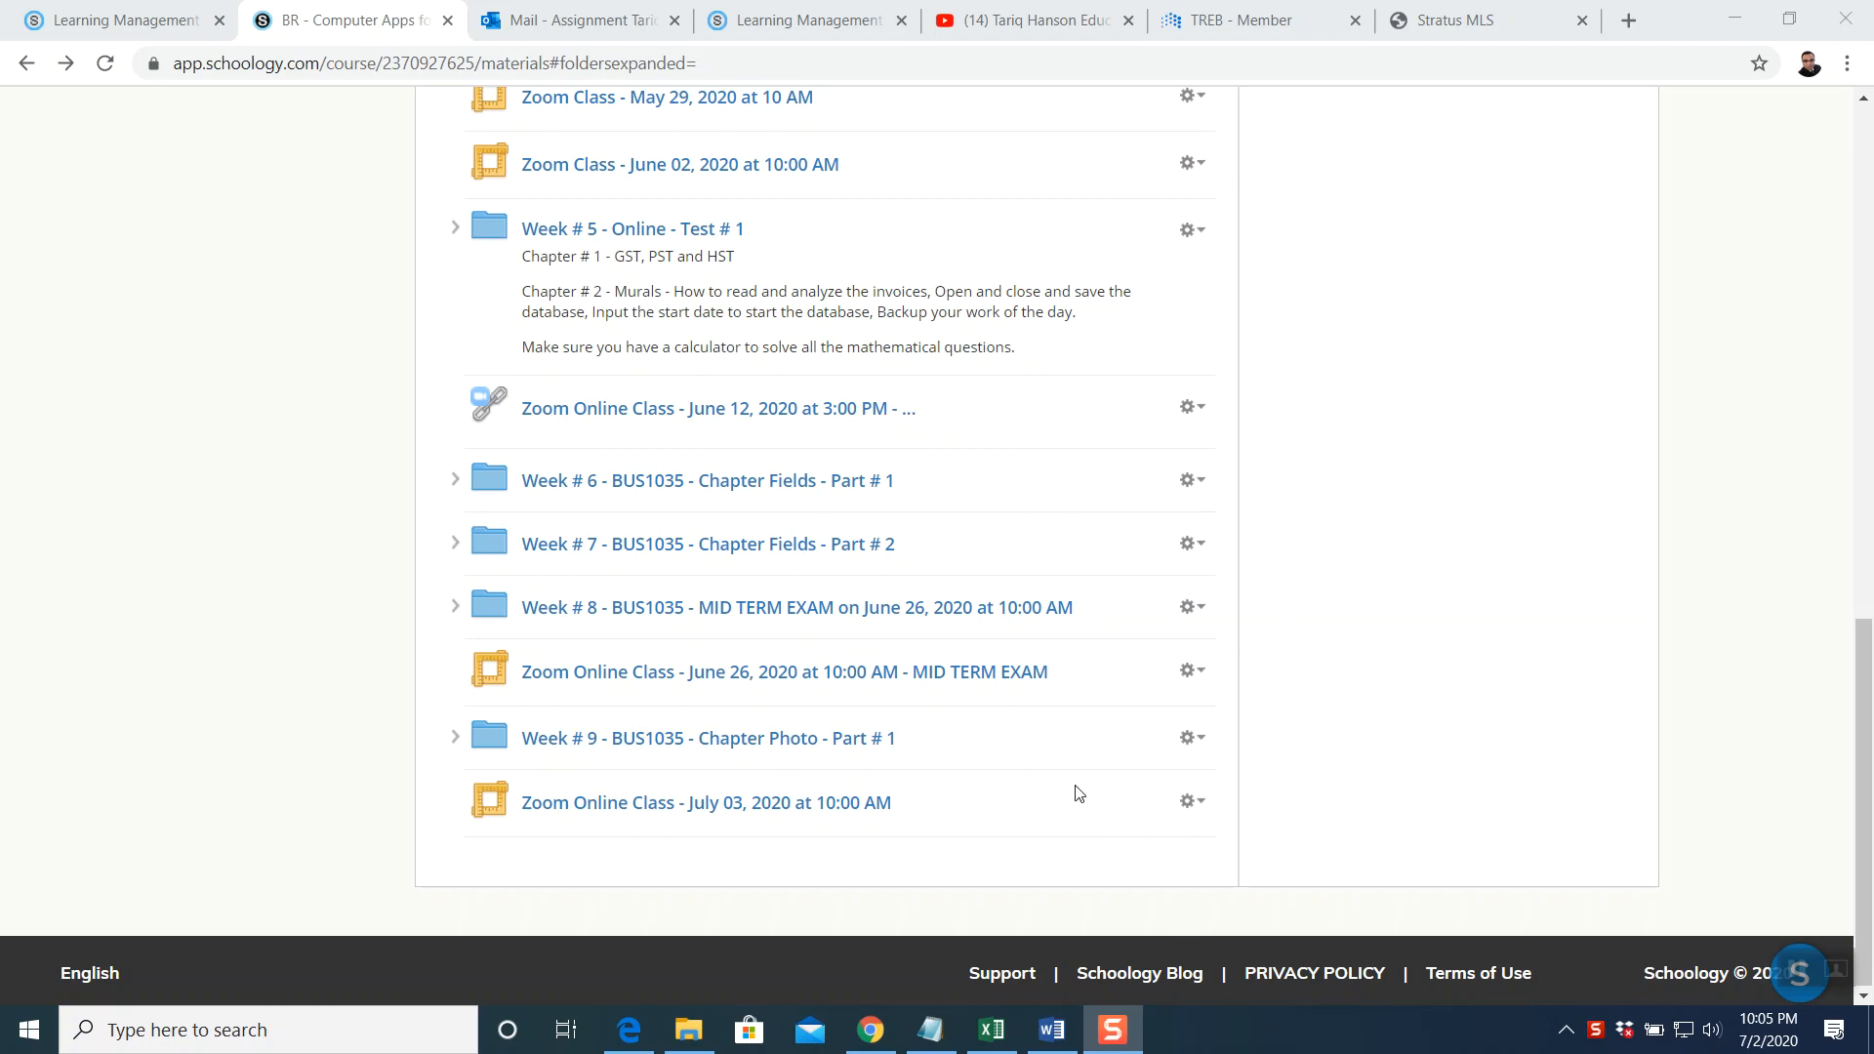
# Open the Data File Link - Photo page from the Week # 9 - BUS1035 - Chapter Photo folder
pyautogui.click(765, 750)
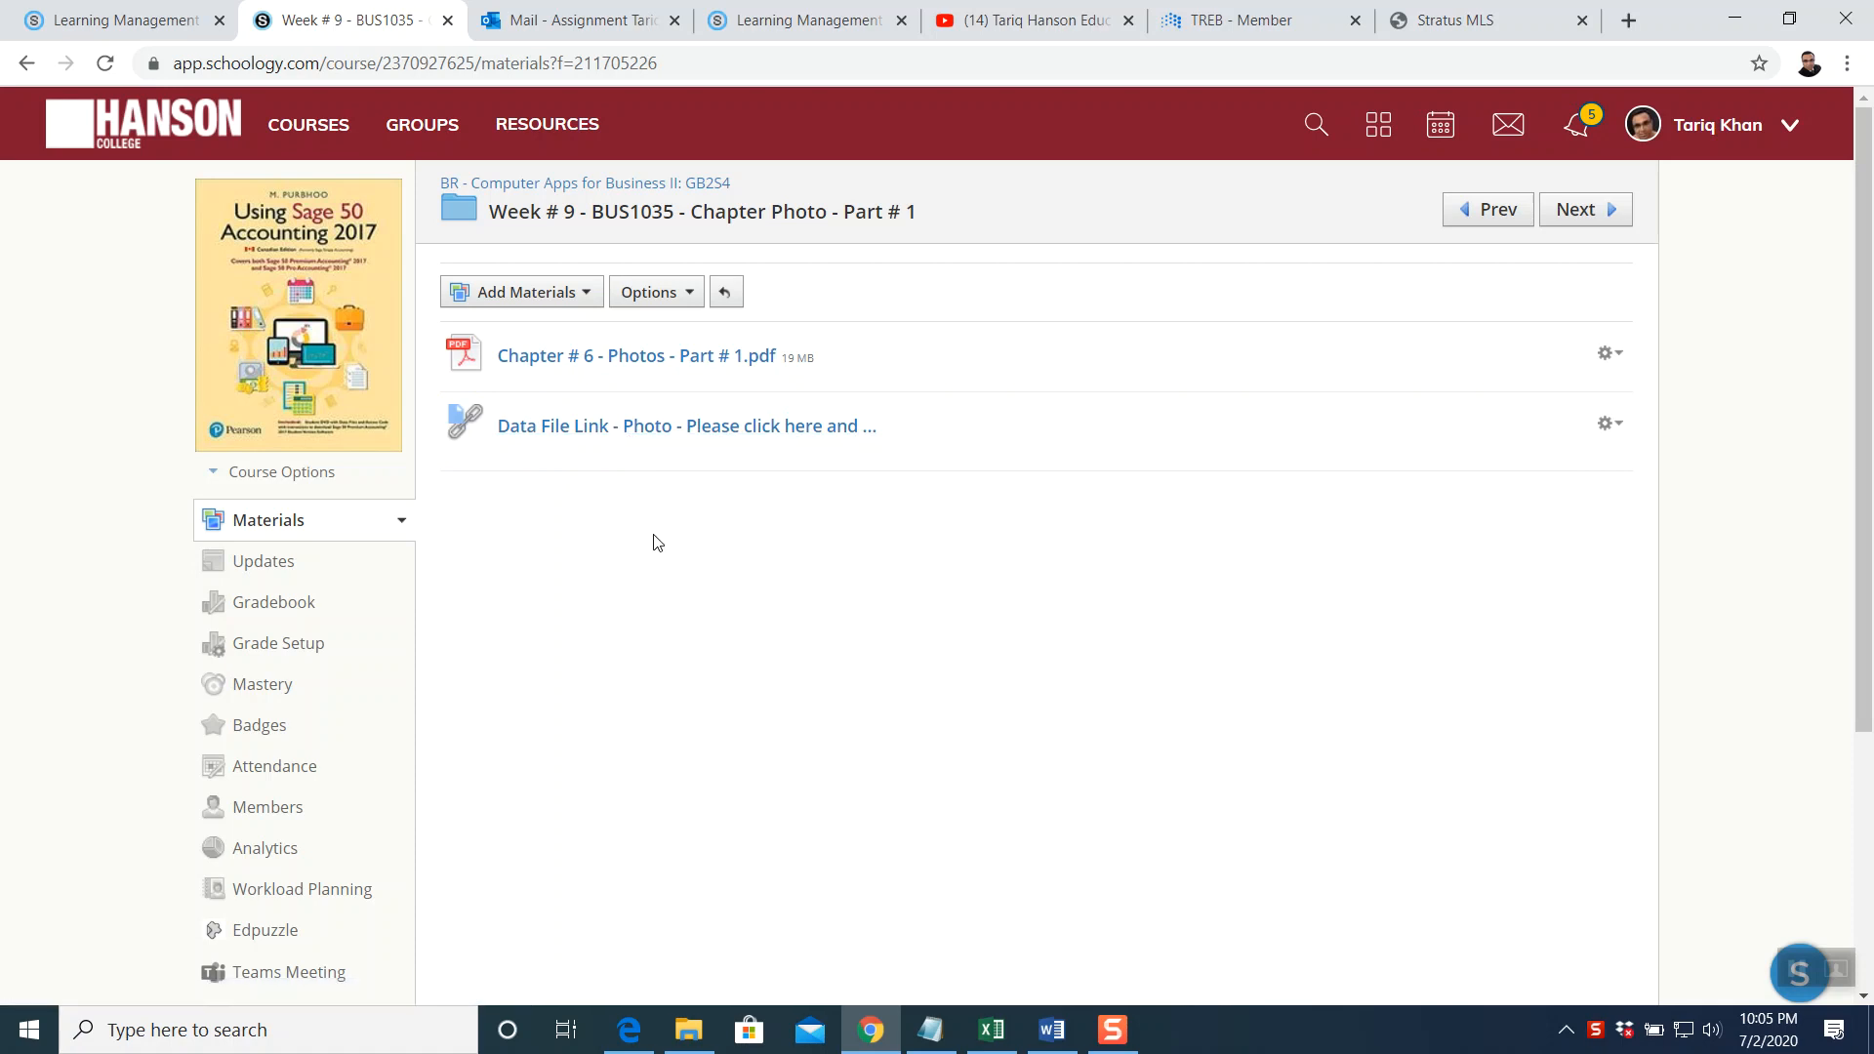
pyautogui.click(639, 430)
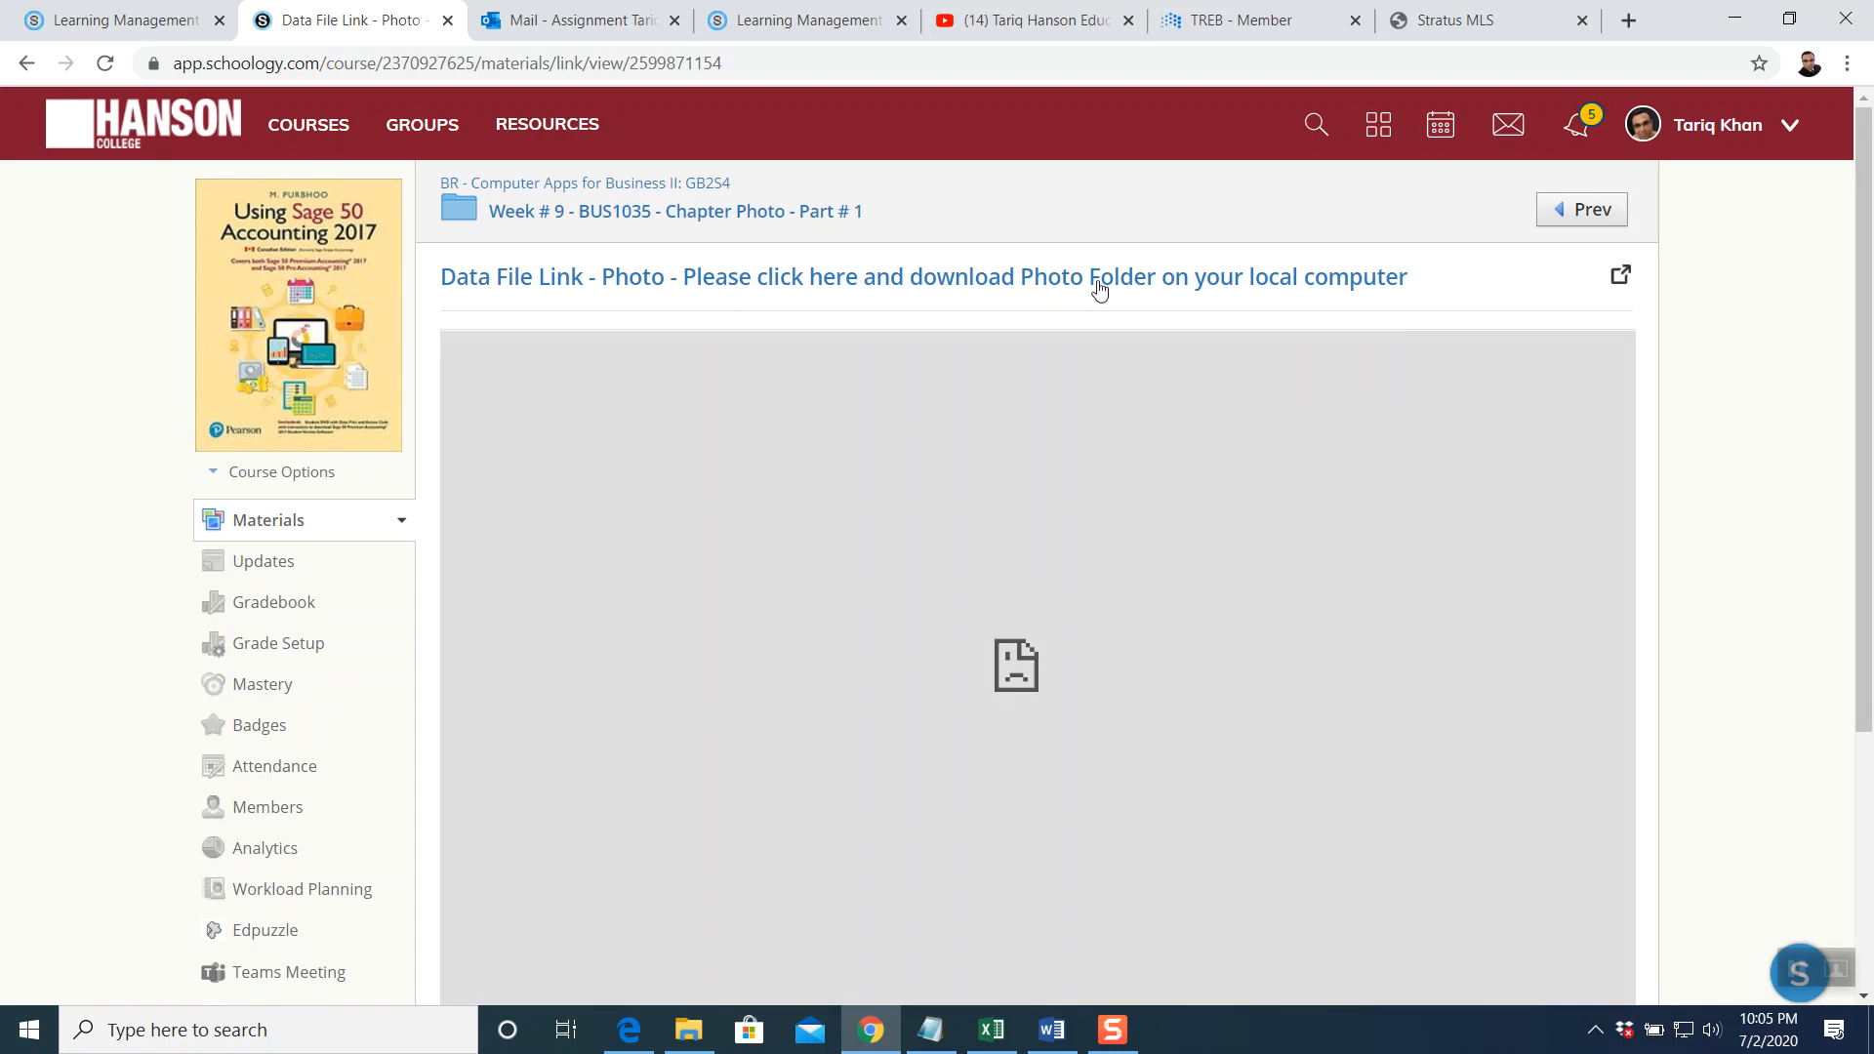
# Download Chapter PHOTO Patr # 1.zip from the Google Drive preview and bring up the Downloads folder
pyautogui.click(1059, 282)
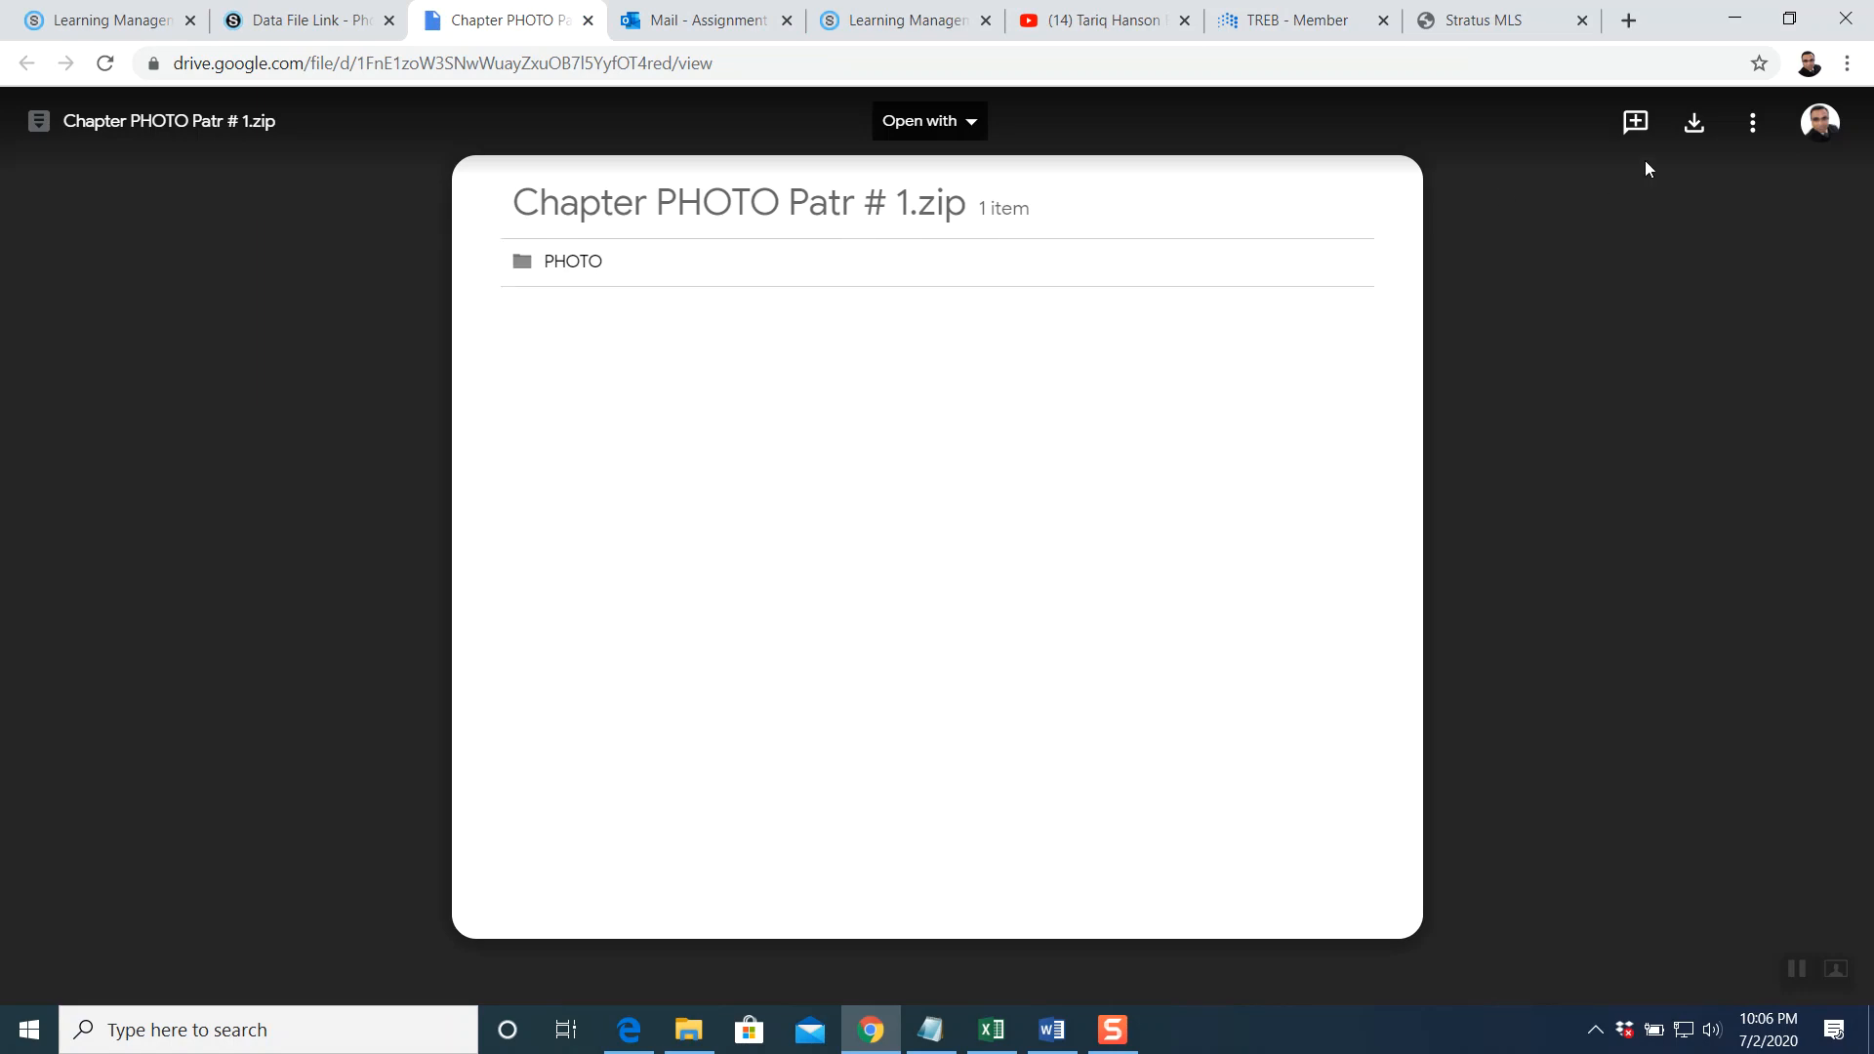
pyautogui.click(1686, 145)
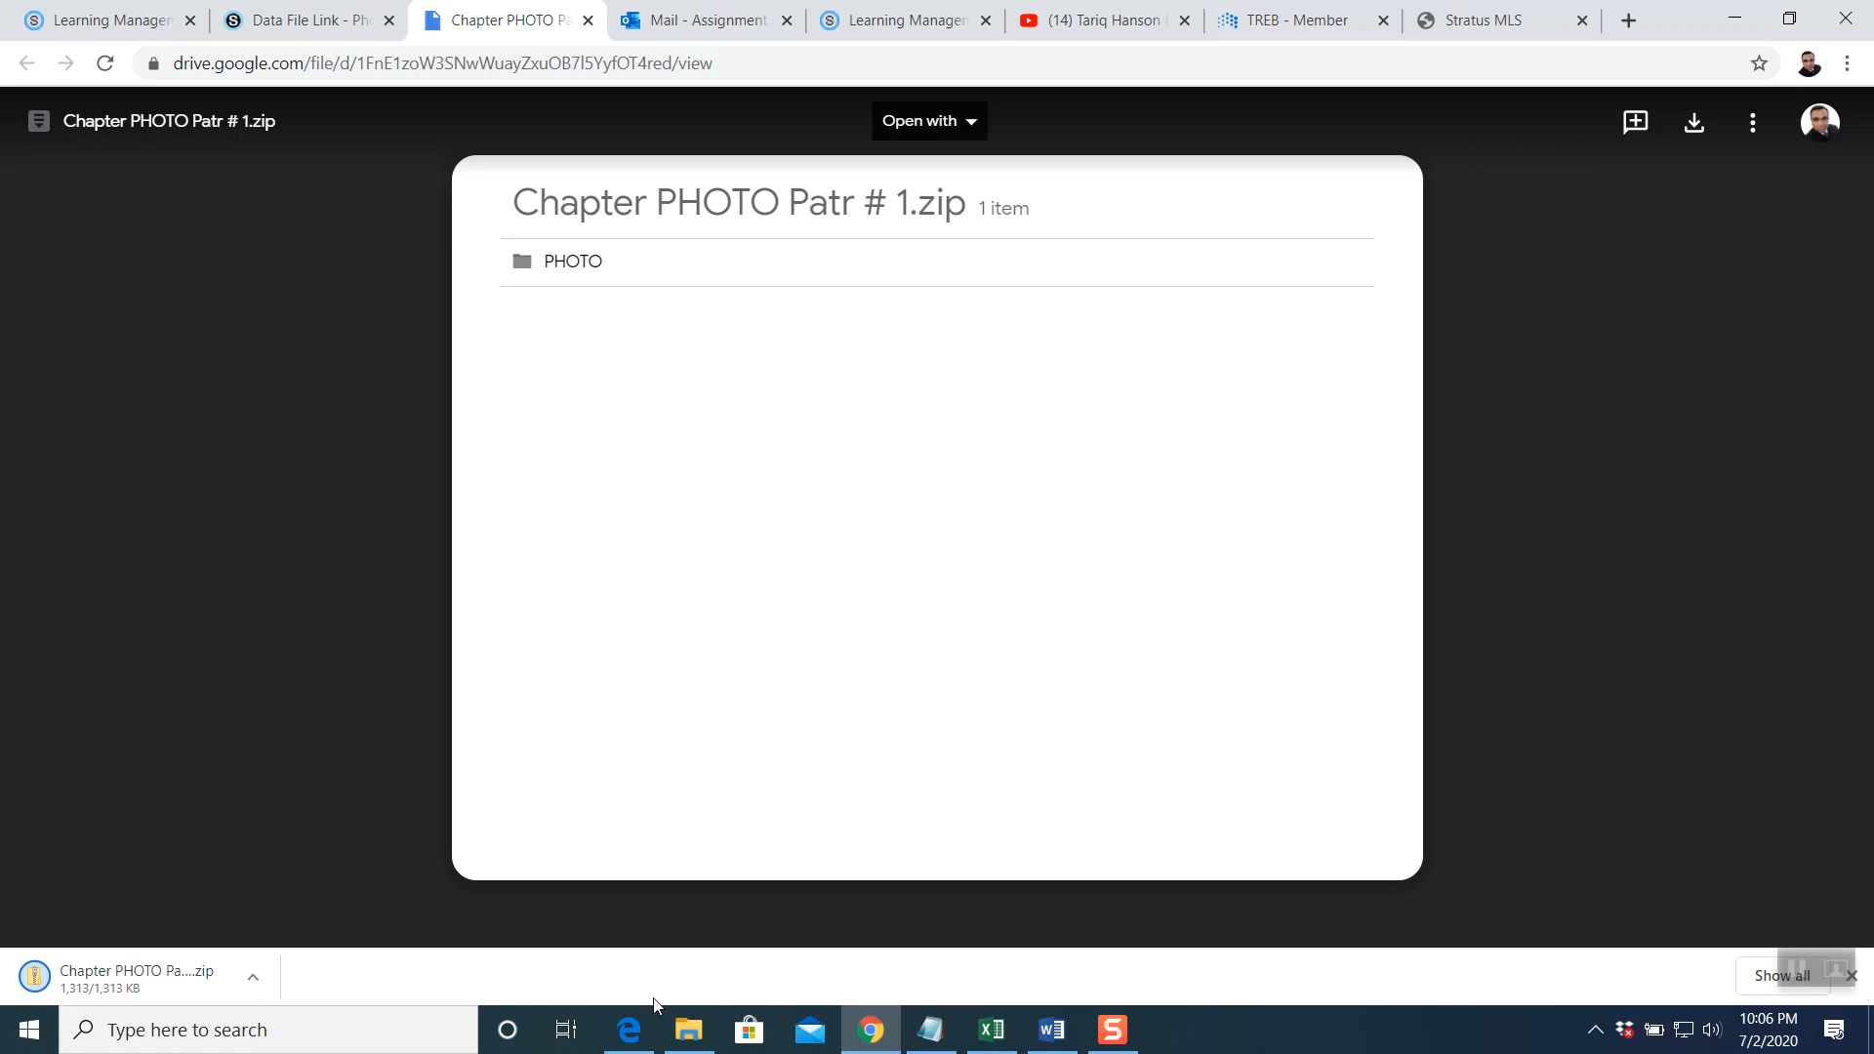
pyautogui.click(689, 1029)
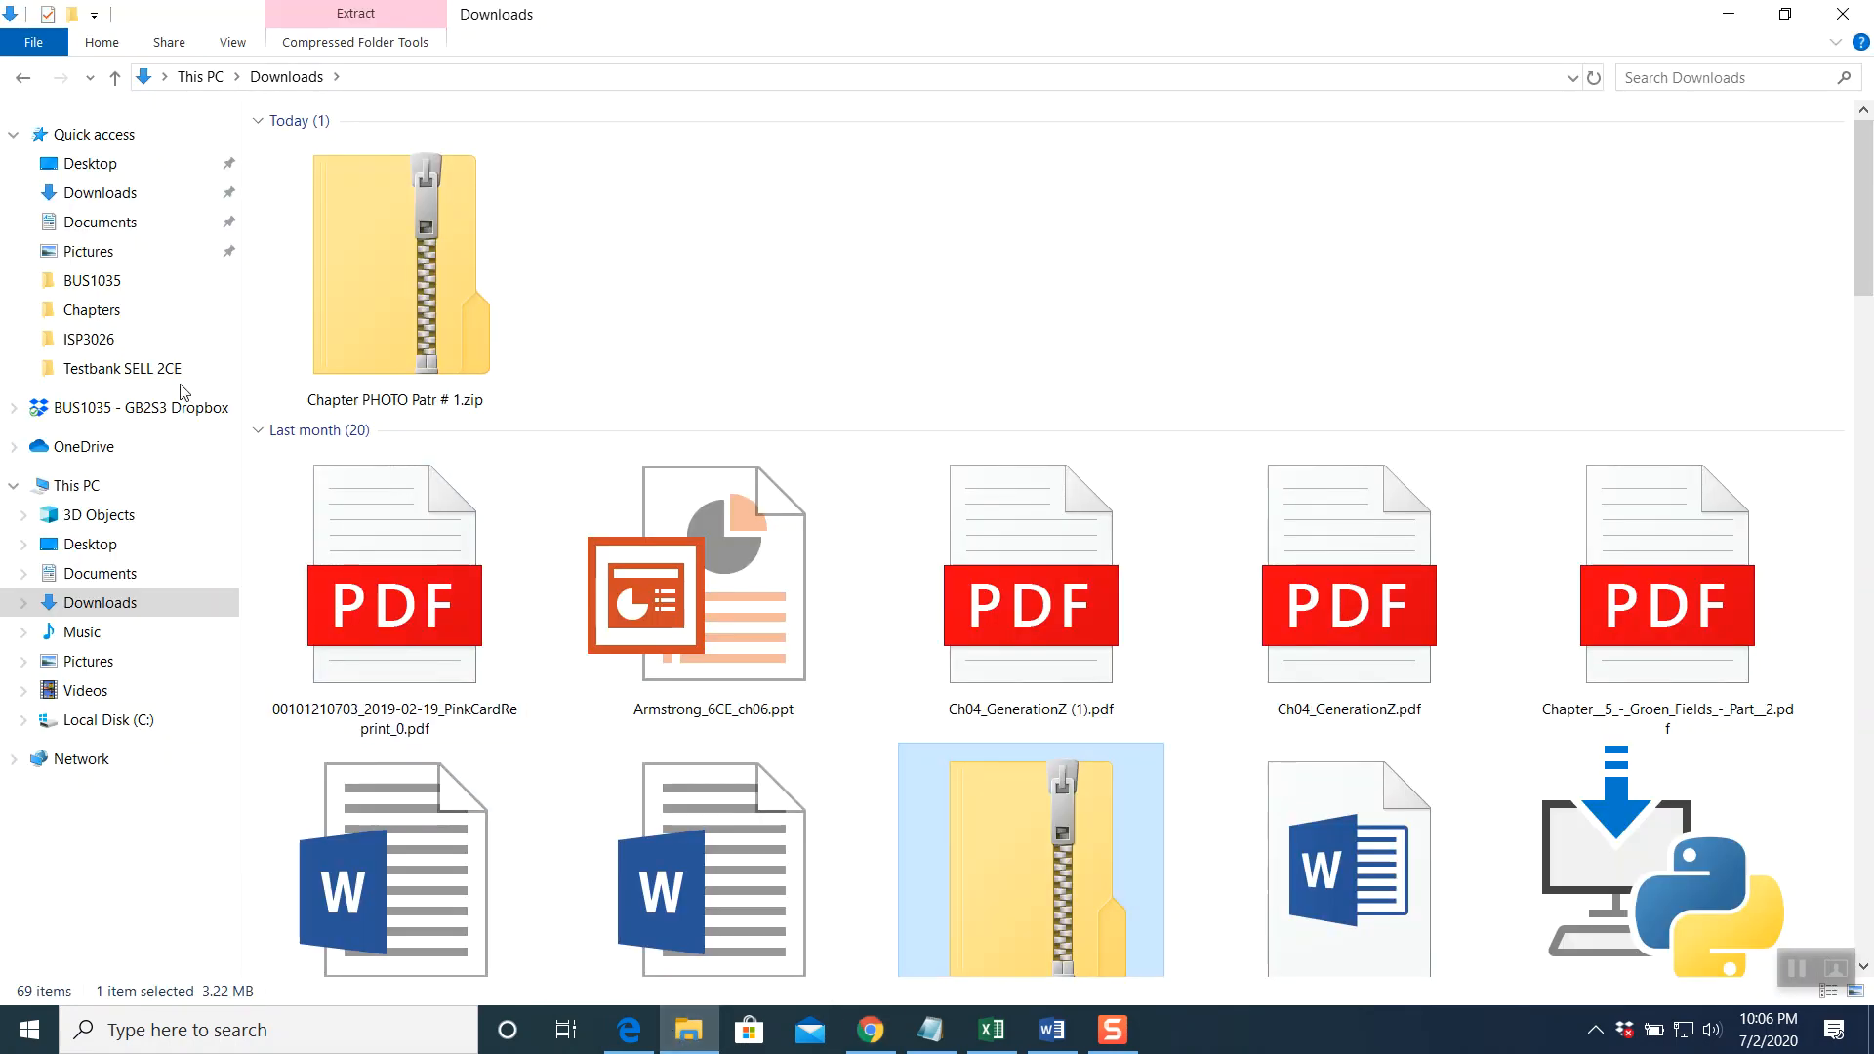
# Extract Chapter PHOTO Patr # 1.zip into its default Chapter PHOTO Patr # 1 folder in Downloads
pyautogui.click(99, 192)
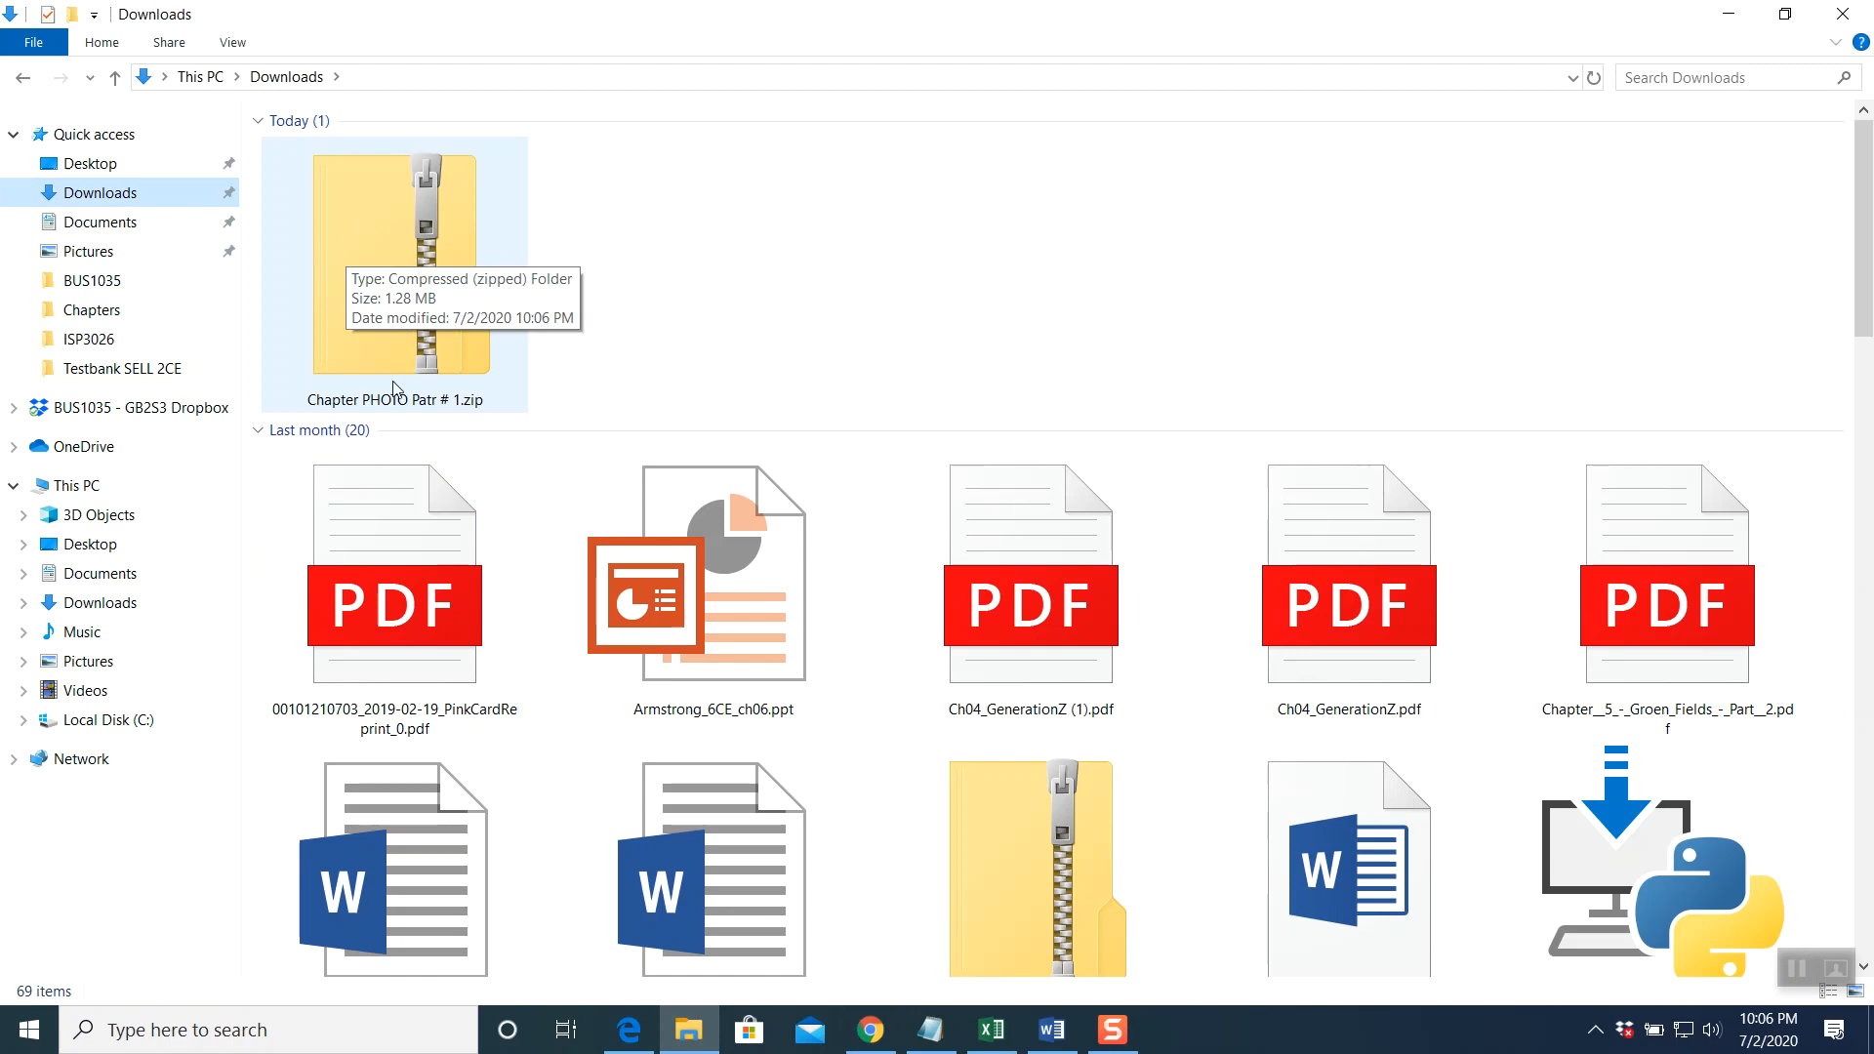
pyautogui.rightClick(444, 252)
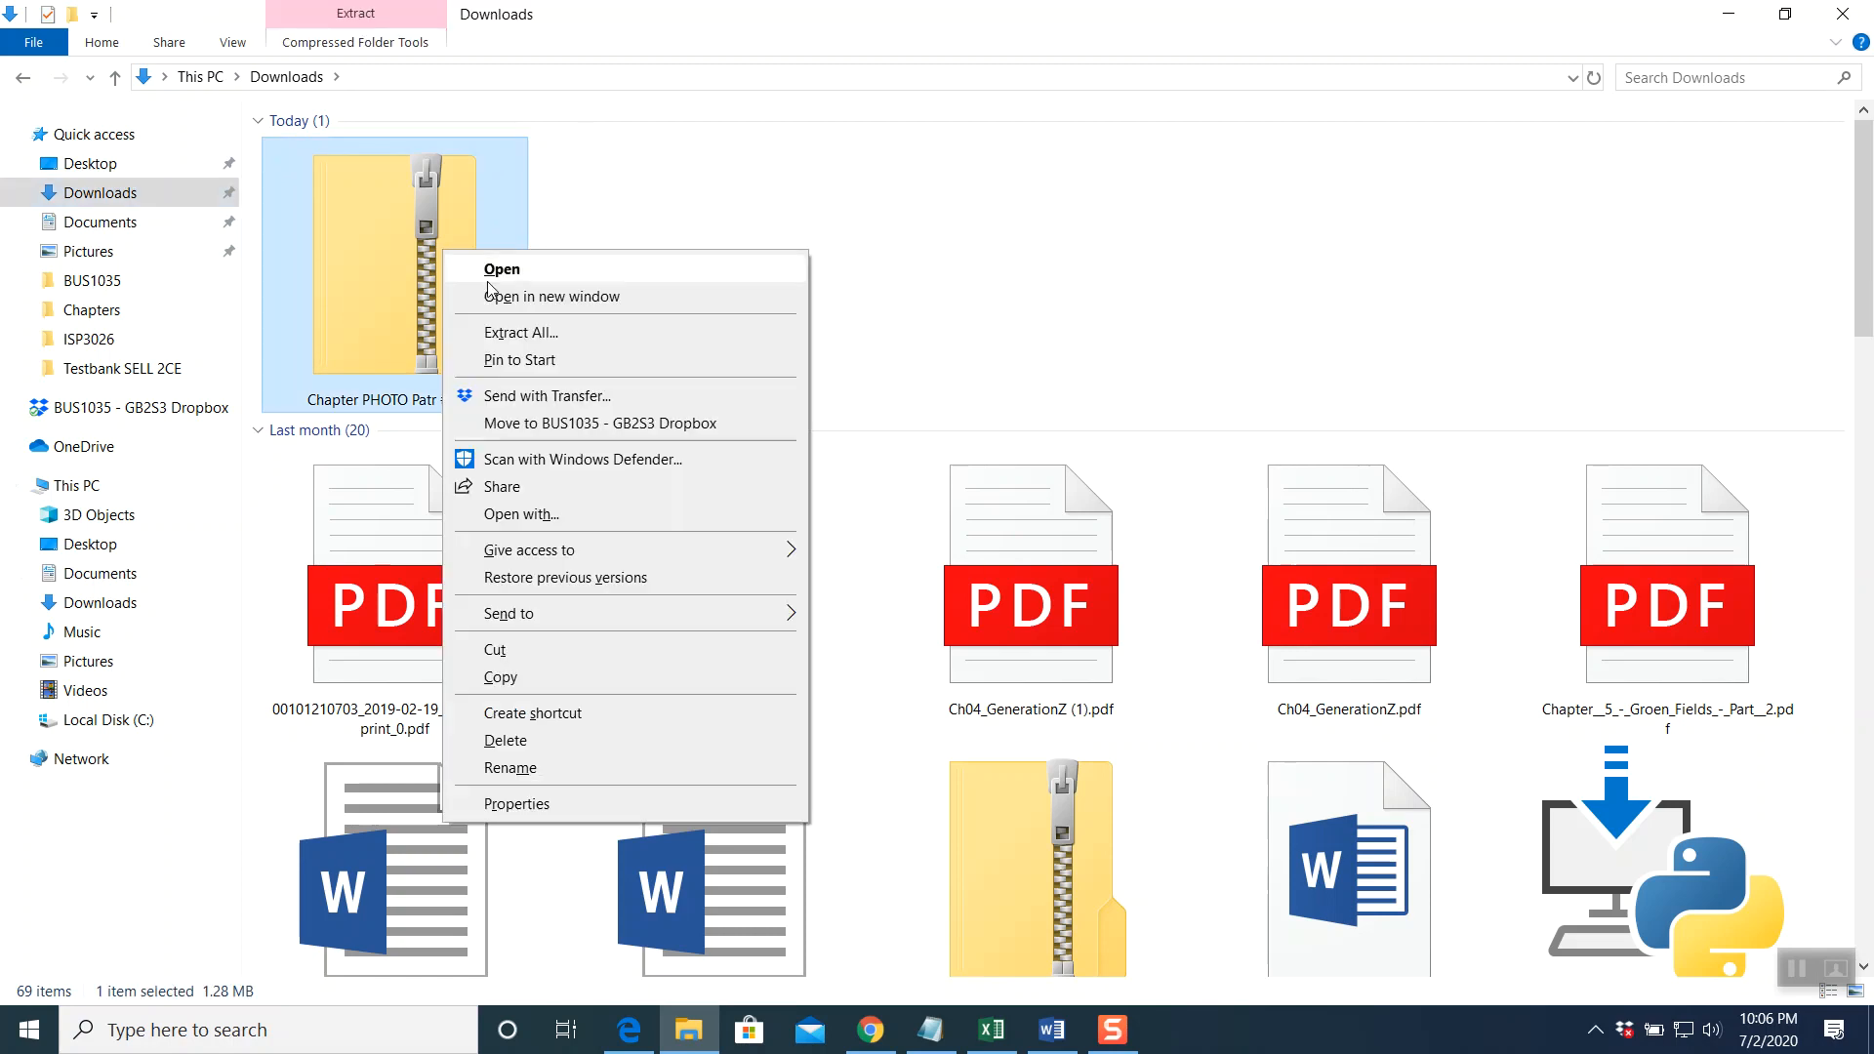
pyautogui.click(499, 332)
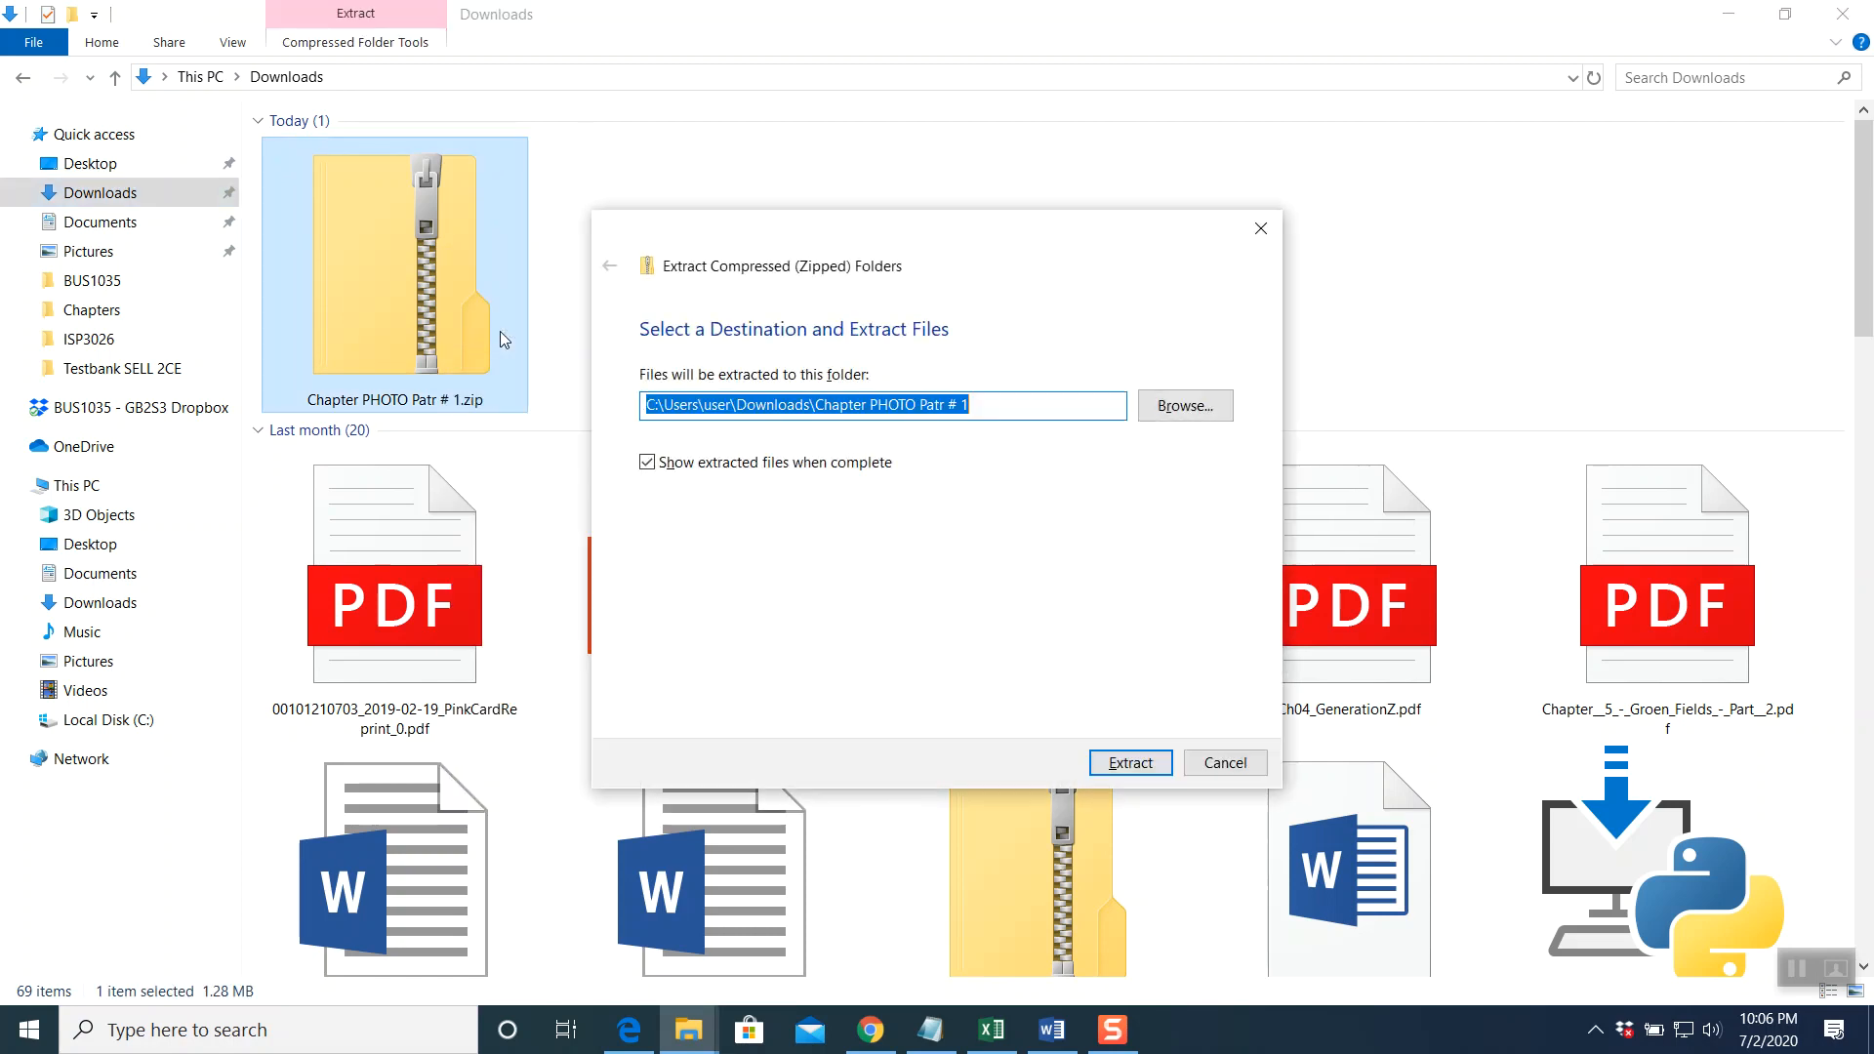
pyautogui.click(1104, 765)
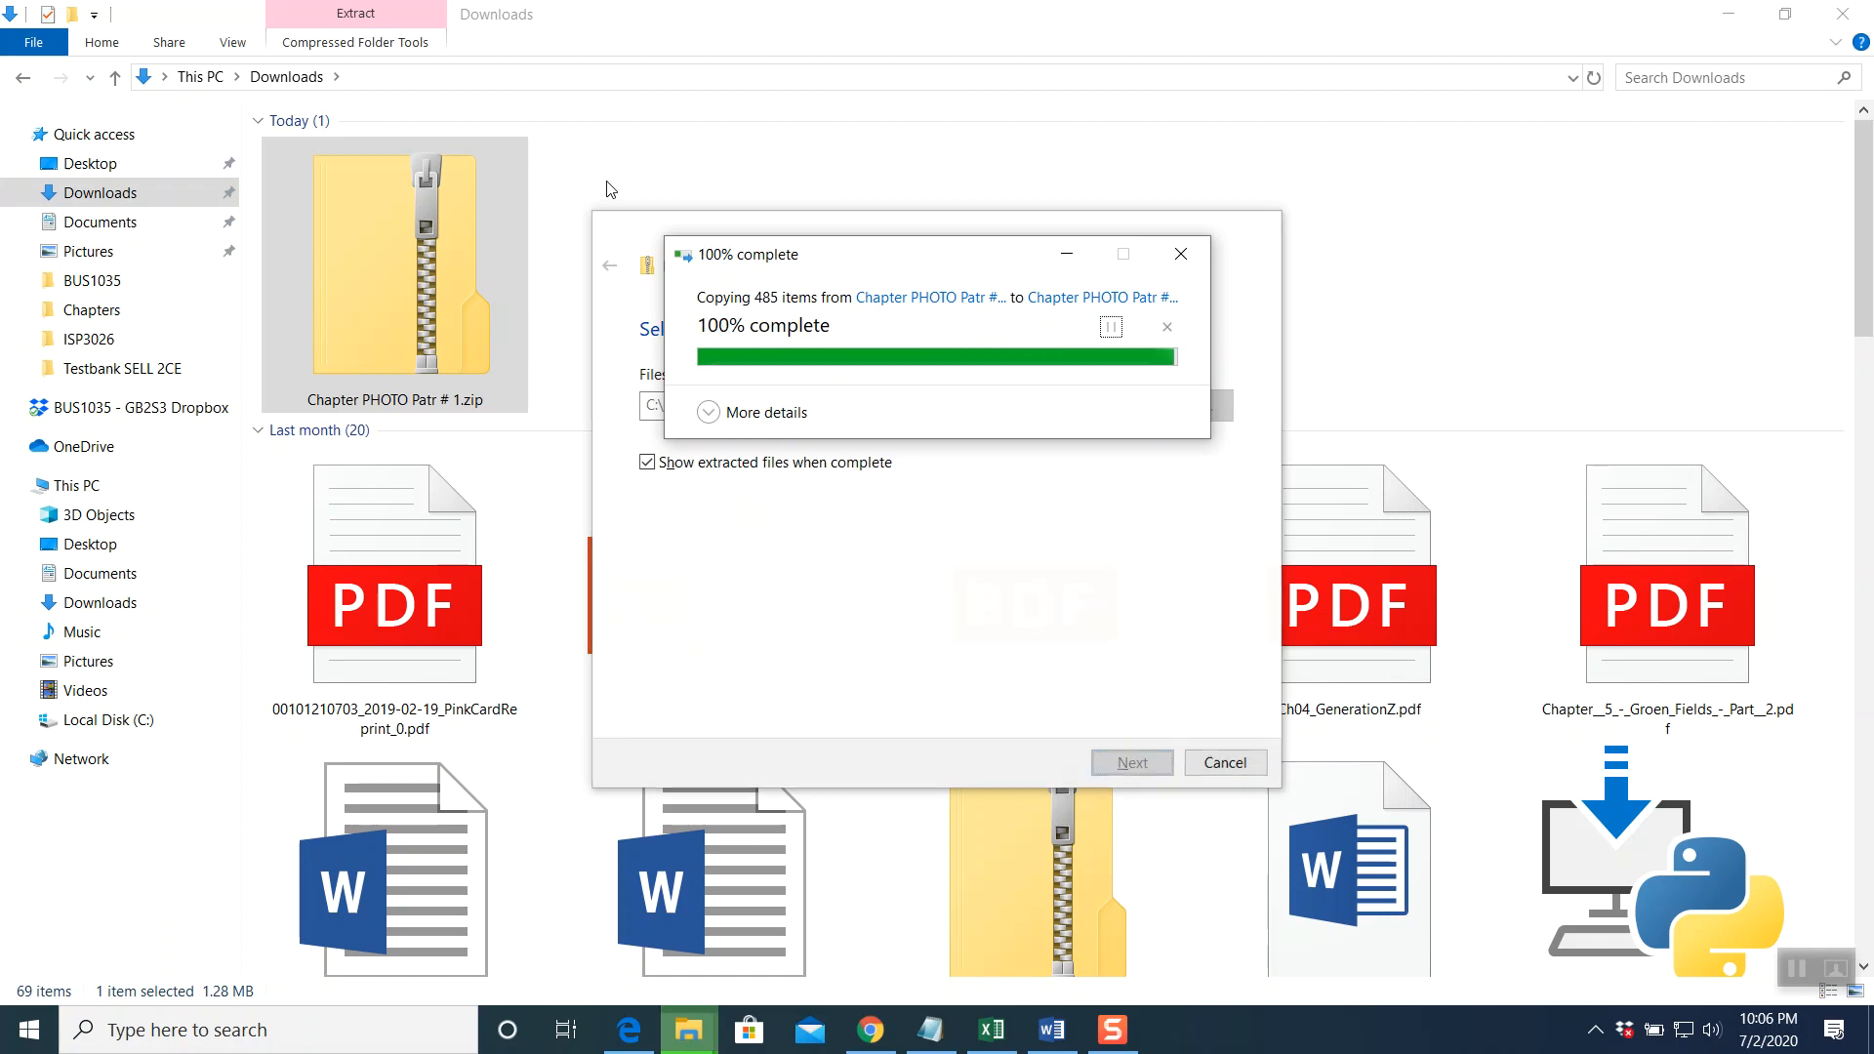
# Open PHOTO.SAI from Downloads > Chapter PHOTO Patr # 1 > PHOTO in Sage 50
pyautogui.doubleClick(115, 82)
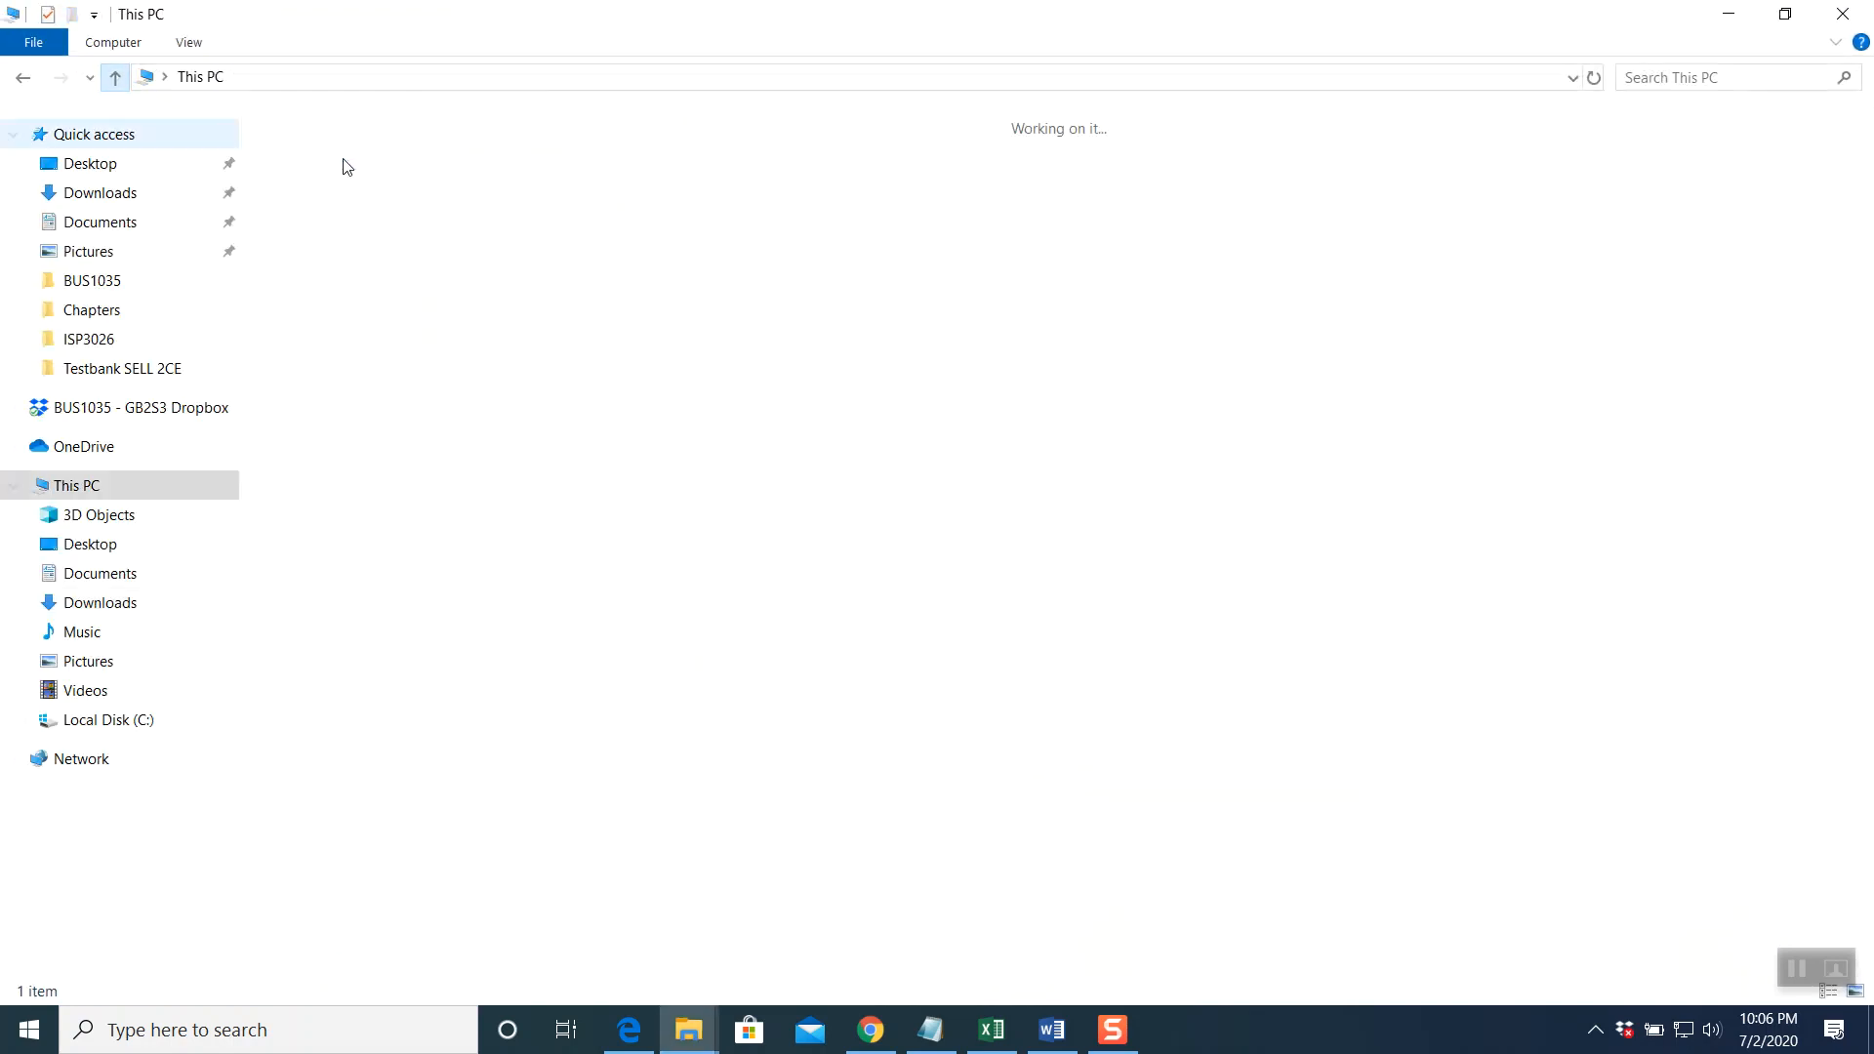
pyautogui.click(105, 195)
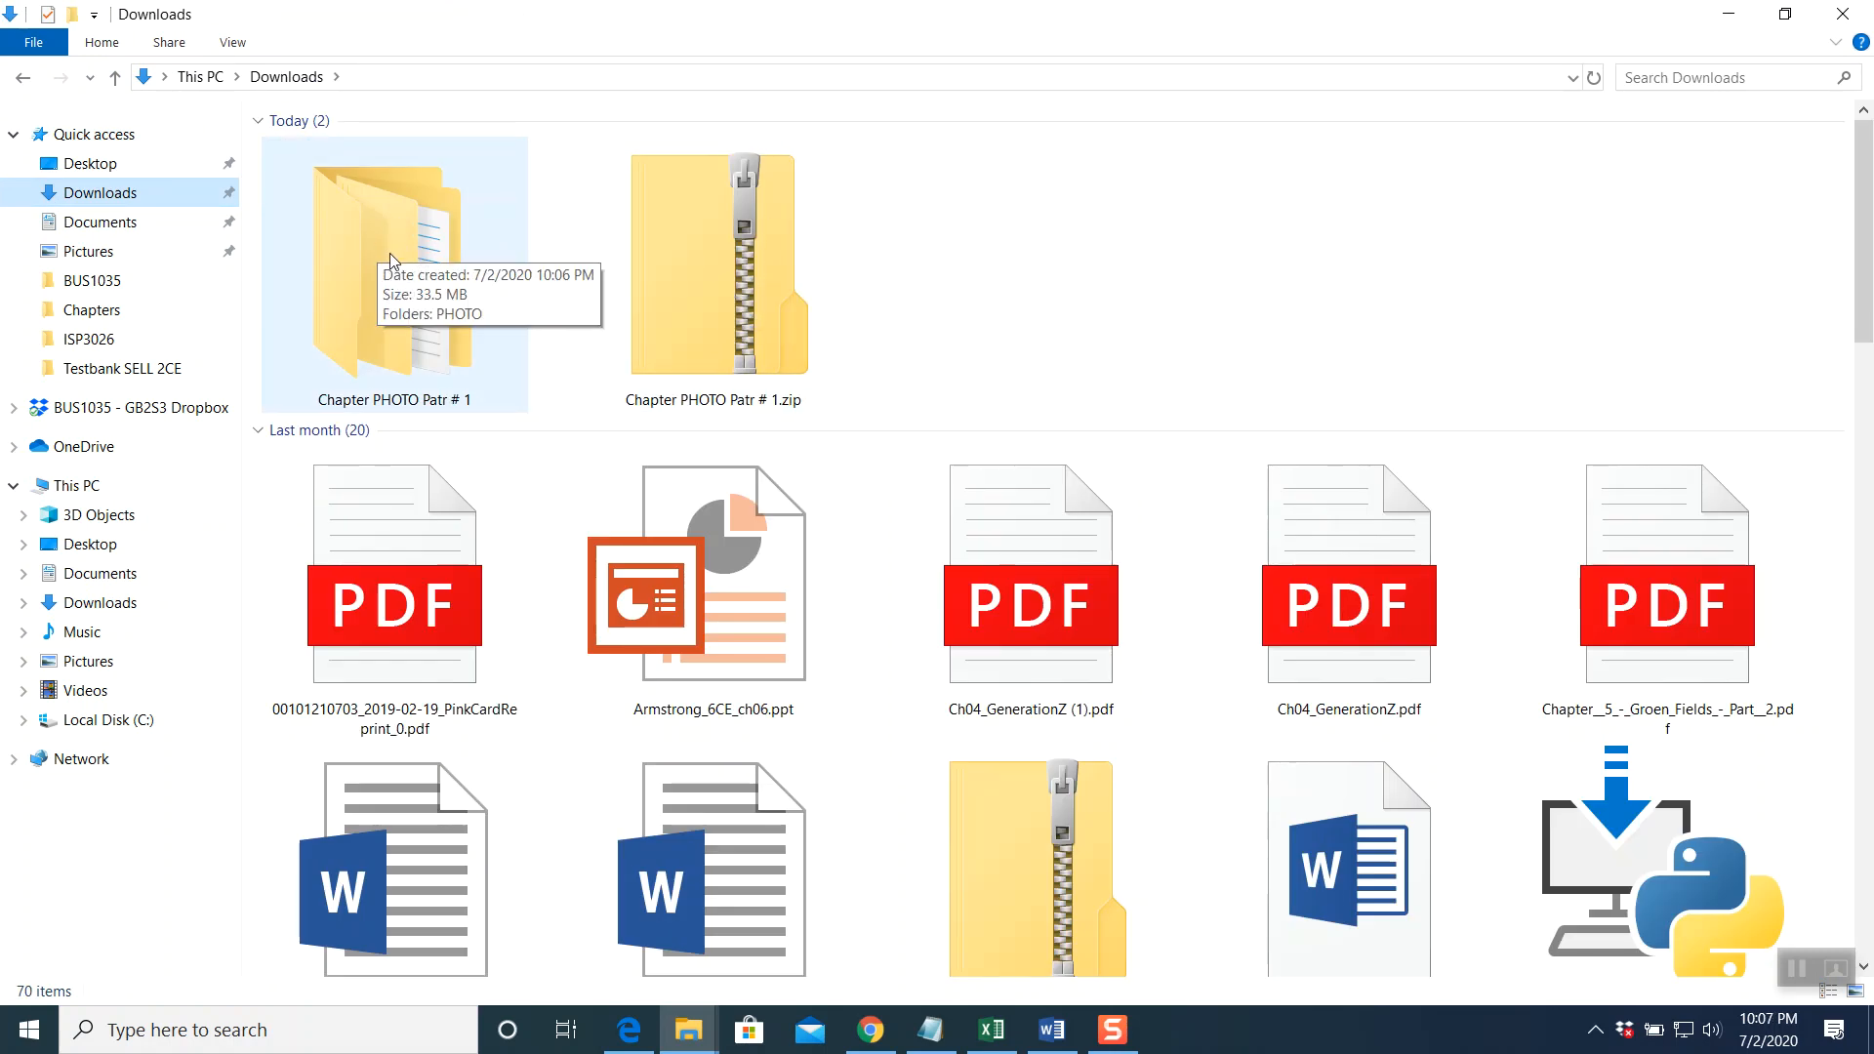
pyautogui.doubleClick(395, 282)
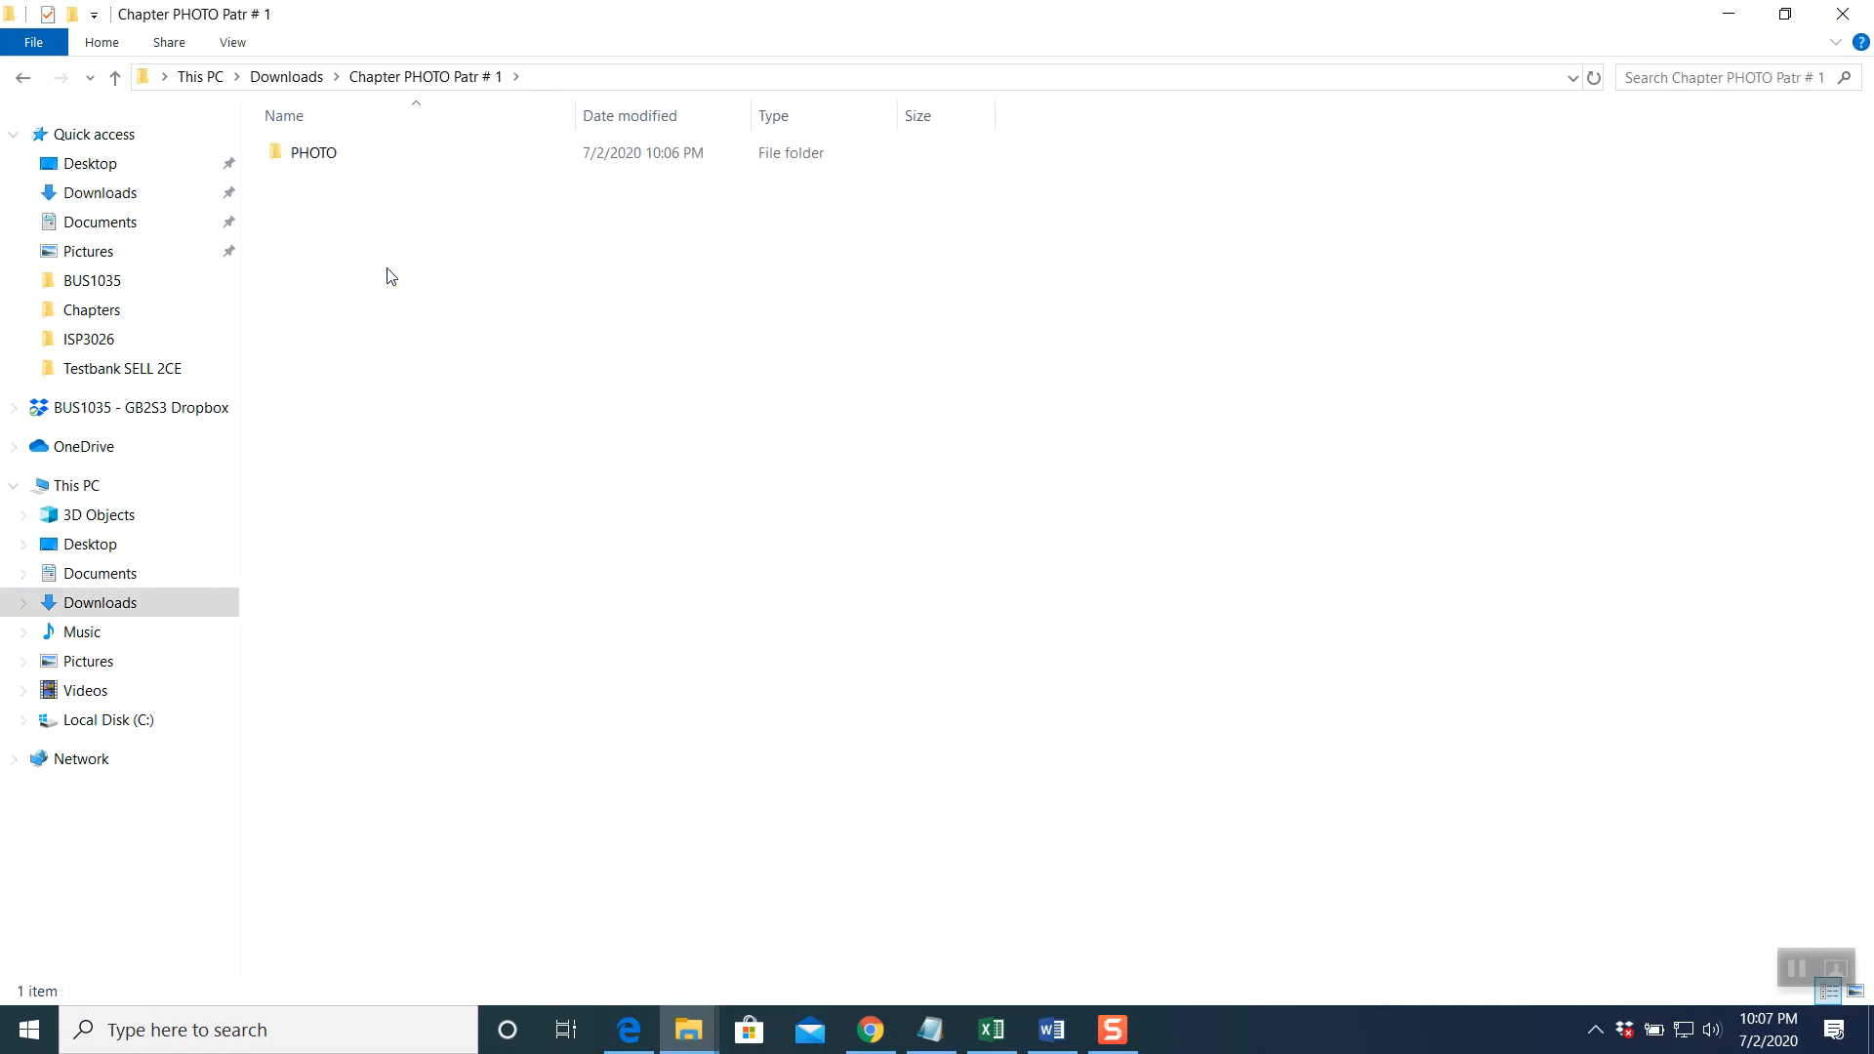
pyautogui.doubleClick(314, 154)
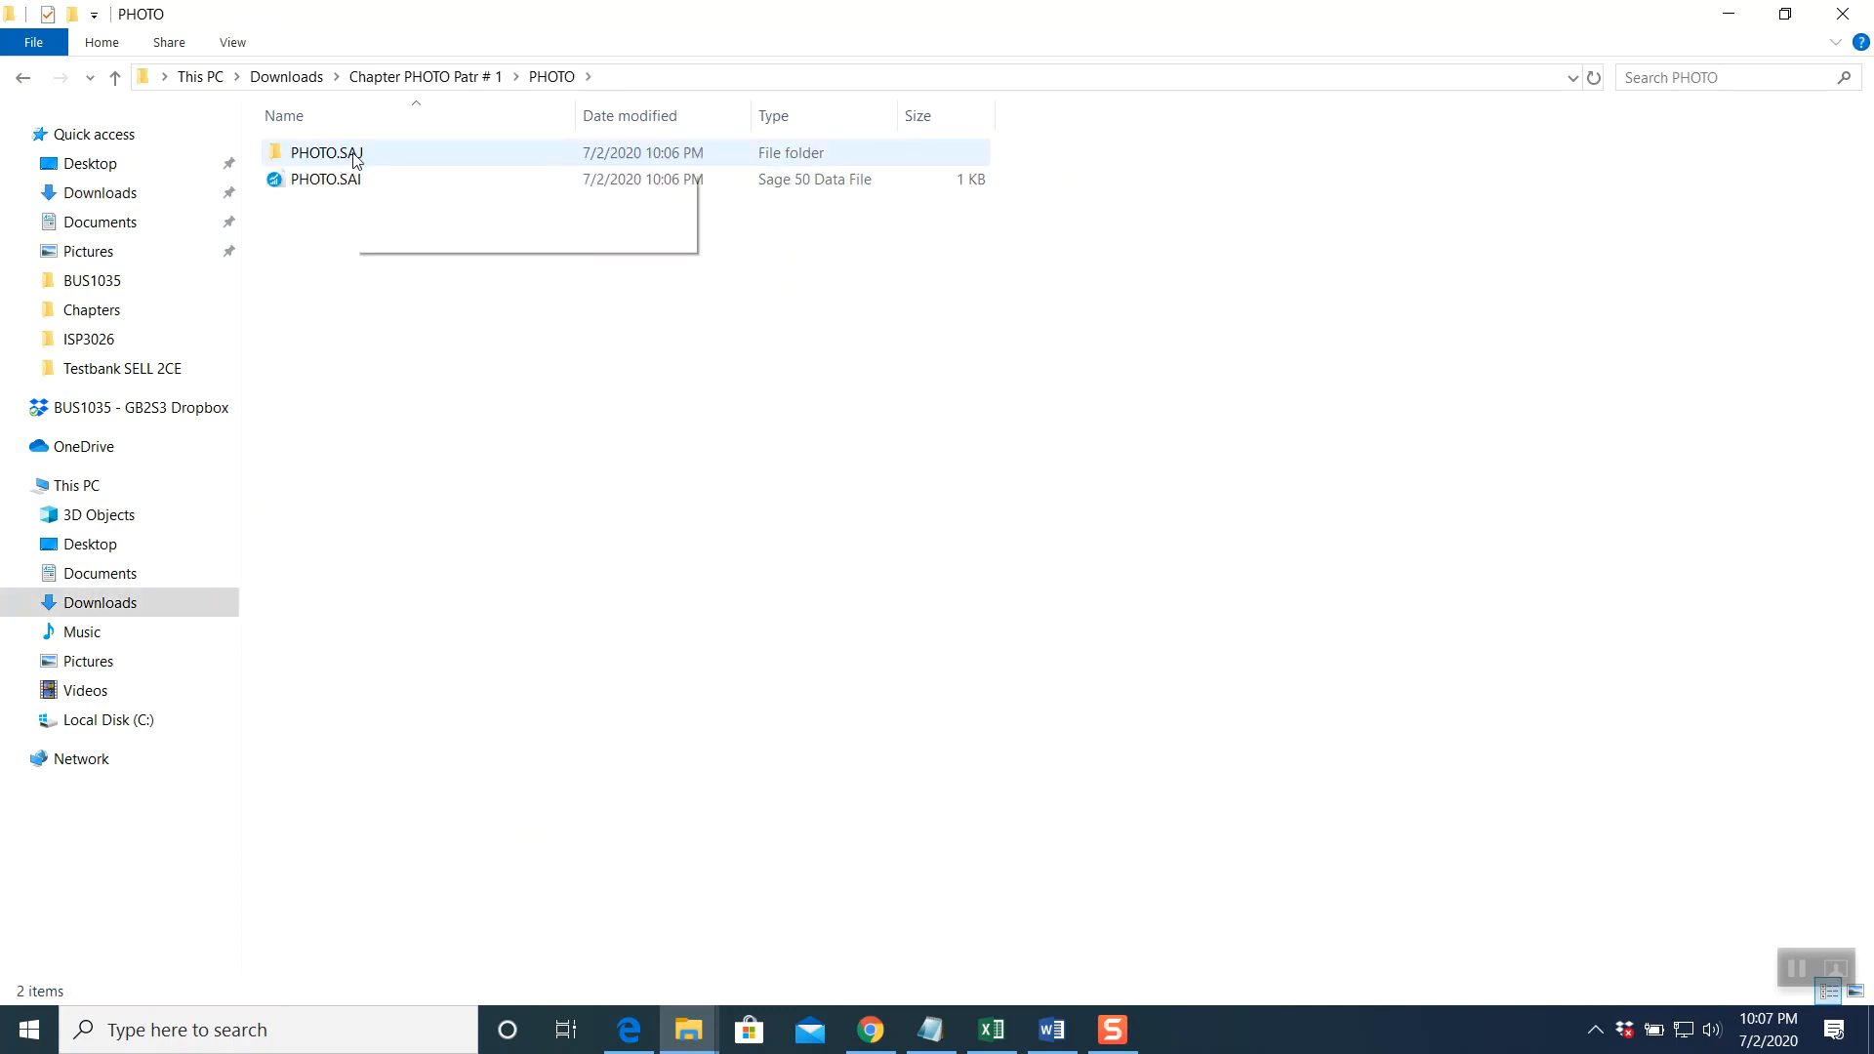
pyautogui.click(314, 186)
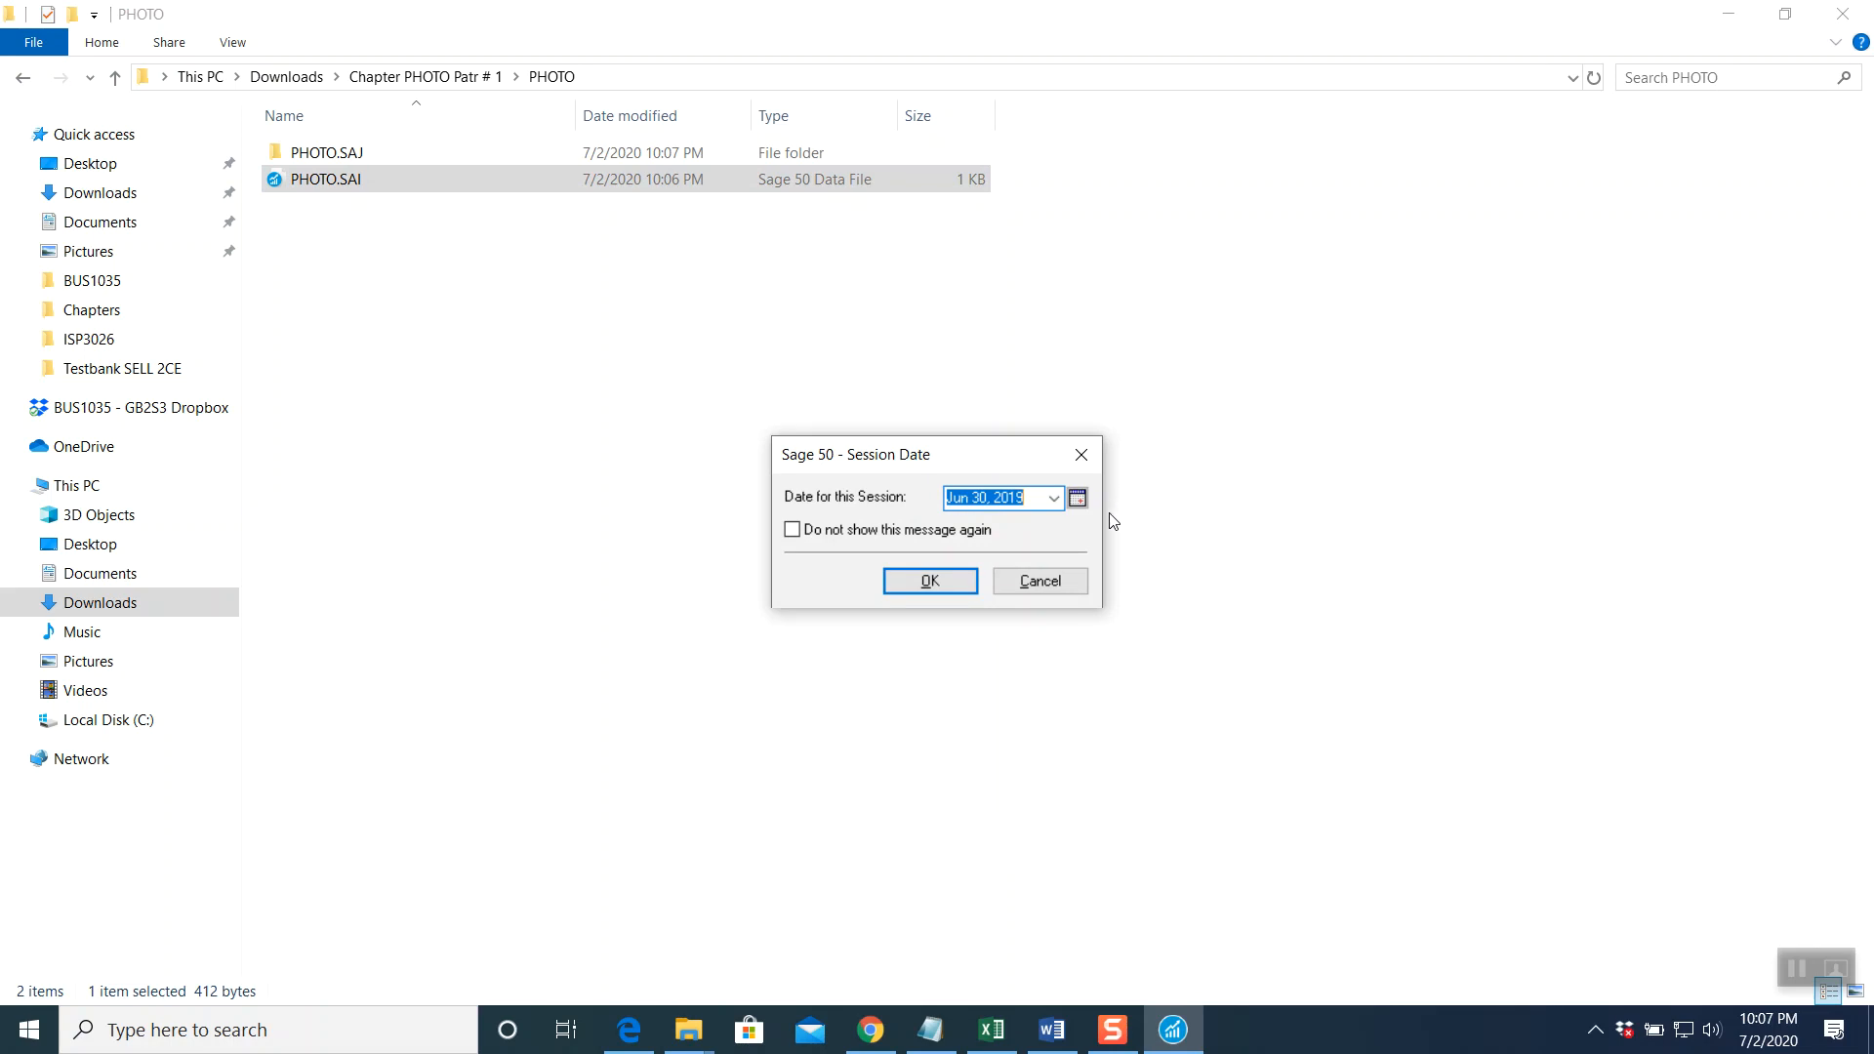
# Close the Google Drive tab and return to the Week # 9 folder in Schoology
pyautogui.click(869, 1030)
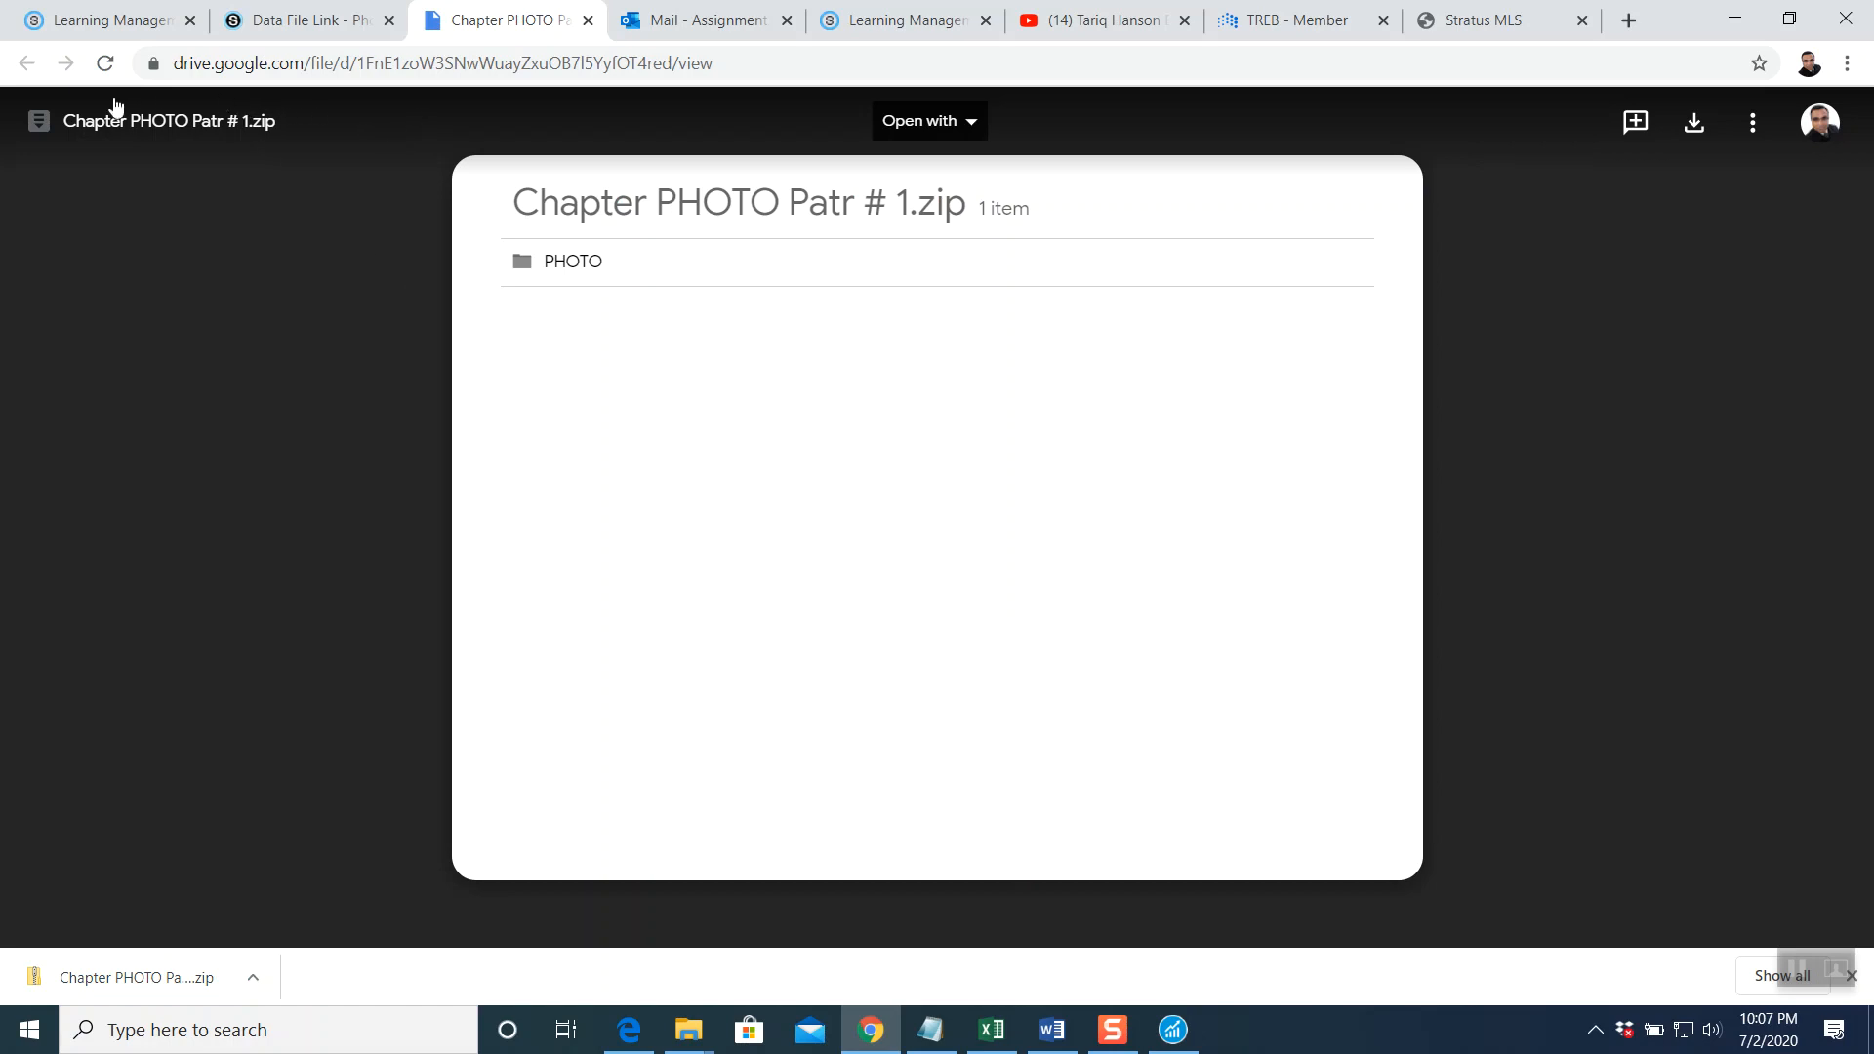
pyautogui.click(588, 20)
pyautogui.click(302, 20)
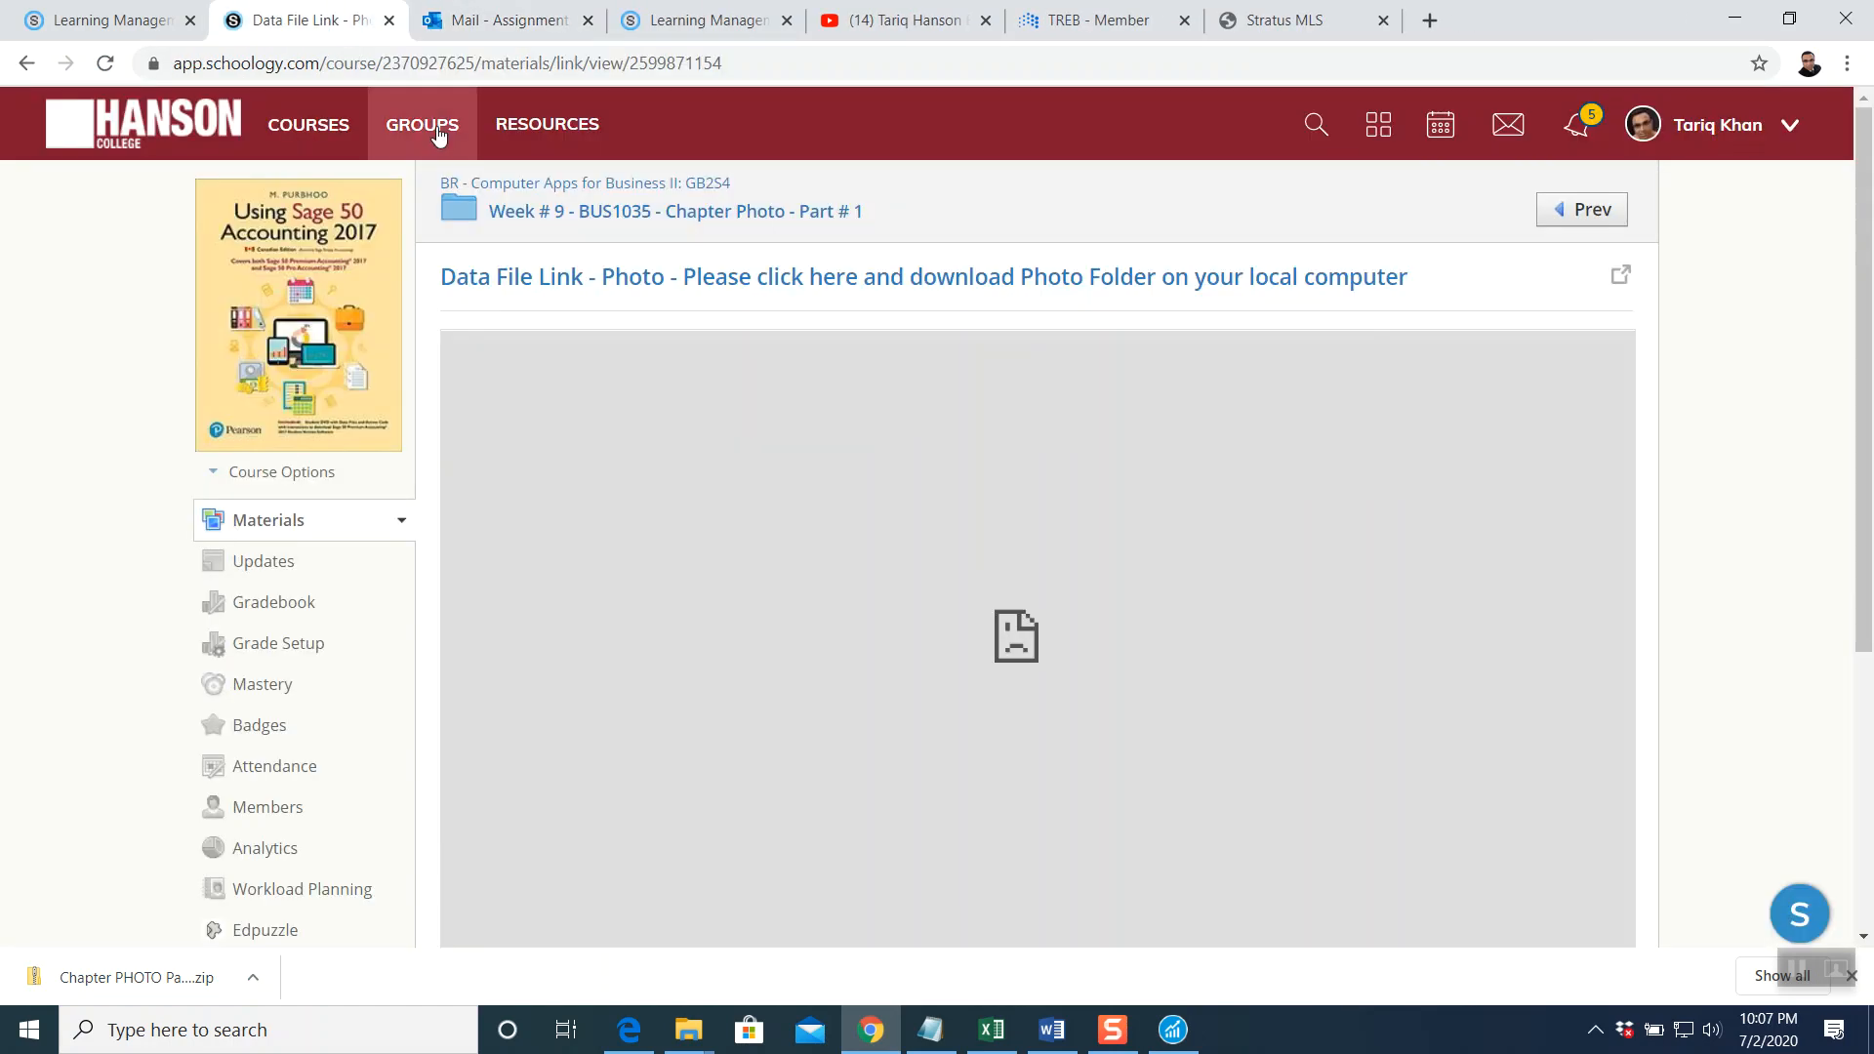
pyautogui.click(561, 214)
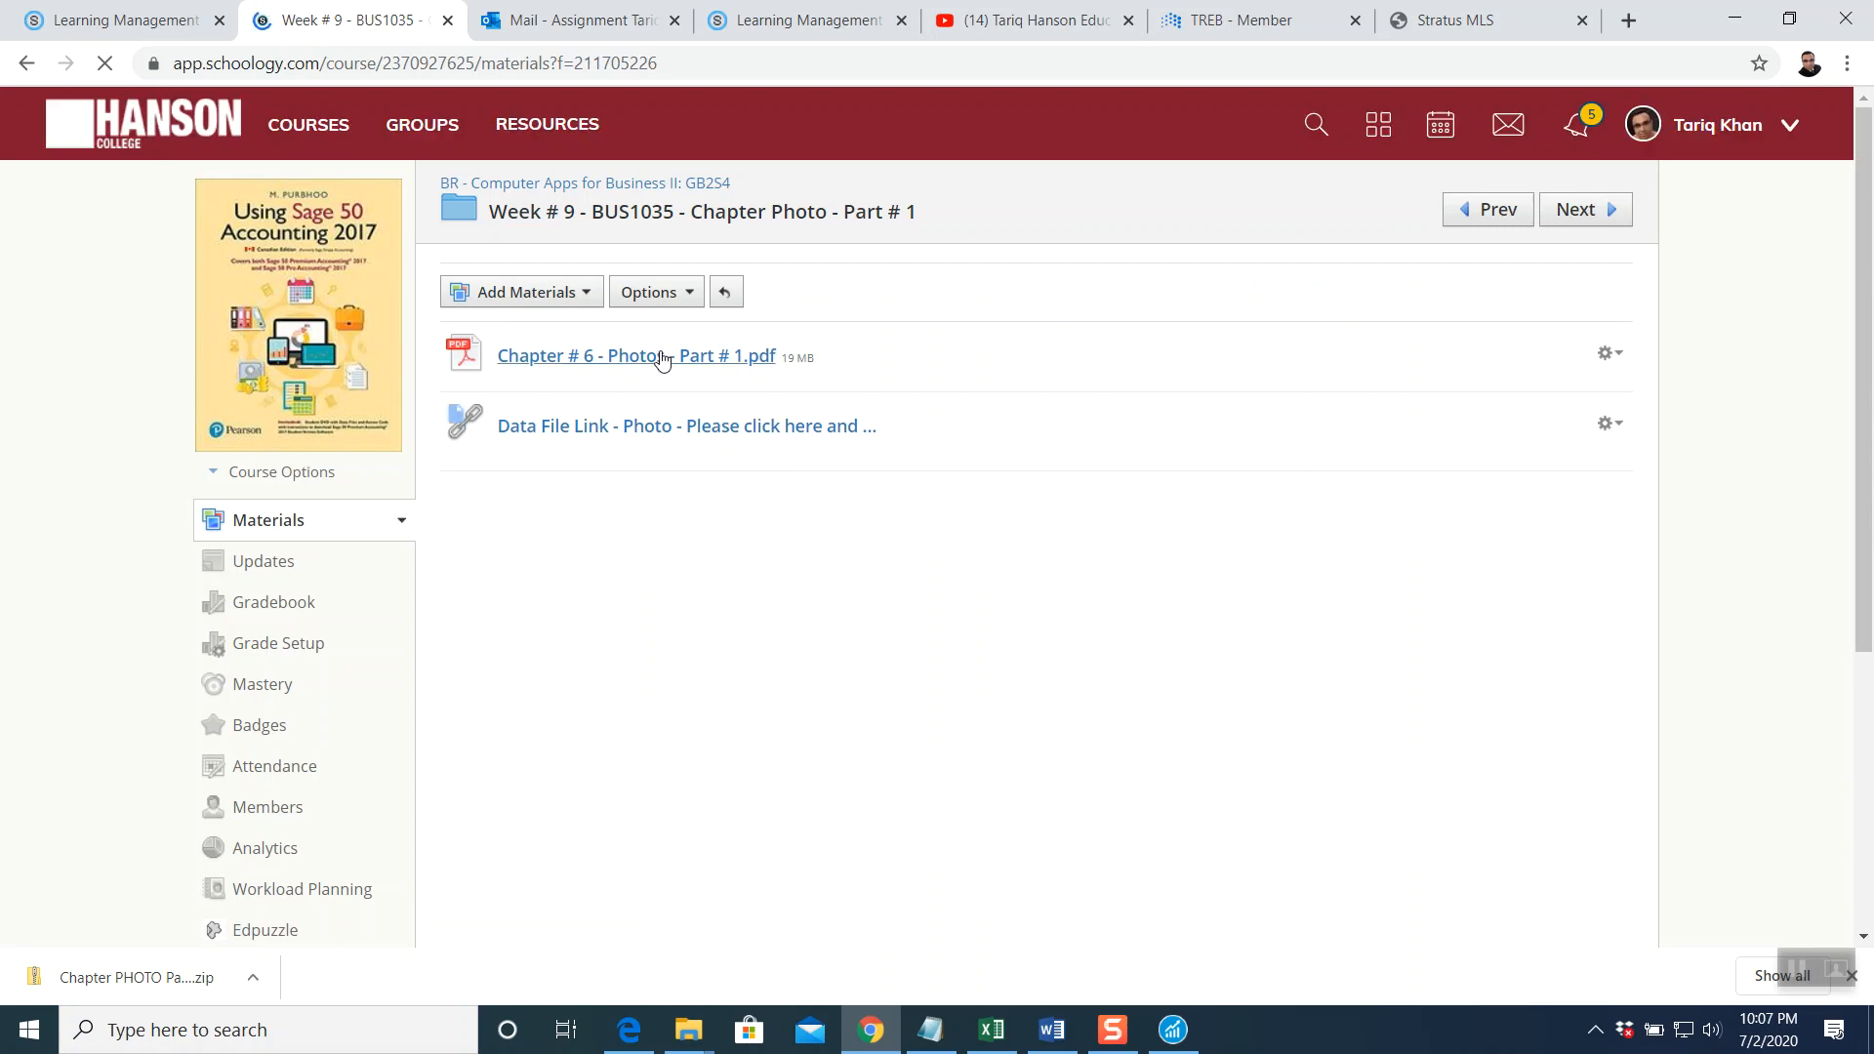
# Open Chapter # 6 - Photos - Part # 1.pdf and scroll down to its Instructions page
pyautogui.click(660, 357)
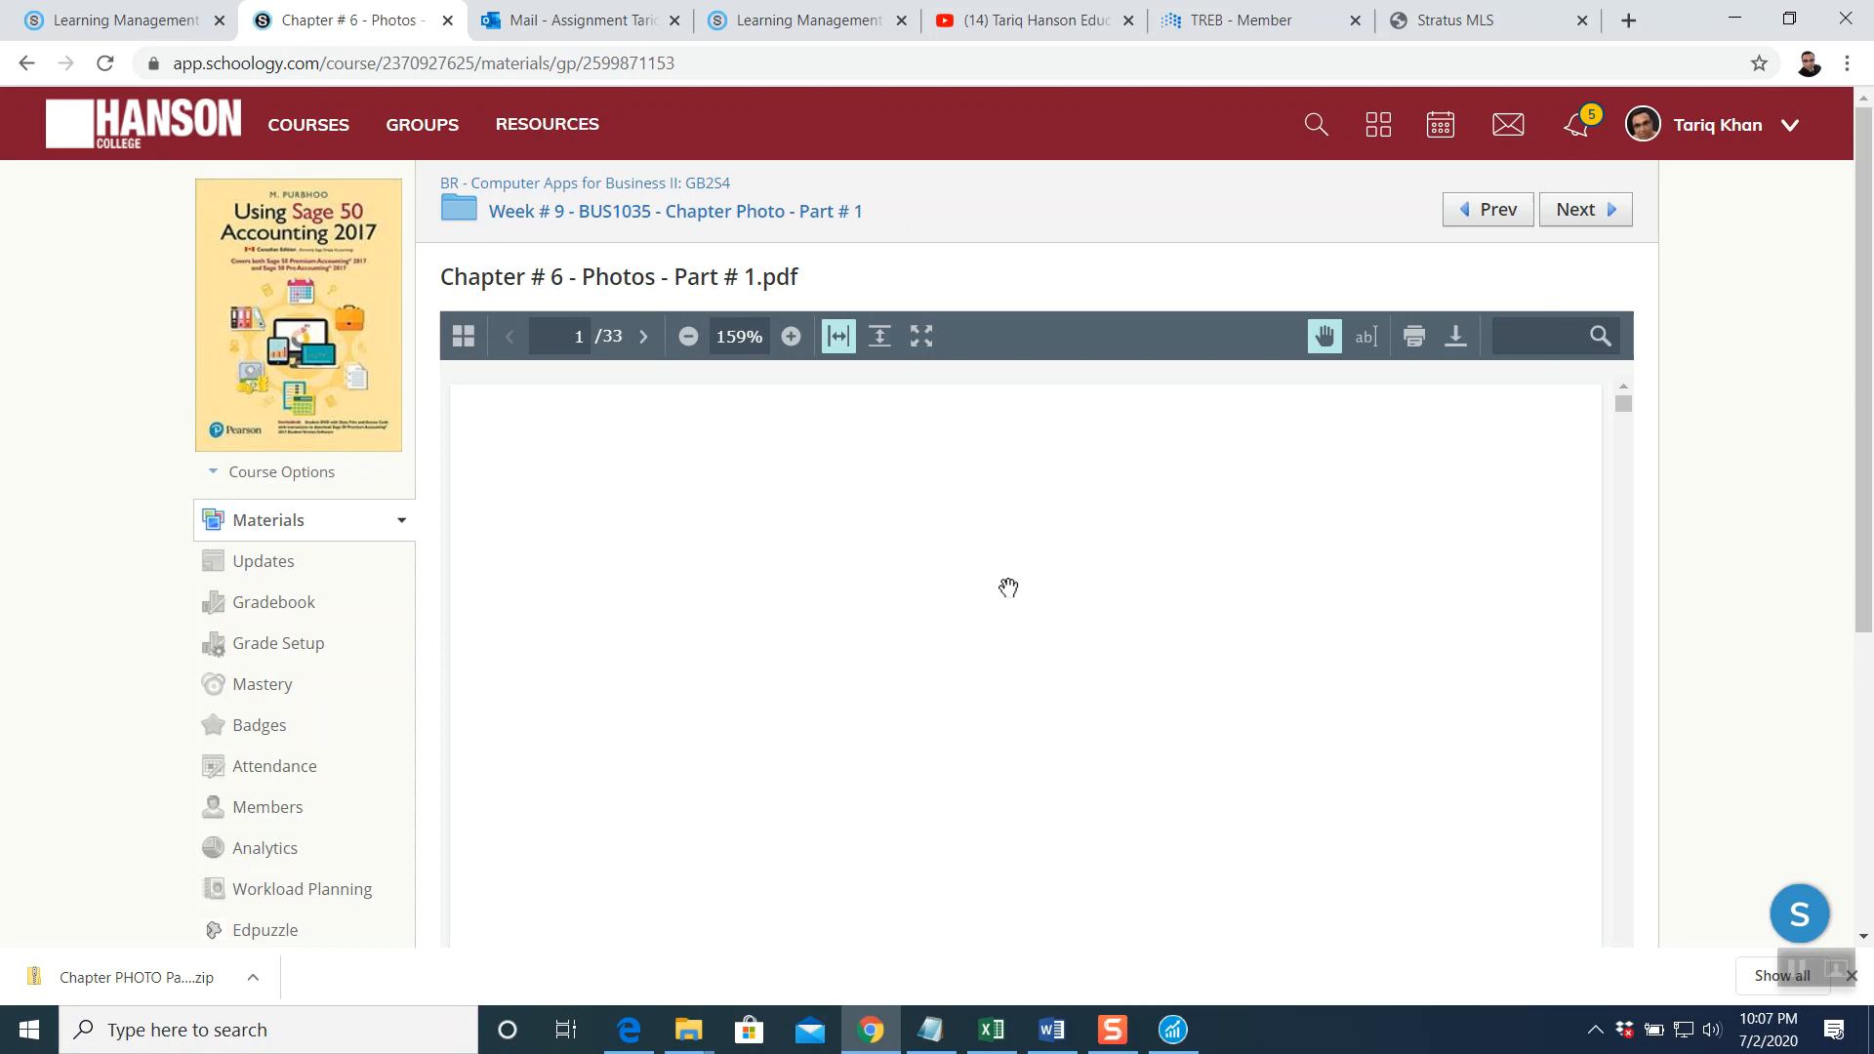
pyautogui.scroll(-9, 1008, 587)
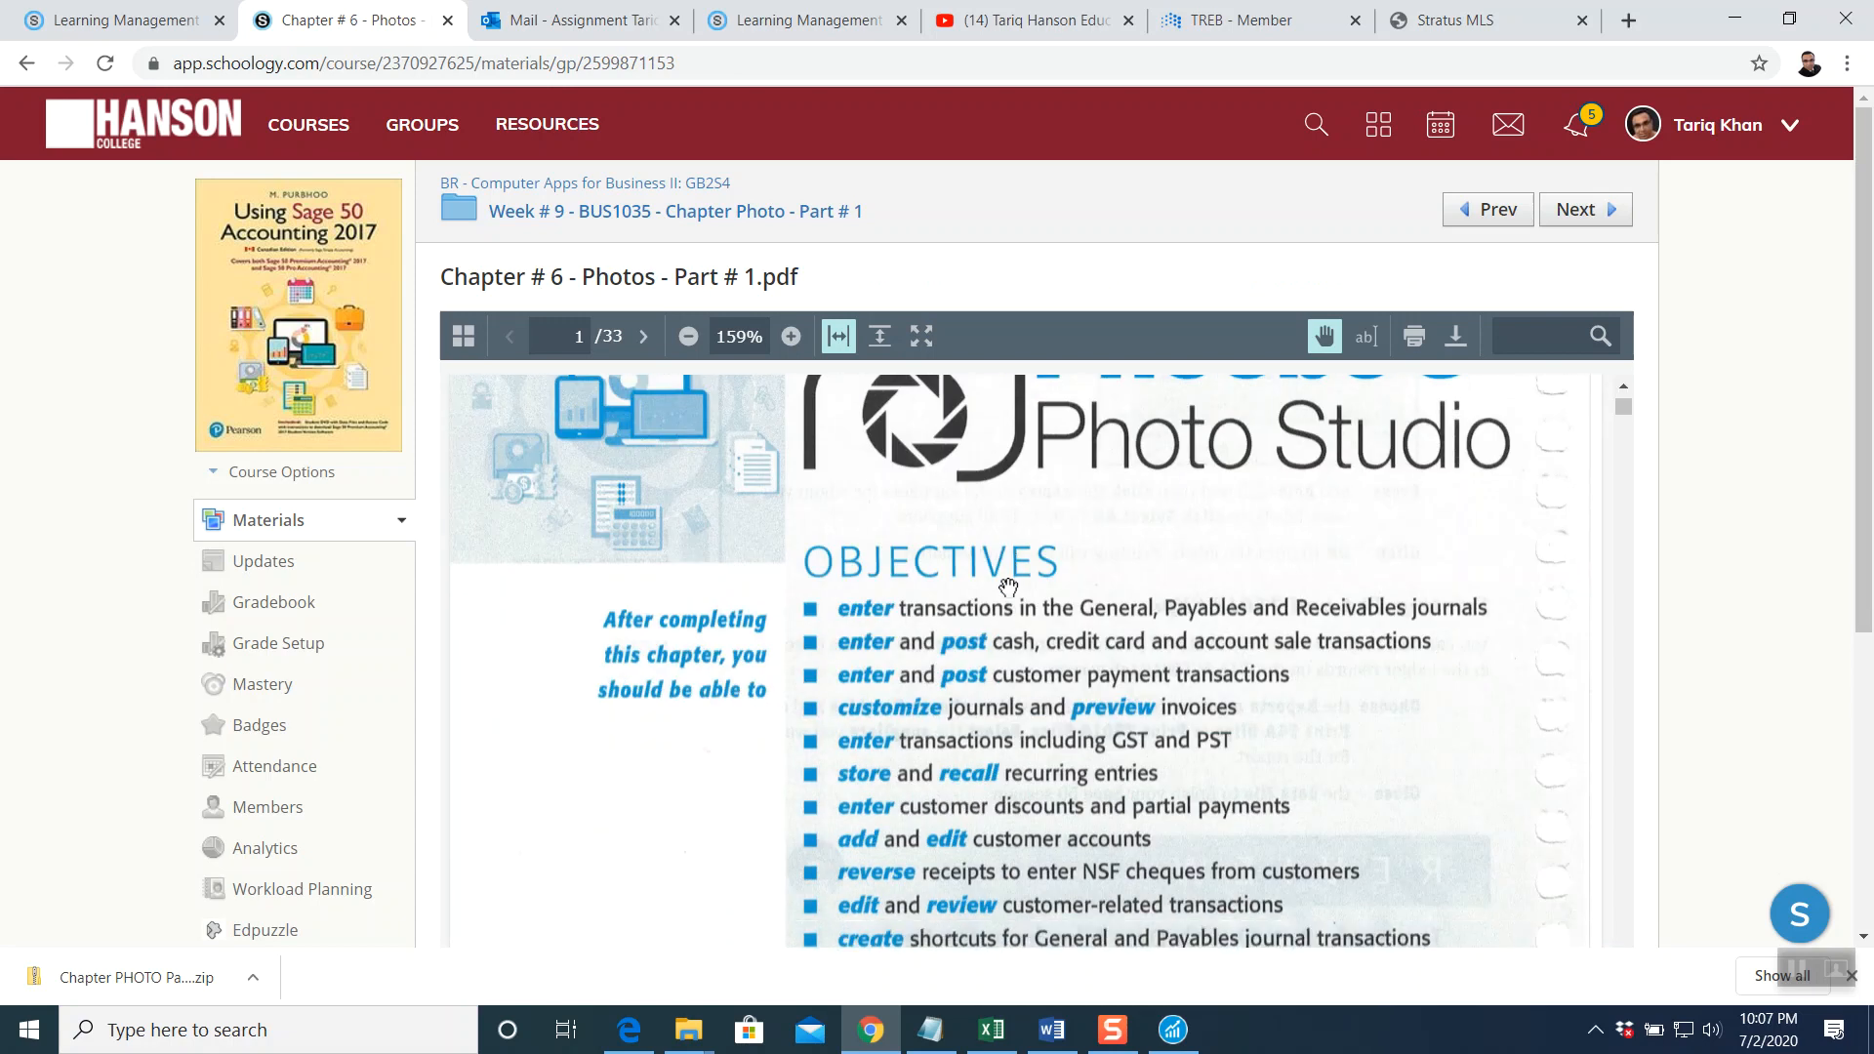
pyautogui.scroll(-15, 1008, 586)
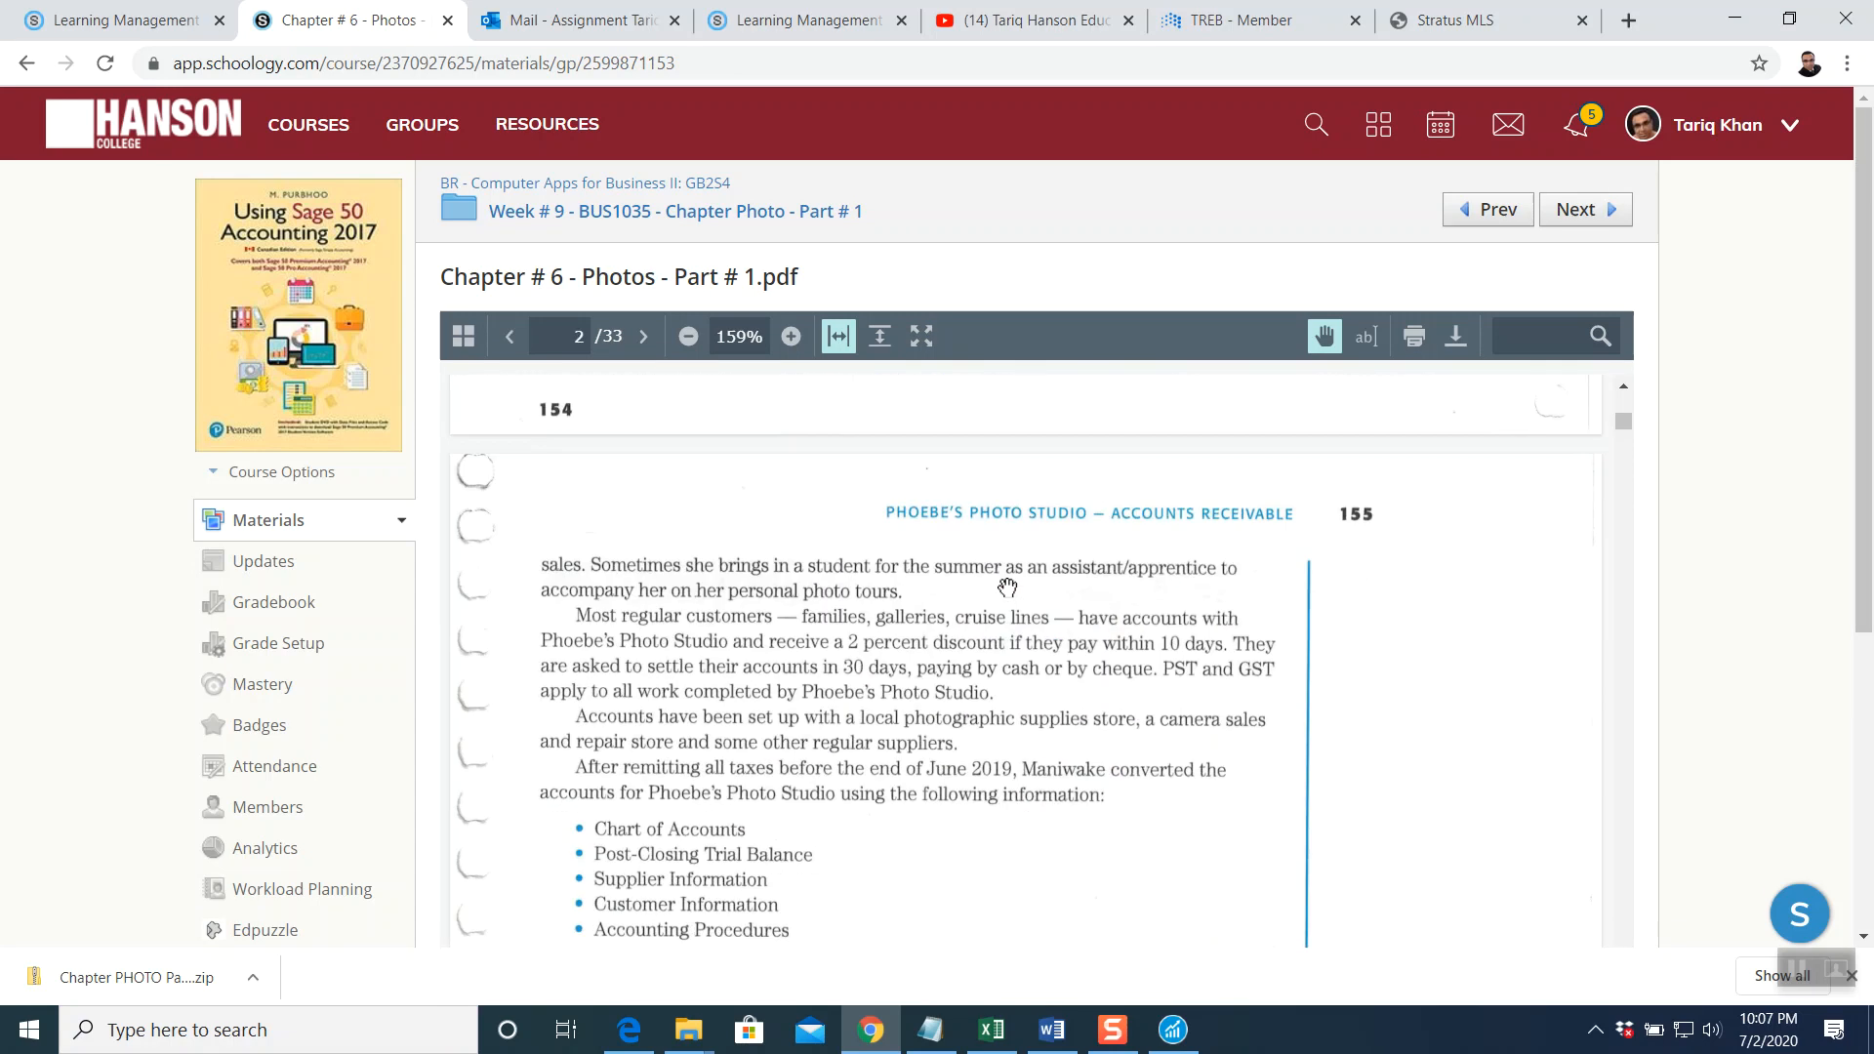
pyautogui.scroll(-15, 1008, 587)
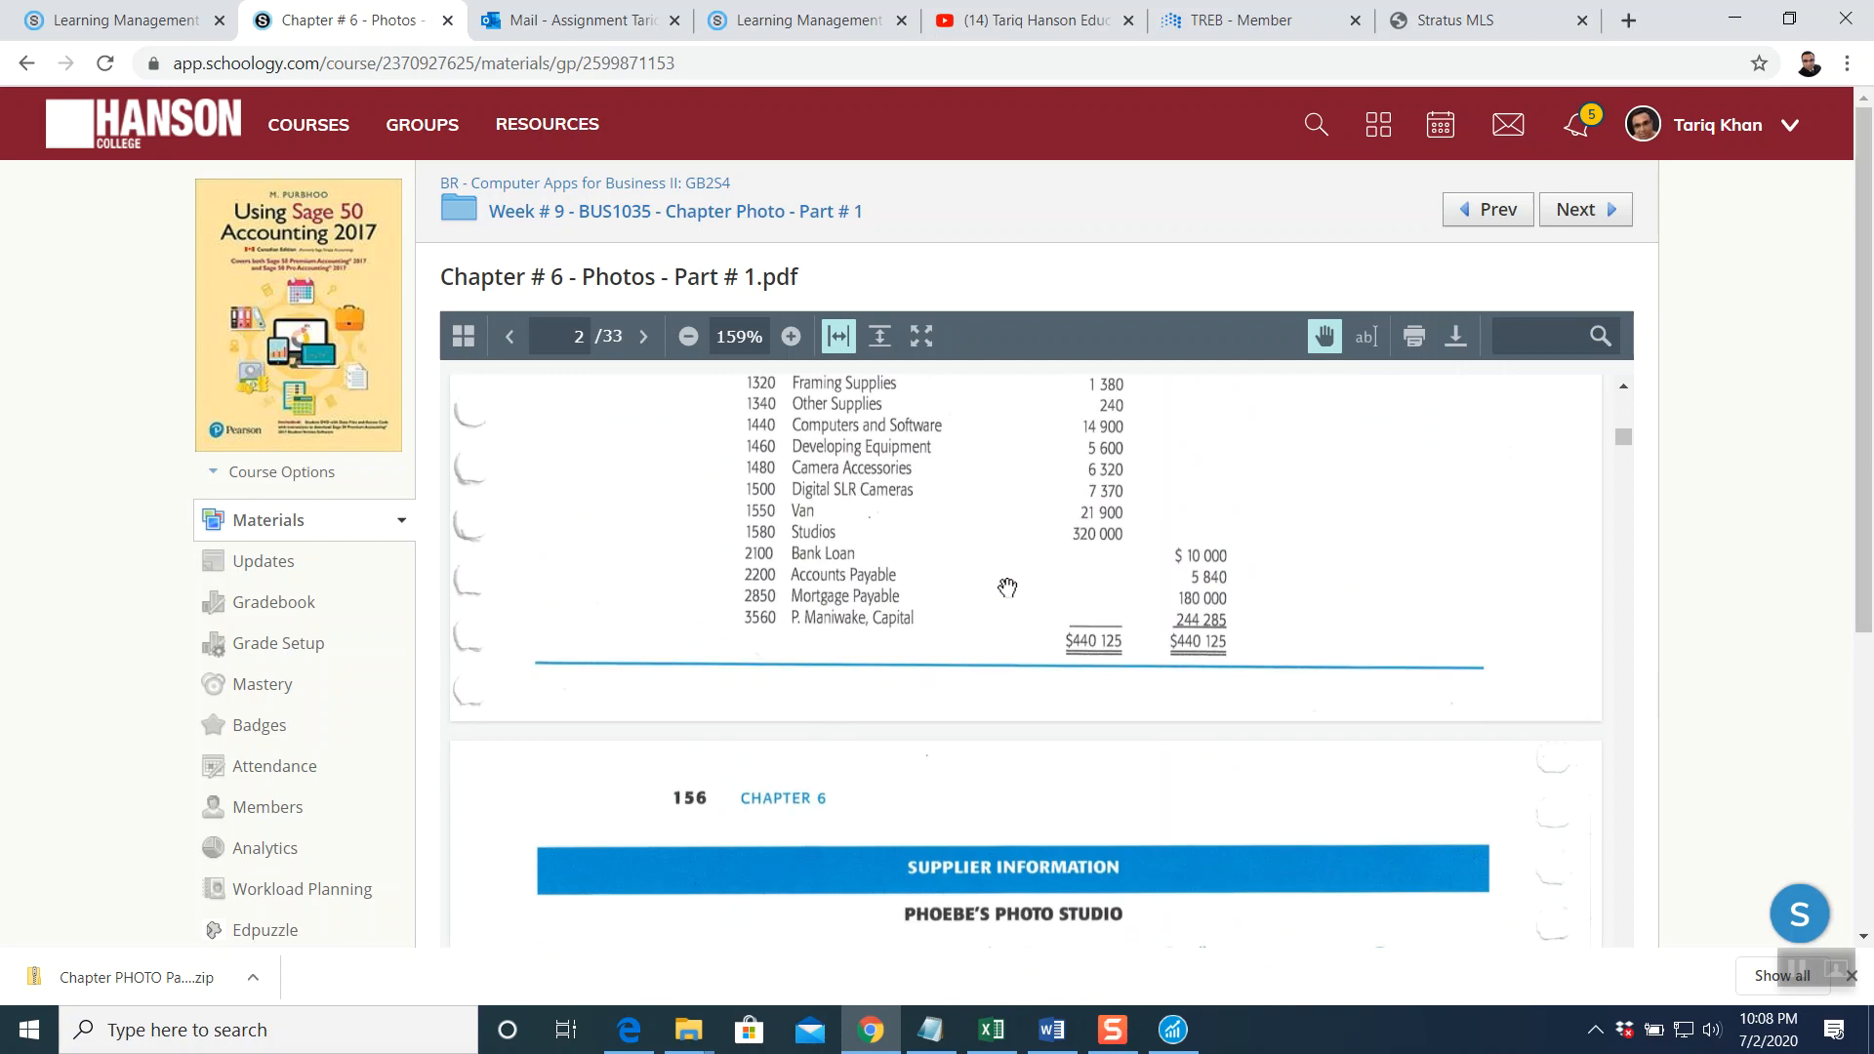
pyautogui.scroll(-15, 1008, 587)
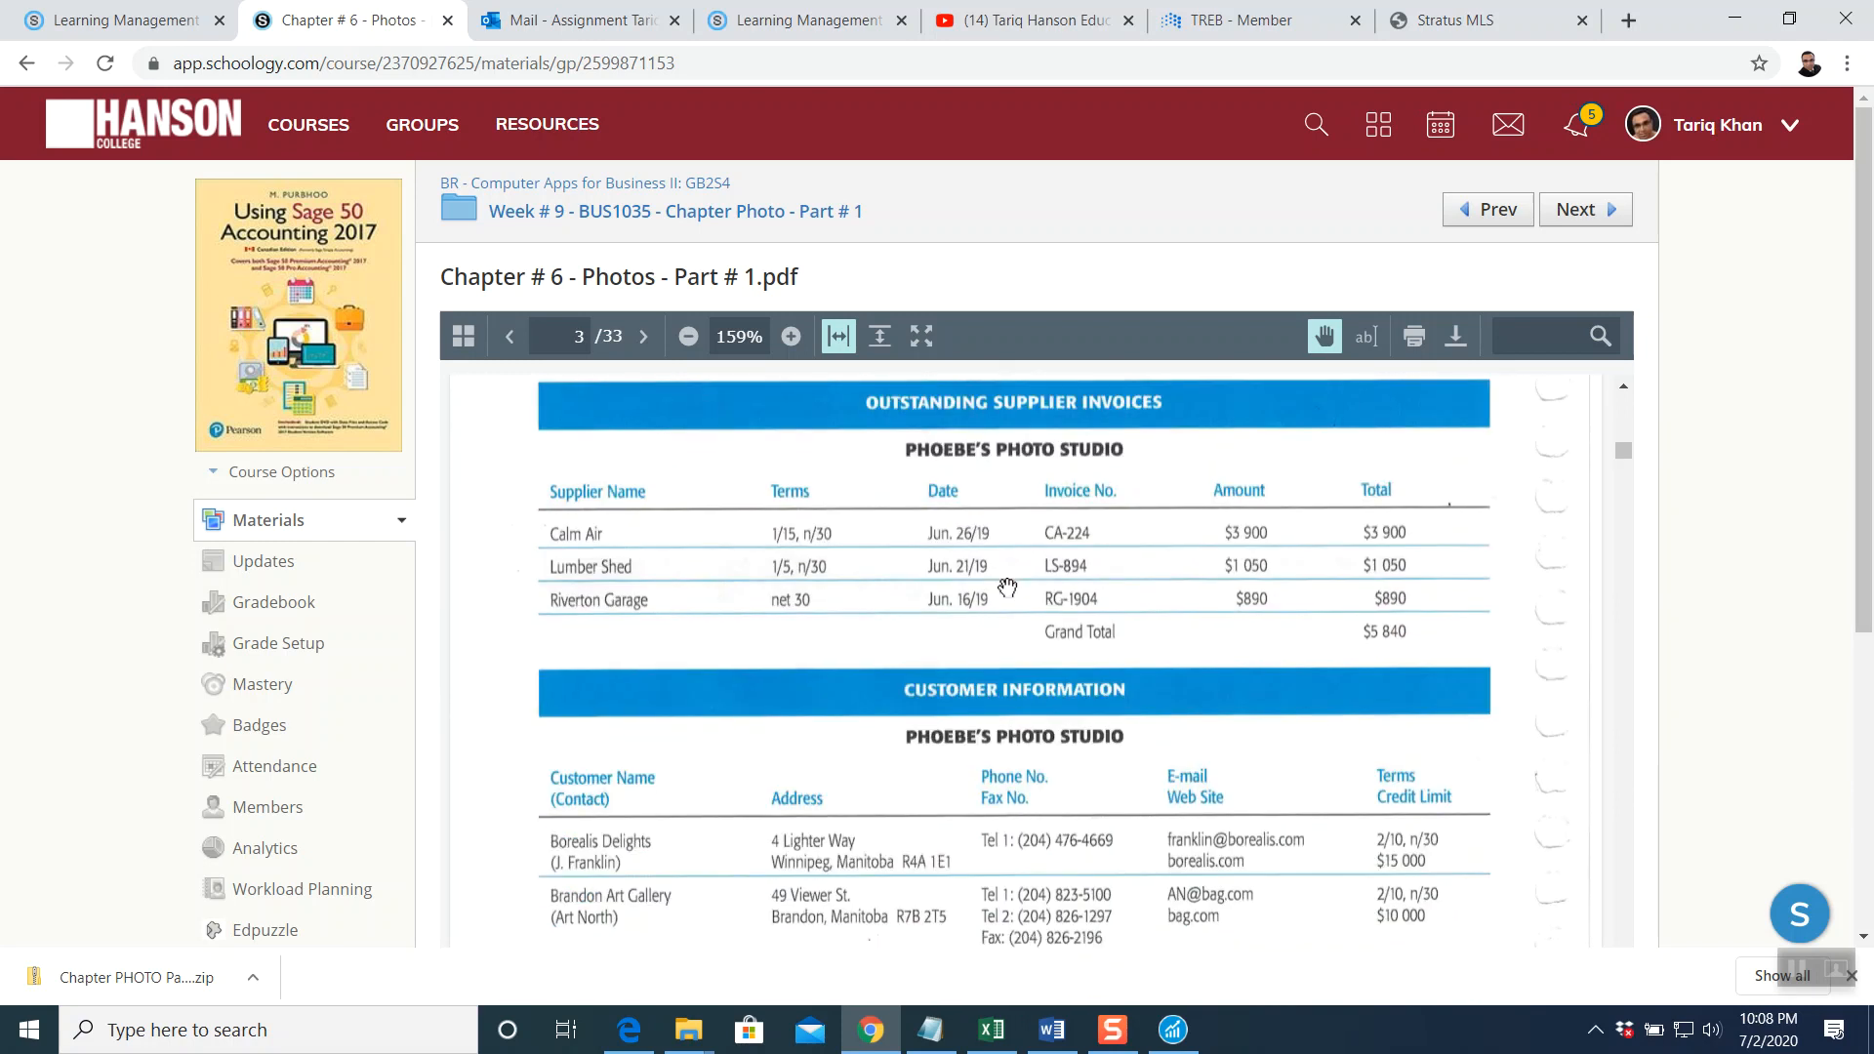
pyautogui.scroll(-15, 1008, 586)
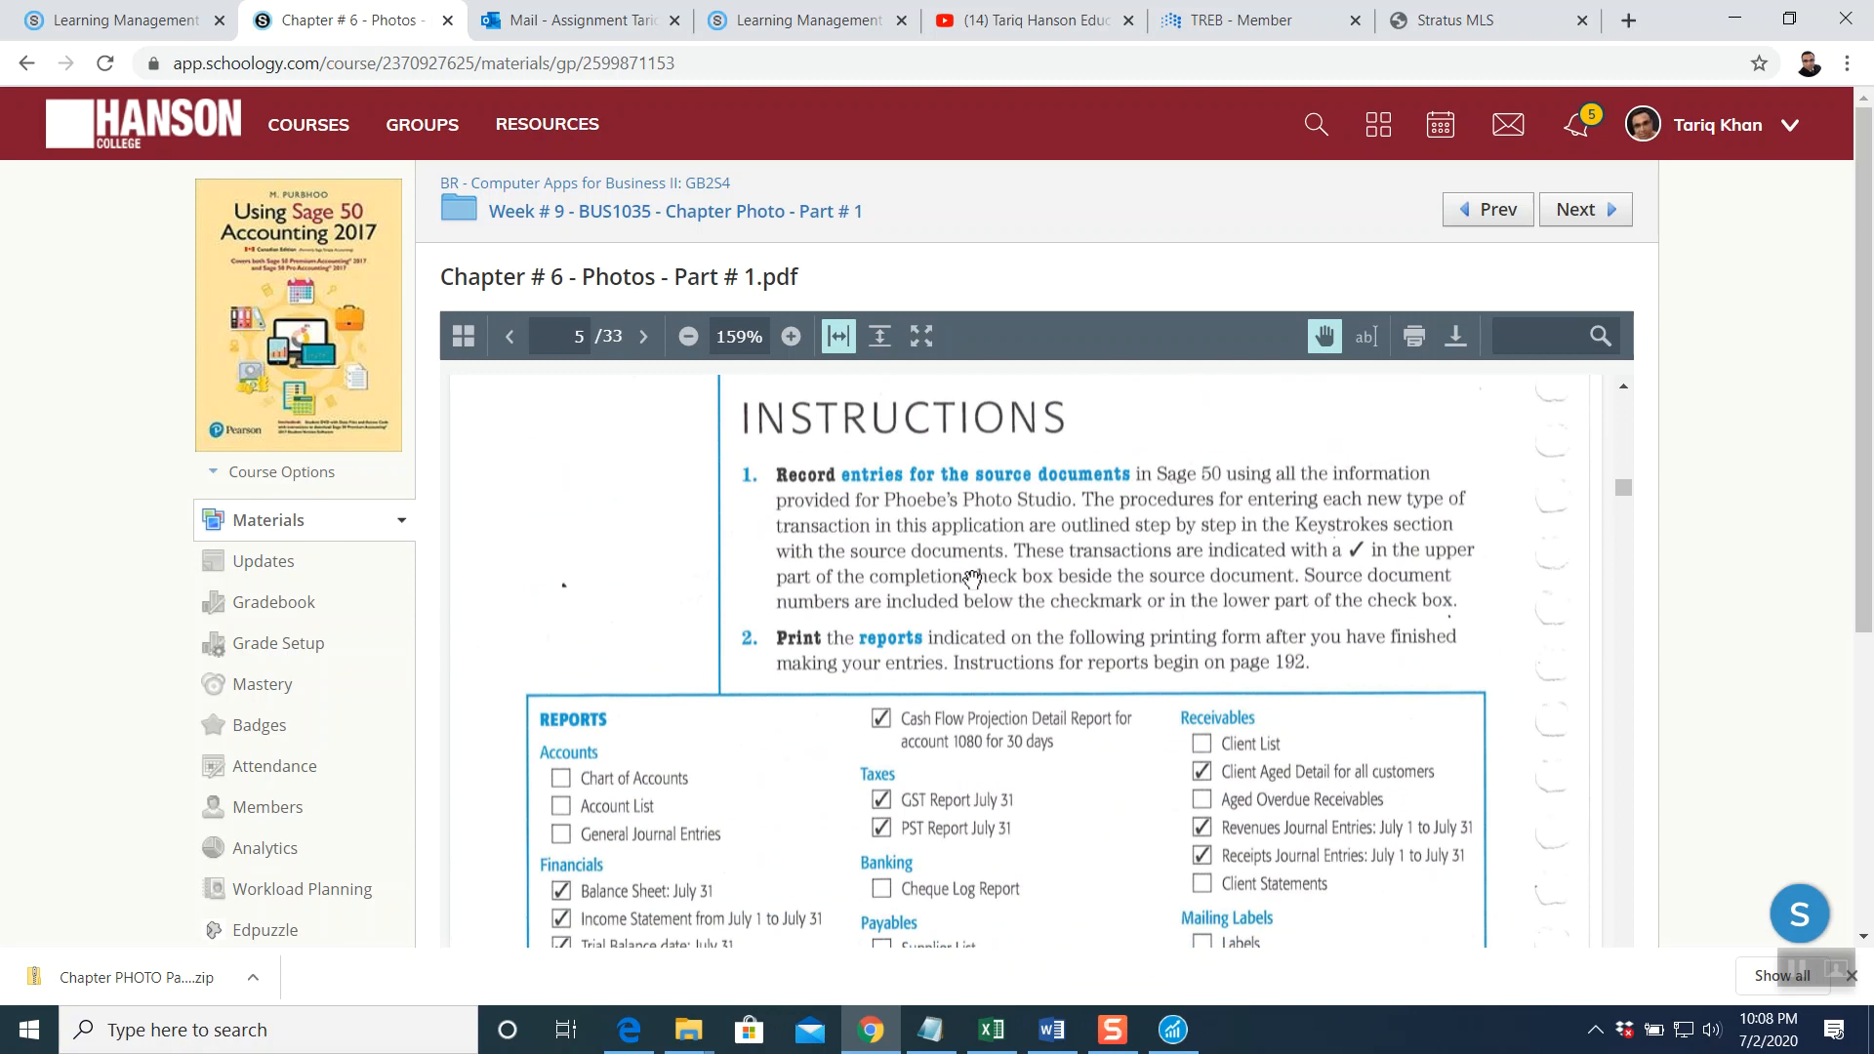
pyautogui.scroll(-15, 1007, 586)
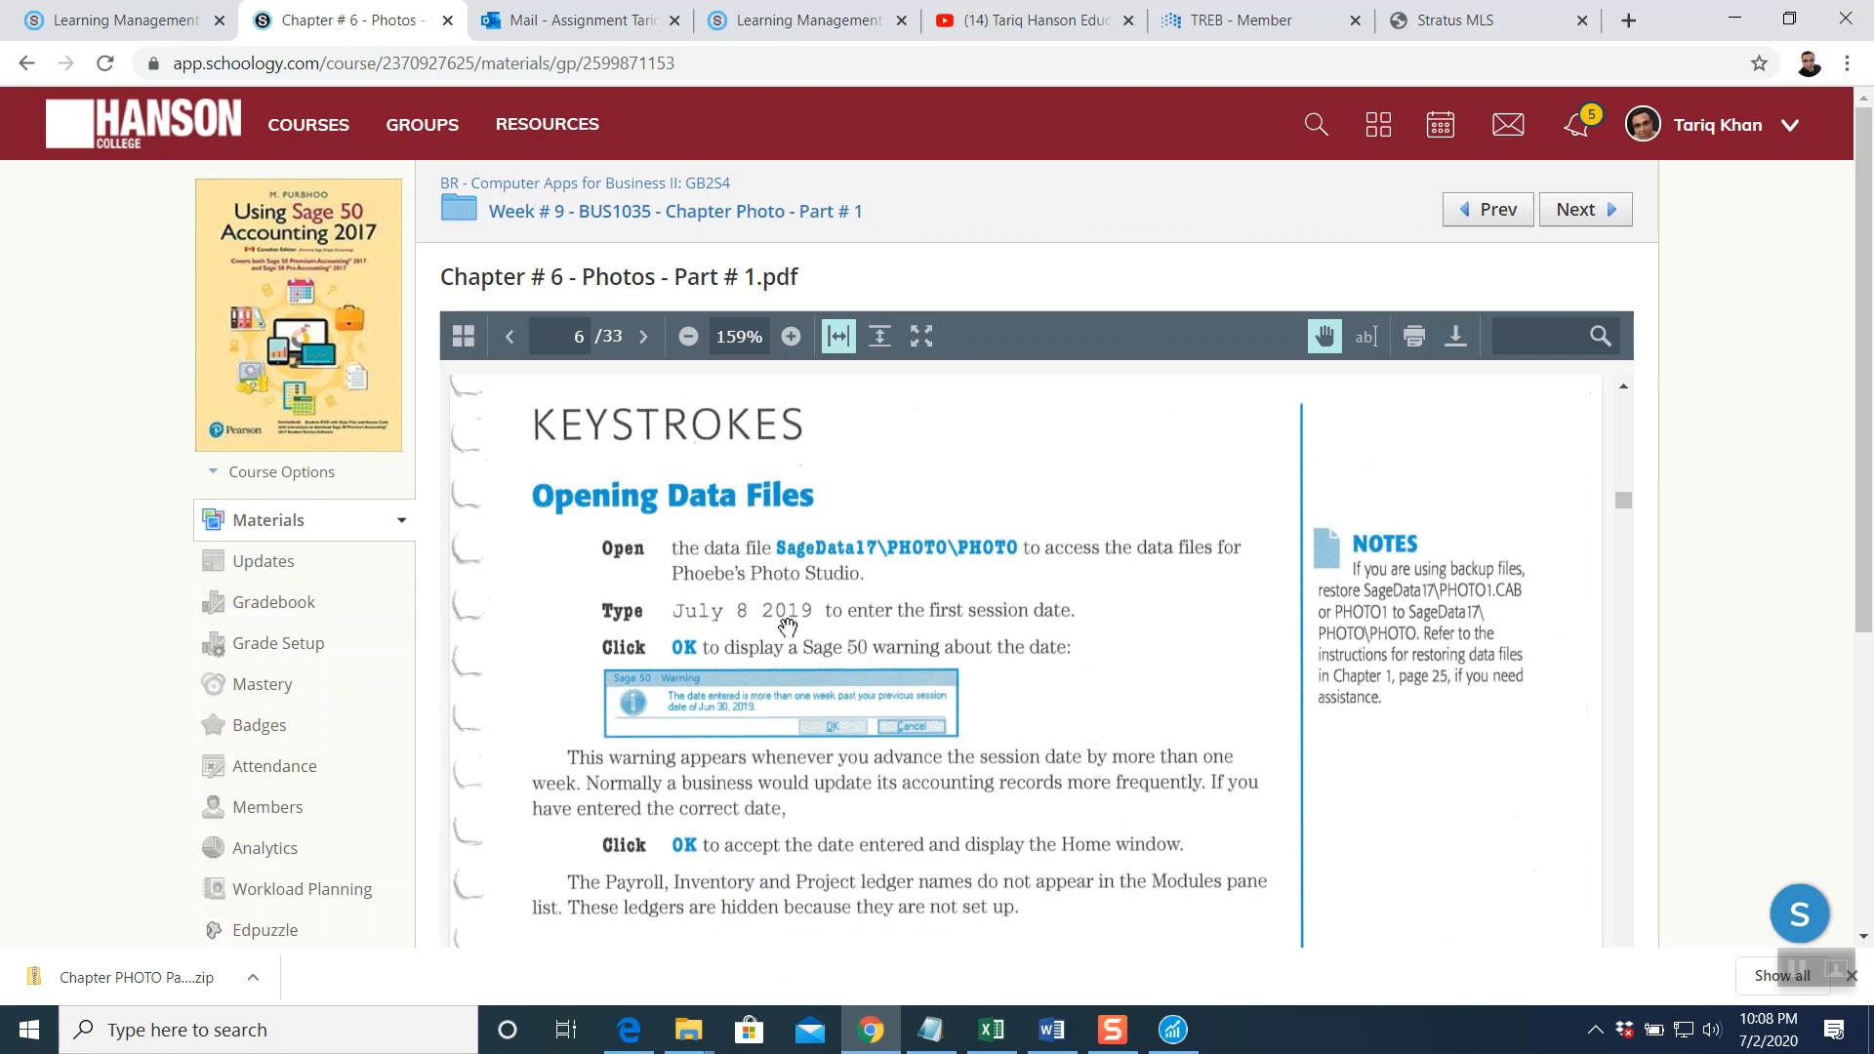
# Set the Sage 50 session date to Jul 08, 2019 and accept the date warning
pyautogui.click(1173, 1029)
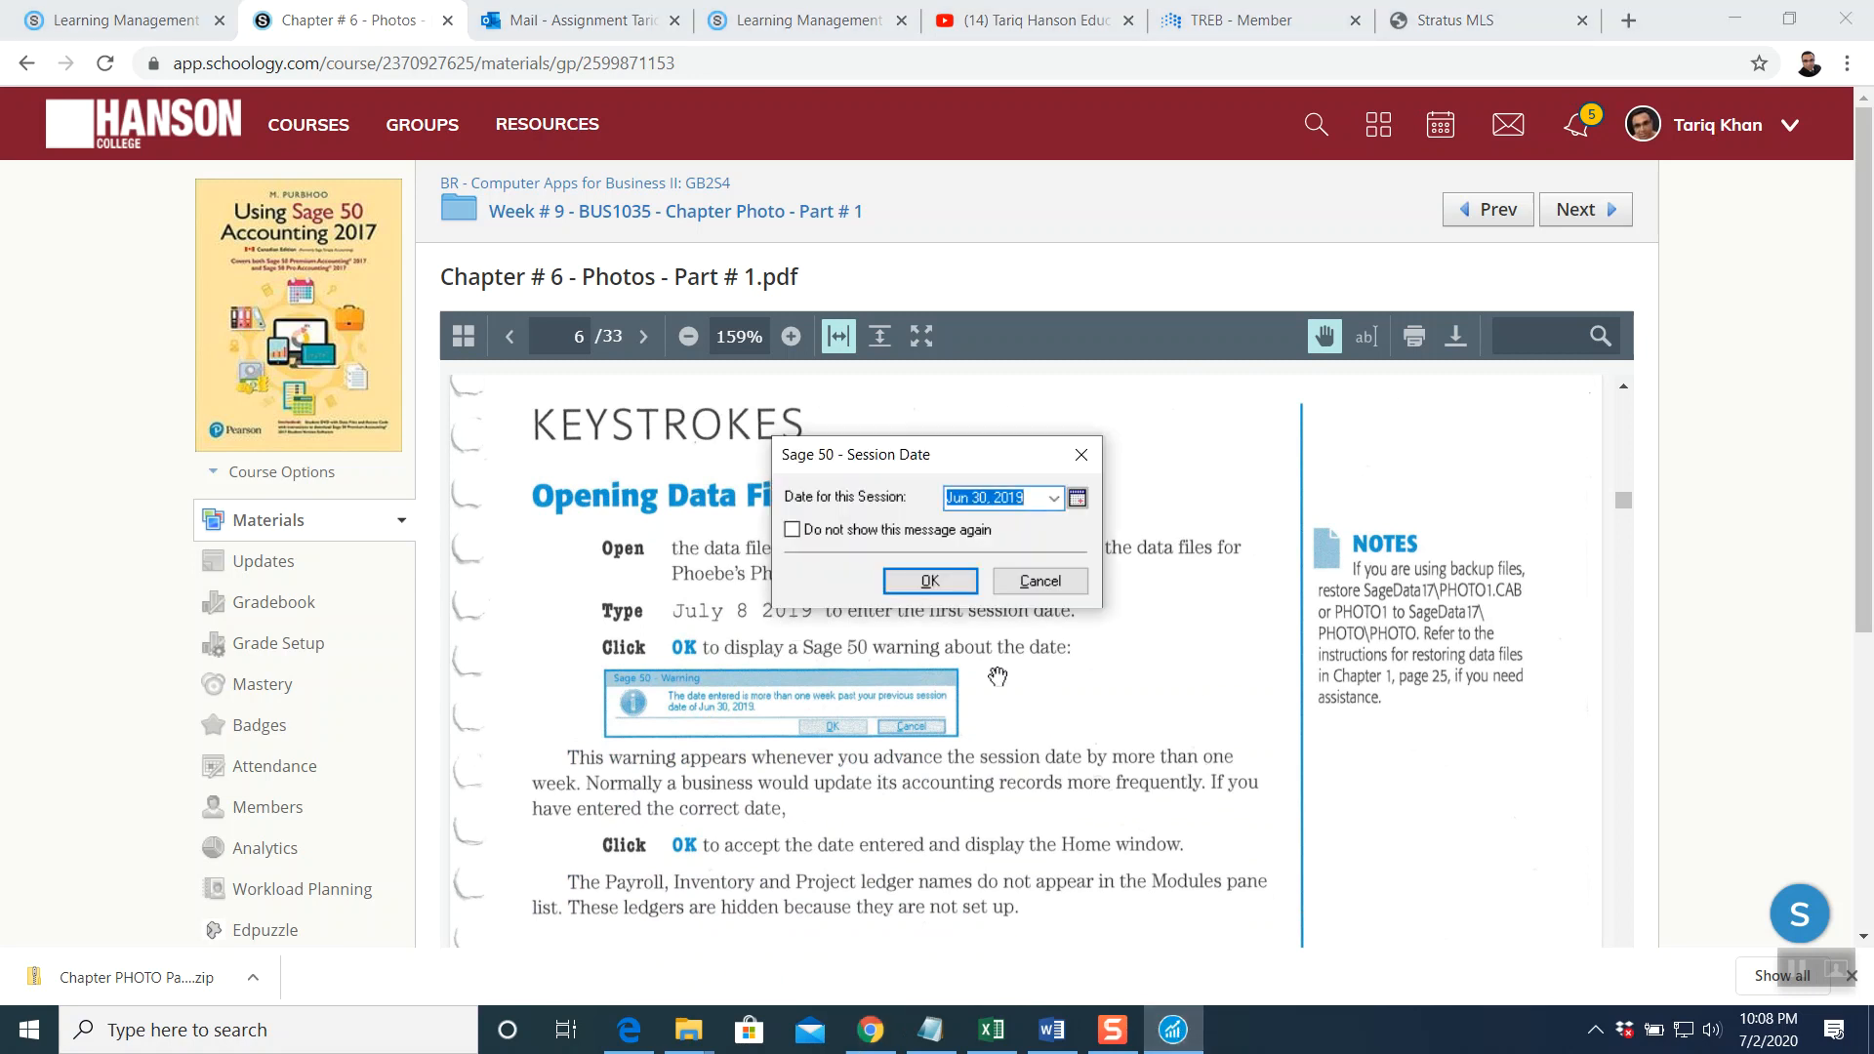
pyautogui.click(993, 388)
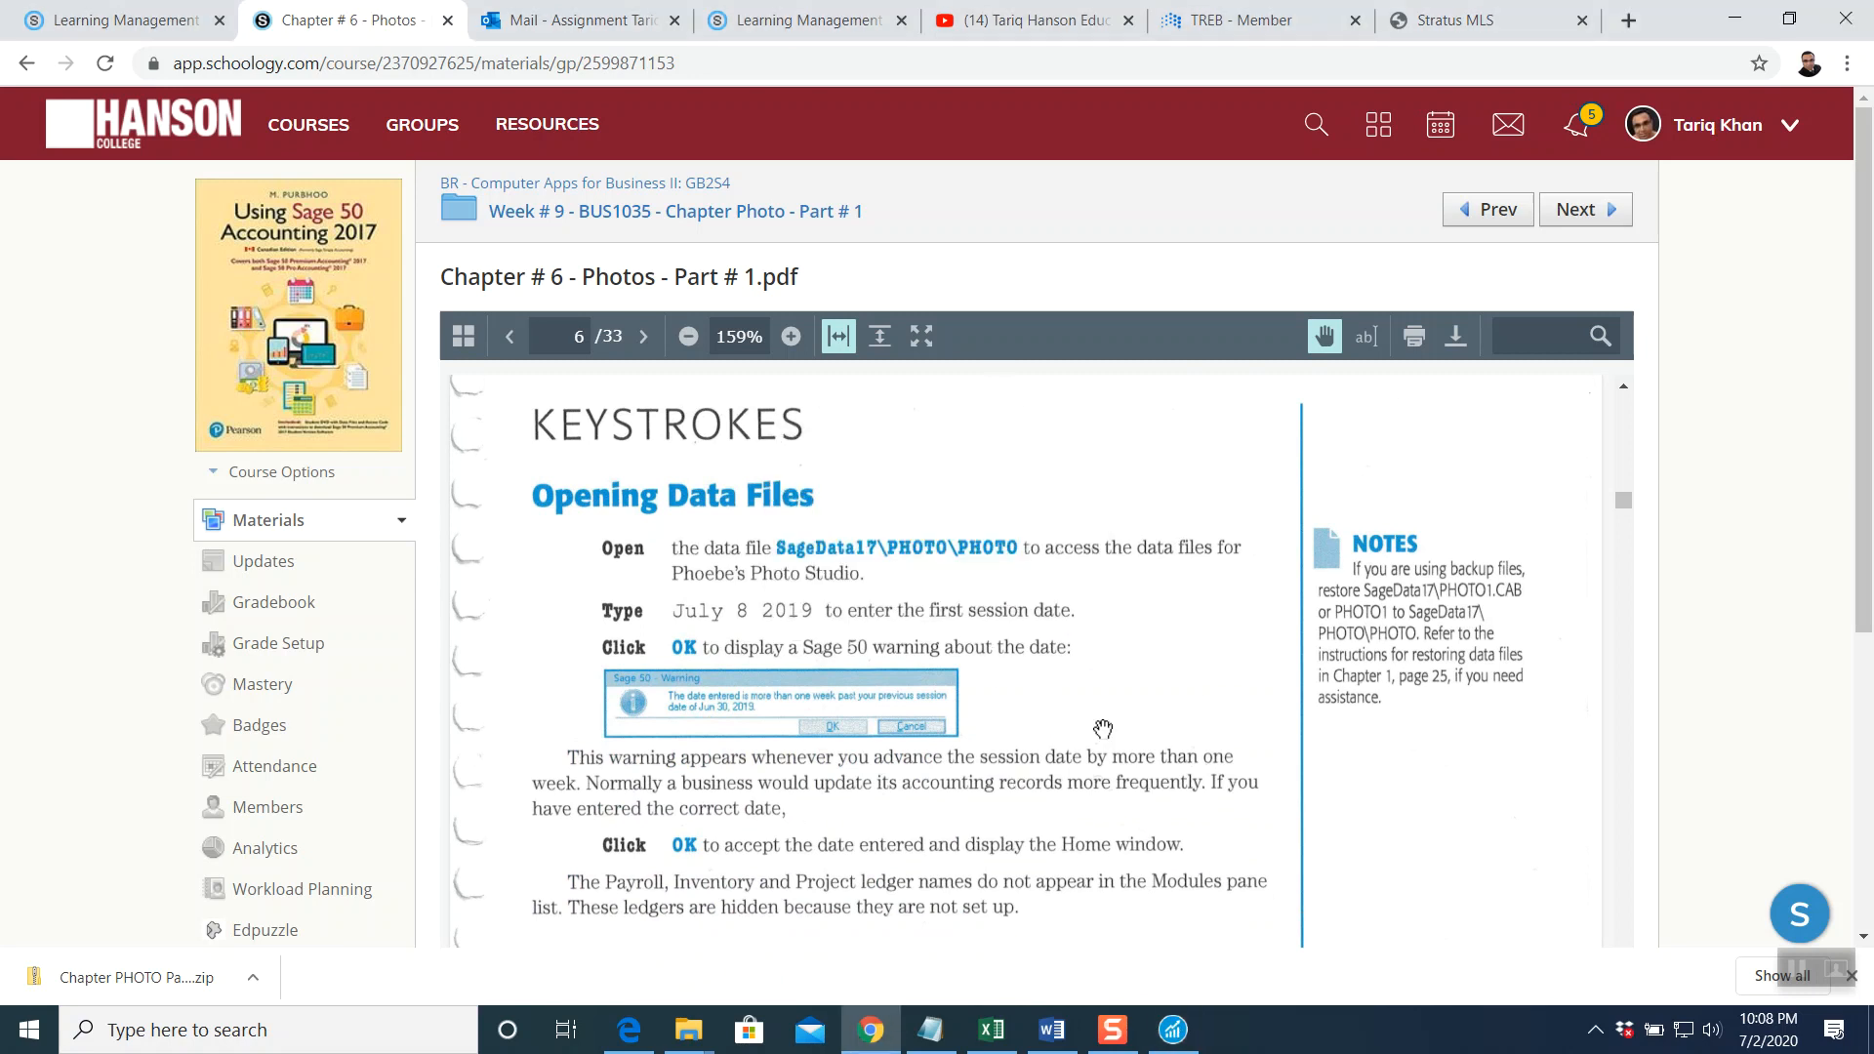
pyautogui.click(1176, 1025)
pyautogui.click(1078, 499)
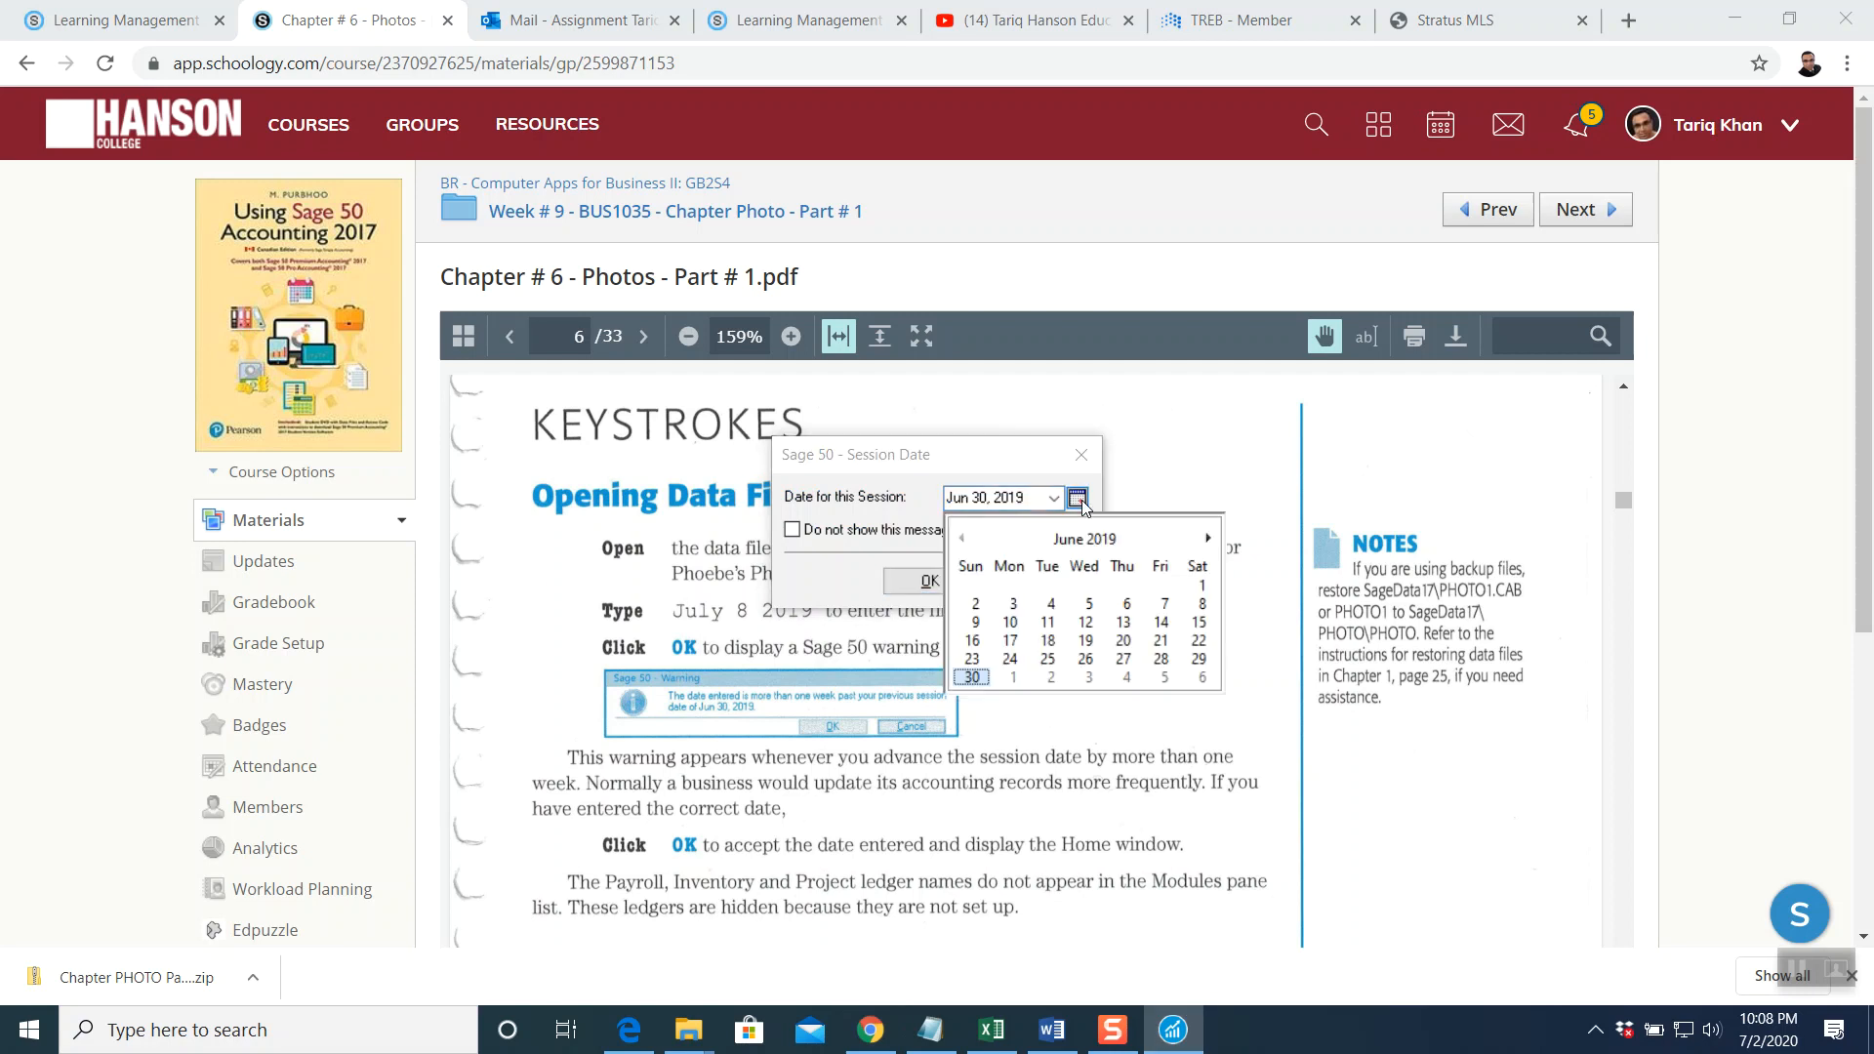
pyautogui.click(1207, 538)
pyautogui.click(1207, 538)
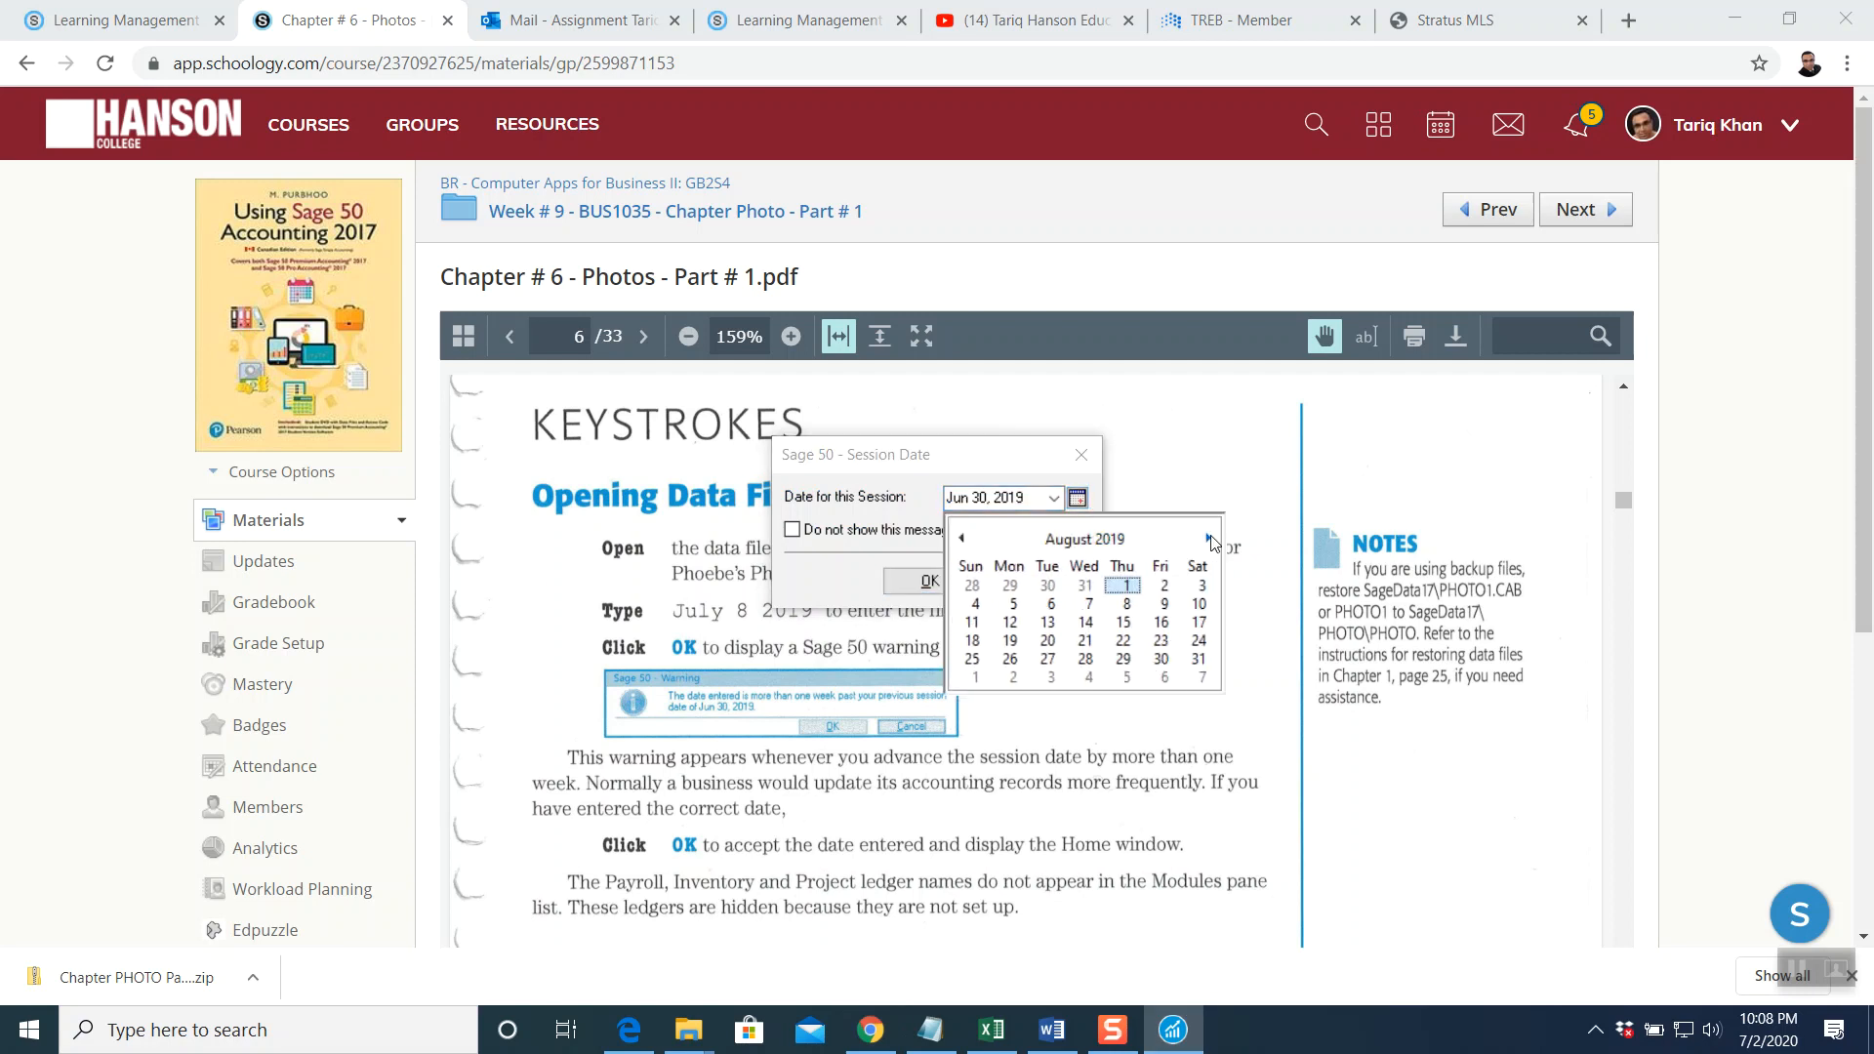
pyautogui.click(1128, 605)
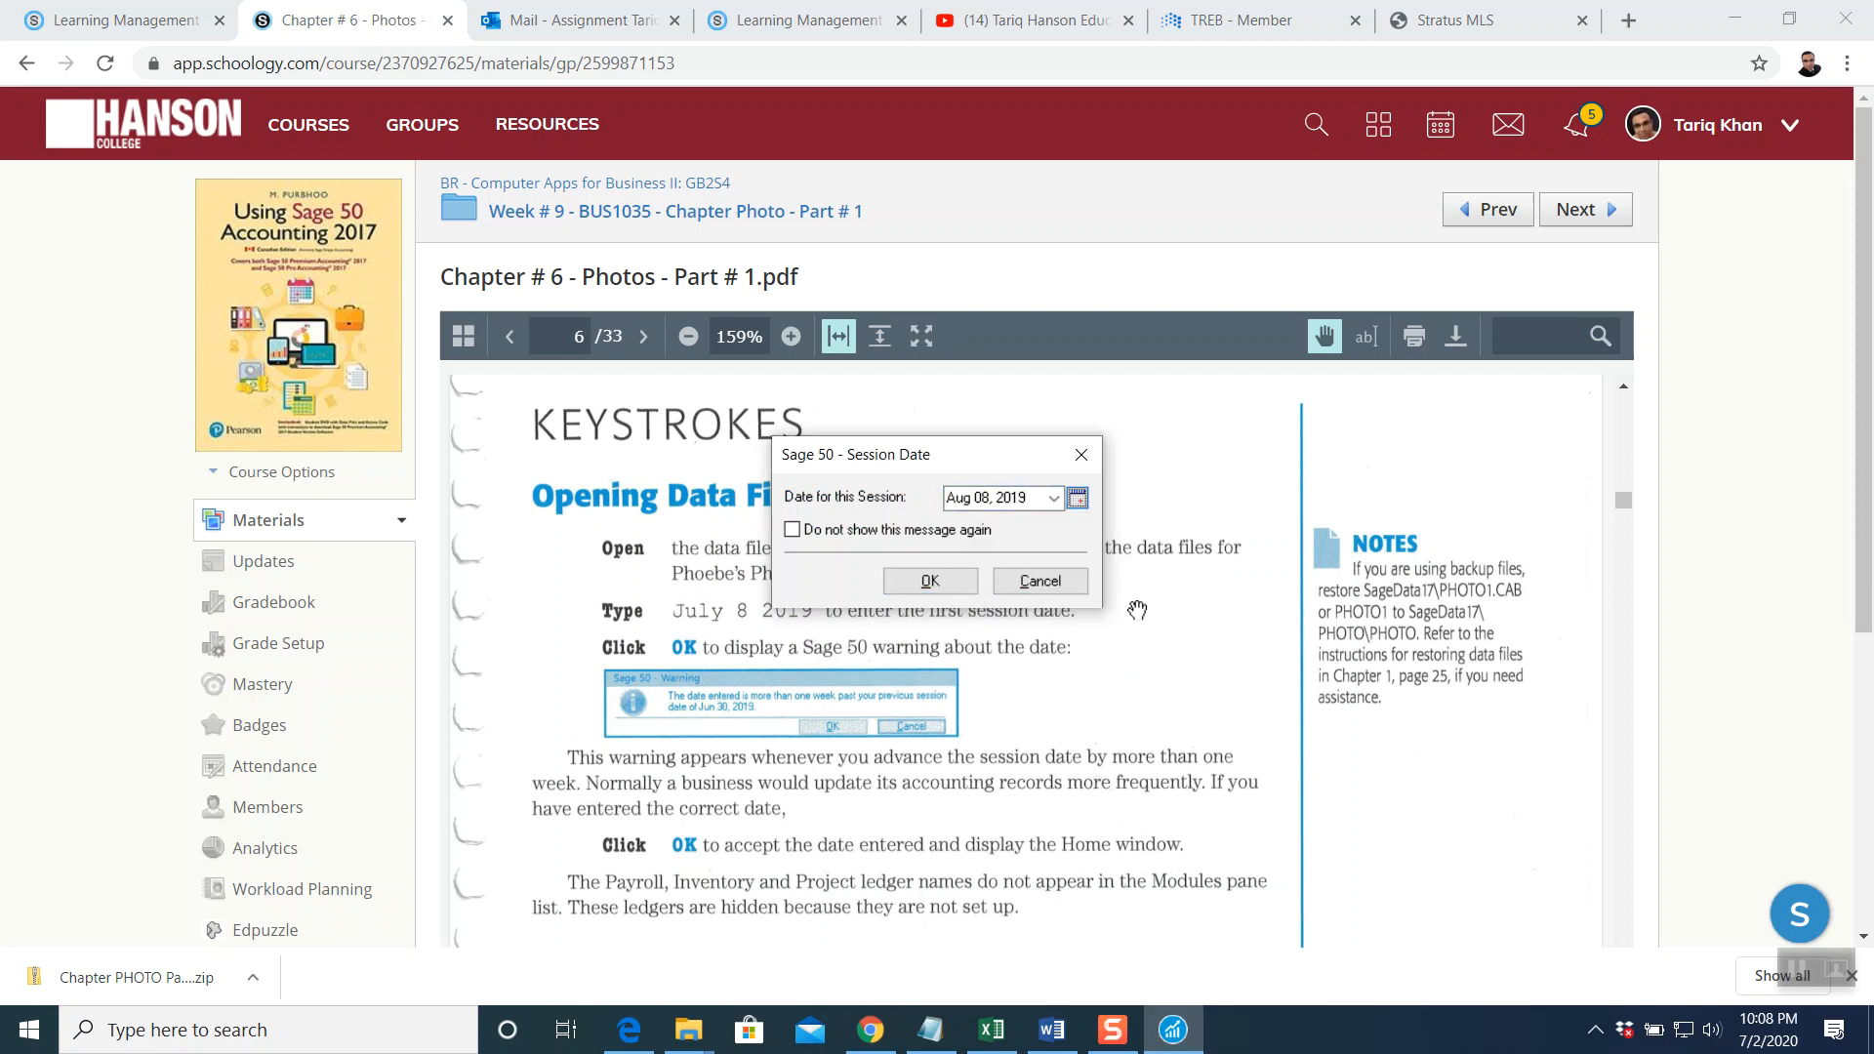
pyautogui.click(1077, 499)
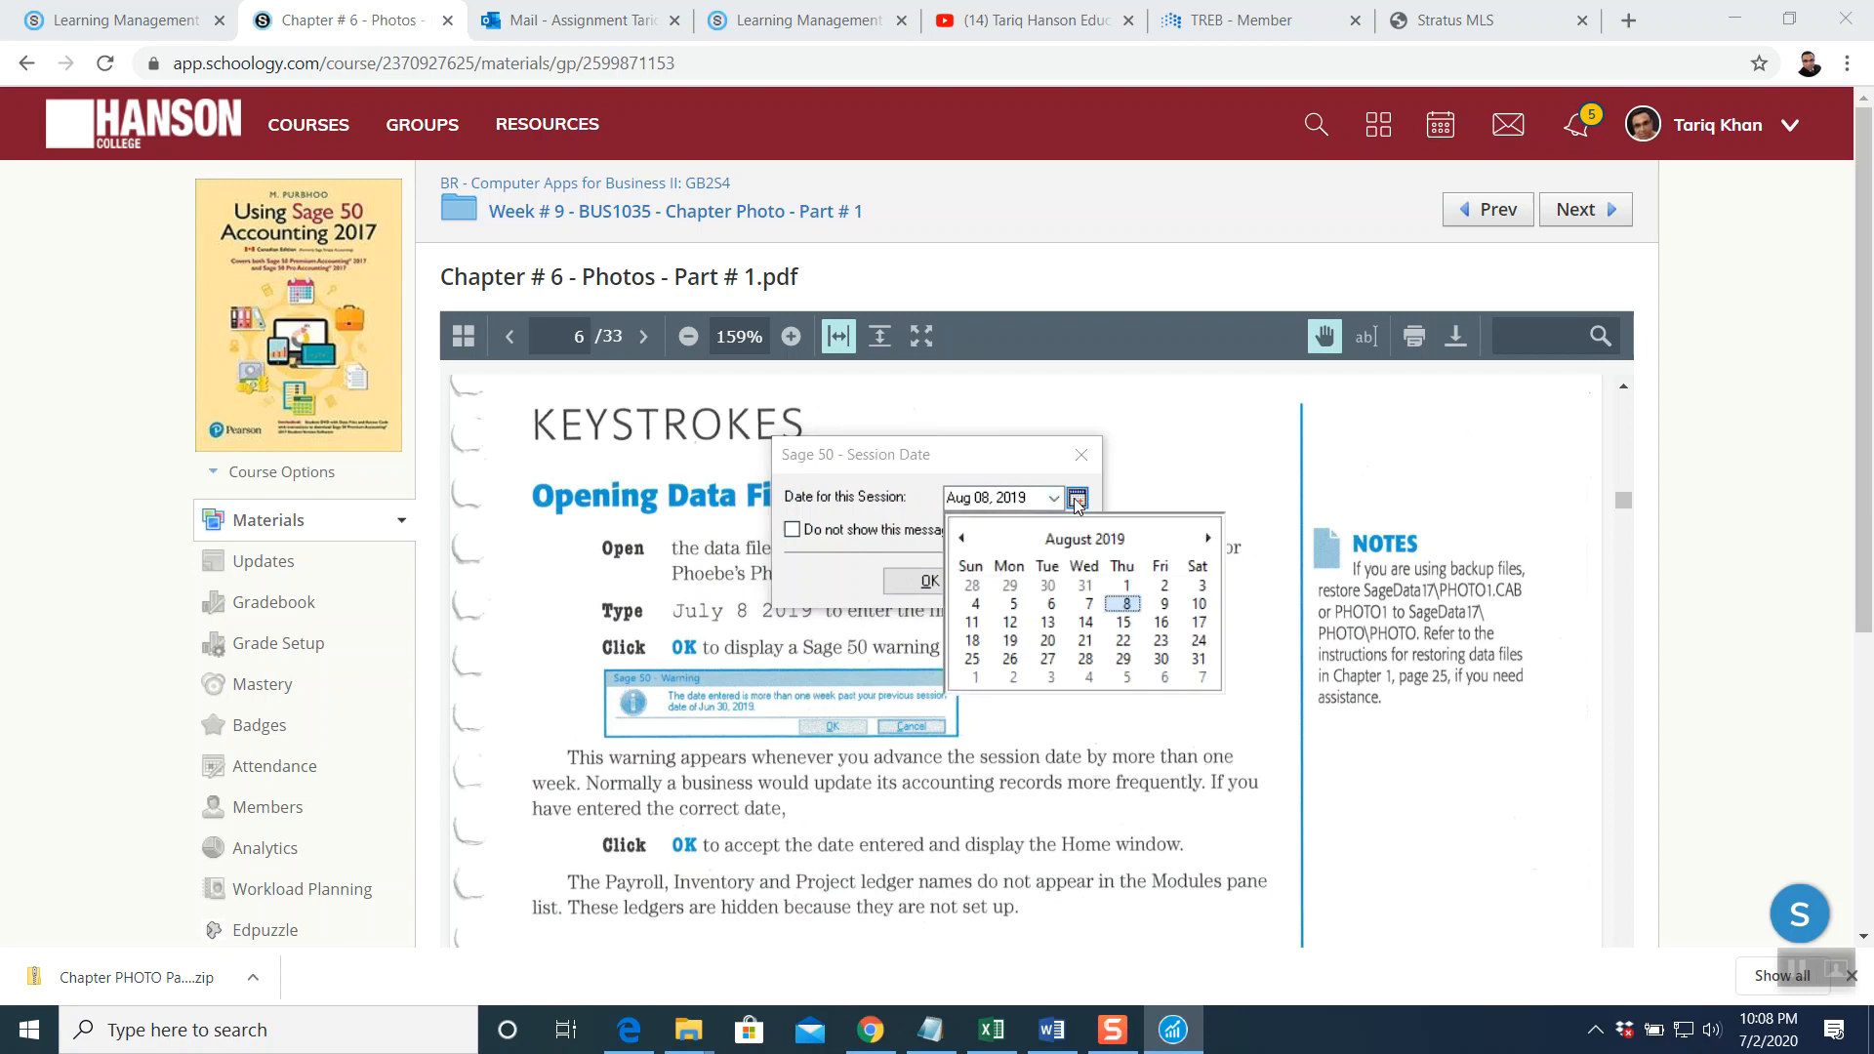
pyautogui.click(961, 538)
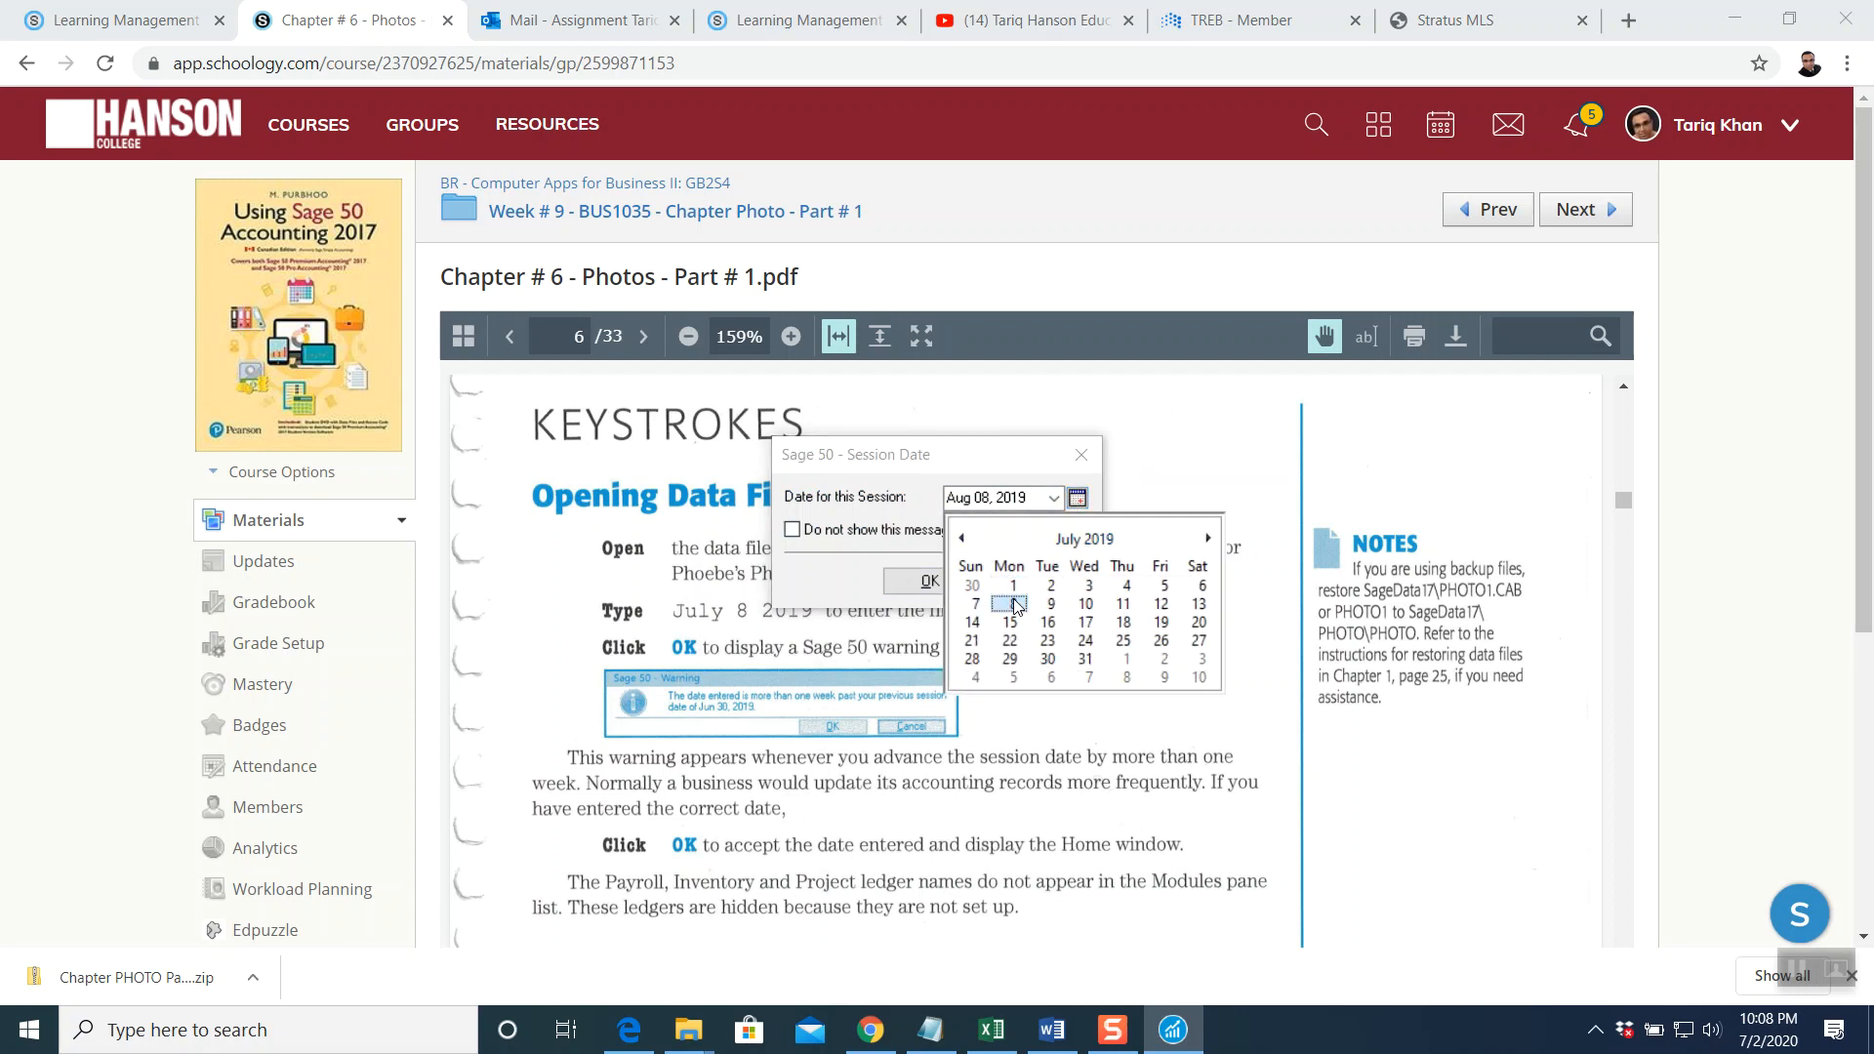
pyautogui.click(1016, 602)
pyautogui.click(956, 583)
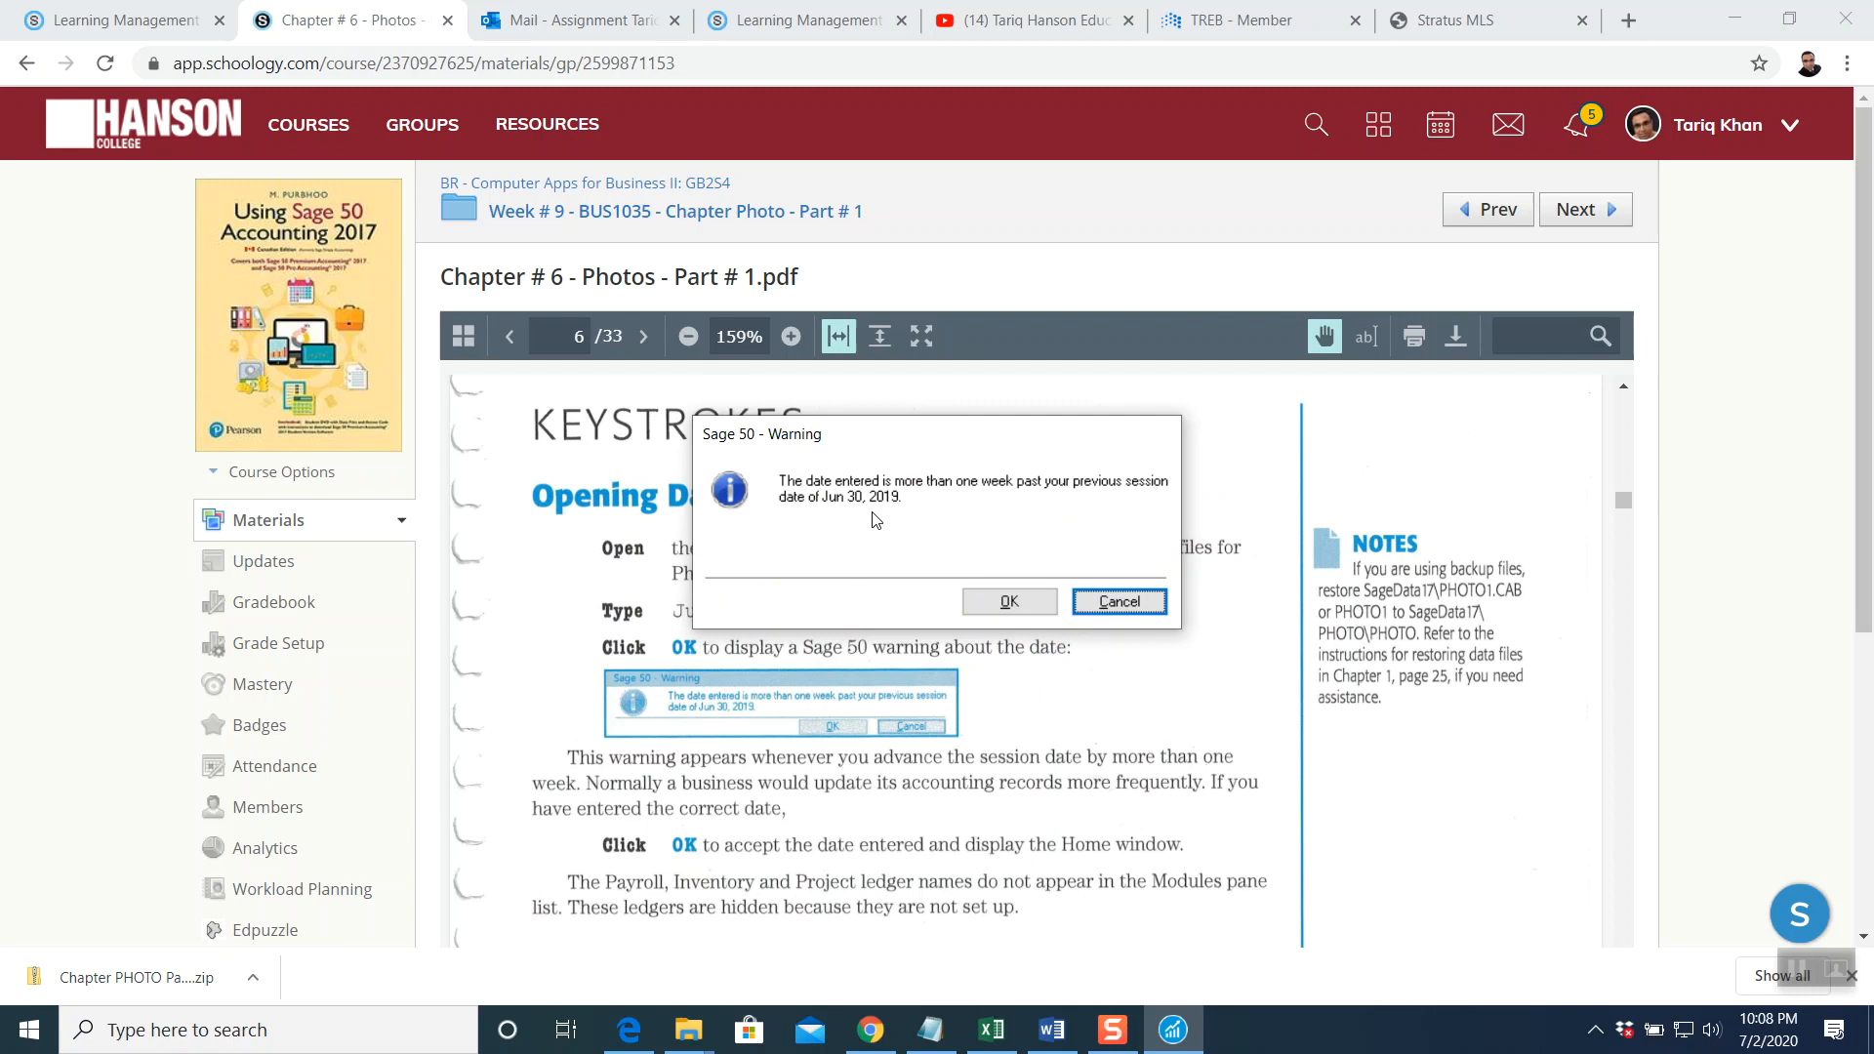
pyautogui.click(1009, 601)
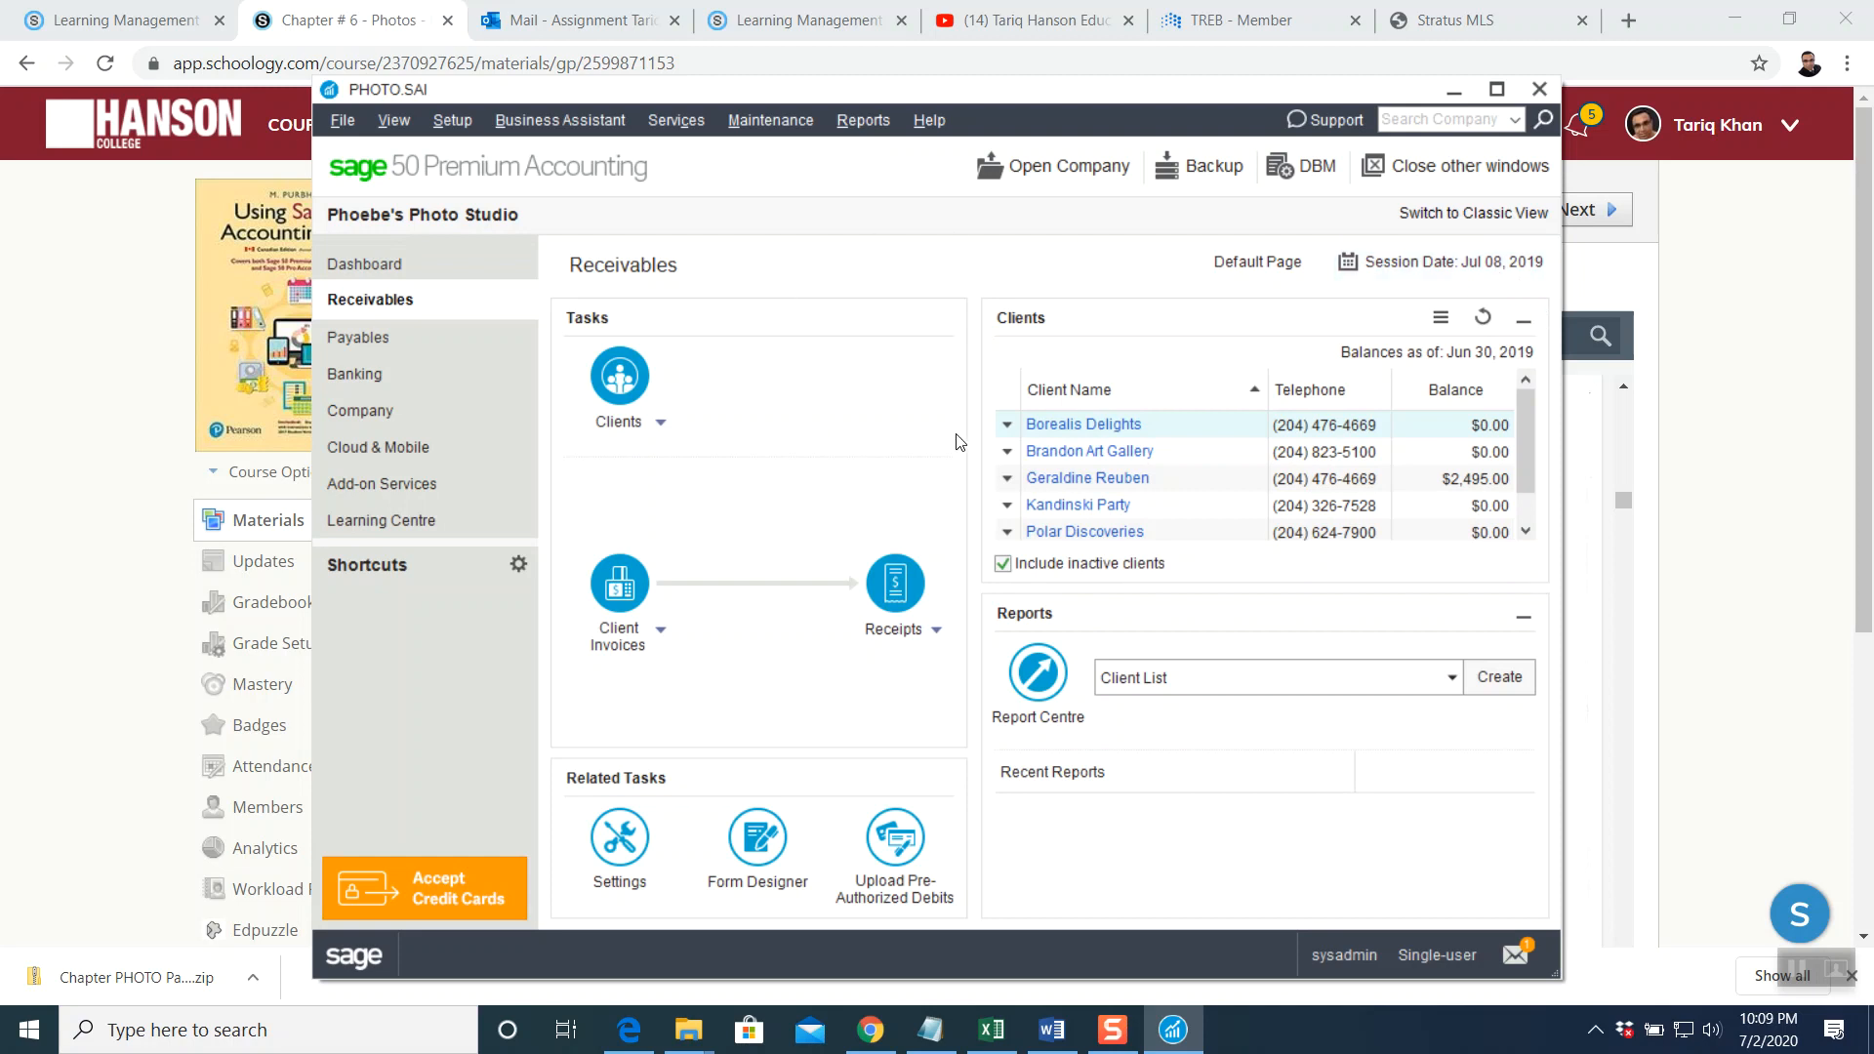
# Return to the Chapter # 6 PDF in the browser once the Receivables home page loads
pyautogui.click(1741, 435)
# Scroll the chapter PDF to the Accounting for Sales heading and Receivables screenshot
pyautogui.scroll(-3, 907, 683)
pyautogui.scroll(-1, 913, 687)
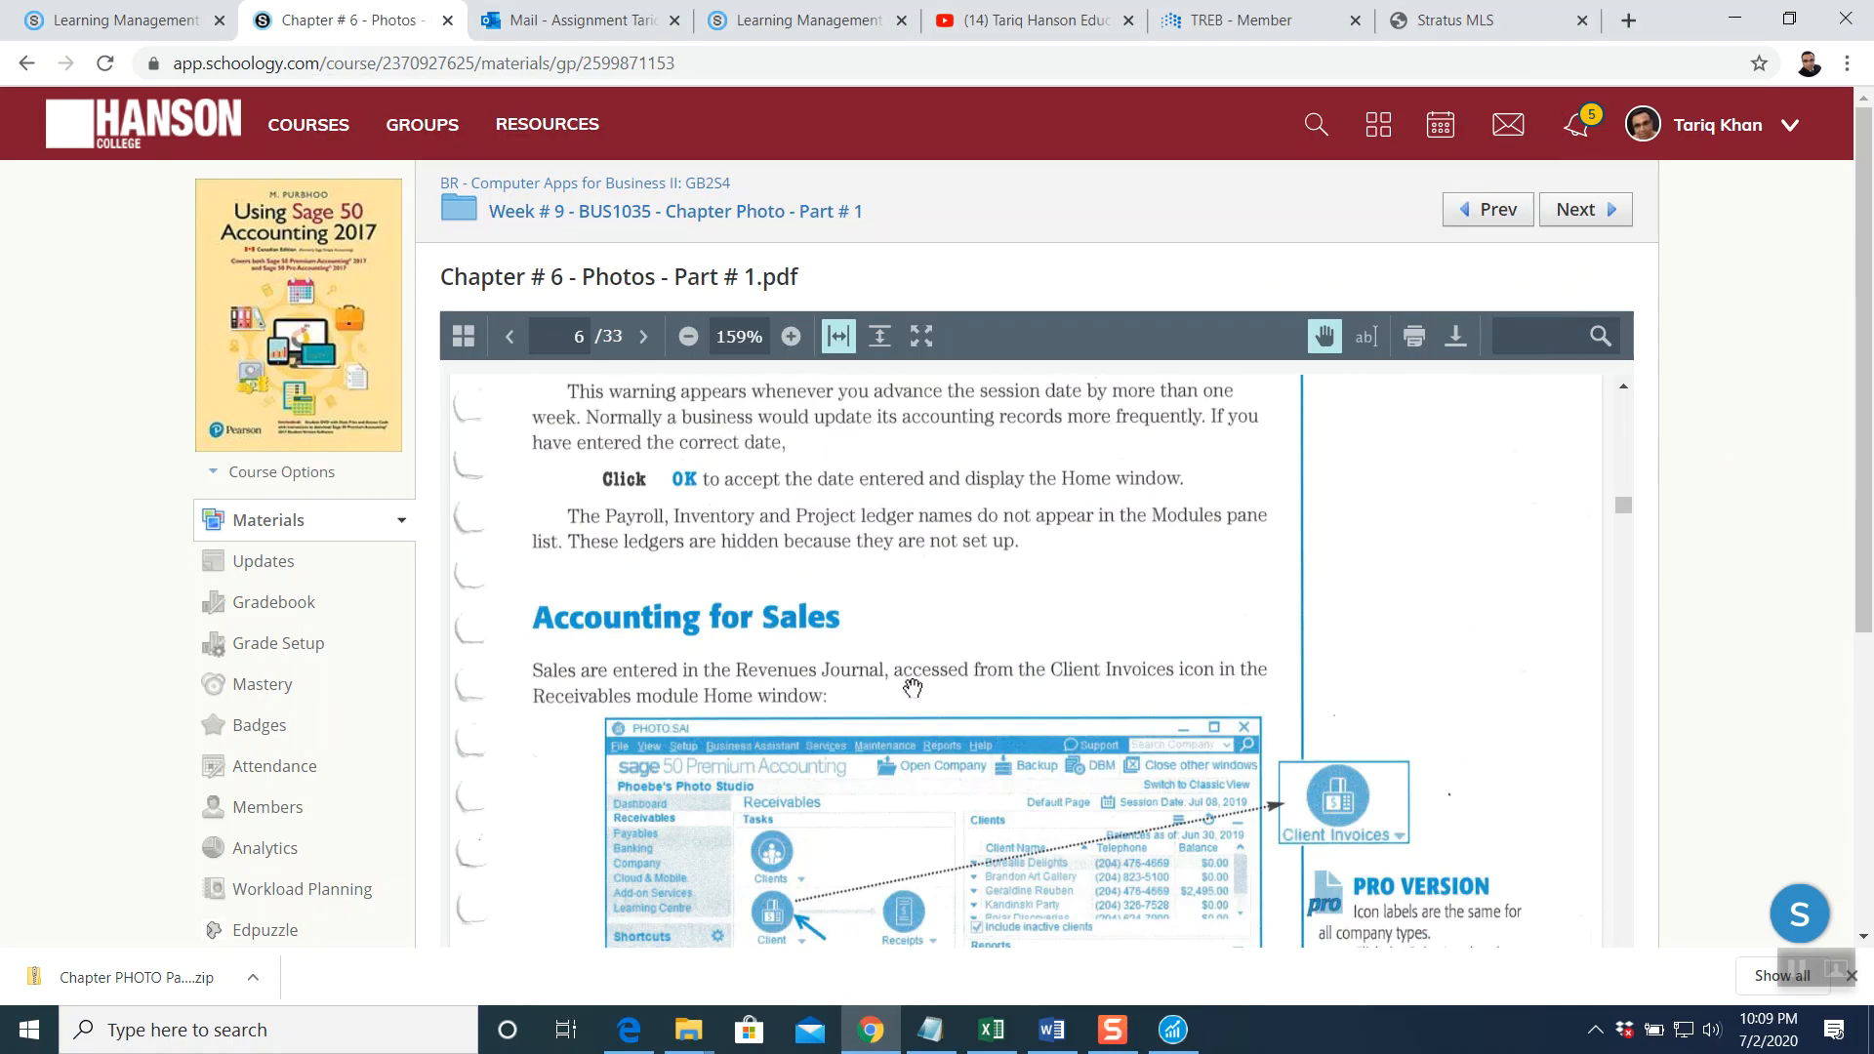
pyautogui.scroll(-1, 928, 678)
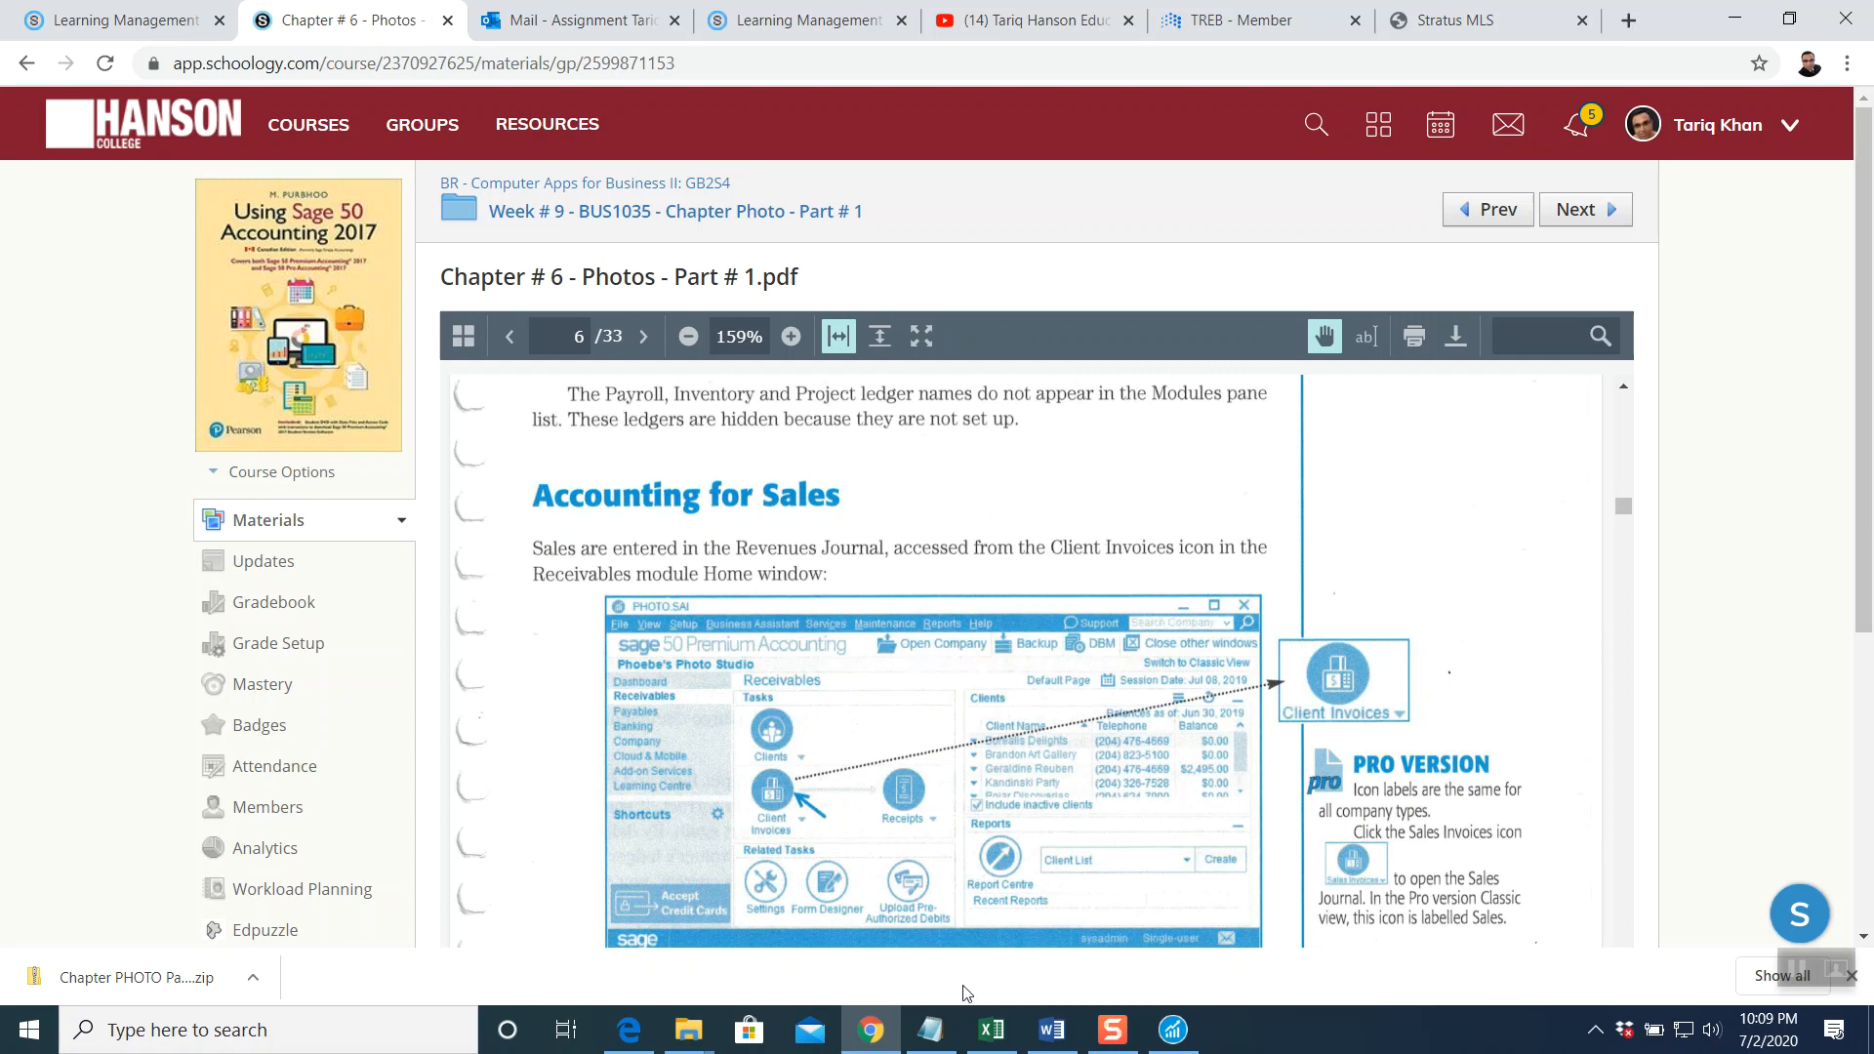
pyautogui.scroll(-1, 836, 777)
pyautogui.scroll(1, 835, 777)
# Check Phoebe's Photo Studio's Payables page in Sage 50, ending back on Receivables
pyautogui.click(1173, 1030)
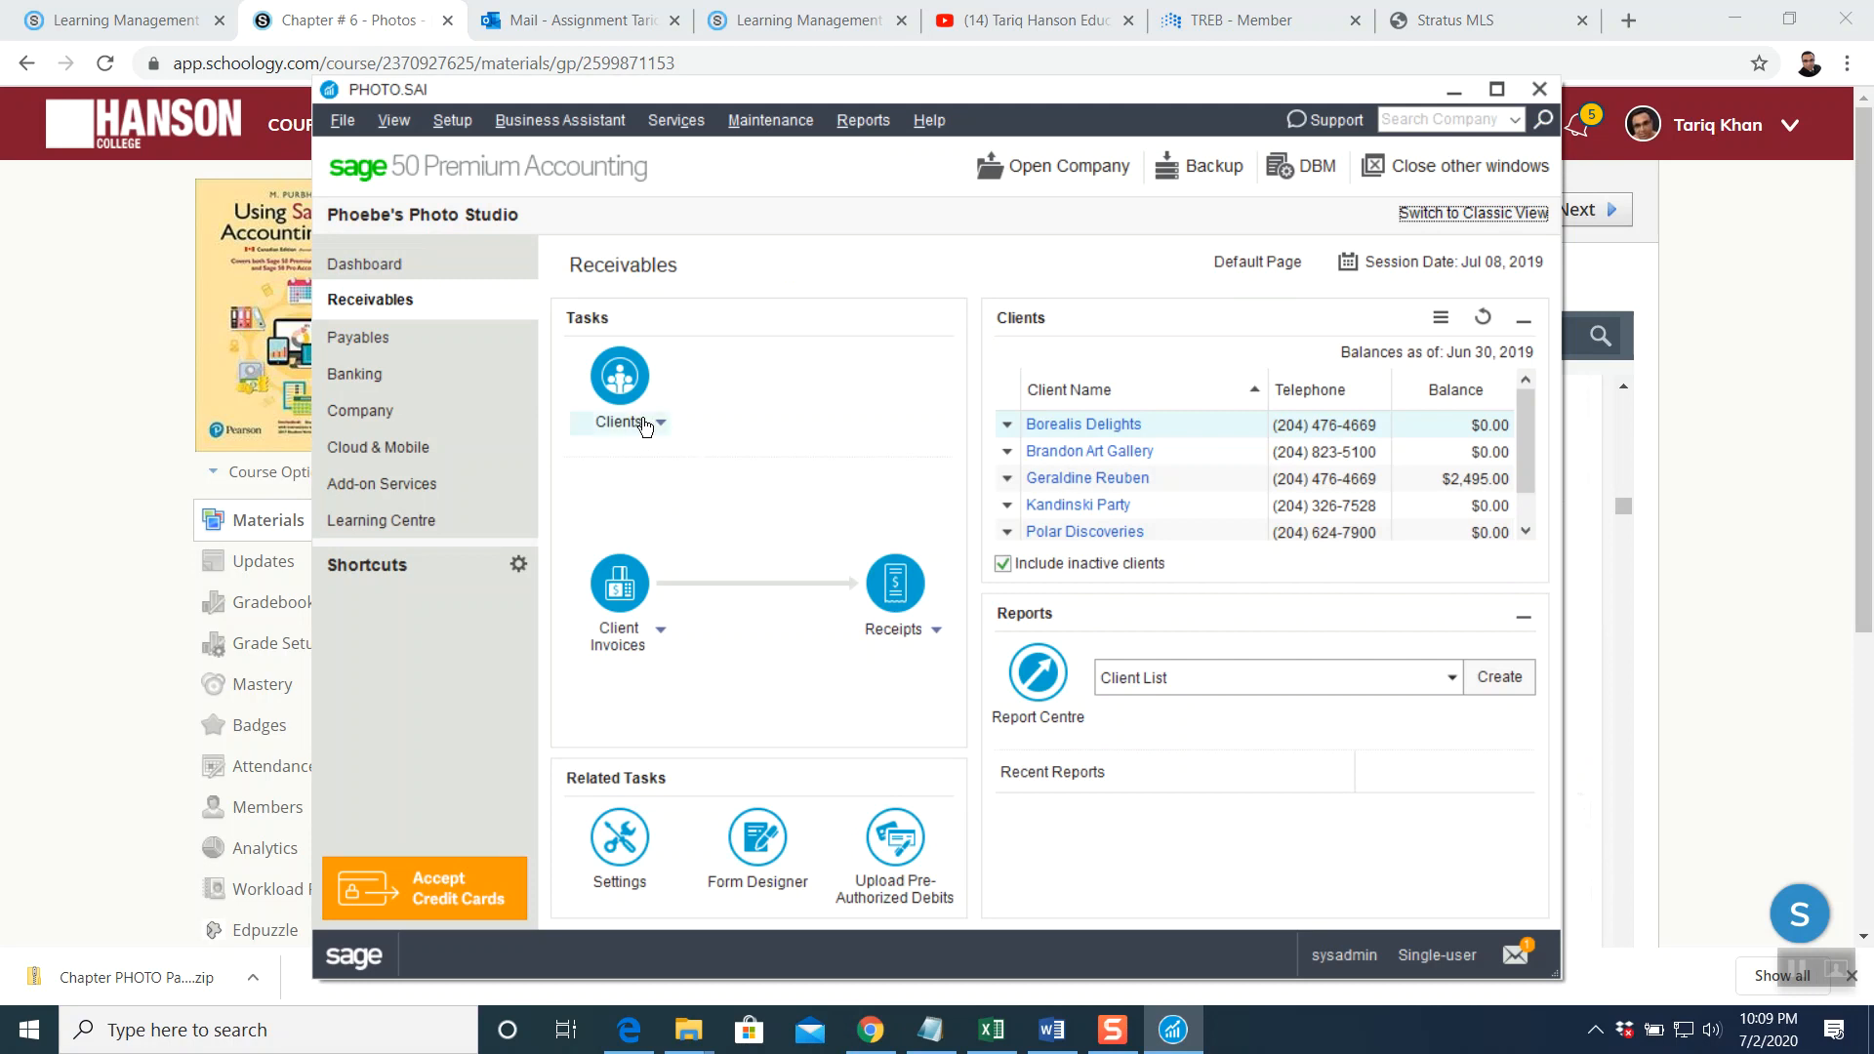
pyautogui.click(359, 336)
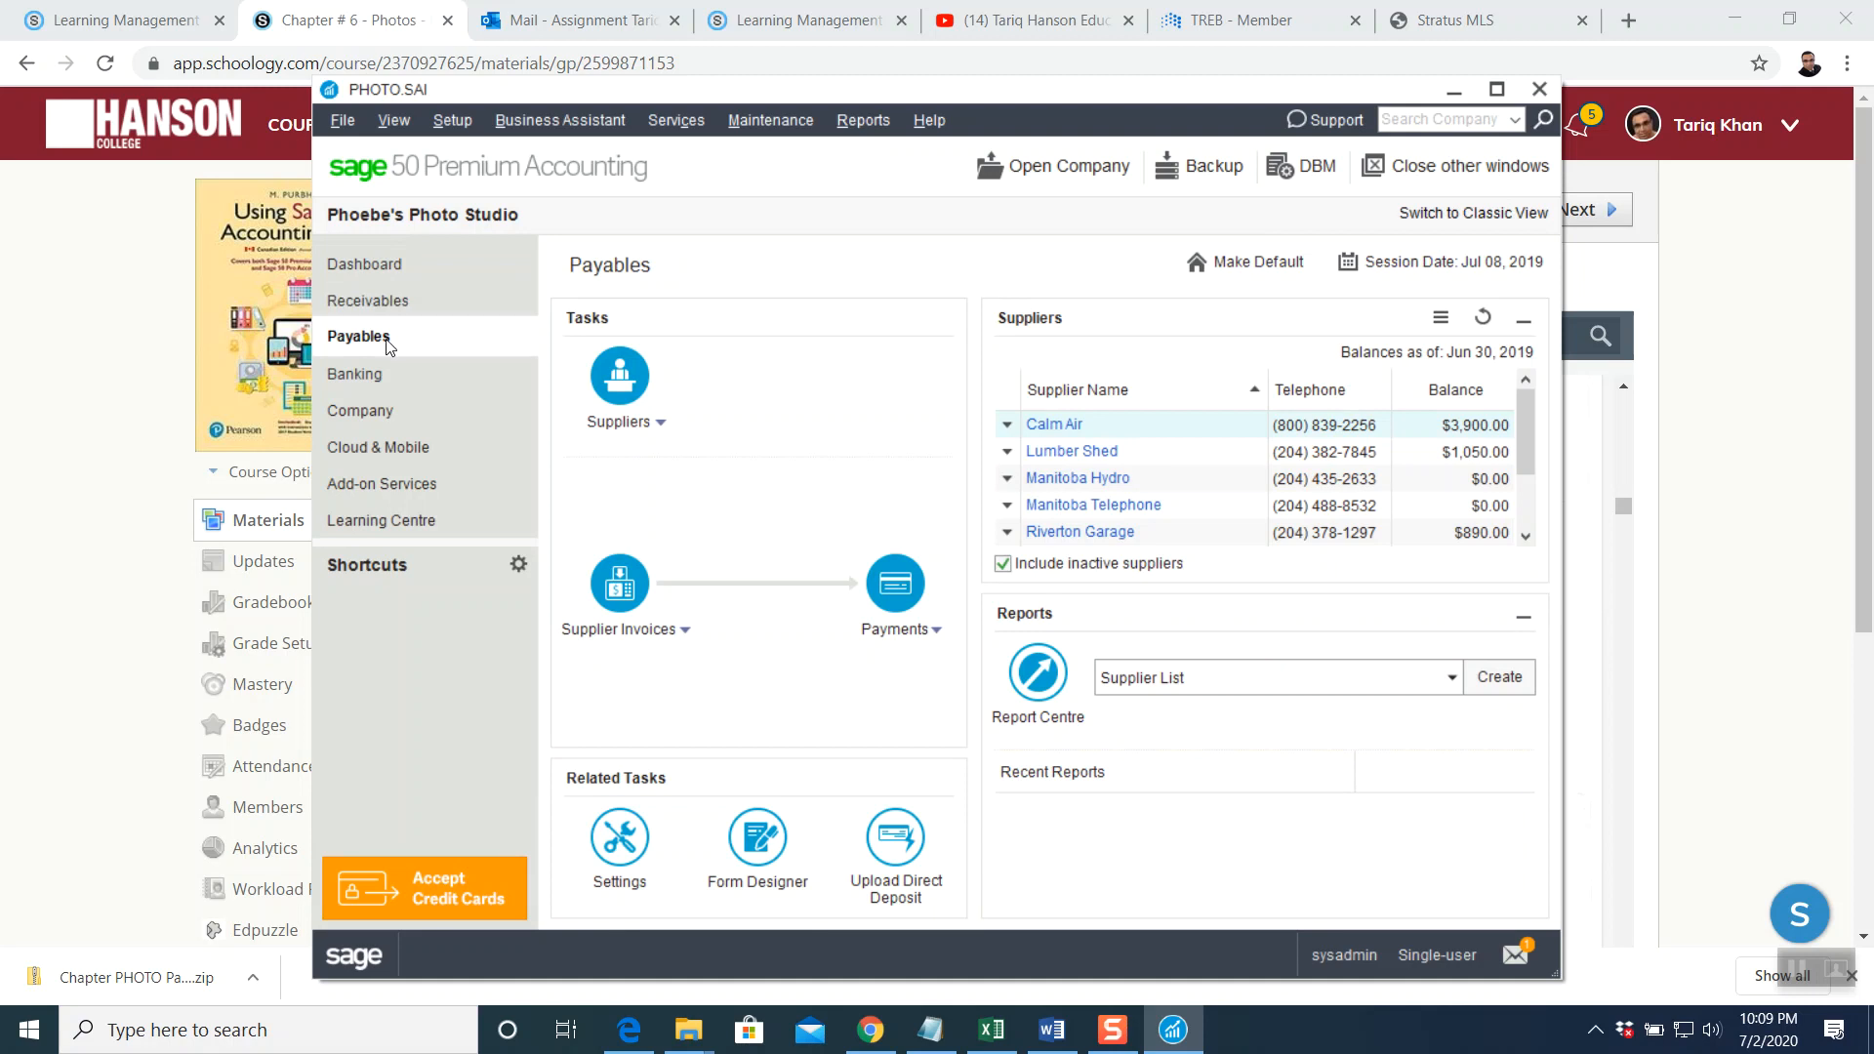
pyautogui.click(375, 303)
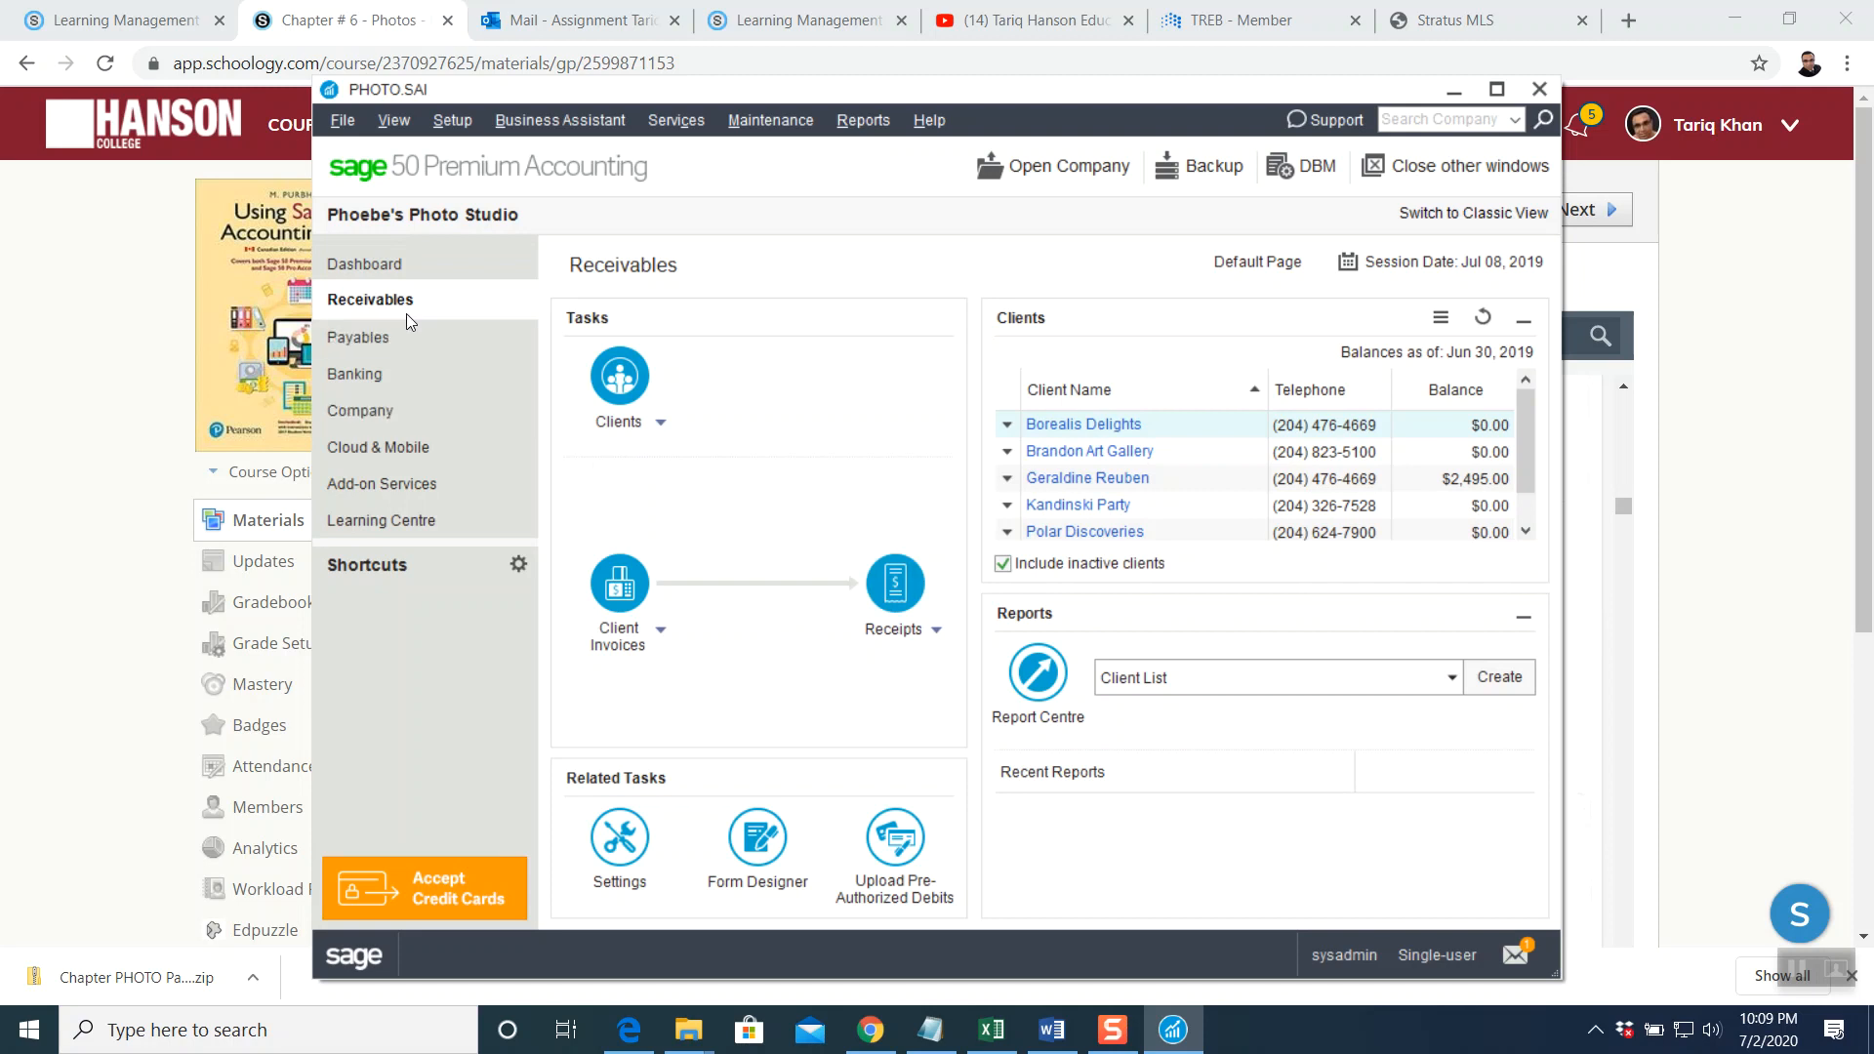
pyautogui.click(396, 339)
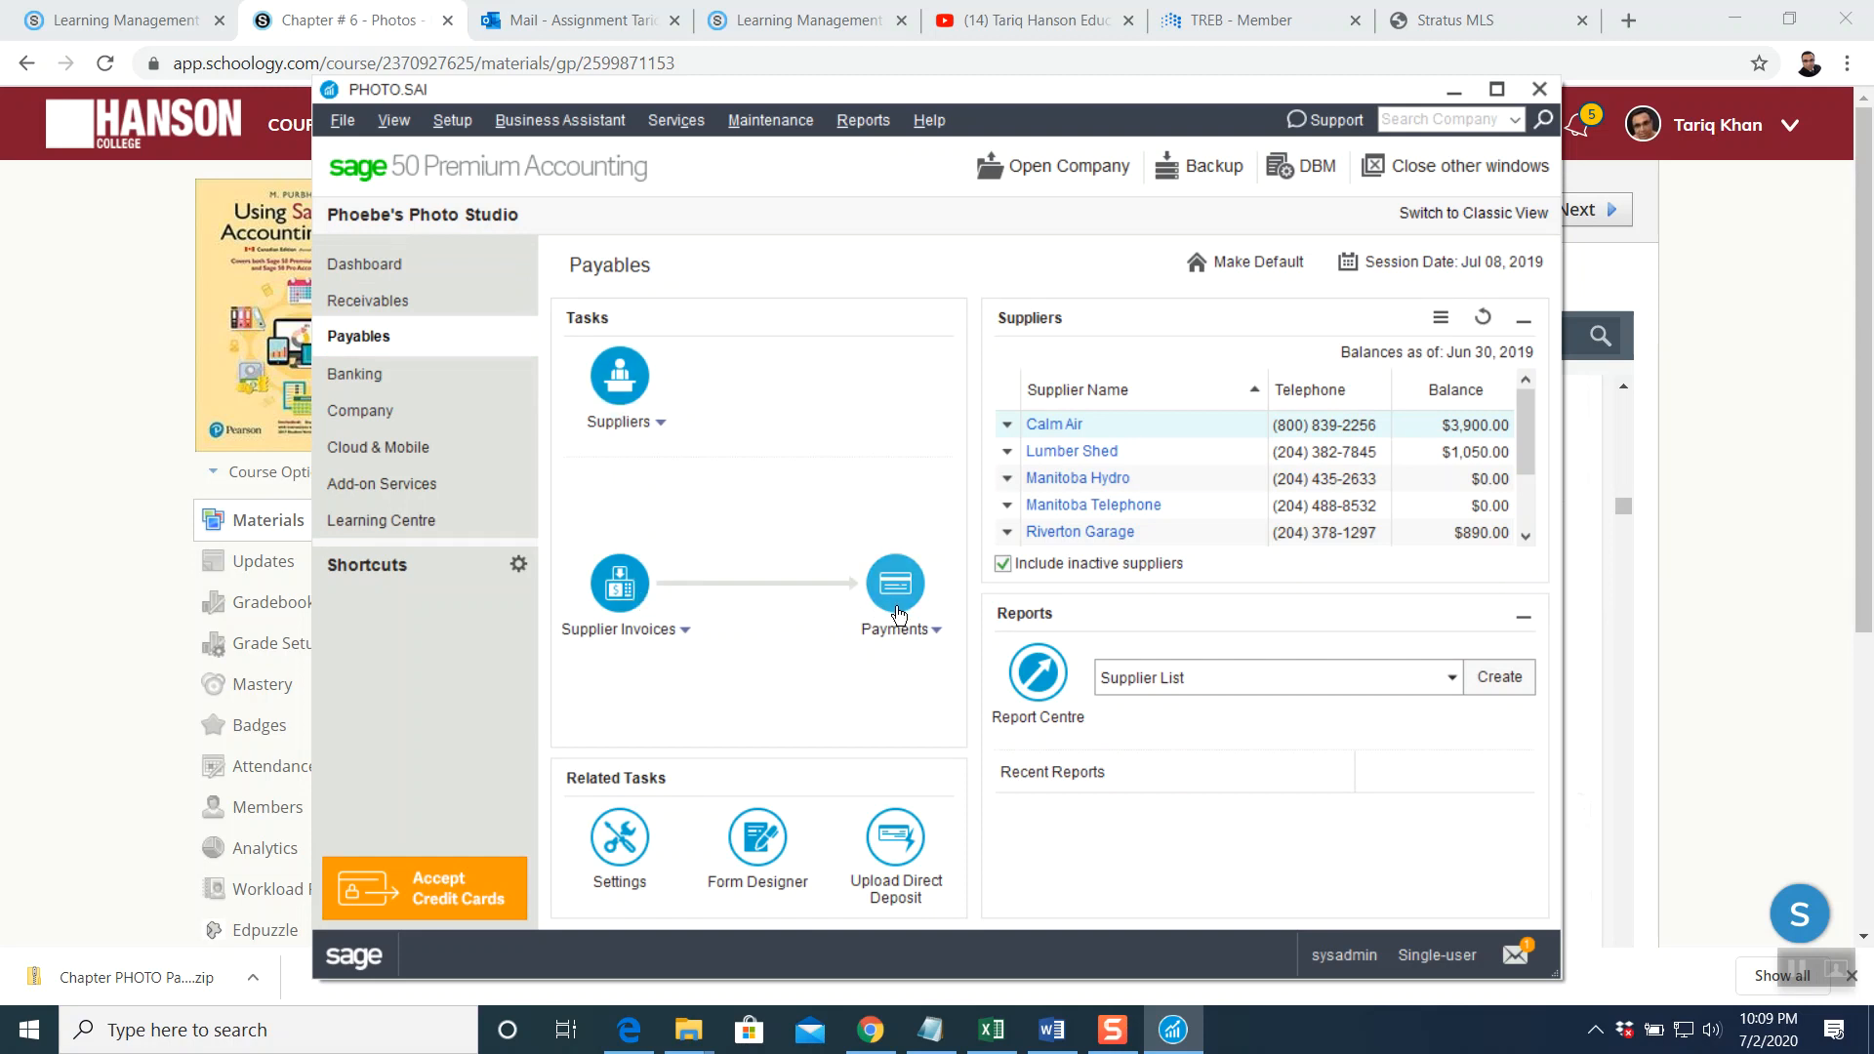
pyautogui.click(419, 308)
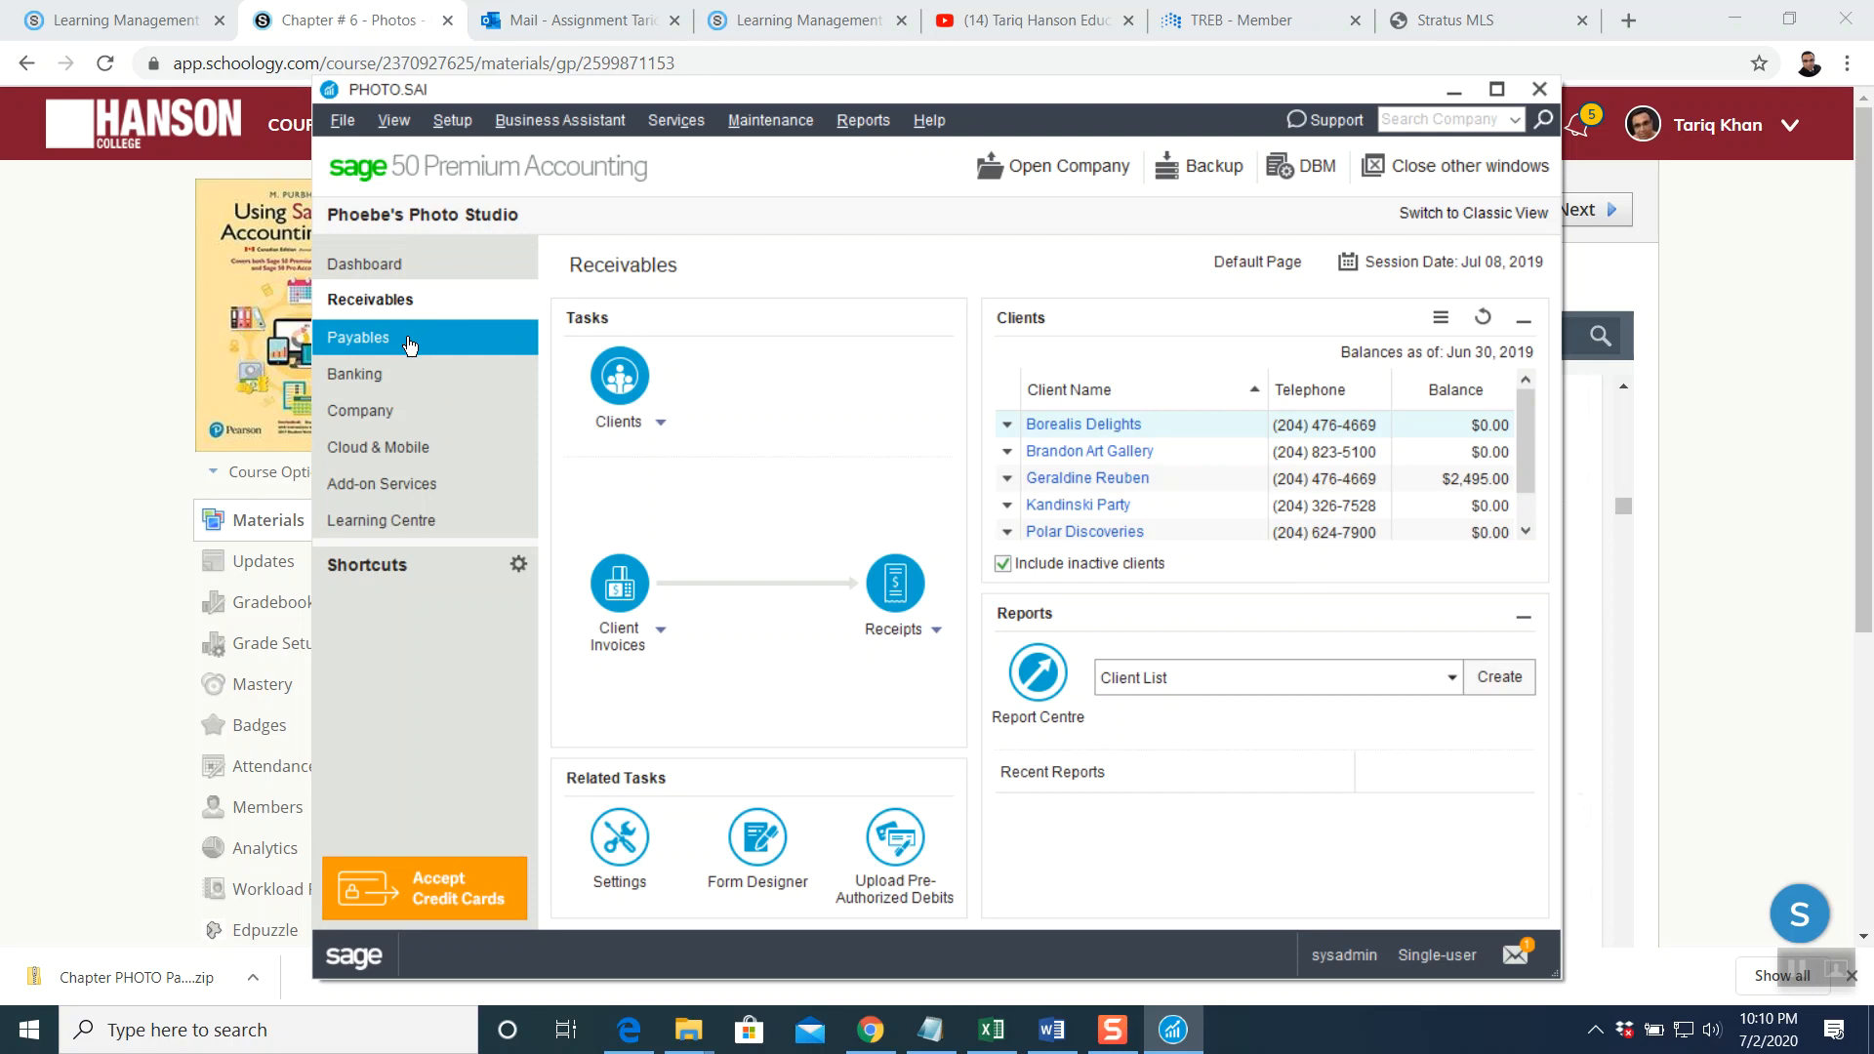
pyautogui.click(127, 343)
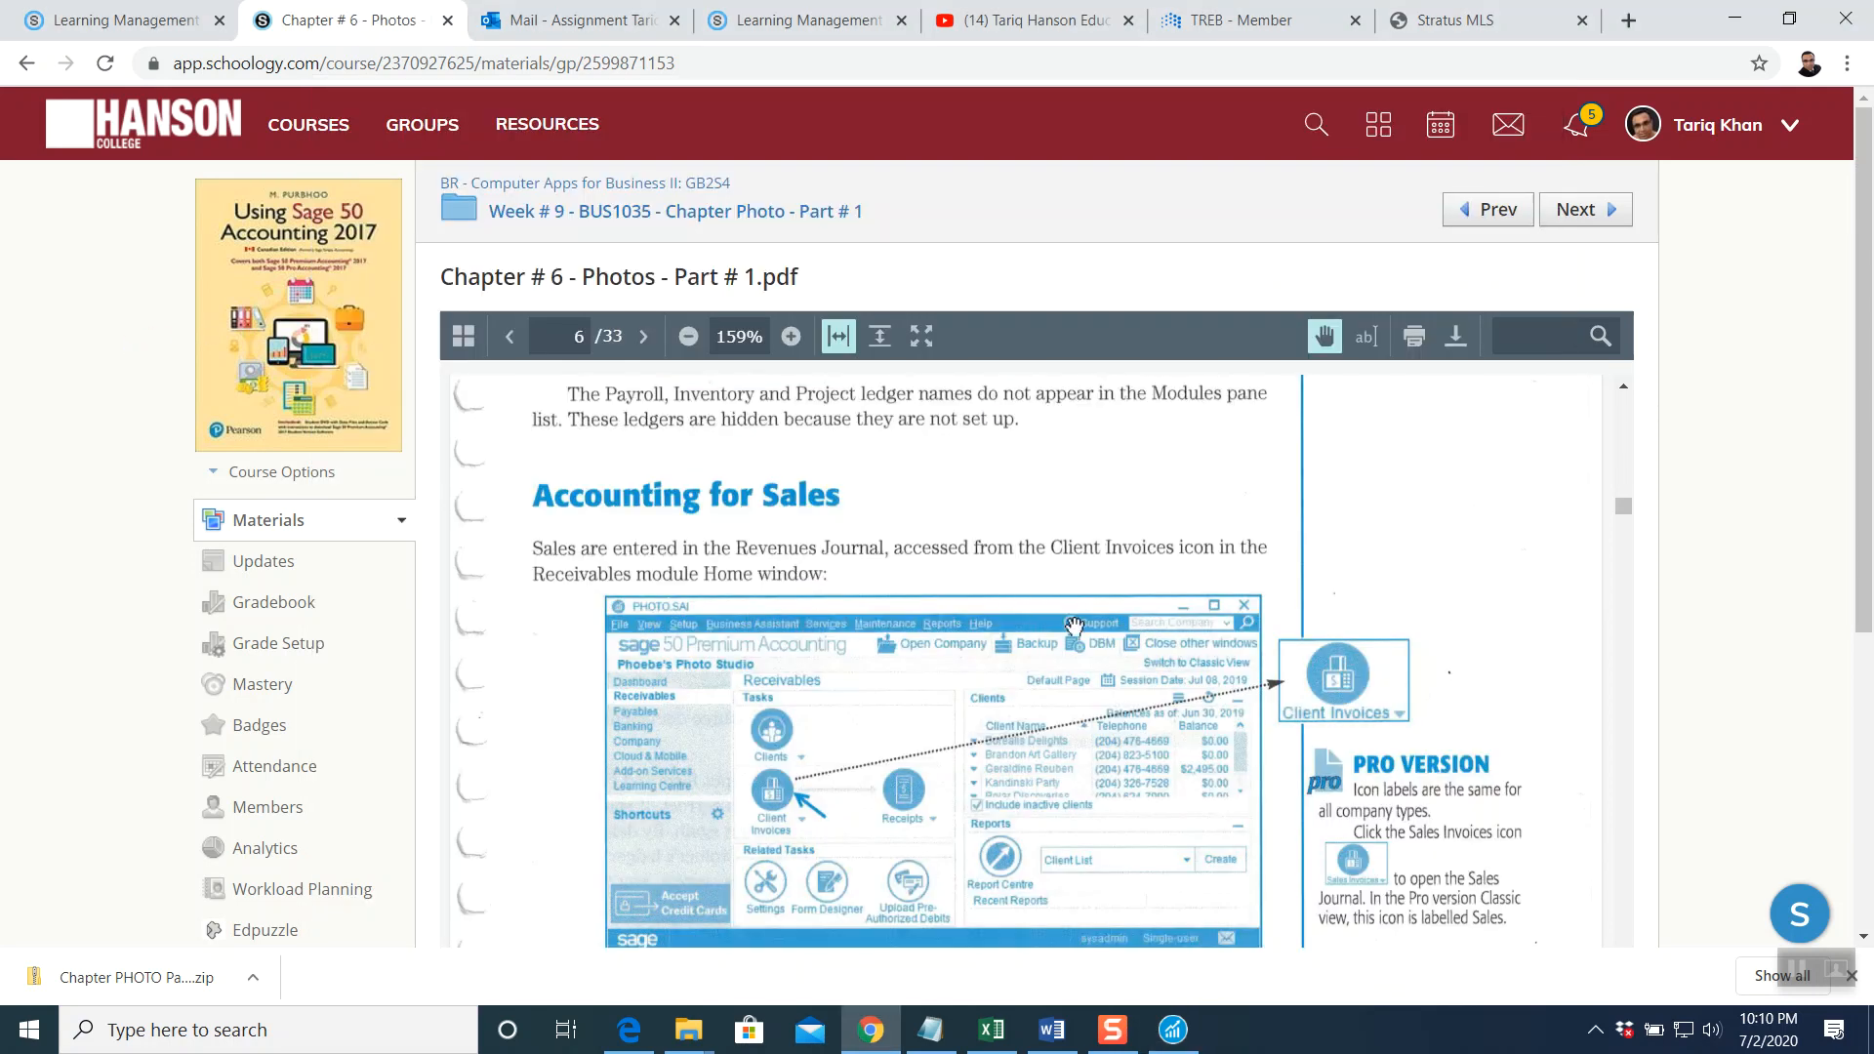
# Scroll the PDF to the Sales Invoice #PS-391 exercise for Brandon Art Gallery
pyautogui.scroll(-5, 1075, 625)
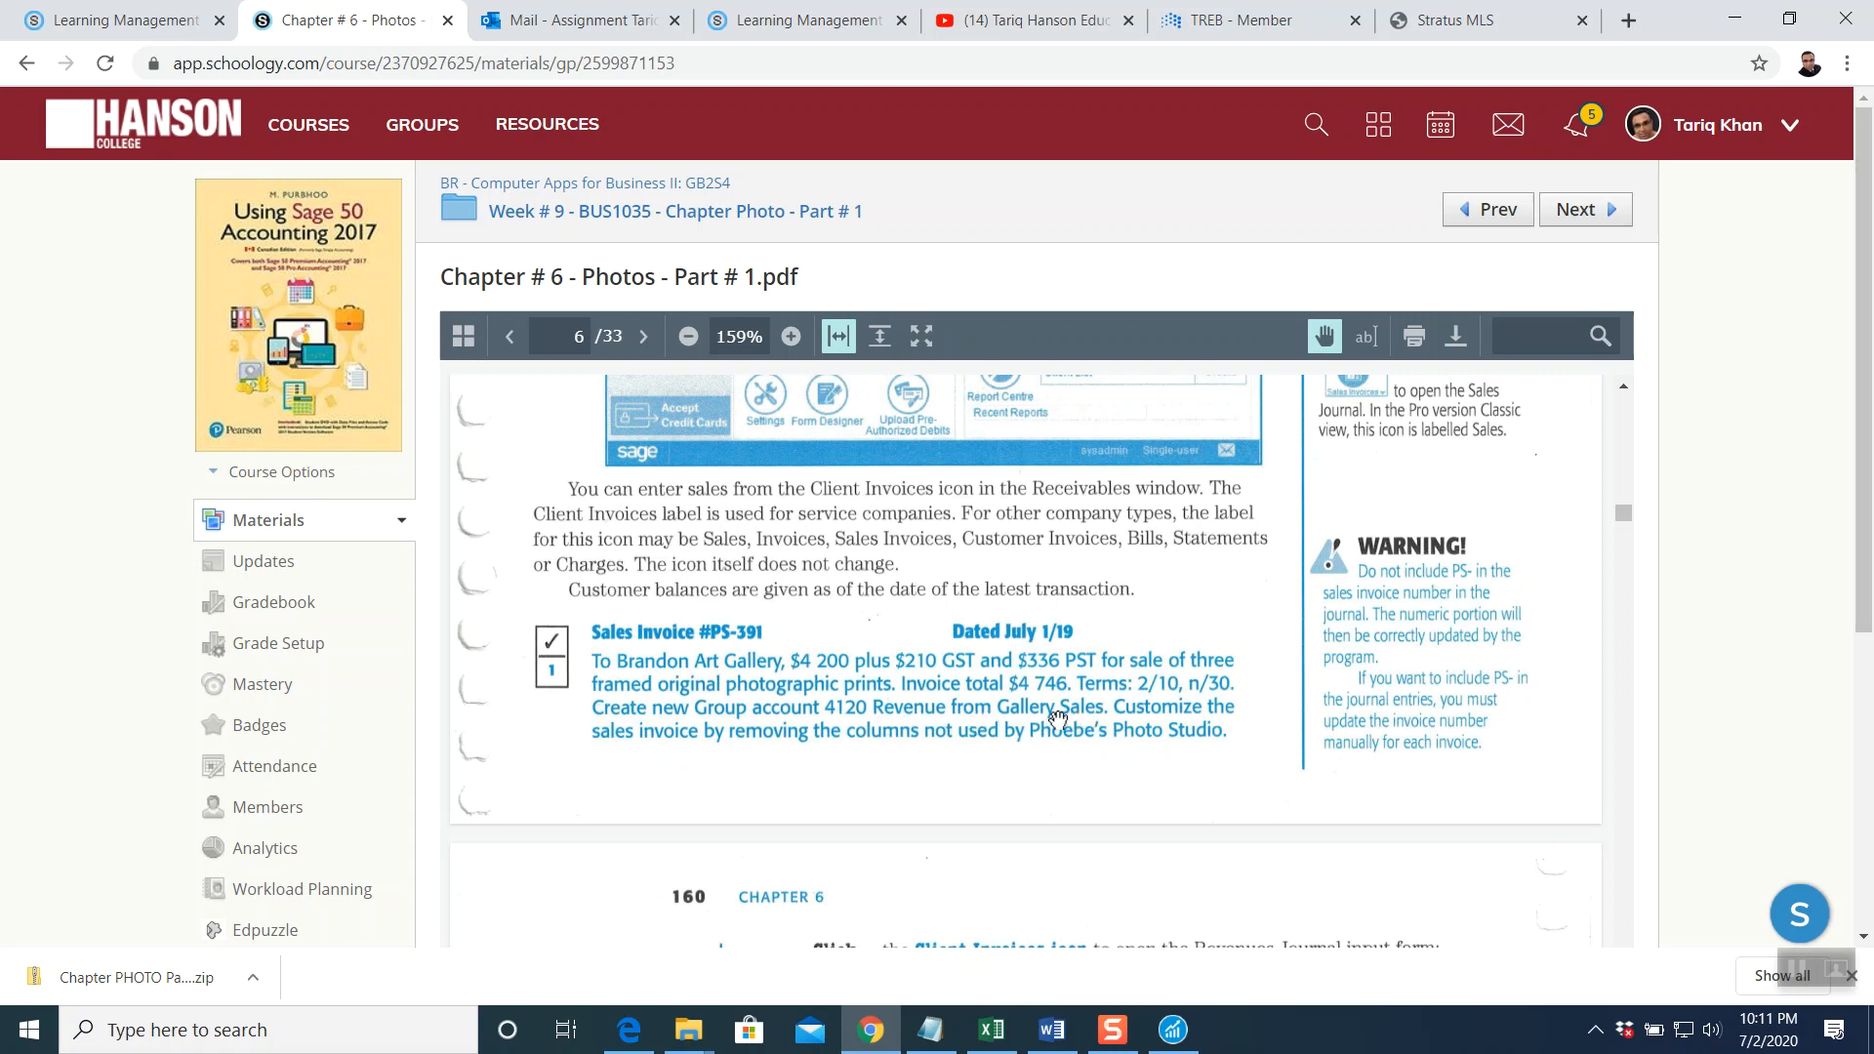
# Scroll the chapter PDF to page 160's Client Invoices instructions, then return to Sage 50 Receivables
pyautogui.scroll(-3, 1012, 742)
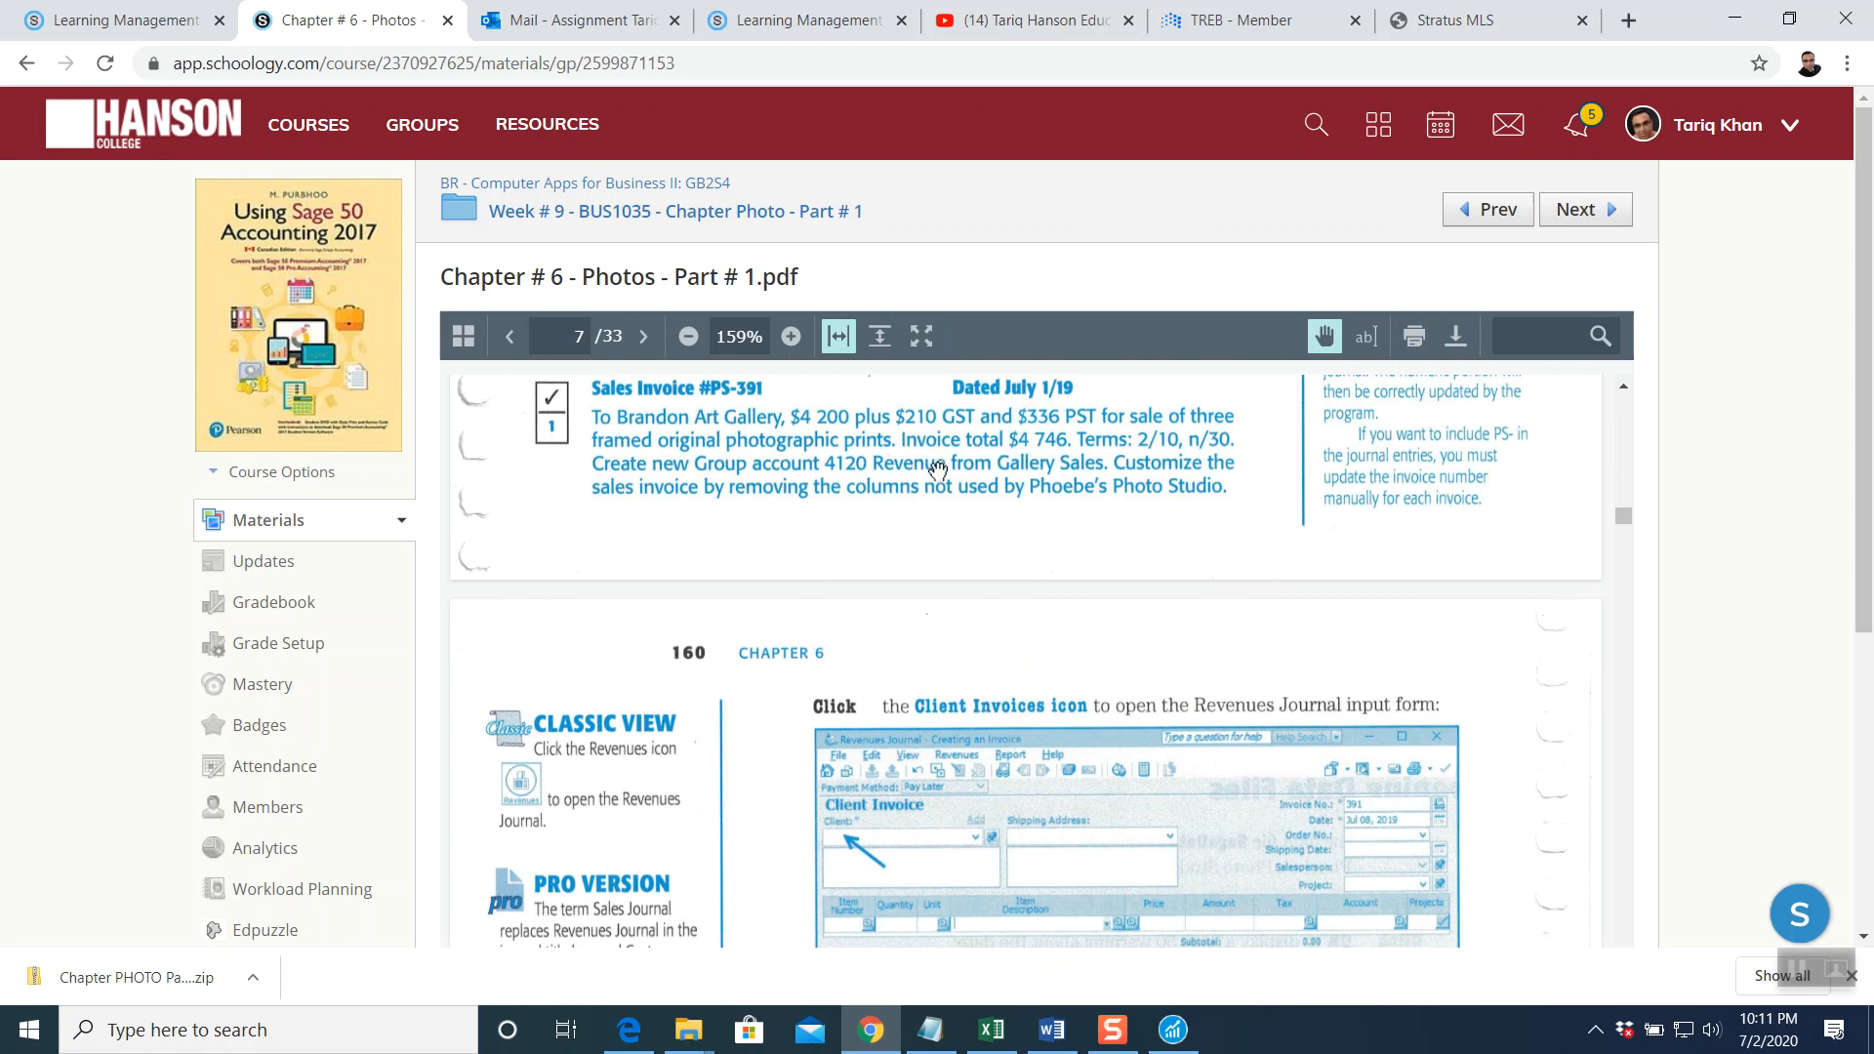
pyautogui.scroll(-2, 1040, 585)
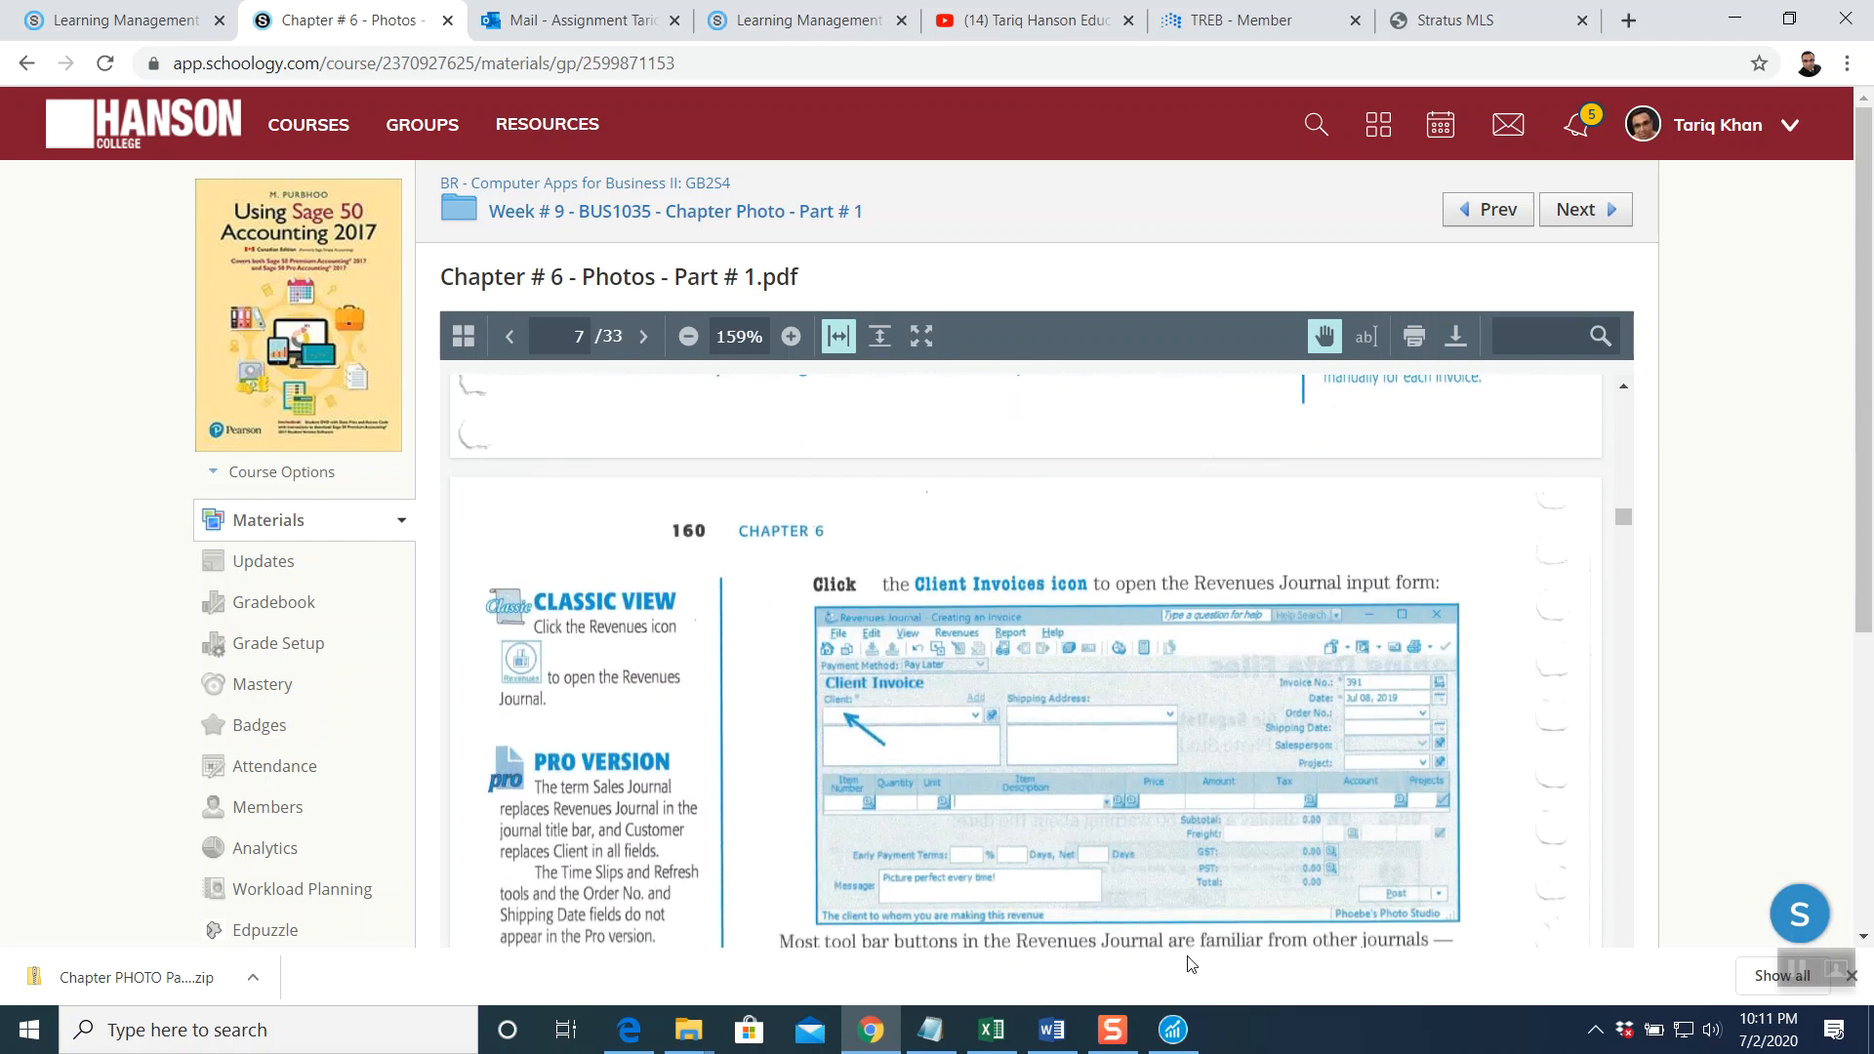
pyautogui.click(1172, 1028)
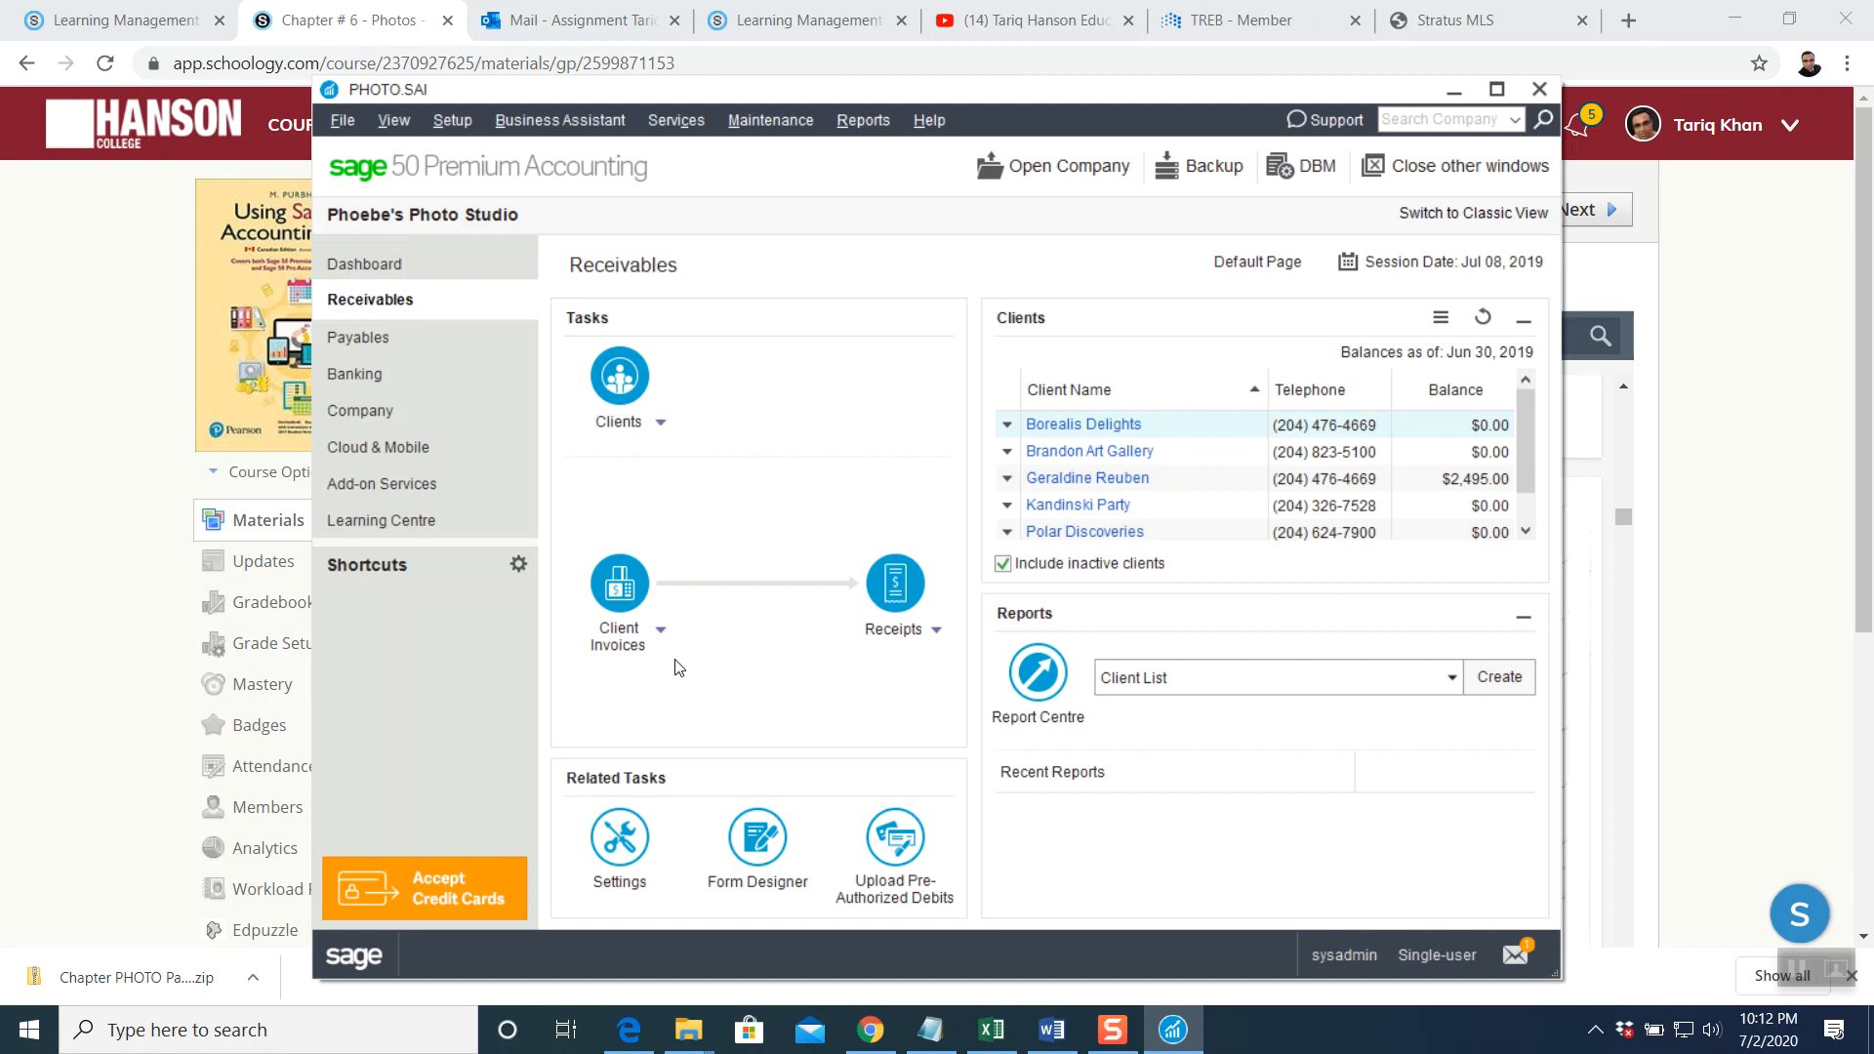
# Start a new full-screen Client Invoice in the Revenues Journal numbered PS-391
pyautogui.click(627, 586)
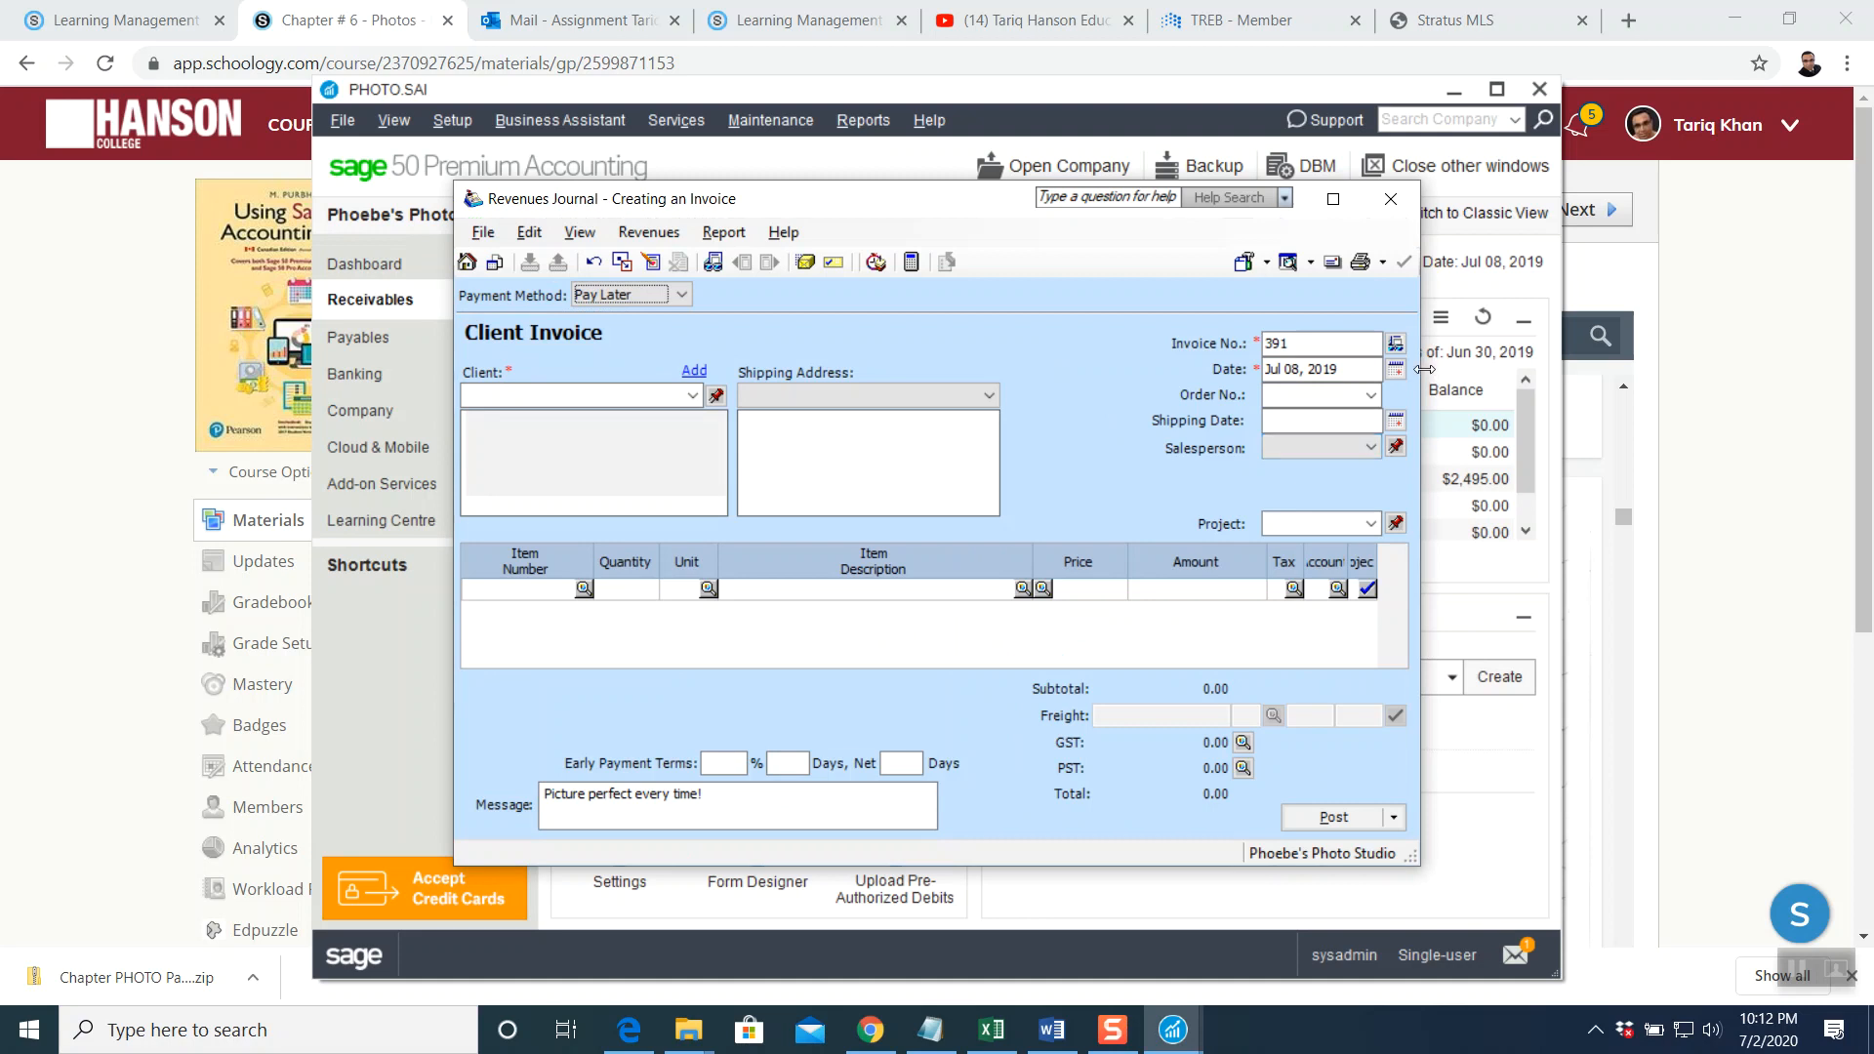
pyautogui.click(1508, 392)
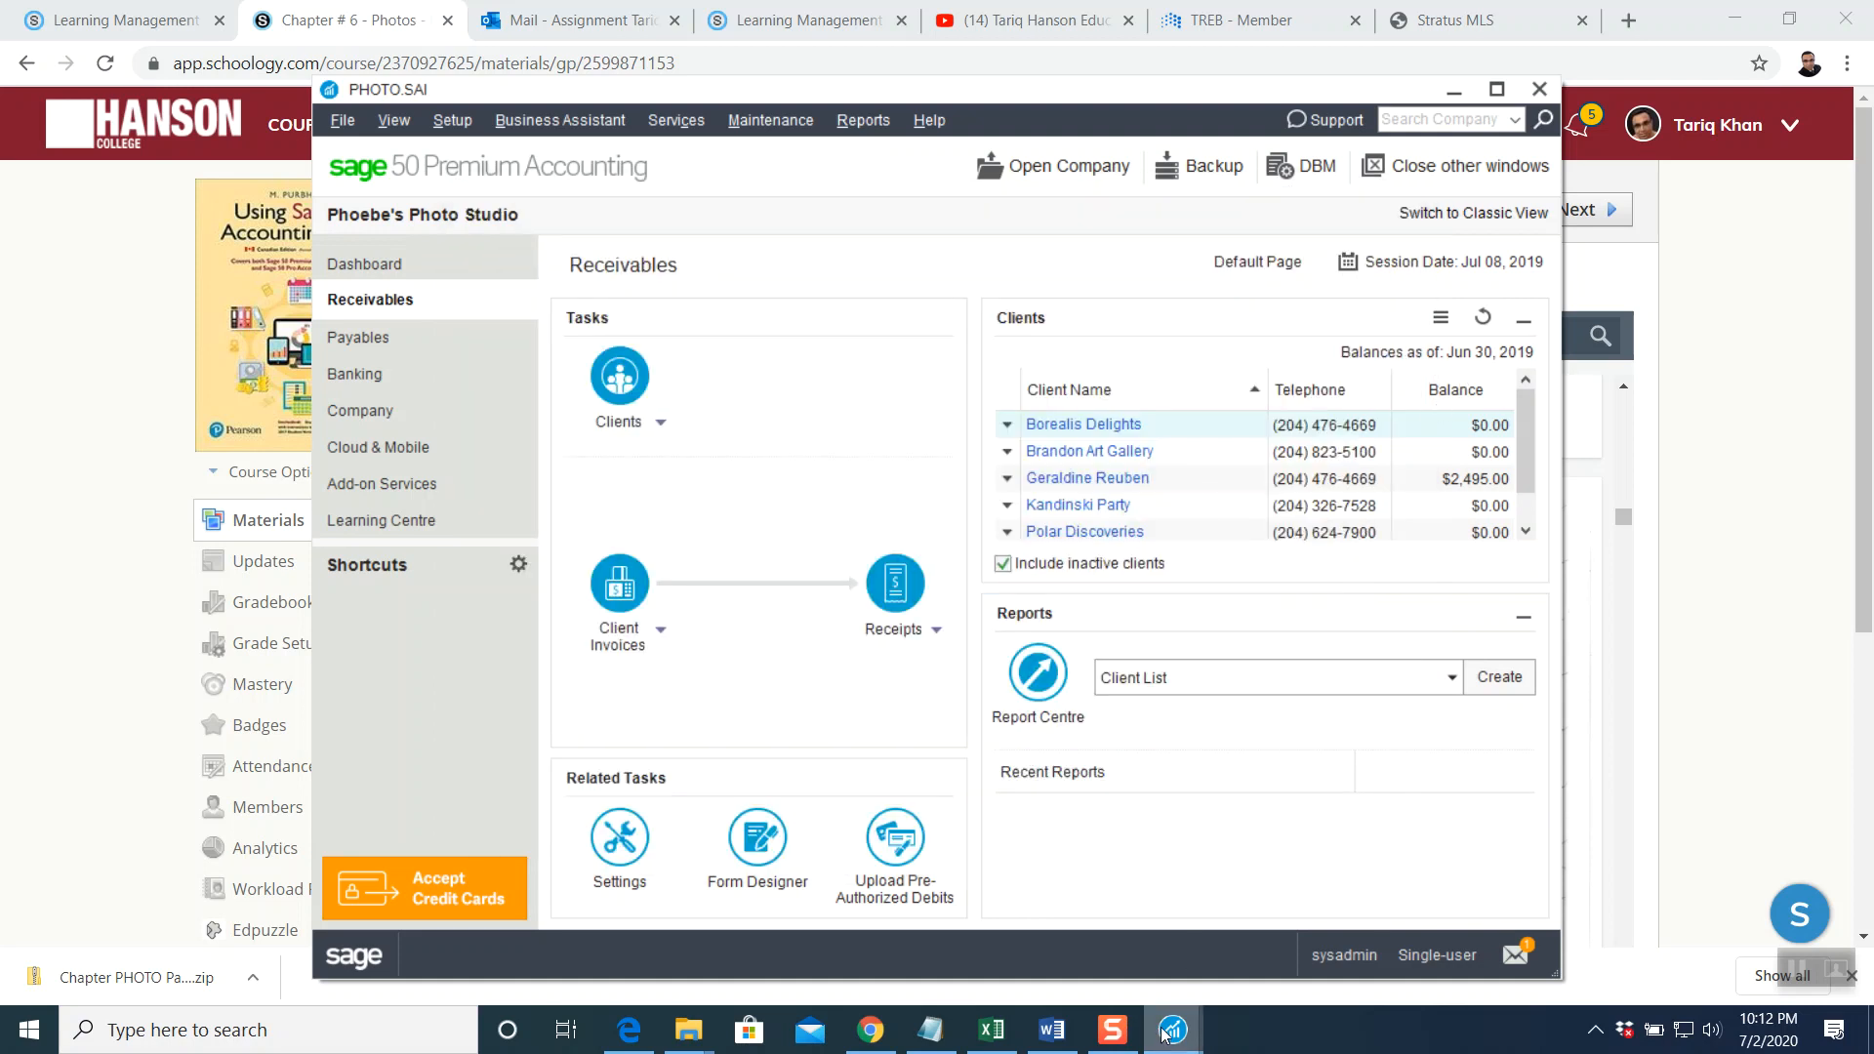
pyautogui.moveTo(1164, 1033)
pyautogui.click(1274, 912)
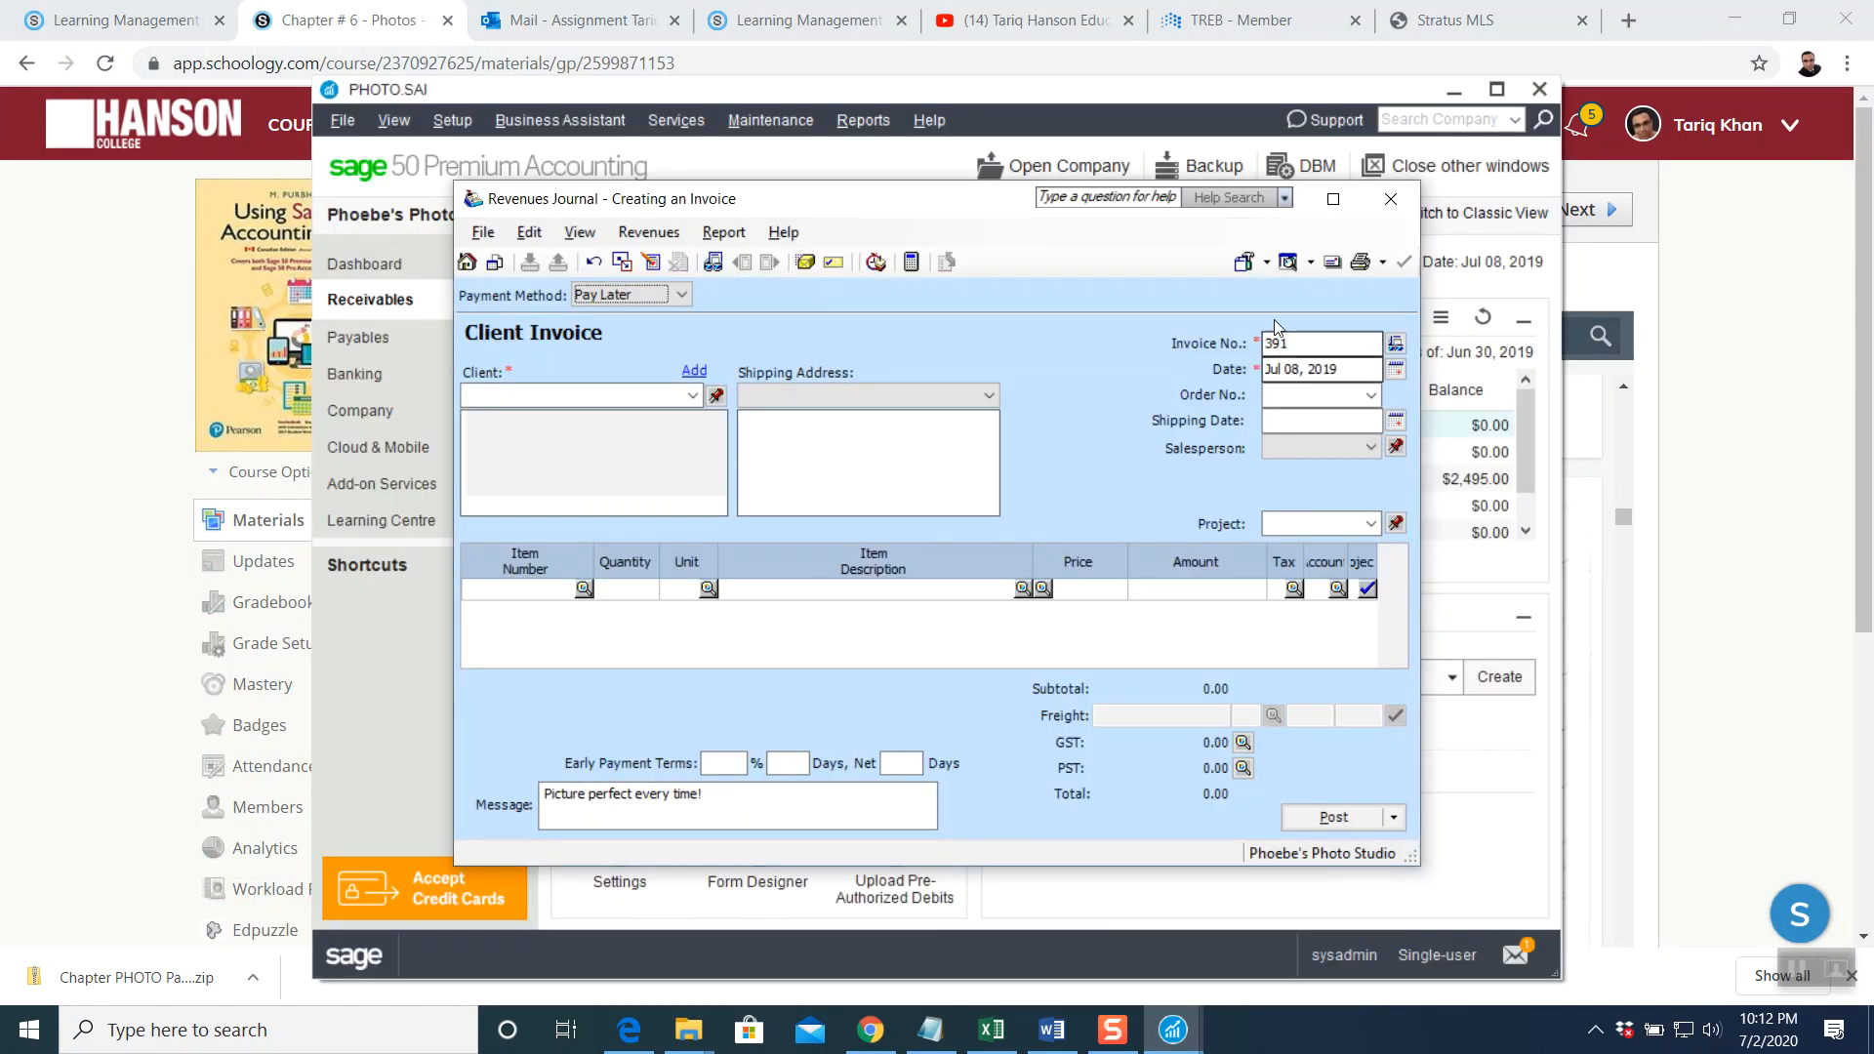
pyautogui.click(1335, 201)
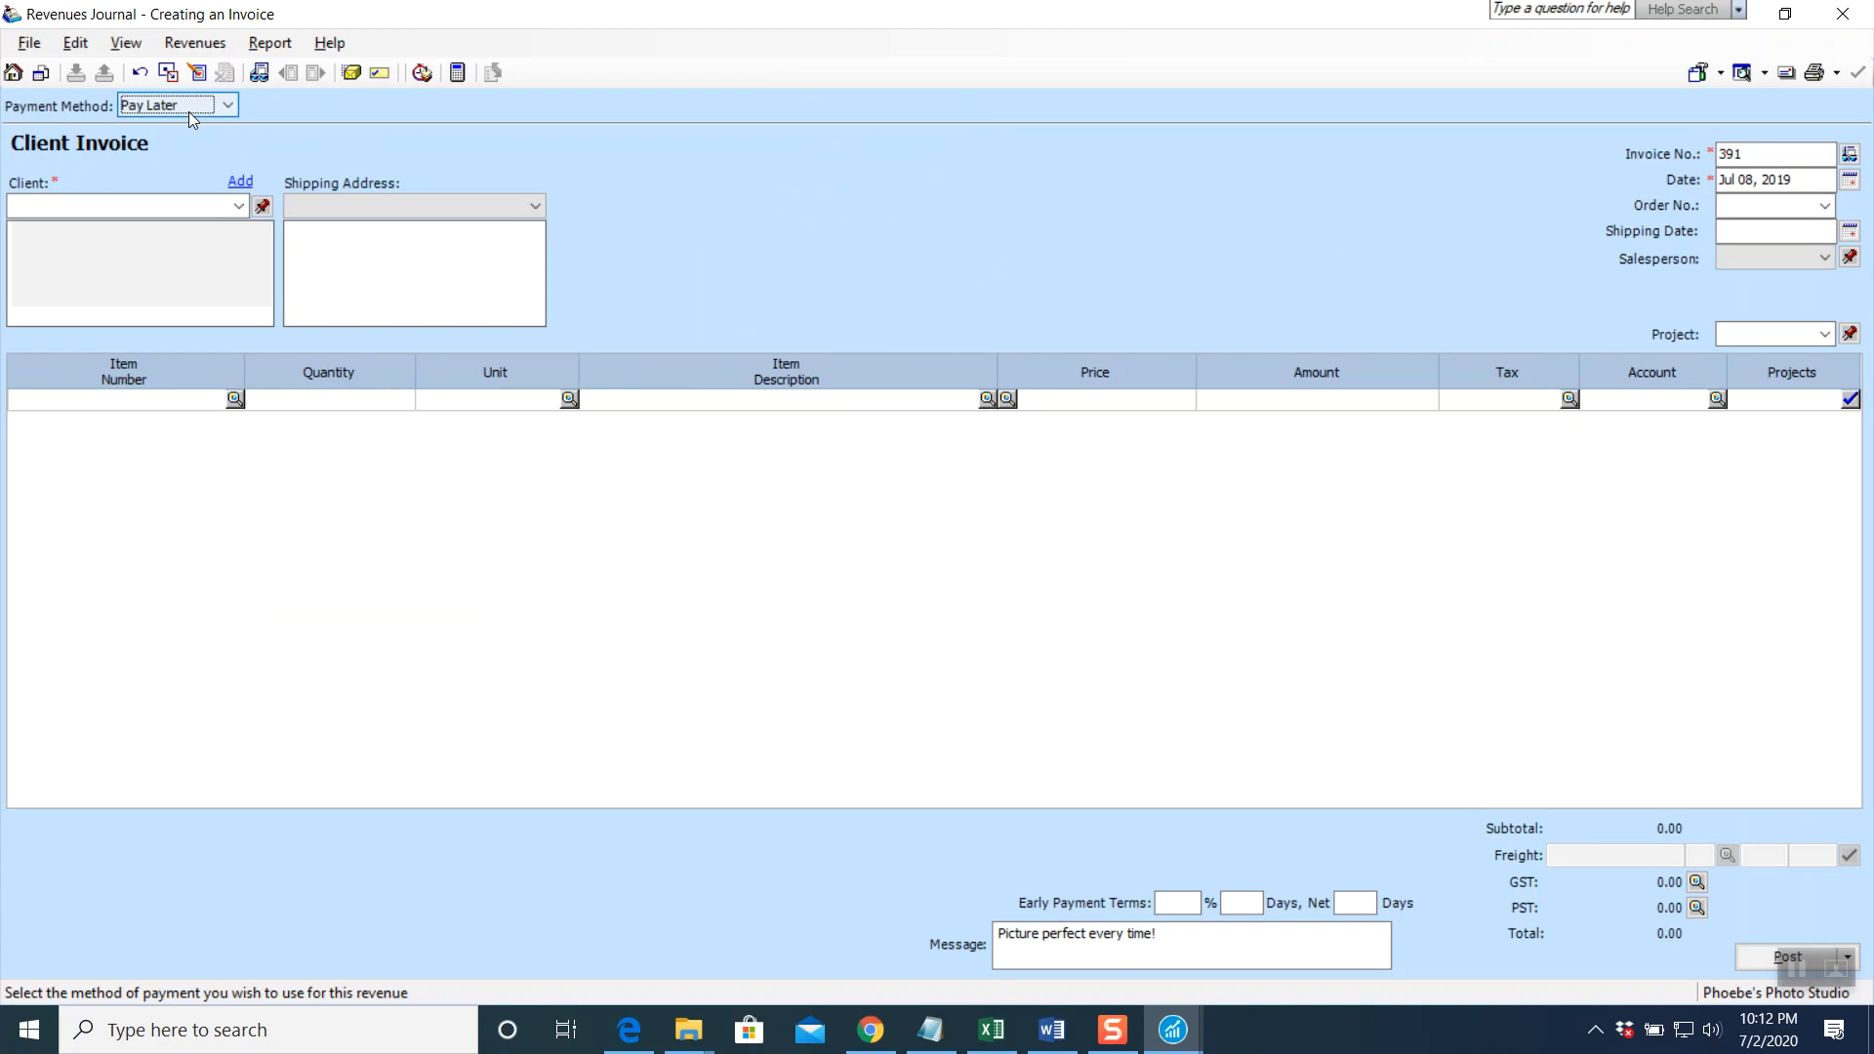
pyautogui.click(1751, 153)
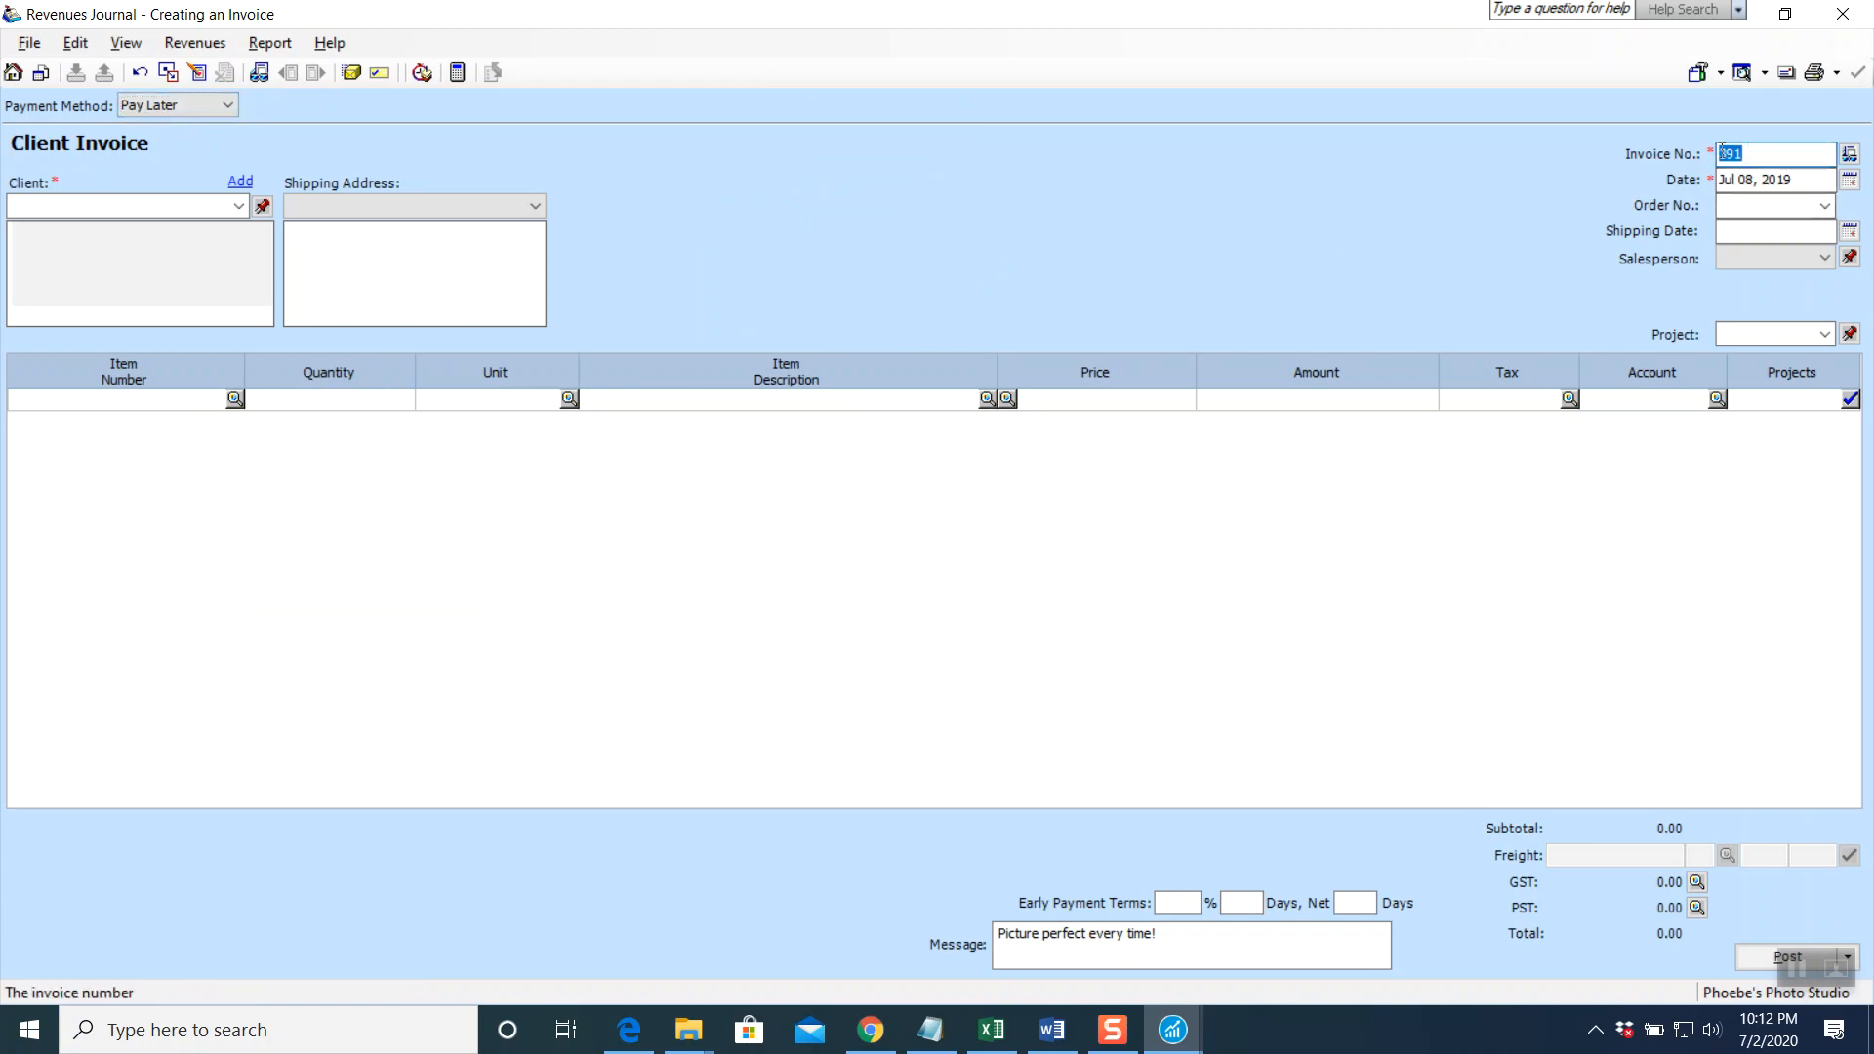
pyautogui.write('PS-391')
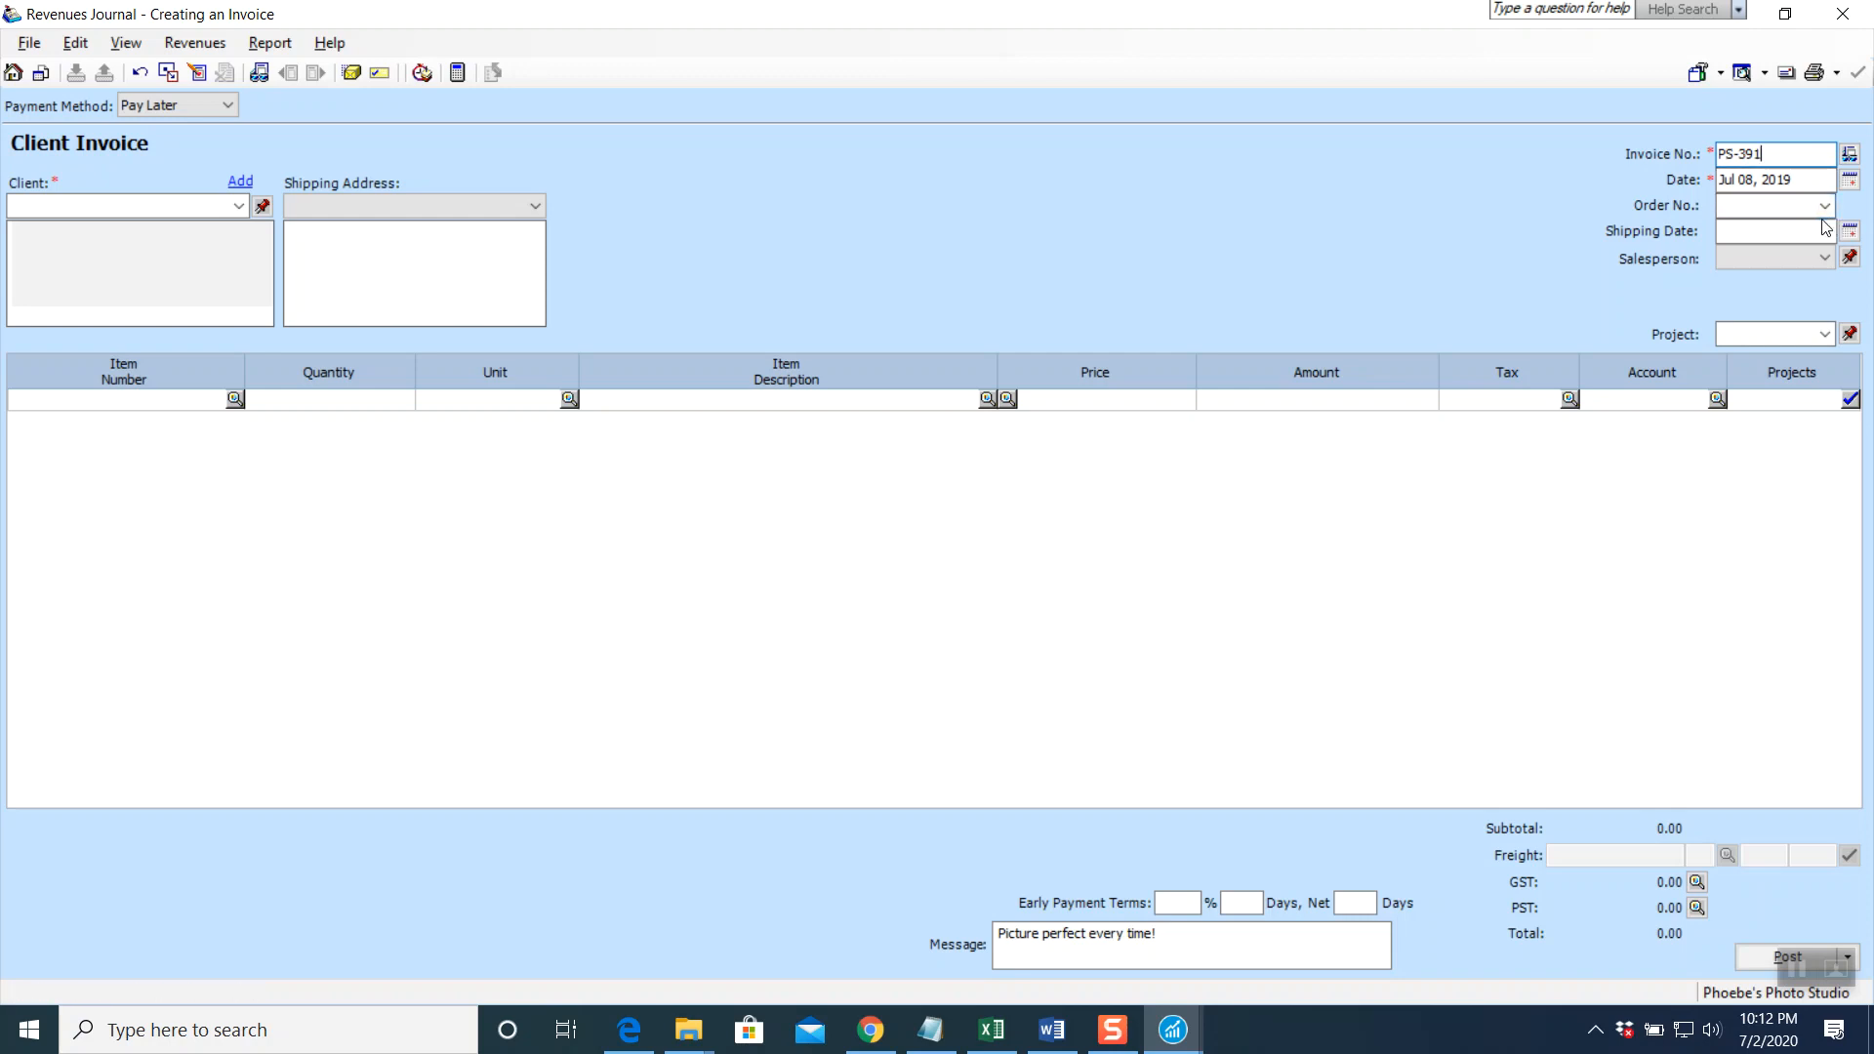
pyautogui.click(1849, 179)
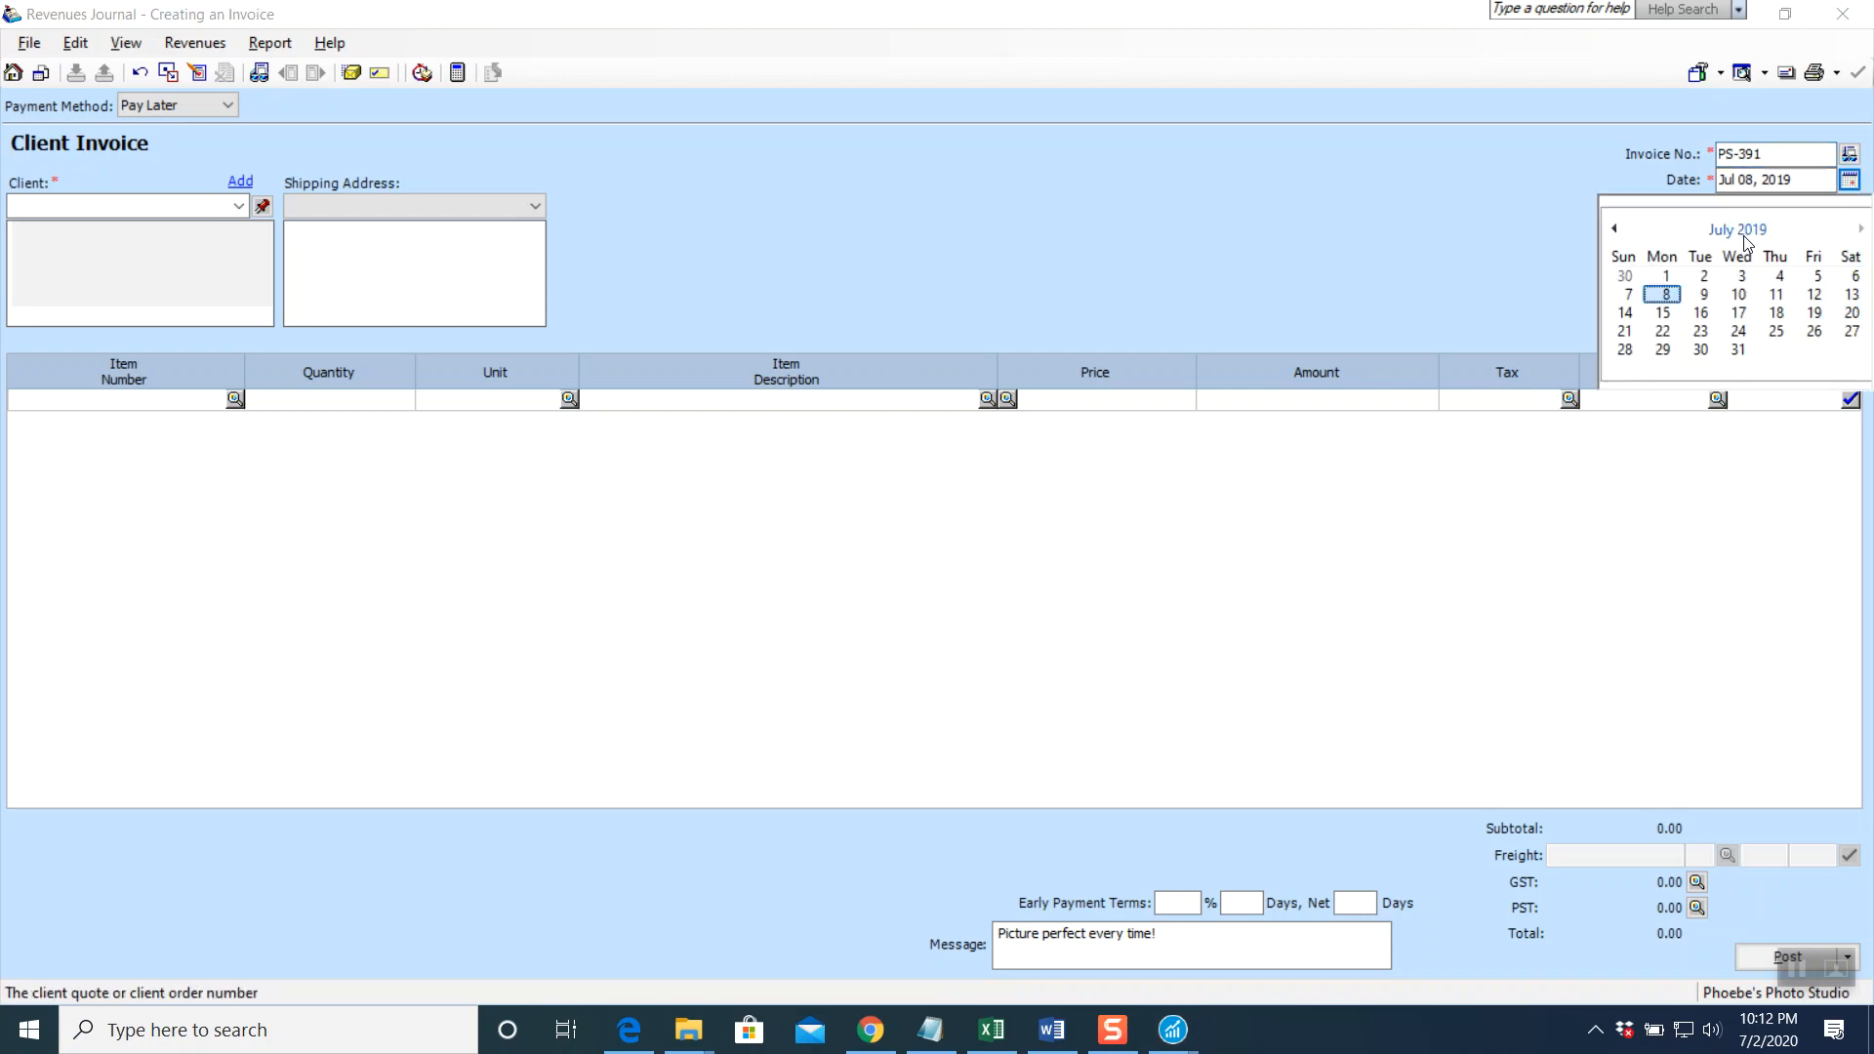
# Date the invoice Jul 01, 2019 and bill it to Brandon Art Gallery
pyautogui.click(1670, 272)
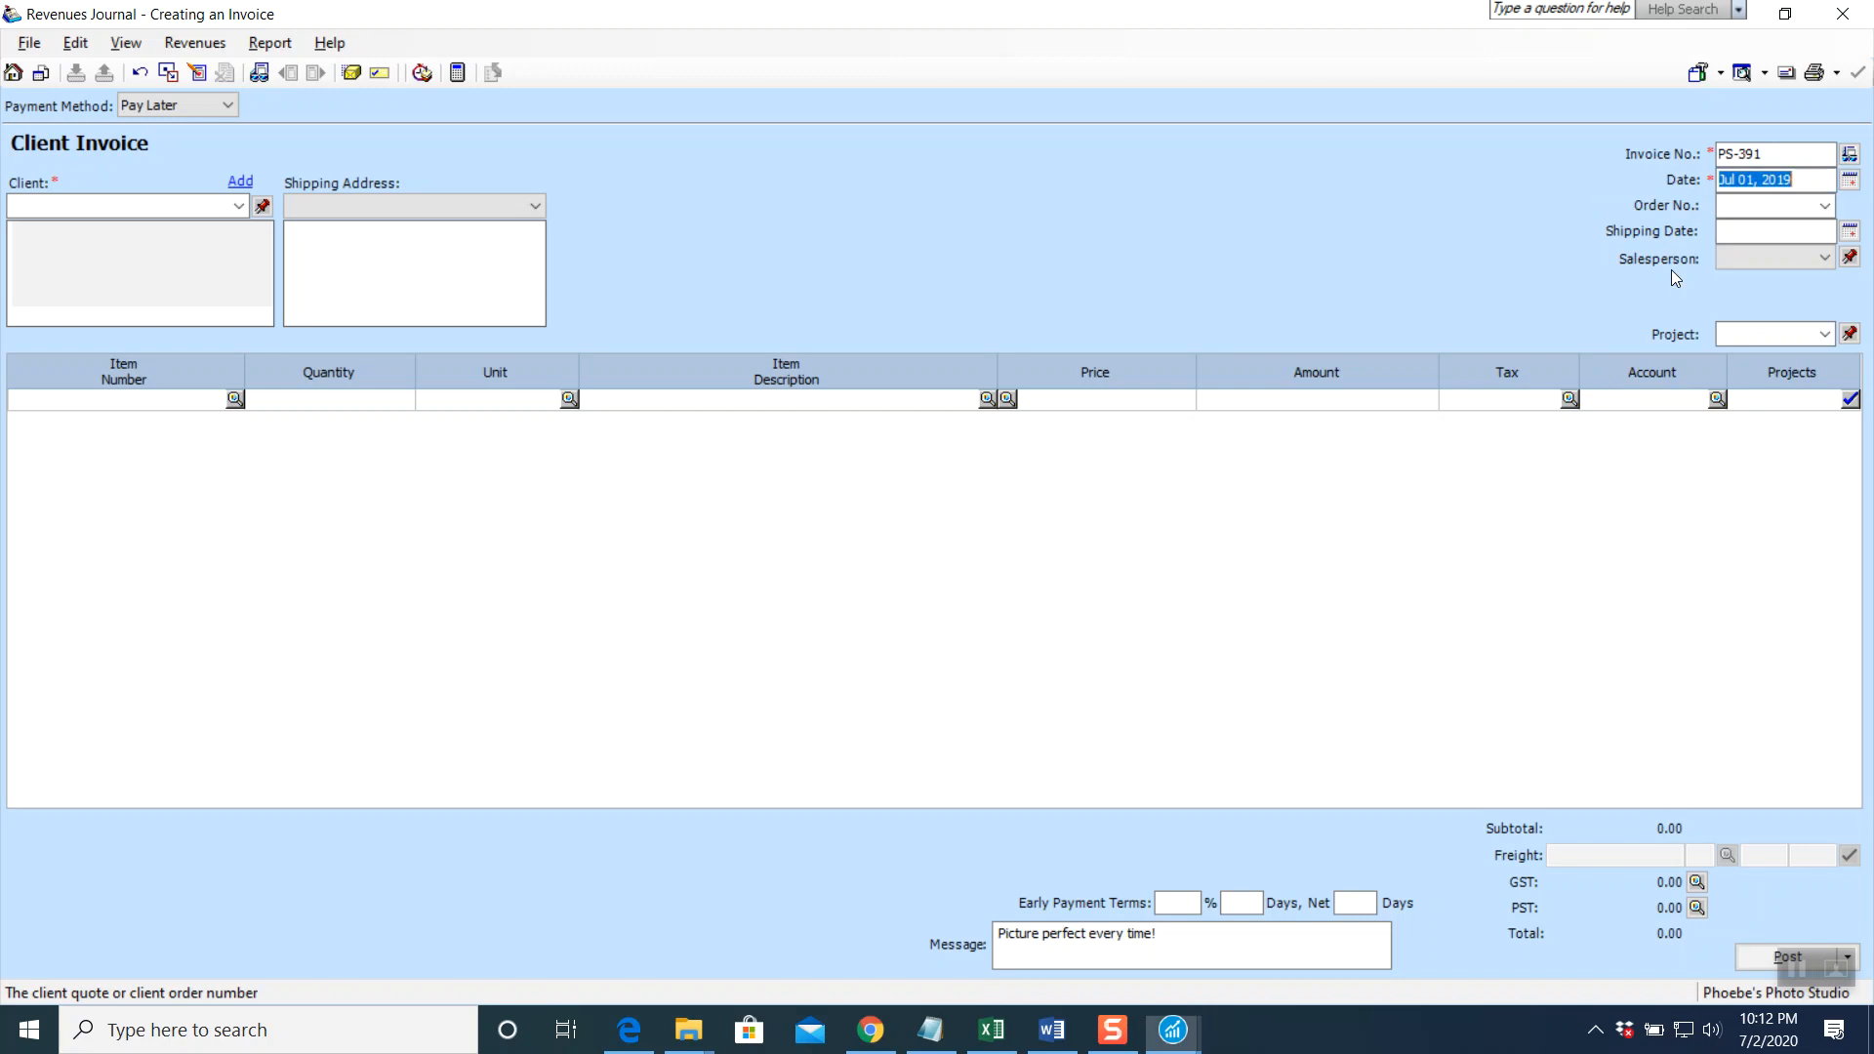
pyautogui.click(237, 213)
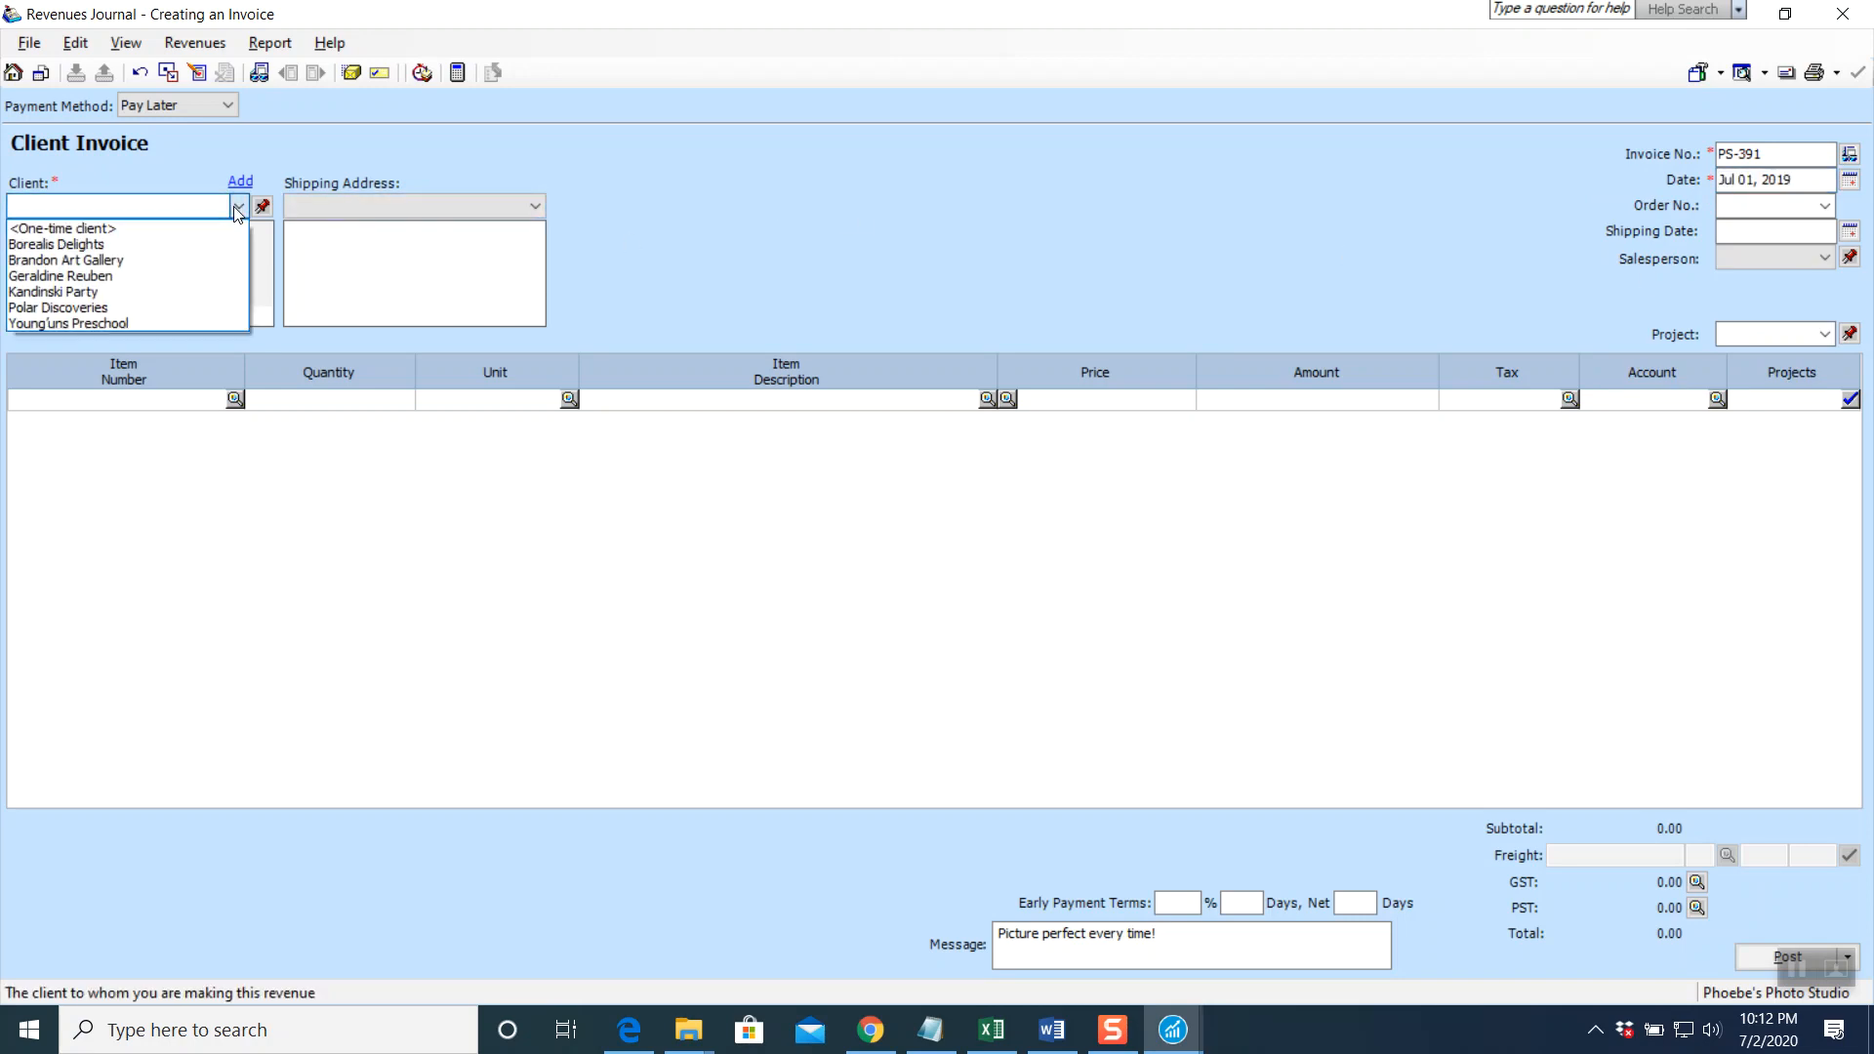
pyautogui.click(160, 259)
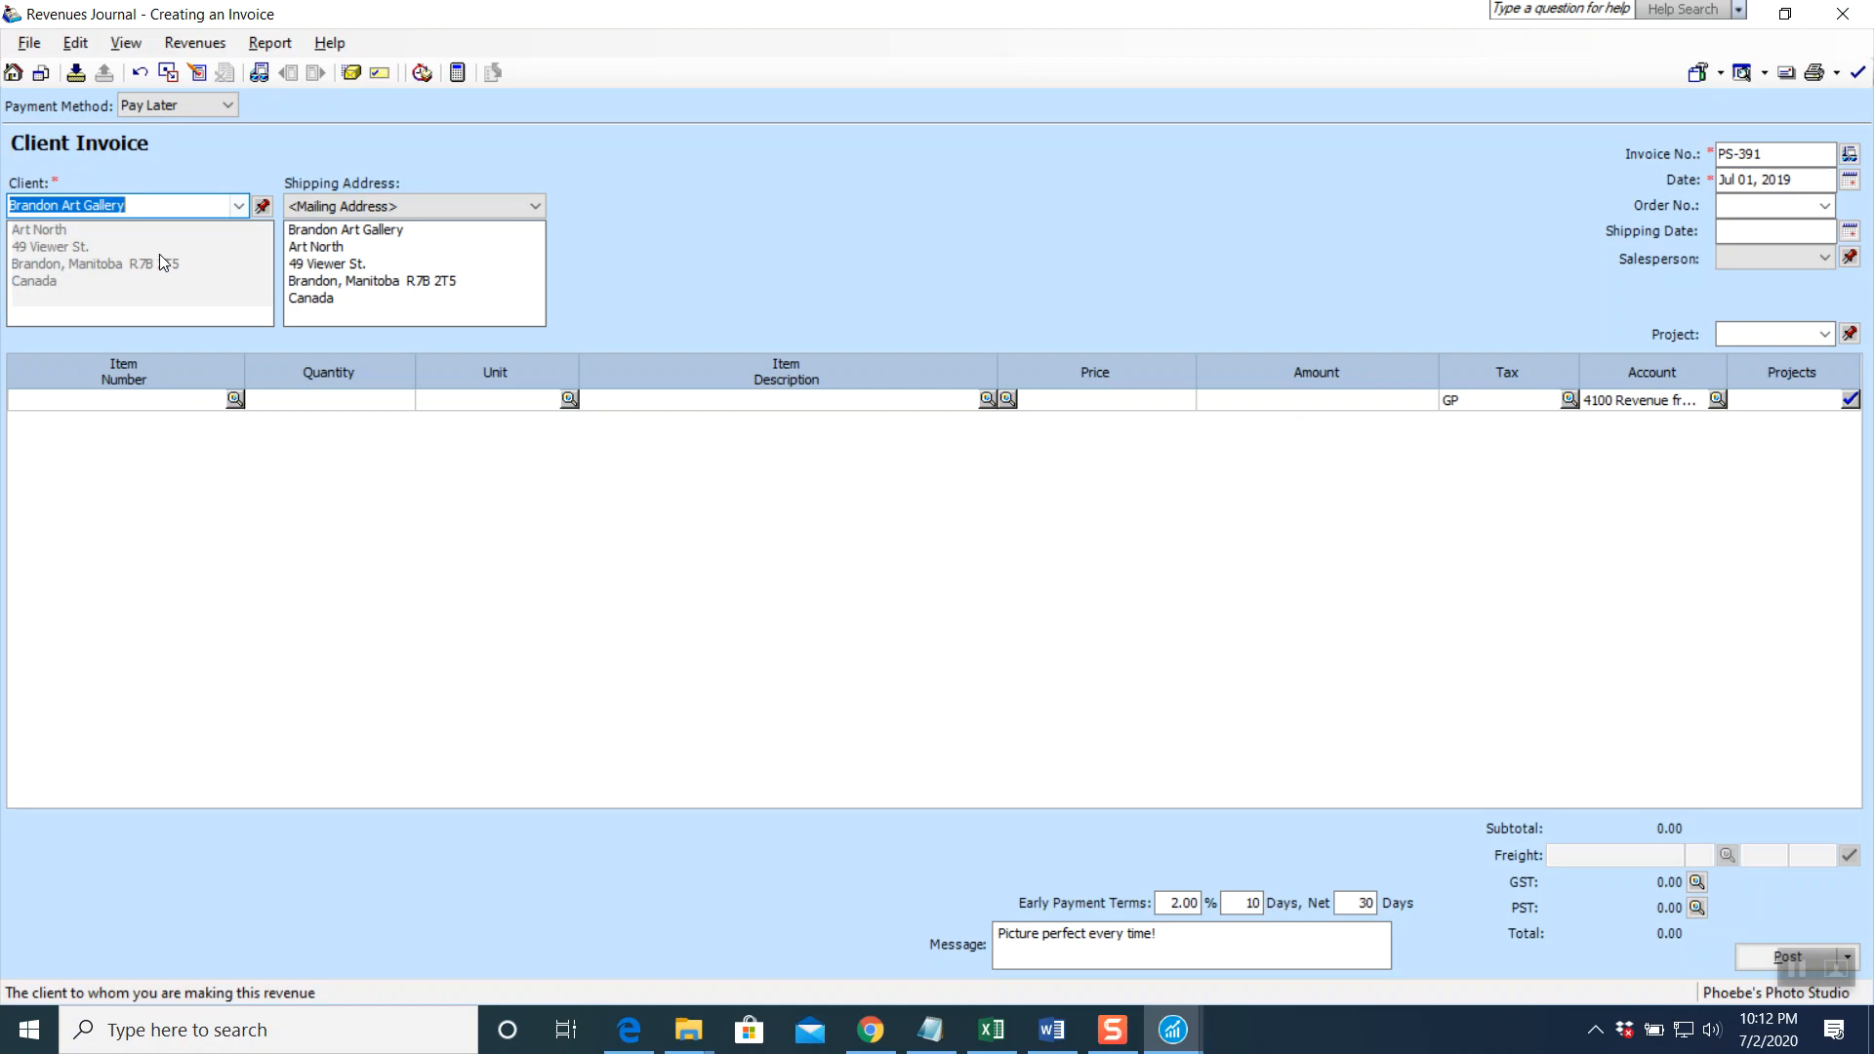
# Add the line 'Three framed original photographic' at an amount of 4,200.00
pyautogui.click(652, 401)
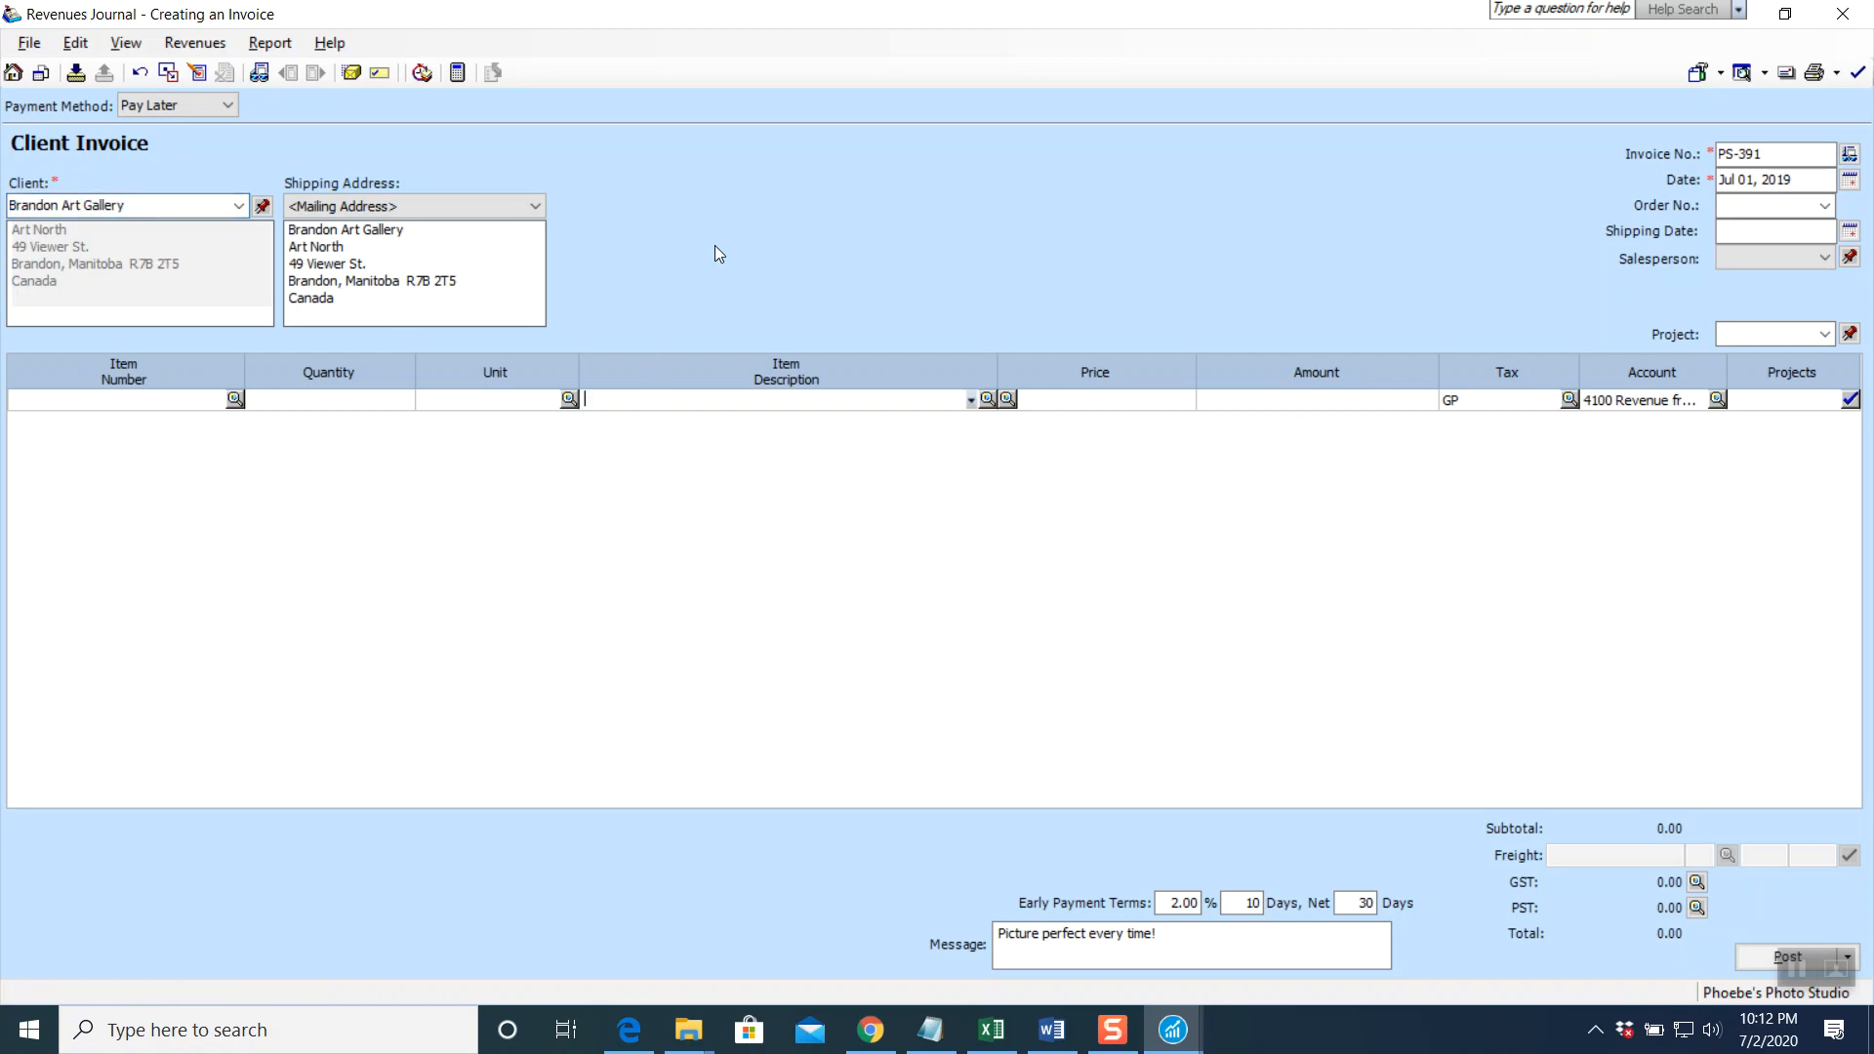
pyautogui.write('Three framed ')
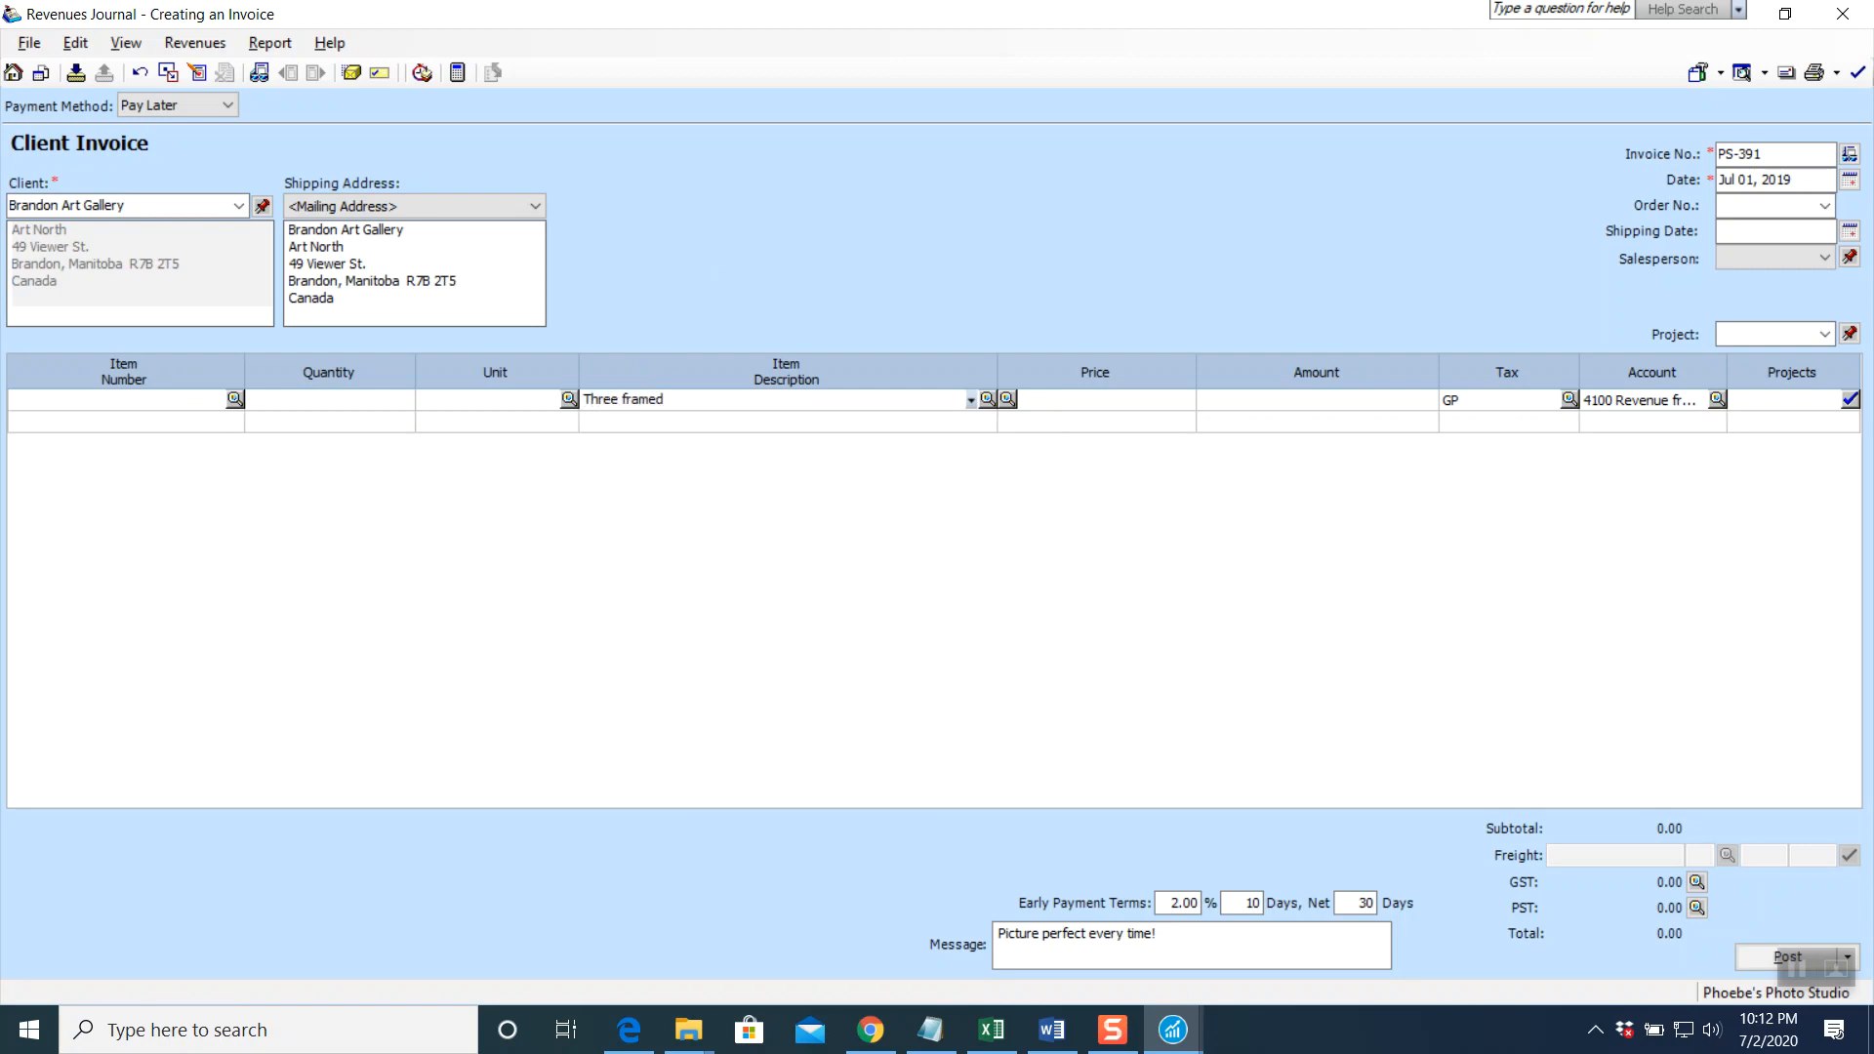
pyautogui.write('original photographic prints')
pyautogui.press('Tab')
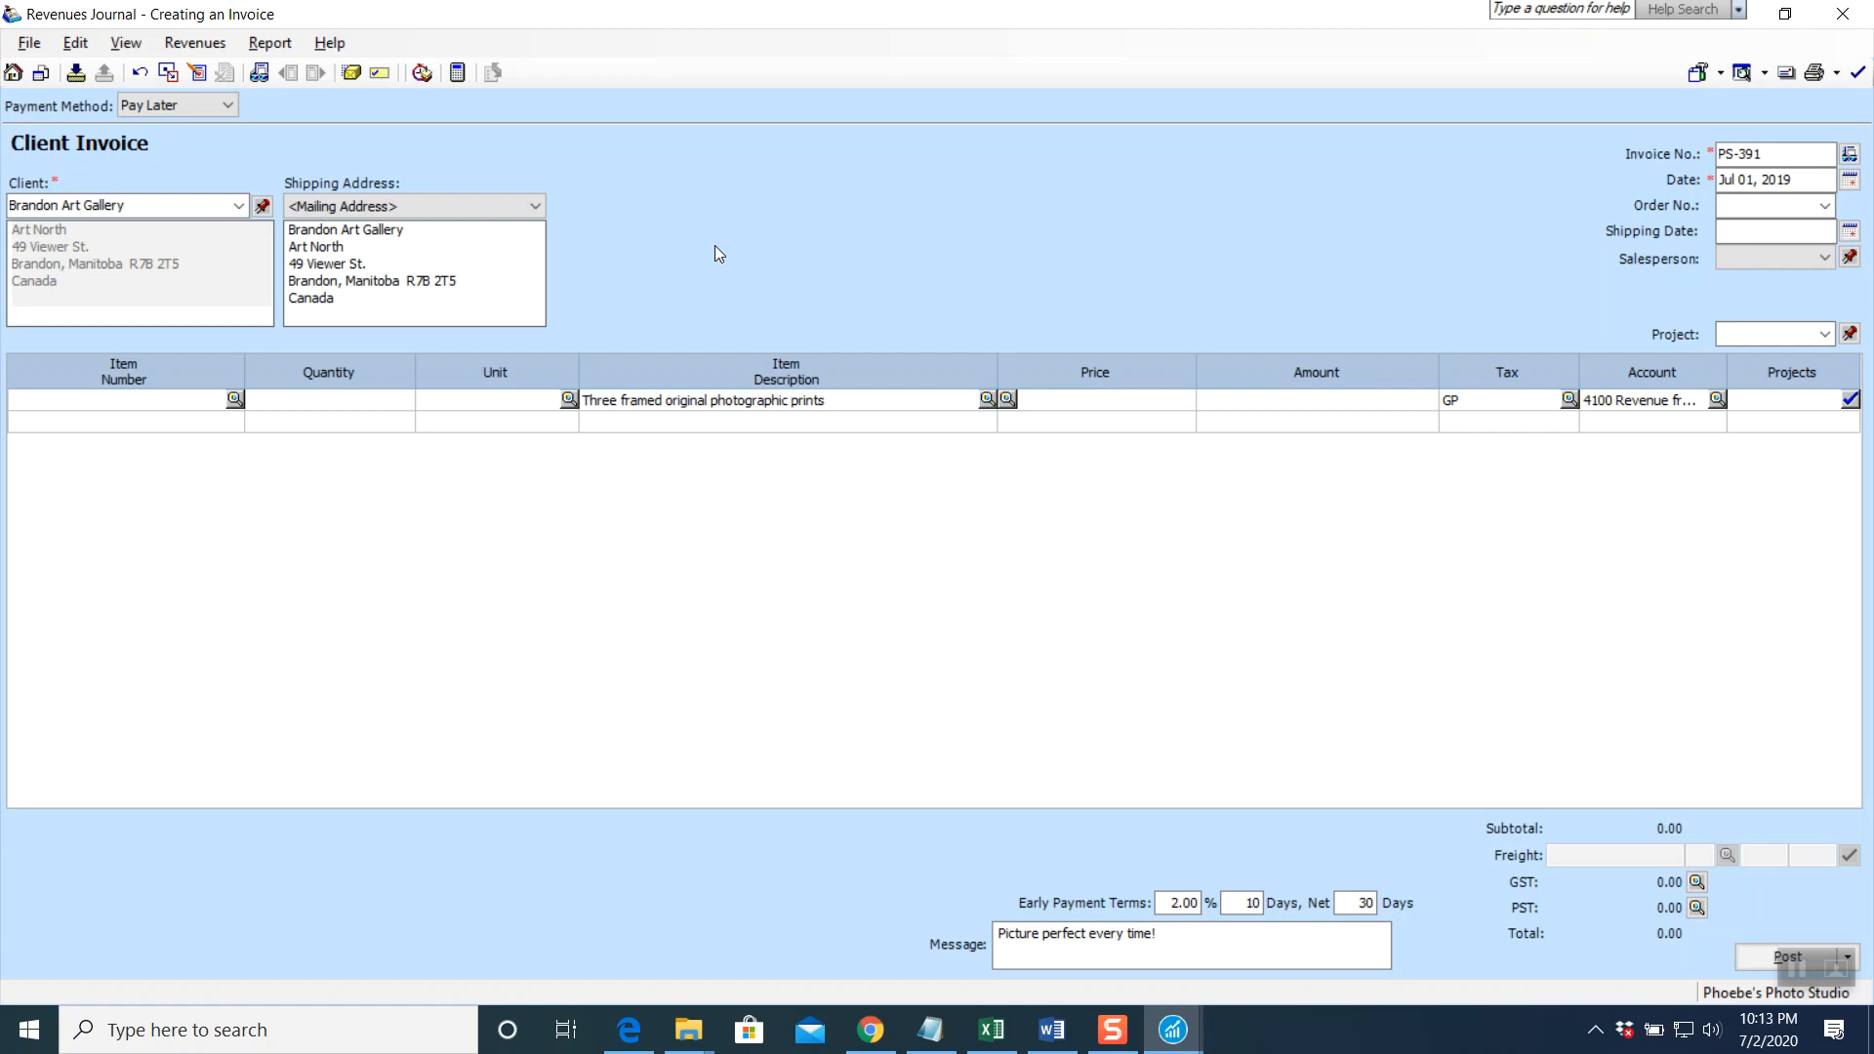
pyautogui.write('4200')
pyautogui.press('Tab')
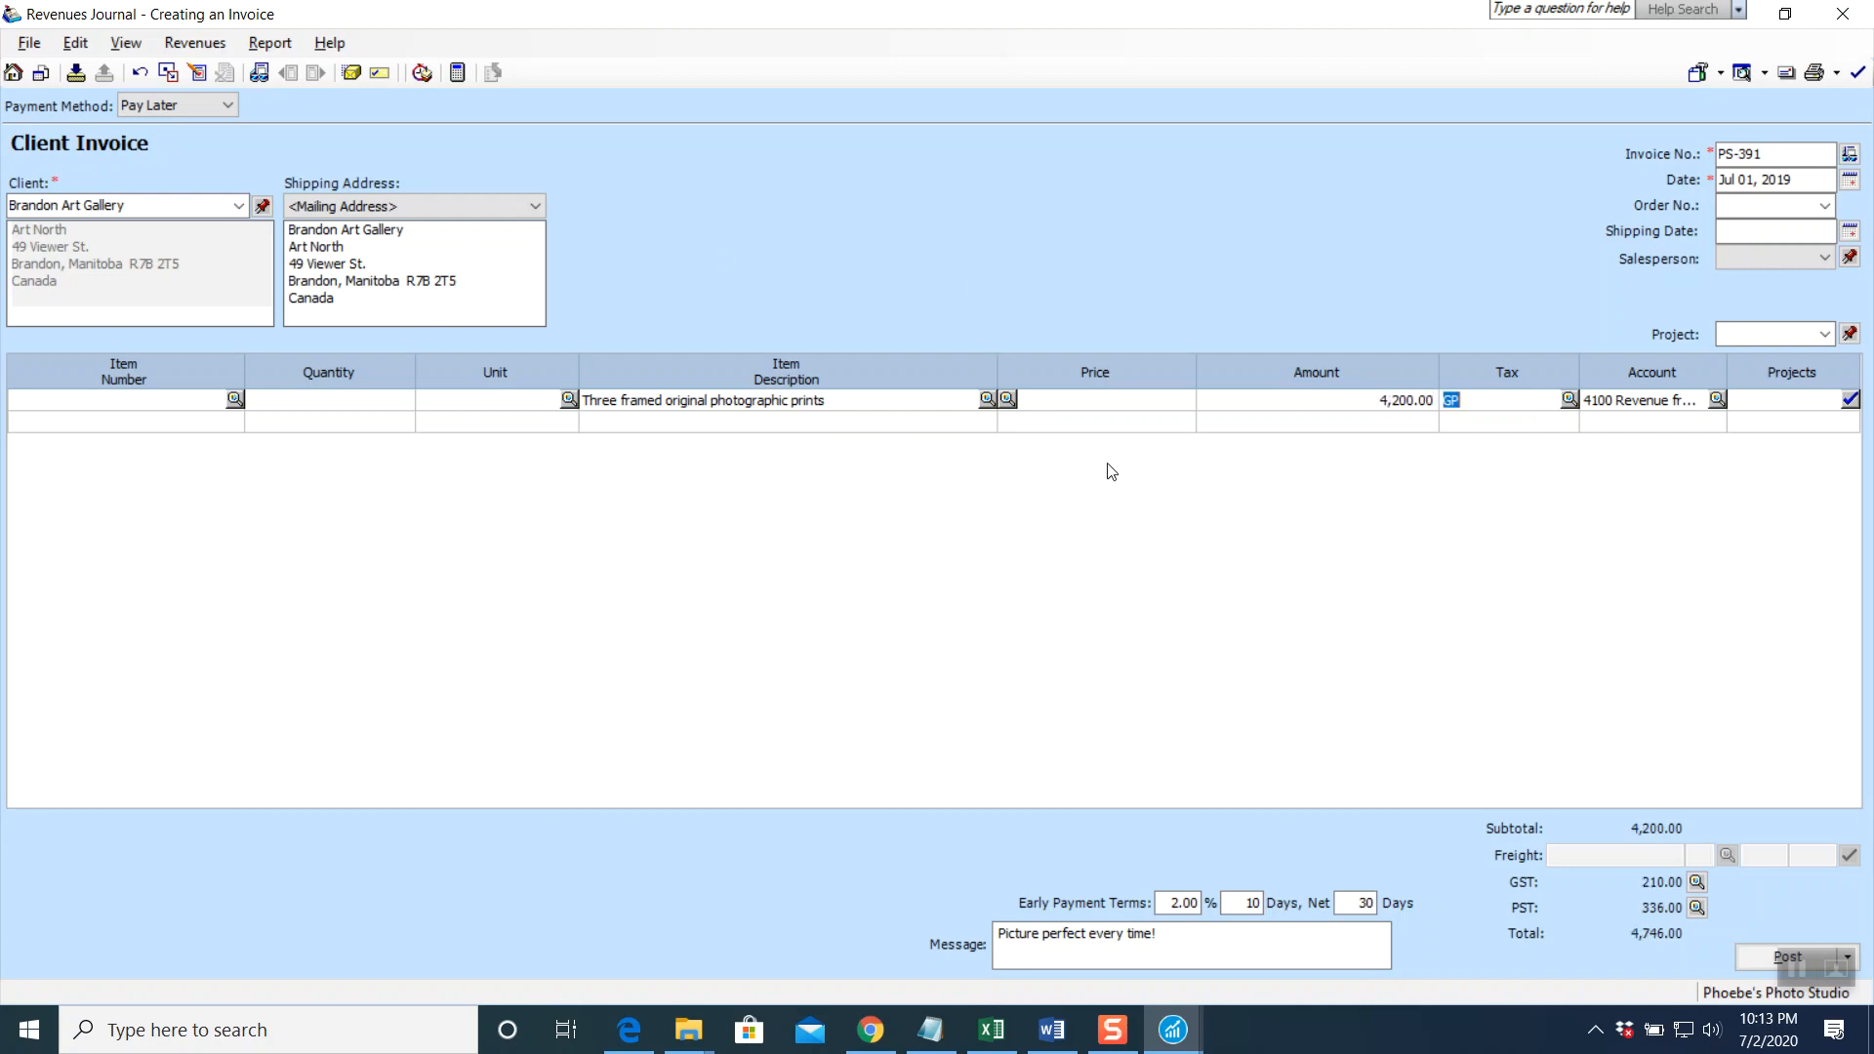
pyautogui.click(1569, 401)
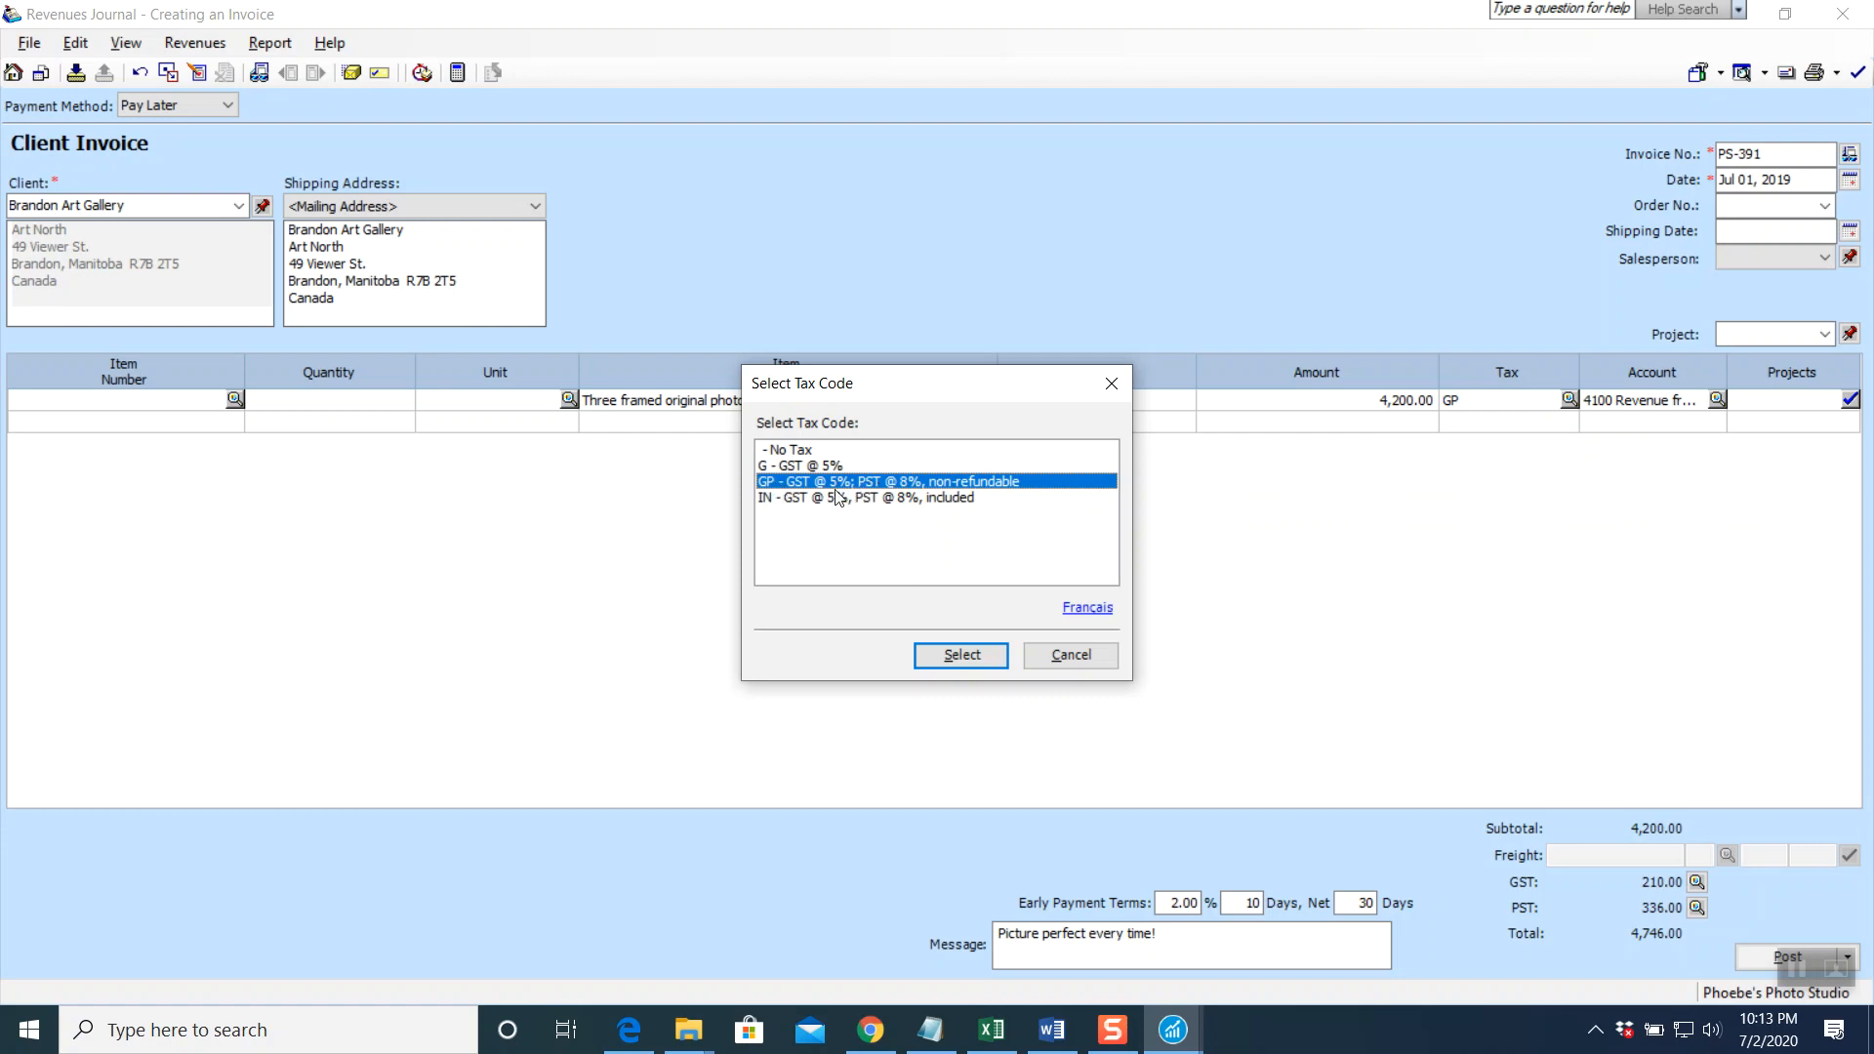
# Keep GP as the line's tax code and browse the list of accounts
pyautogui.click(960, 655)
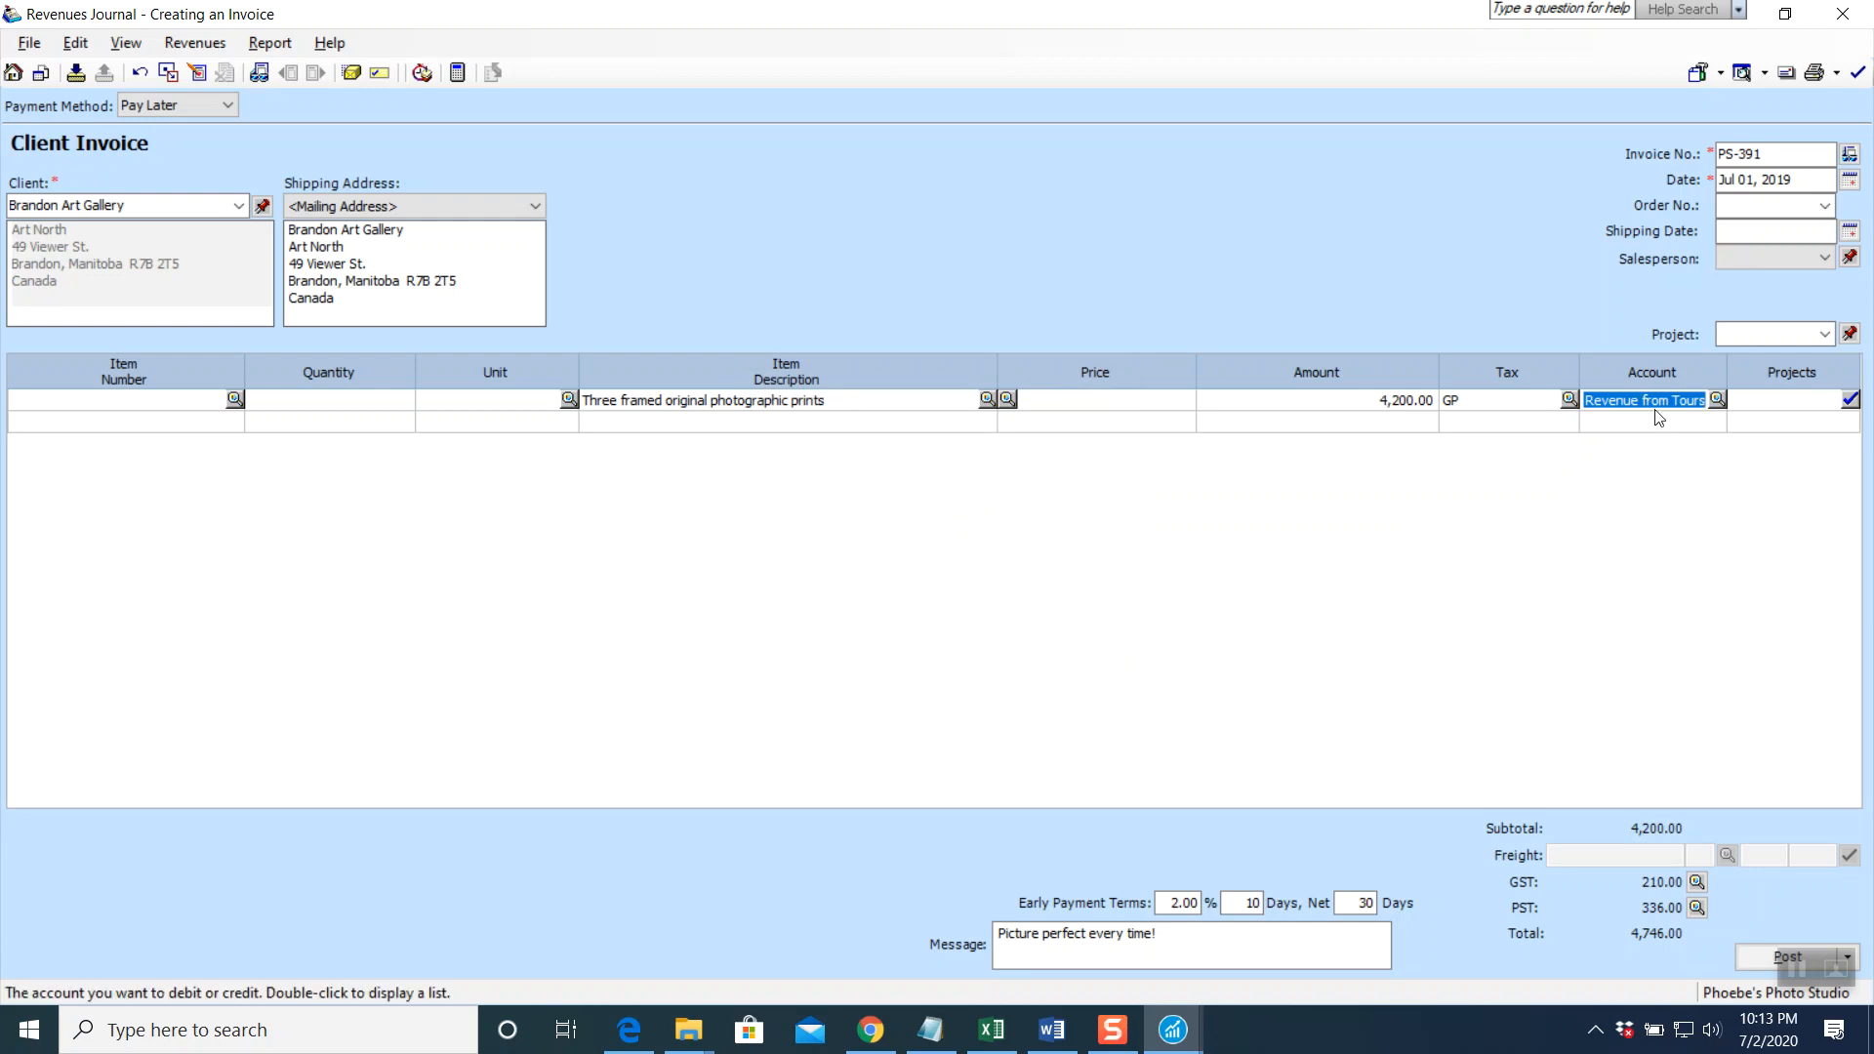
pyautogui.click(1717, 400)
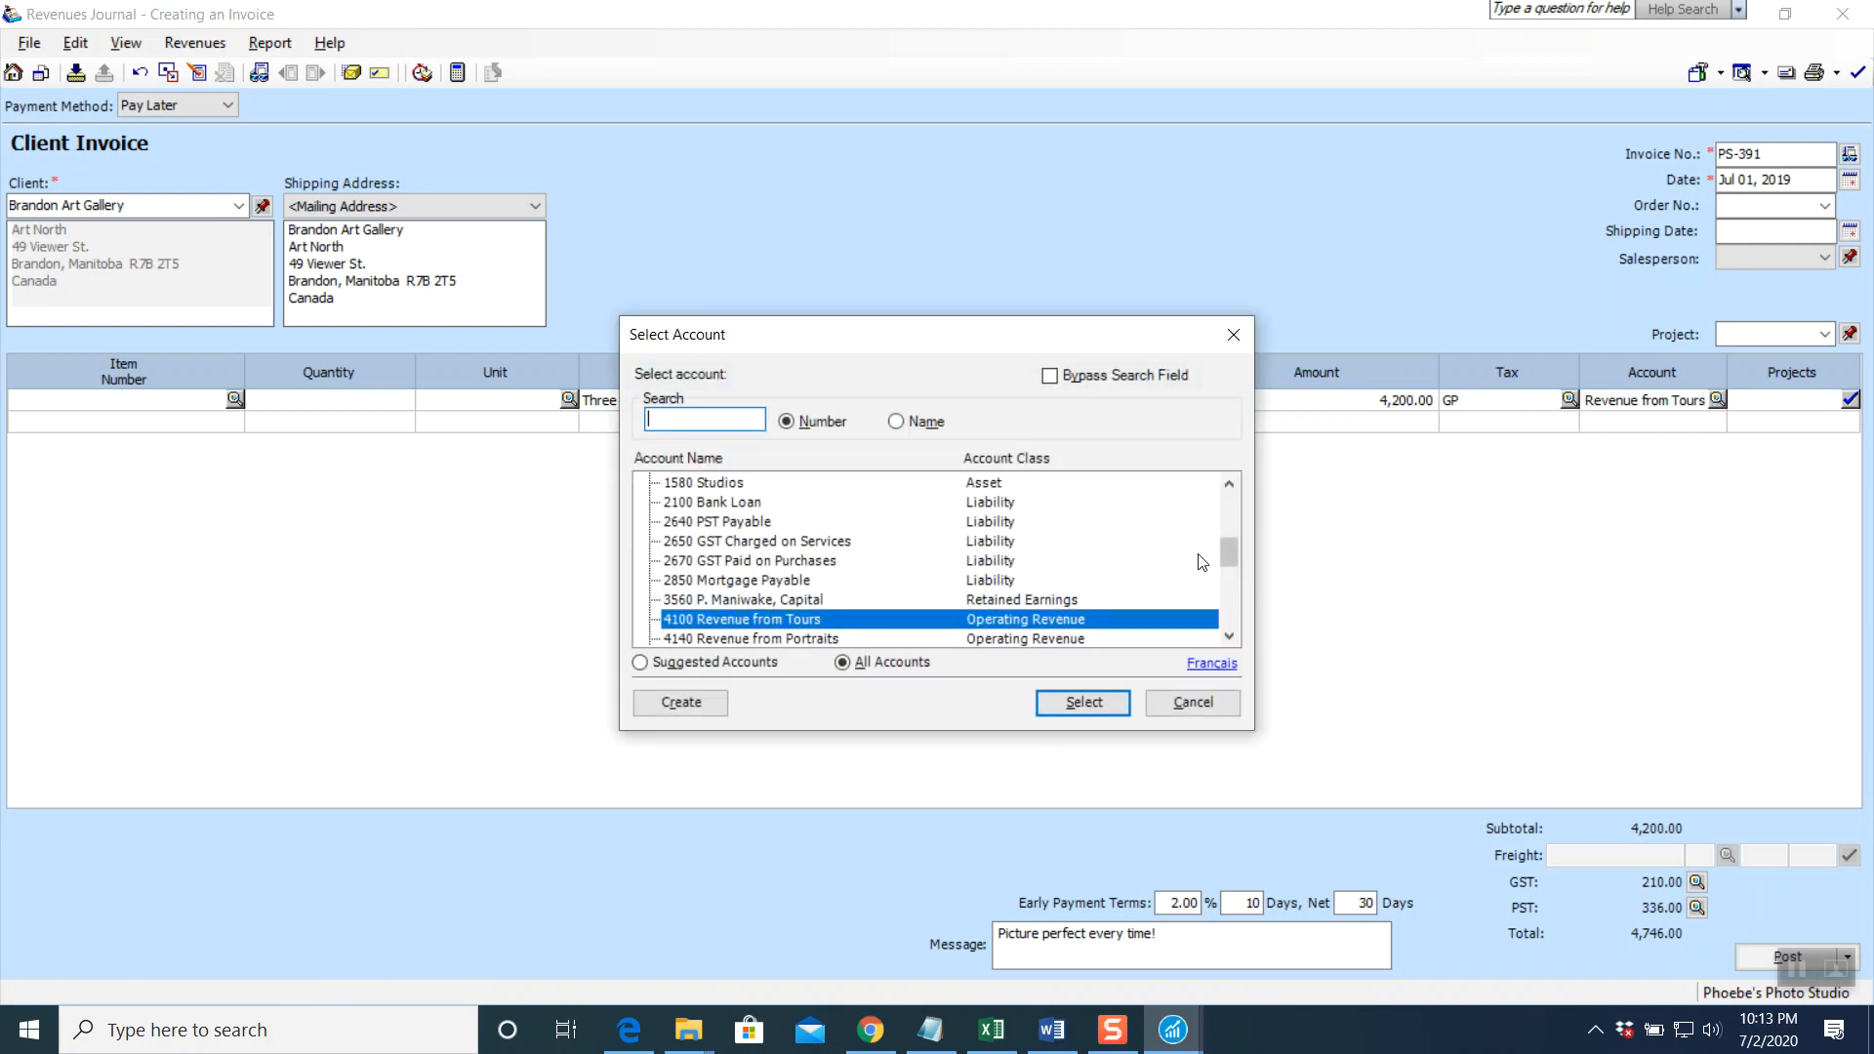
pyautogui.scroll(-2, 719, 602)
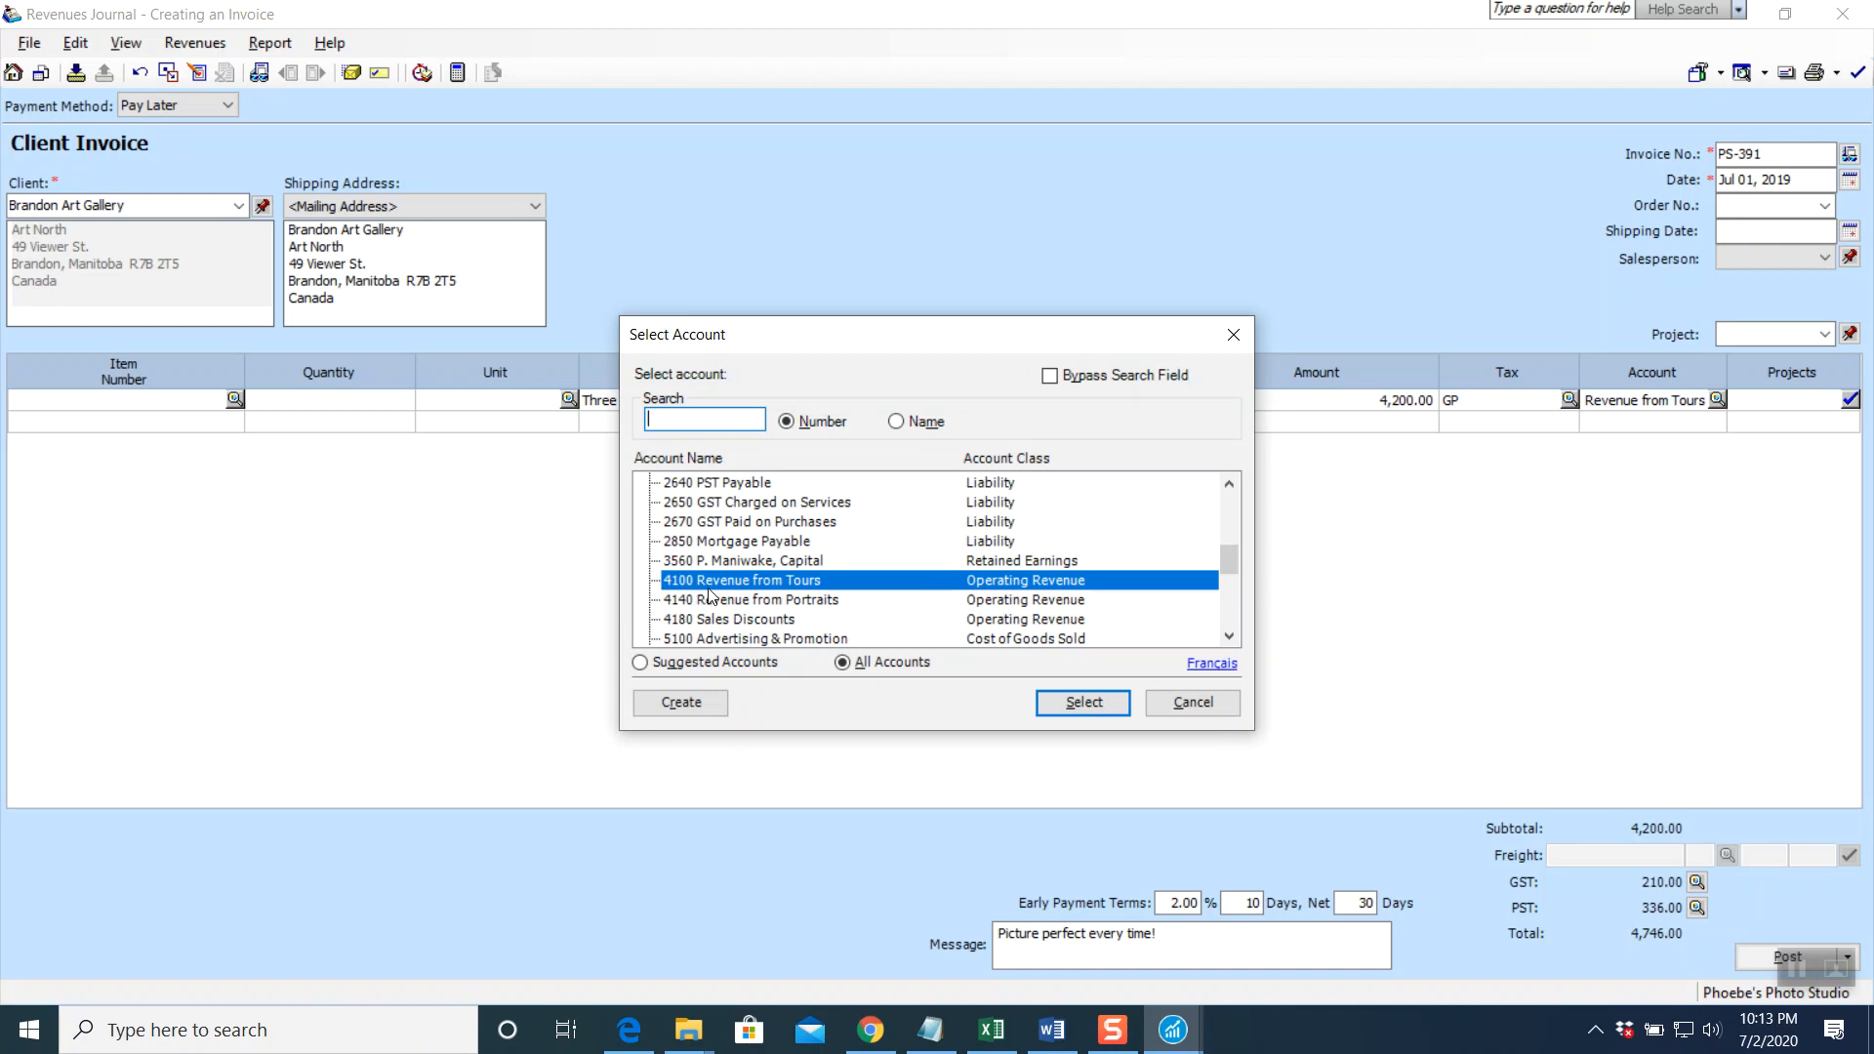
# Create account 4120 'Revenue from Gallery Sales' through the add-account wizard
pyautogui.click(688, 712)
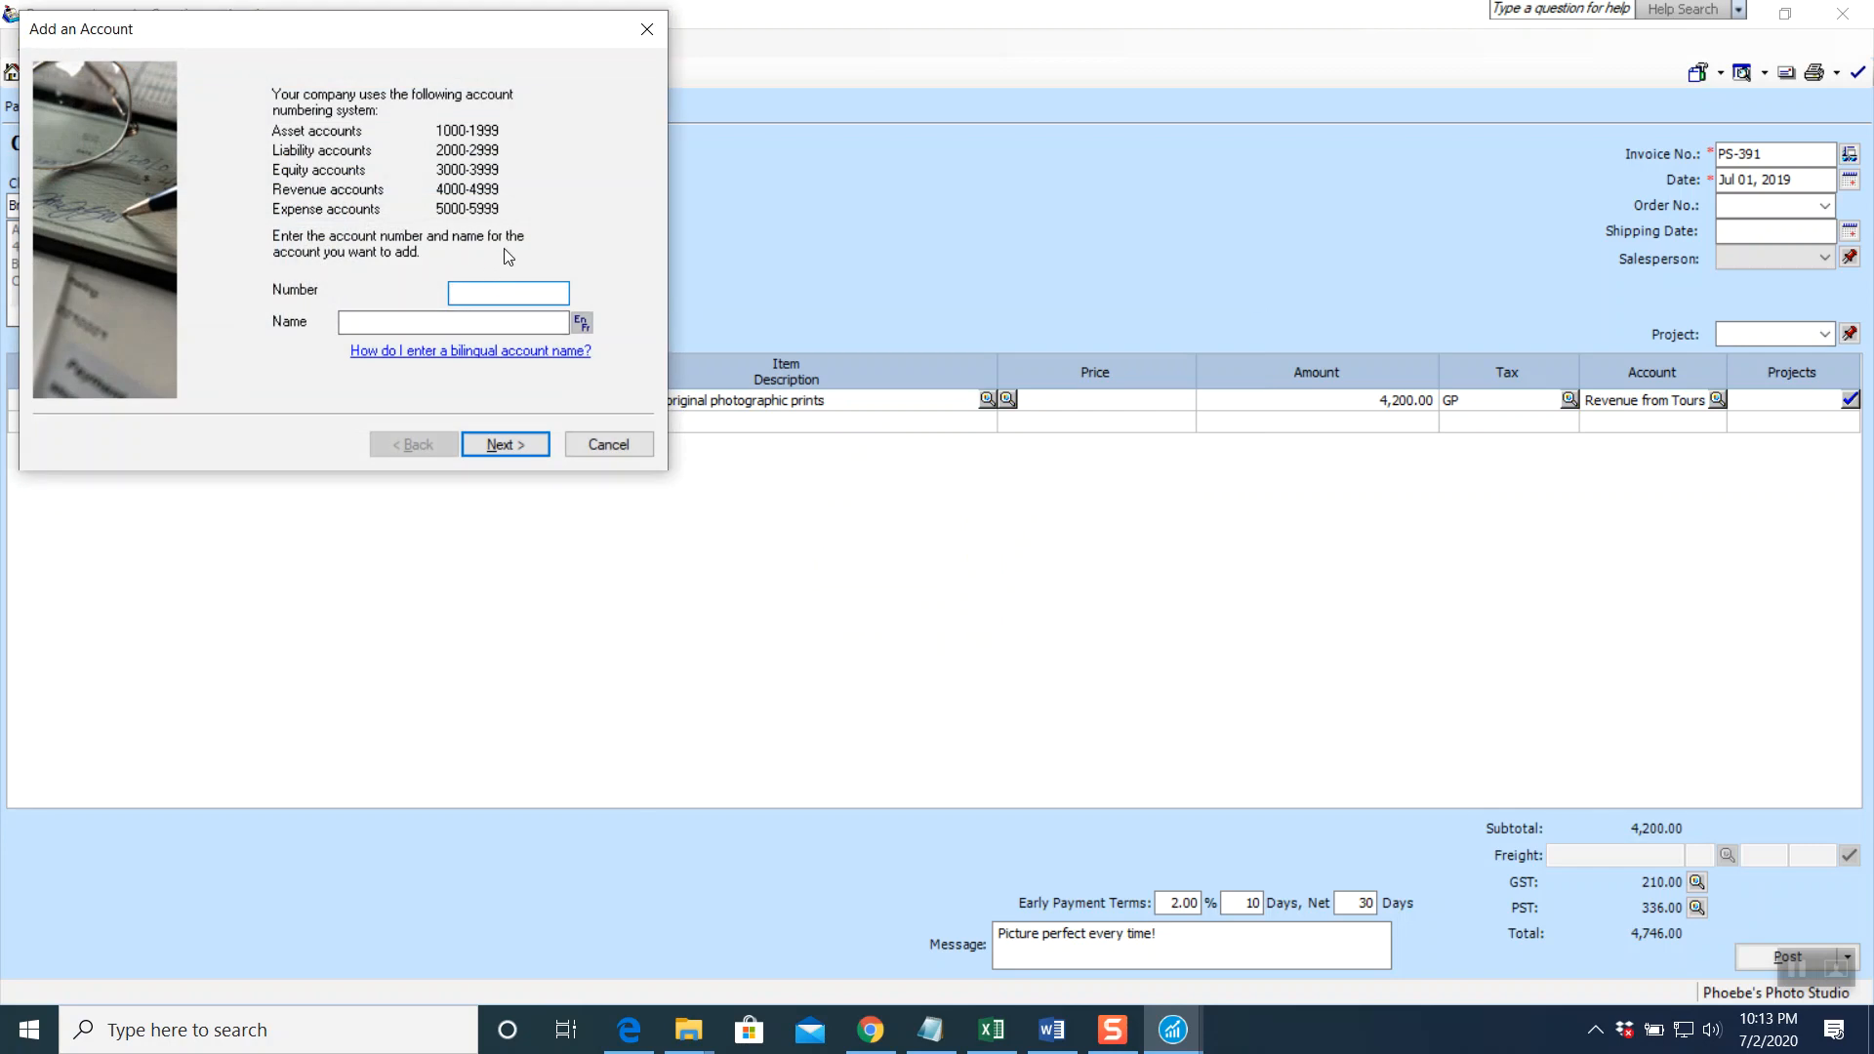
pyautogui.write('4120')
pyautogui.click(406, 319)
pyautogui.write('Re')
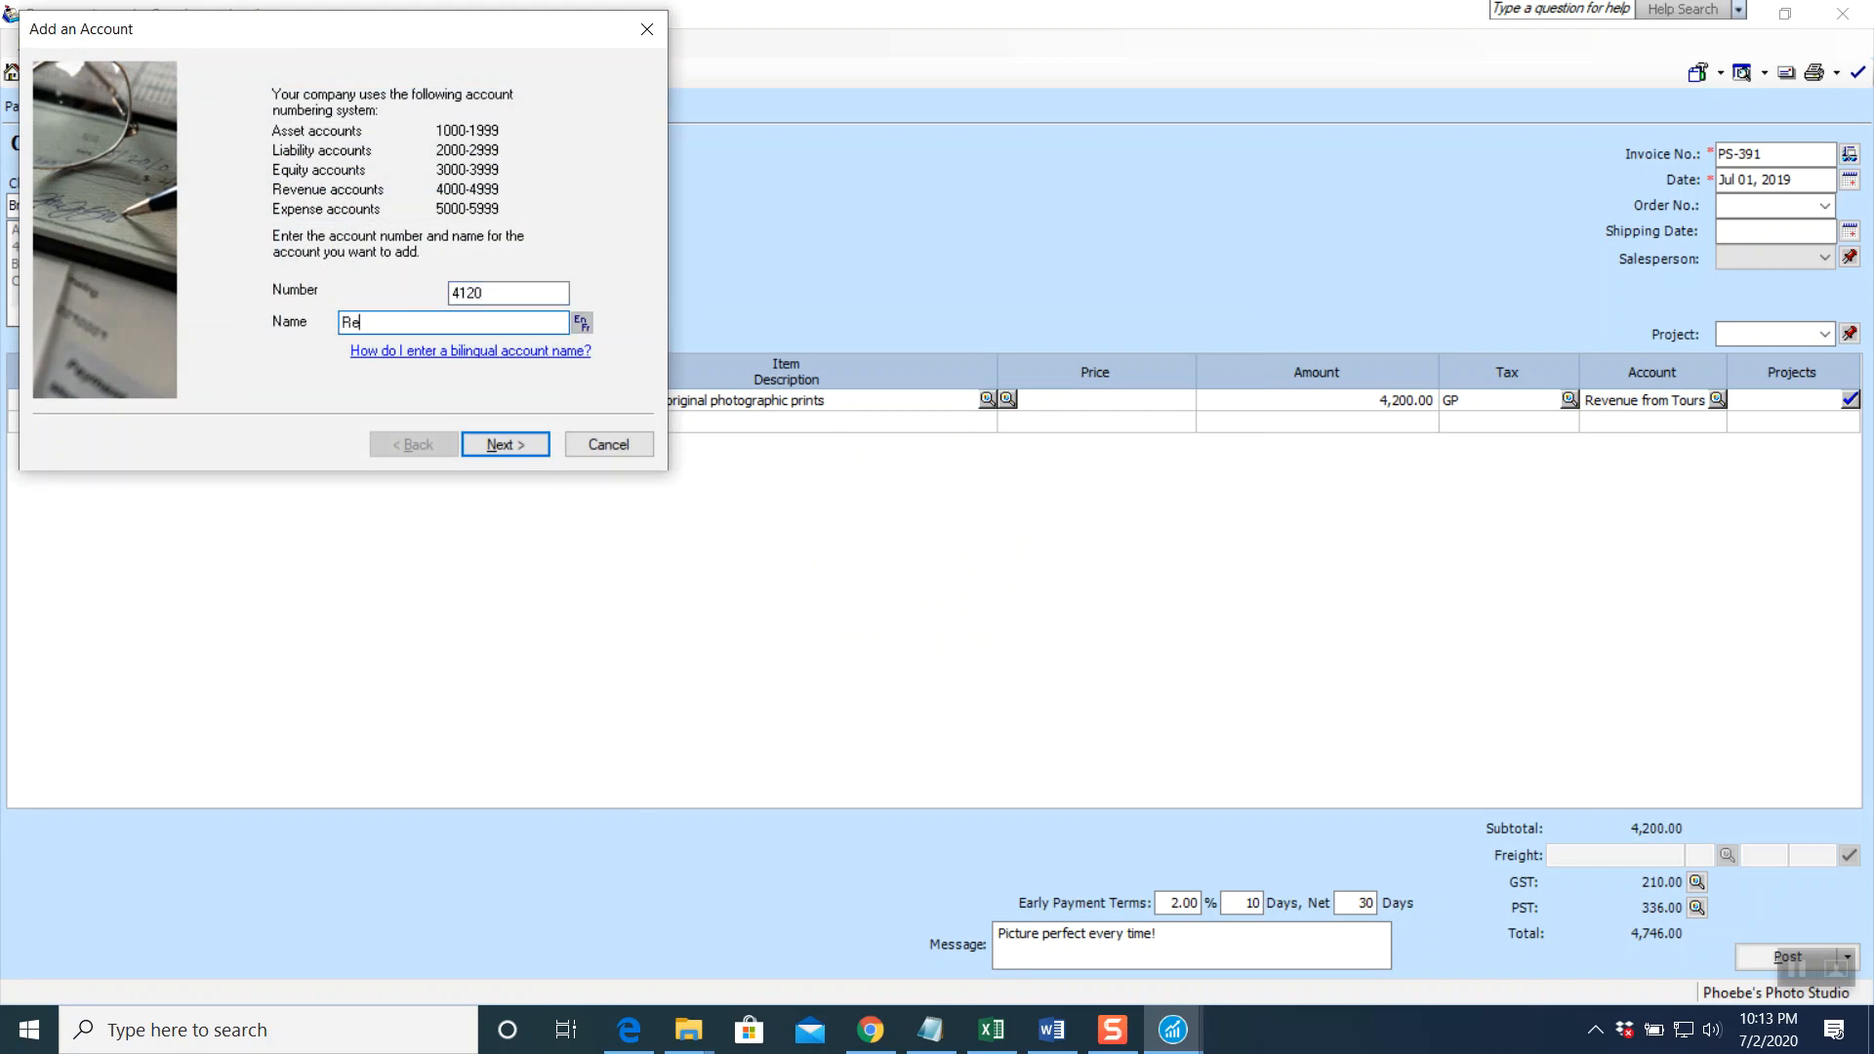
pyautogui.write('venue from Gallery Sale')
pyautogui.click(513, 452)
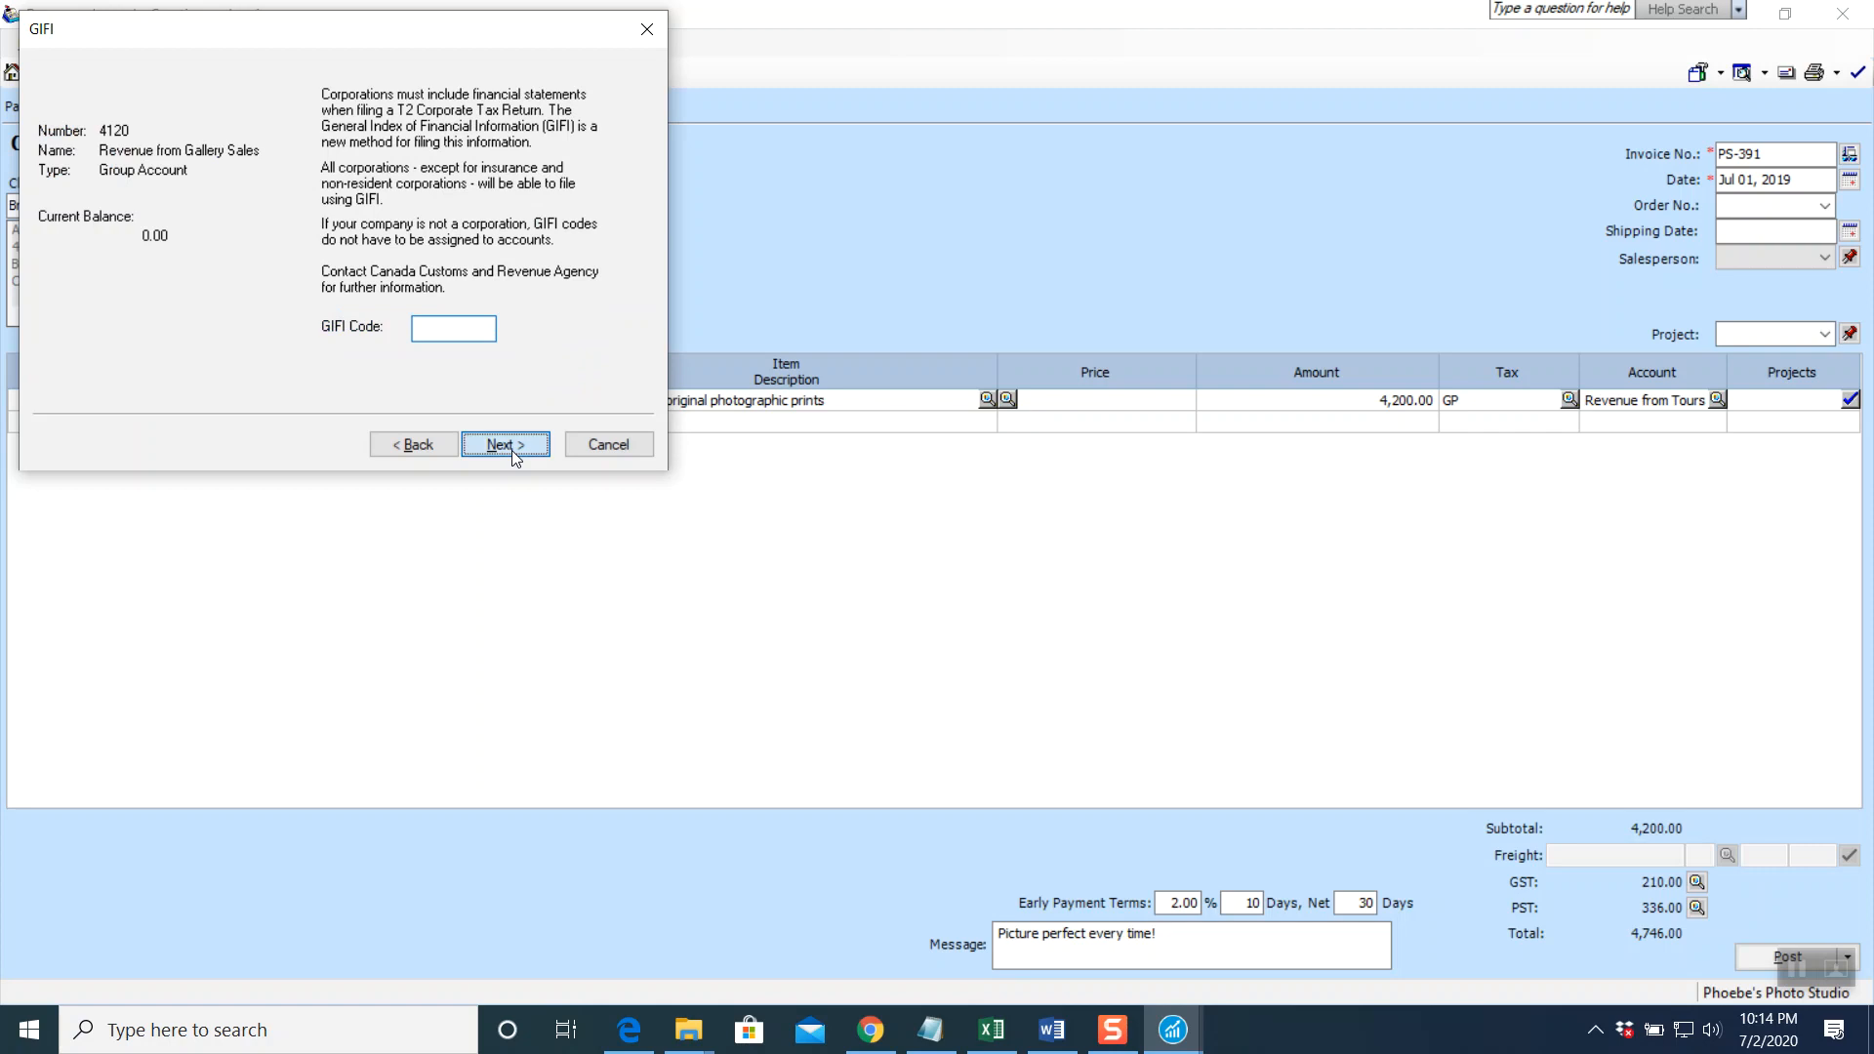
pyautogui.click(512, 449)
pyautogui.click(512, 449)
pyautogui.click(512, 449)
pyautogui.click(512, 449)
pyautogui.click(511, 449)
pyautogui.click(511, 449)
pyautogui.click(511, 449)
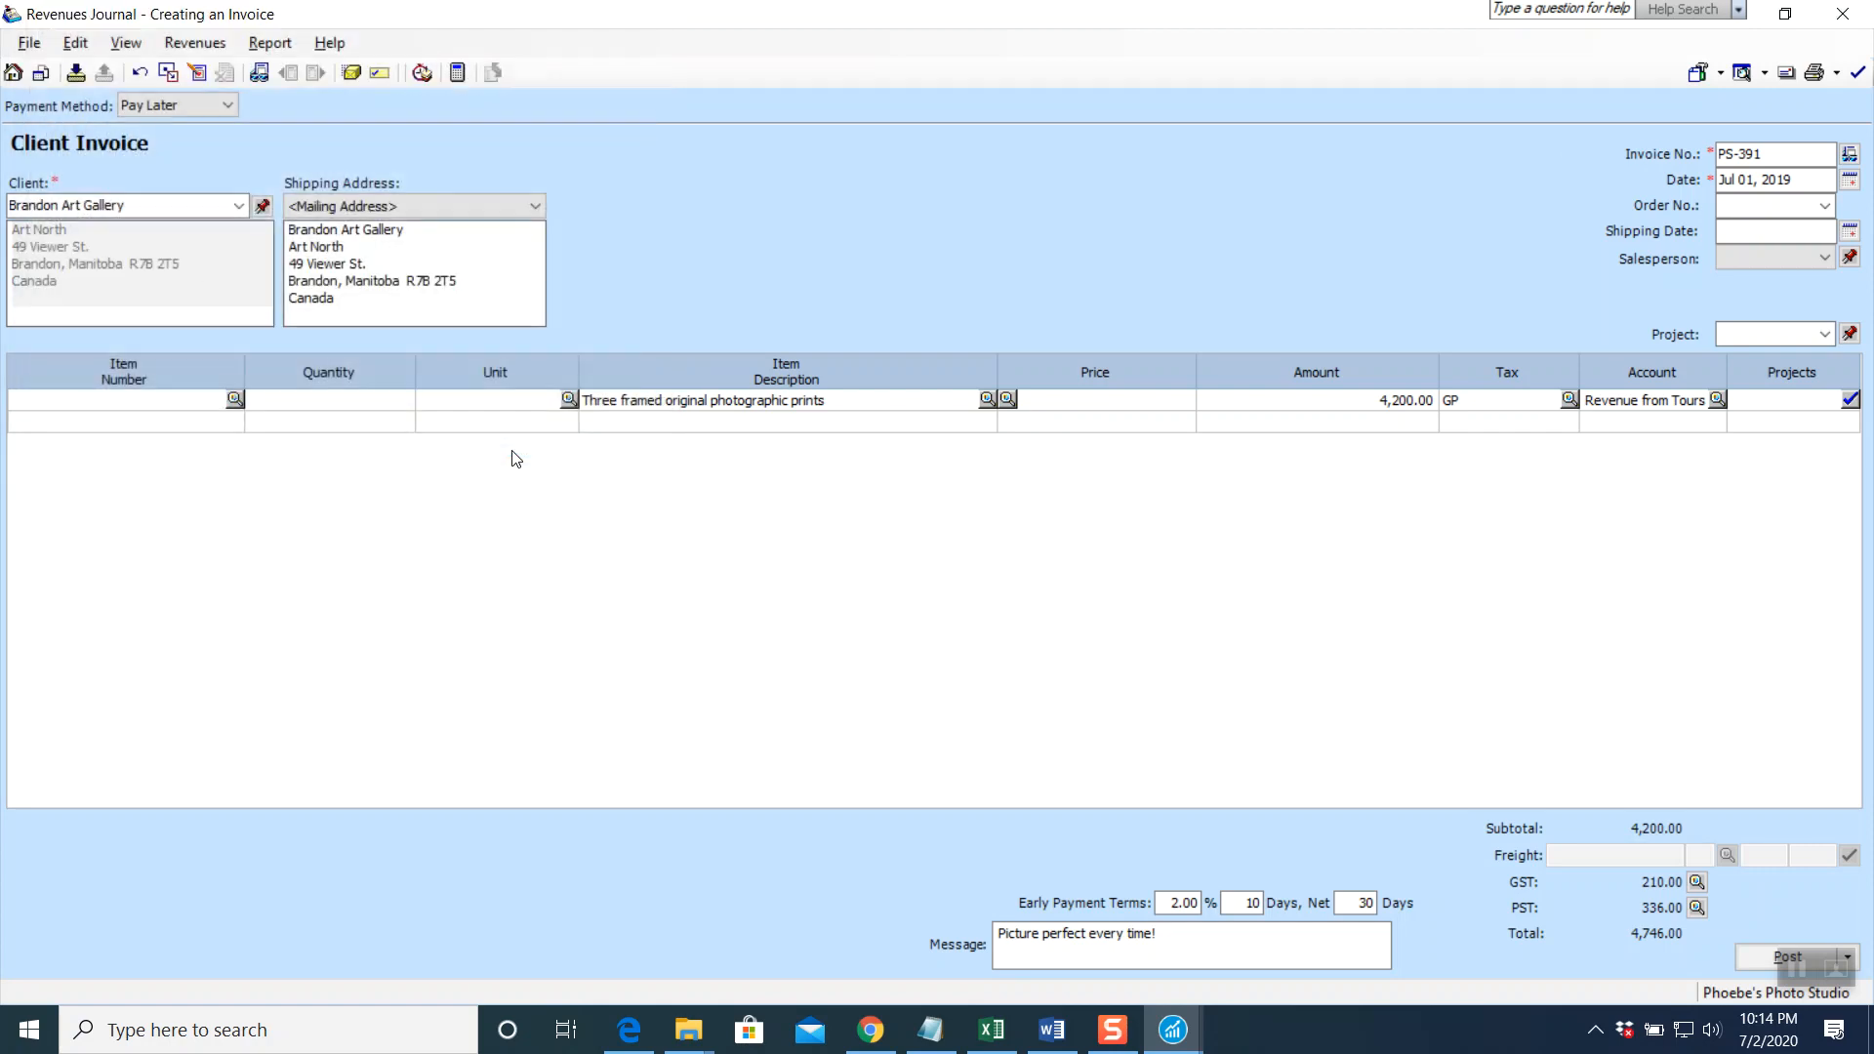
# Commit account 4120 on the prints line and display the journal entry balanced at 4,746.00
pyautogui.click(1644, 421)
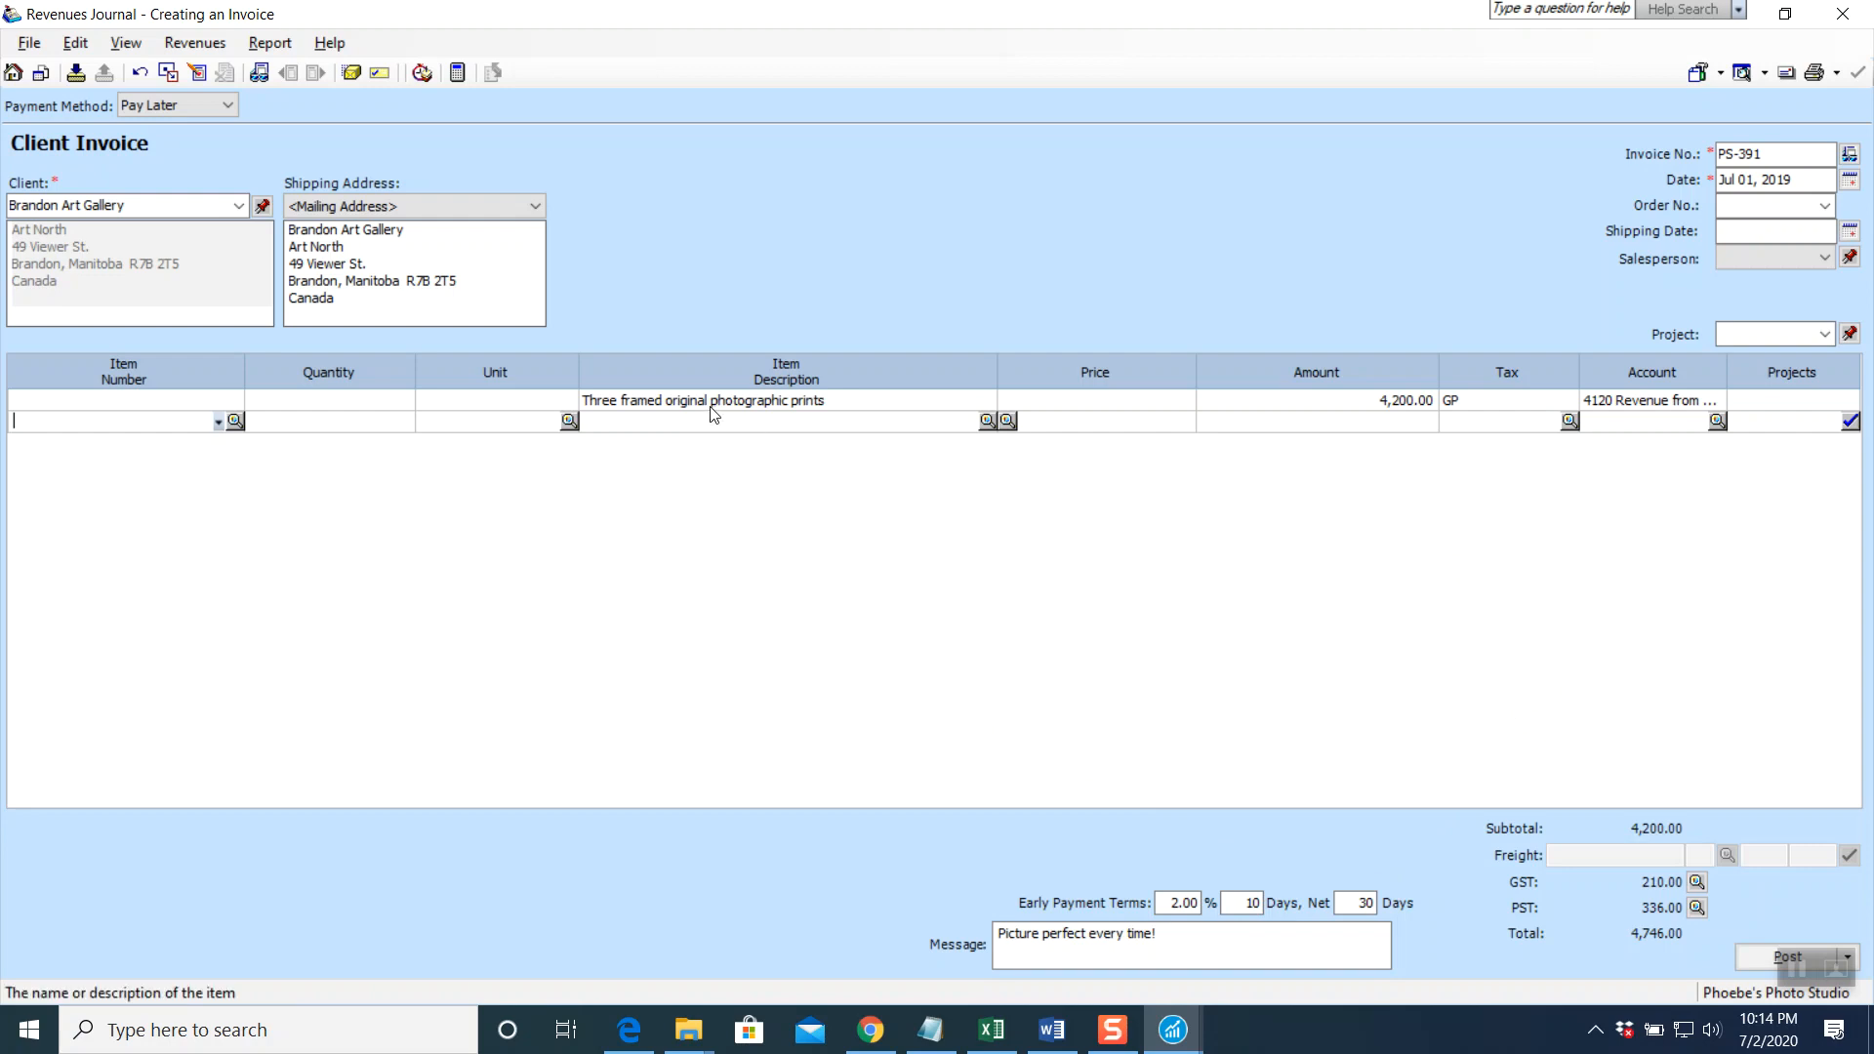
pyautogui.click(269, 43)
pyautogui.click(308, 67)
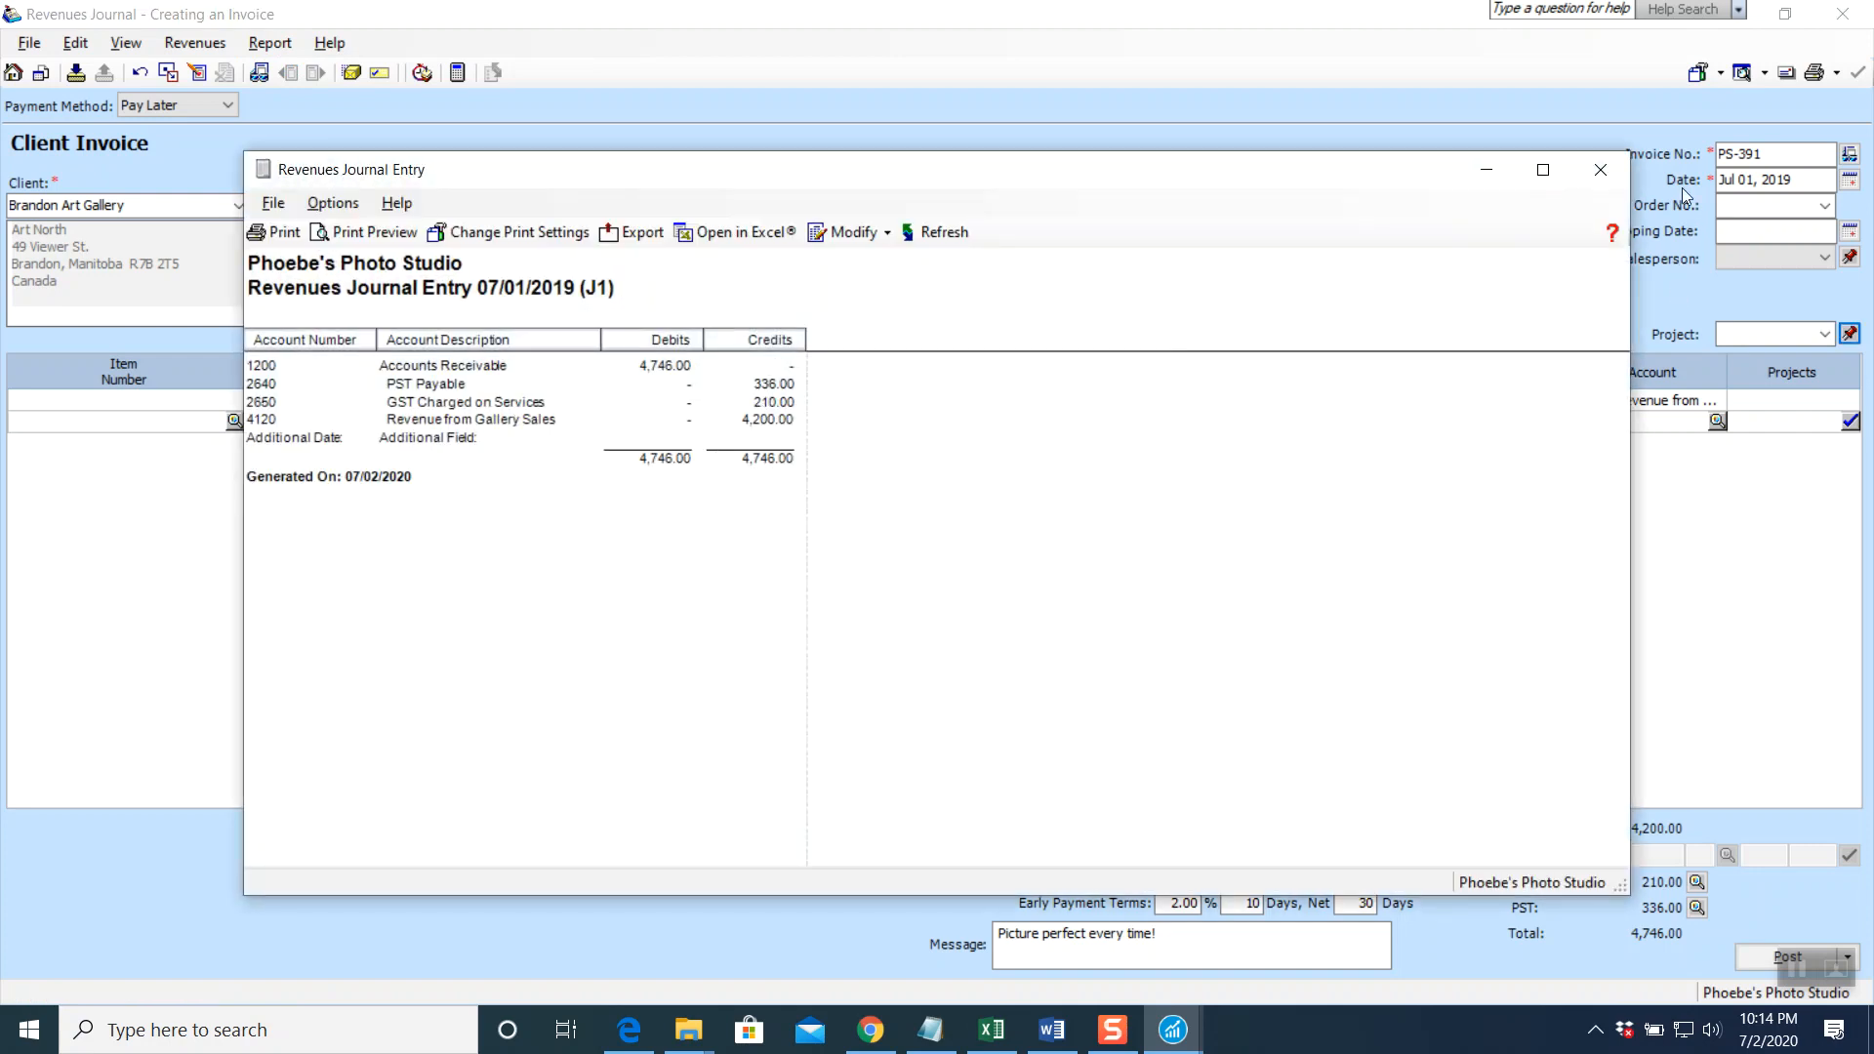
# Post invoice PS-391 for 4,746.00 as entry J1 and close the Revenues Journal
pyautogui.click(1610, 176)
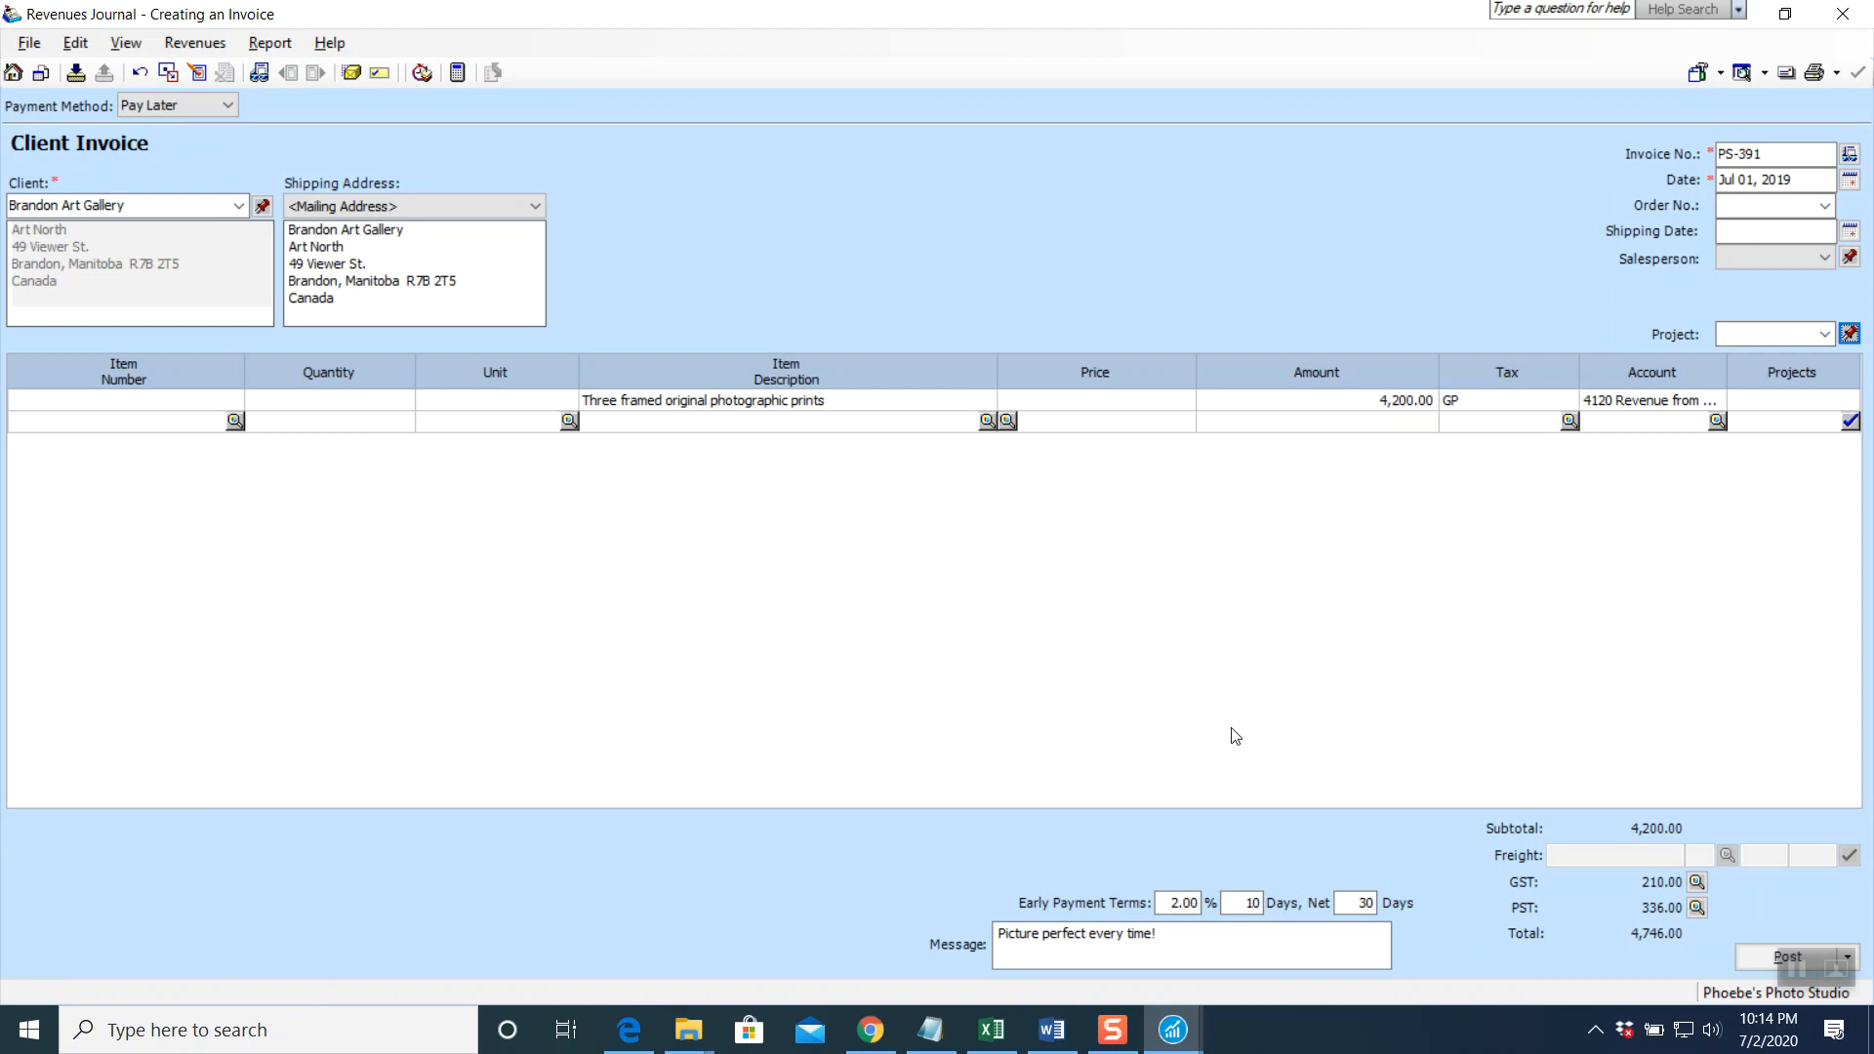
pyautogui.click(1747, 959)
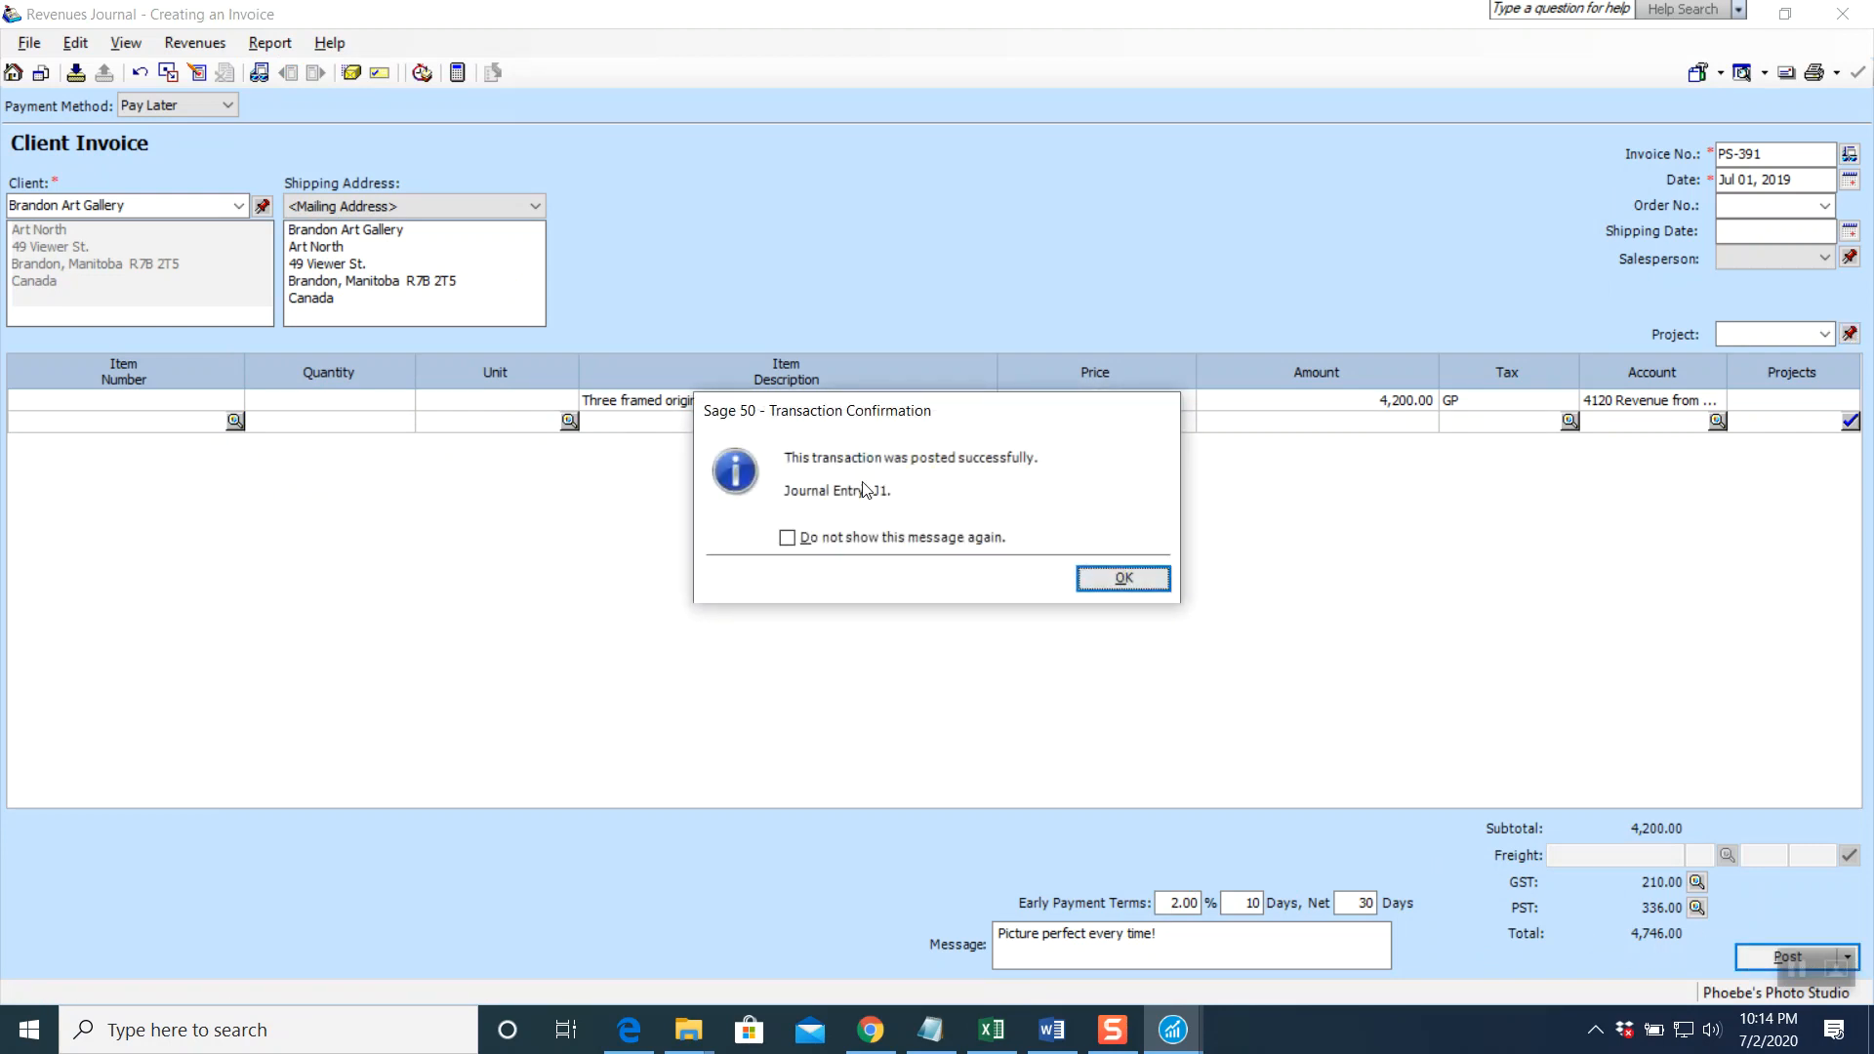
pyautogui.click(1120, 582)
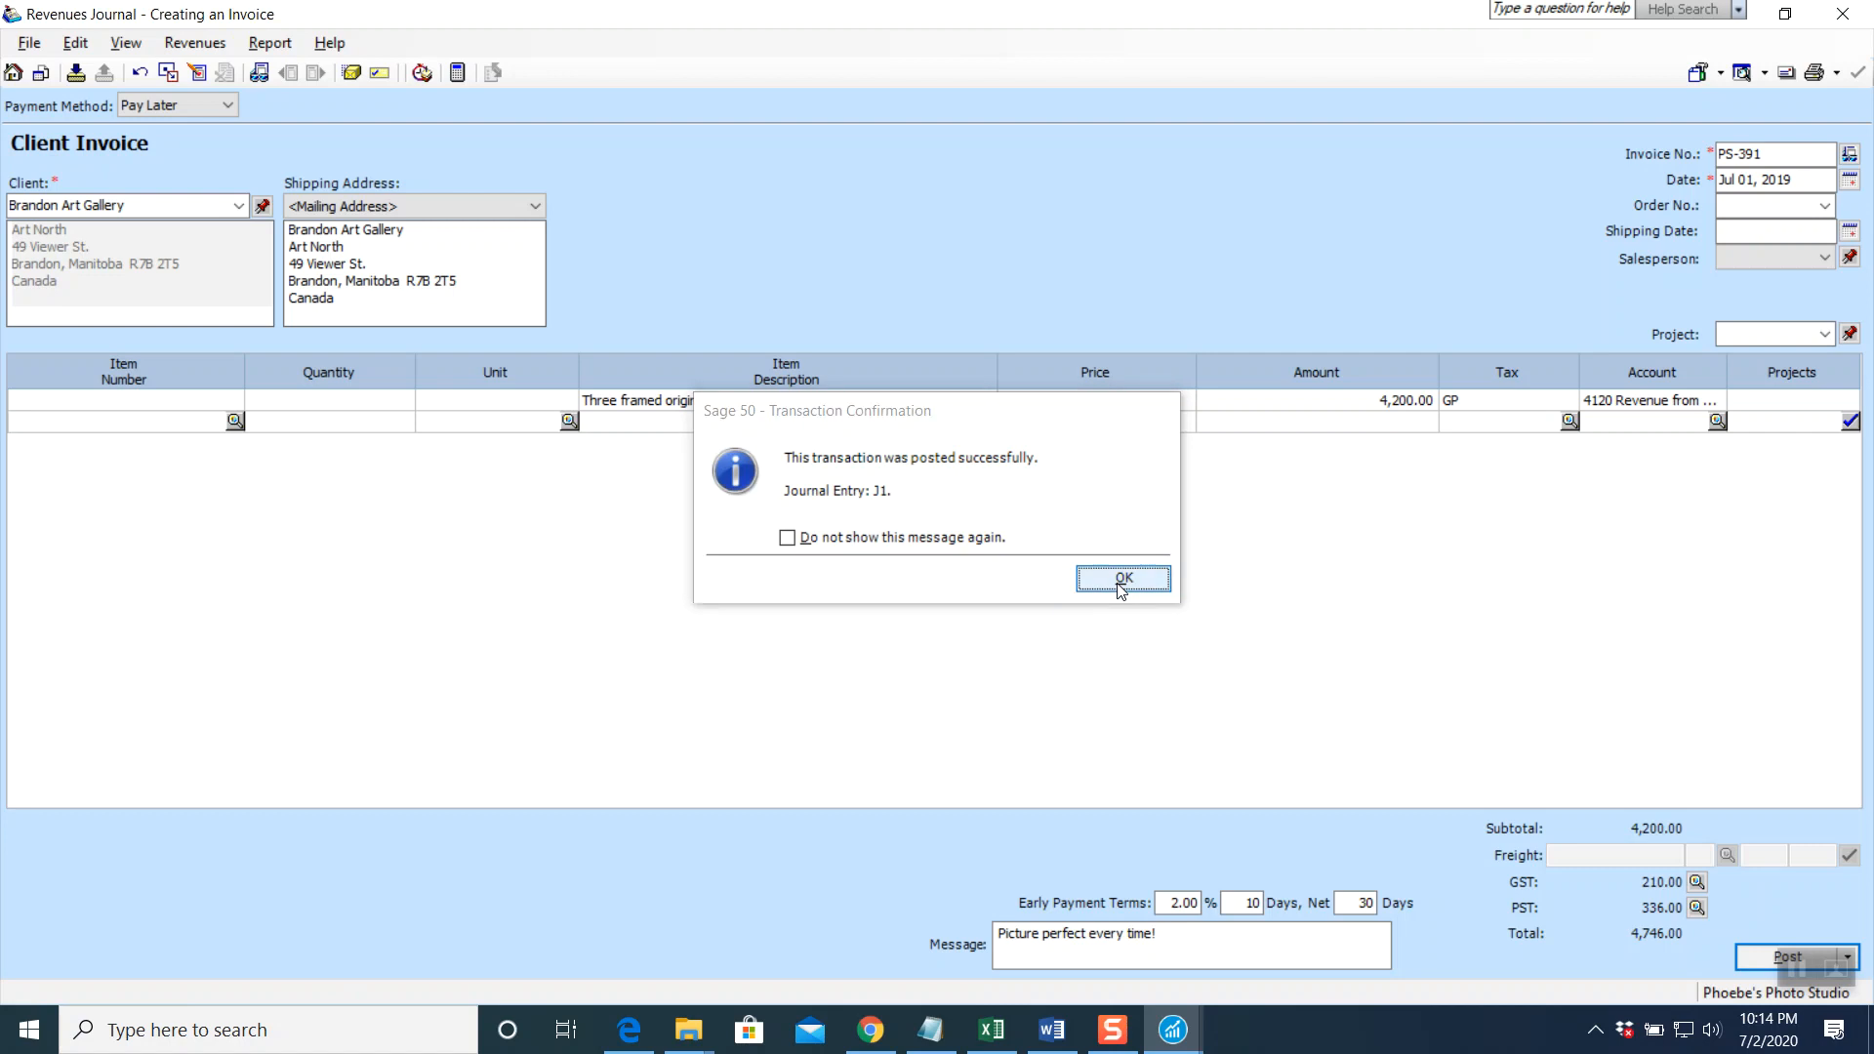
pyautogui.click(1845, 16)
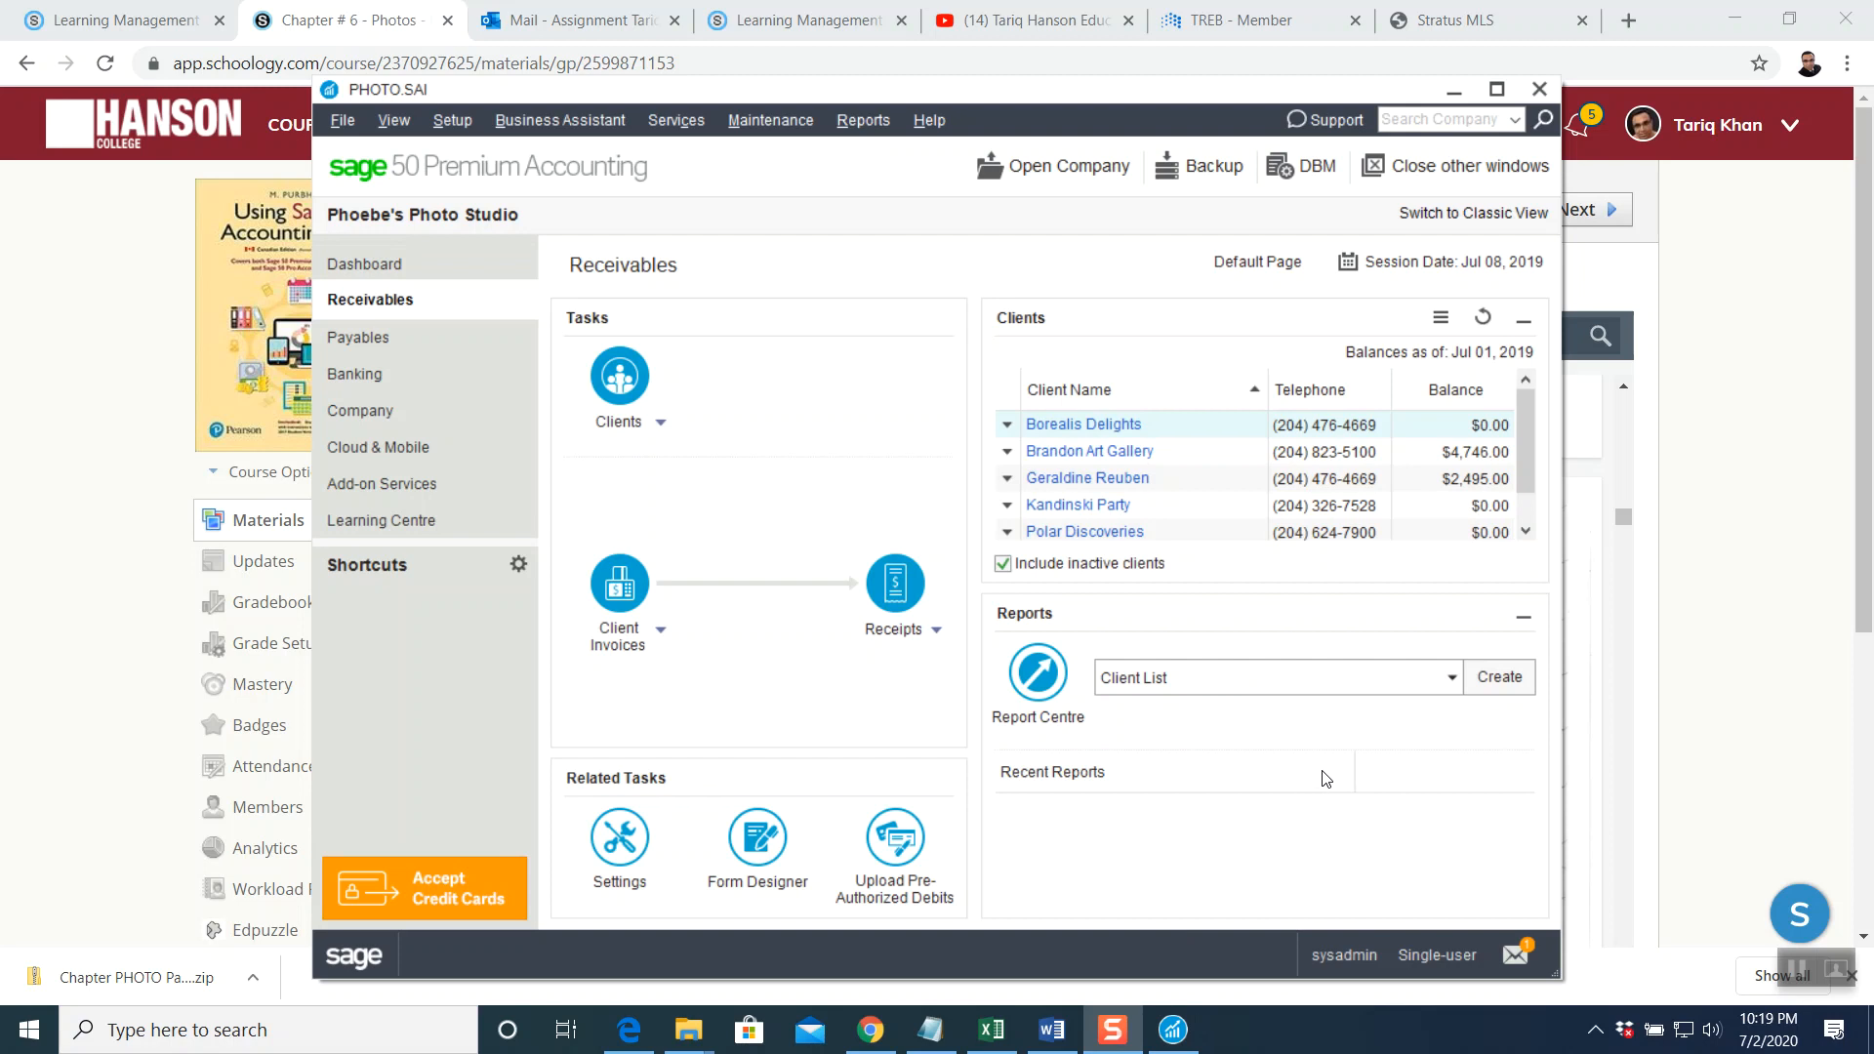
# Scroll the textbook PDF to page 13, Receipt #41 for the $1 754.80 cheque #302
pyautogui.click(871, 1030)
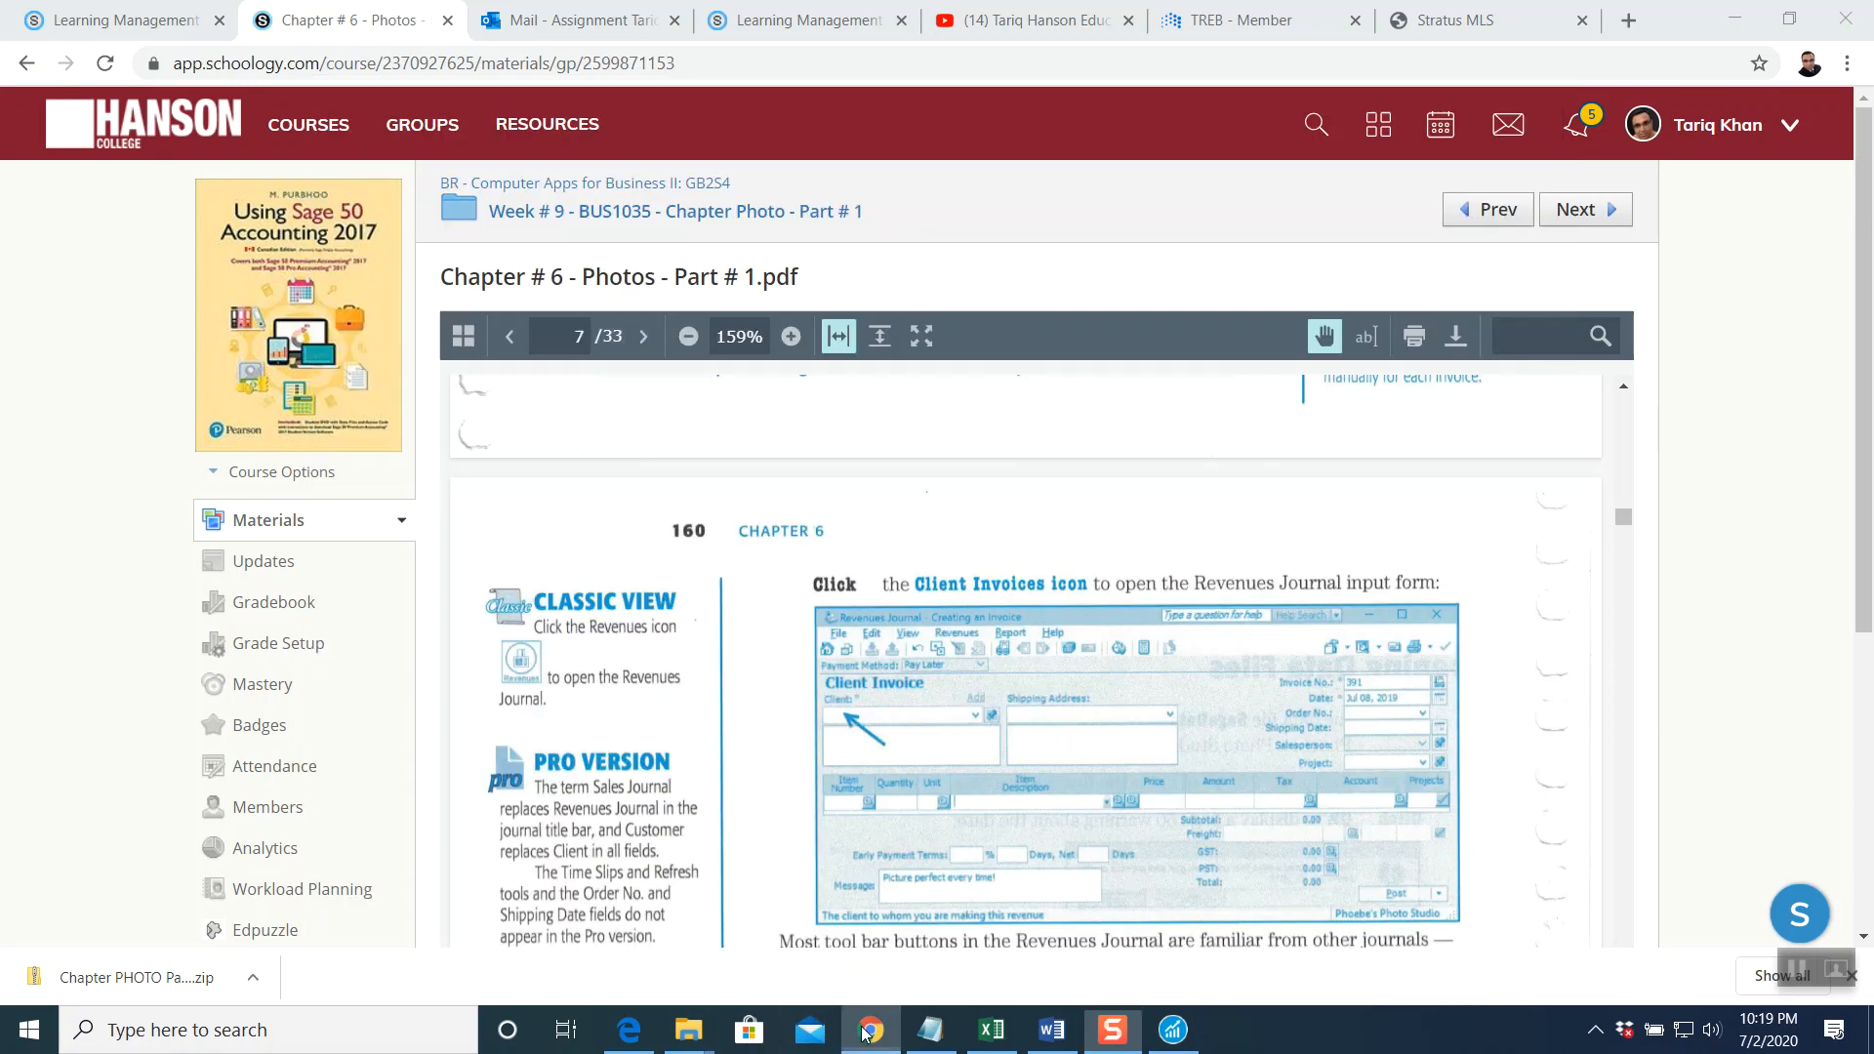
pyautogui.scroll(-10, 1009, 654)
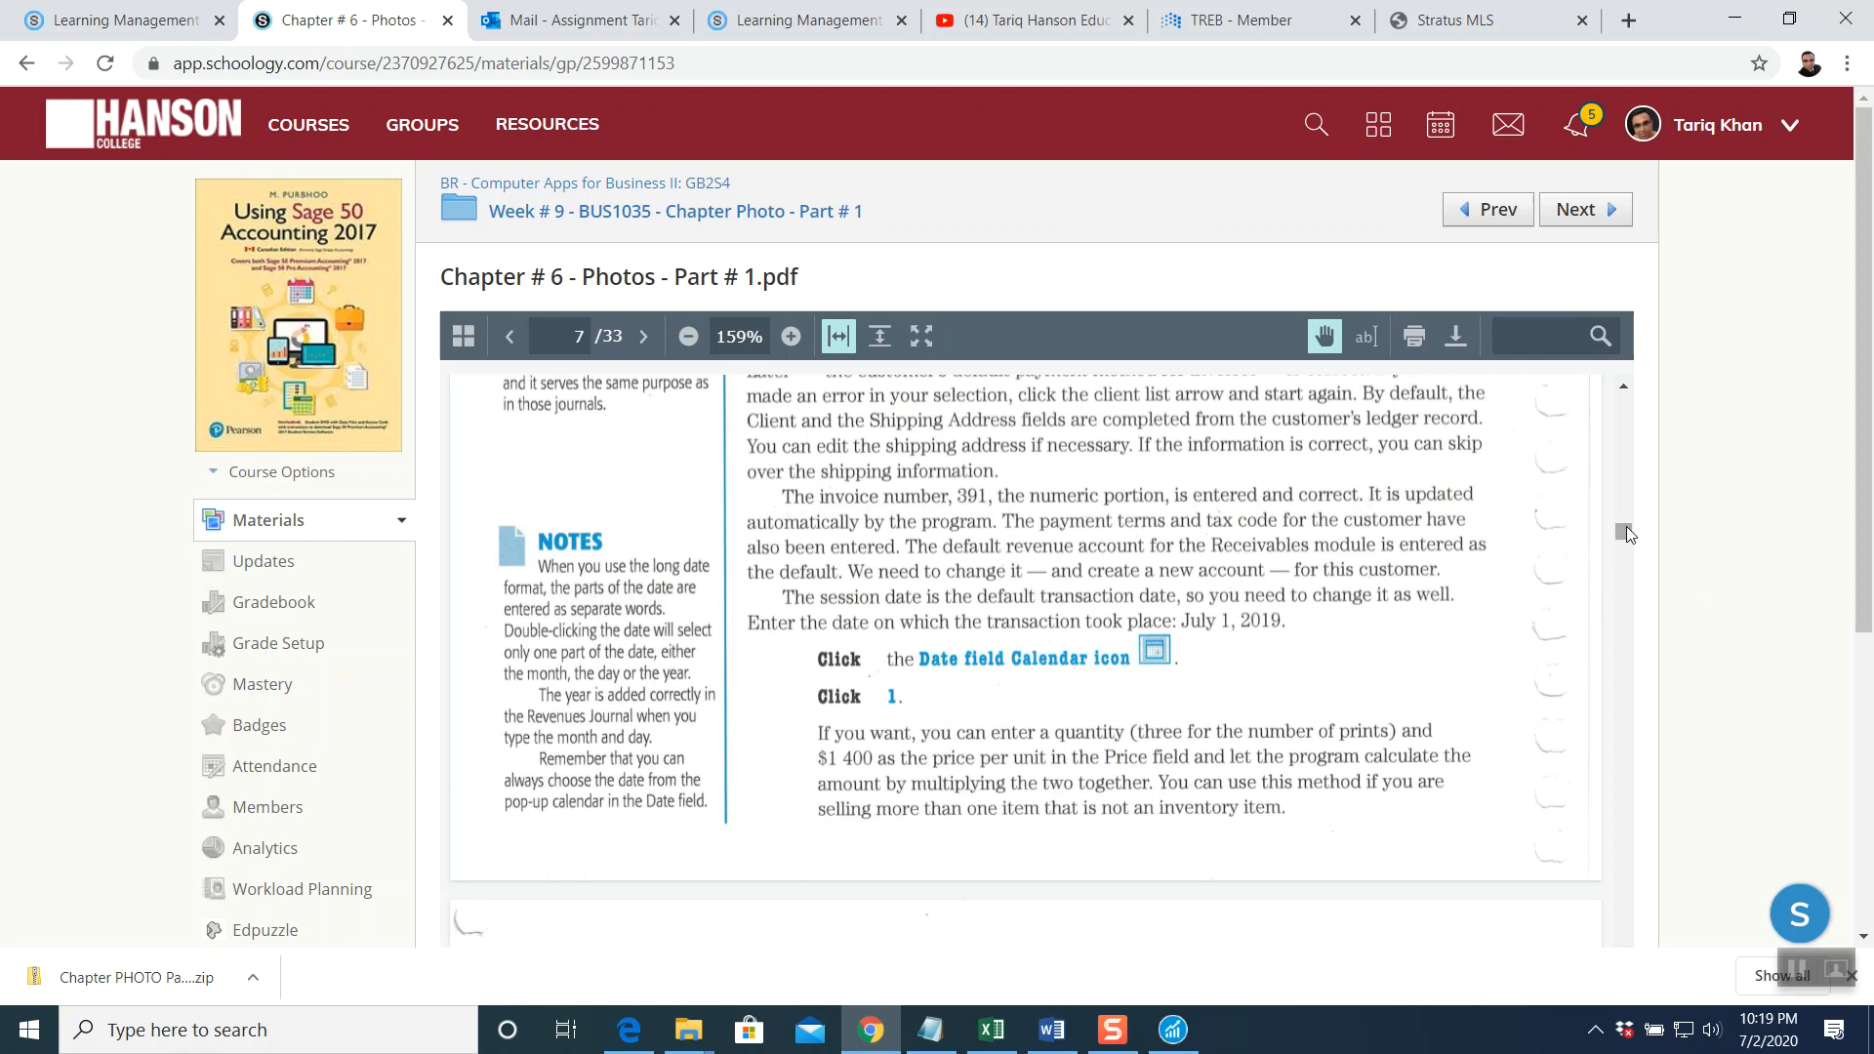
pyautogui.moveTo(1626, 528); pyautogui.dragTo(1630, 584)
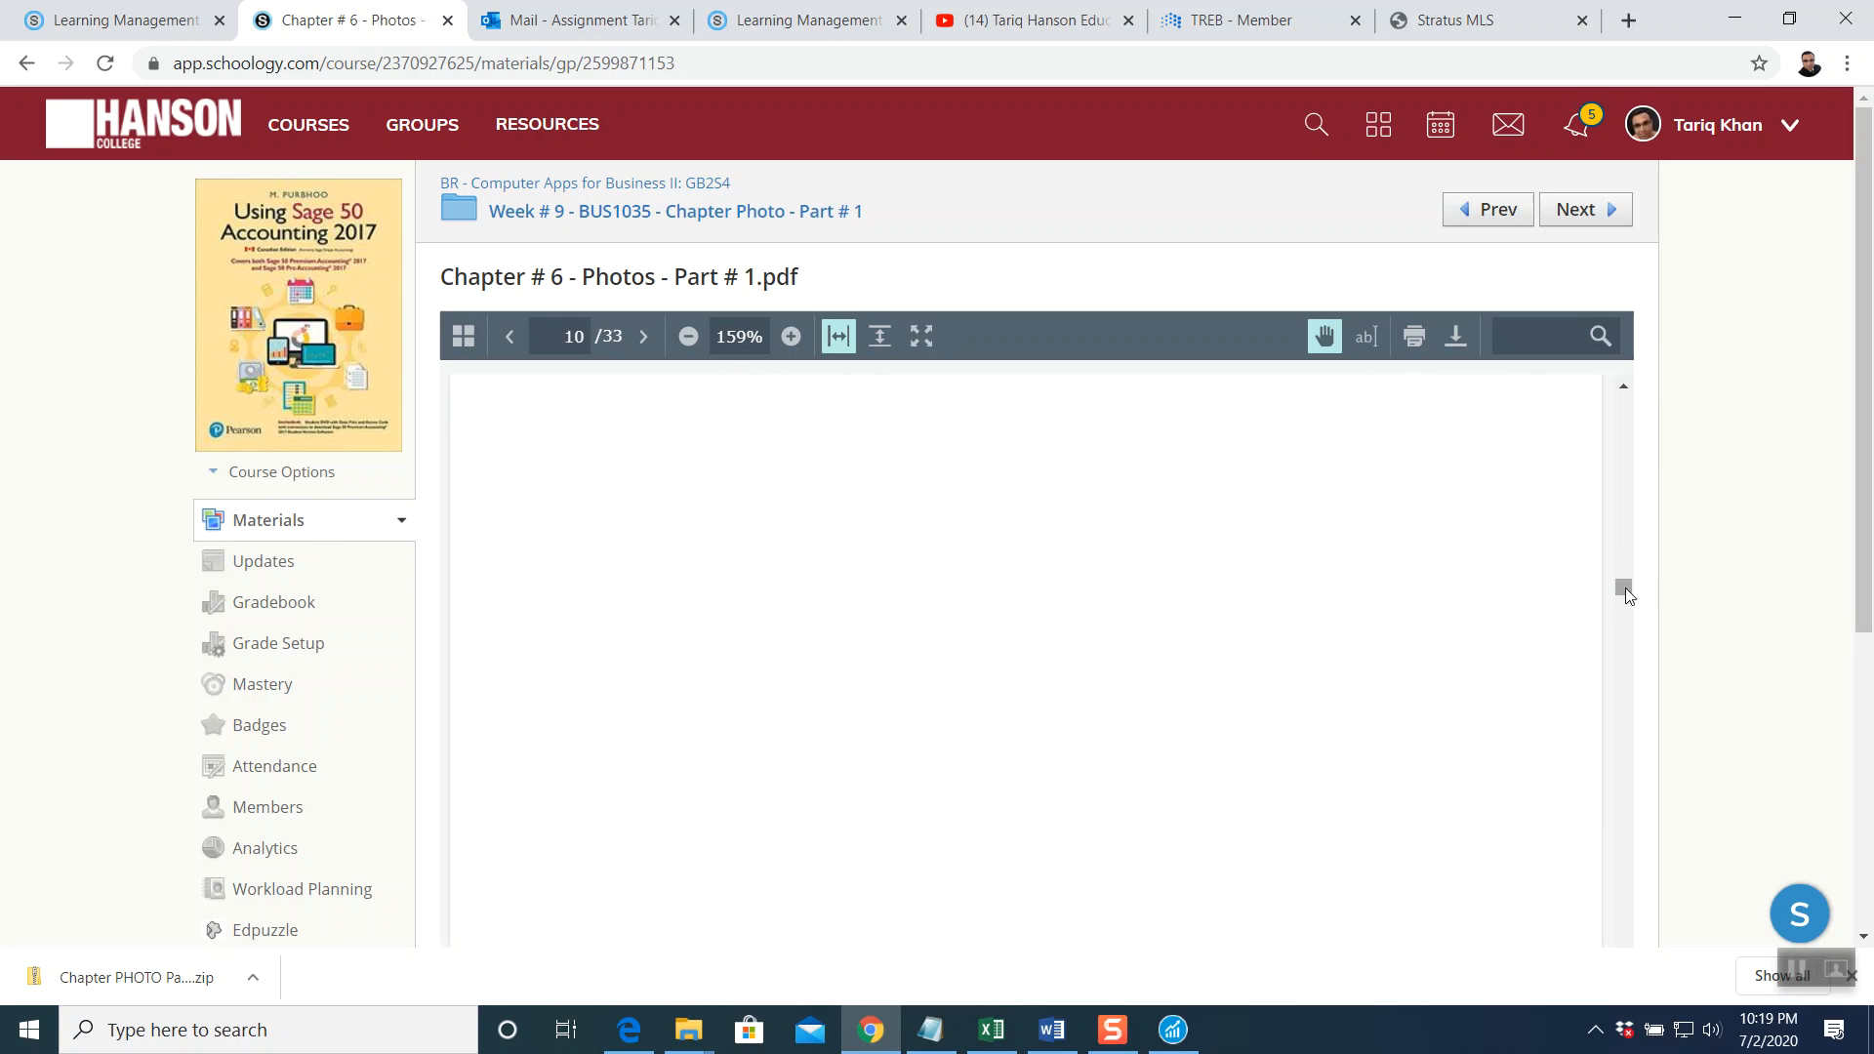
pyautogui.scroll(-1, 1093, 744)
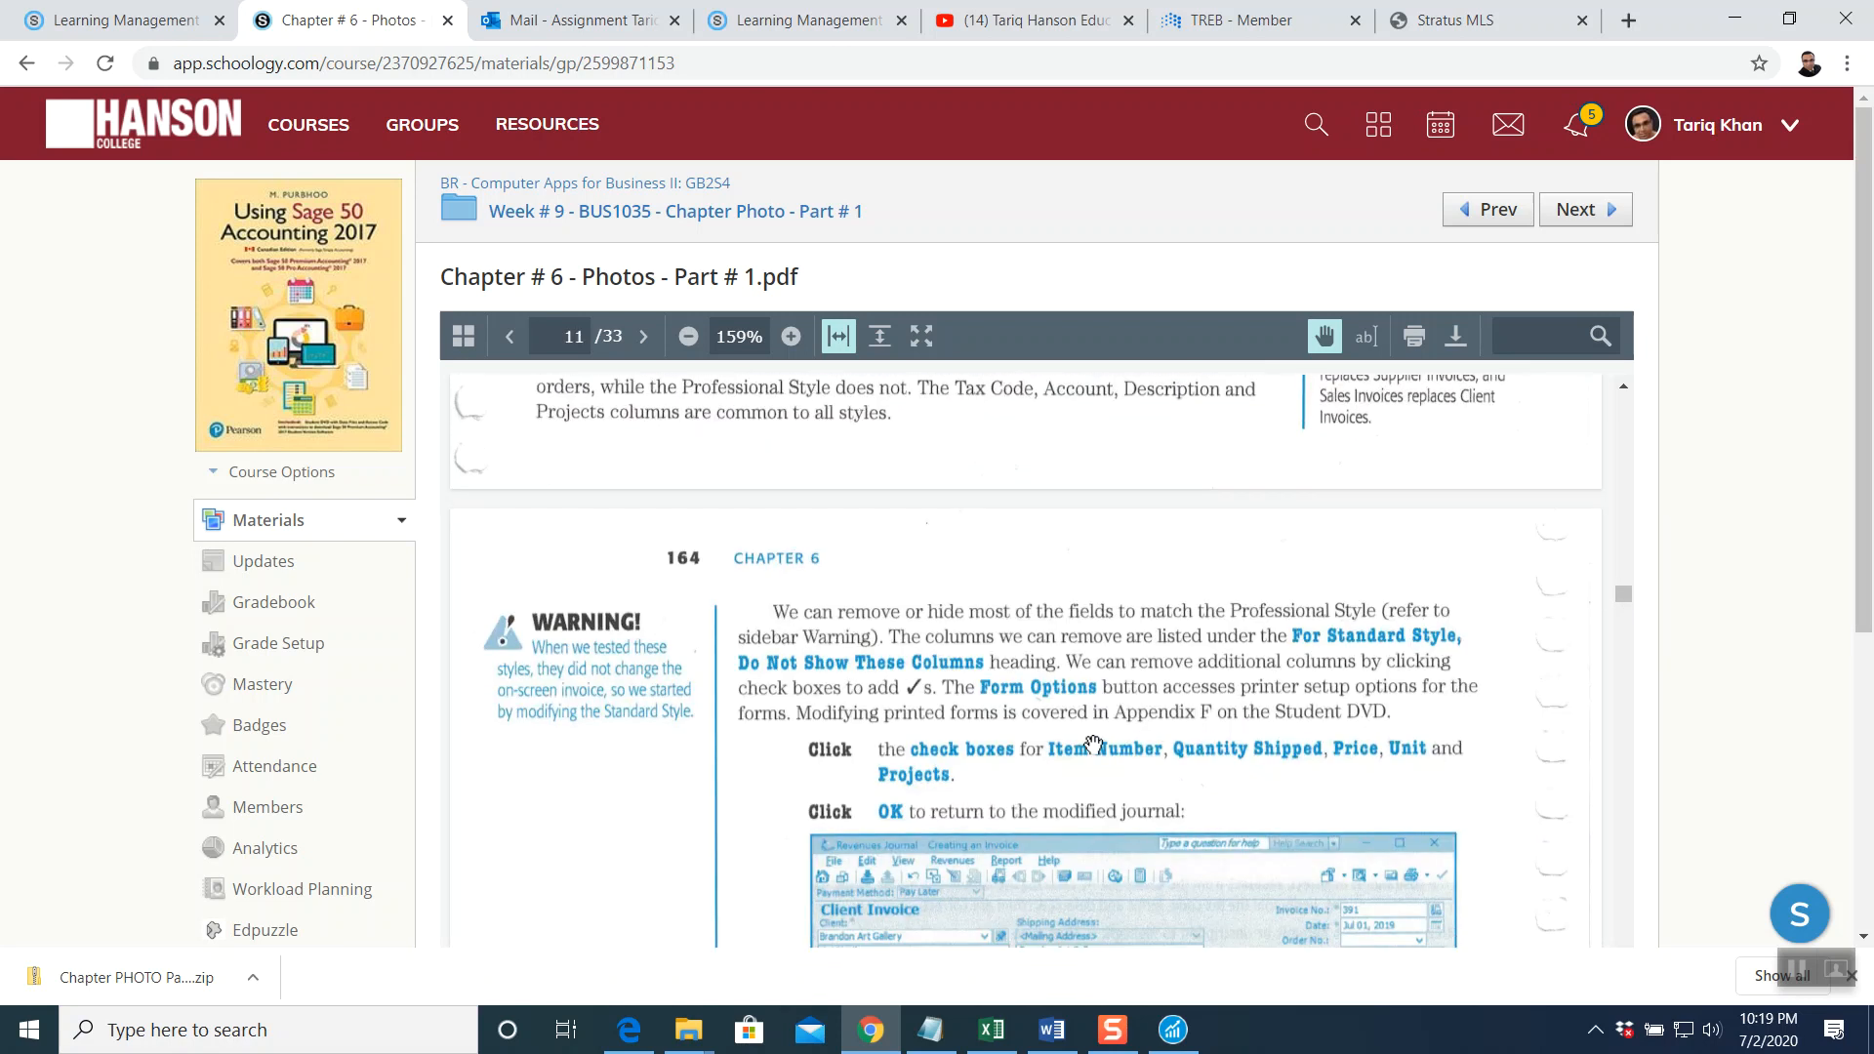
pyautogui.scroll(-20, 1093, 743)
pyautogui.scroll(-4, 1093, 744)
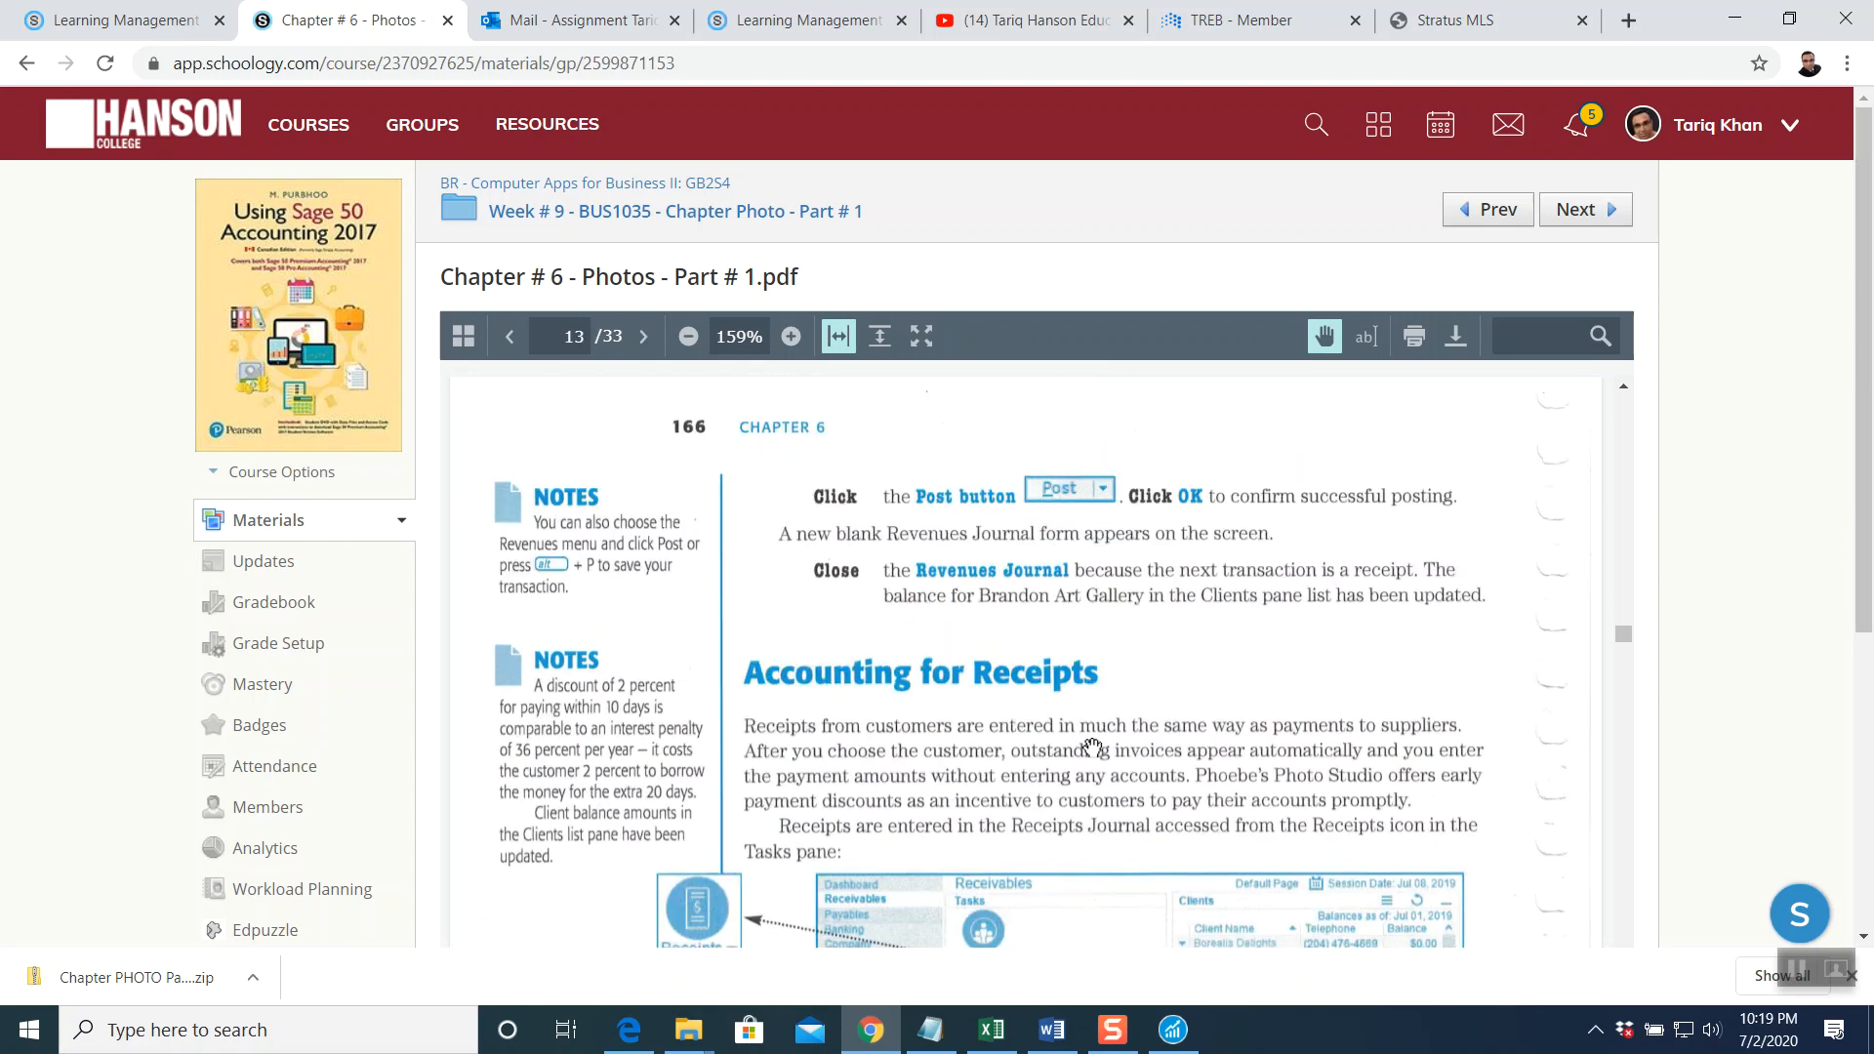
pyautogui.scroll(-1, 1094, 747)
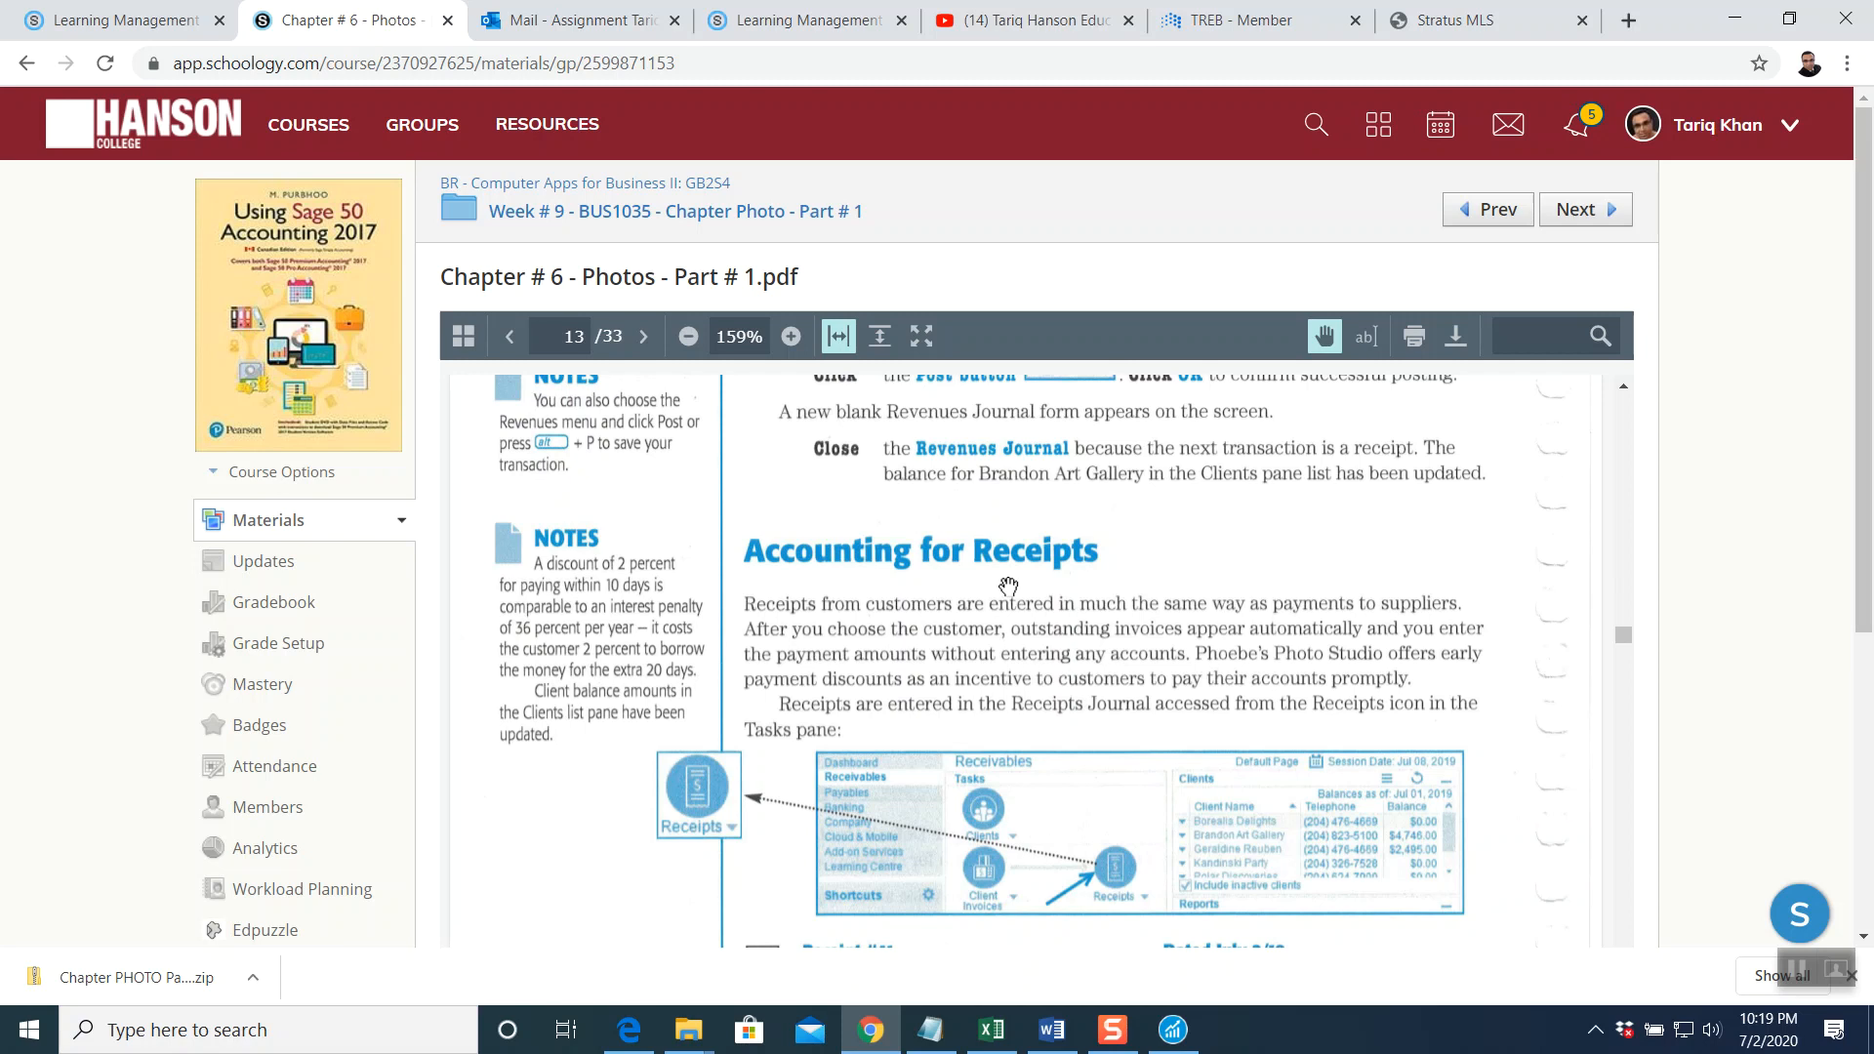
pyautogui.scroll(-3, 1008, 586)
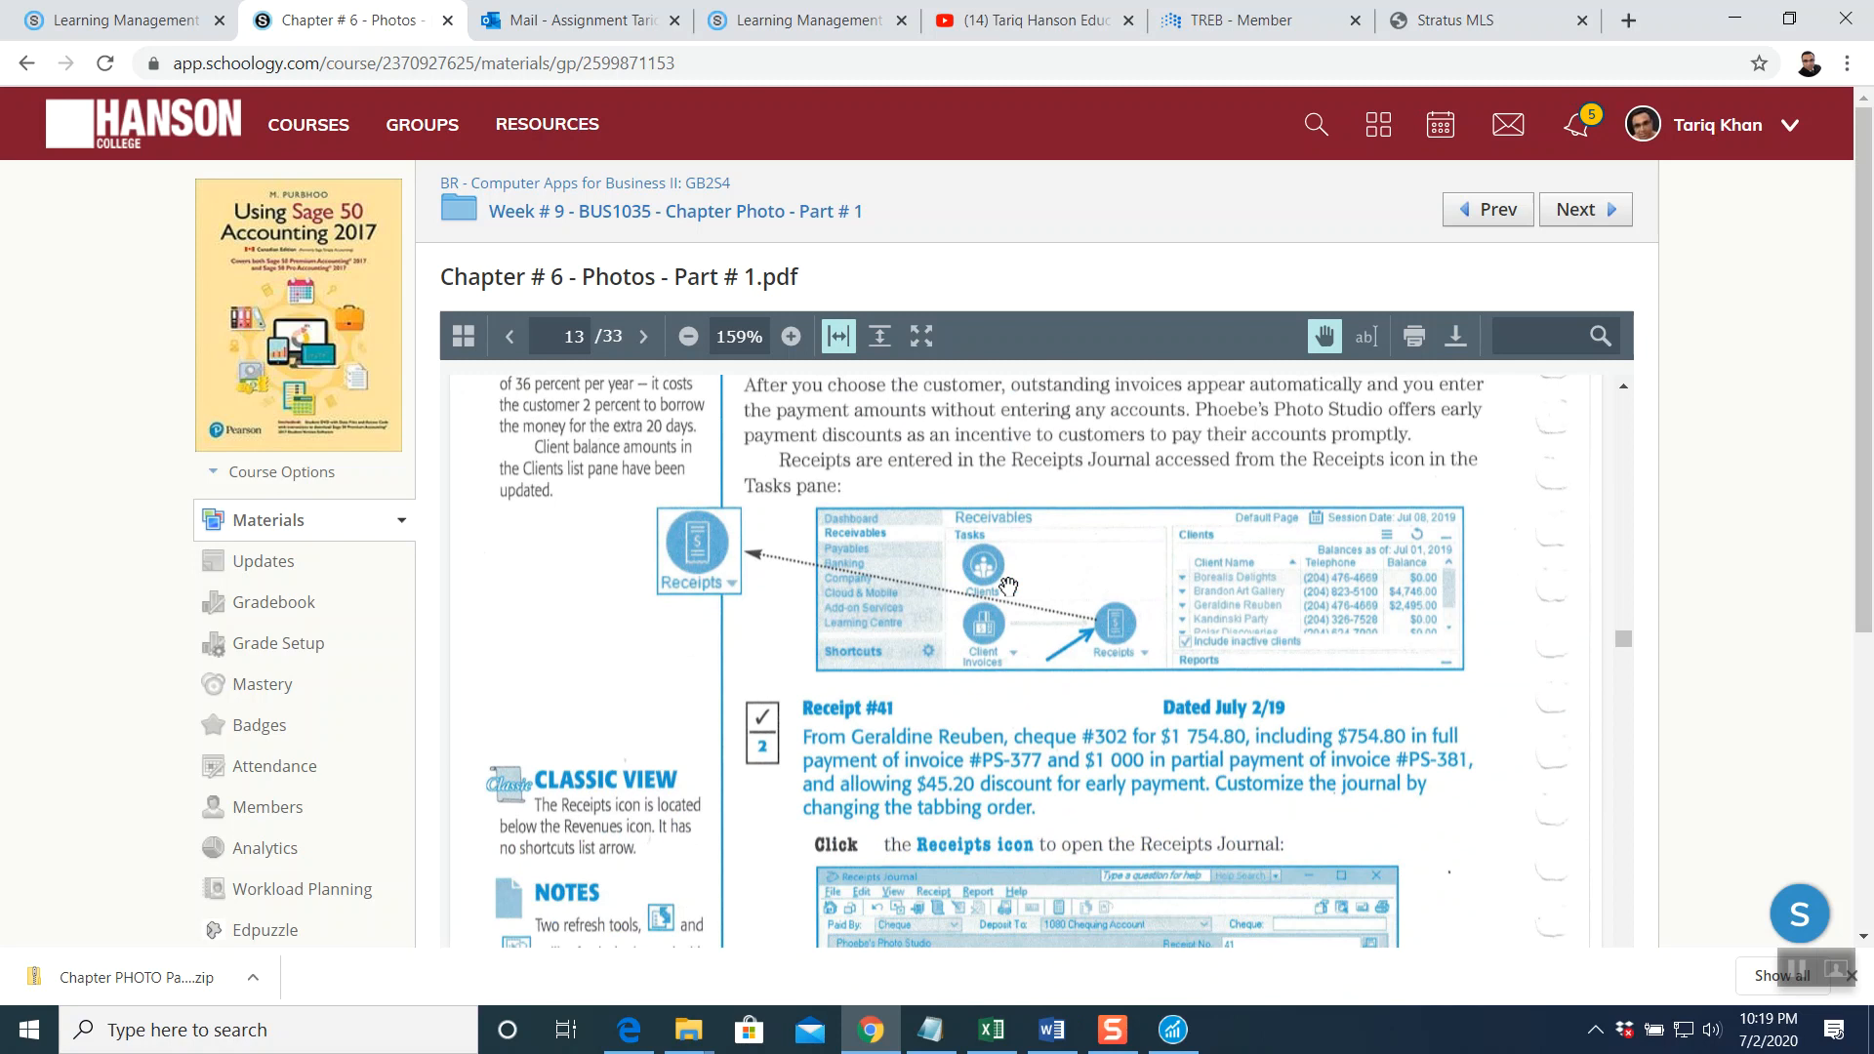
pyautogui.scroll(-2, 1008, 586)
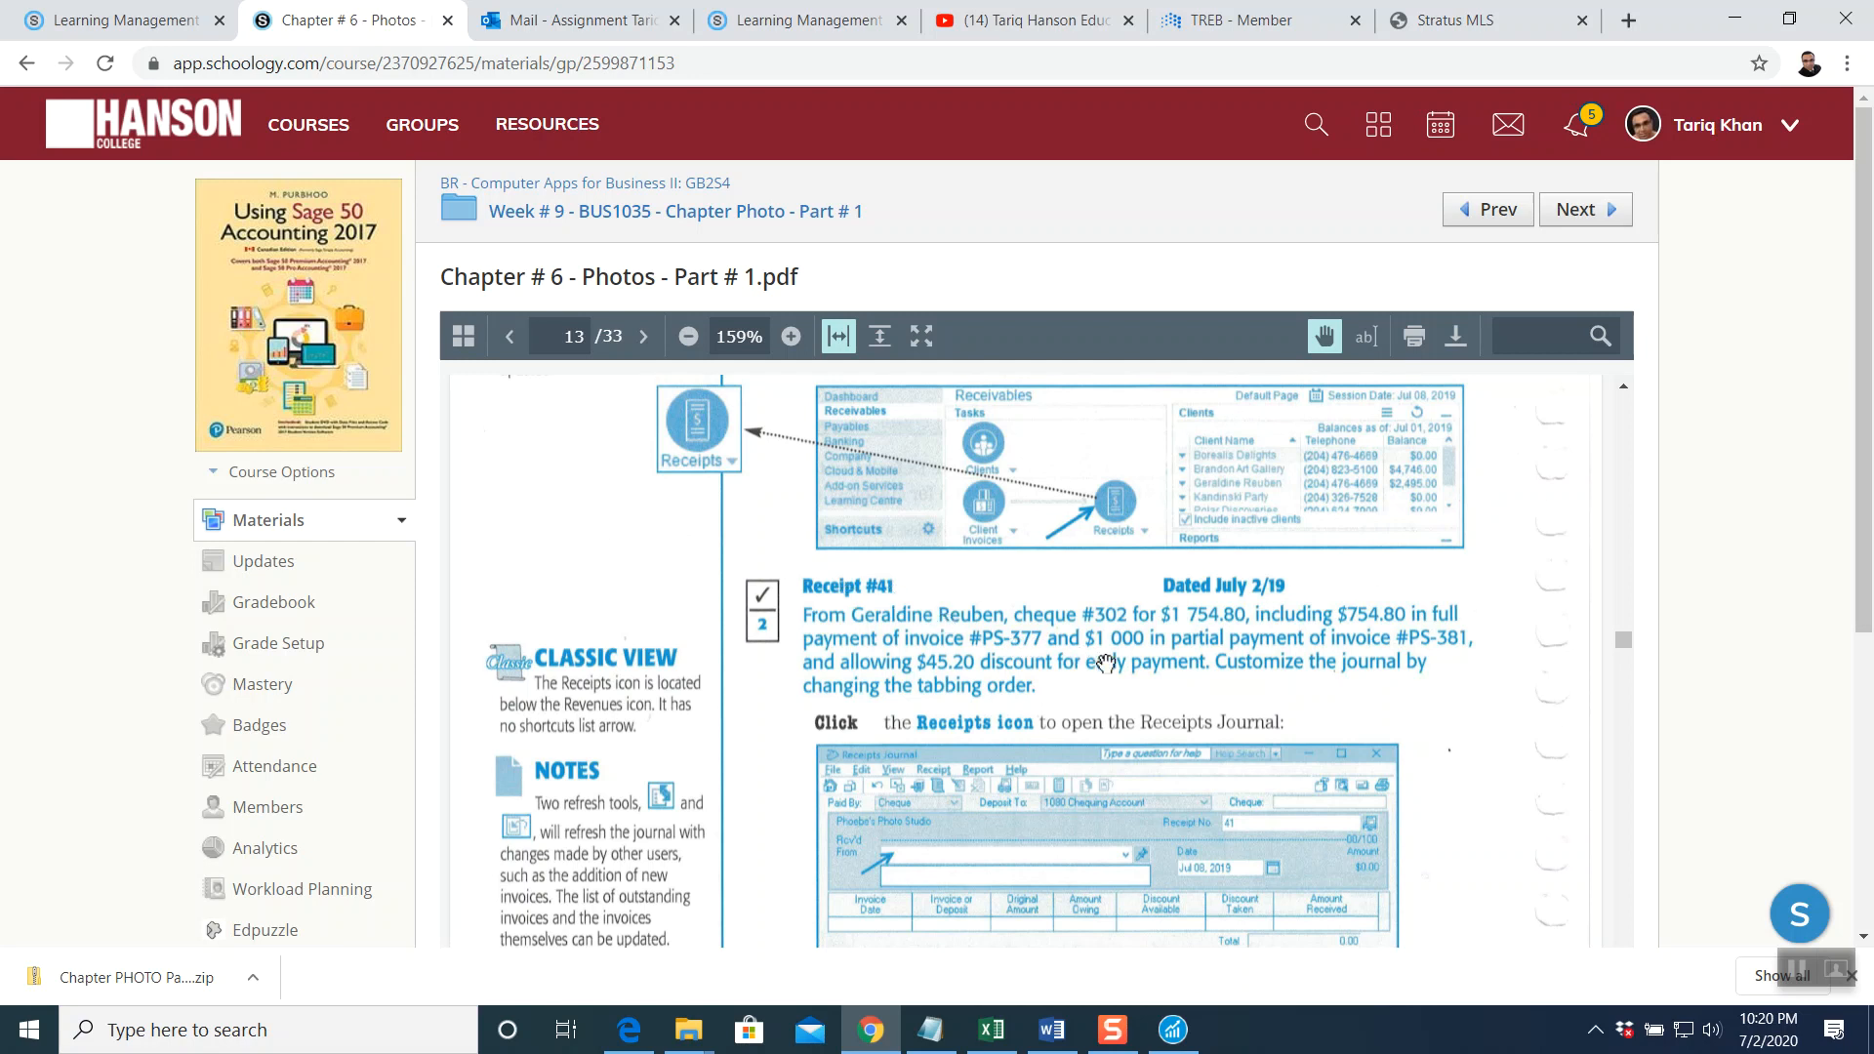
pyautogui.scroll(-2, 1105, 663)
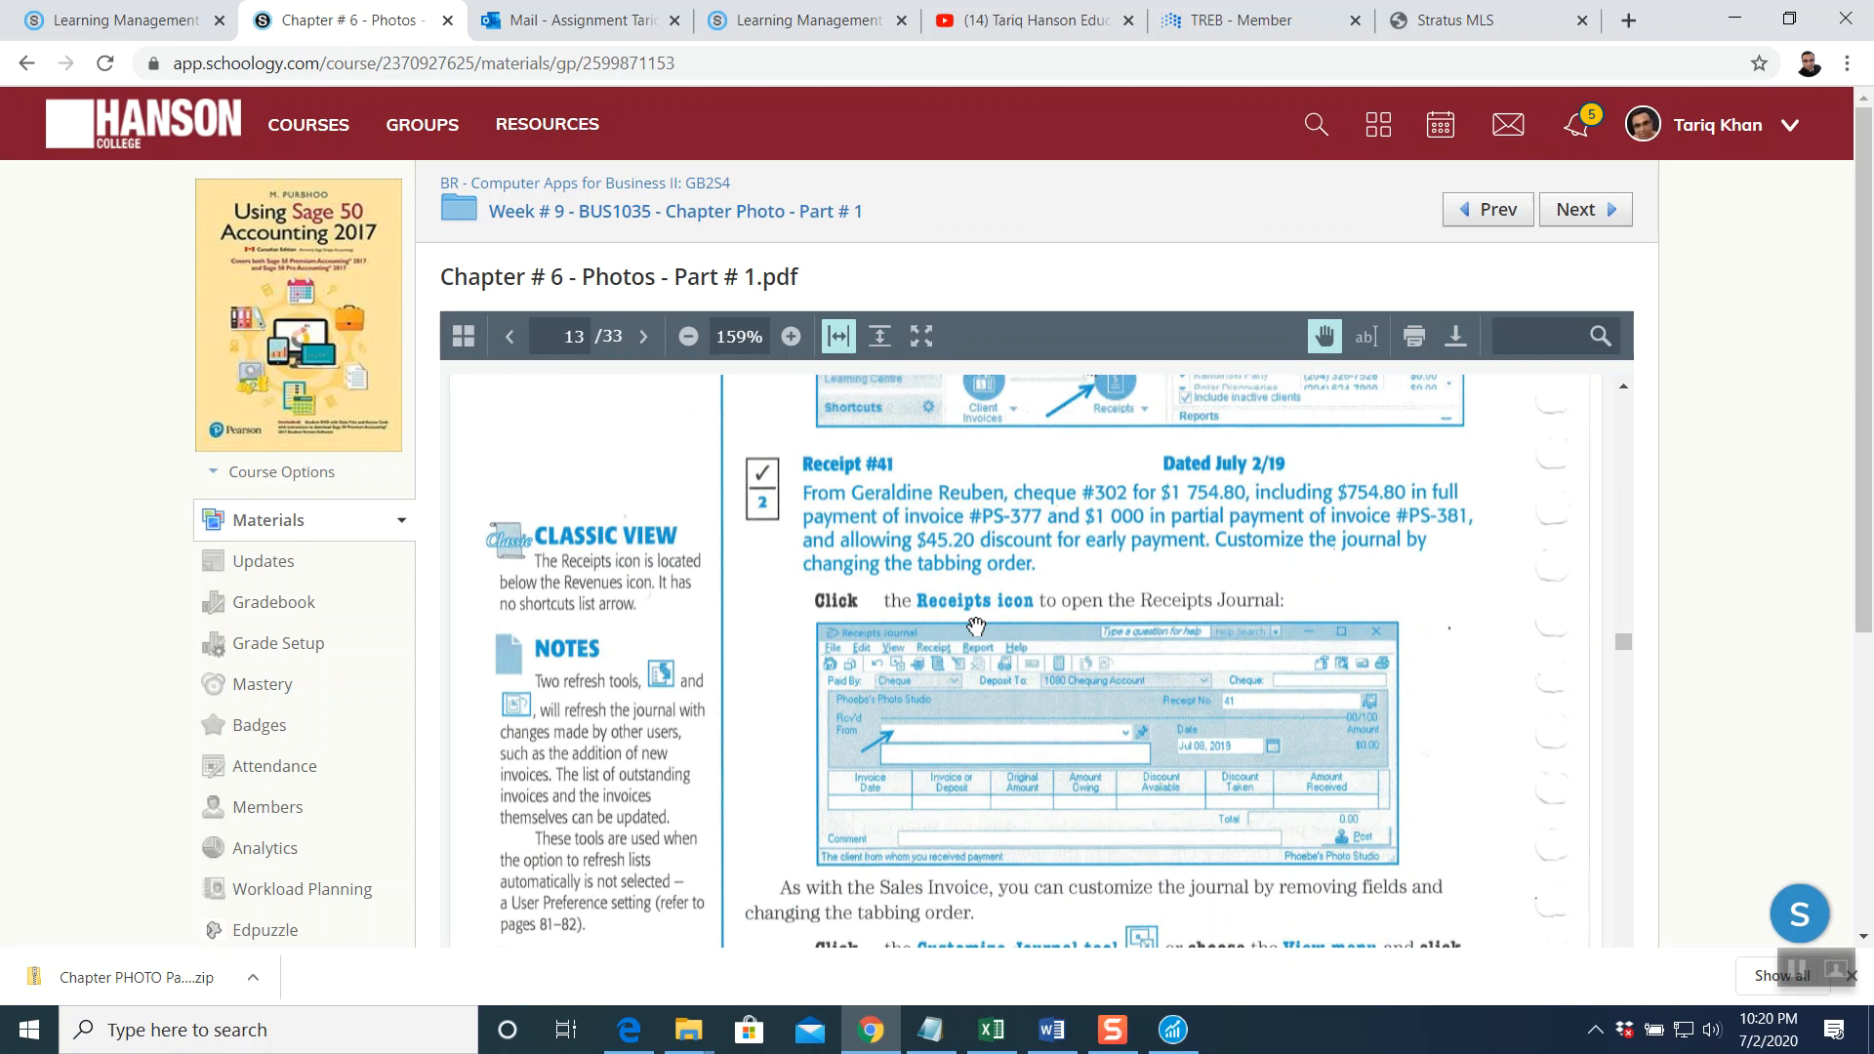
# Return to Sage 50 and open a blank Receipts Journal at receipt 41
pyautogui.click(1173, 1030)
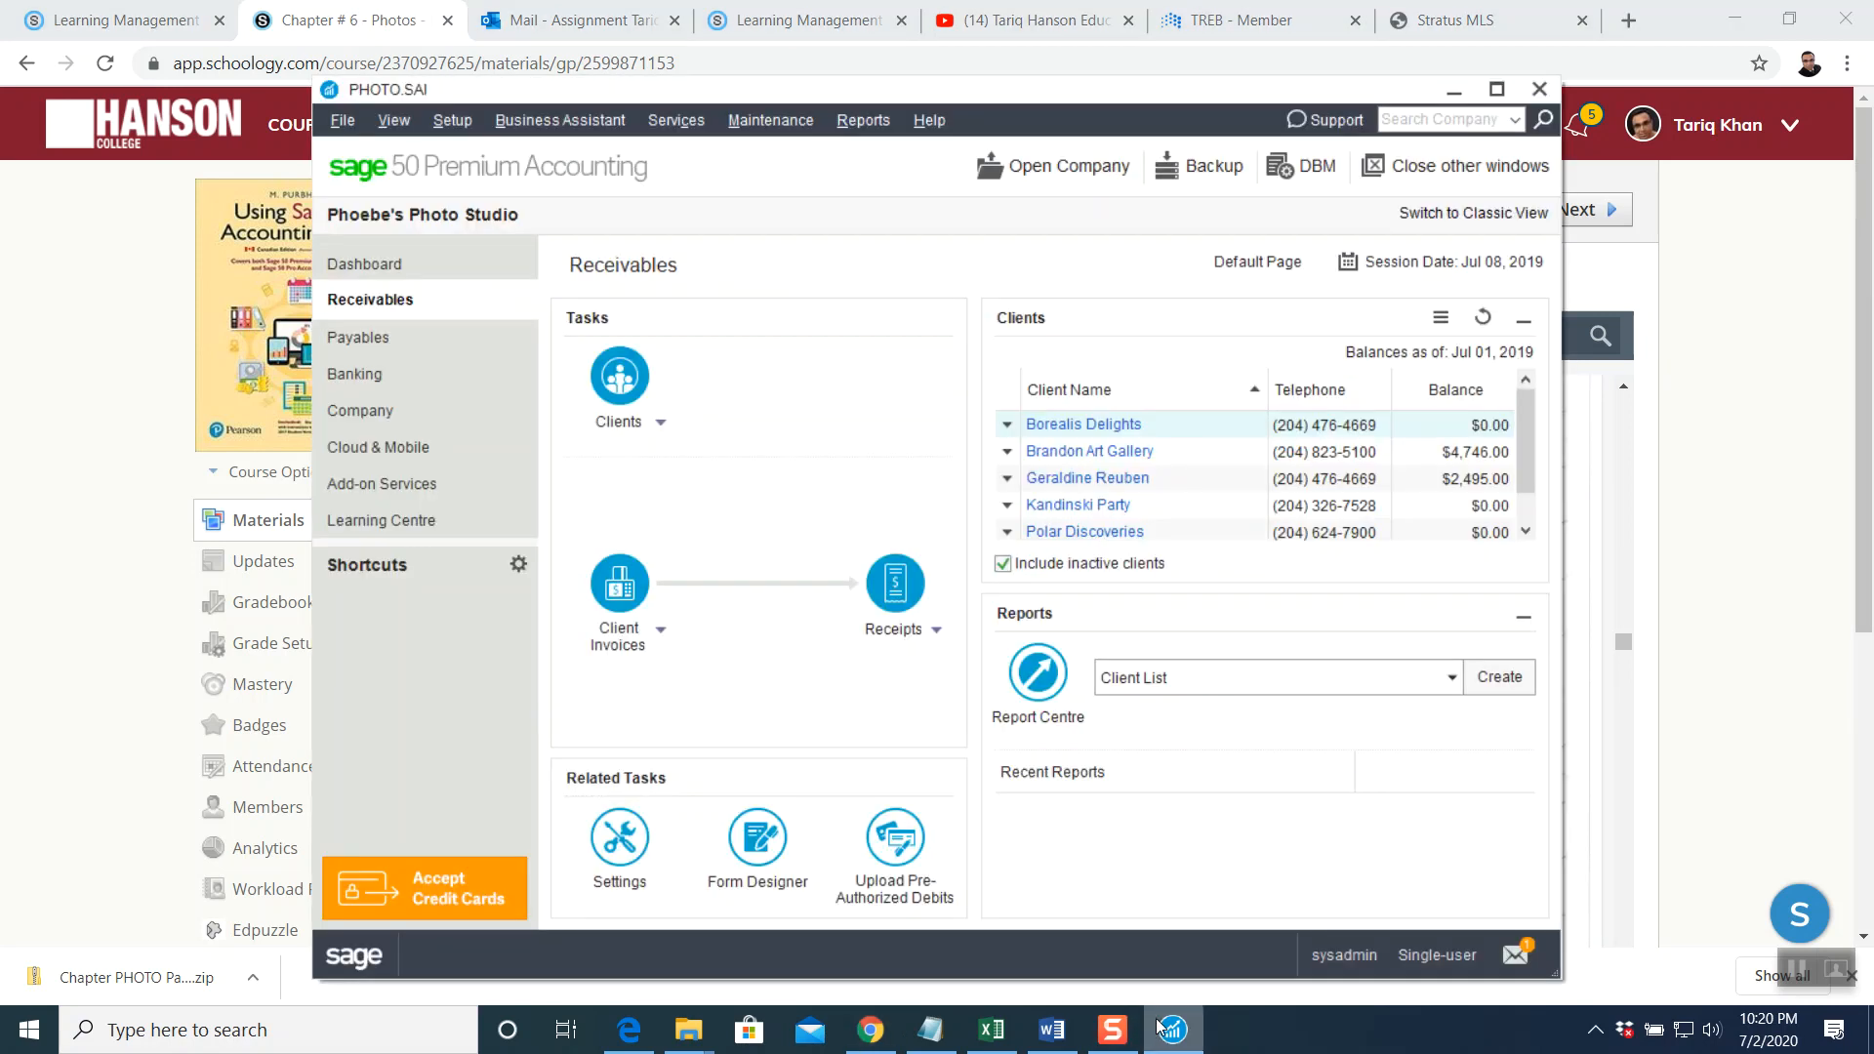
pyautogui.click(896, 582)
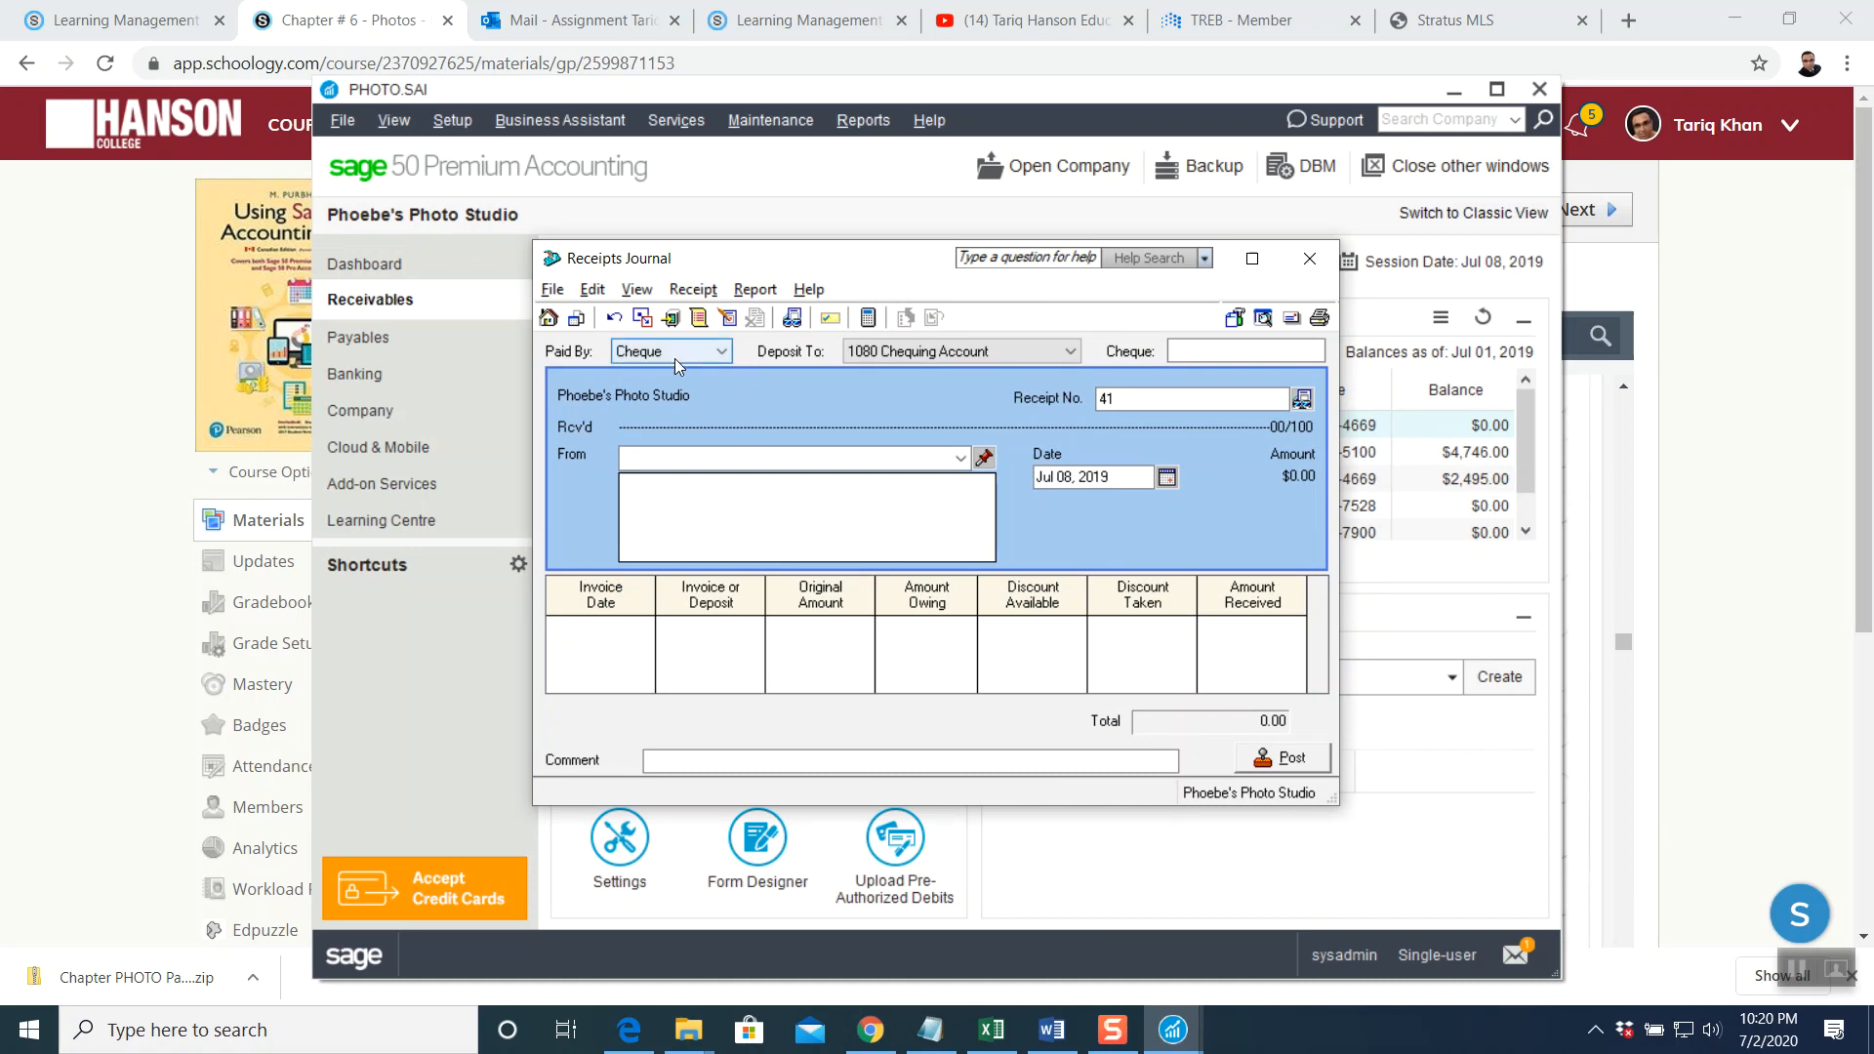
# Record cheque 302 dated Jul 02, 2019 from the client owing PS-377 and PS-381
pyautogui.click(1211, 352)
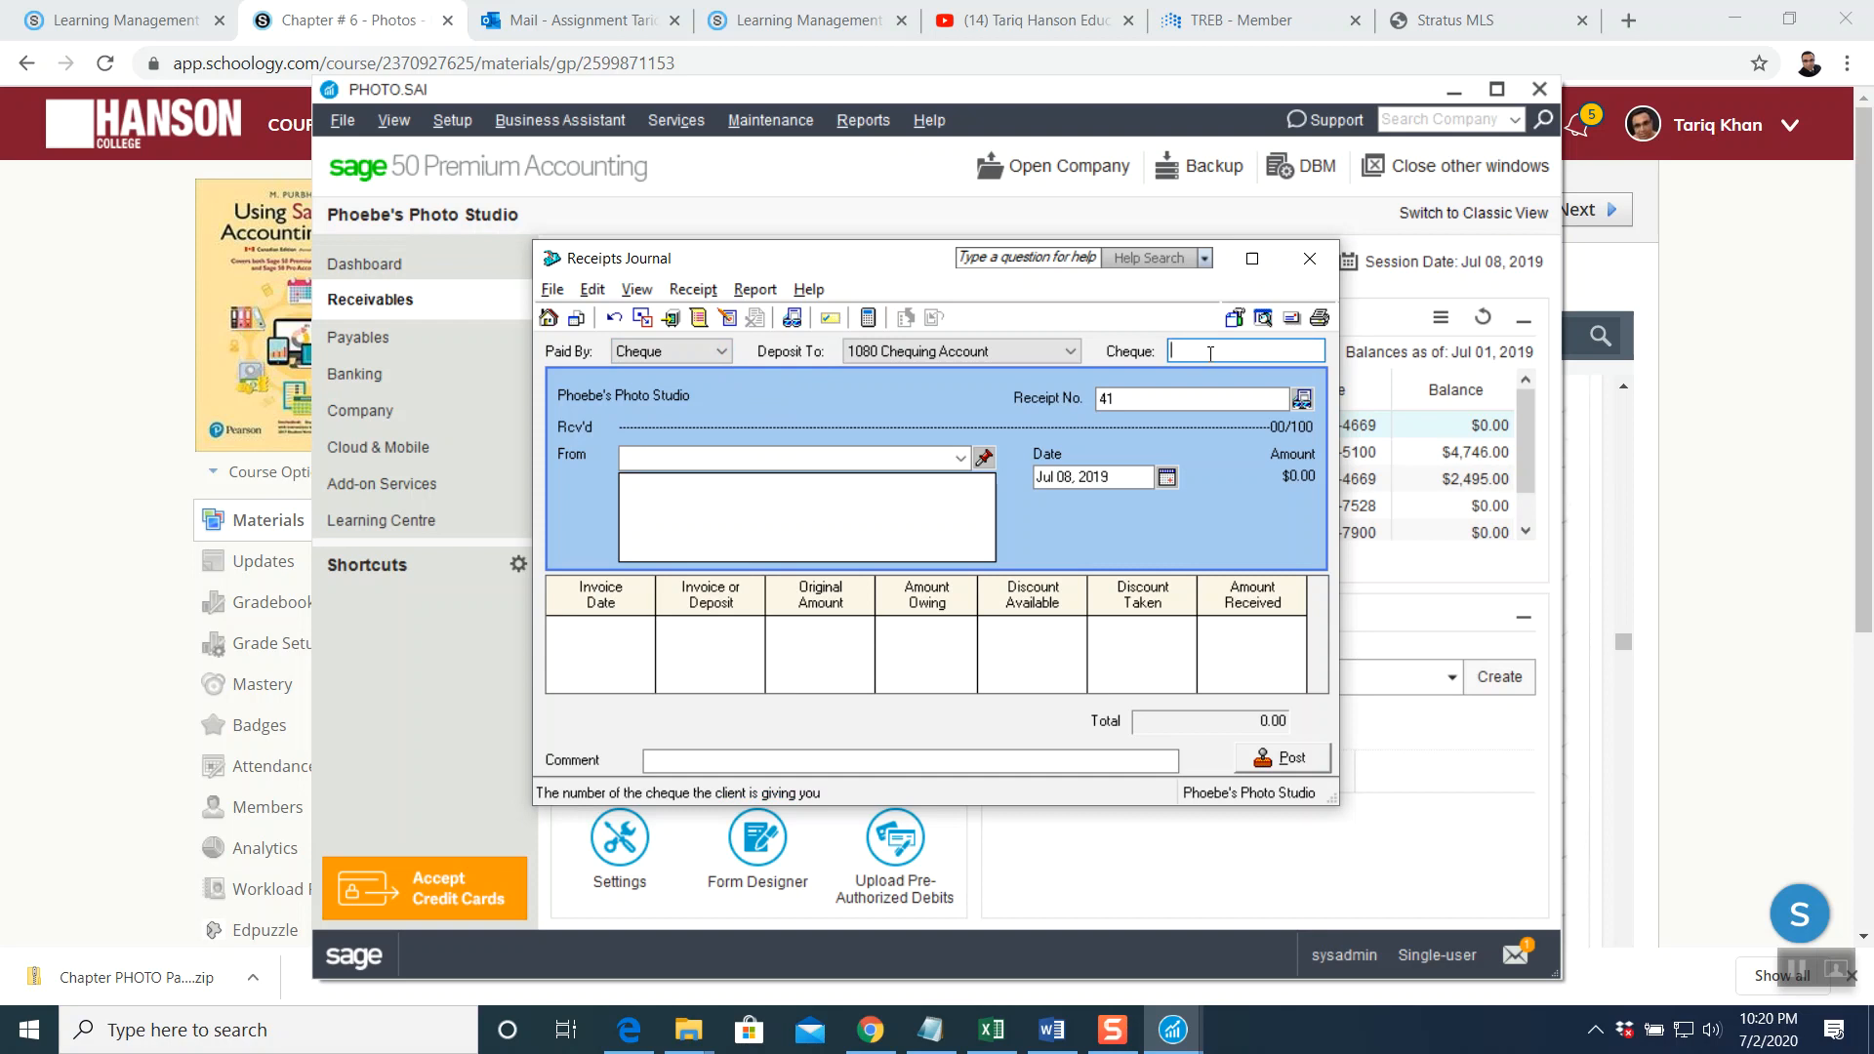
pyautogui.write('302')
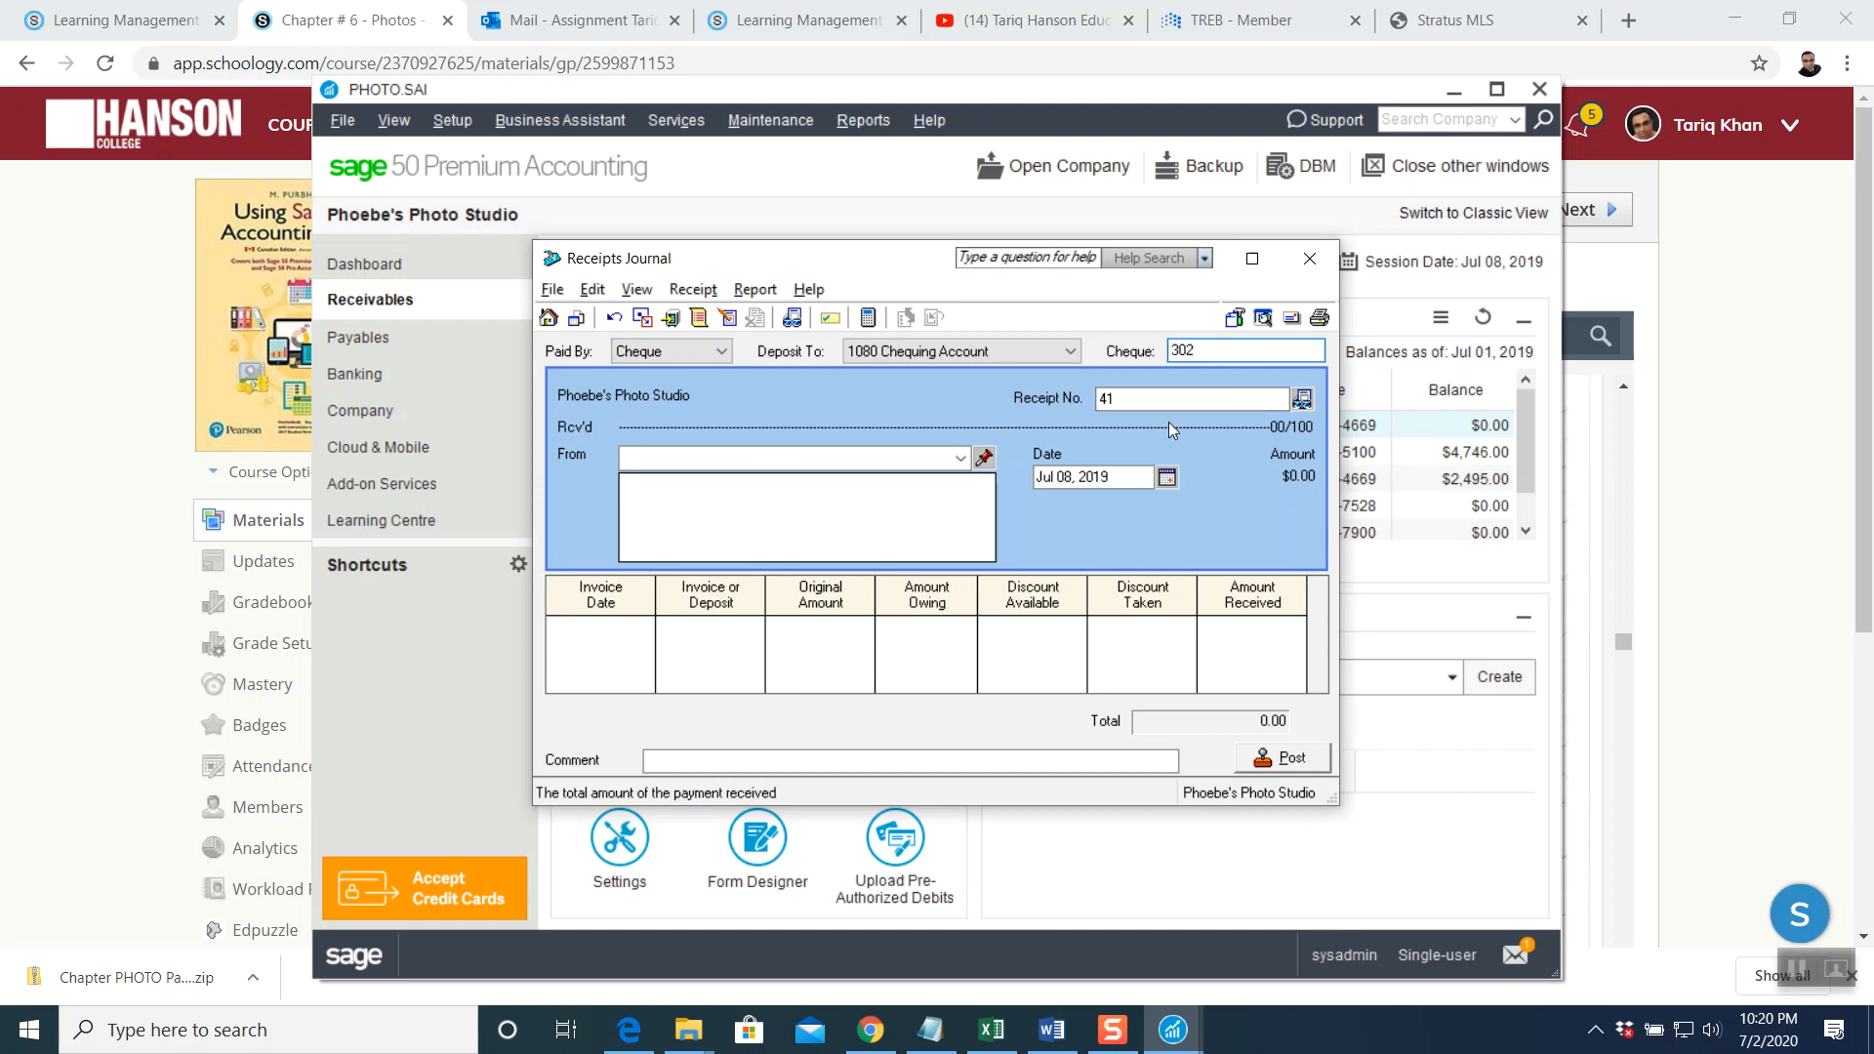
pyautogui.click(1167, 479)
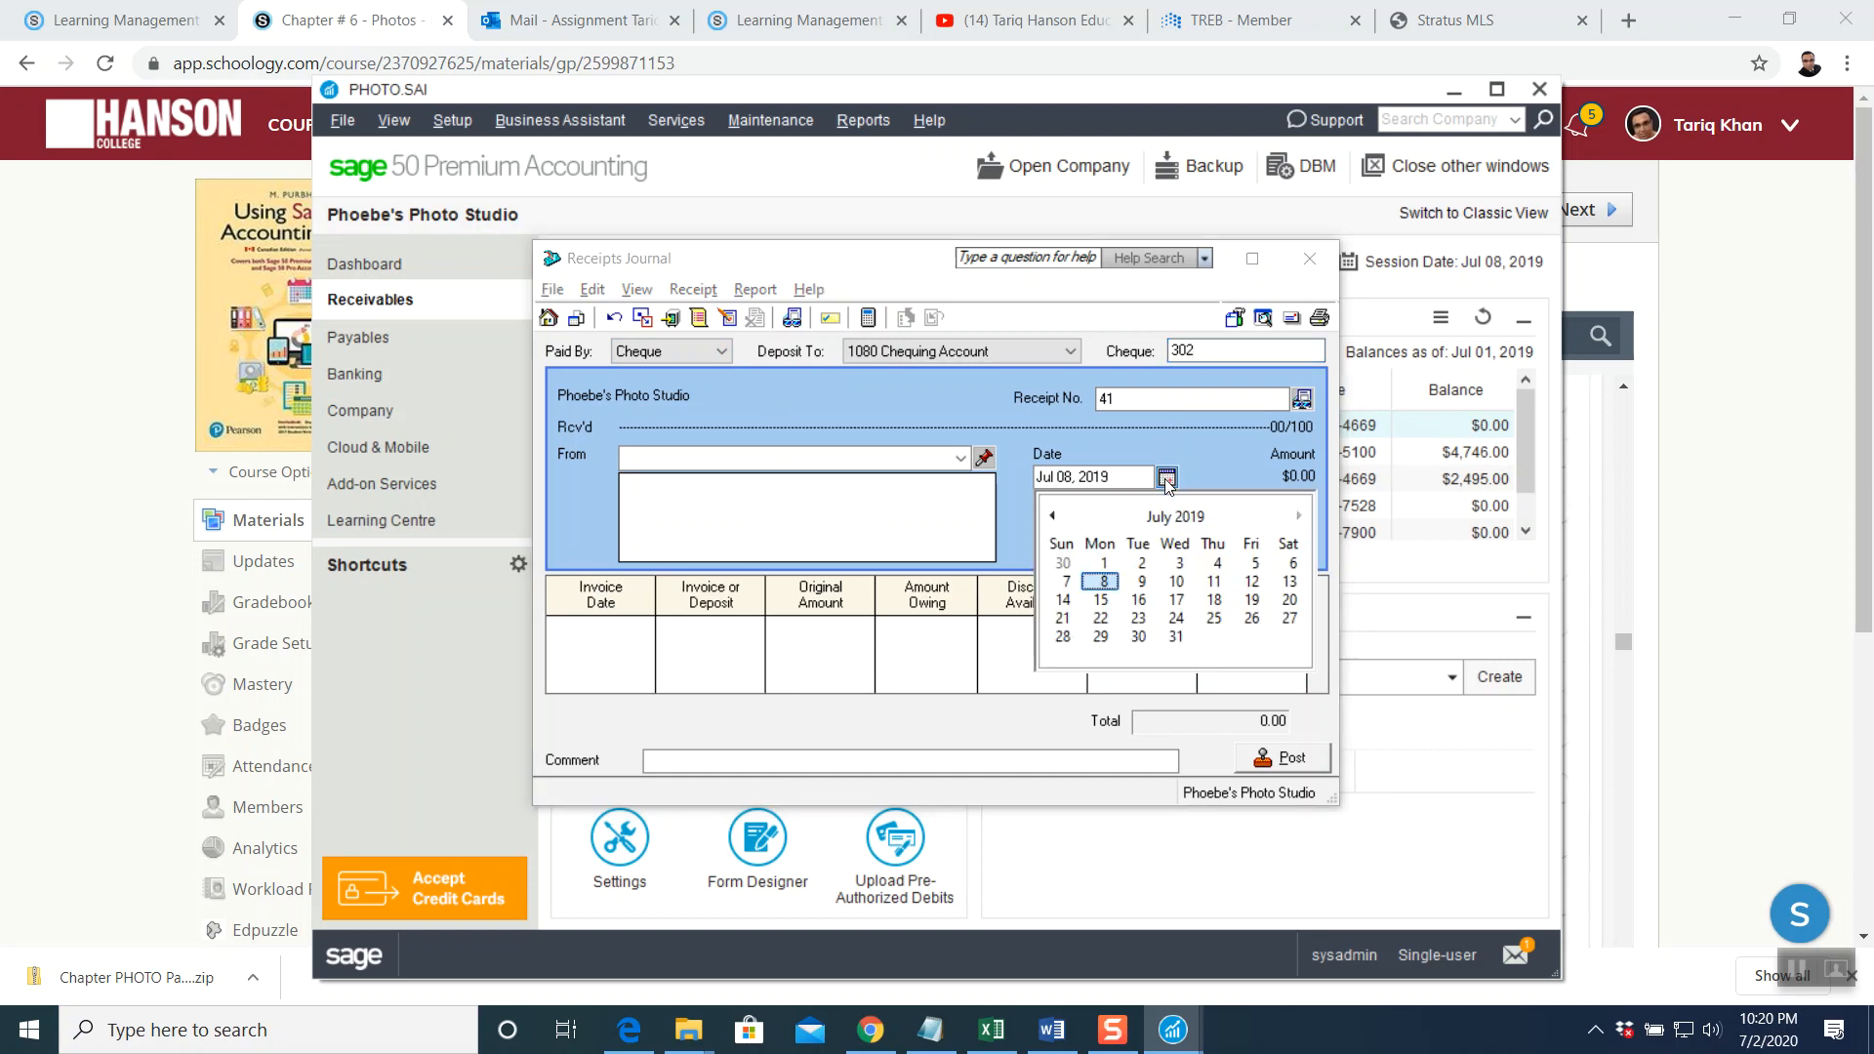
pyautogui.click(1142, 569)
pyautogui.click(960, 460)
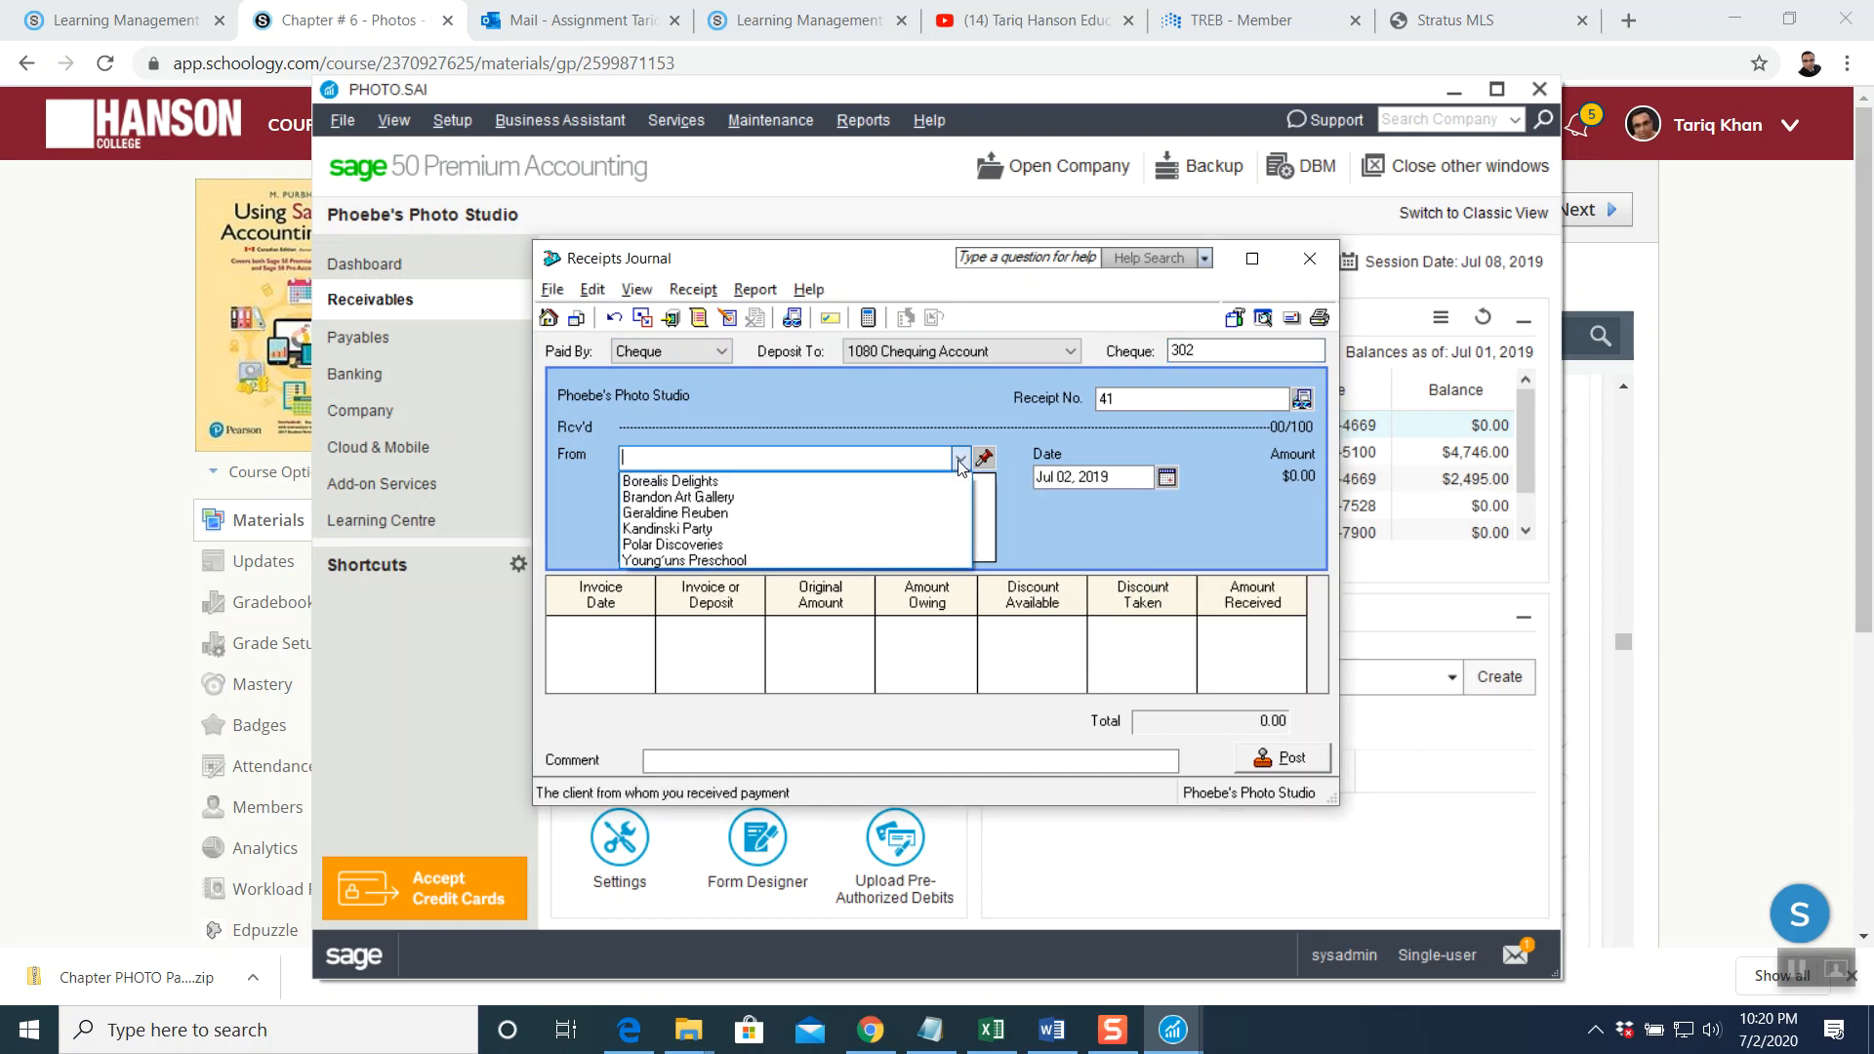
pyautogui.click(837, 513)
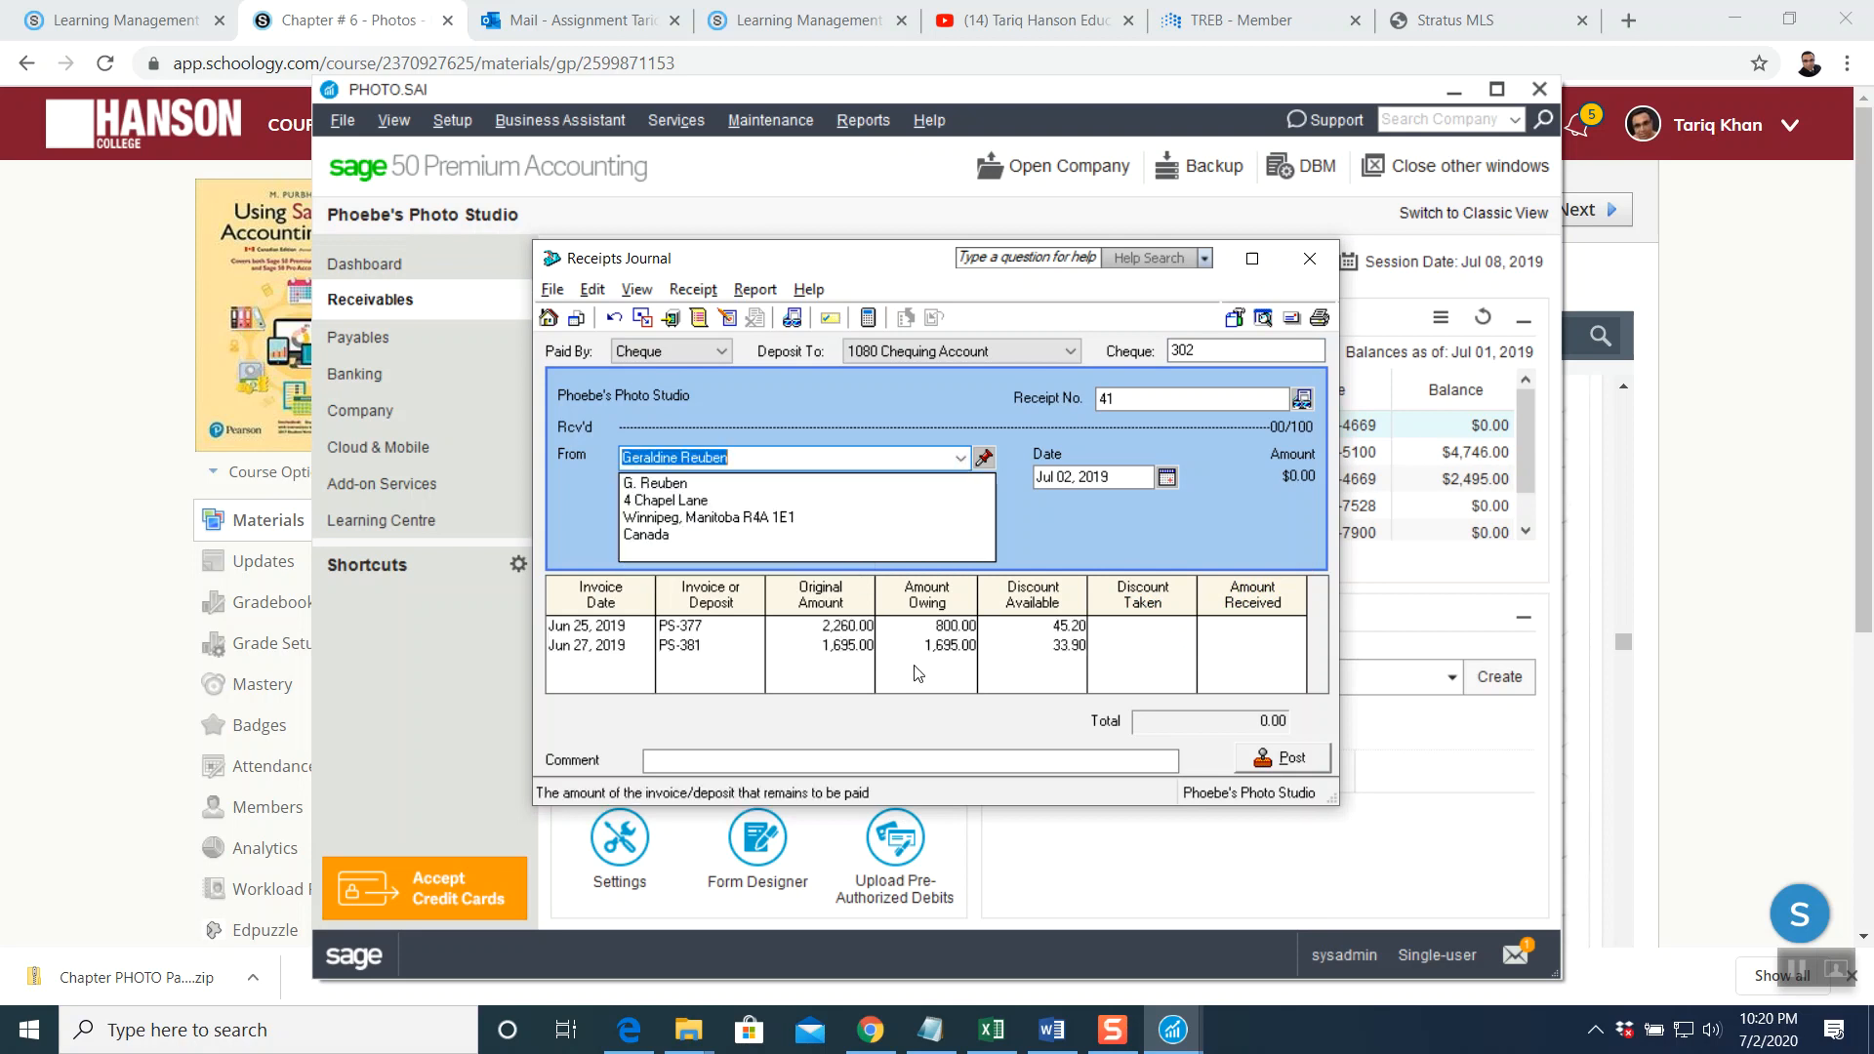
pyautogui.click(1252, 259)
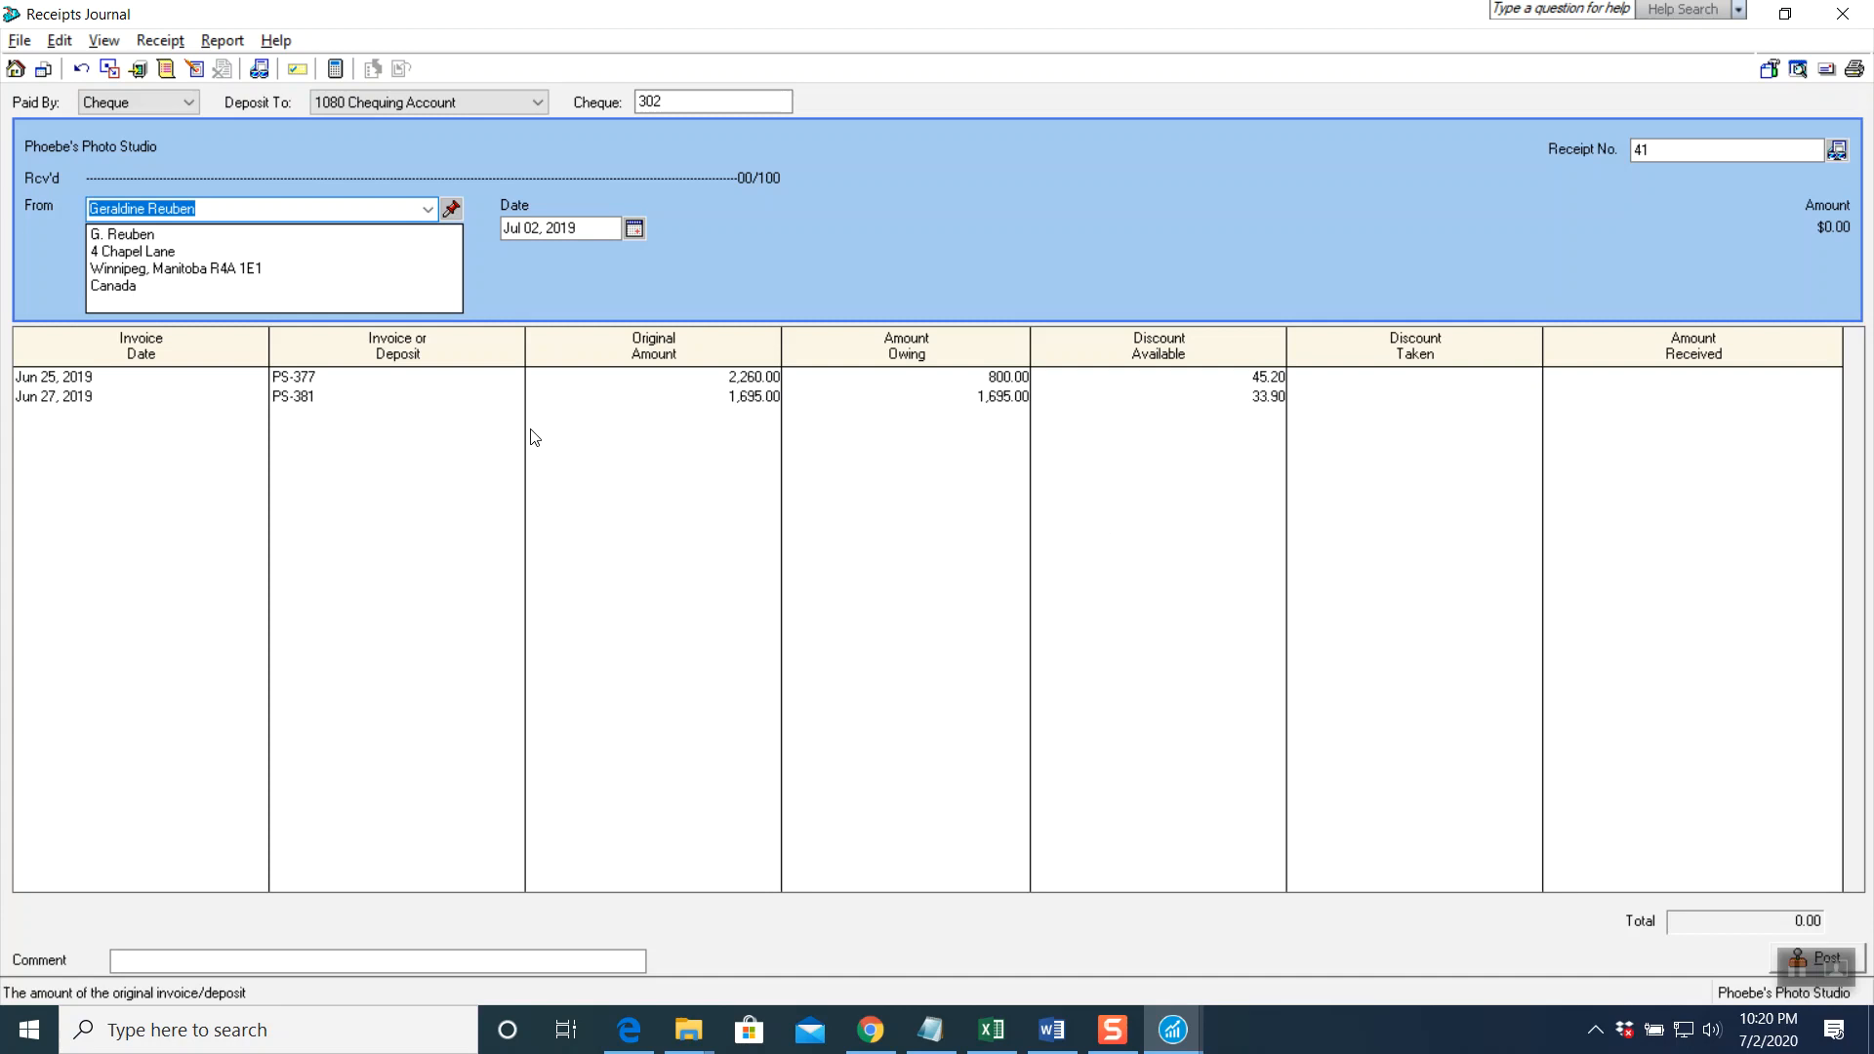
# Apply 754.80 with a 45.20 discount to PS-377 and 1,000.00 with a 33.90 discount to PS-381
pyautogui.click(306, 380)
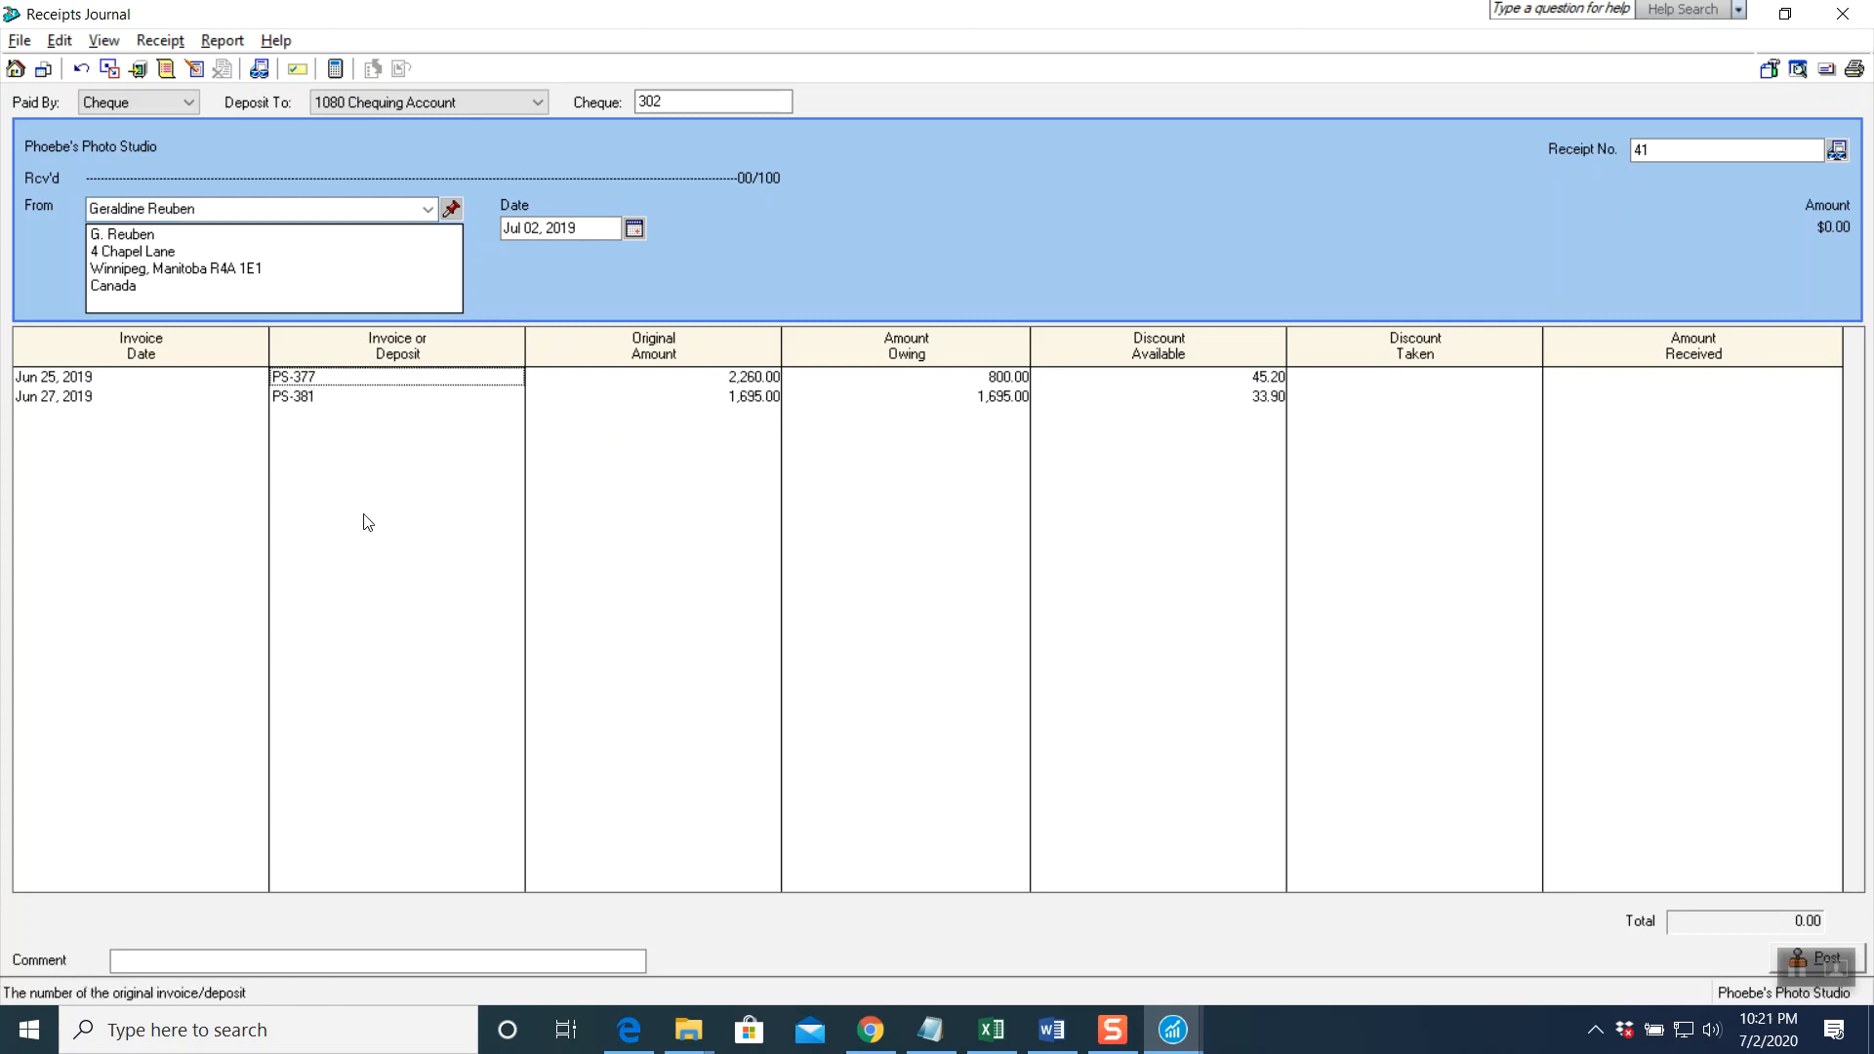
pyautogui.press('Tab')
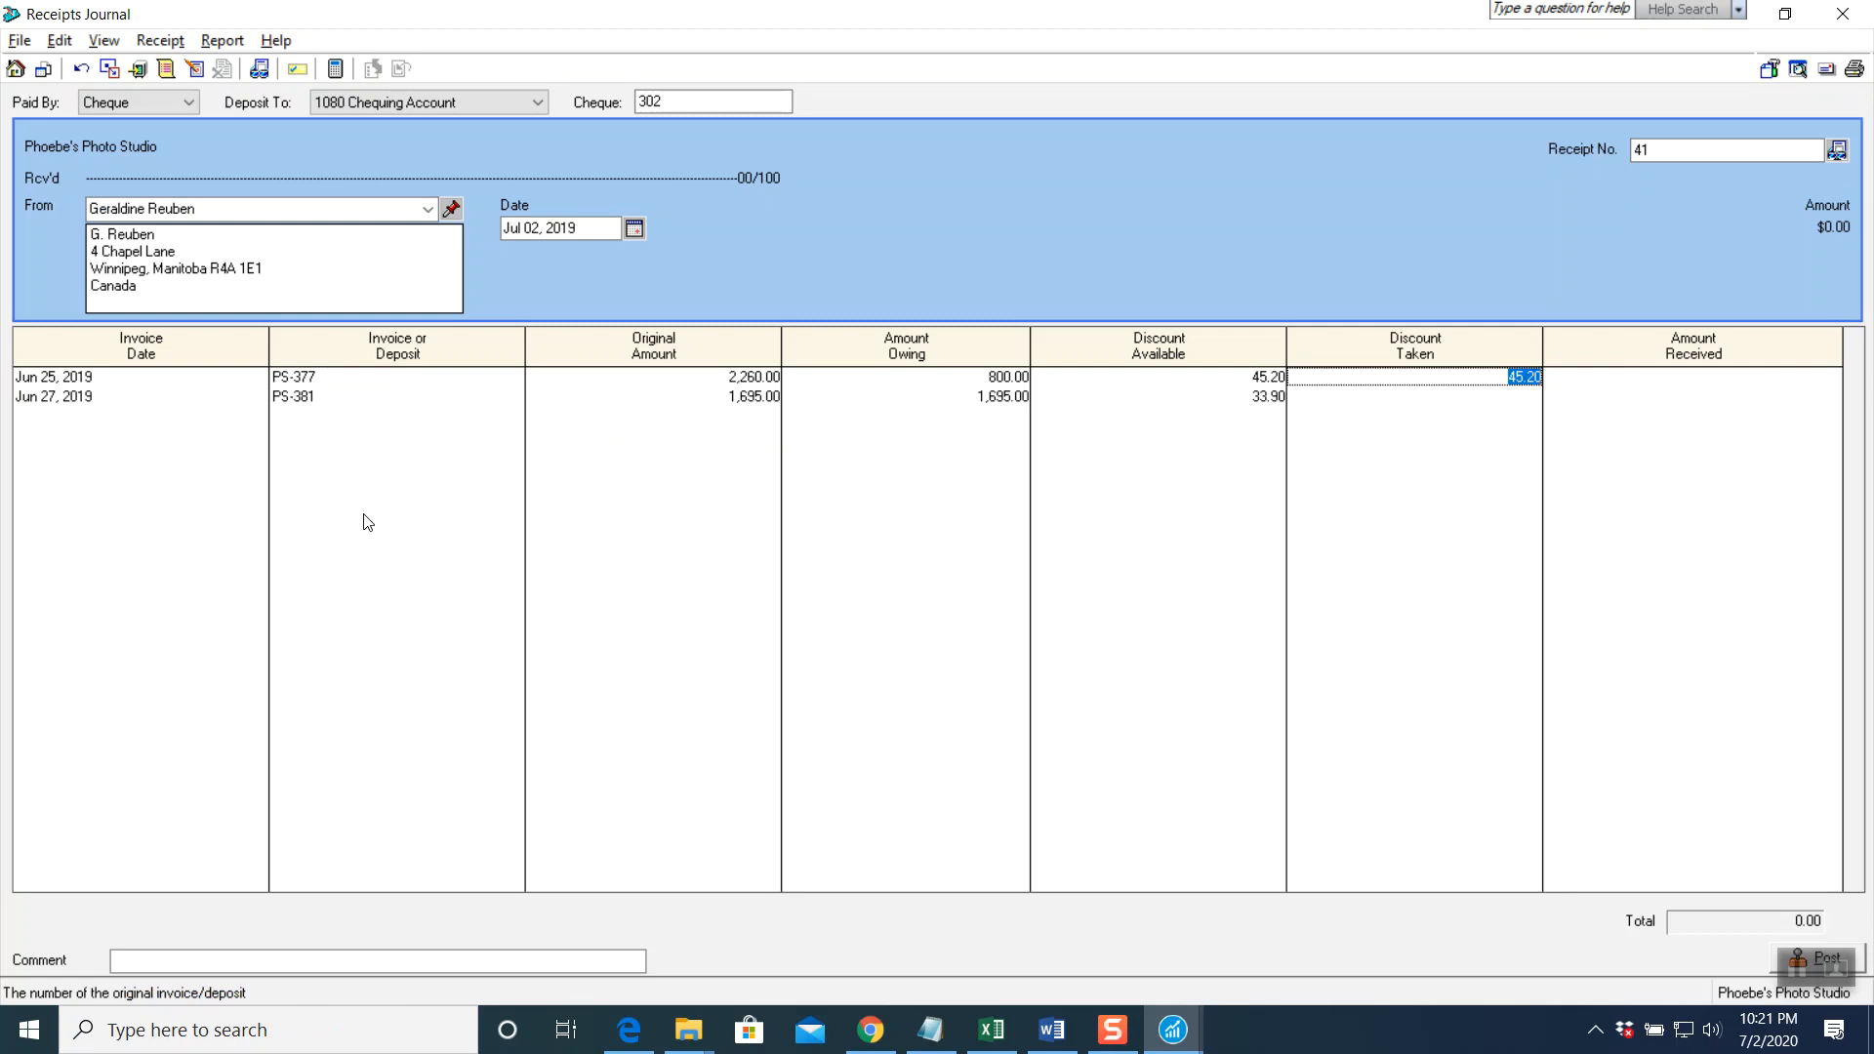
pyautogui.press('Tab')
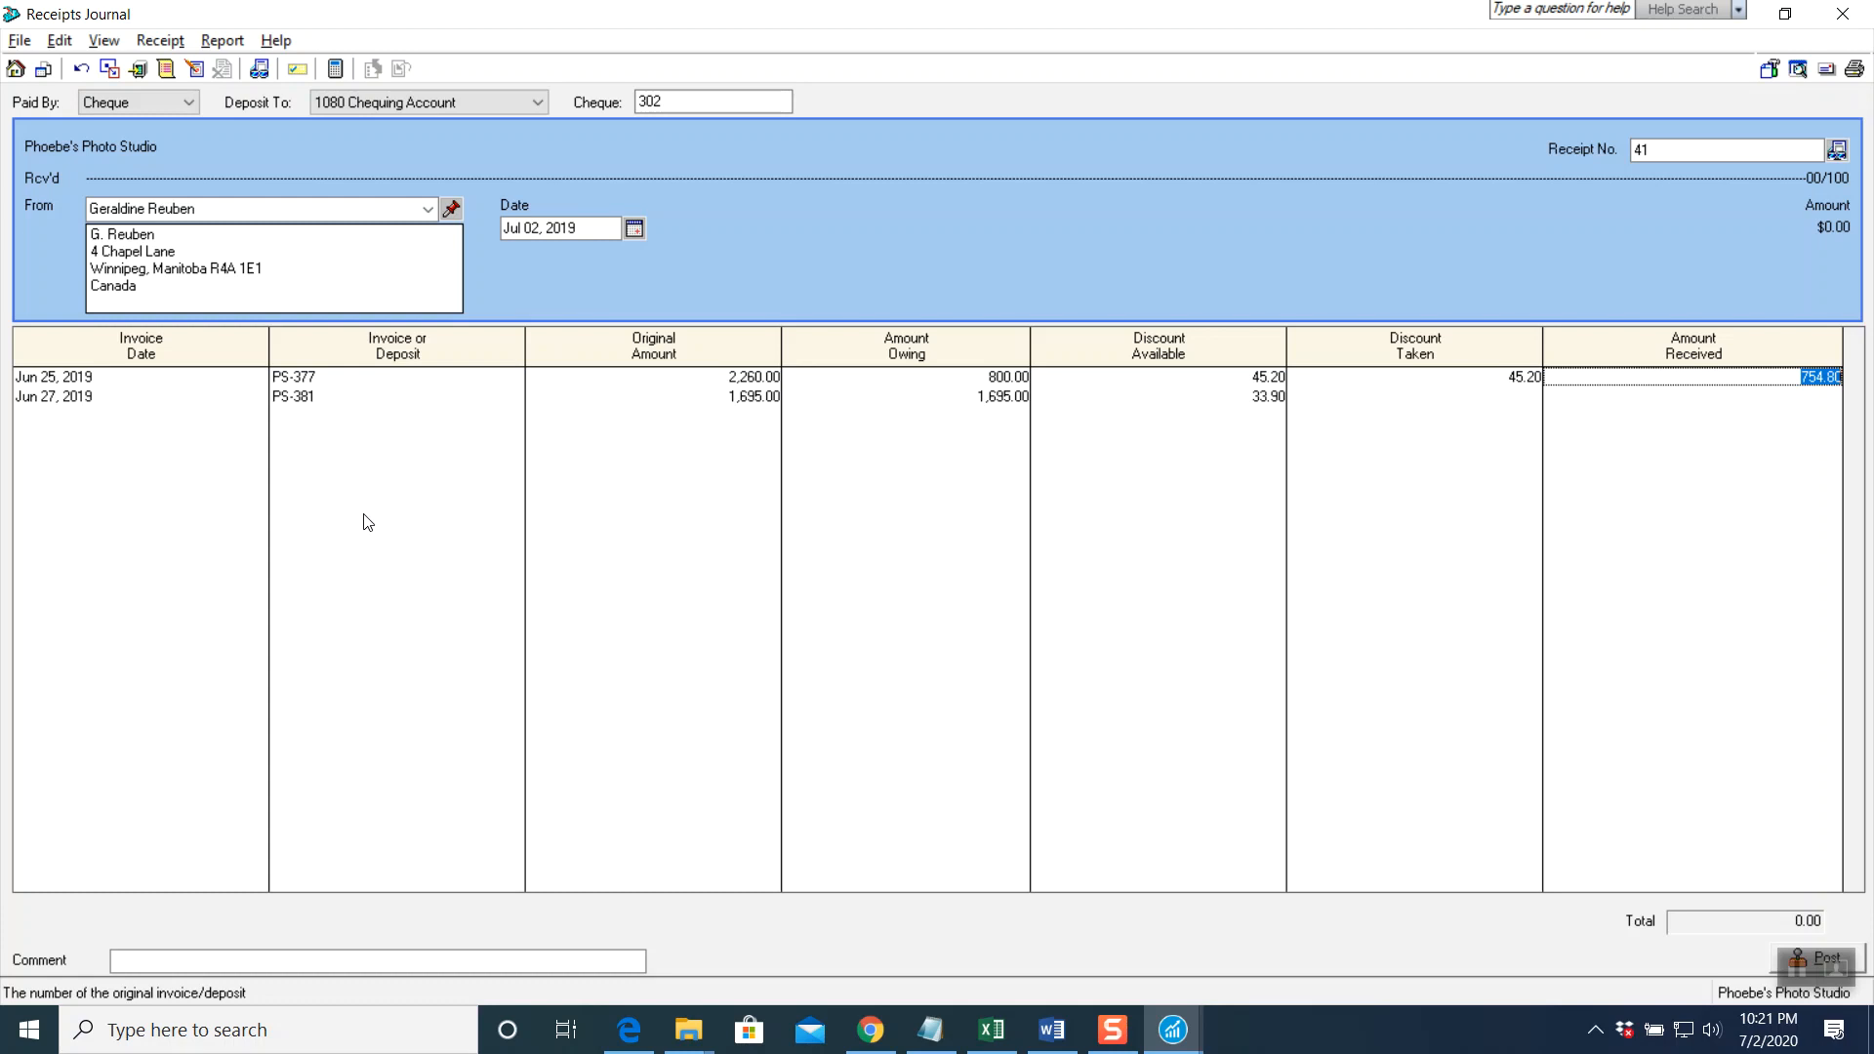
pyautogui.click(339, 400)
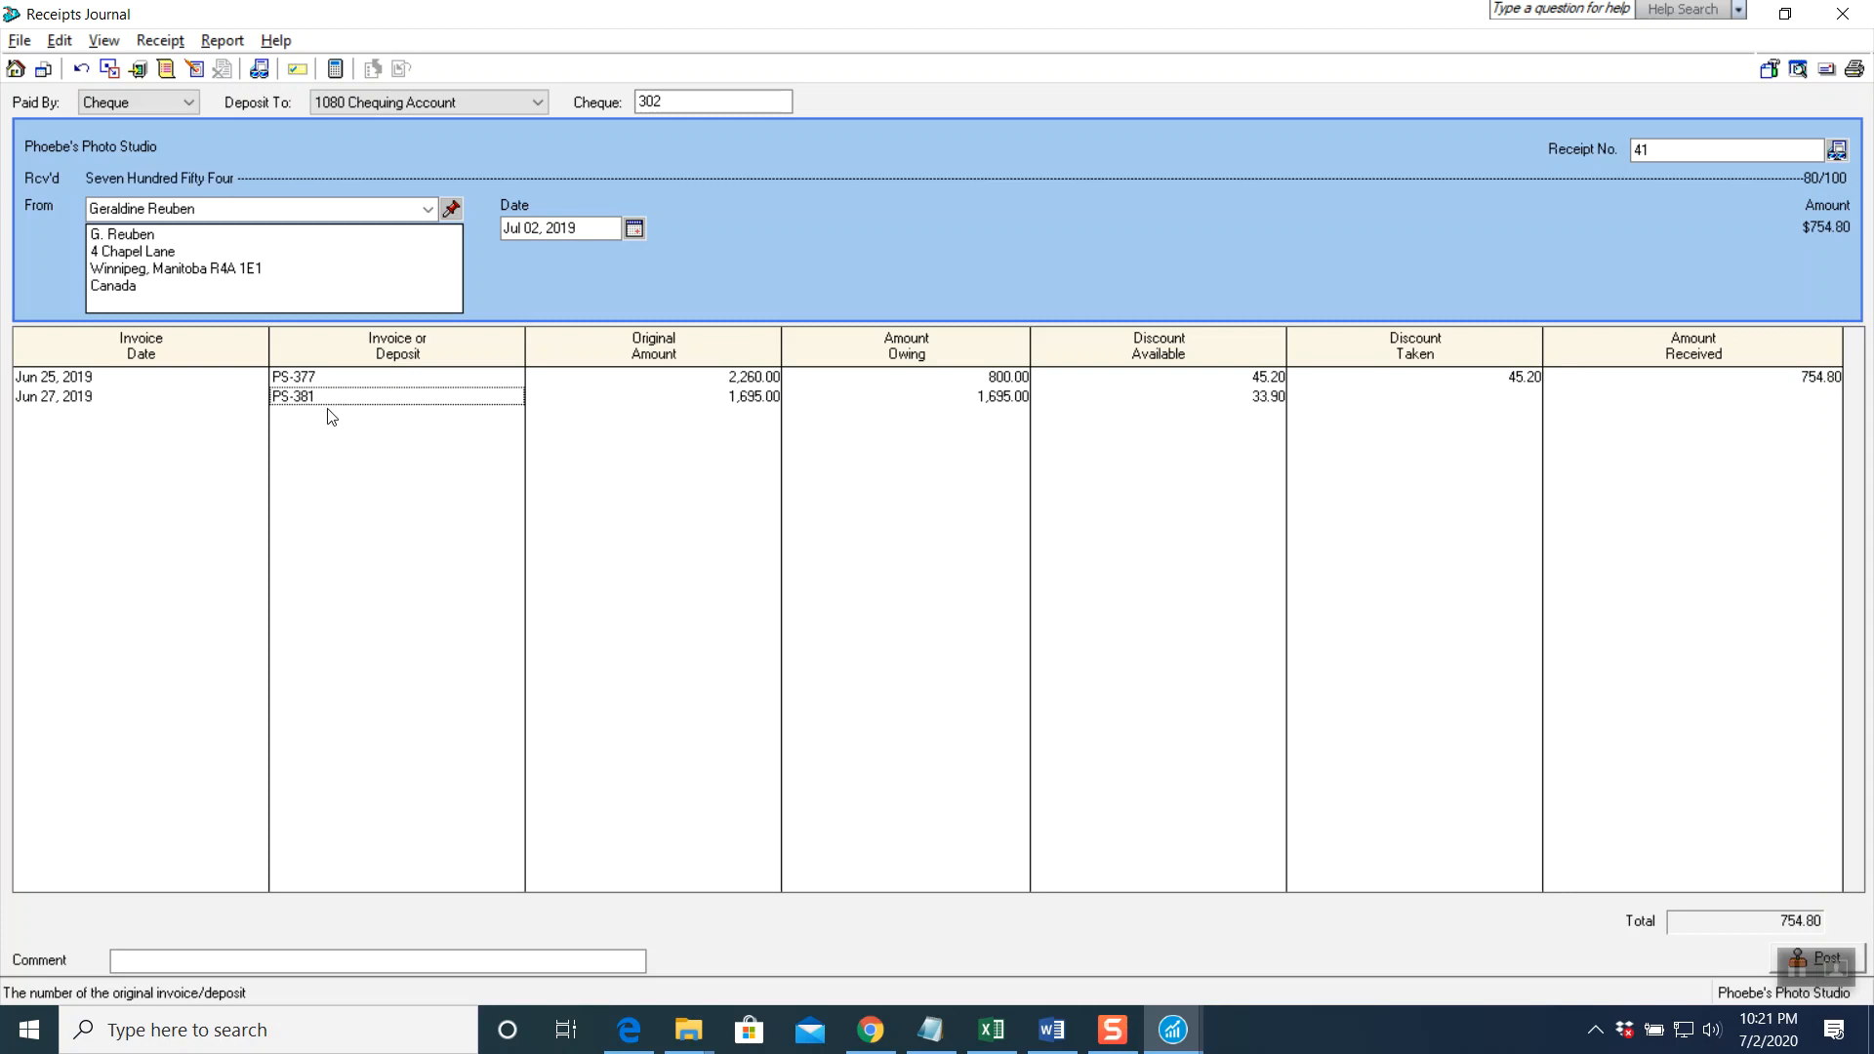
pyautogui.press('Tab')
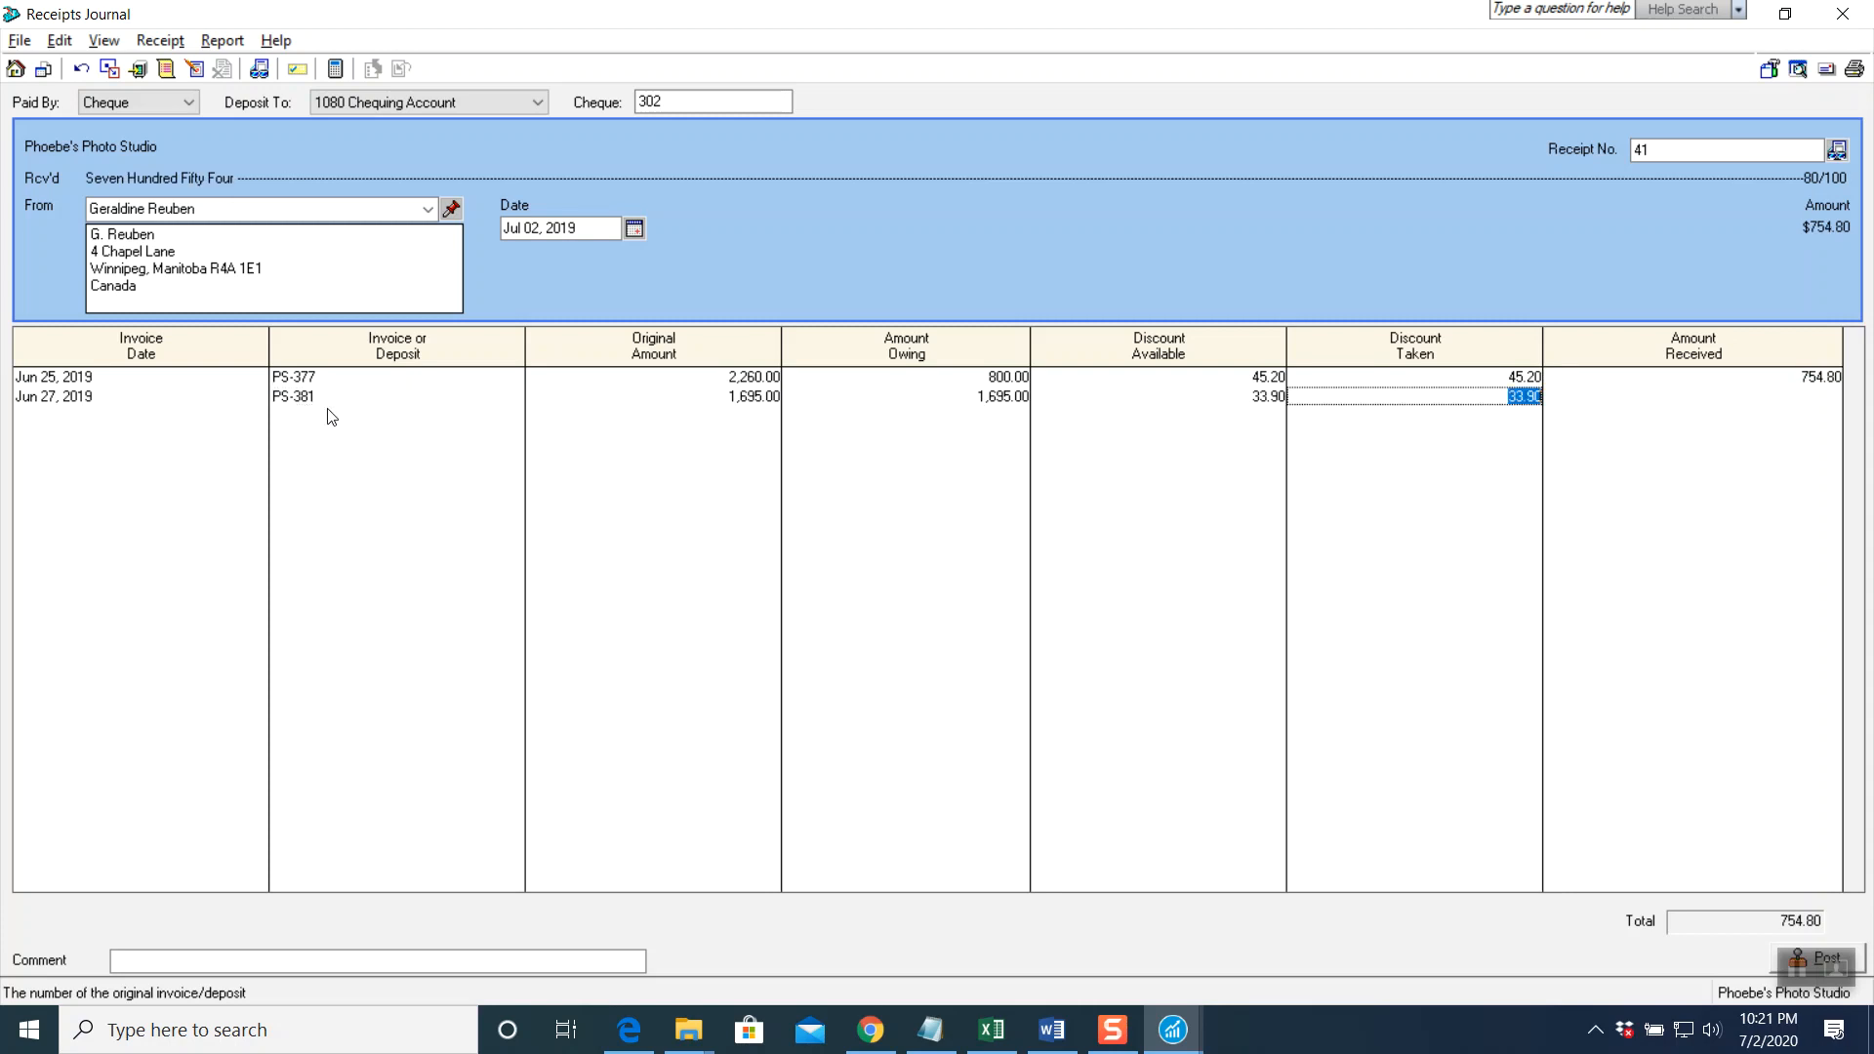
pyautogui.press('Tab')
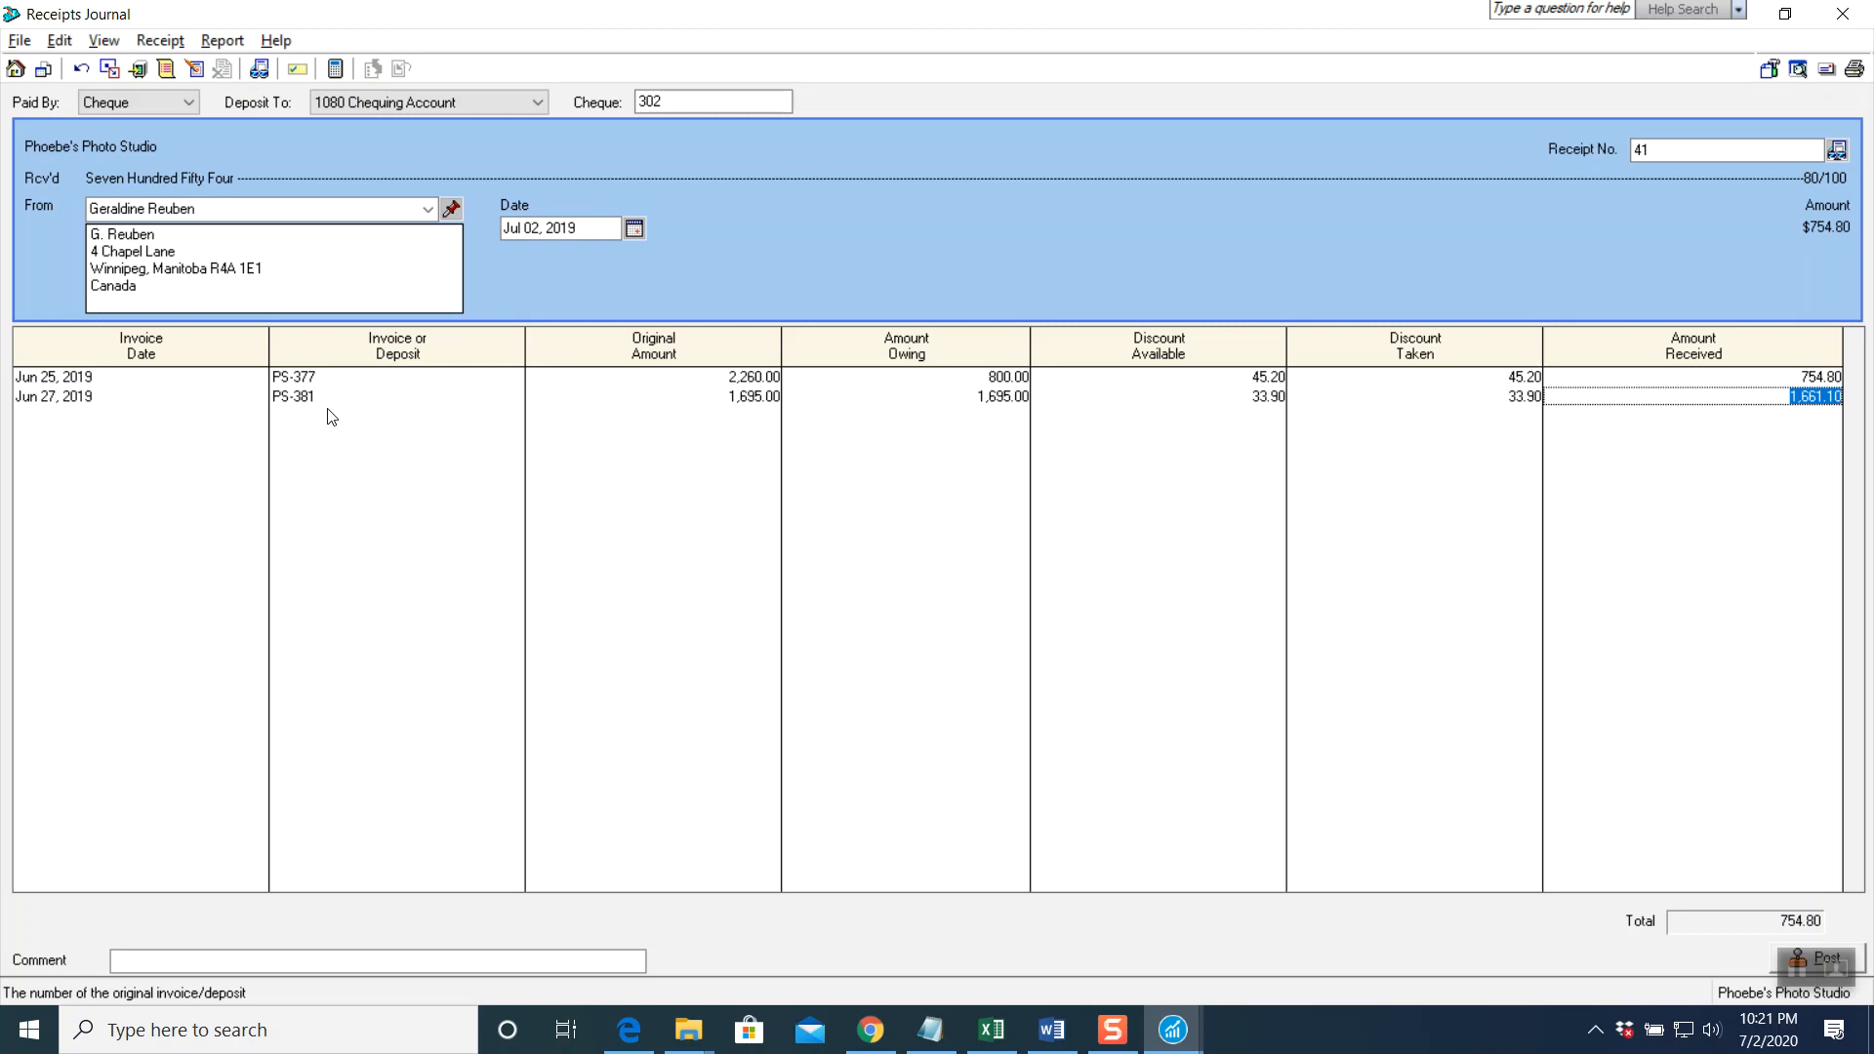
pyautogui.write('1000.00')
pyautogui.press('Tab')
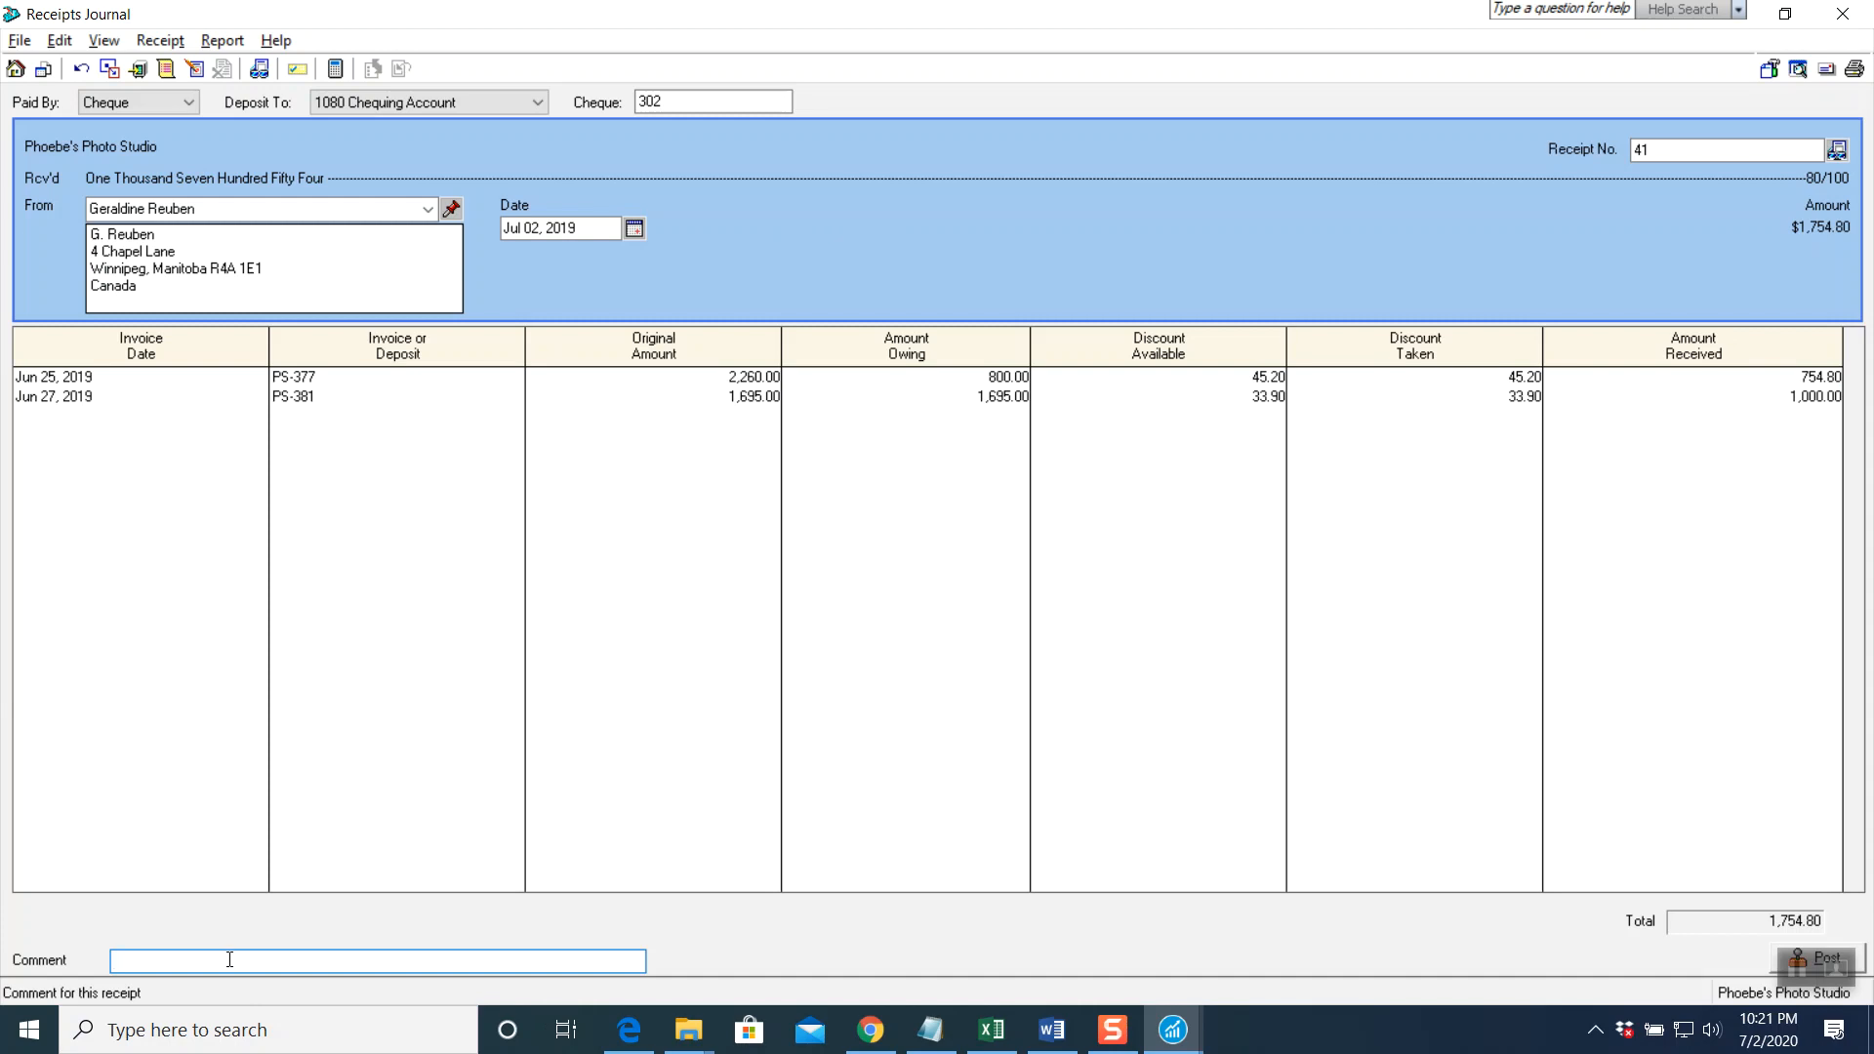
# Enter the receipt comment 'Payment of Invoice # PS-377 and Partial Payment of Invoice # PS-381'
pyautogui.write('Payment of Invoice # PS-377 and Partial ')
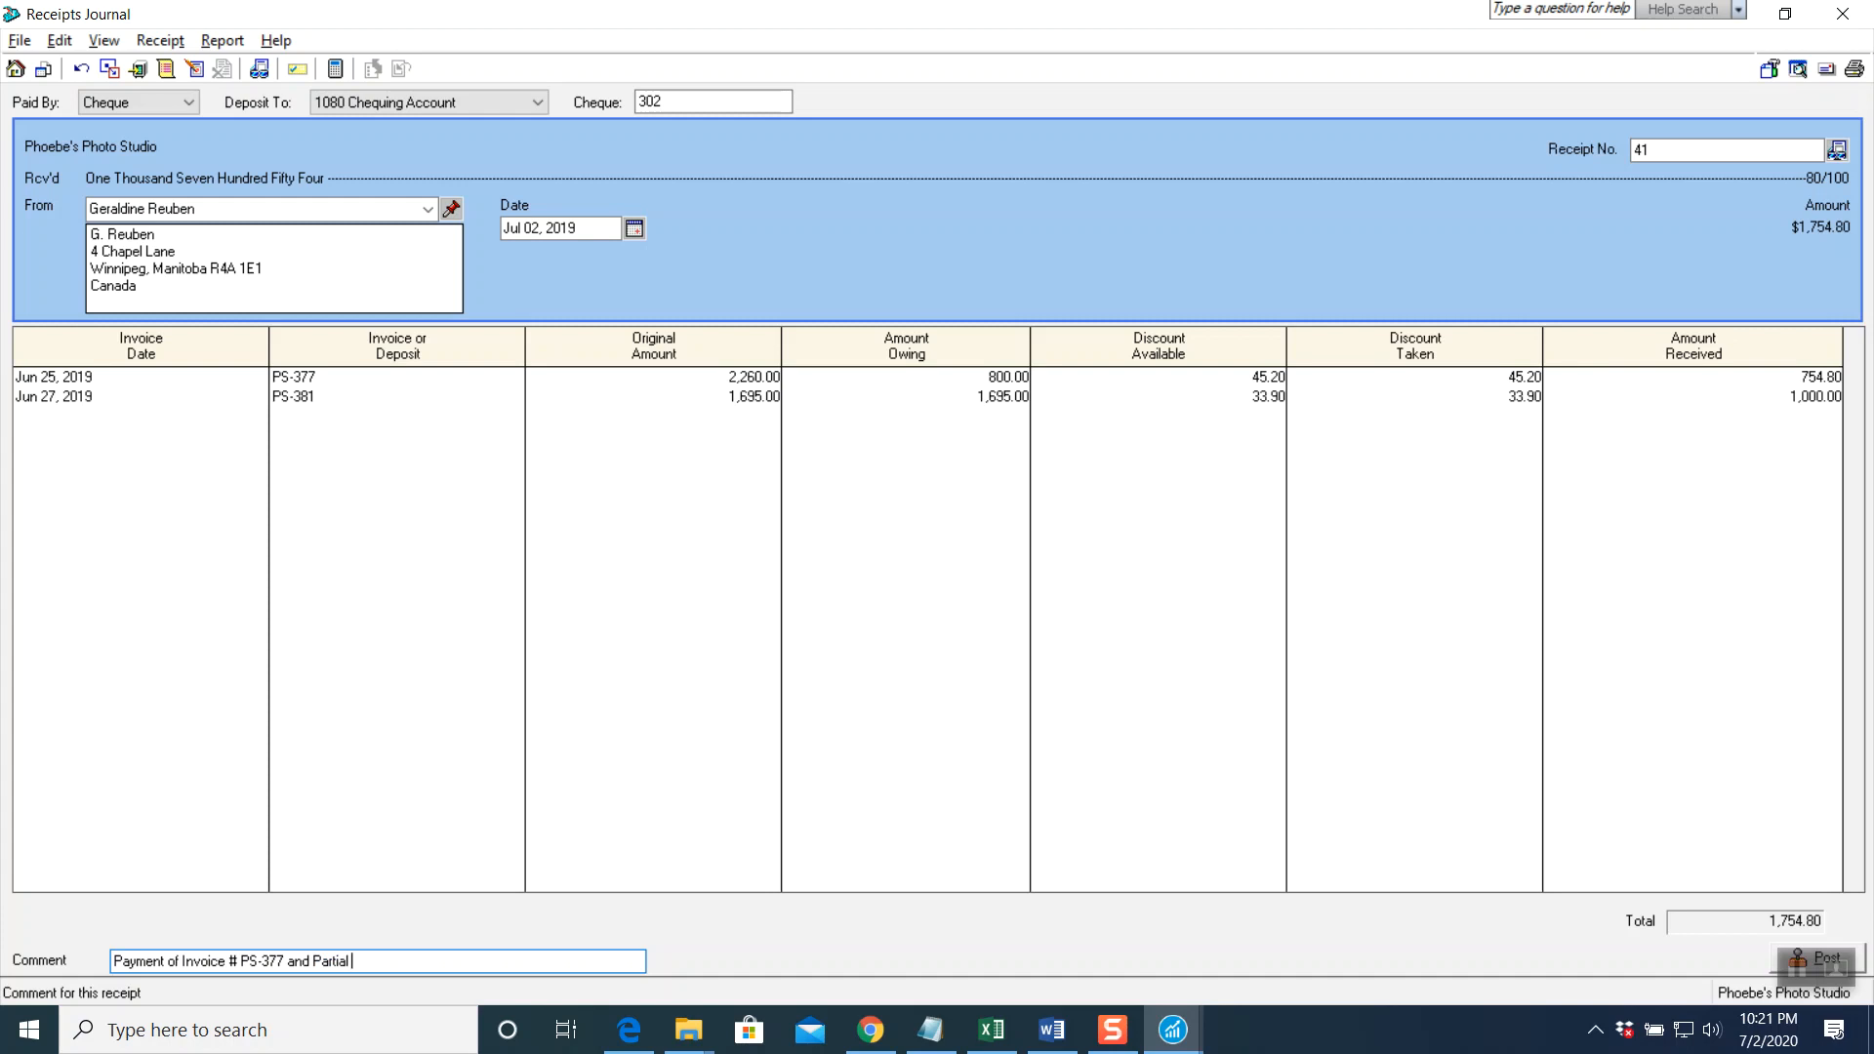
pyautogui.write('Paymentr')
pyautogui.press('BackSpace')
pyautogui.write('of Invoice # PS-381')
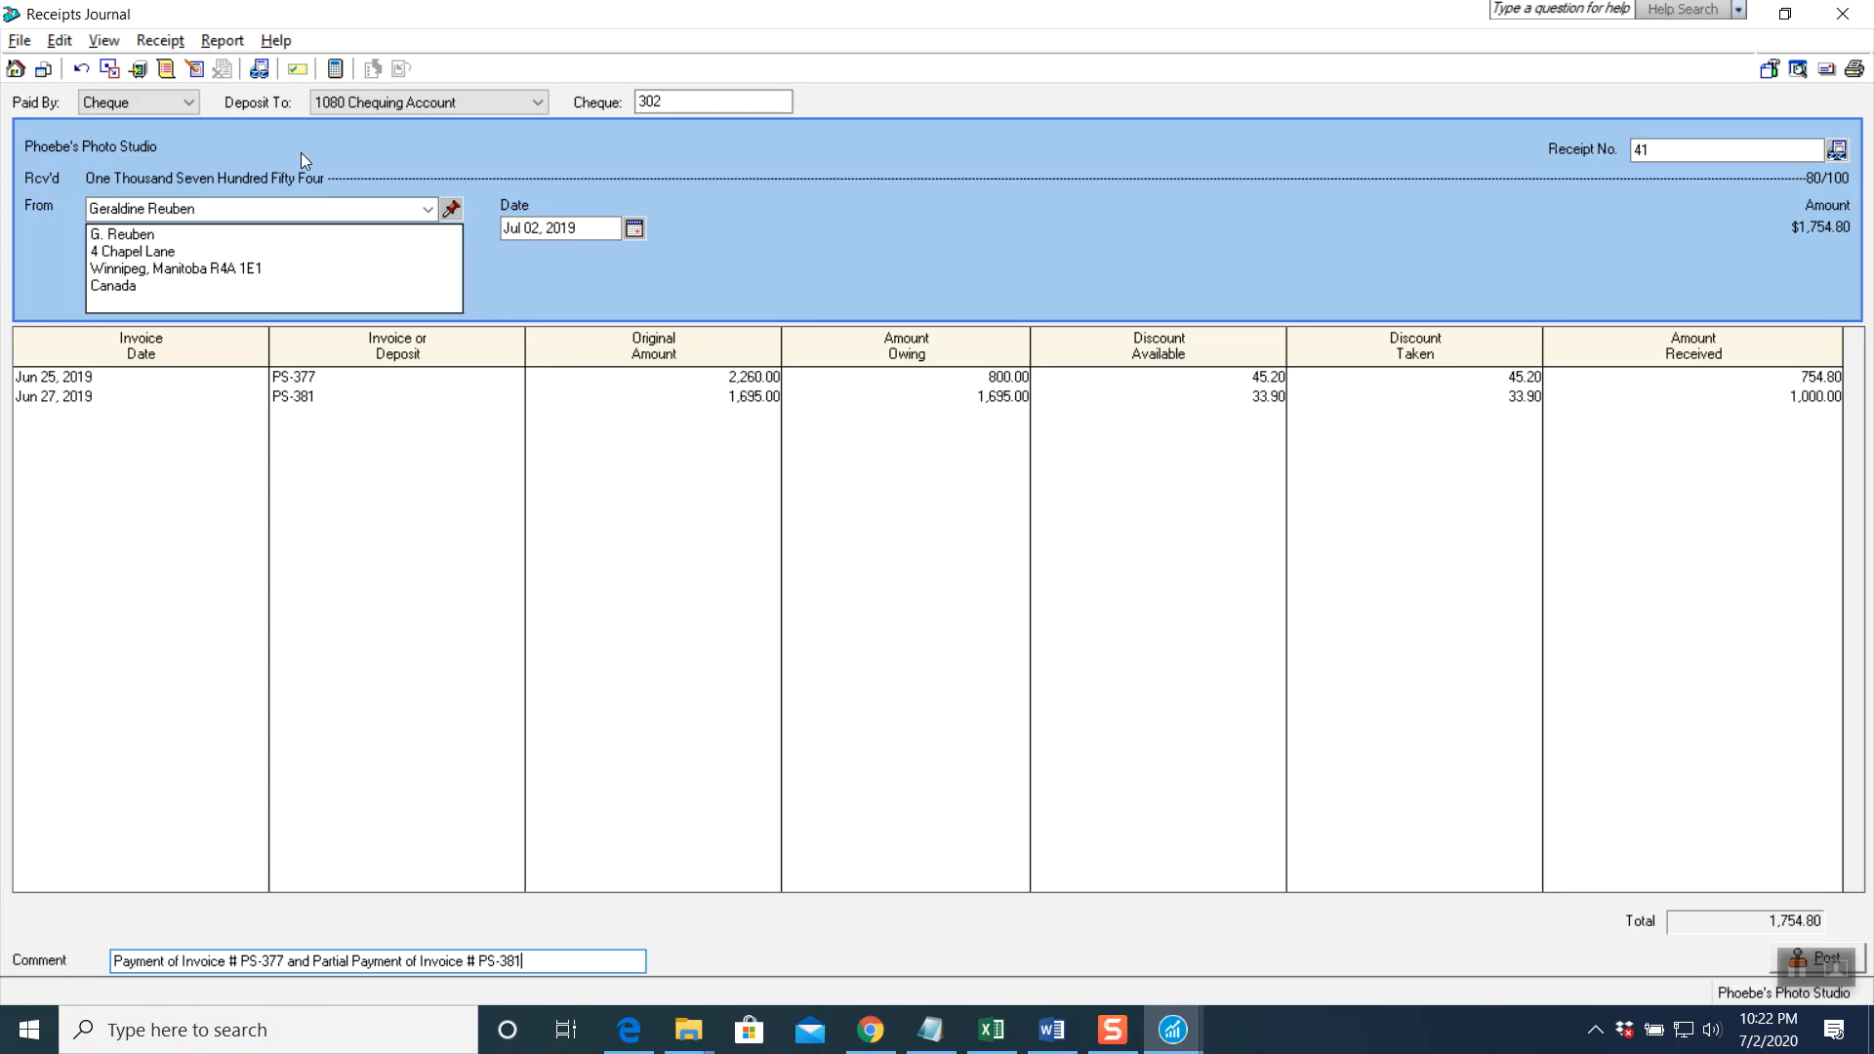
pyautogui.click(223, 40)
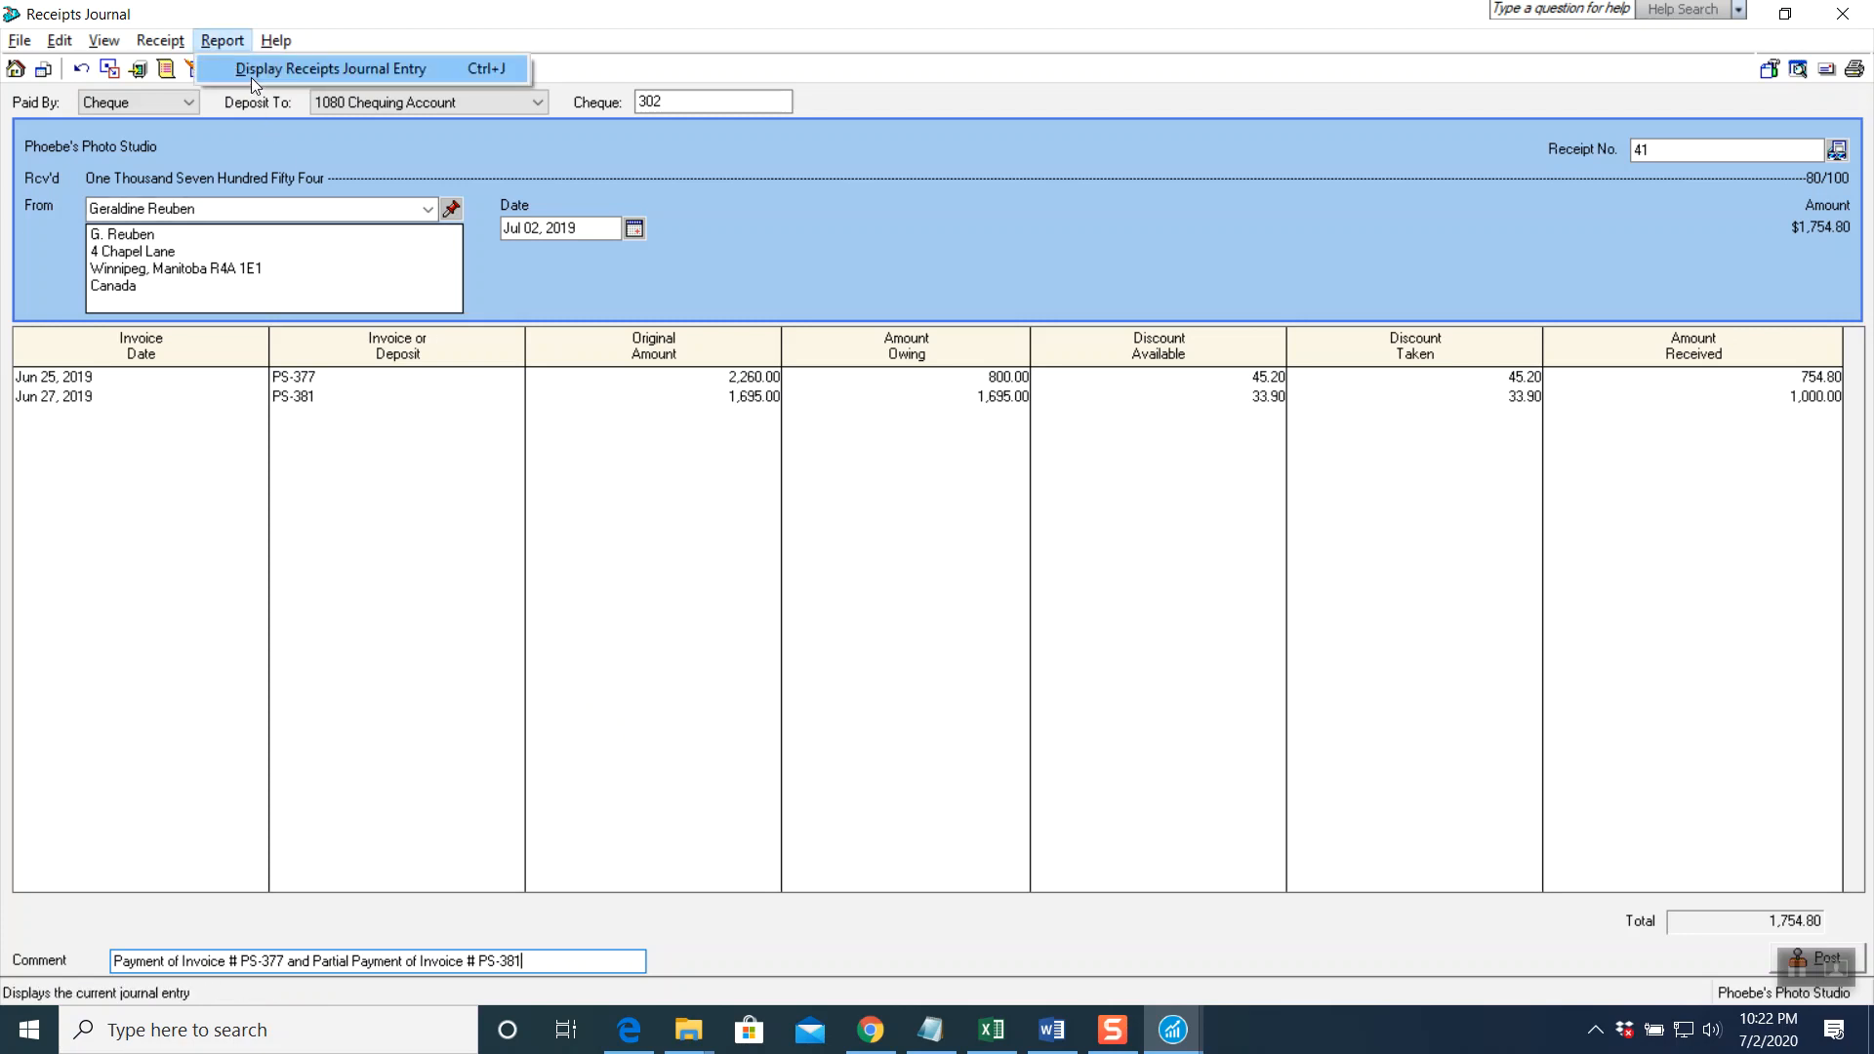
pyautogui.click(249, 78)
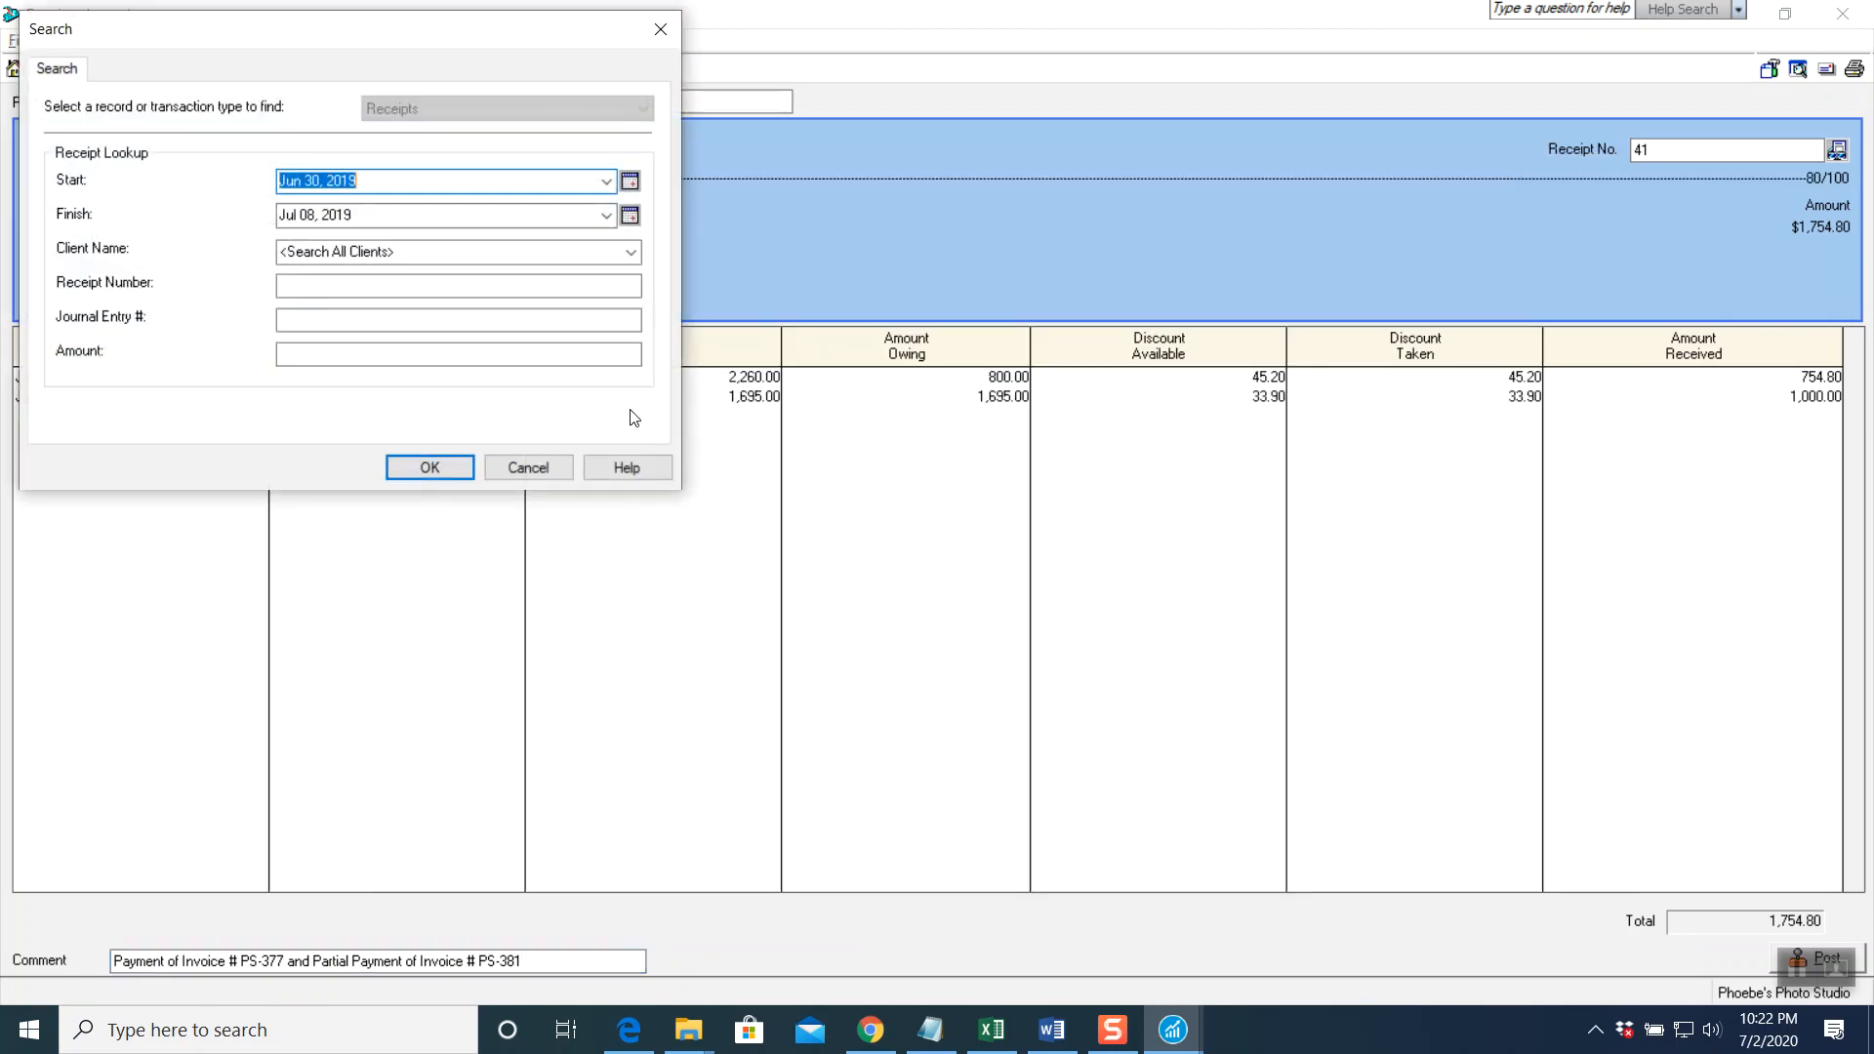
pyautogui.click(528, 468)
pyautogui.click(222, 41)
pyautogui.click(250, 70)
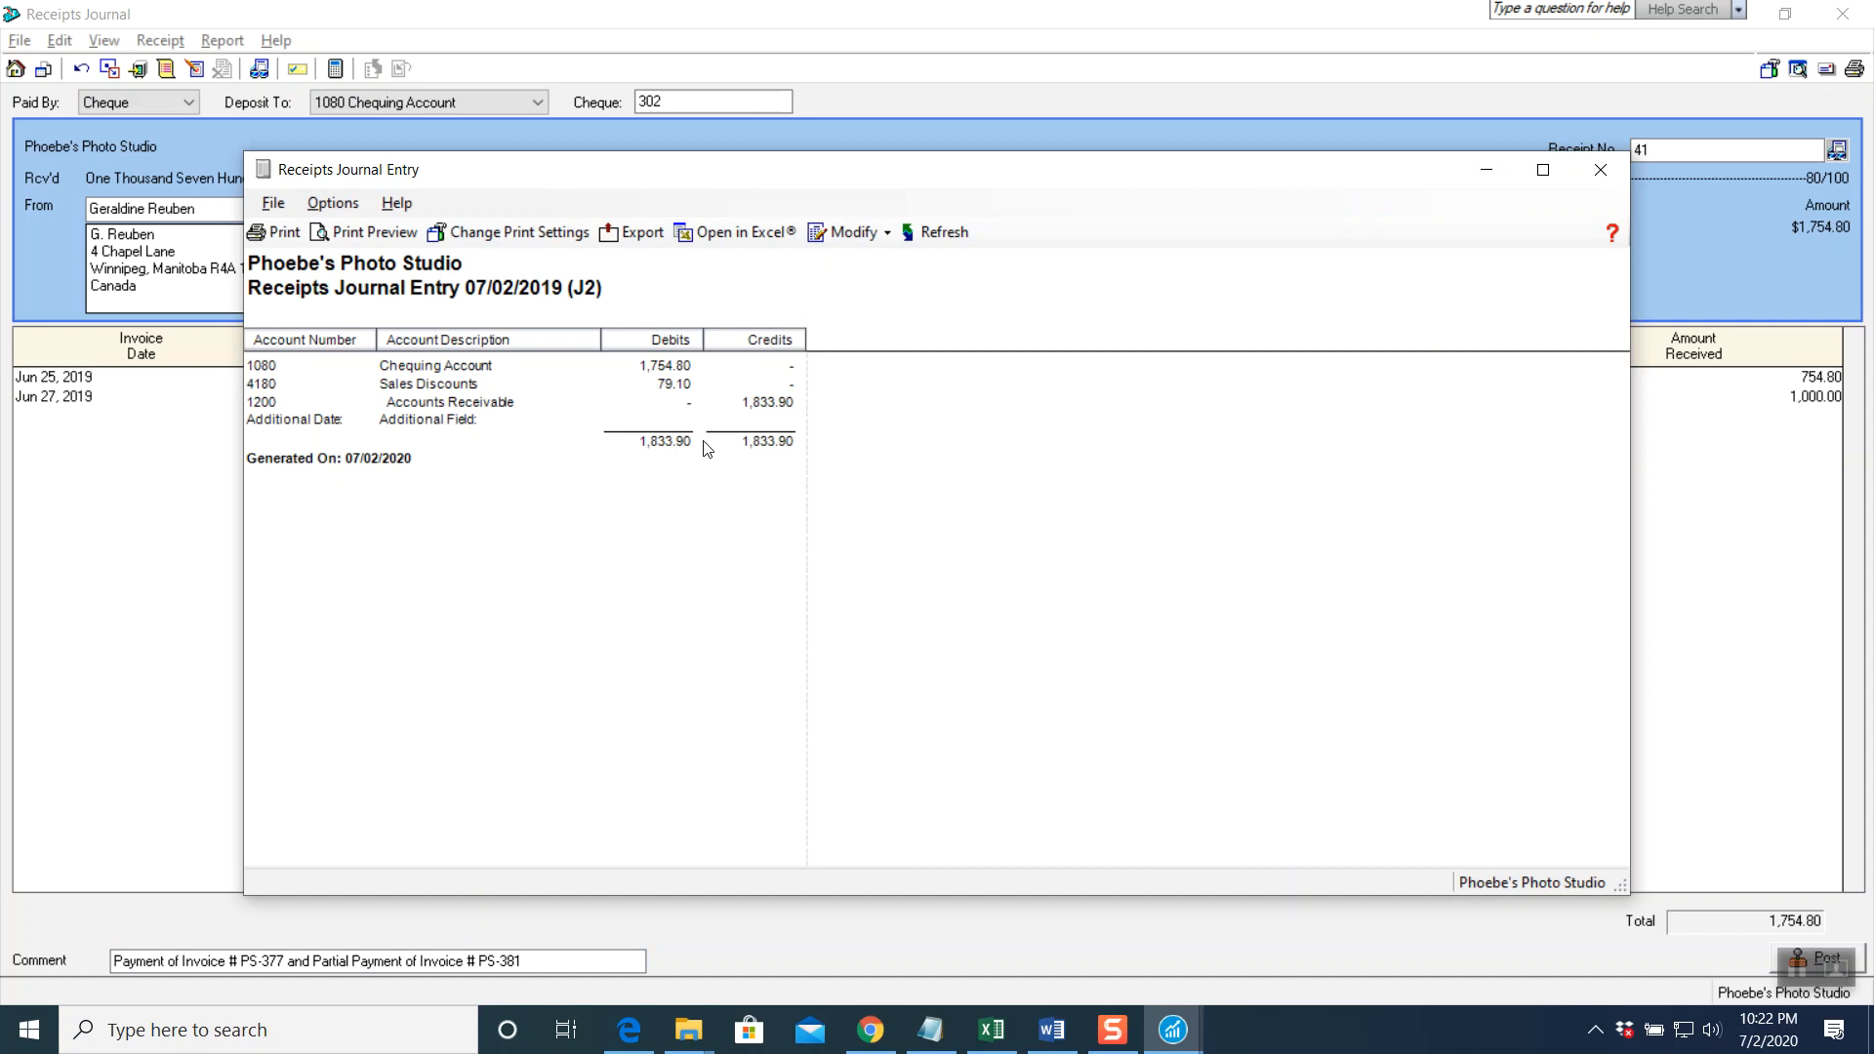
pyautogui.click(1601, 169)
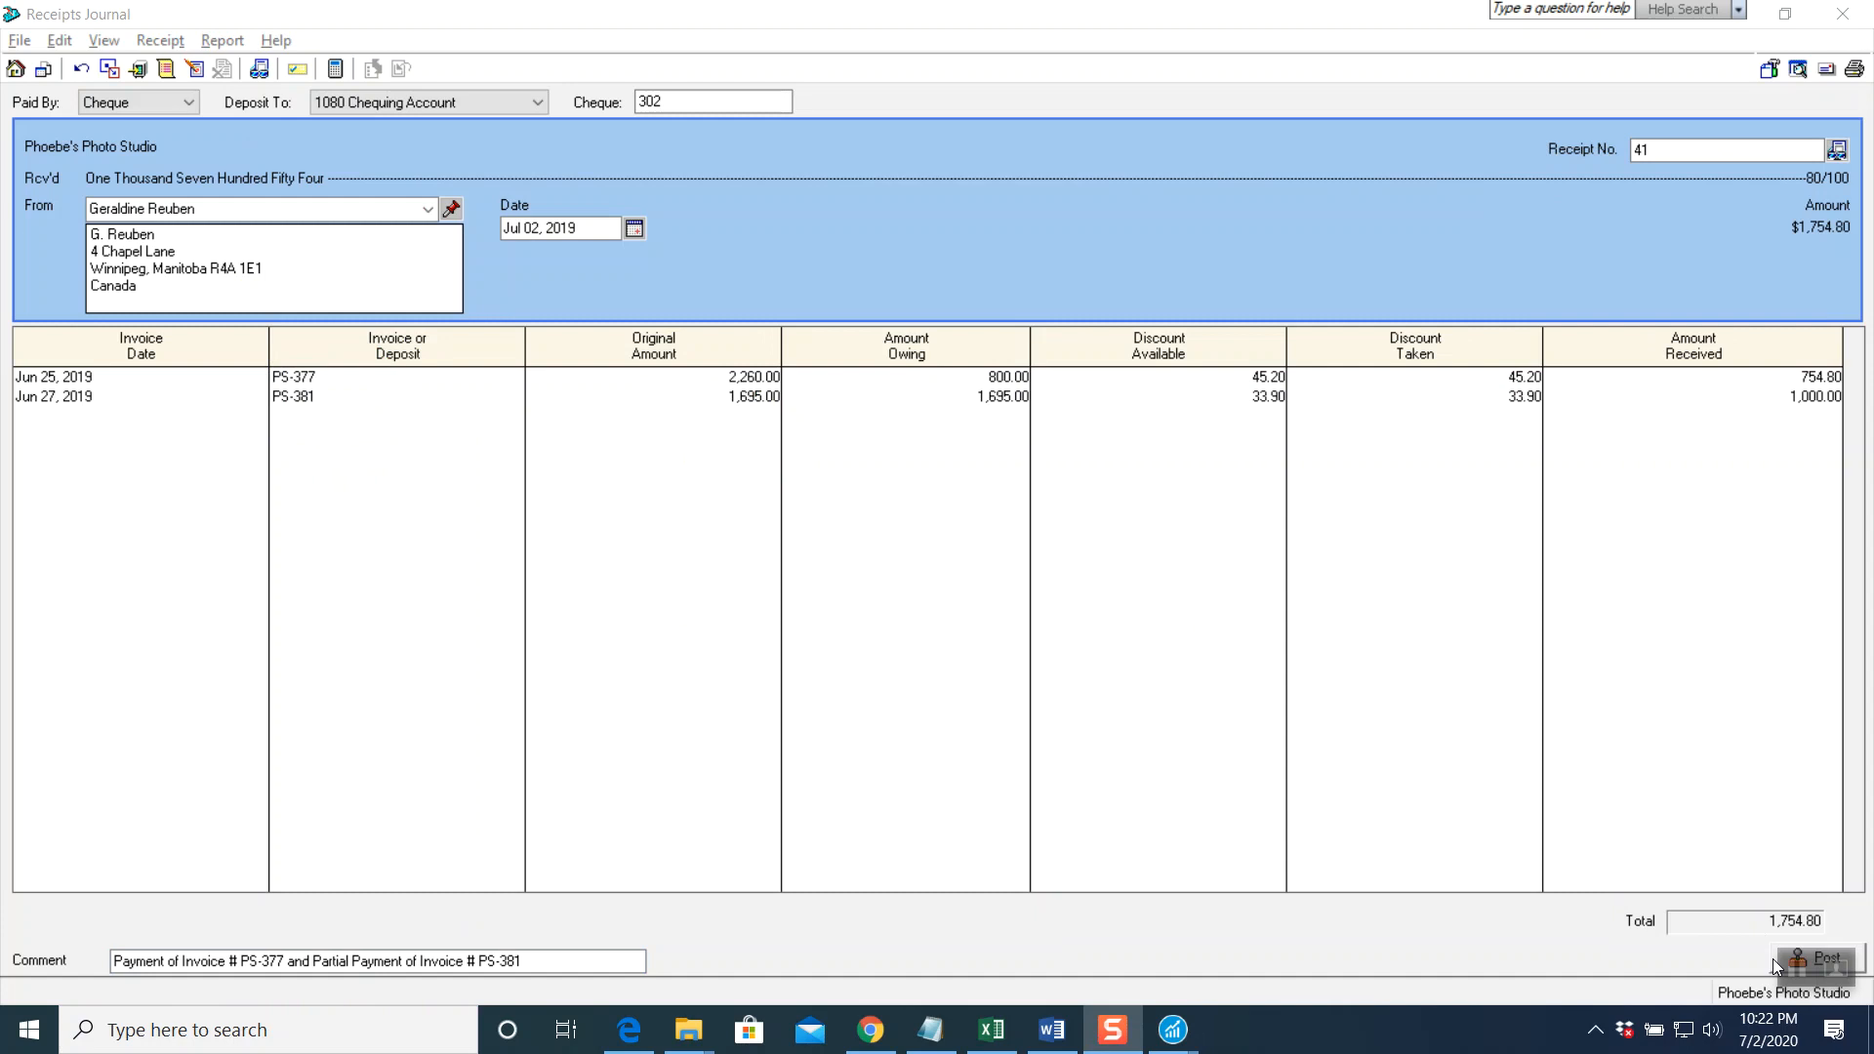
# Post Receipt 41 as journal entry J2 and close the Receipts Journal
pyautogui.click(1814, 947)
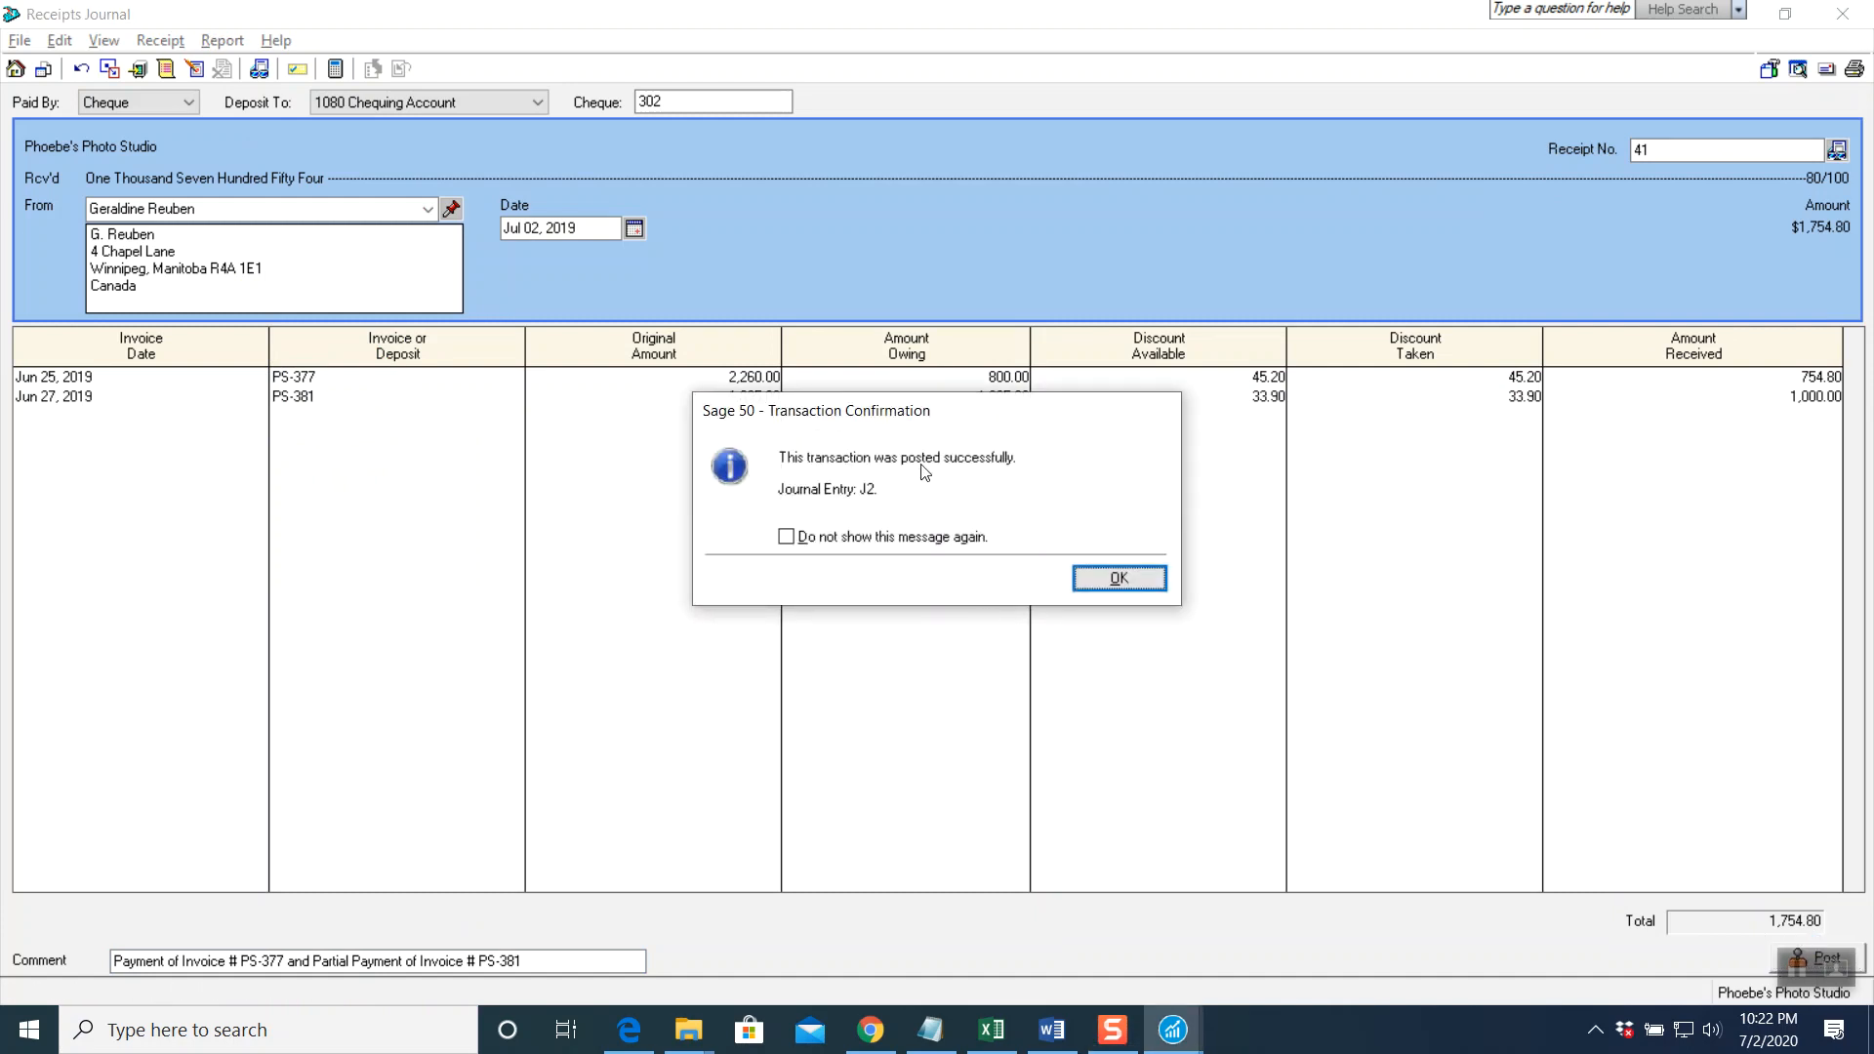
pyautogui.click(1114, 580)
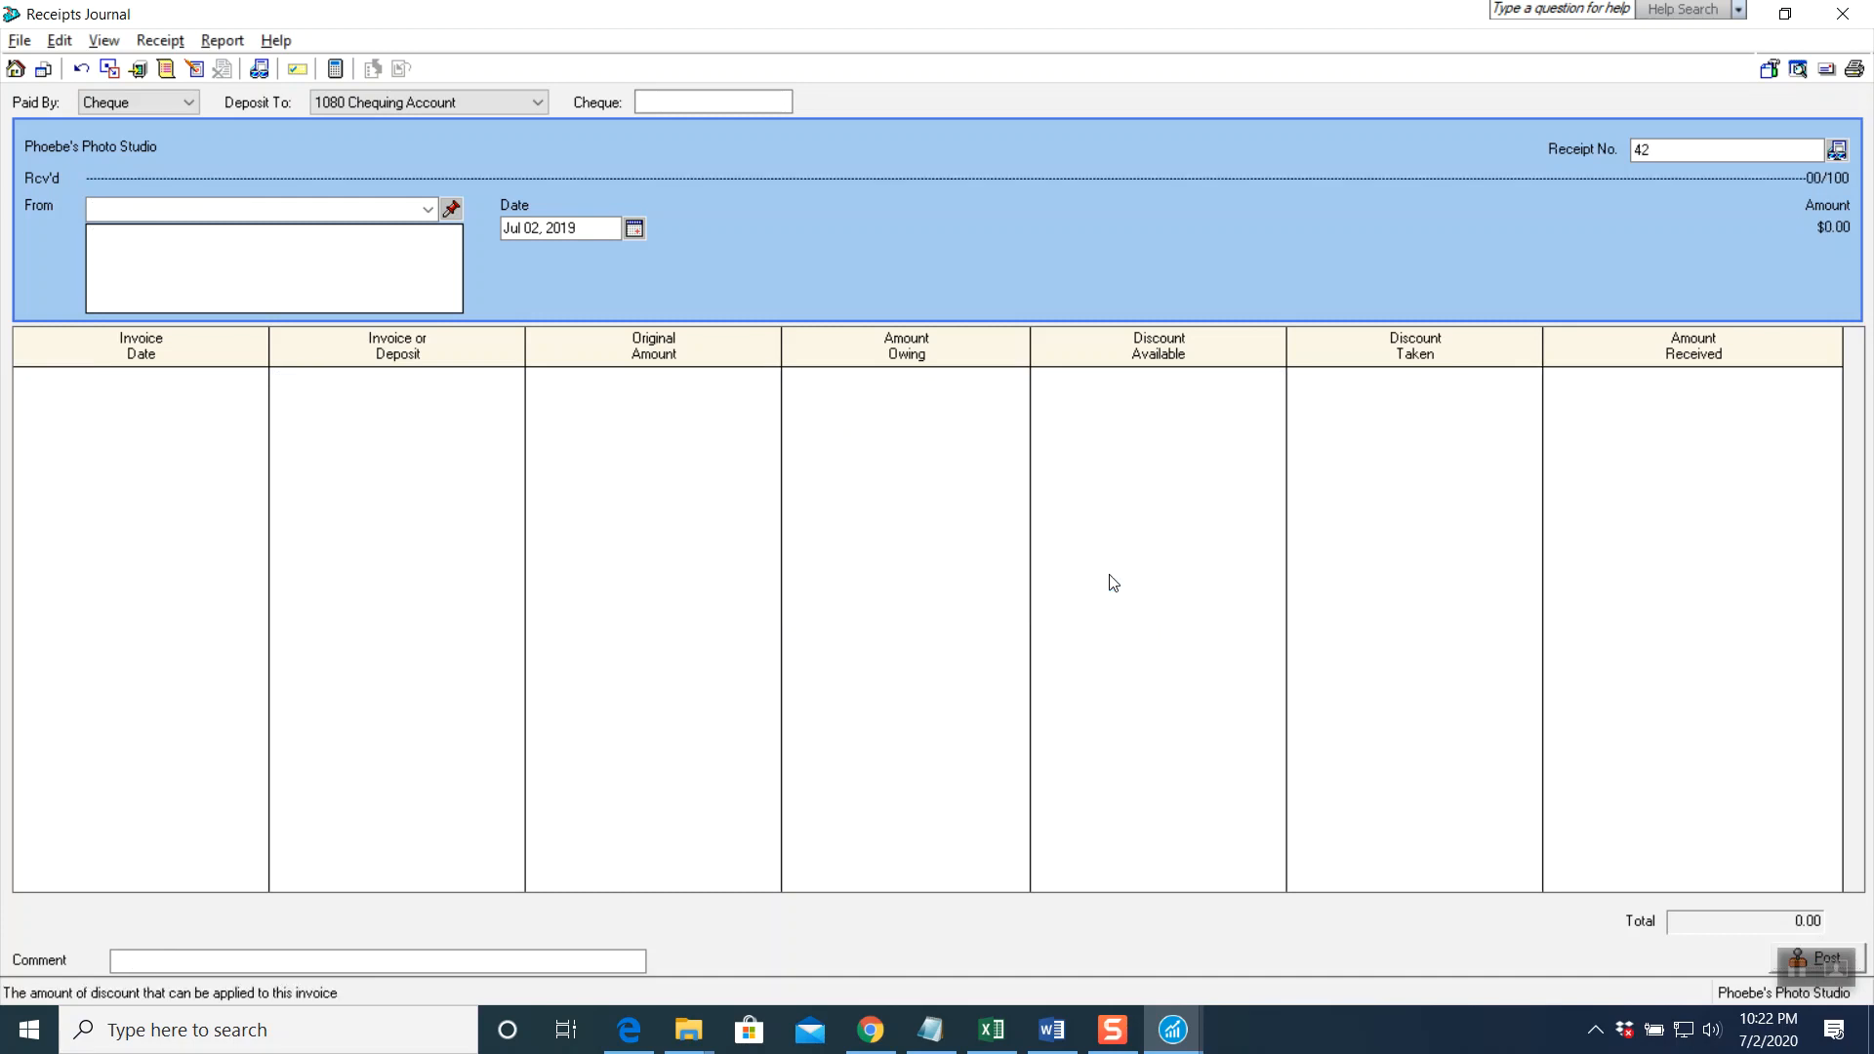
pyautogui.click(1843, 22)
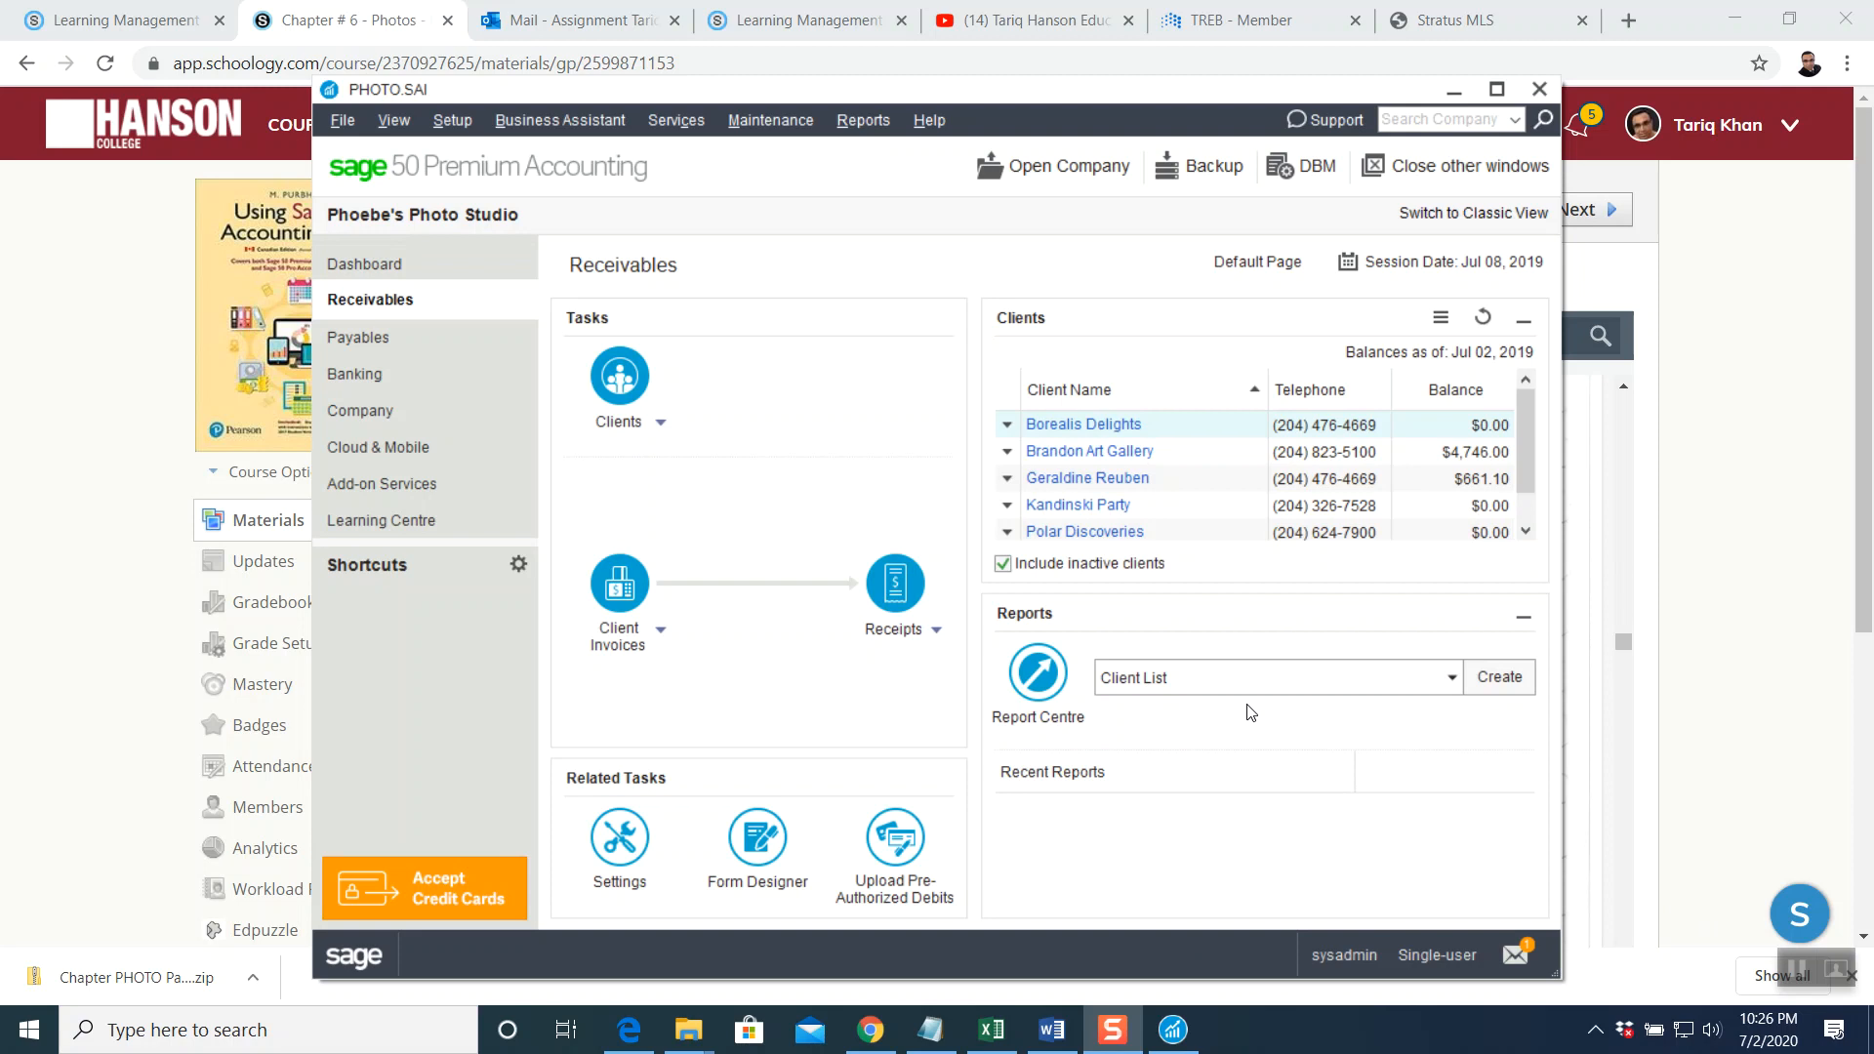
# Scroll the textbook PDF to page 17's Cash Sales Invoice #PS-392 instructions, then return to Sage 50
pyautogui.click(871, 1030)
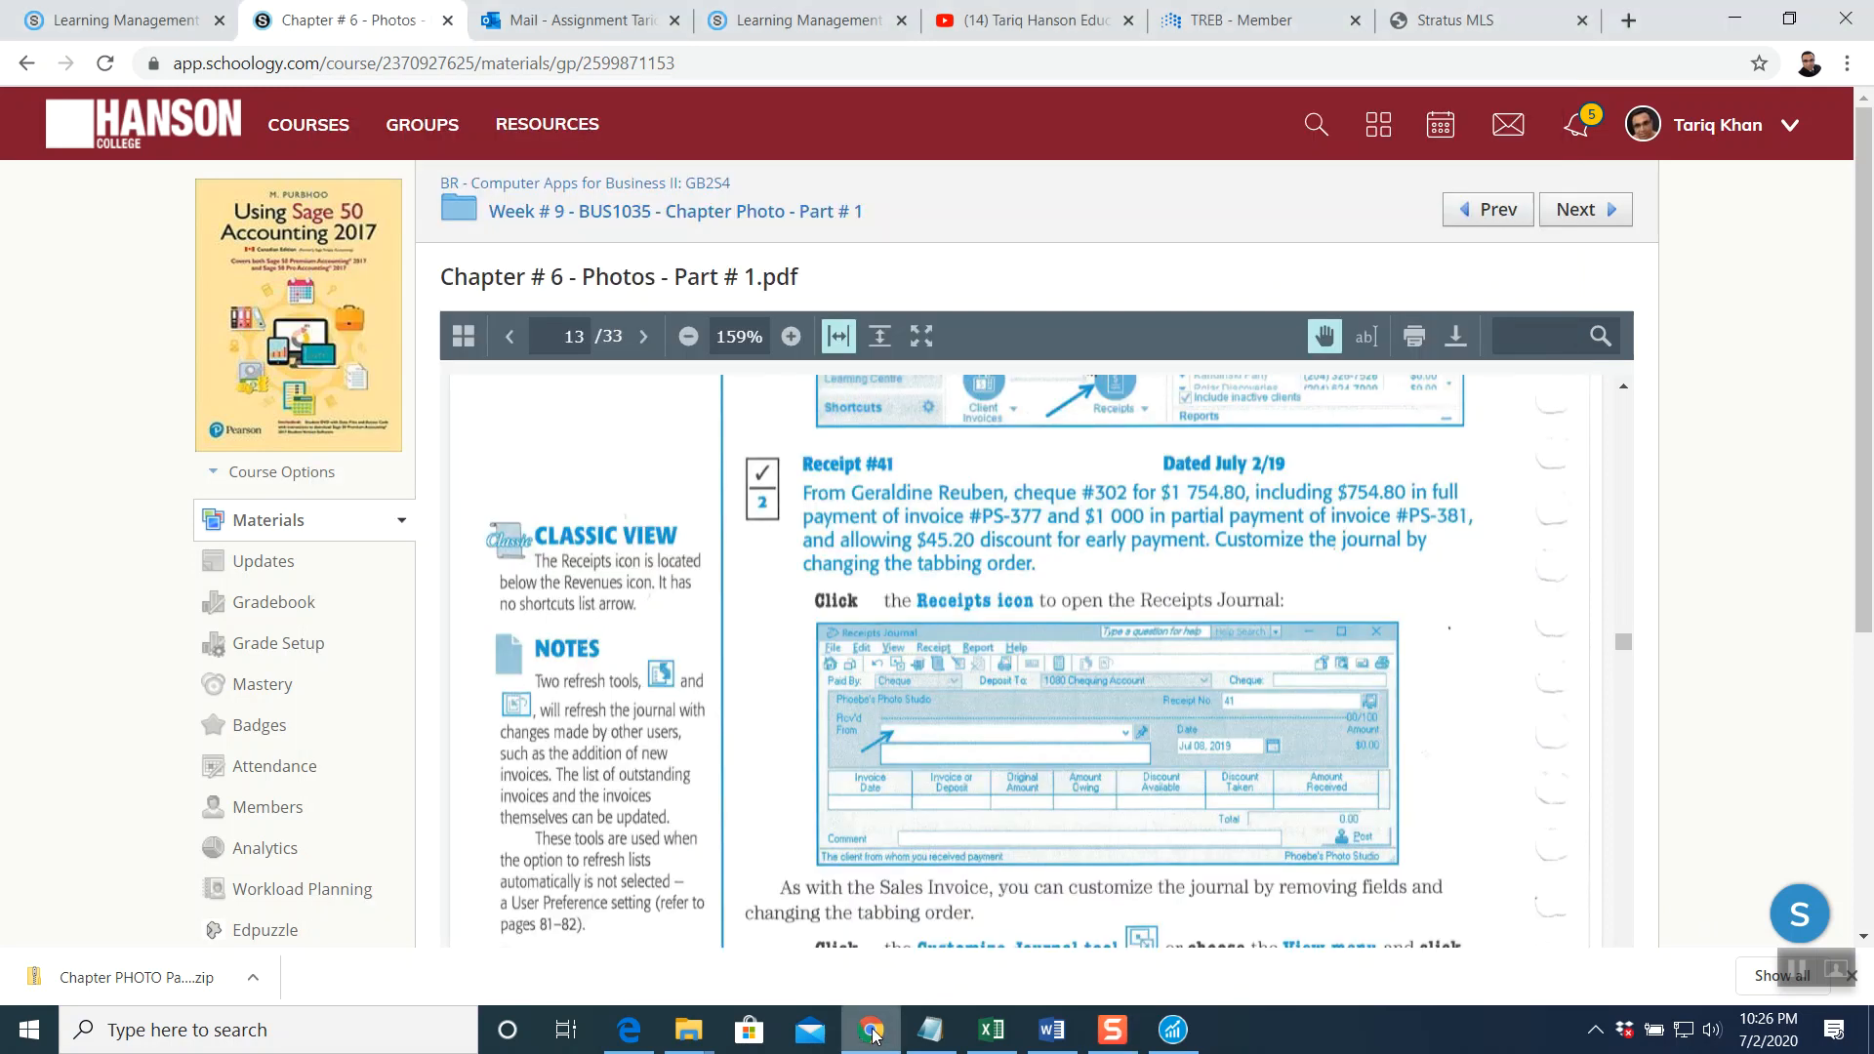
pyautogui.scroll(-5, 874, 751)
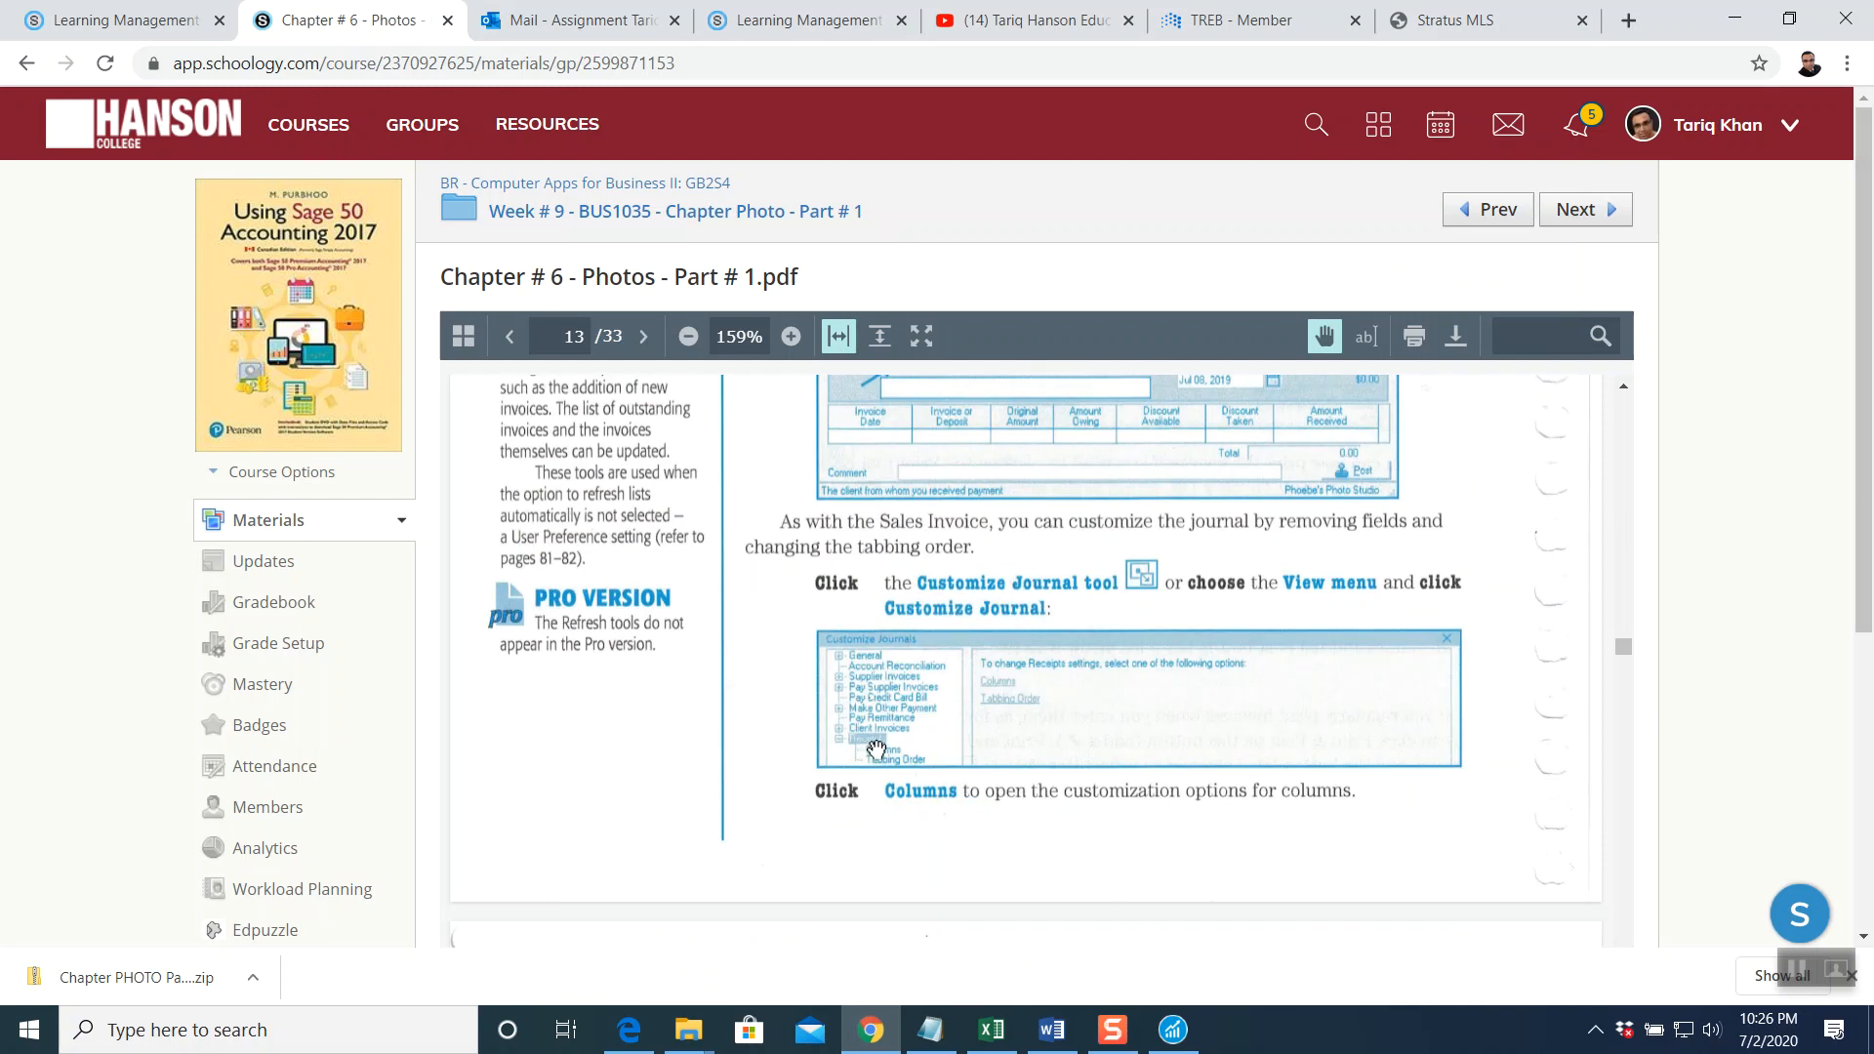
pyautogui.scroll(-10, 876, 747)
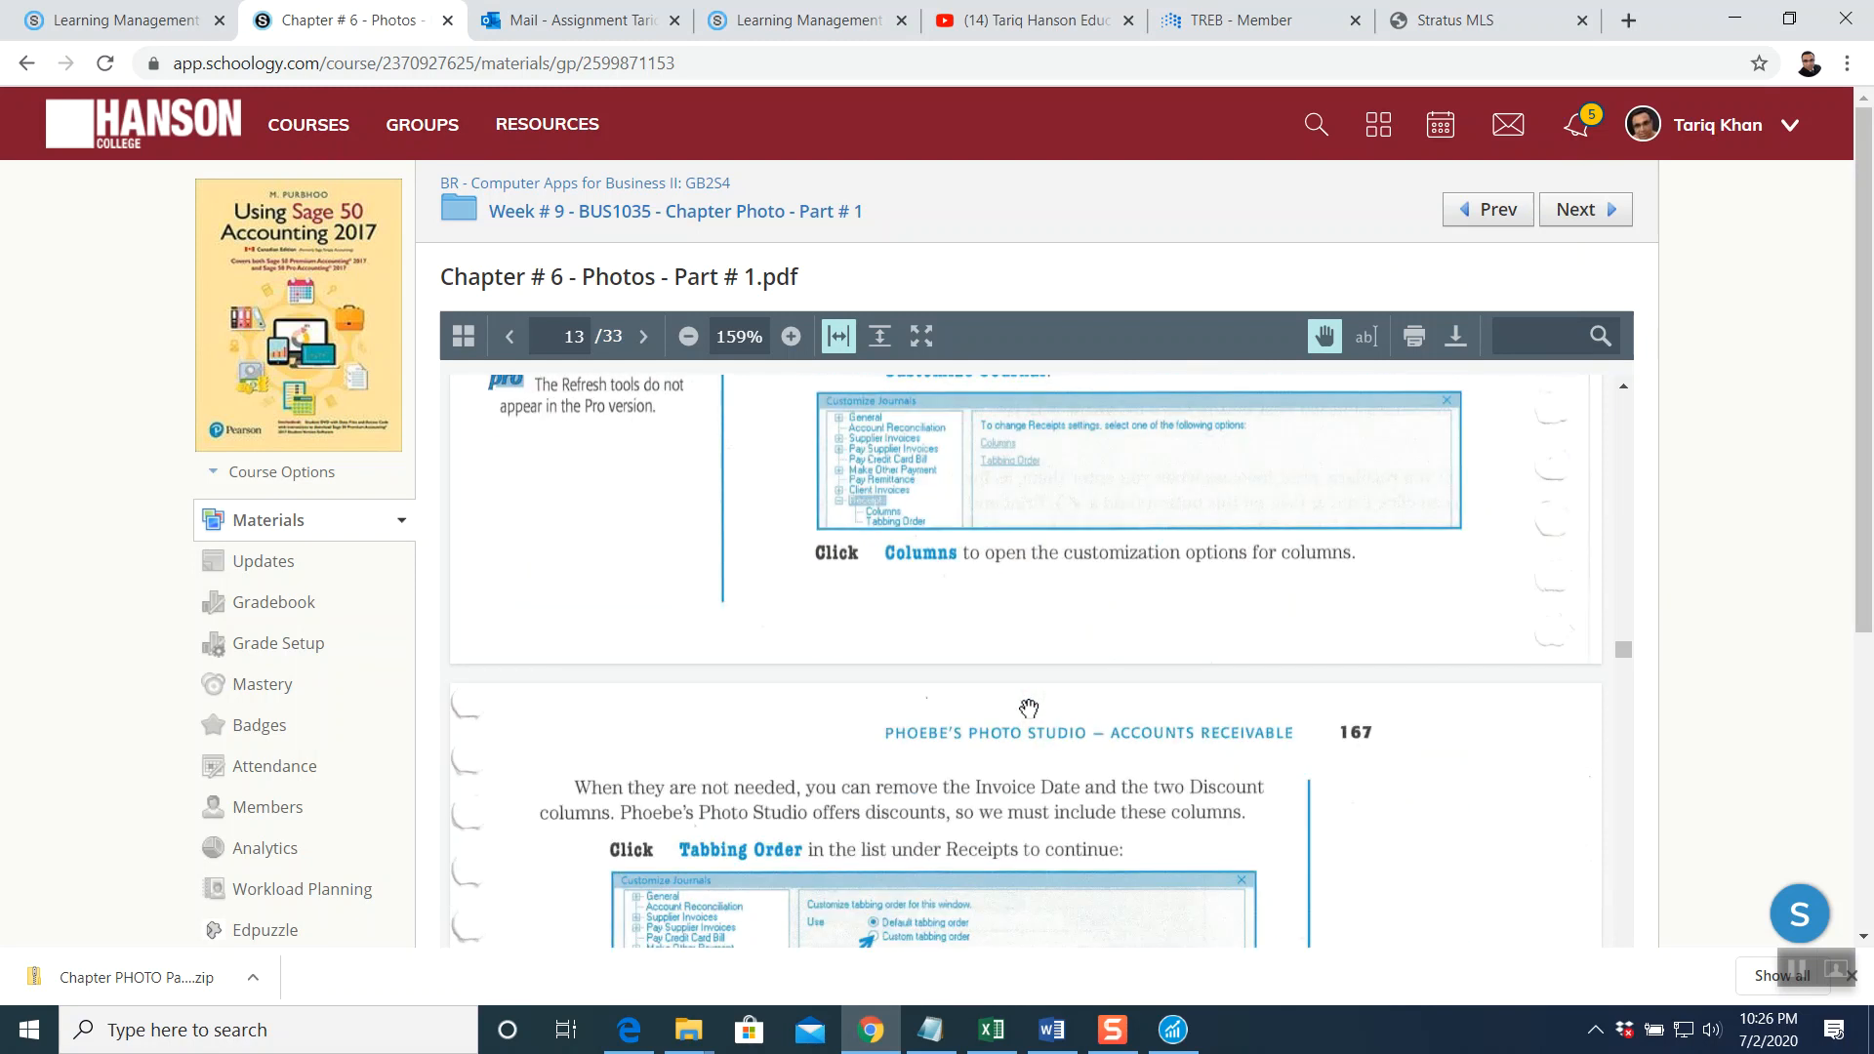
pyautogui.scroll(-15, 1031, 708)
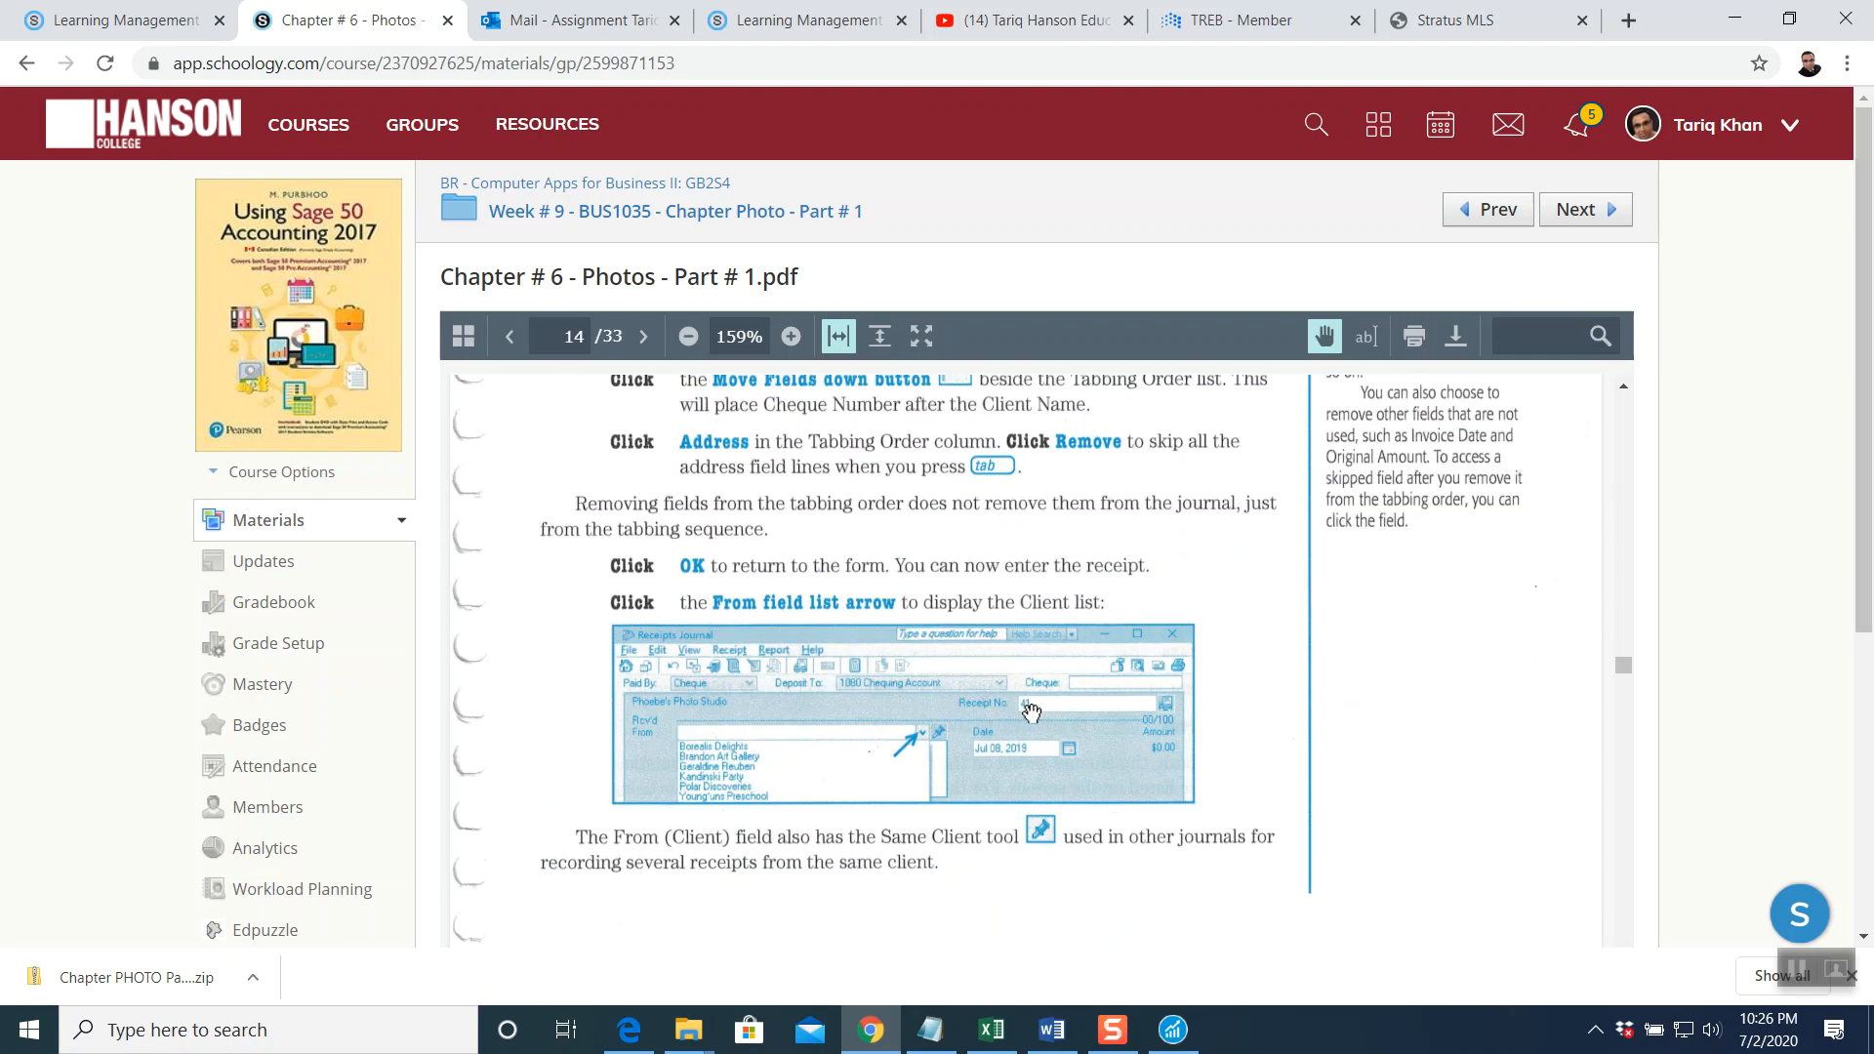
pyautogui.scroll(-15, 1030, 715)
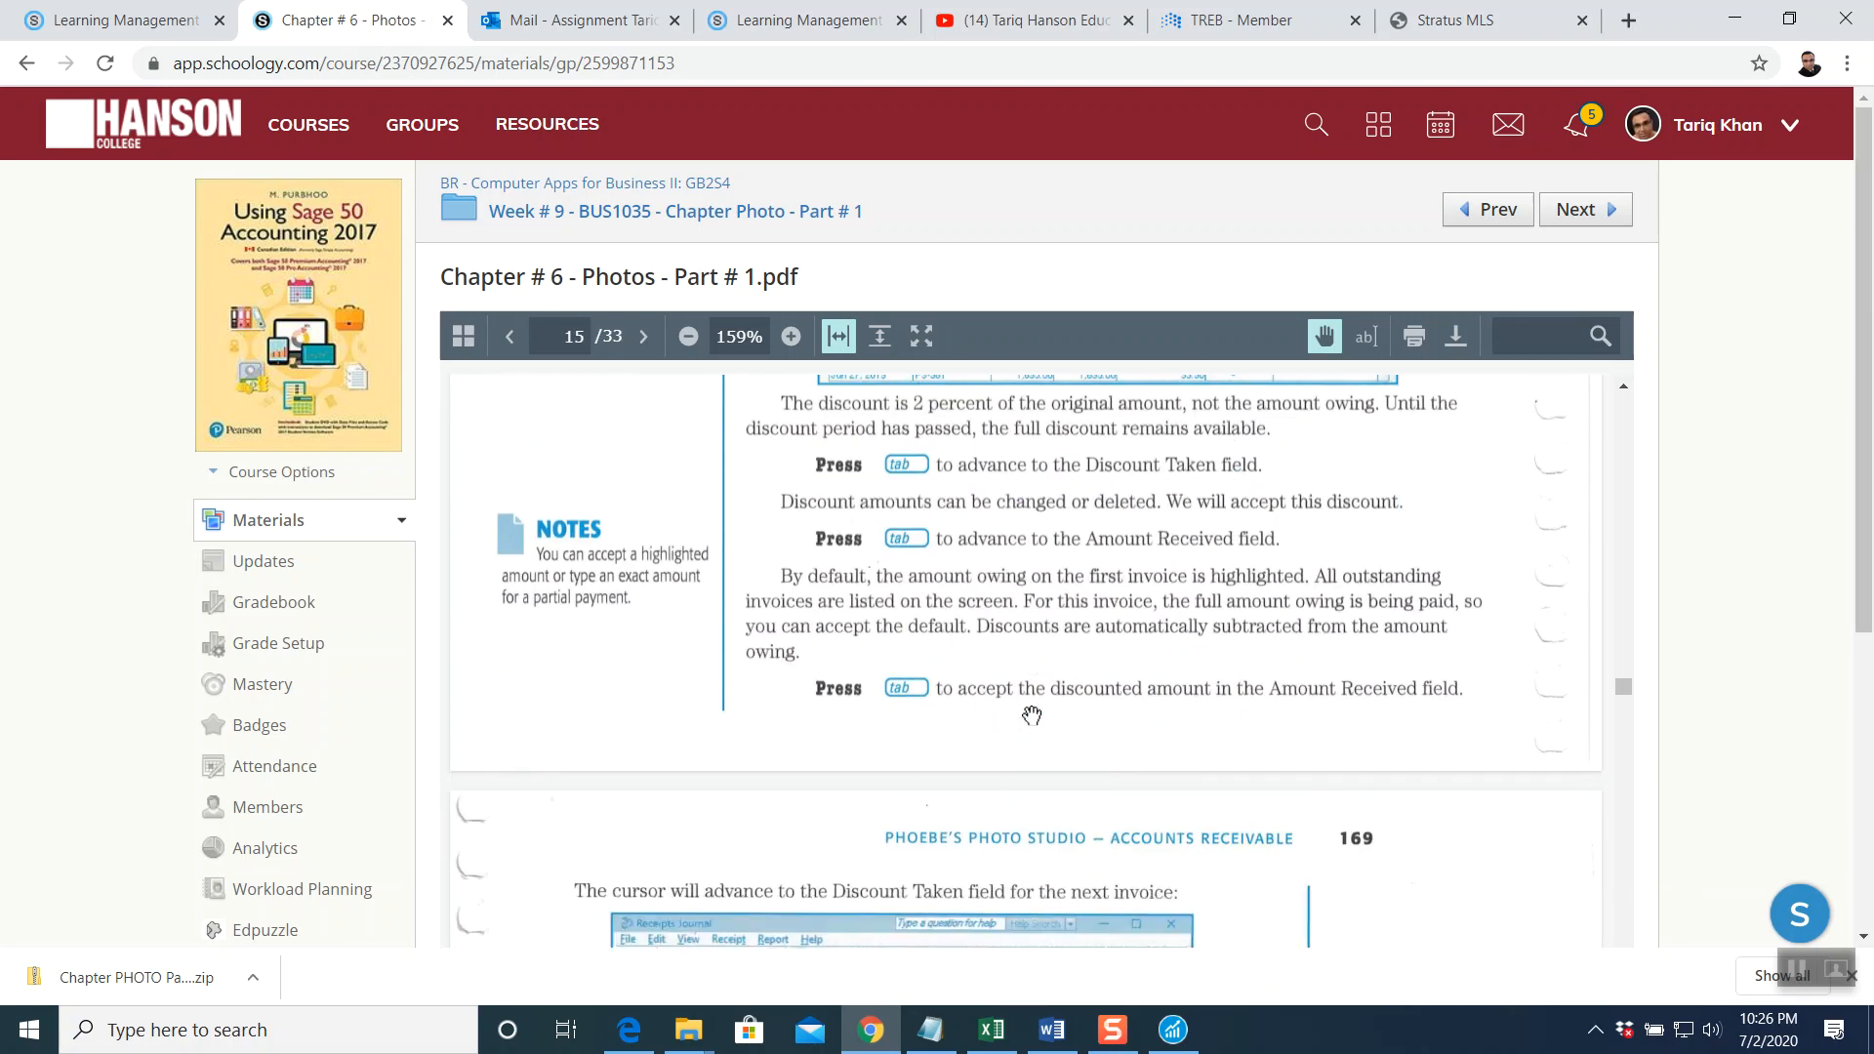
pyautogui.scroll(-15, 1031, 716)
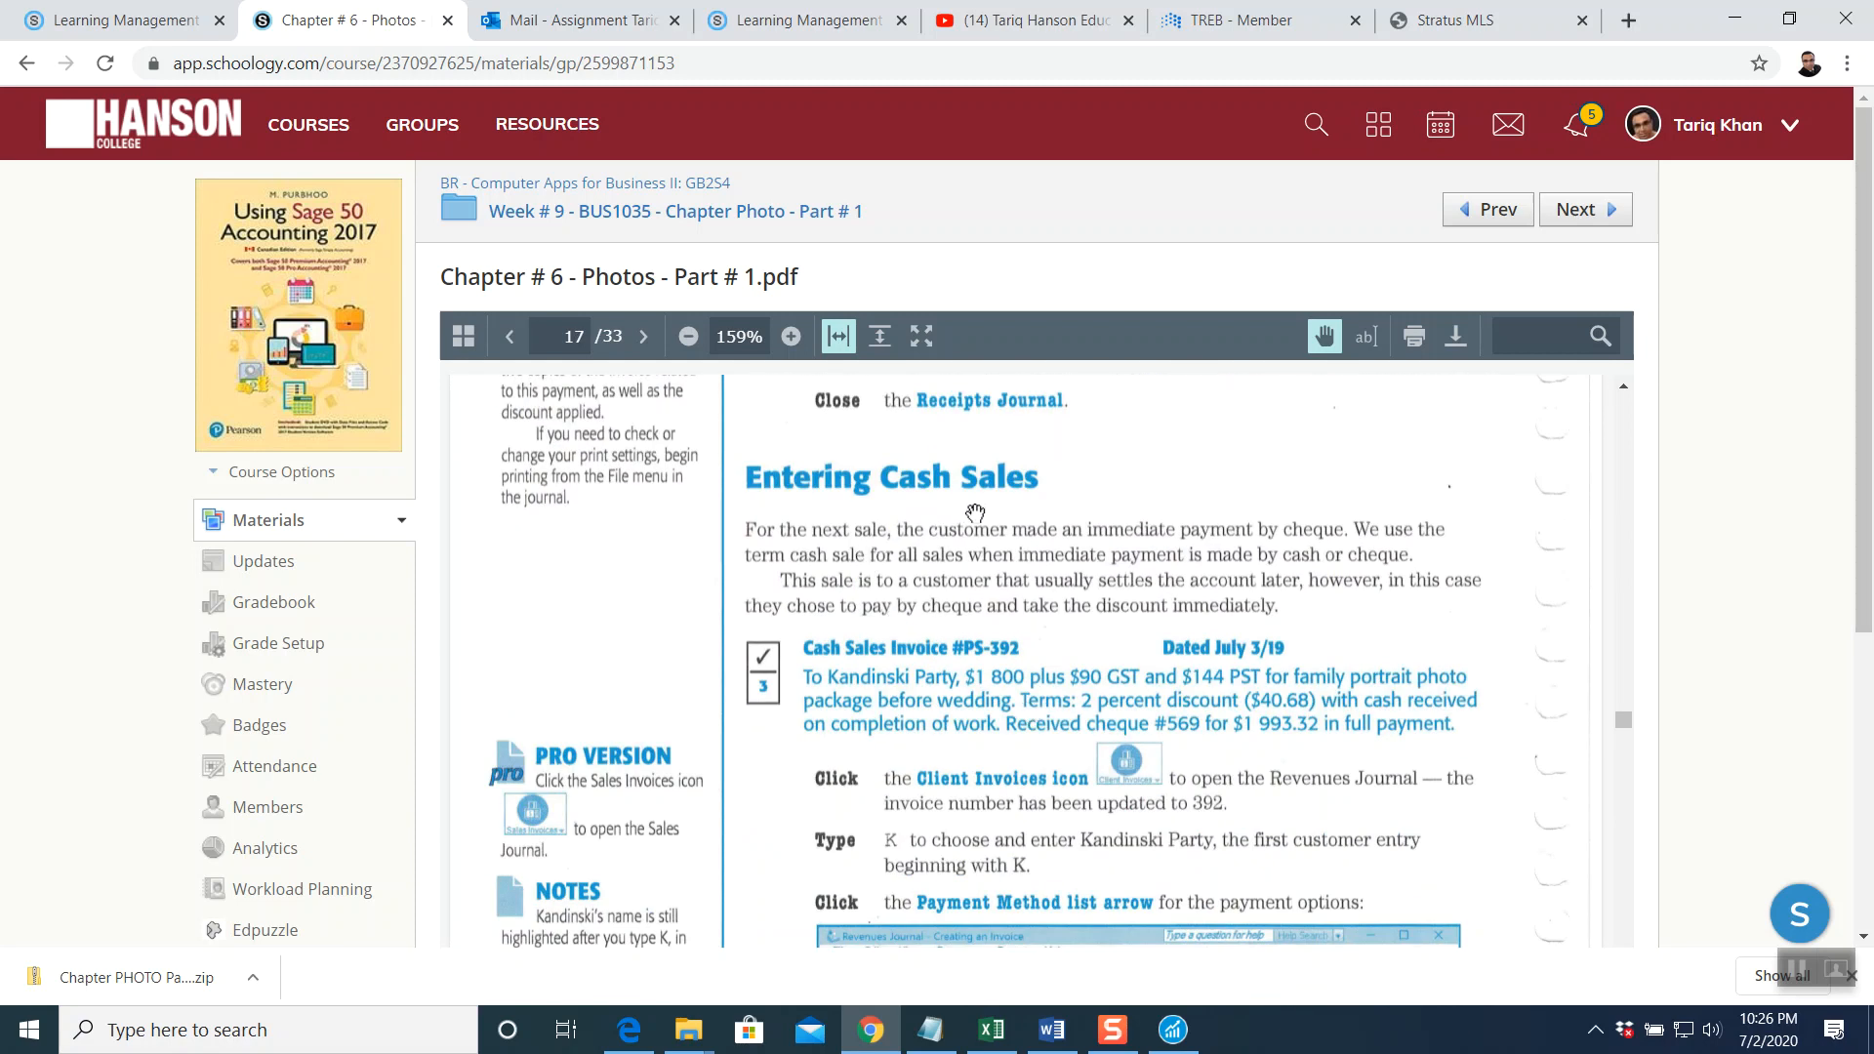
pyautogui.scroll(-1, 975, 512)
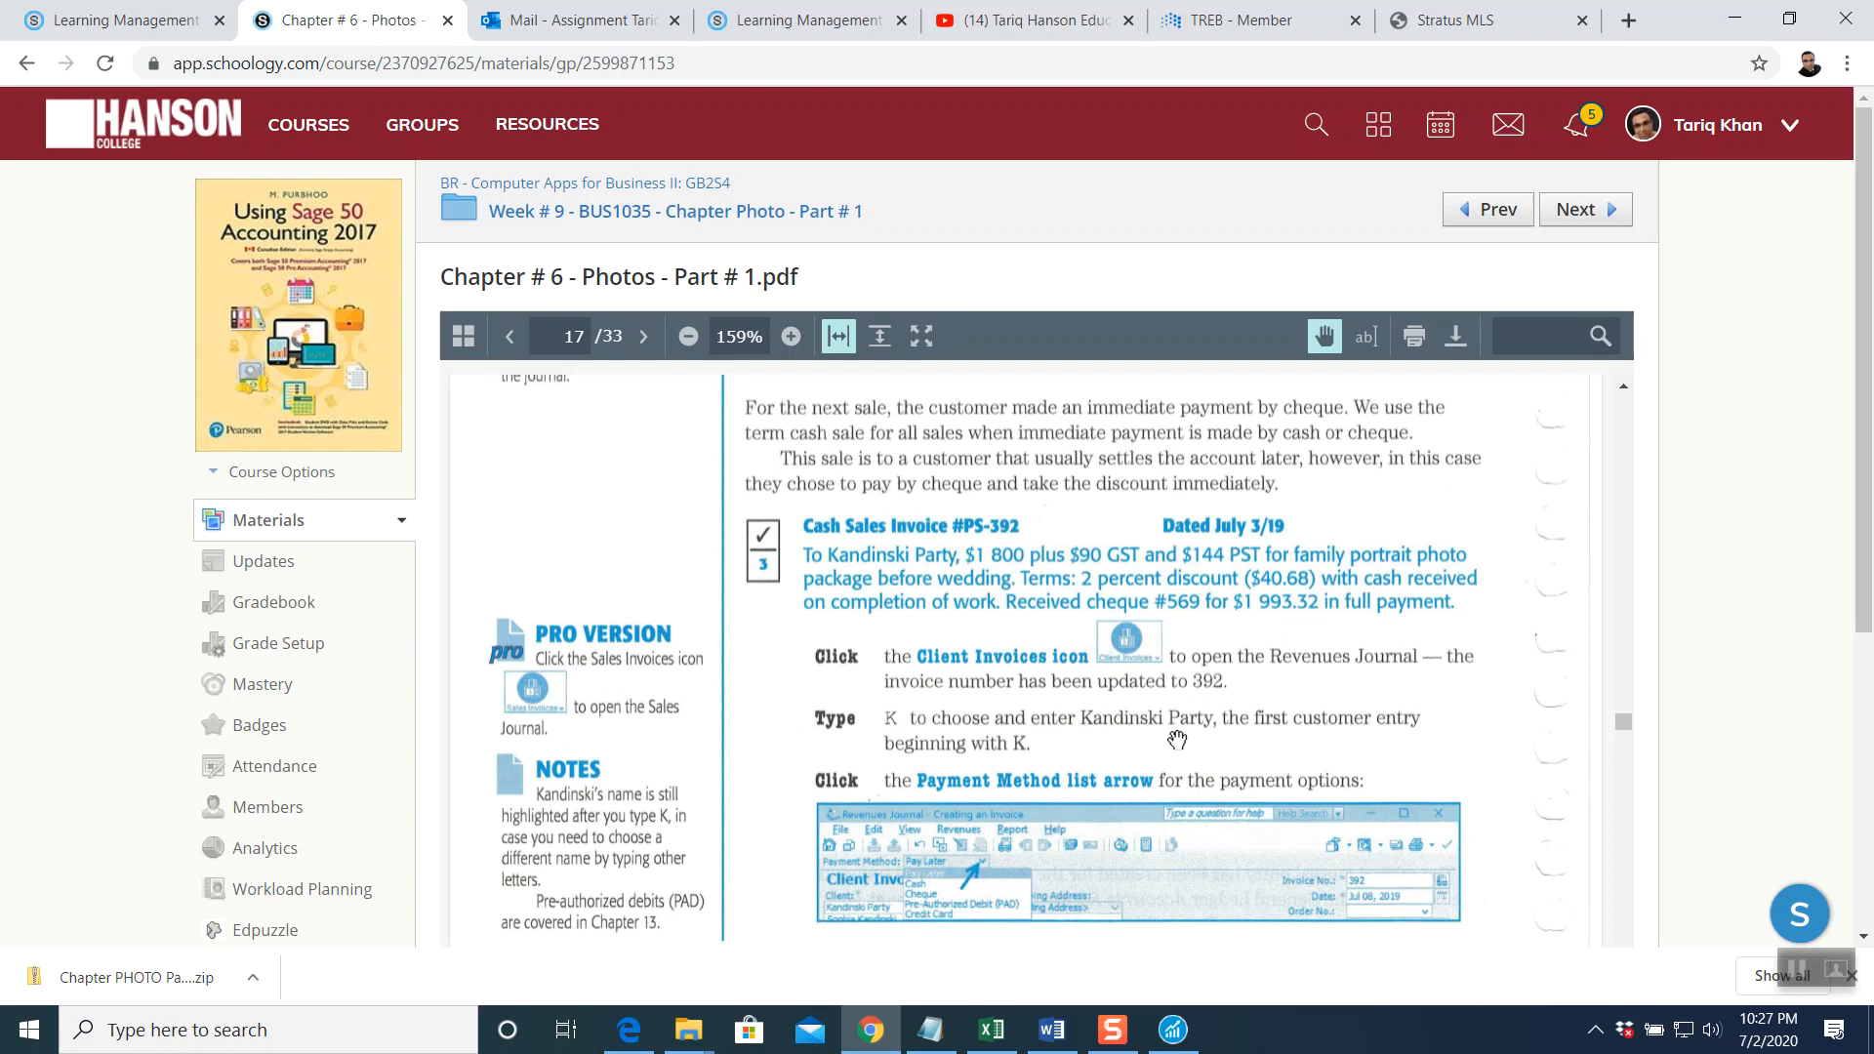
pyautogui.click(1173, 1030)
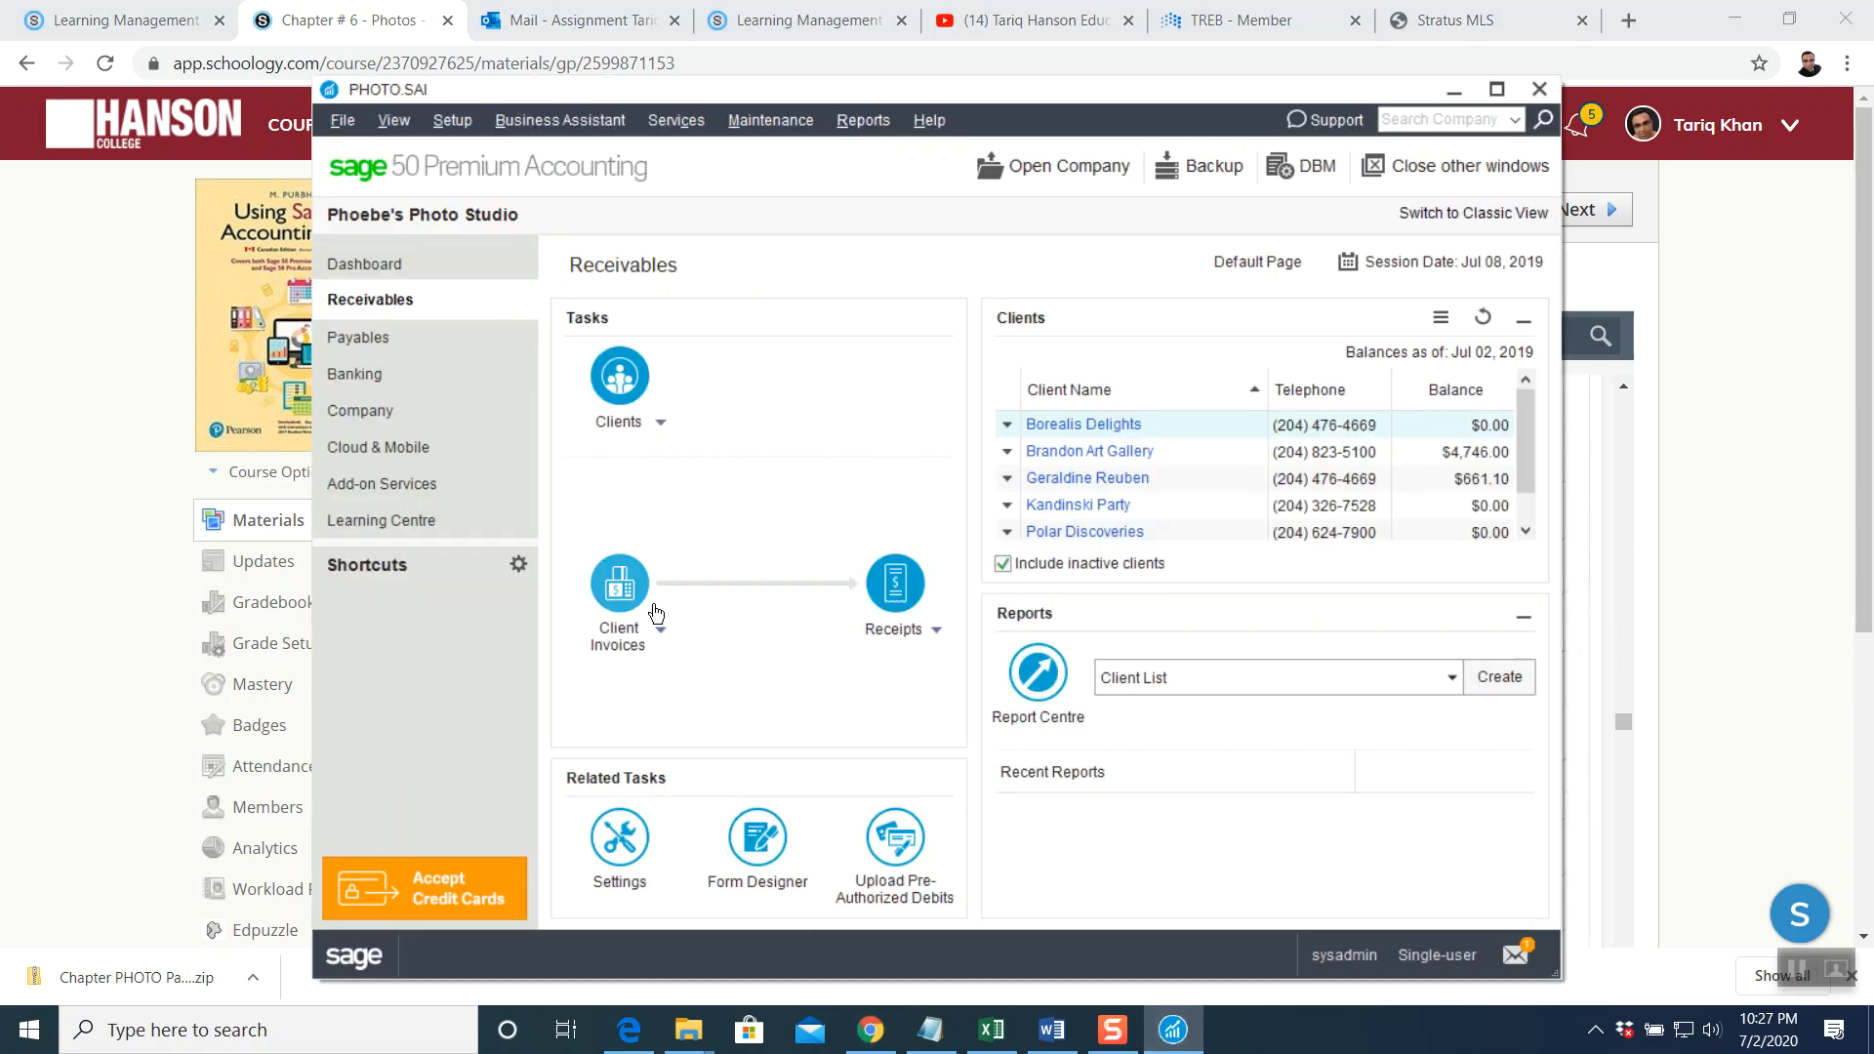
# Start a blank client invoice in the Revenues Journal, numbered 391 and set to Pay Later
pyautogui.click(620, 583)
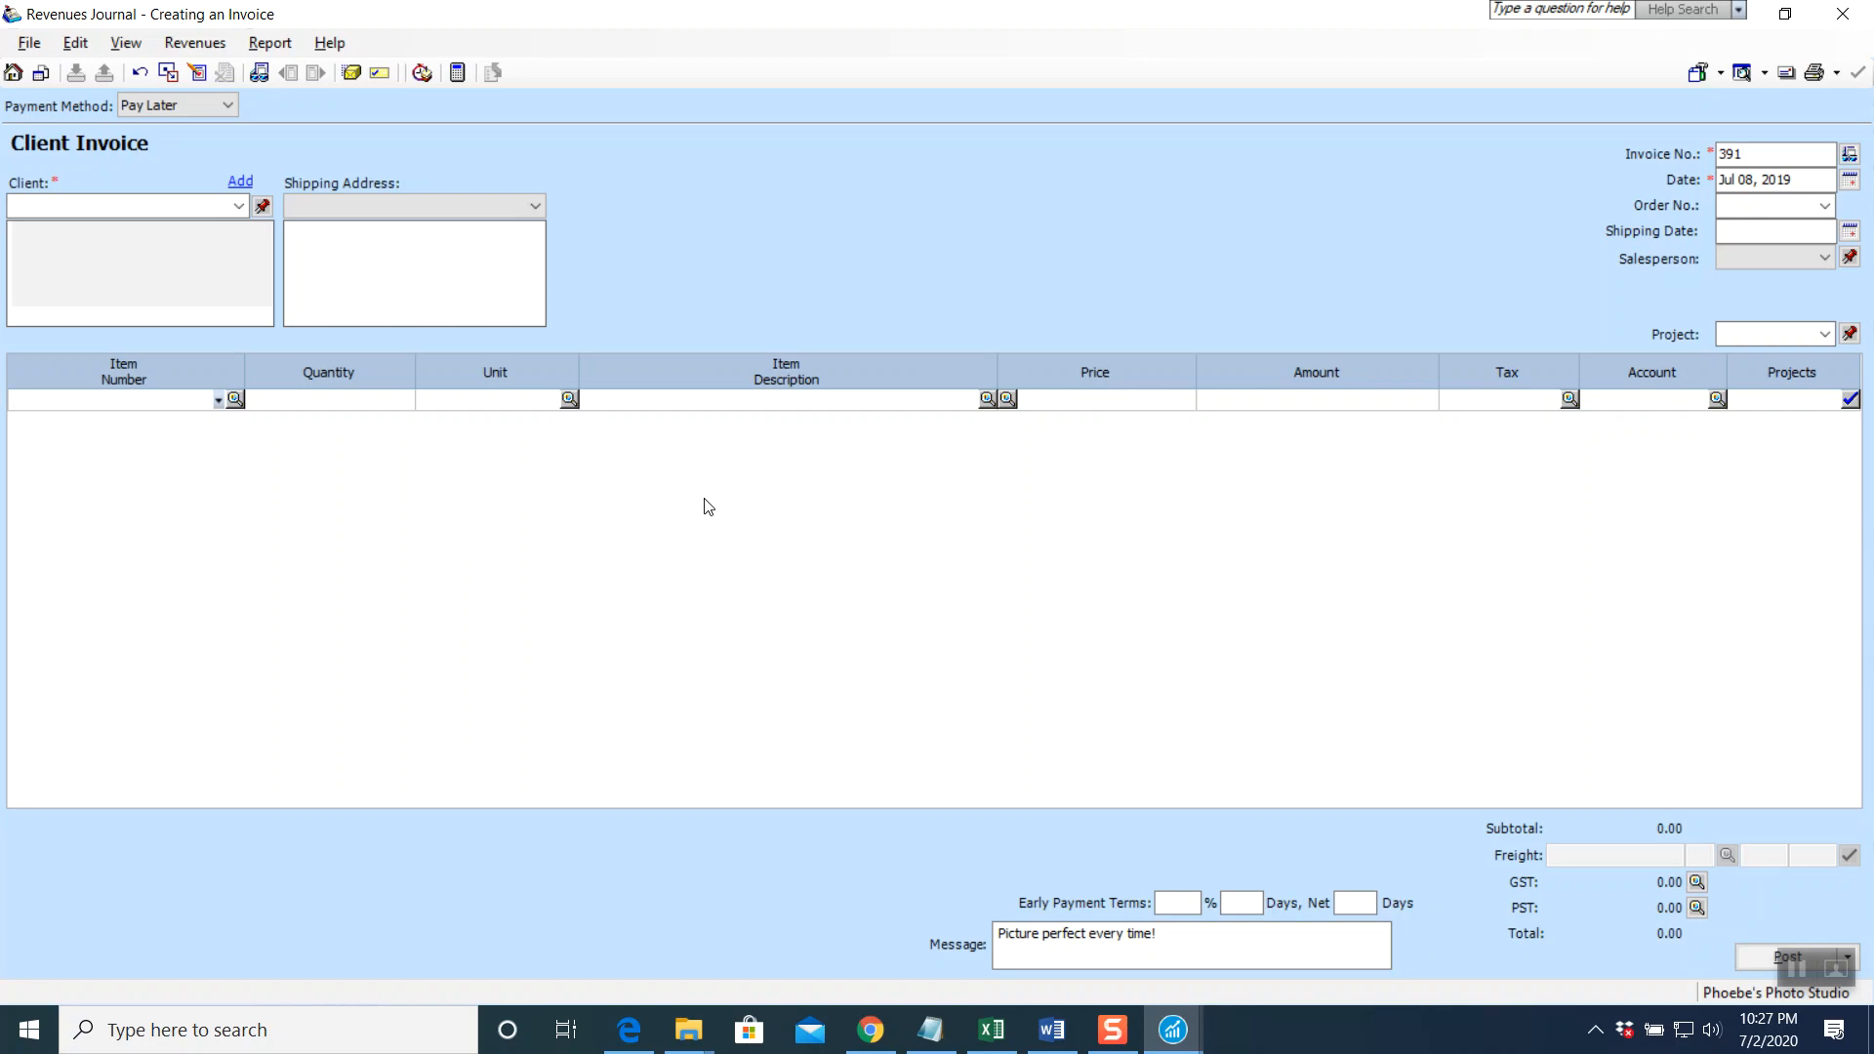
pyautogui.click(1795, 966)
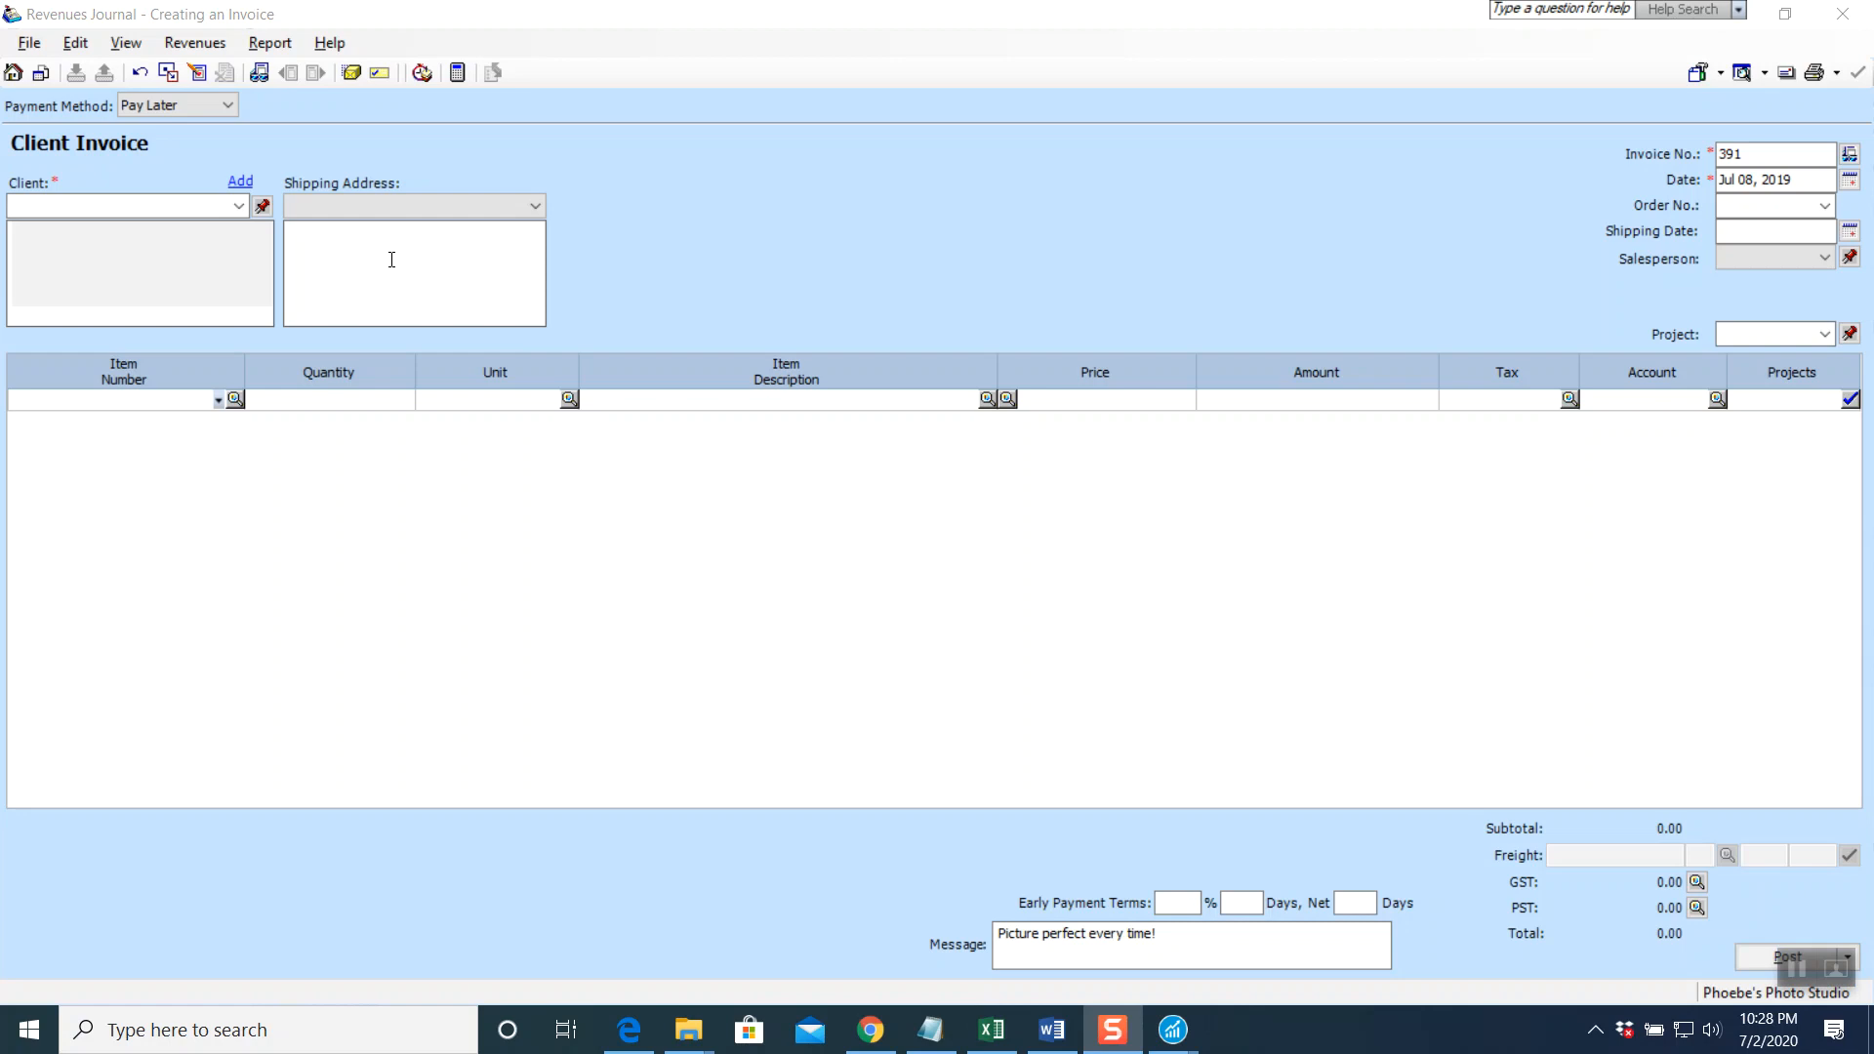
# Set payment by cheque 569, invoice number PS-392, date Jul 03, 2019, and client Kandinski Party
pyautogui.click(230, 107)
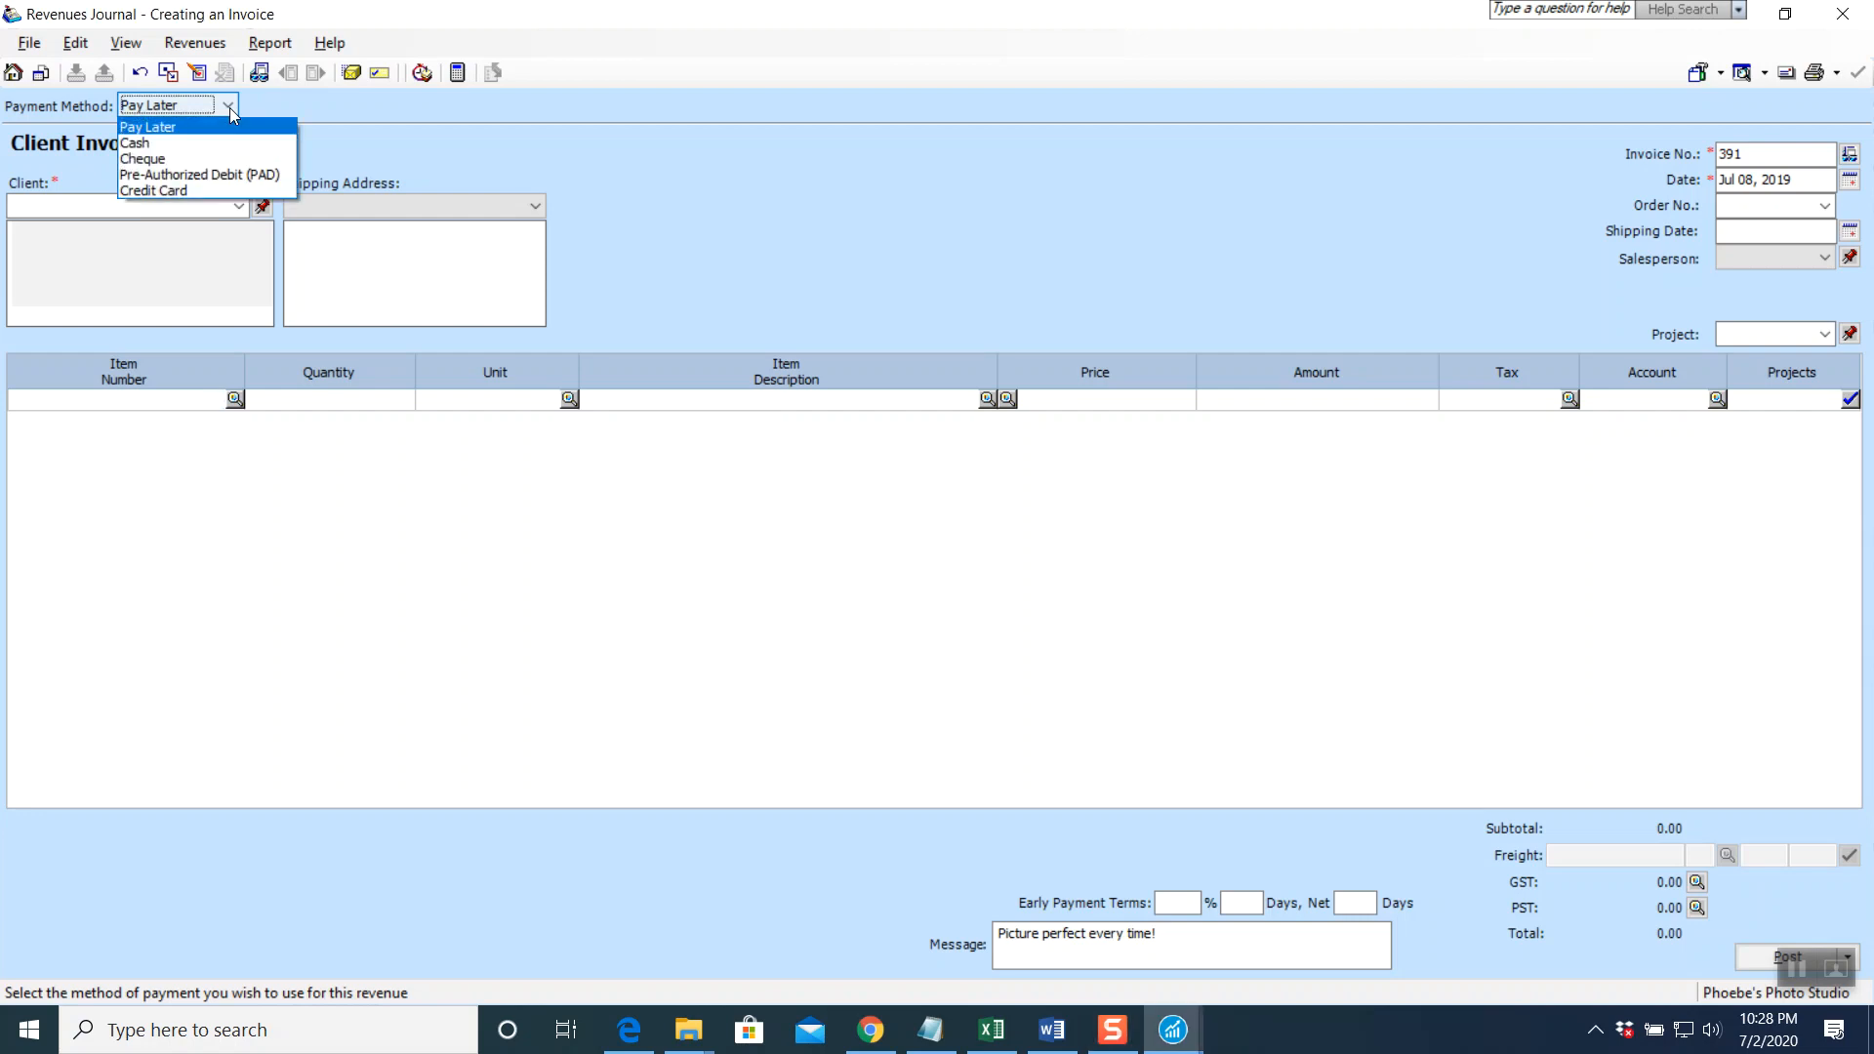
pyautogui.click(209, 156)
pyautogui.click(676, 114)
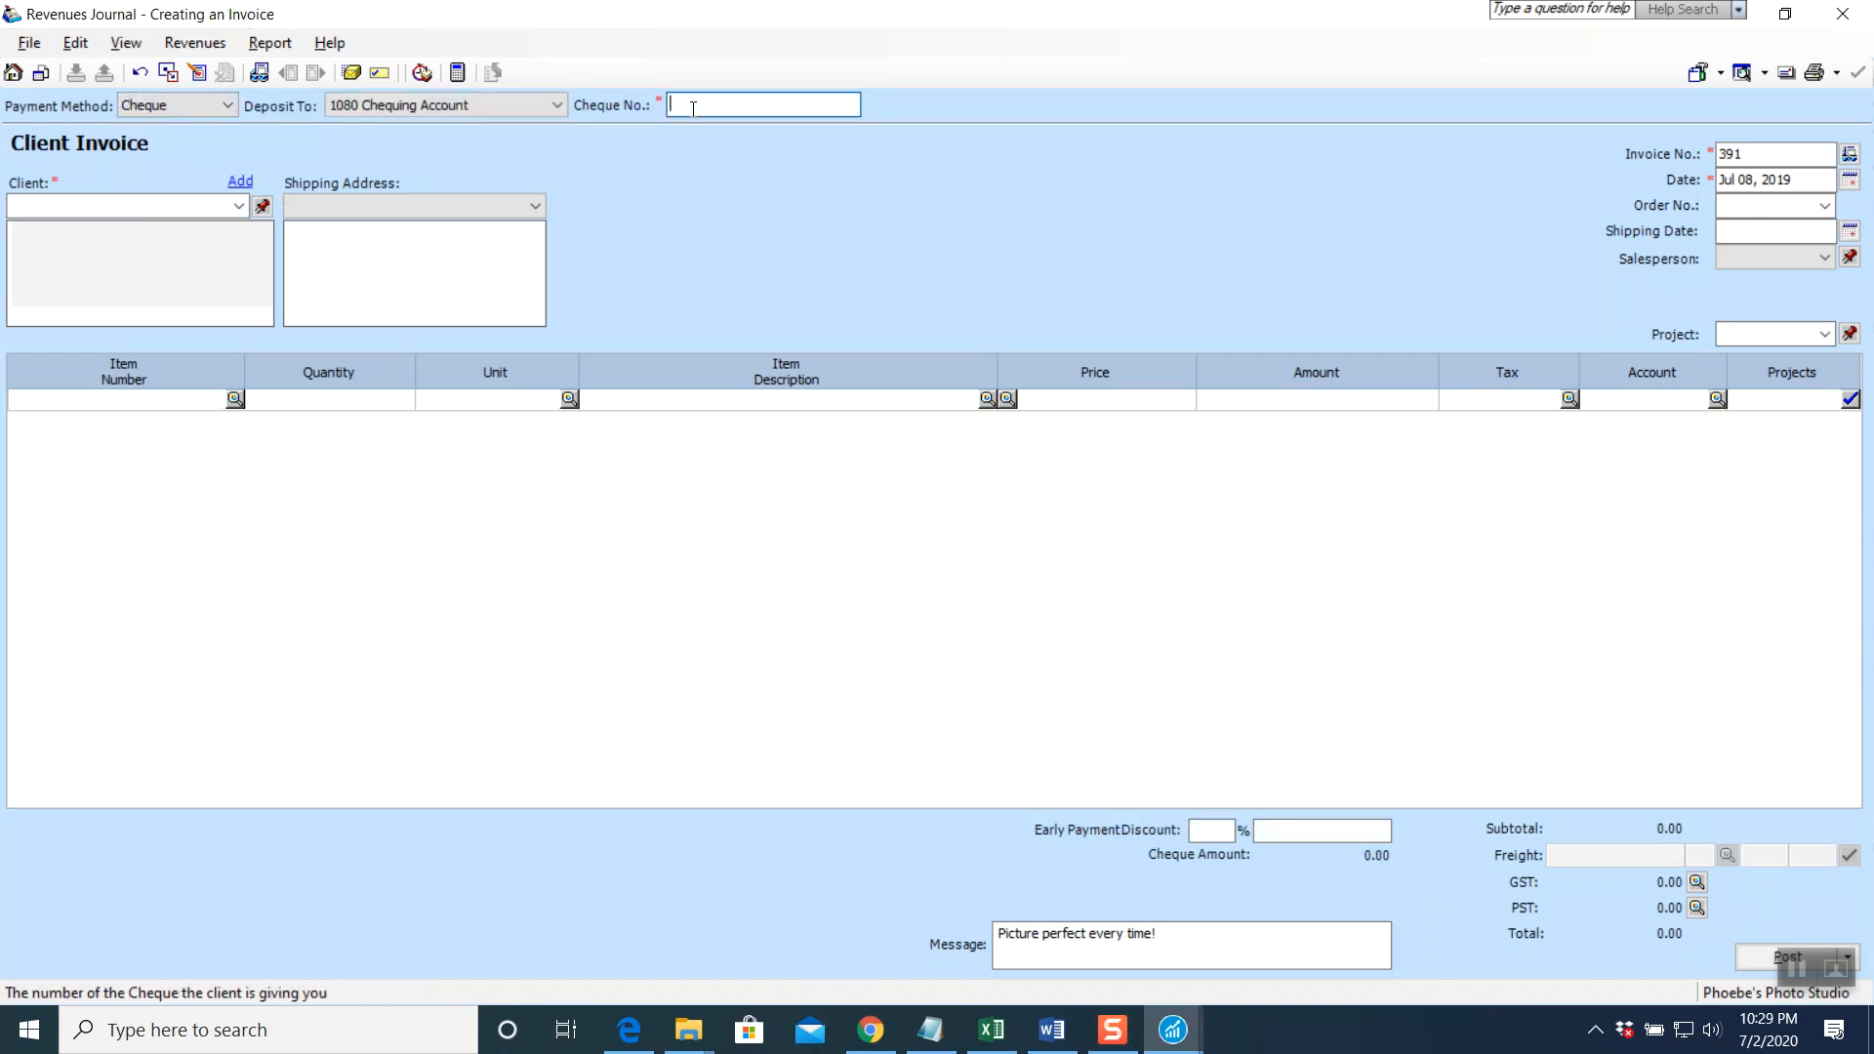
pyautogui.write('569')
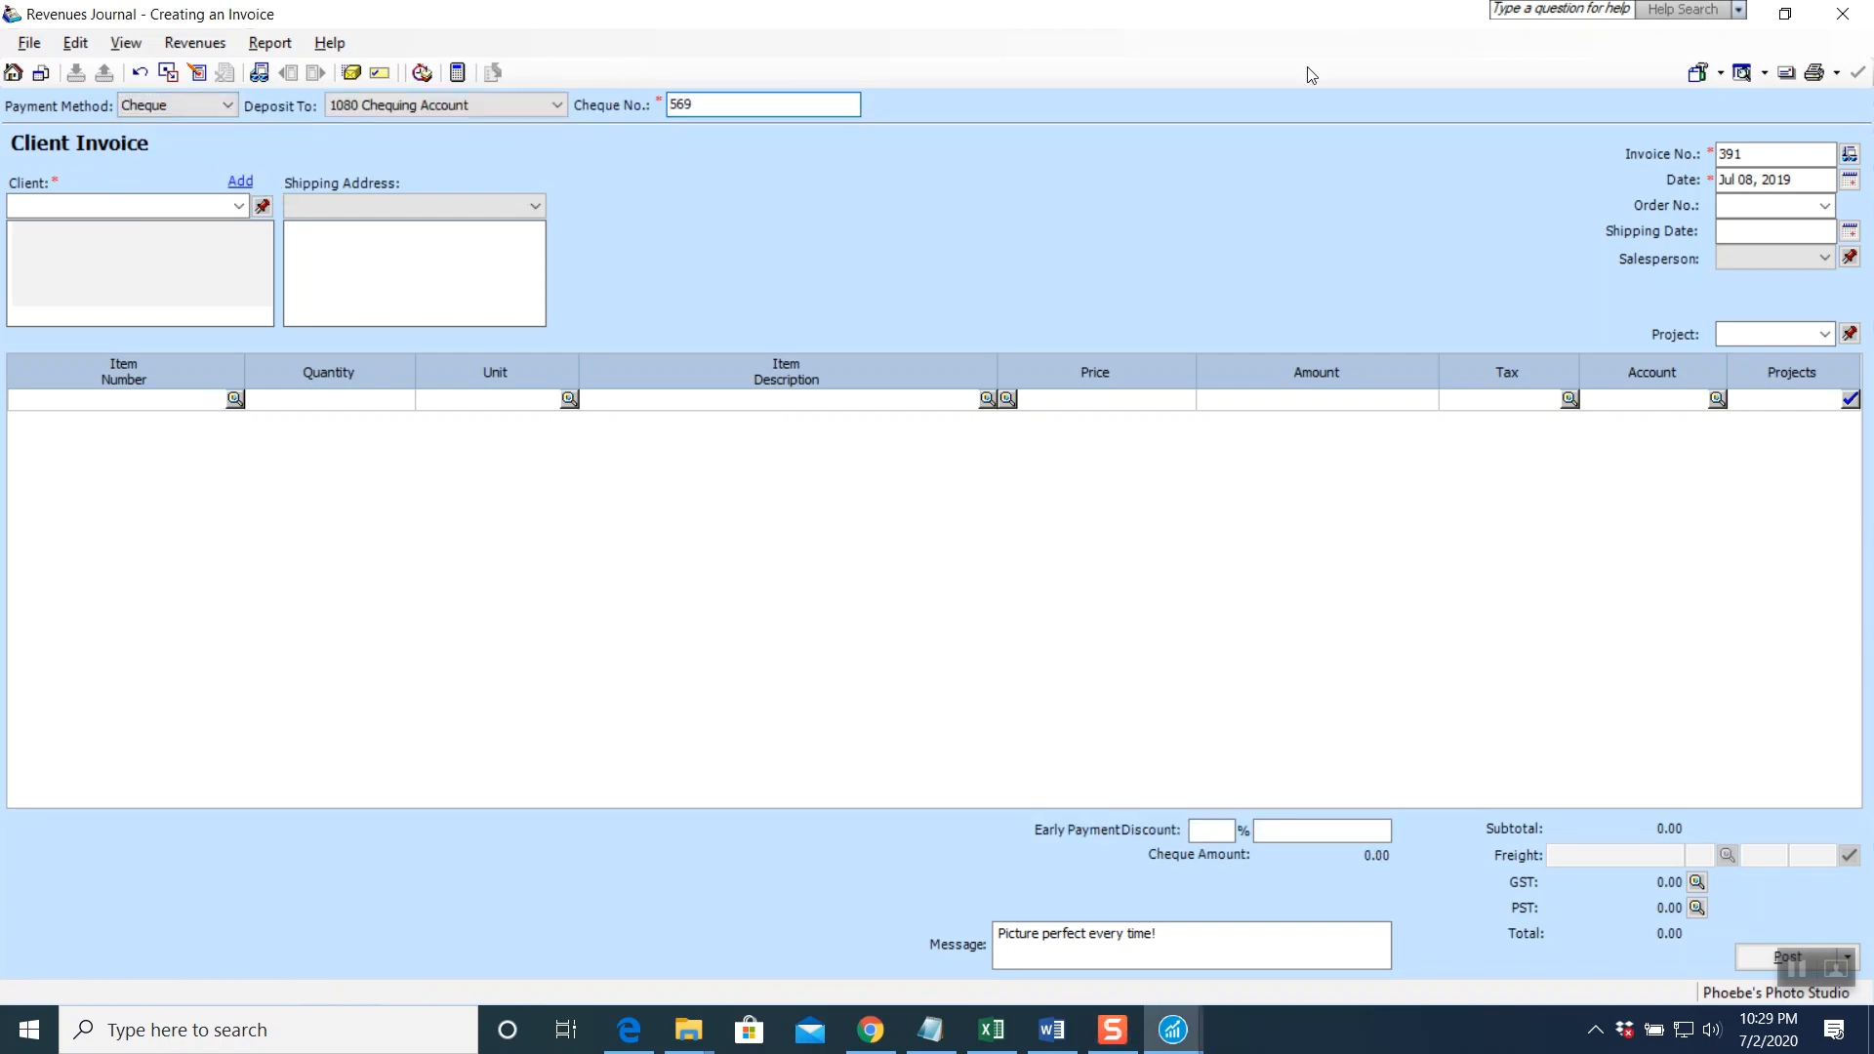
pyautogui.click(1747, 154)
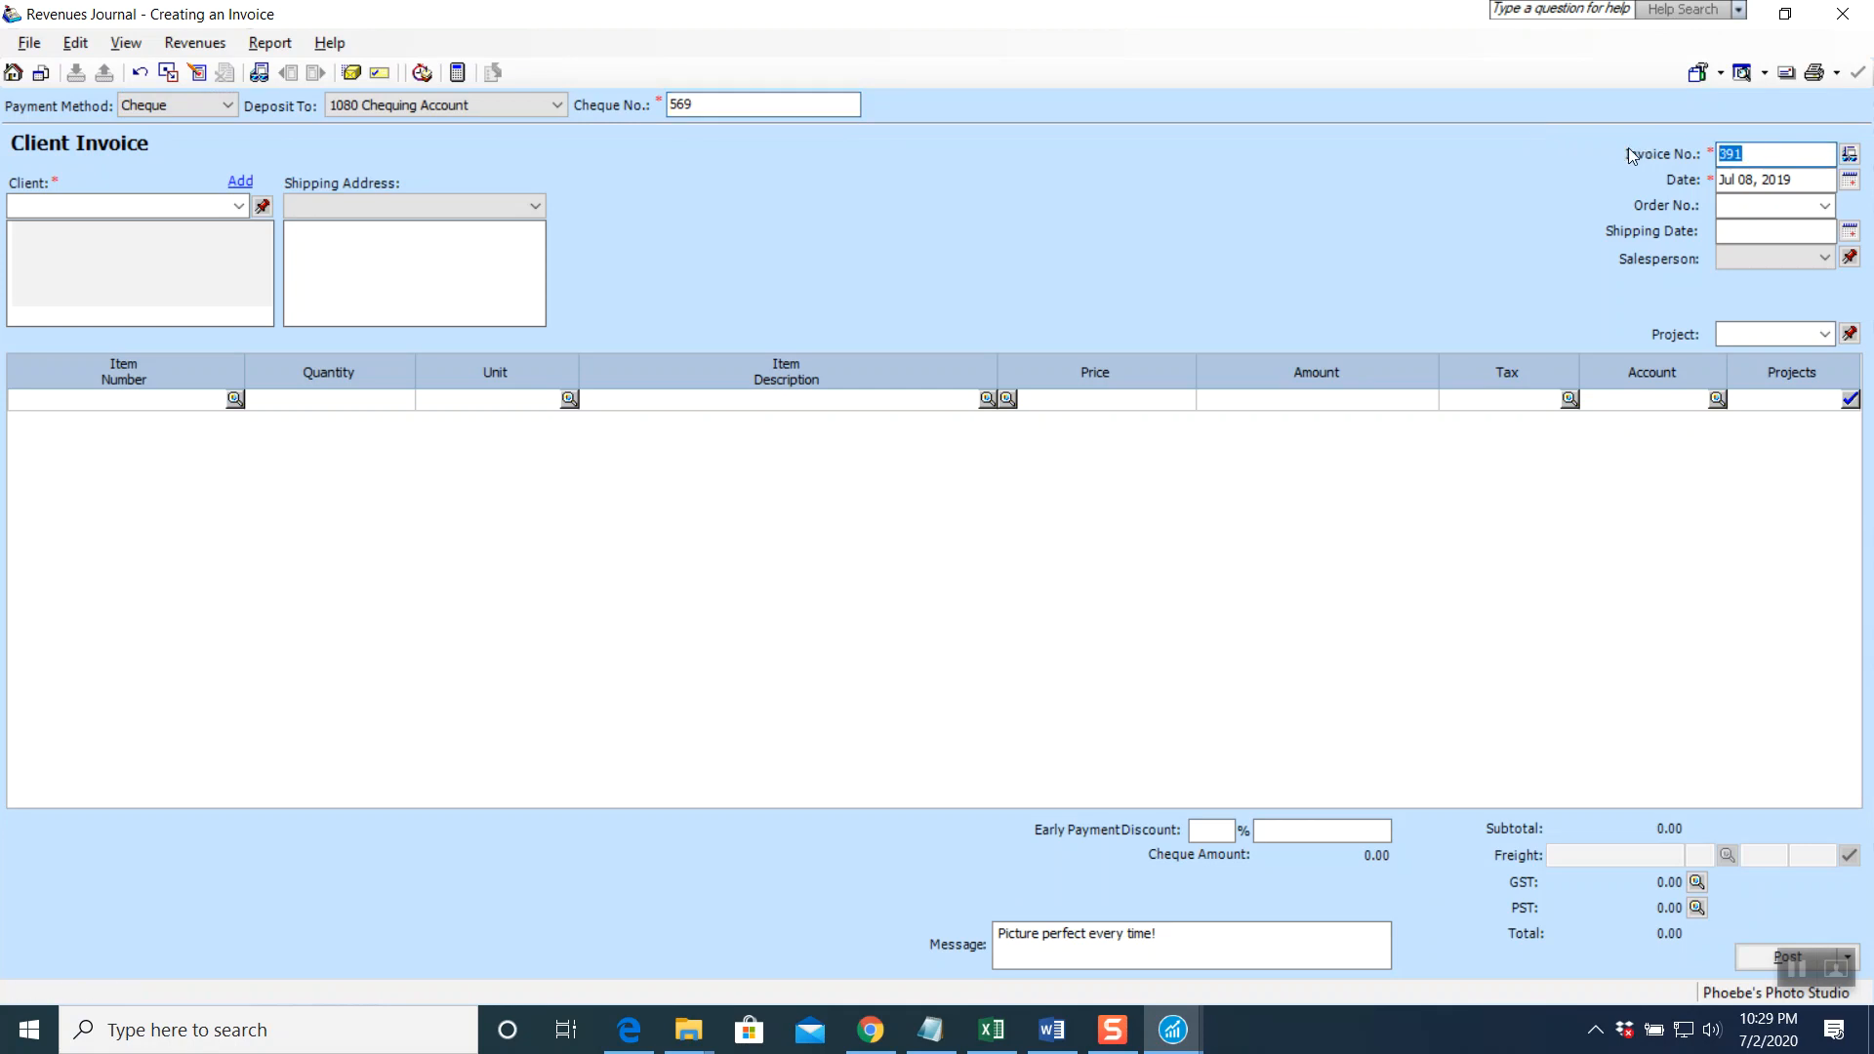
pyautogui.write('PS-392')
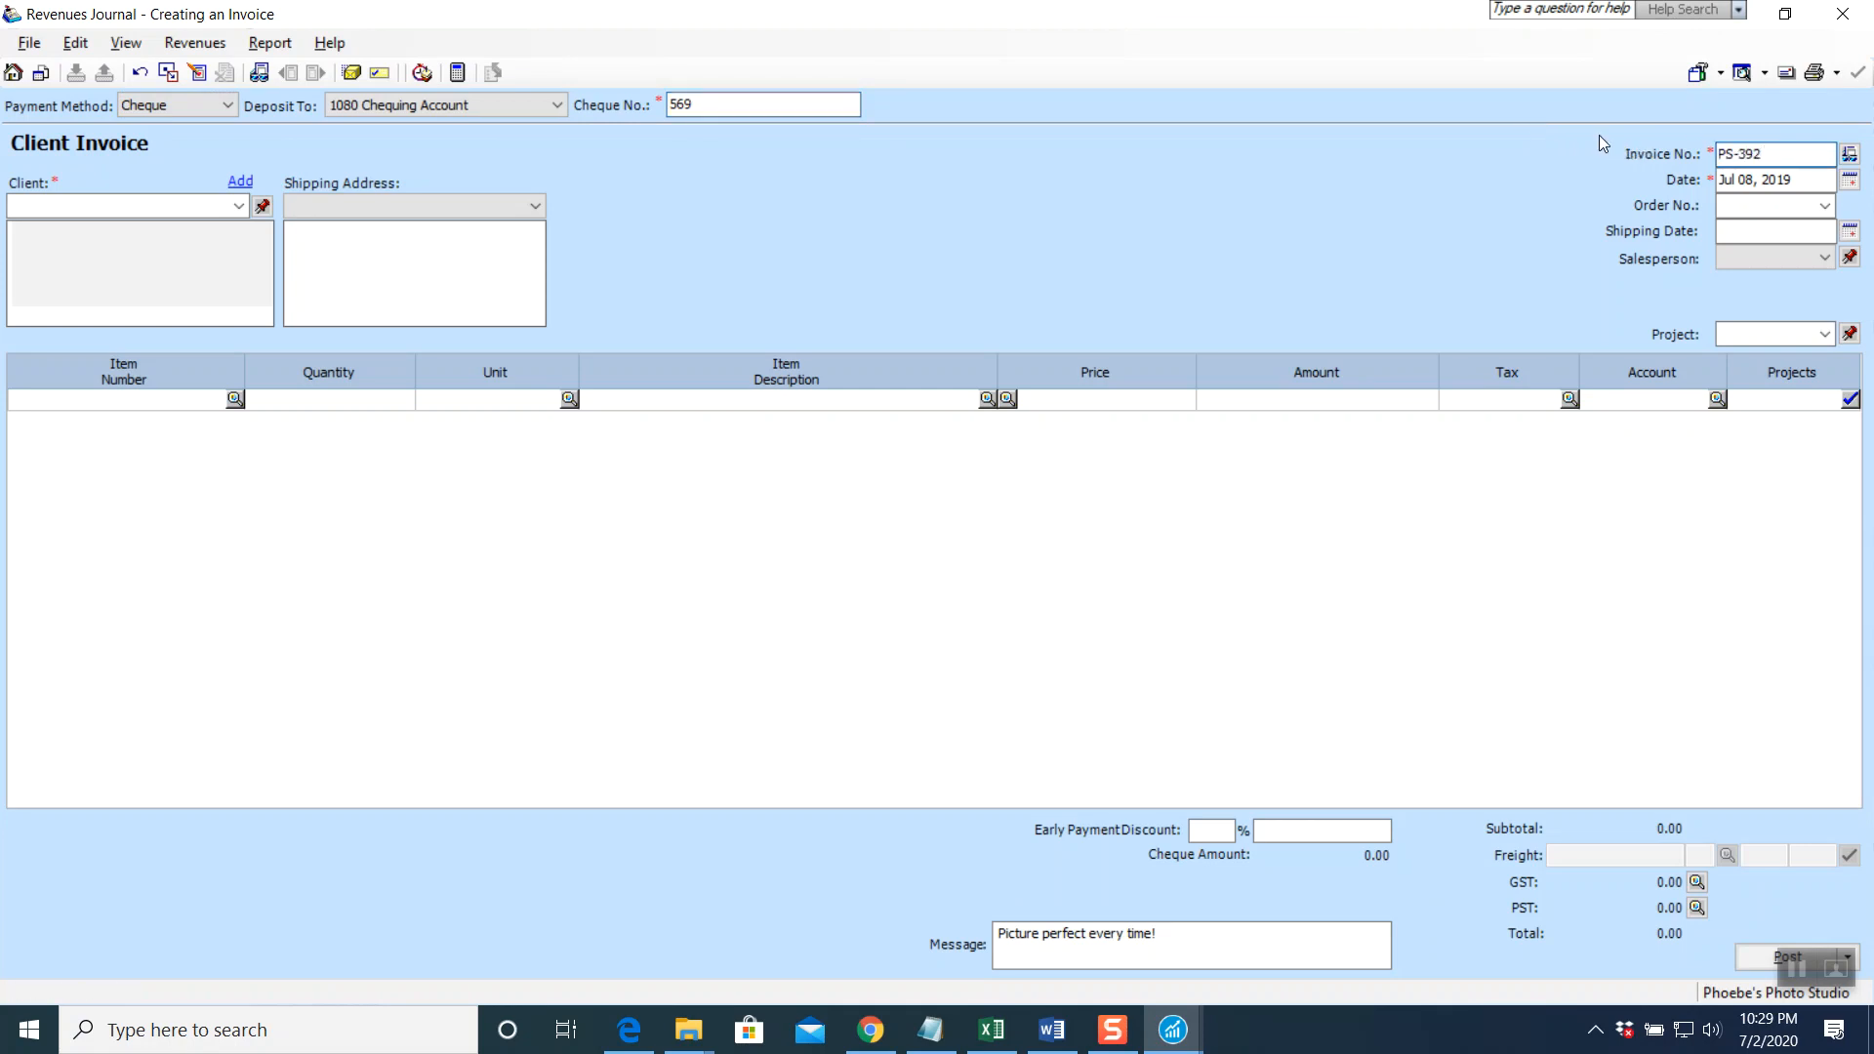
pyautogui.click(1850, 179)
pyautogui.click(1741, 277)
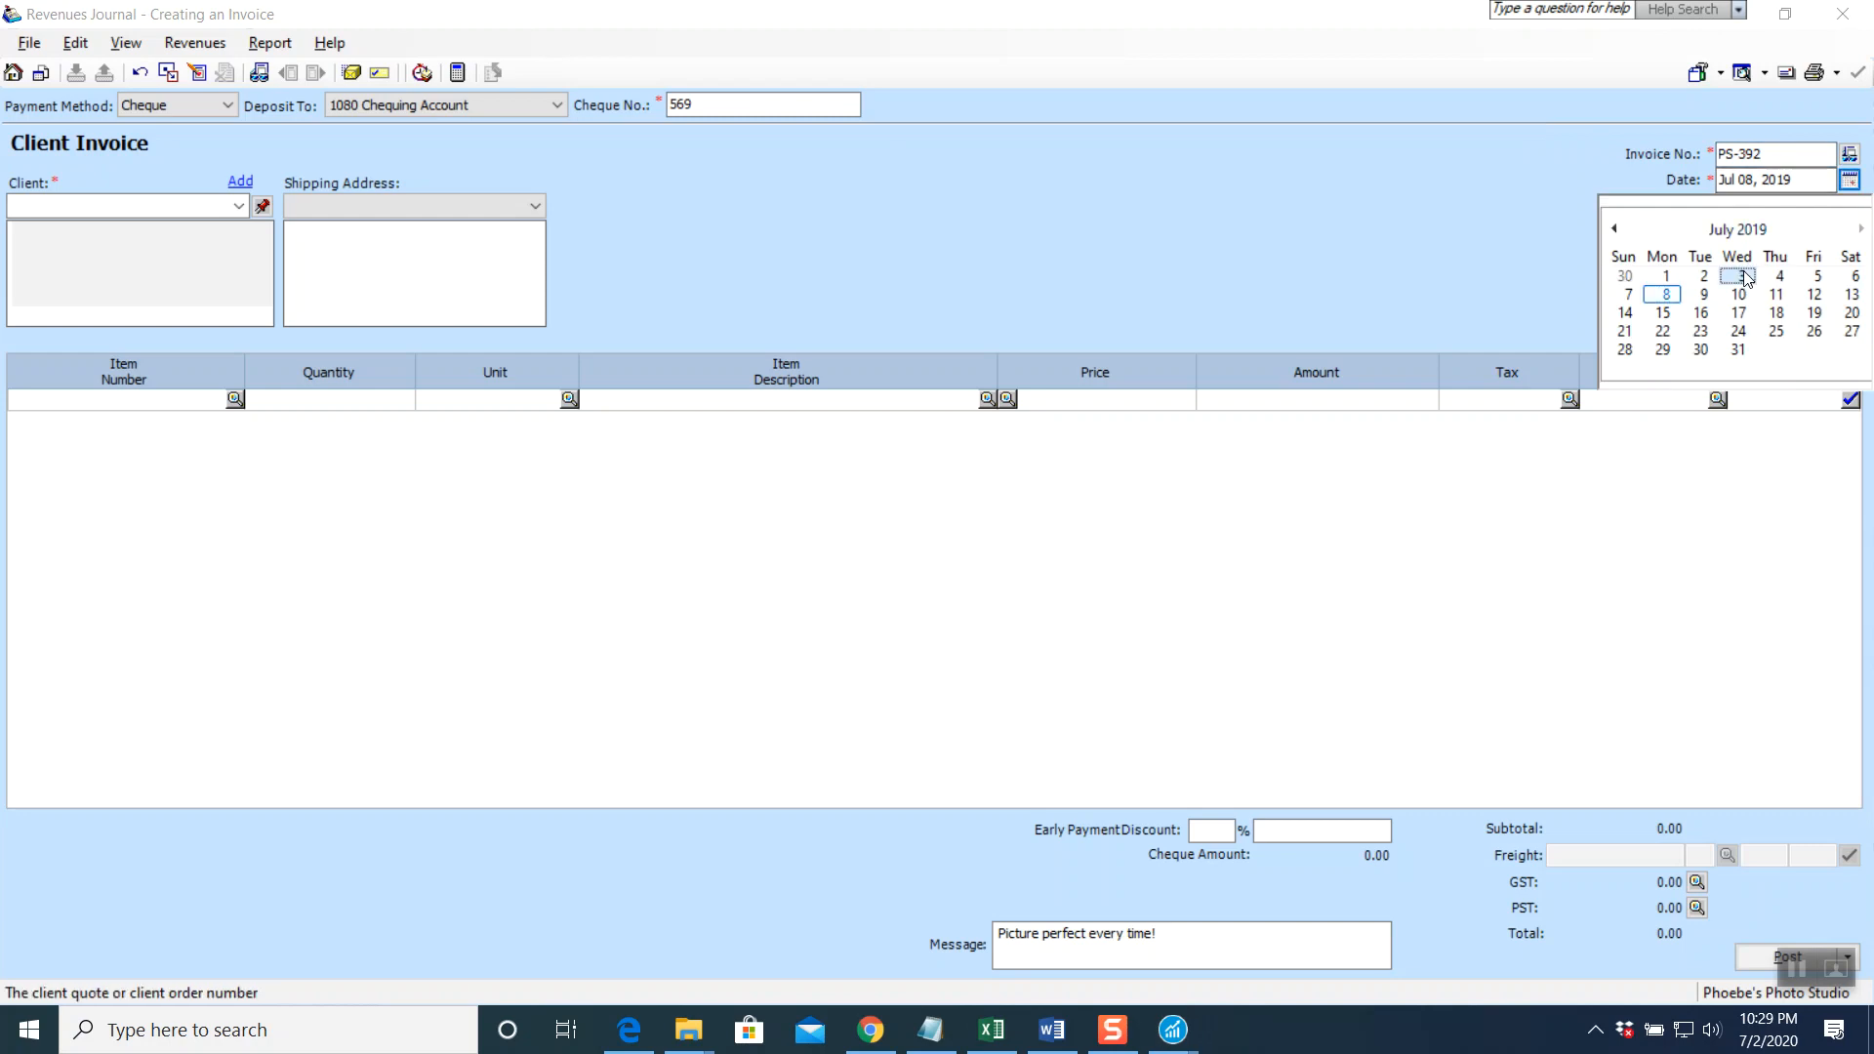
pyautogui.click(238, 205)
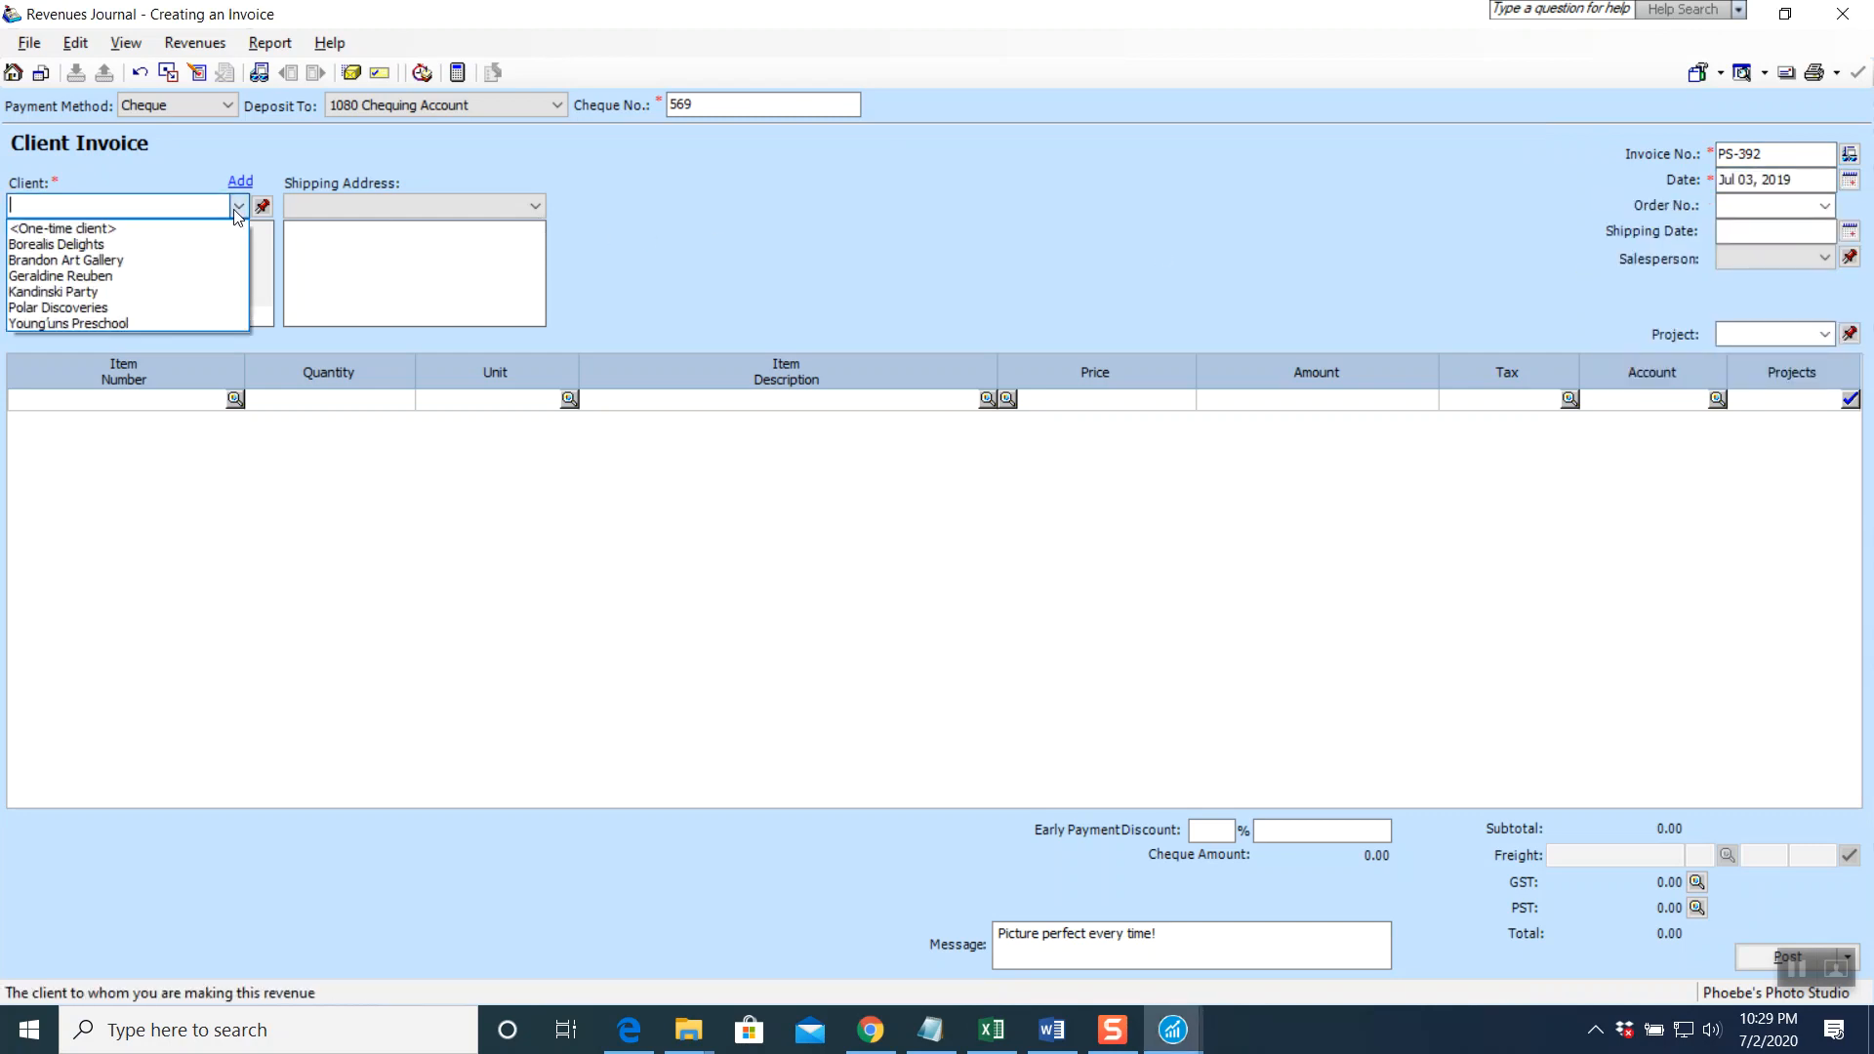
pyautogui.click(117, 291)
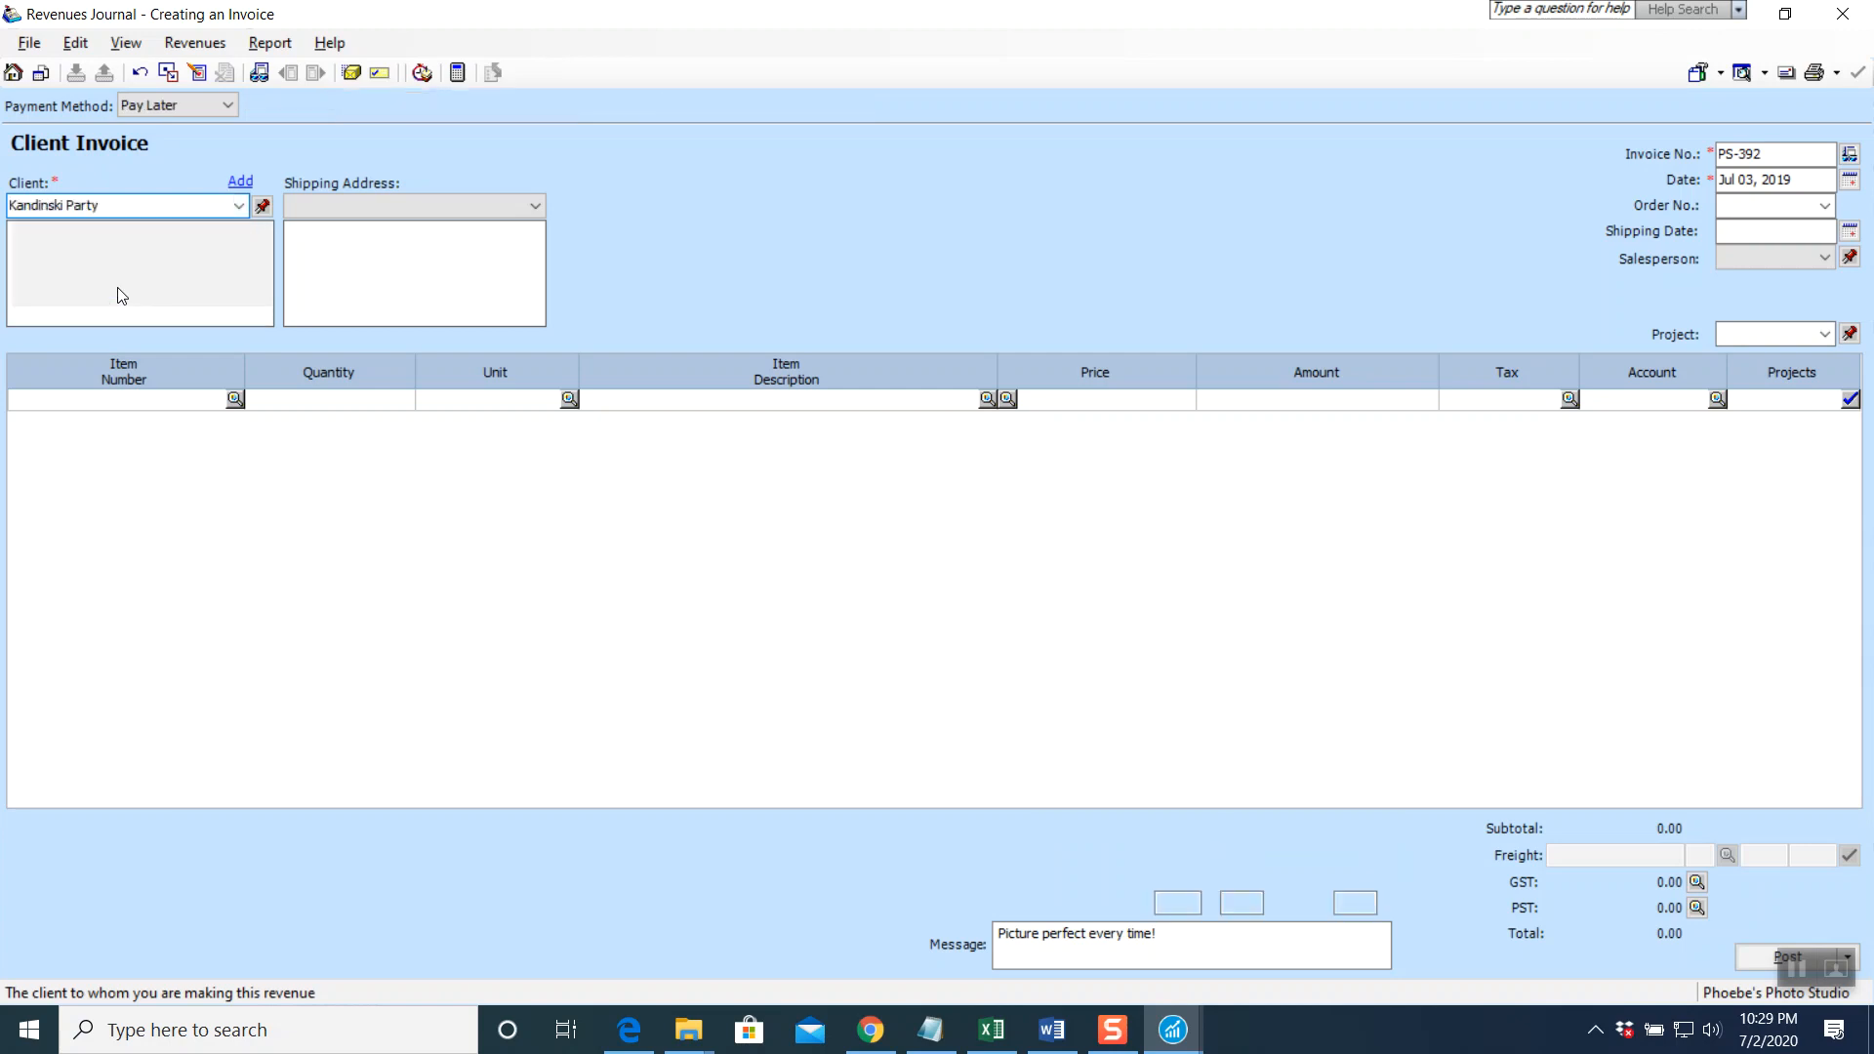
# Add the line 'Family Portrait Photo Package before wedding' at 1,800.00, totalling 2,034.00
pyautogui.click(656, 403)
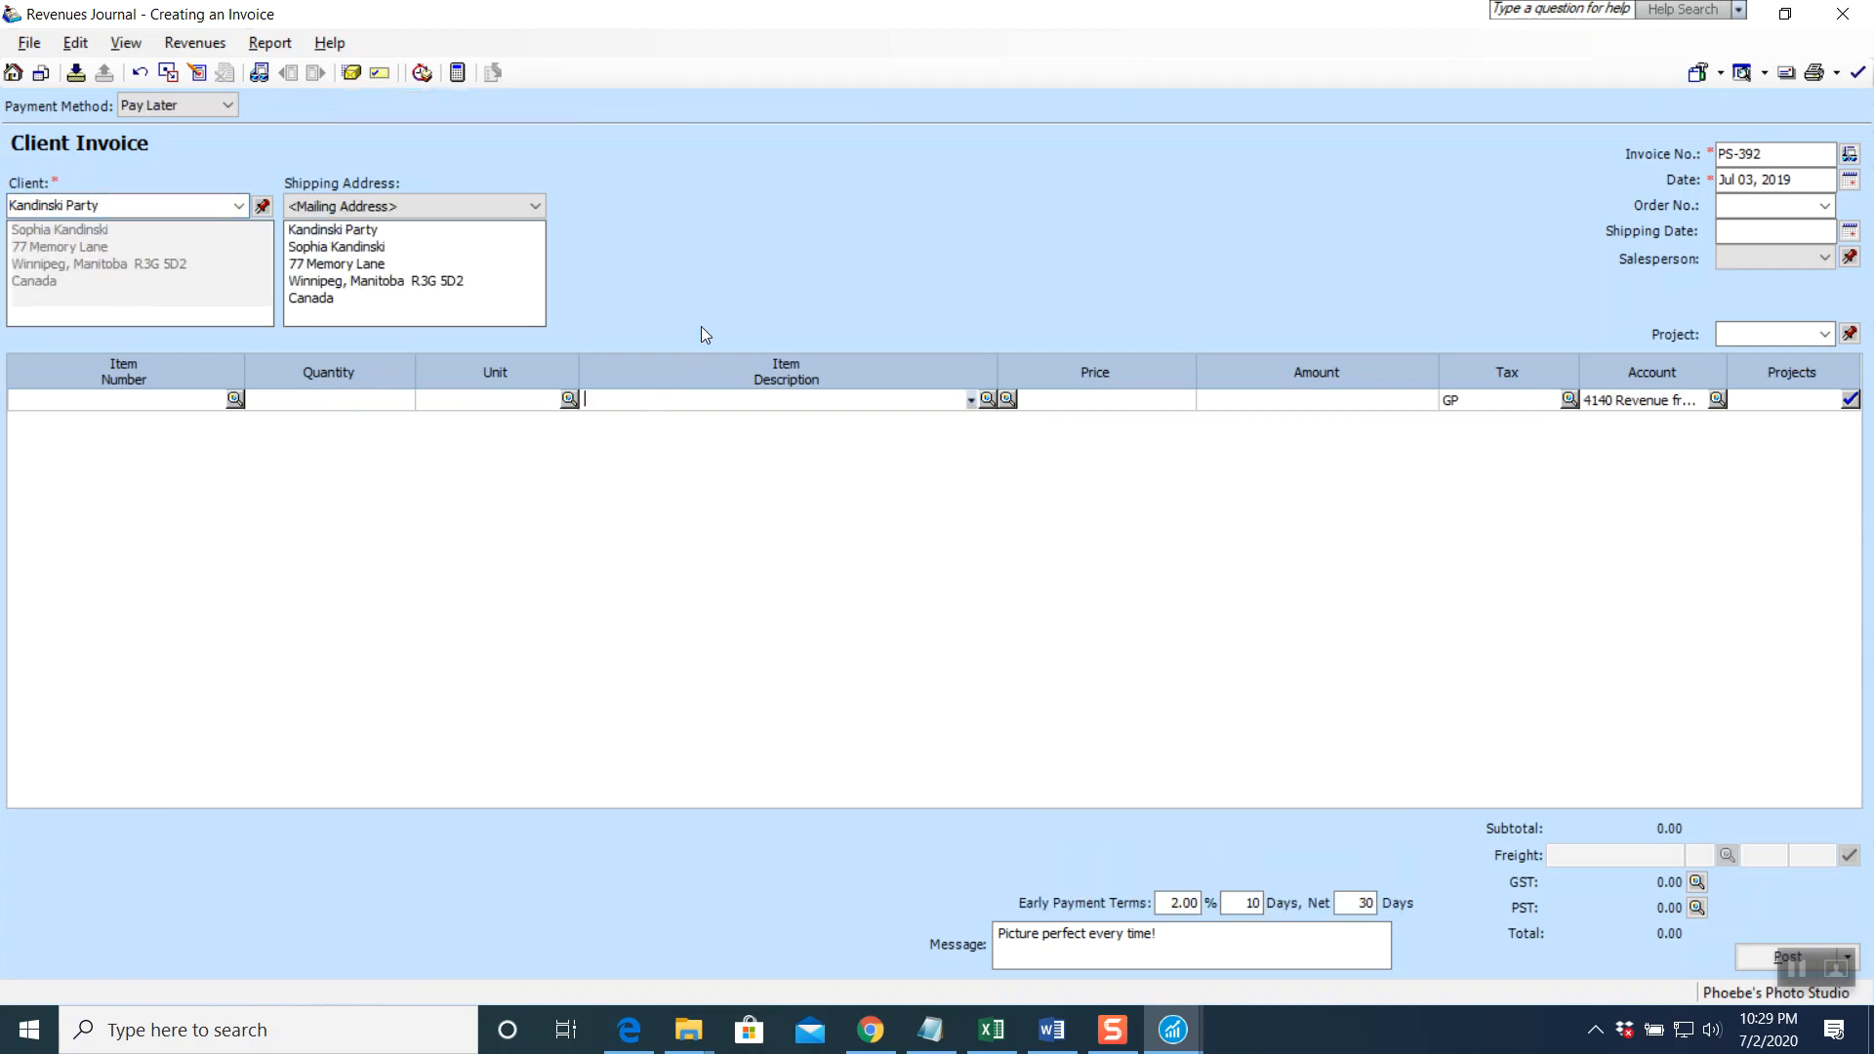
pyautogui.write('Family Portrai')
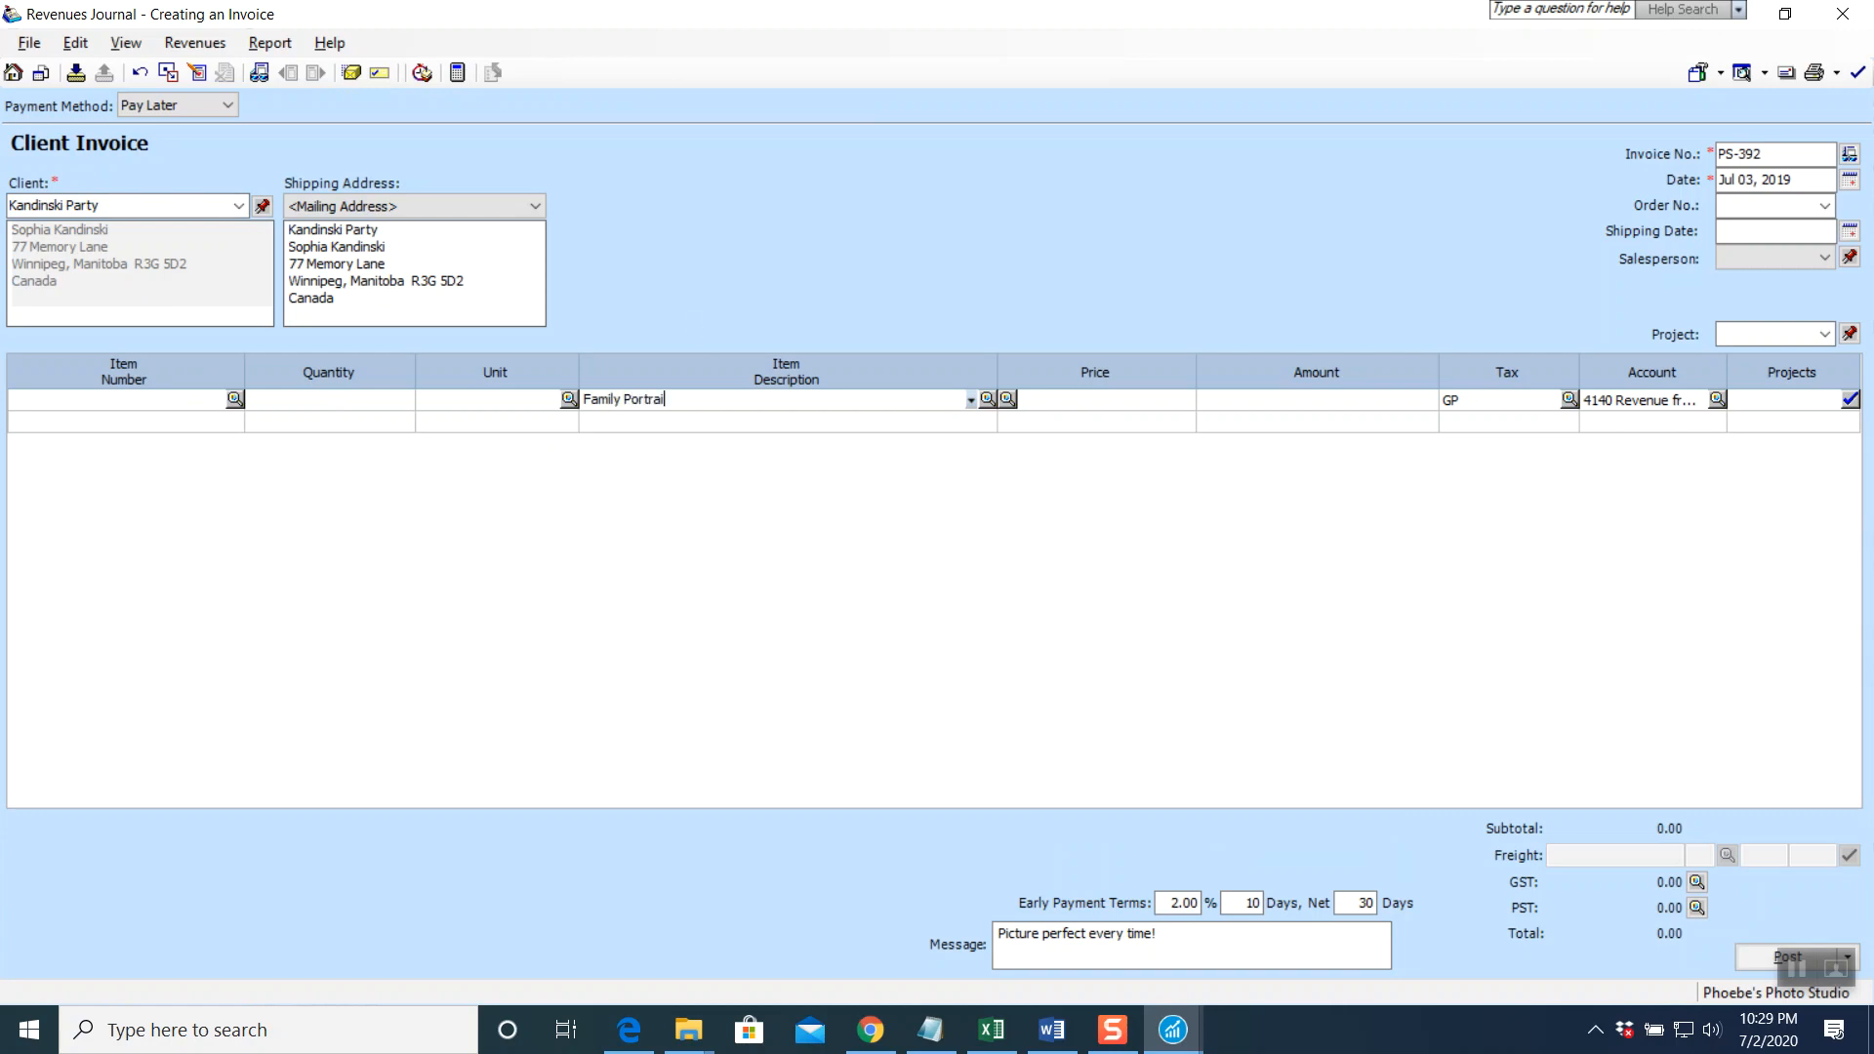
pyautogui.write('t Photo Package before wedding')
pyautogui.press('Tab')
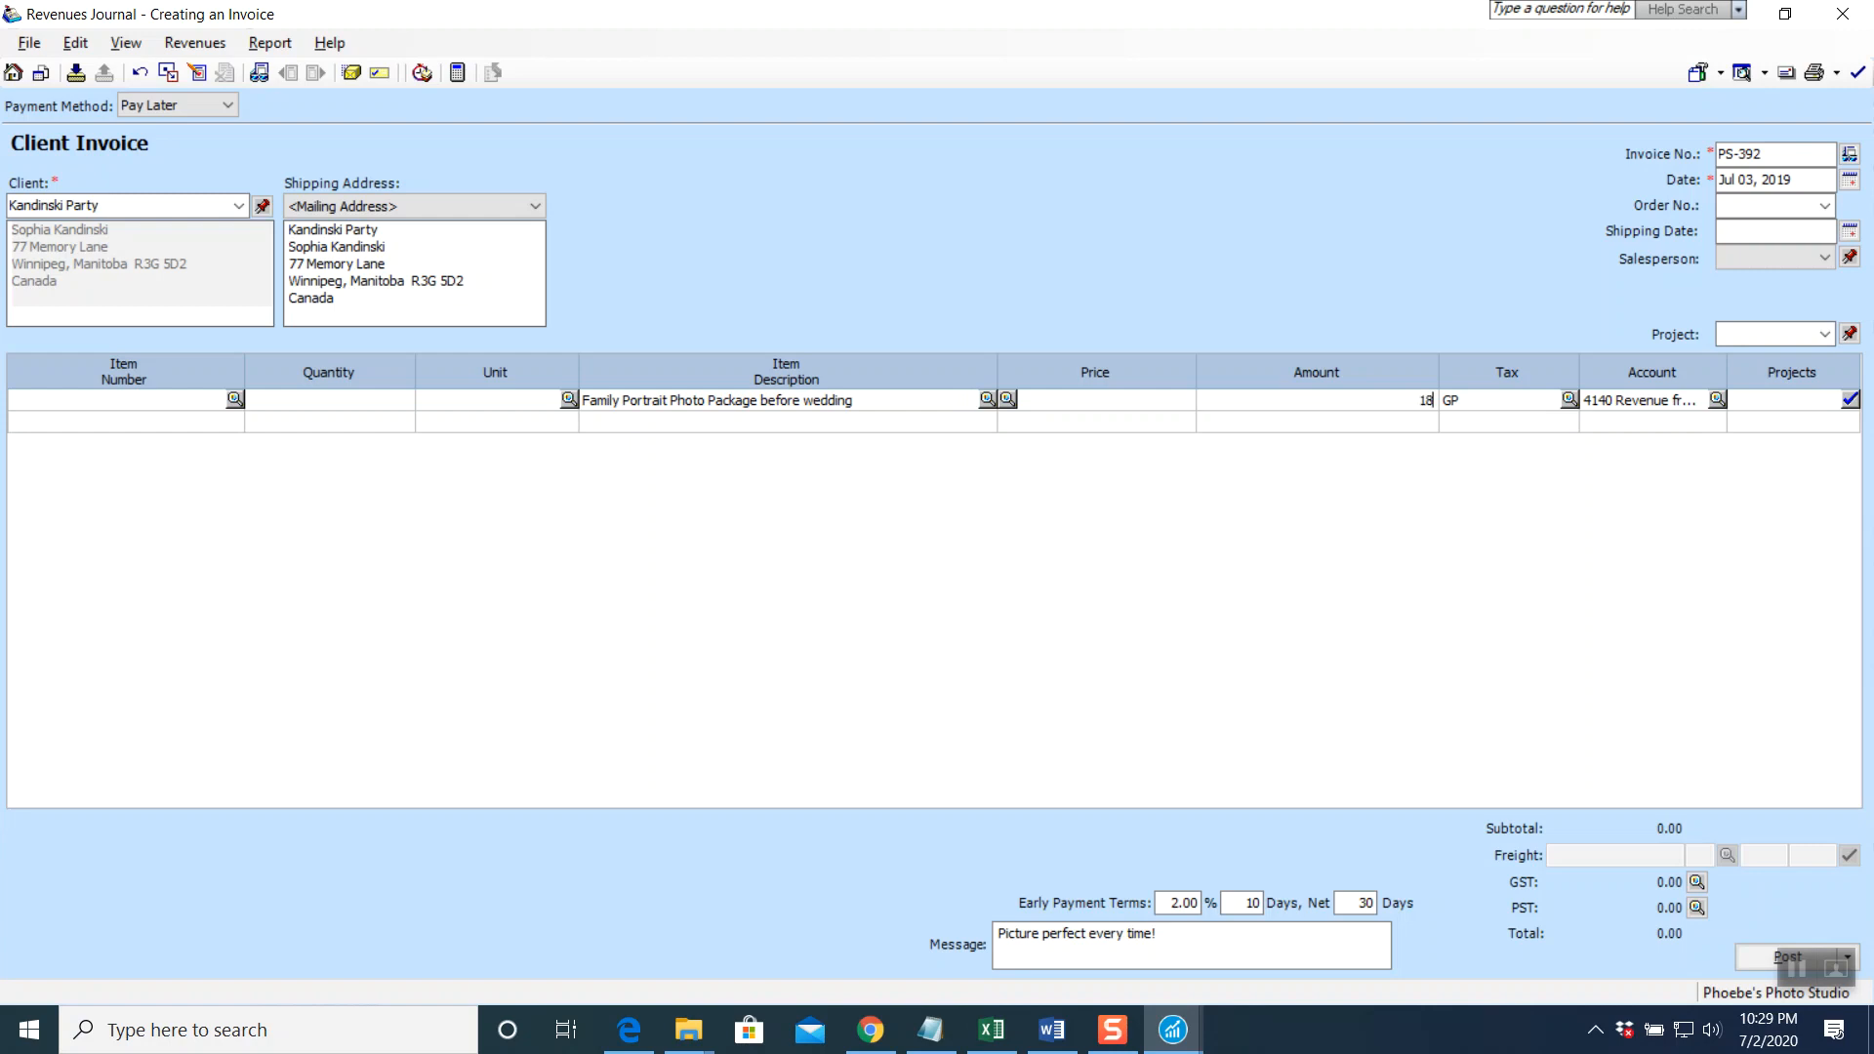
pyautogui.press('Tab')
pyautogui.press('Tab')
pyautogui.press('Tab')
pyautogui.press('Tab')
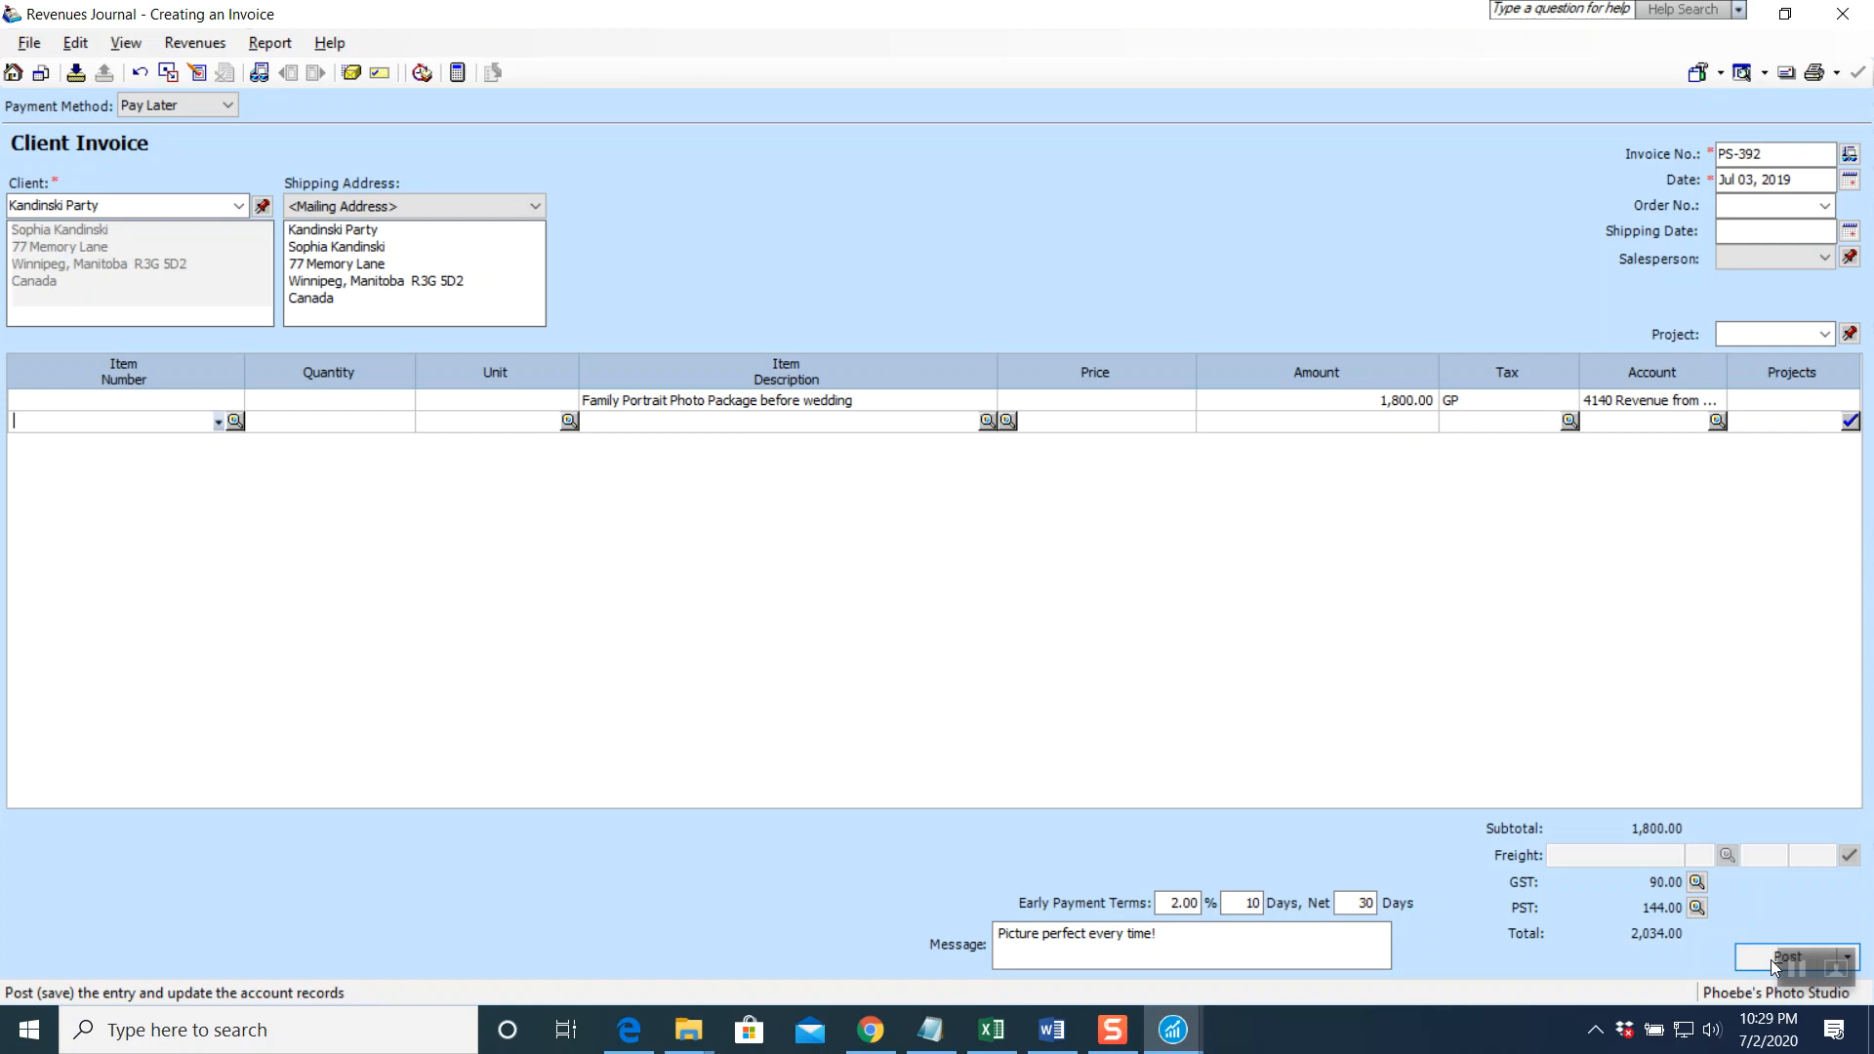
pyautogui.click(1796, 966)
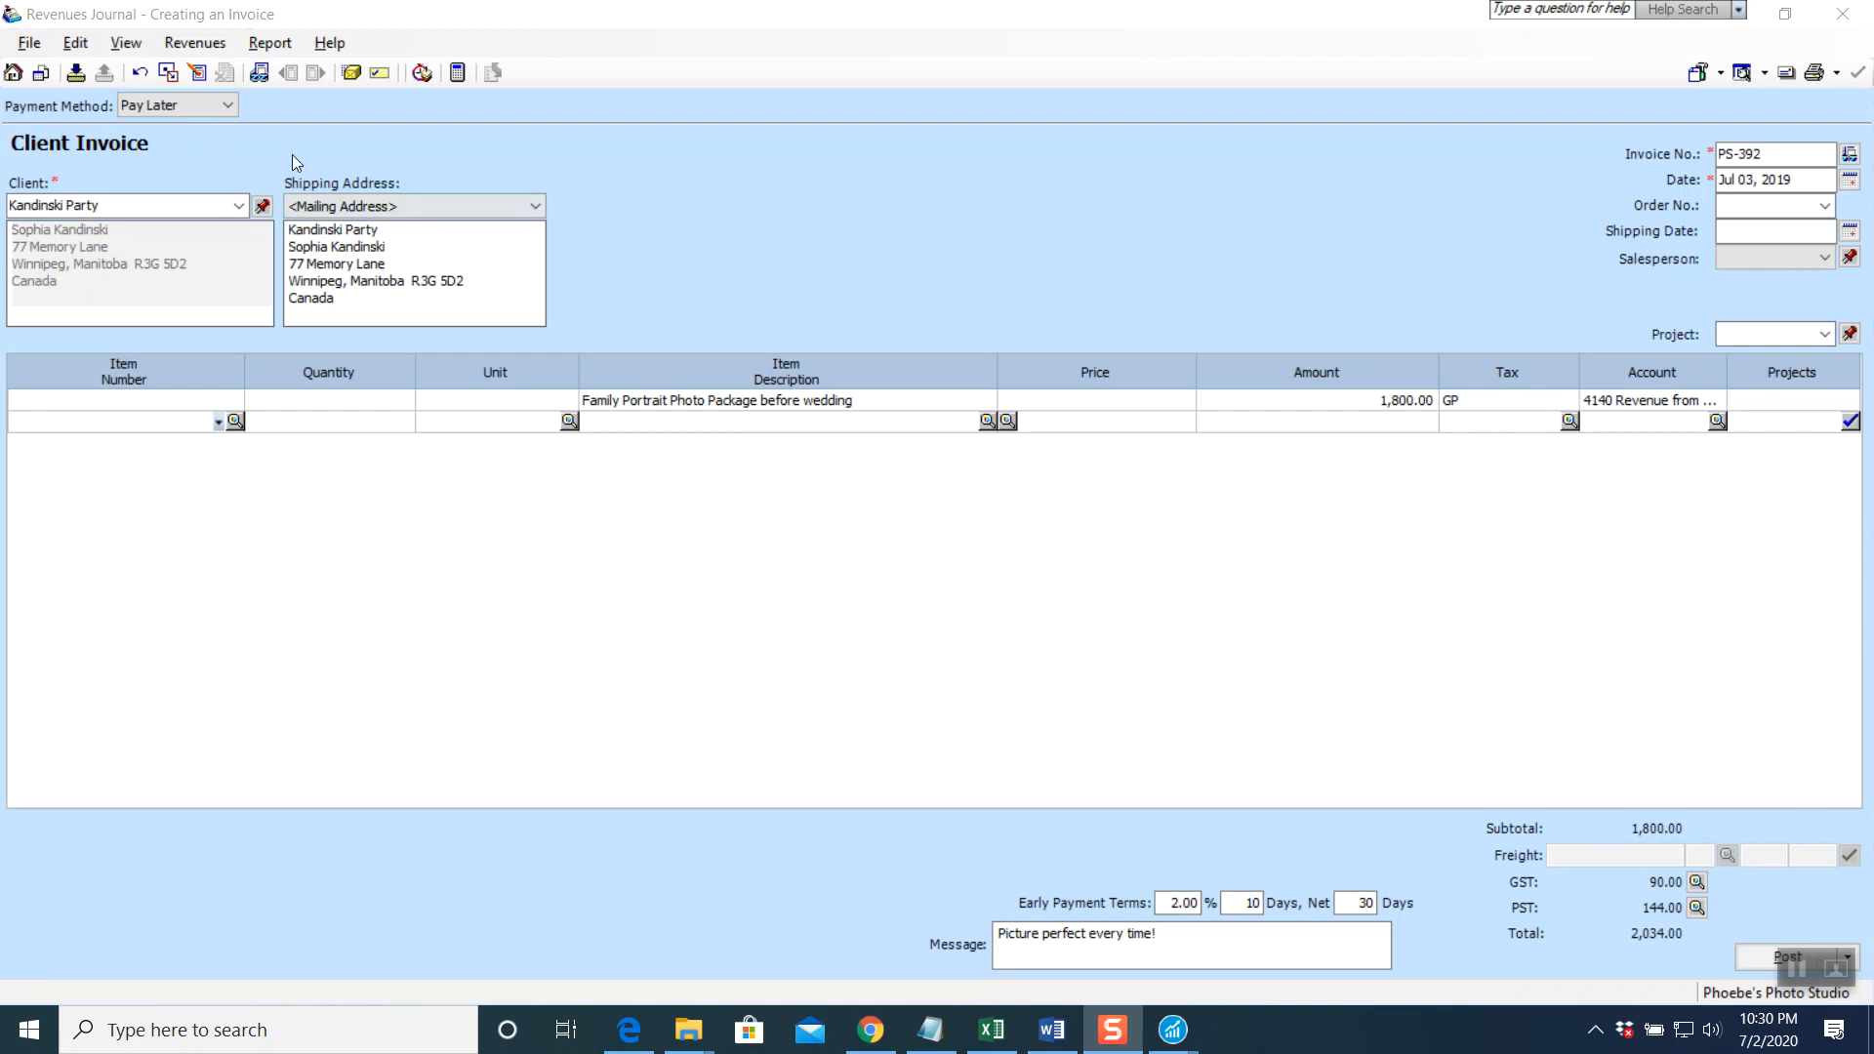
# Reselect Cheque as the payment method so cheque 569 and the 2% discount reappear
pyautogui.click(229, 107)
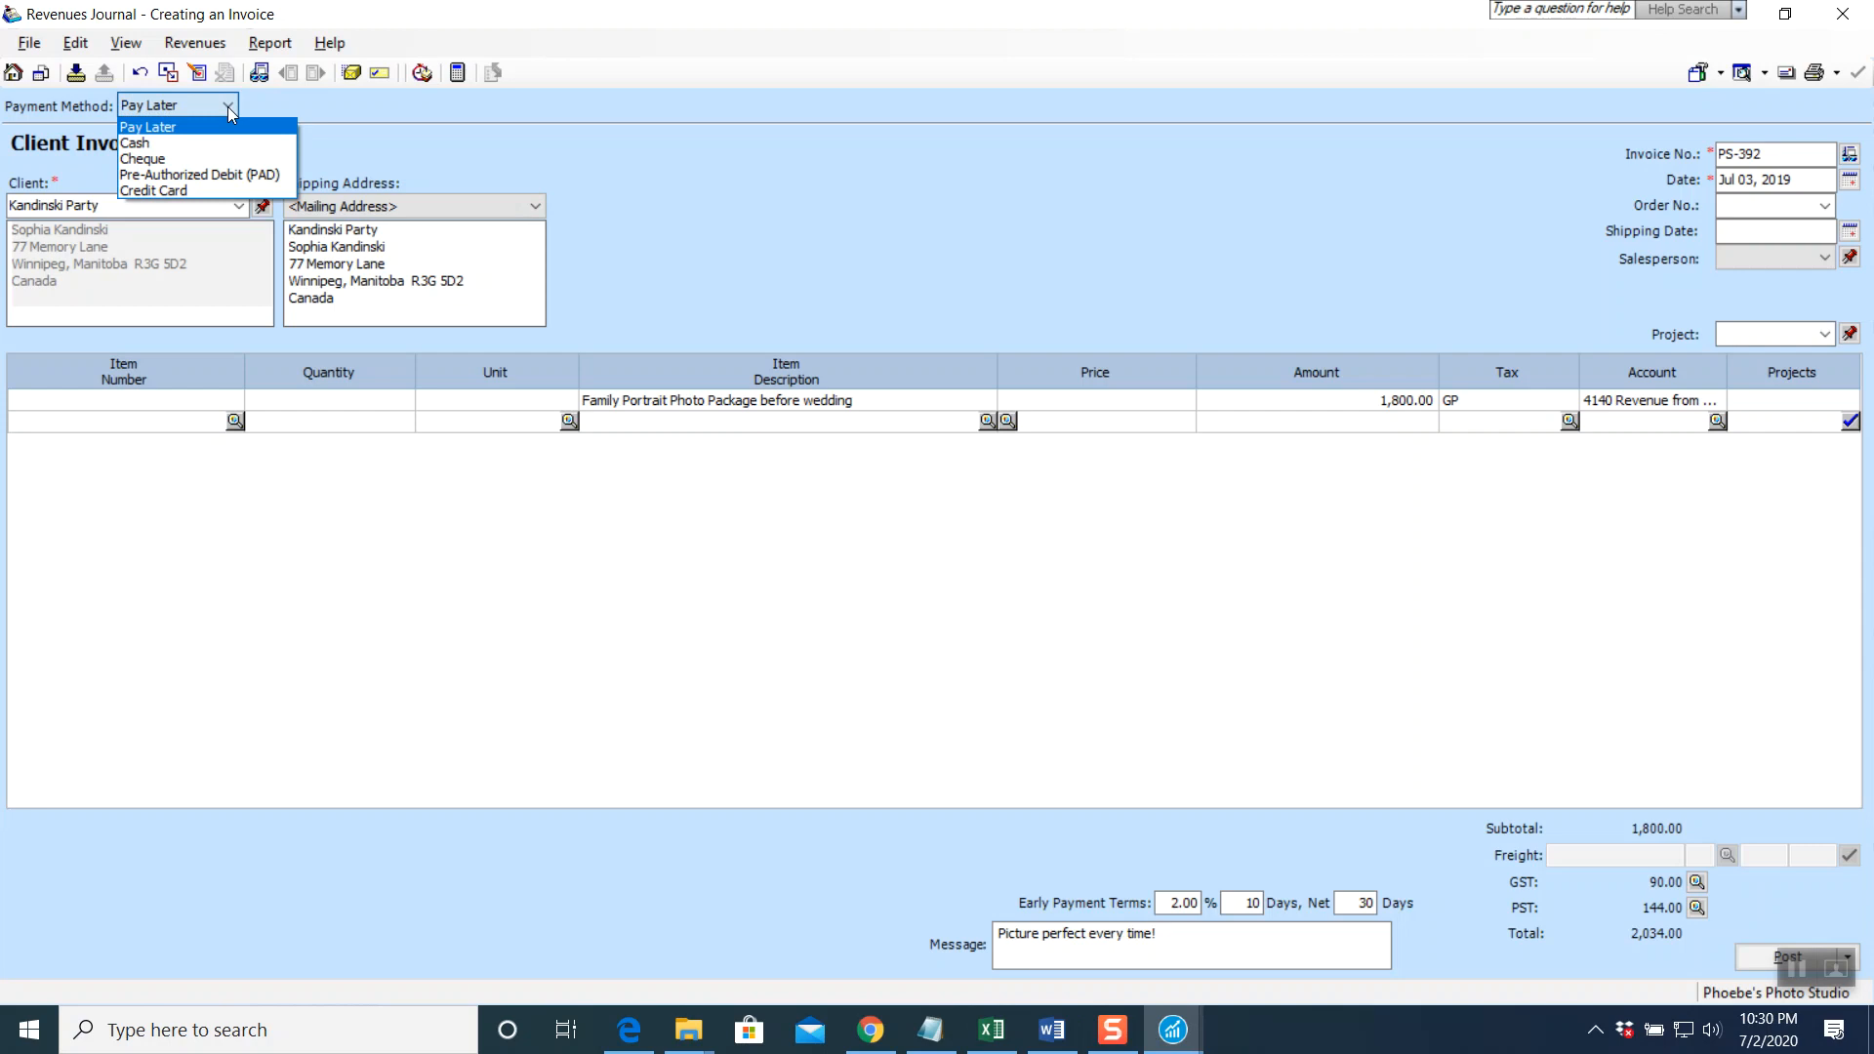
pyautogui.click(189, 154)
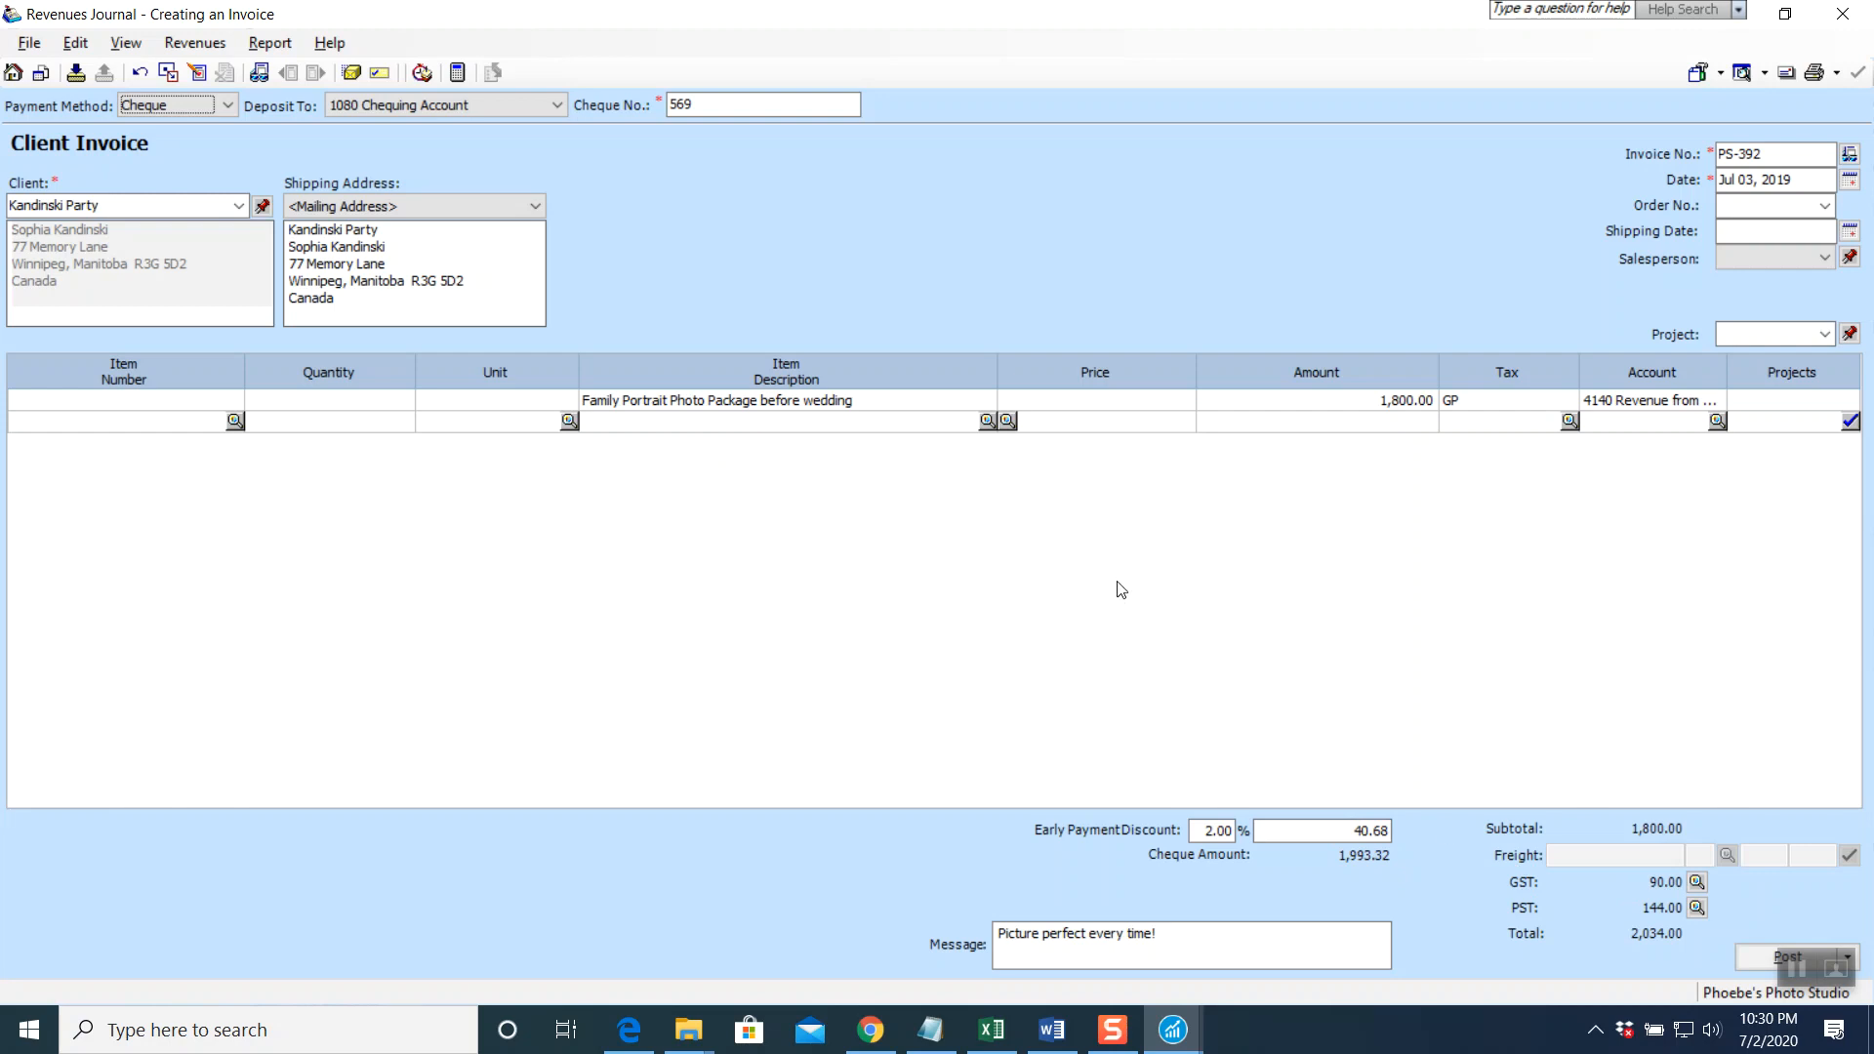
# Review the revenues journal entry, then post invoice PS-392 as J3 and close the invoice window
pyautogui.click(270, 44)
pyautogui.click(281, 67)
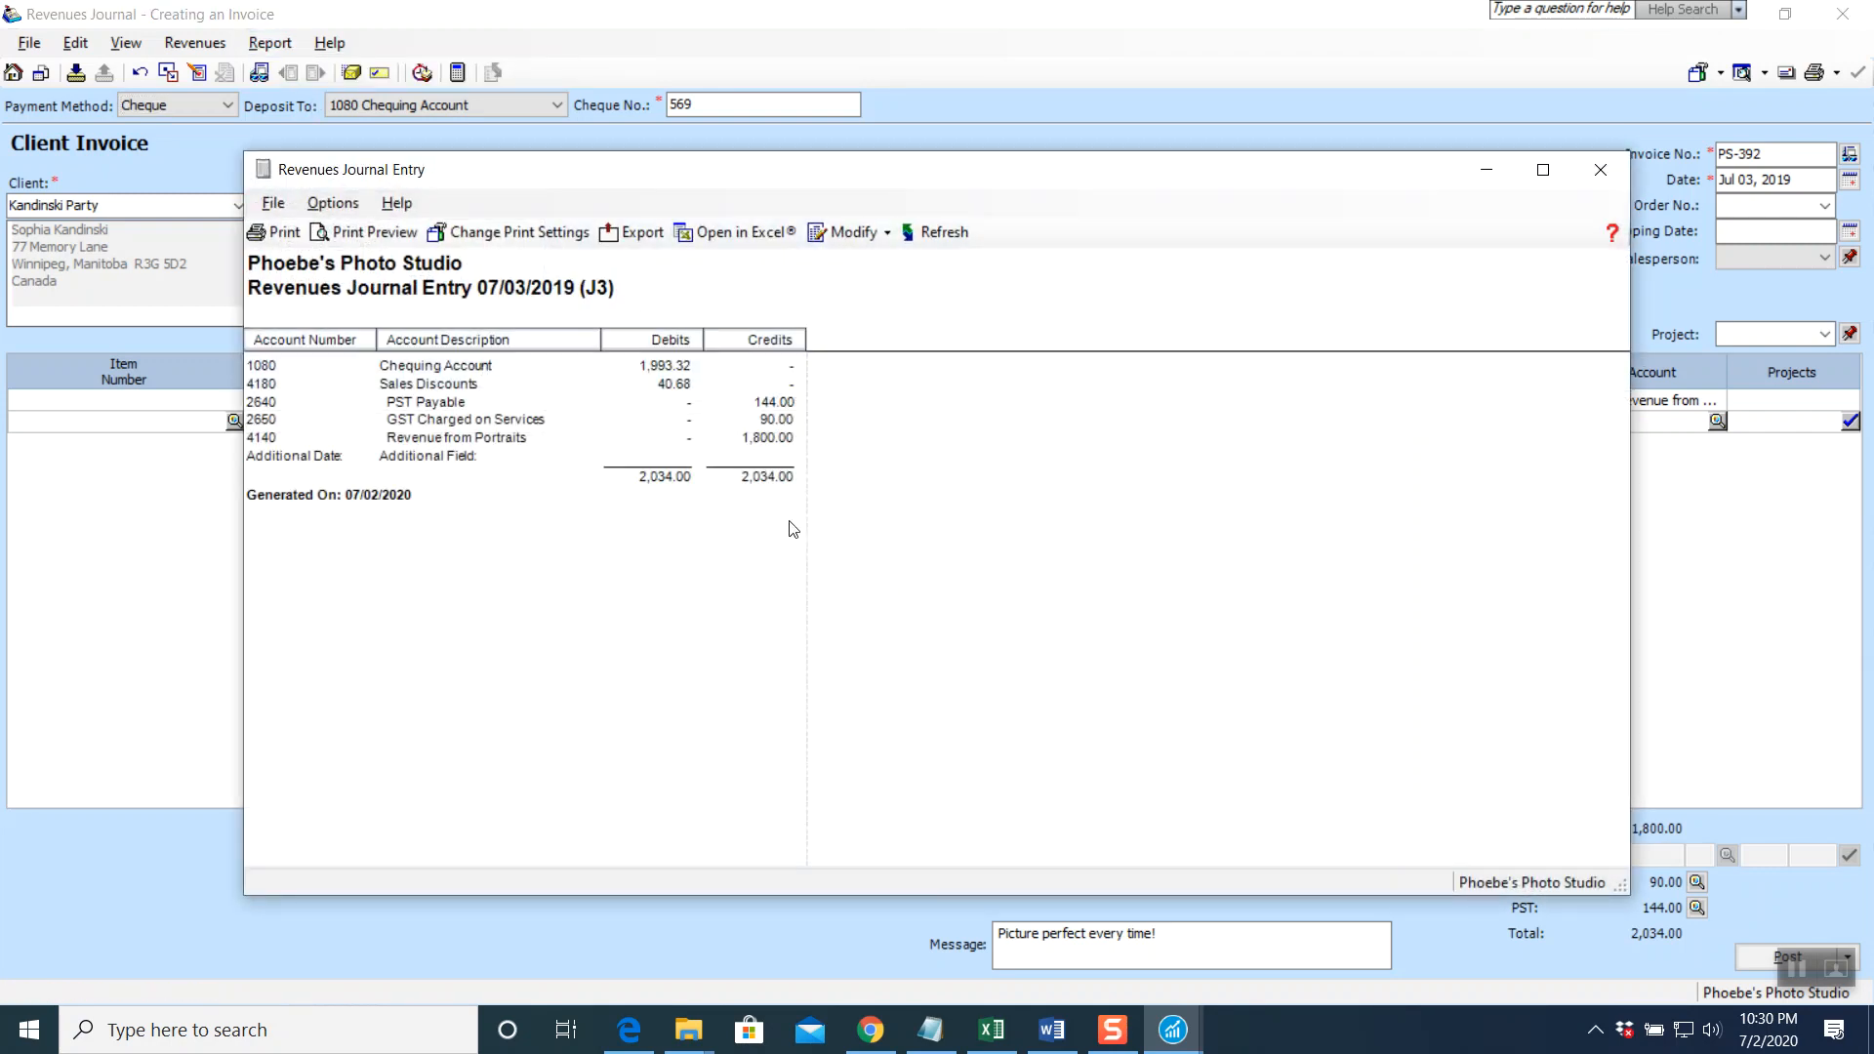
pyautogui.click(1601, 170)
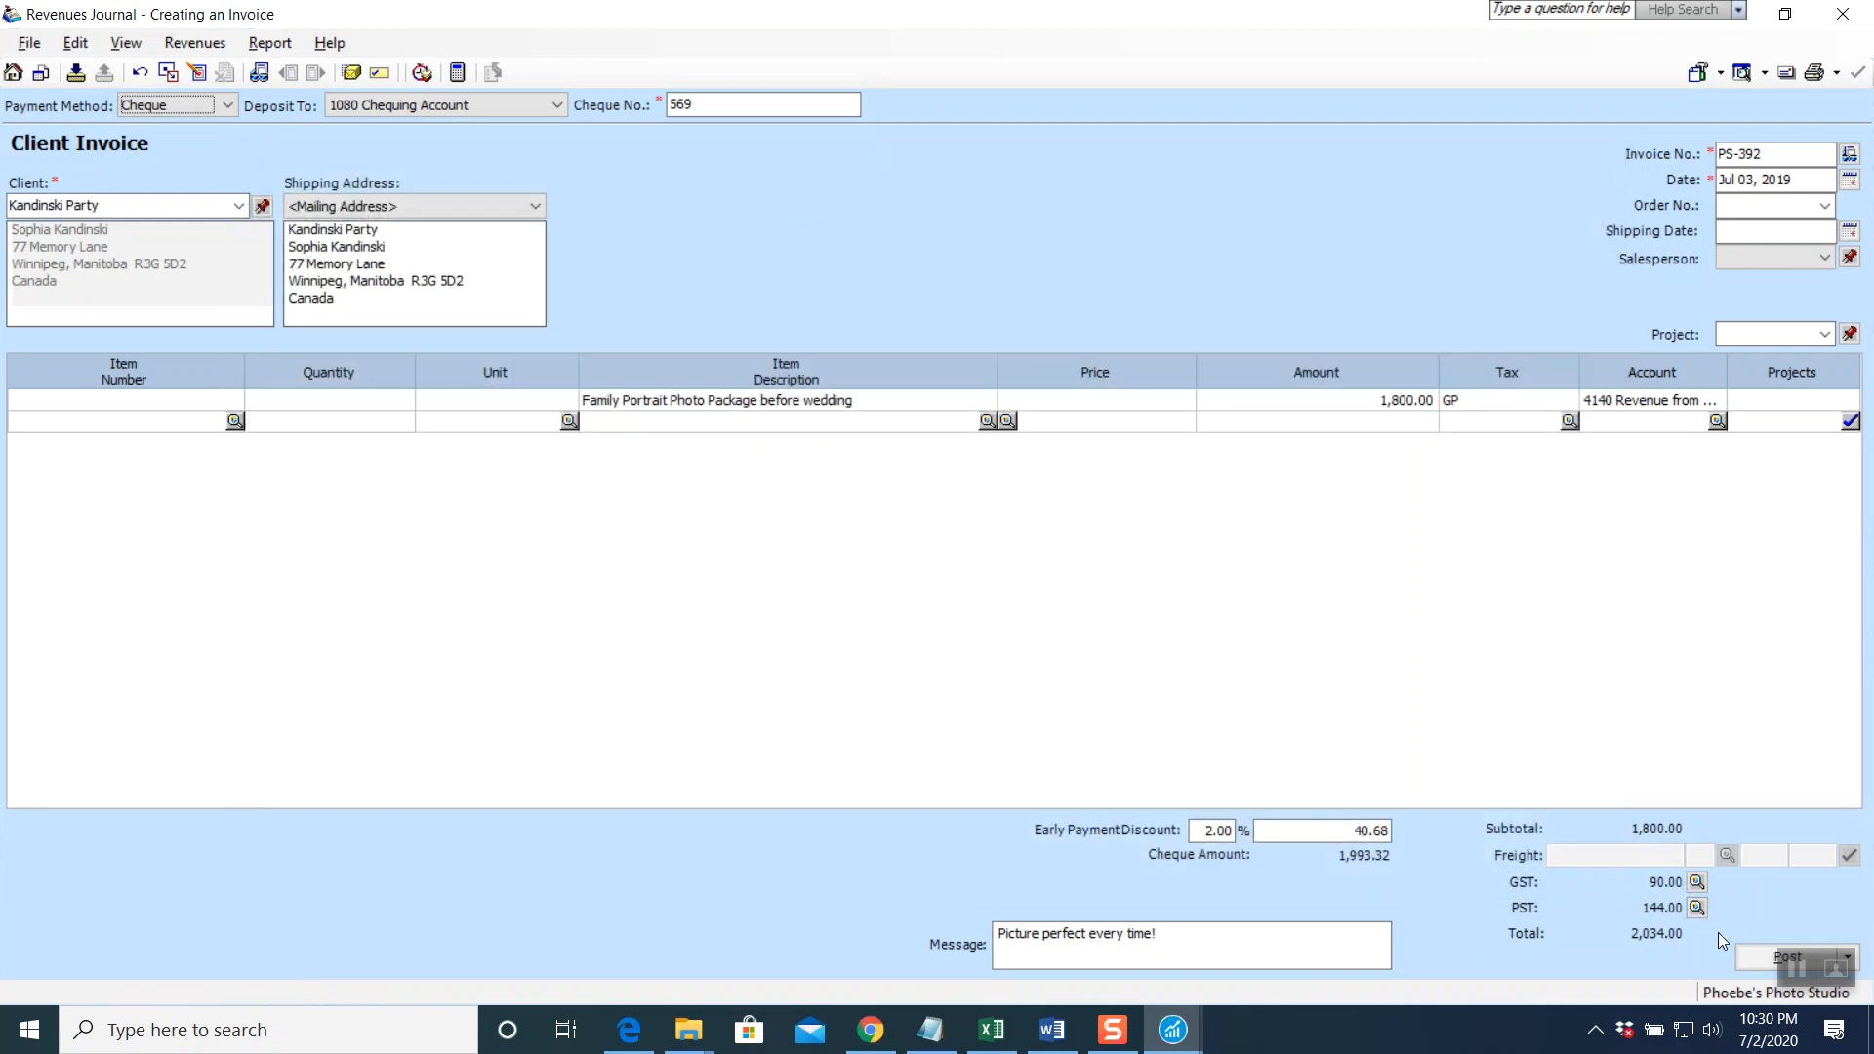
pyautogui.click(1747, 960)
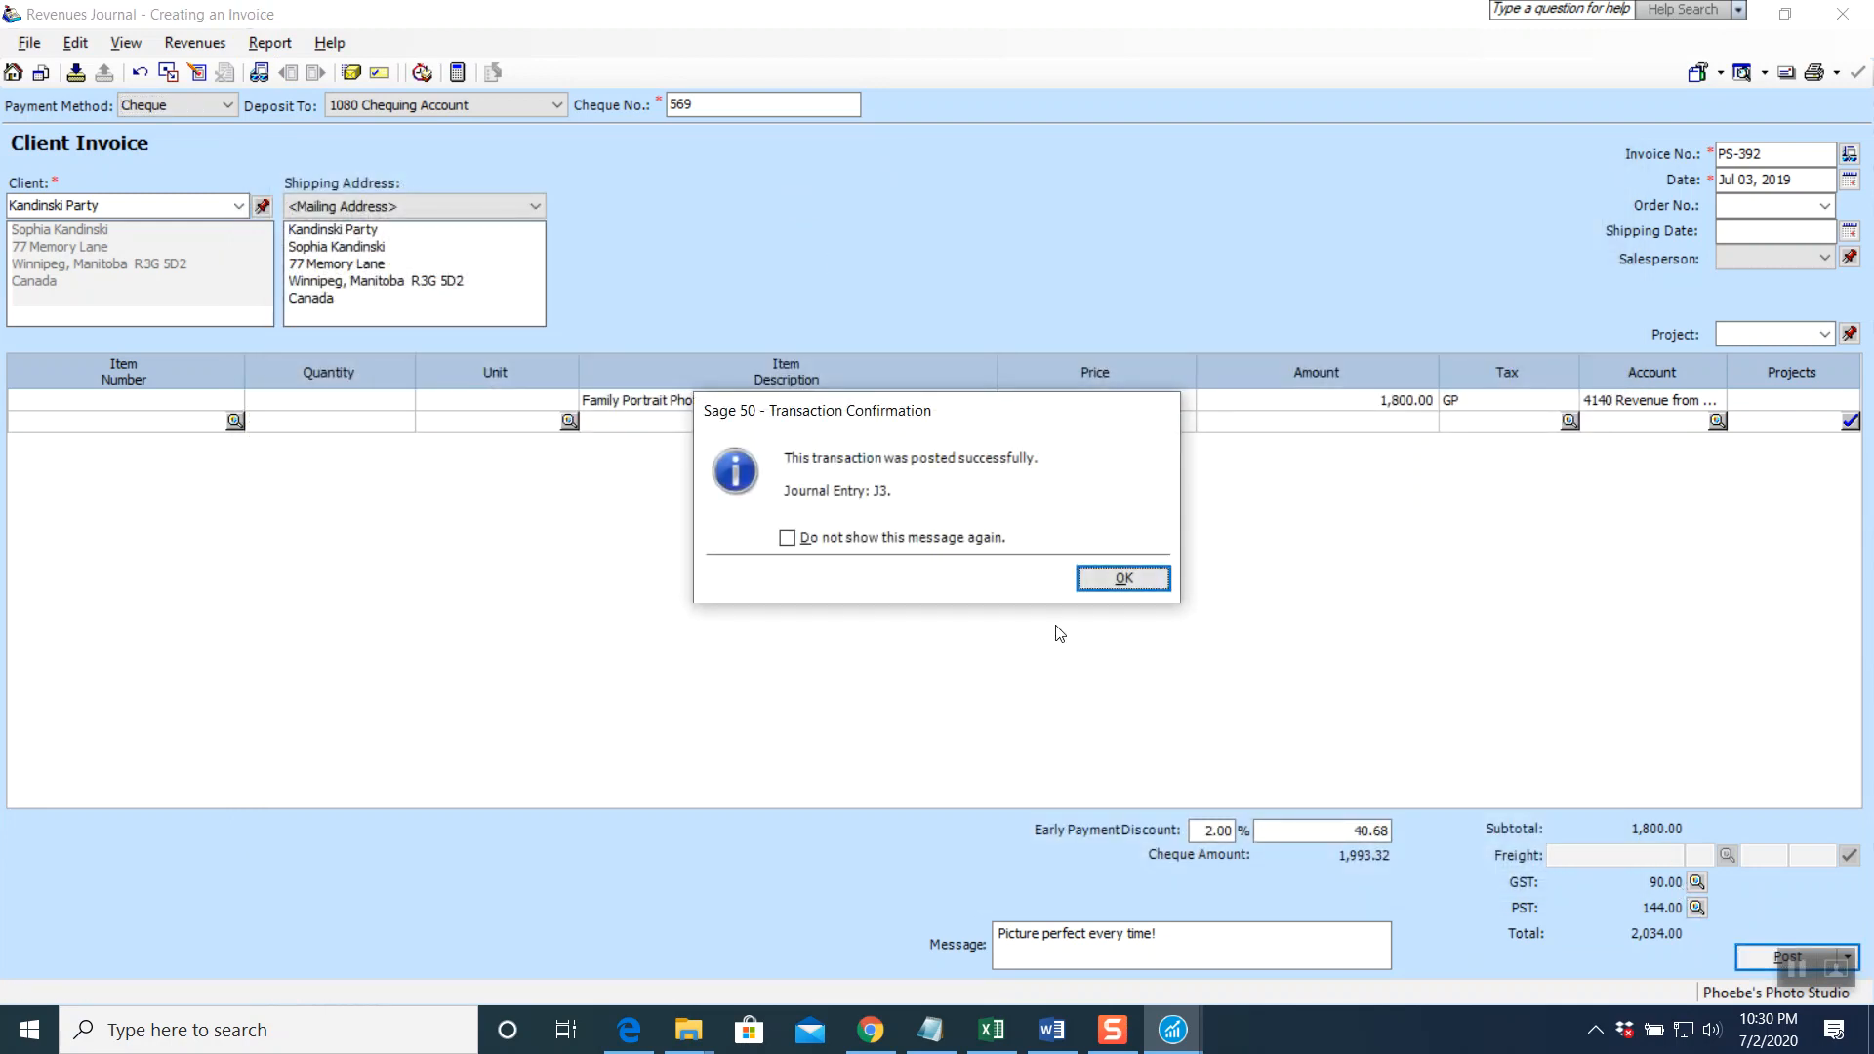
pyautogui.click(1123, 579)
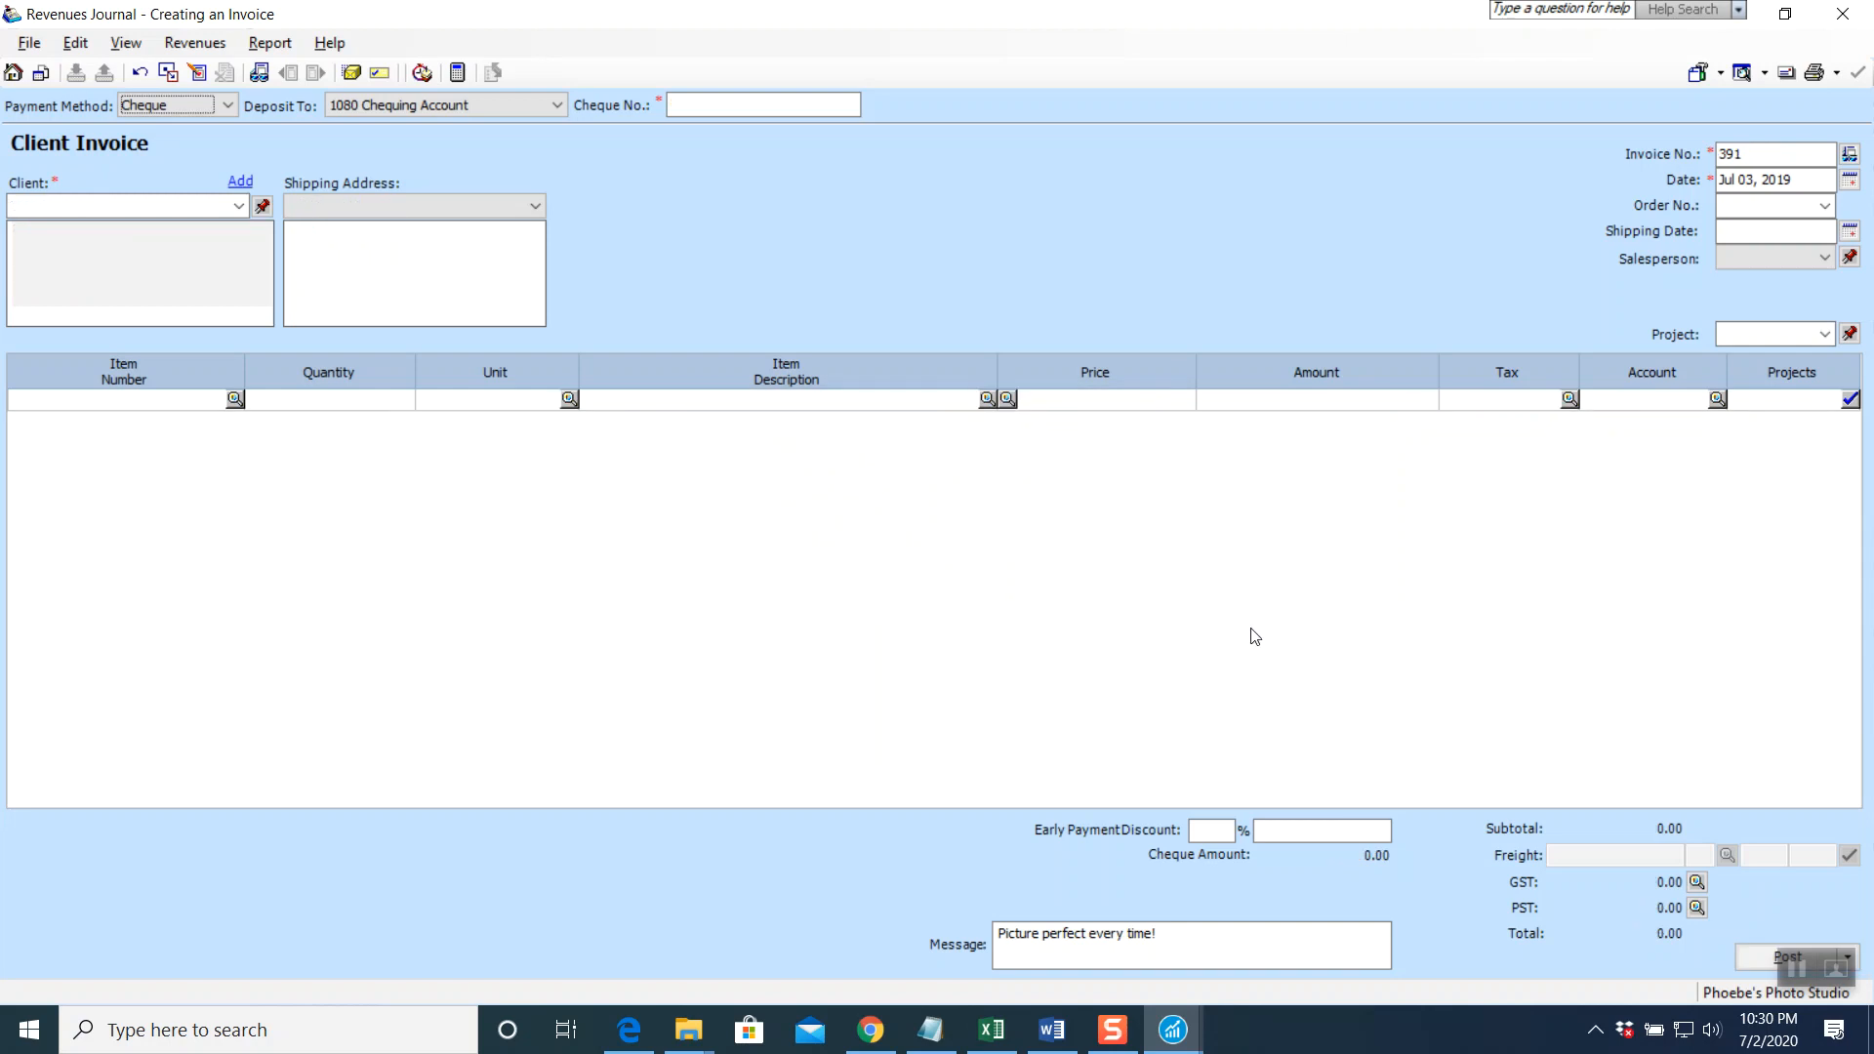
pyautogui.click(1842, 13)
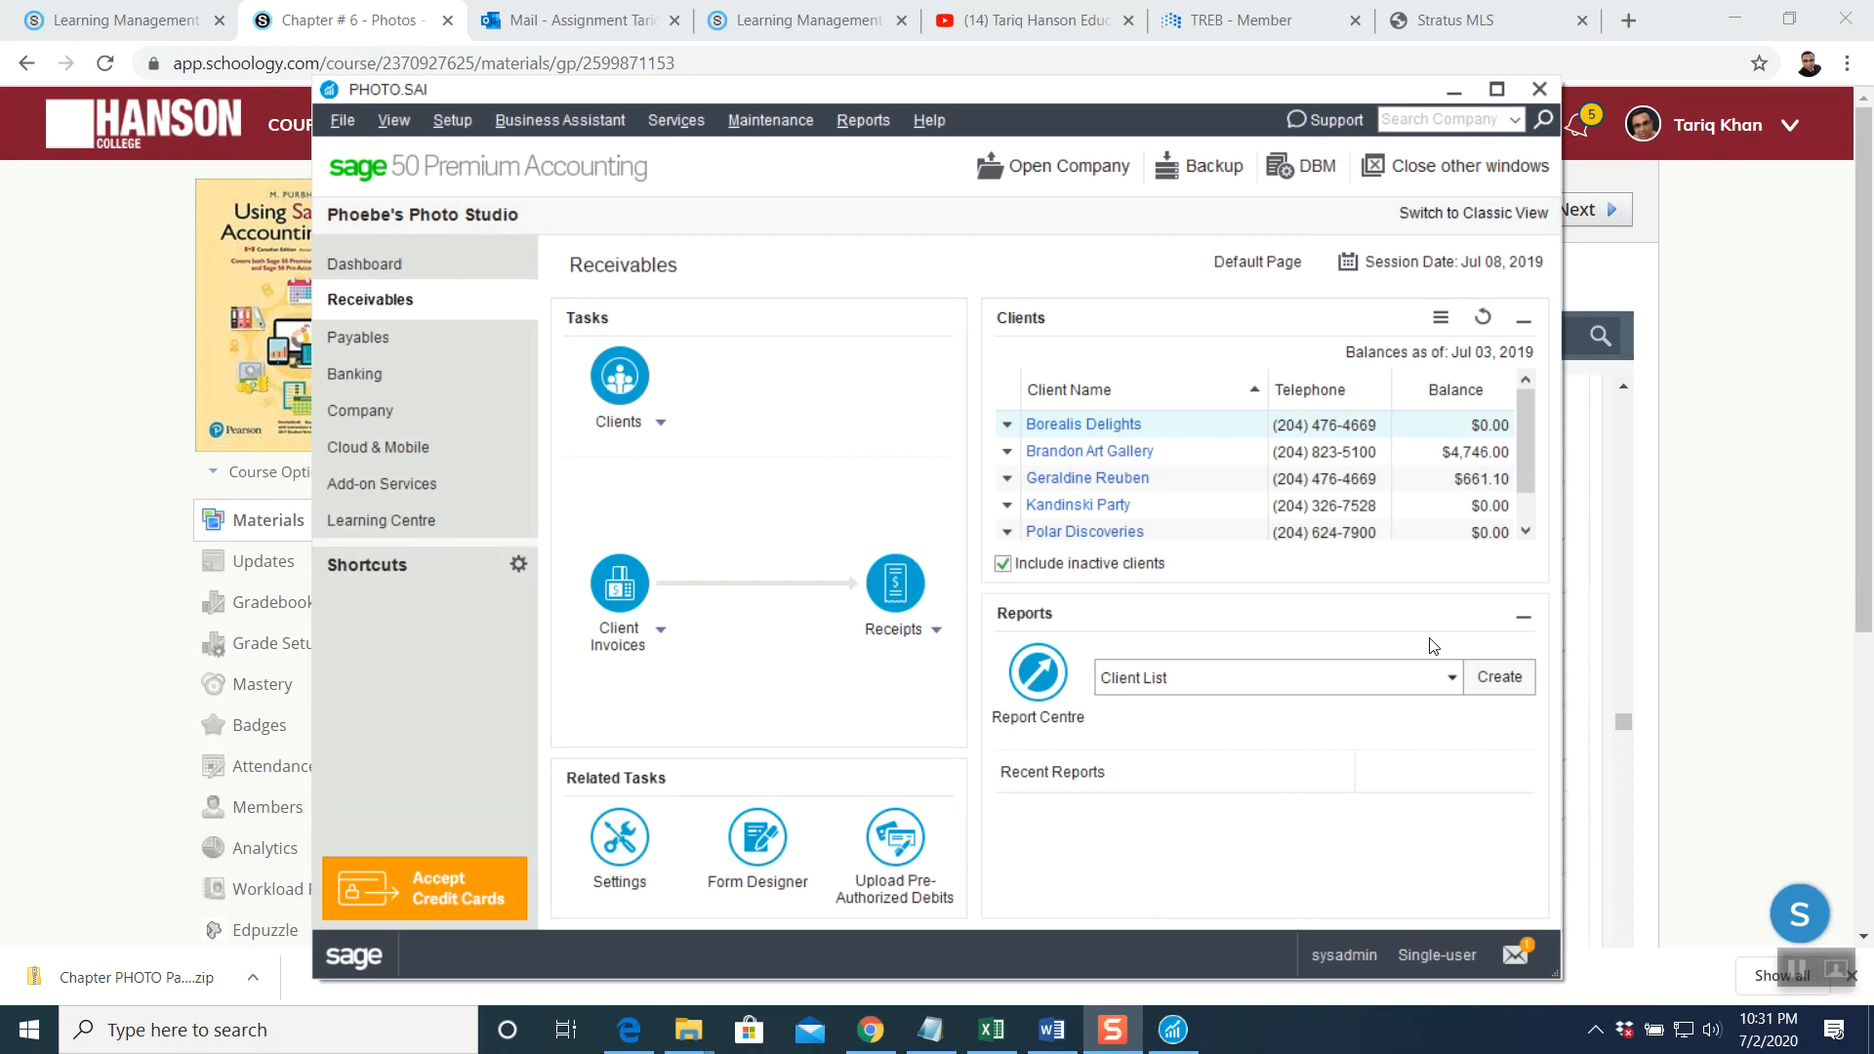
# Show all Chrome downloads in a new tab, then return to the Chapter # 6 PDF tab
pyautogui.click(1796, 971)
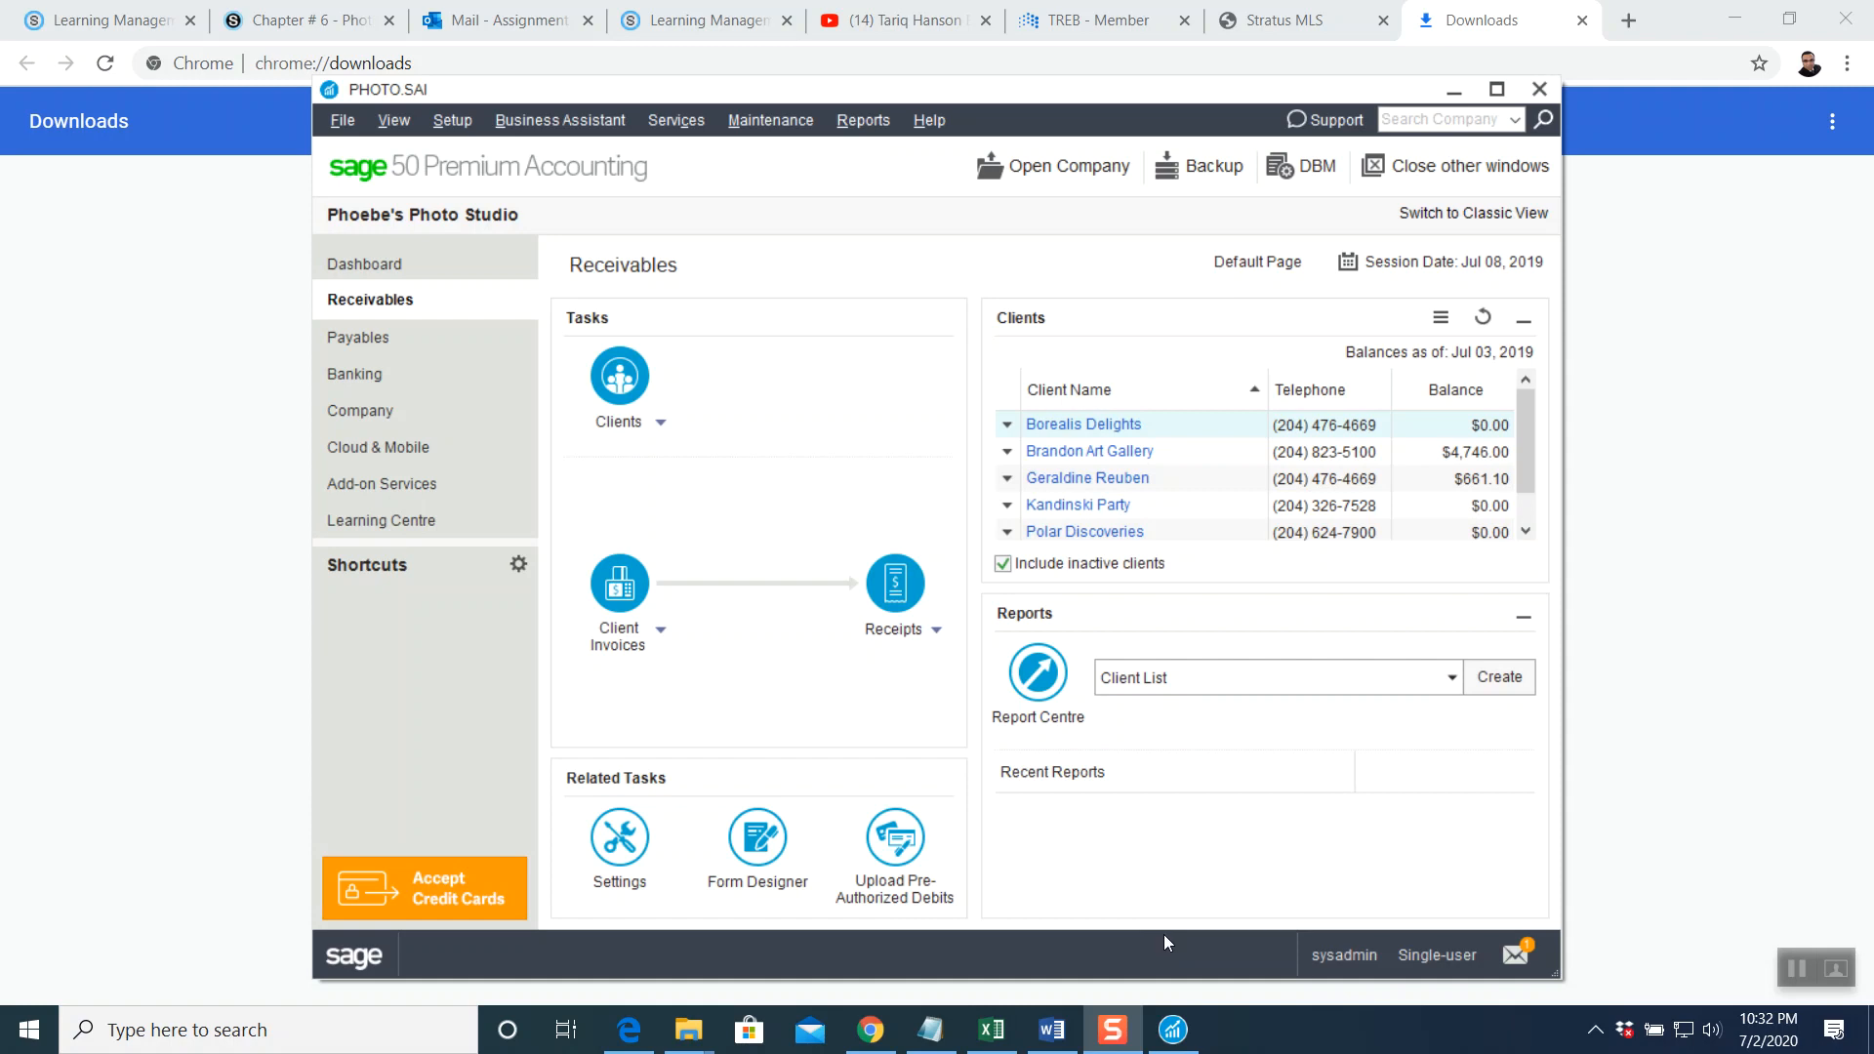
pyautogui.click(630, 1027)
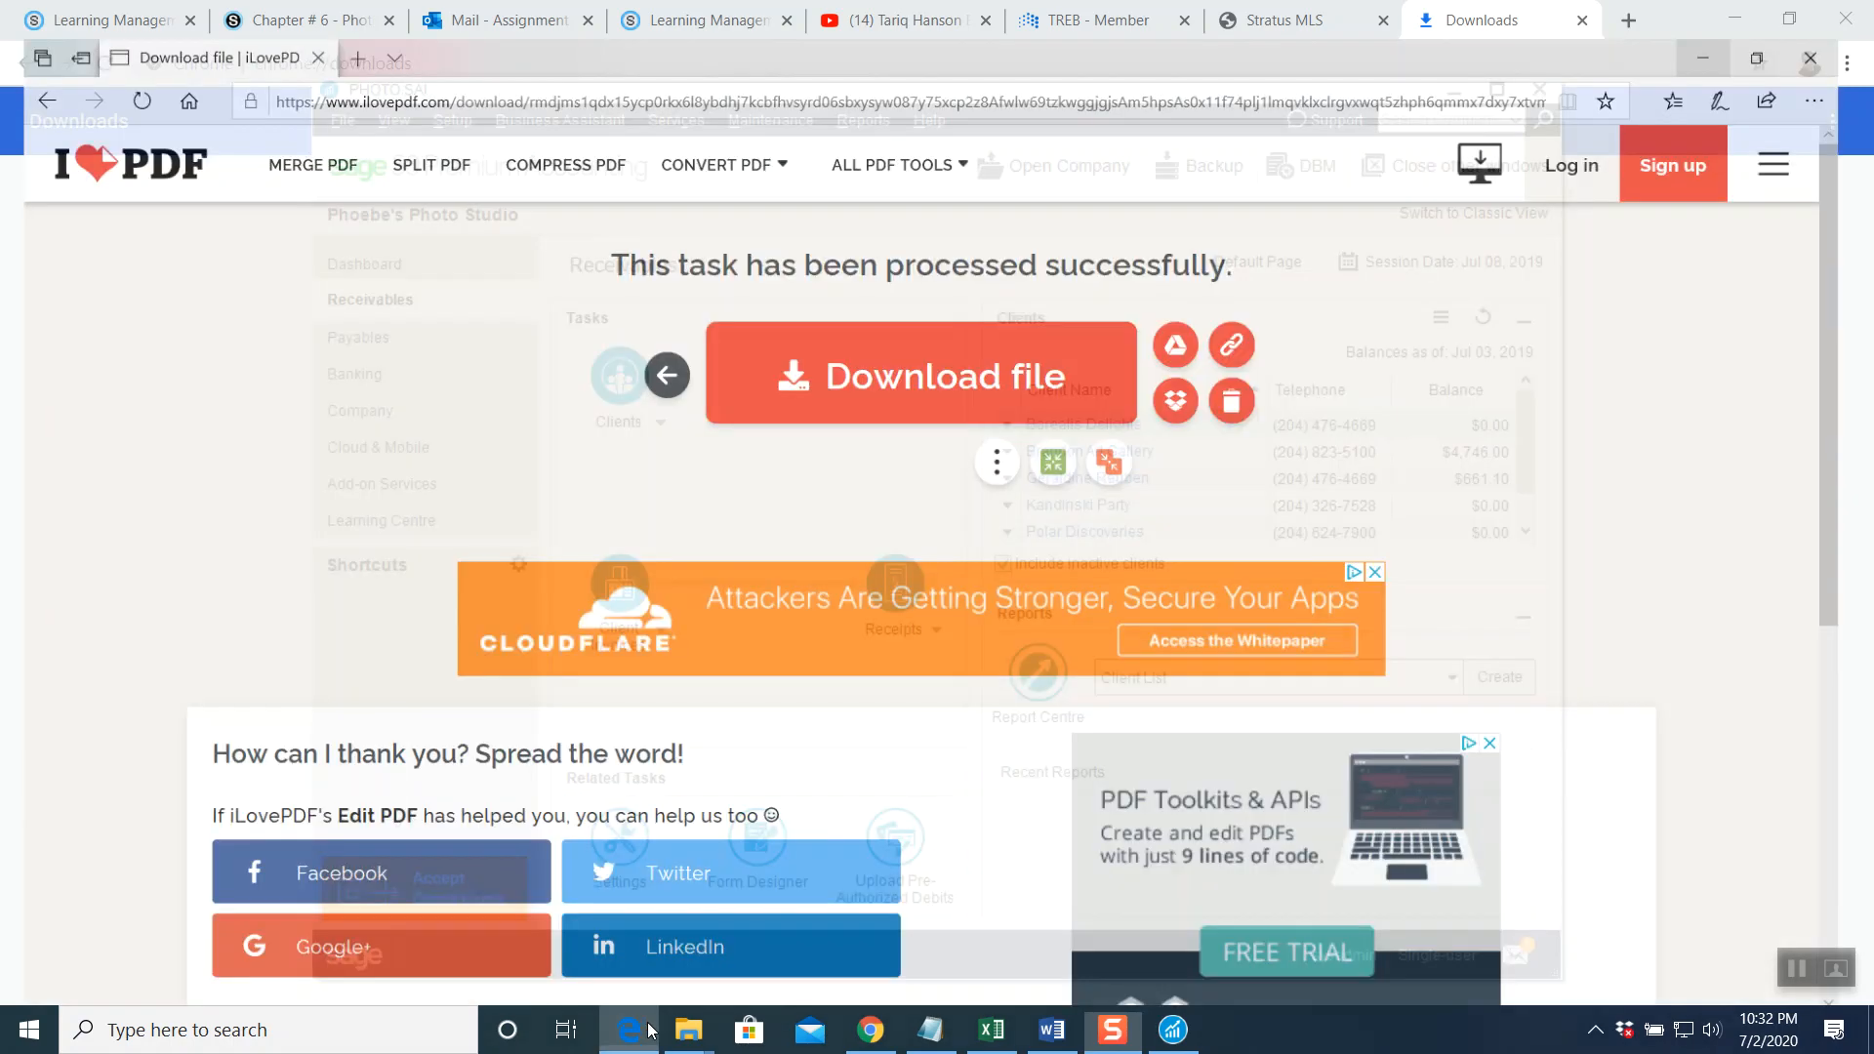
pyautogui.click(863, 1032)
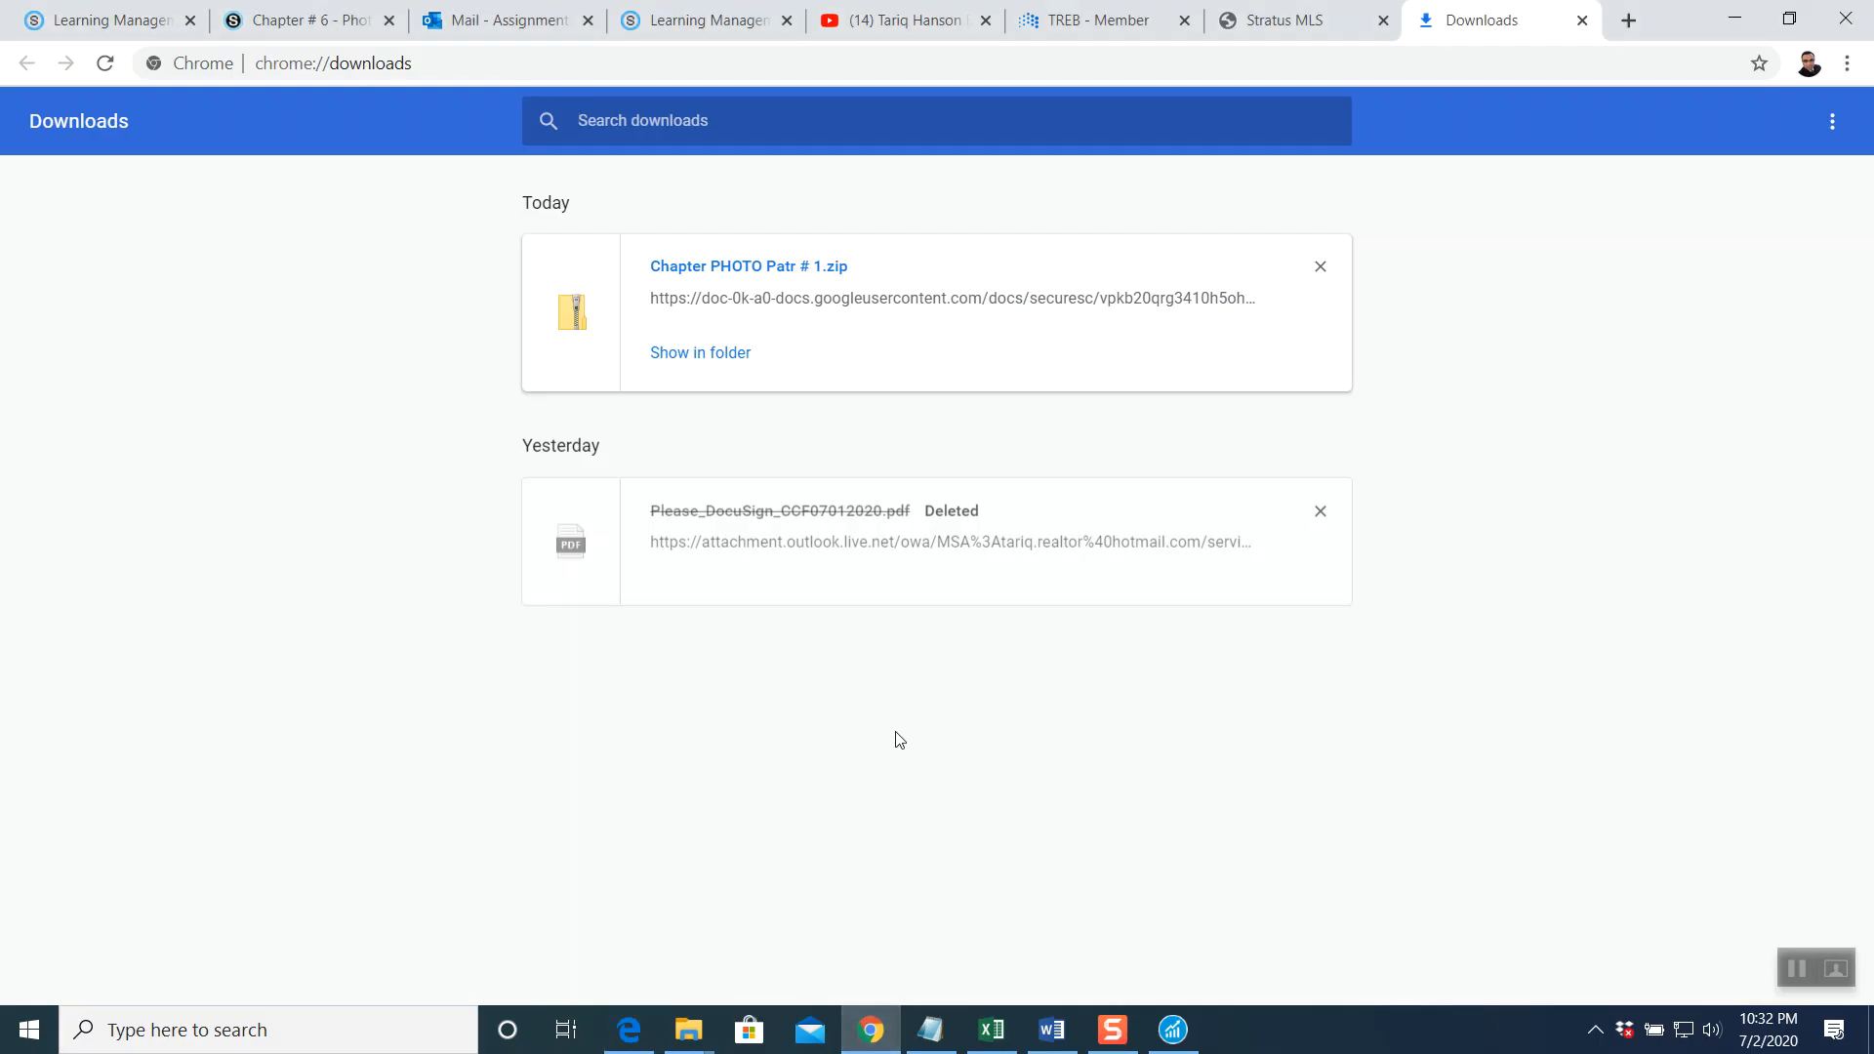
pyautogui.click(308, 20)
# Scroll the PDF to page 19's Adding a New Client steps for PS-393, then return to Sage 50
pyautogui.scroll(-15, 1022, 697)
pyautogui.scroll(-12, 1022, 697)
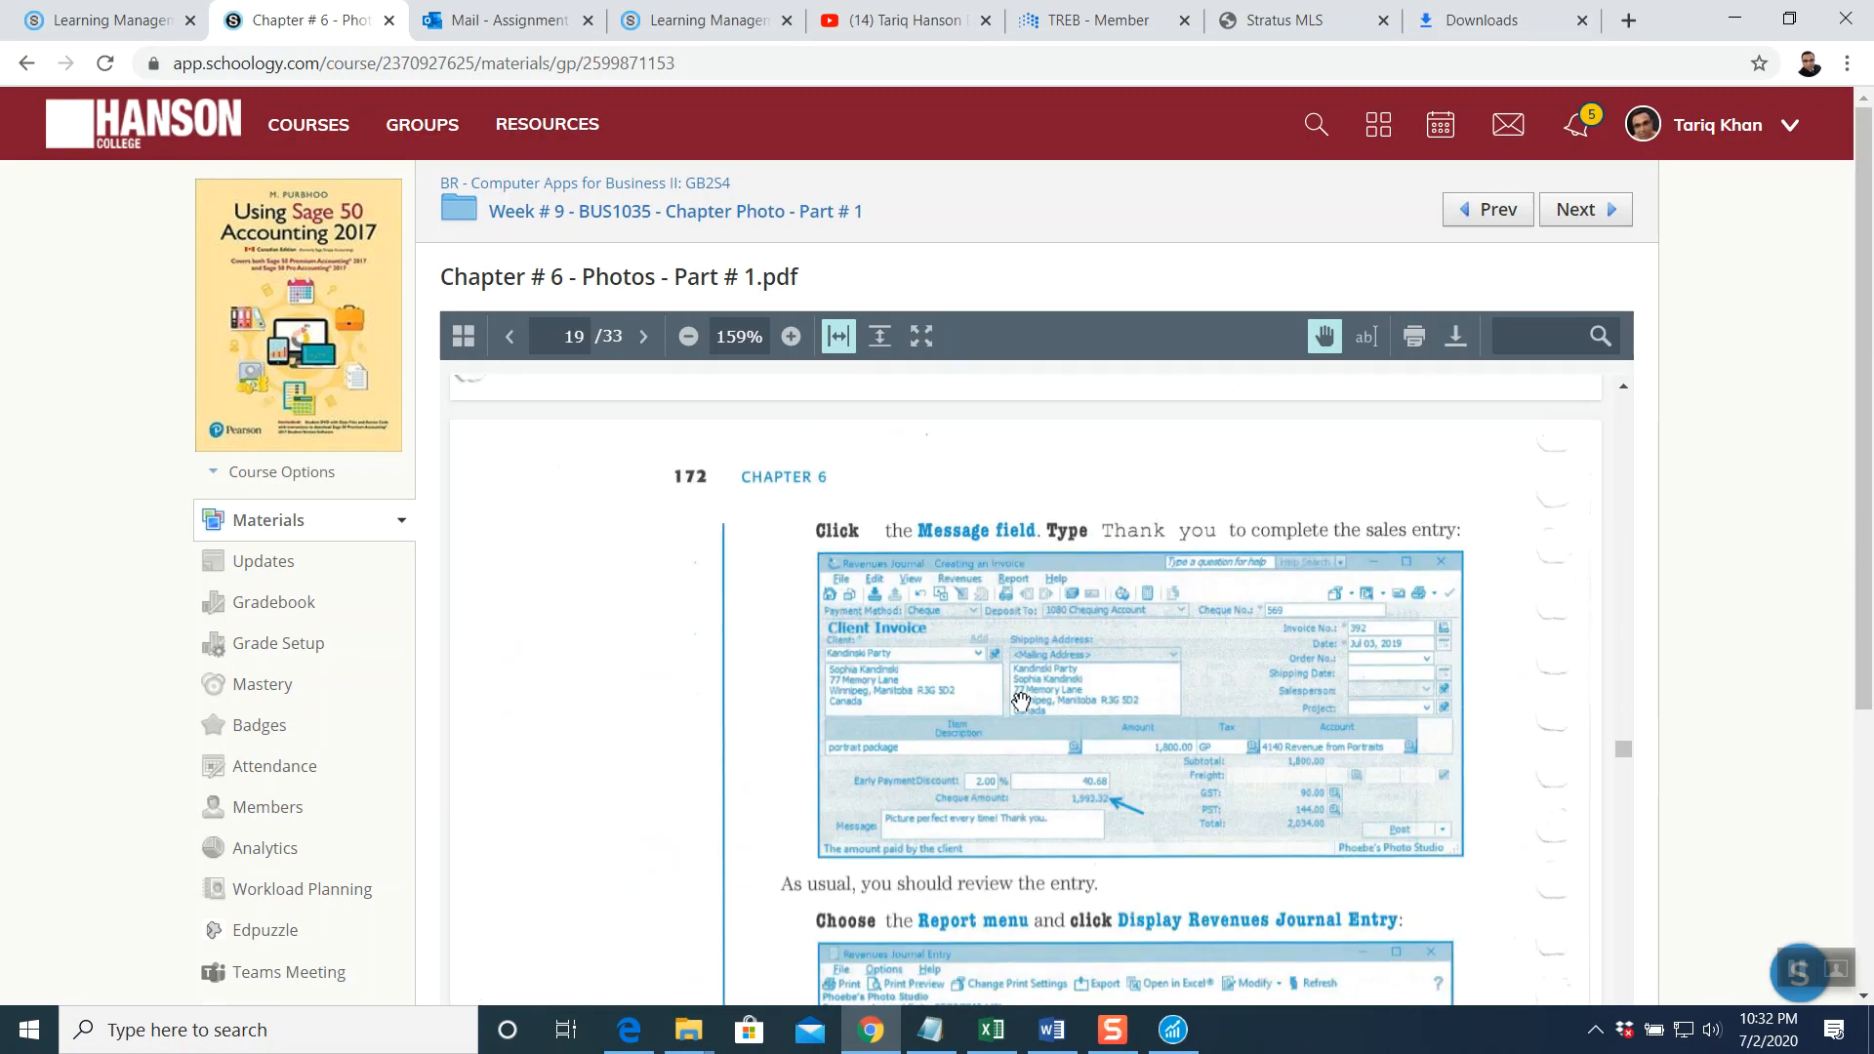
pyautogui.scroll(-5, 1020, 697)
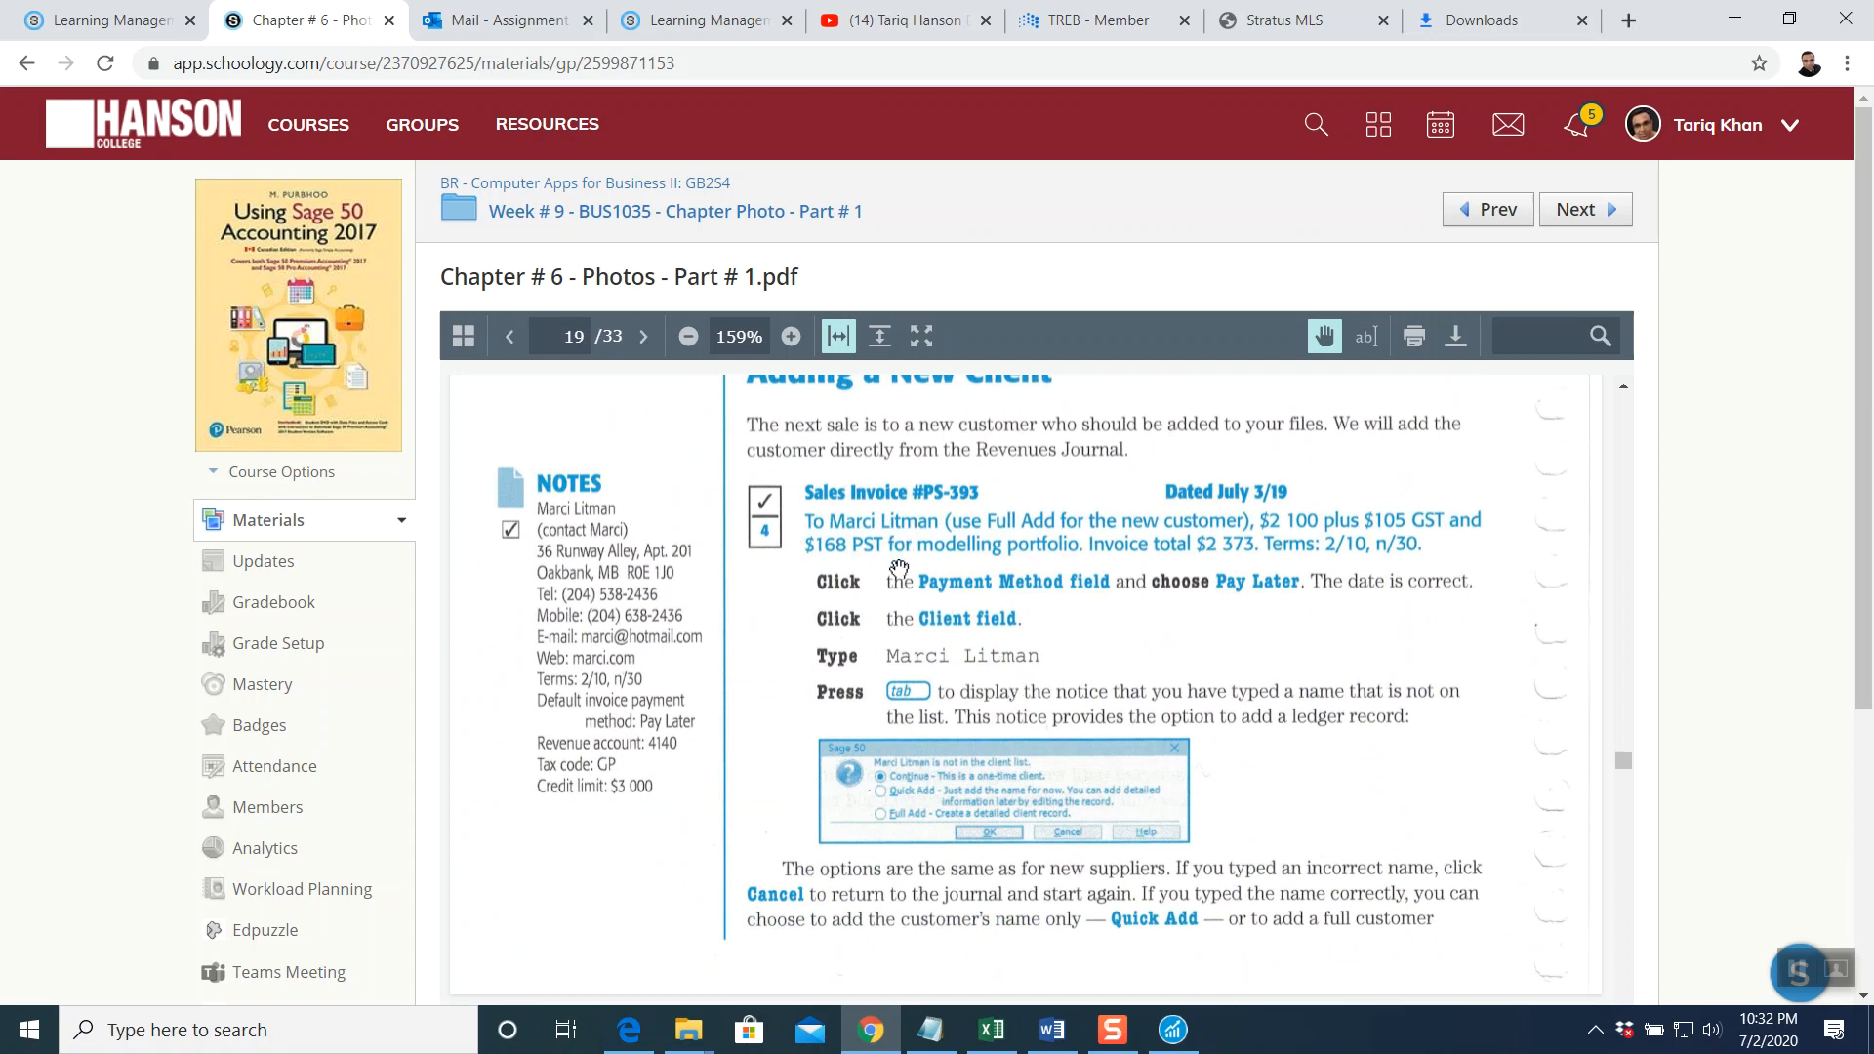
pyautogui.scroll(1, 899, 569)
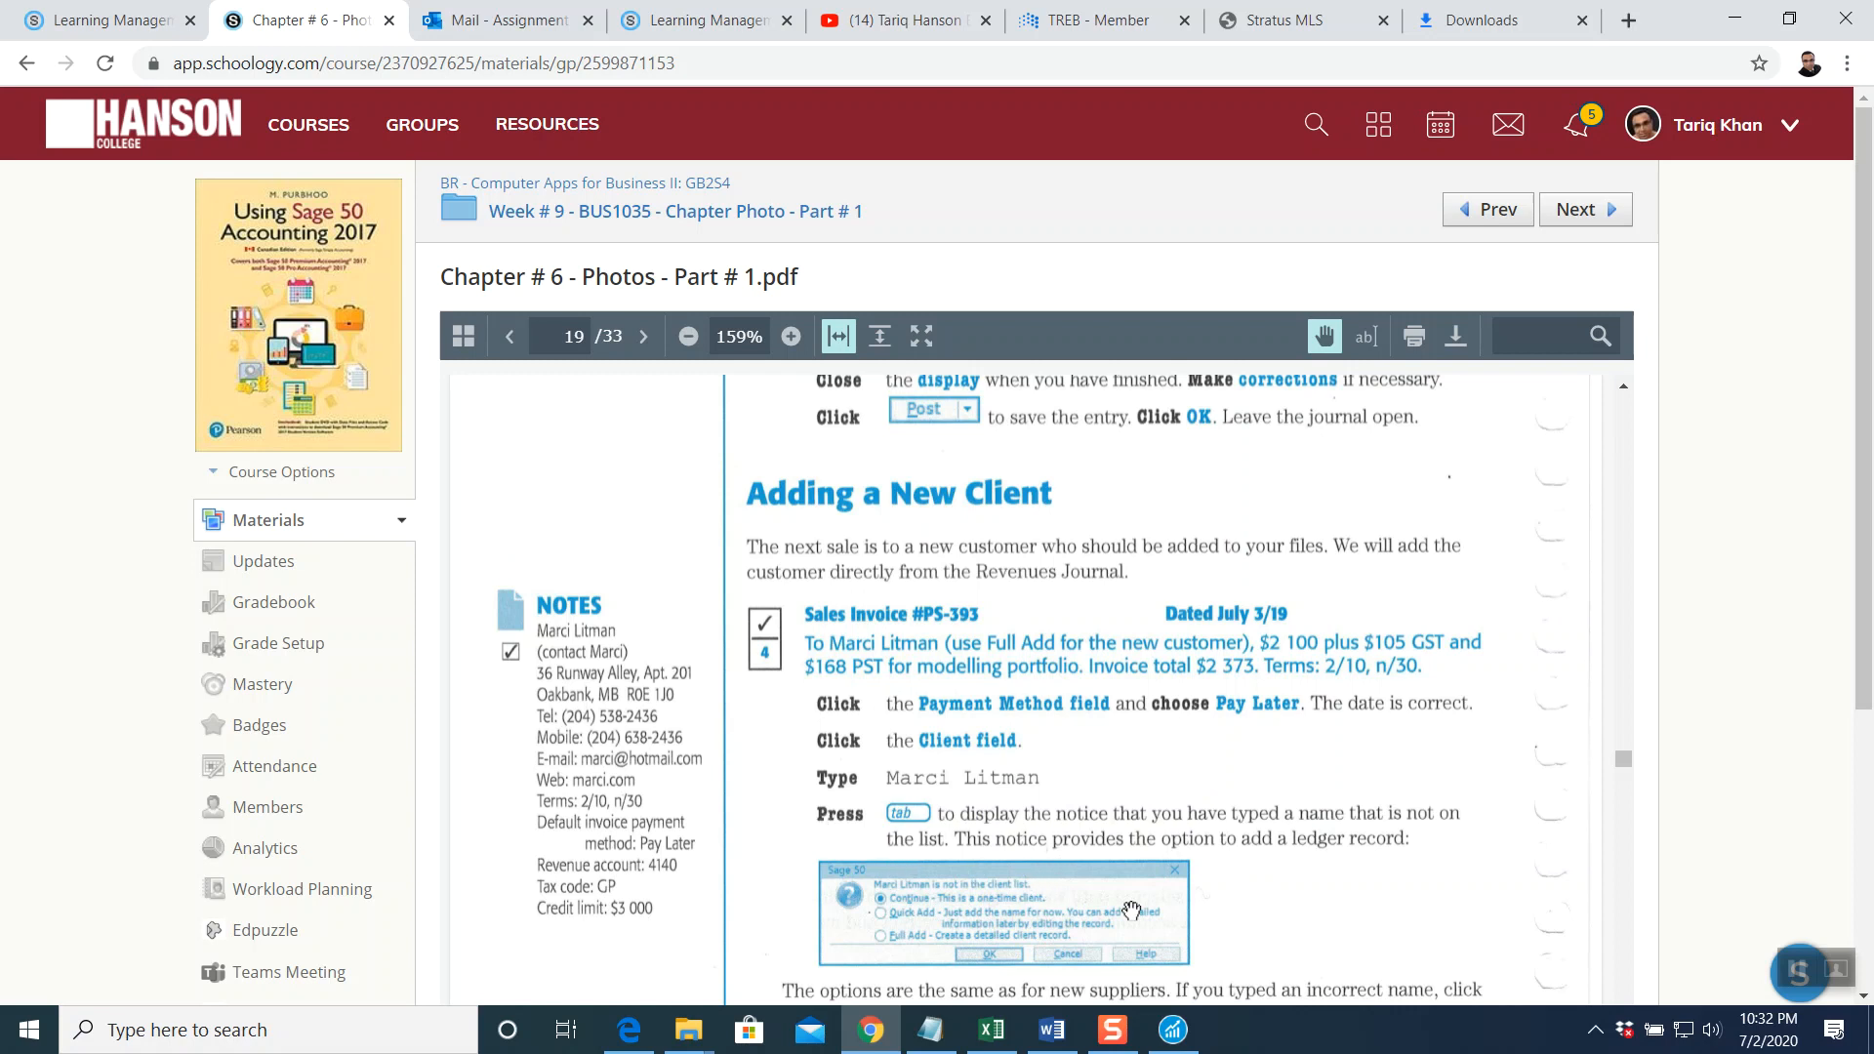
pyautogui.click(1230, 928)
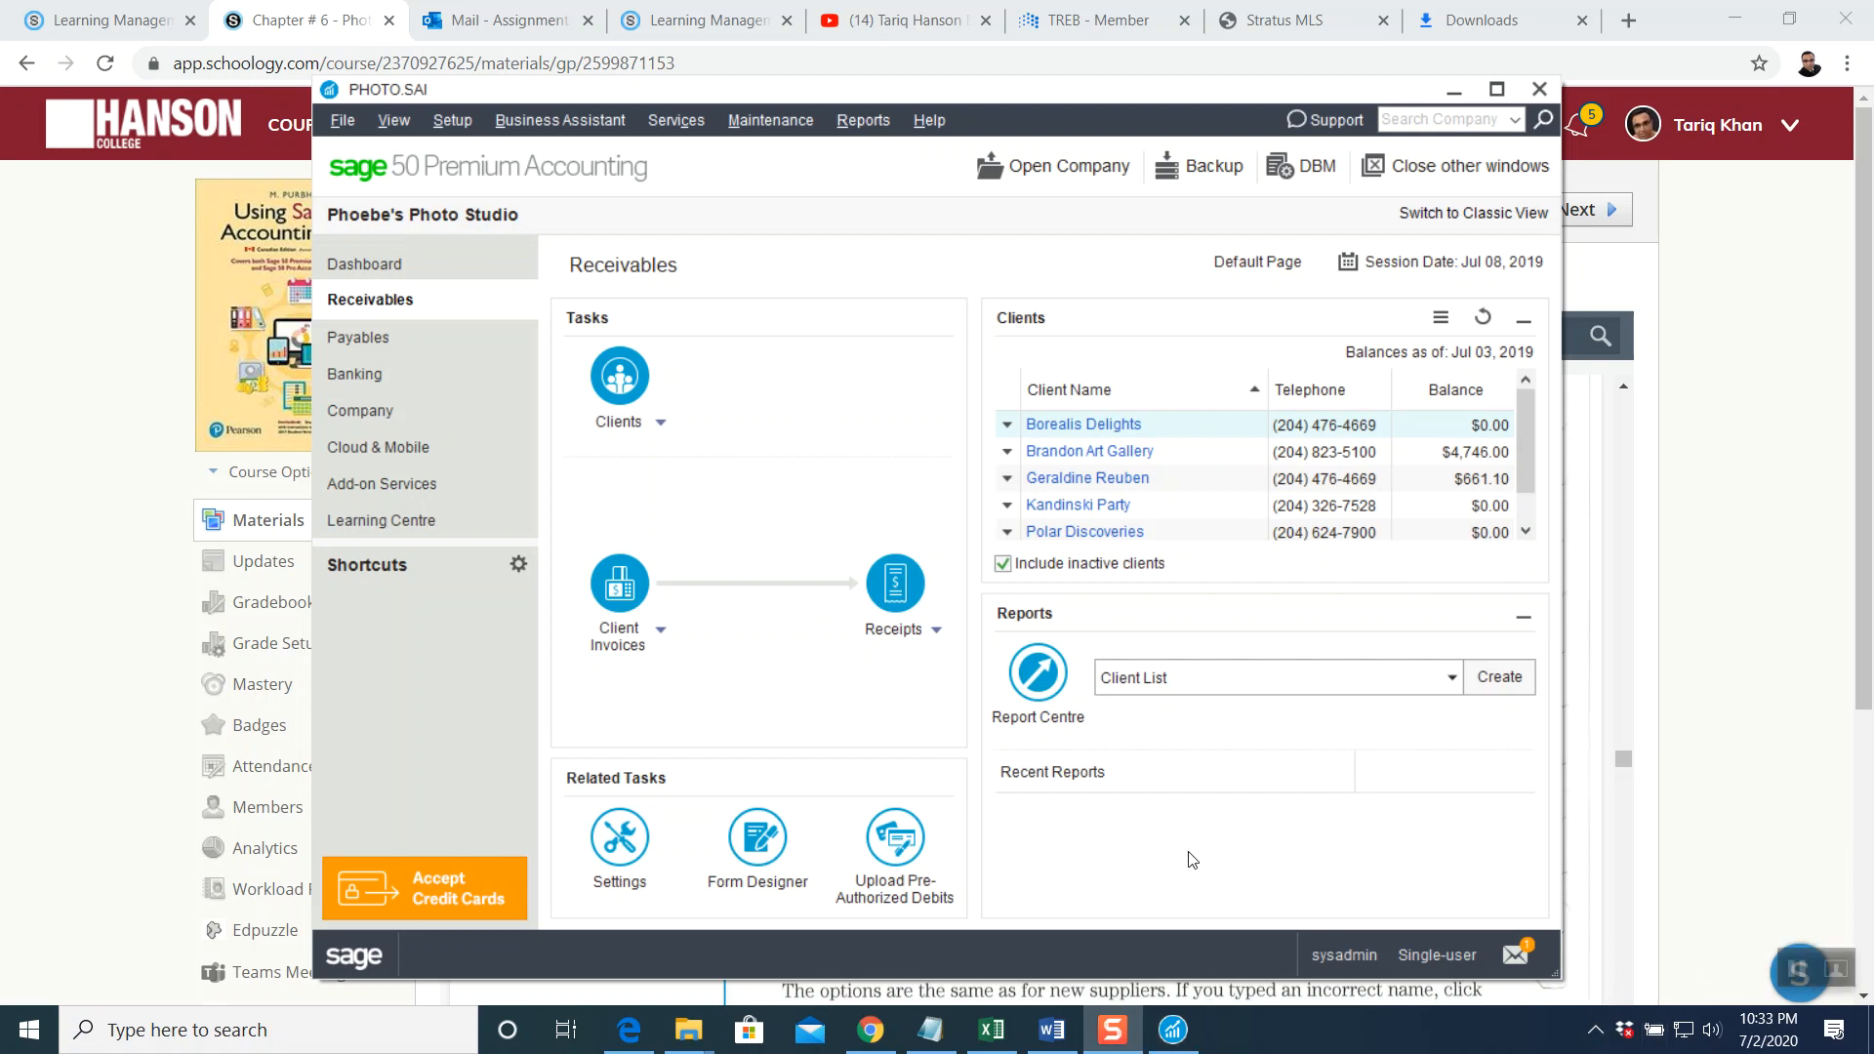
# Start a Pay Later client invoice numbered PS-393 and dated Jul 03, 2019
pyautogui.click(627, 585)
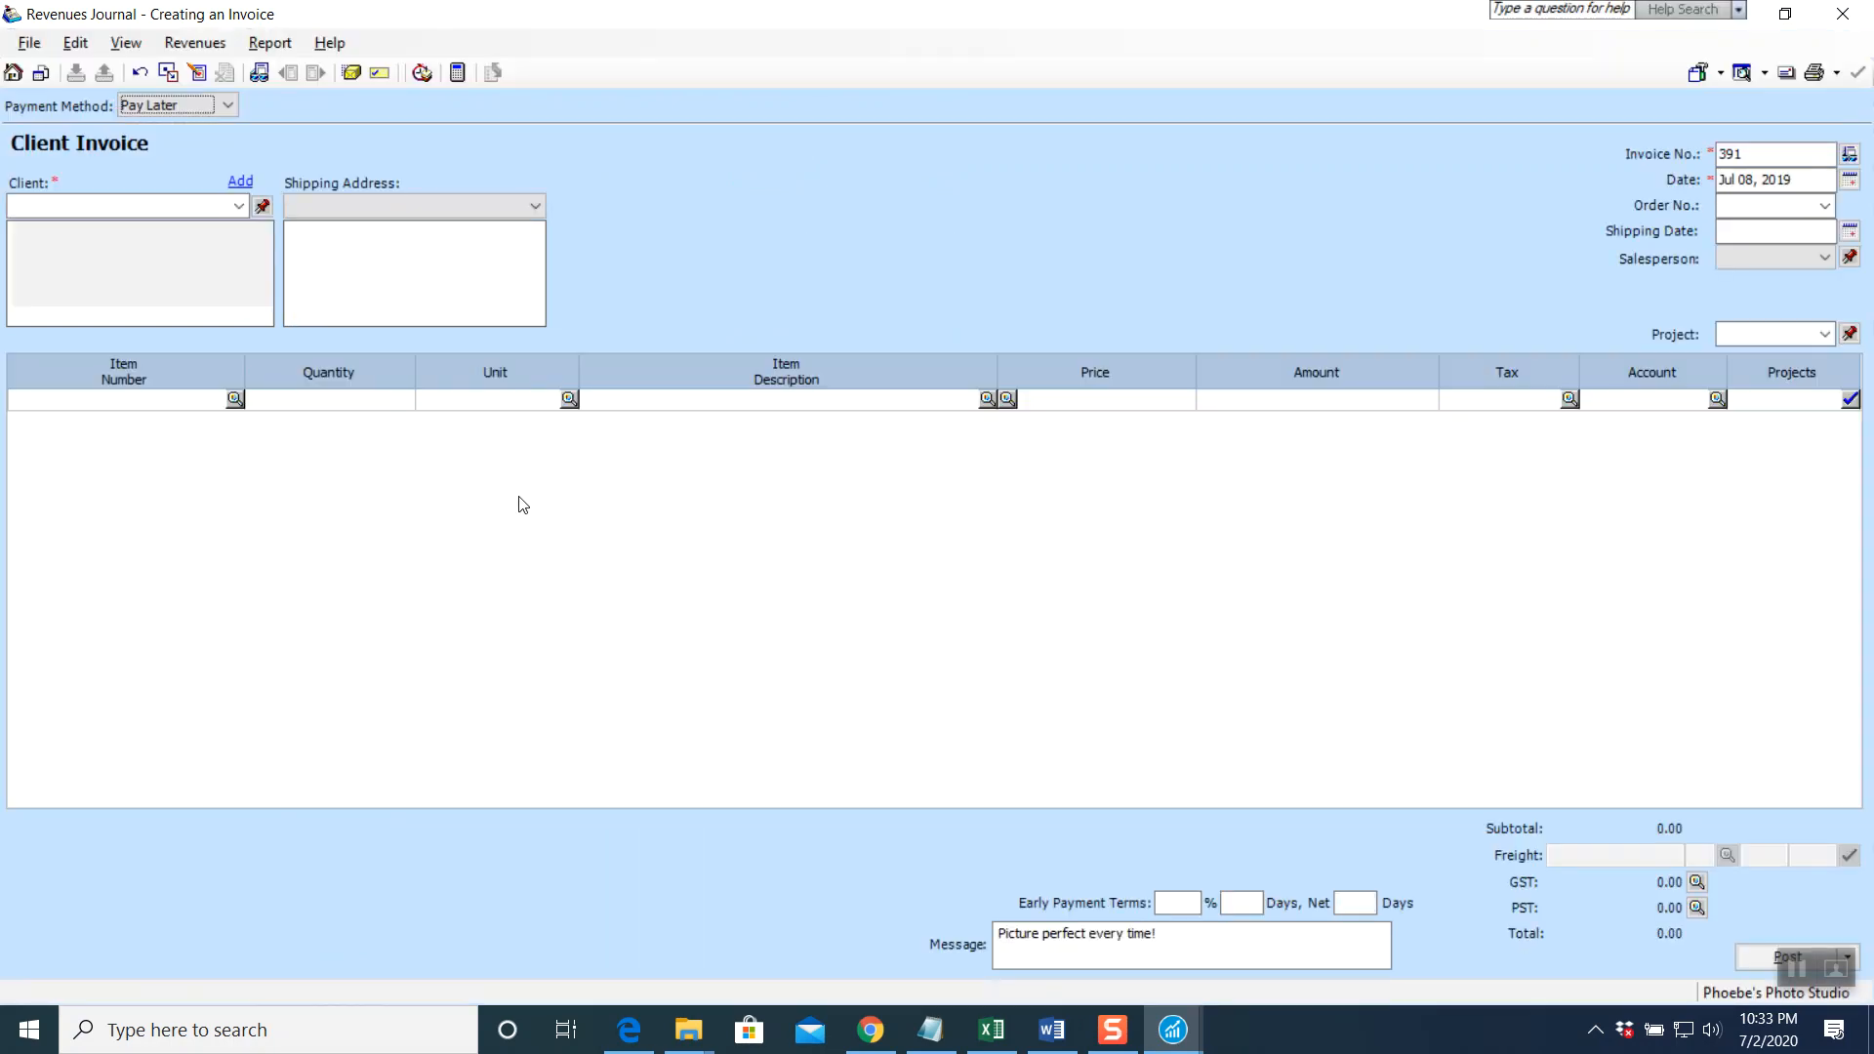
pyautogui.click(230, 103)
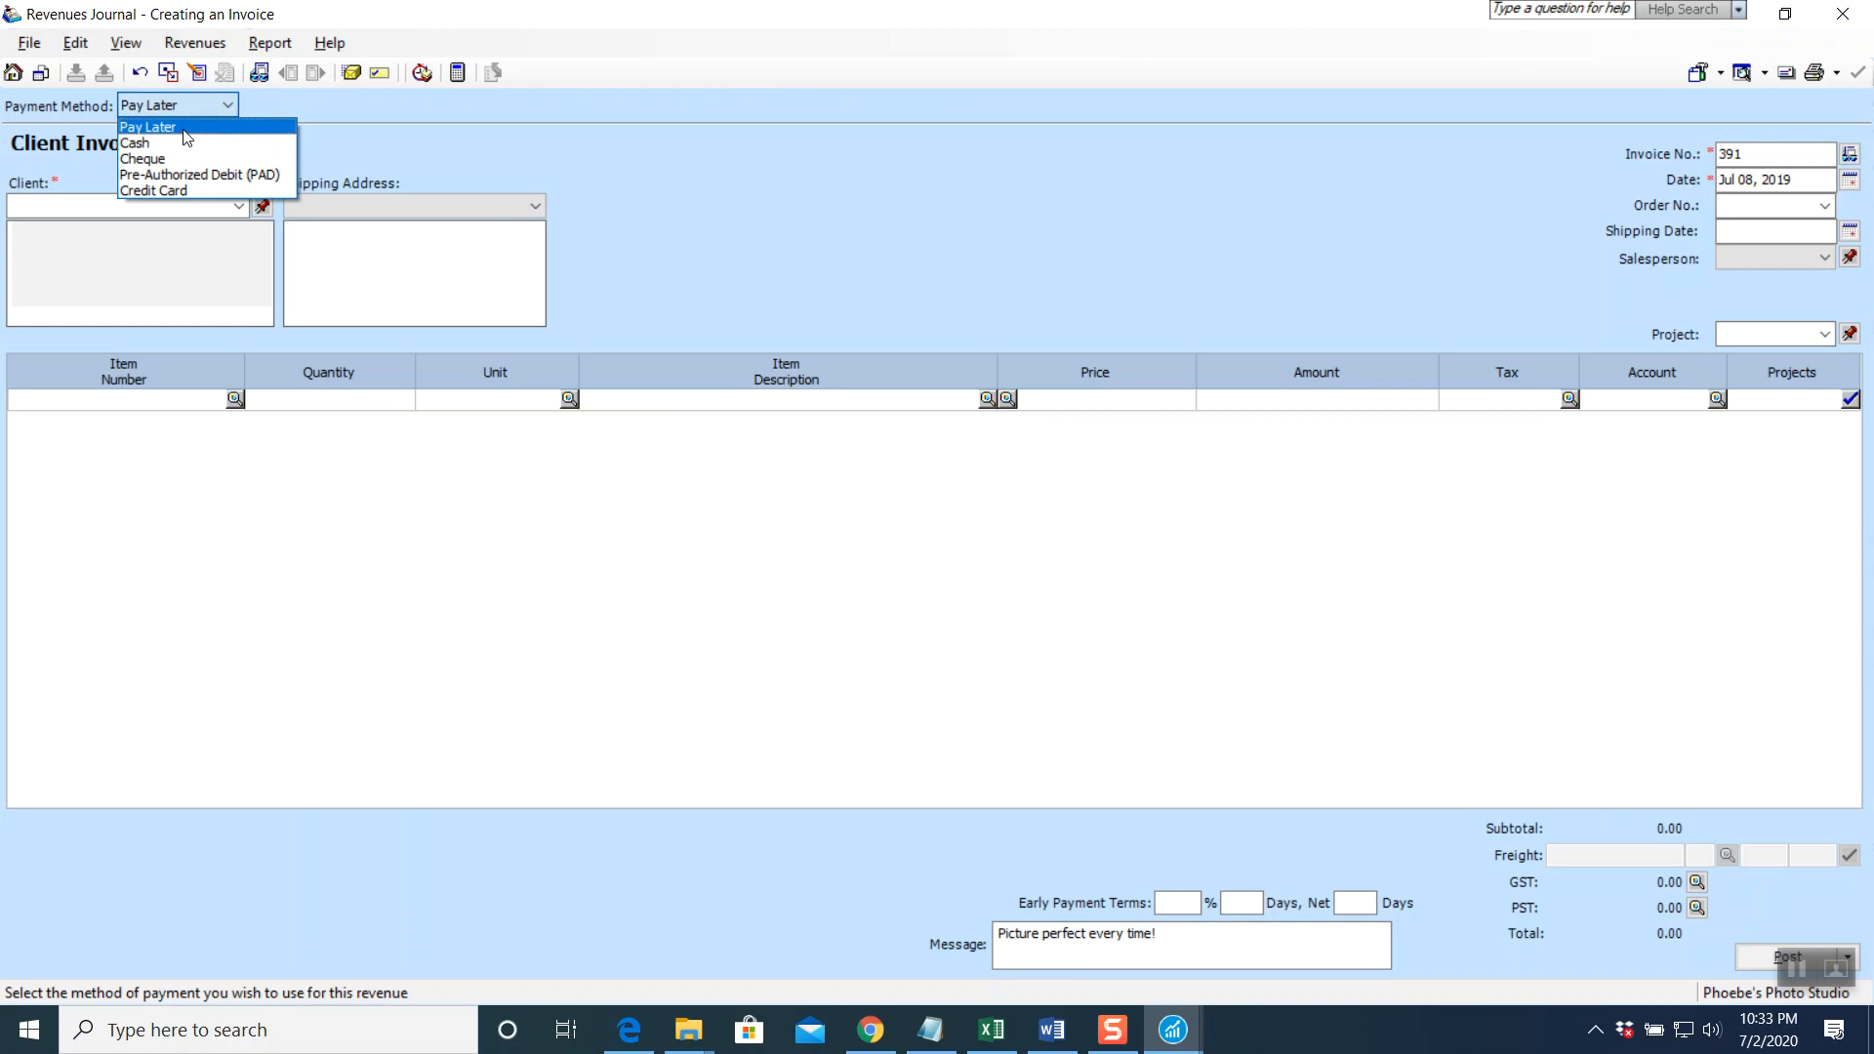
pyautogui.click(184, 129)
pyautogui.press('Tab')
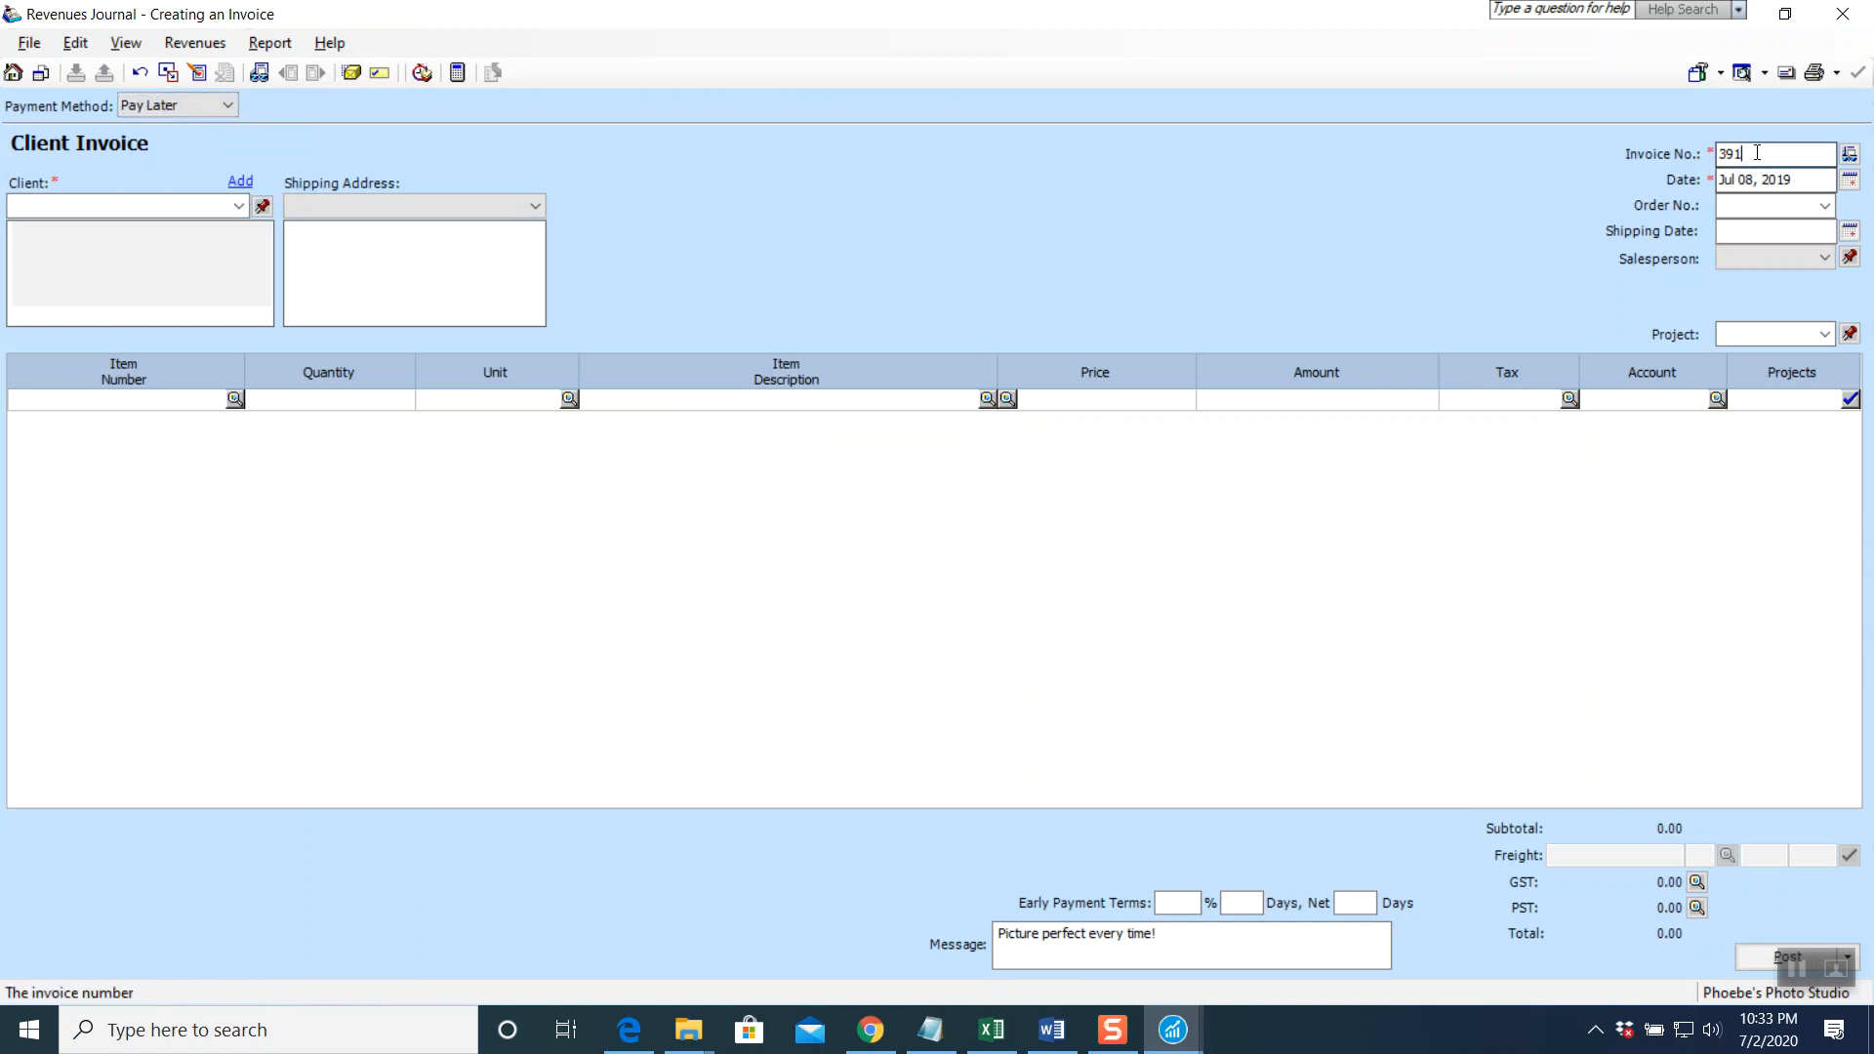
pyautogui.write('P')
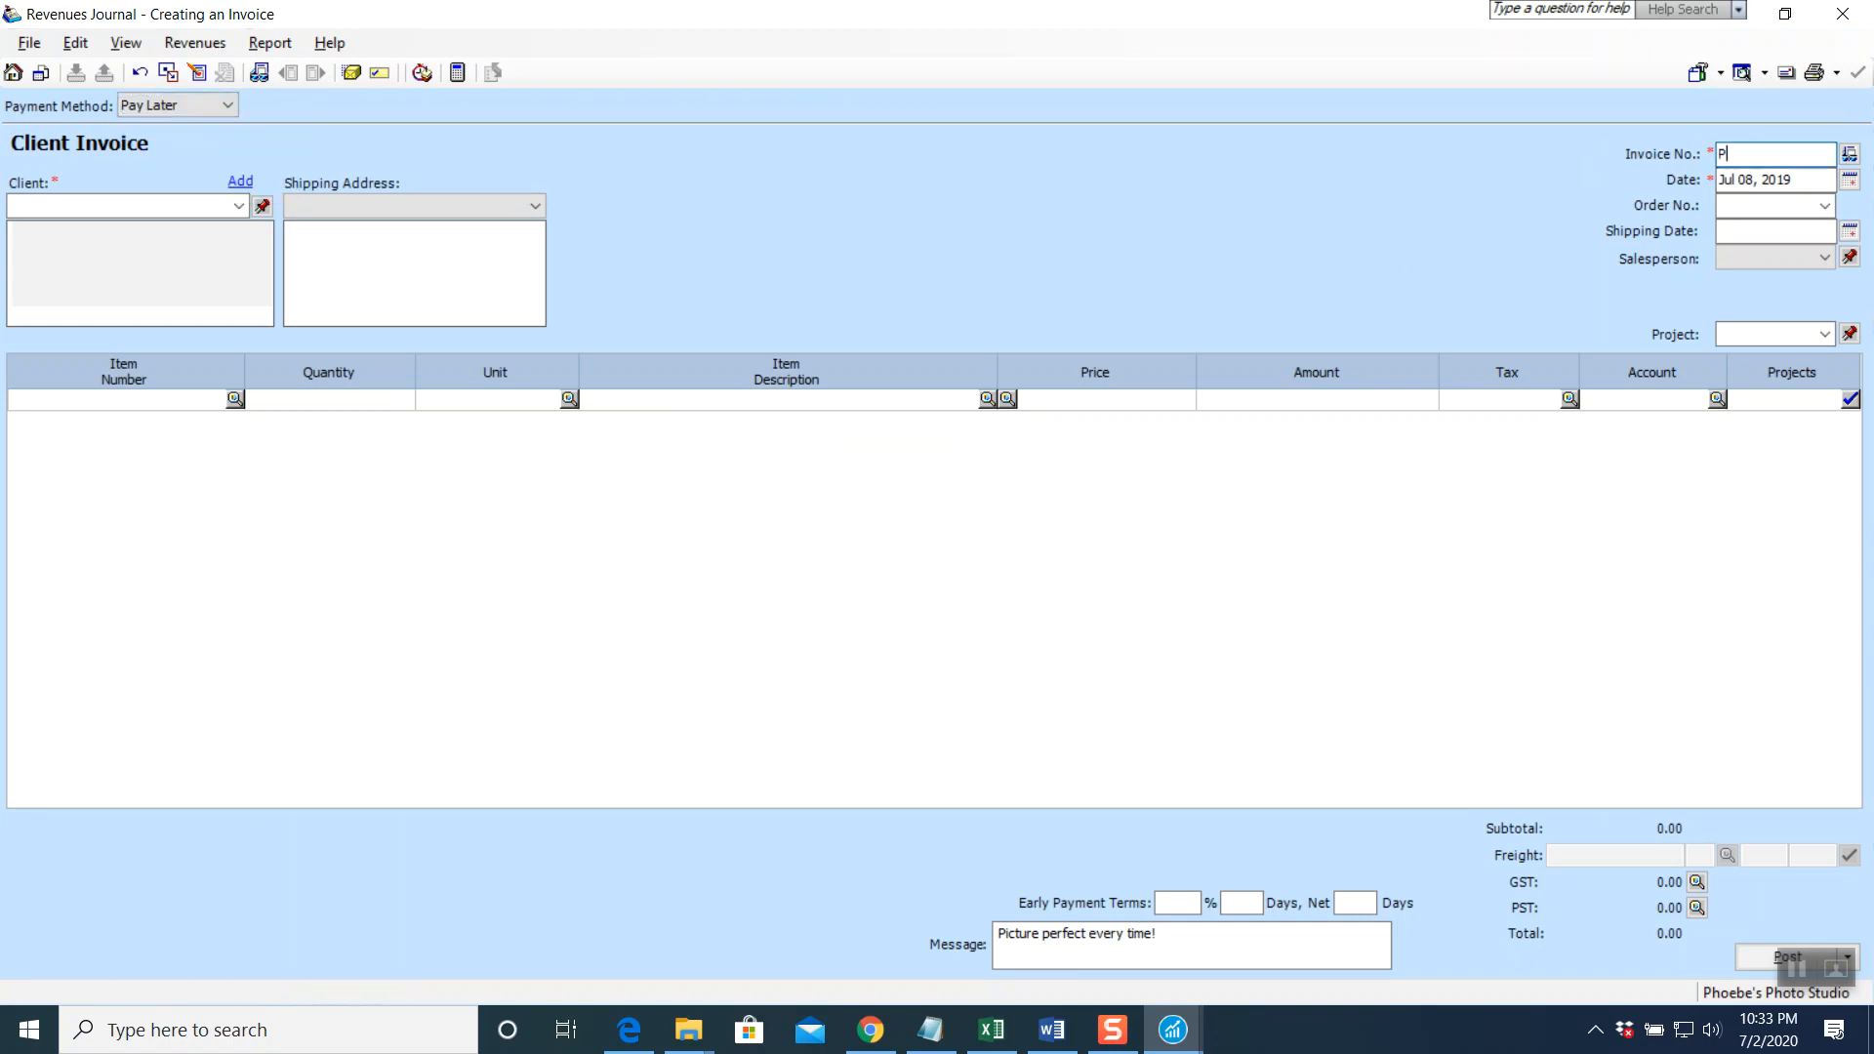
pyautogui.write('S-393')
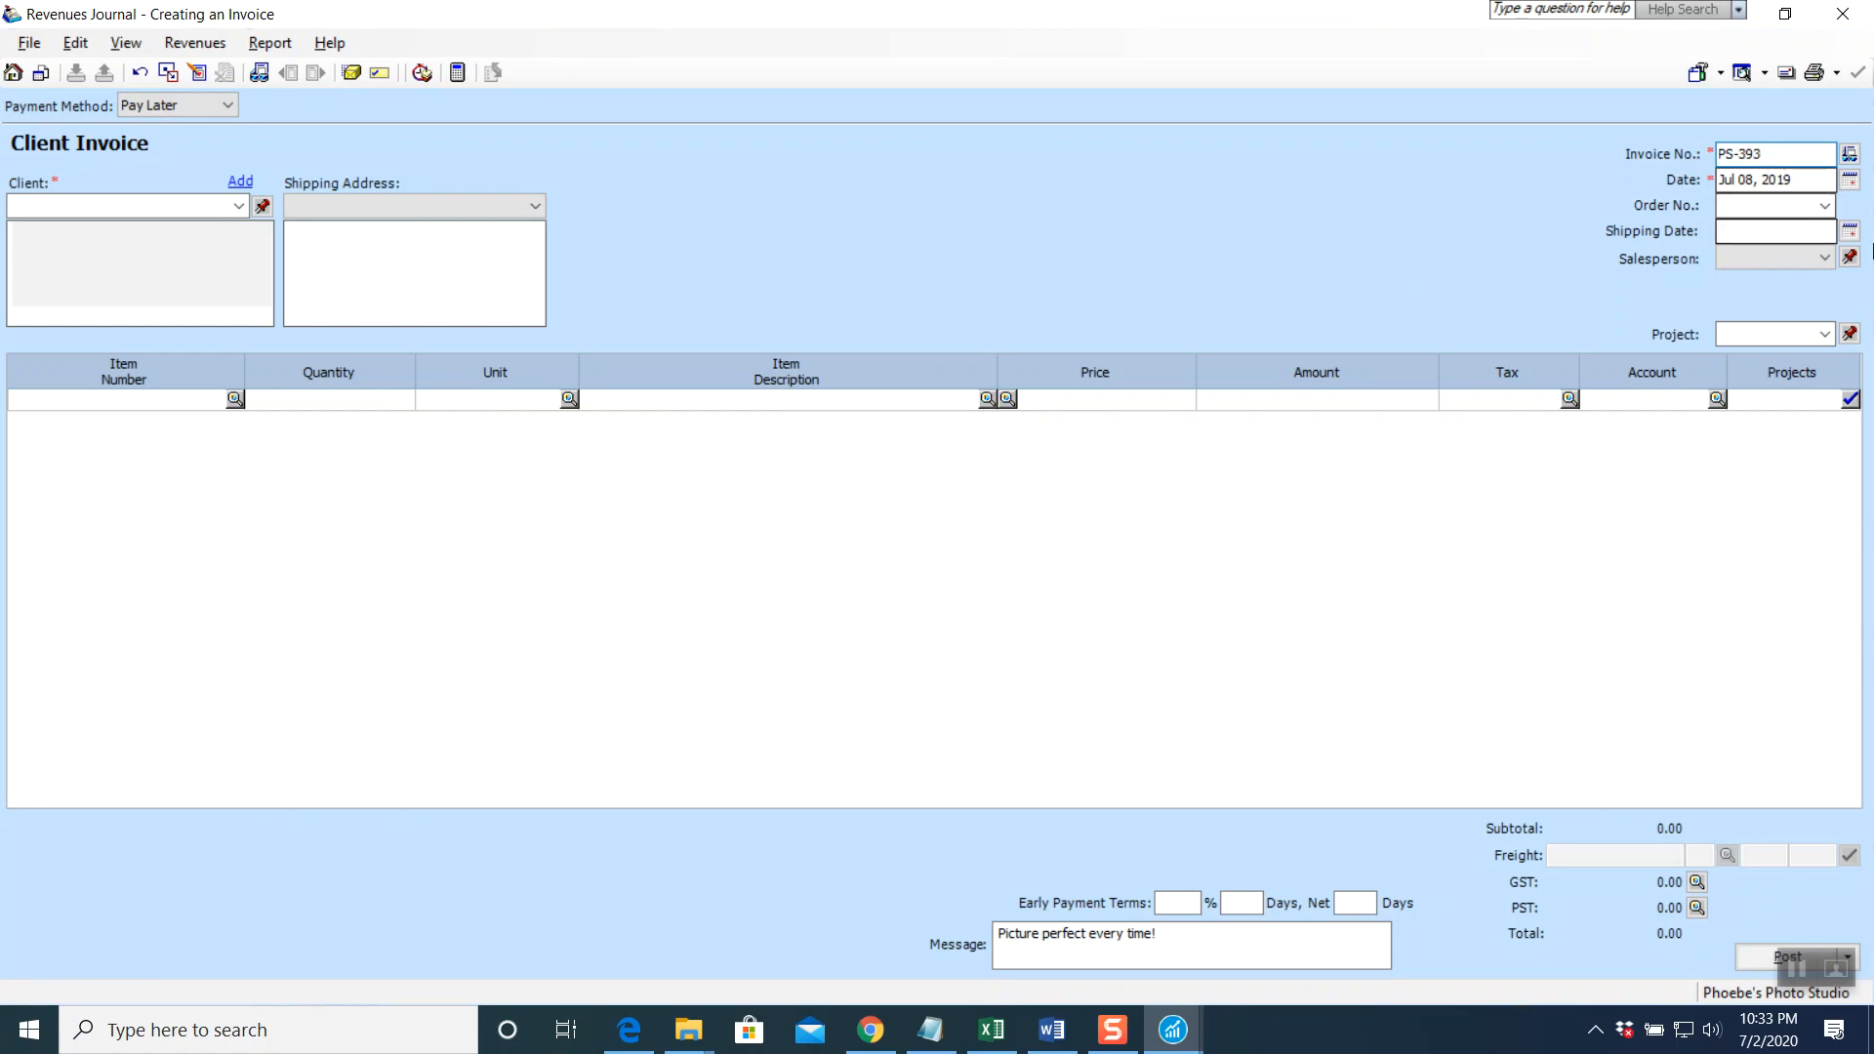
pyautogui.click(1850, 180)
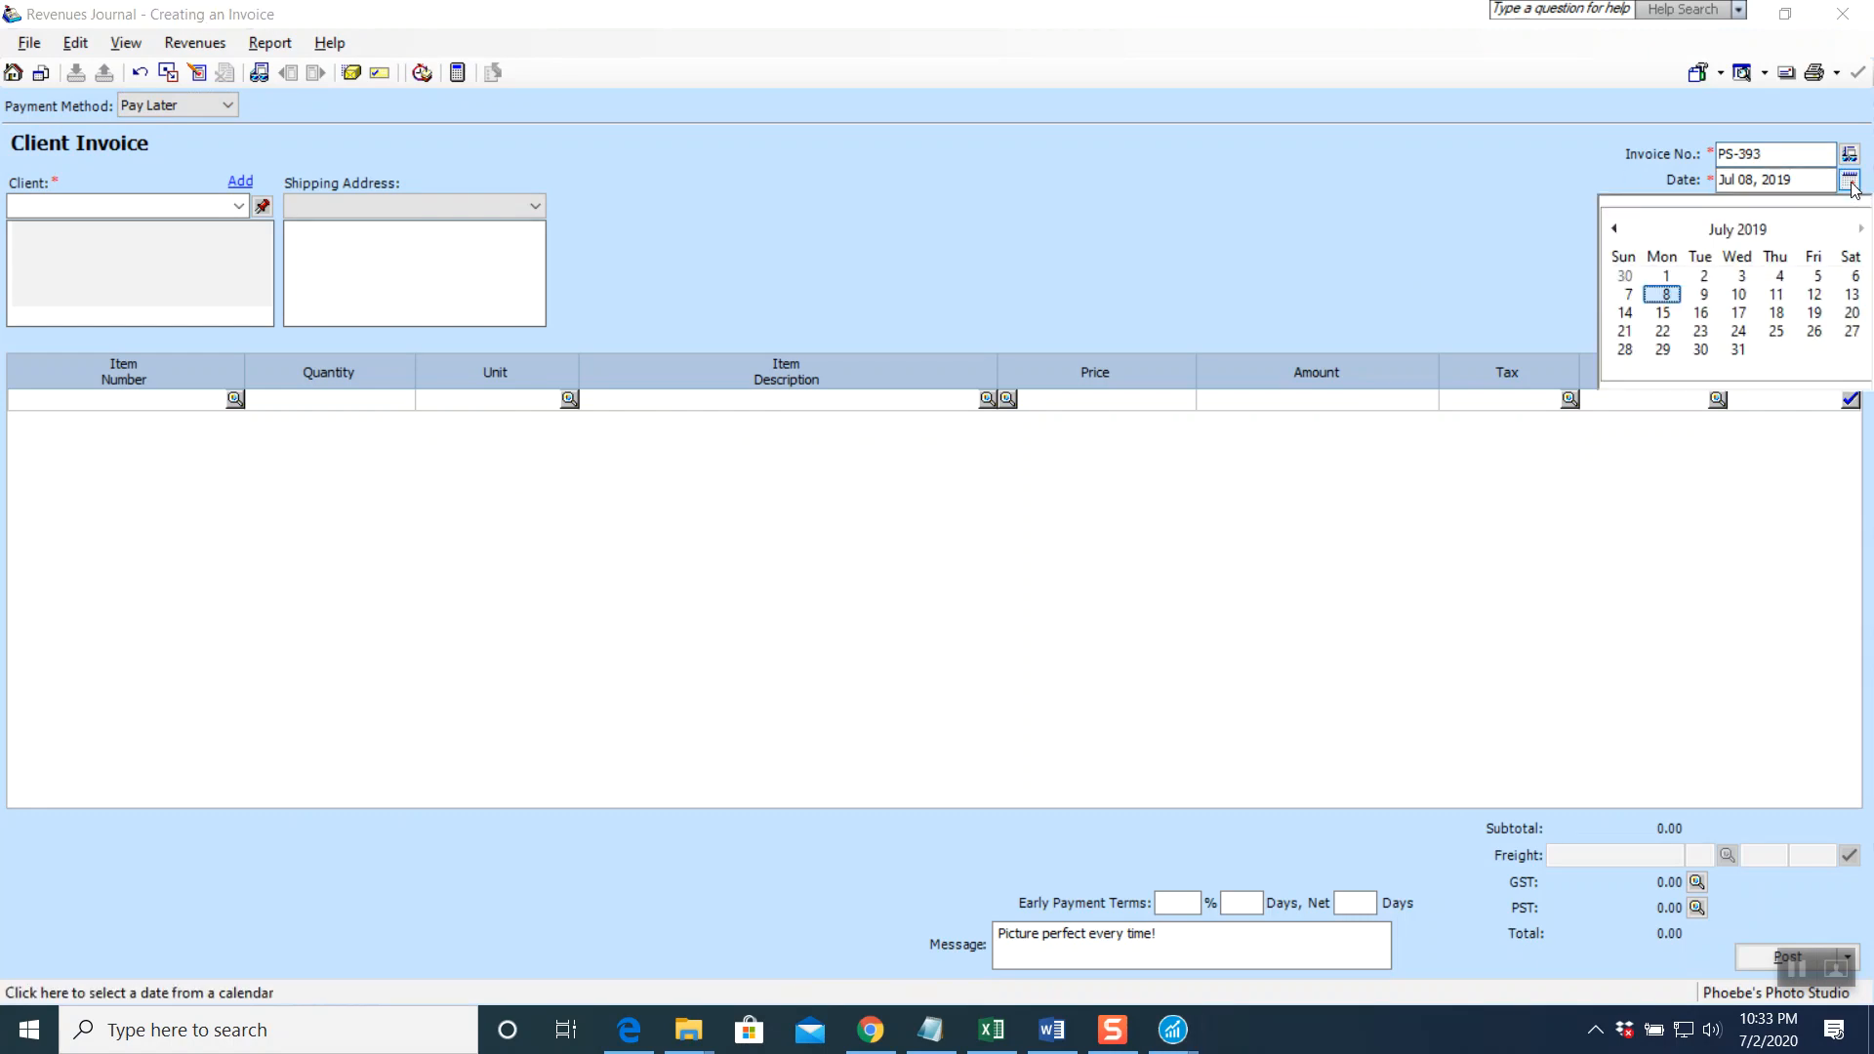
pyautogui.click(1747, 277)
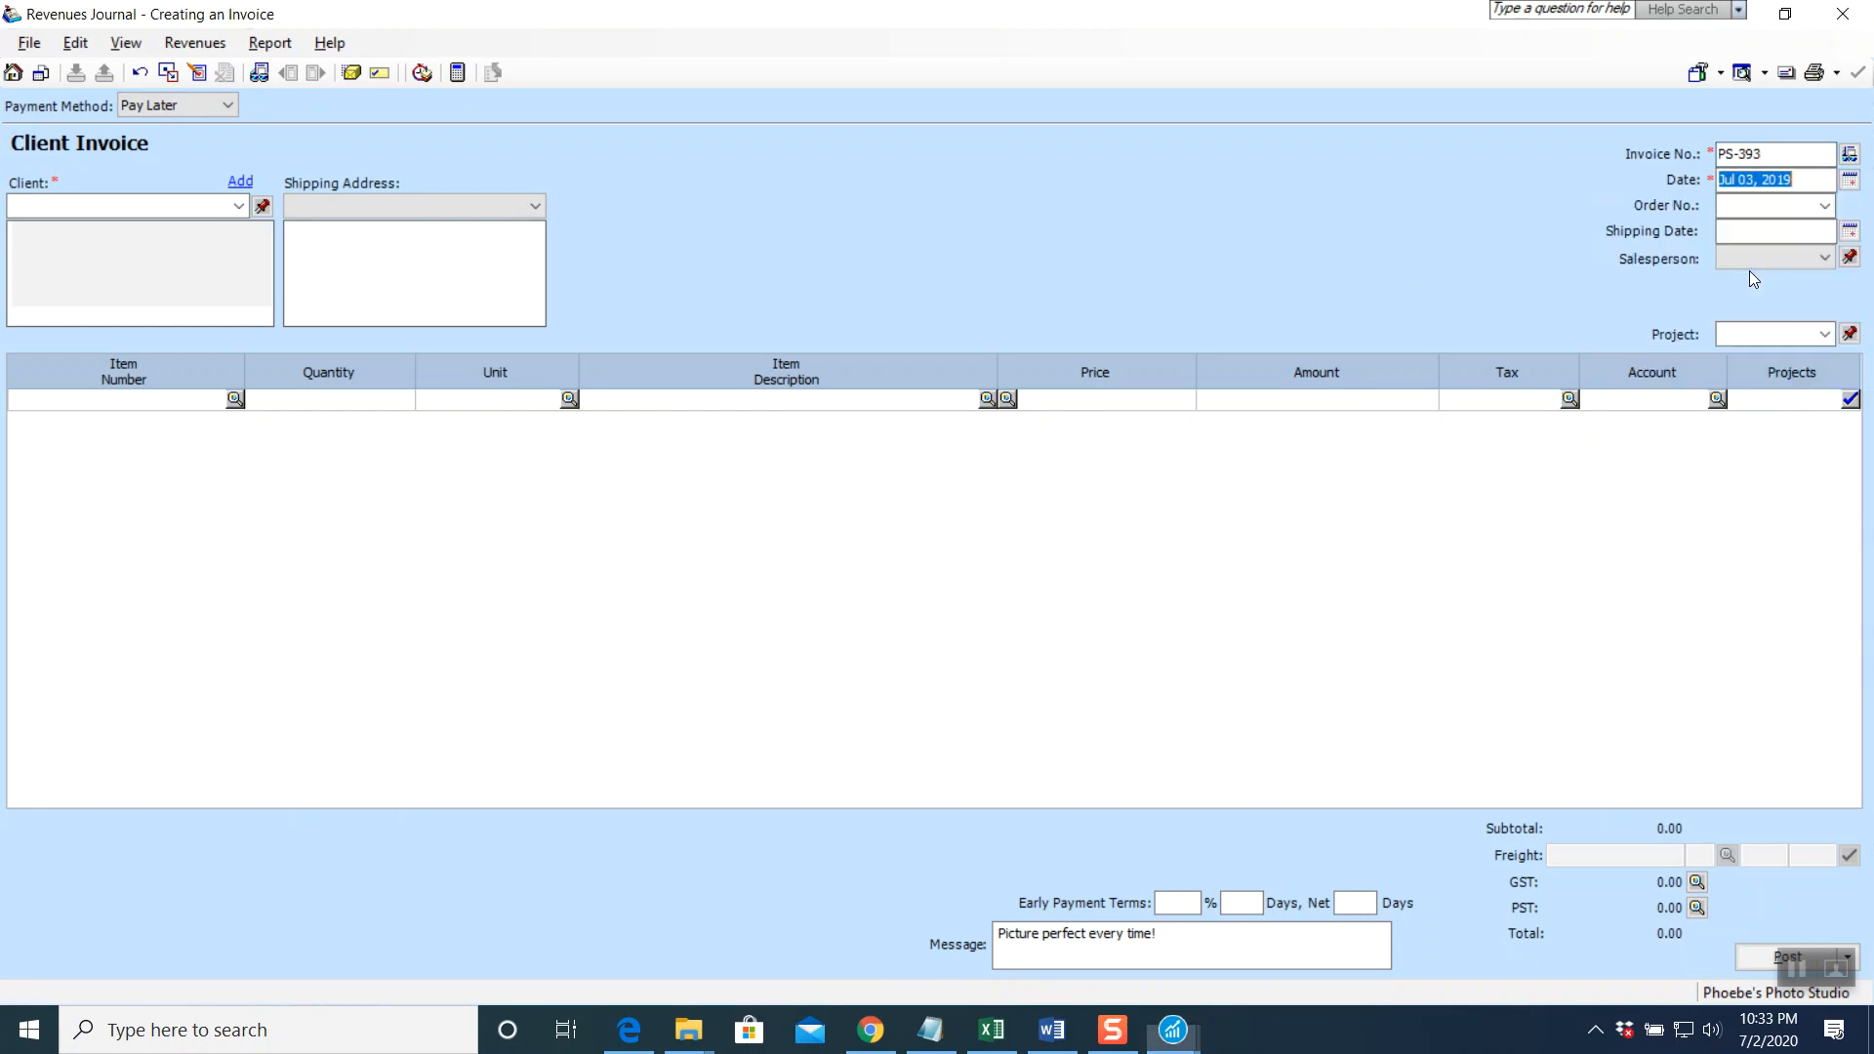
# Enter the new client's full name in the Client field, since they're not in the list
pyautogui.click(238, 206)
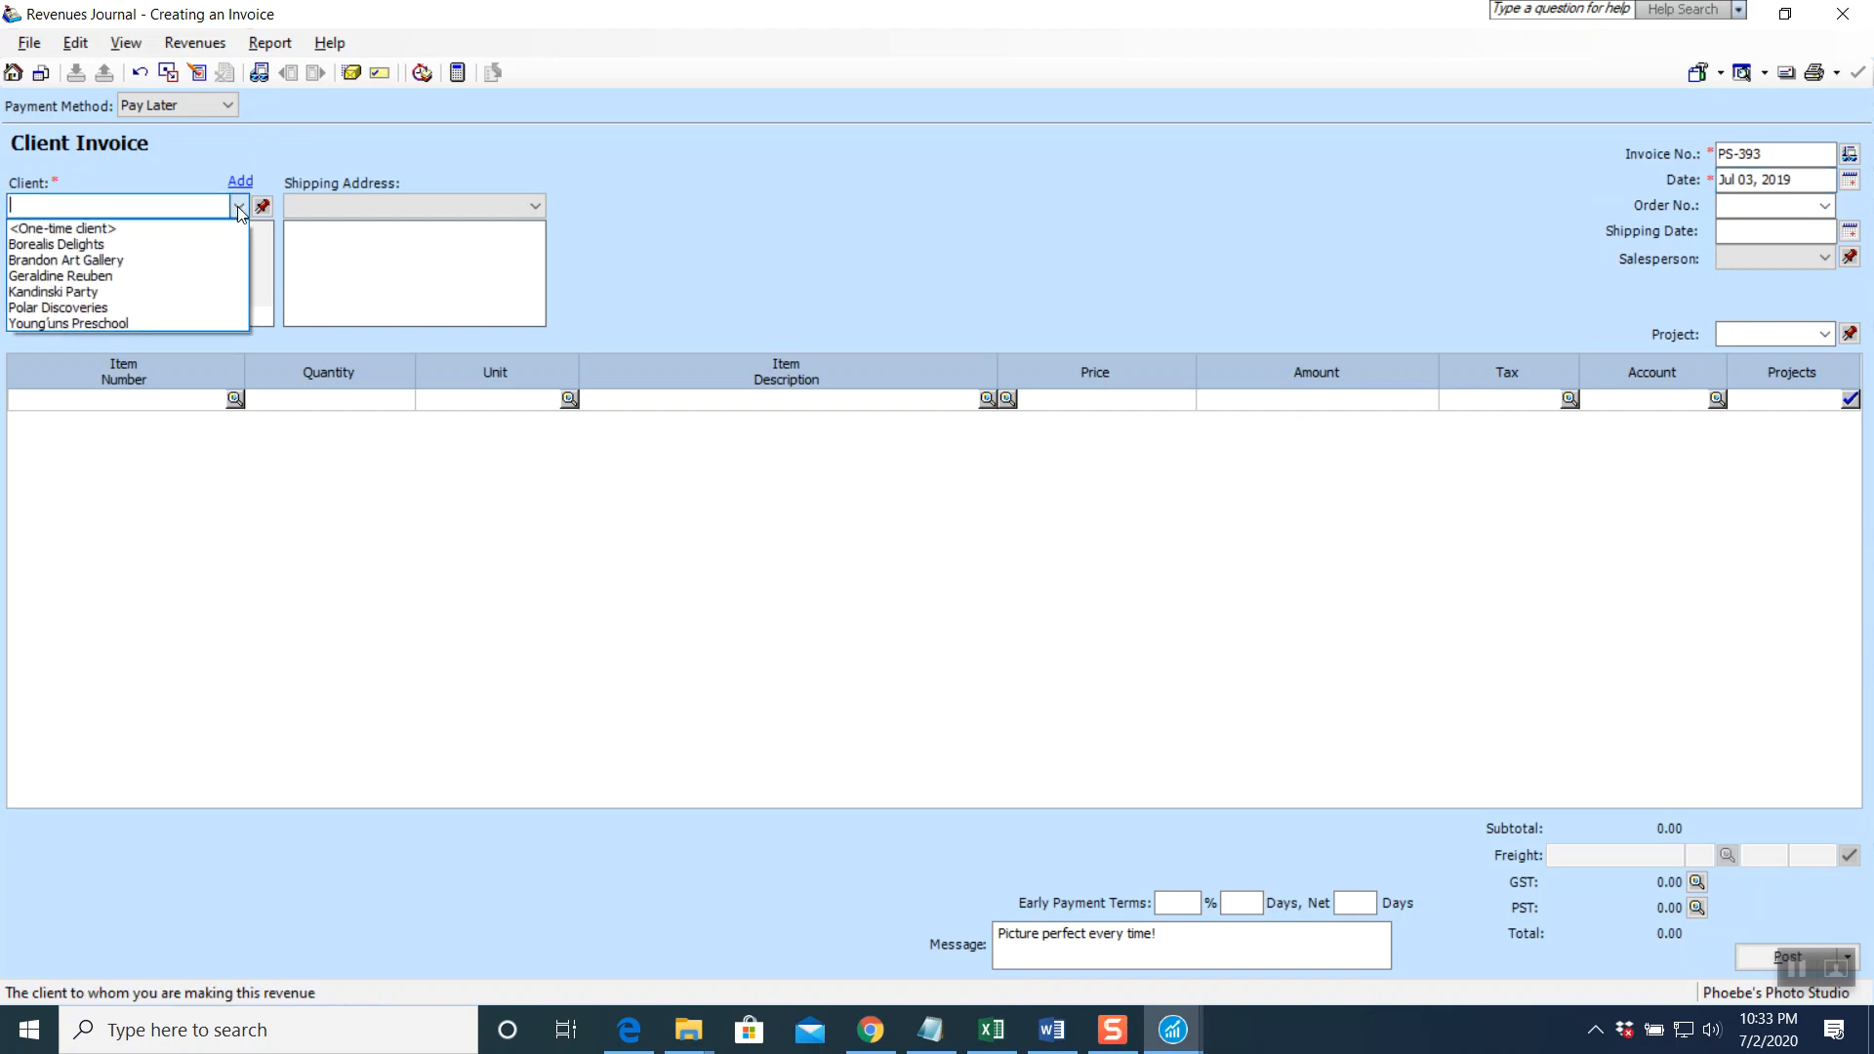
pyautogui.click(82, 226)
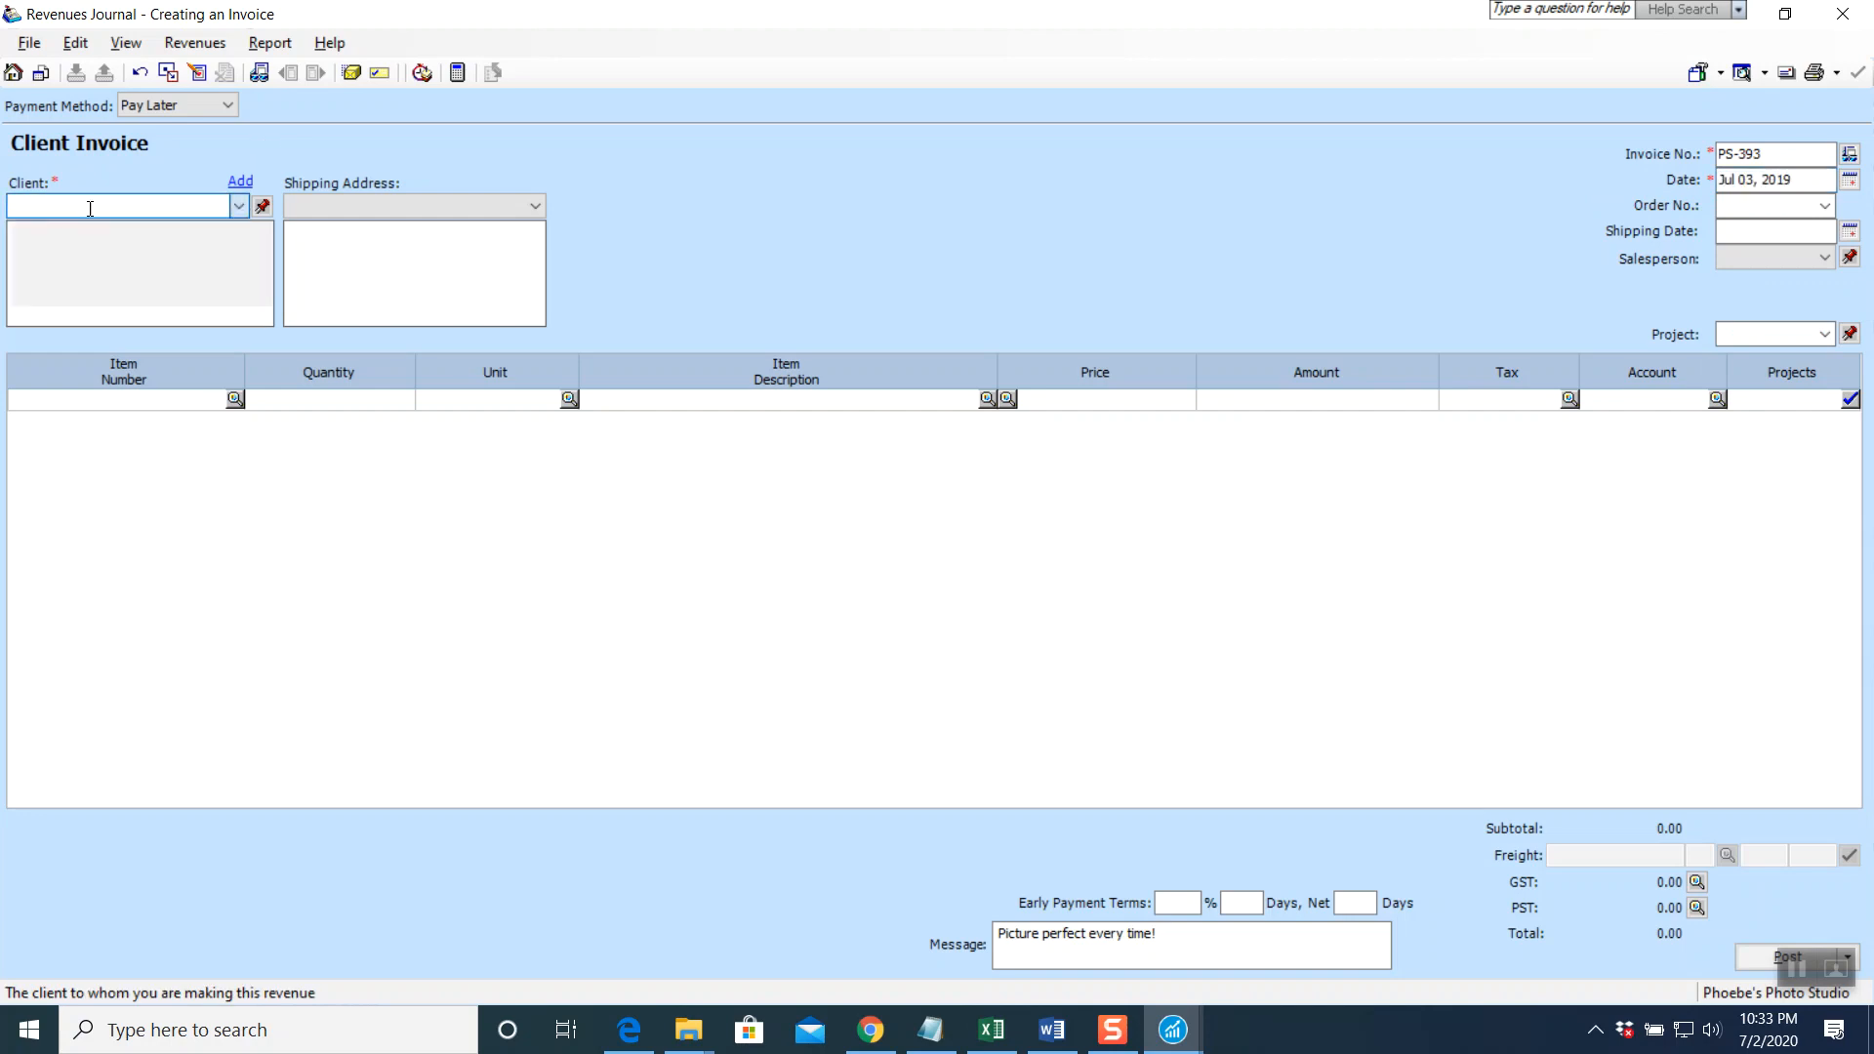
pyautogui.press('Tab')
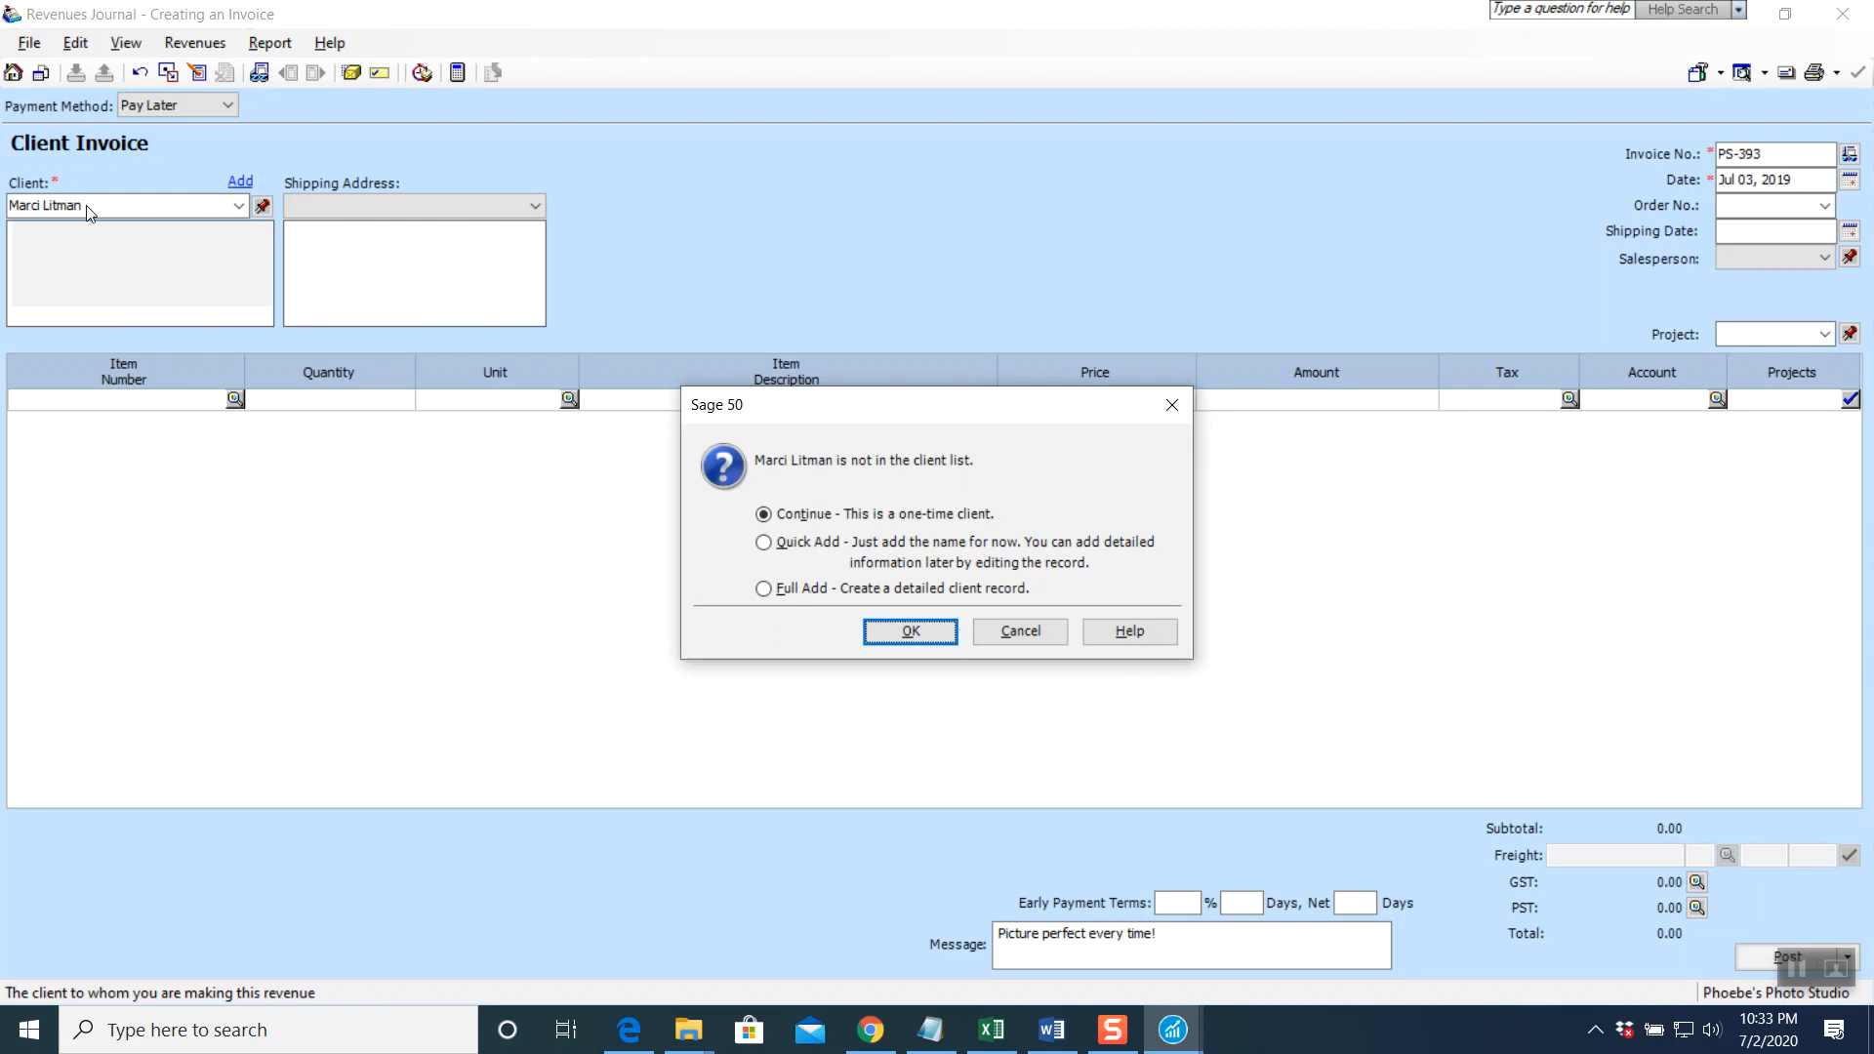
# Choose Full Add, then fill in the client's contact name, street lines, city and postal code
pyautogui.click(791, 590)
pyautogui.click(927, 631)
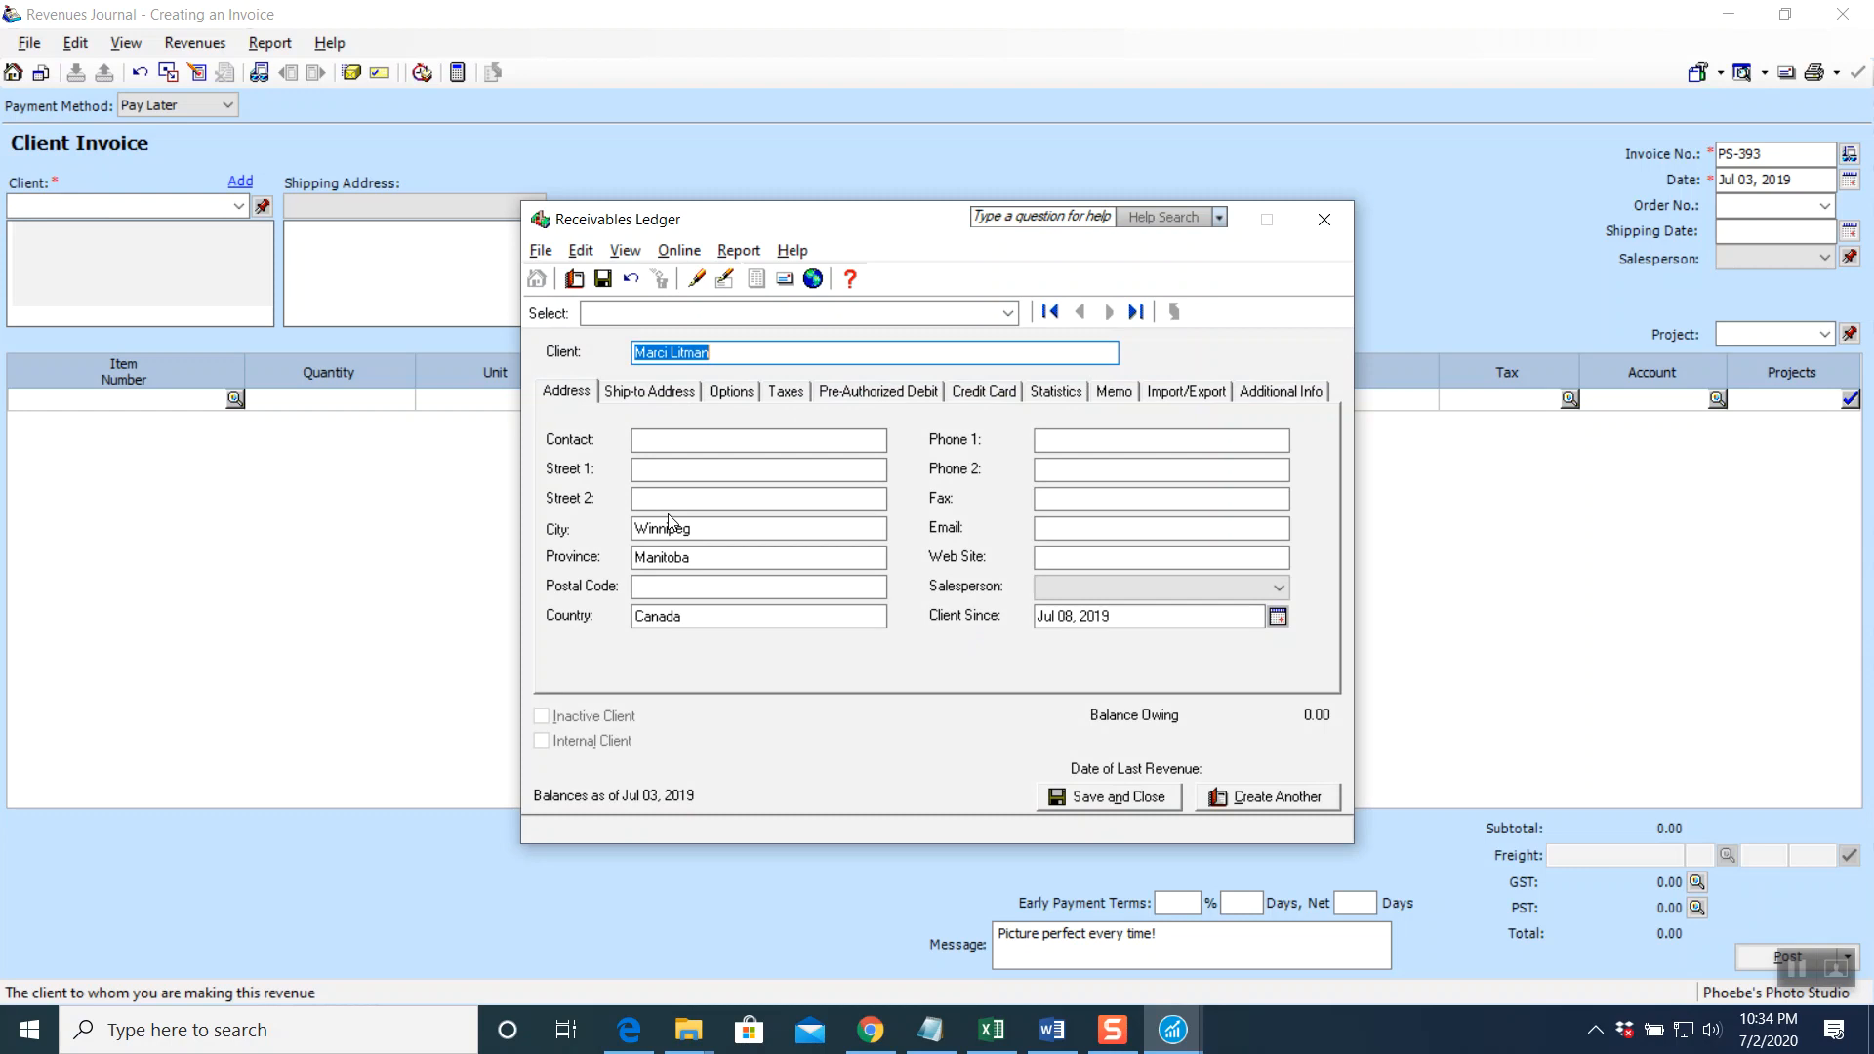
pyautogui.click(692, 440)
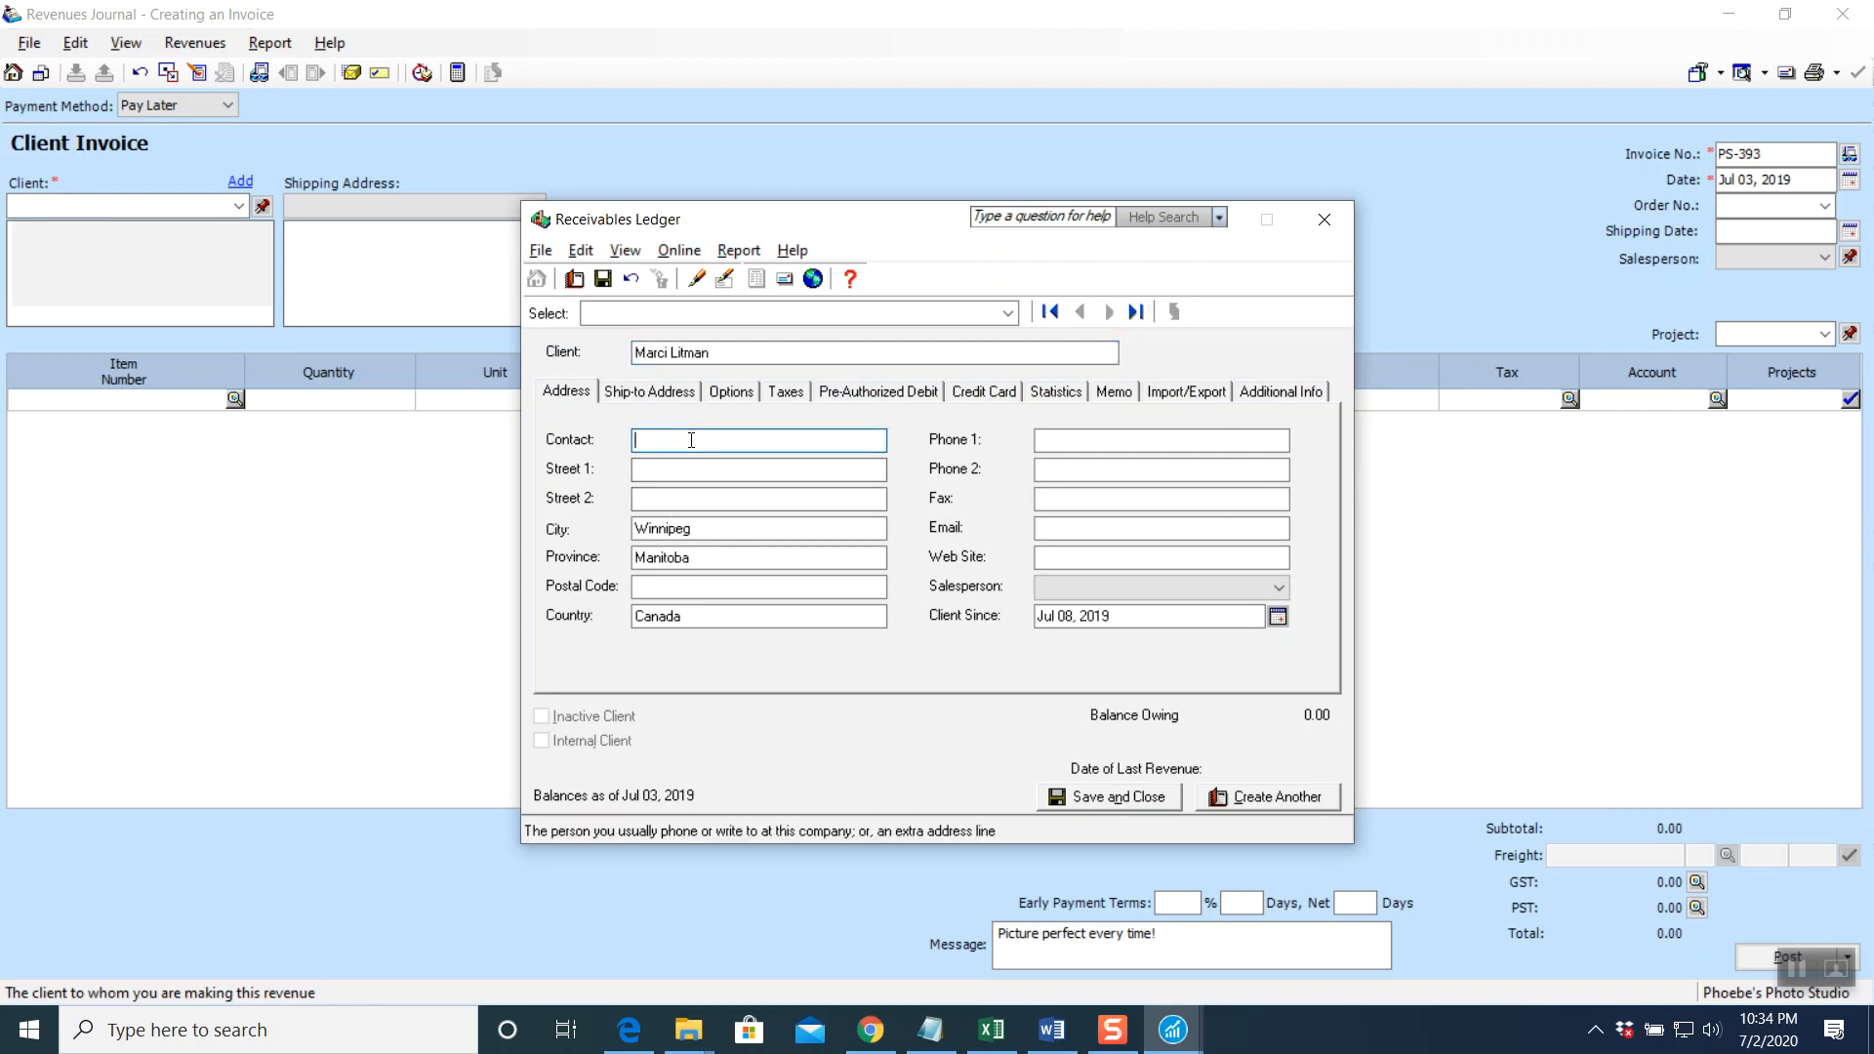
pyautogui.write('Marci')
pyautogui.click(676, 471)
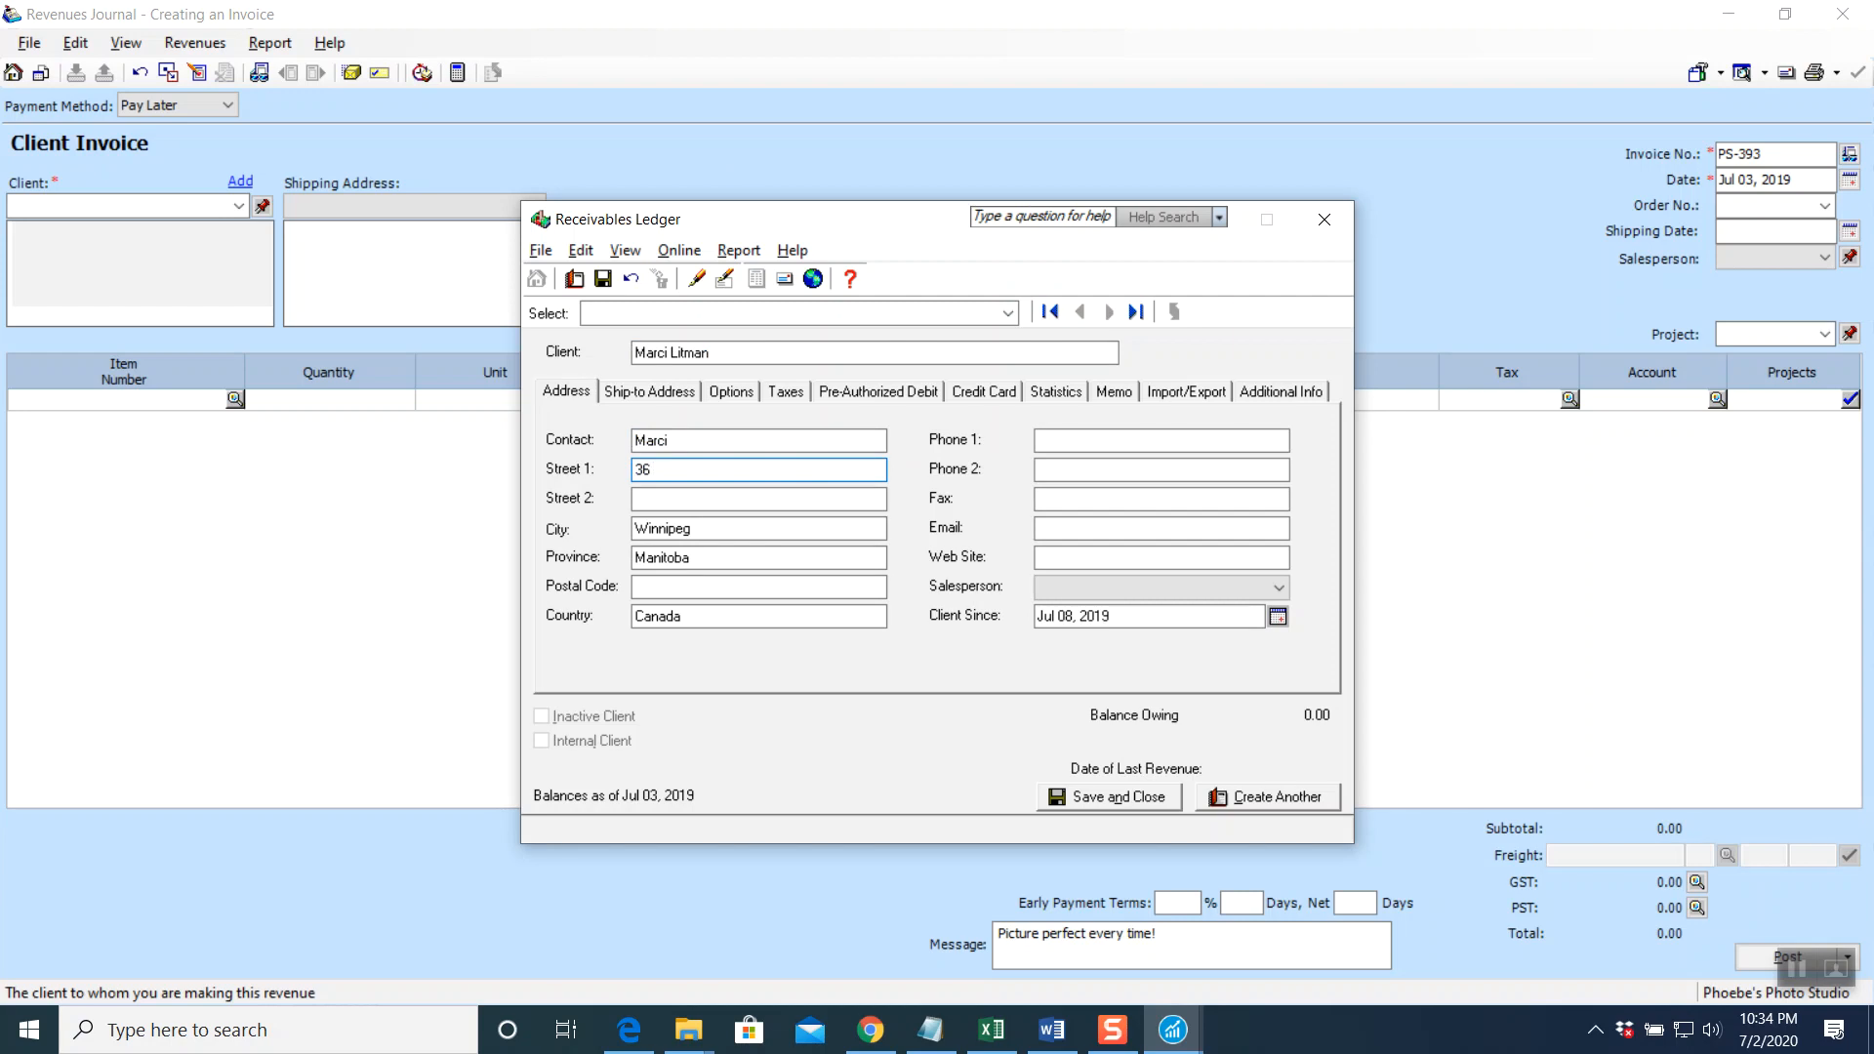
pyautogui.click(734, 499)
pyautogui.write('Apt 201')
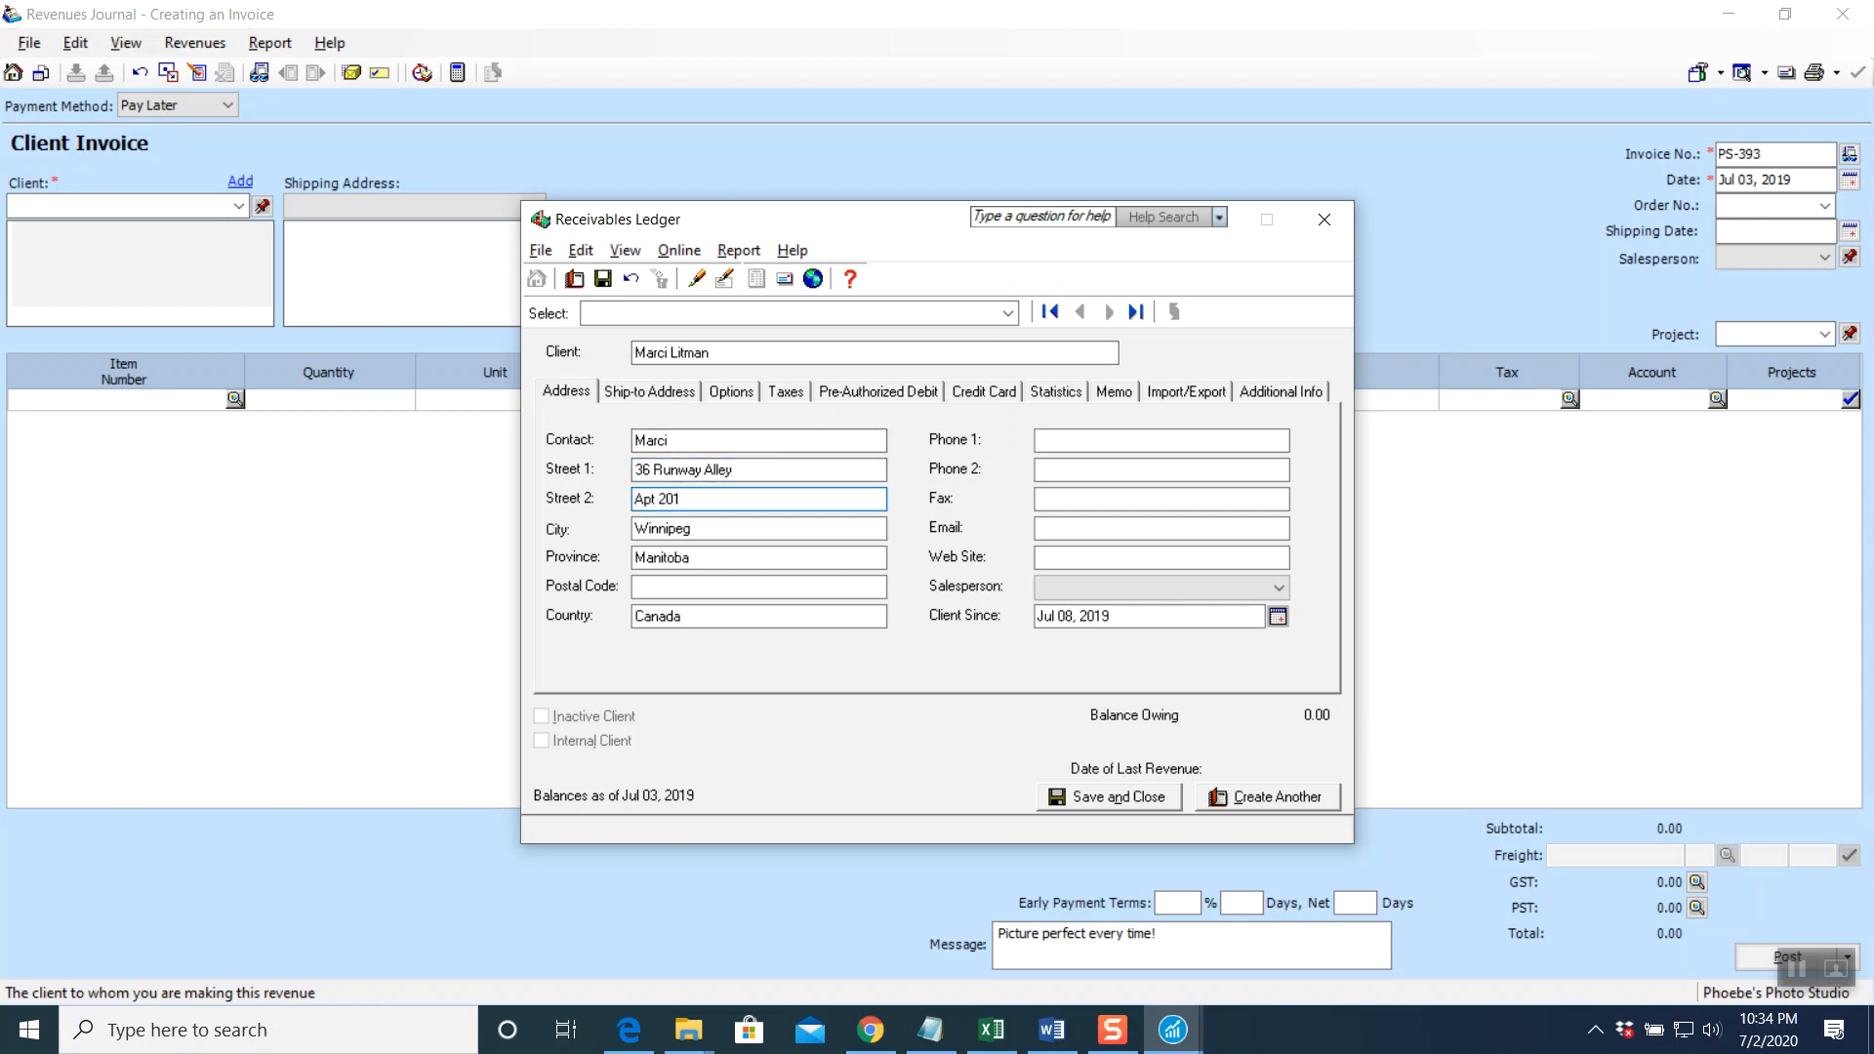
pyautogui.doubleClick(711, 528)
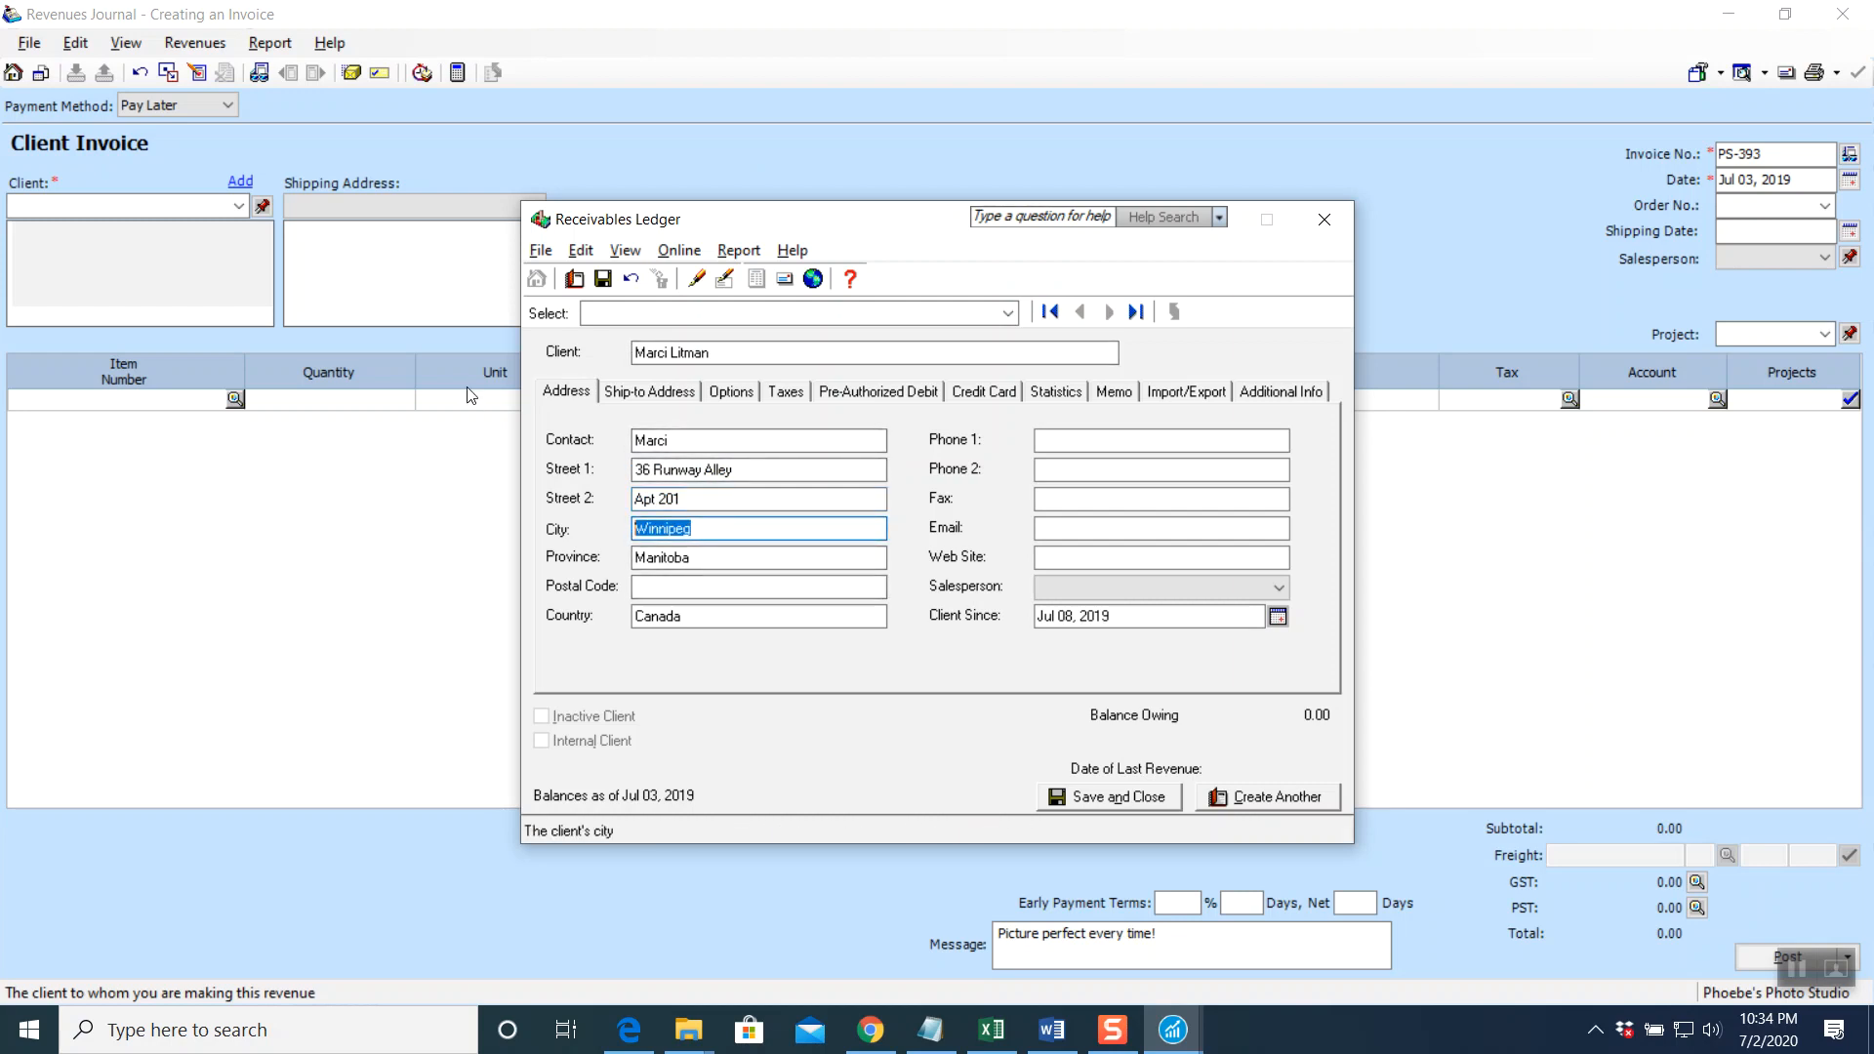
pyautogui.write('Oakbank')
pyautogui.press('Tab')
pyautogui.write('R')
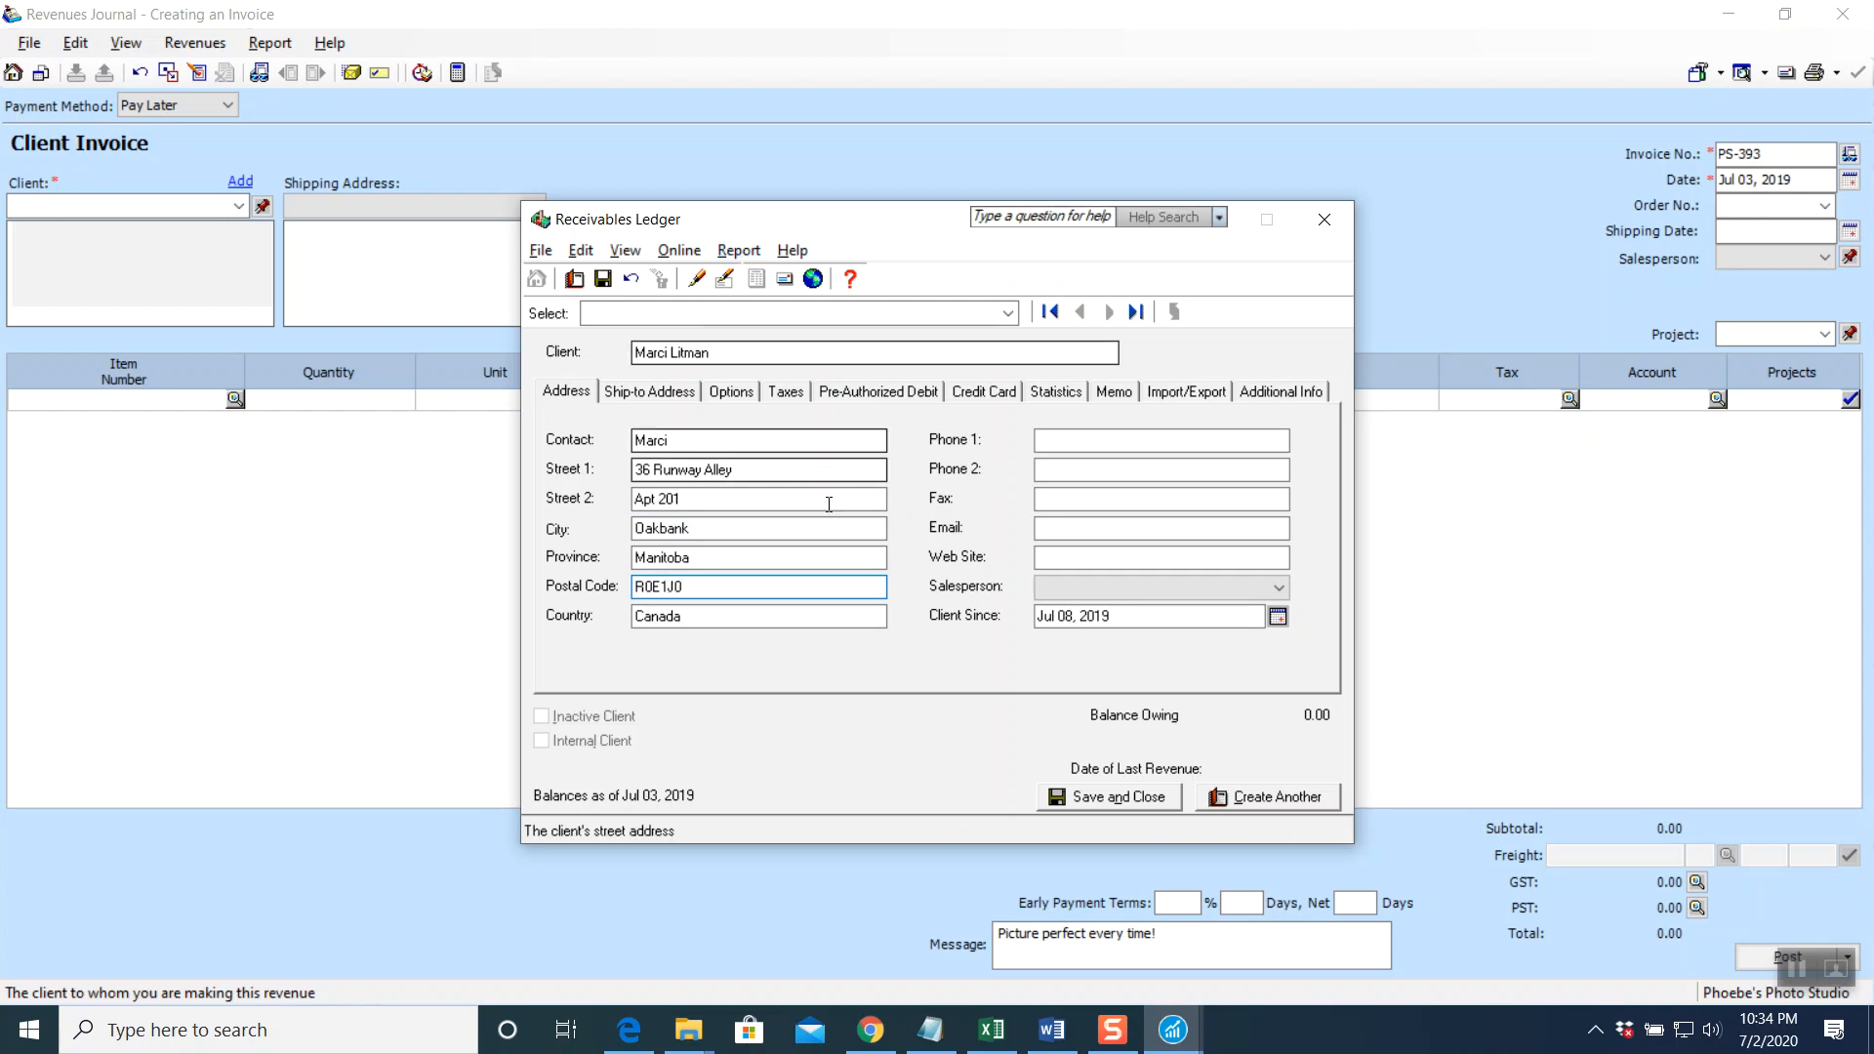
# Enter the client's two phone numbers, e-mail and web site, with Client Since Jul 03, 2019
pyautogui.click(1066, 441)
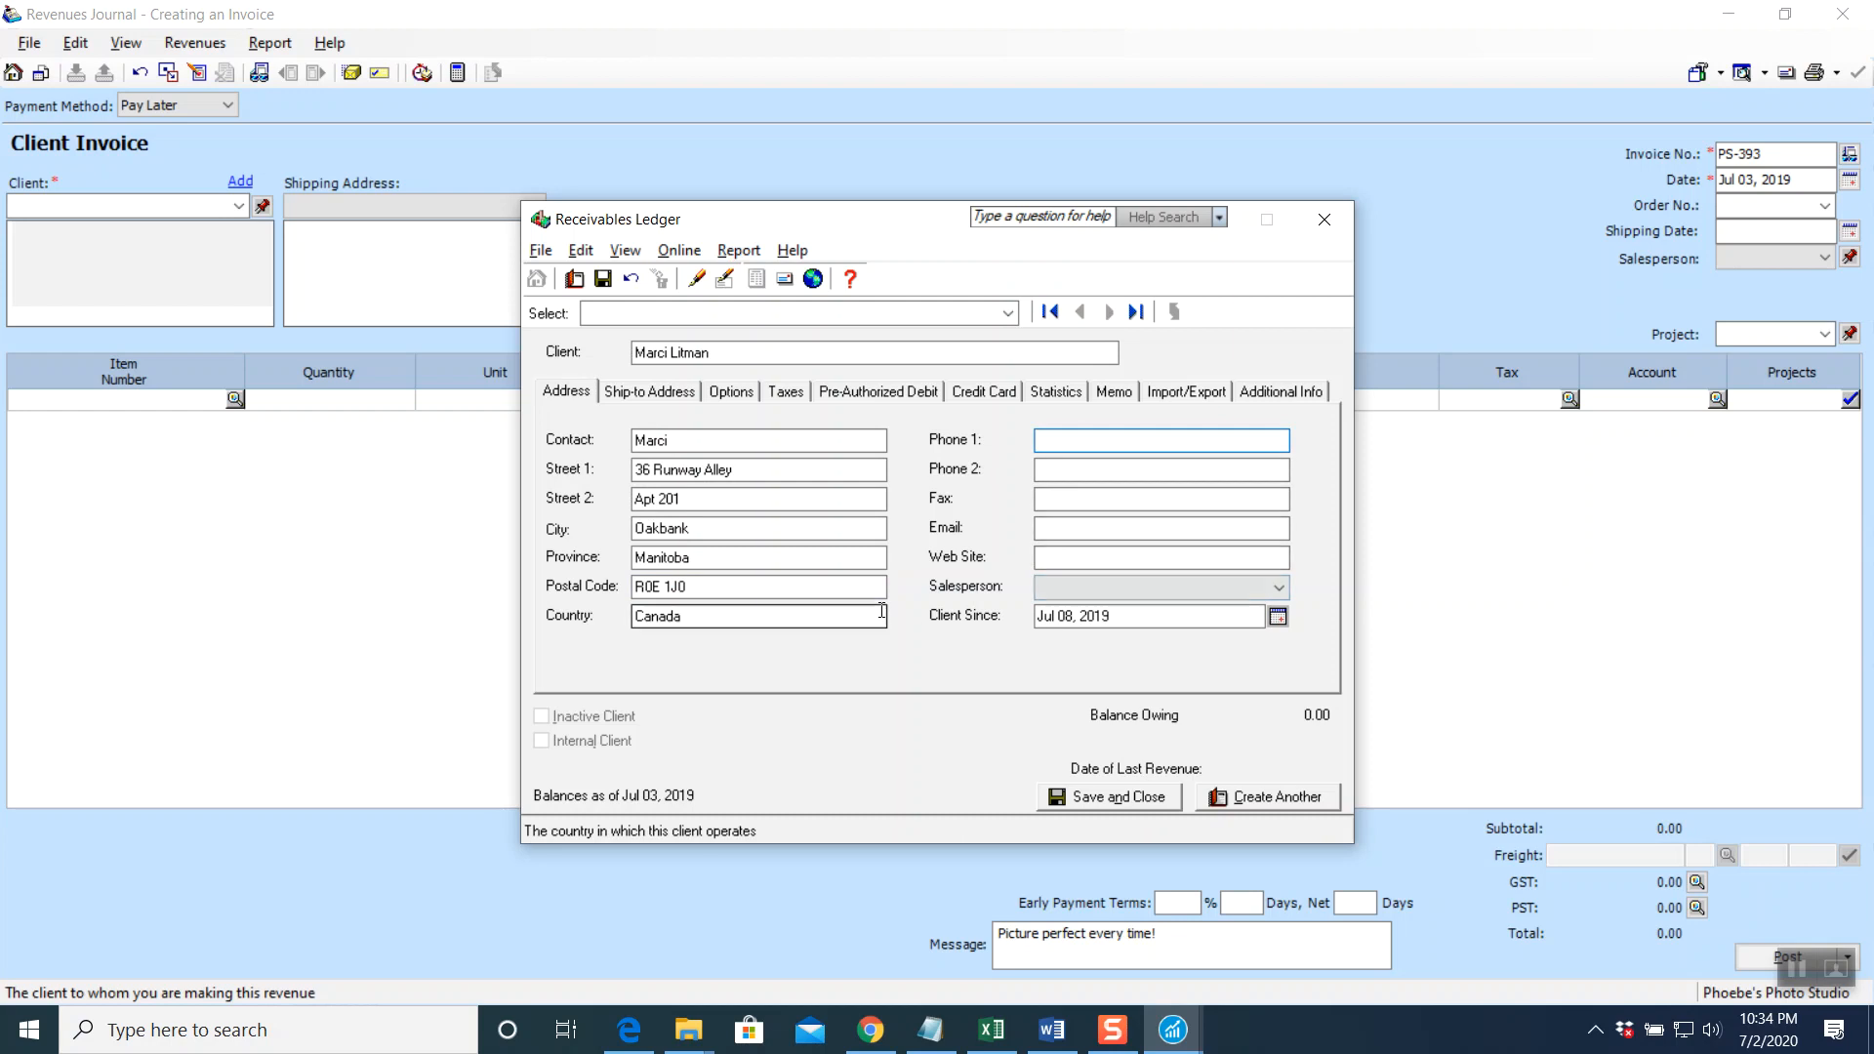
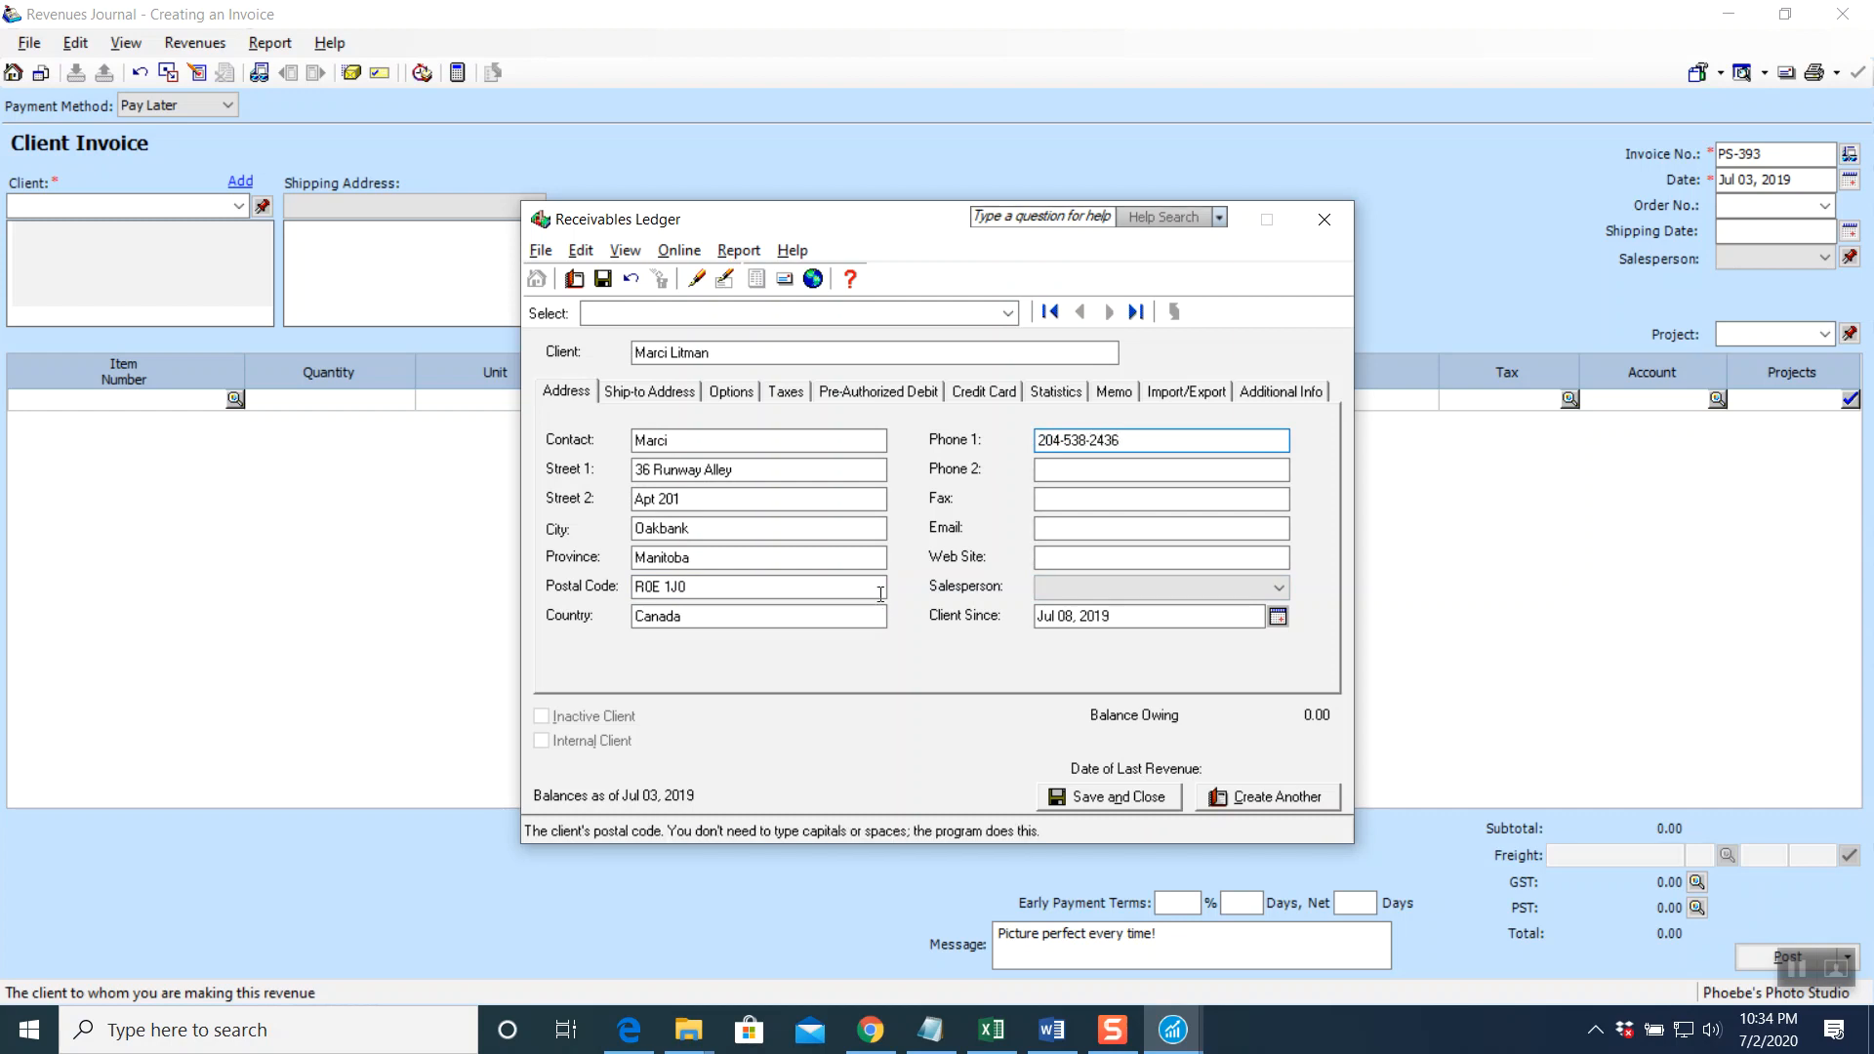
pyautogui.click(1068, 471)
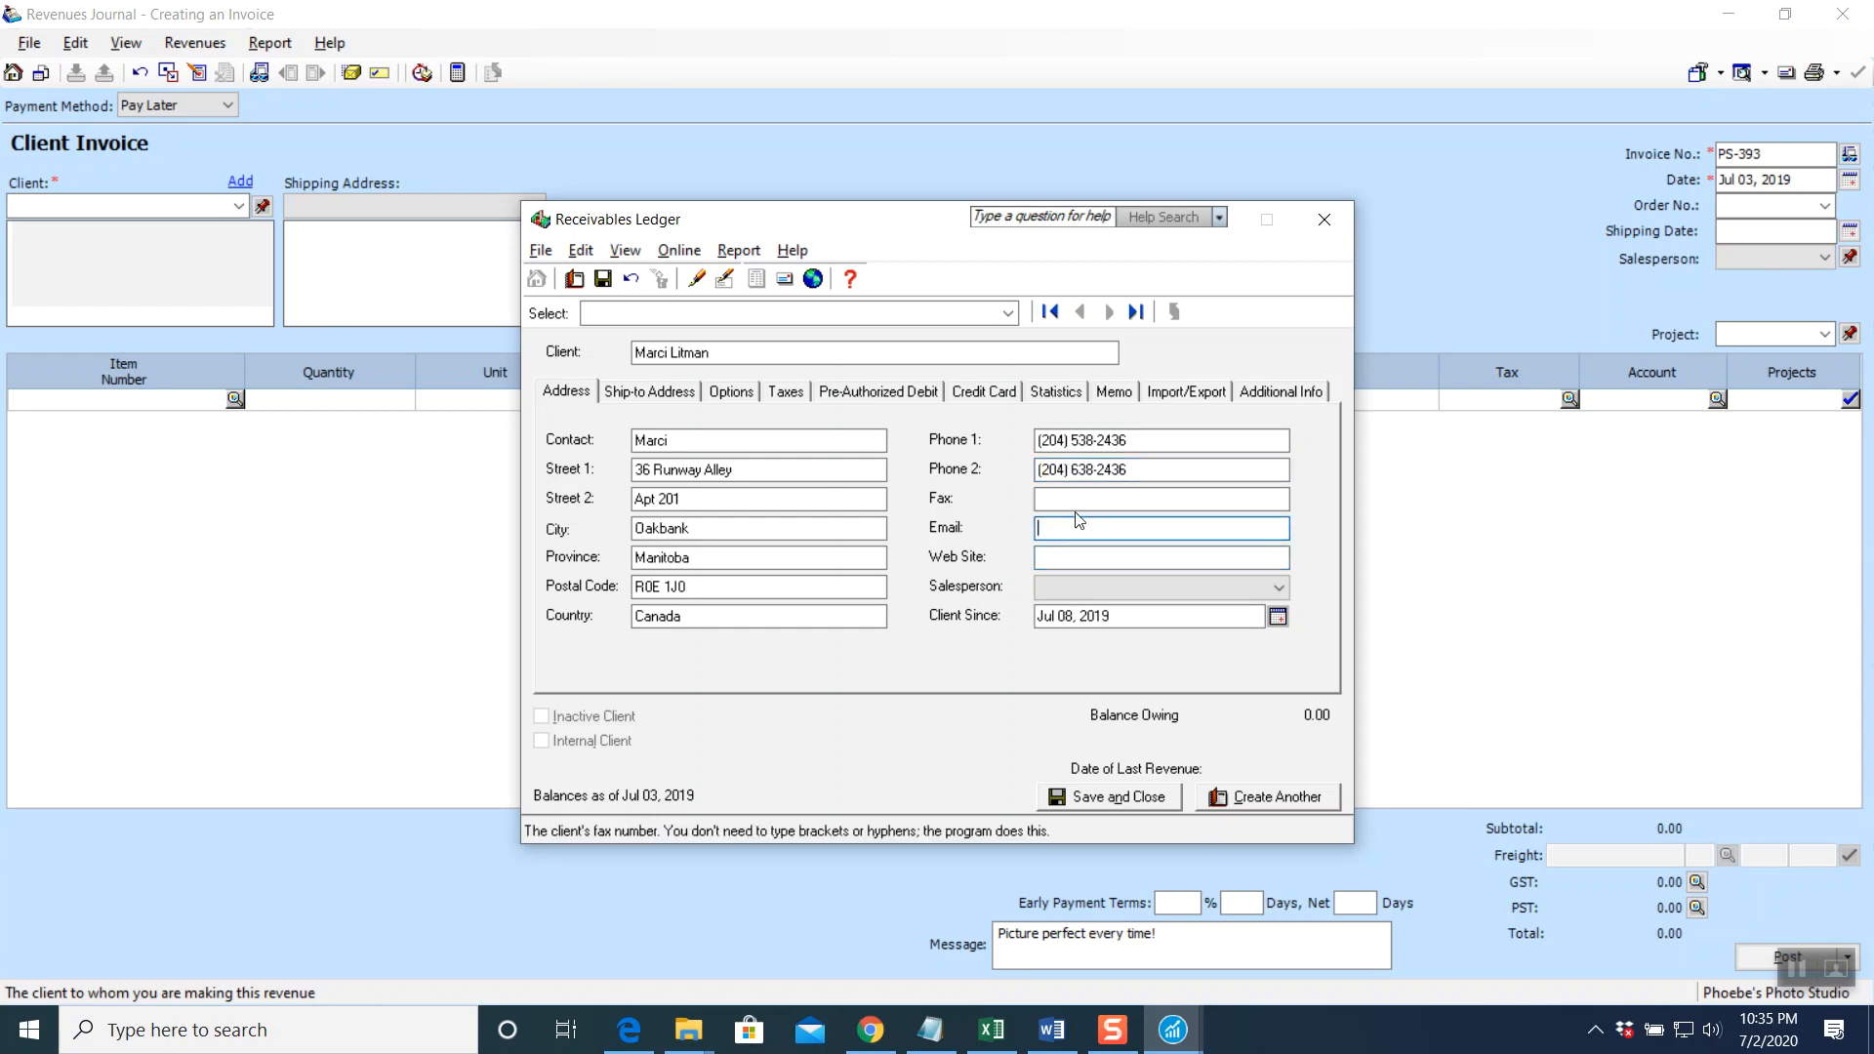
pyautogui.click(1081, 528)
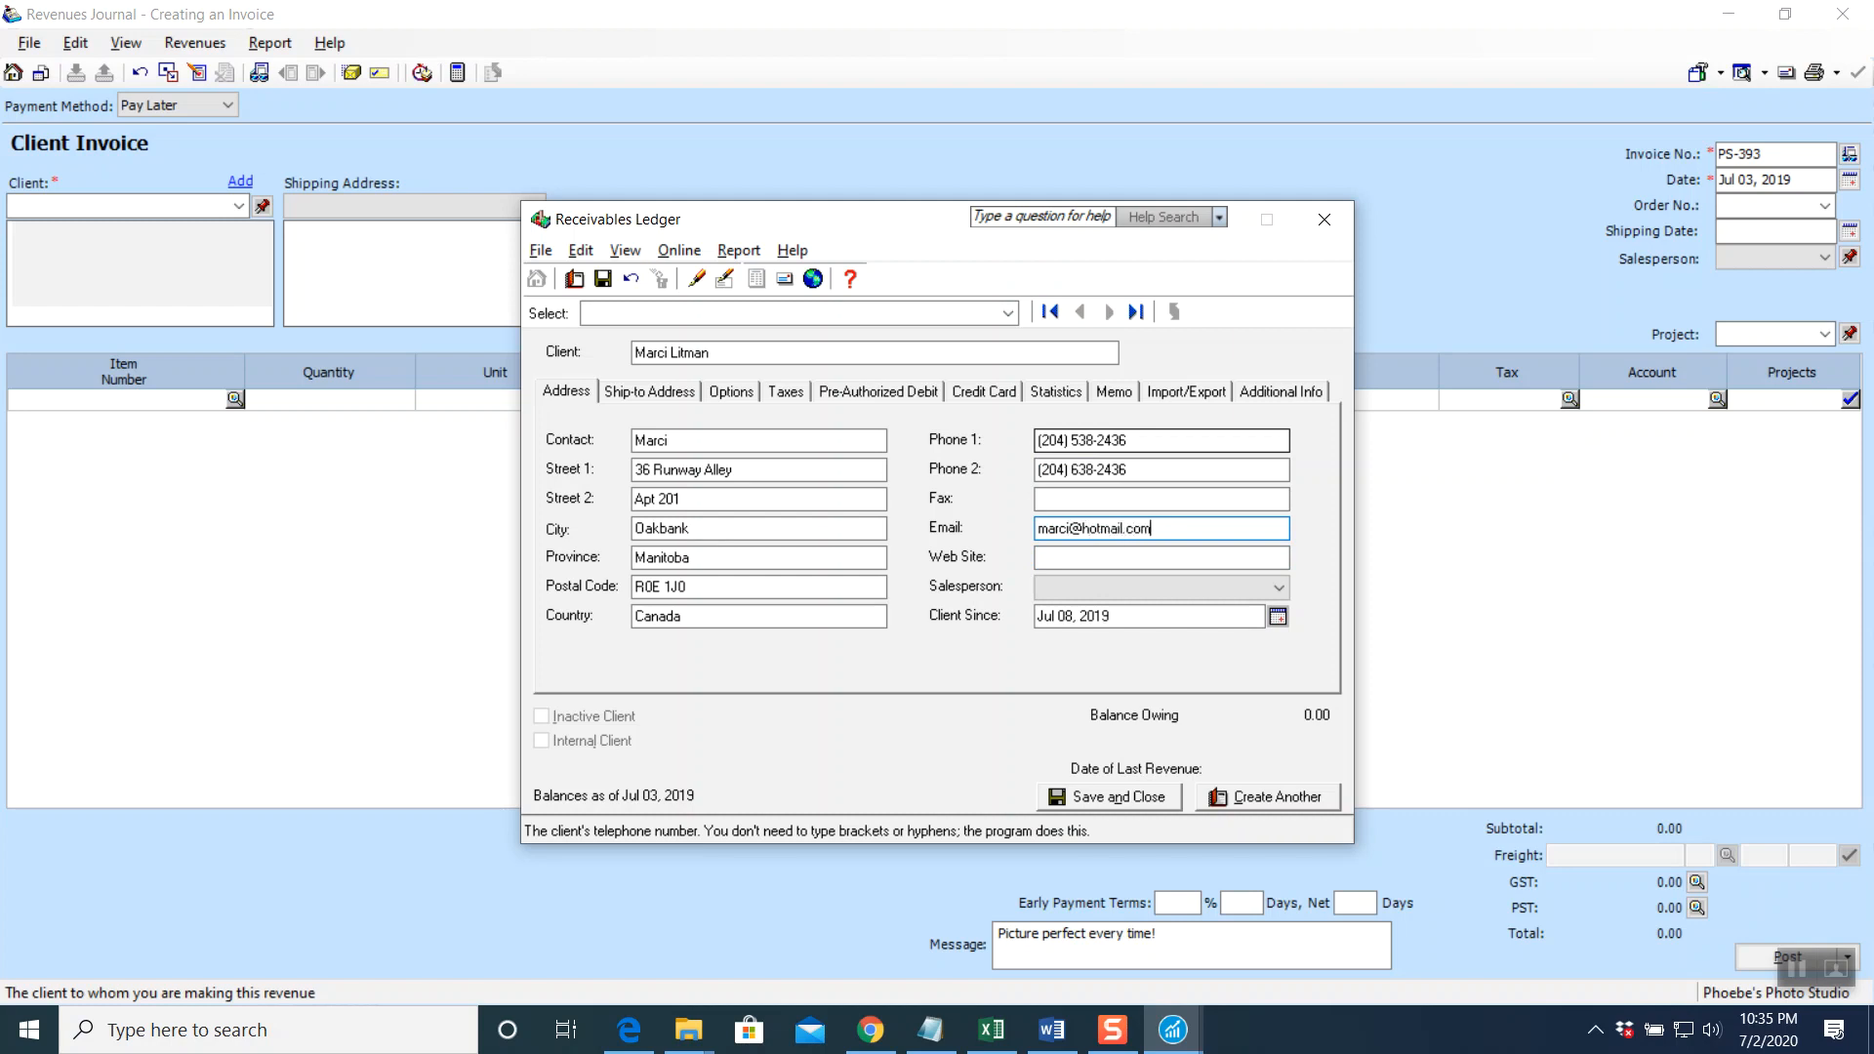
pyautogui.click(1096, 558)
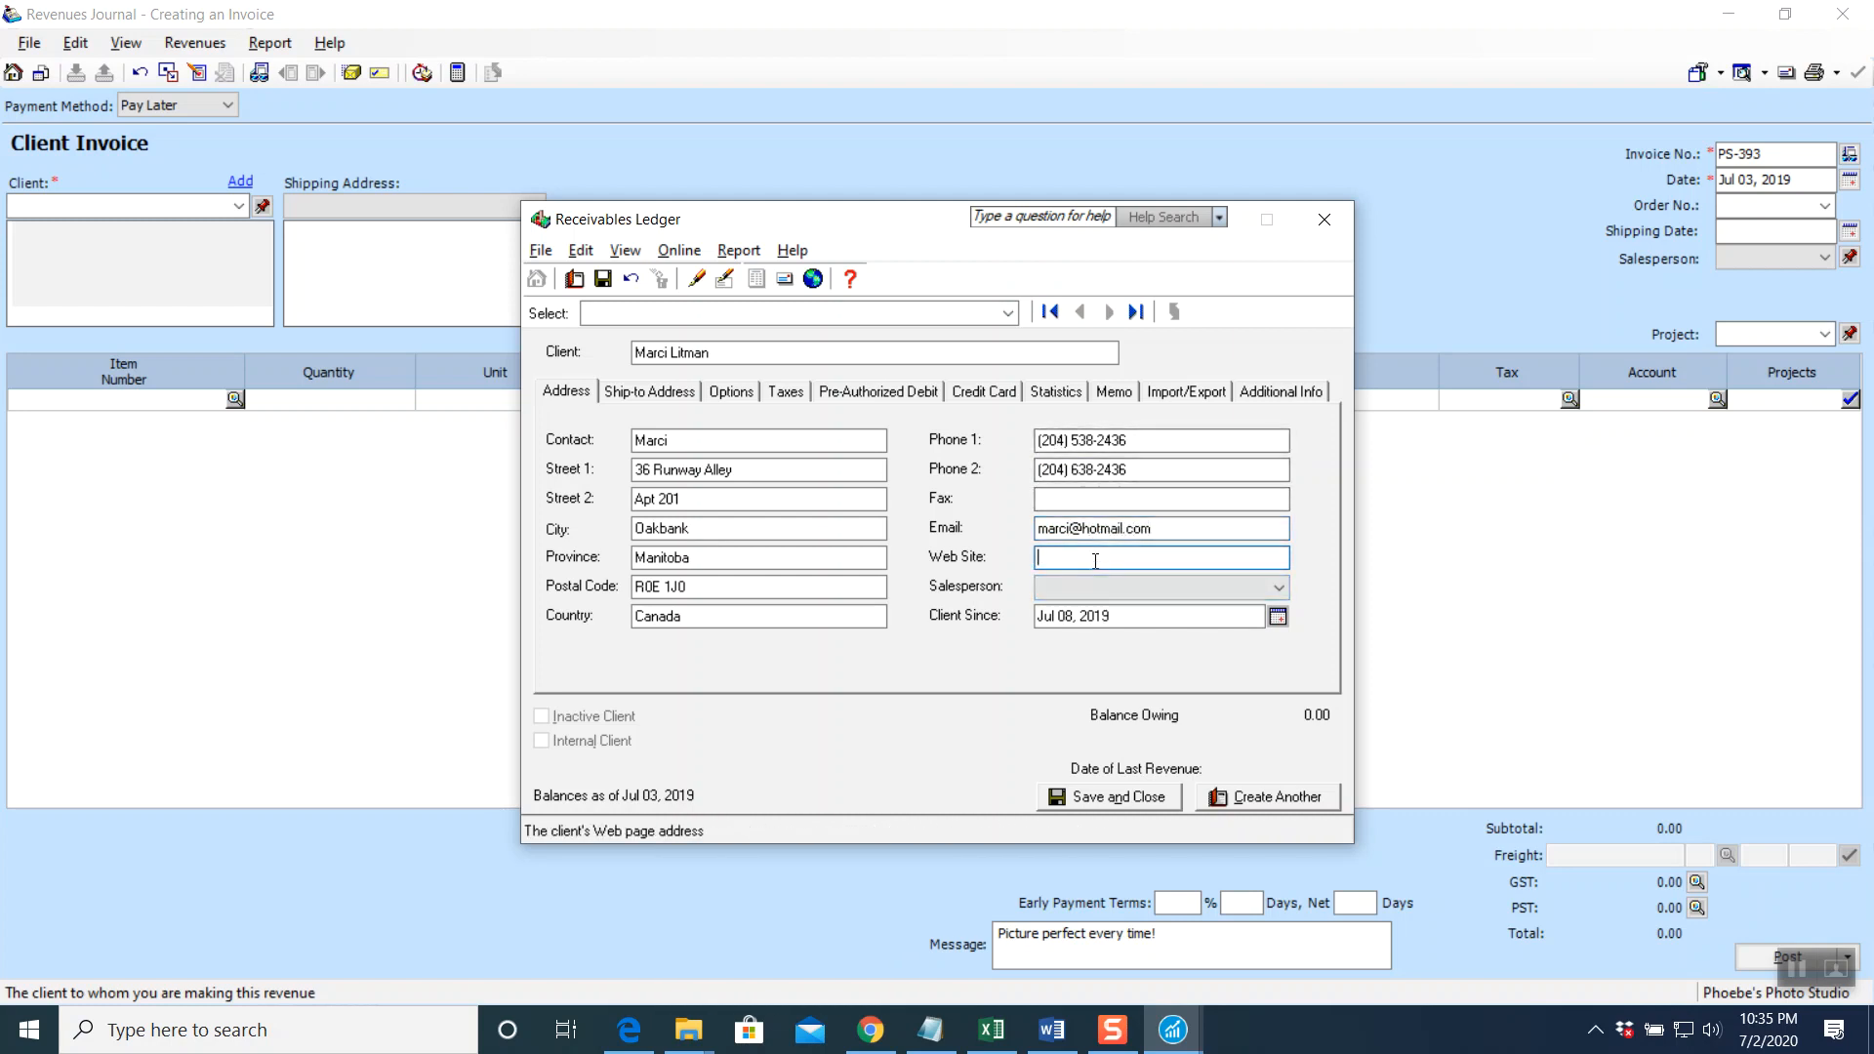
pyautogui.write('marci.com')
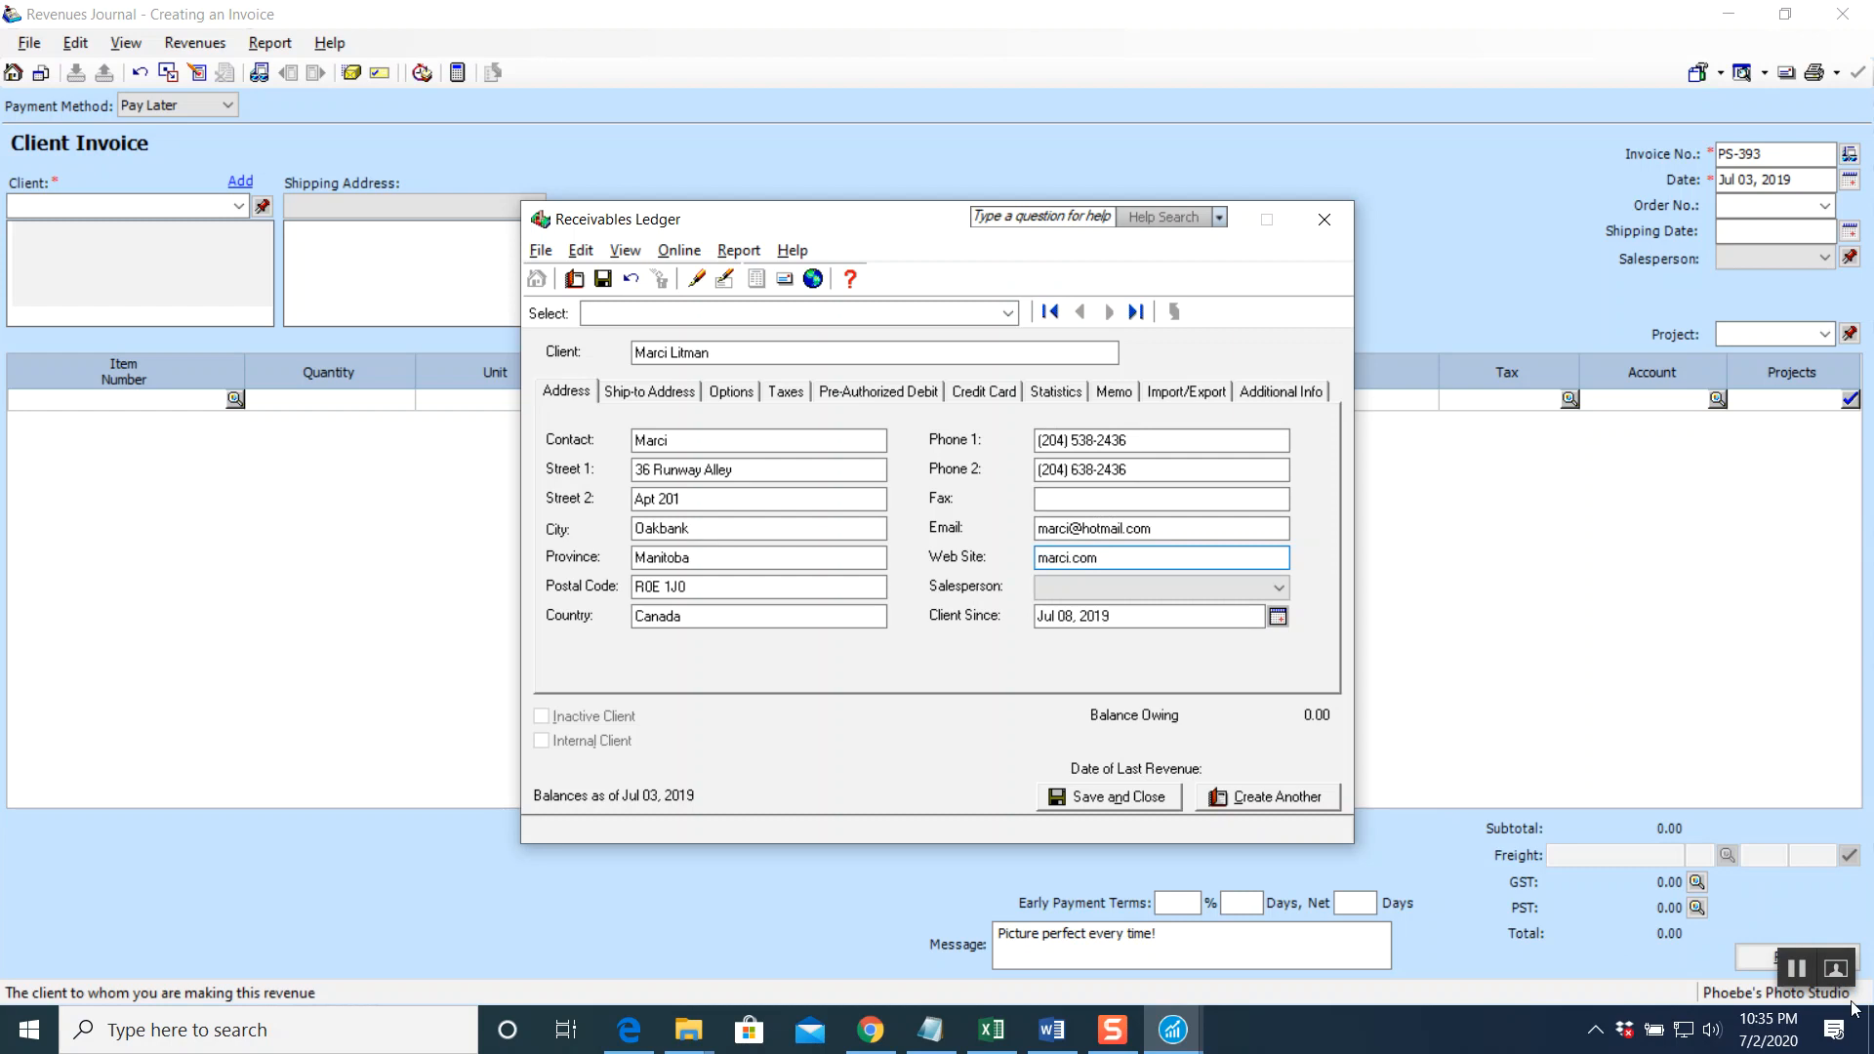
pyautogui.click(1805, 974)
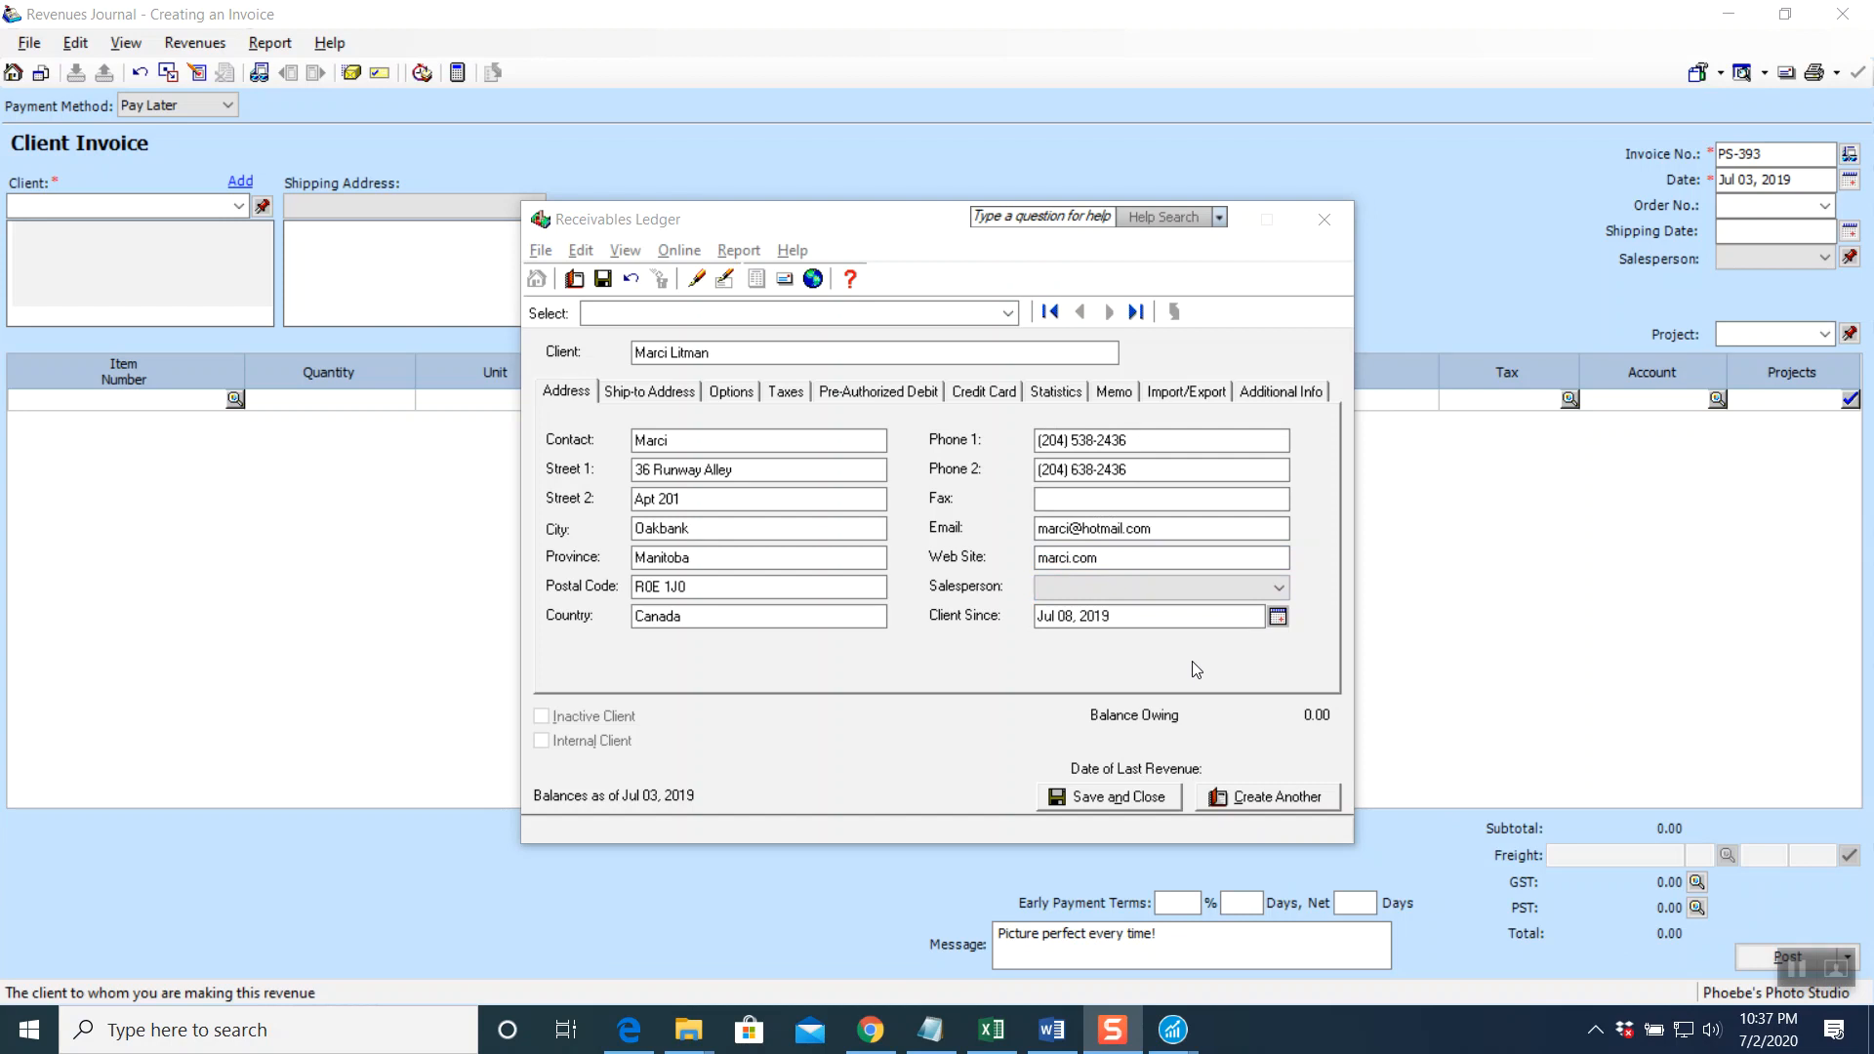
pyautogui.click(1279, 618)
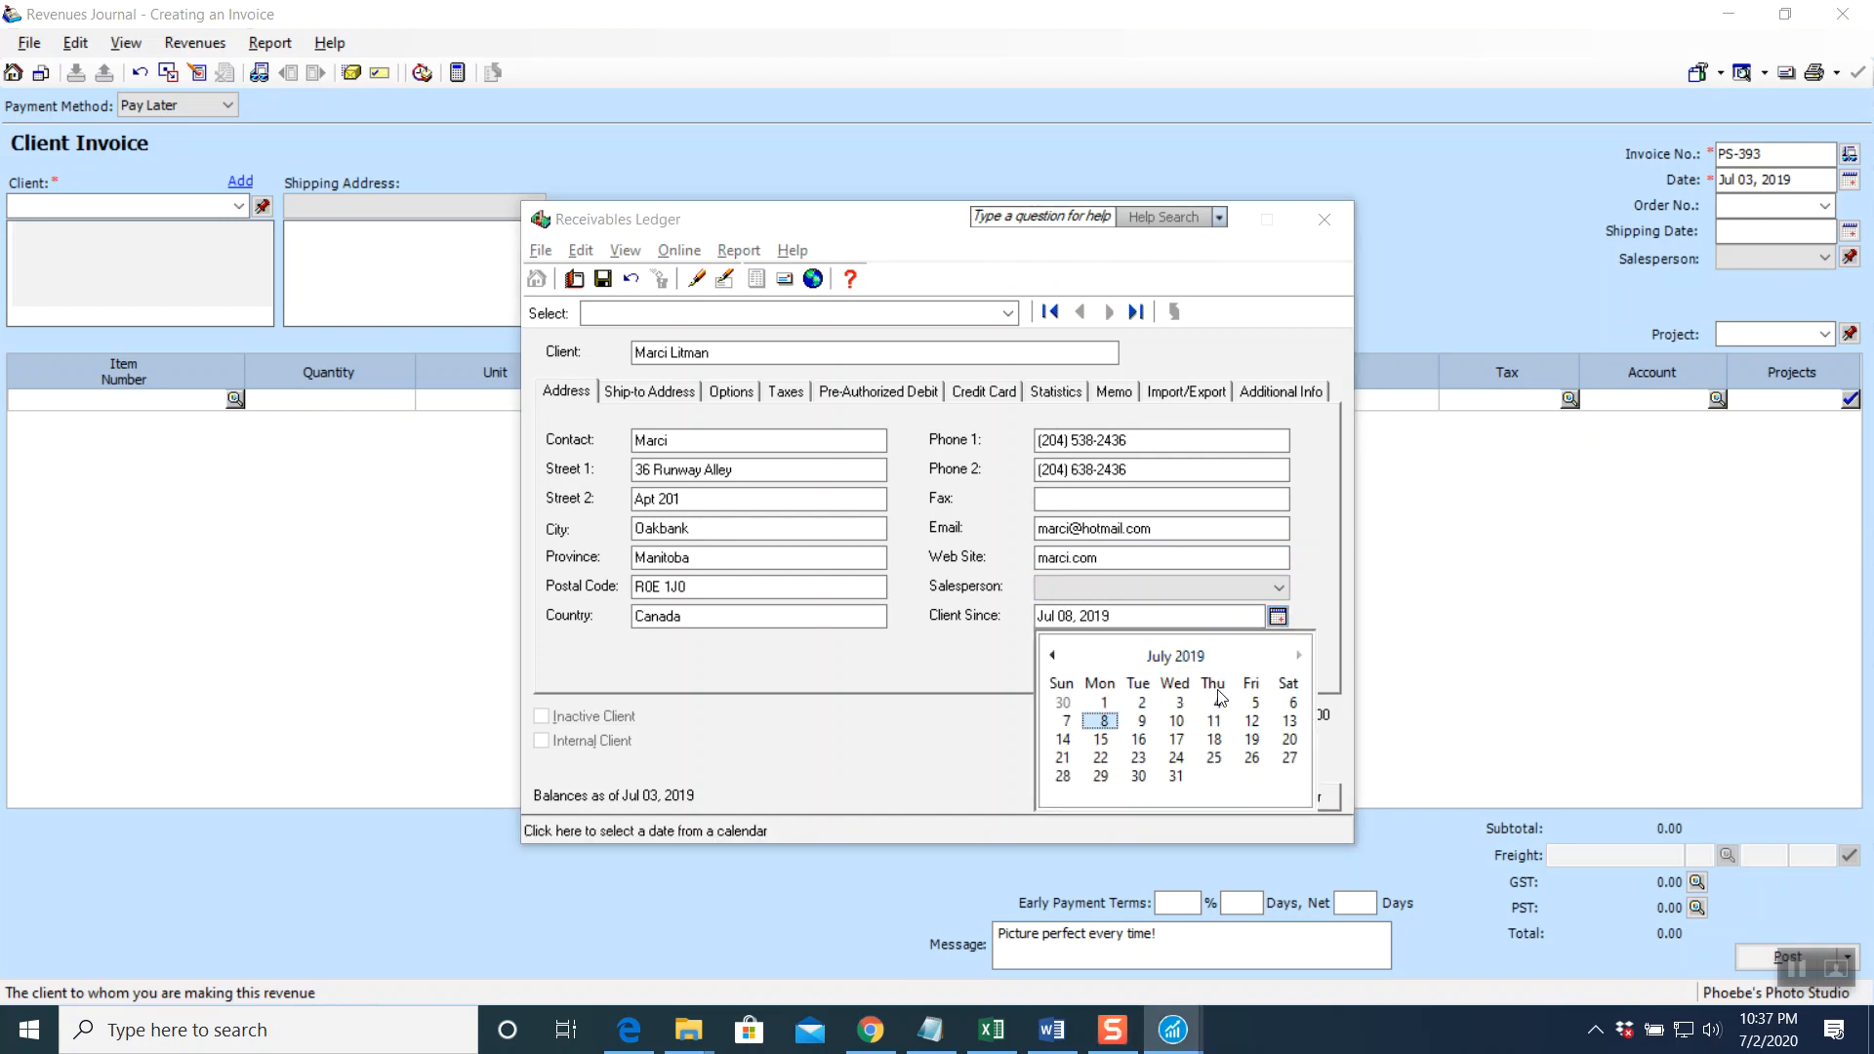
pyautogui.click(1184, 709)
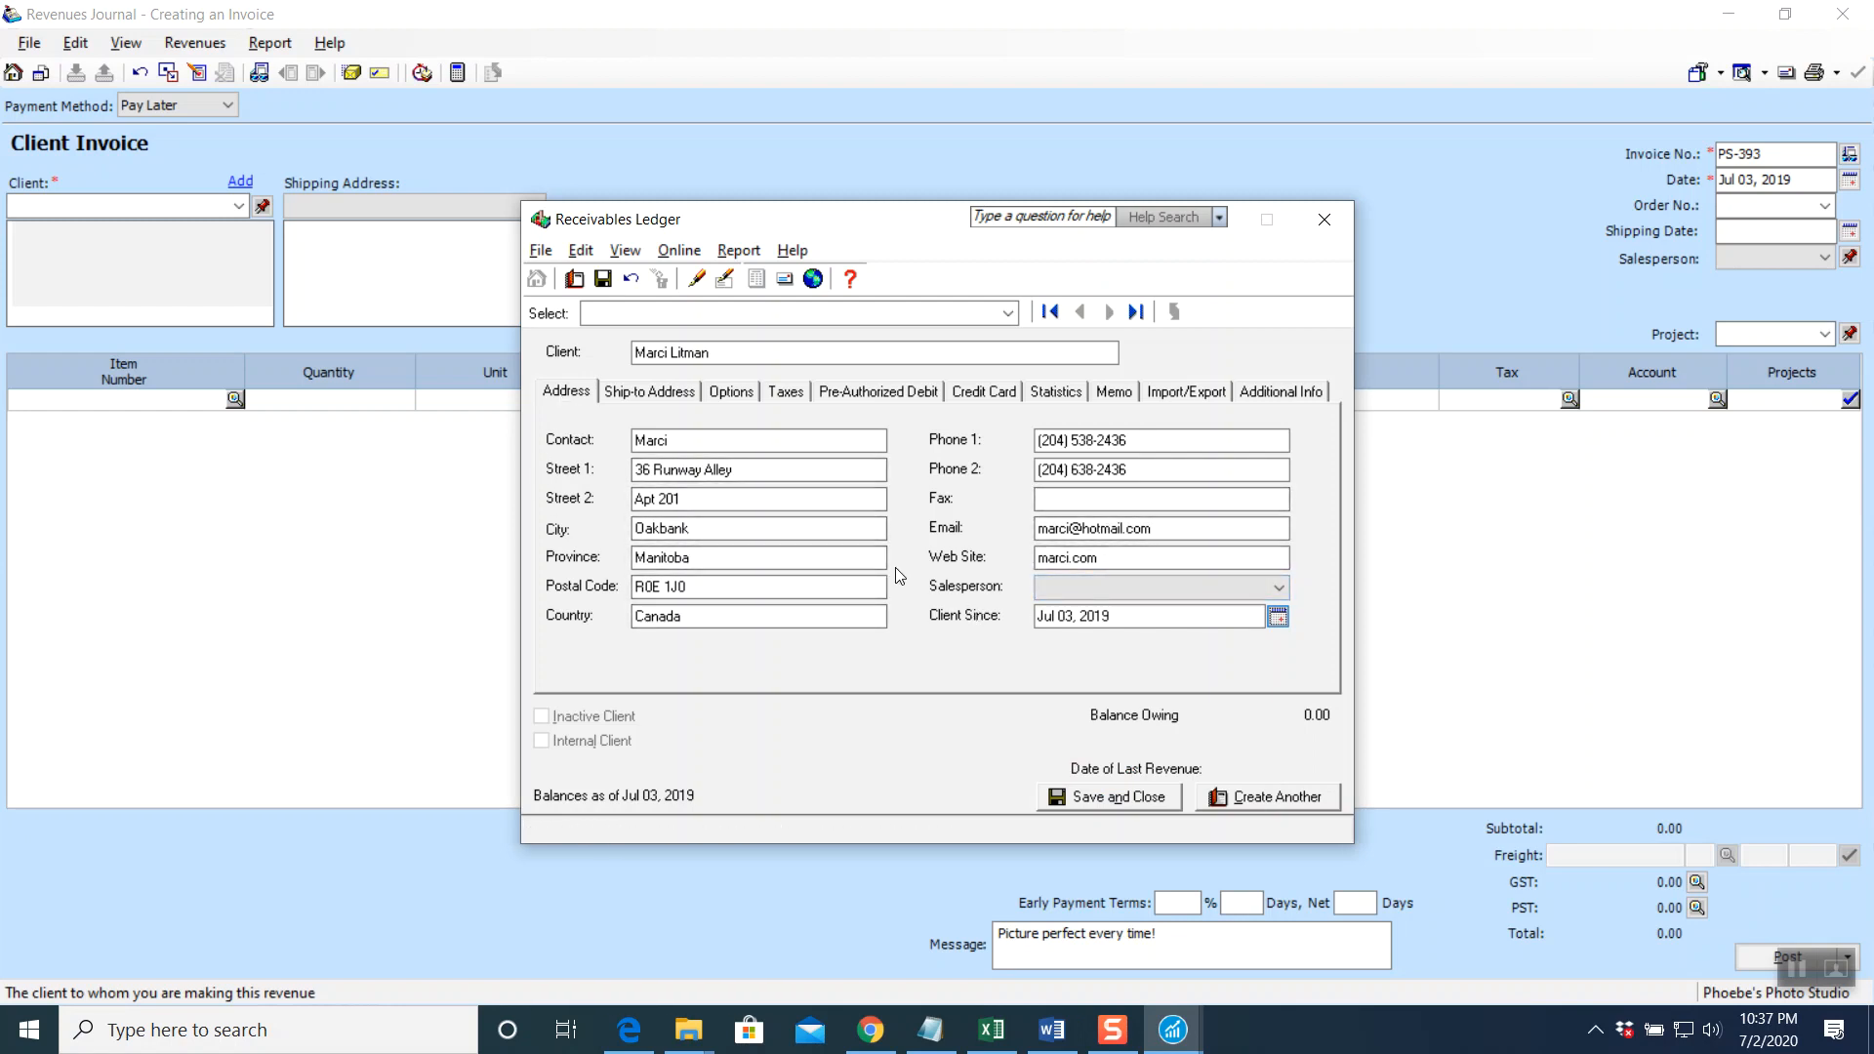
pyautogui.click(642, 398)
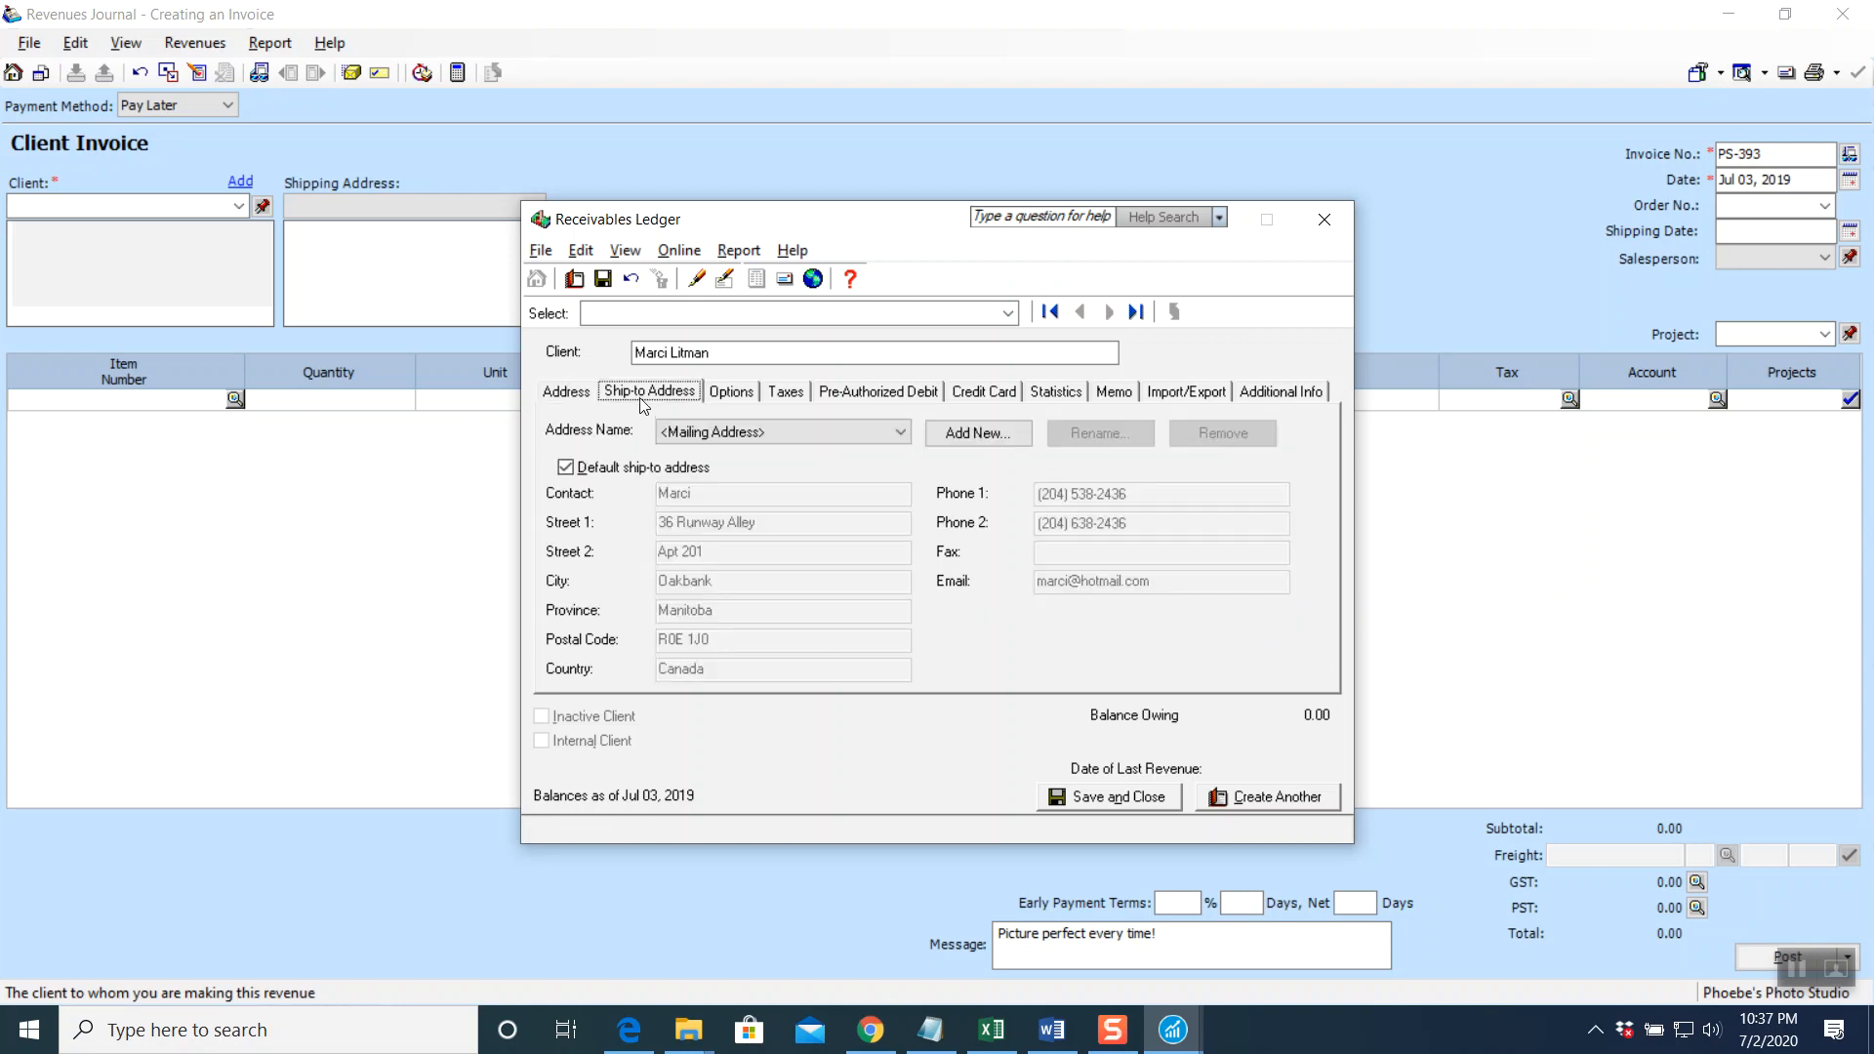
# Set the client's default revenue account to 4140 Revenue from Portraits
pyautogui.click(734, 392)
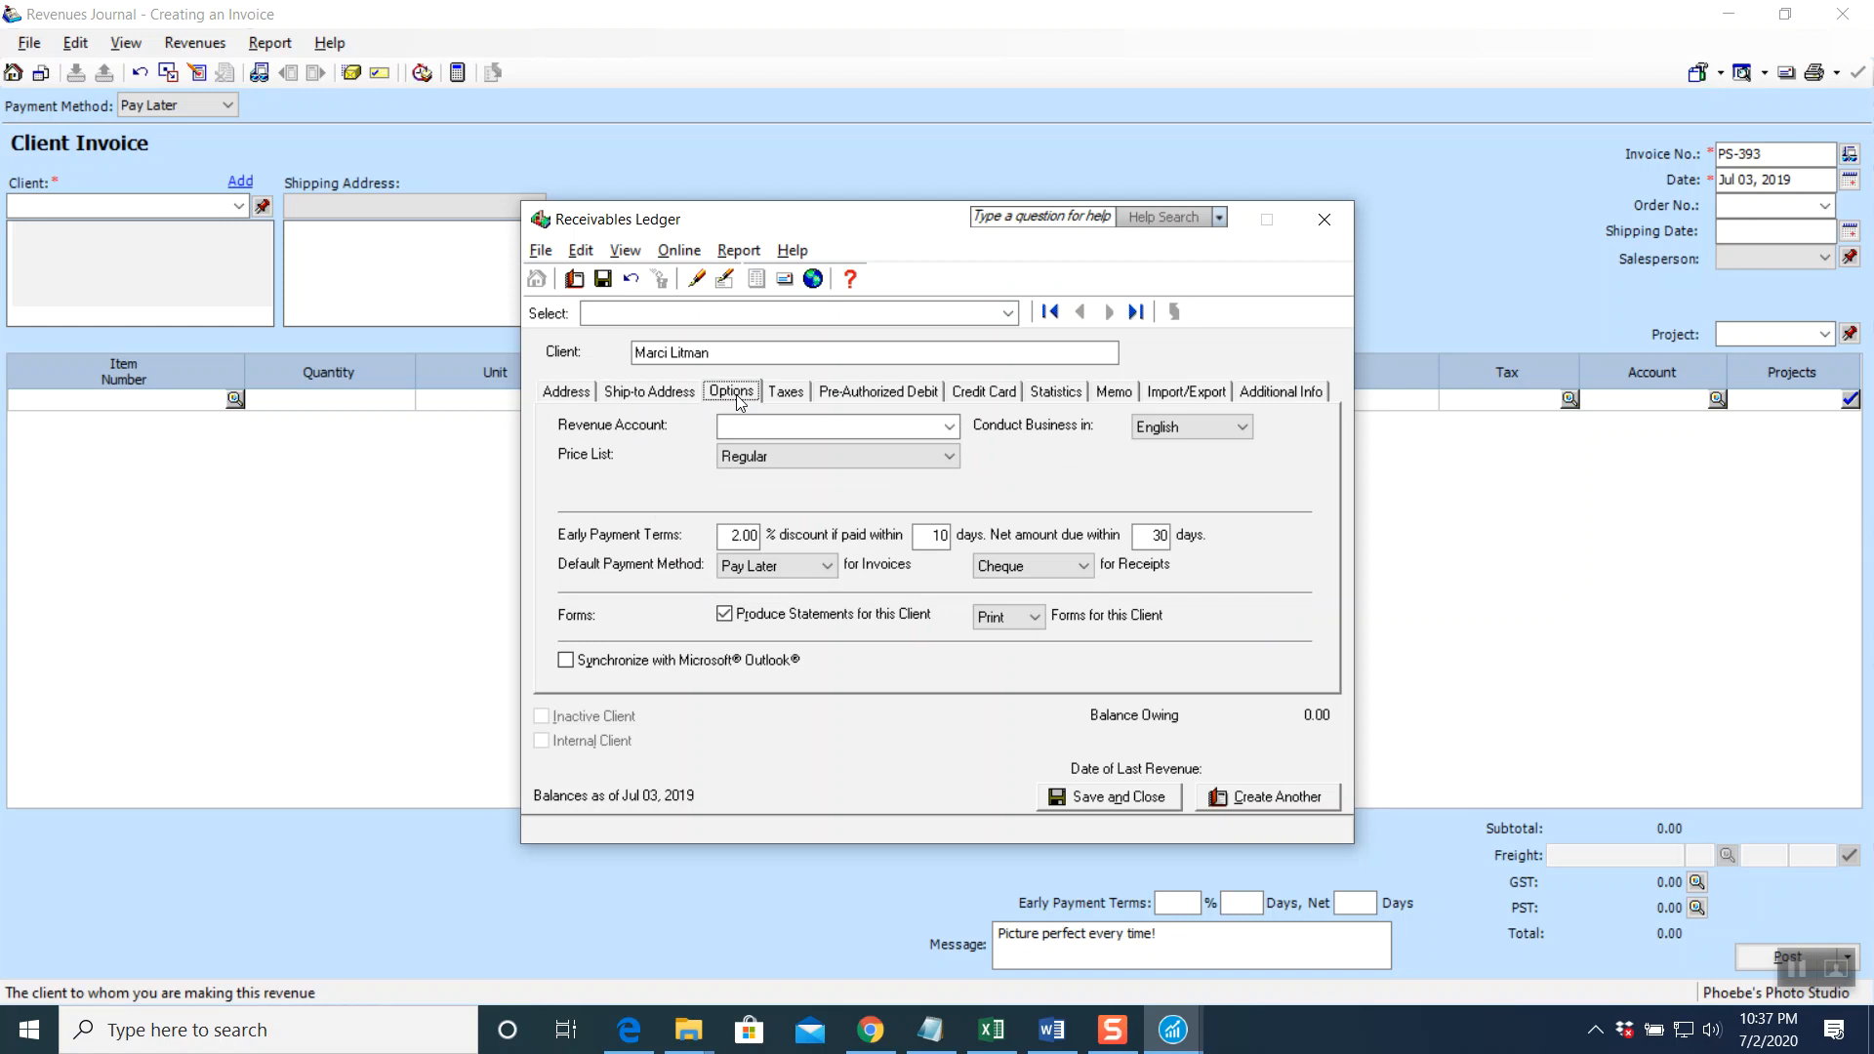
pyautogui.click(950, 430)
pyautogui.moveTo(953, 490); pyautogui.dragTo(951, 565)
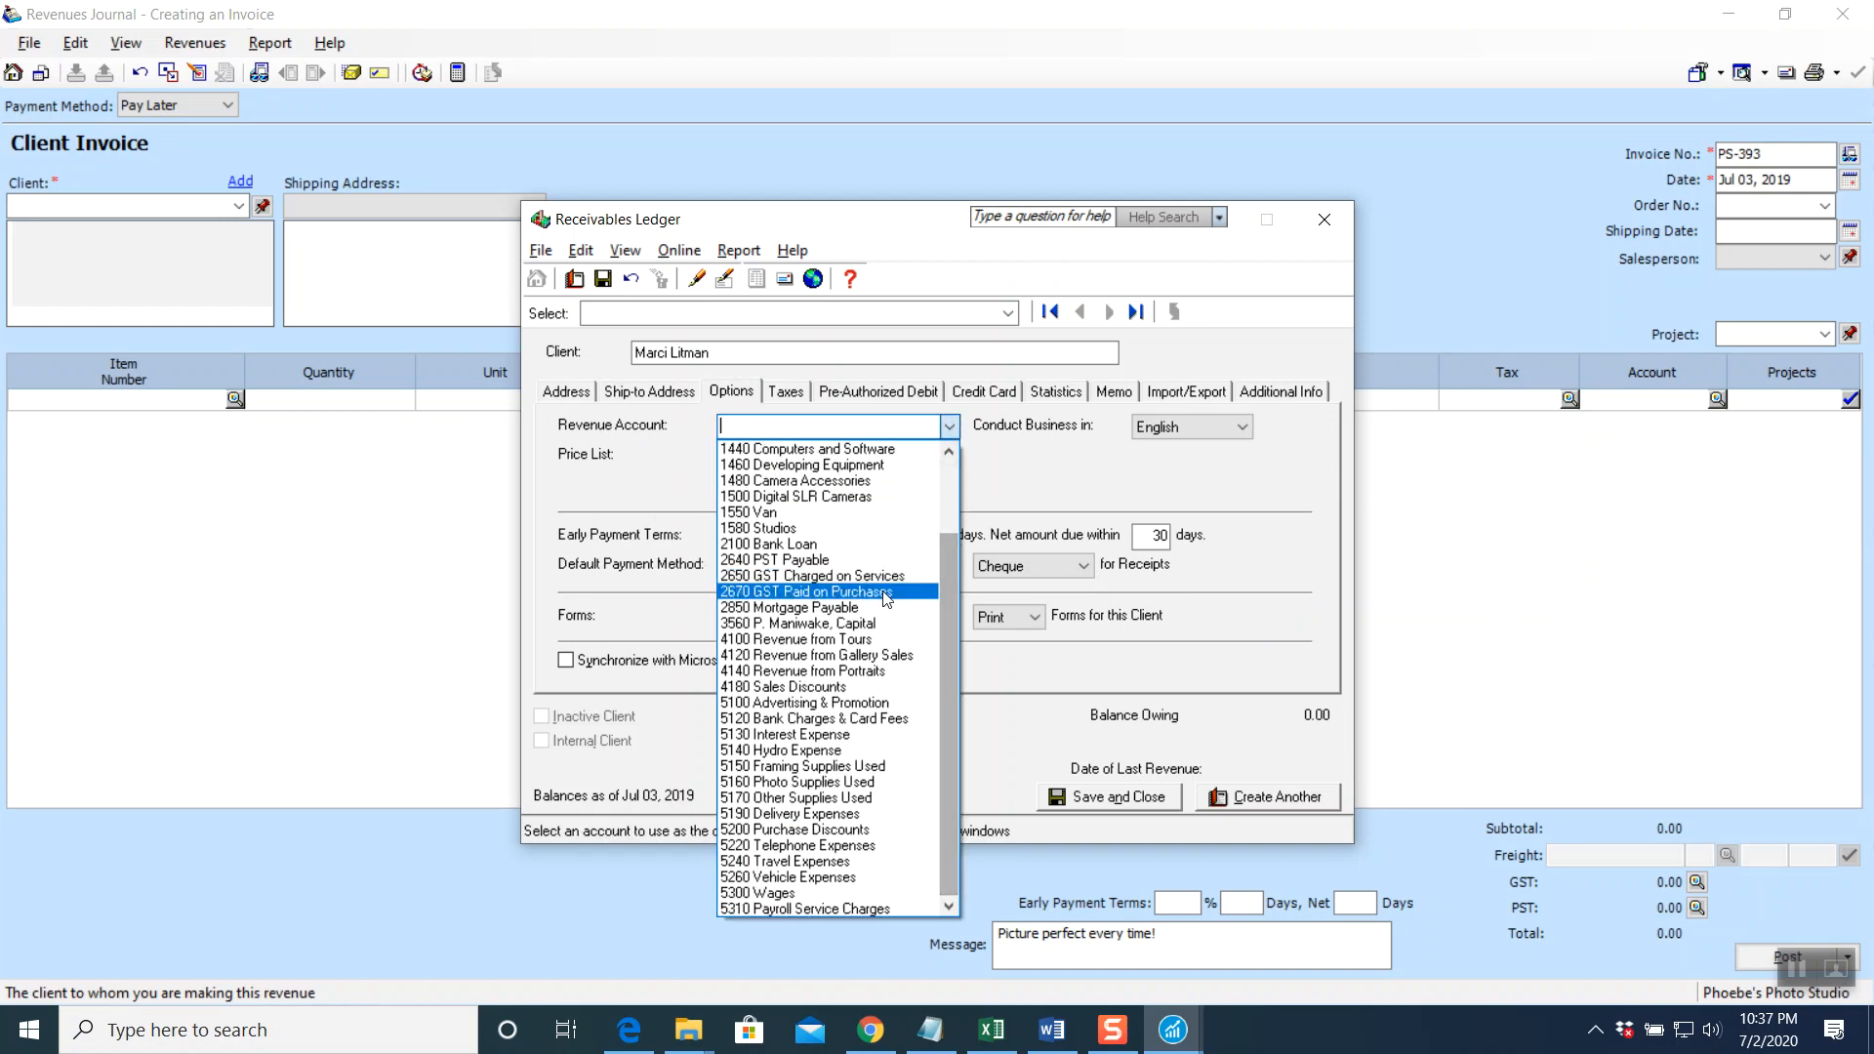
pyautogui.click(787, 672)
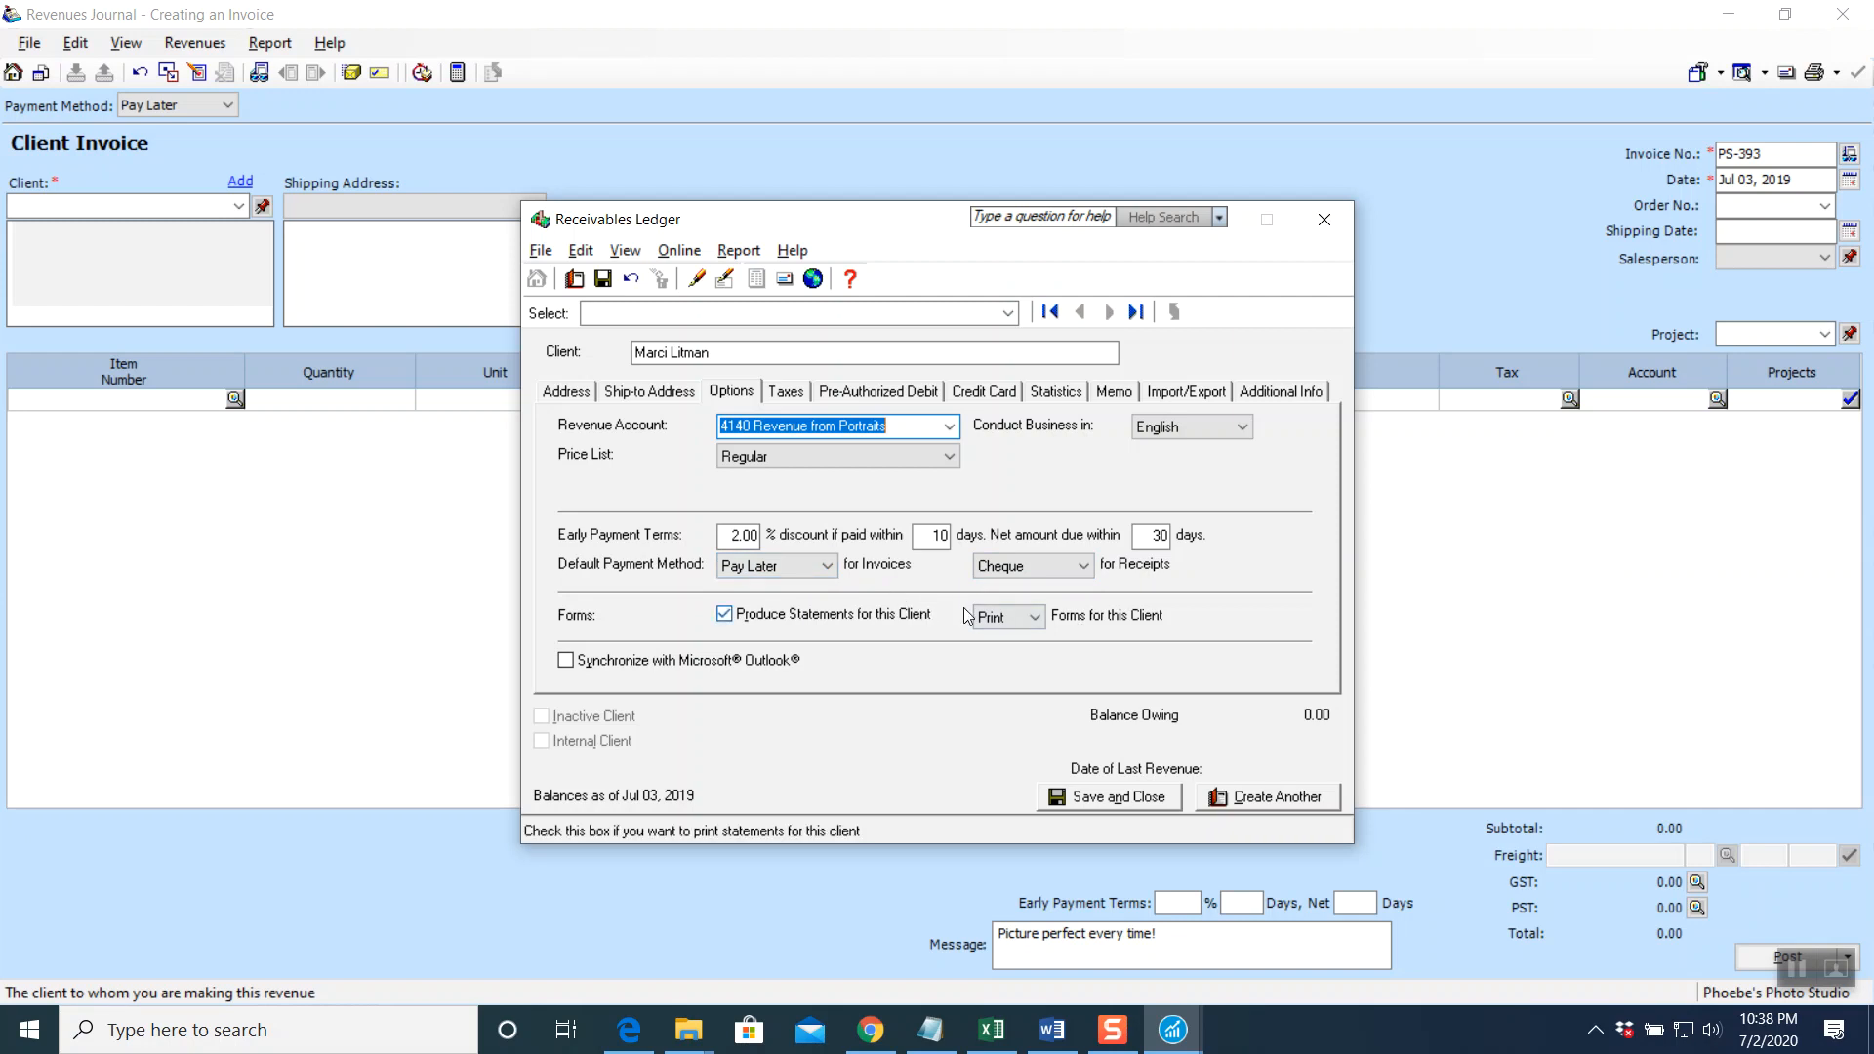
pyautogui.click(781, 396)
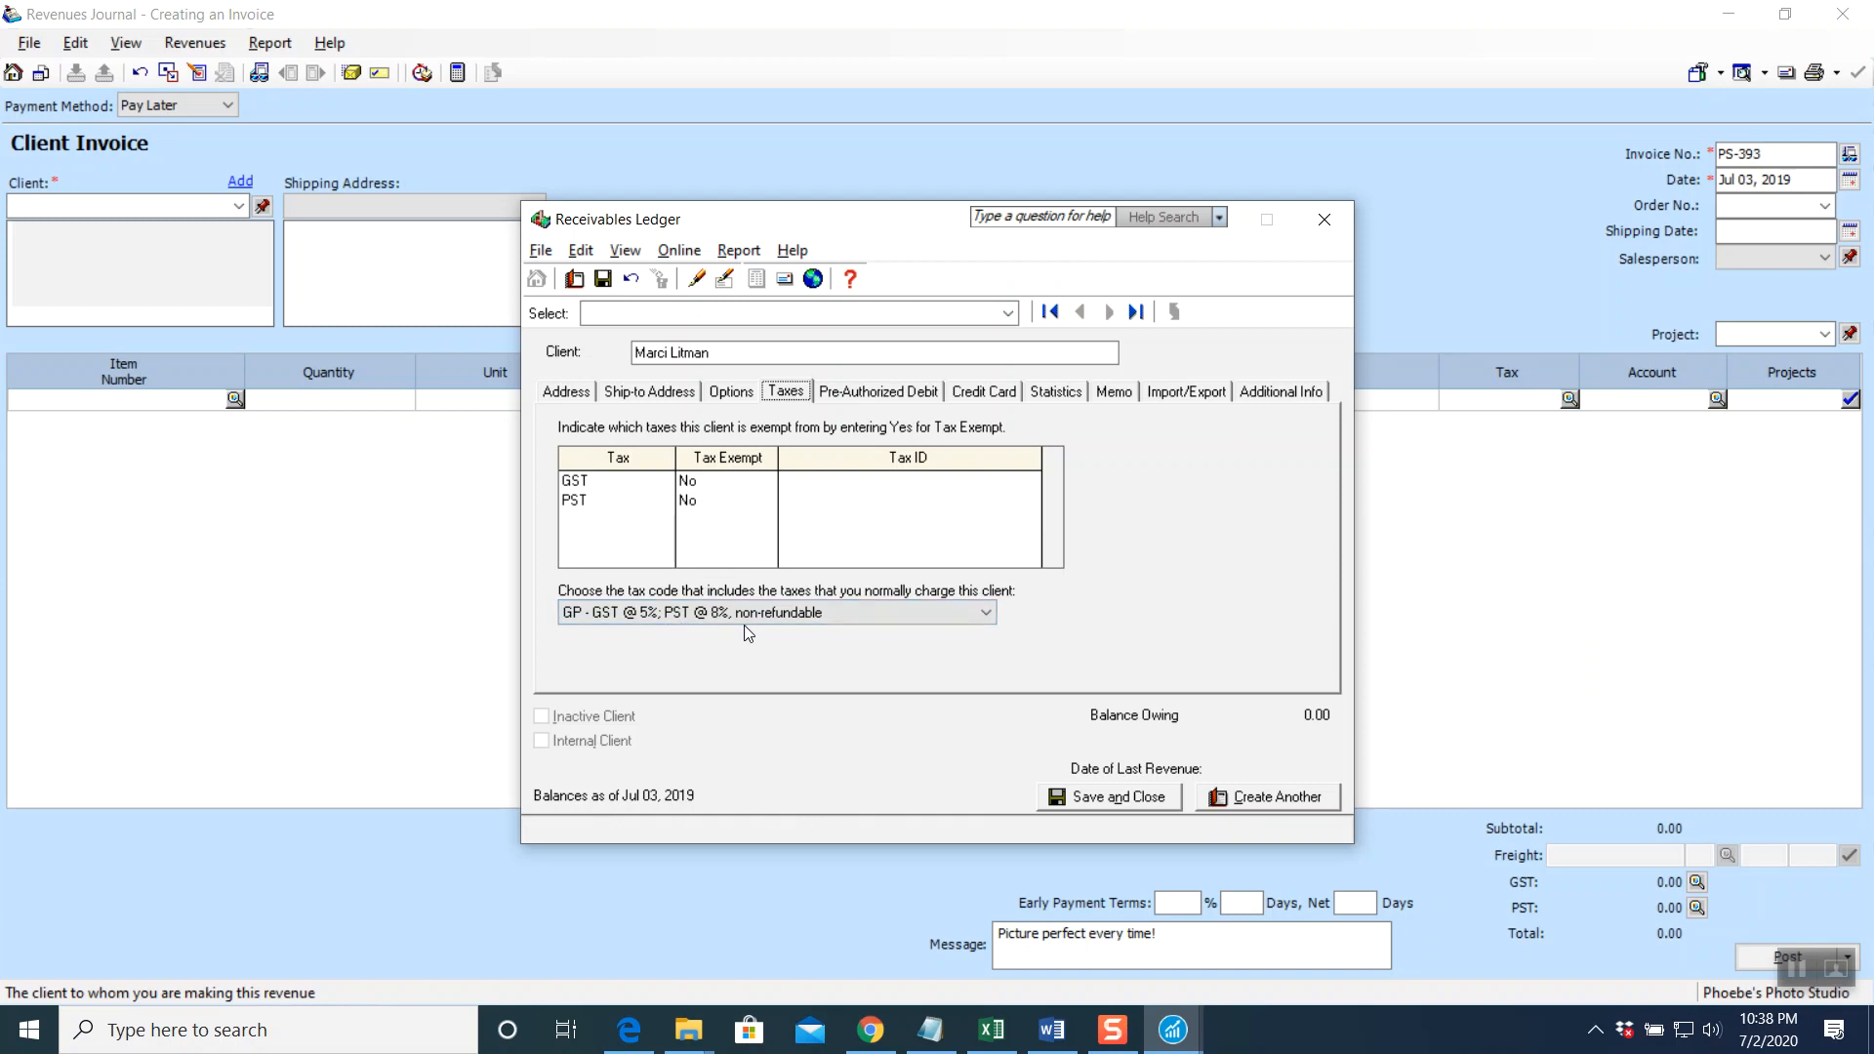
# Give the client a 3000 credit limit on the Statistics tab and save the new client
pyautogui.click(846, 393)
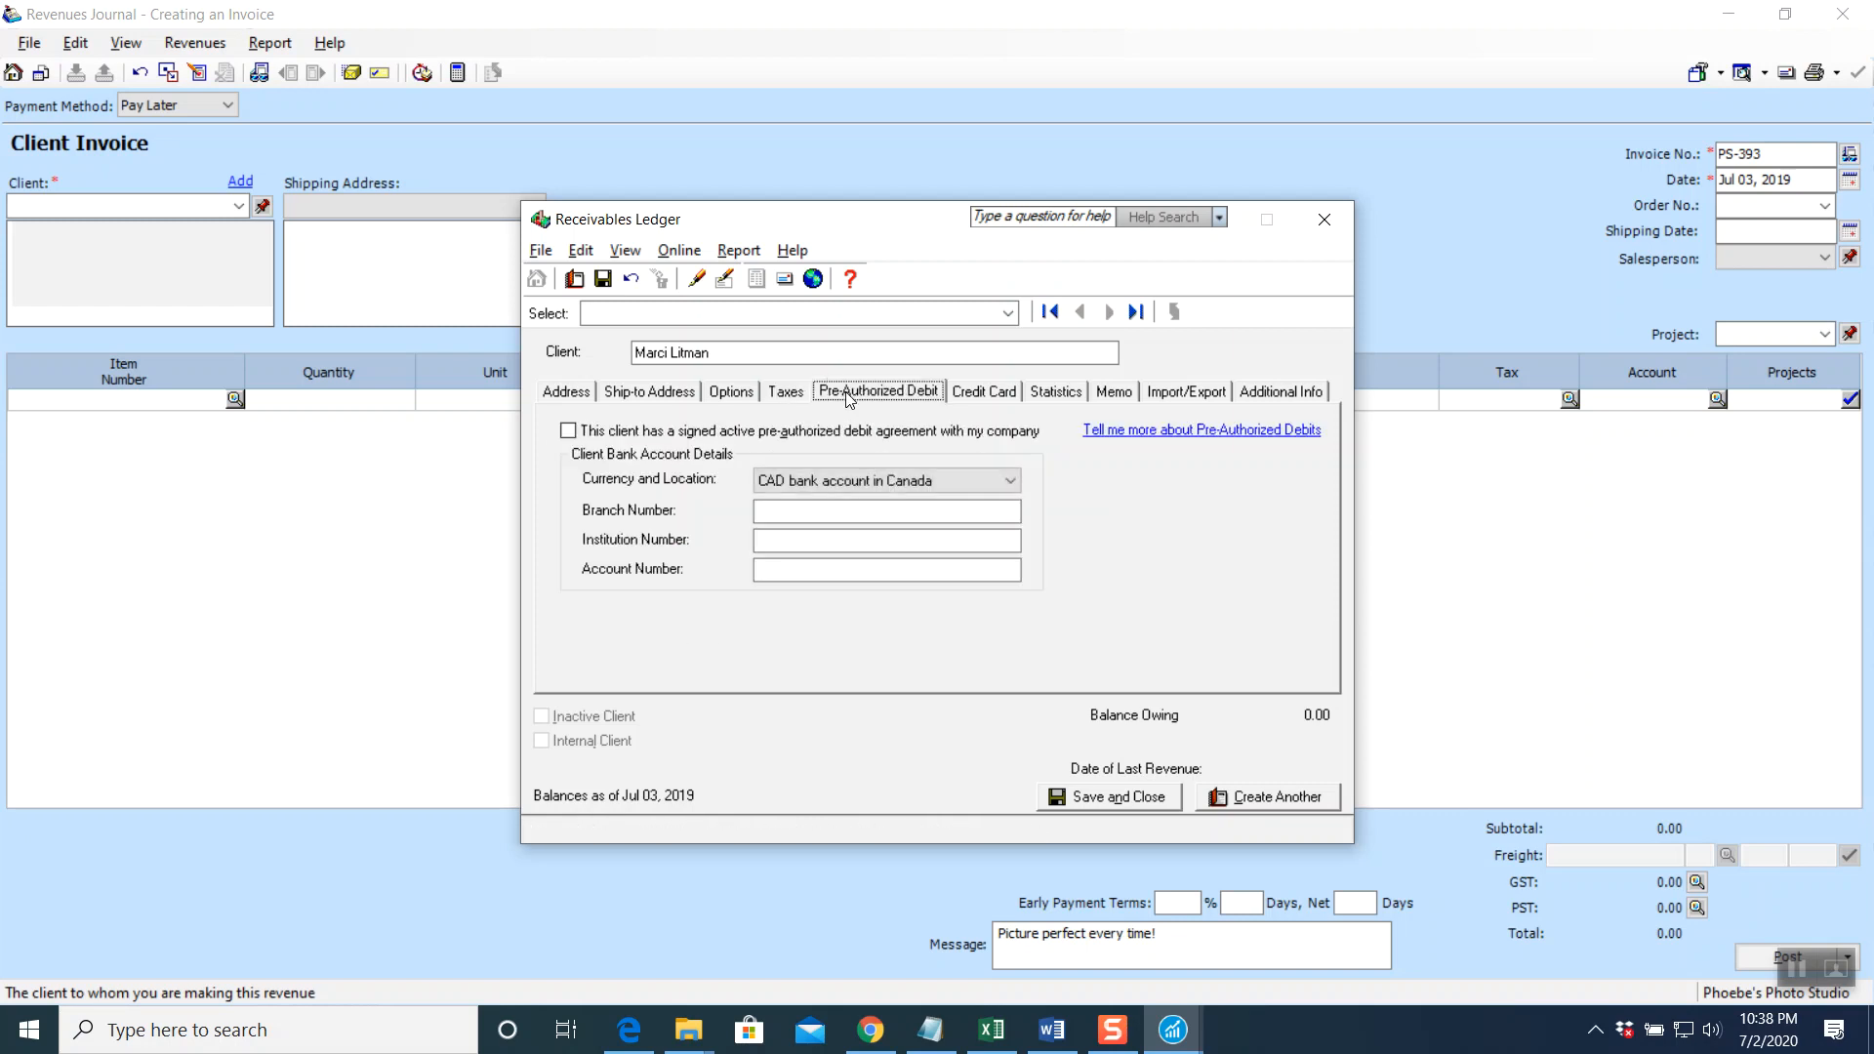
pyautogui.click(977, 398)
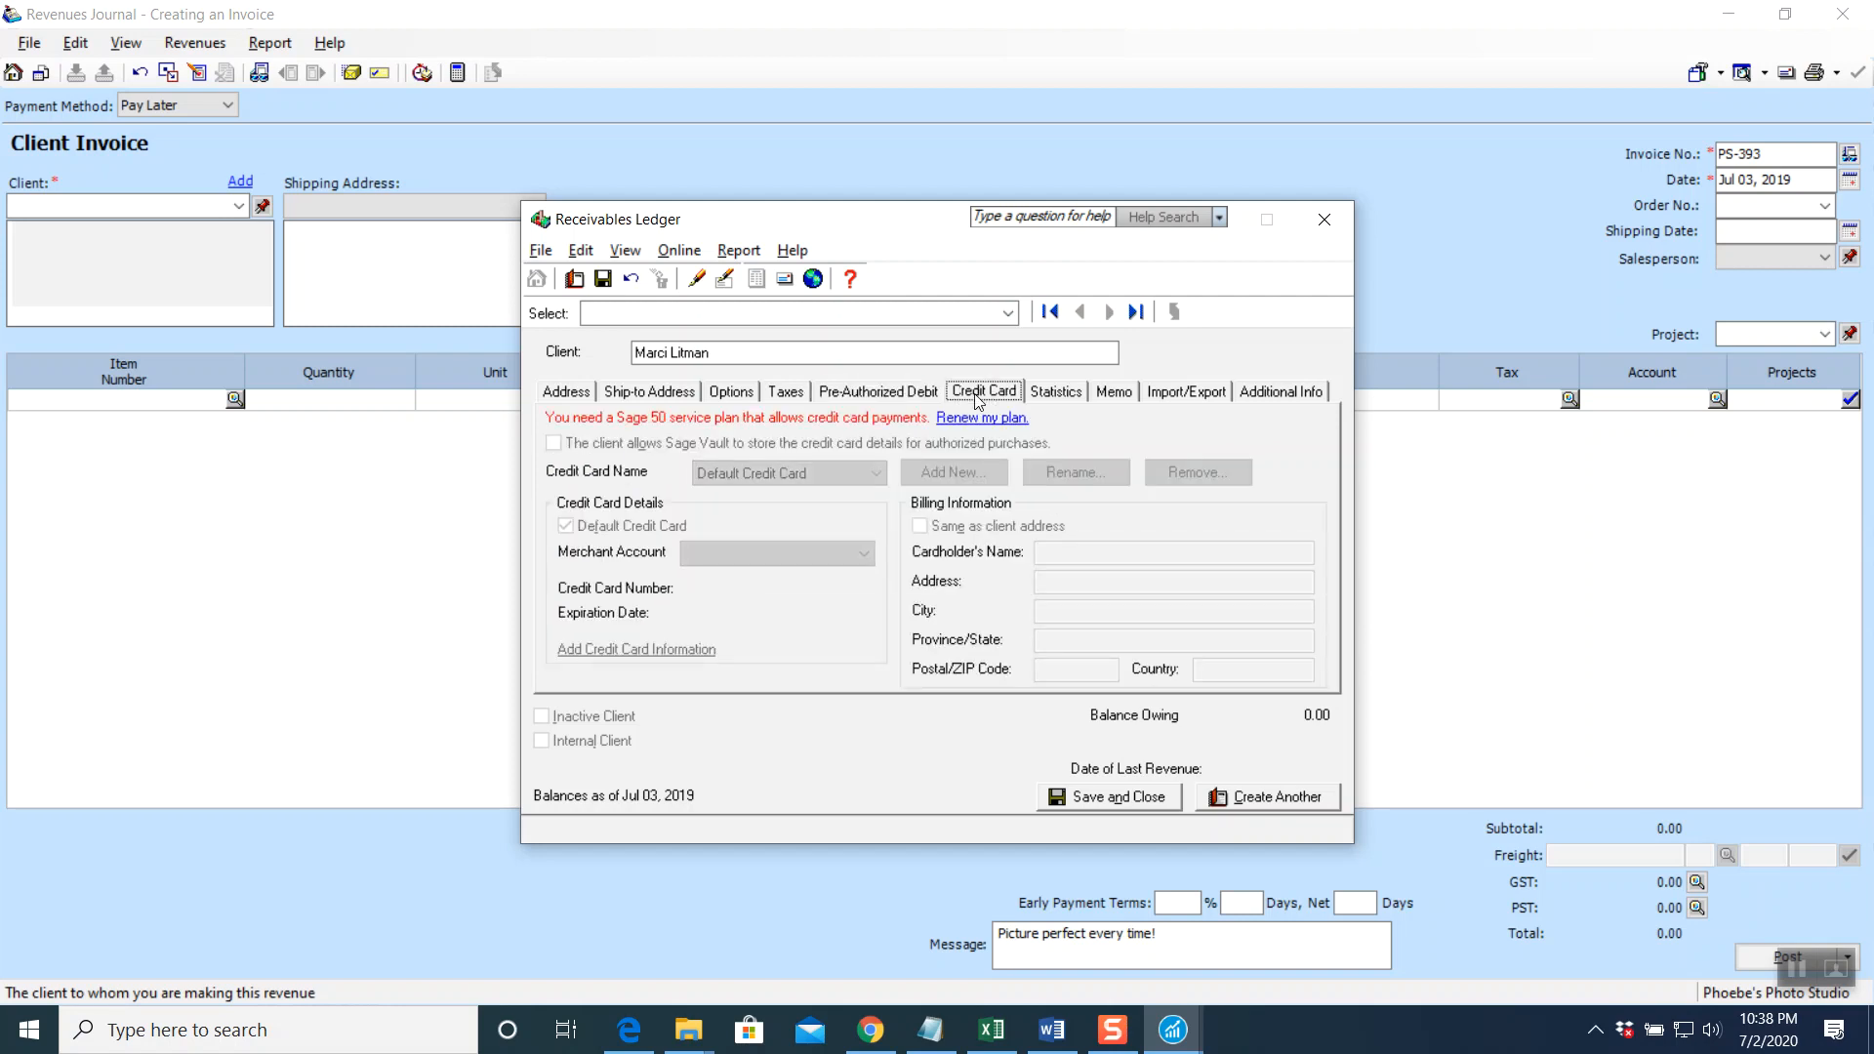
pyautogui.click(1056, 394)
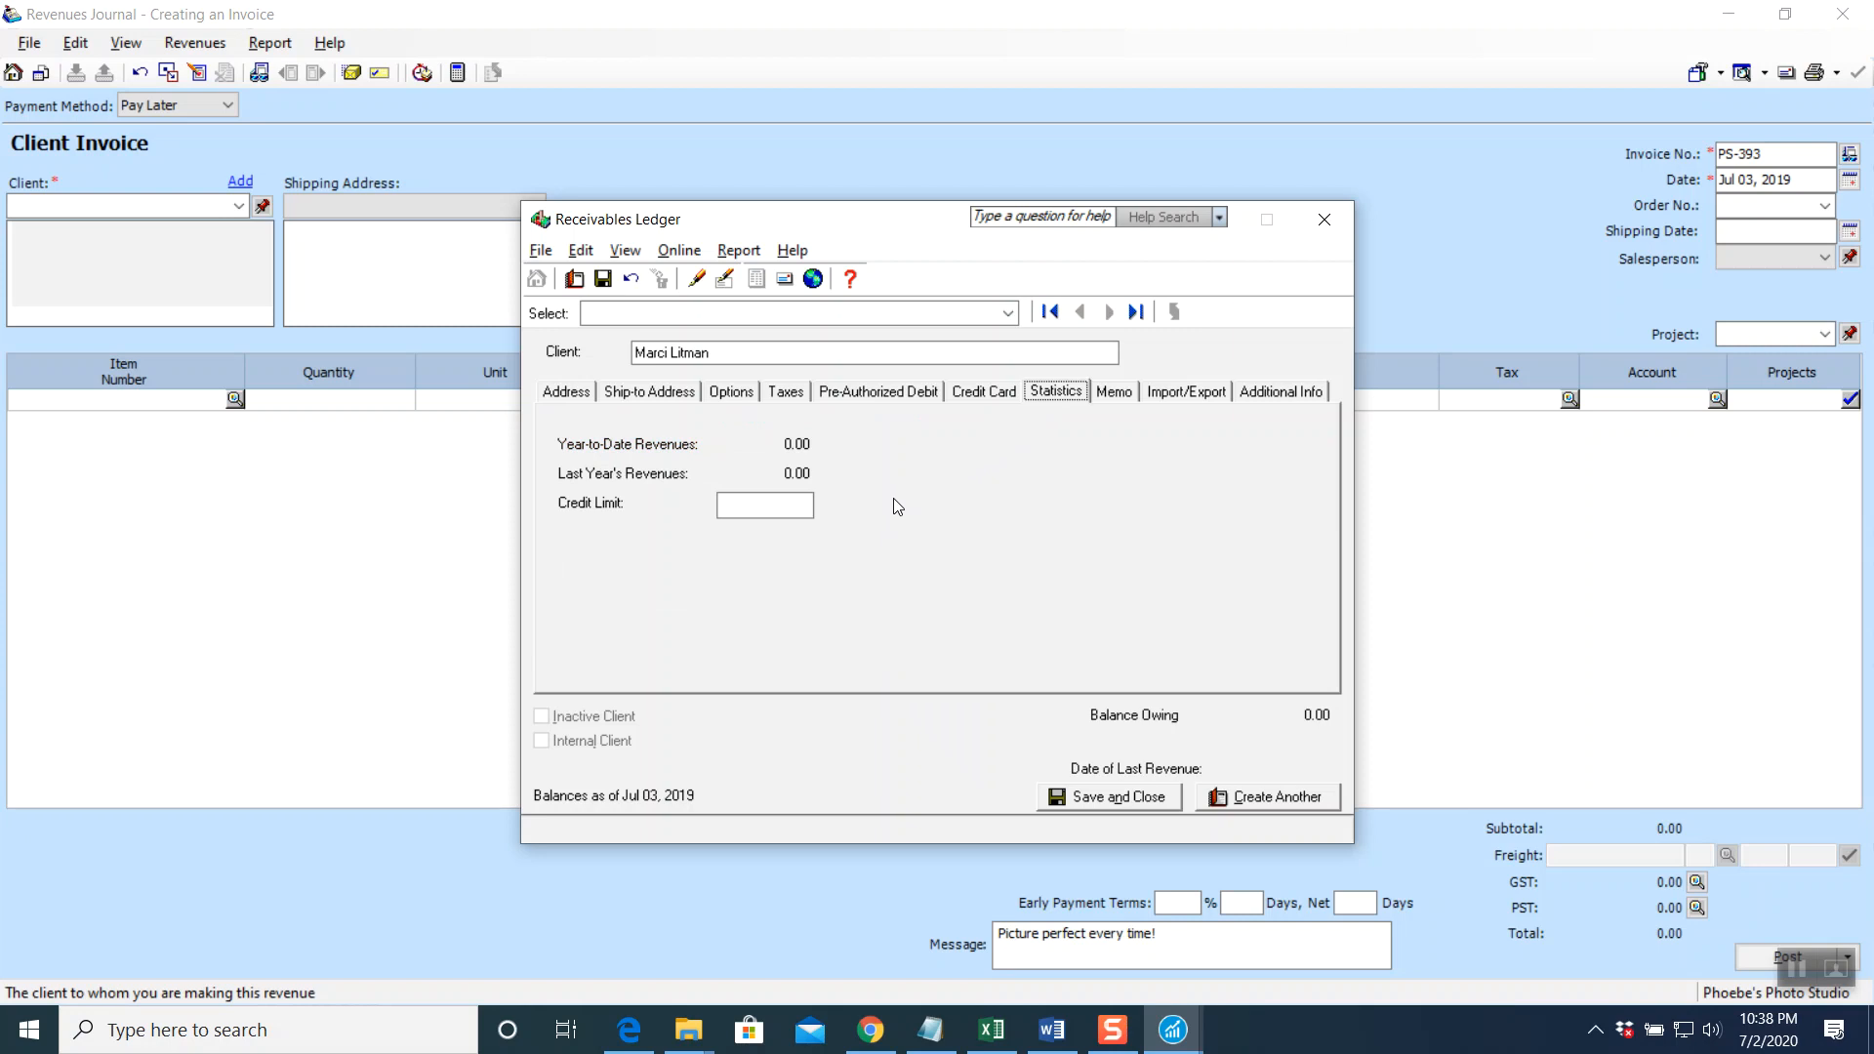
pyautogui.click(764, 506)
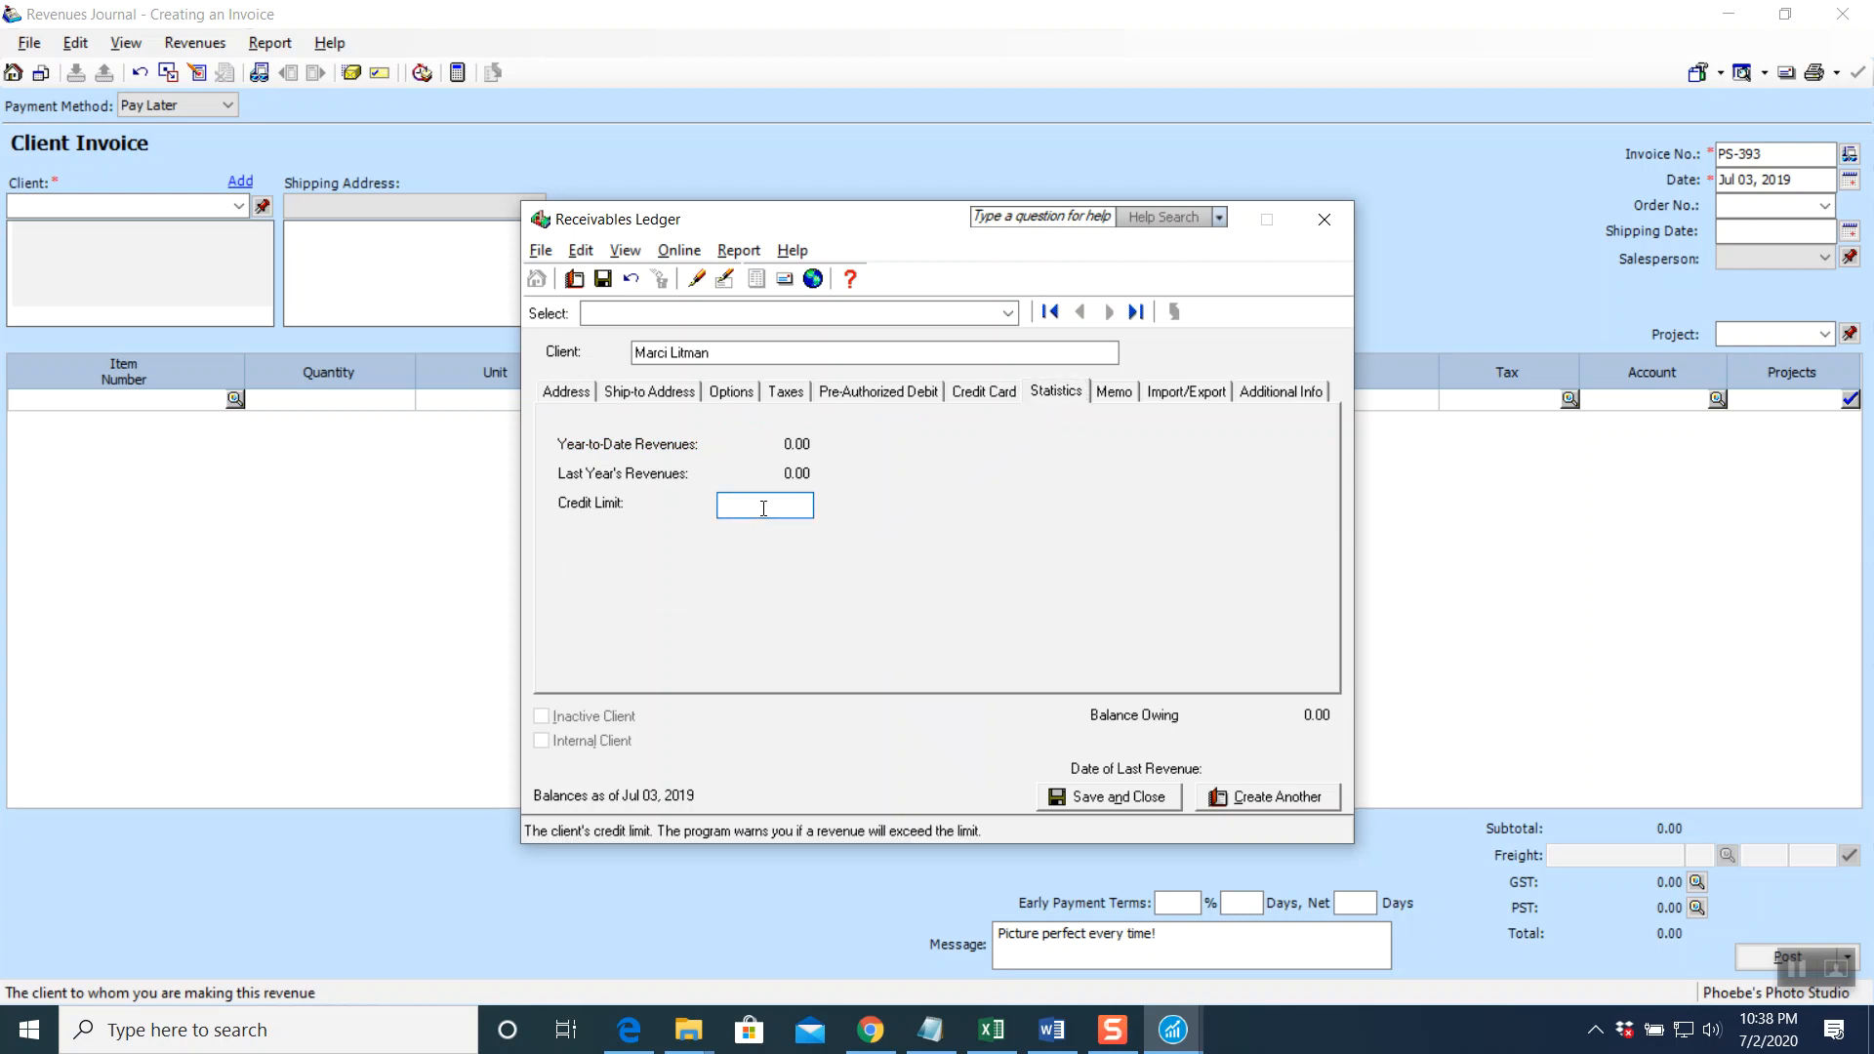
pyautogui.write('3000')
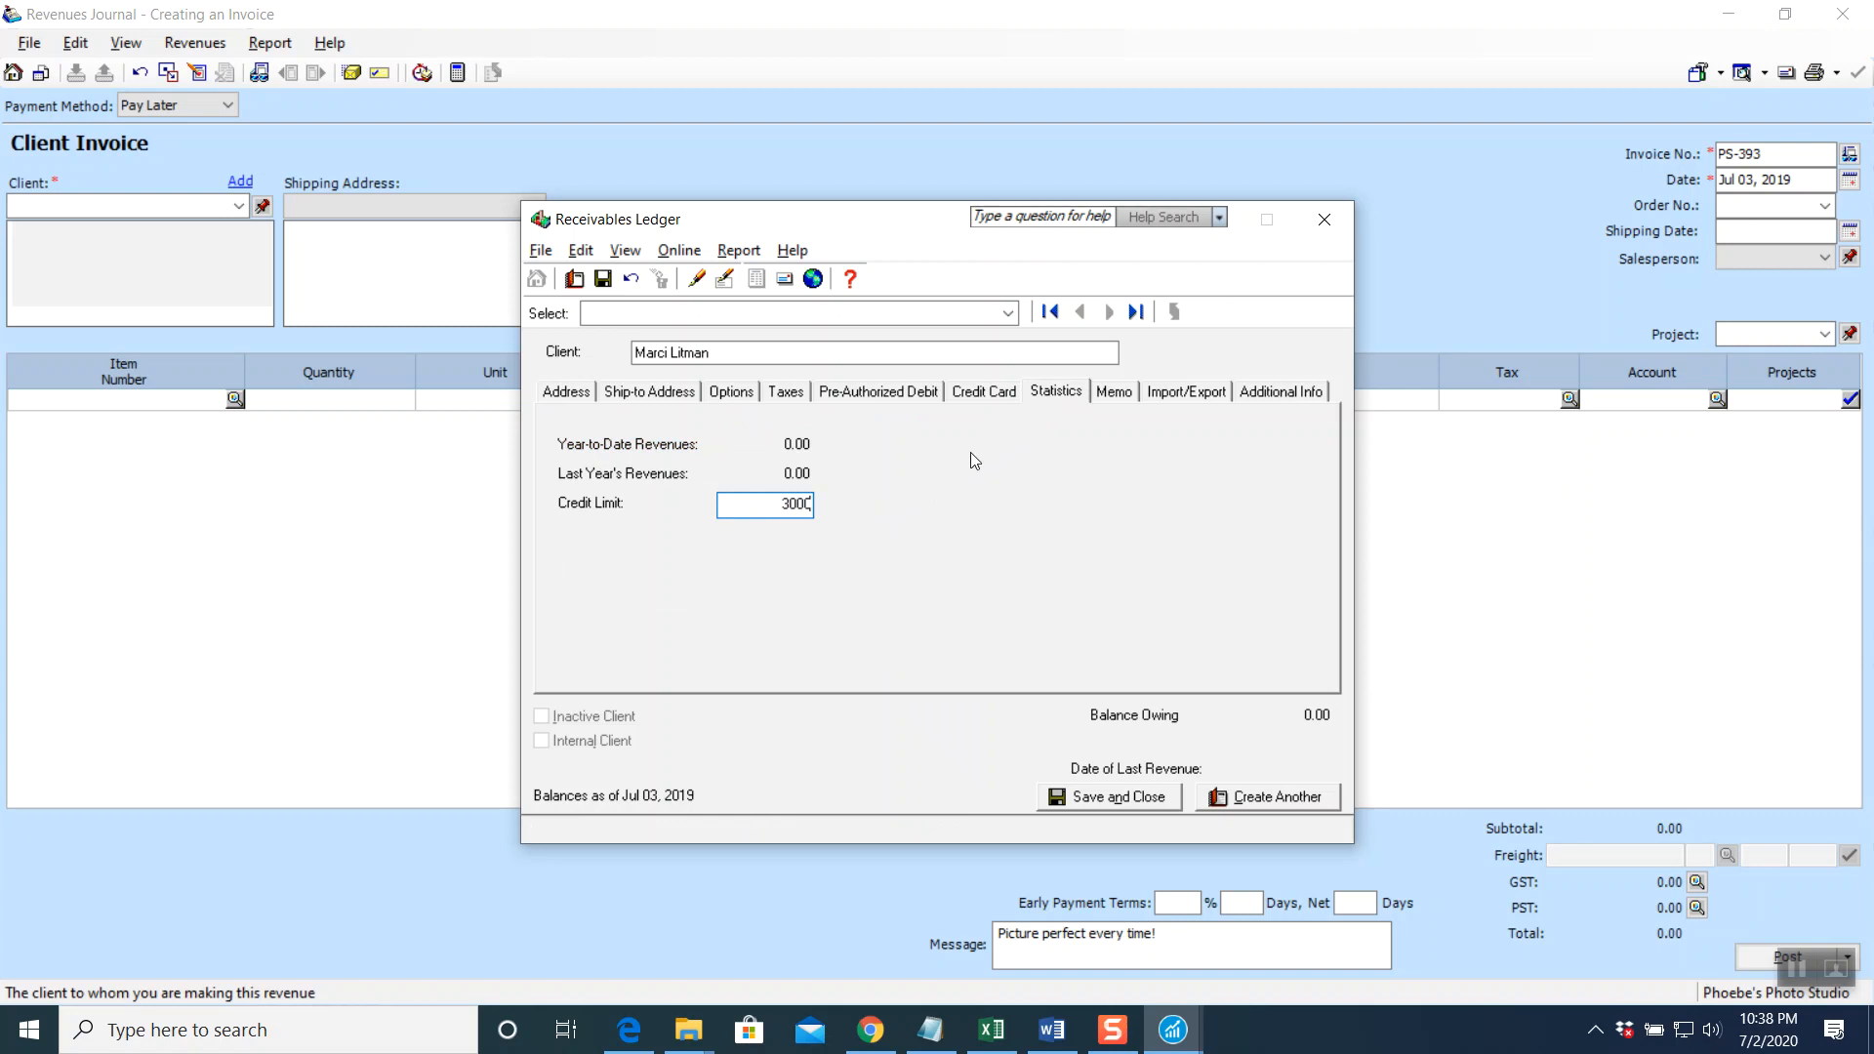
pyautogui.click(1127, 394)
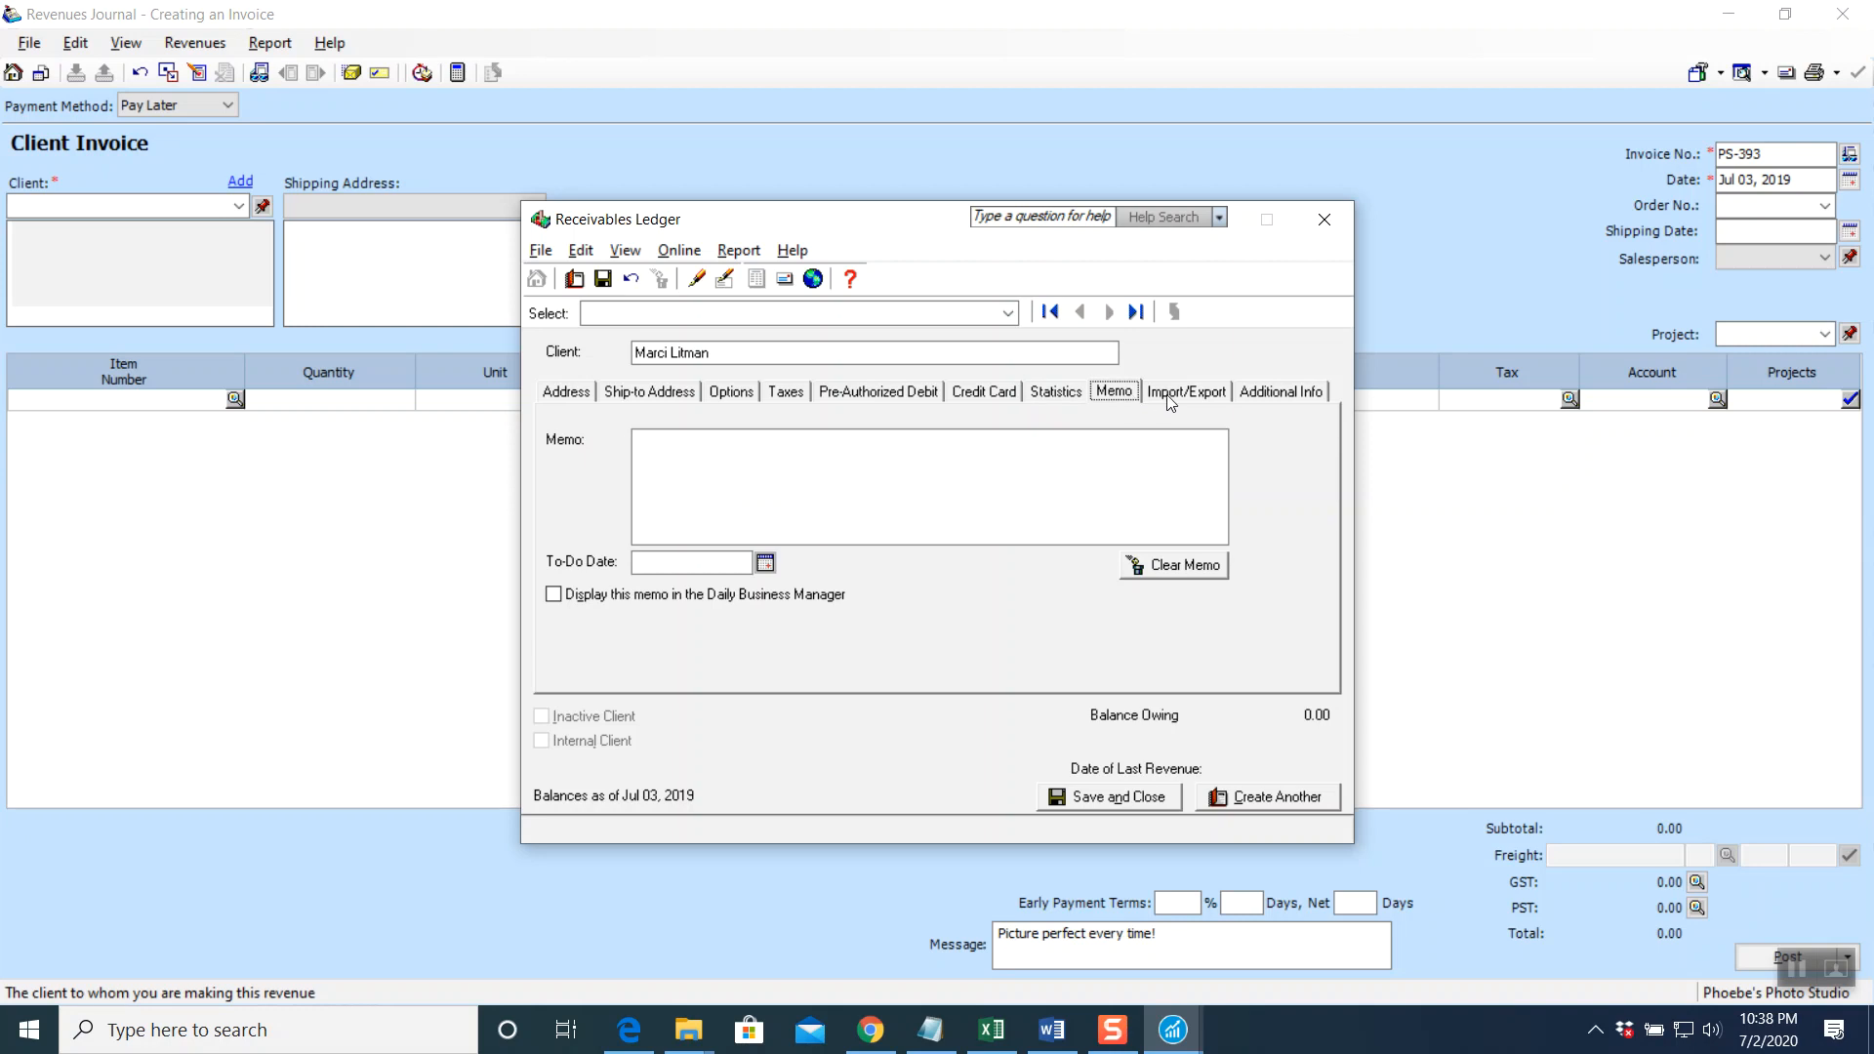
pyautogui.click(1173, 396)
pyautogui.click(1278, 396)
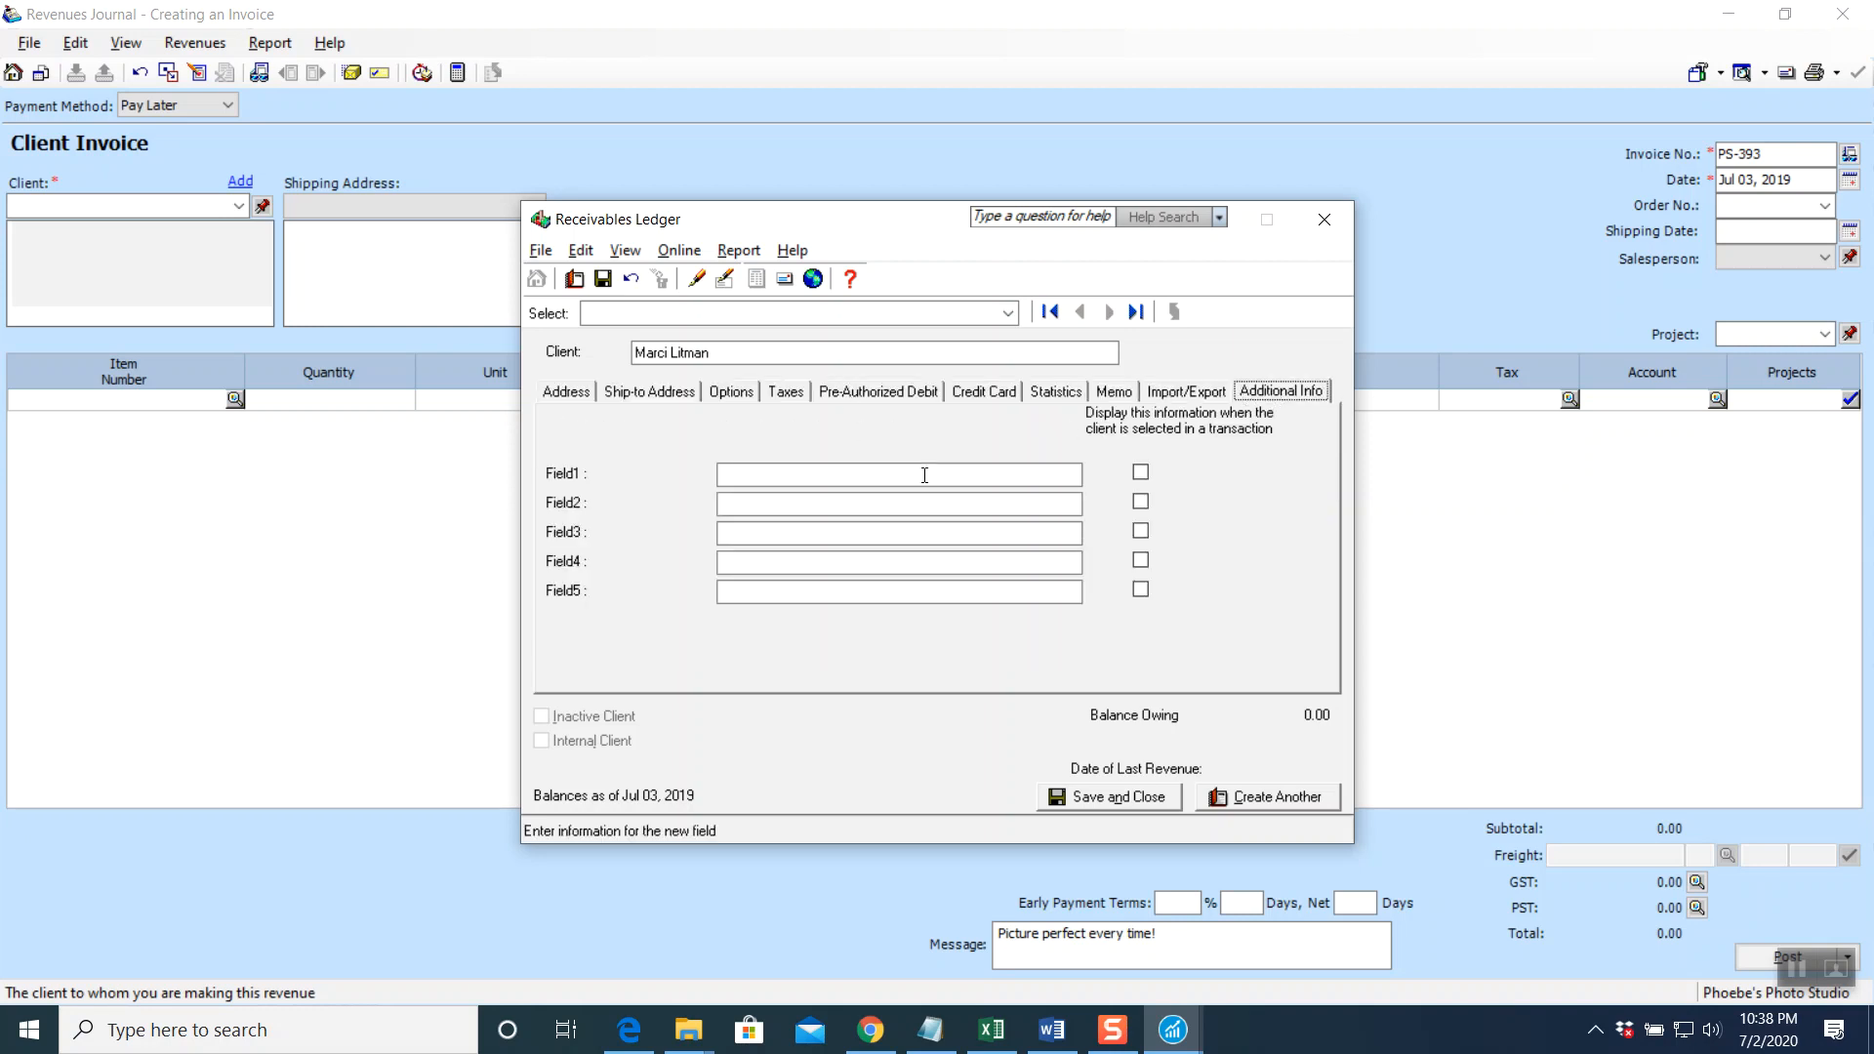
pyautogui.click(1100, 798)
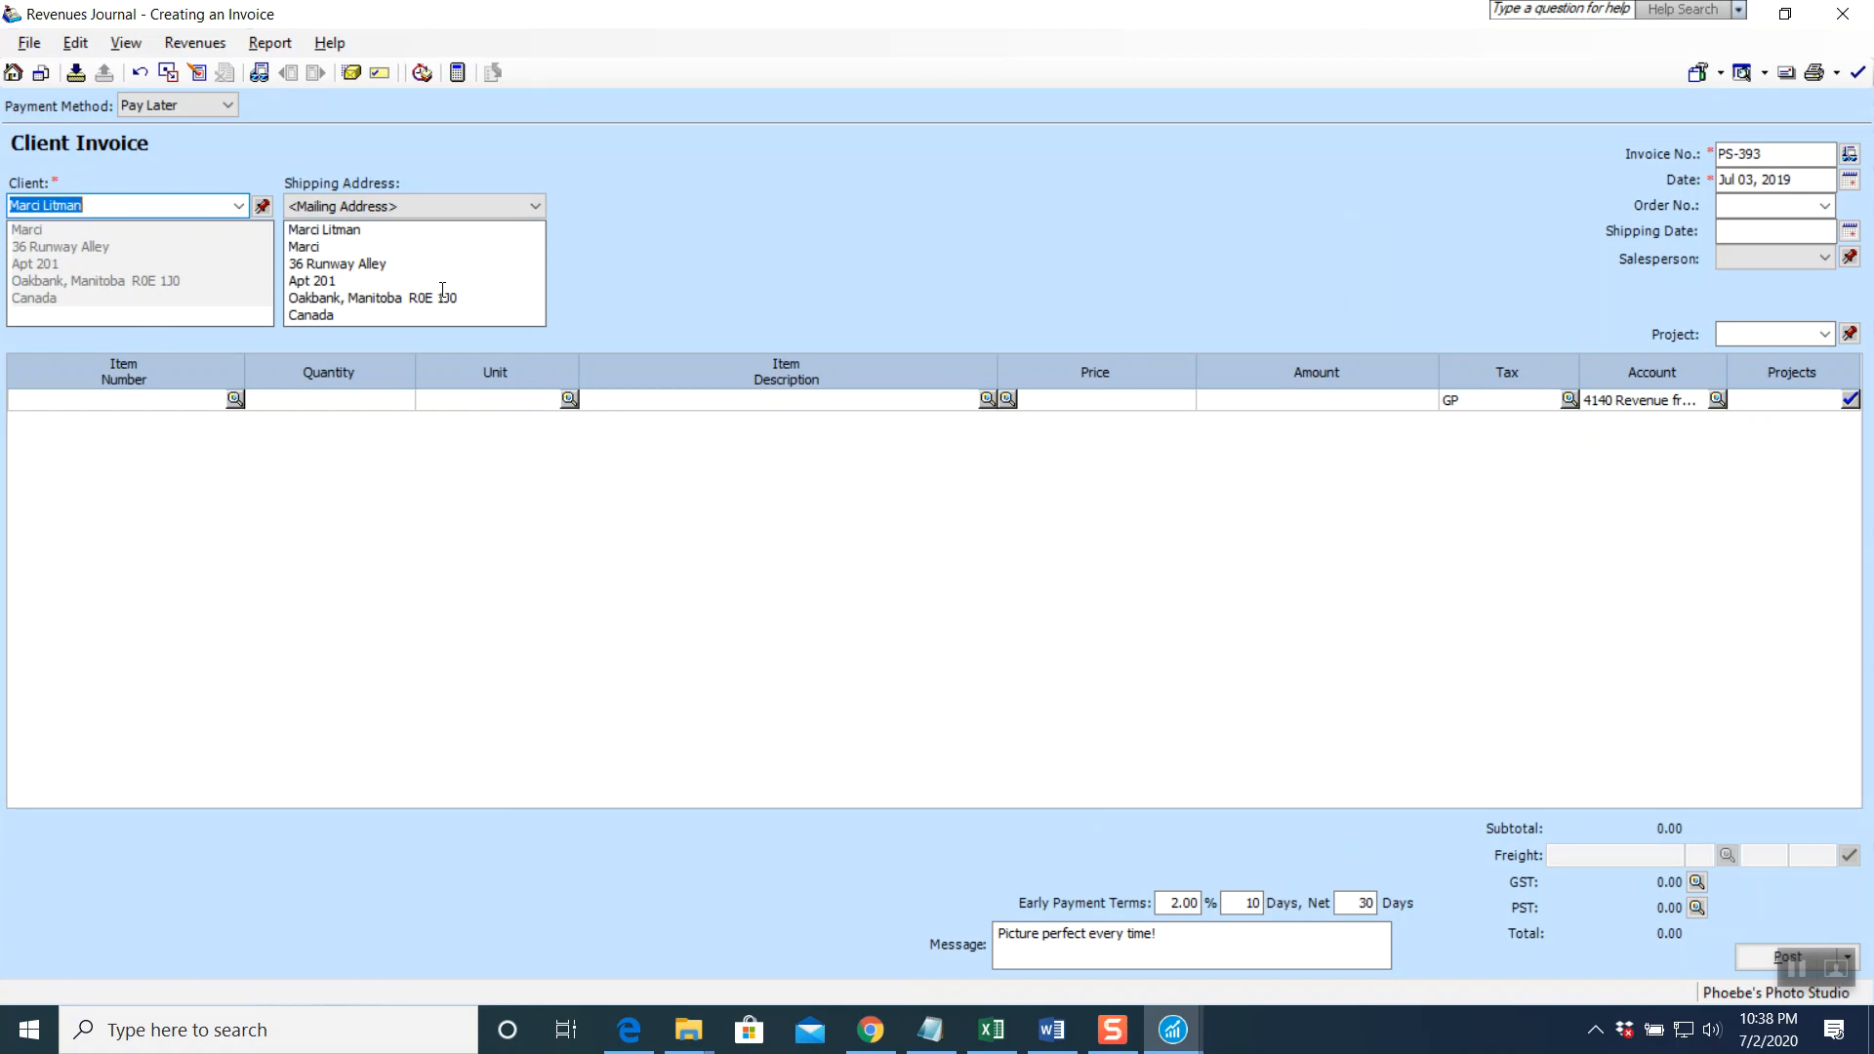
# Add a 'modelling Portfolio' line for 2,100.00 to the first invoice row
pyautogui.click(689, 402)
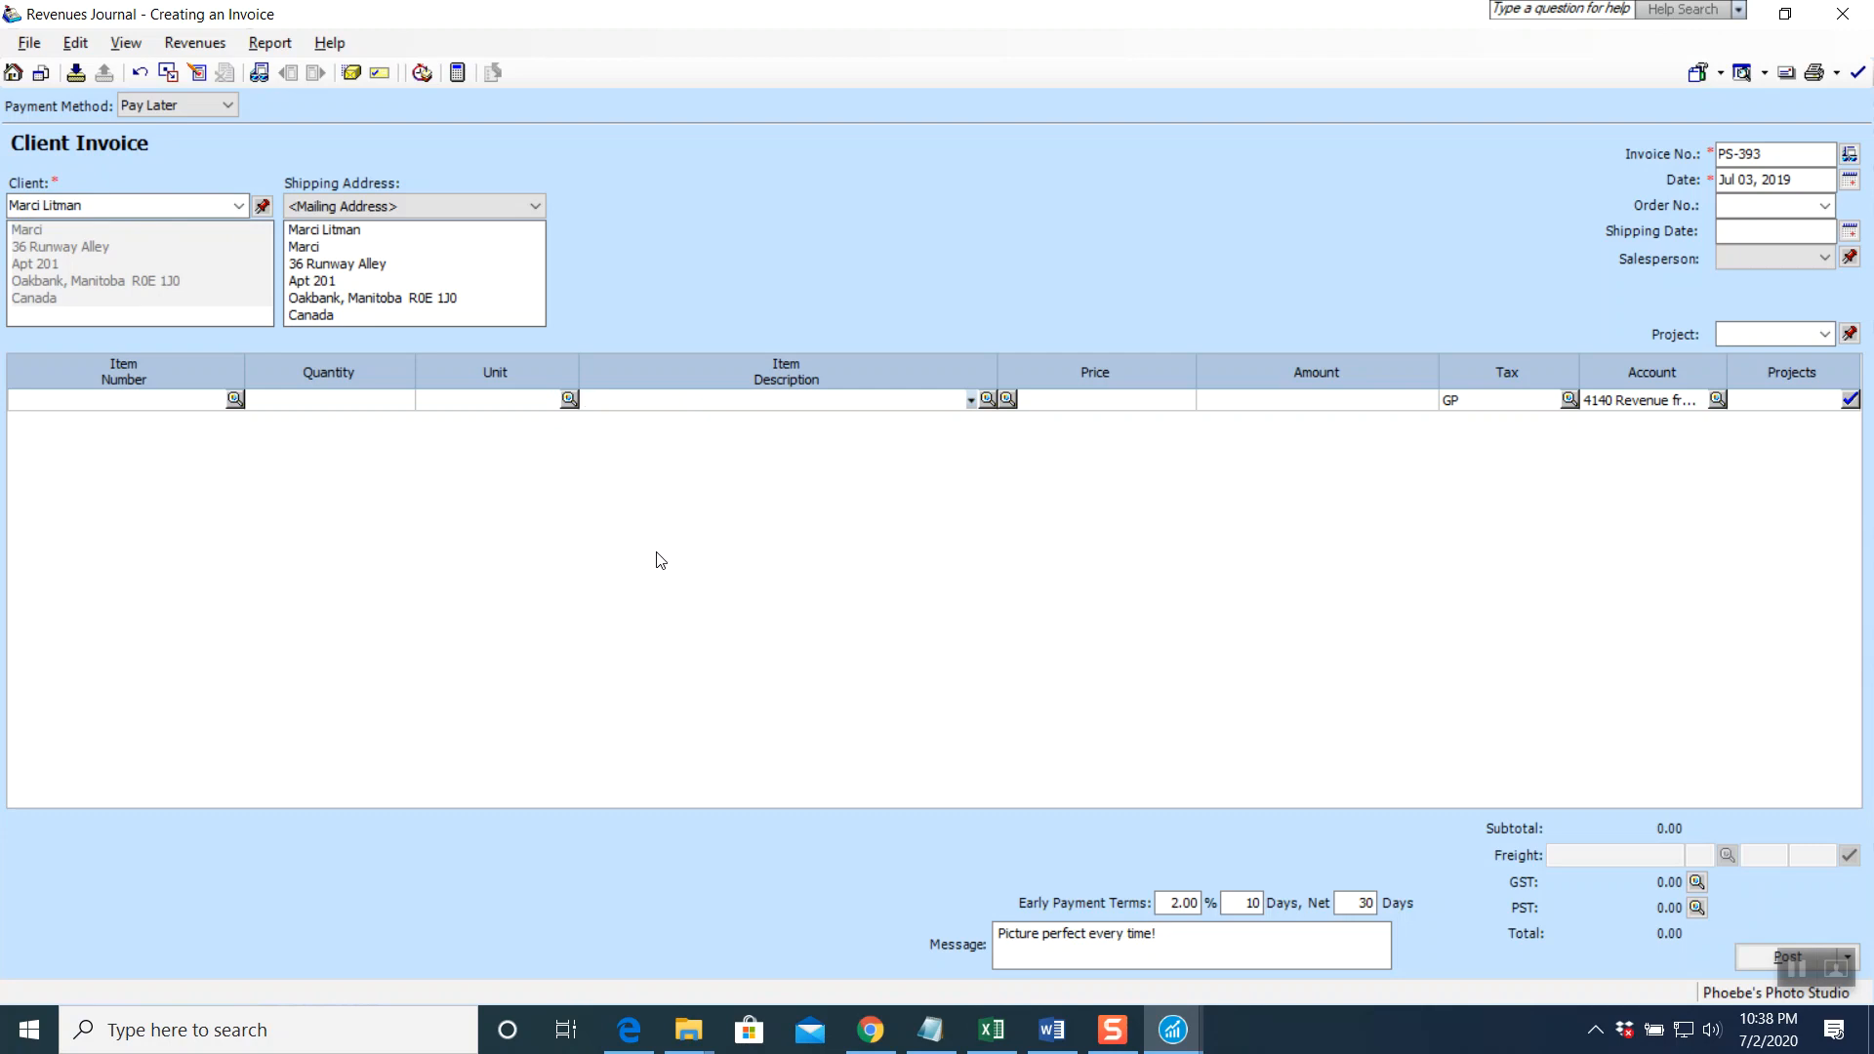
pyautogui.write('modelling P')
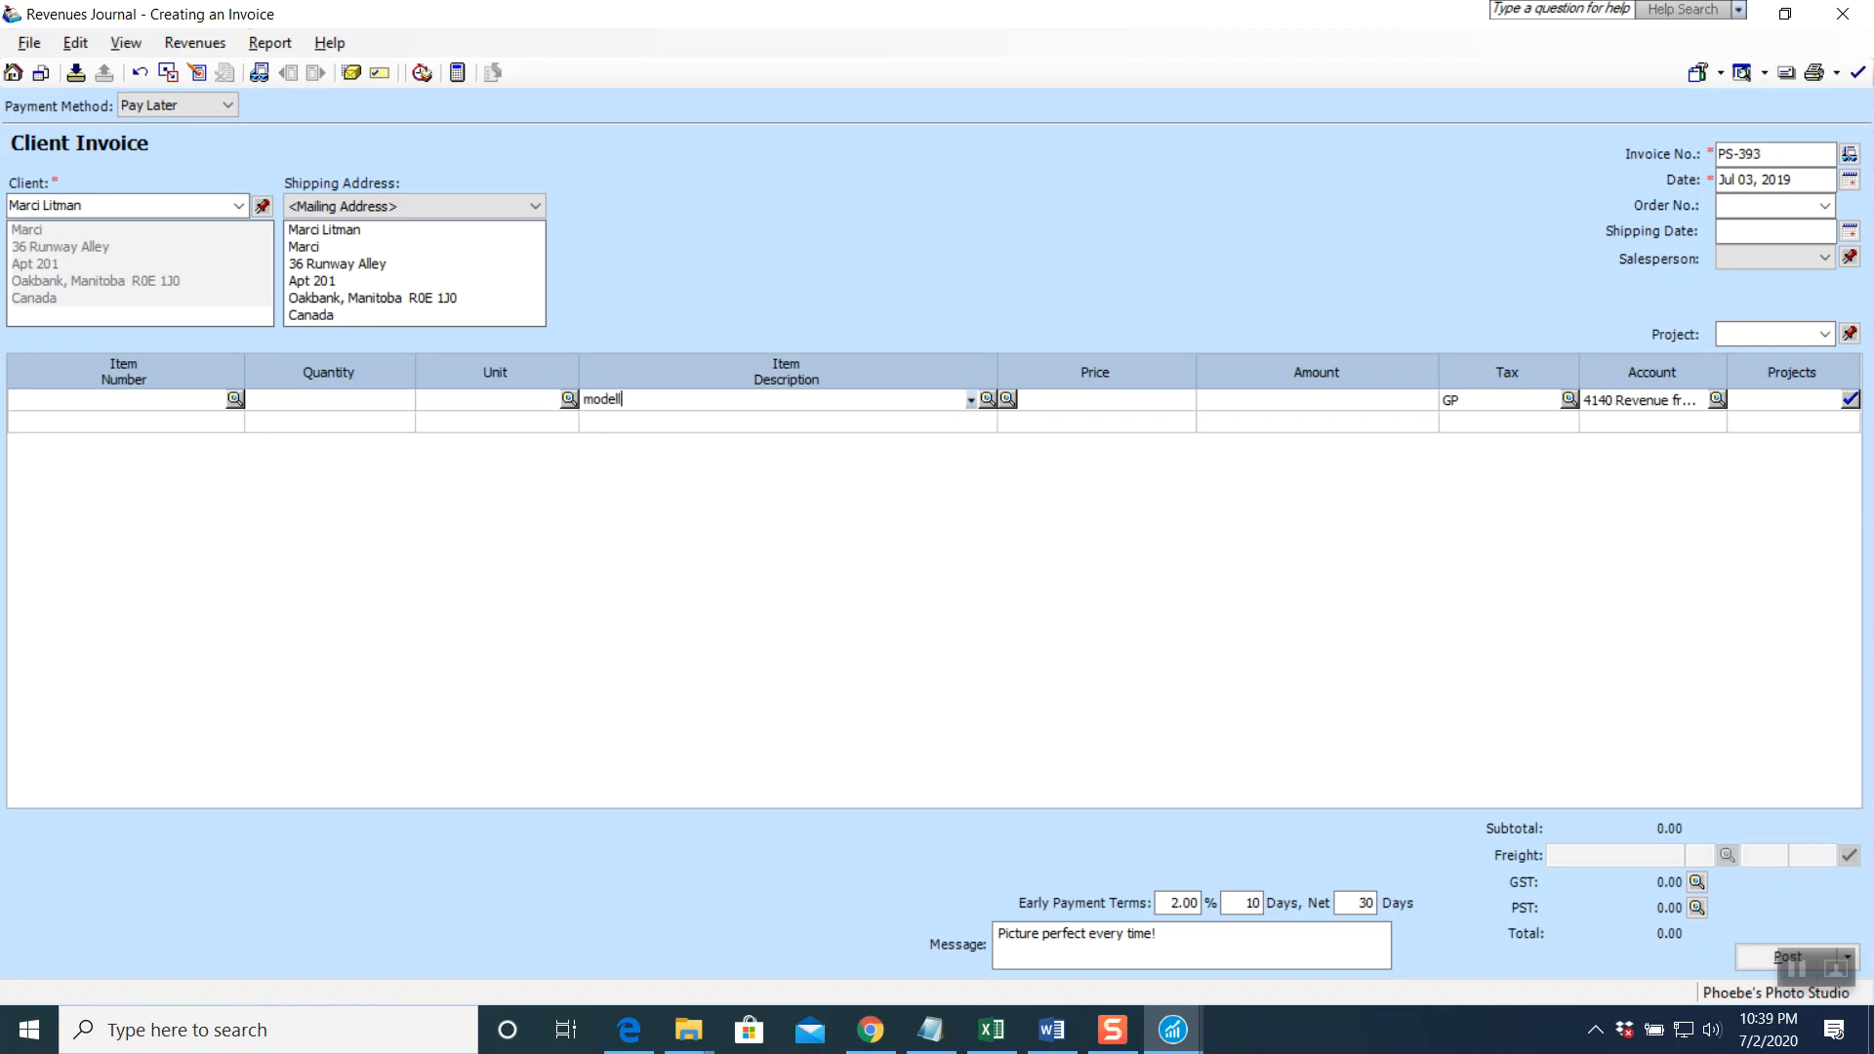
pyautogui.press('BackSpace')
pyautogui.press('BackSpace')
pyautogui.press('BackSpace')
pyautogui.press('BackSpace')
pyautogui.press('BackSpace')
pyautogui.press('BackSpace')
pyautogui.press('BackSpace')
pyautogui.press('BackSpace')
pyautogui.press('BackSpace')
pyautogui.press('BackSpace')
pyautogui.write('modelling Portfolio')
pyautogui.press('Tab')
pyautogui.press('Tab')
pyautogui.write('2100')
pyautogui.press('Tab')
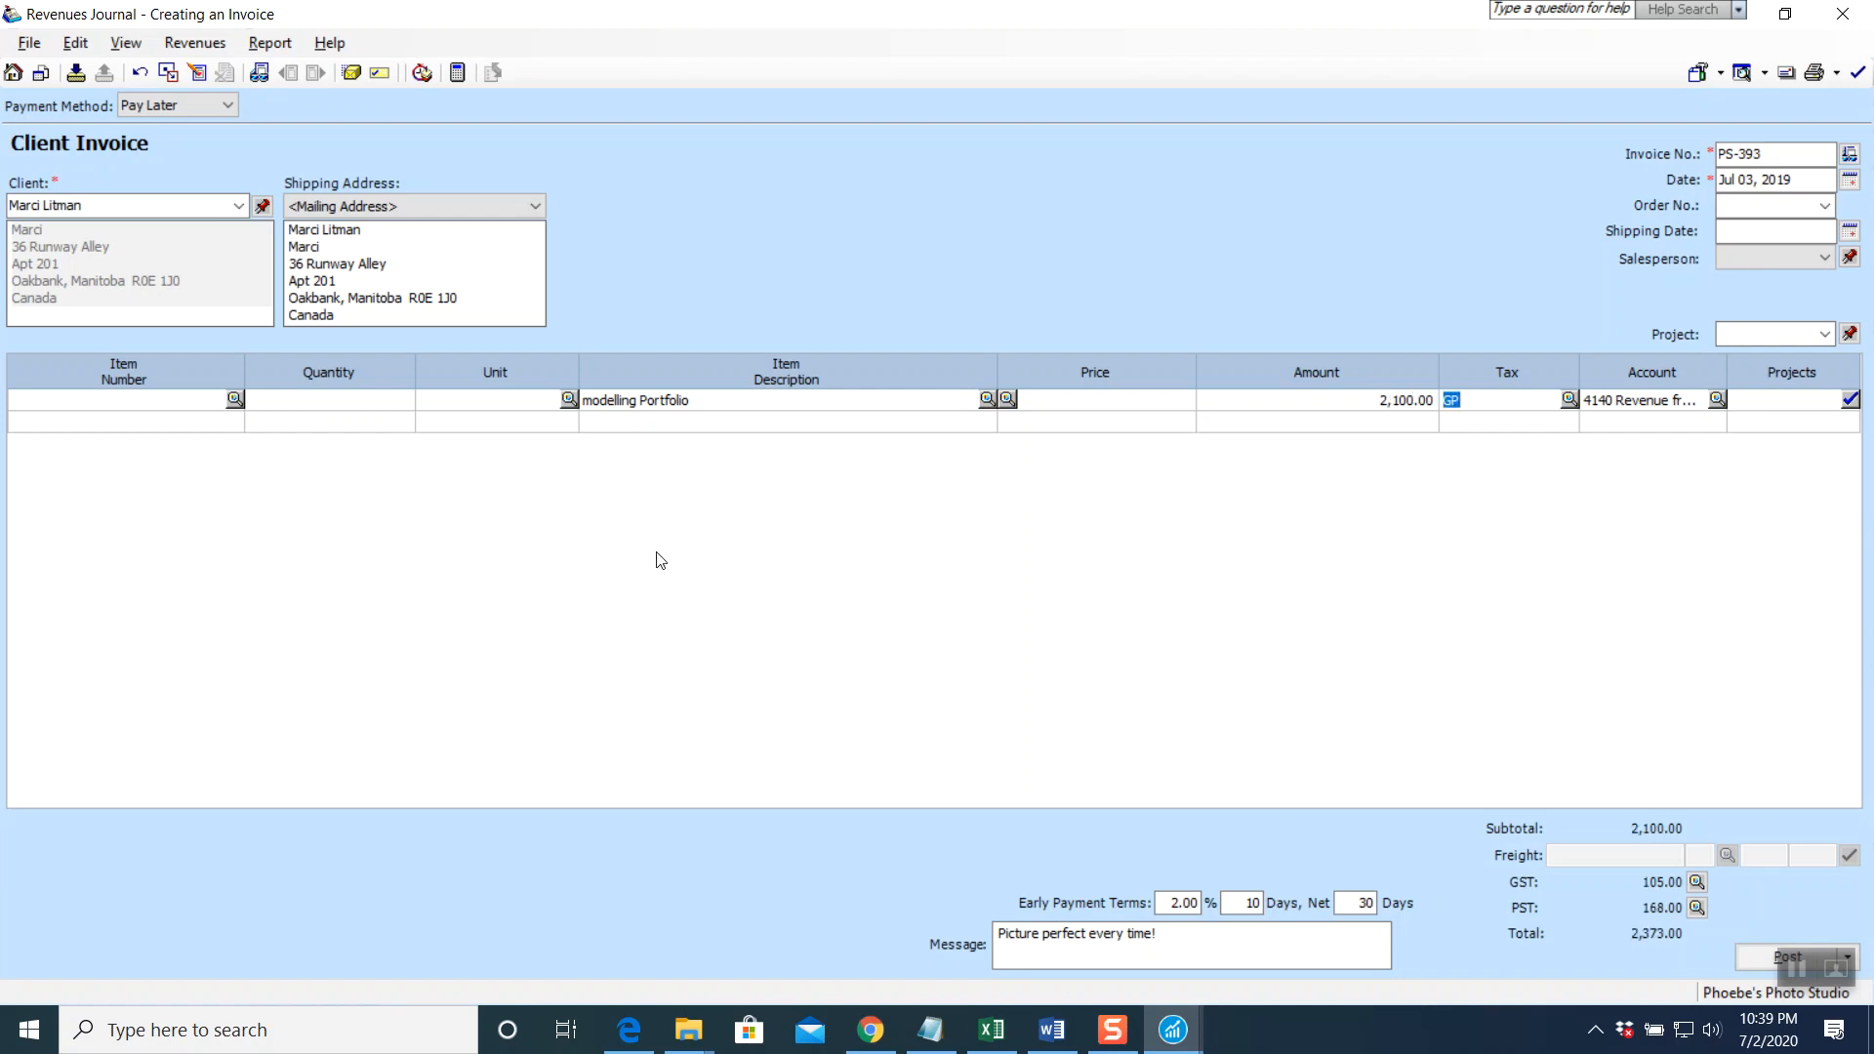
pyautogui.press('Tab')
pyautogui.press('Tab')
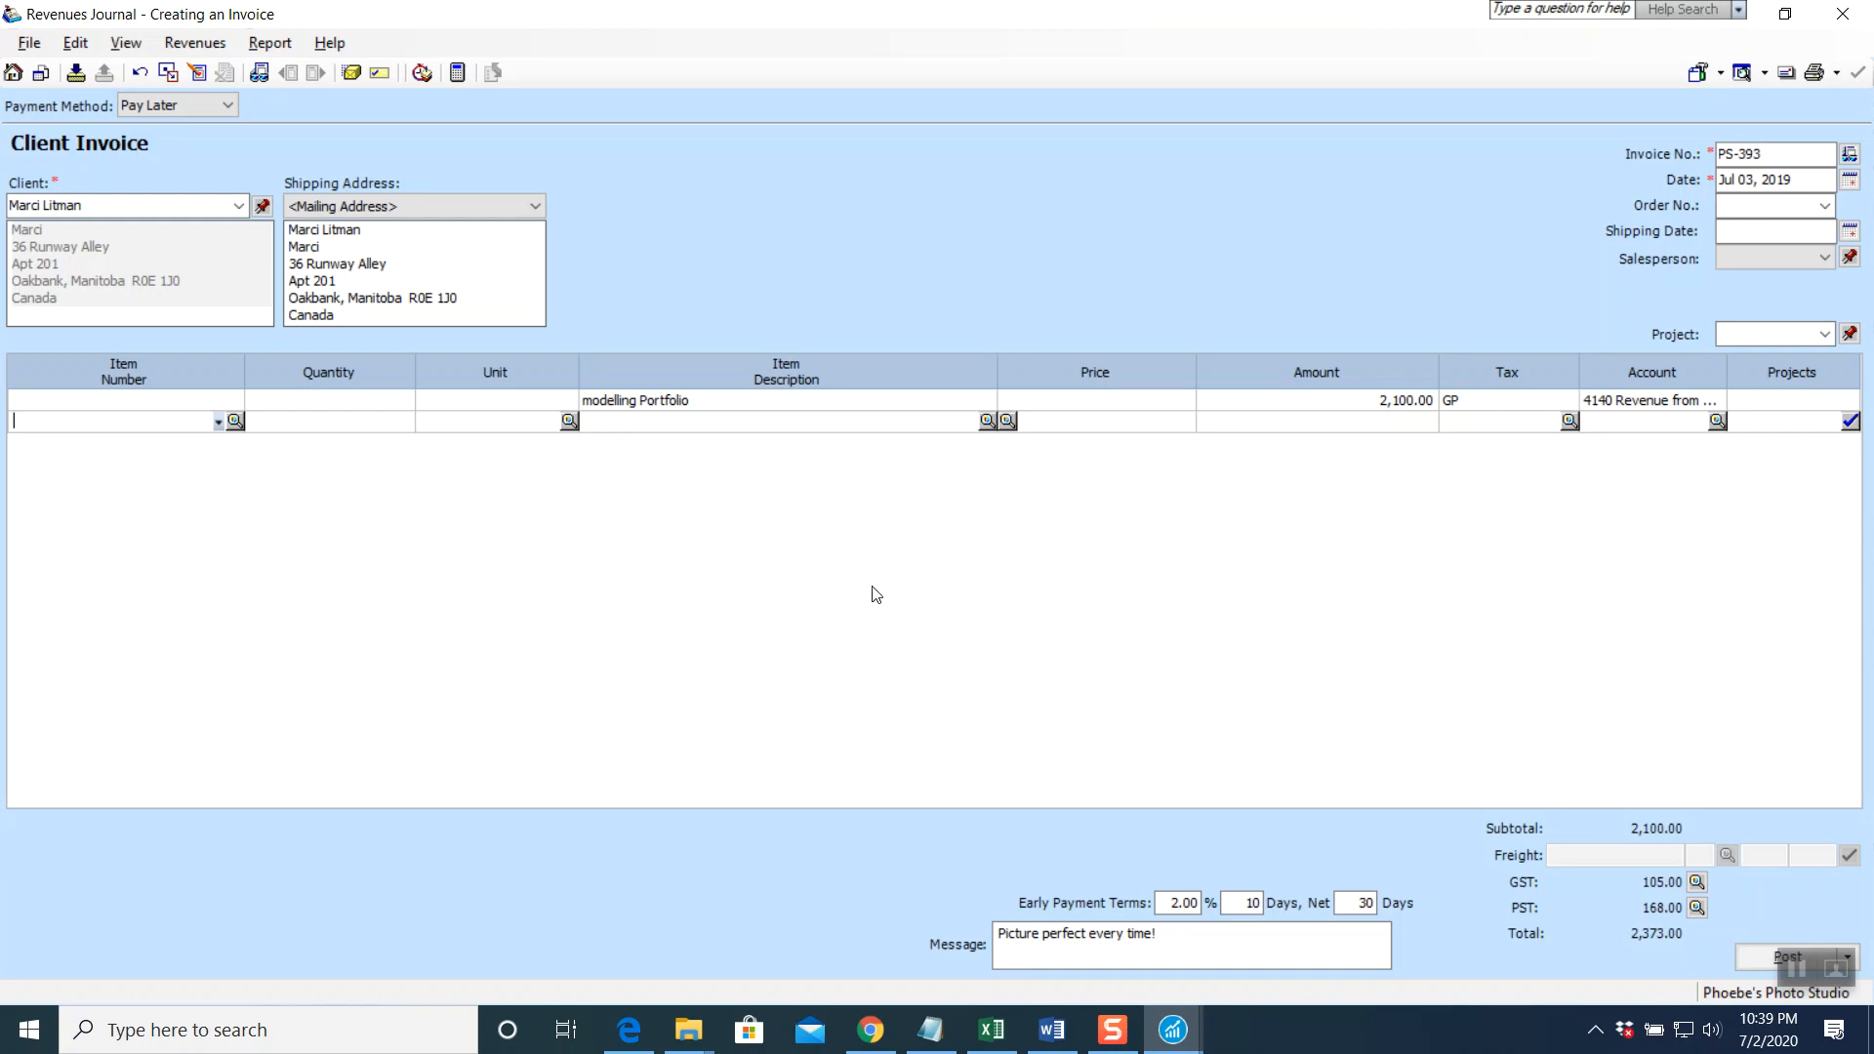
# Preview the Revenues journal entry, then post invoice PS-393 and close the journal
pyautogui.click(274, 46)
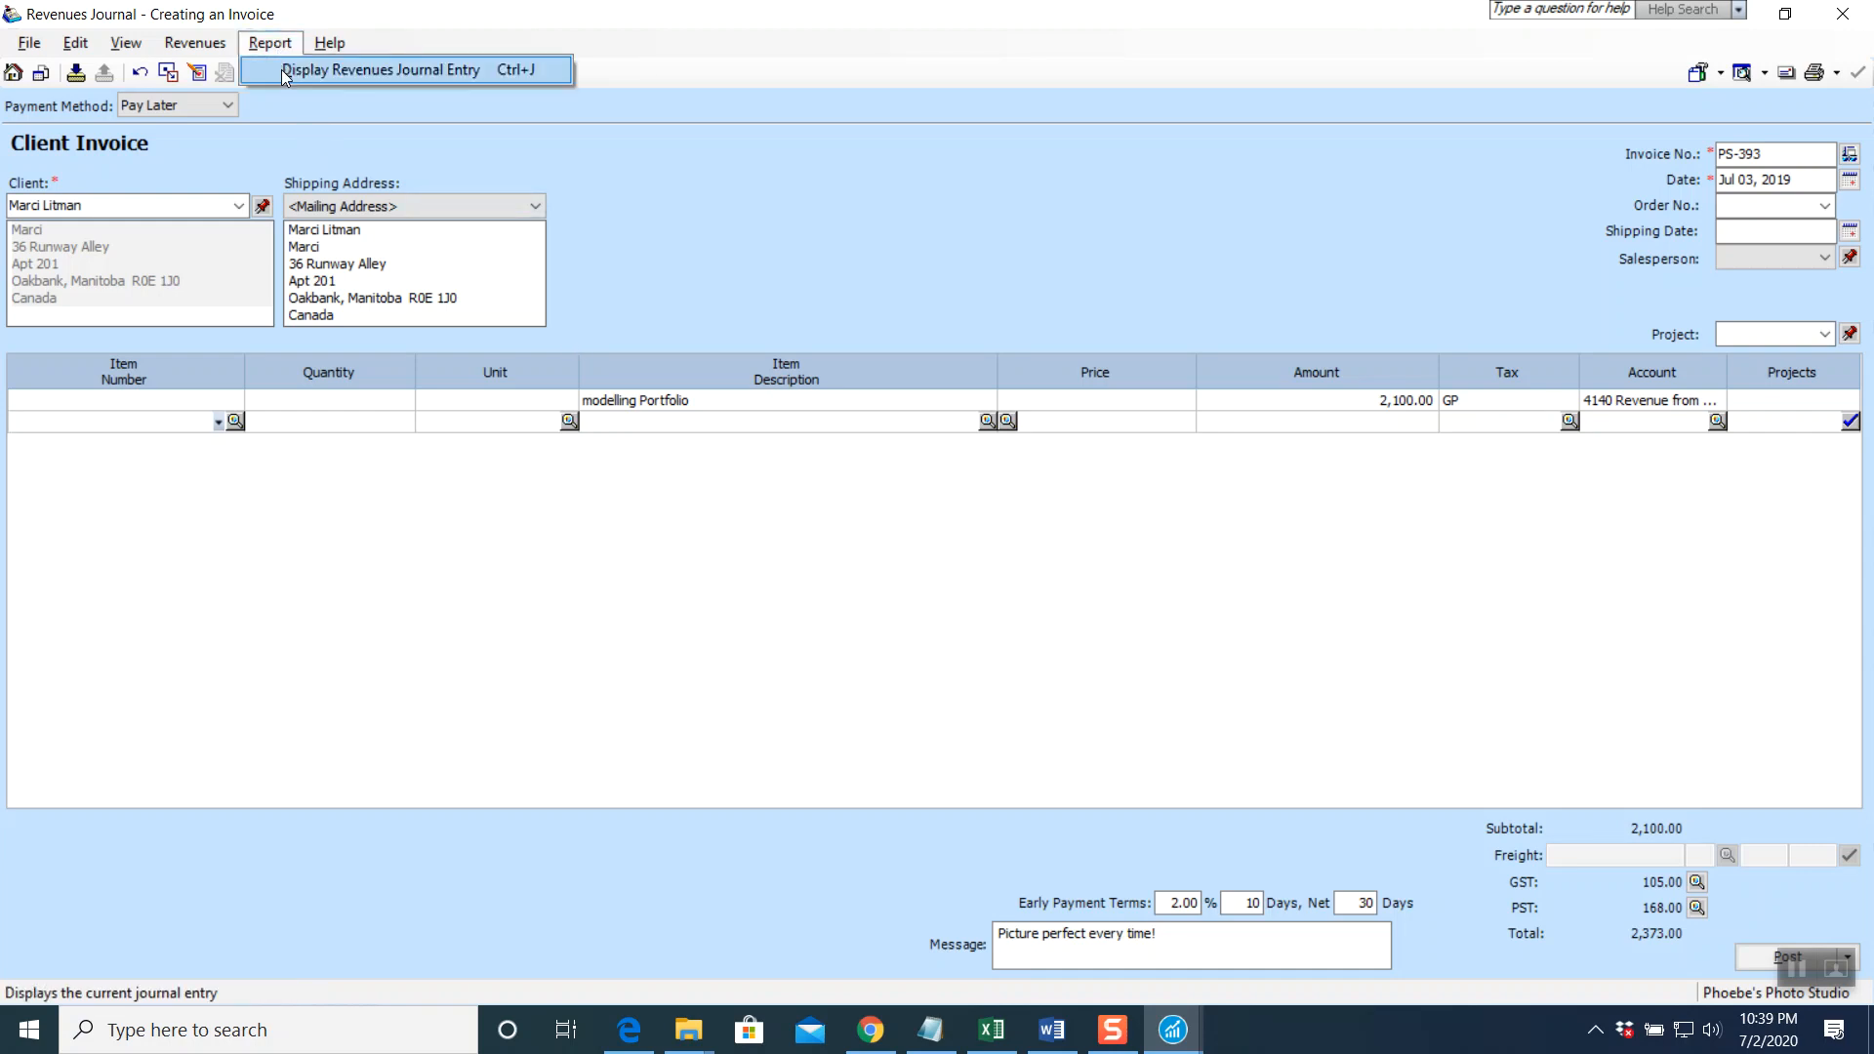
pyautogui.click(282, 70)
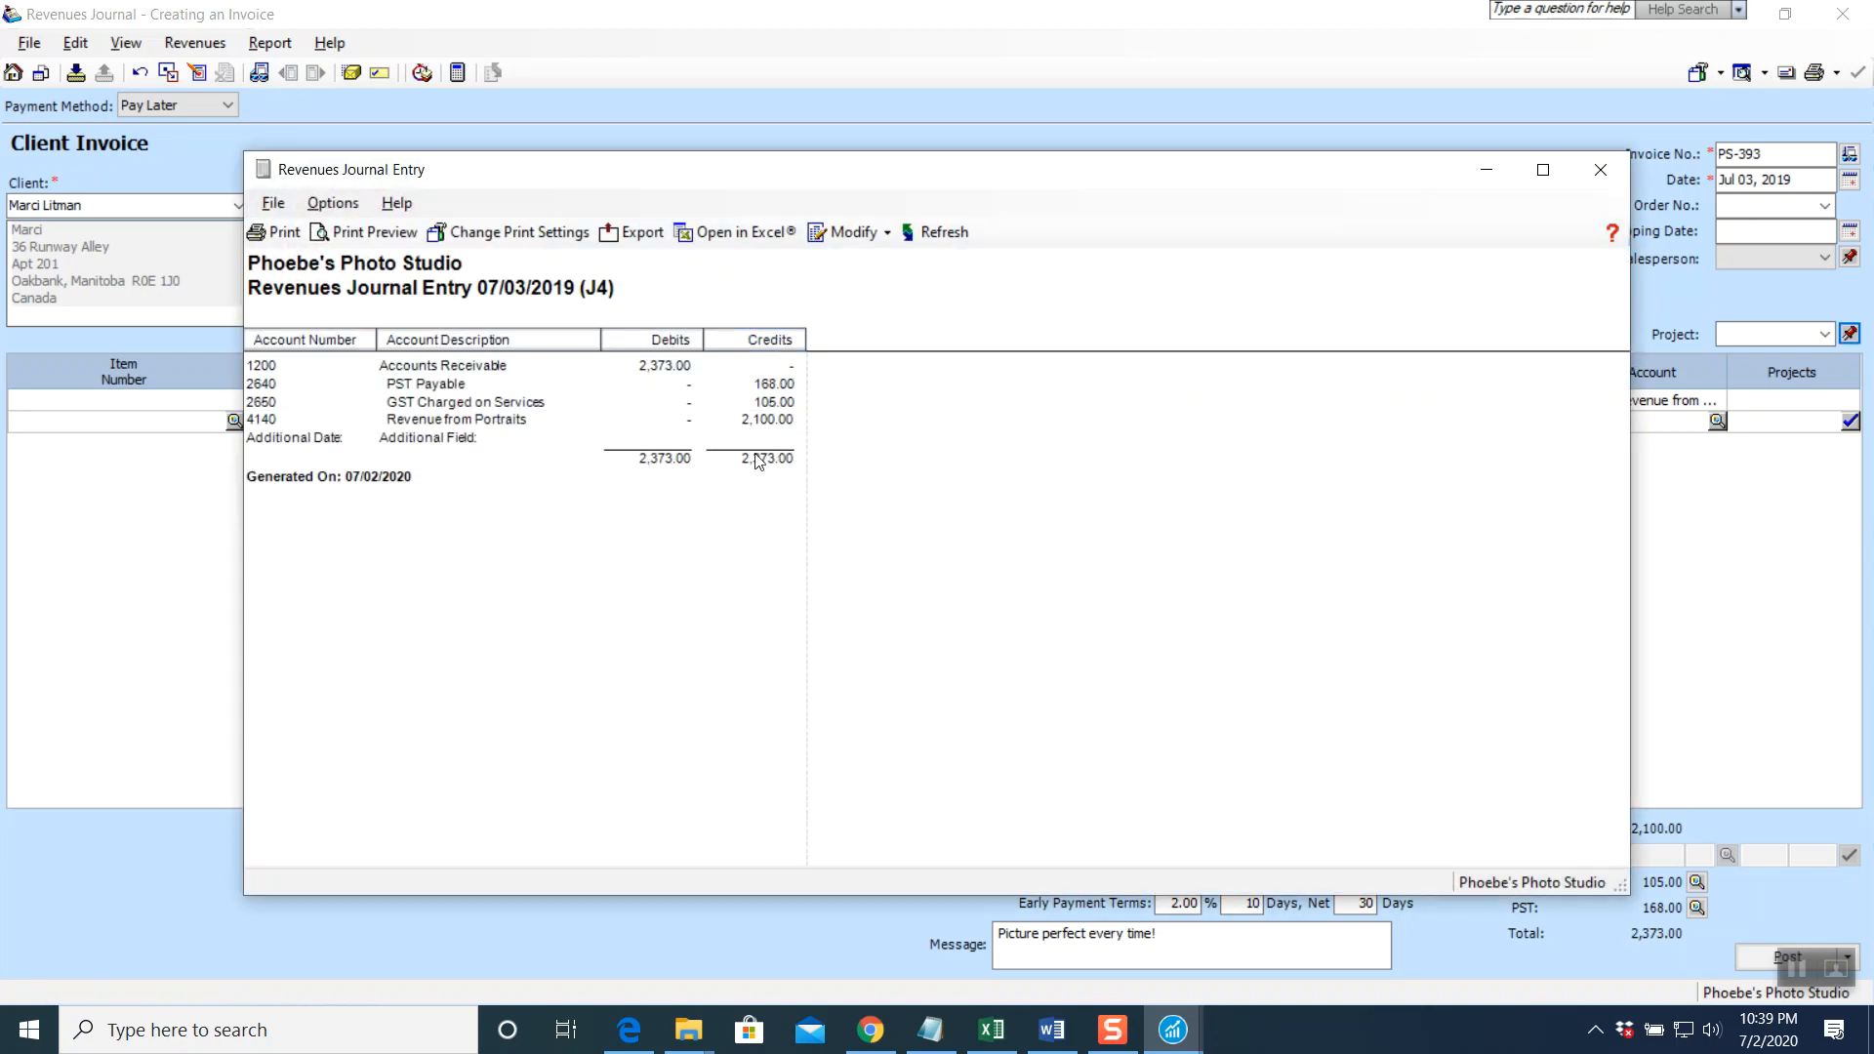
pyautogui.click(1599, 172)
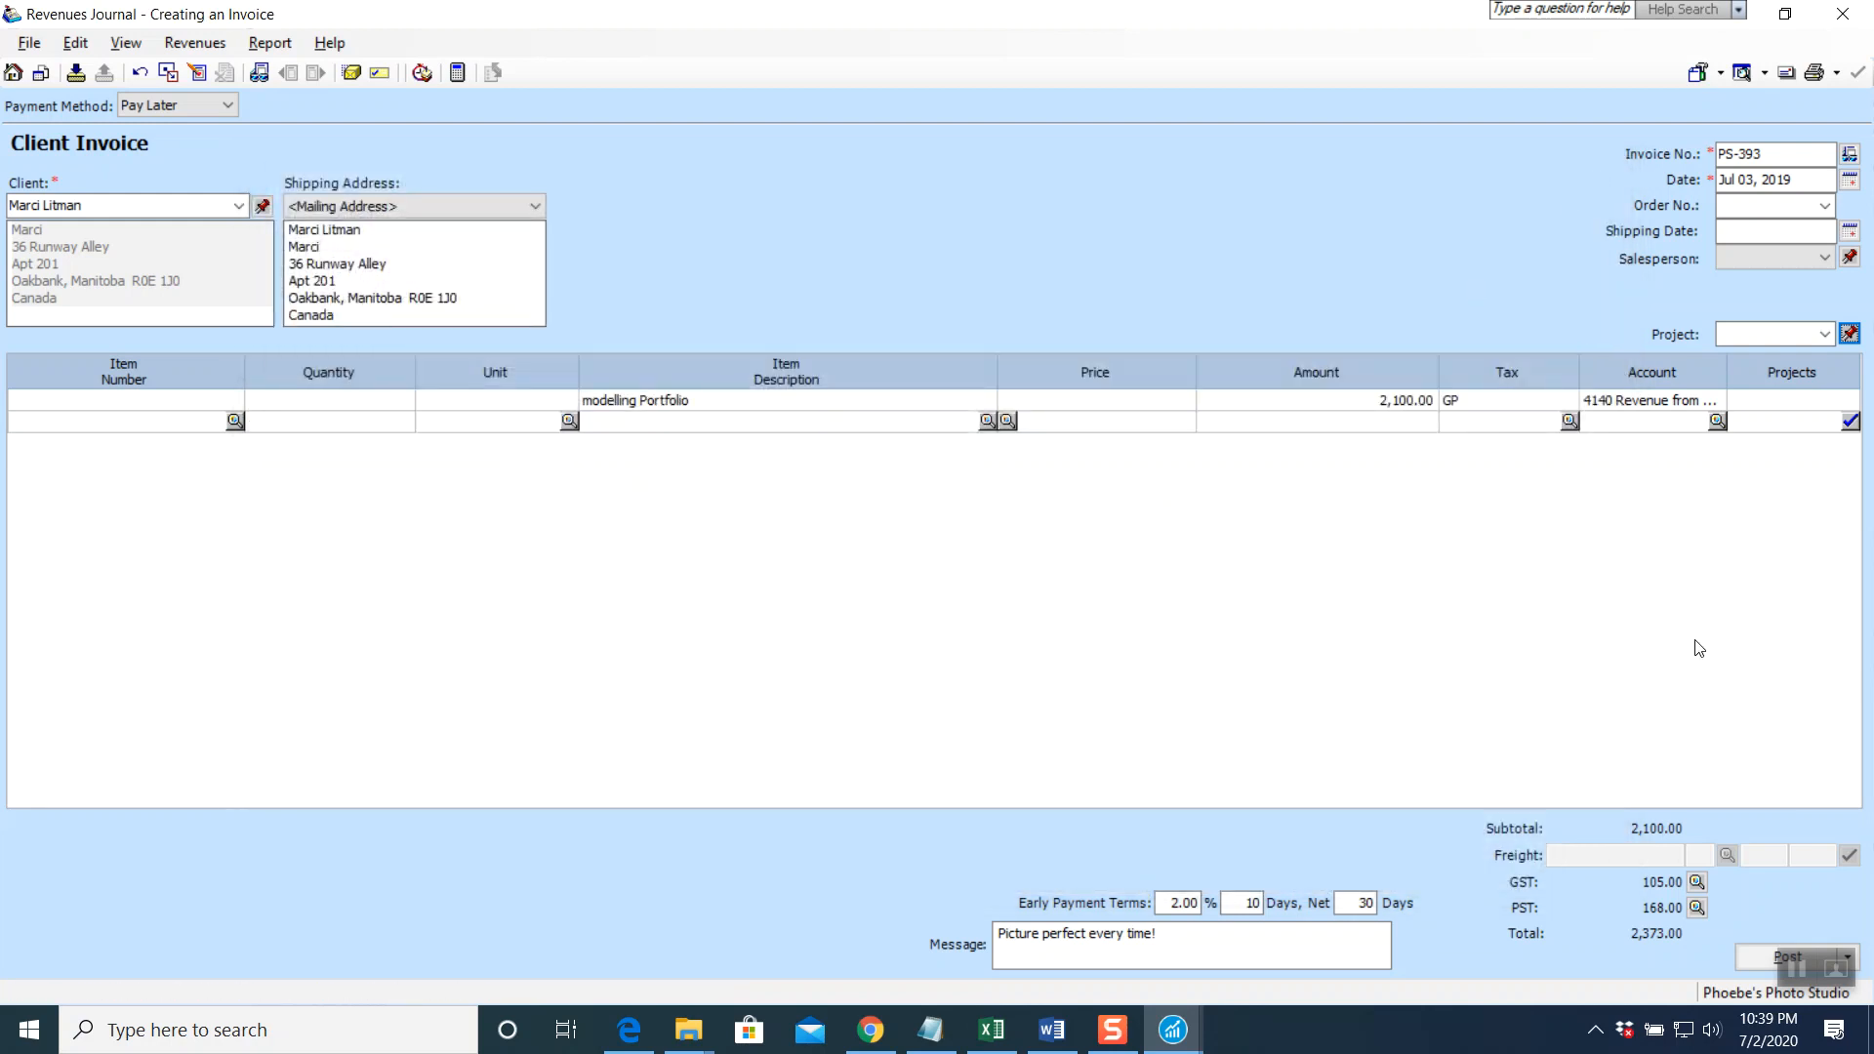
pyautogui.click(1741, 957)
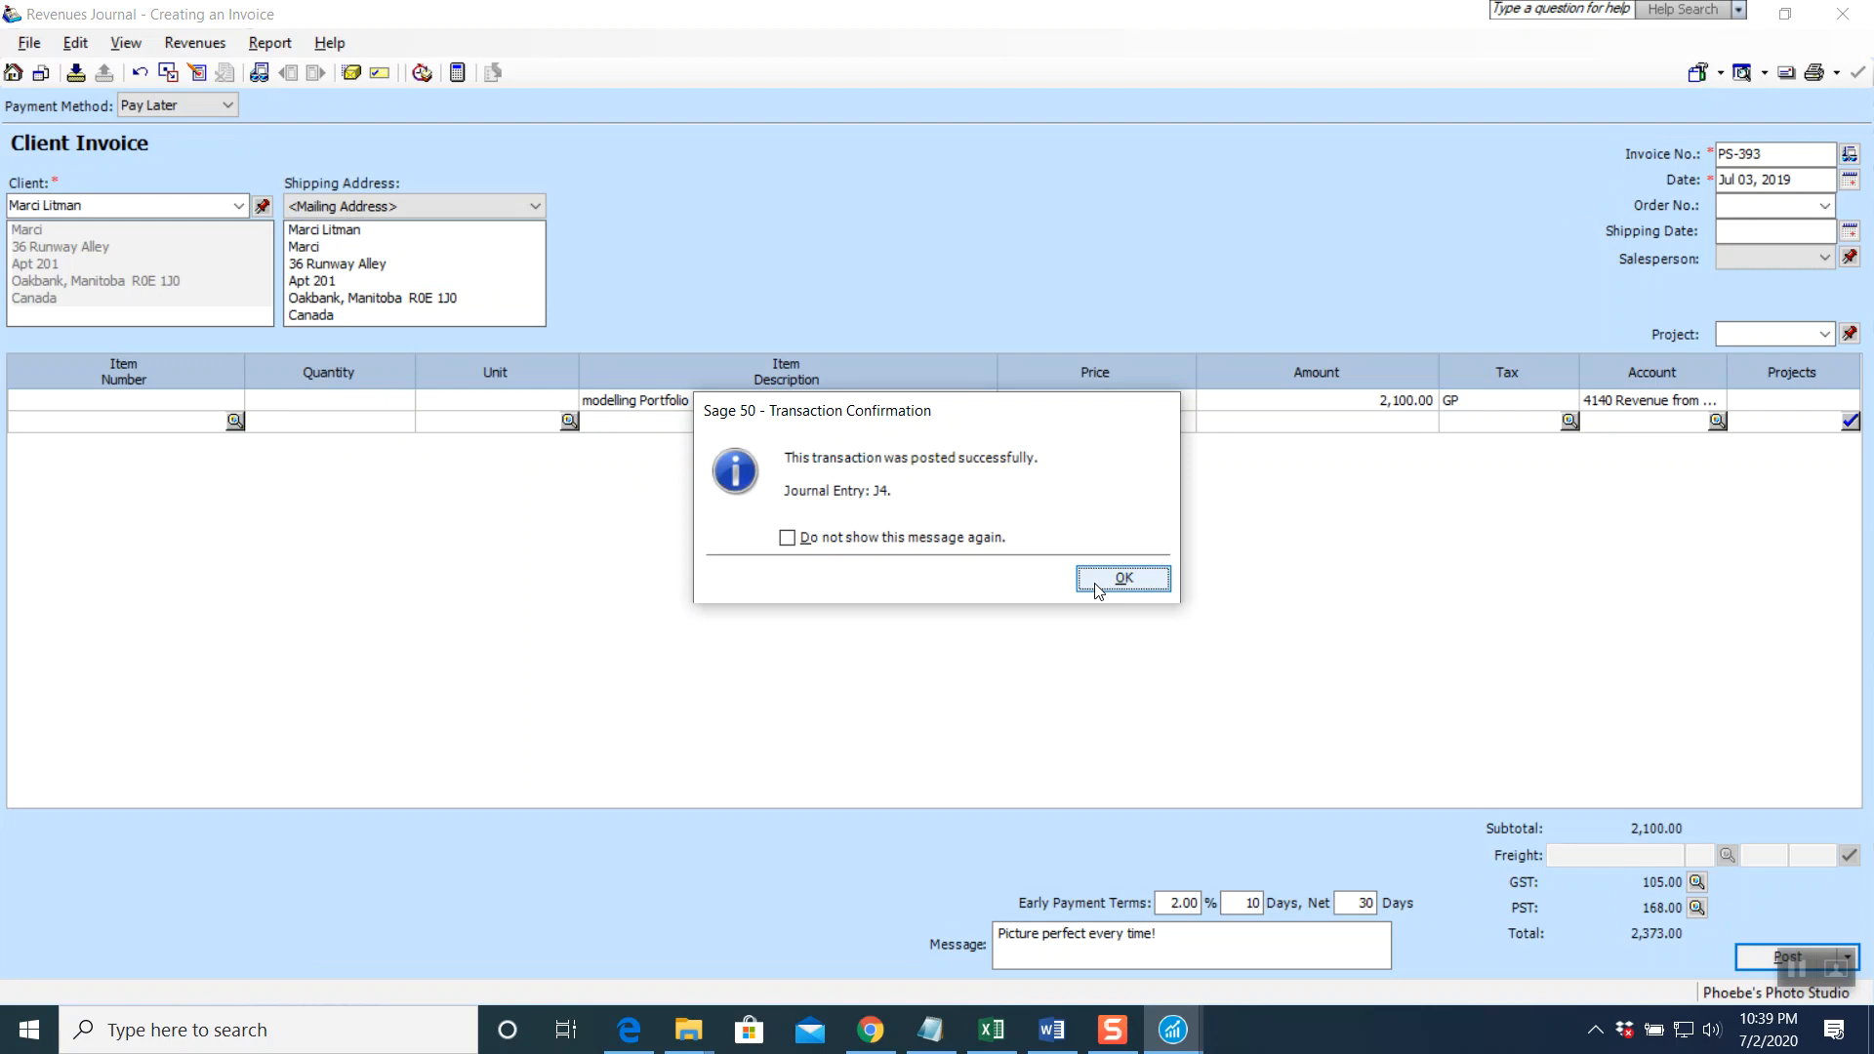
pyautogui.click(1123, 579)
pyautogui.press('Escape')
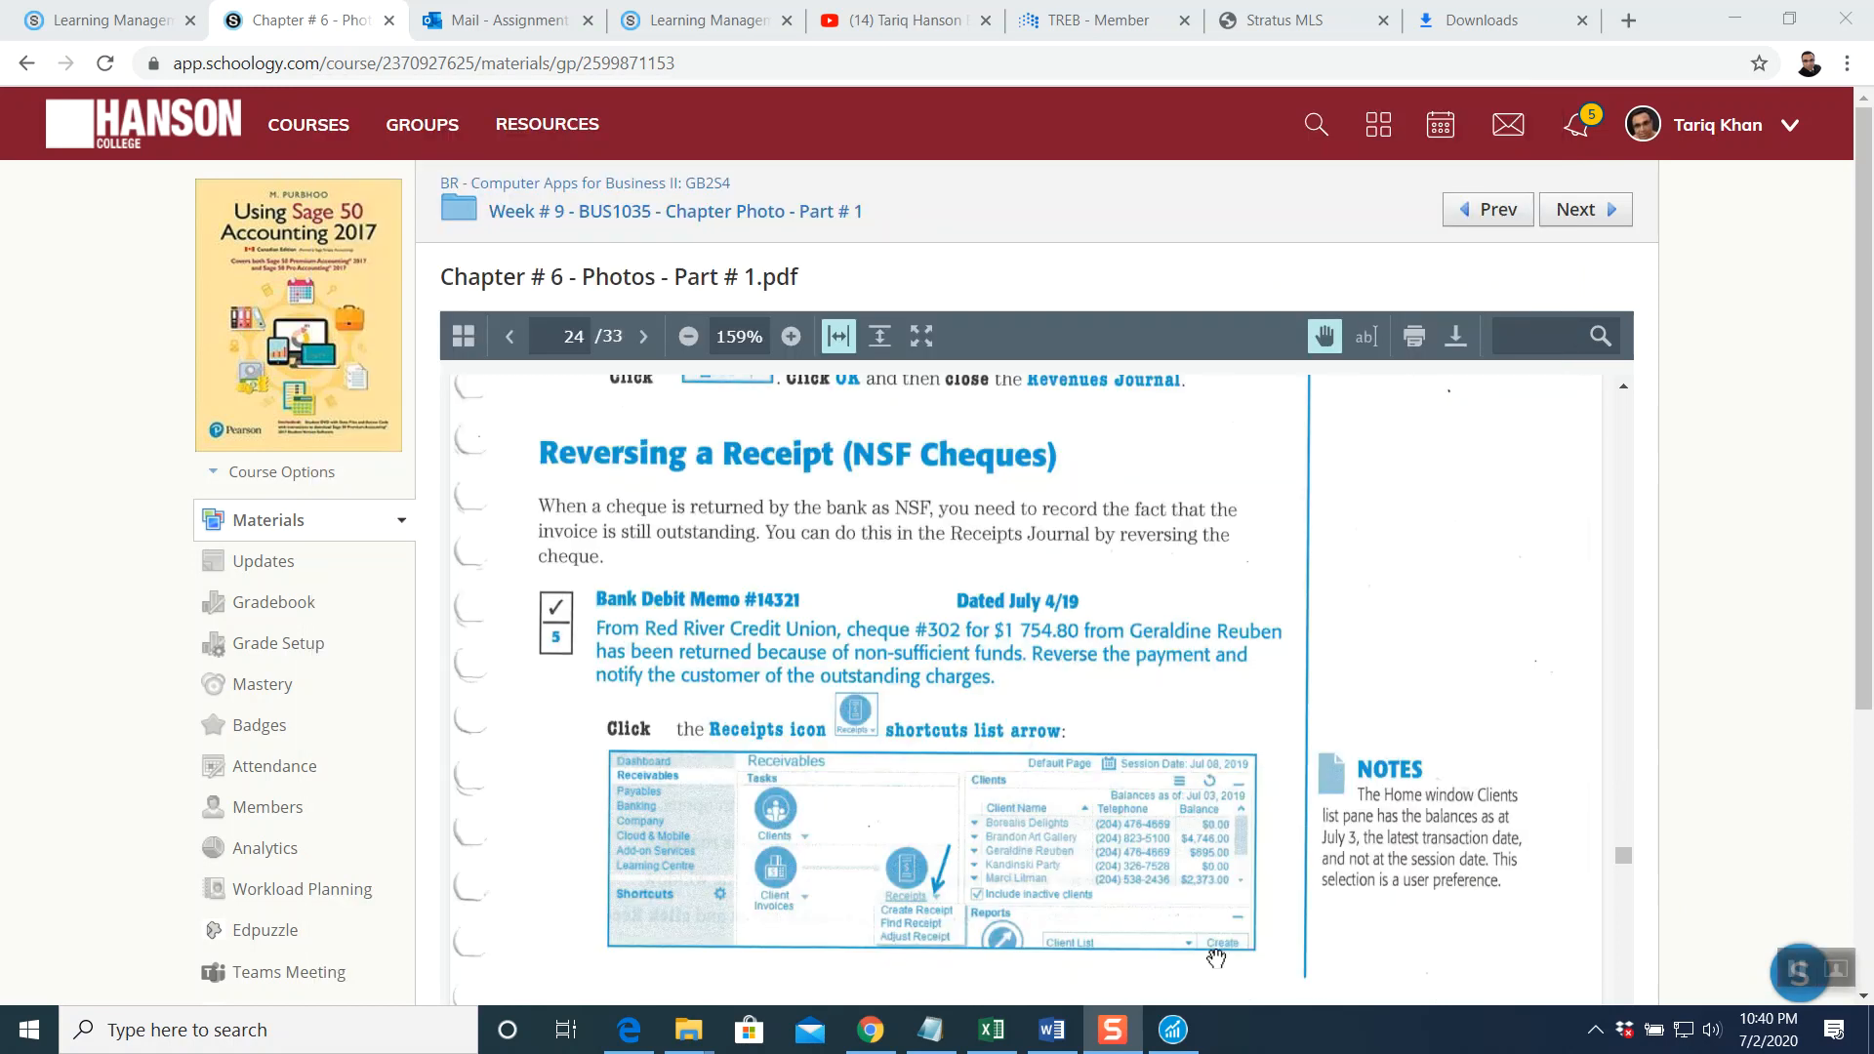
pyautogui.click(1791, 969)
pyautogui.scroll(12, 1078, 591)
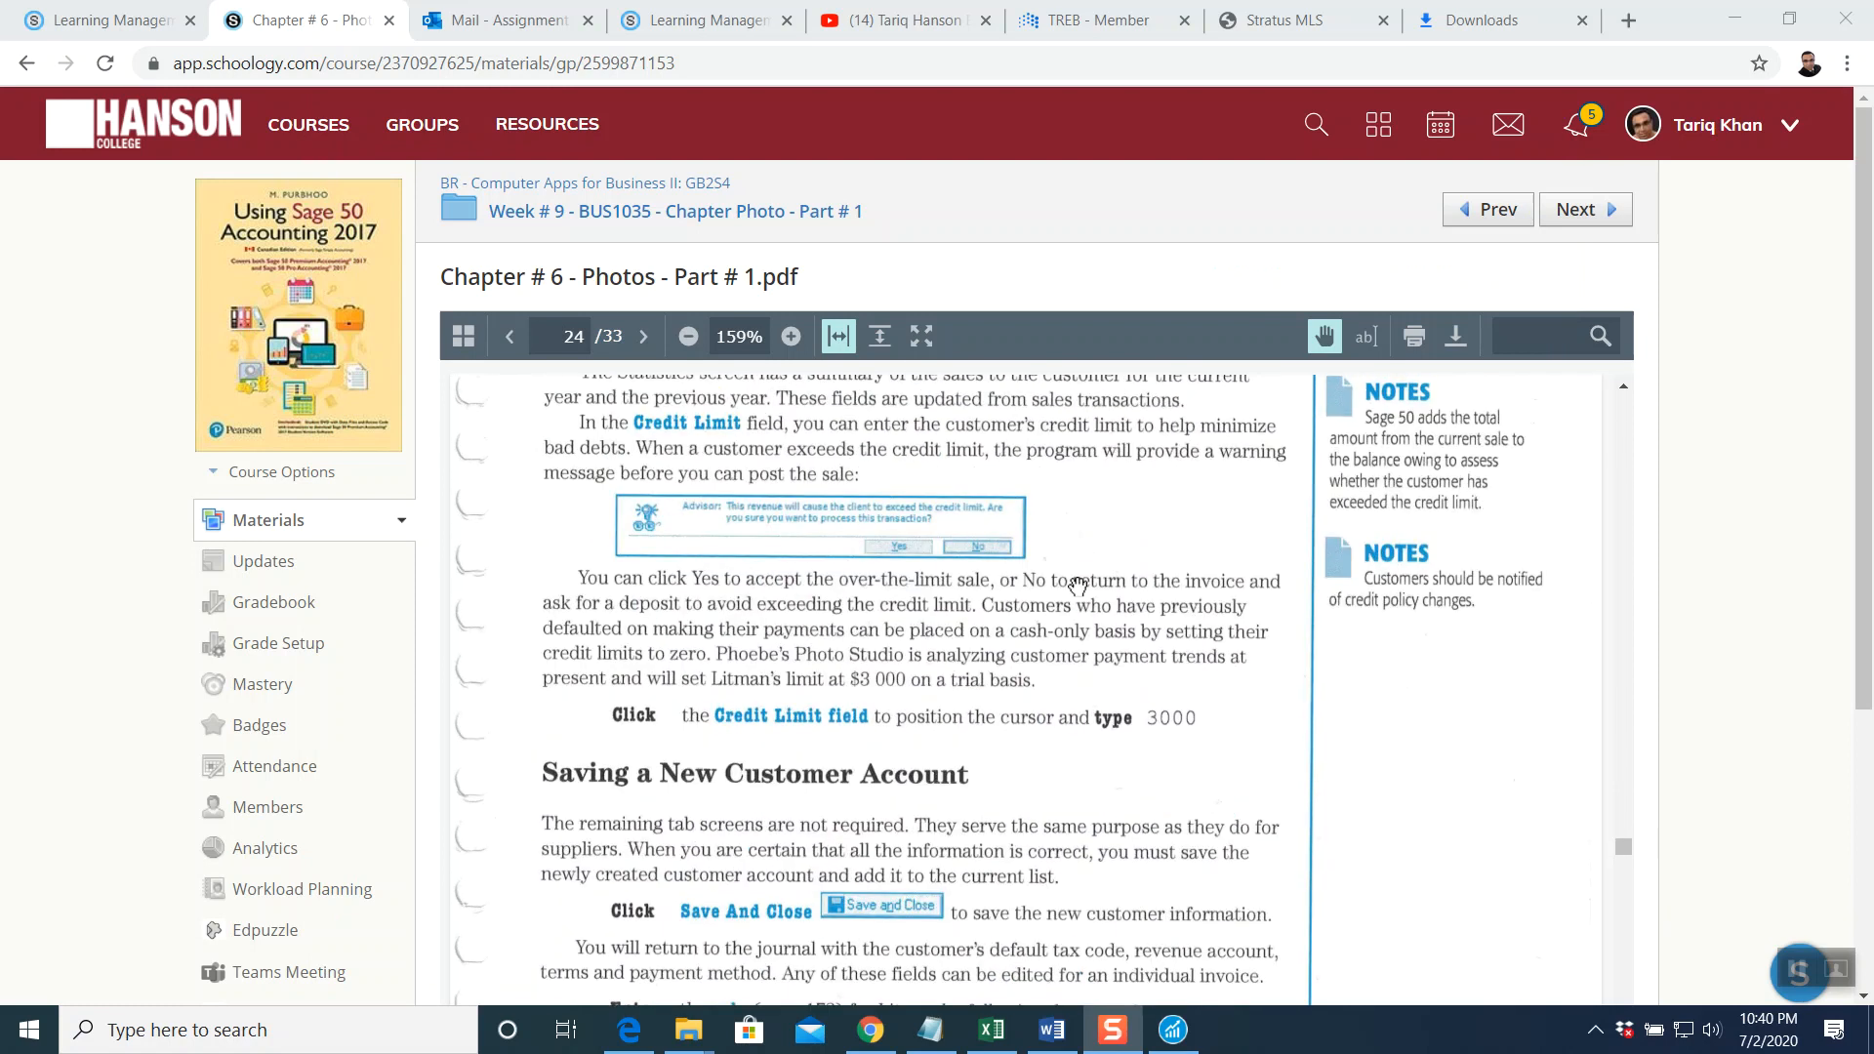
pyautogui.scroll(-10, 1076, 586)
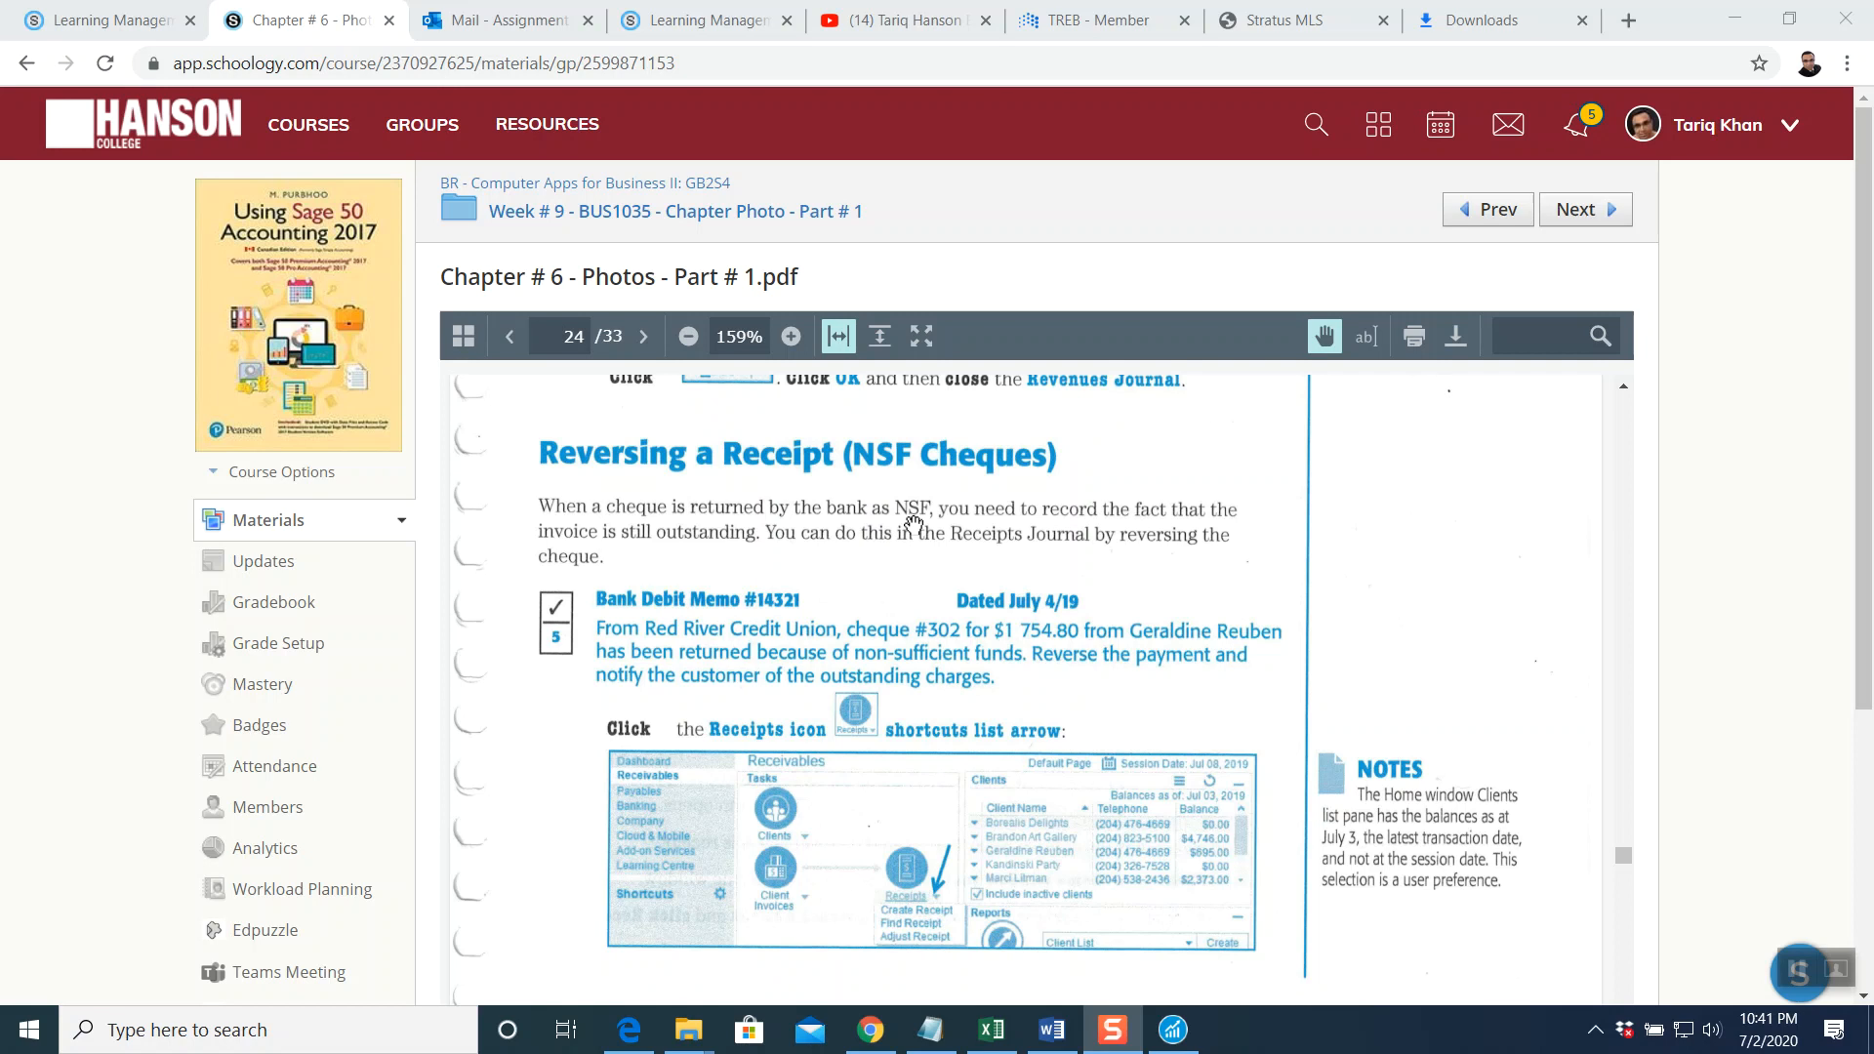
pyautogui.scroll(-1, 912, 526)
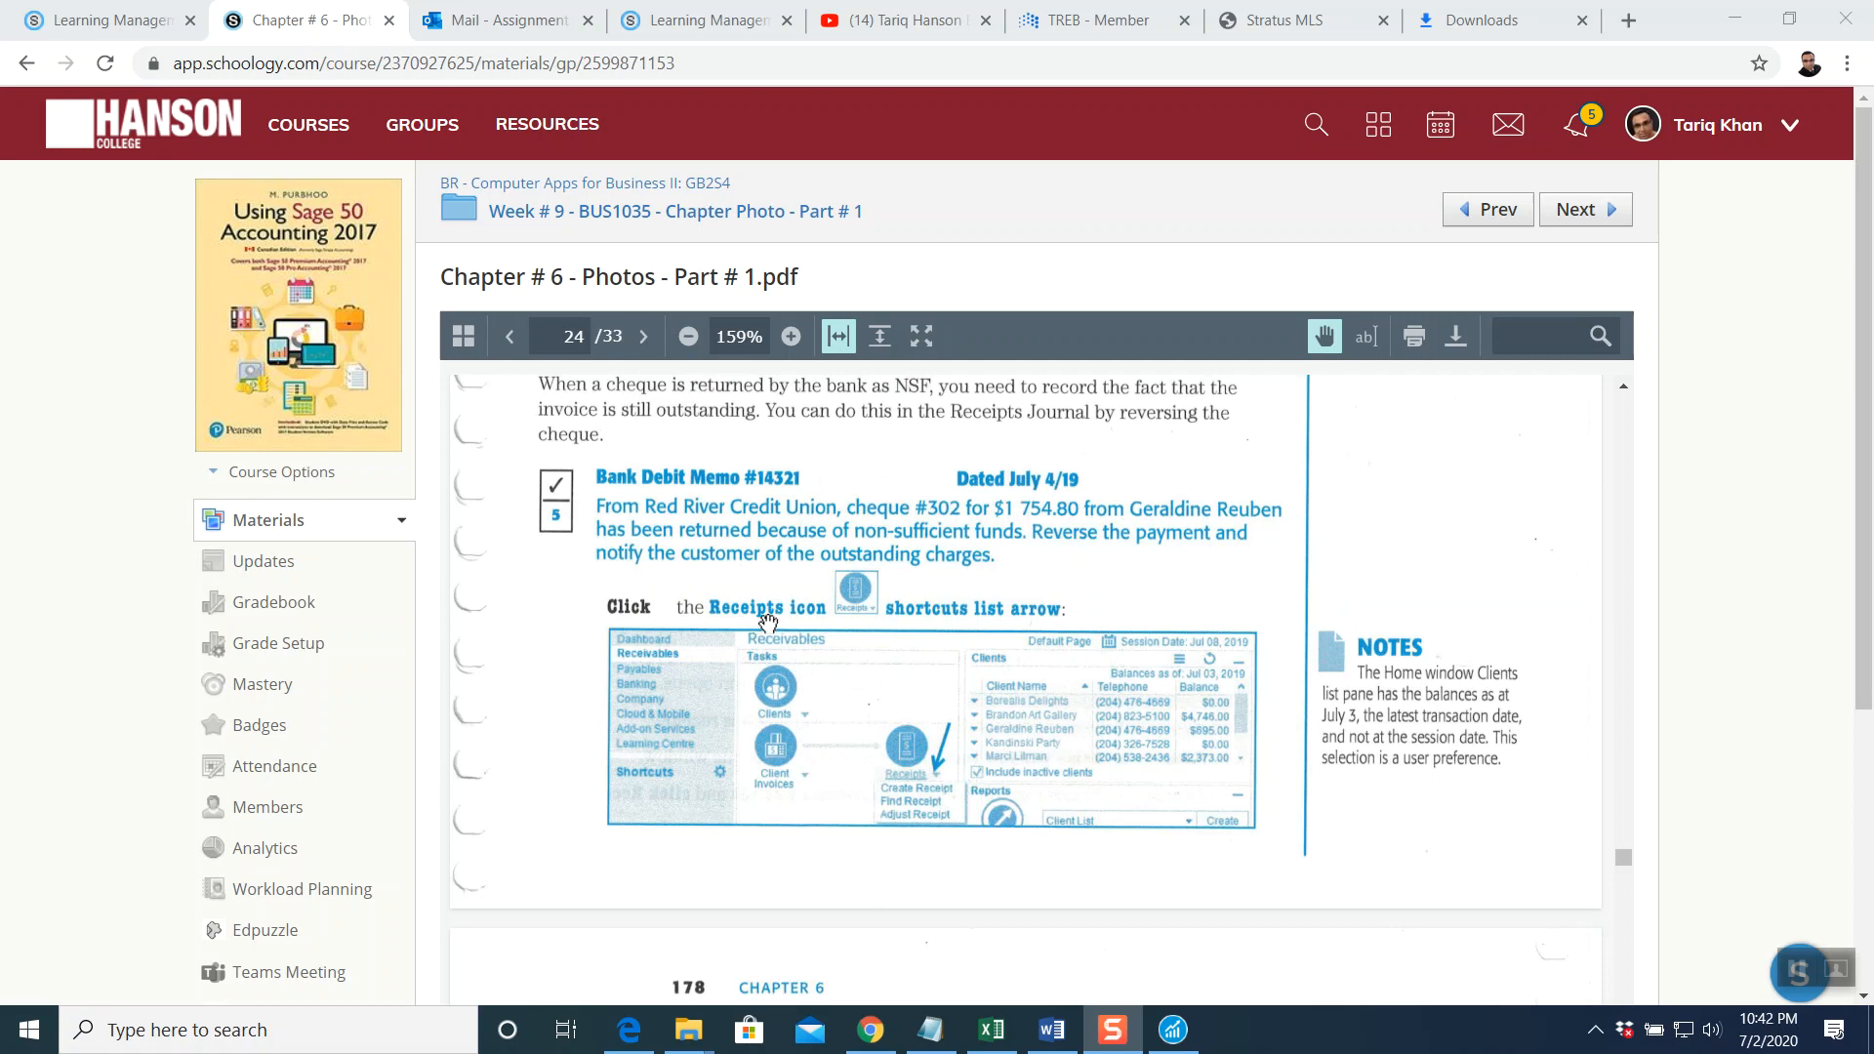
pyautogui.click(1172, 1030)
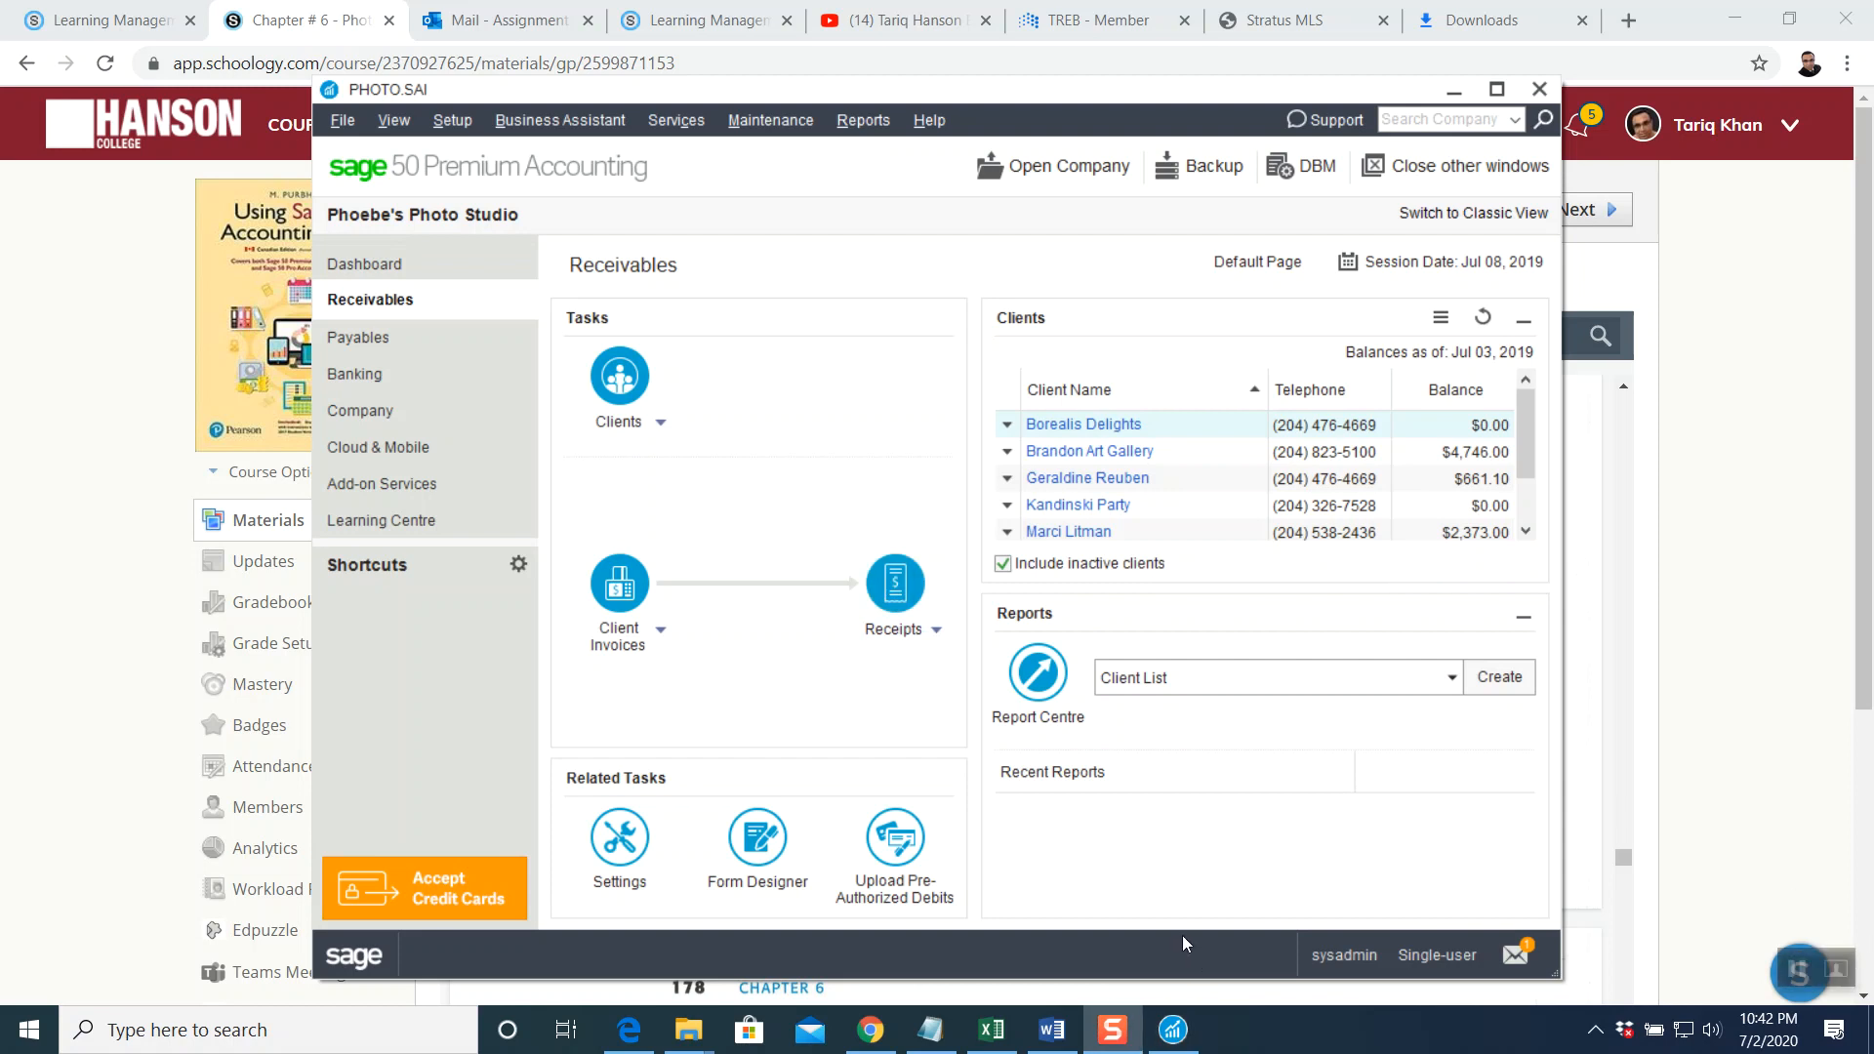
# Use Adjust Receipt to find and select the Jul 02, 2019 receipt of 1,754.80
pyautogui.click(937, 632)
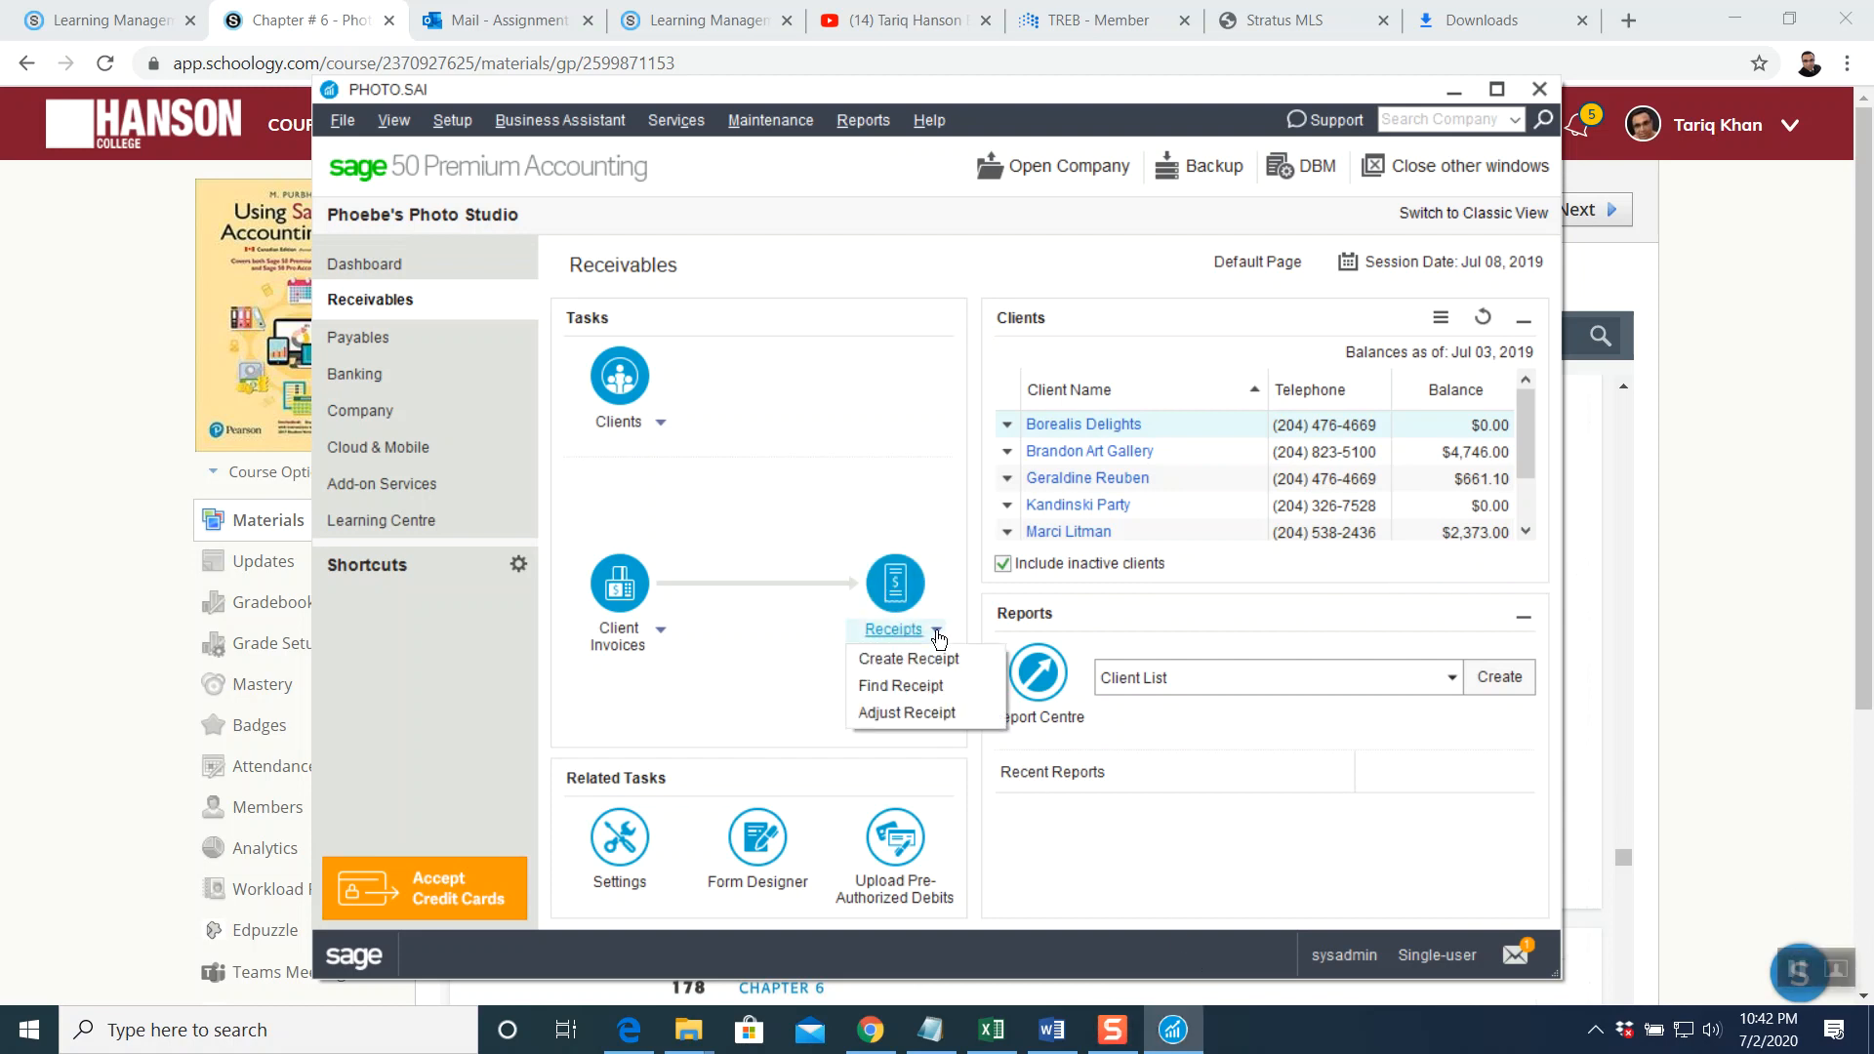
pyautogui.click(928, 711)
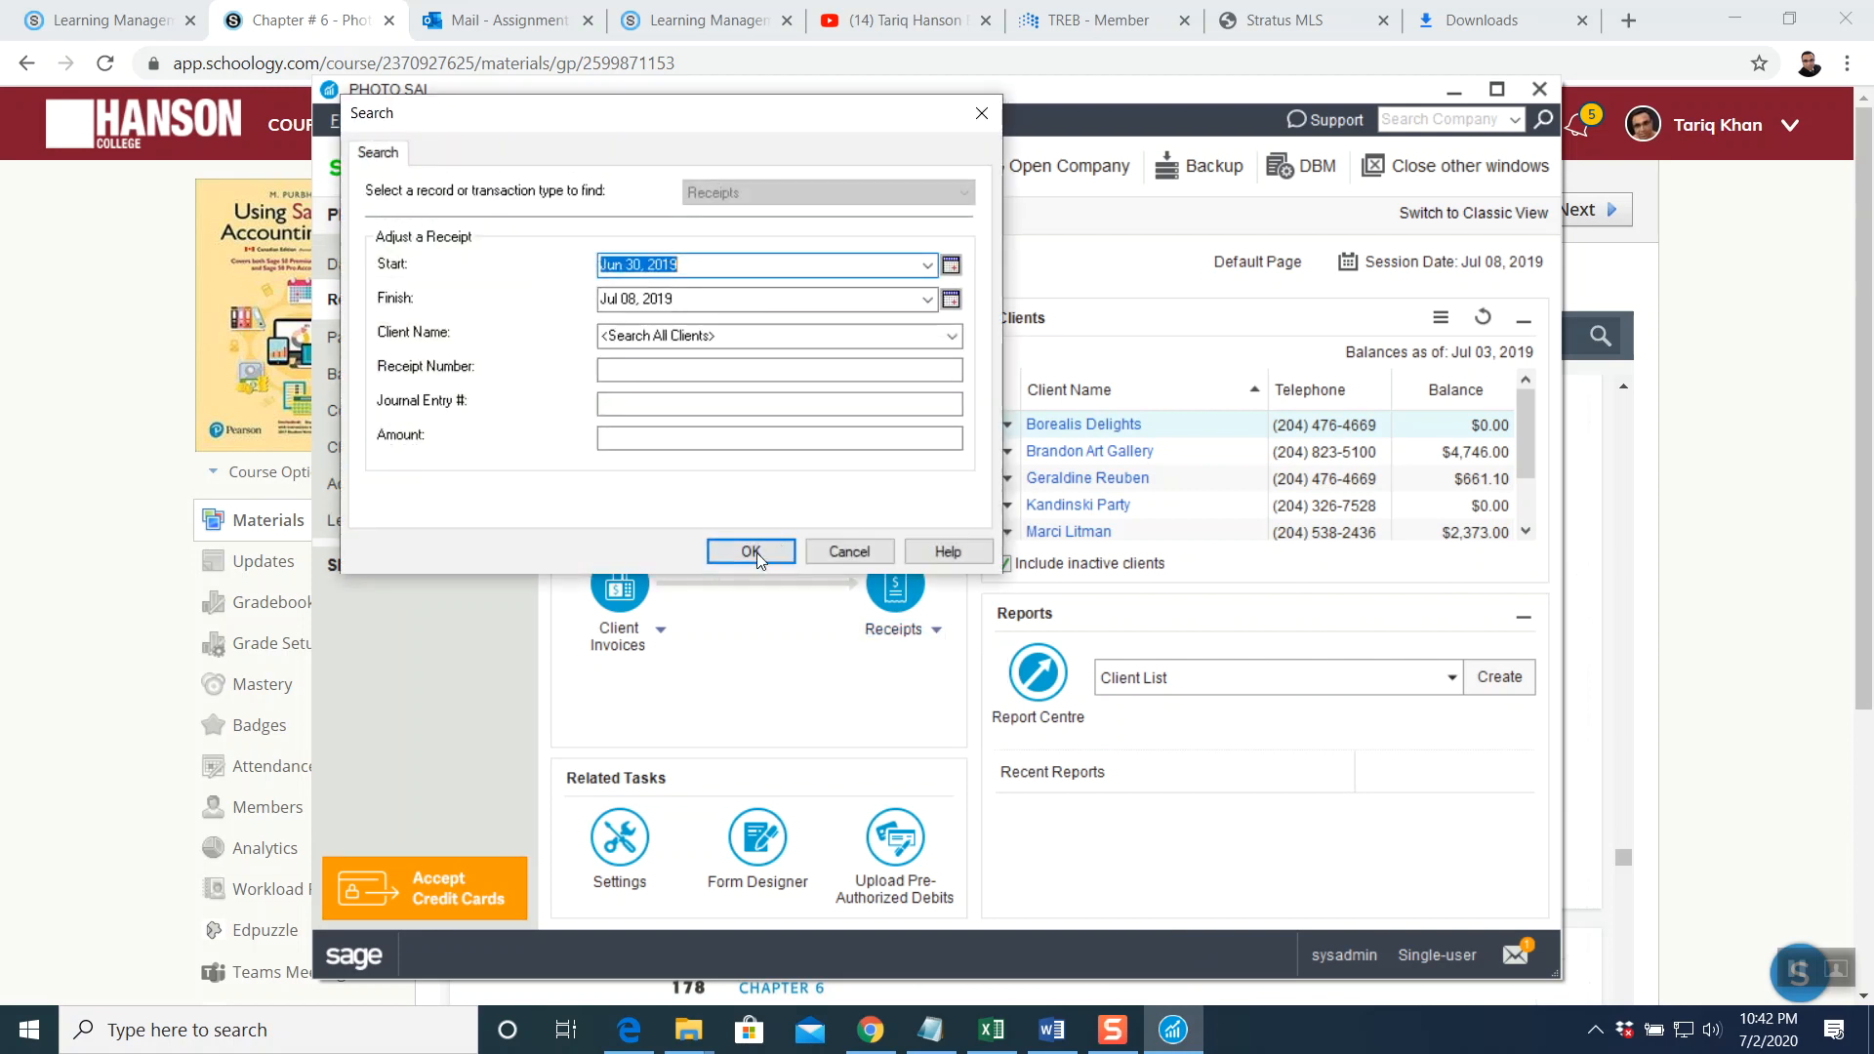
pyautogui.click(752, 552)
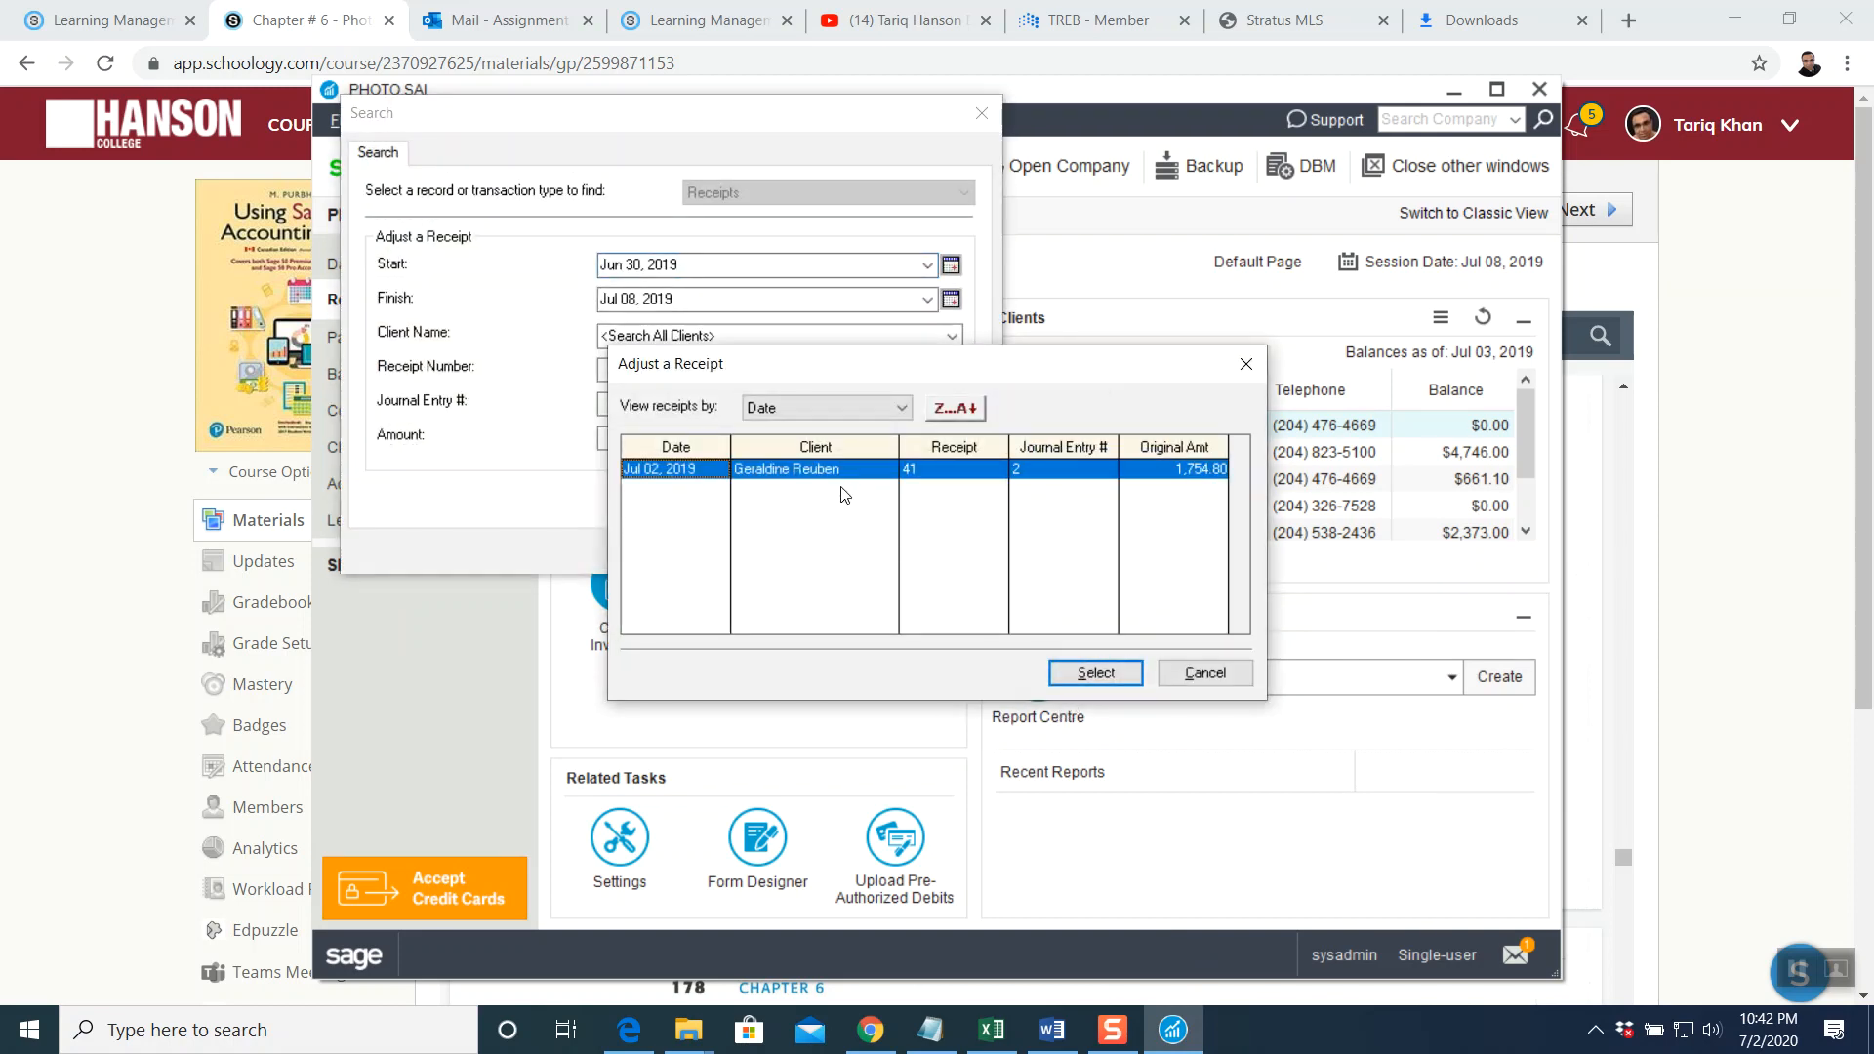
pyautogui.click(1091, 674)
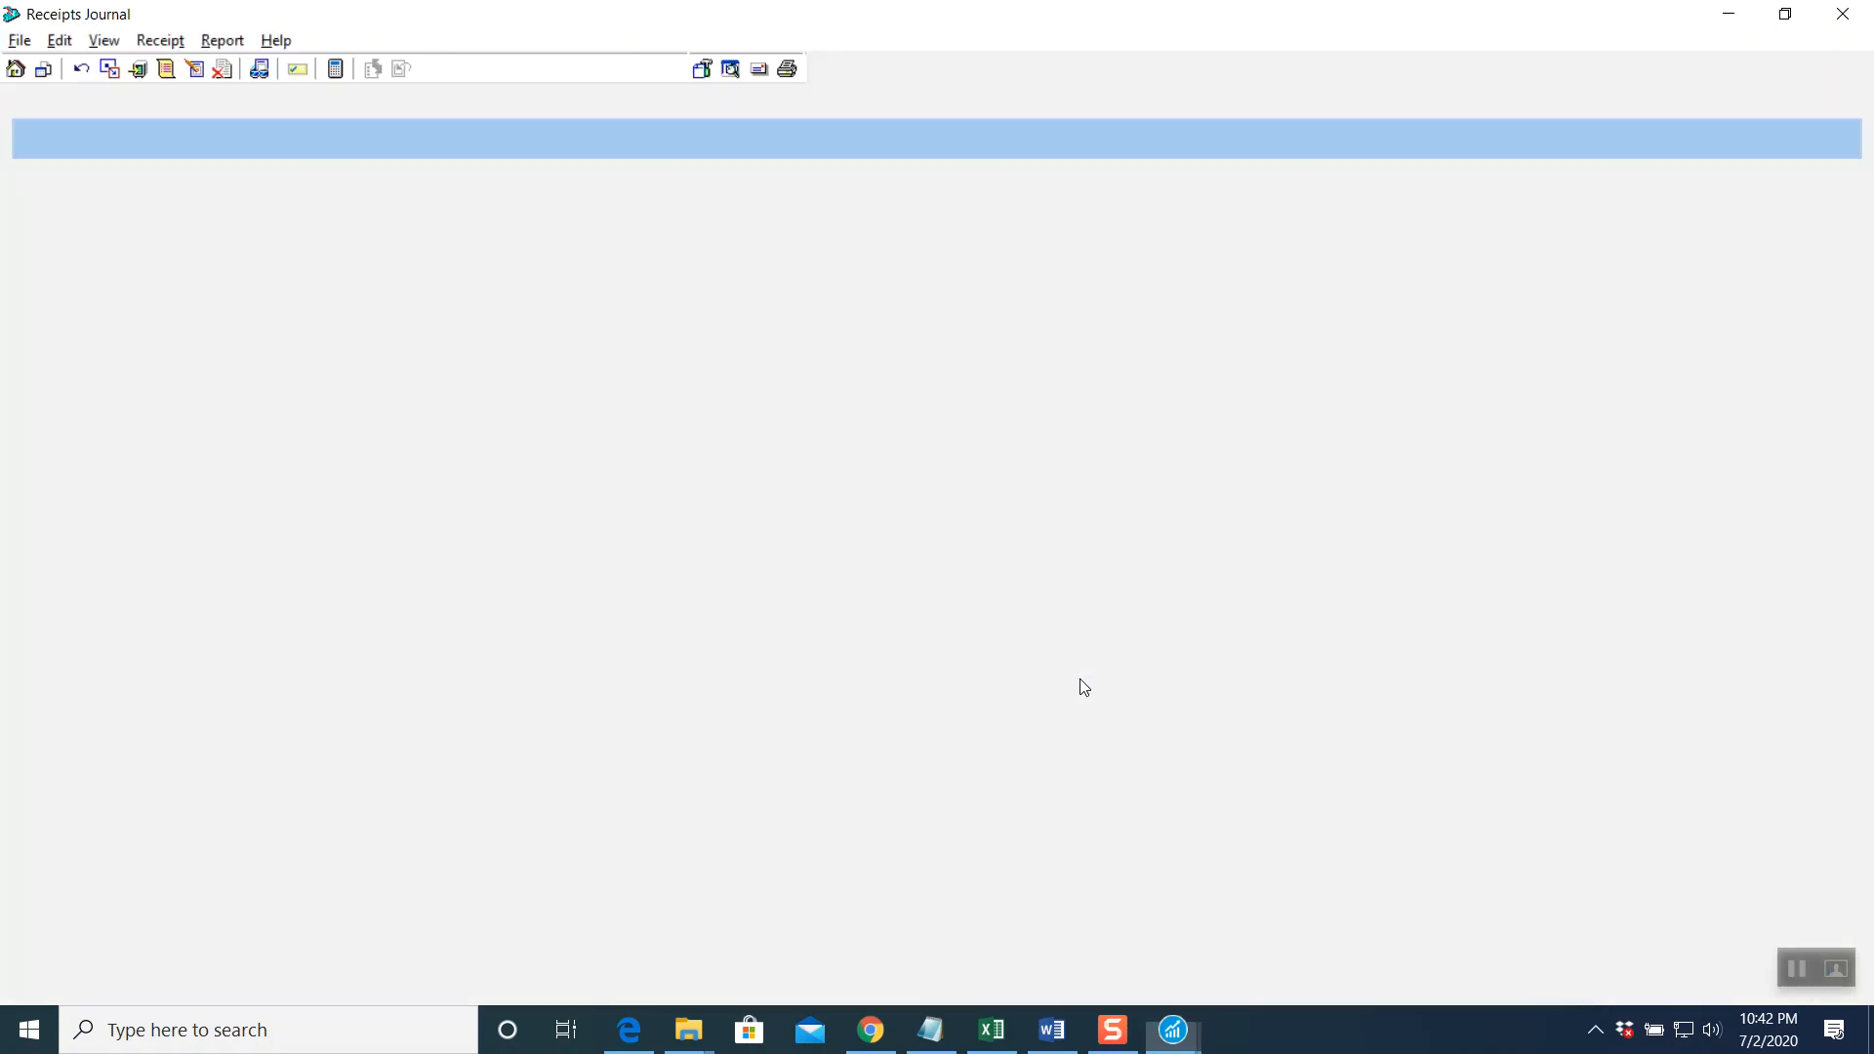
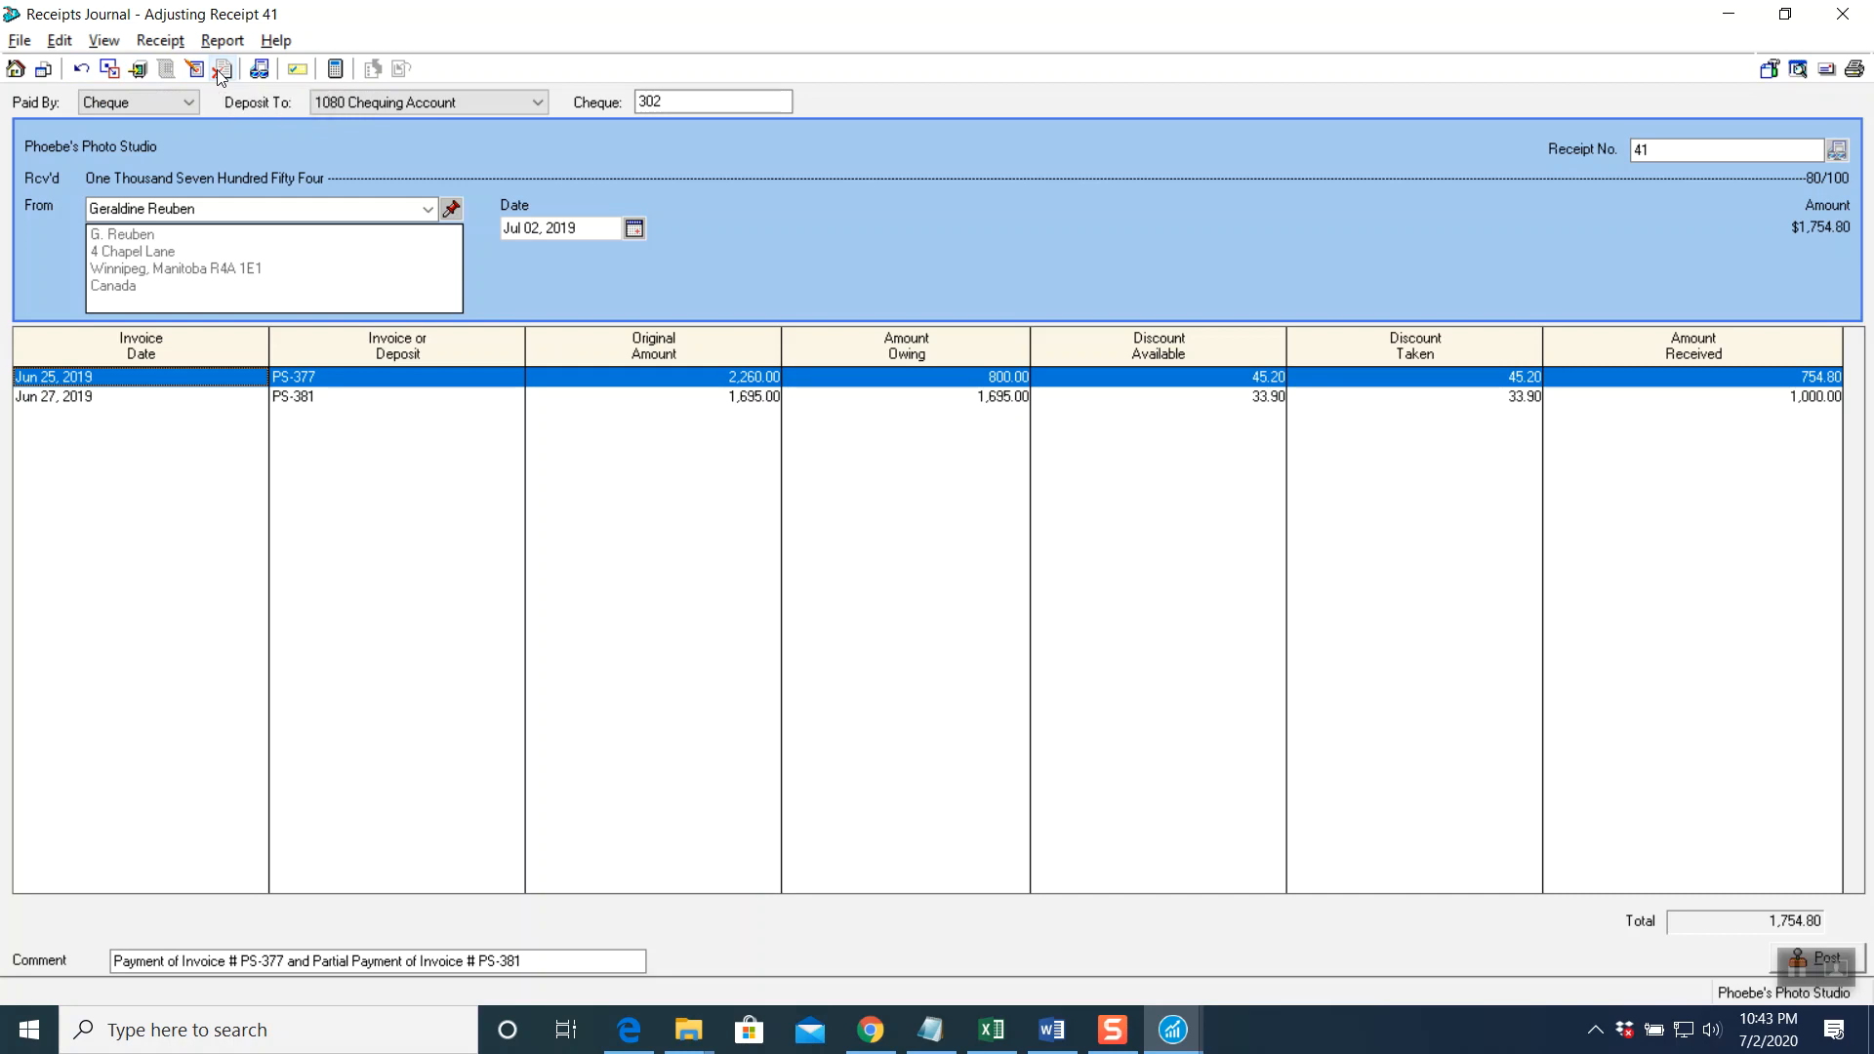
# Reverse receipt 41, acknowledge the successful reversal, and close the Receipts Journal
pyautogui.click(222, 78)
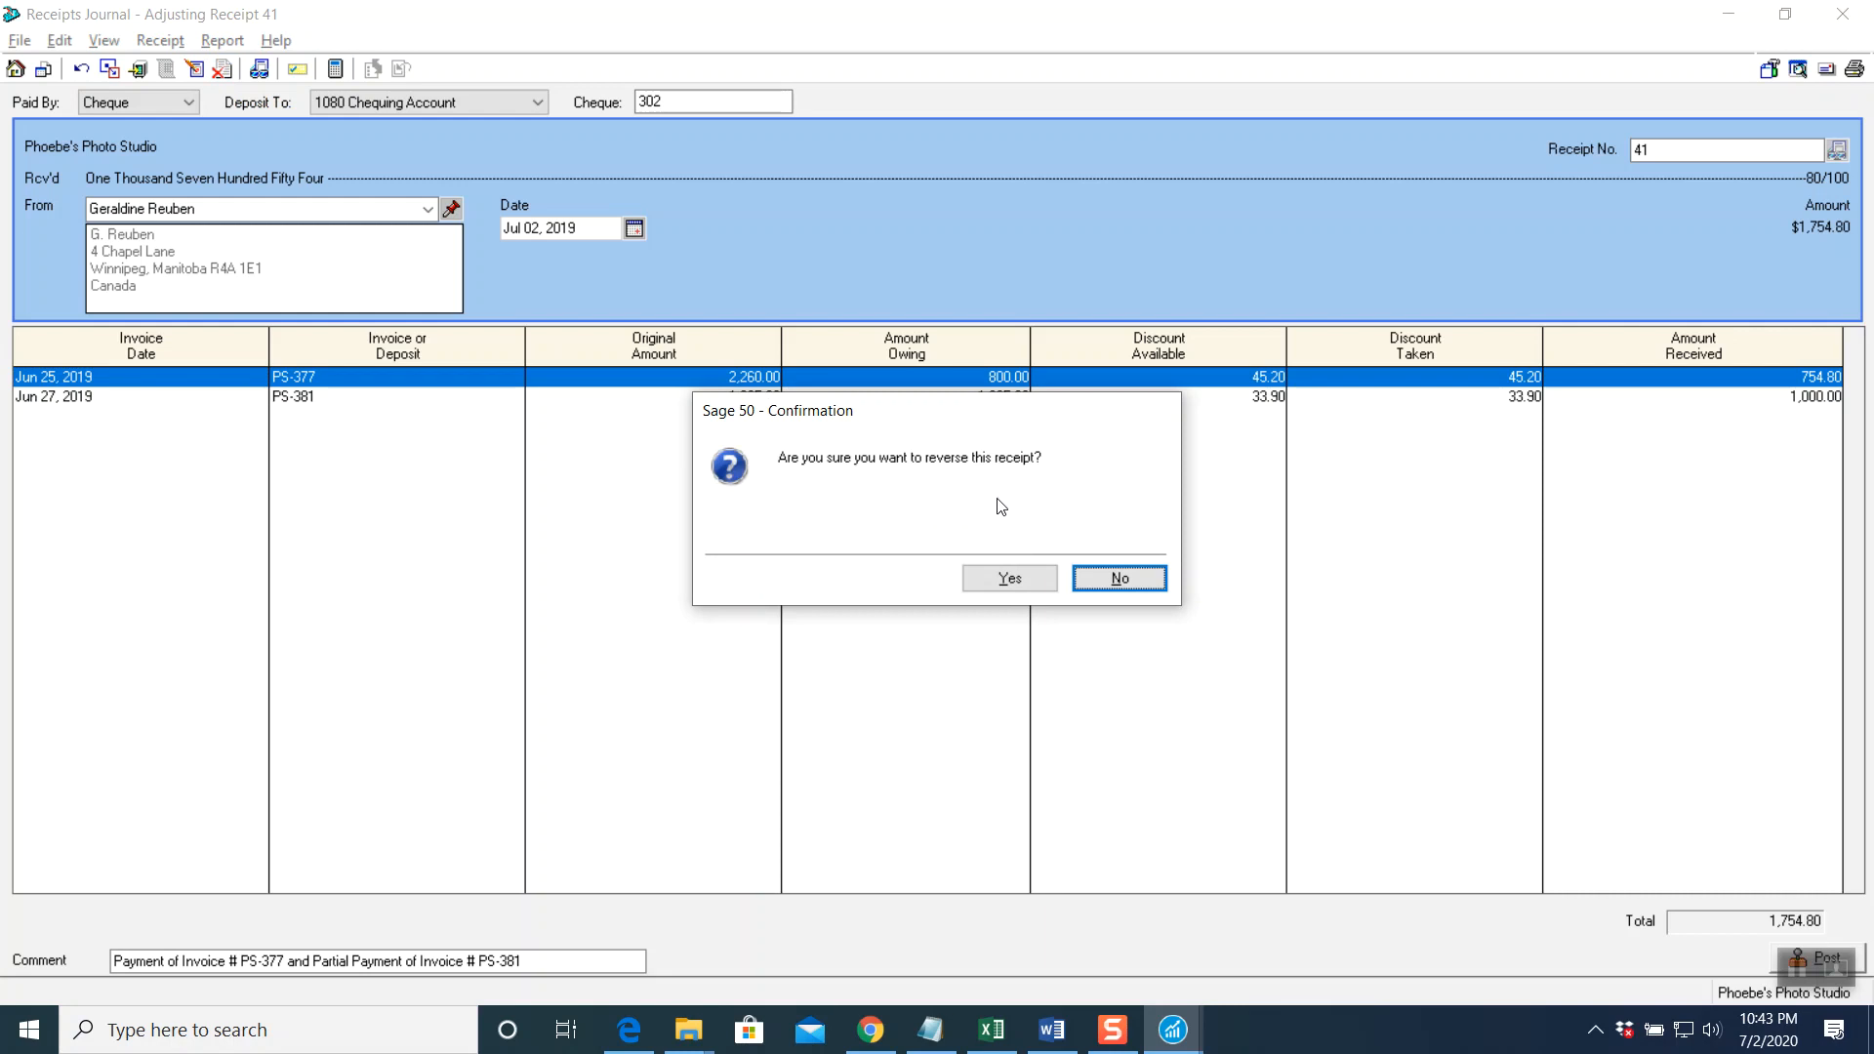
pyautogui.click(1019, 578)
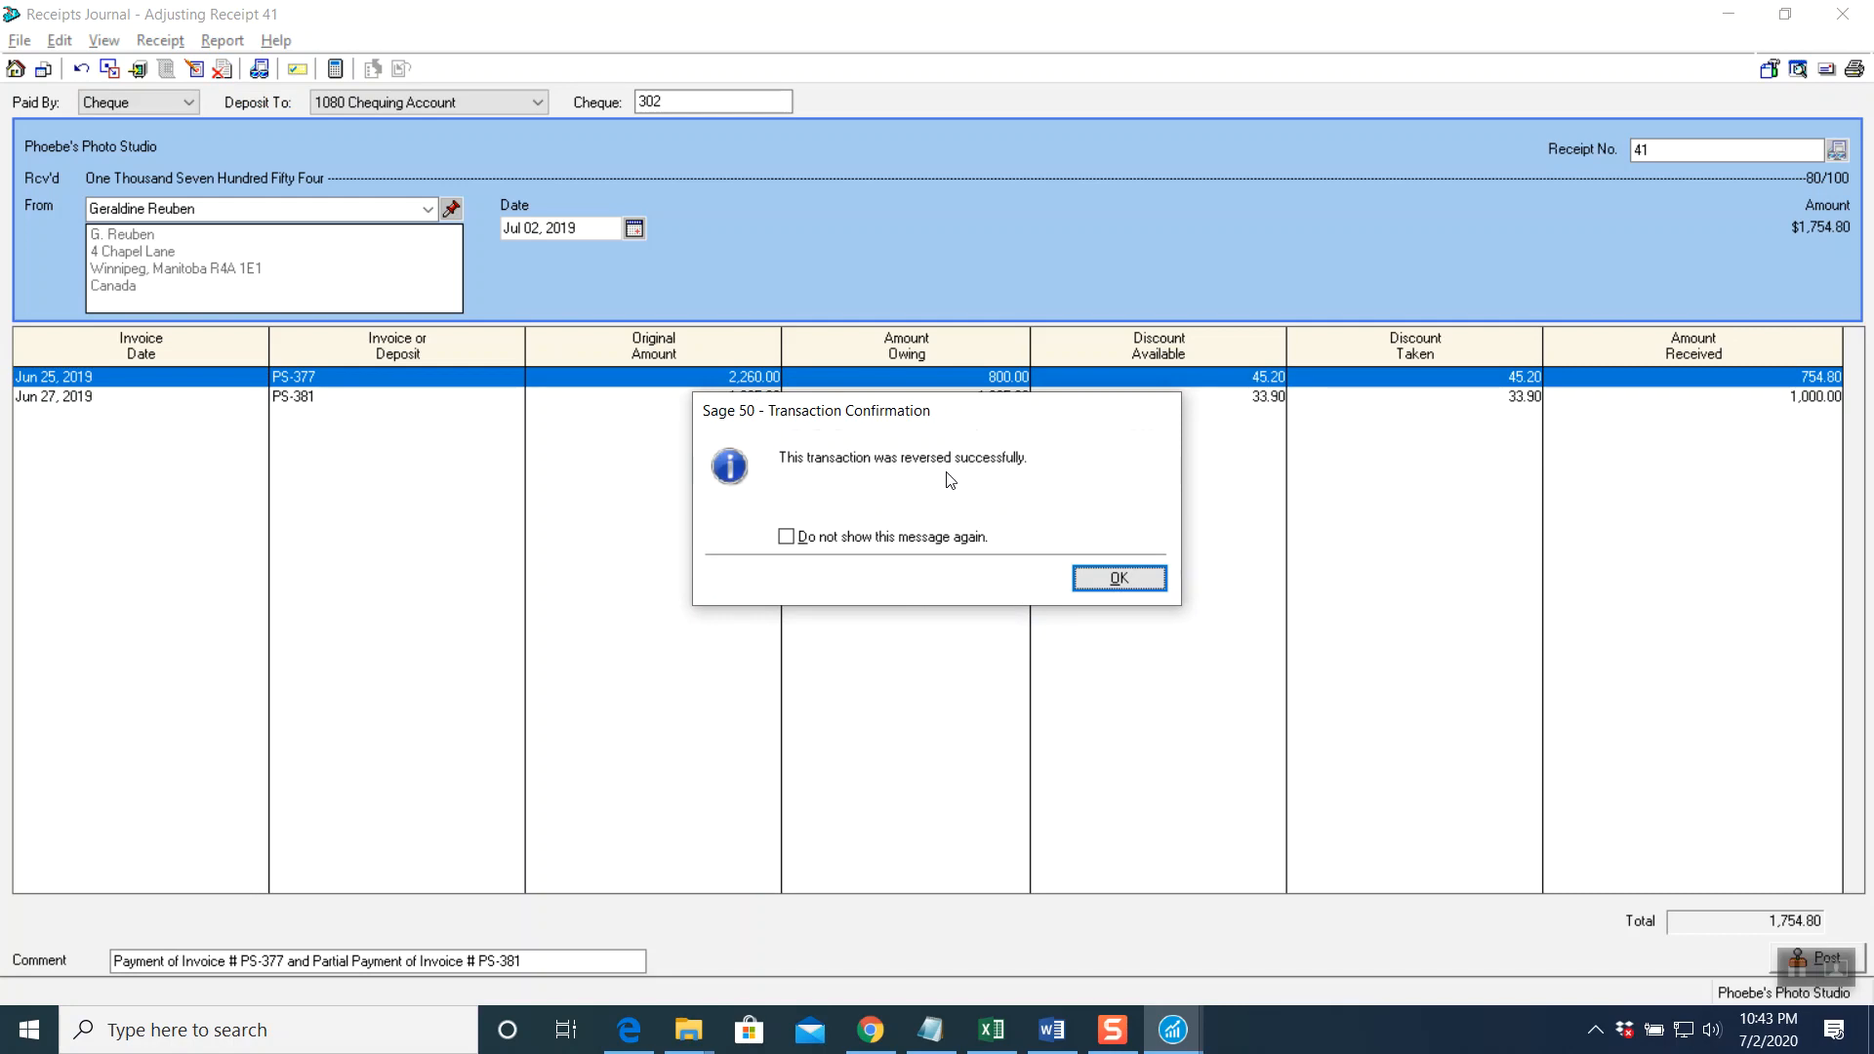
pyautogui.click(1122, 582)
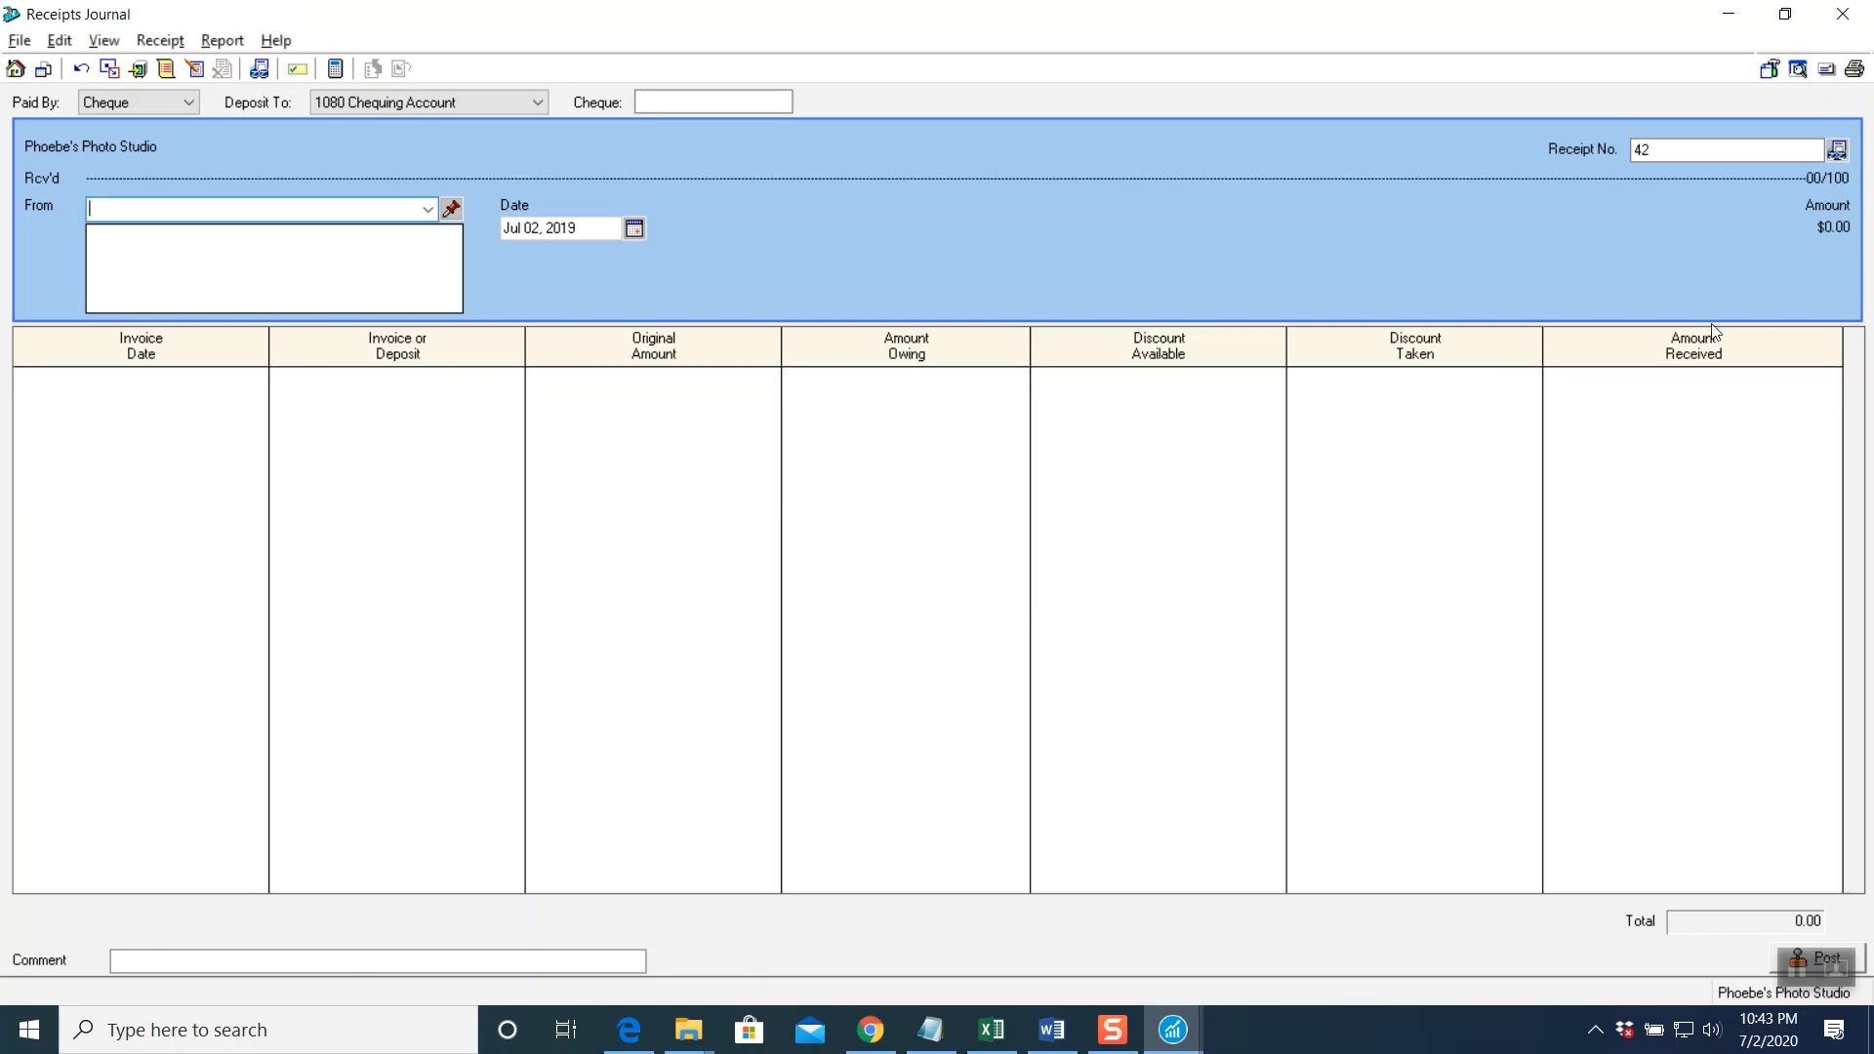
pyautogui.click(1843, 14)
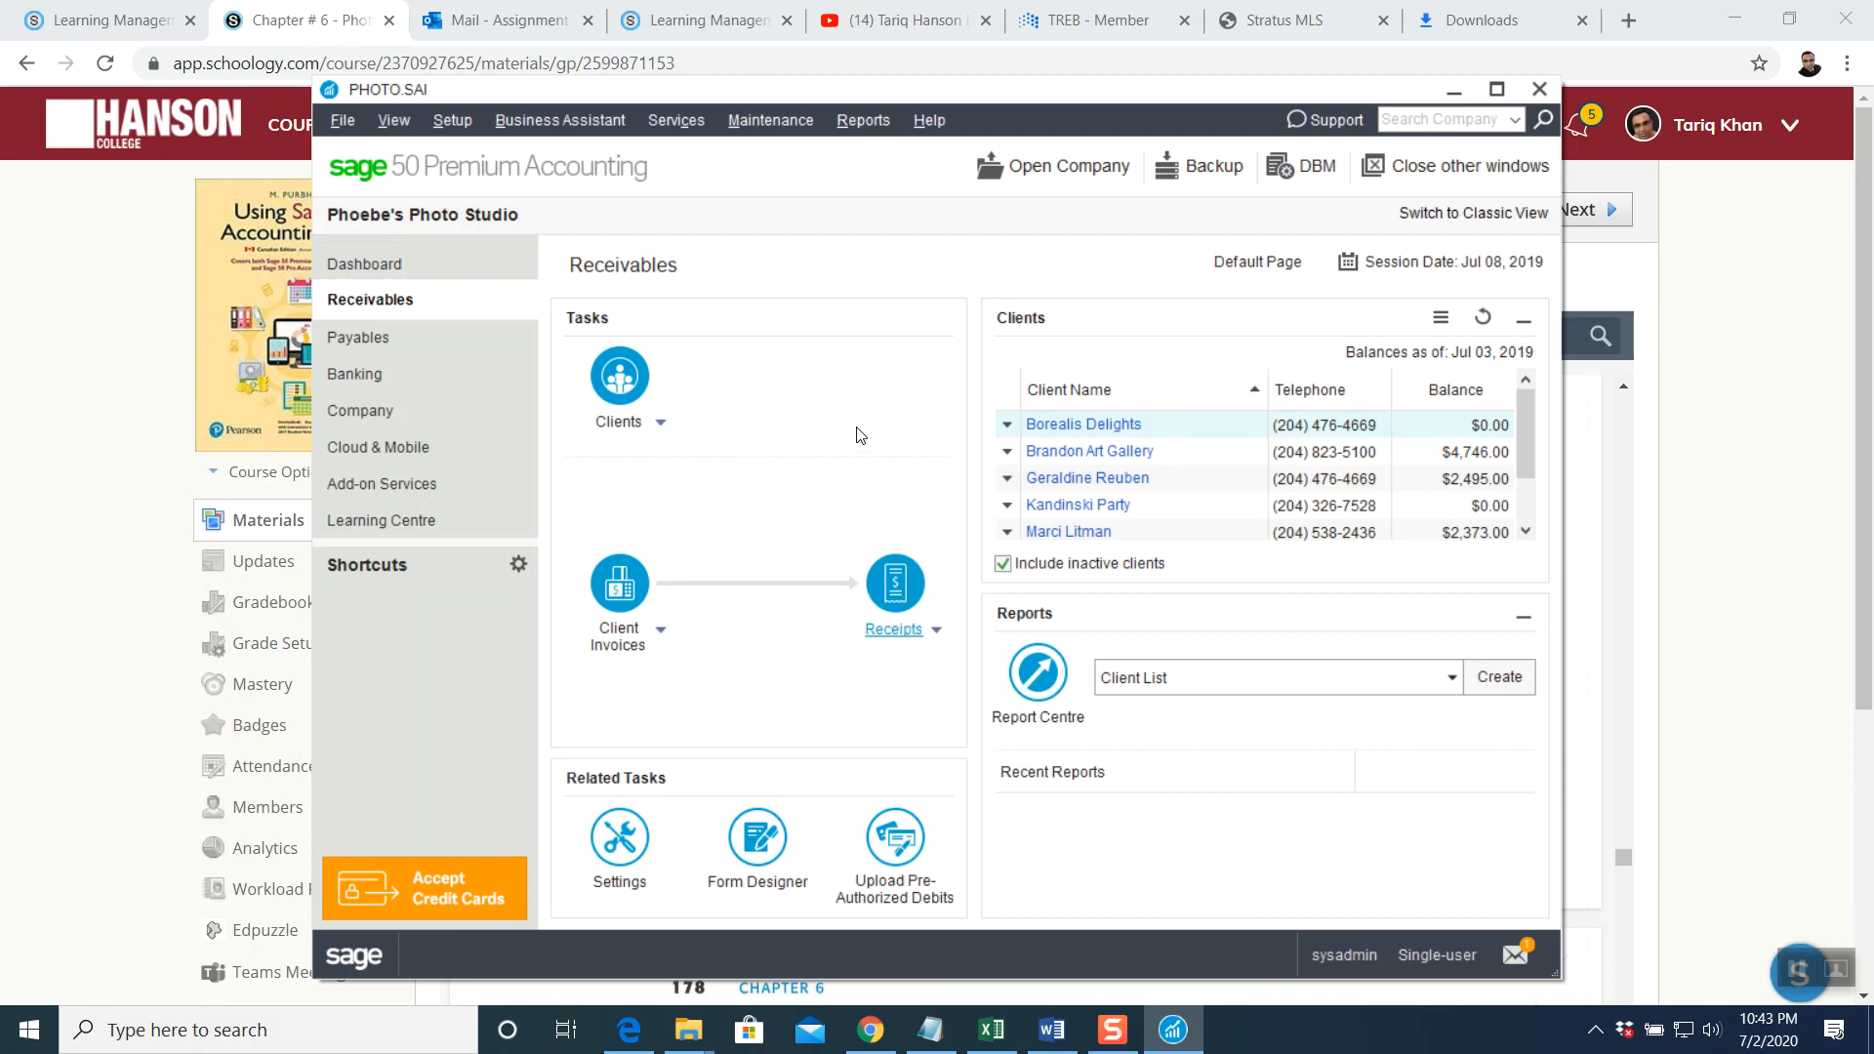
# Review the Receipts journal entries report with corrections, showing J5 reversing J2, then close it
pyautogui.click(863, 122)
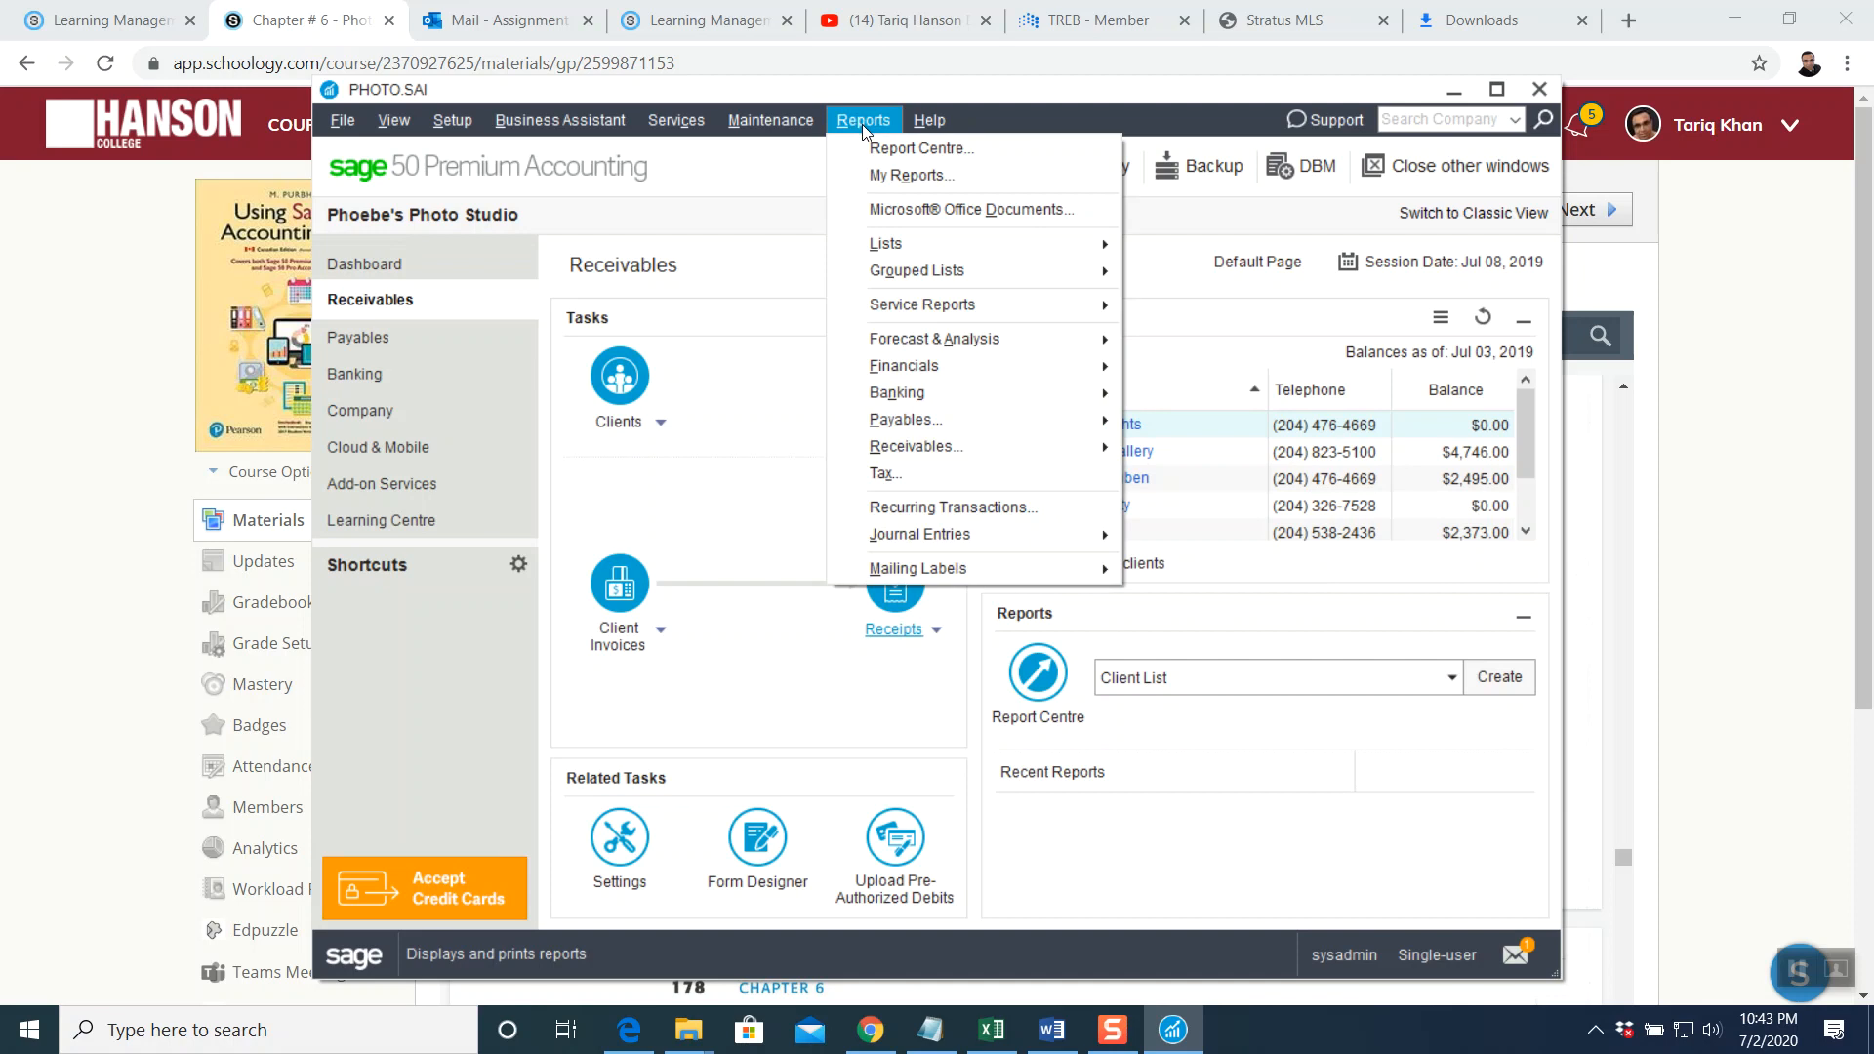
pyautogui.moveTo(910, 543)
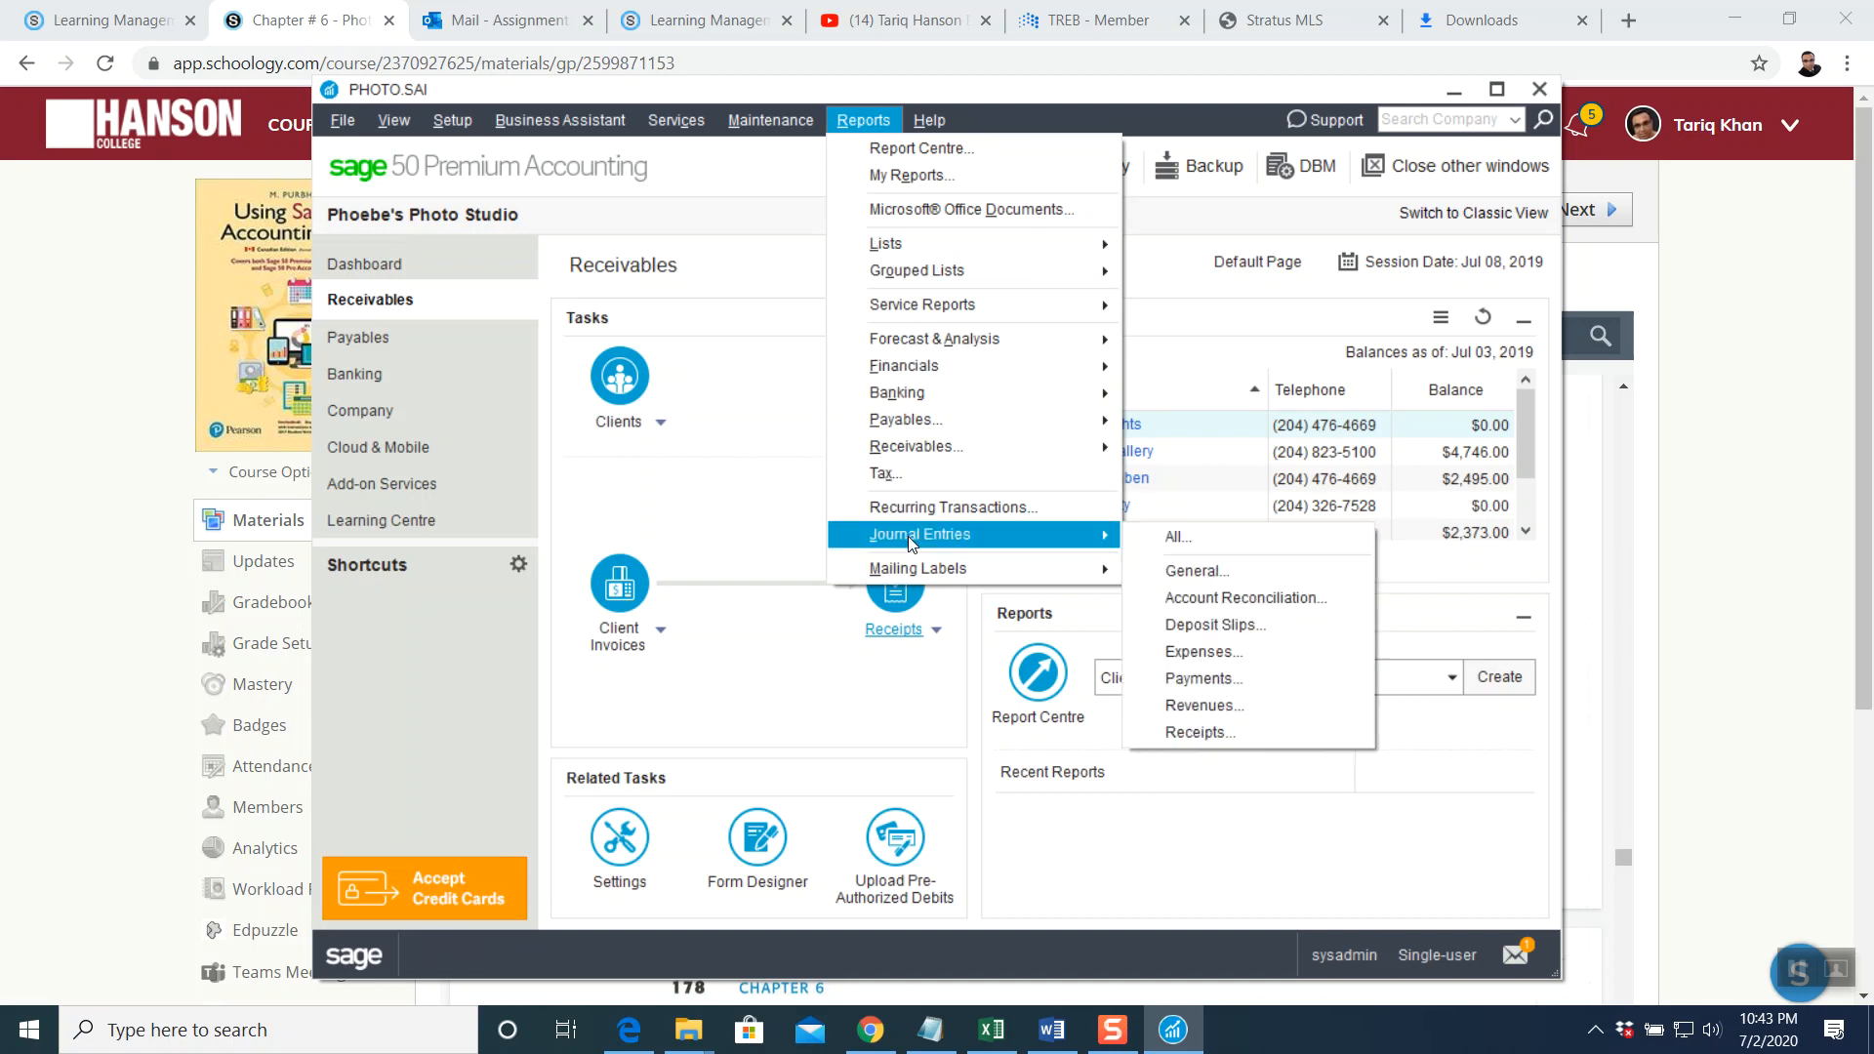
pyautogui.click(1196, 734)
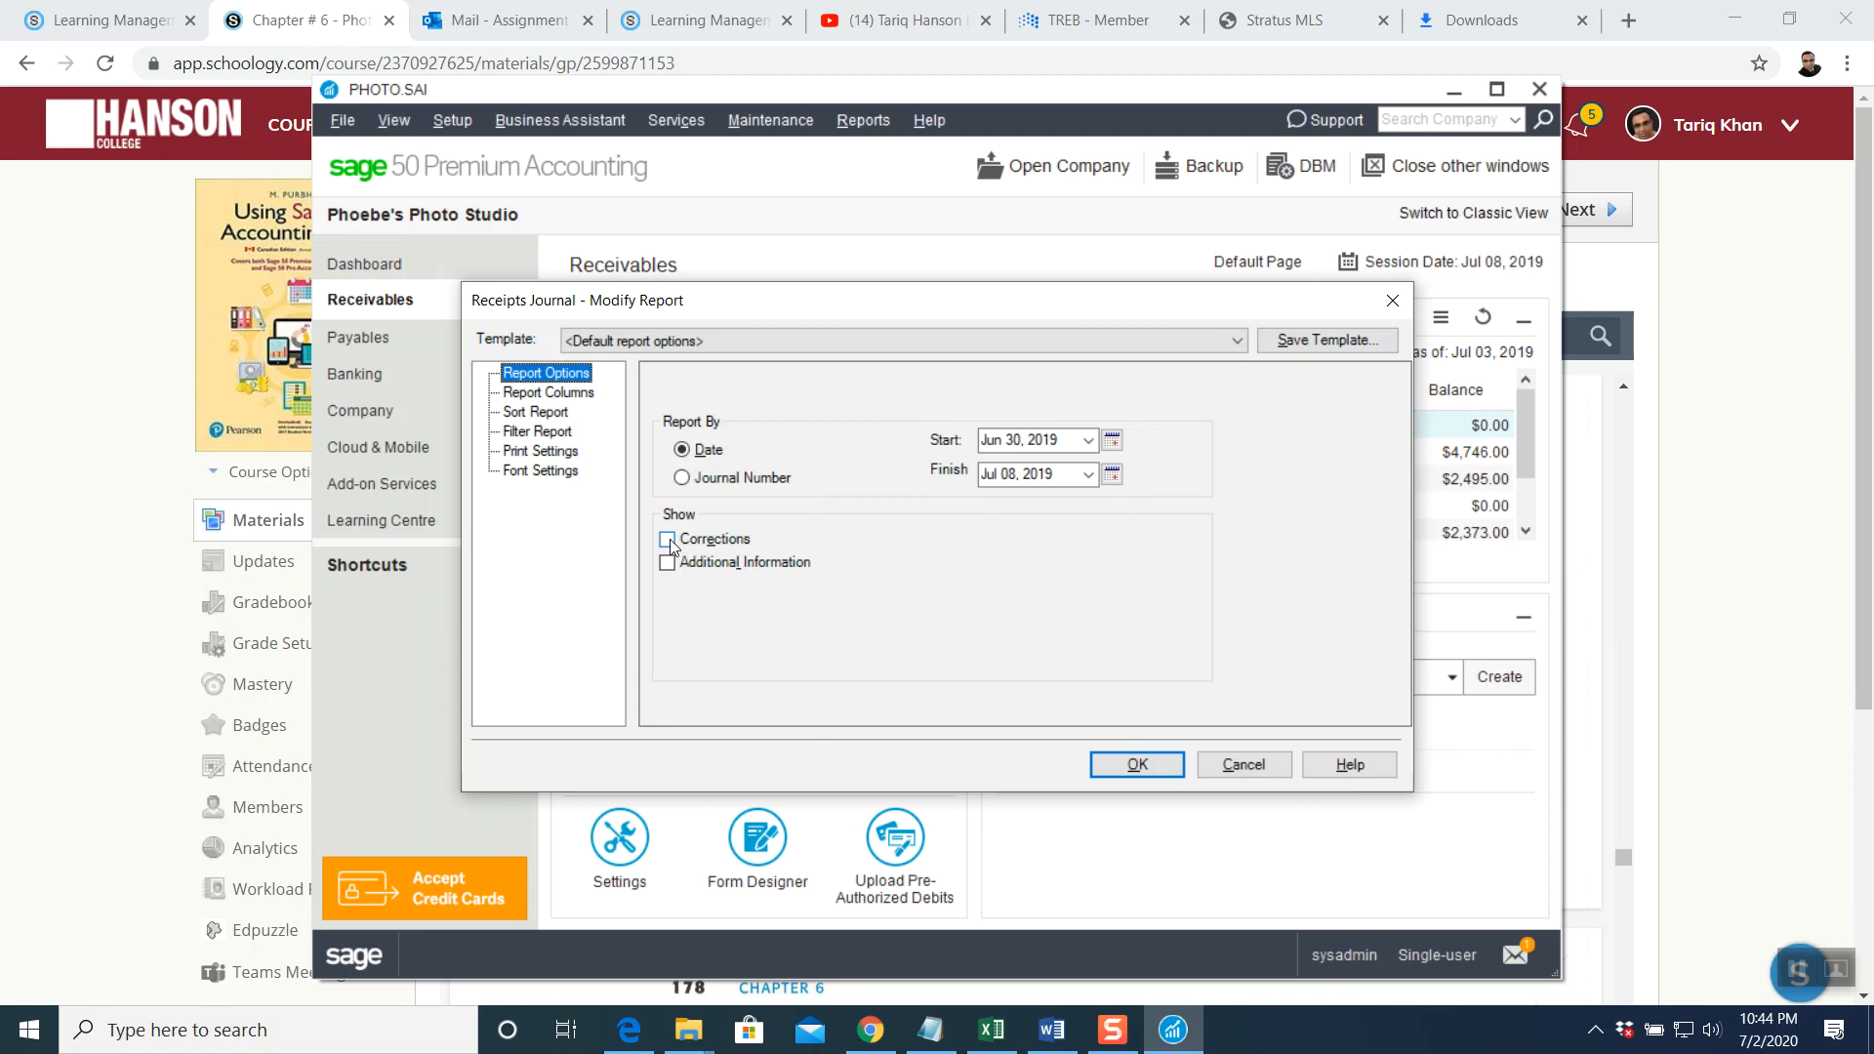
pyautogui.click(668, 540)
pyautogui.click(1162, 765)
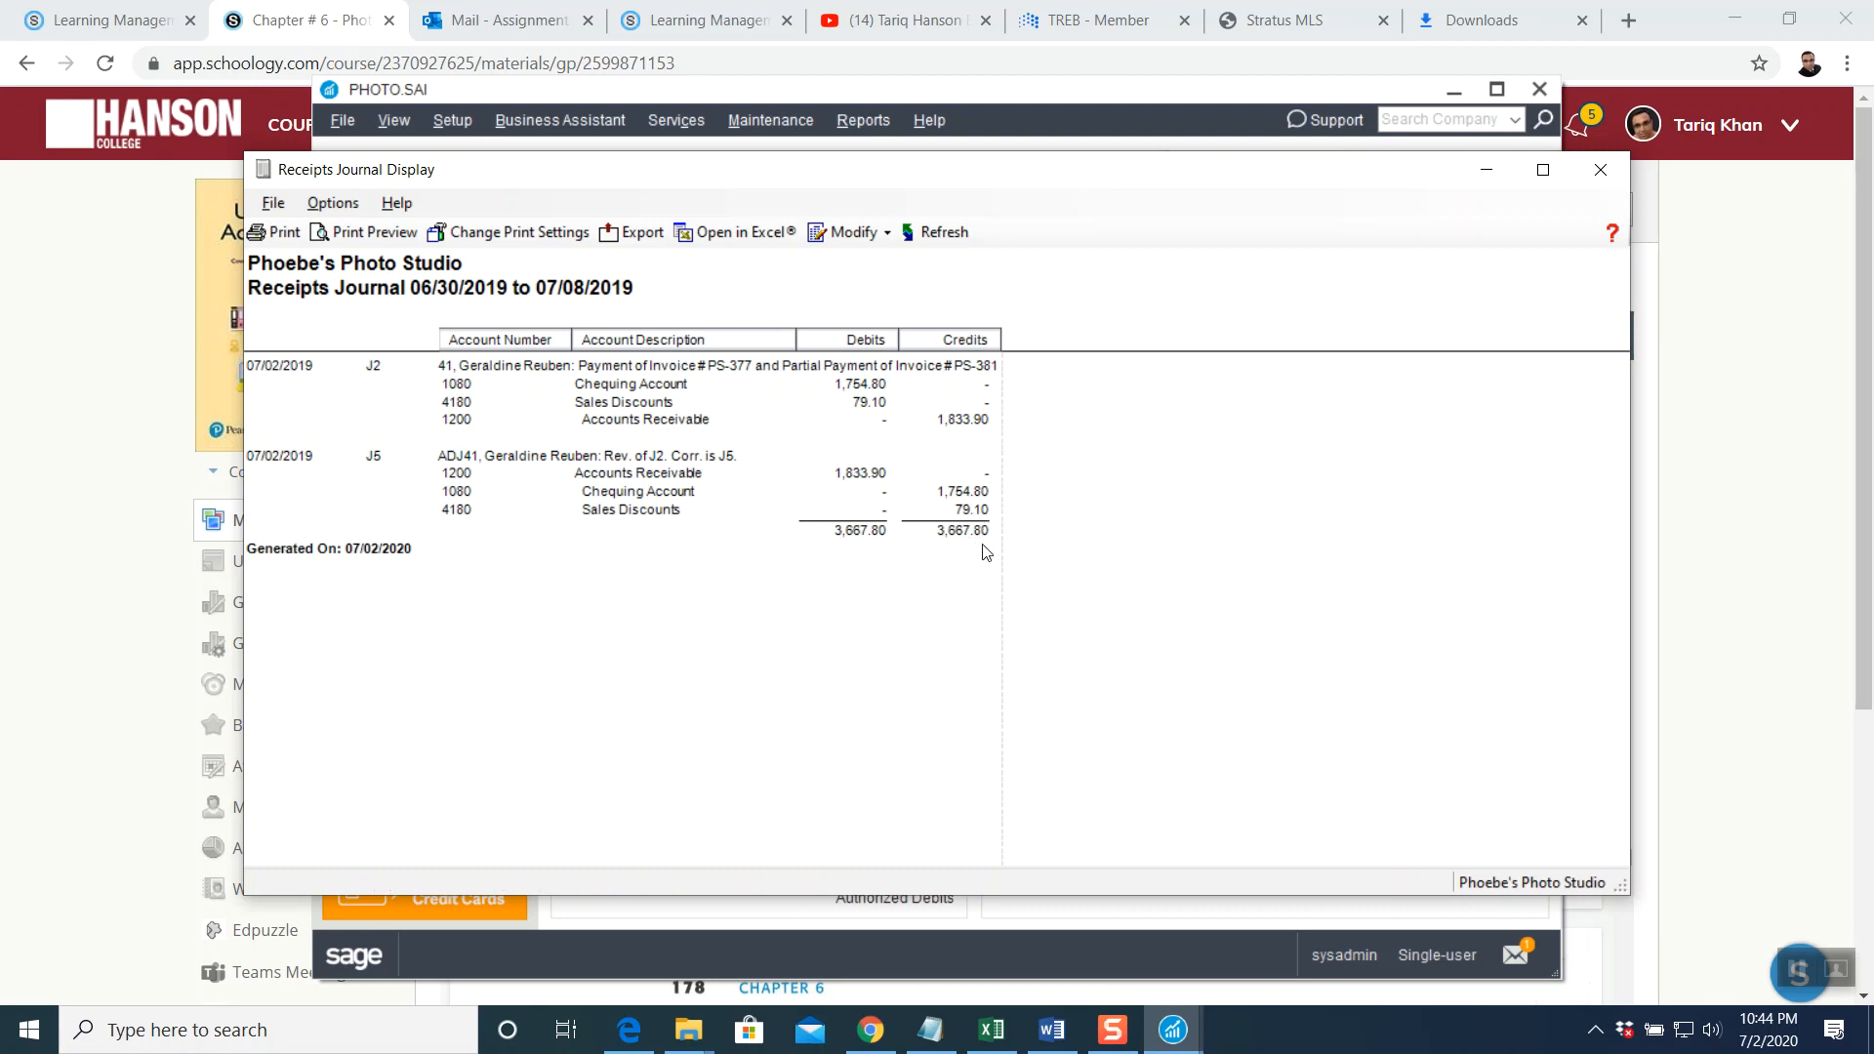
pyautogui.click(1602, 170)
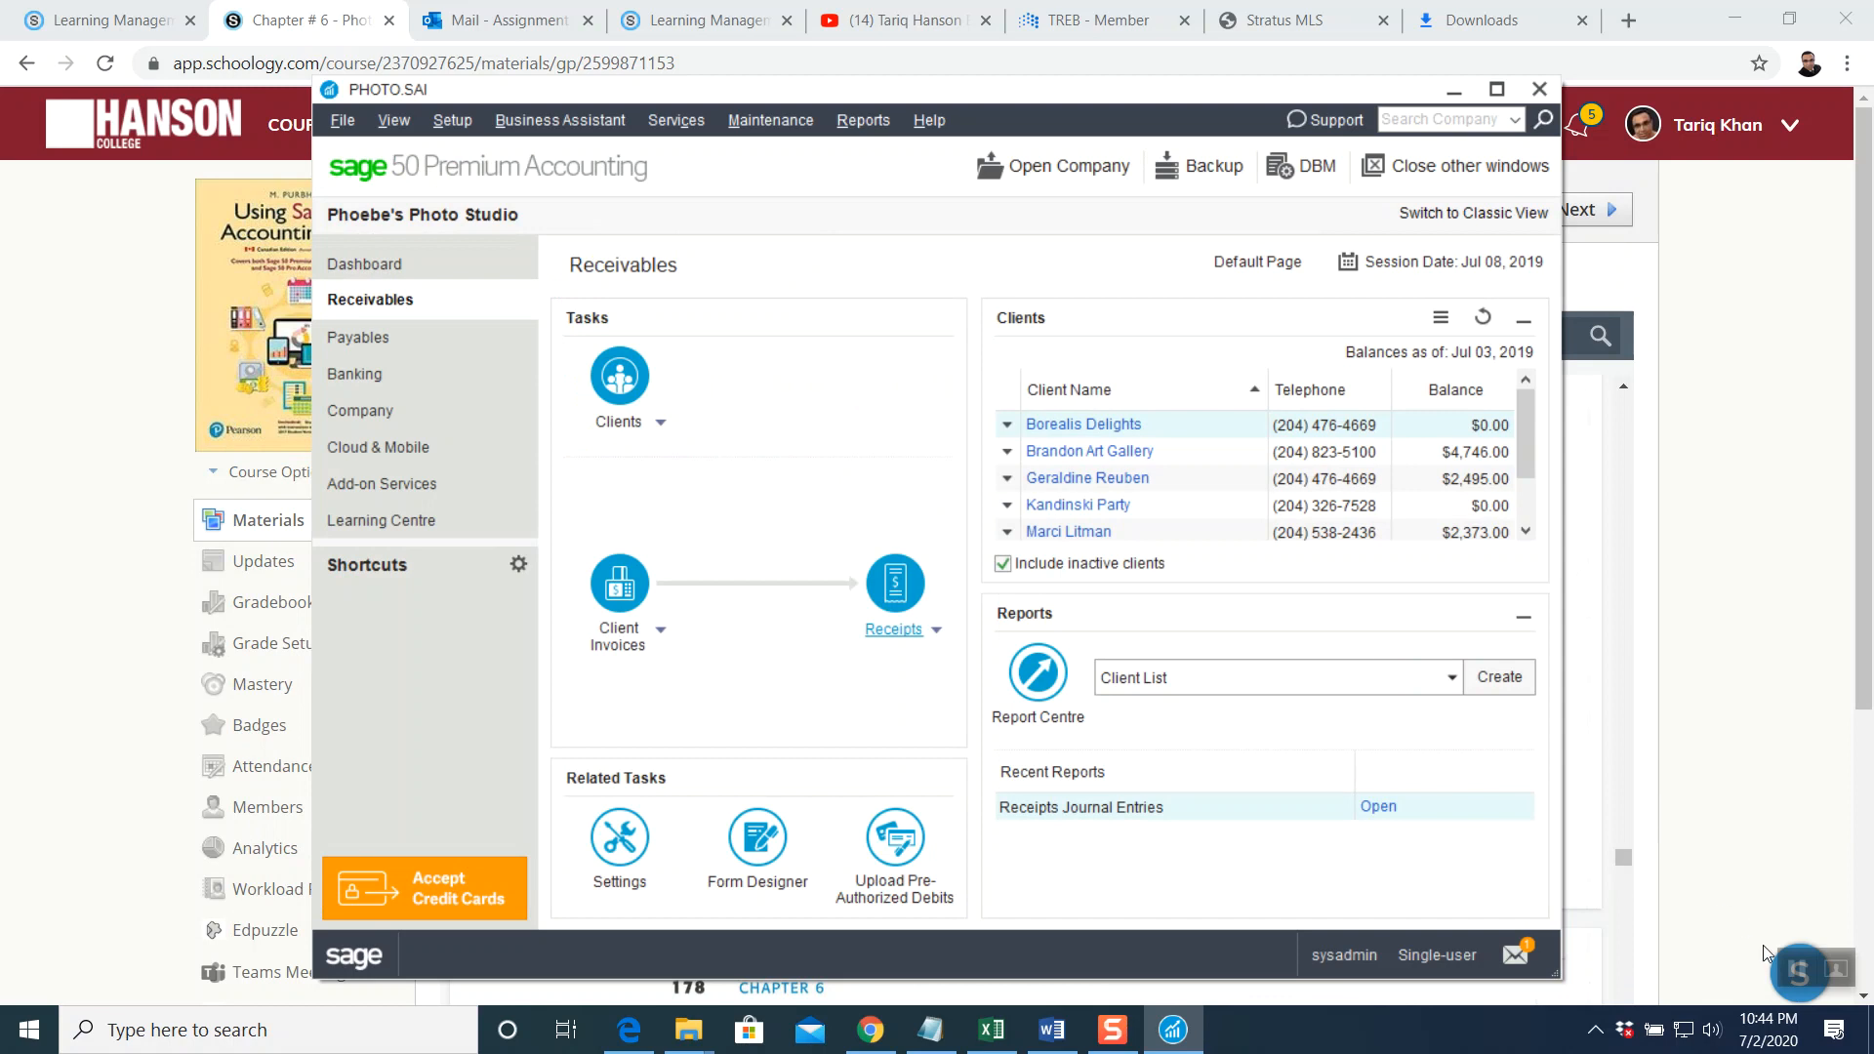
pyautogui.click(1791, 967)
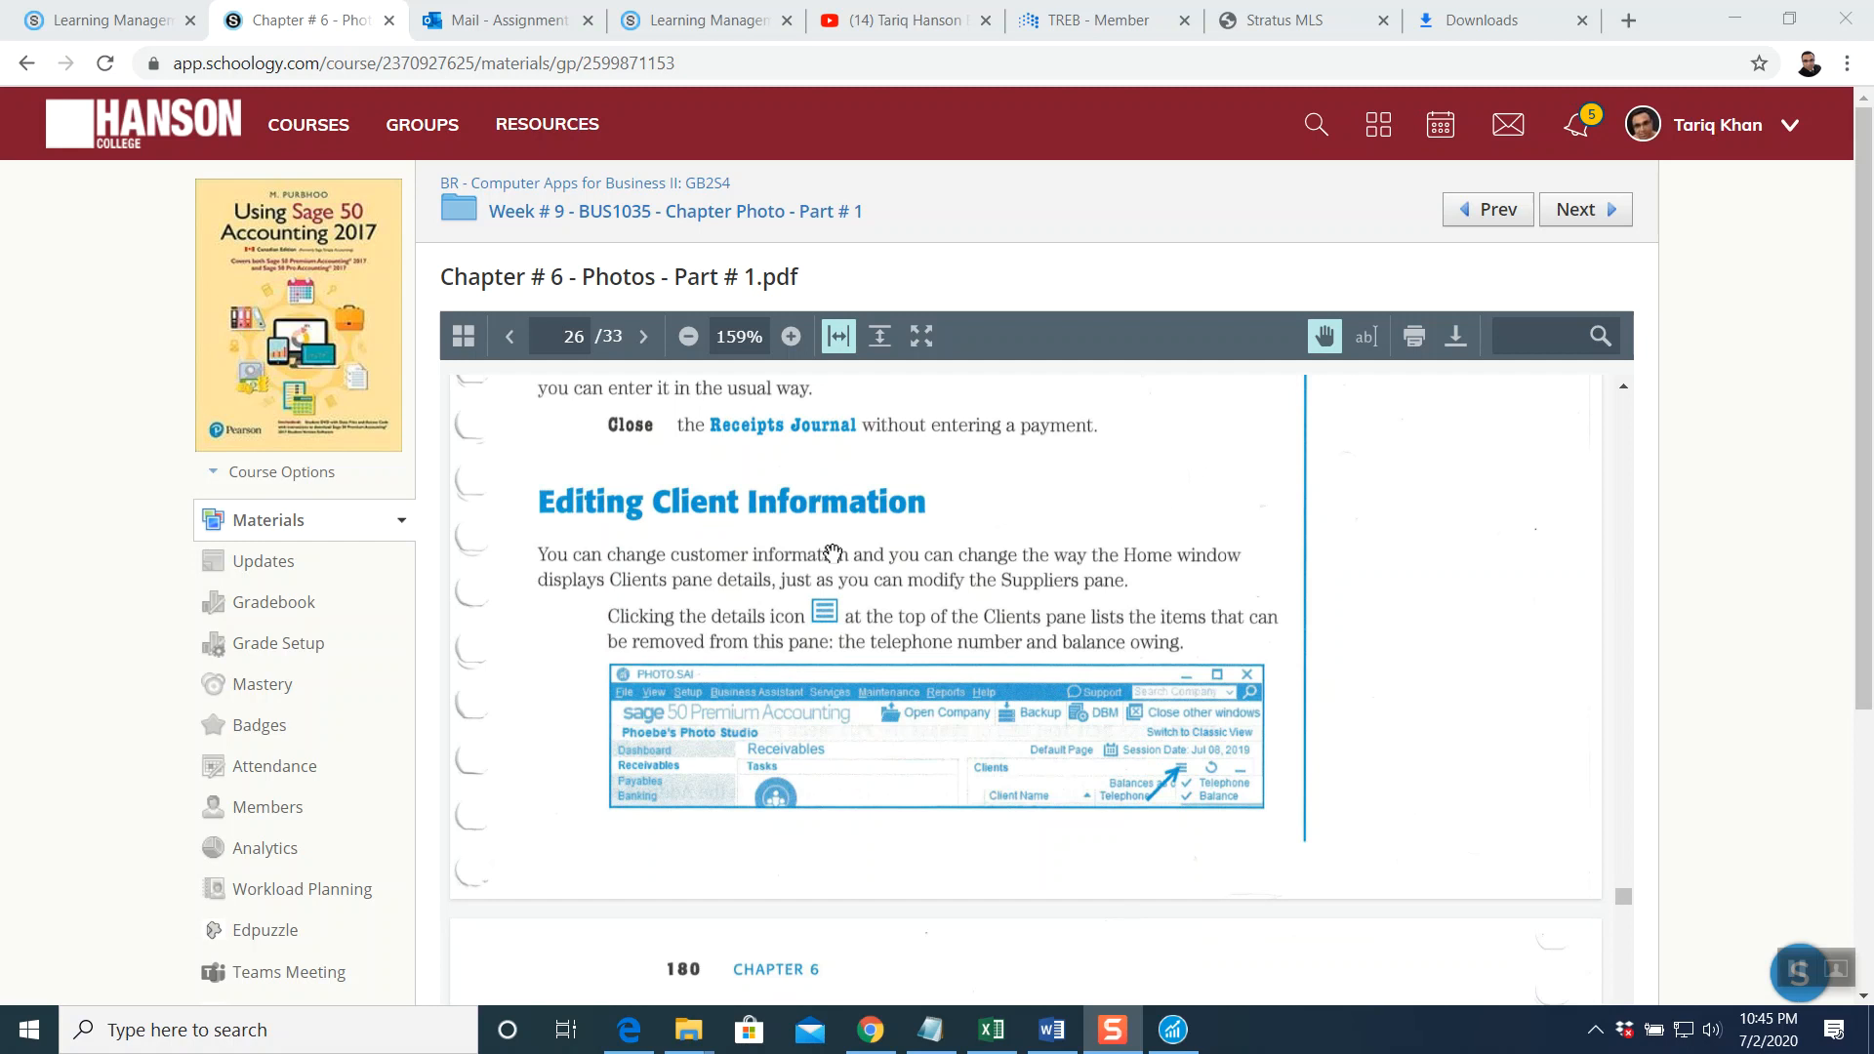
pyautogui.scroll(-4, 937, 619)
pyautogui.scroll(-4, 940, 624)
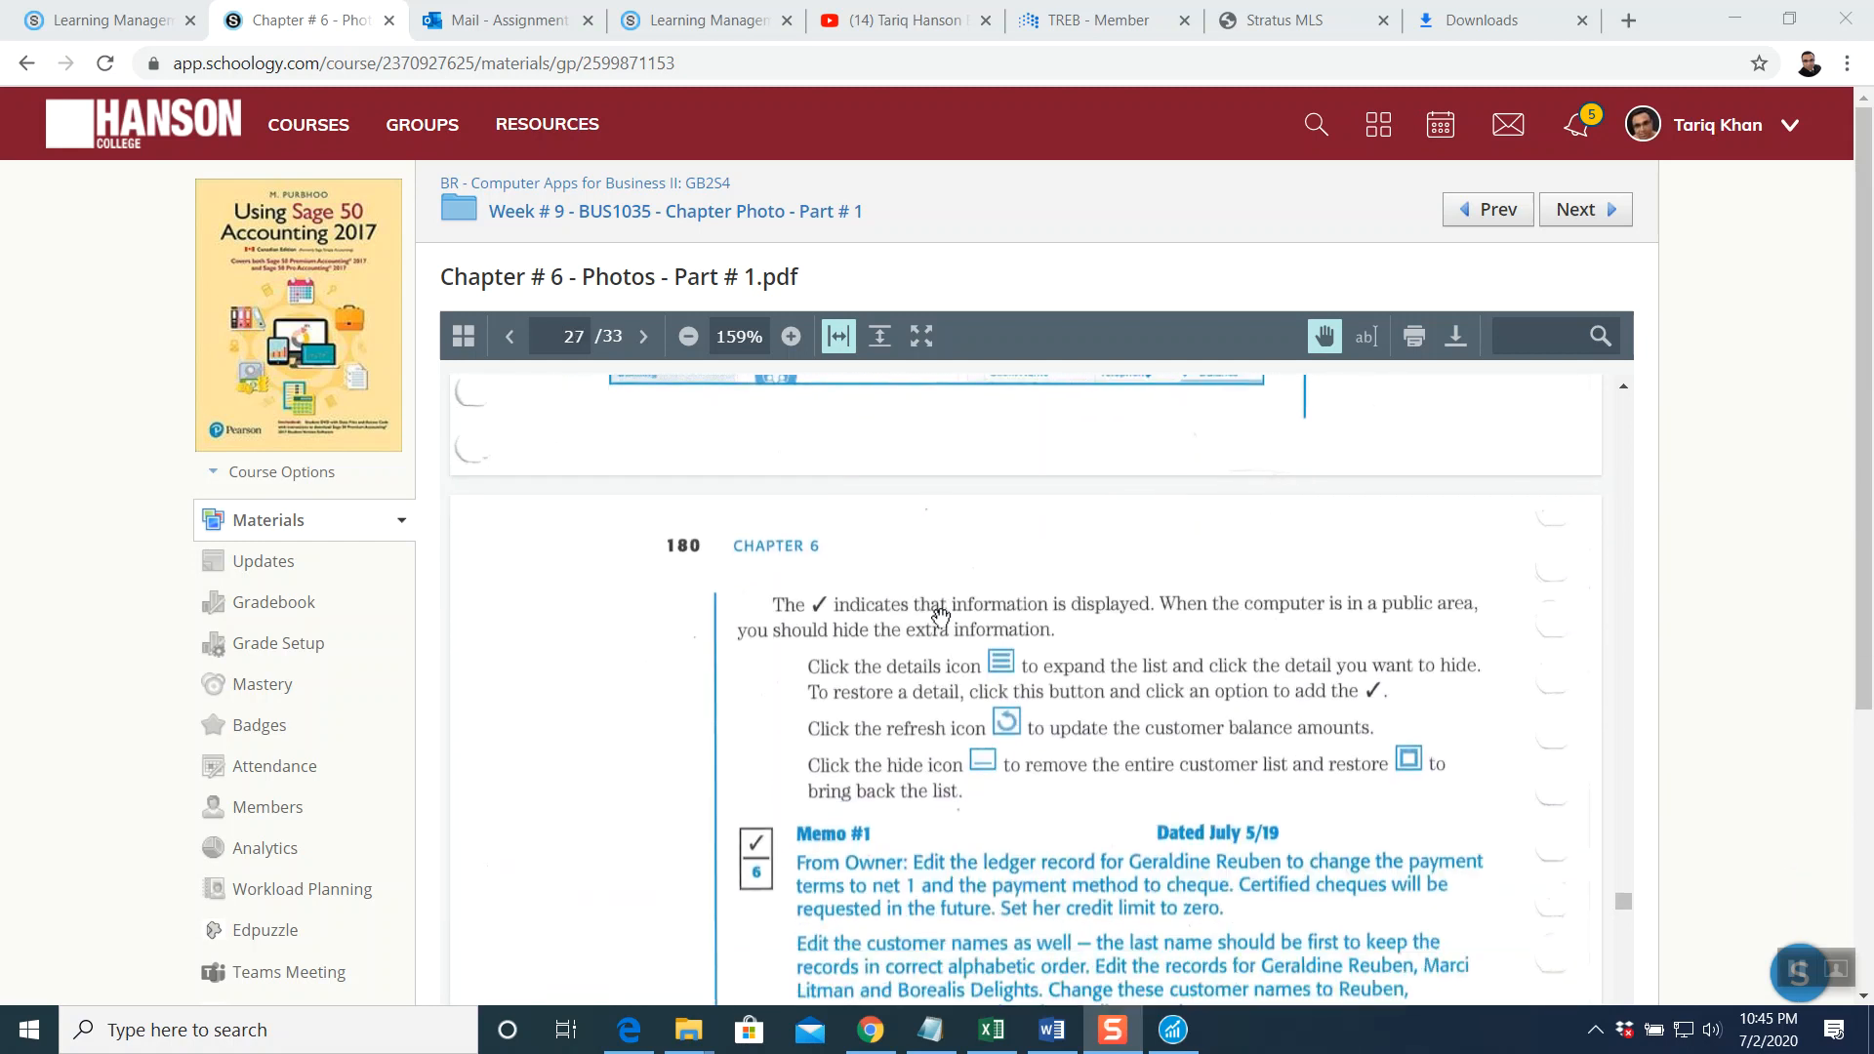
pyautogui.scroll(-1, 940, 617)
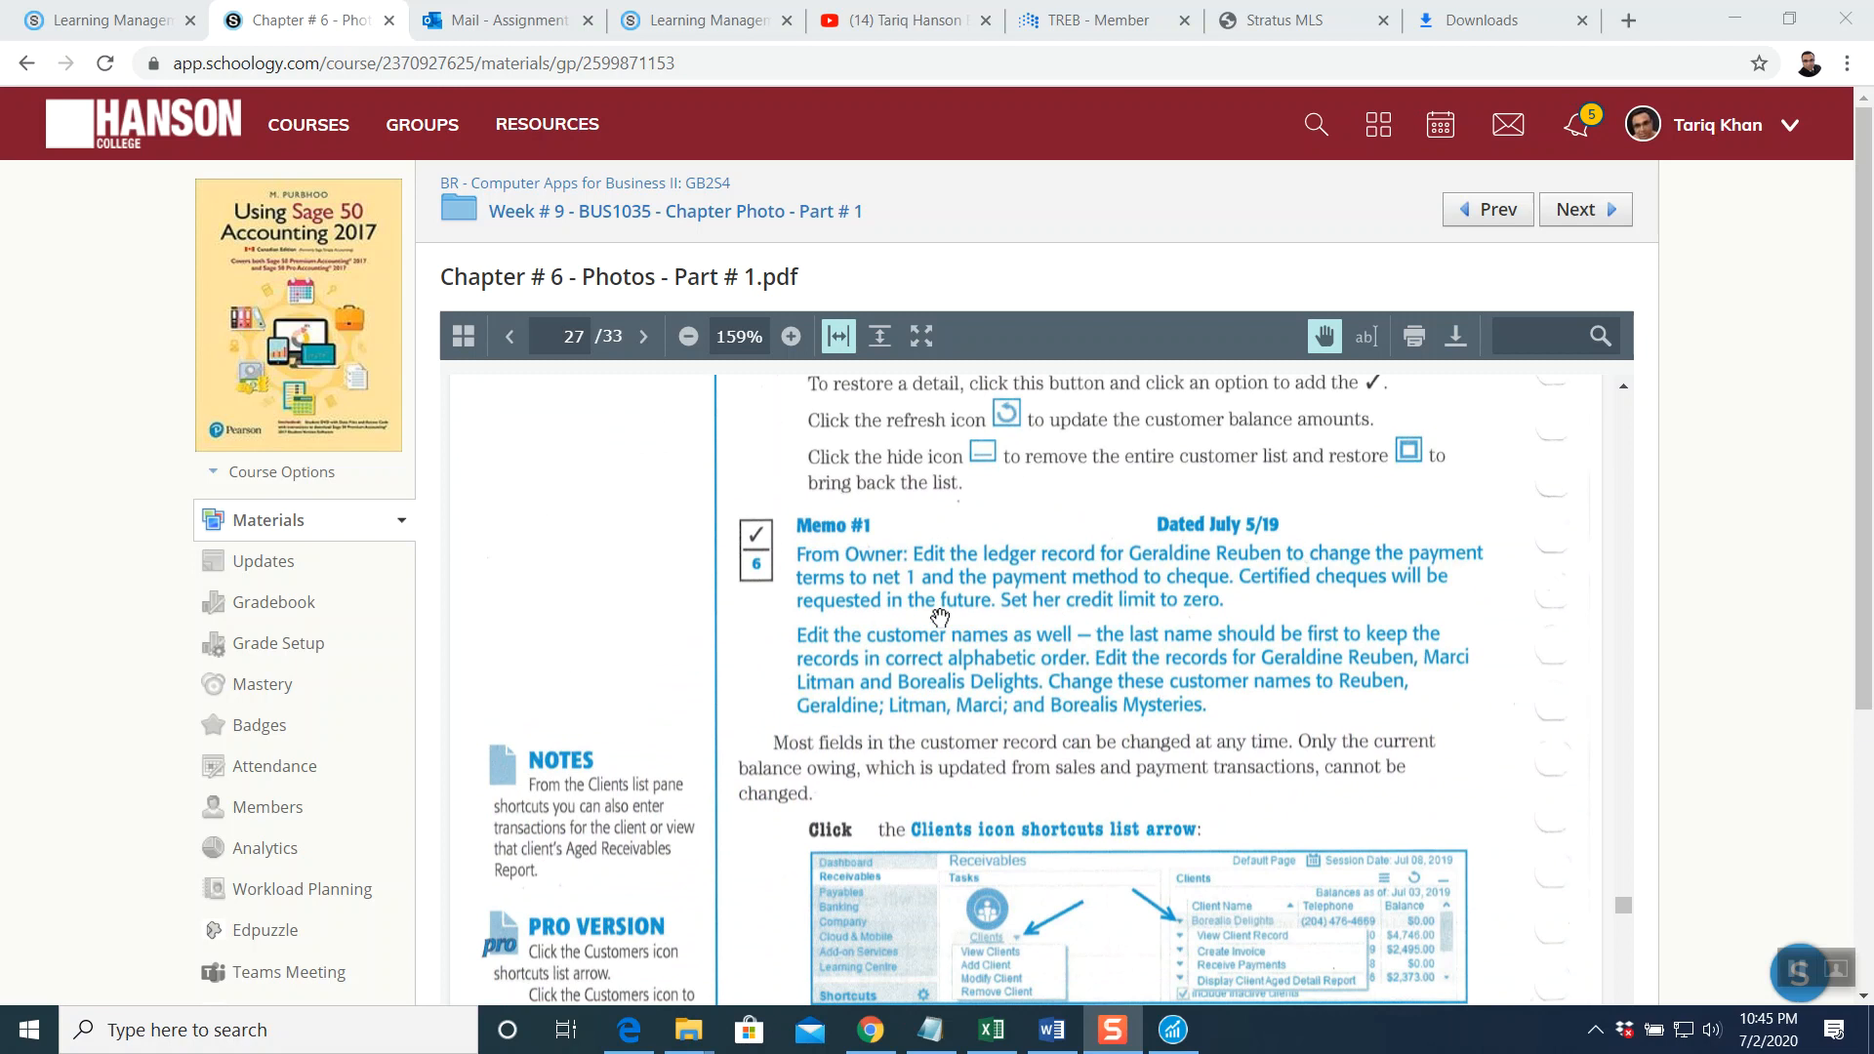
pyautogui.scroll(-1, 940, 617)
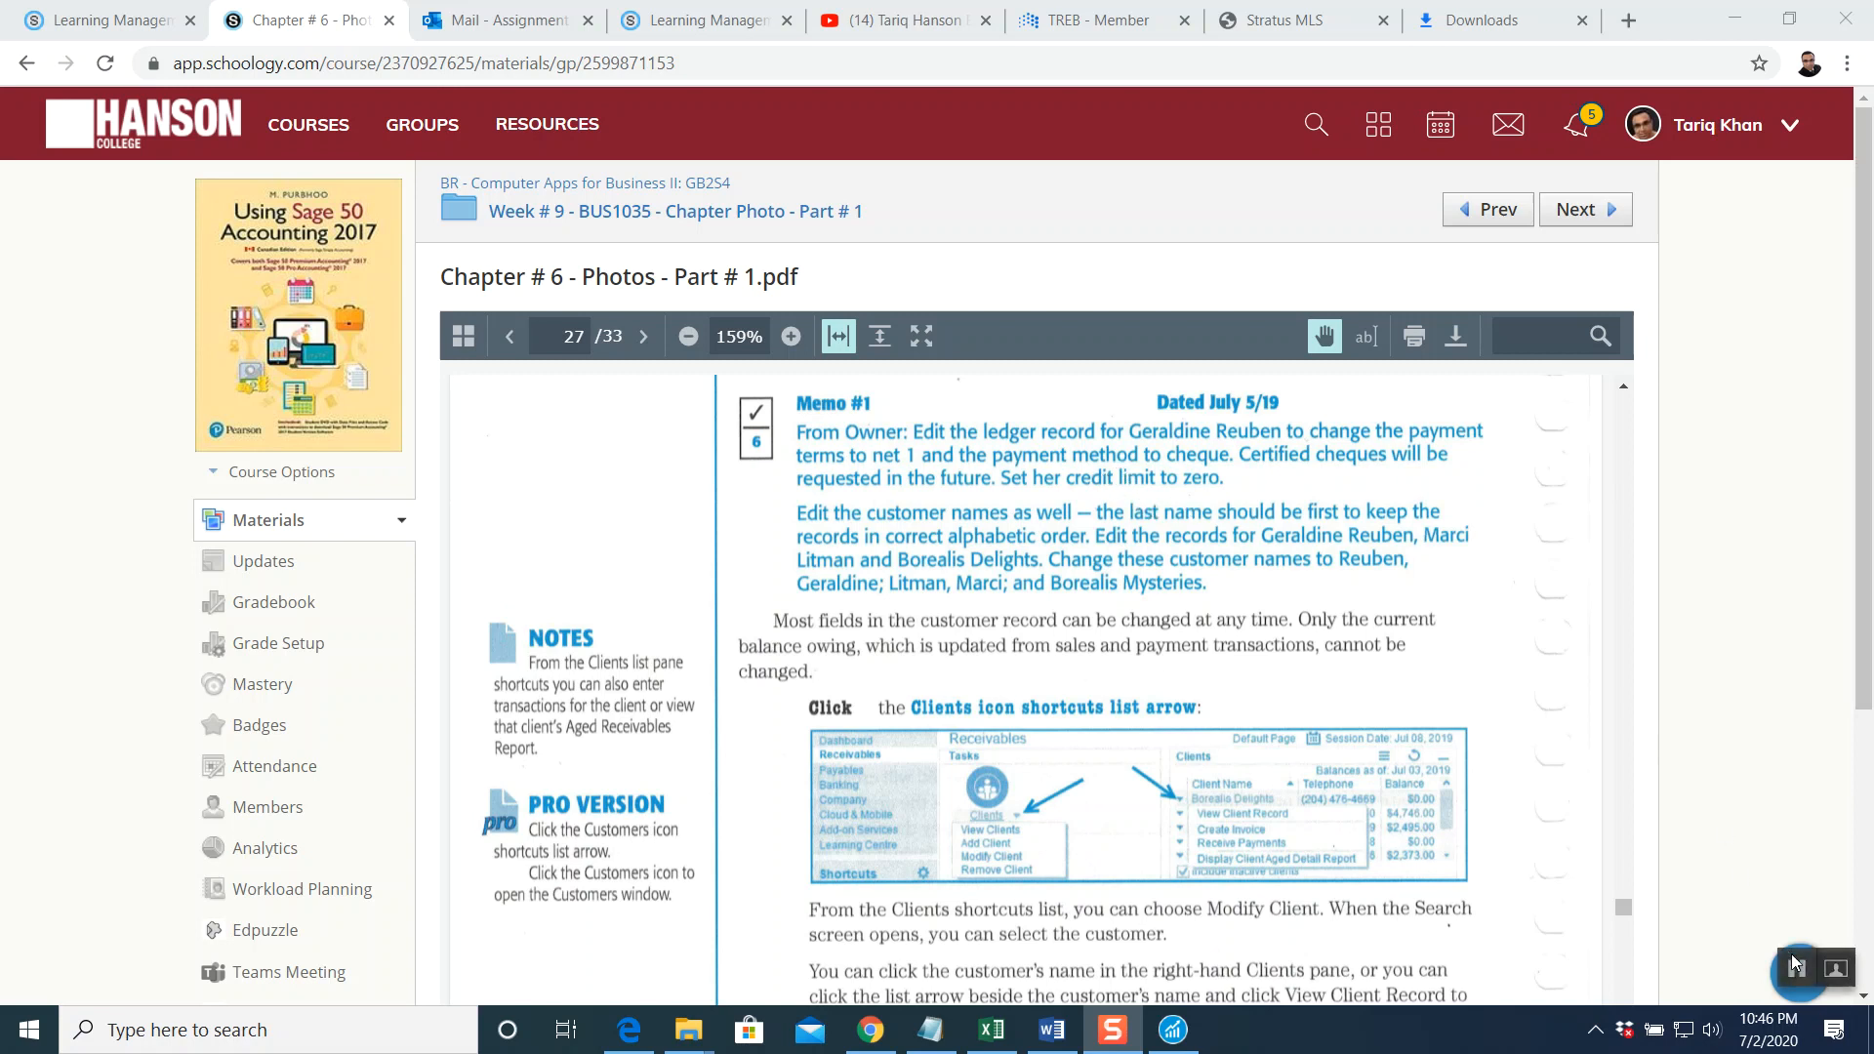
pyautogui.scroll(-1, 1138, 703)
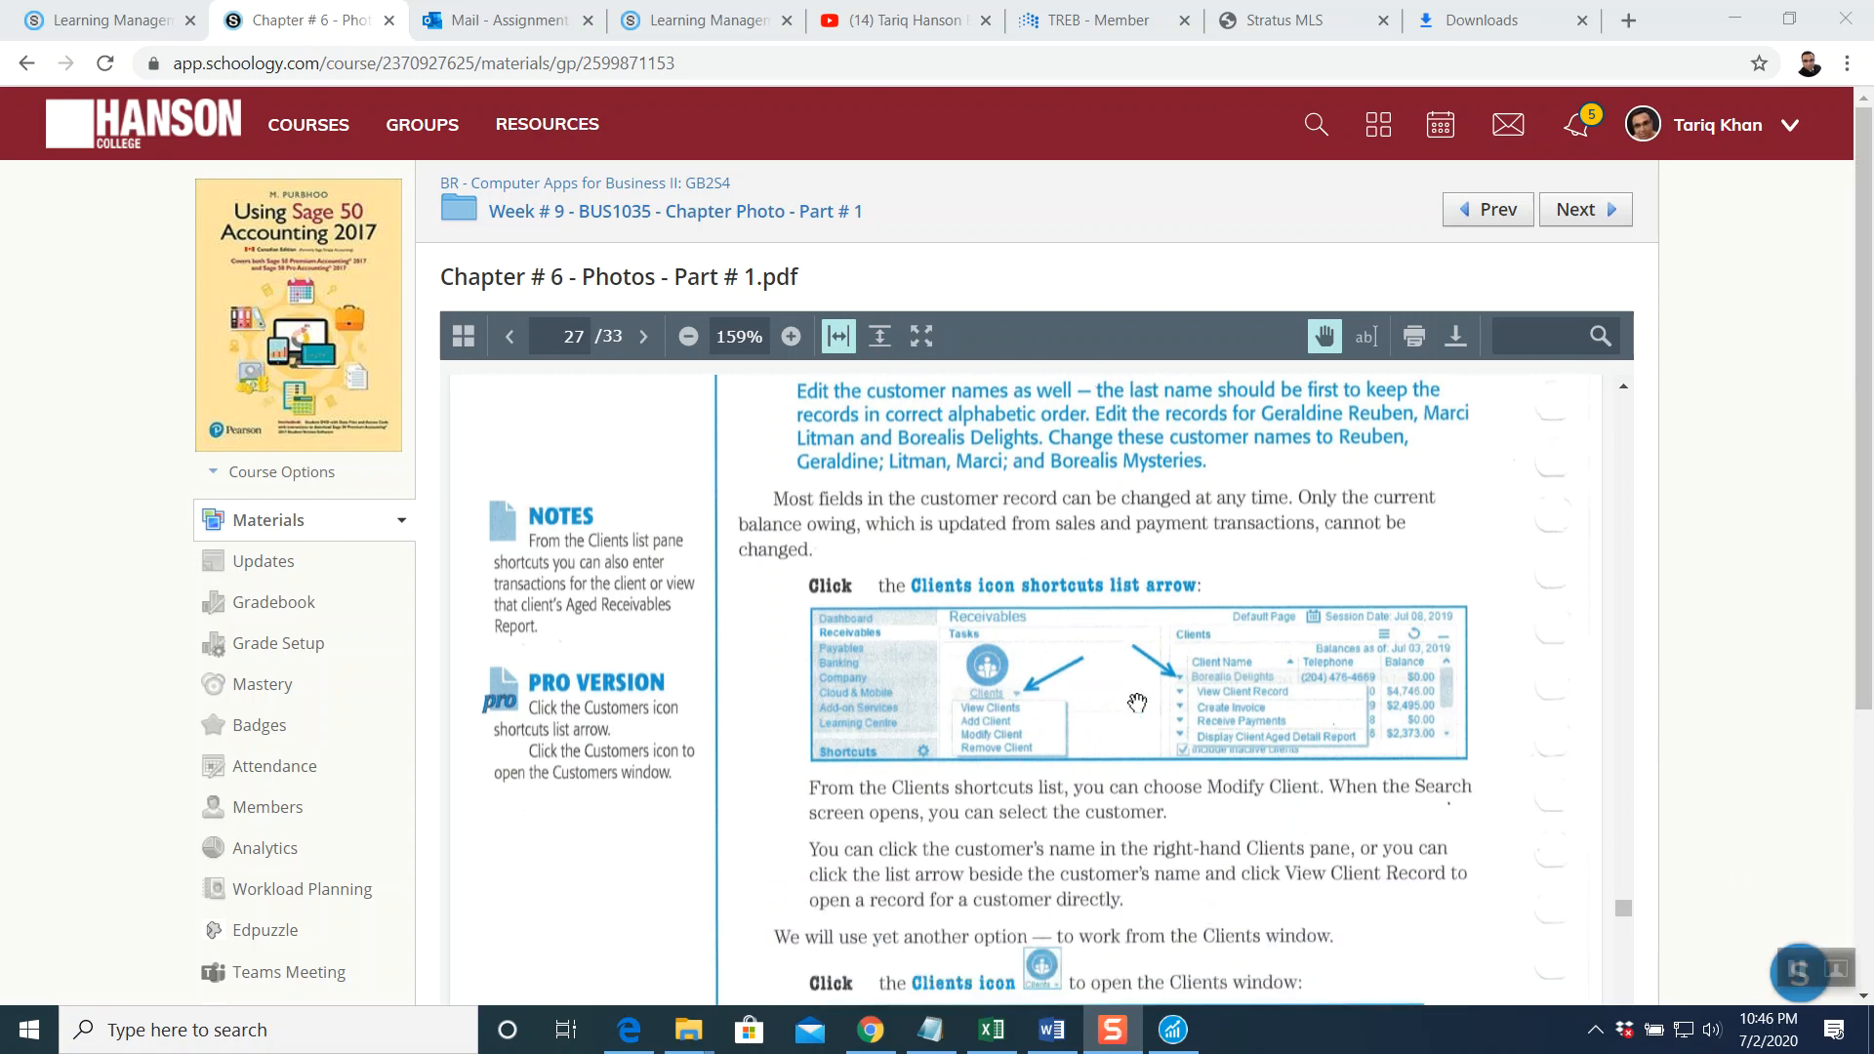
pyautogui.scroll(-1, 1123, 663)
pyautogui.scroll(-4, 1123, 663)
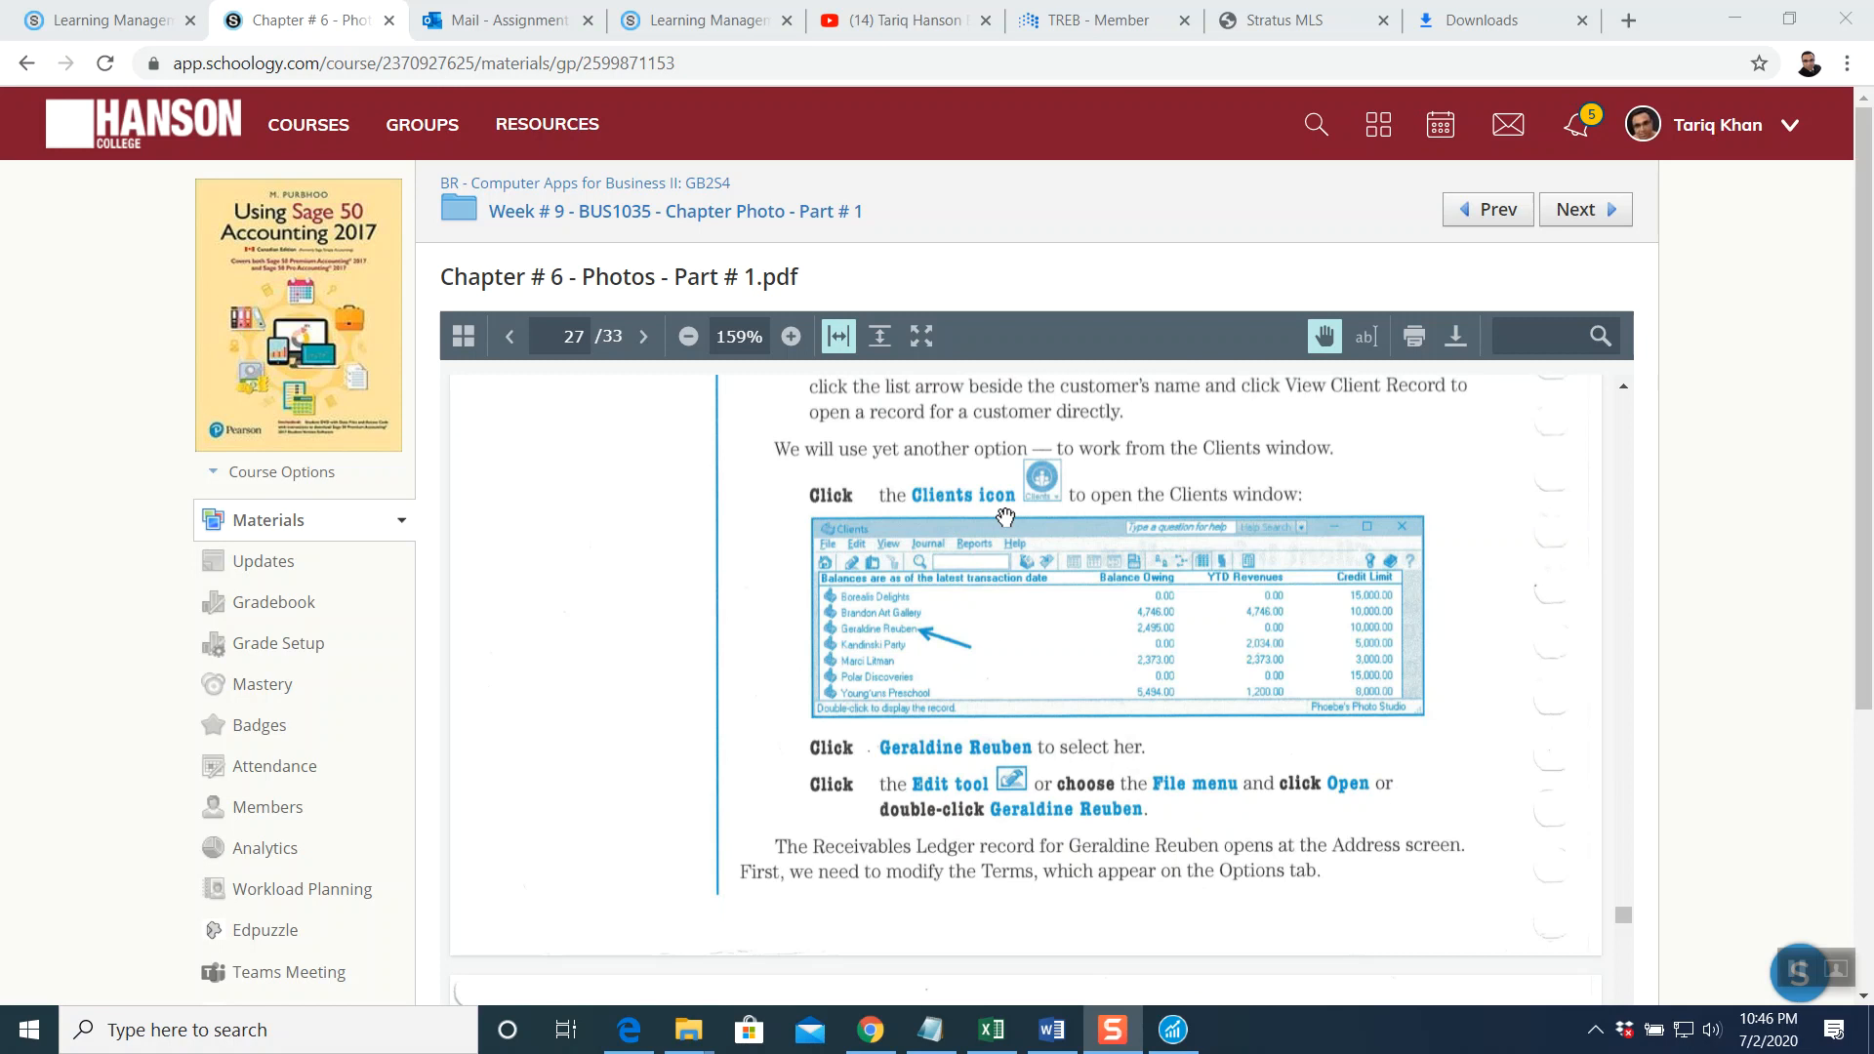
pyautogui.click(1175, 1025)
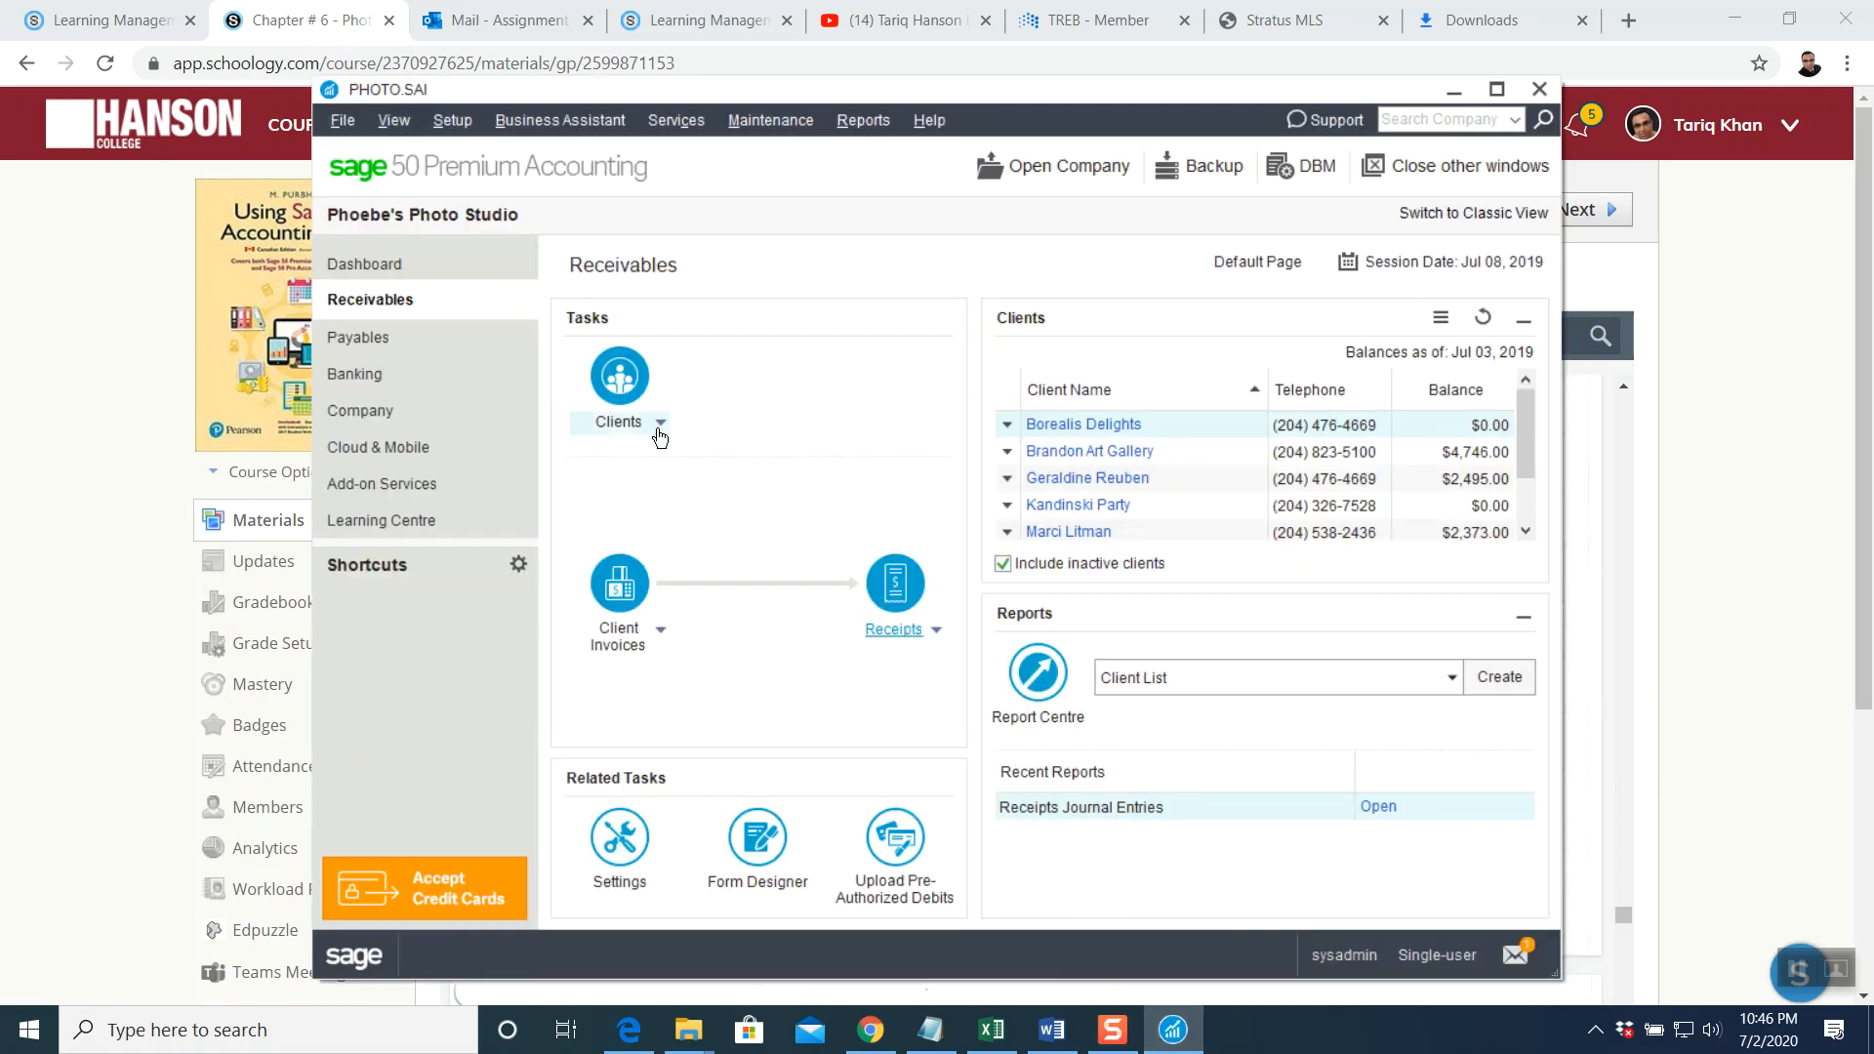
# Open the client's ledger record at its Options page showing 2.00%/10, net 30 terms
pyautogui.click(621, 381)
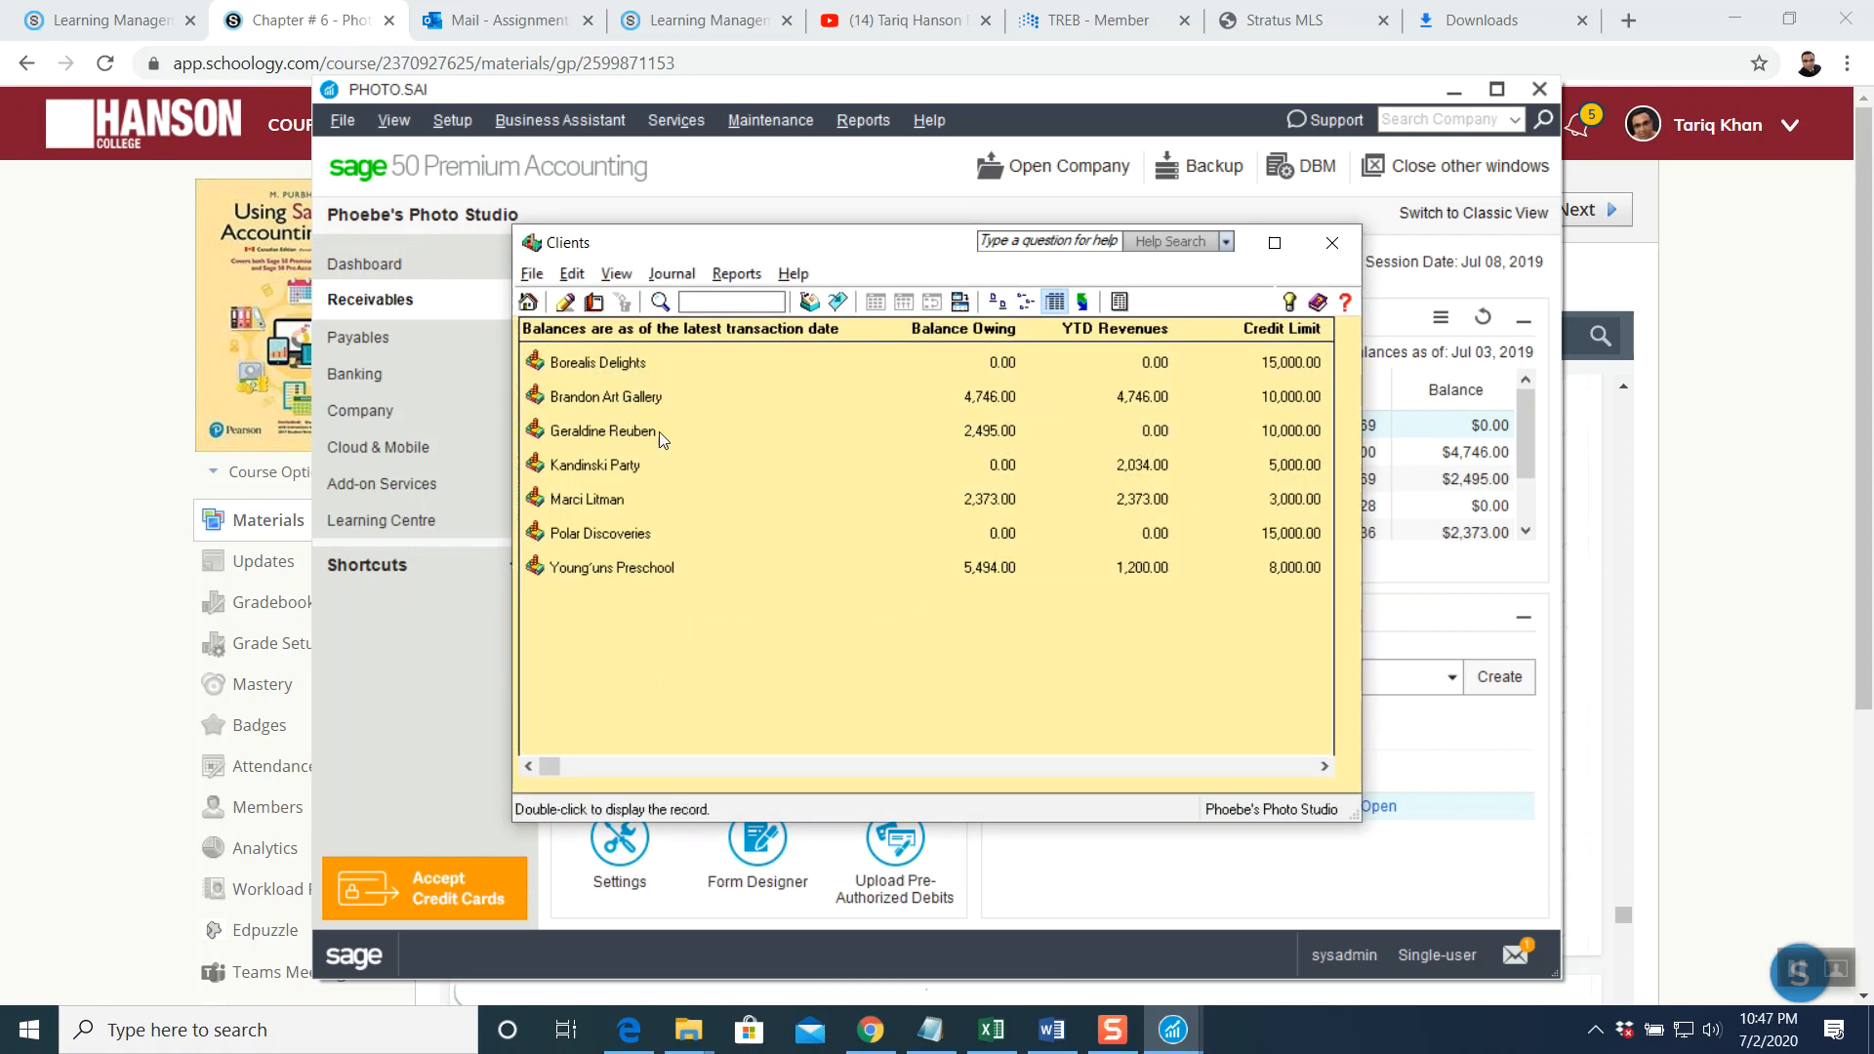
pyautogui.doubleClick(615, 432)
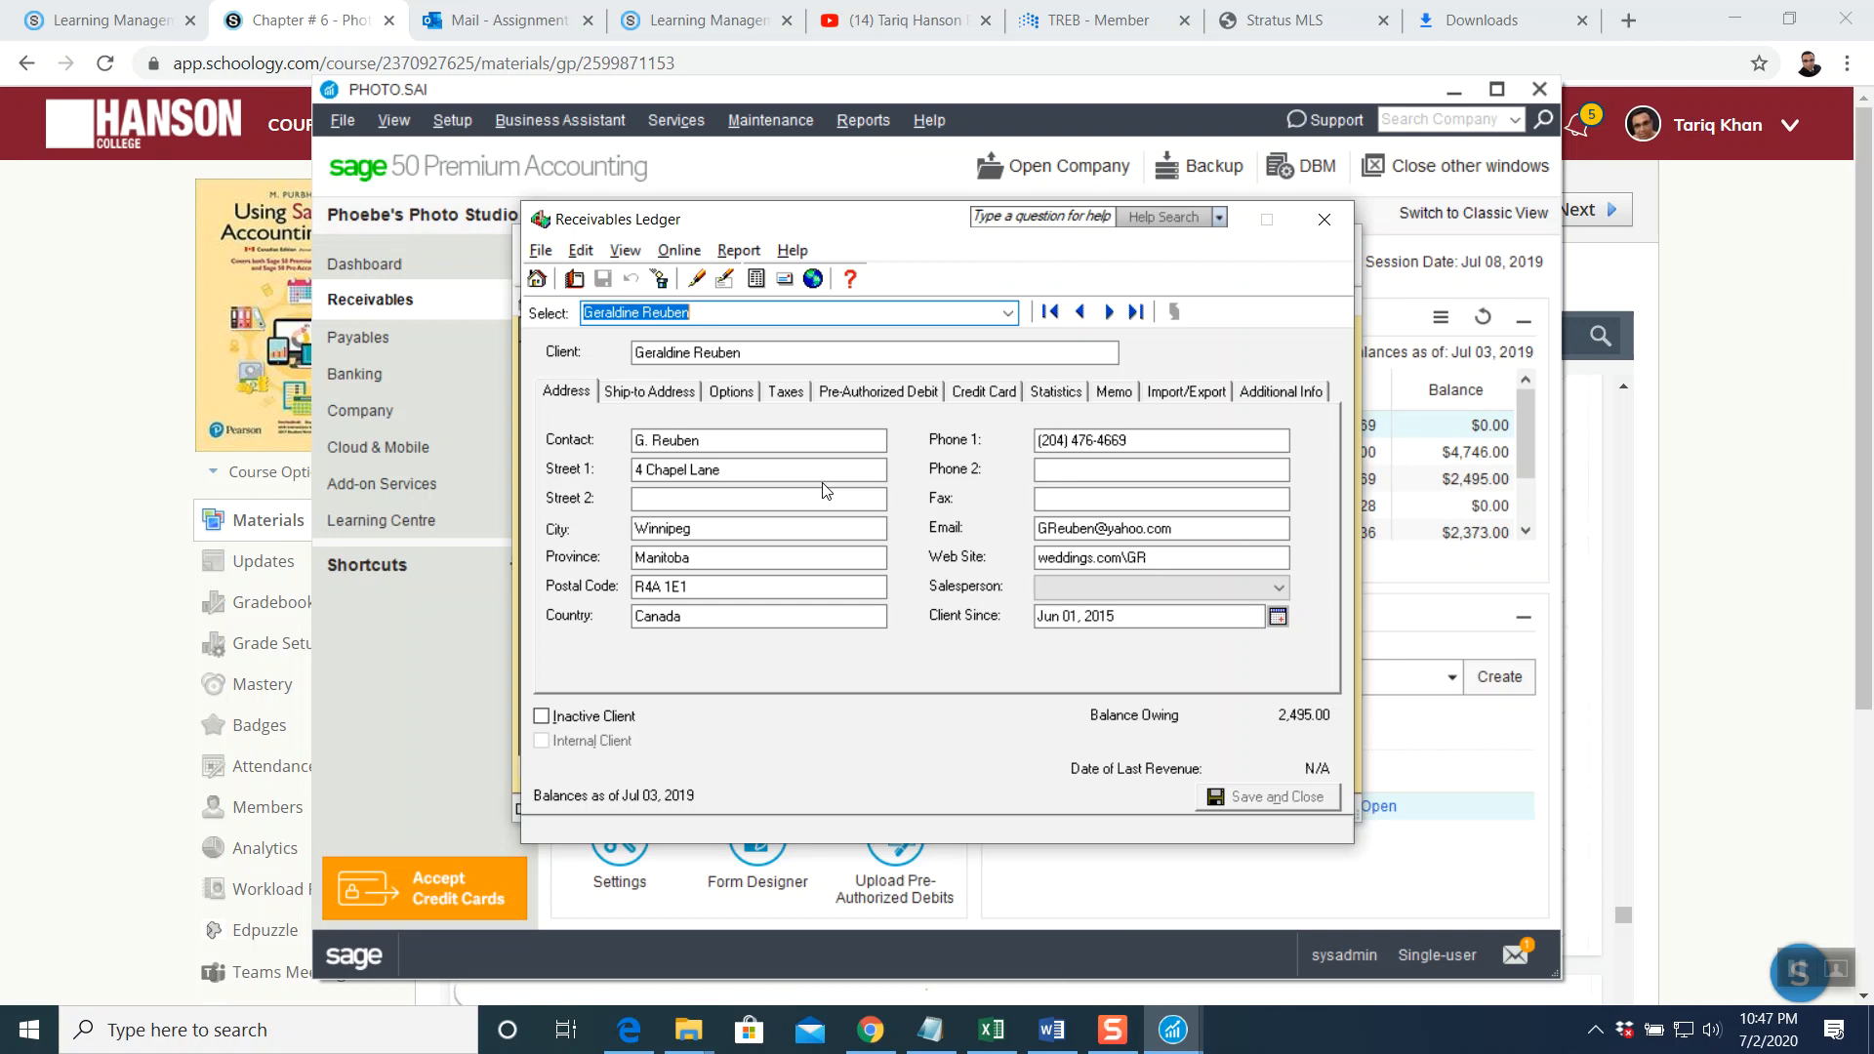
pyautogui.click(653, 398)
pyautogui.click(728, 394)
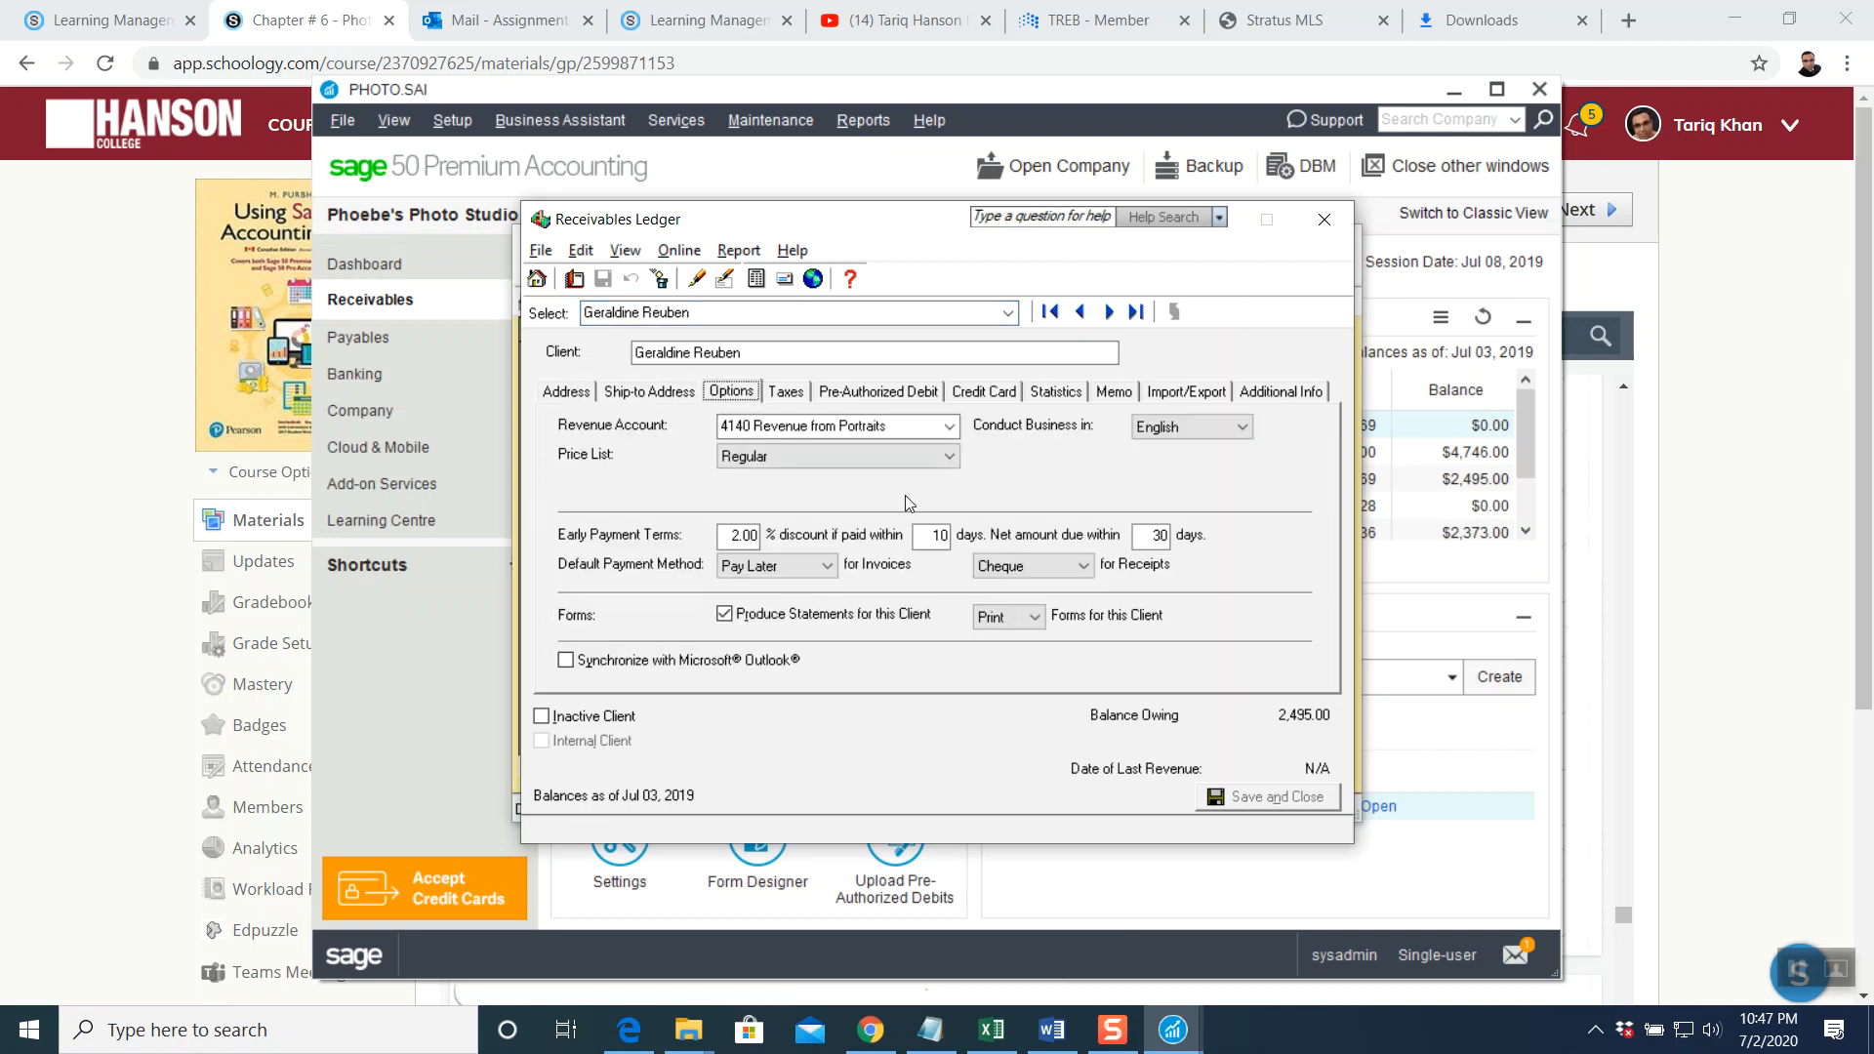
# Set the client's early payment discount to 1% and invoice payment method to Cheque
pyautogui.click(737, 537)
pyautogui.write('1')
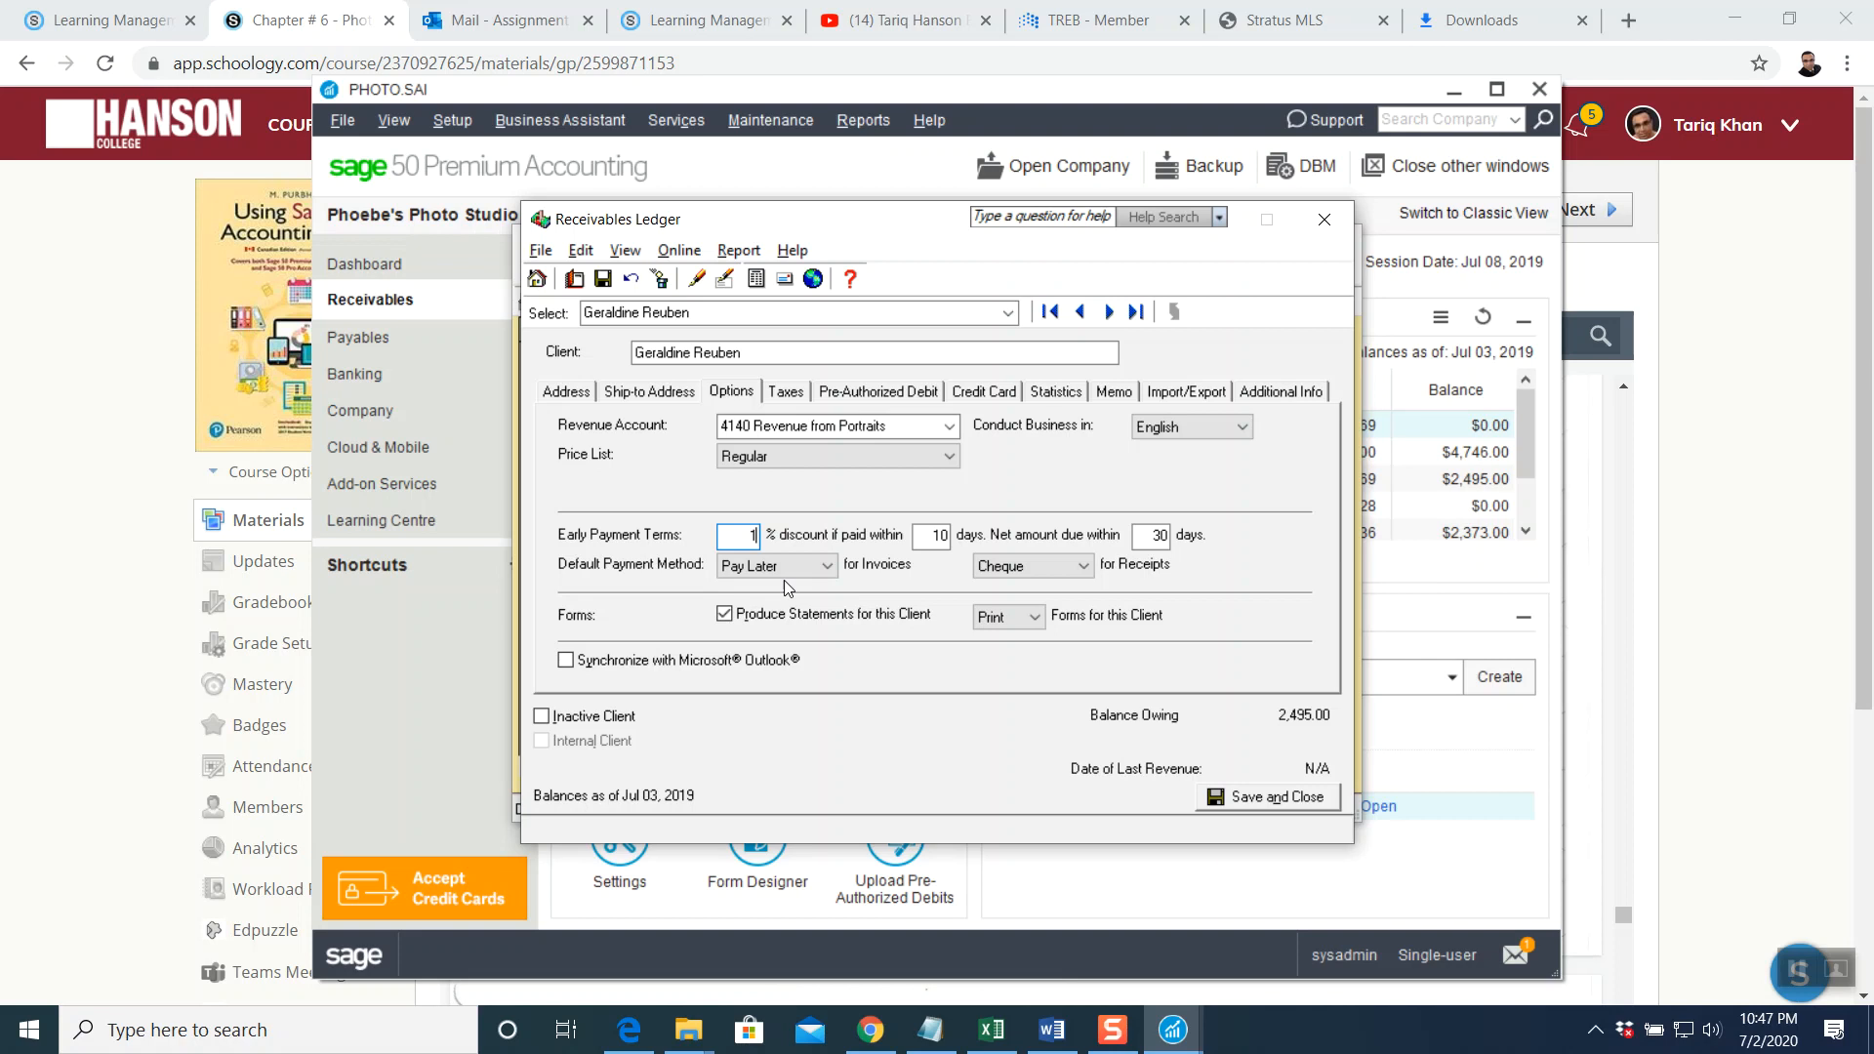
pyautogui.click(828, 568)
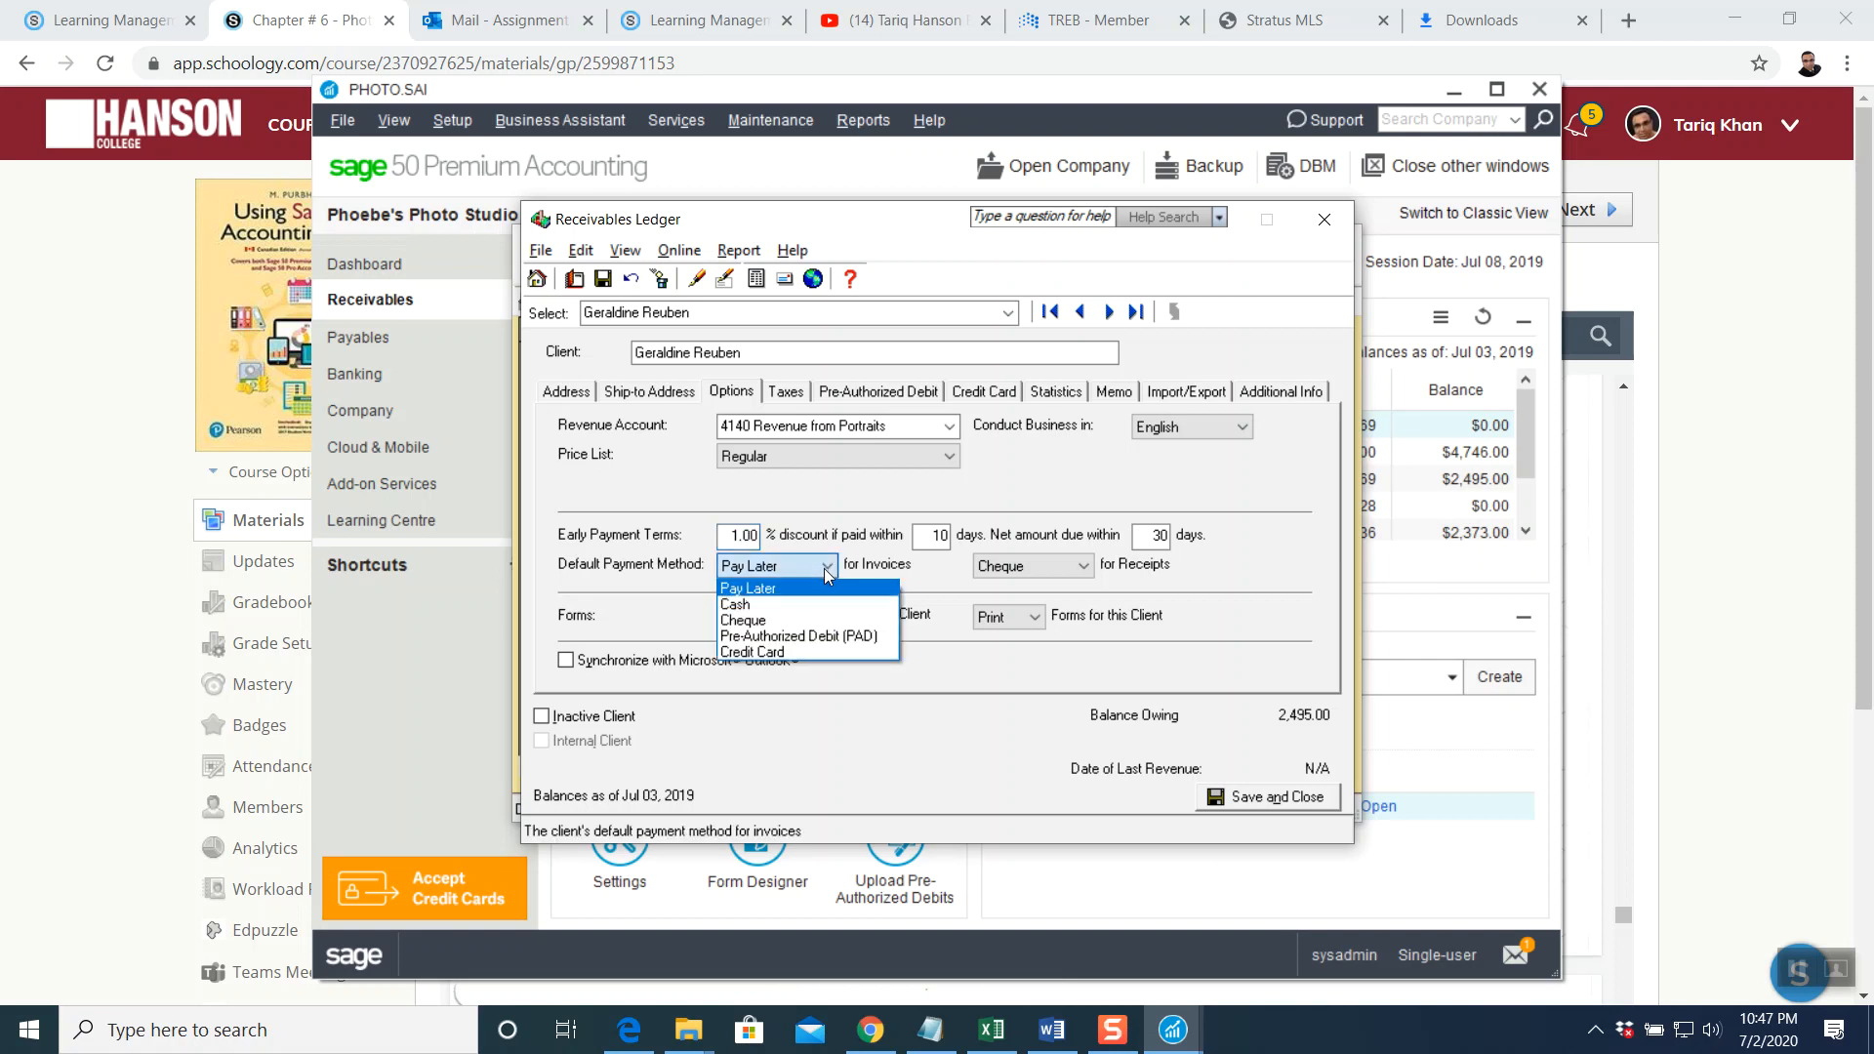
pyautogui.click(774, 625)
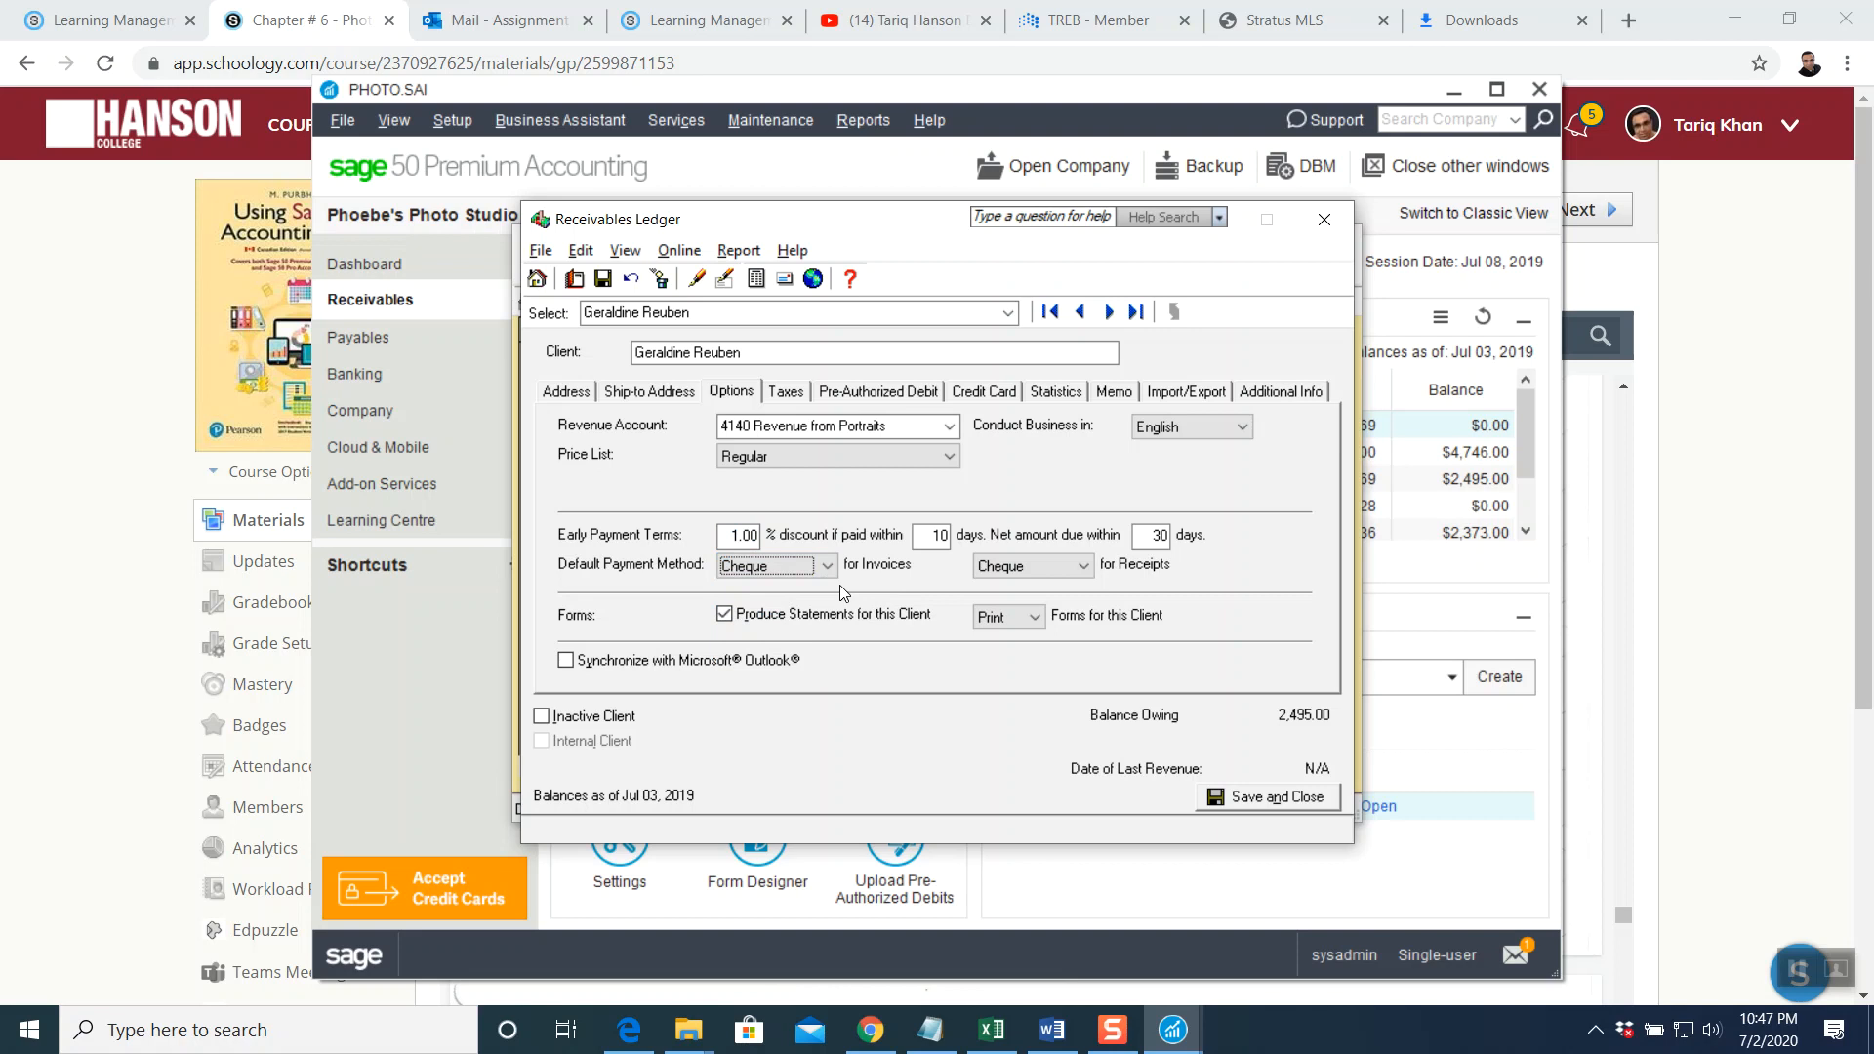
# Set the client's credit limit to 0 on the Statistics page
pyautogui.click(799, 394)
pyautogui.click(863, 398)
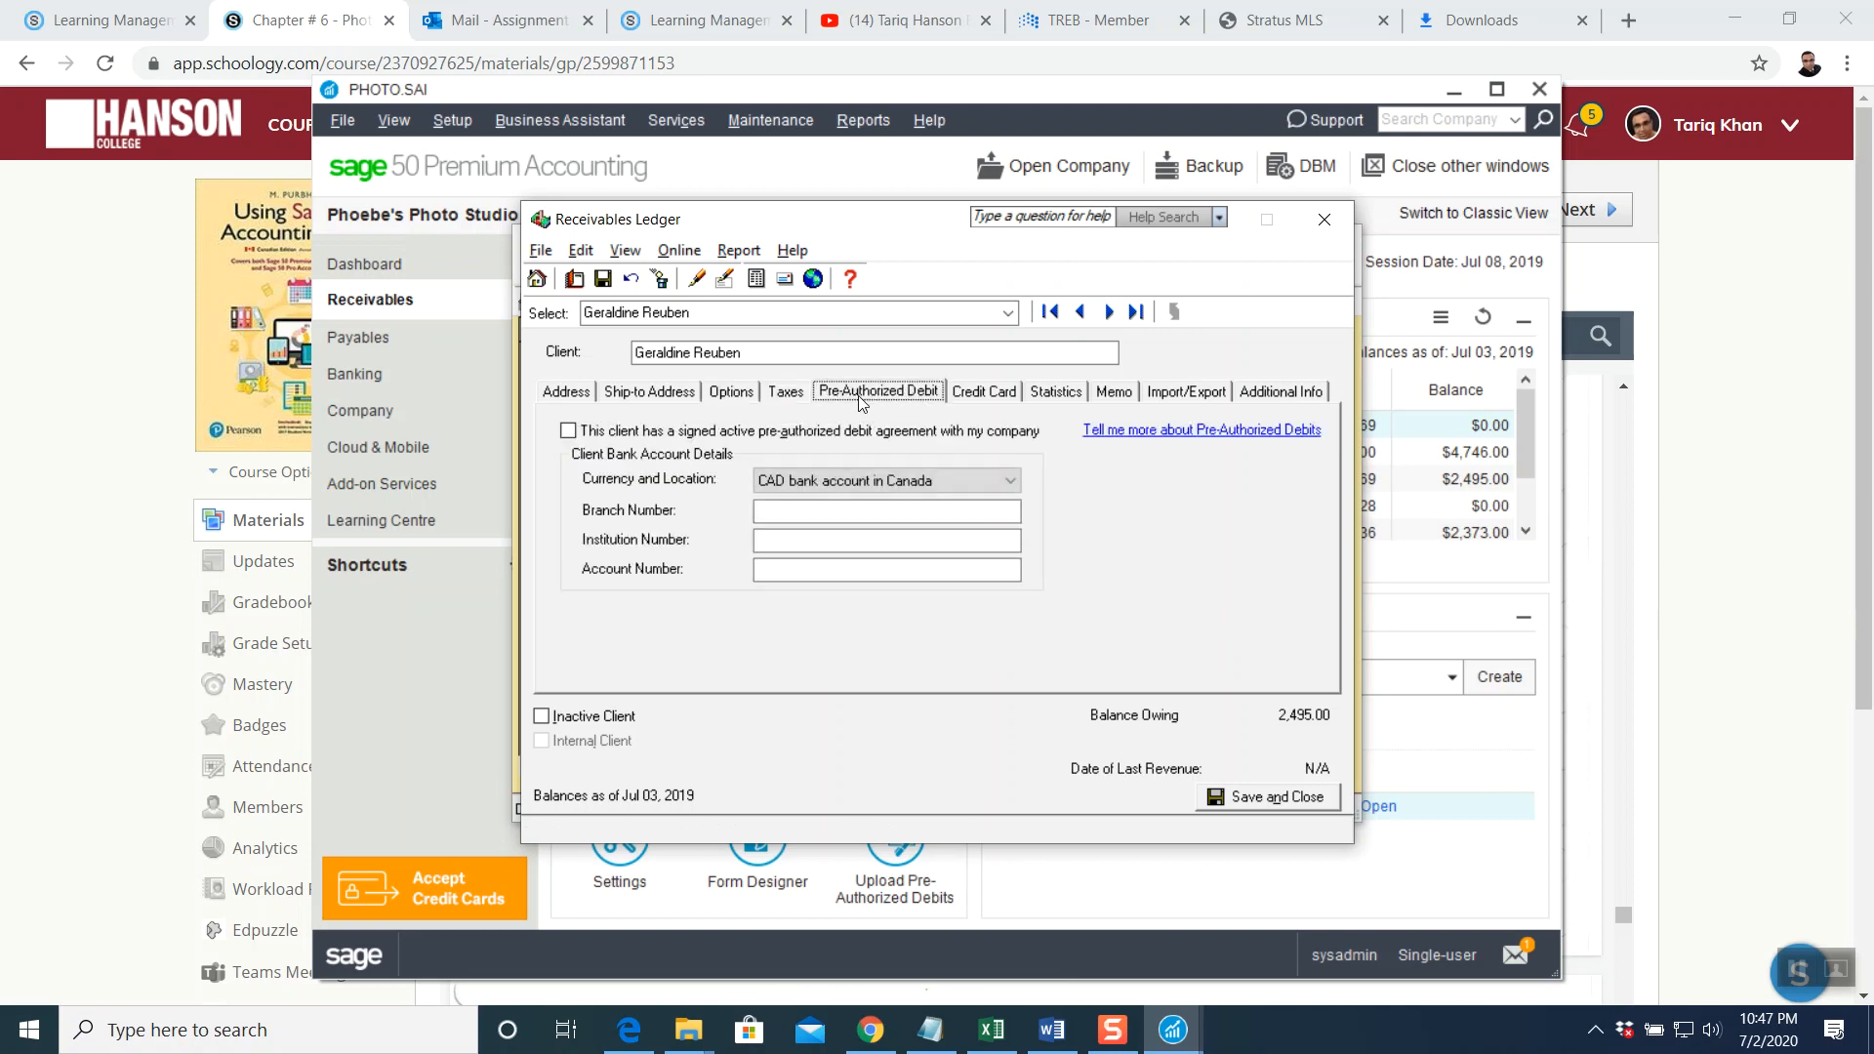
pyautogui.click(971, 399)
pyautogui.click(1055, 395)
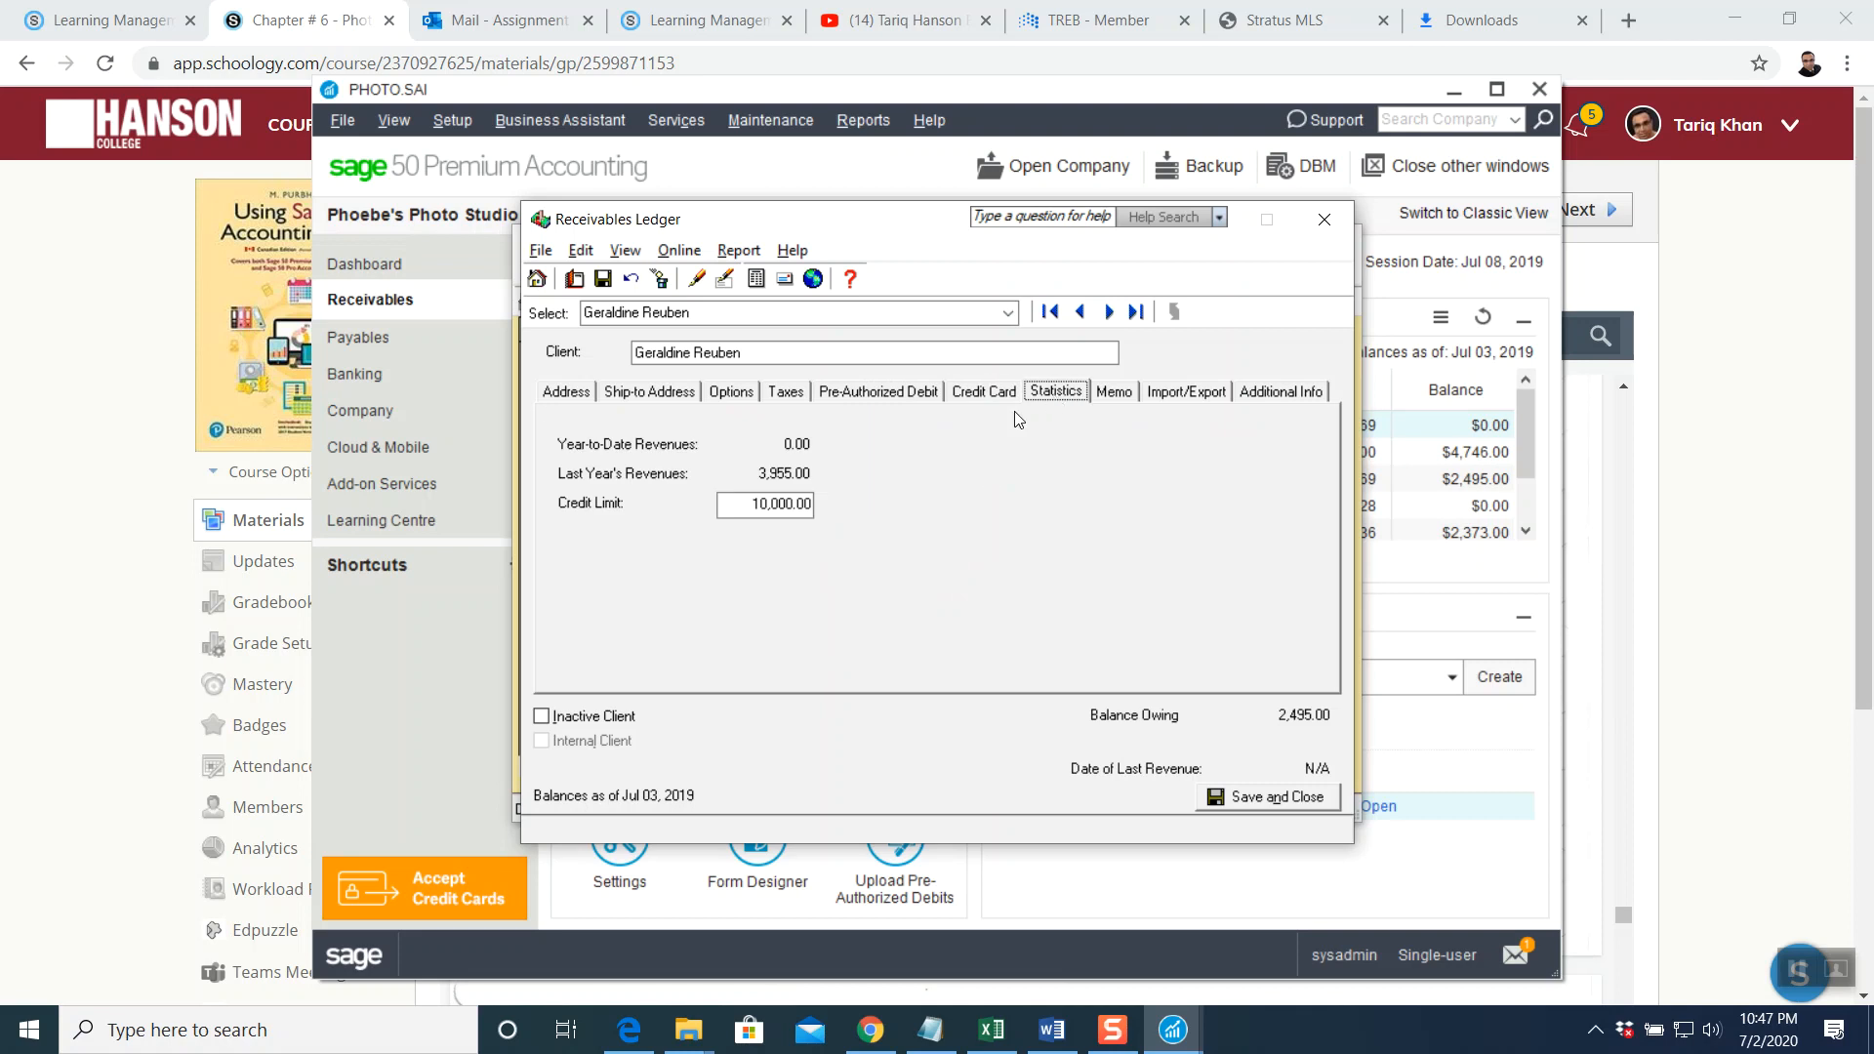
pyautogui.click(771, 505)
pyautogui.write('0')
# Add the memo 'Memo #' to the client record and save and close it
pyautogui.click(1108, 400)
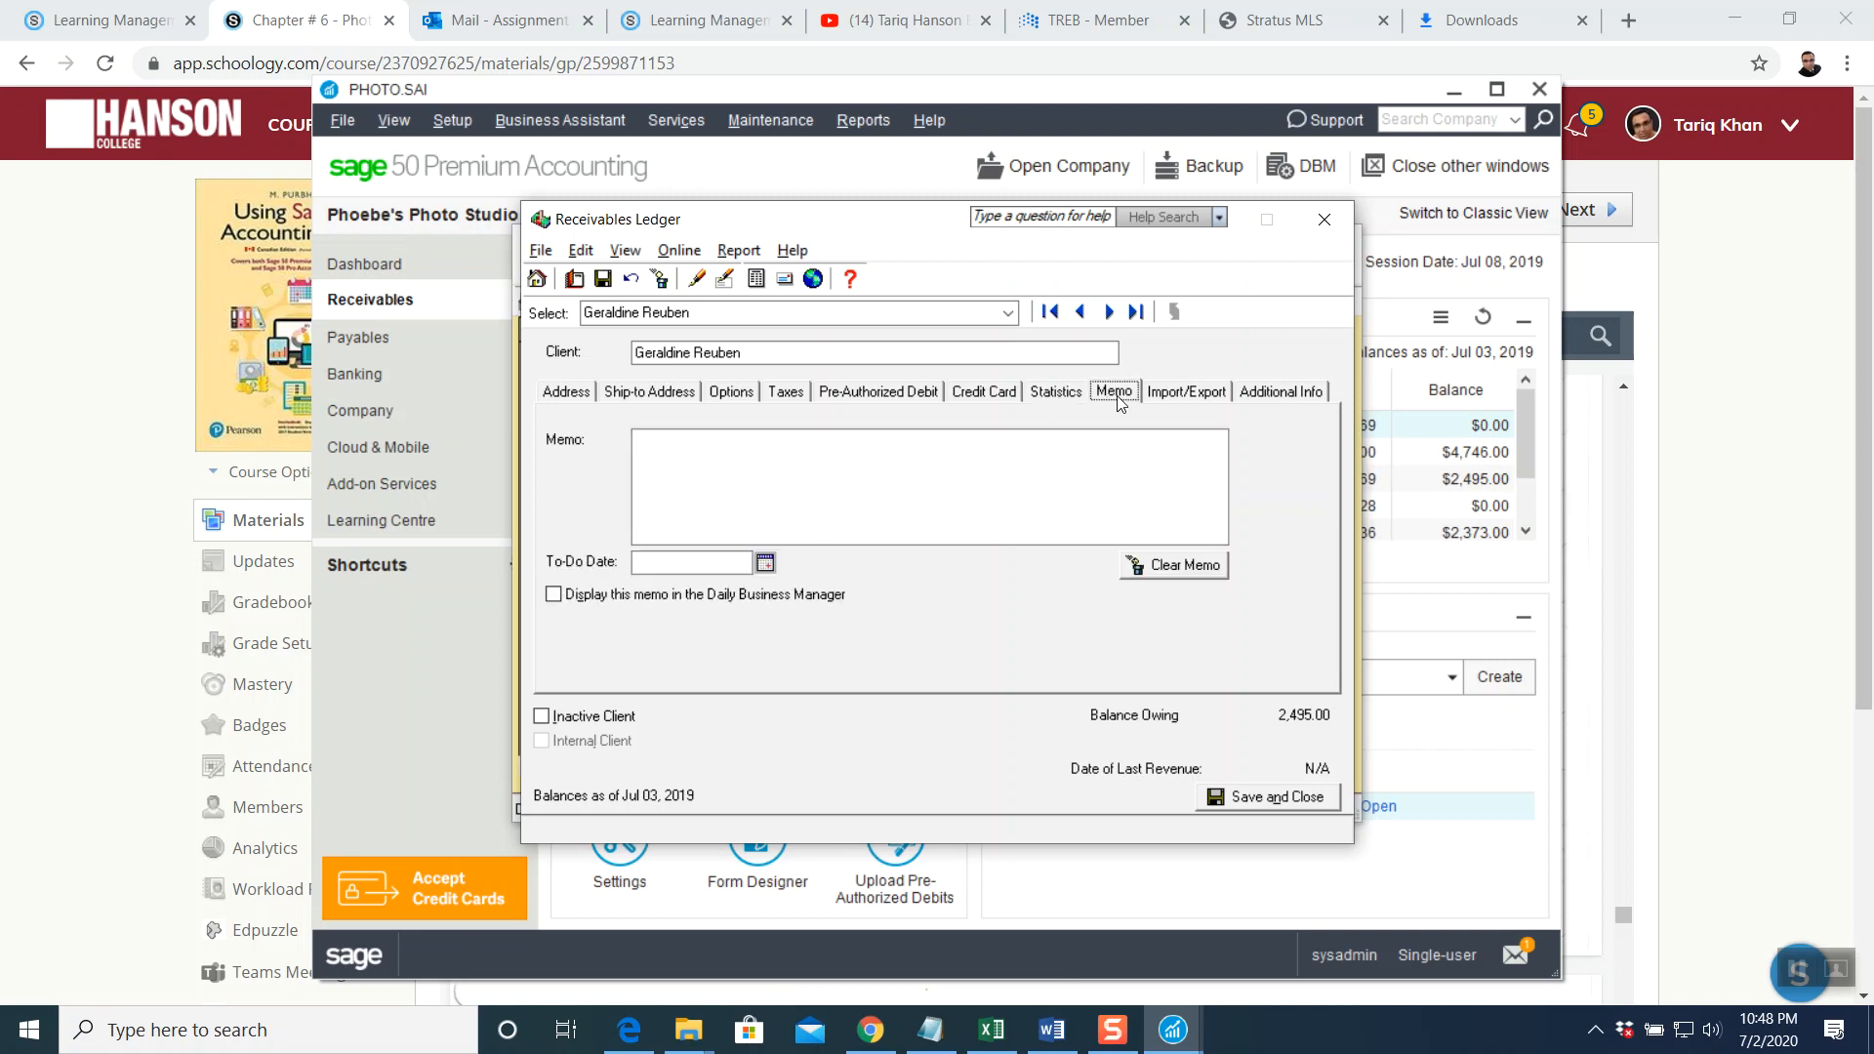
pyautogui.click(1180, 400)
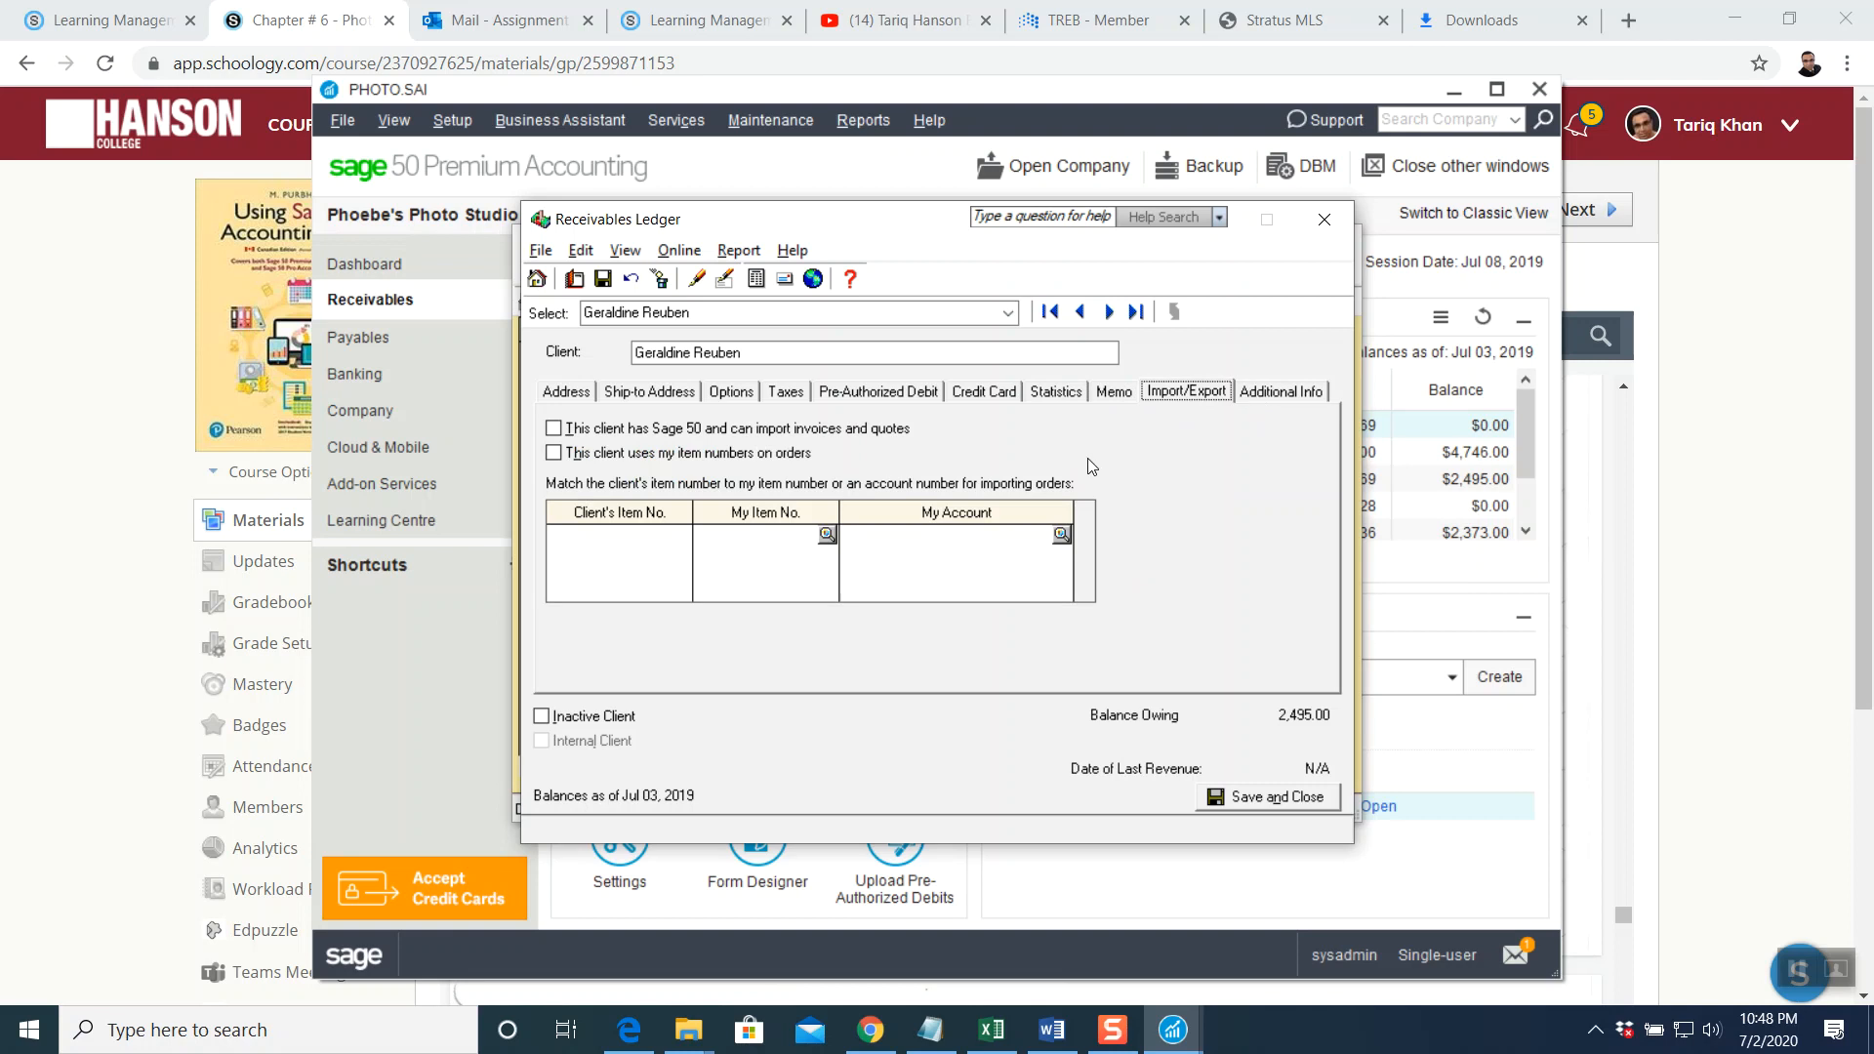
pyautogui.click(1112, 392)
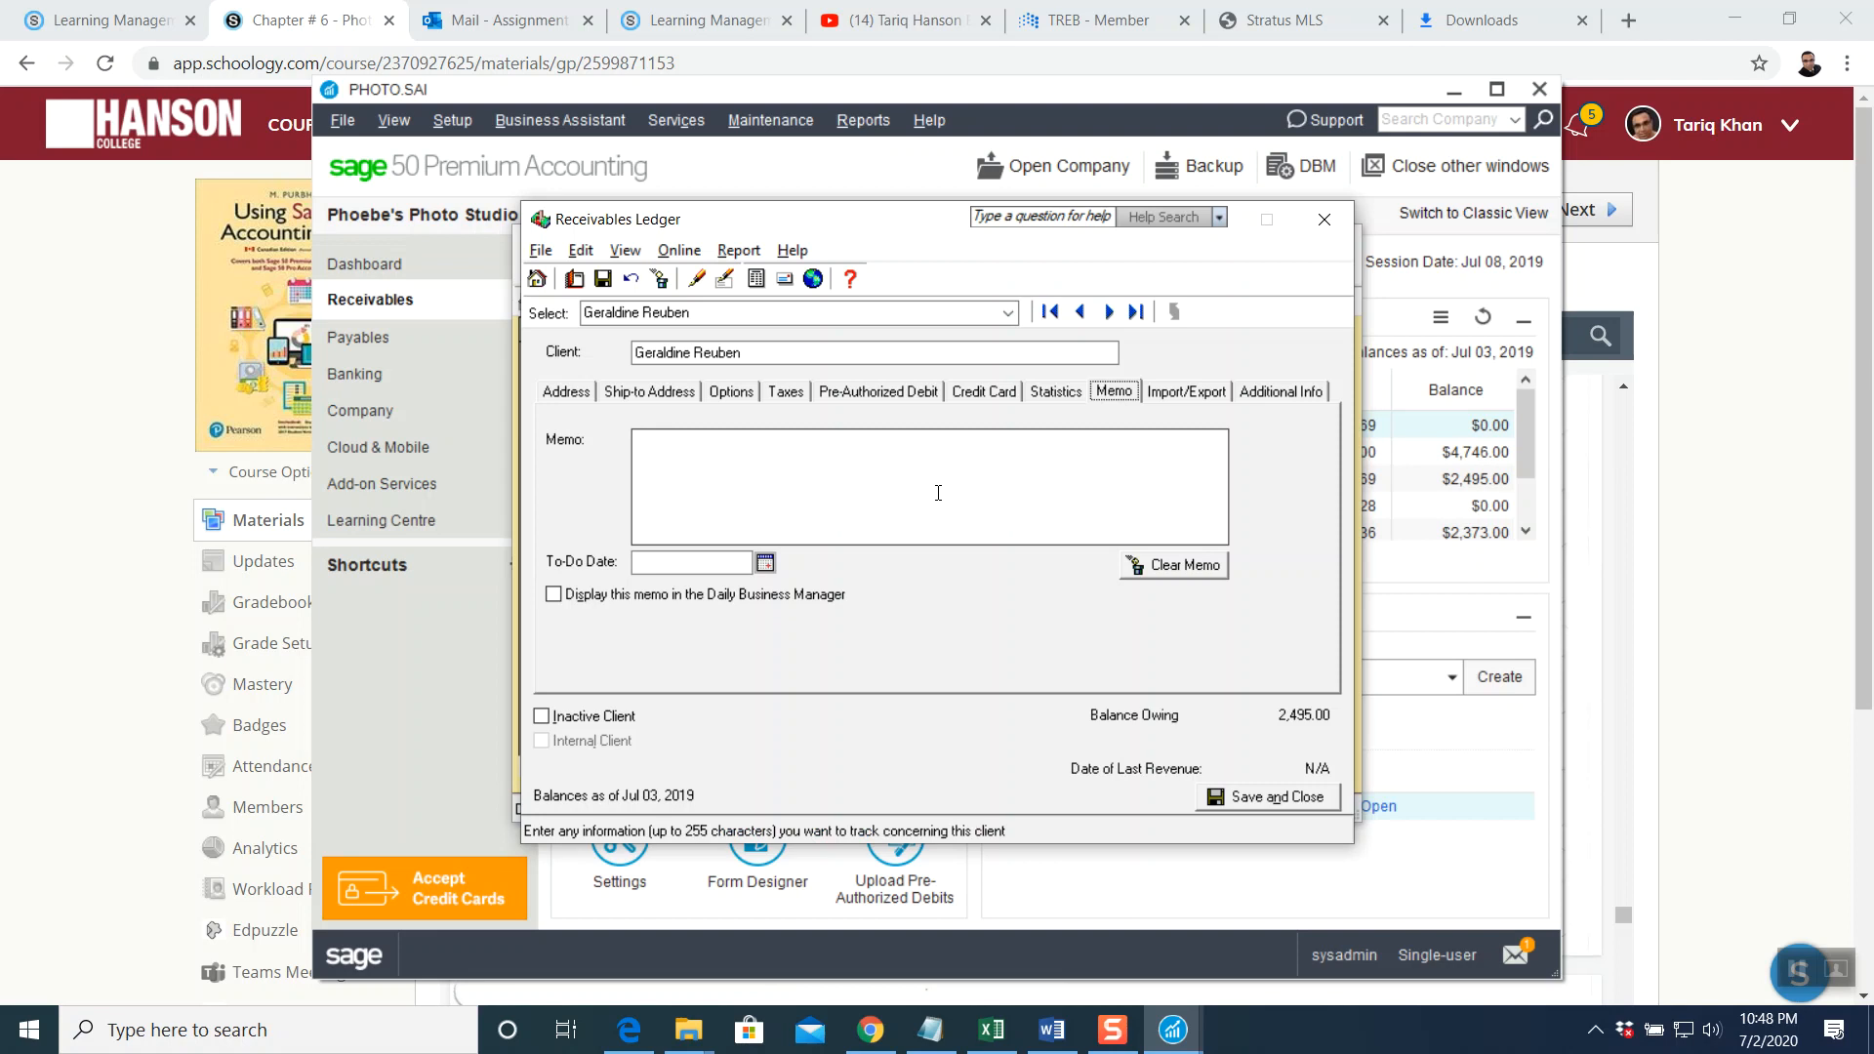
pyautogui.write('Memo # 1')
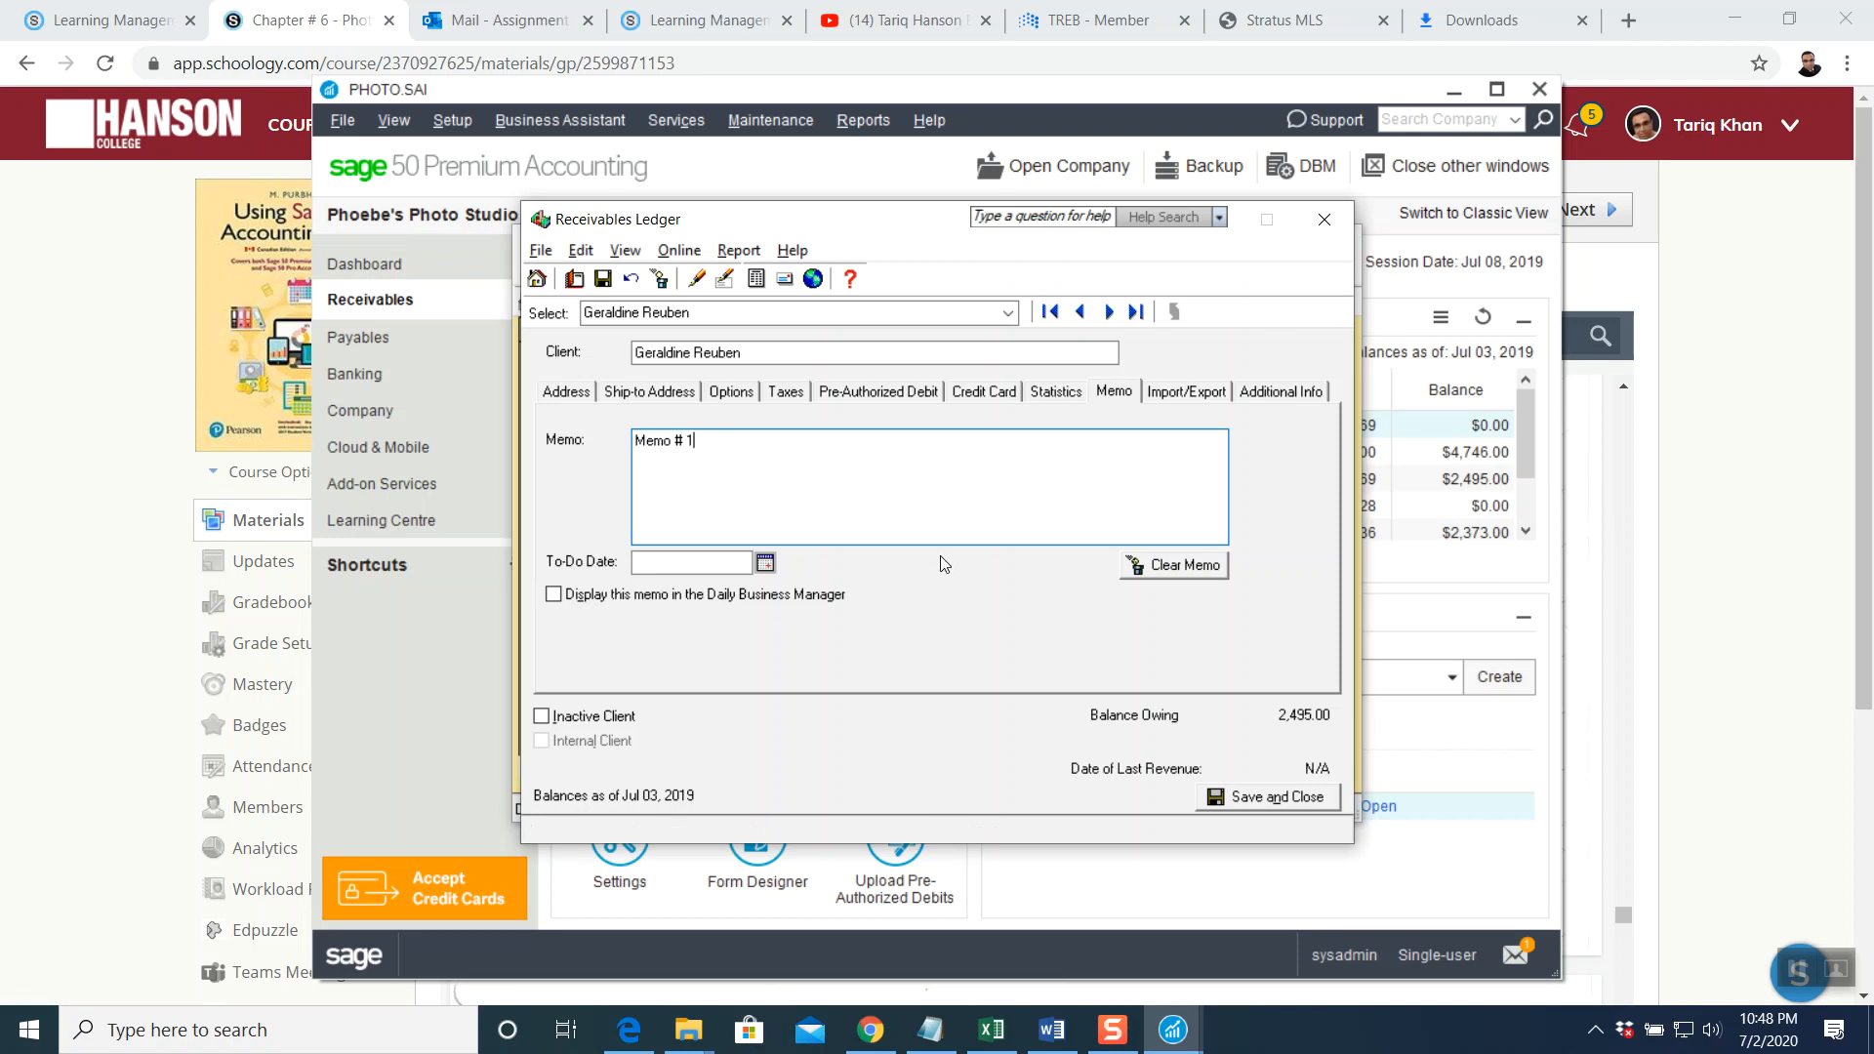
pyautogui.click(1241, 800)
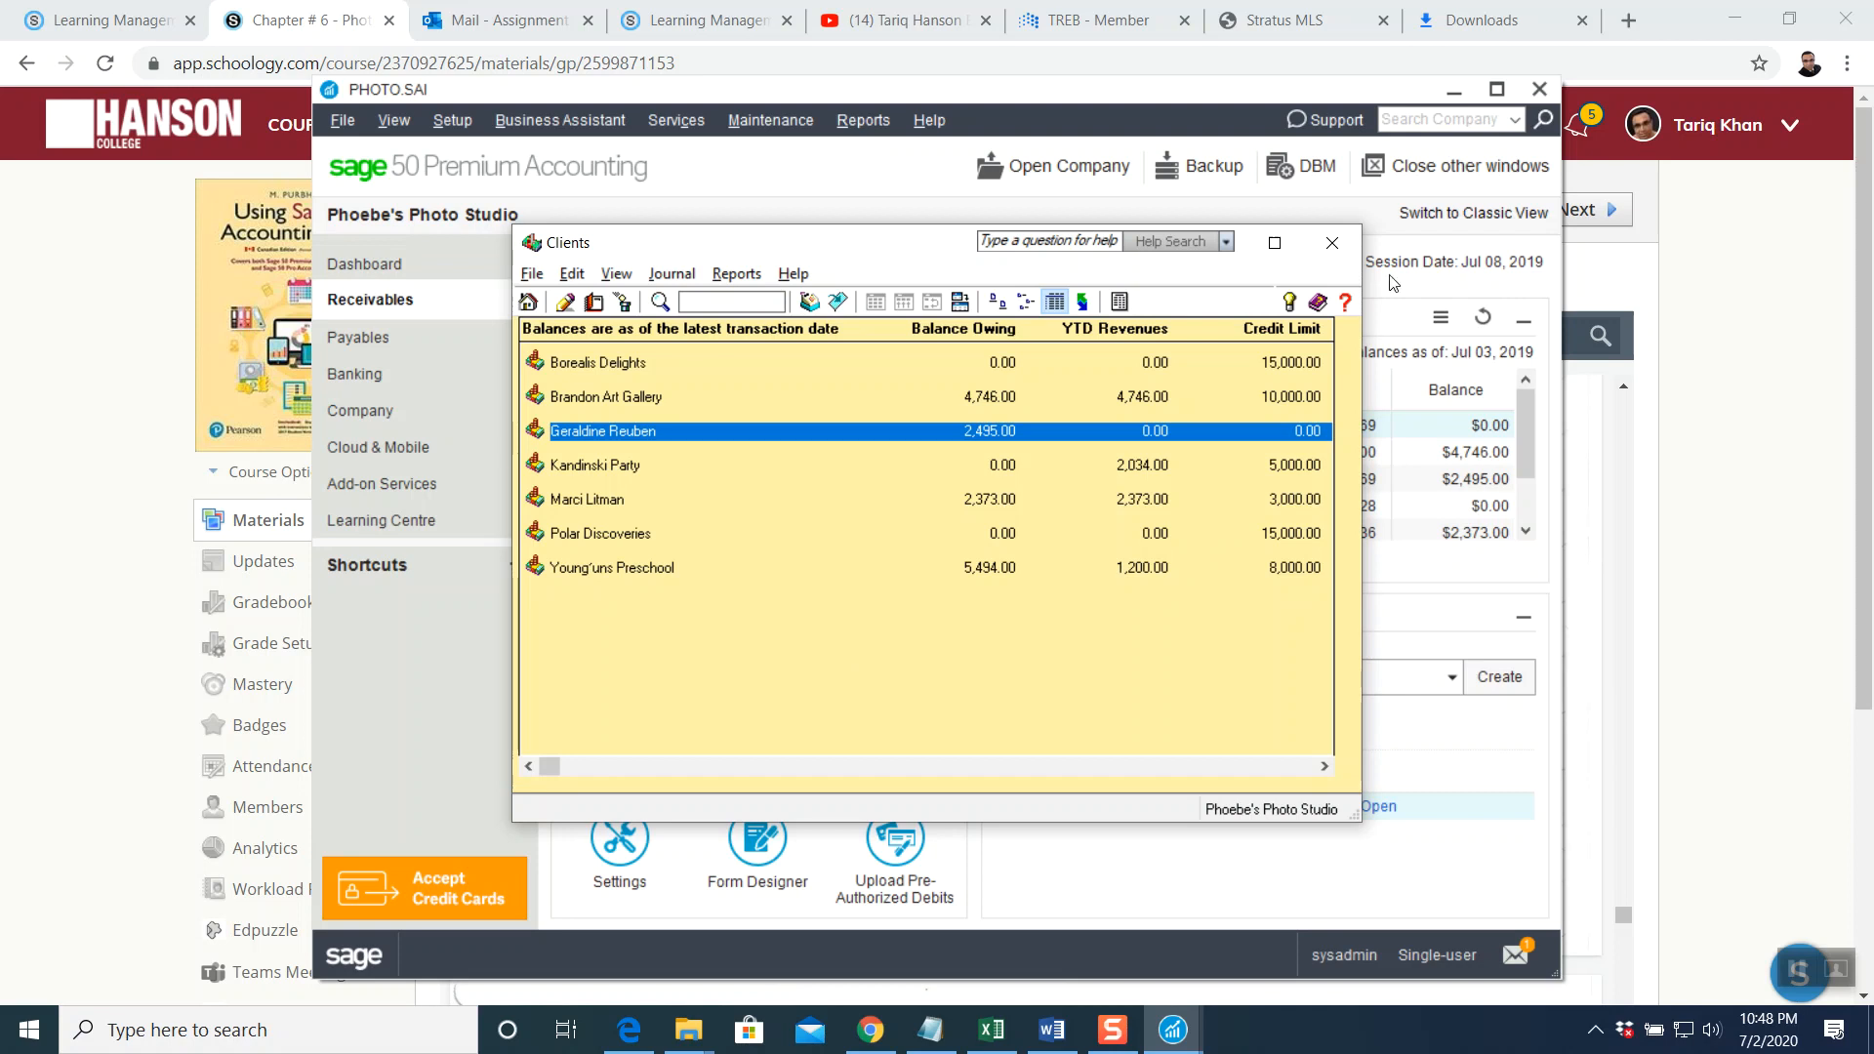
# Scroll the chapter PDF to Entering Credit Card Sales and Credit Card Sales Invoice #PS-394
pyautogui.click(1334, 243)
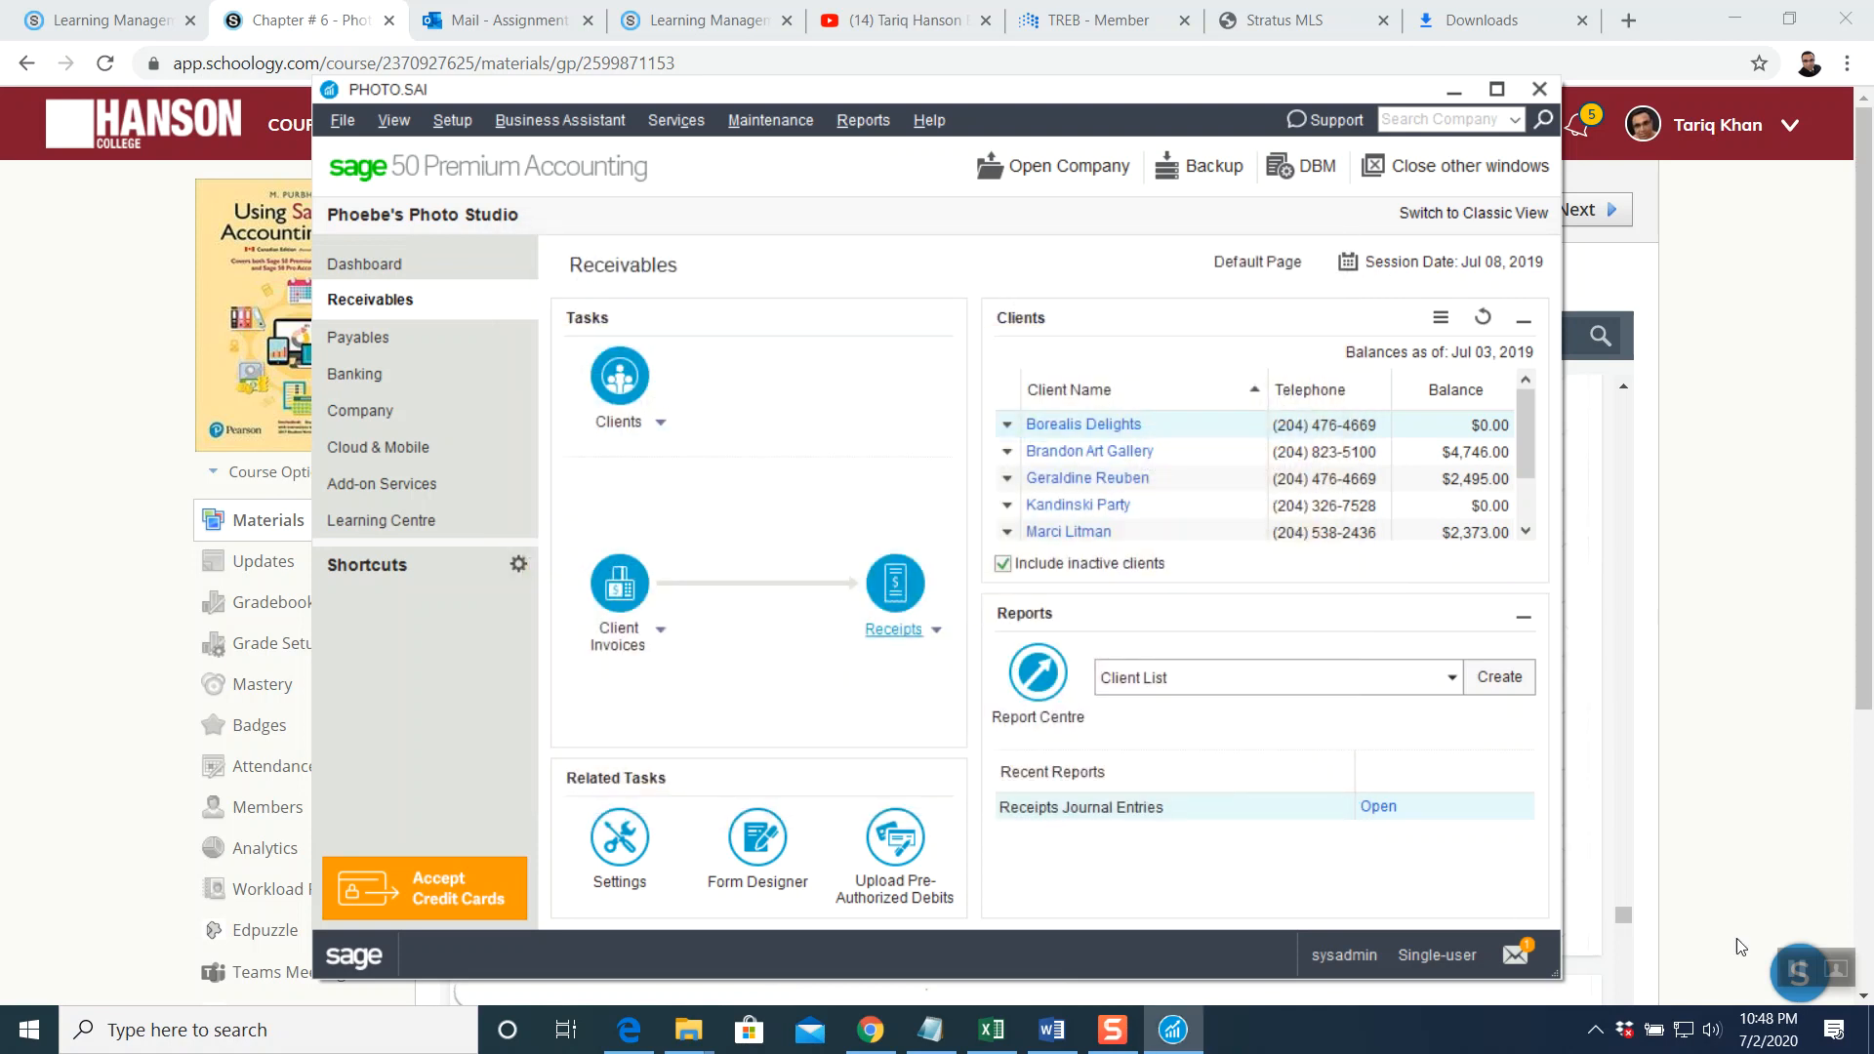
pyautogui.click(1792, 972)
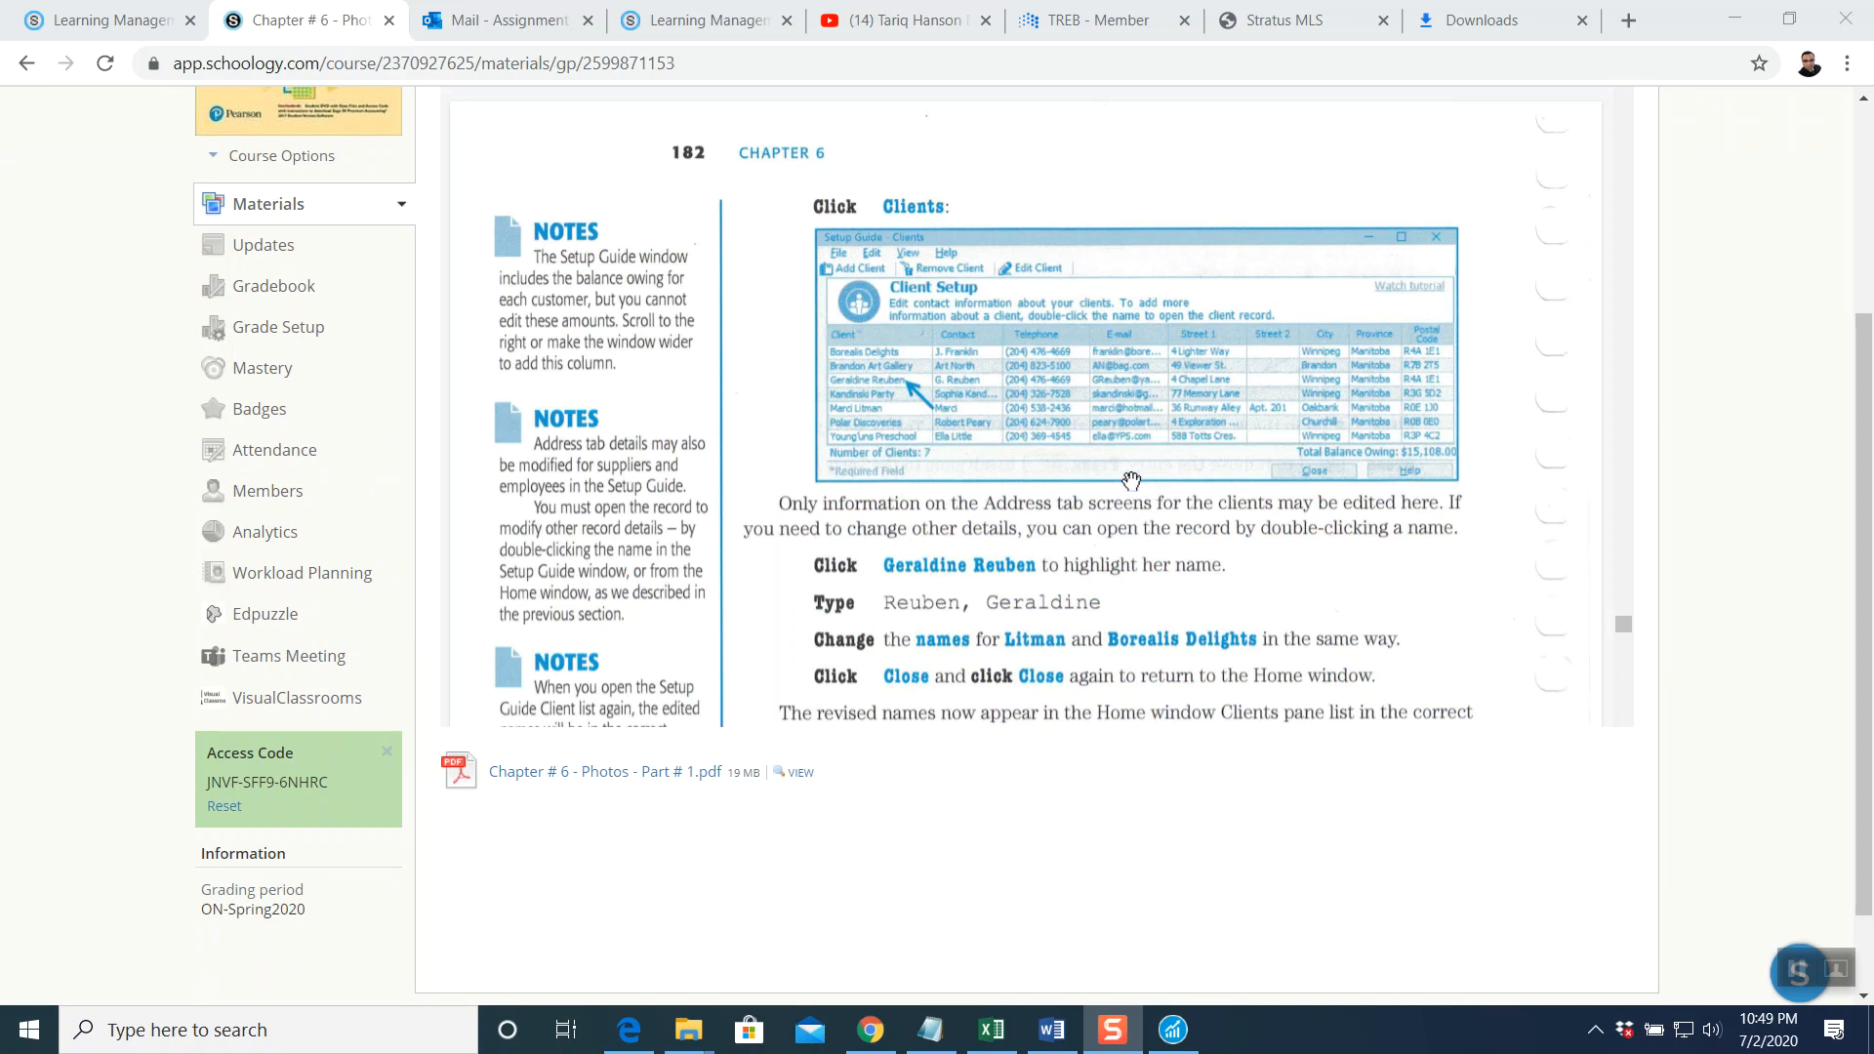
pyautogui.scroll(-3, 1130, 480)
pyautogui.scroll(-3, 1131, 480)
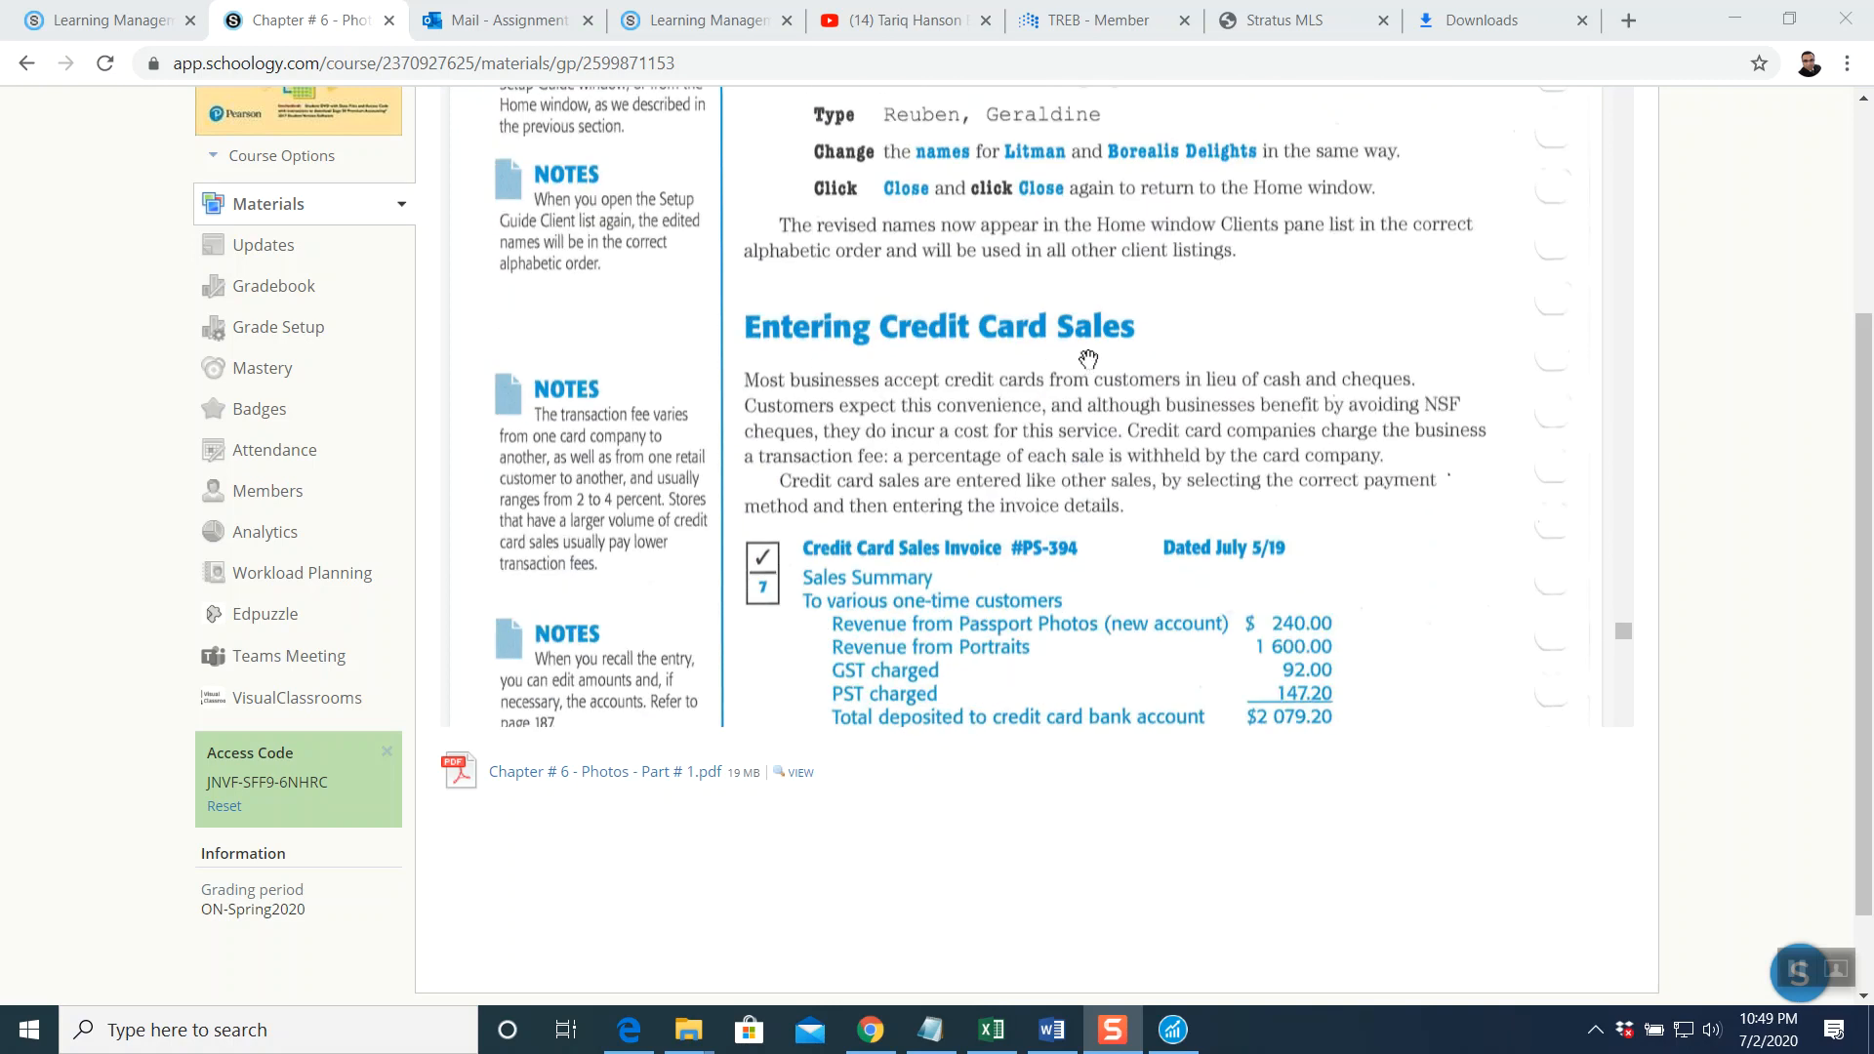
pyautogui.scroll(-1, 1084, 359)
pyautogui.scroll(-2, 1086, 359)
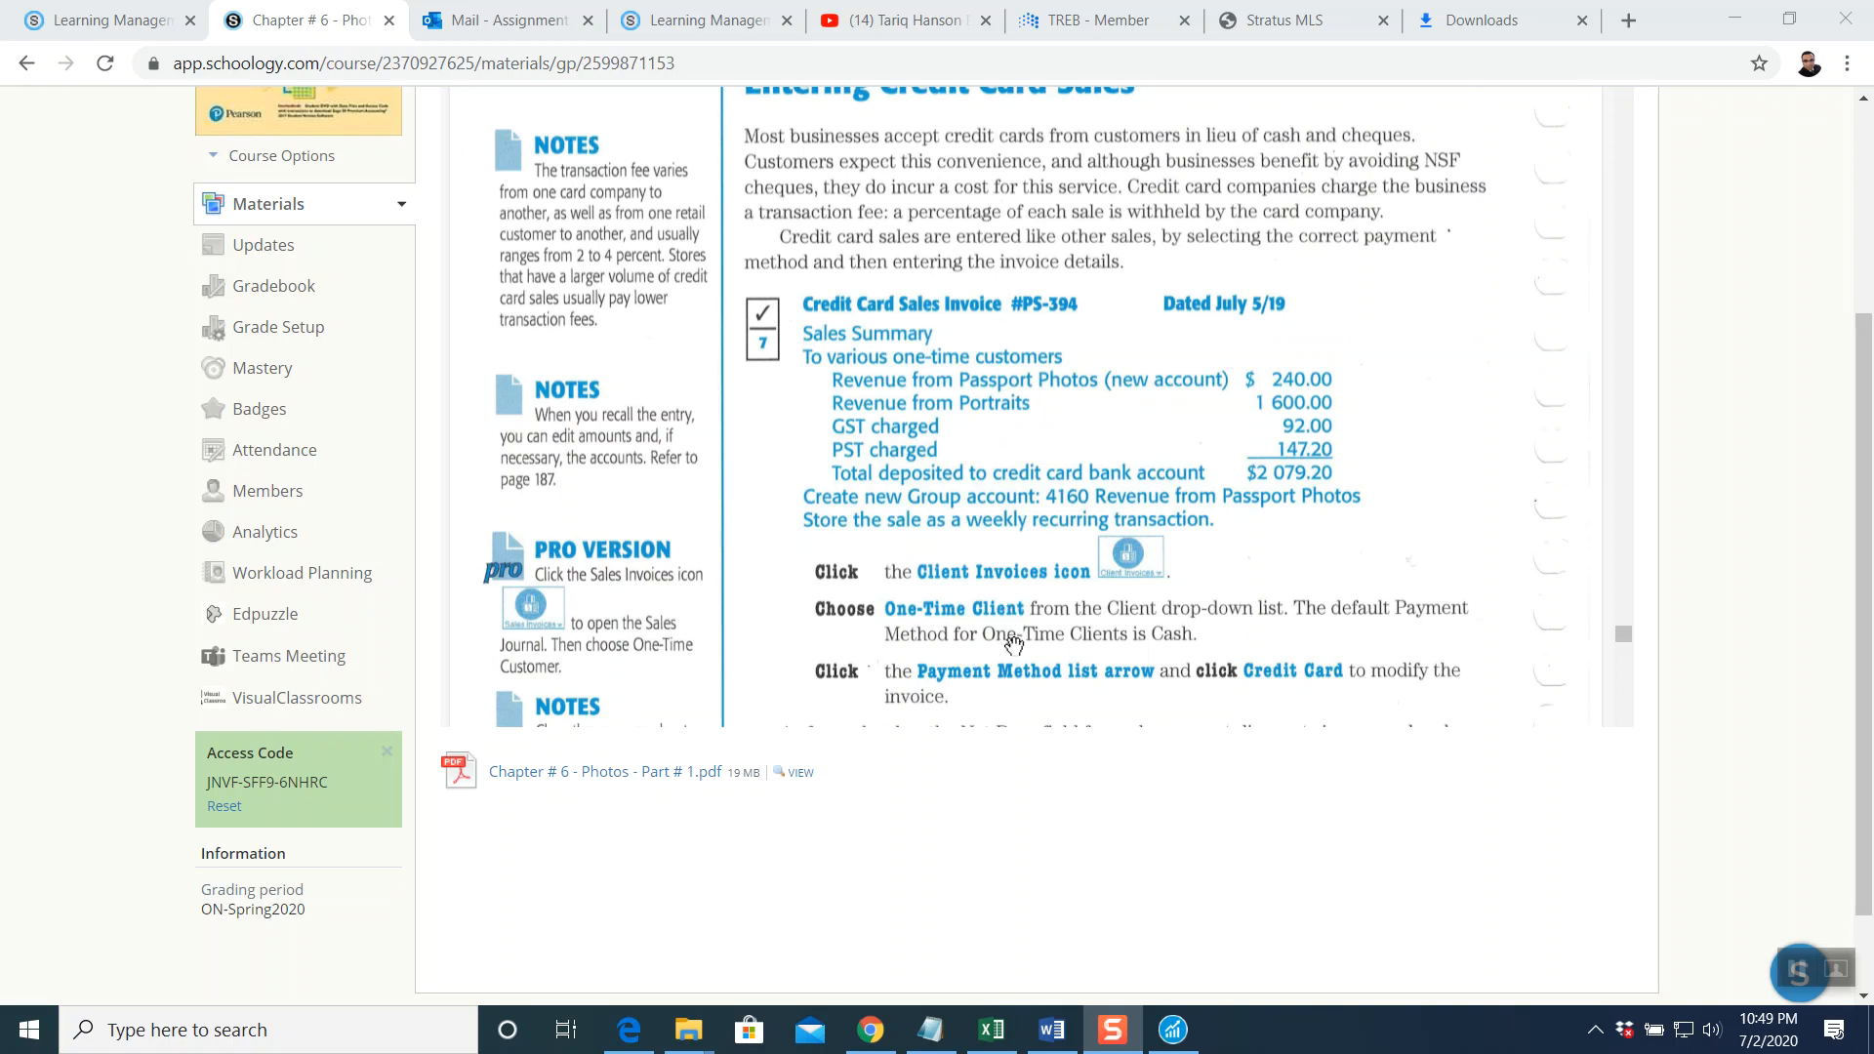
pyautogui.click(1177, 1037)
# Start a Credit Card client invoice PS-394 dated Jul 05, 2019 for a one-time client
pyautogui.click(639, 571)
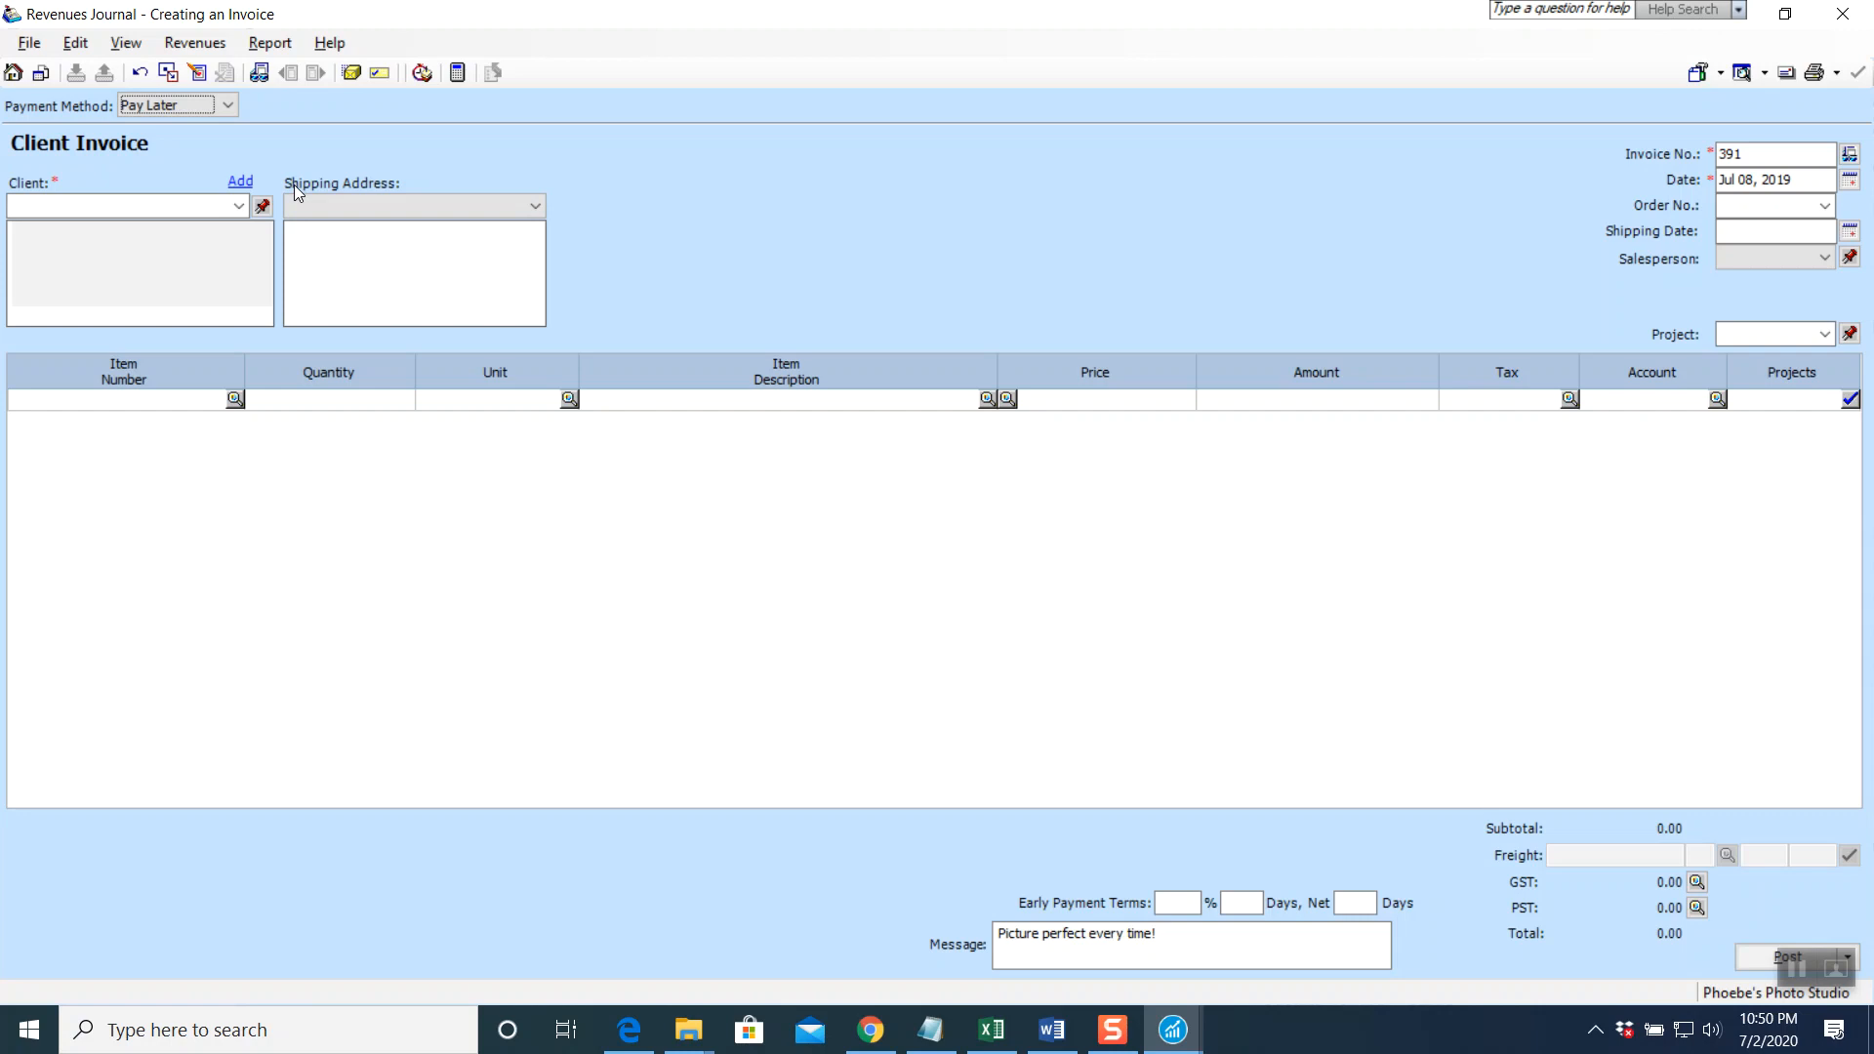
pyautogui.click(228, 107)
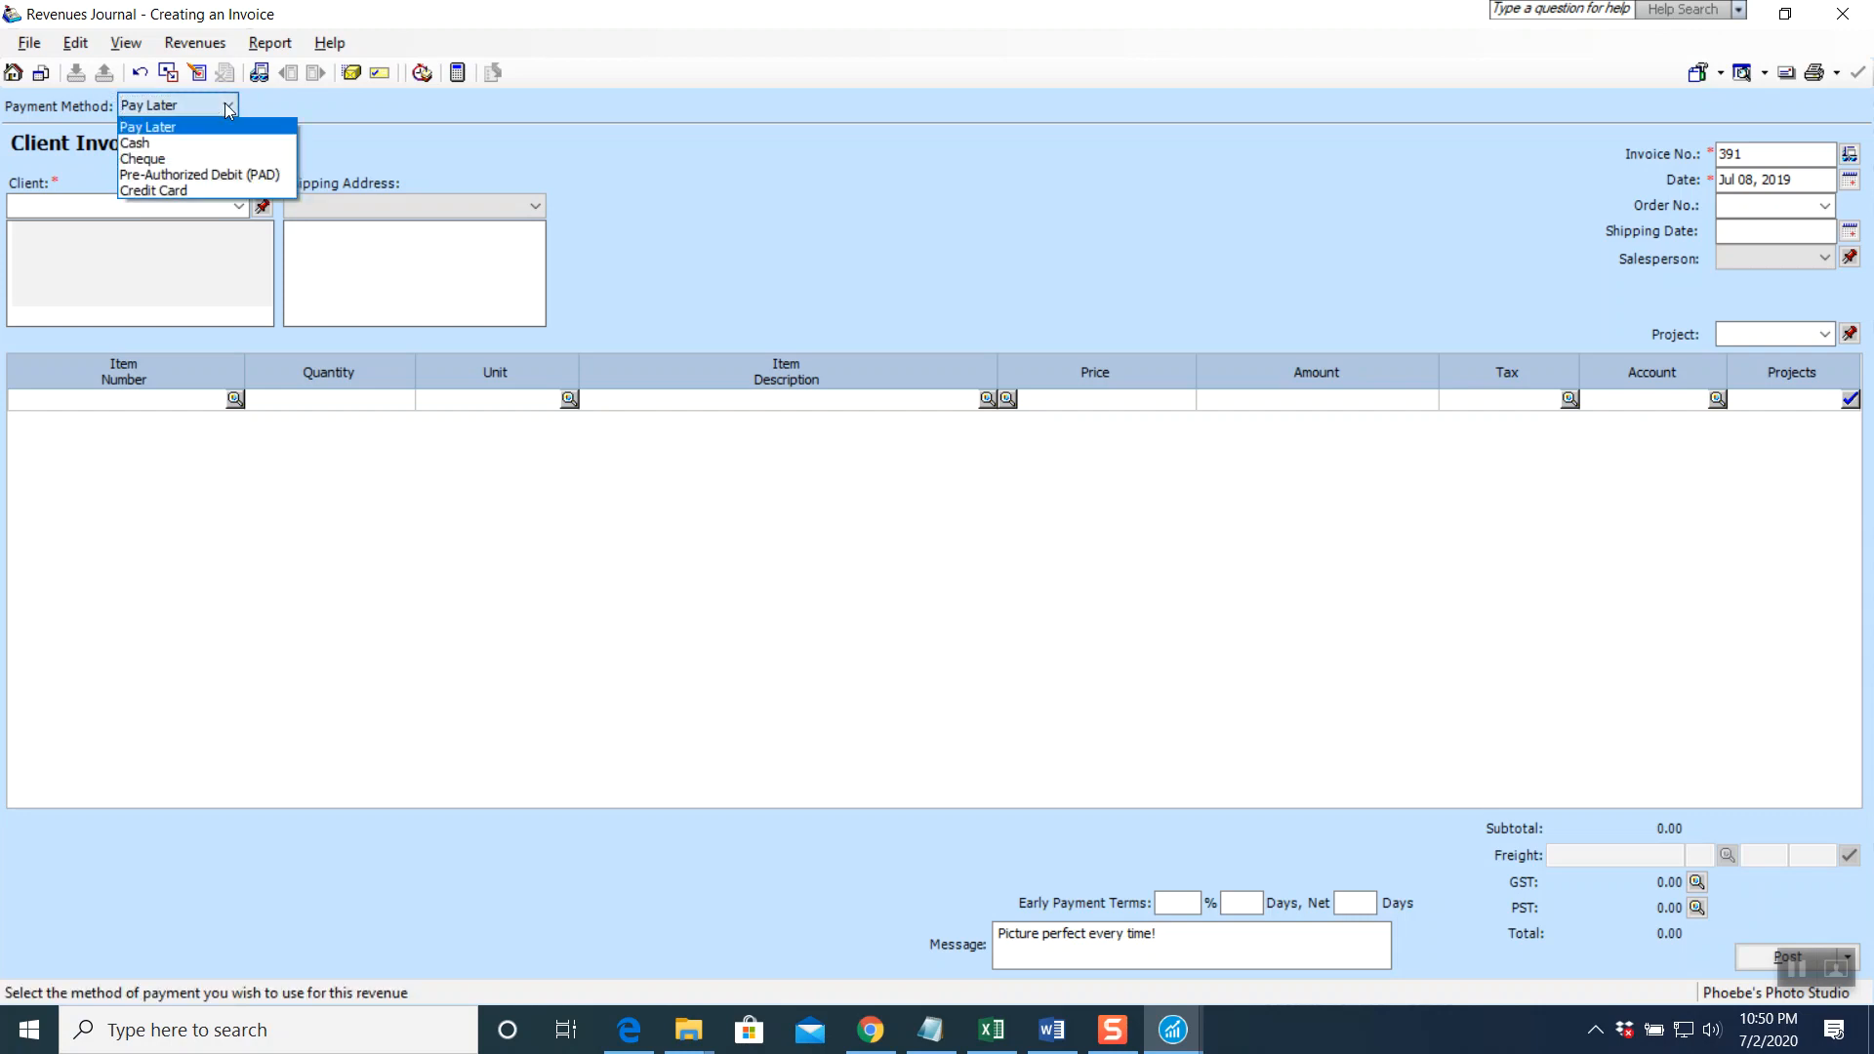
pyautogui.click(180, 191)
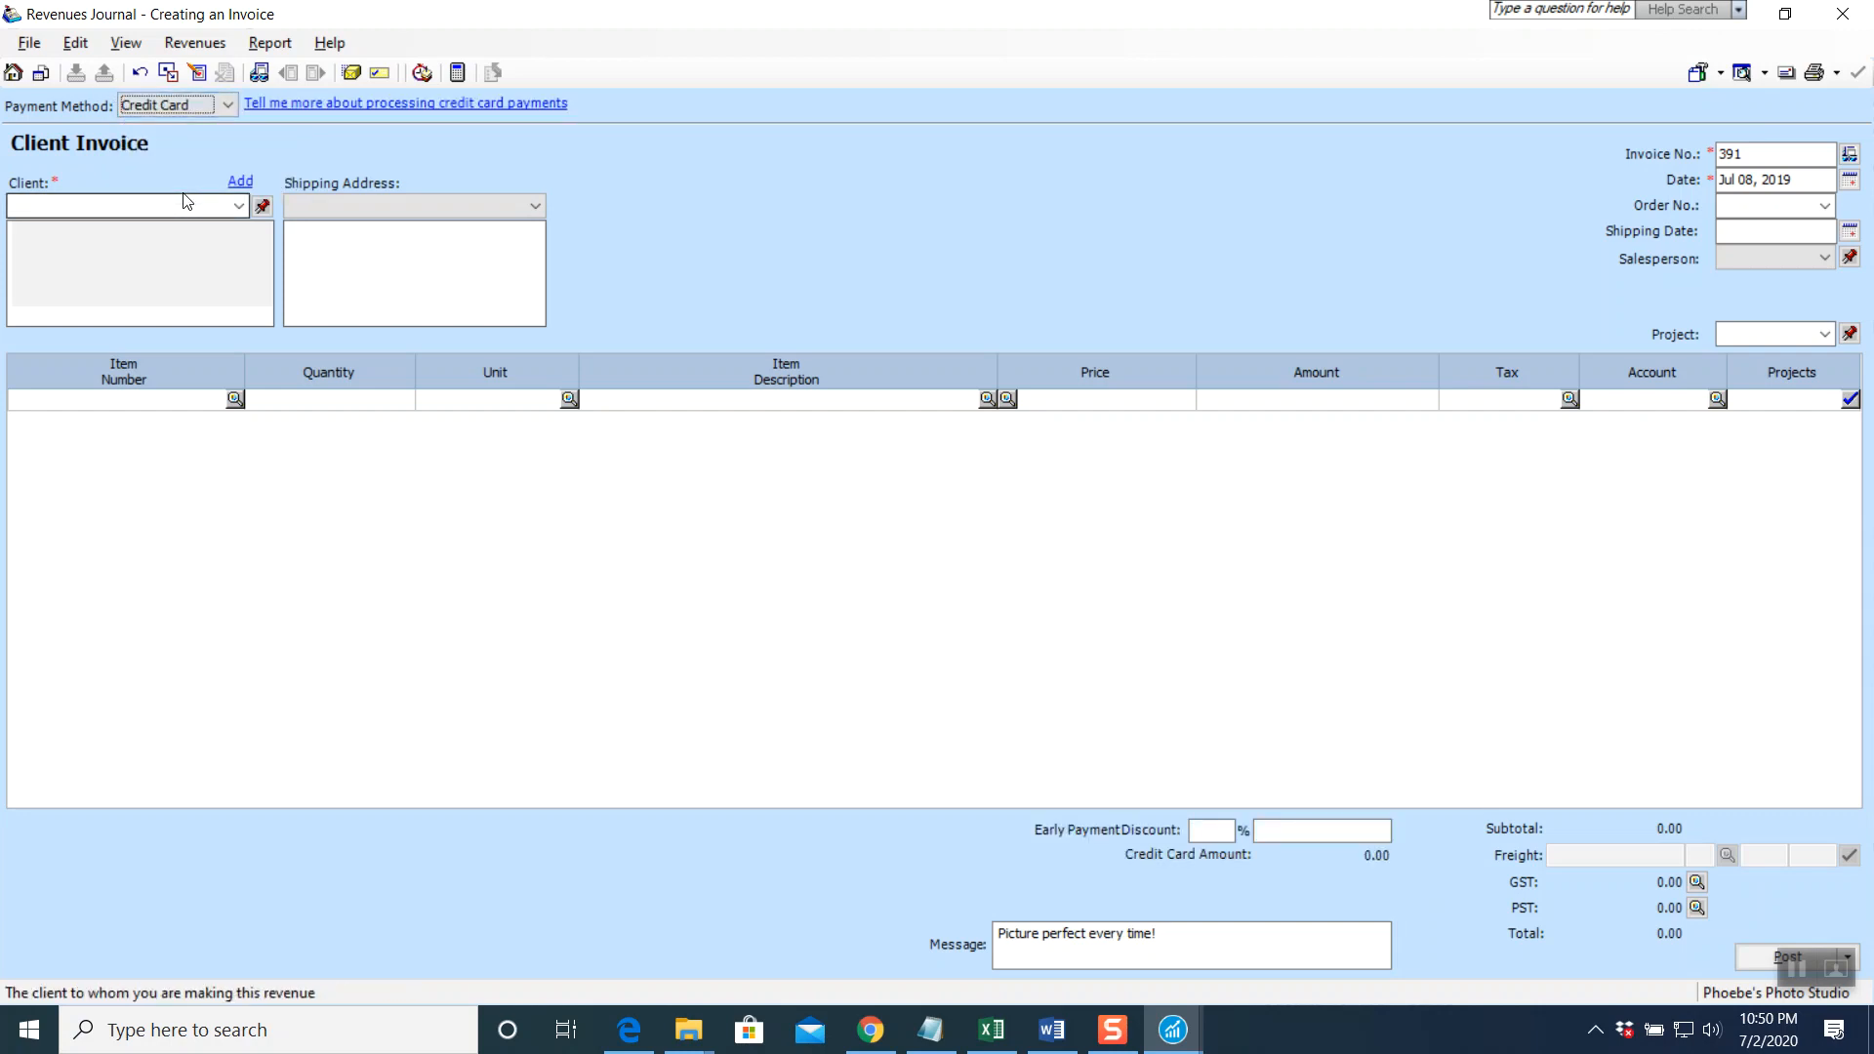
pyautogui.click(1781, 157)
pyautogui.moveTo(1782, 157); pyautogui.dragTo(1573, 147)
pyautogui.write('PS-394')
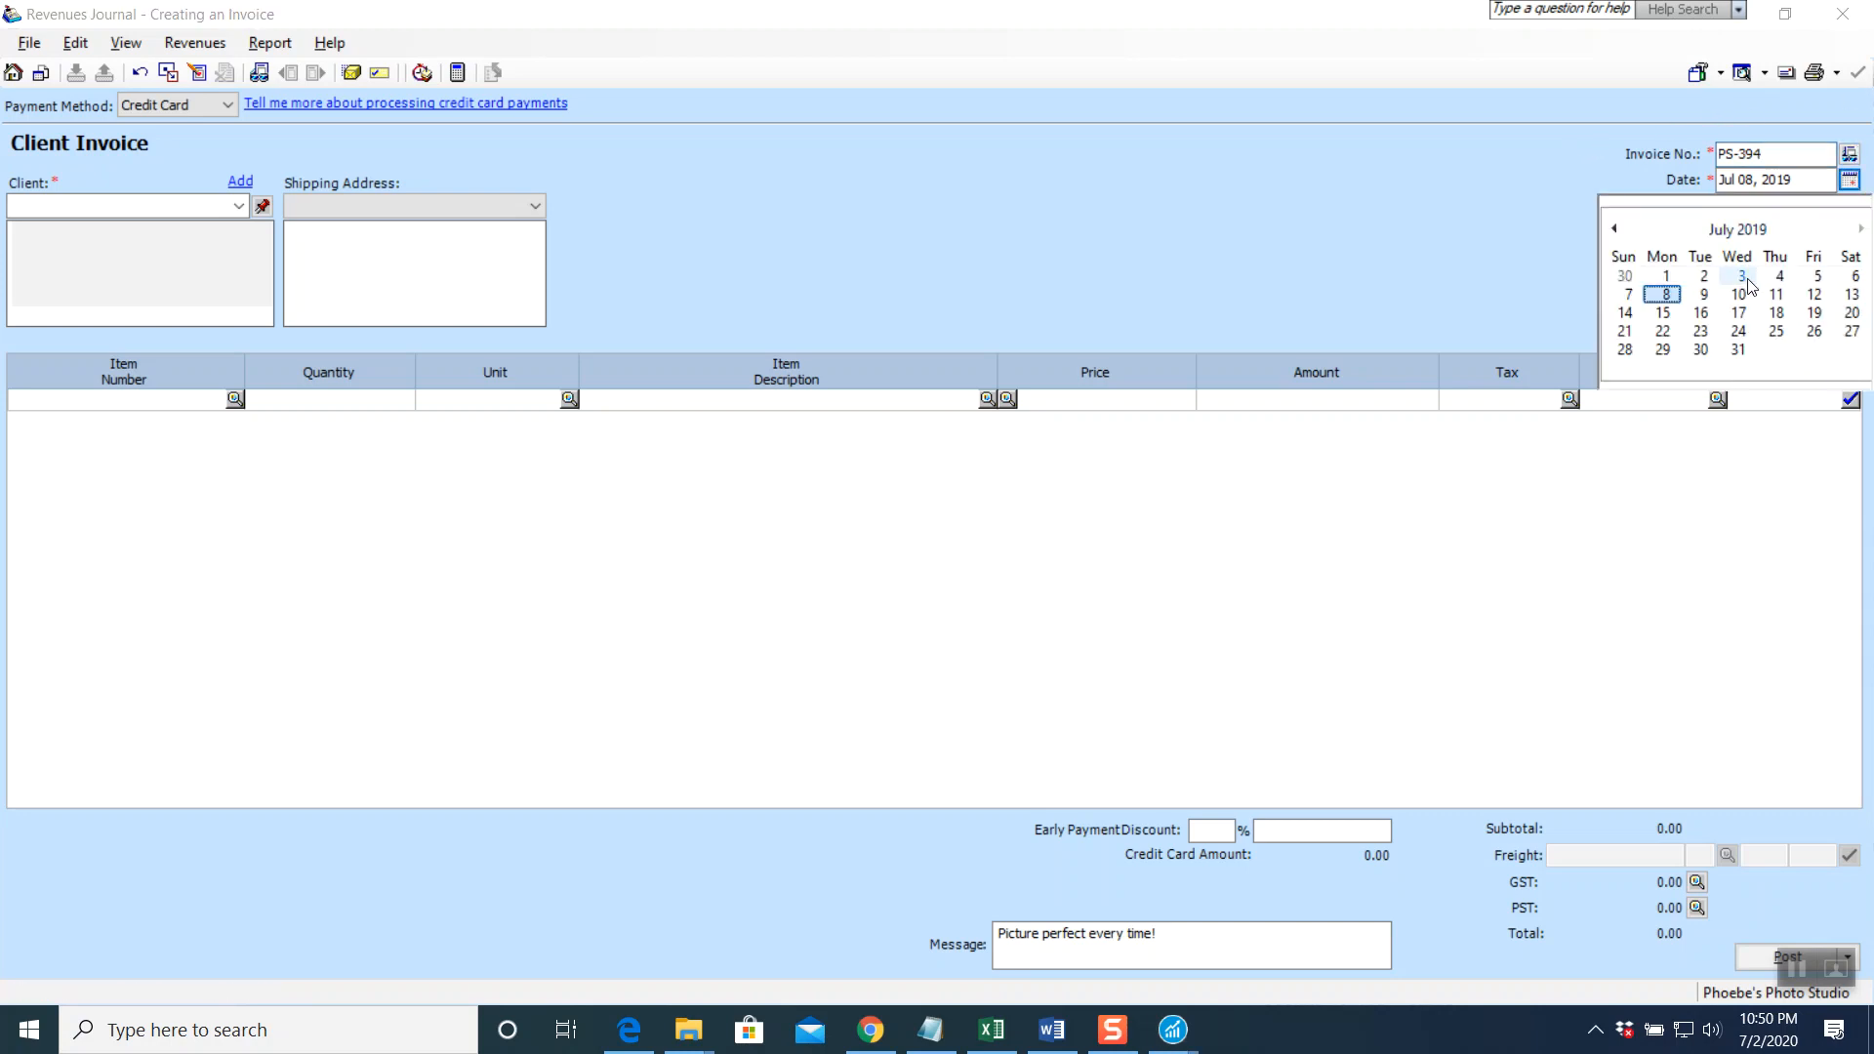
pyautogui.click(1815, 277)
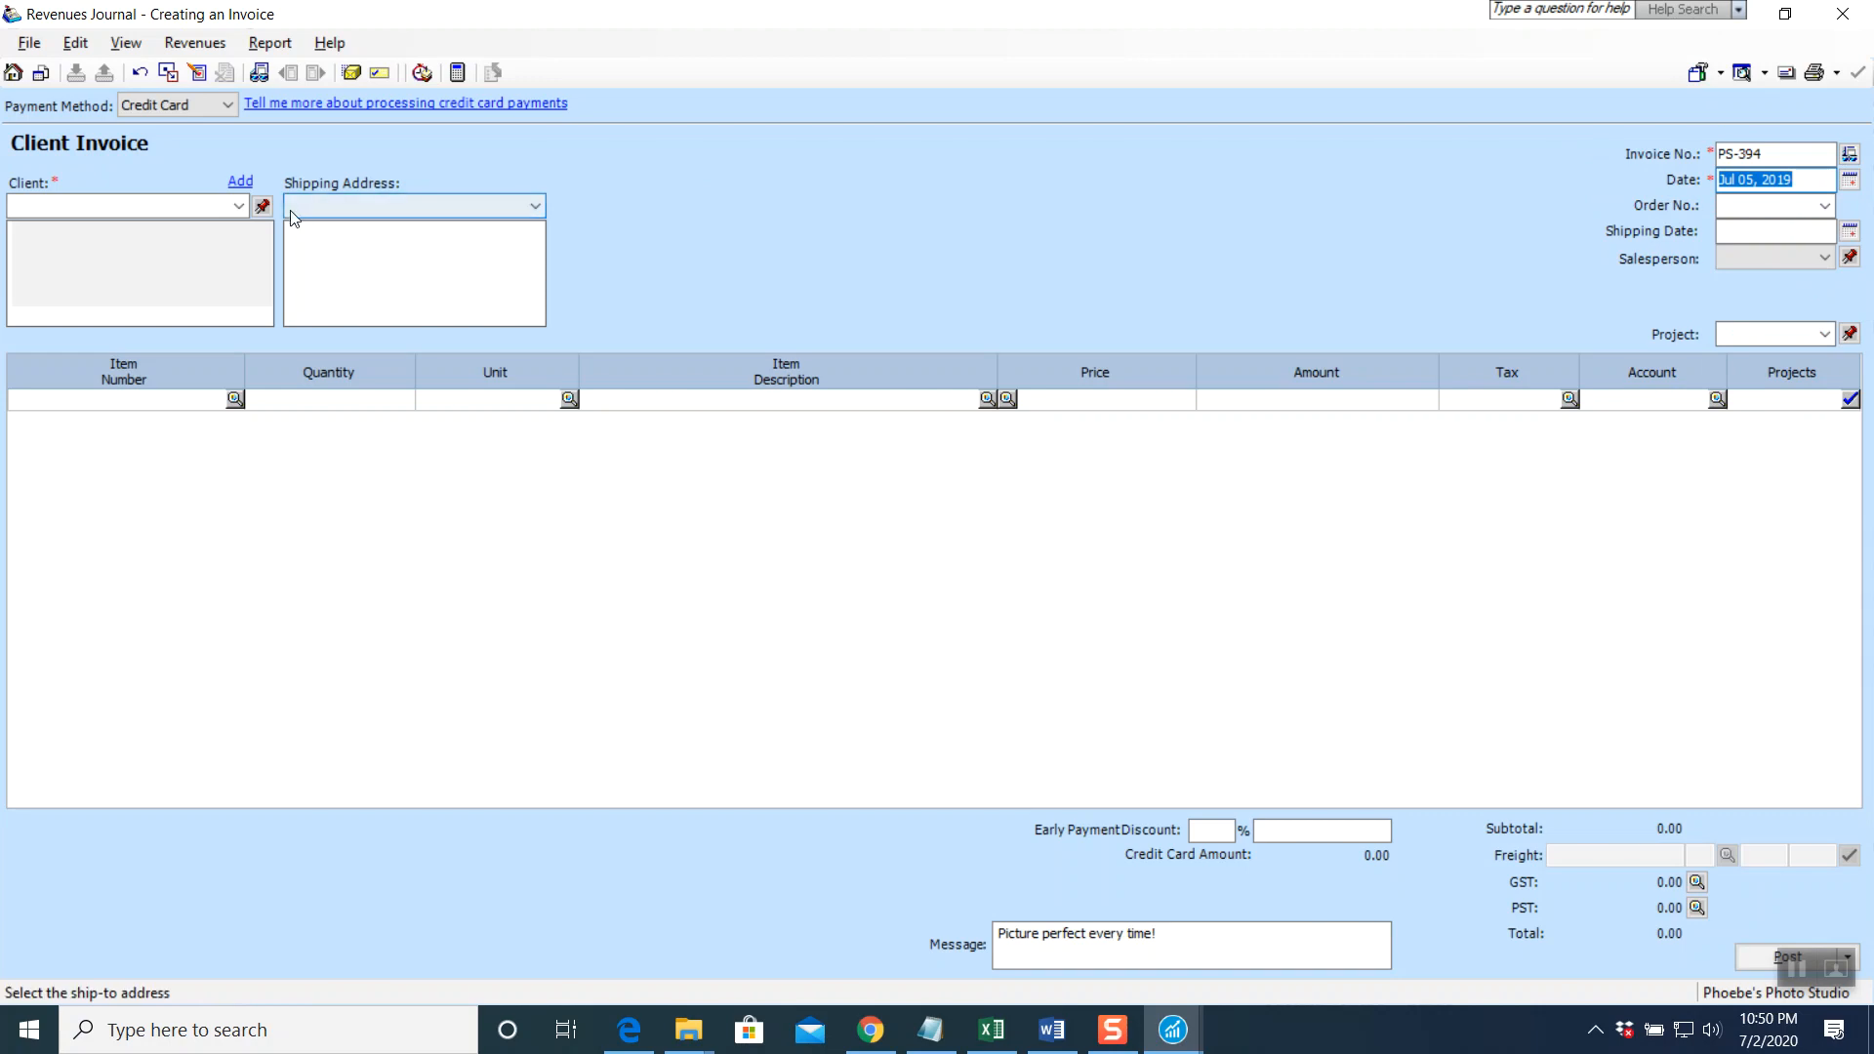
pyautogui.click(240, 206)
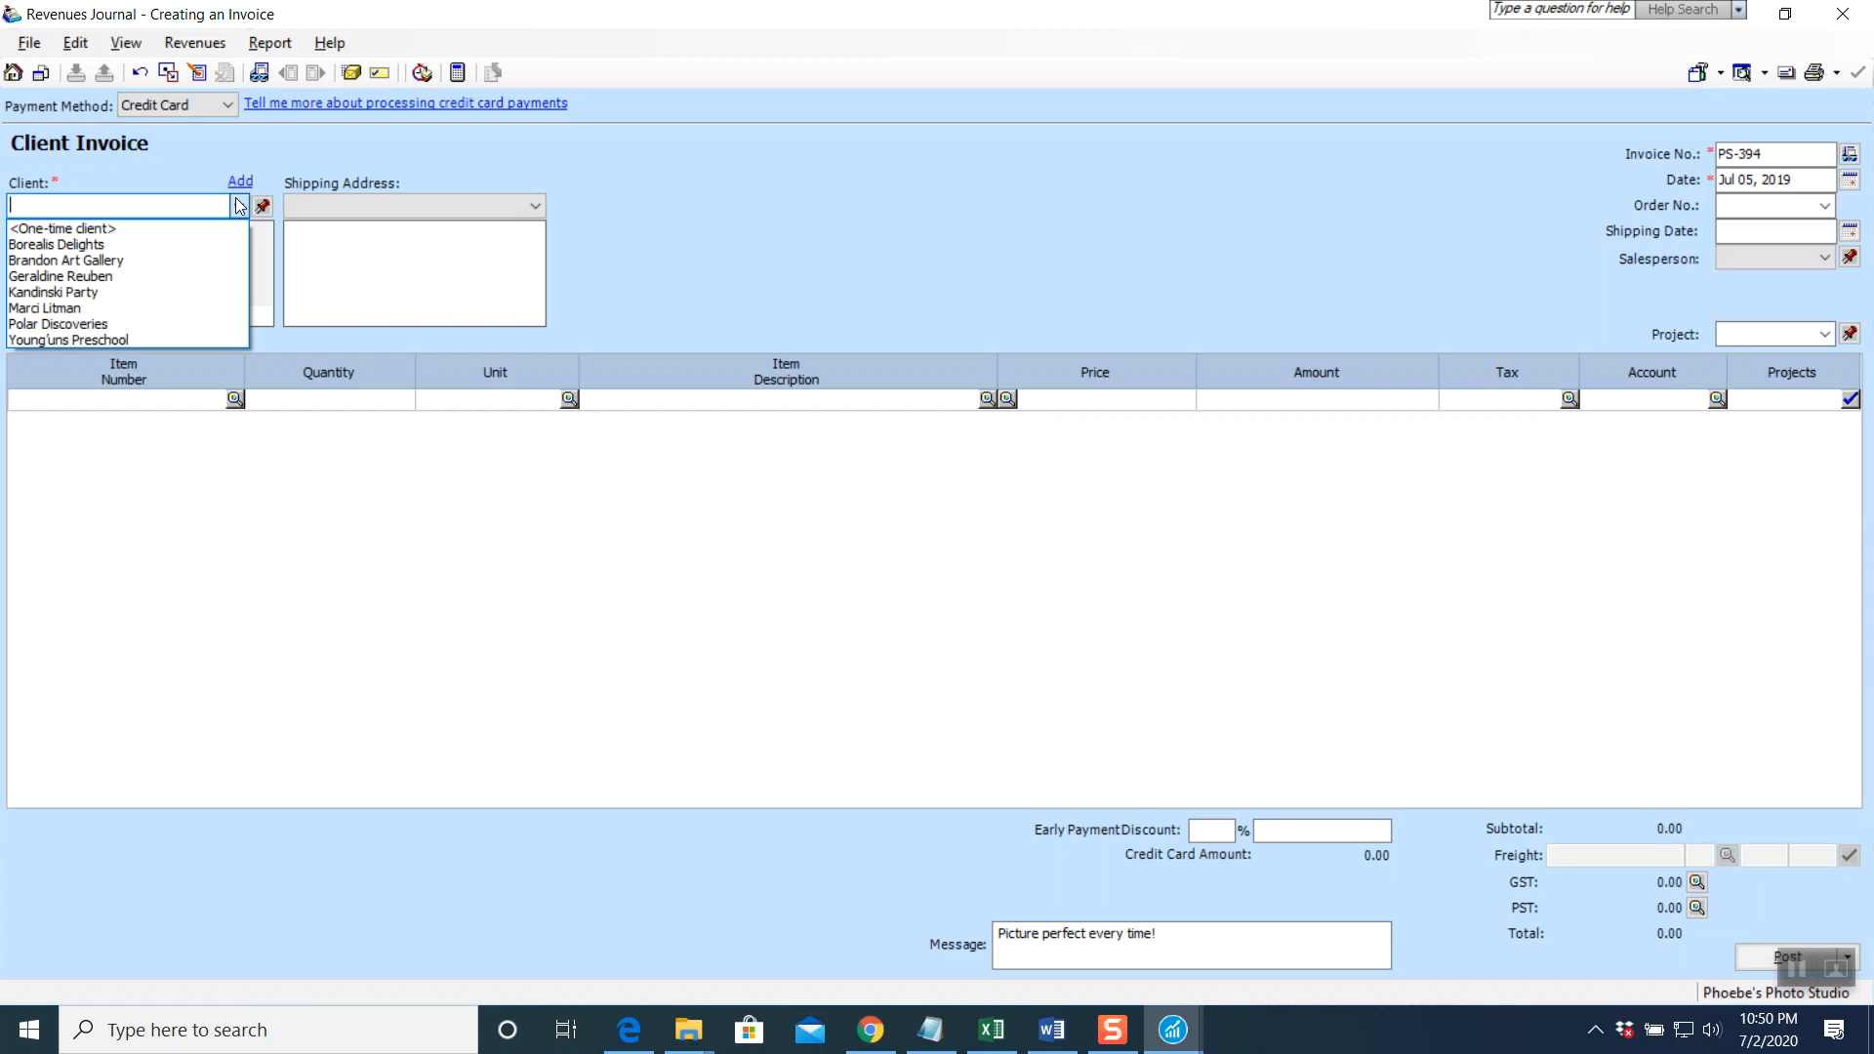
pyautogui.click(102, 231)
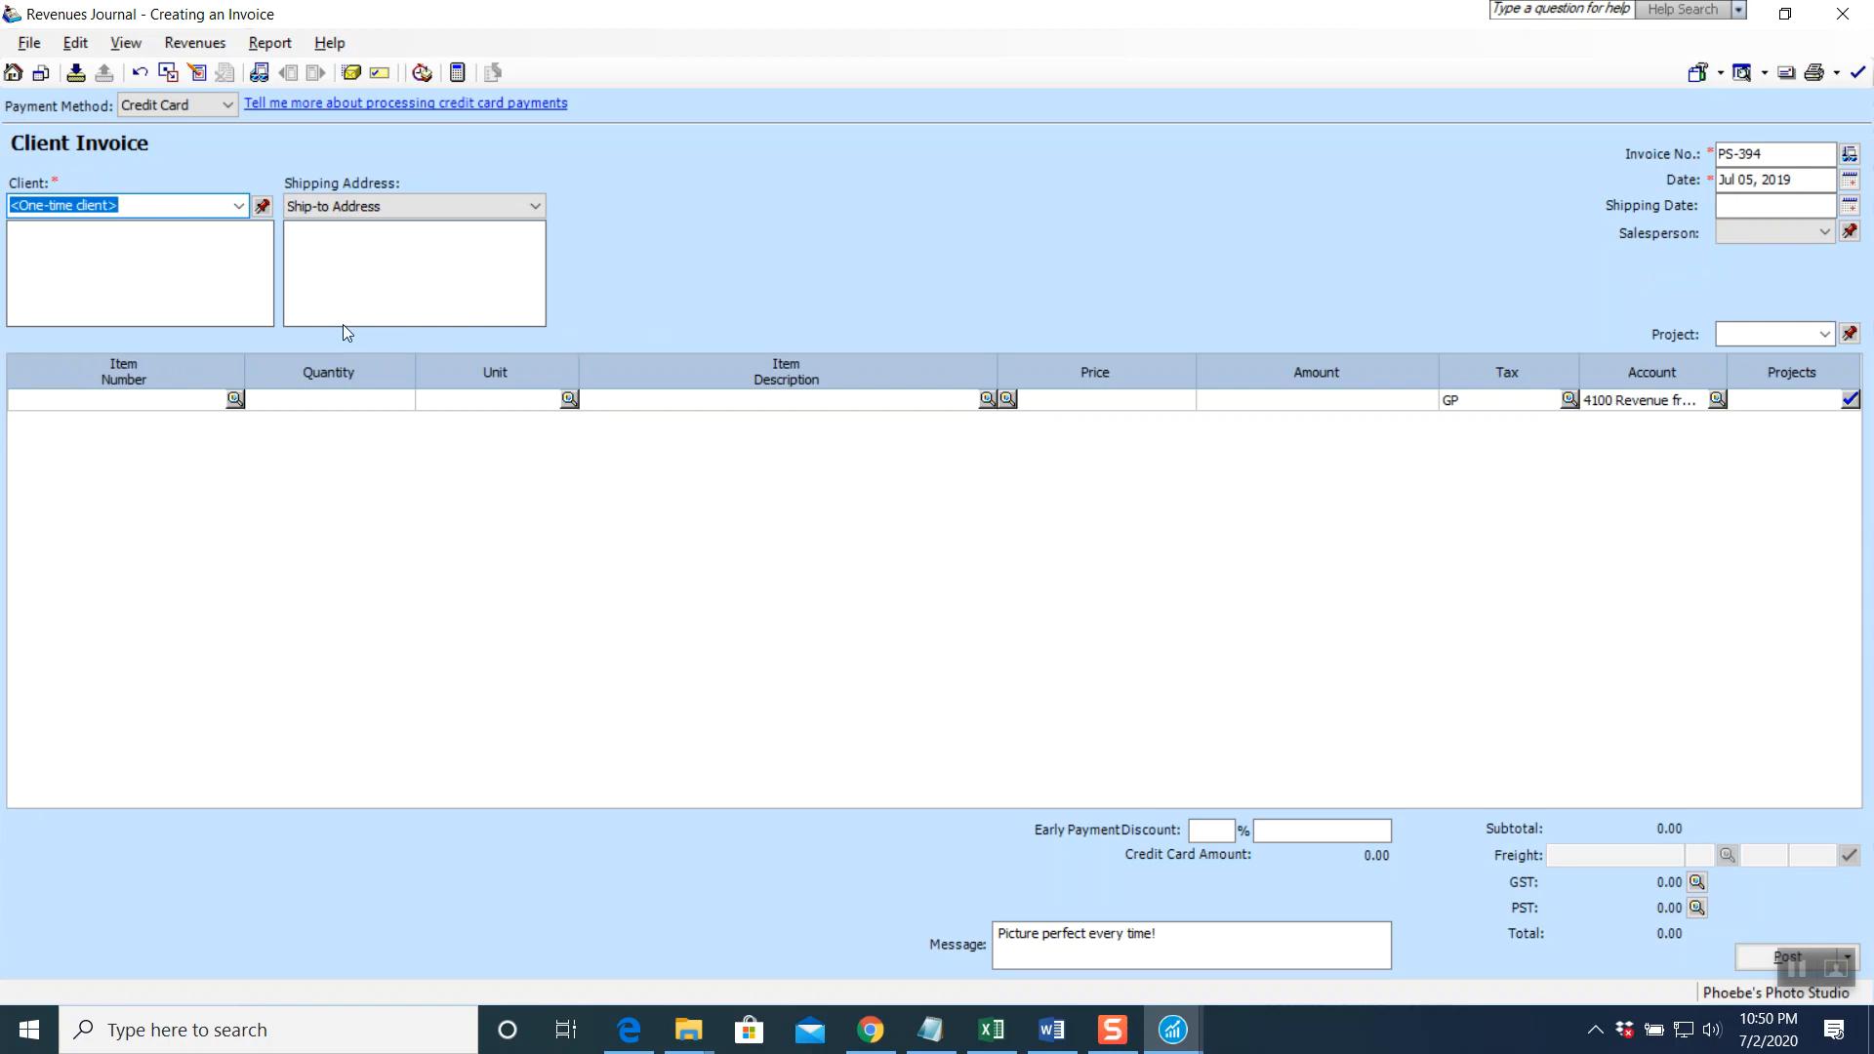
# Enter the first line 'Revenue from Passport Photos' for 240.00
pyautogui.click(670, 402)
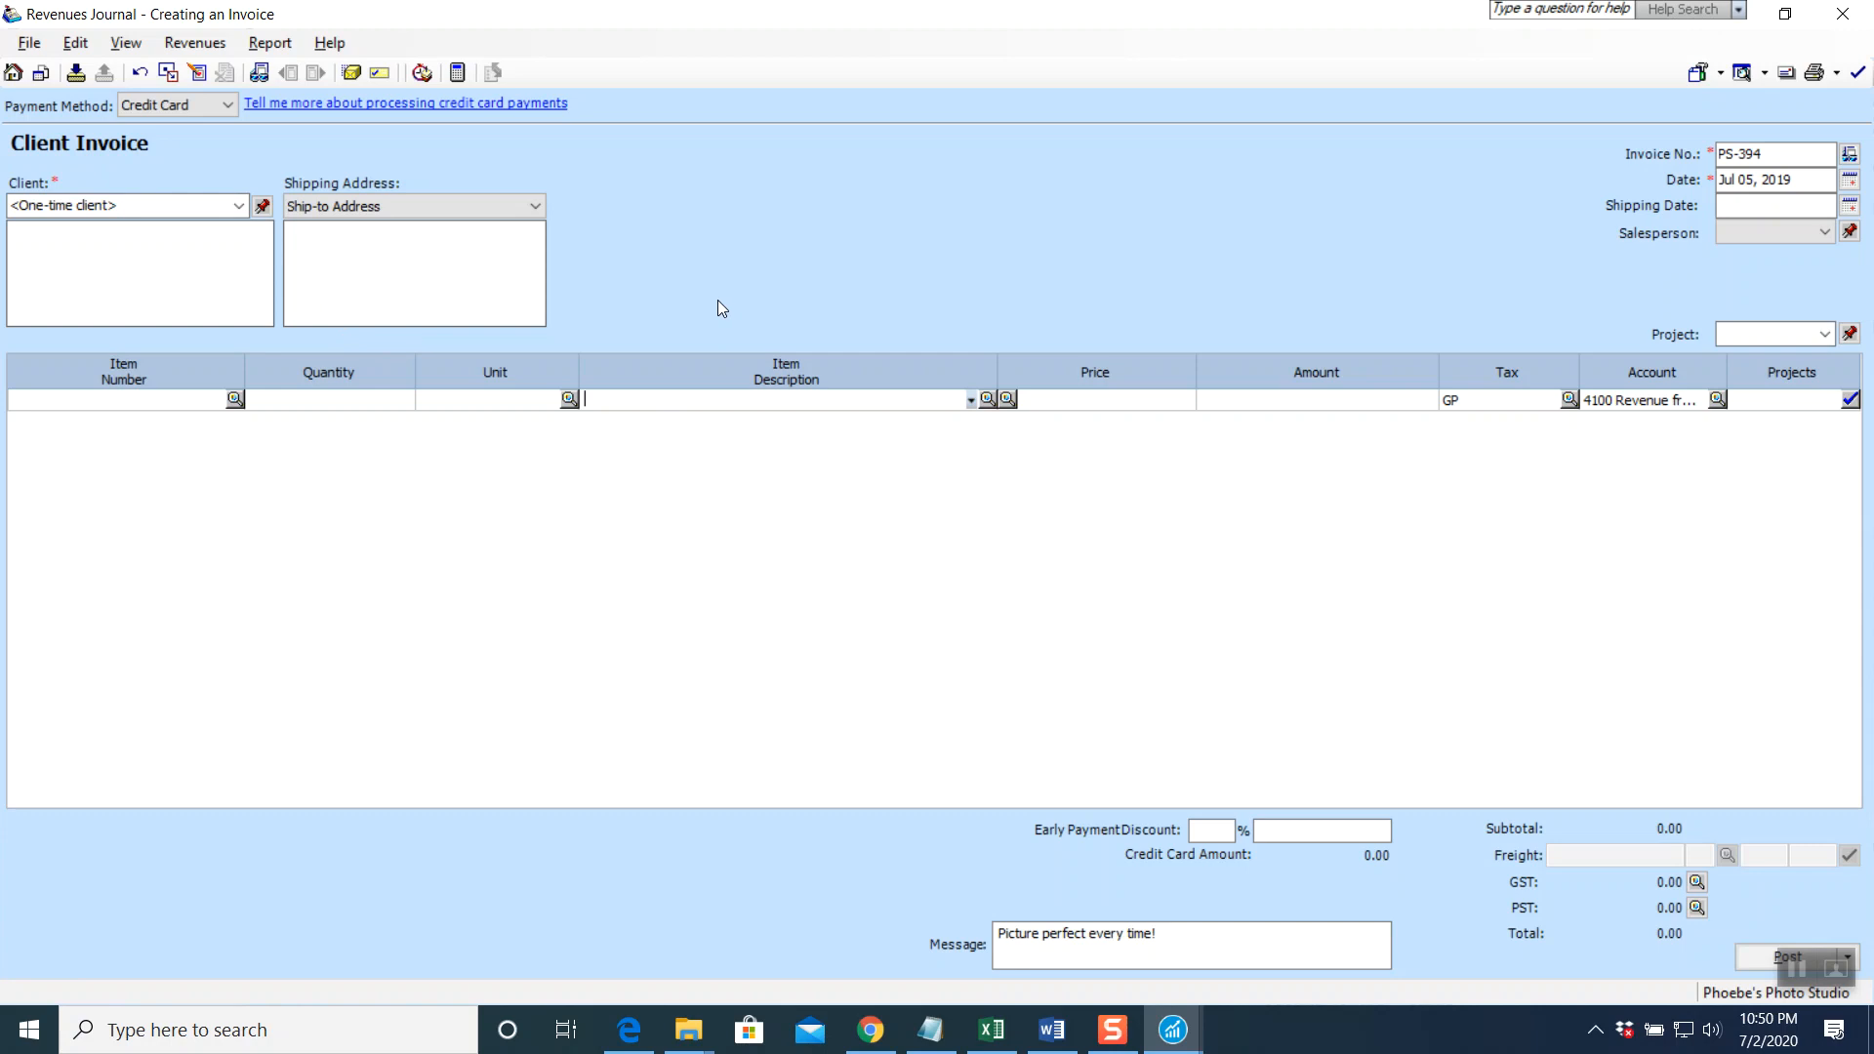
pyautogui.write('R')
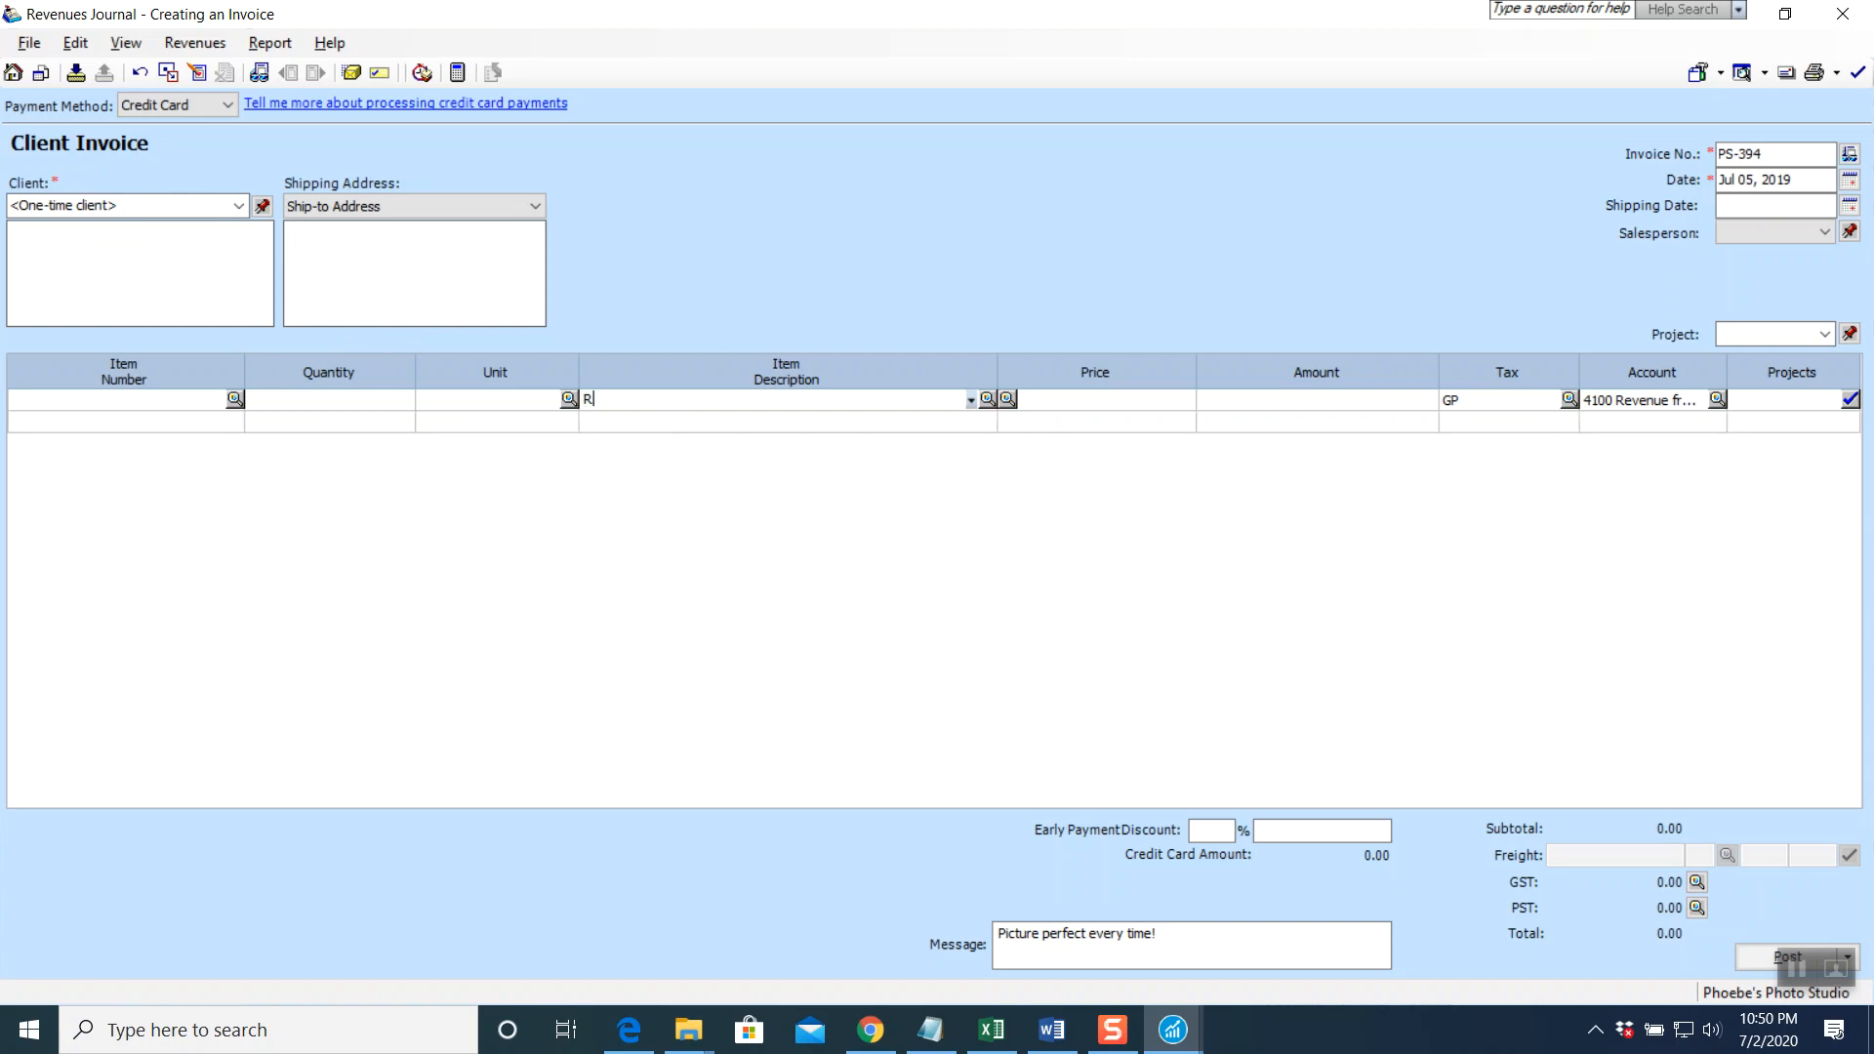
pyautogui.write('evenue from Passport Photos')
pyautogui.press('Tab')
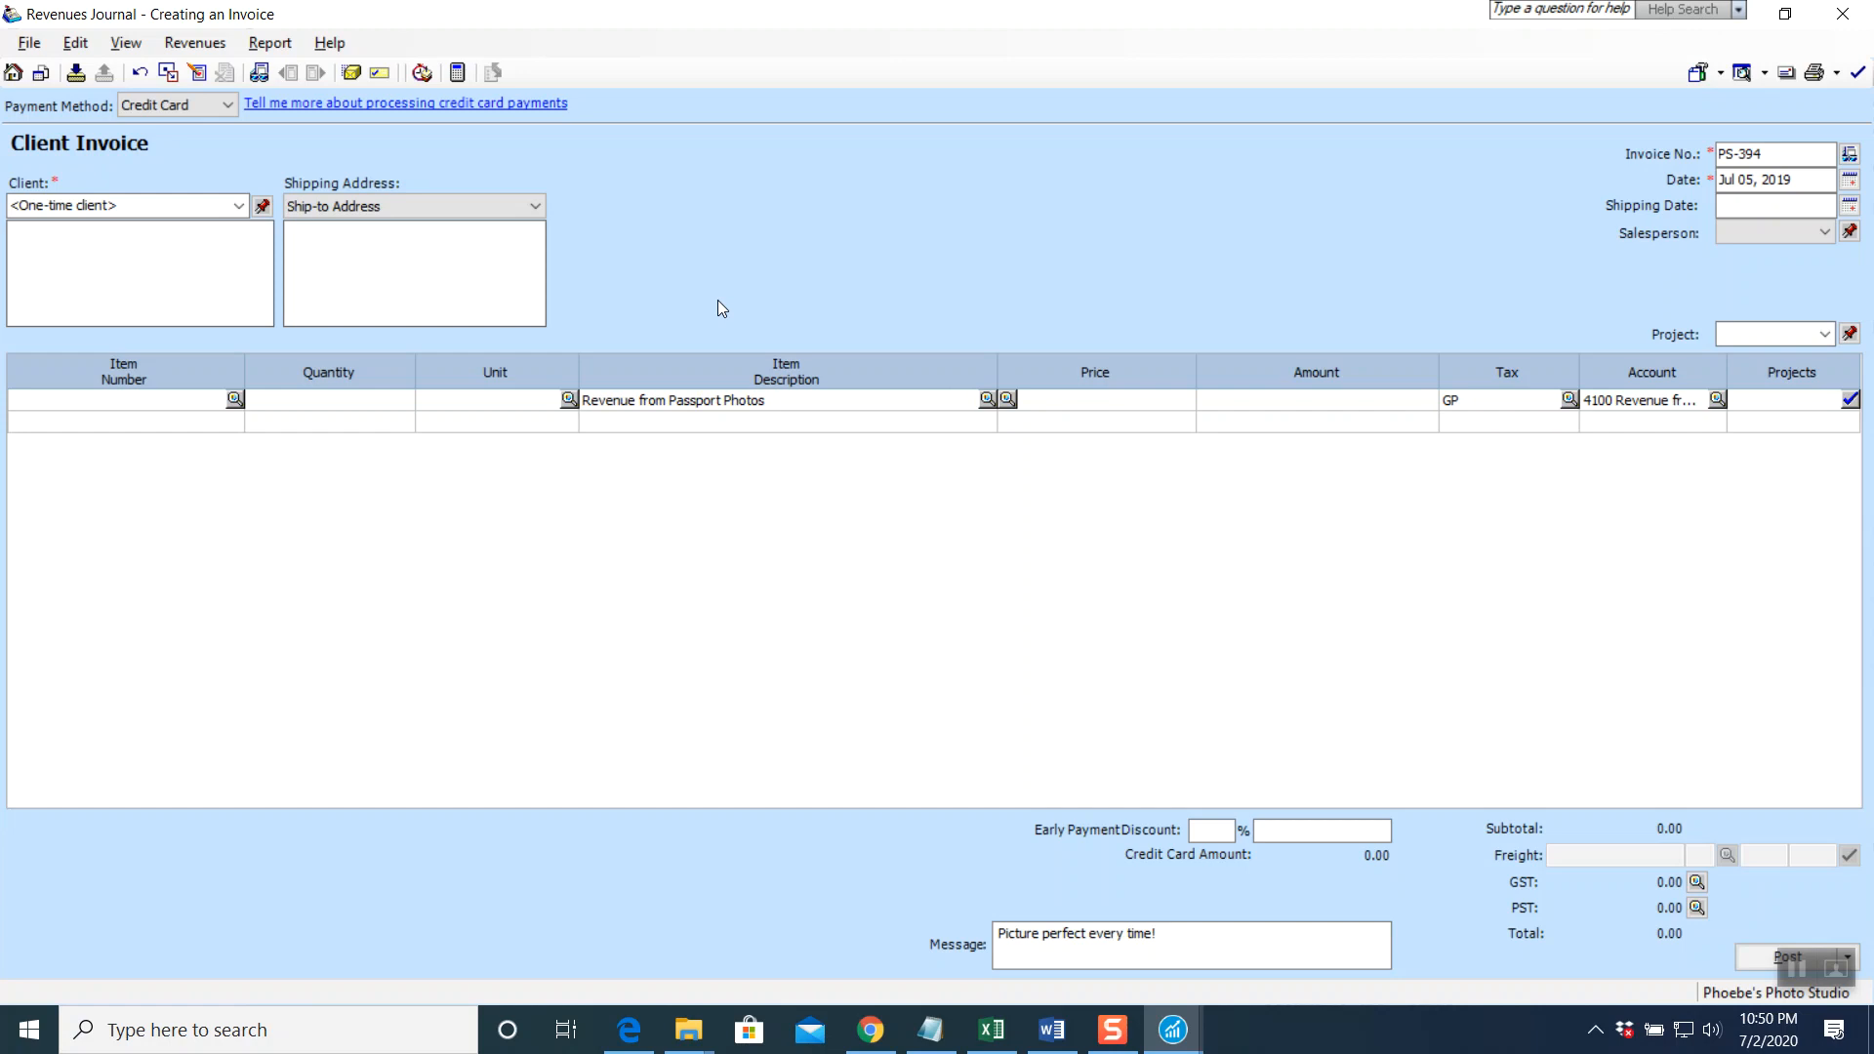
pyautogui.write('240.00')
pyautogui.press('Tab')
pyautogui.press('Tab')
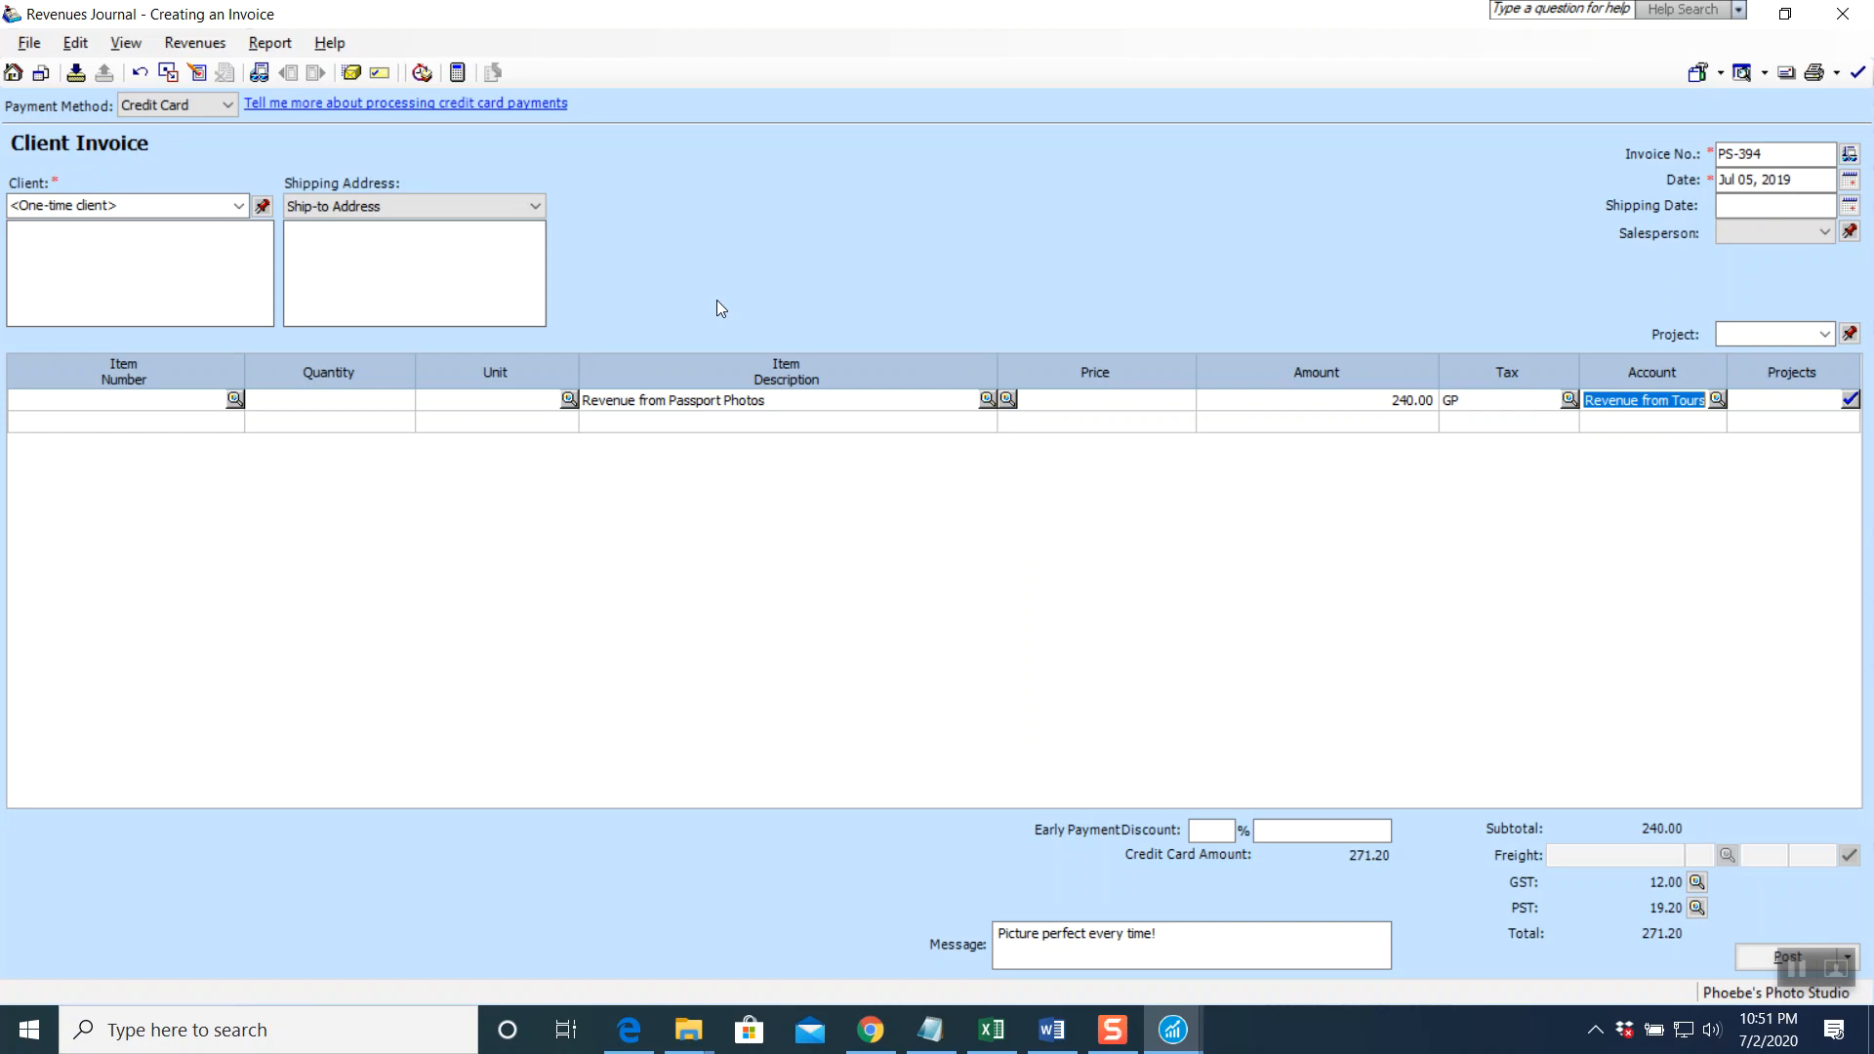
# From the line's account lookup, create account 4160 named 'Revenue from Passport Photos'
pyautogui.click(1720, 400)
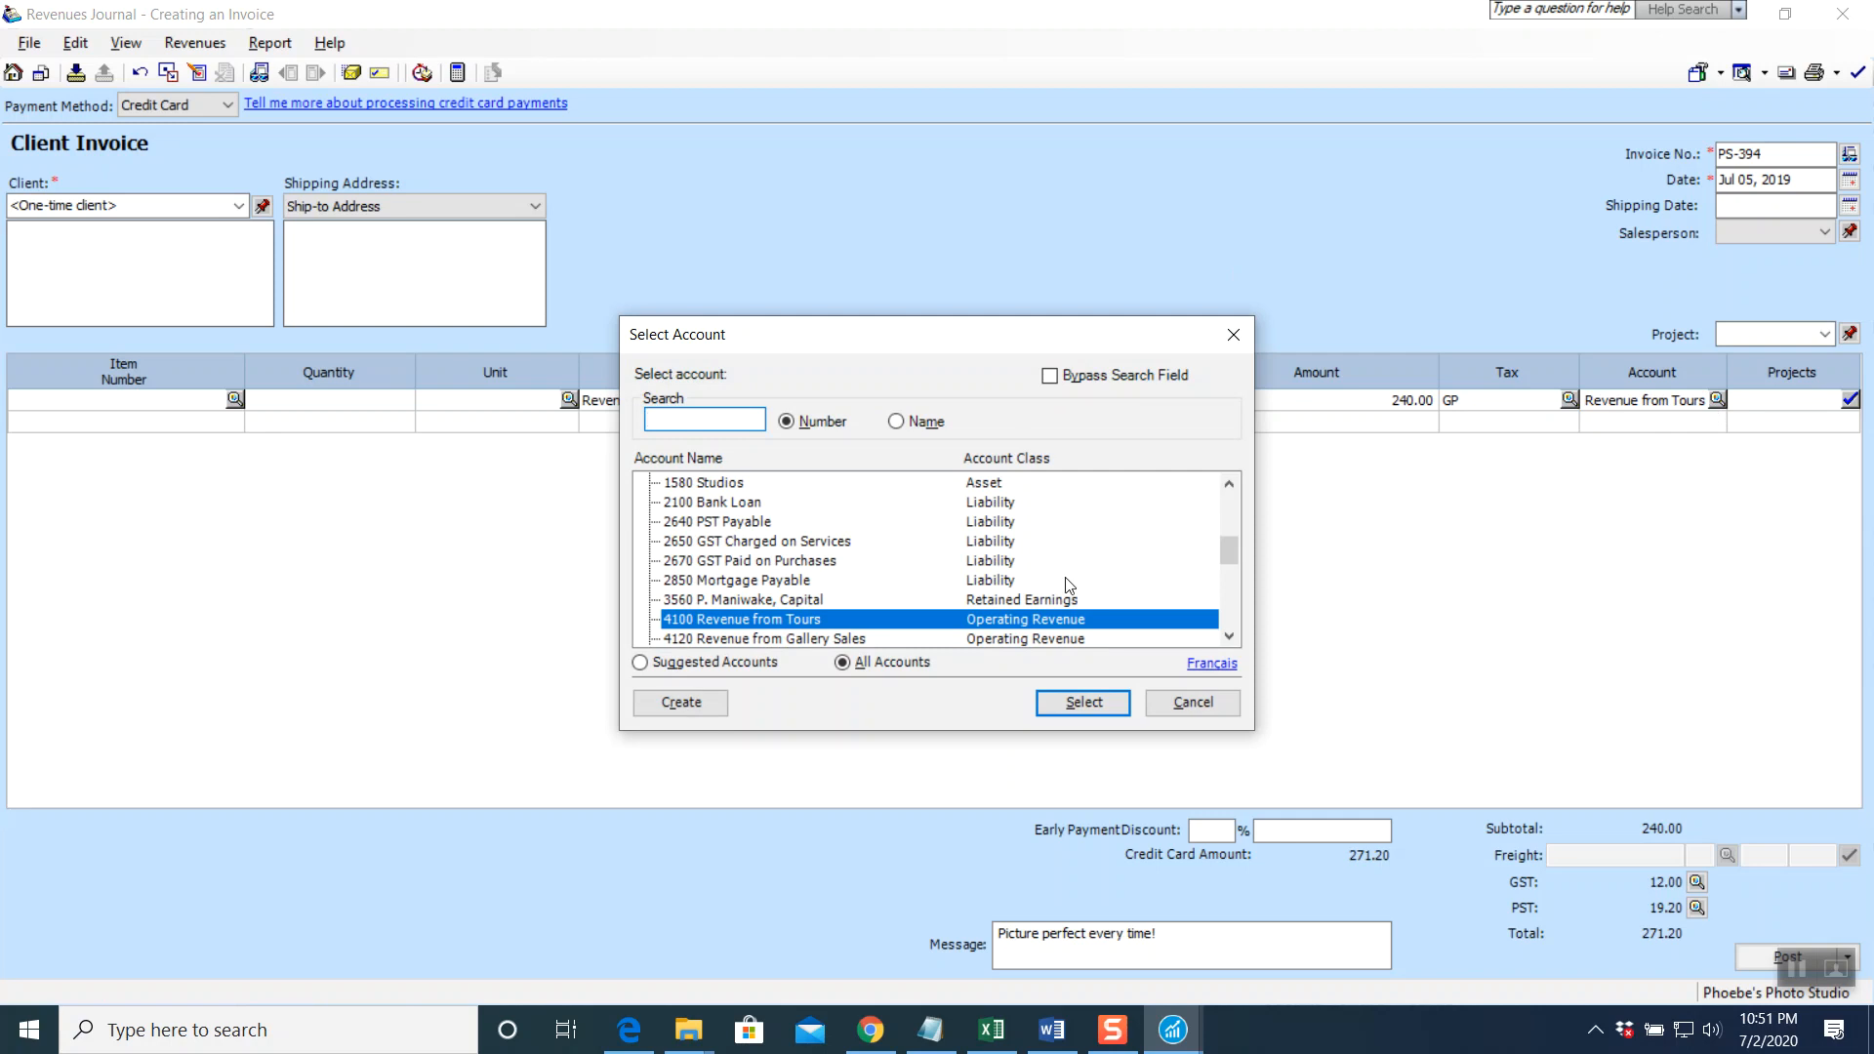
pyautogui.click(1233, 640)
pyautogui.click(1233, 641)
pyautogui.click(1233, 641)
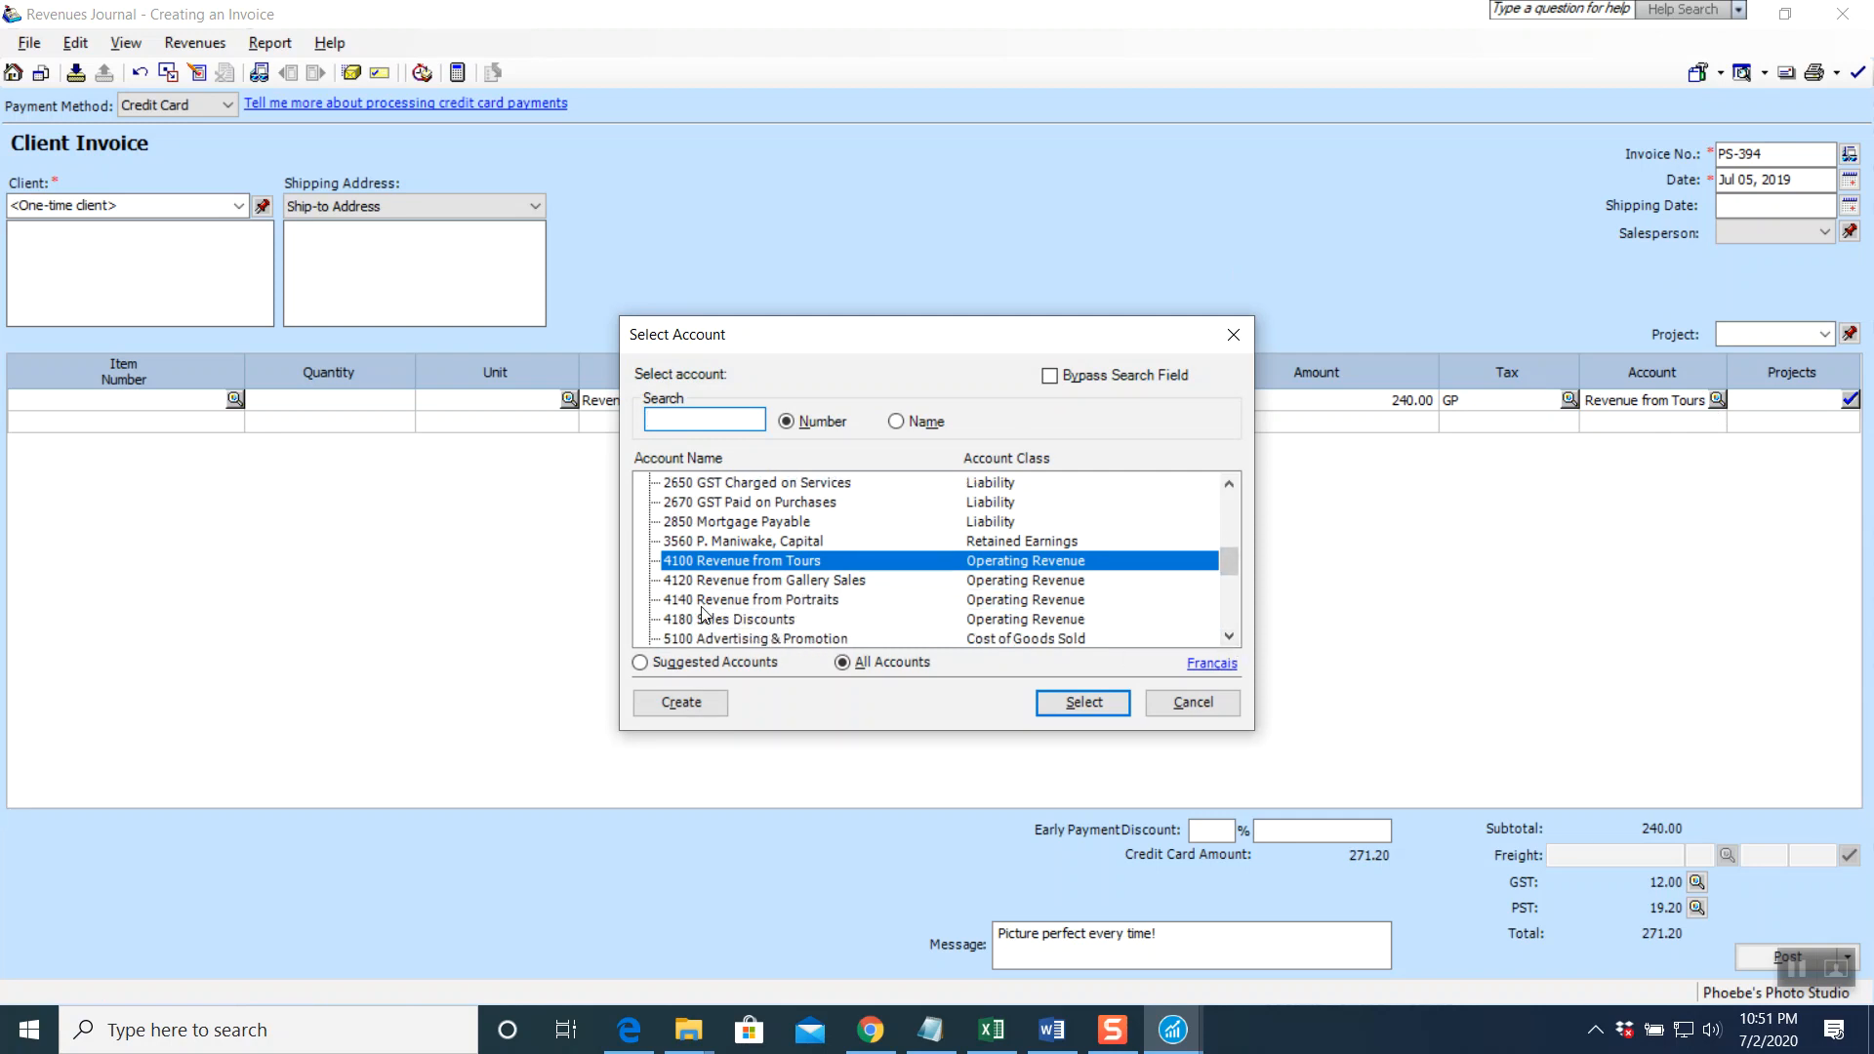
pyautogui.click(682, 703)
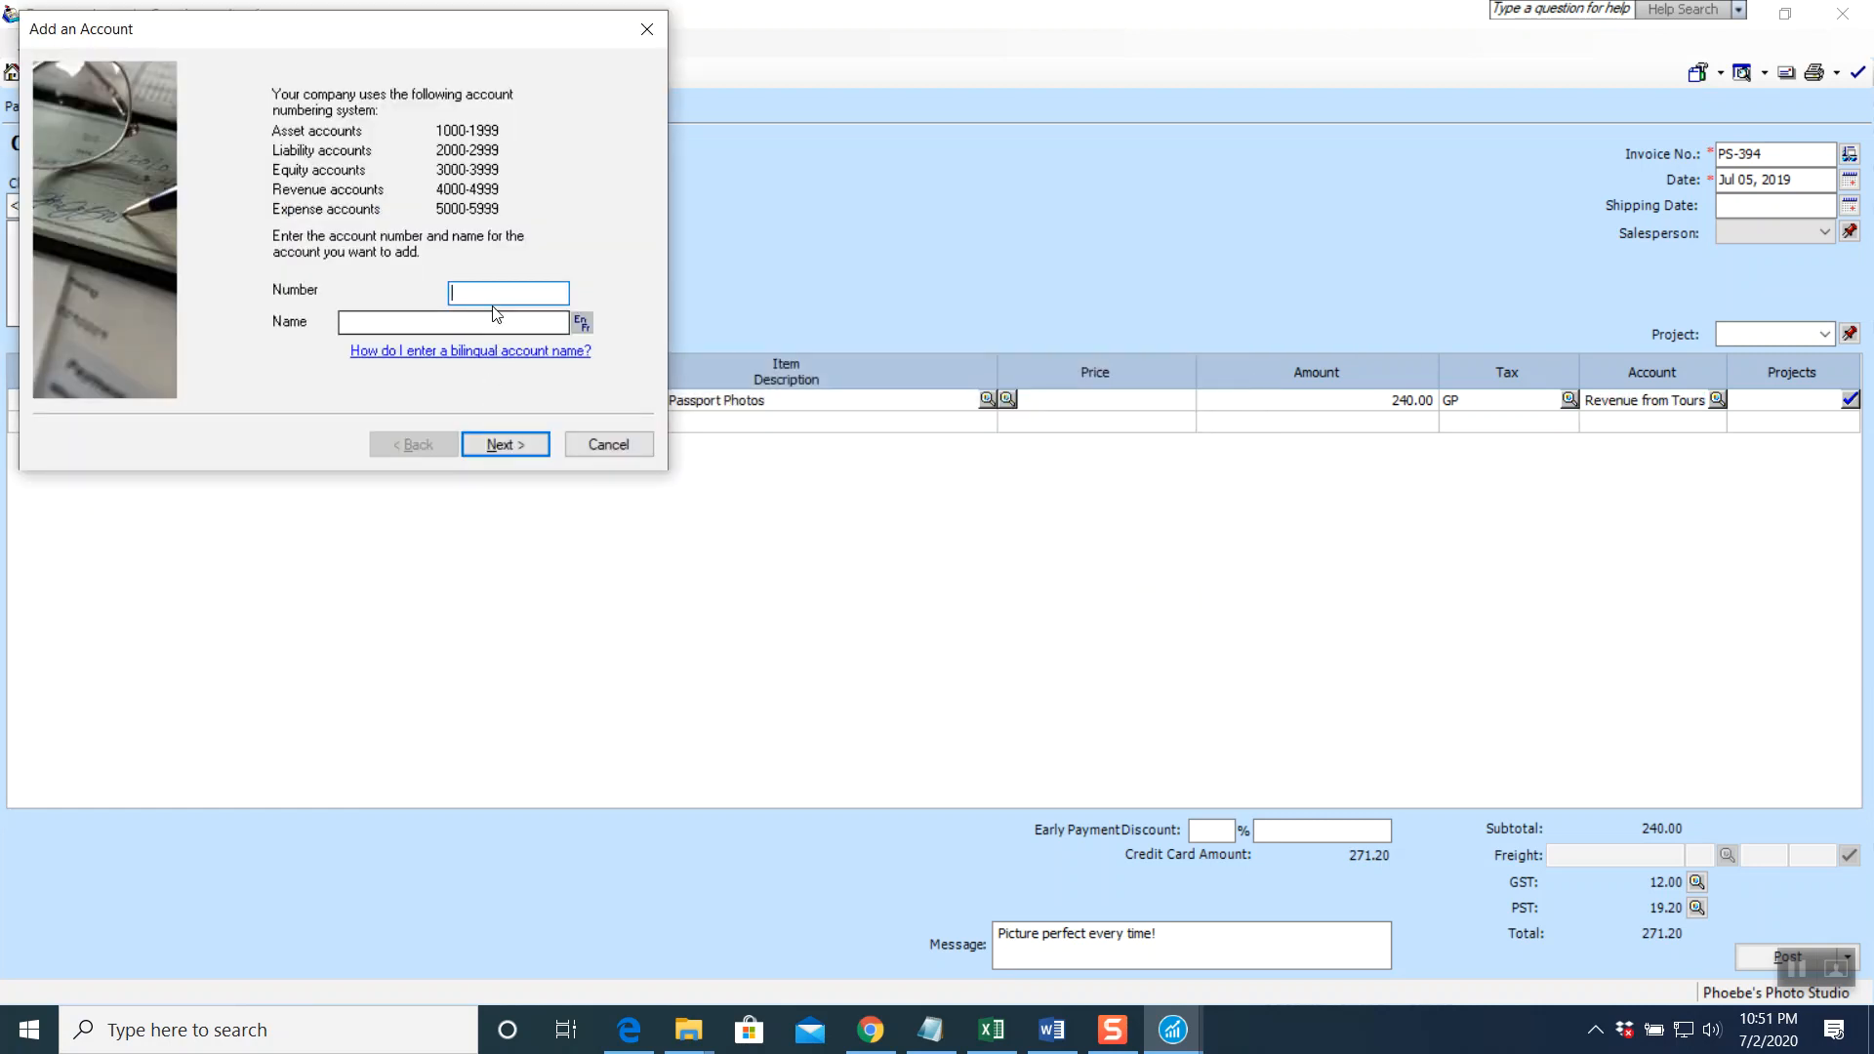
pyautogui.write('4160')
pyautogui.click(491, 322)
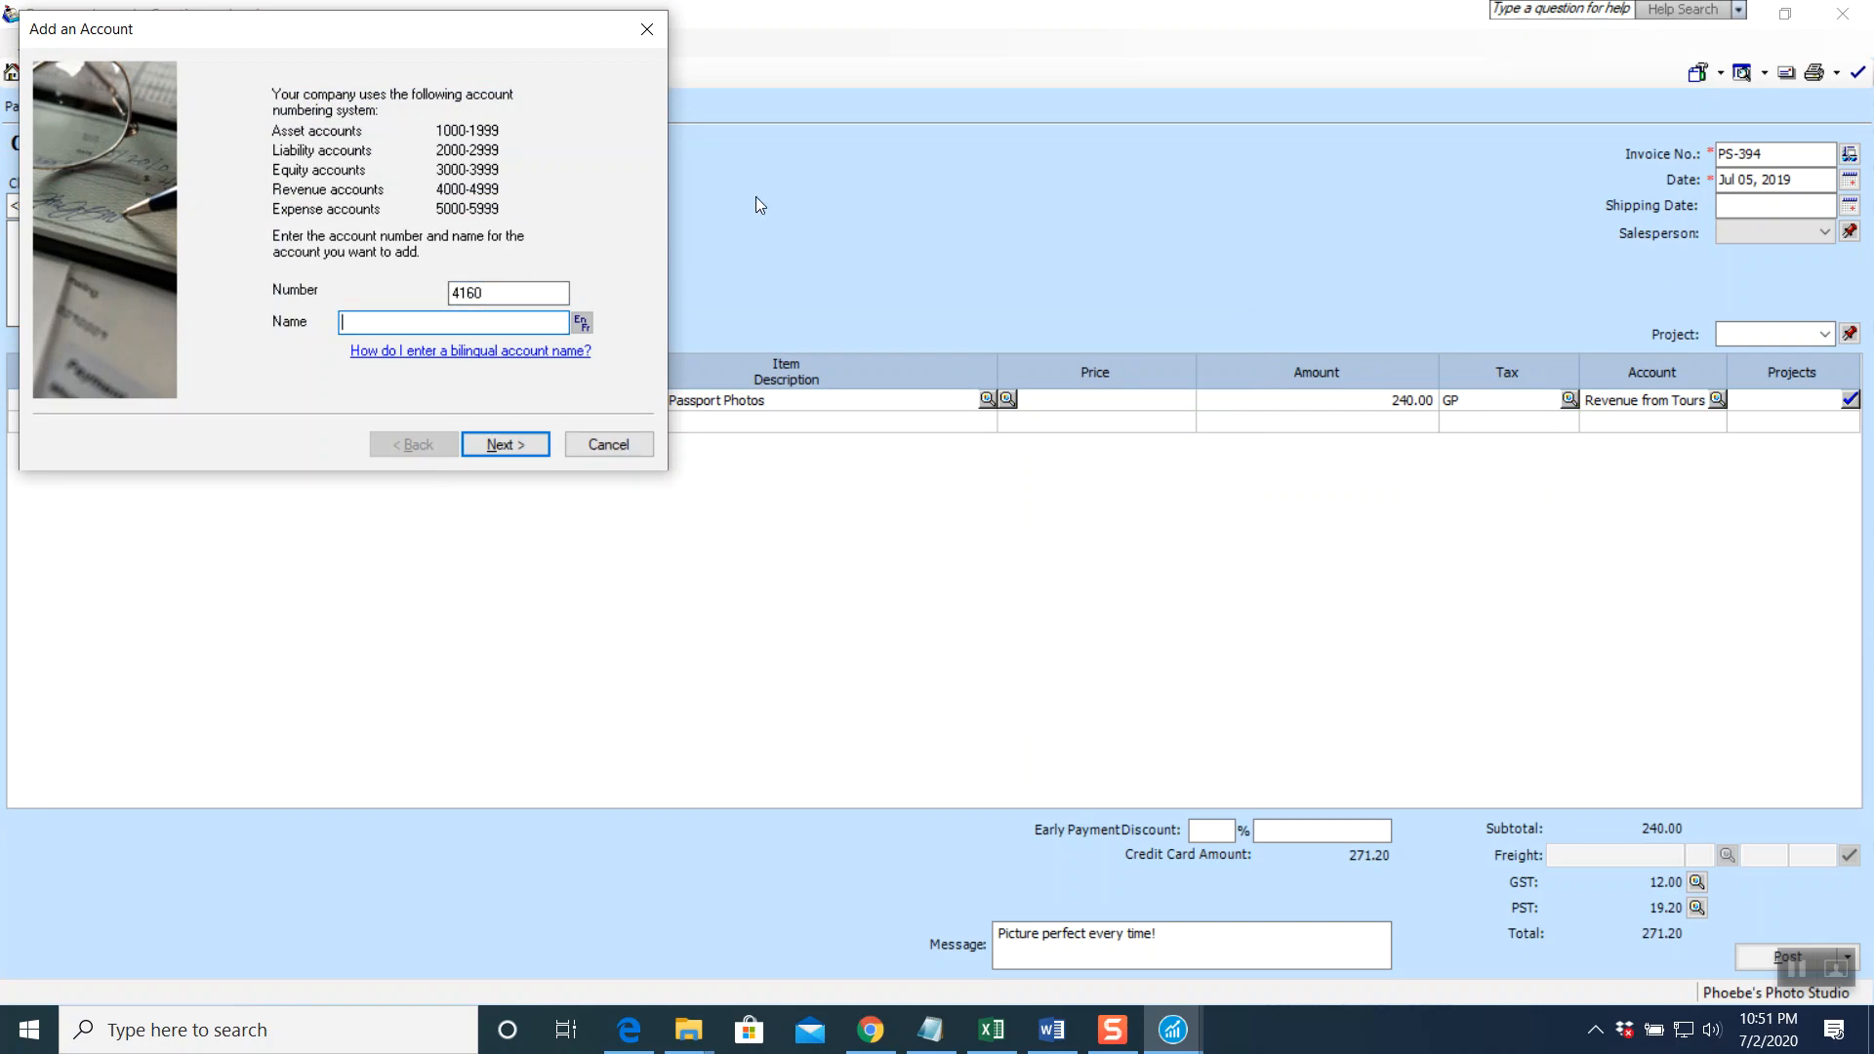
pyautogui.write('Rev')
pyautogui.press('BackSpace')
pyautogui.write('venue from Passpo')
pyautogui.write('rt Phot')
pyautogui.press('BackSpace')
pyautogui.press('BackSpace')
pyautogui.press('BackSpace')
pyautogui.write('hoto')
# Finish the new-account wizard with default settings and assign 4160 to the 240.00 line
pyautogui.click(524, 441)
pyautogui.click(524, 441)
pyautogui.click(524, 442)
pyautogui.click(524, 441)
pyautogui.click(524, 442)
pyautogui.click(524, 441)
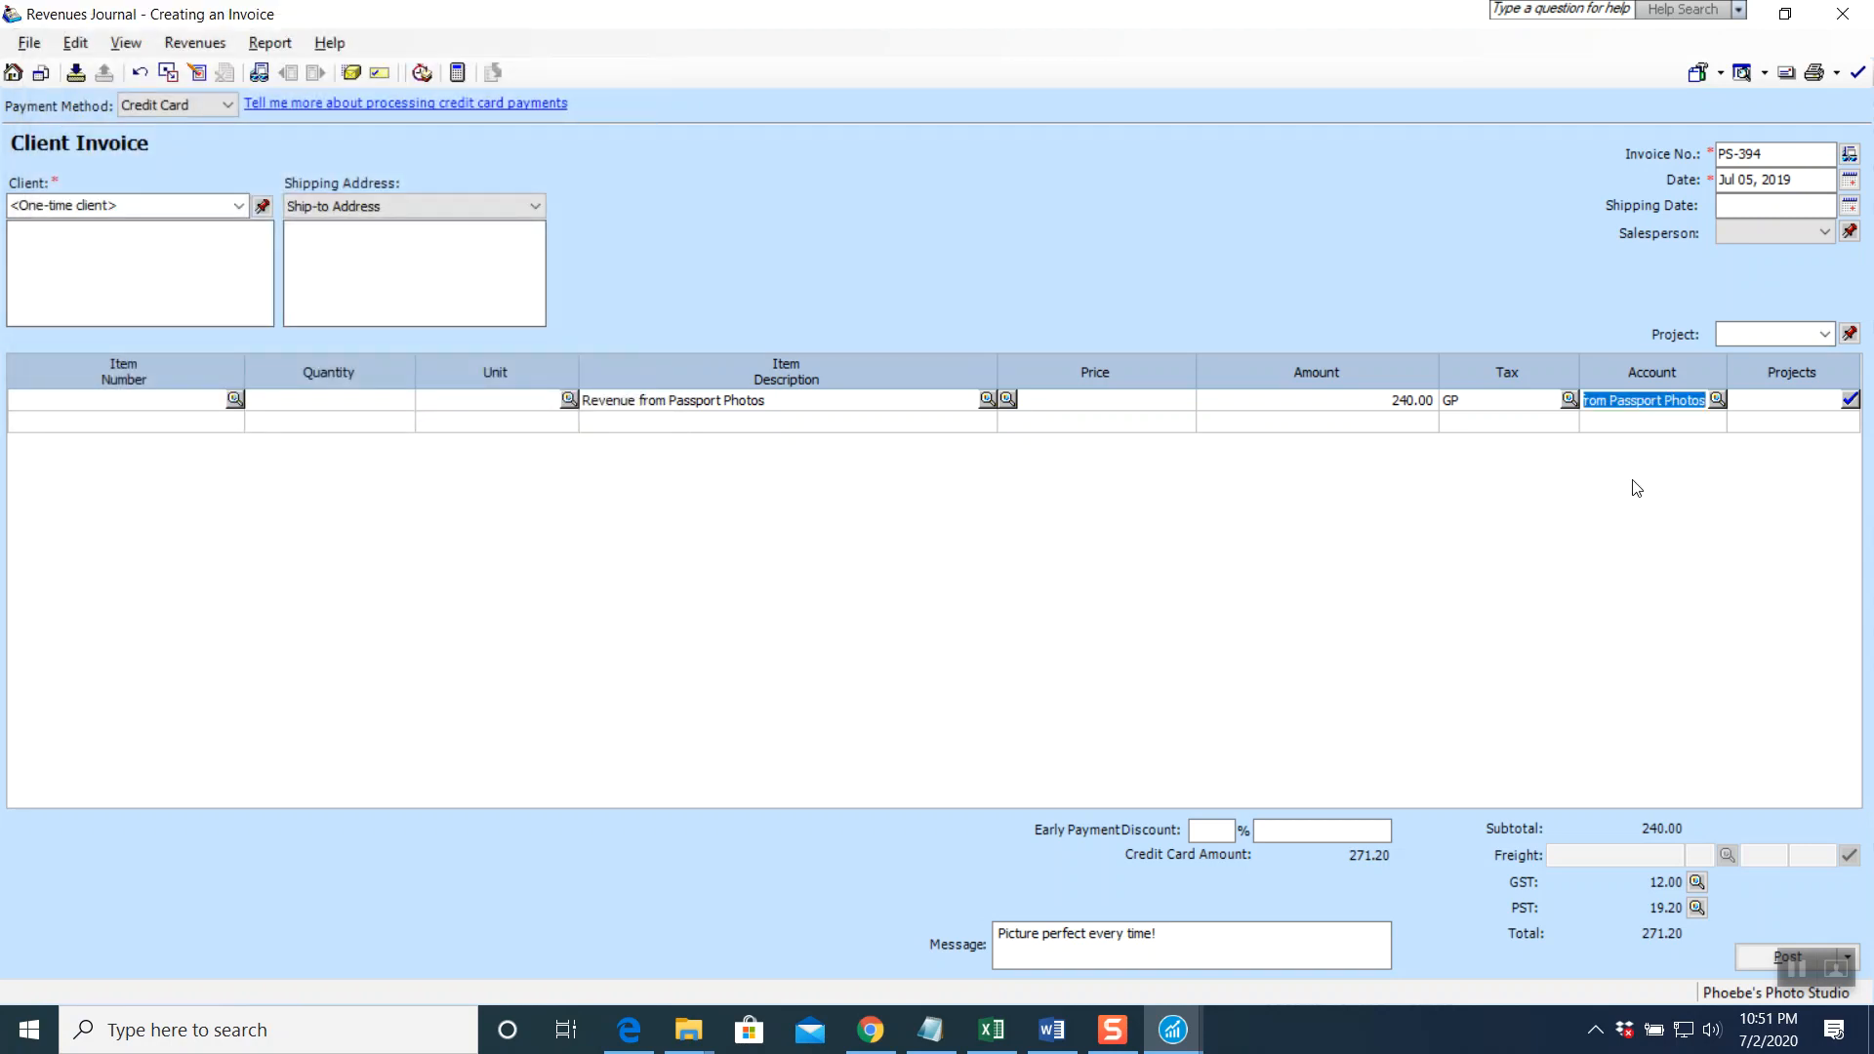
pyautogui.press('Tab')
# Add a second line 'Revenue from Portraits' for 1,600.00 charged to account 4140
pyautogui.click(699, 421)
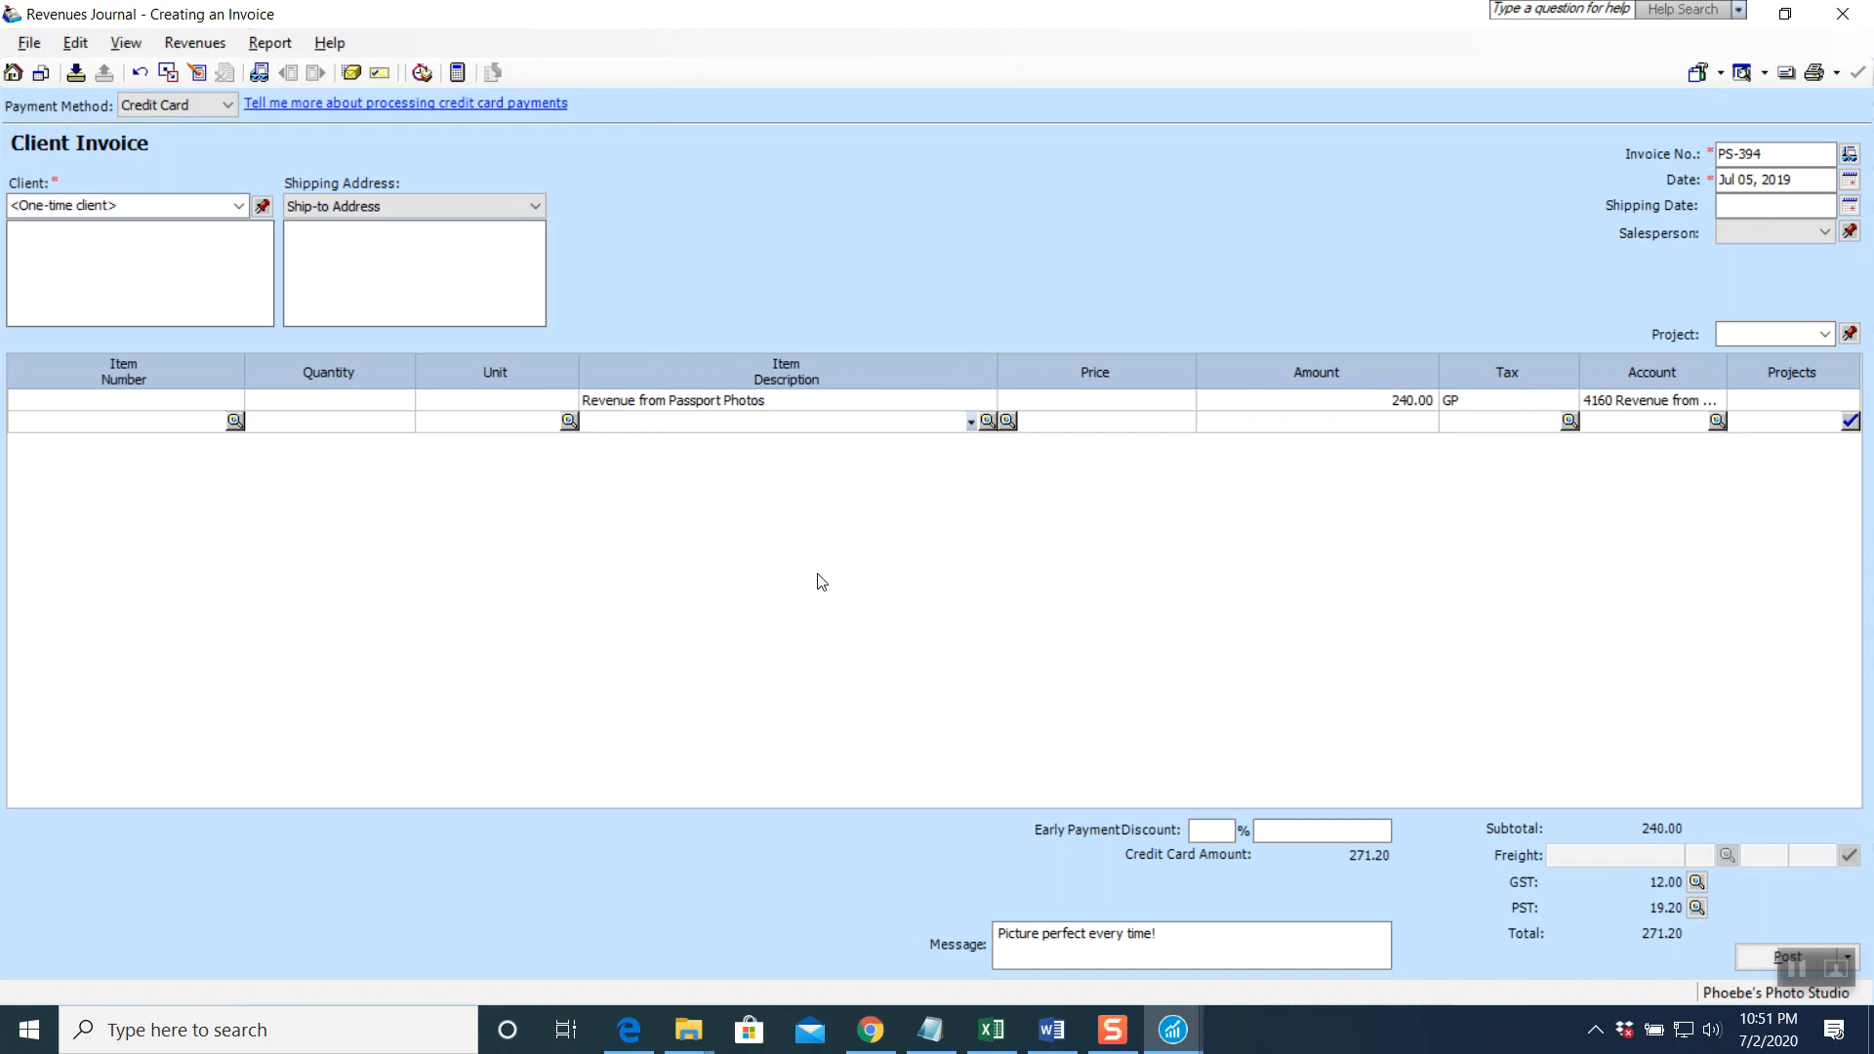
pyautogui.write('Rev')
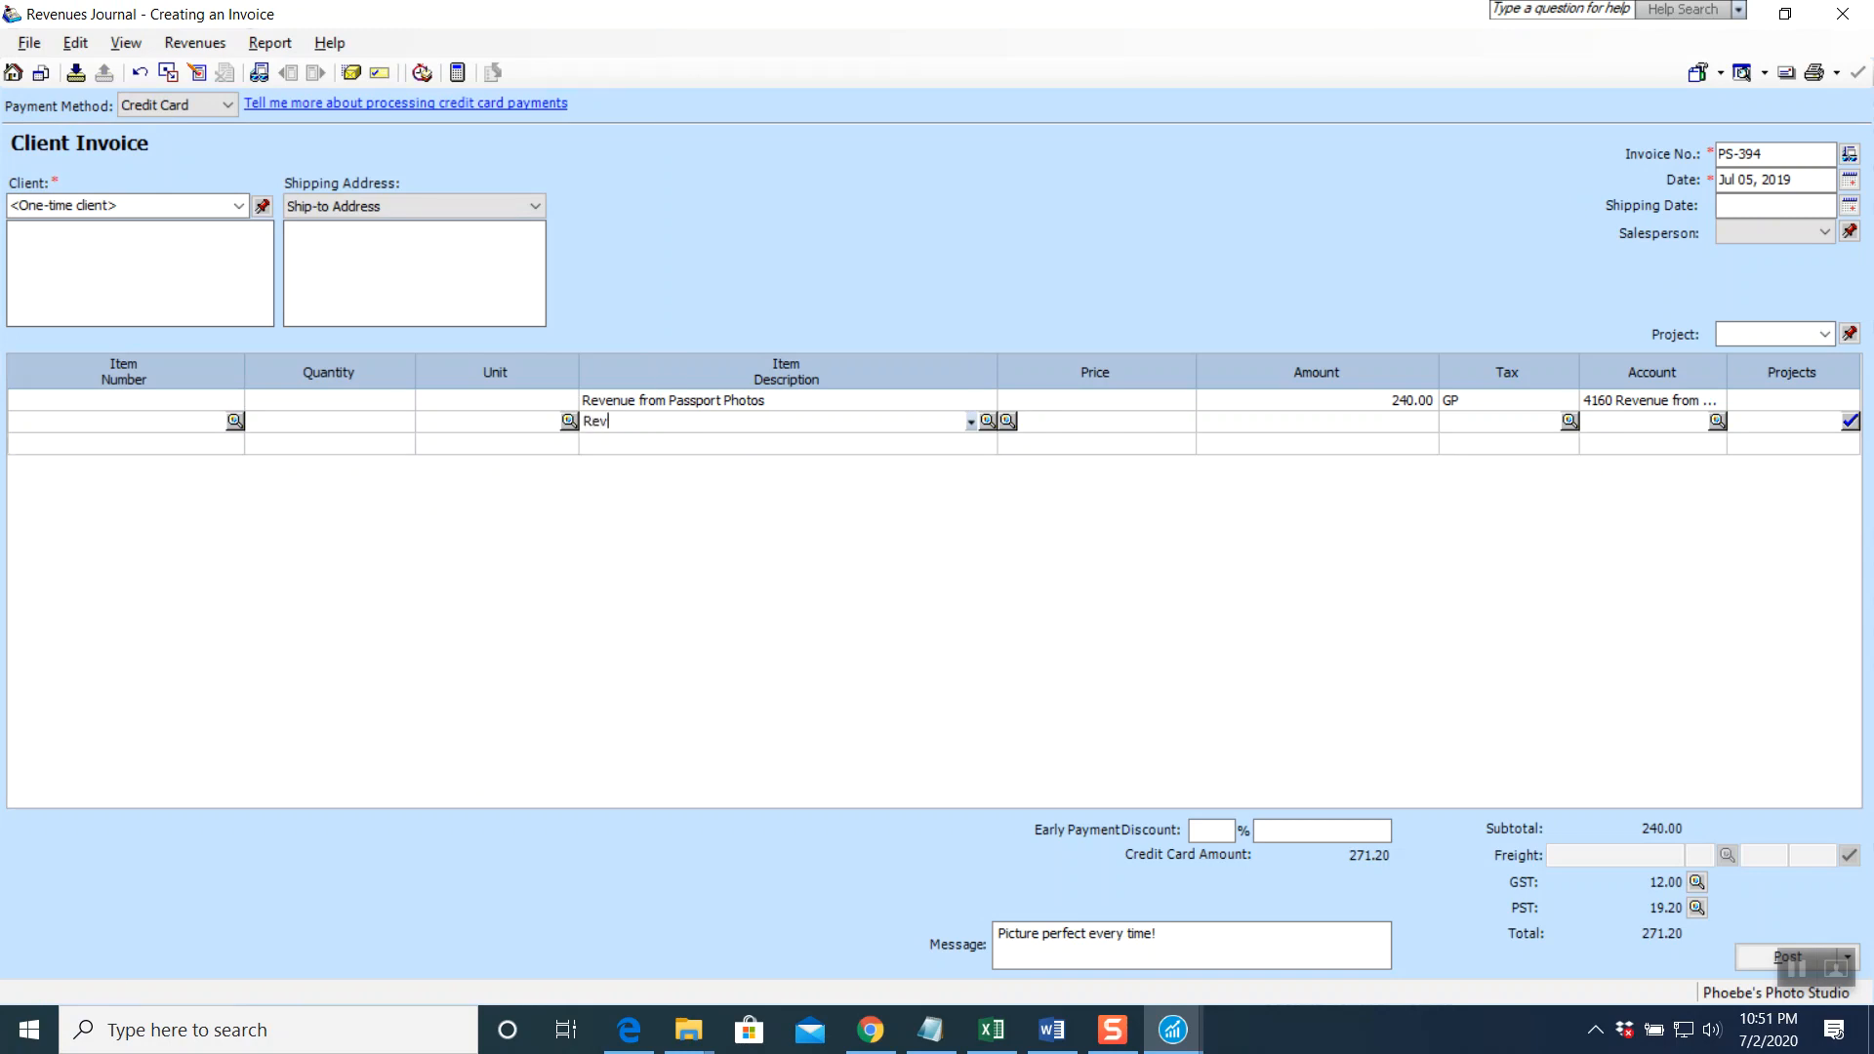
pyautogui.write('enue from Portrai')
pyautogui.press('Tab')
pyautogui.write('1600')
pyautogui.press('Tab')
pyautogui.press('Tab')
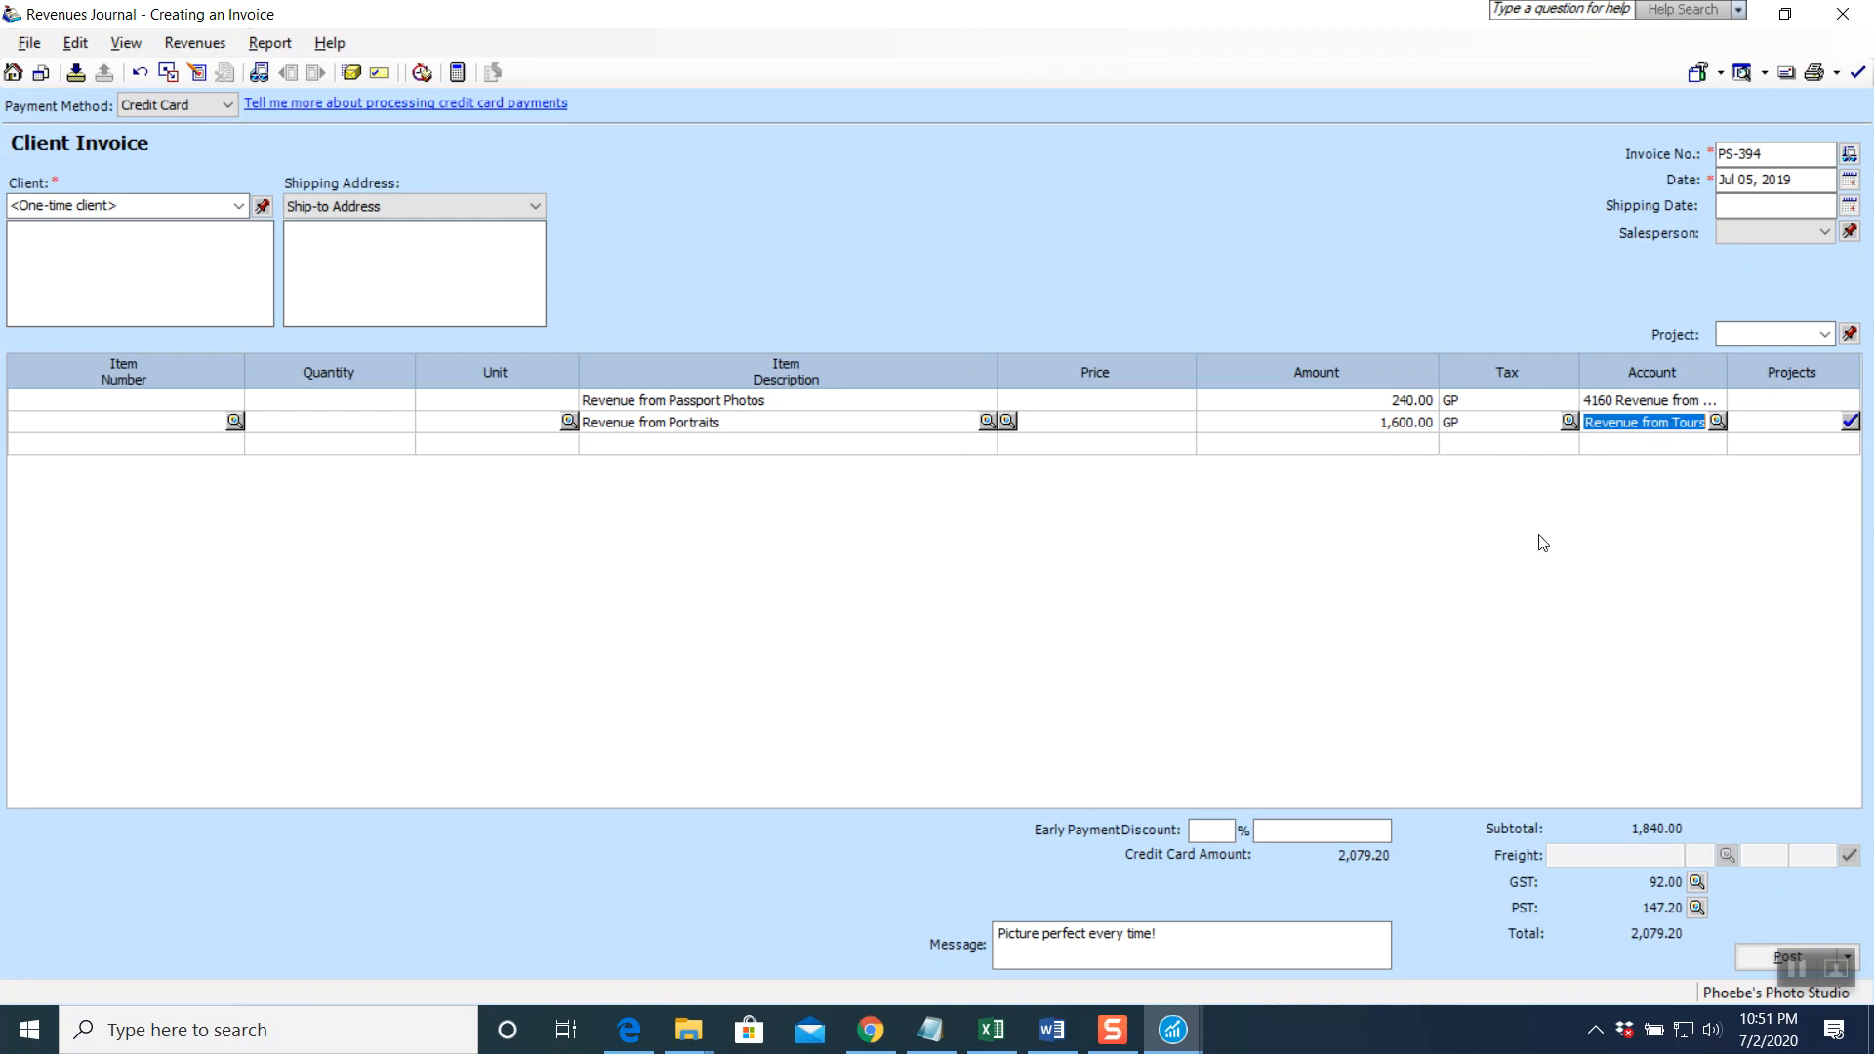
pyautogui.click(1718, 422)
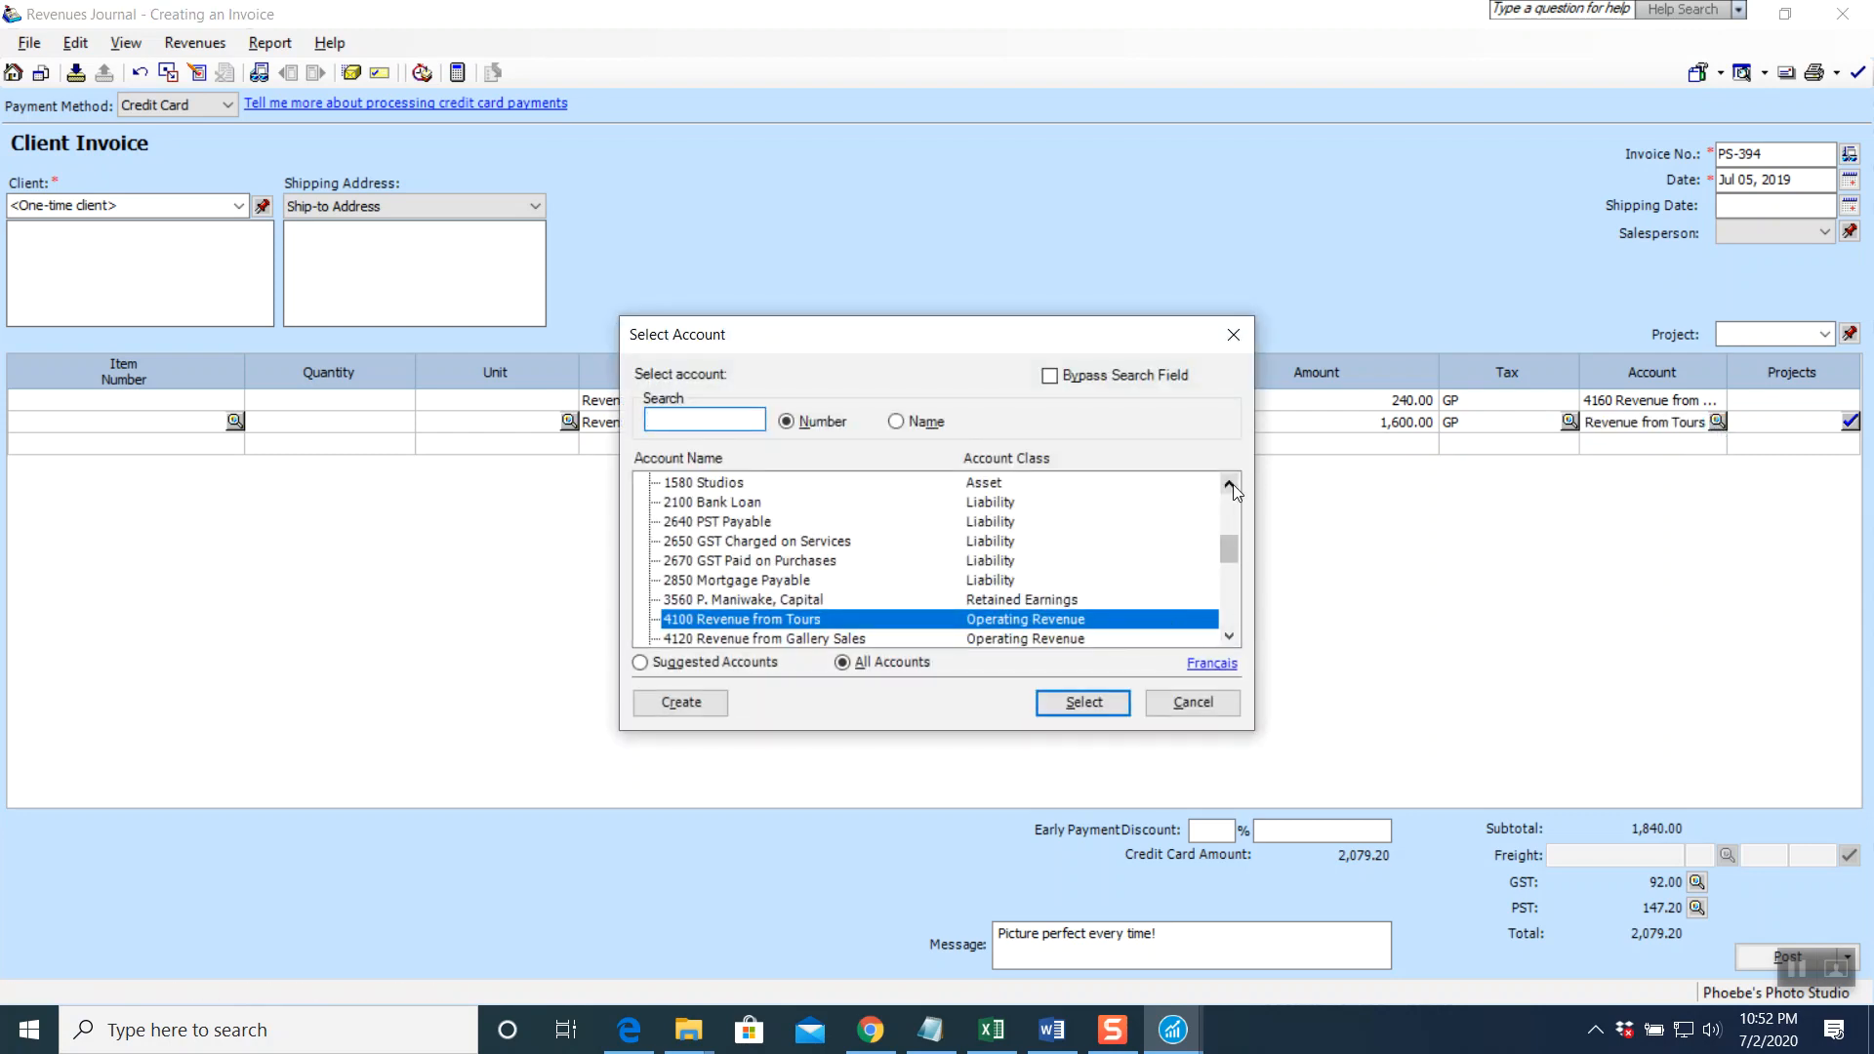
pyautogui.click(1229, 637)
pyautogui.click(1229, 637)
pyautogui.doubleClick(846, 624)
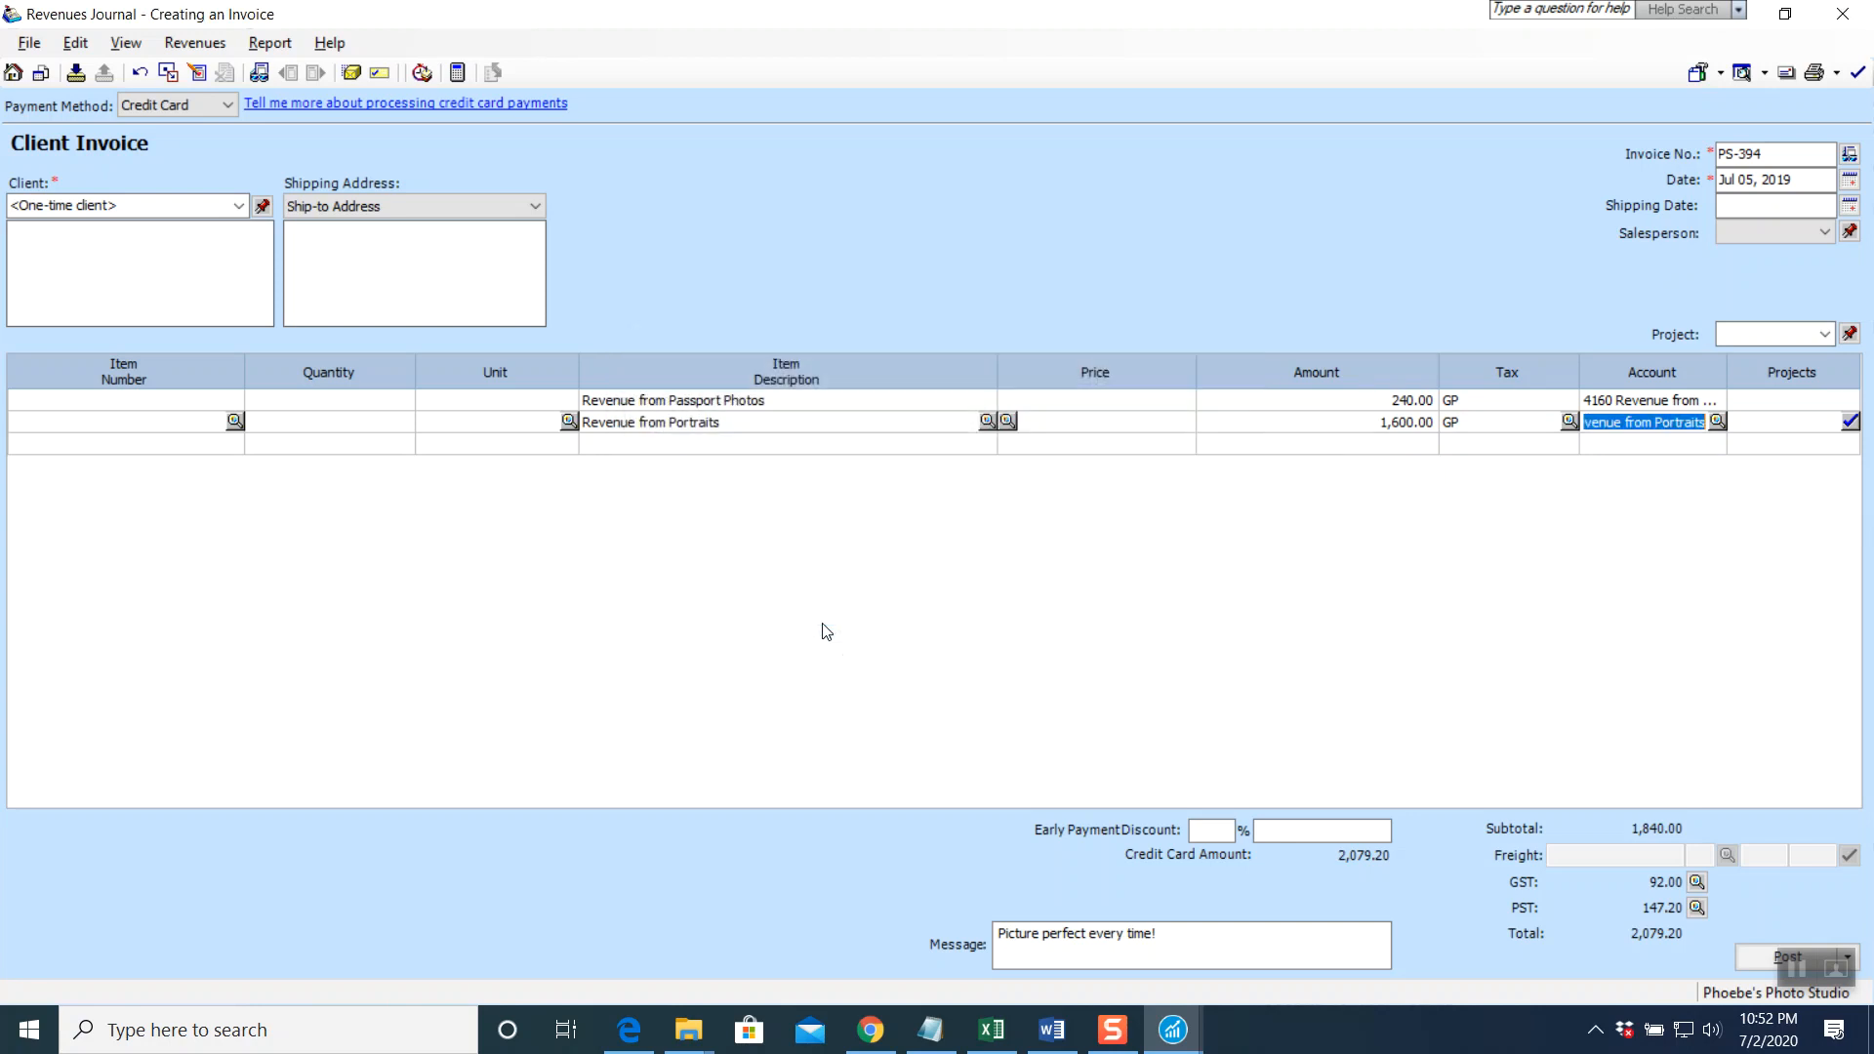
pyautogui.click(1619, 464)
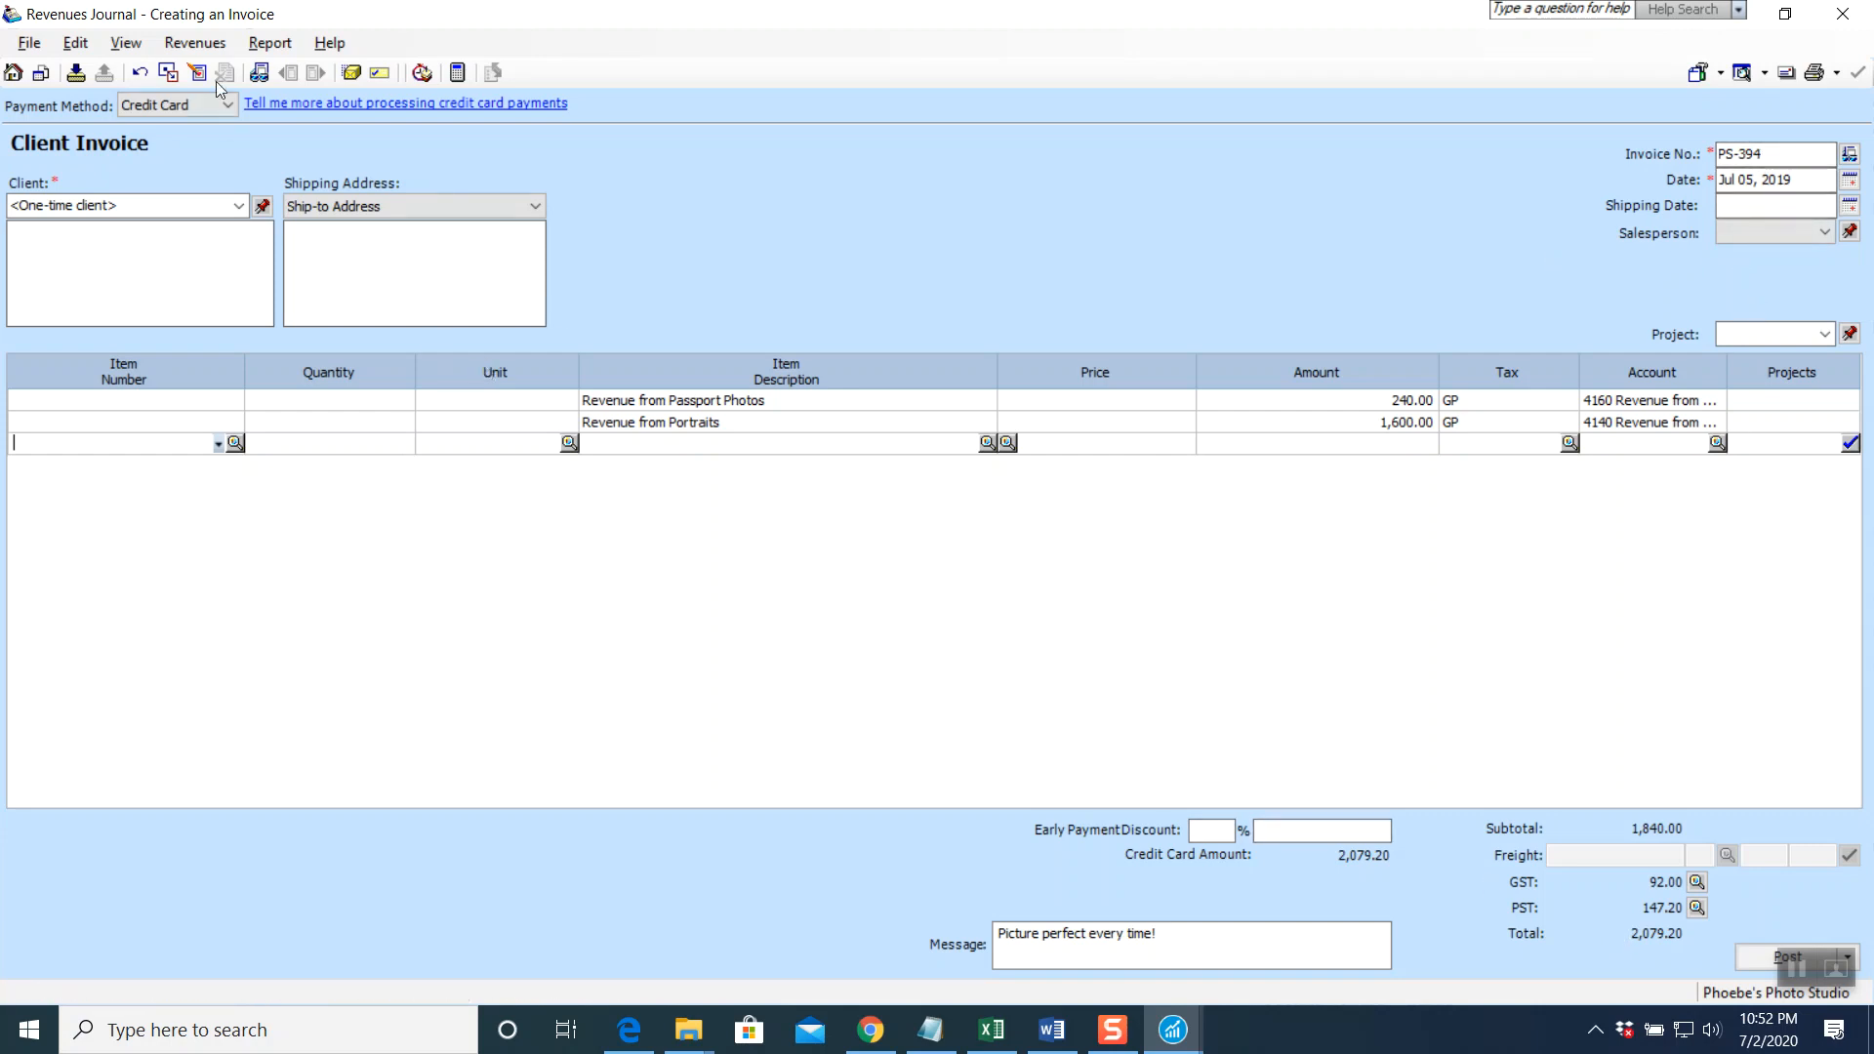
# Preview the Revenues journal entry, then post invoice PS-394 as J6 and close the journal
pyautogui.click(277, 51)
pyautogui.click(284, 79)
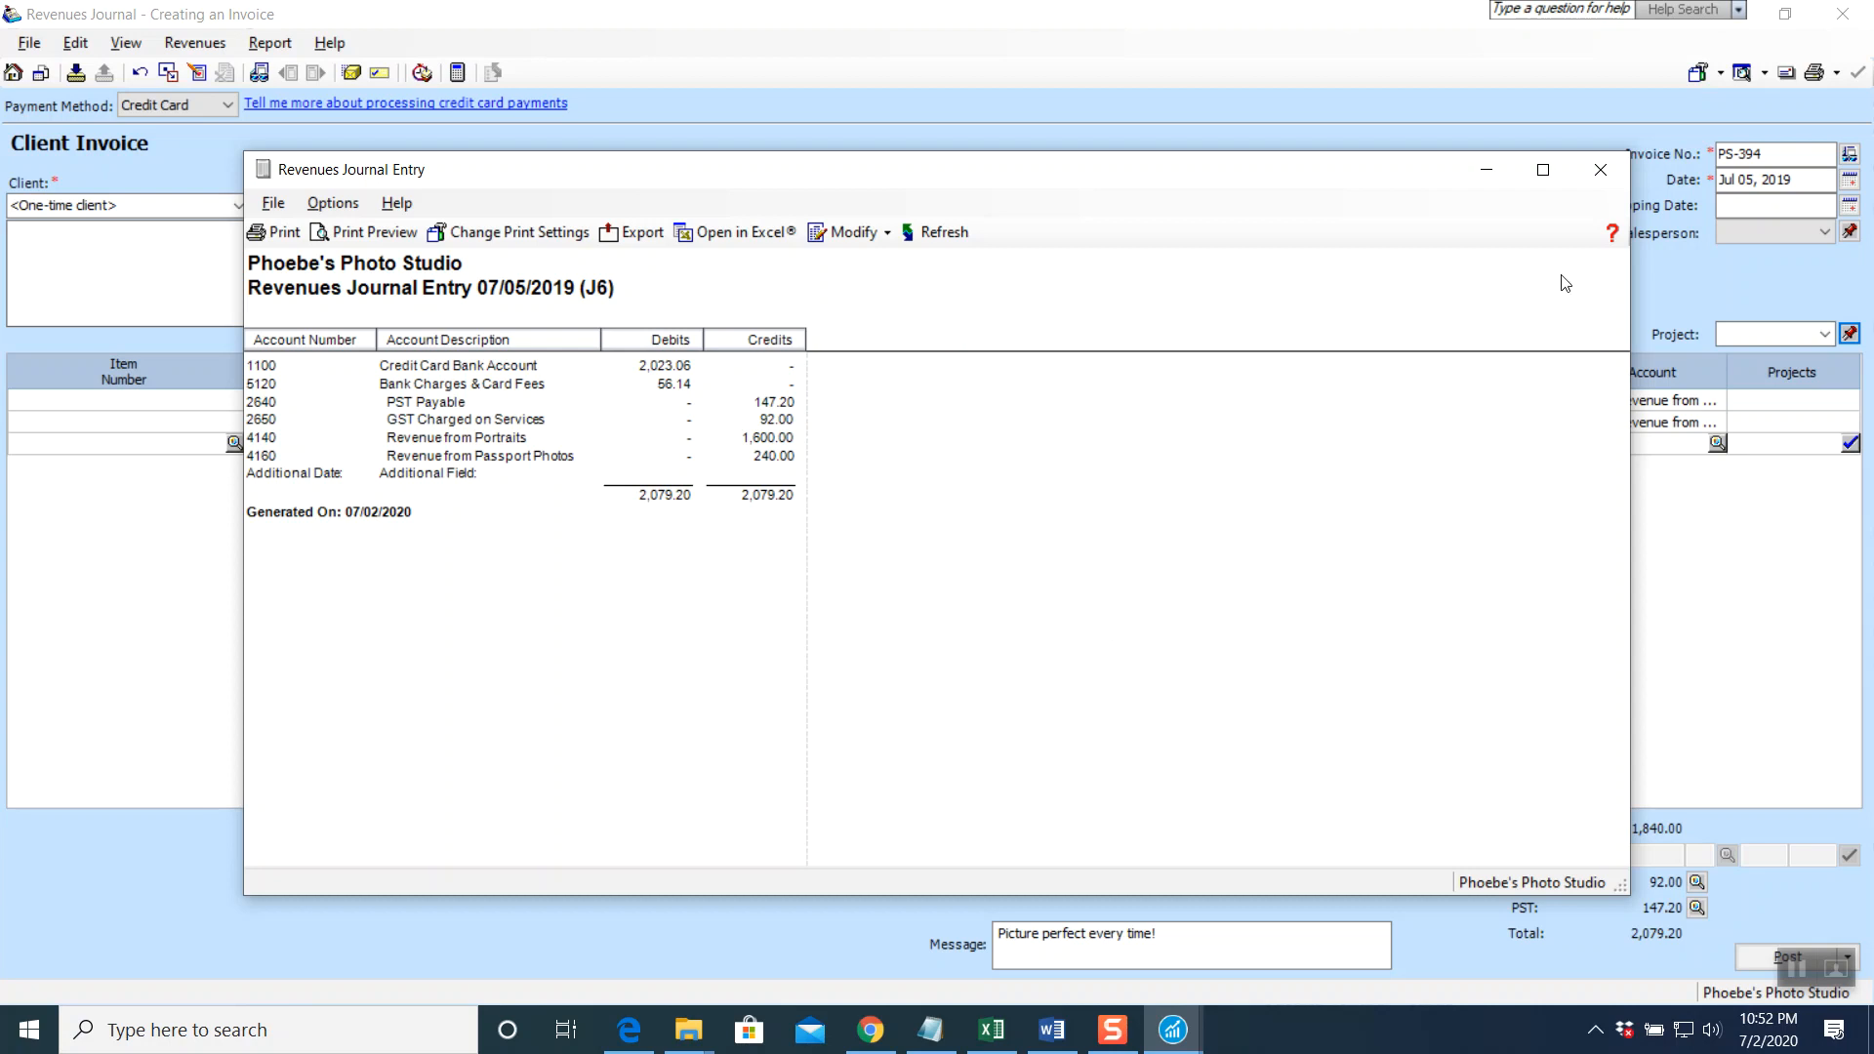
pyautogui.click(1586, 169)
pyautogui.click(1747, 955)
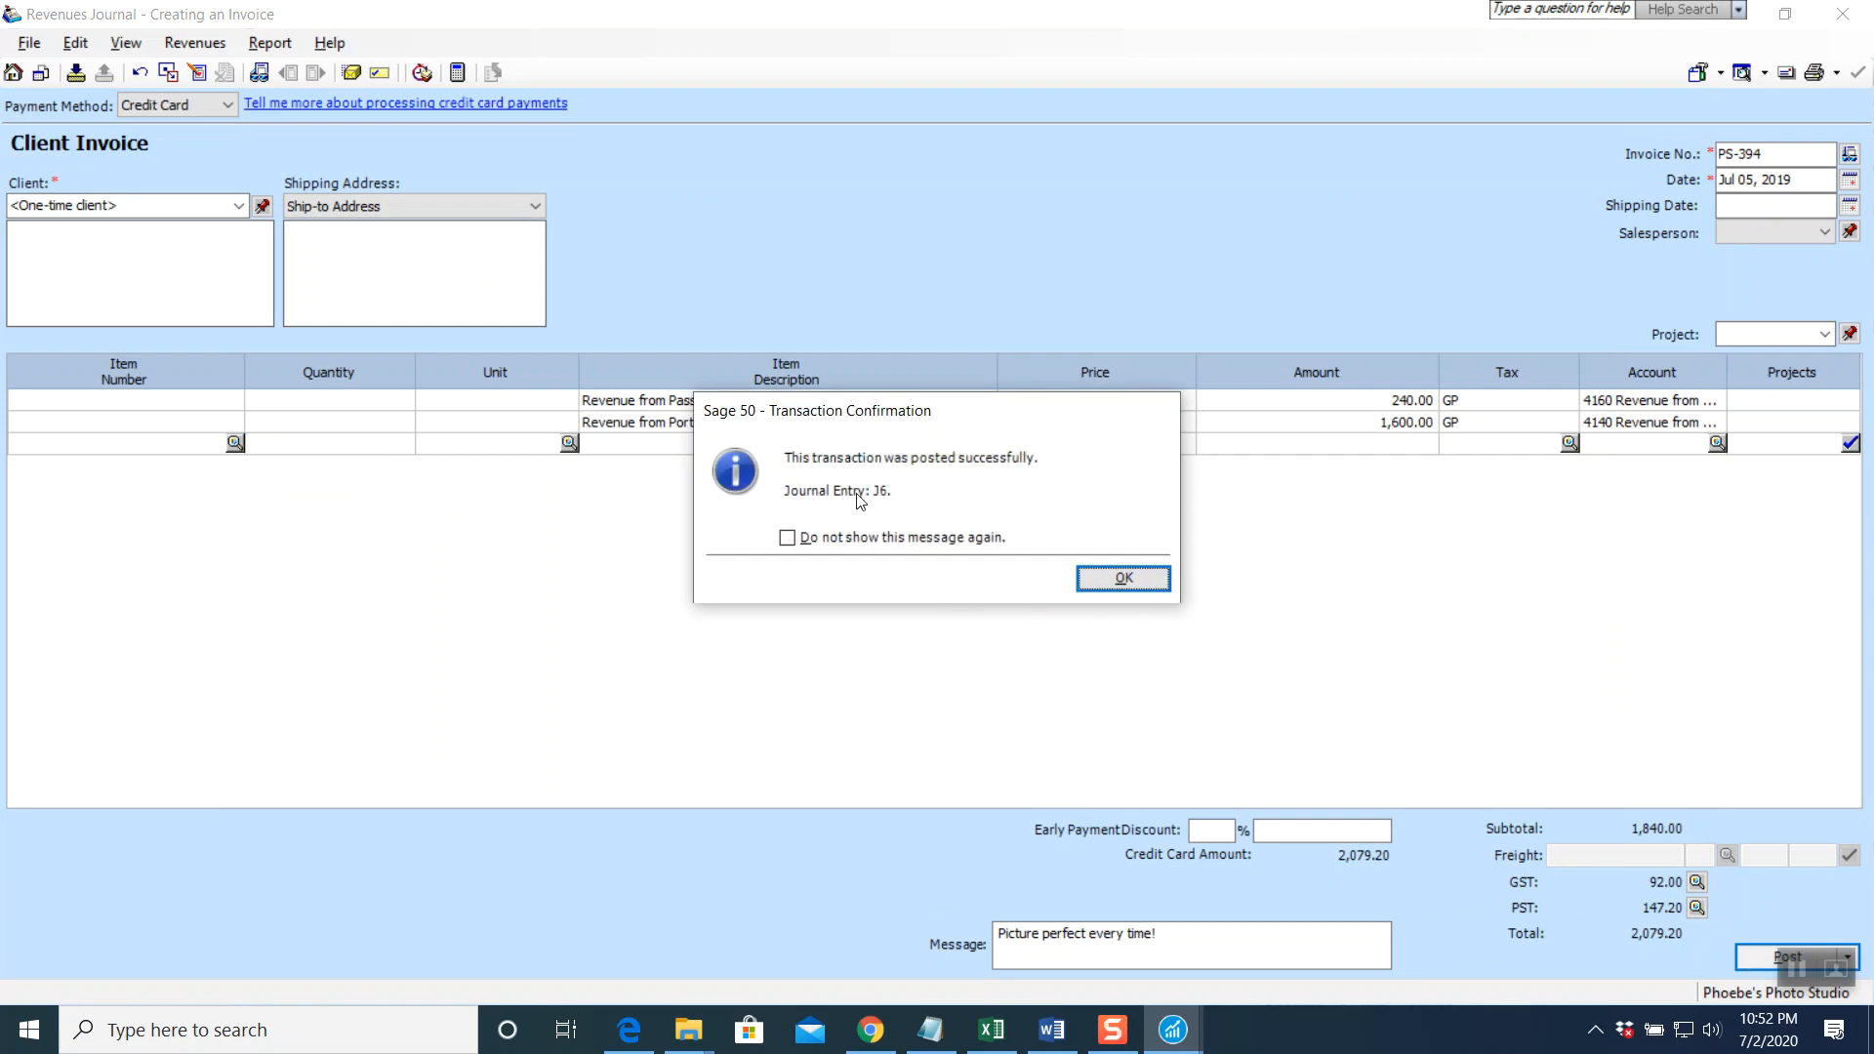
pyautogui.click(1103, 582)
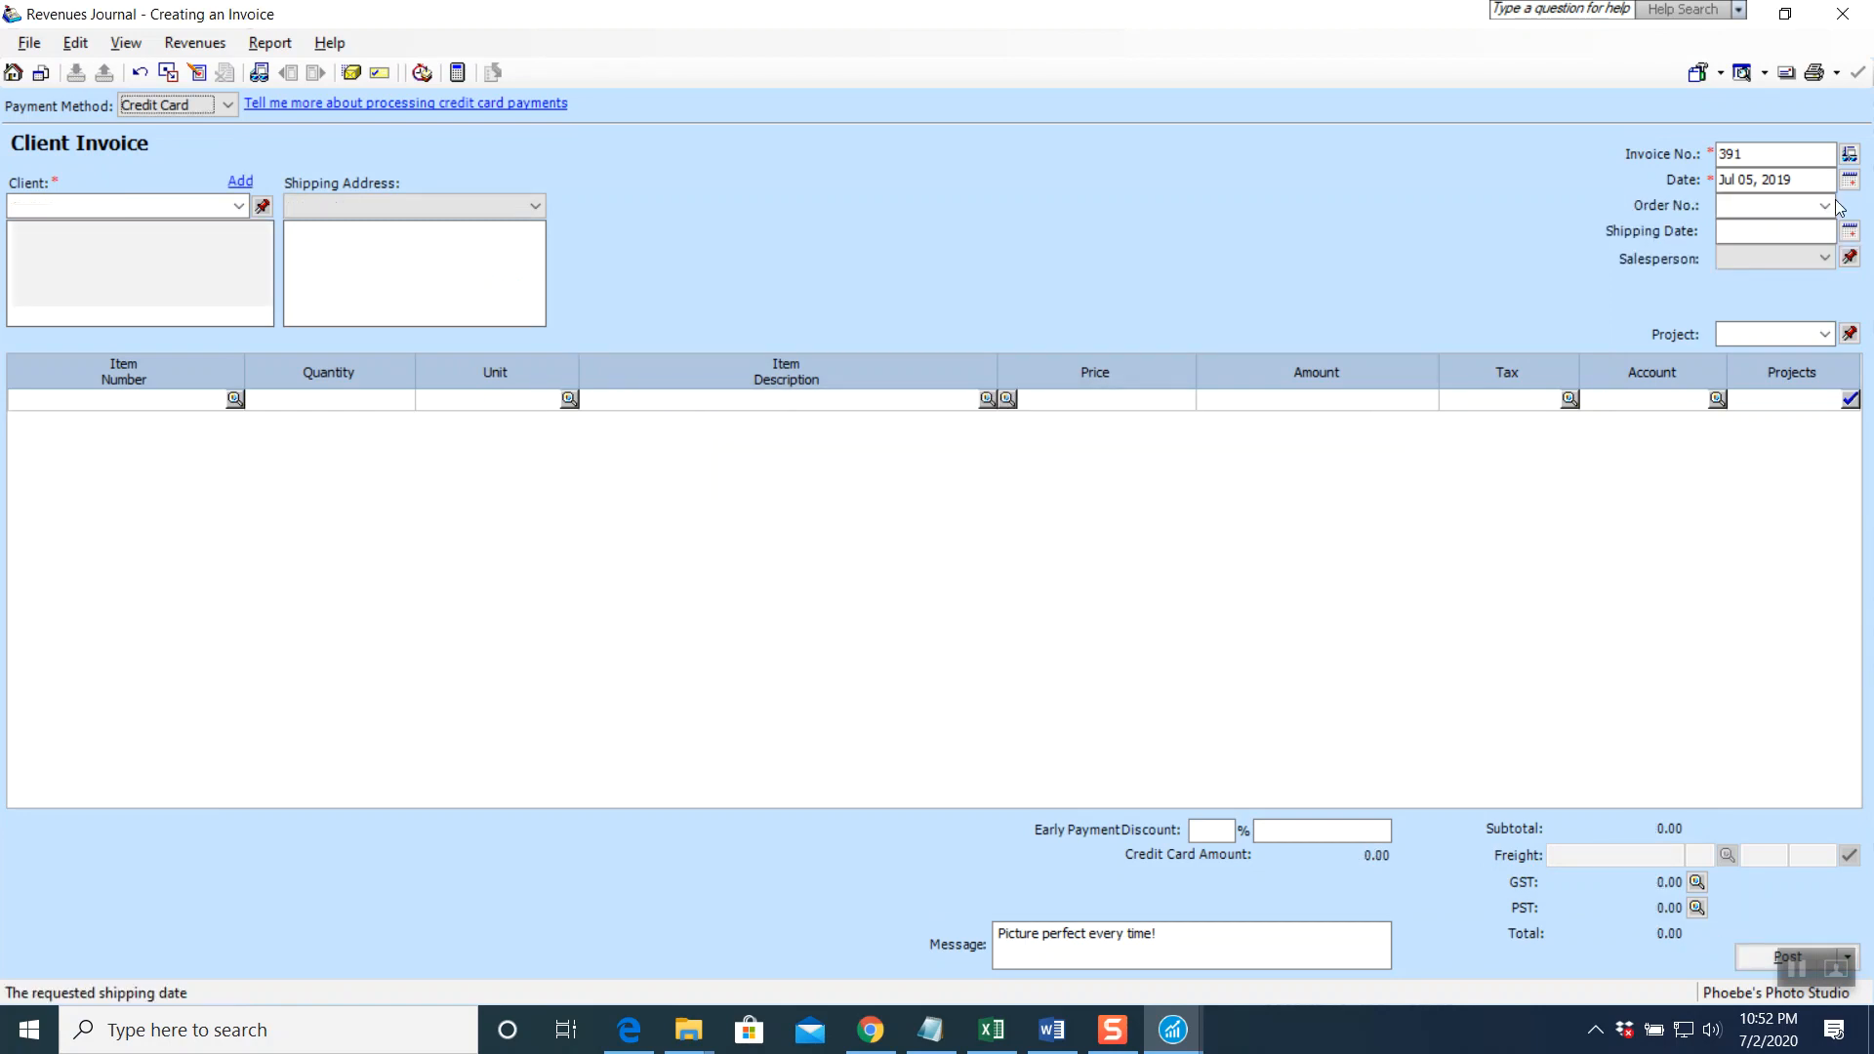
pyautogui.click(1843, 14)
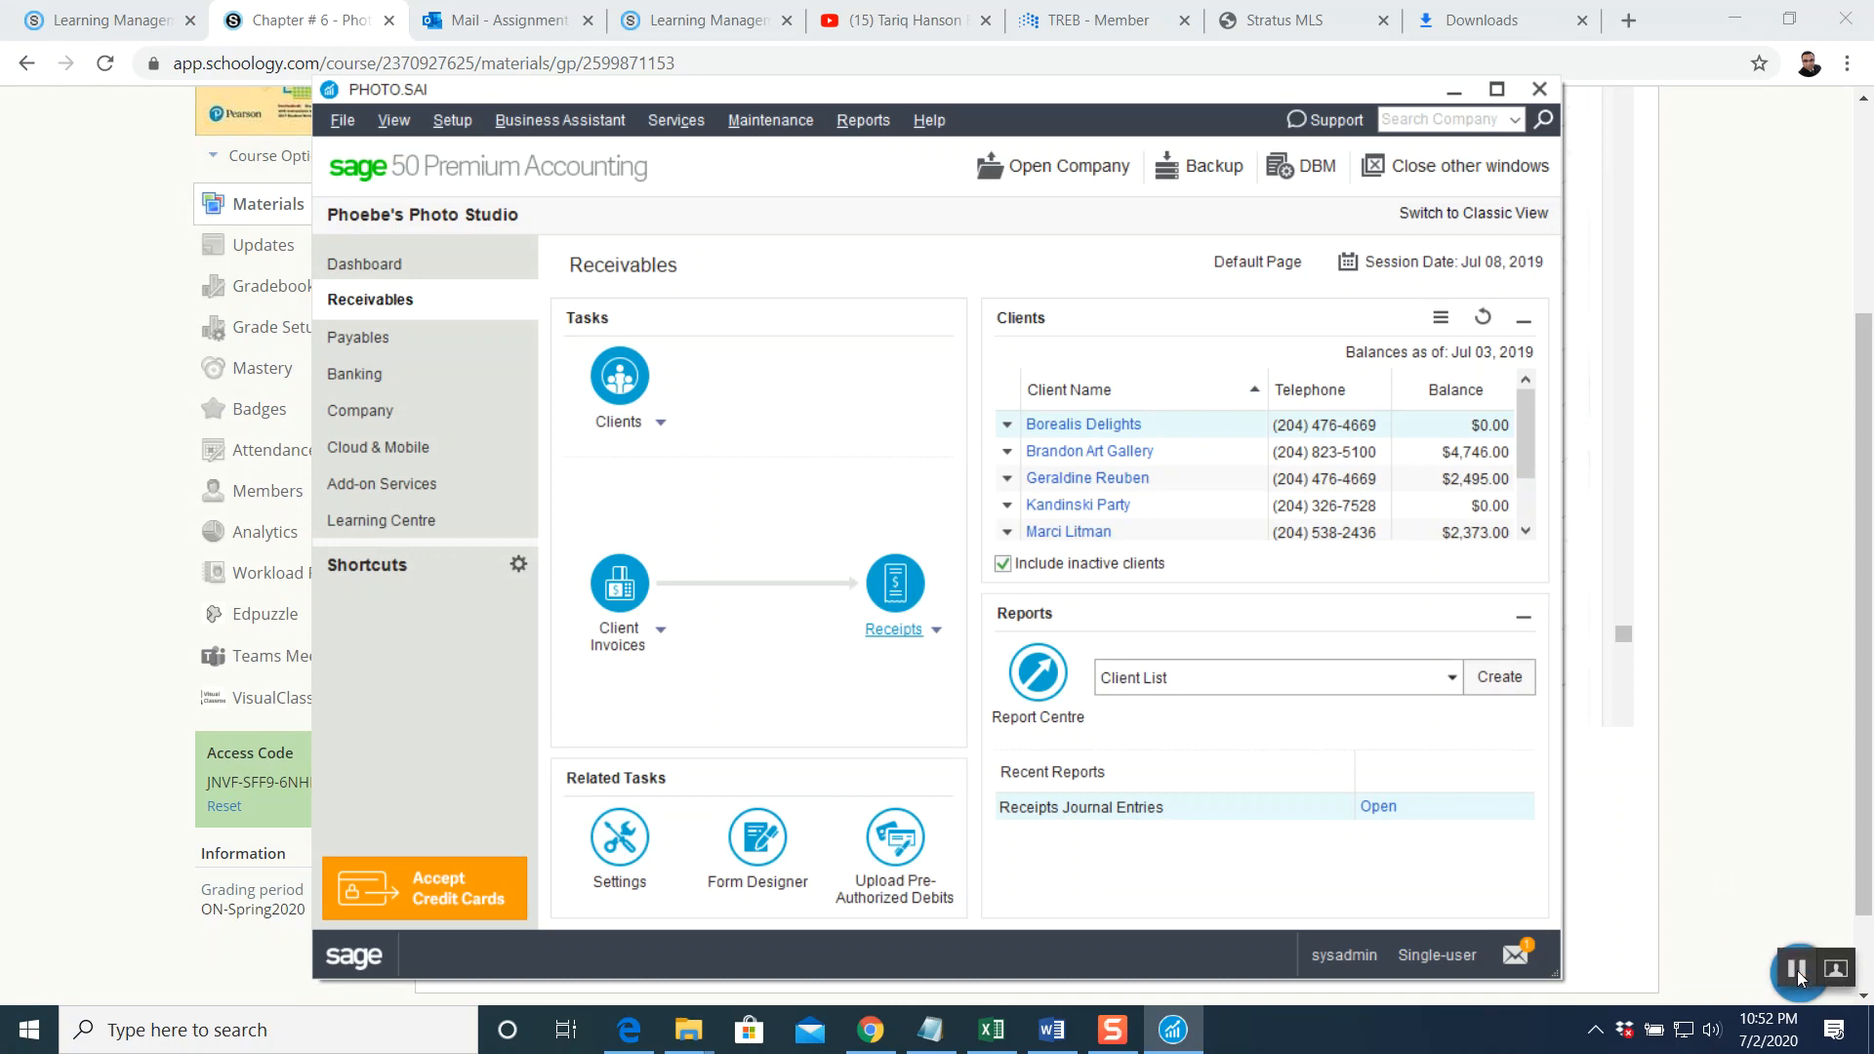
# Read the PDF's Memo #2 adjusting invoice #PS-391 to $7 006, then return to Sage 50
pyautogui.click(1796, 970)
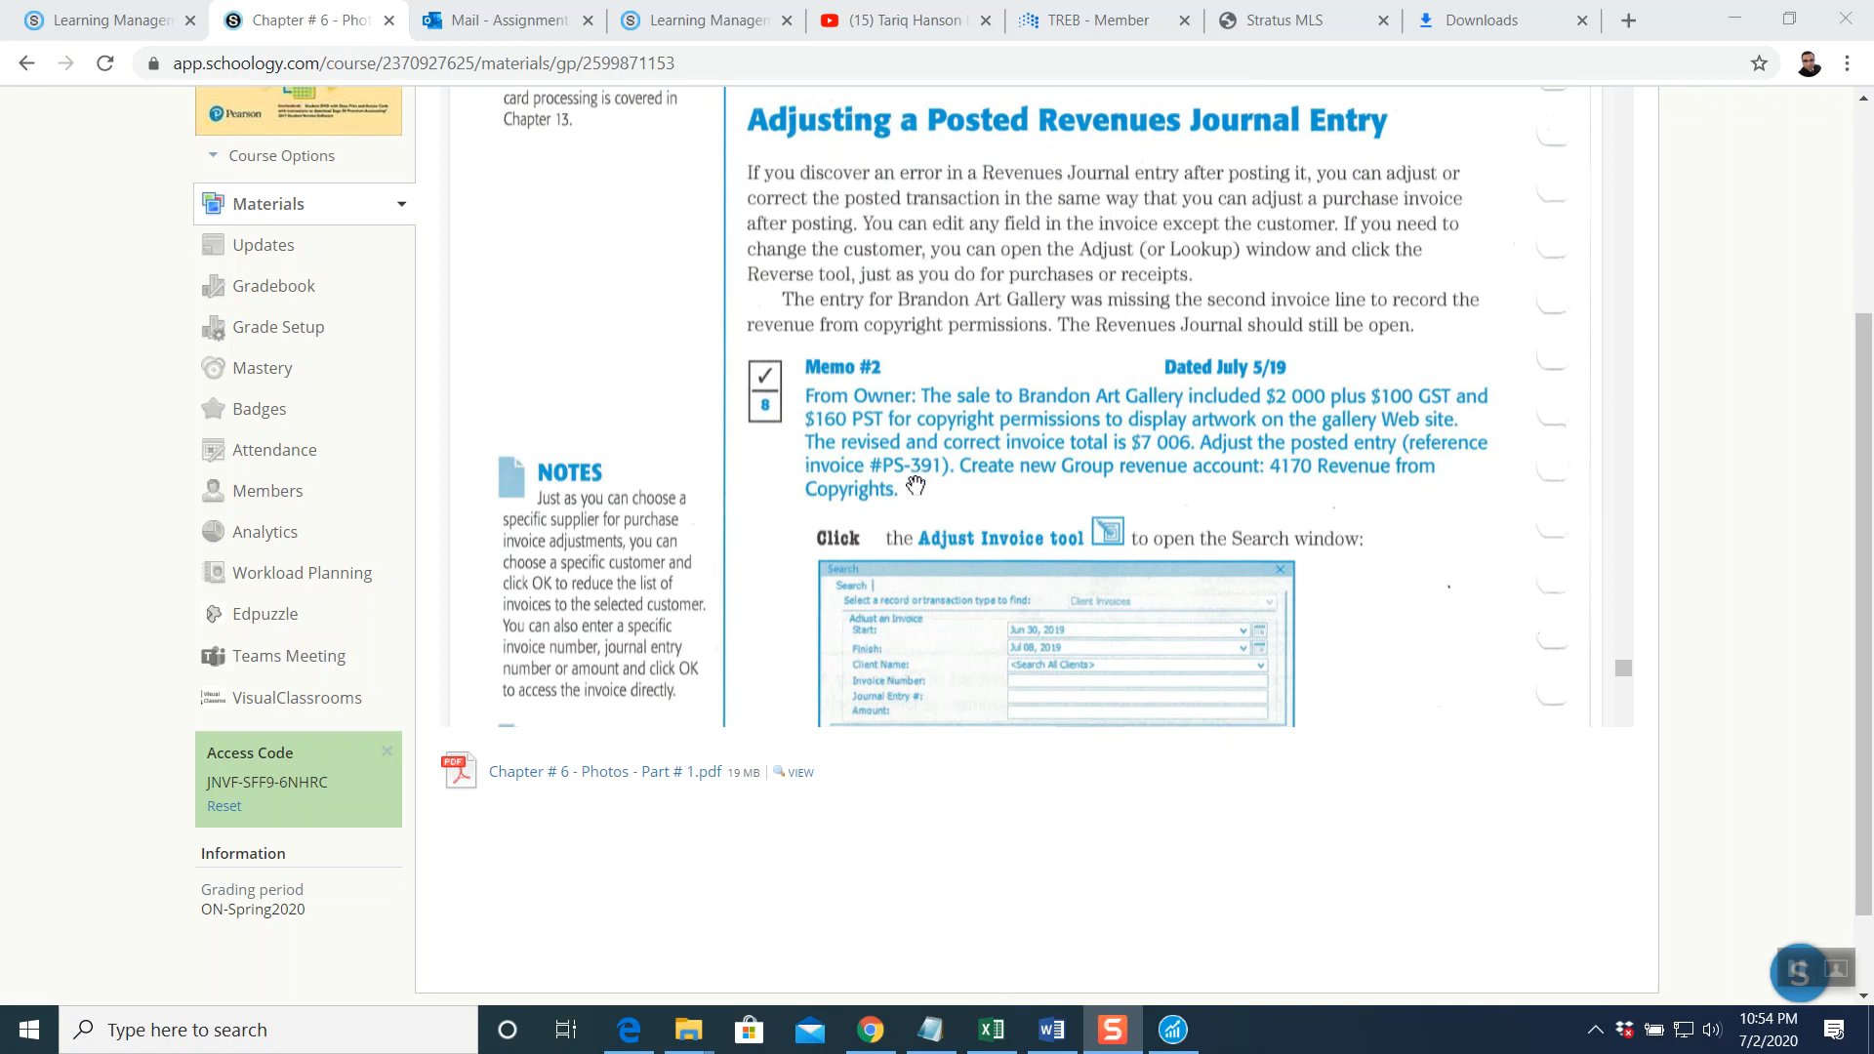
pyautogui.click(1175, 1036)
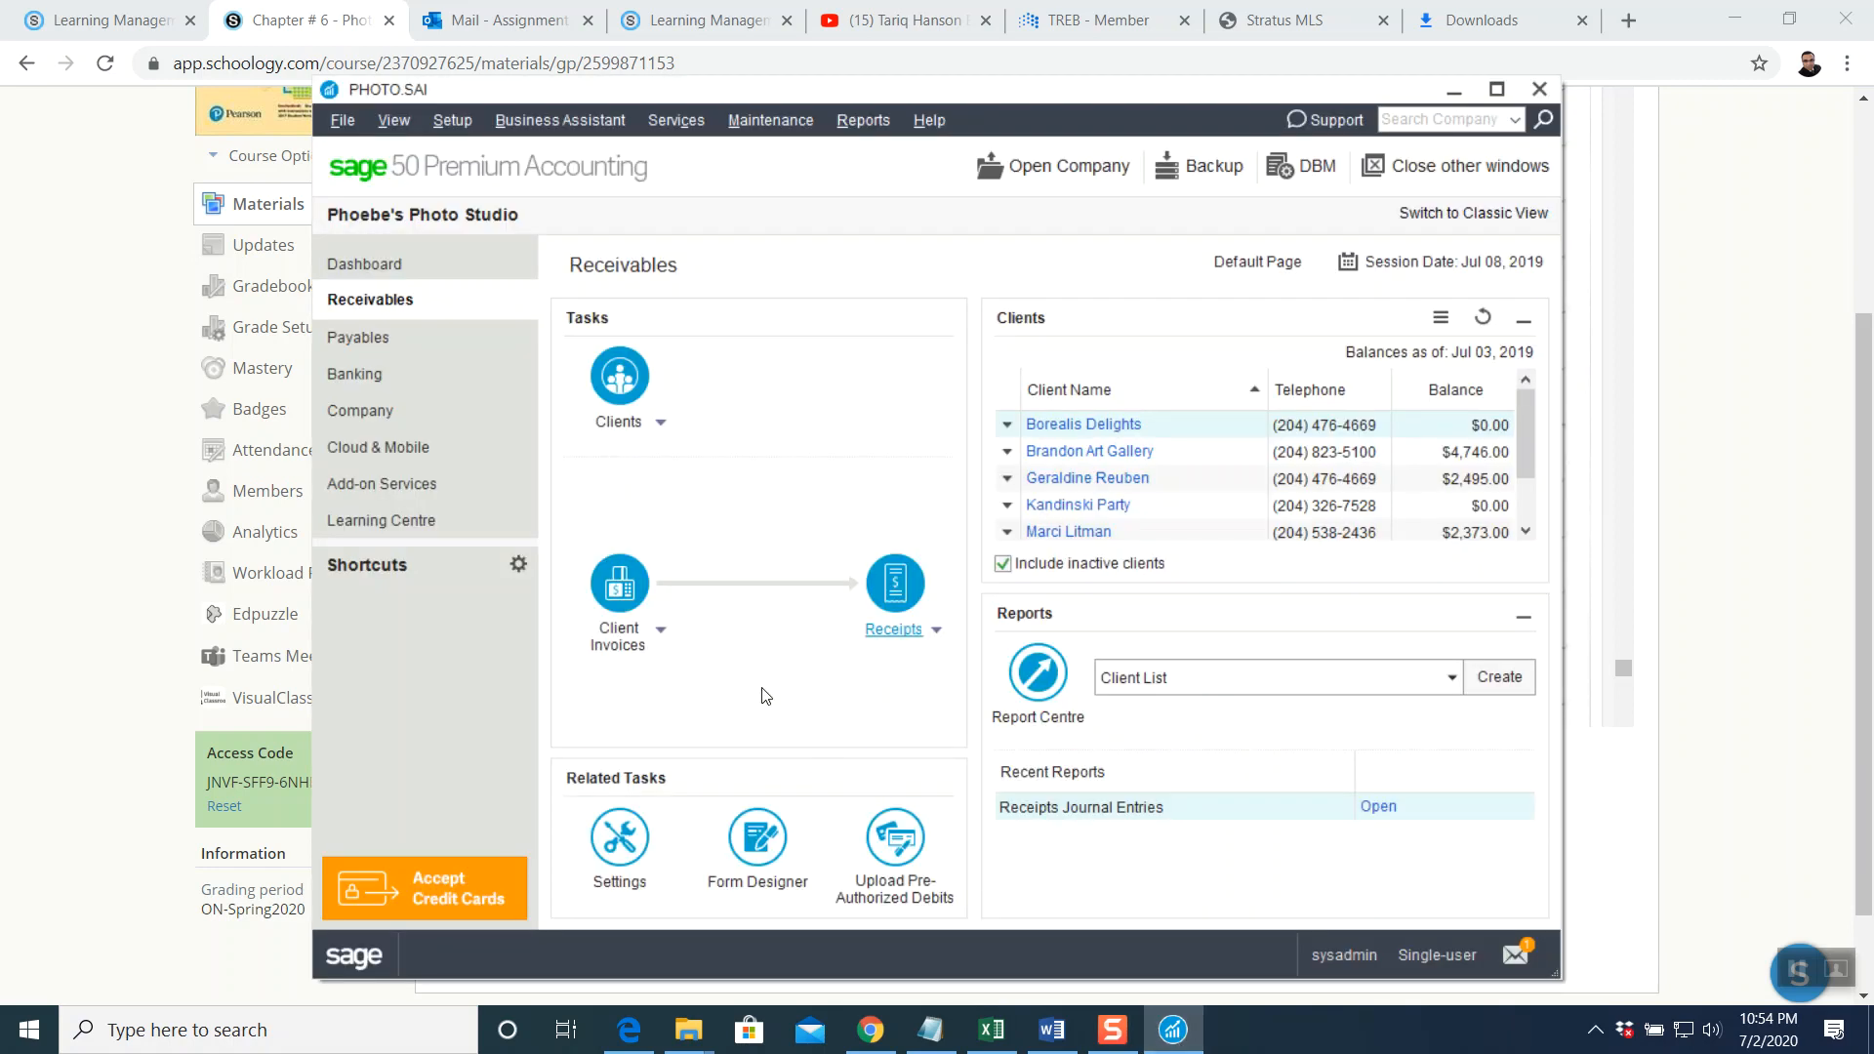
# Find Brandon Art Gallery's posted invoice PS-391 (4,746.00) through Adjust Invoice and open it for adjustment
pyautogui.click(661, 644)
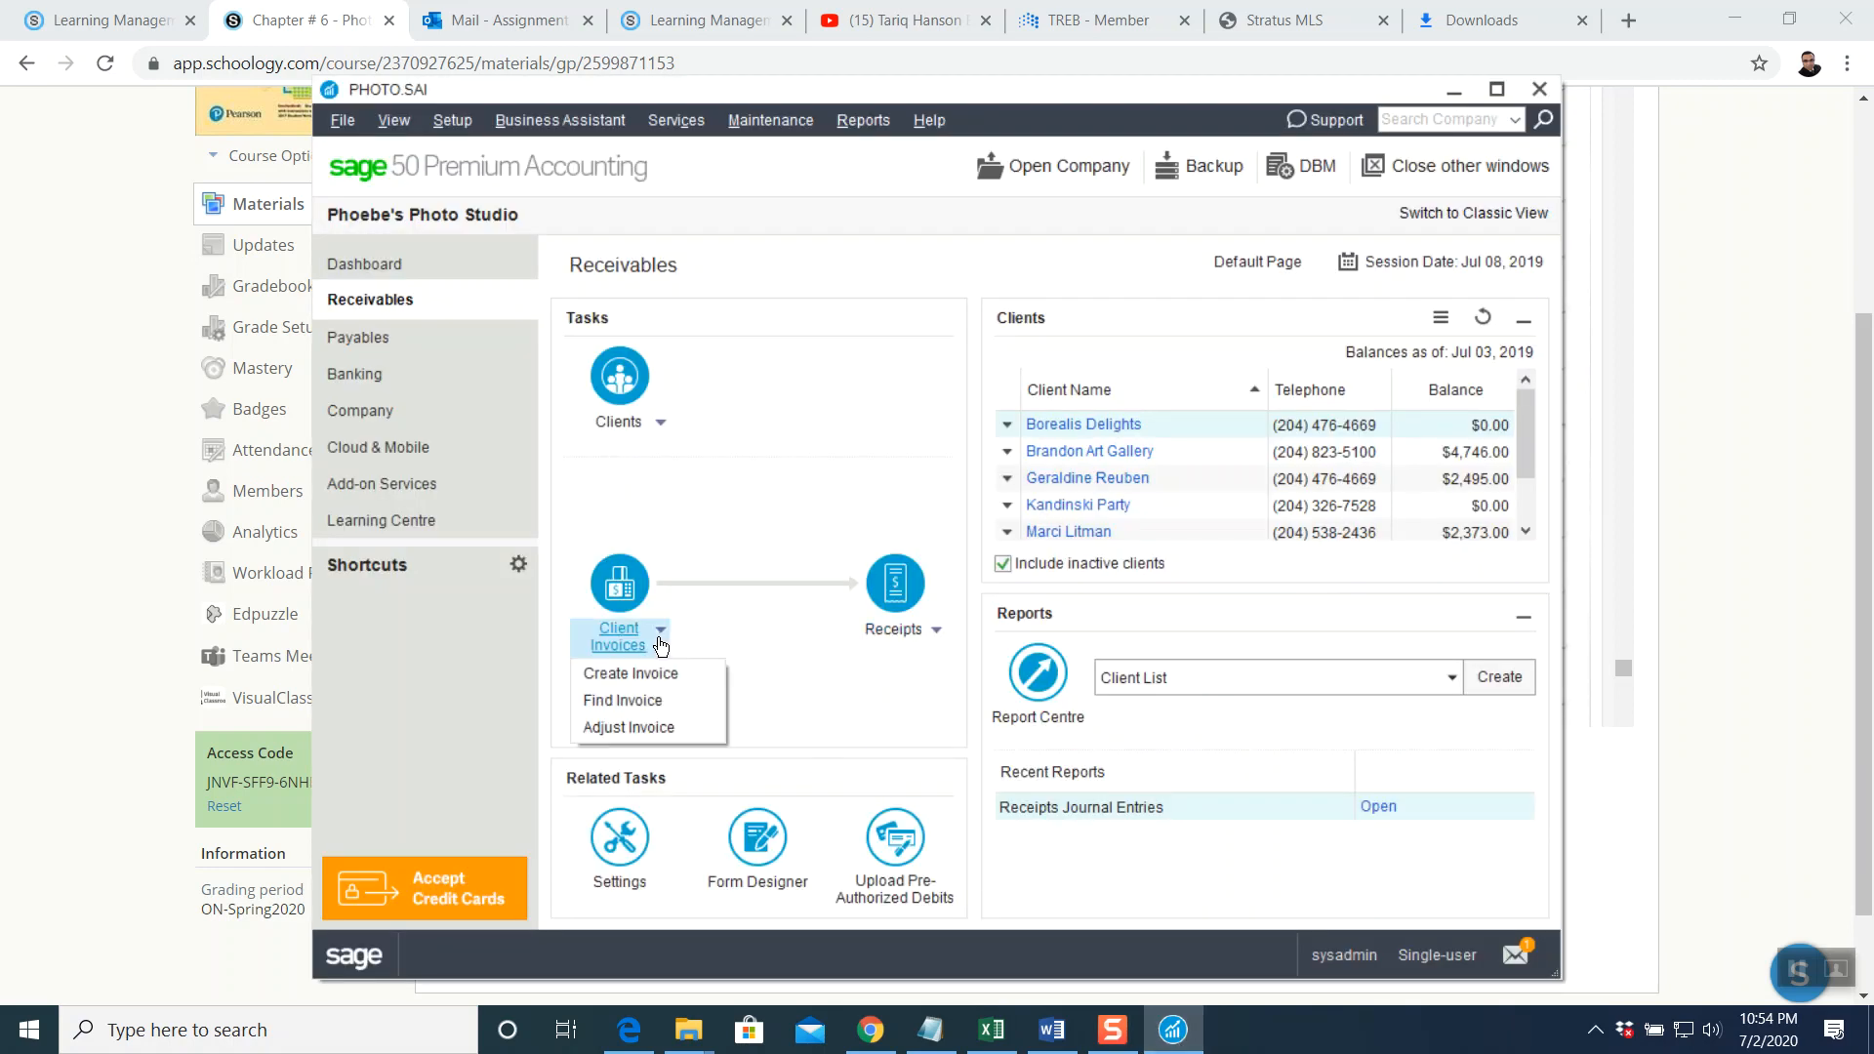
pyautogui.click(656, 726)
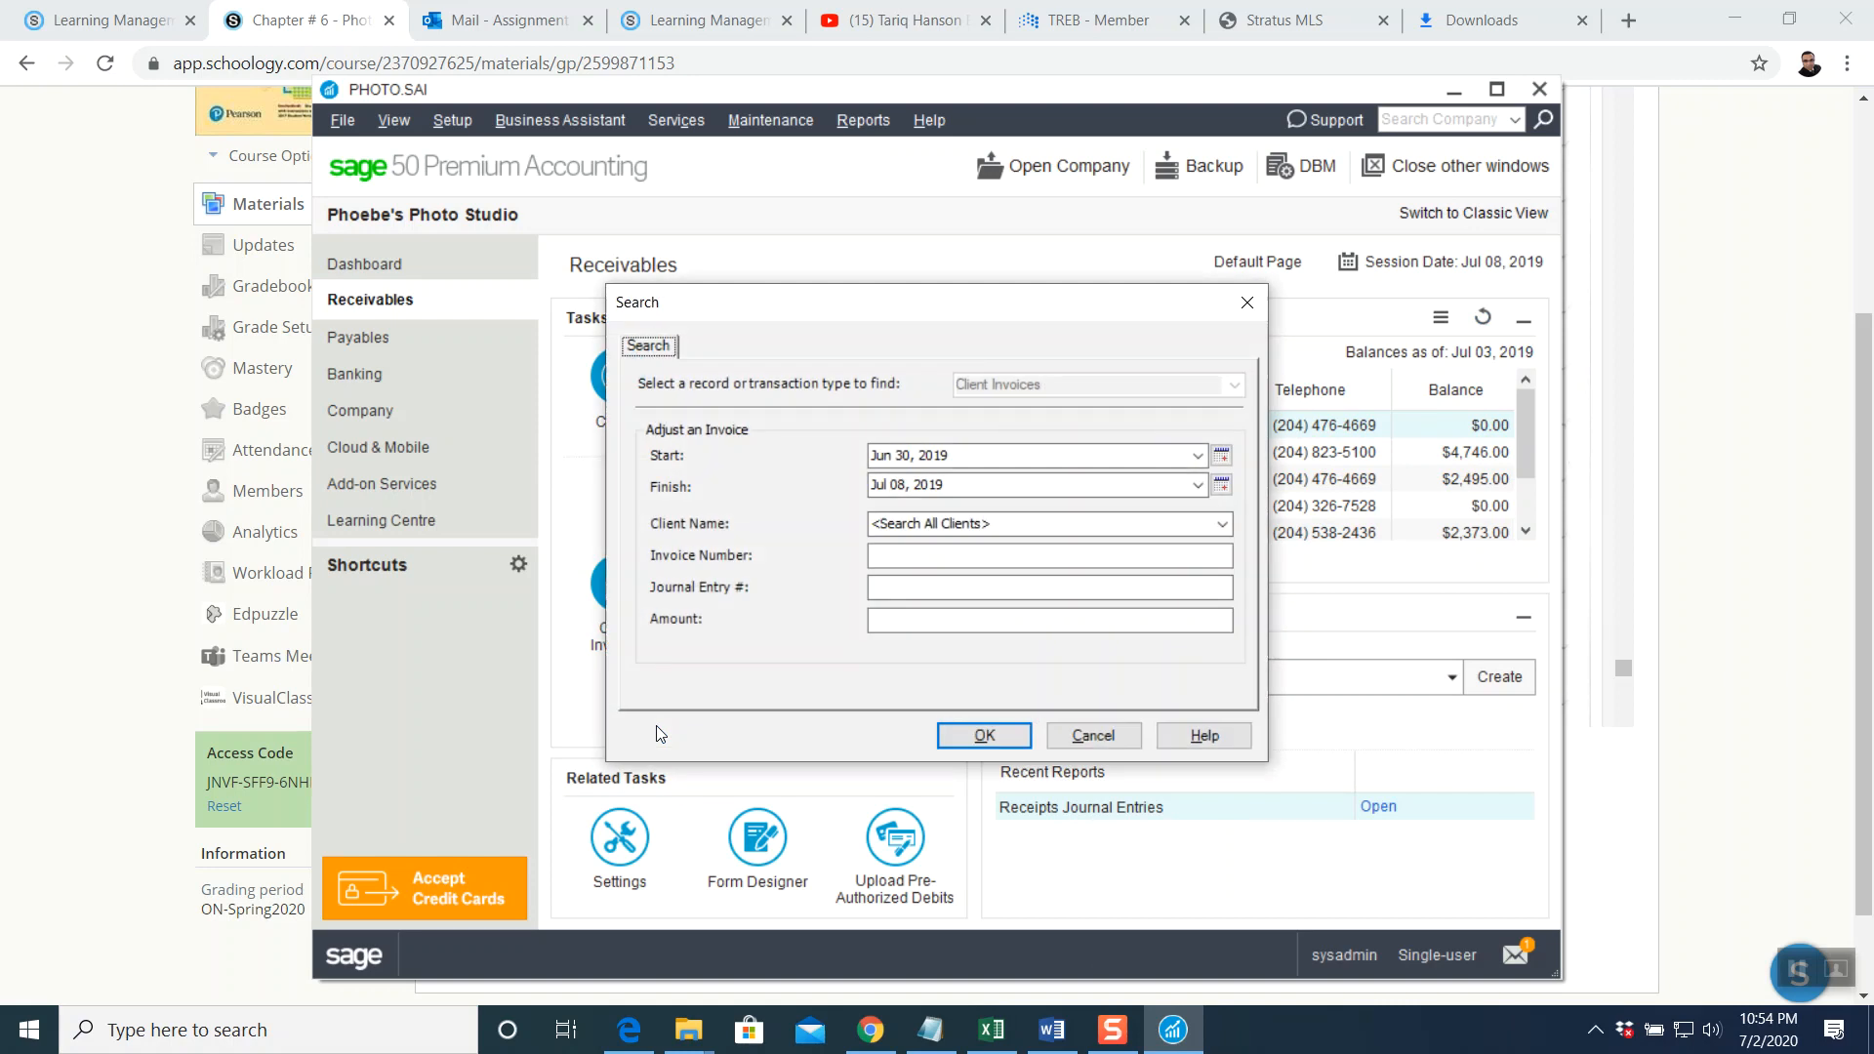
pyautogui.click(983, 736)
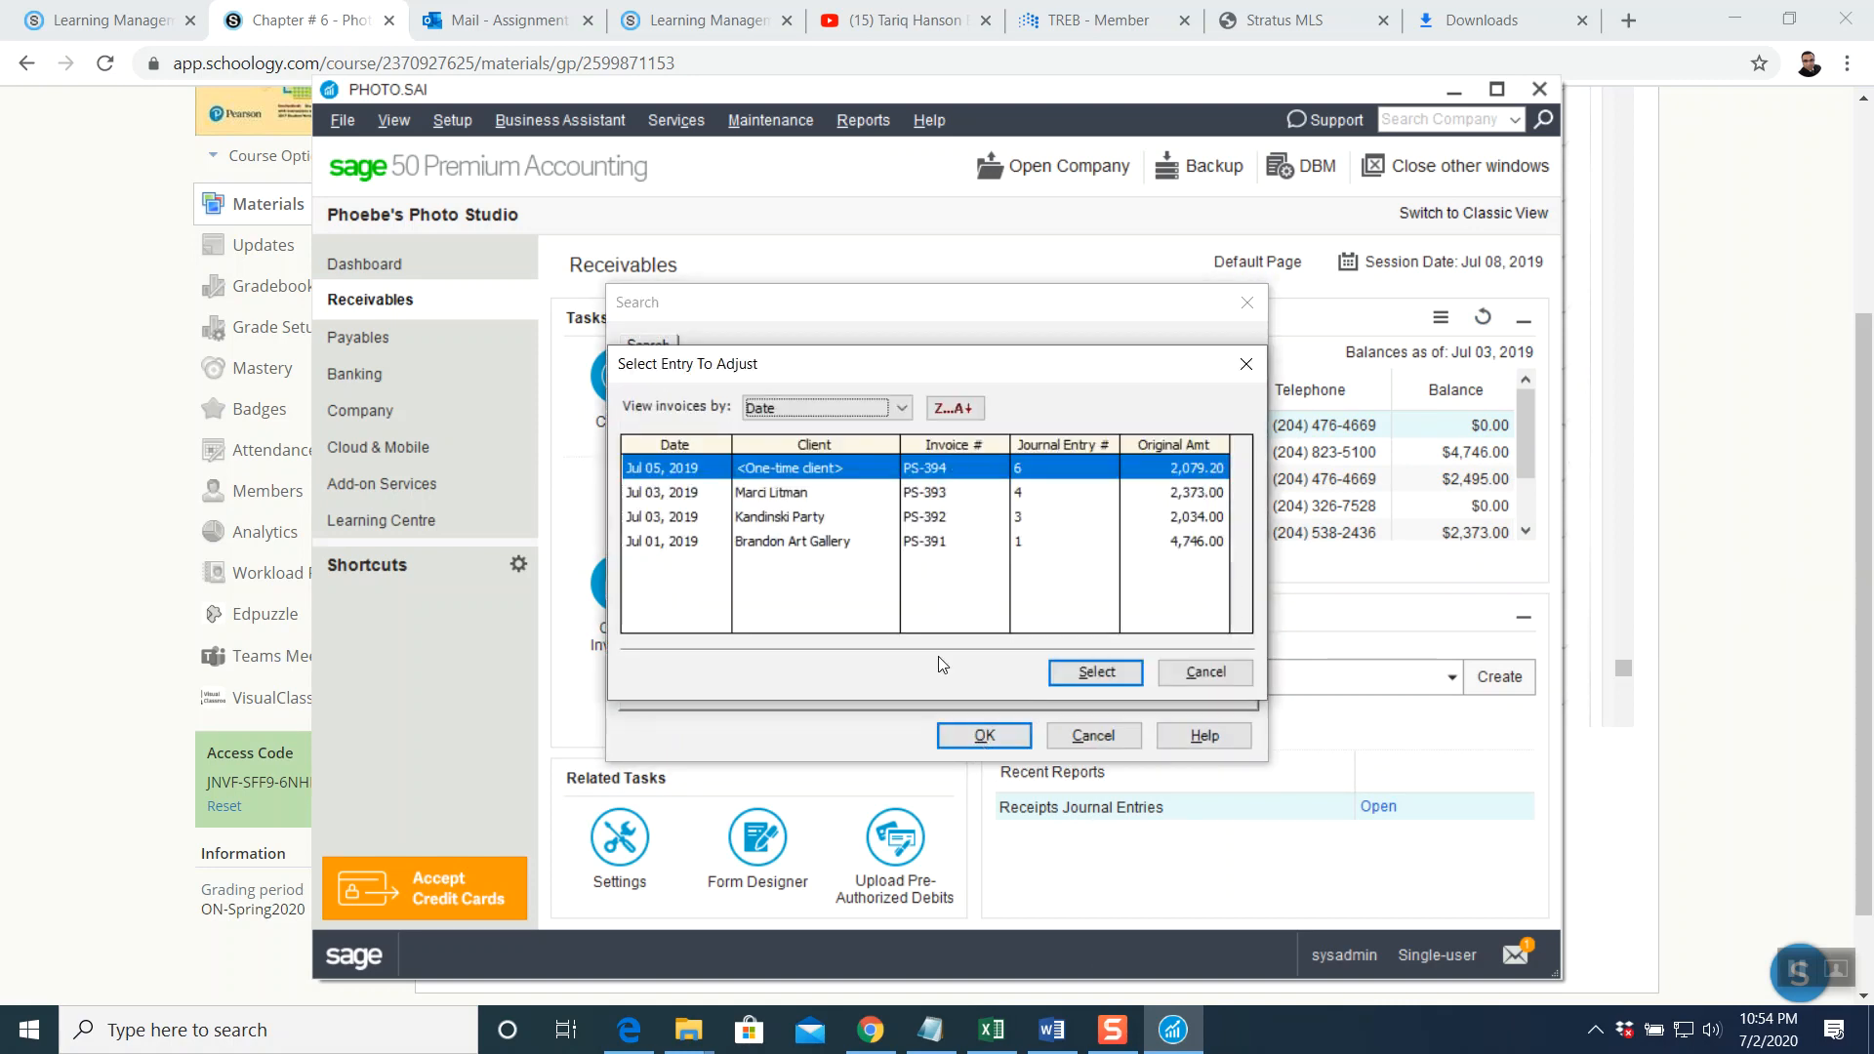
pyautogui.click(927, 547)
pyautogui.click(1094, 671)
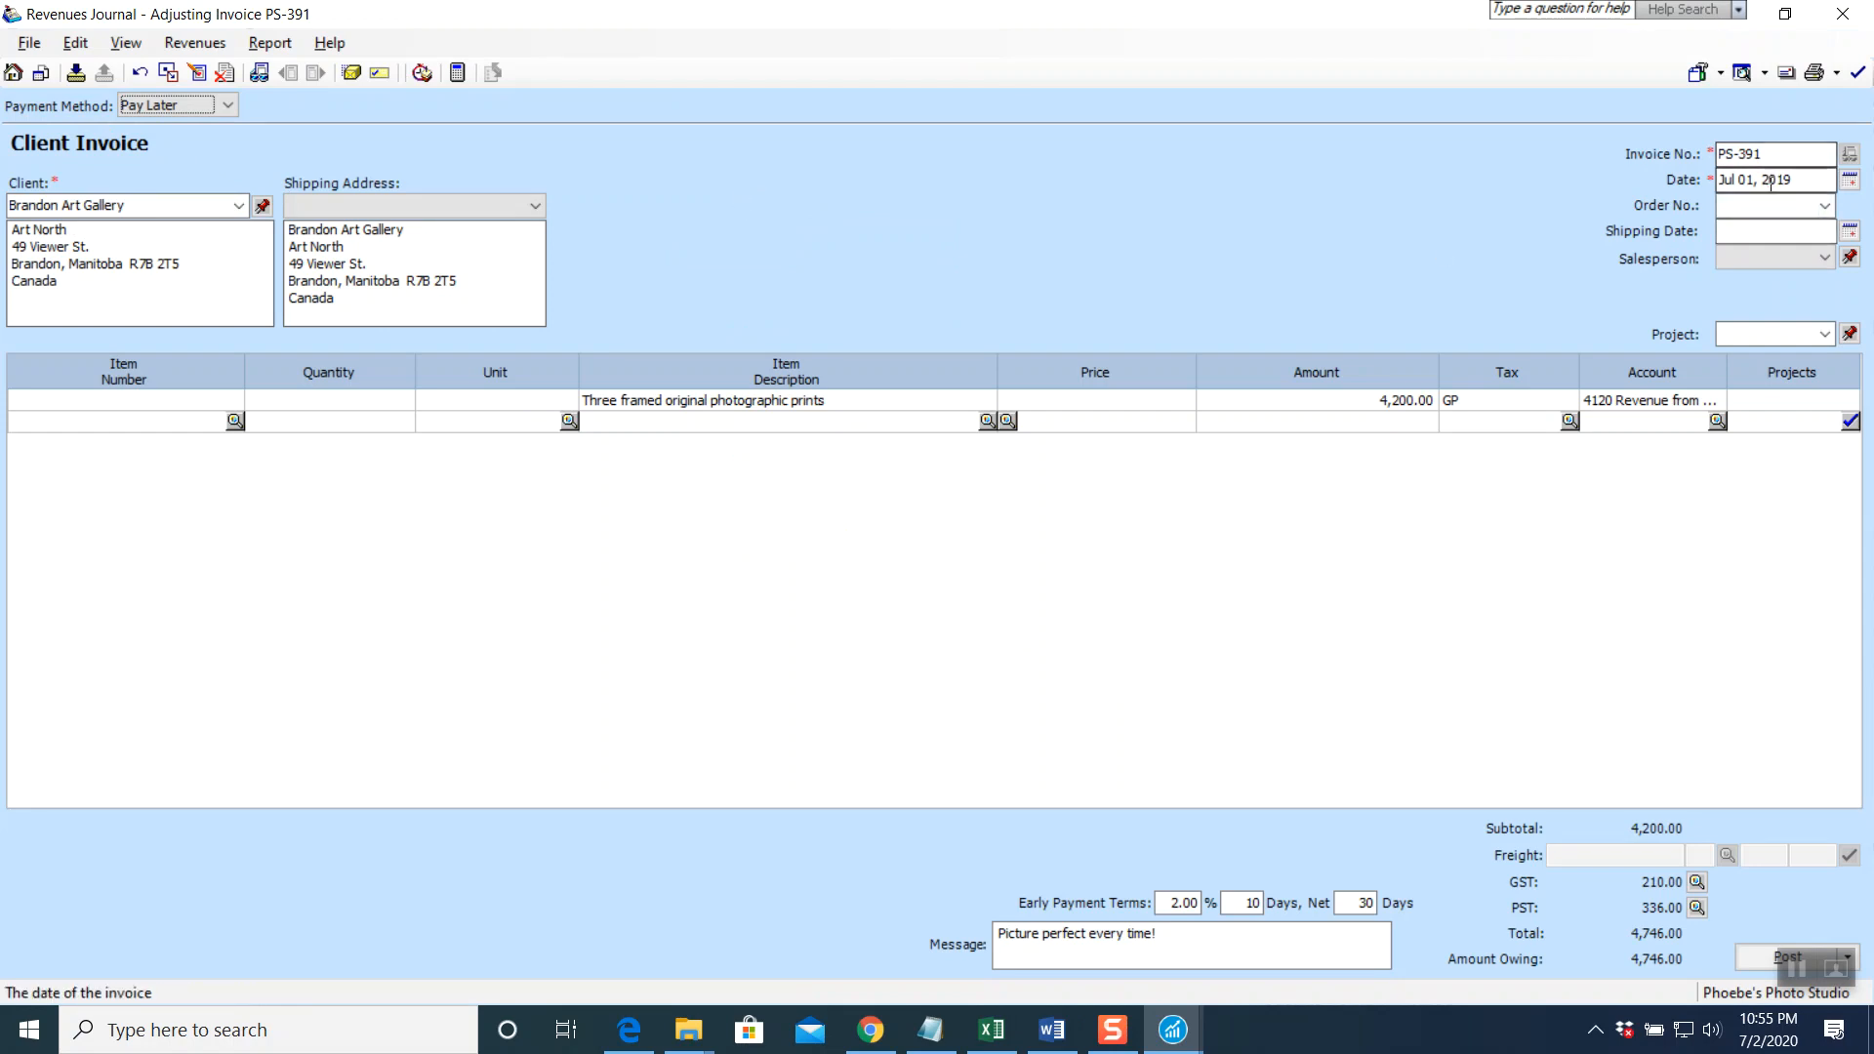
pyautogui.click(1847, 181)
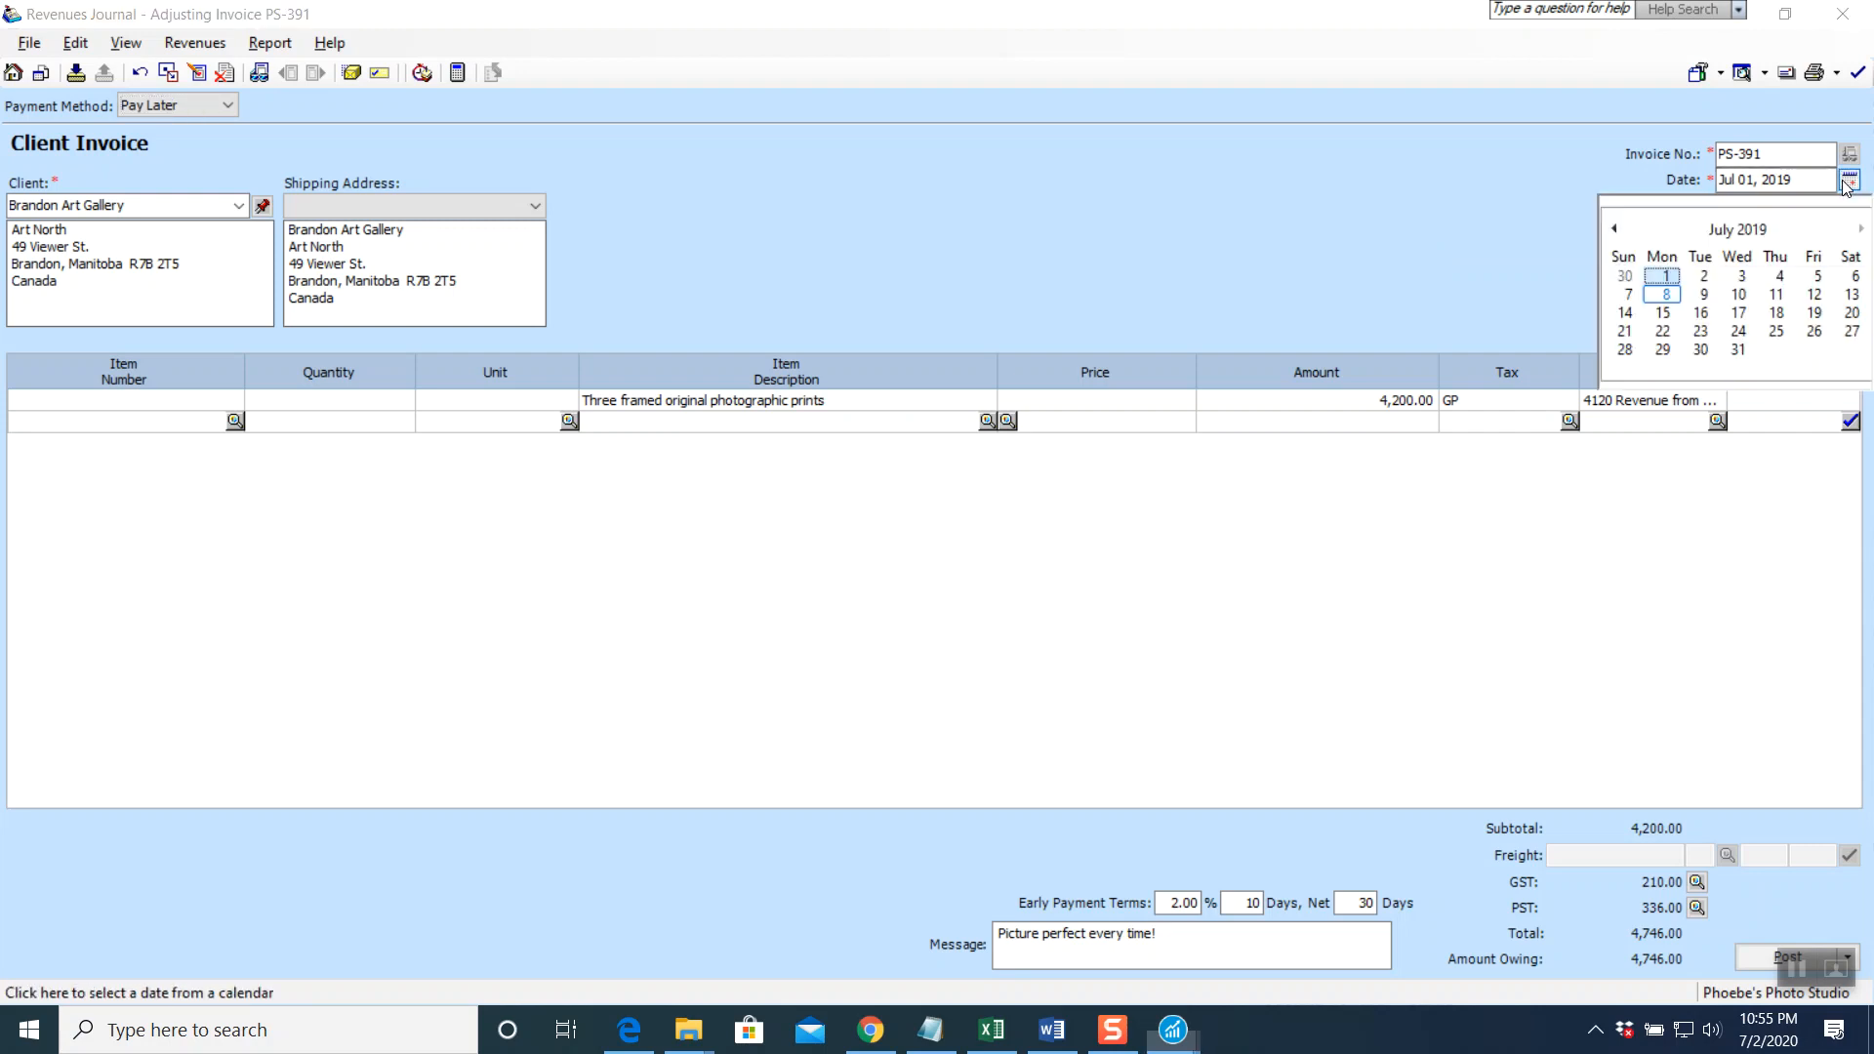
# Redate PS-391 to Jul 05, 2019 and add a 2,000.00 'copyright permissions' line
pyautogui.click(1818, 276)
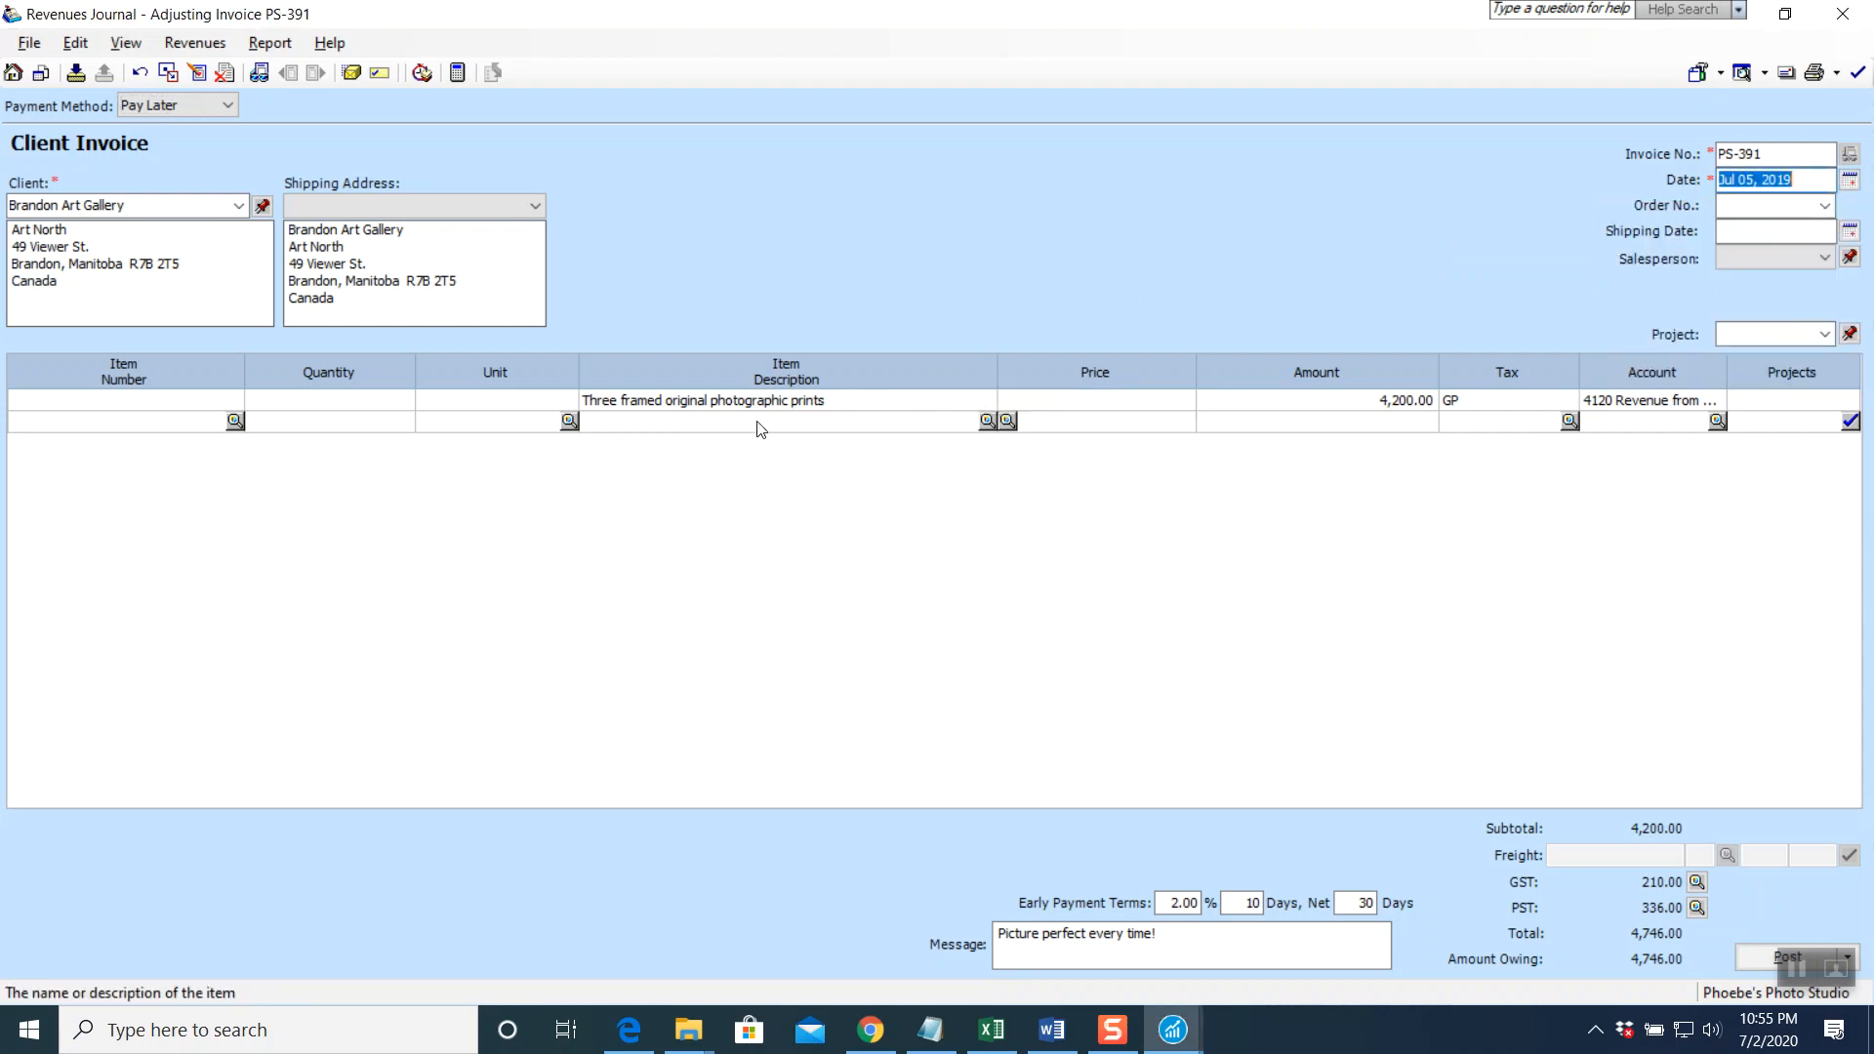
pyautogui.click(716, 428)
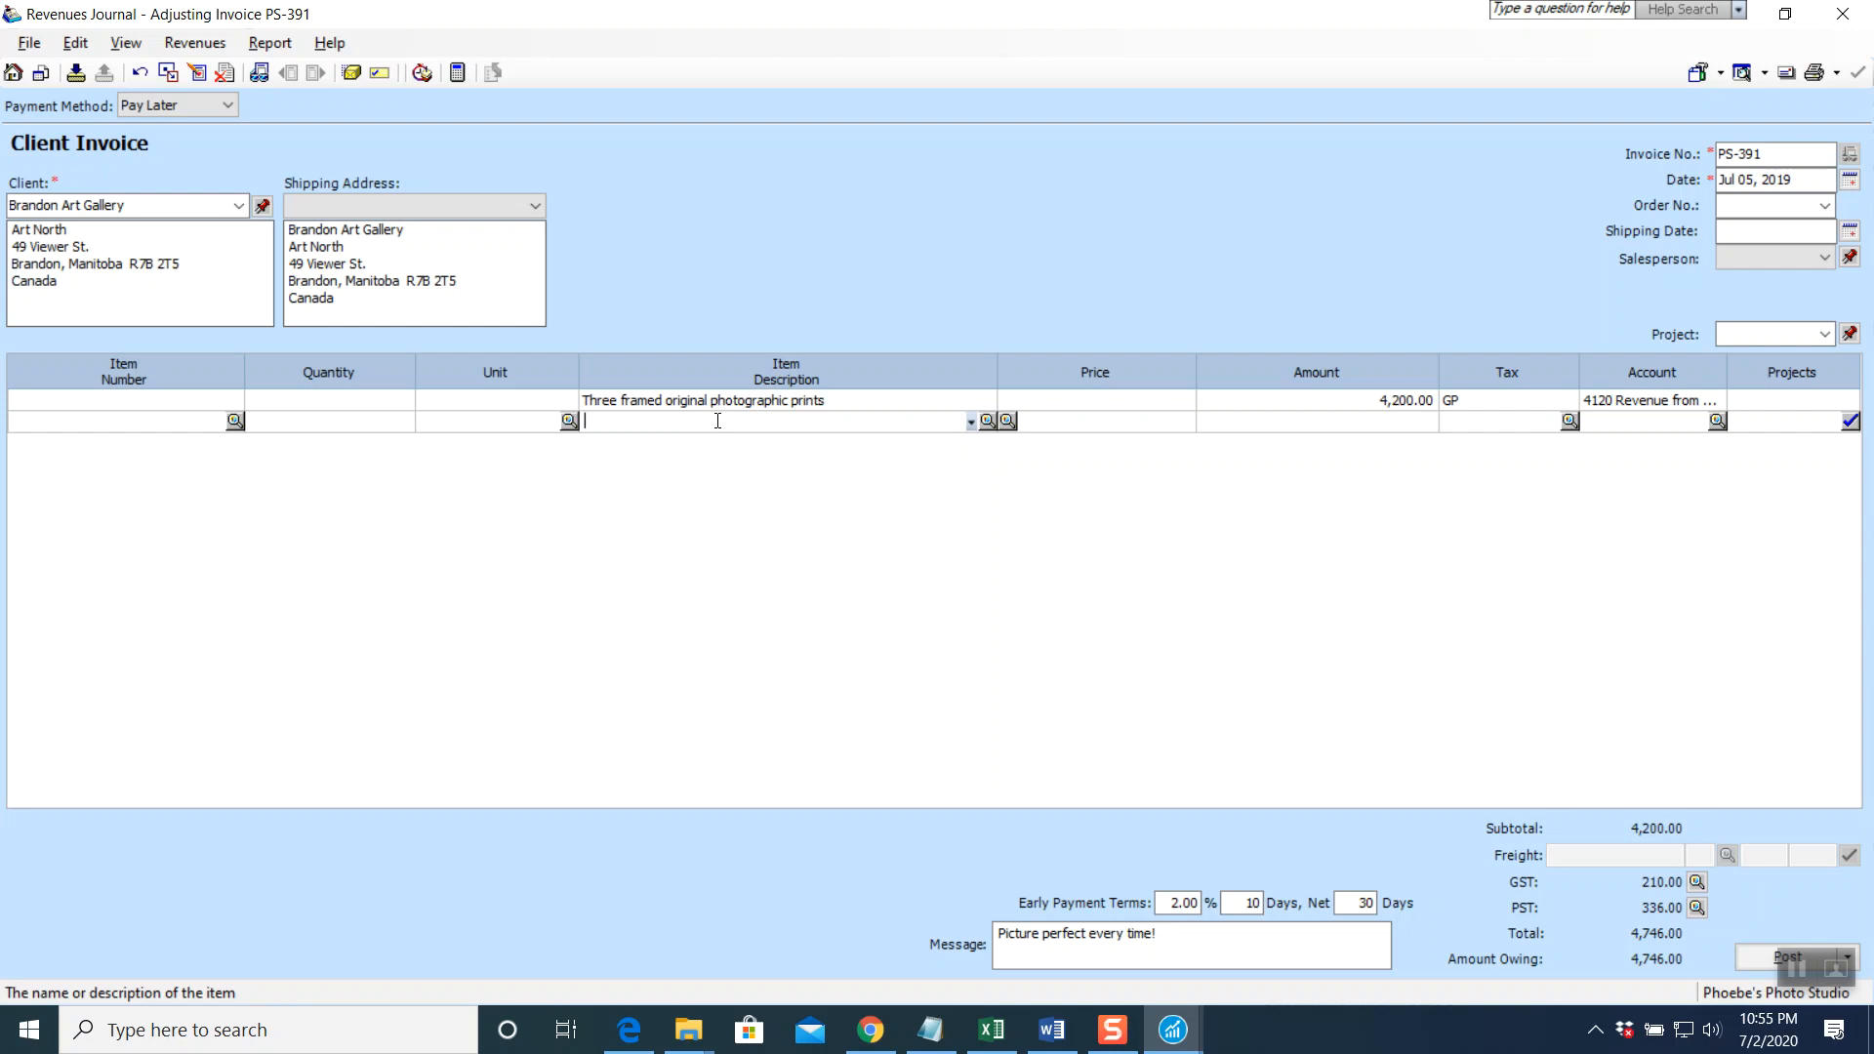
pyautogui.write('cop')
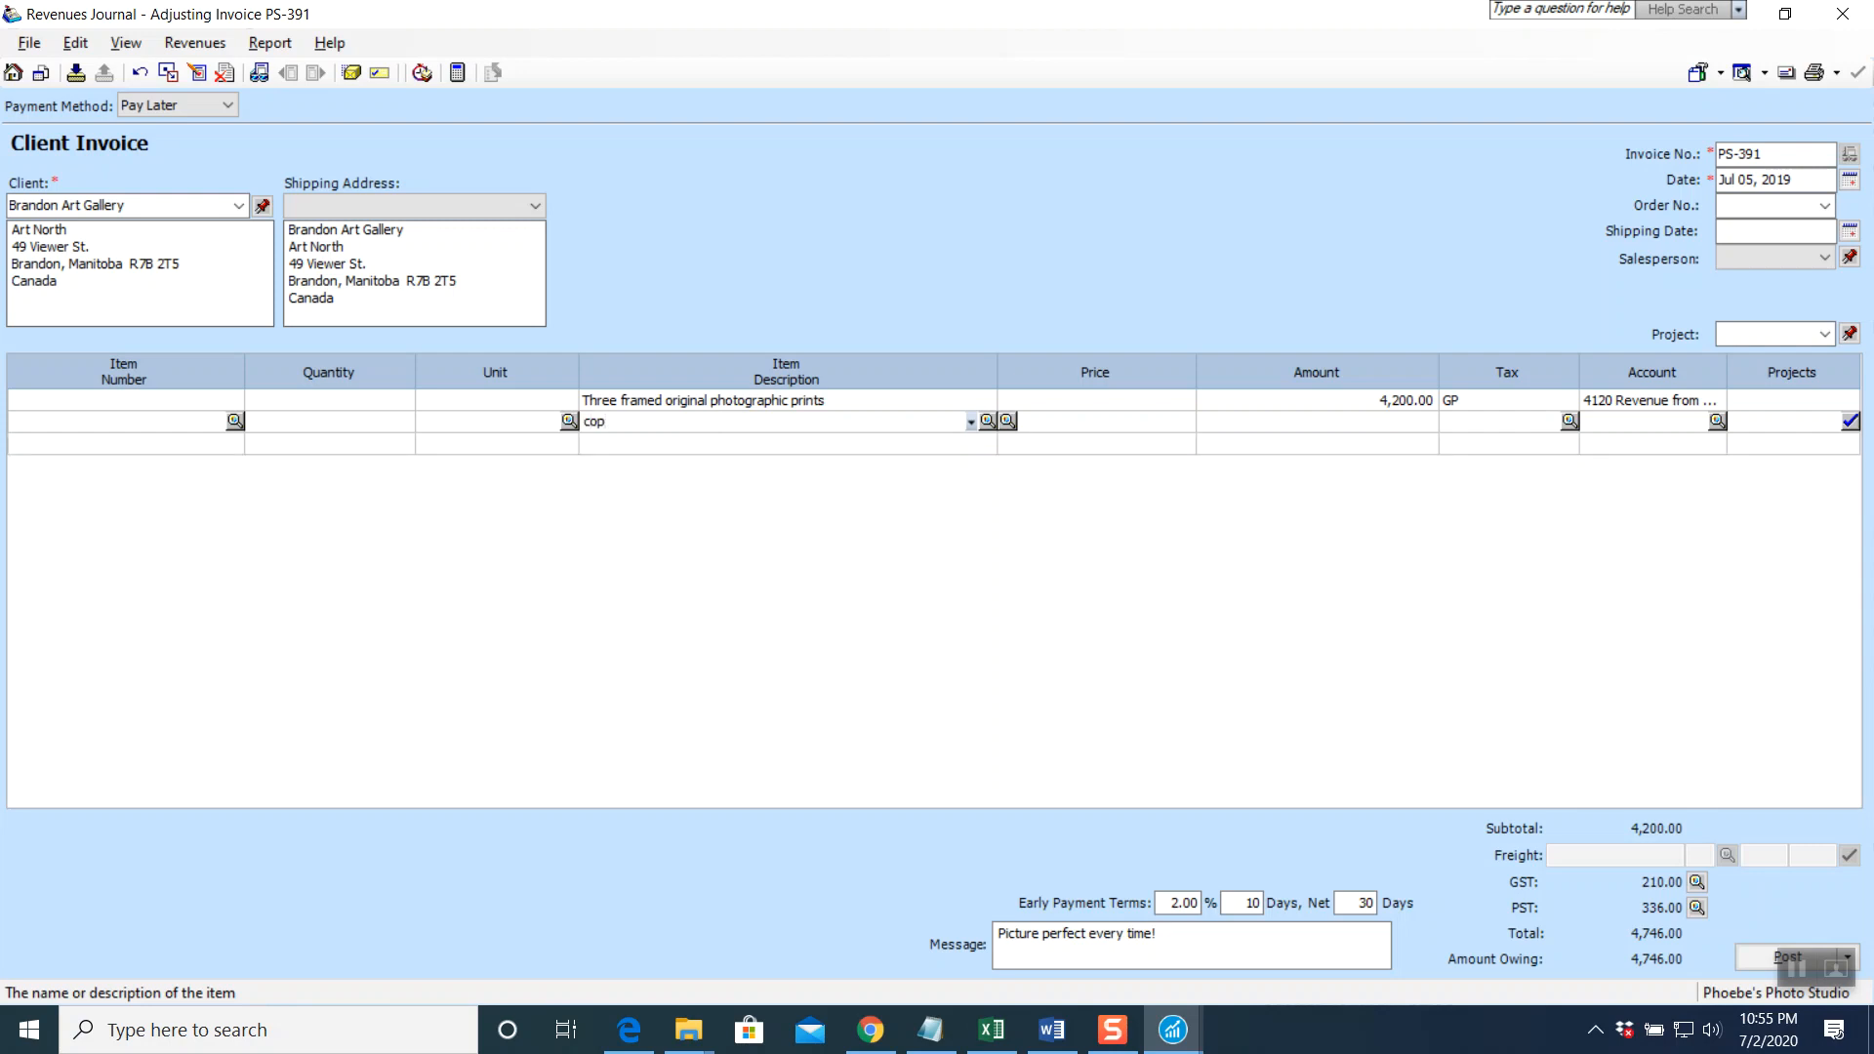
pyautogui.write('yright permissions')
pyautogui.press('Tab')
pyautogui.press('Tab')
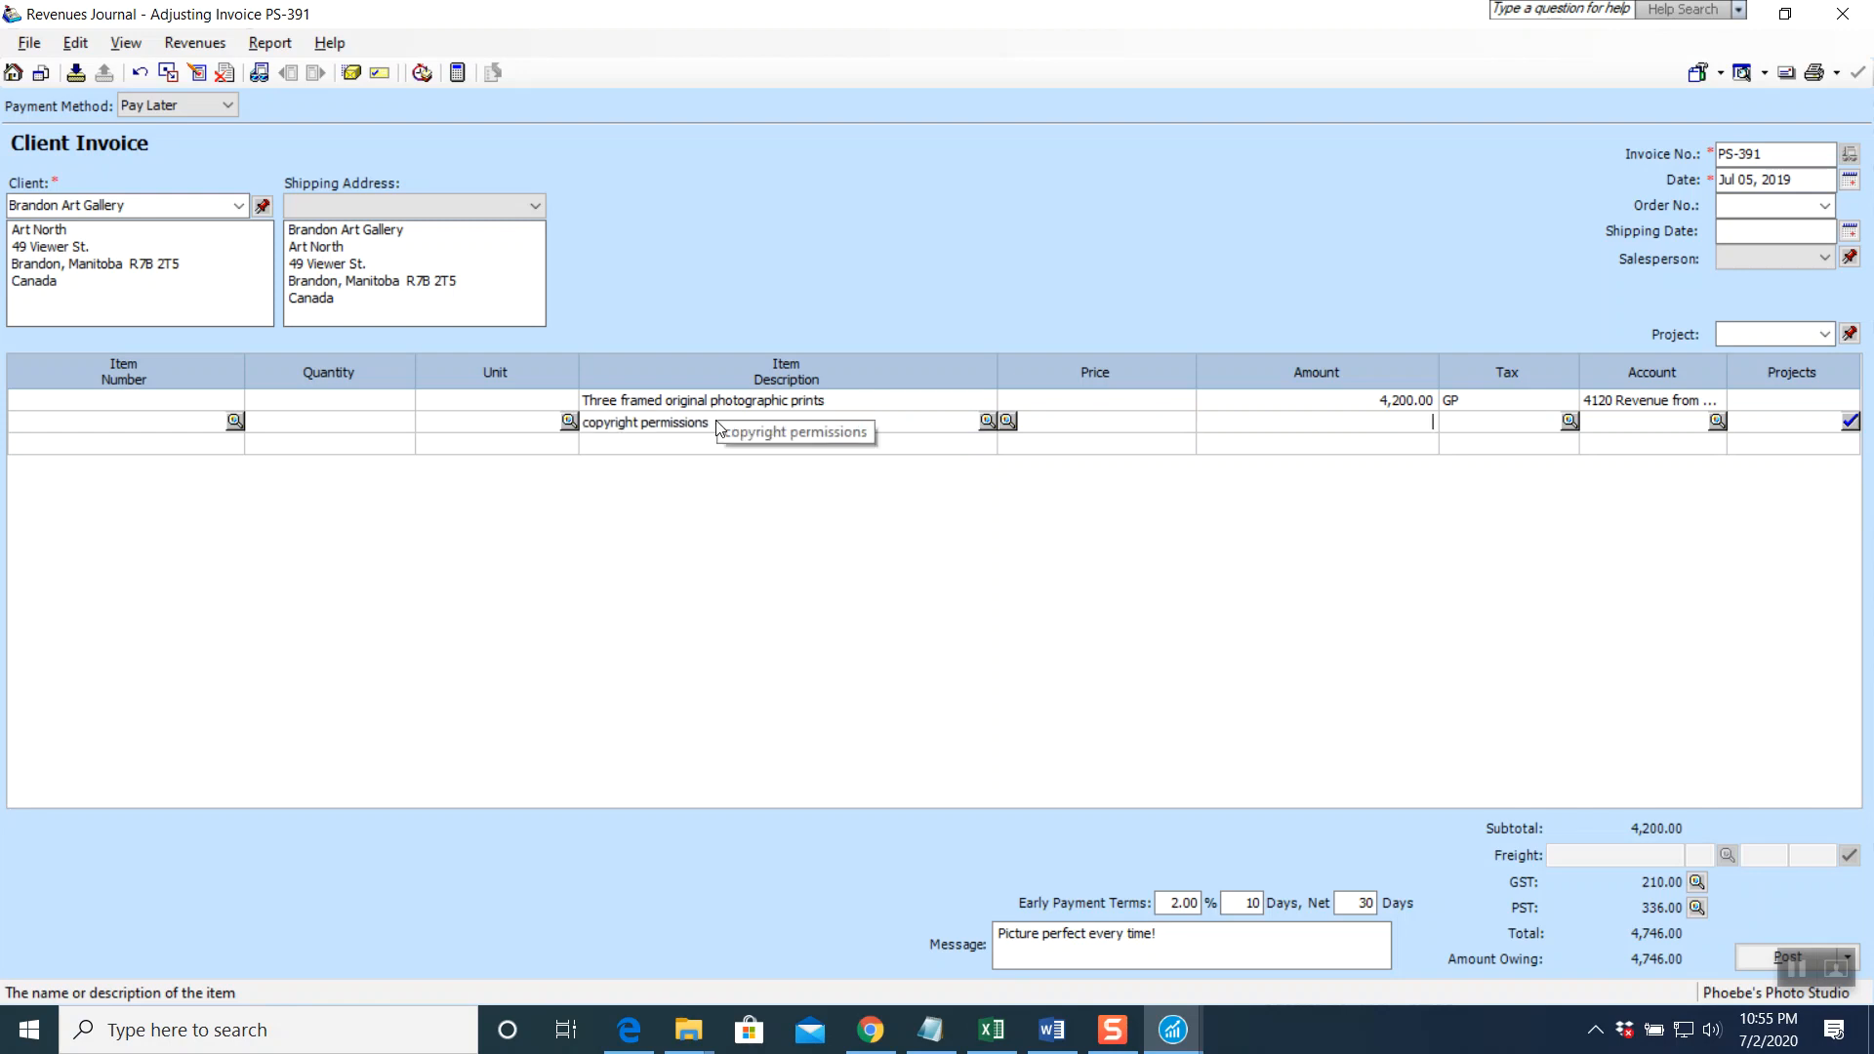
pyautogui.write('2000')
pyautogui.press('Tab')
pyautogui.press('Tab')
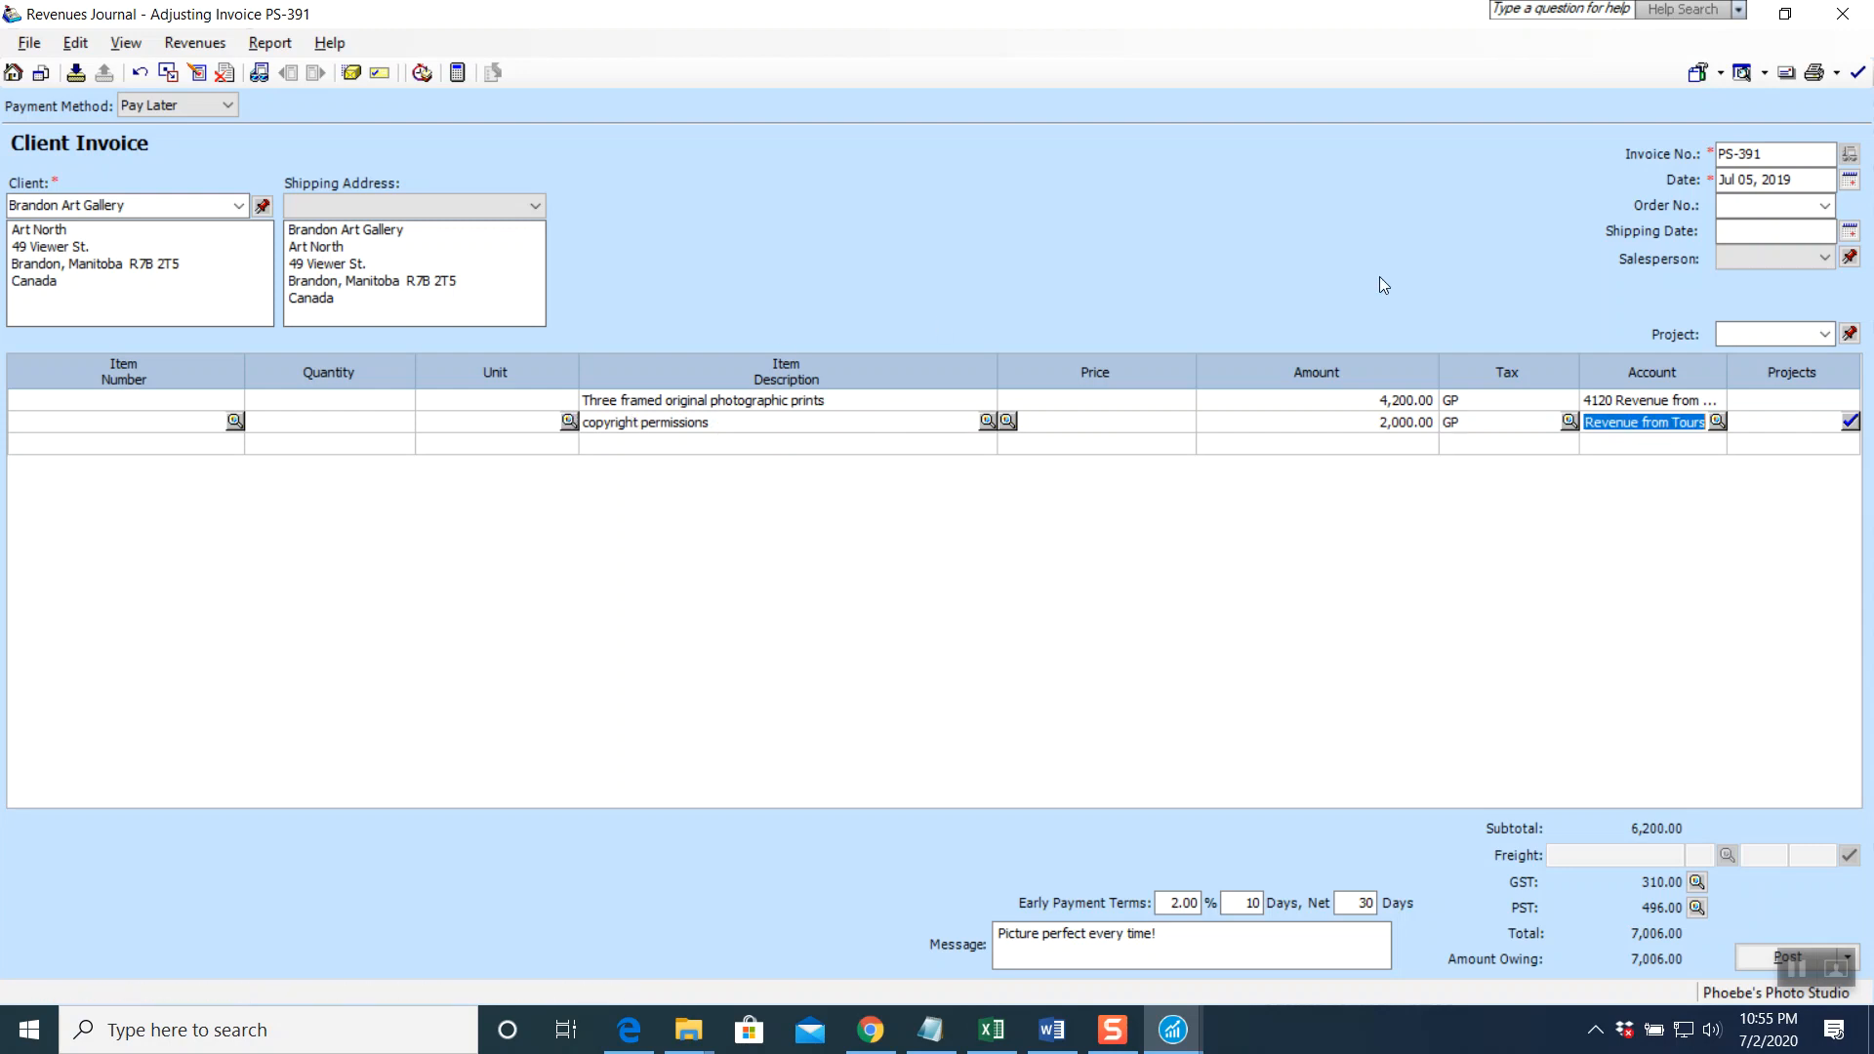
# From the line's Account lookup, start creating new account number 4170
pyautogui.click(1718, 422)
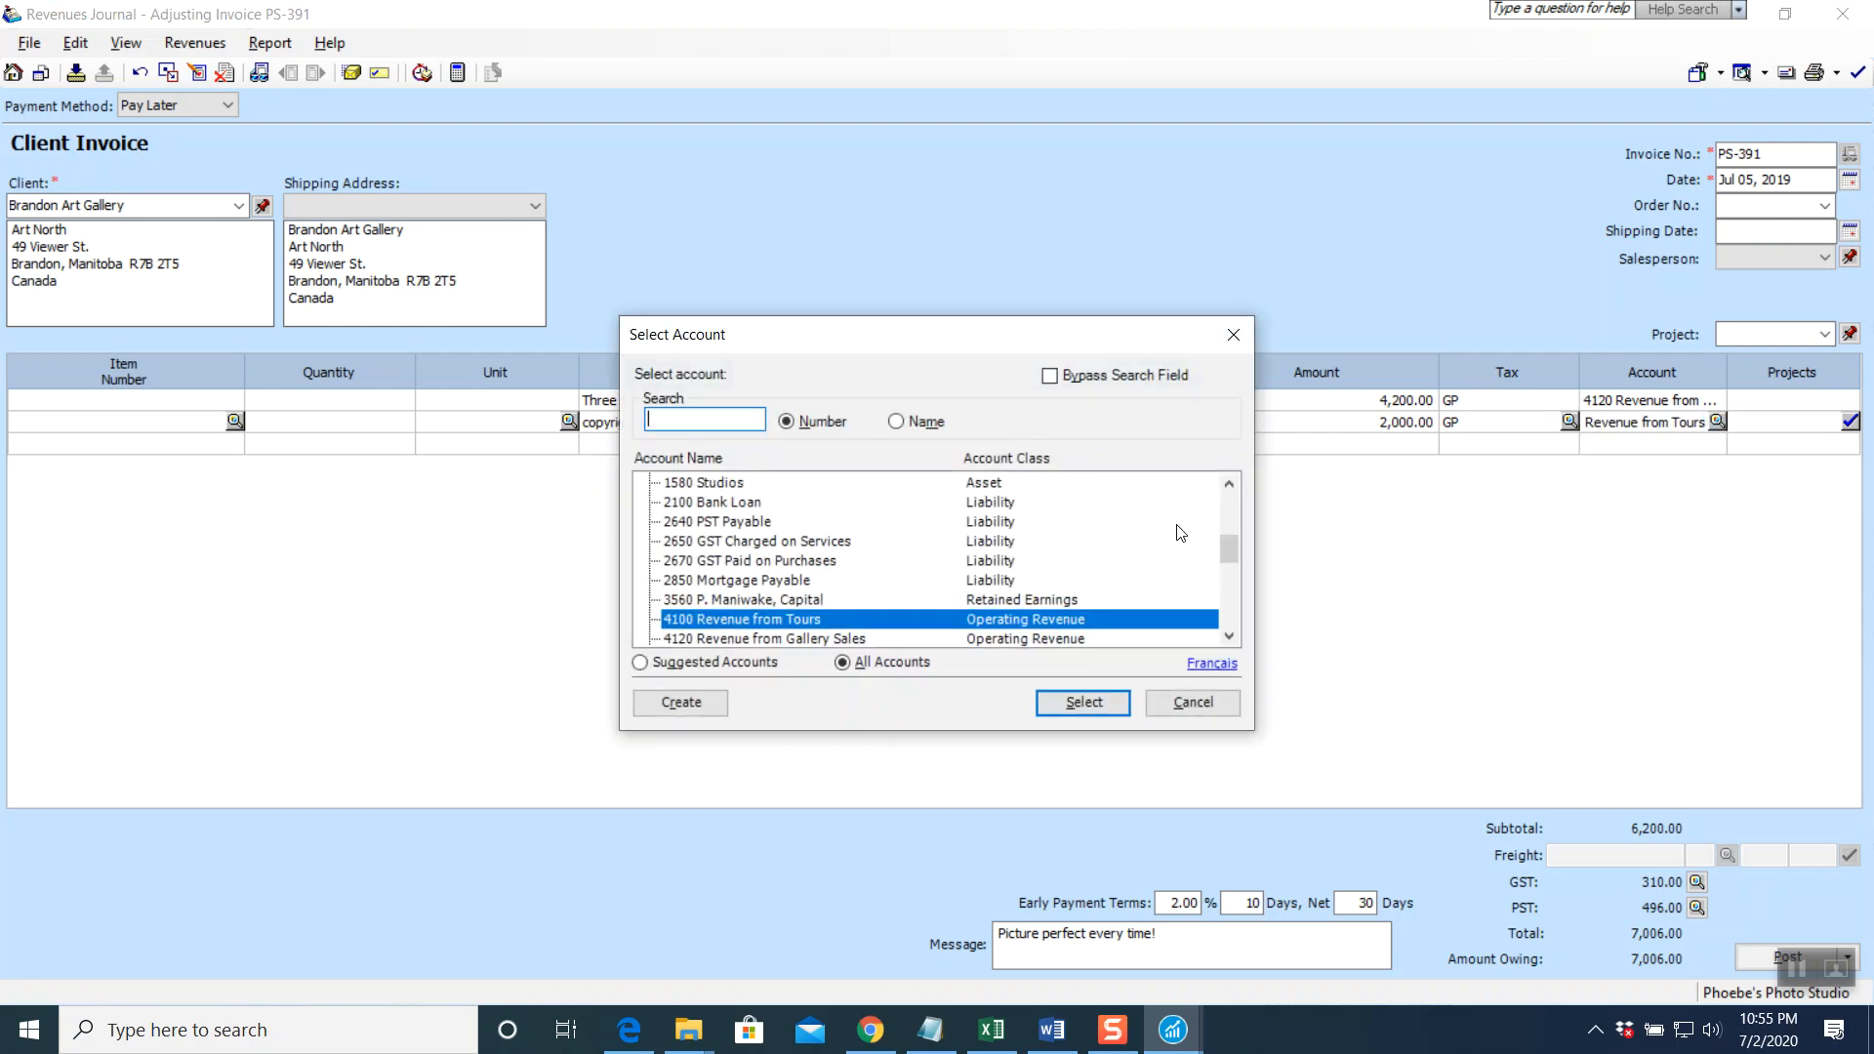
pyautogui.click(1230, 635)
pyautogui.click(1230, 636)
pyautogui.click(1230, 635)
pyautogui.click(1230, 635)
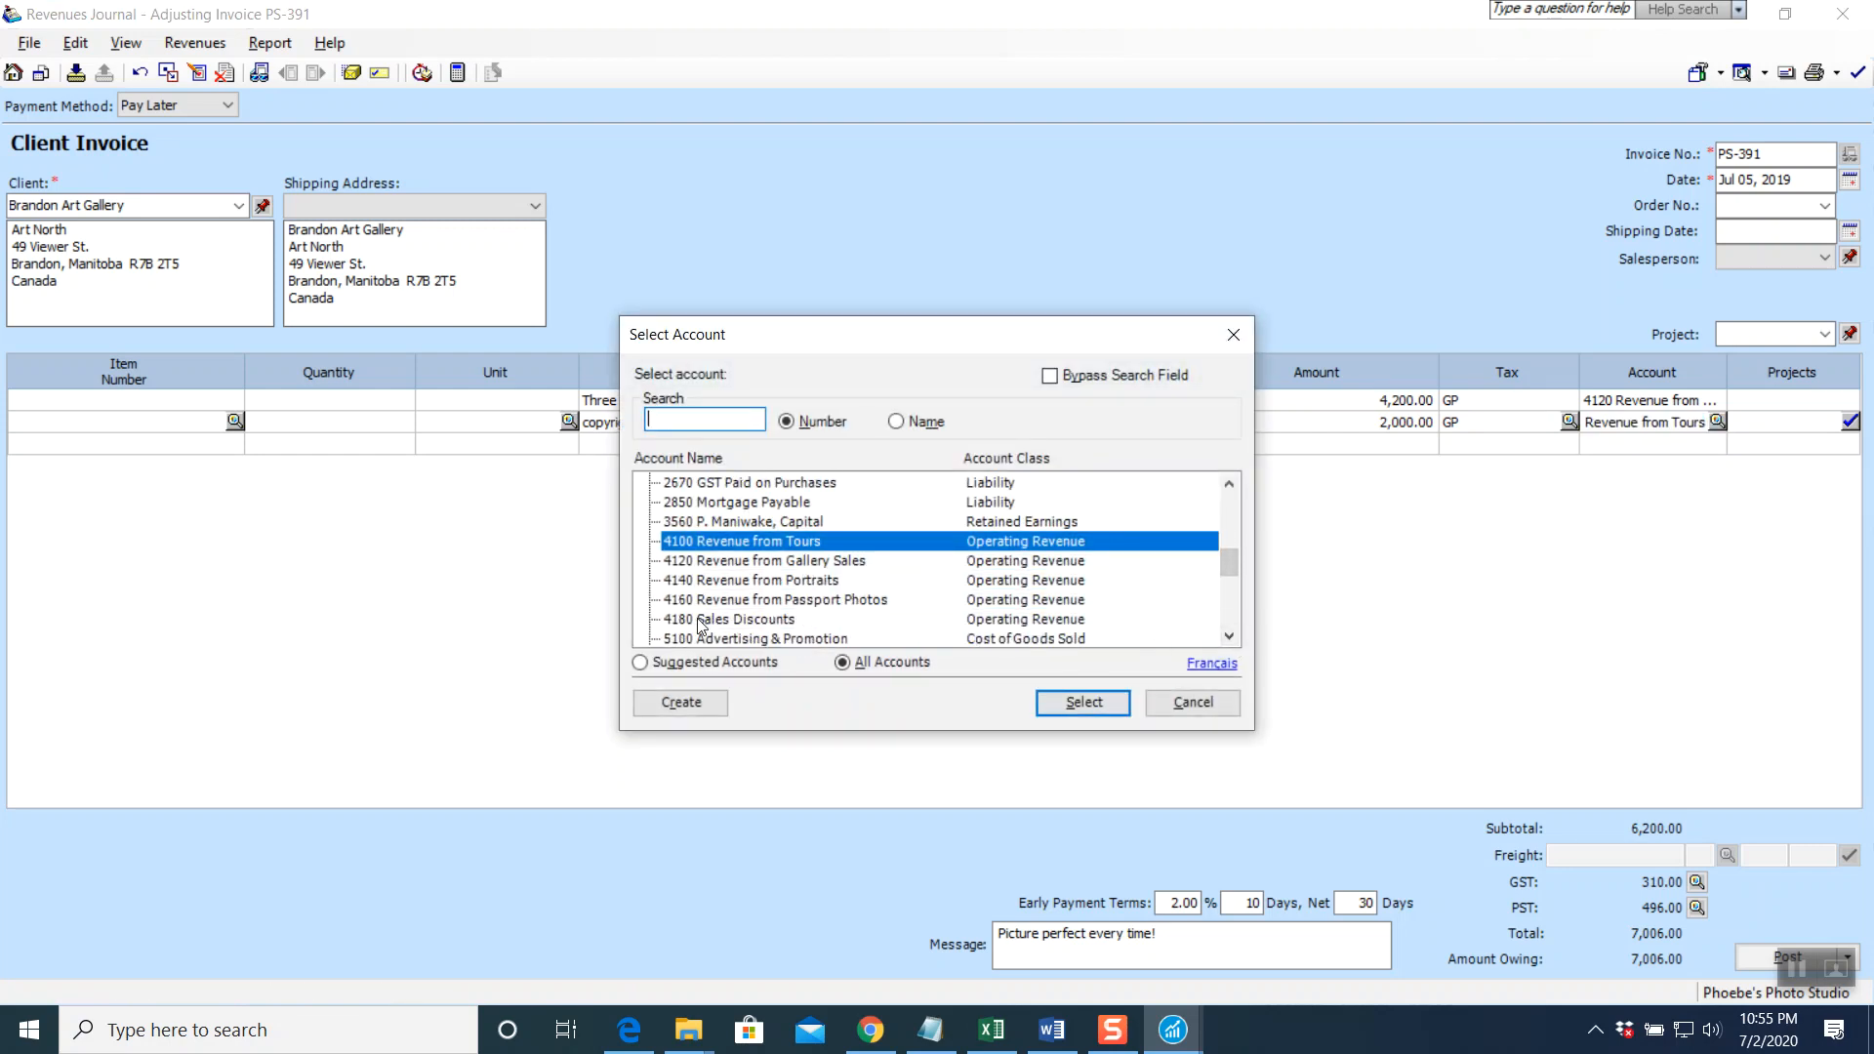
pyautogui.click(693, 712)
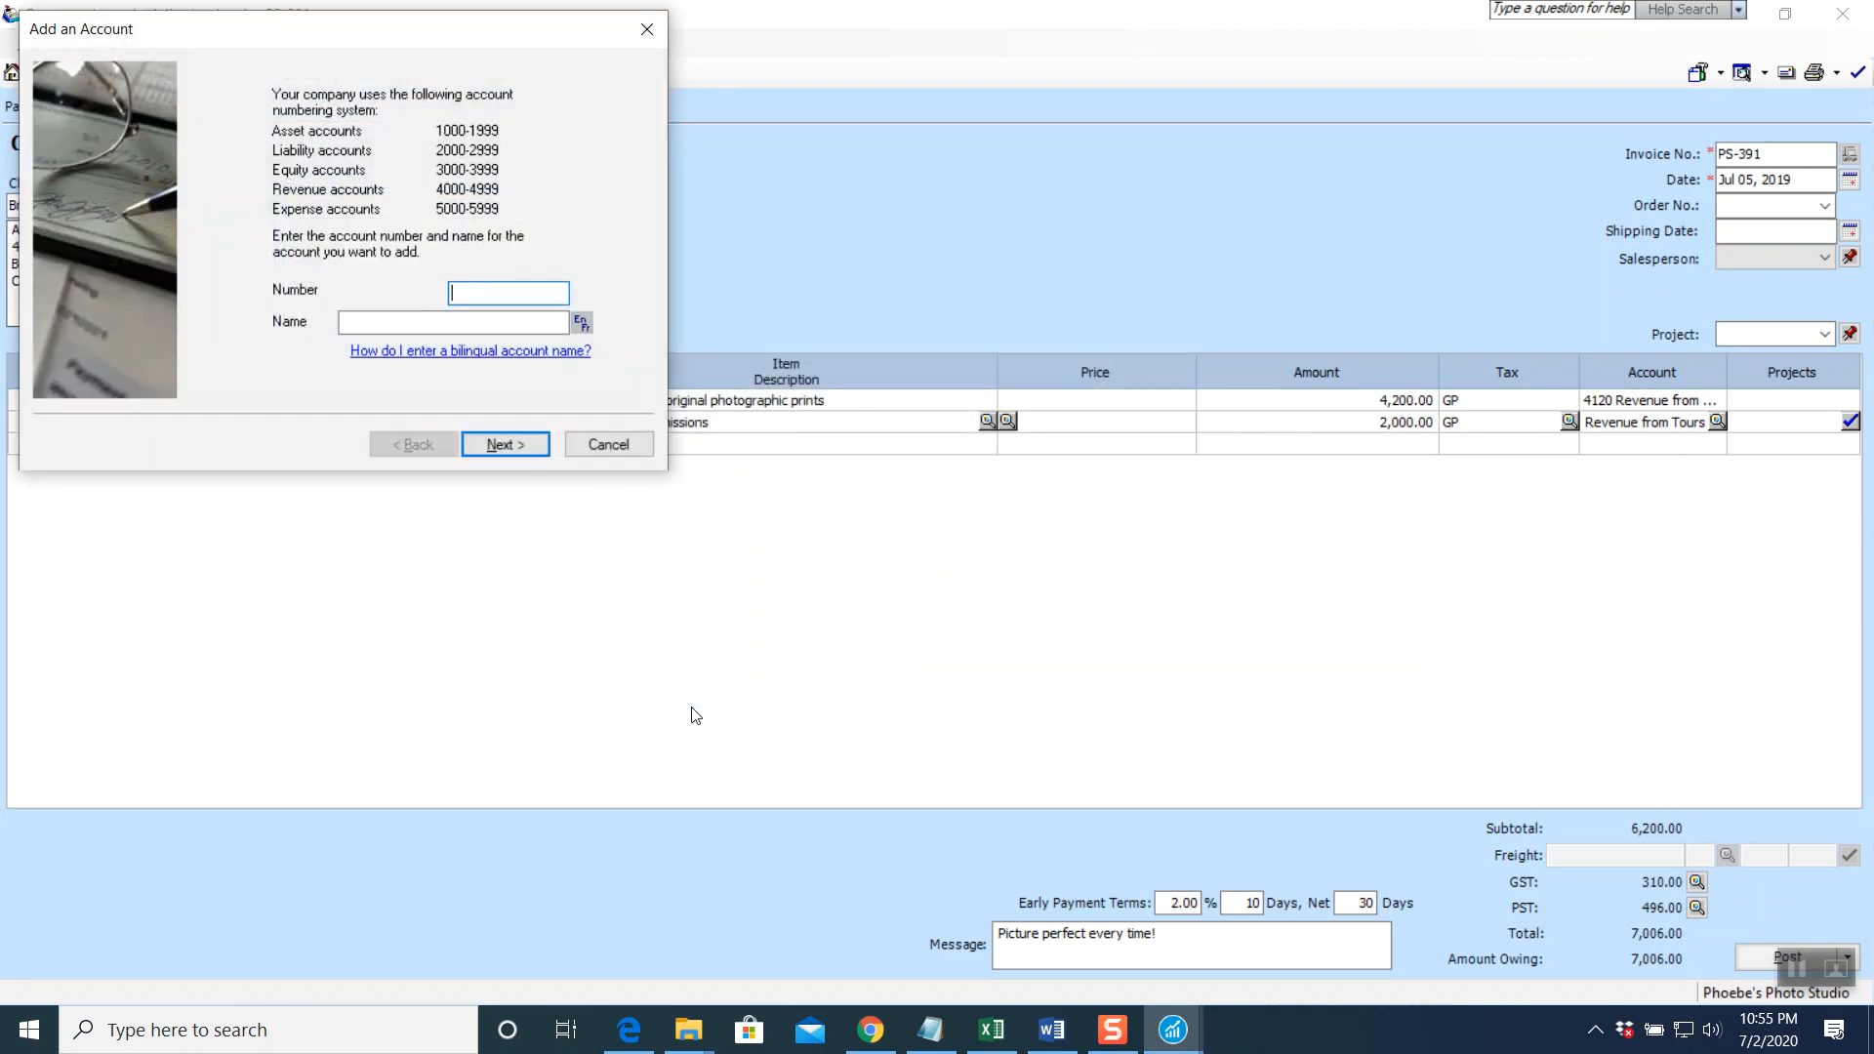
pyautogui.write('4170')
# Name account 4170 'Revenue from Copyright', finish the setup wizard, and charge the copyright line to it
pyautogui.click(432, 323)
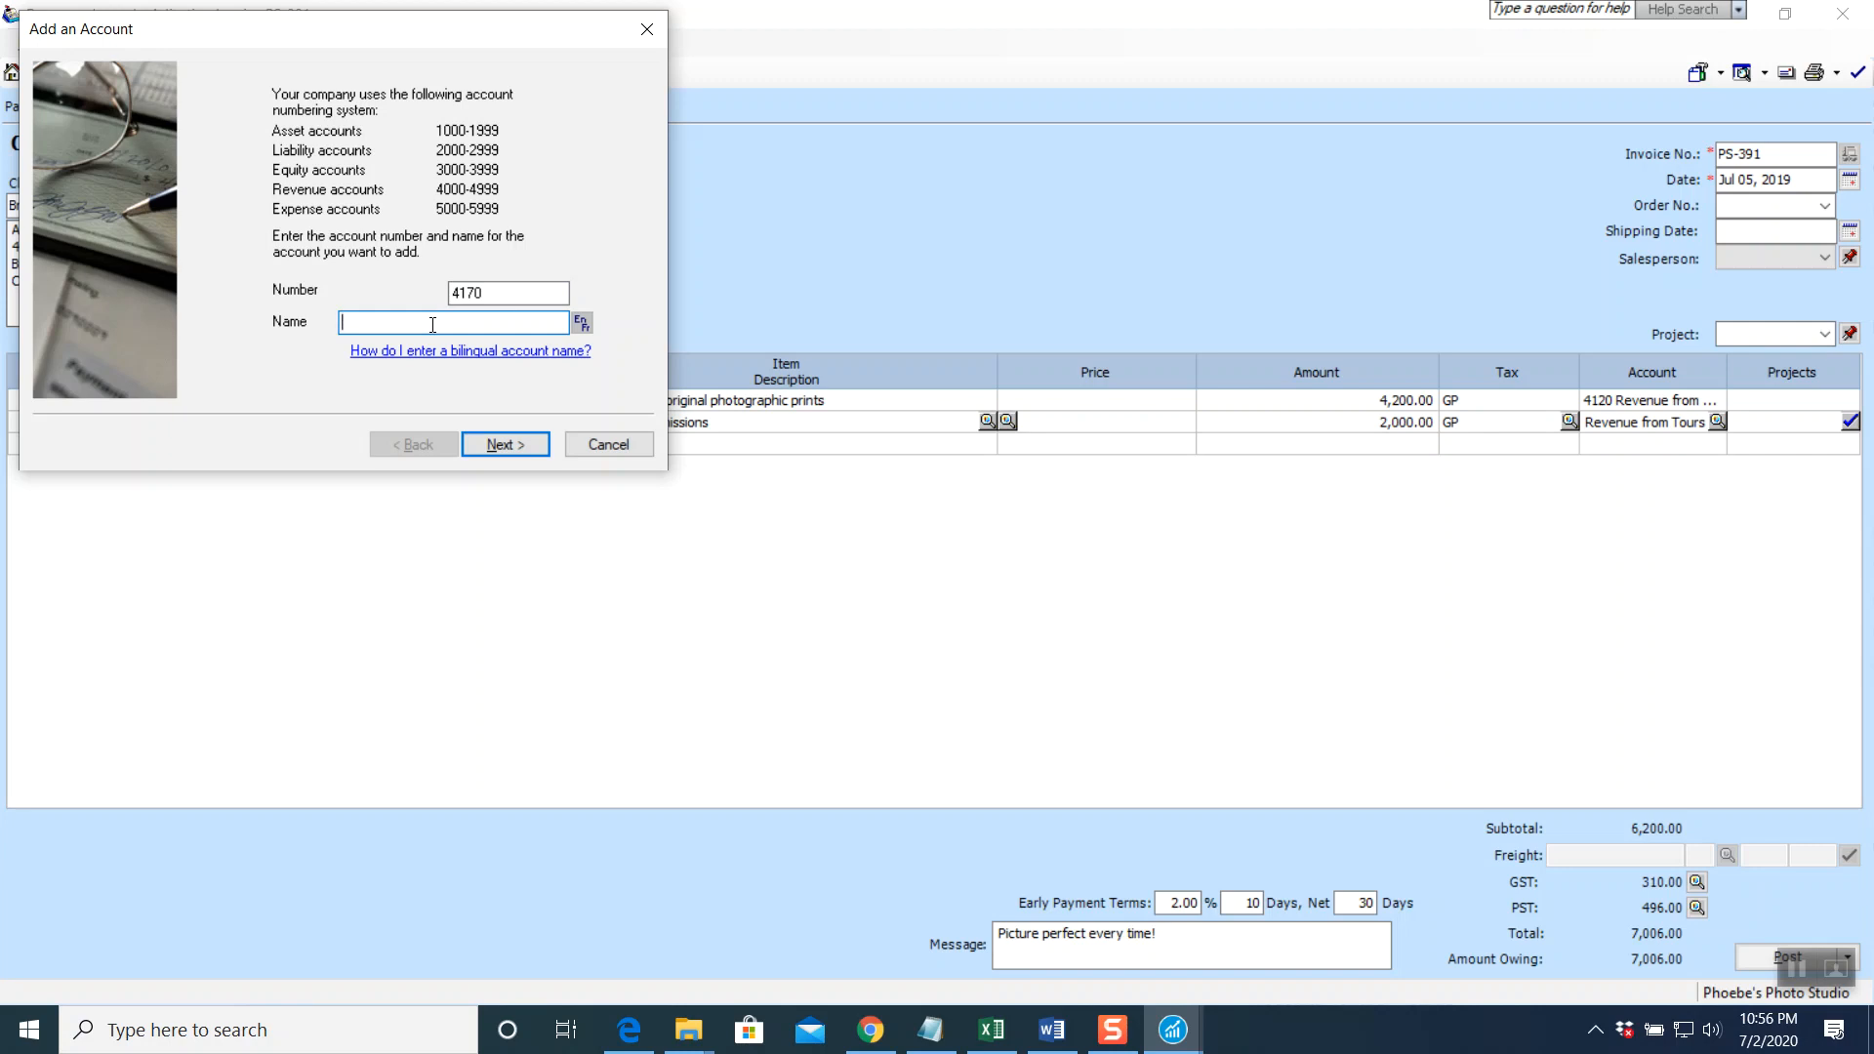
pyautogui.write('Revenue from Copyright')
pyautogui.click(485, 446)
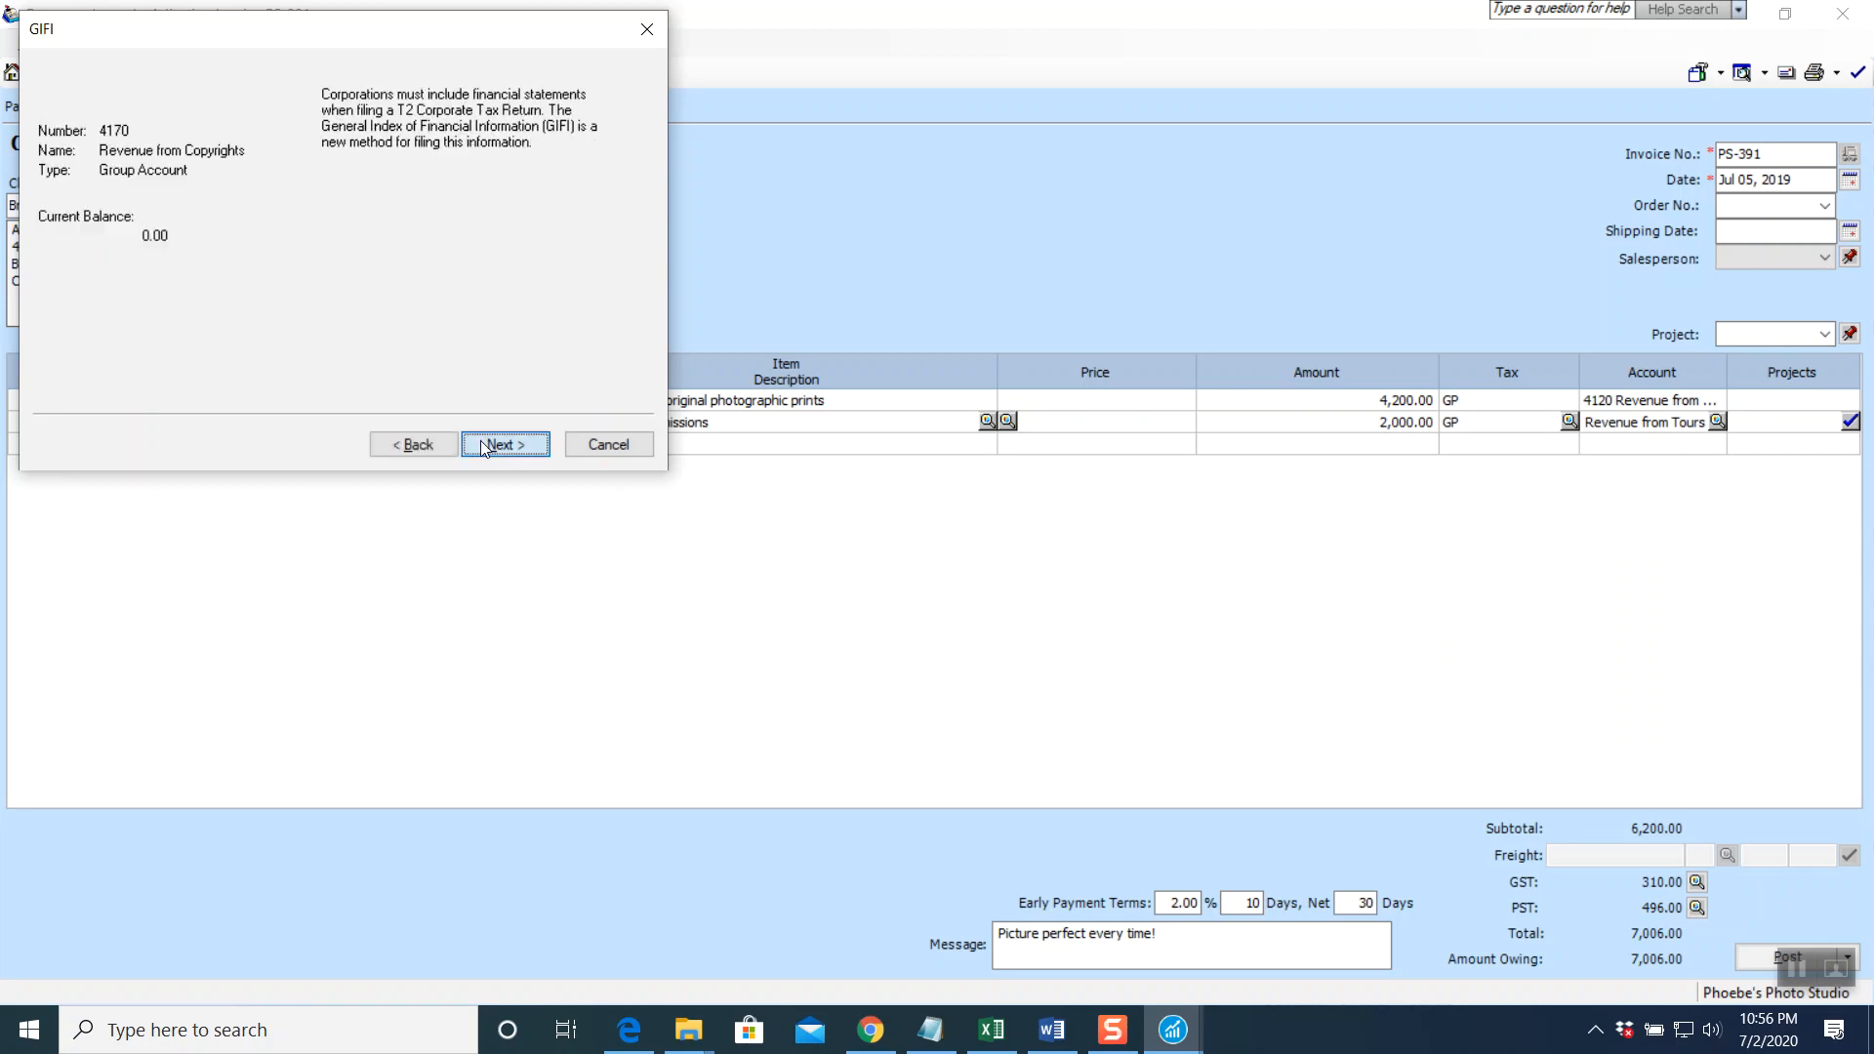
pyautogui.click(485, 446)
pyautogui.click(485, 446)
pyautogui.click(485, 446)
pyautogui.click(485, 446)
pyautogui.click(485, 446)
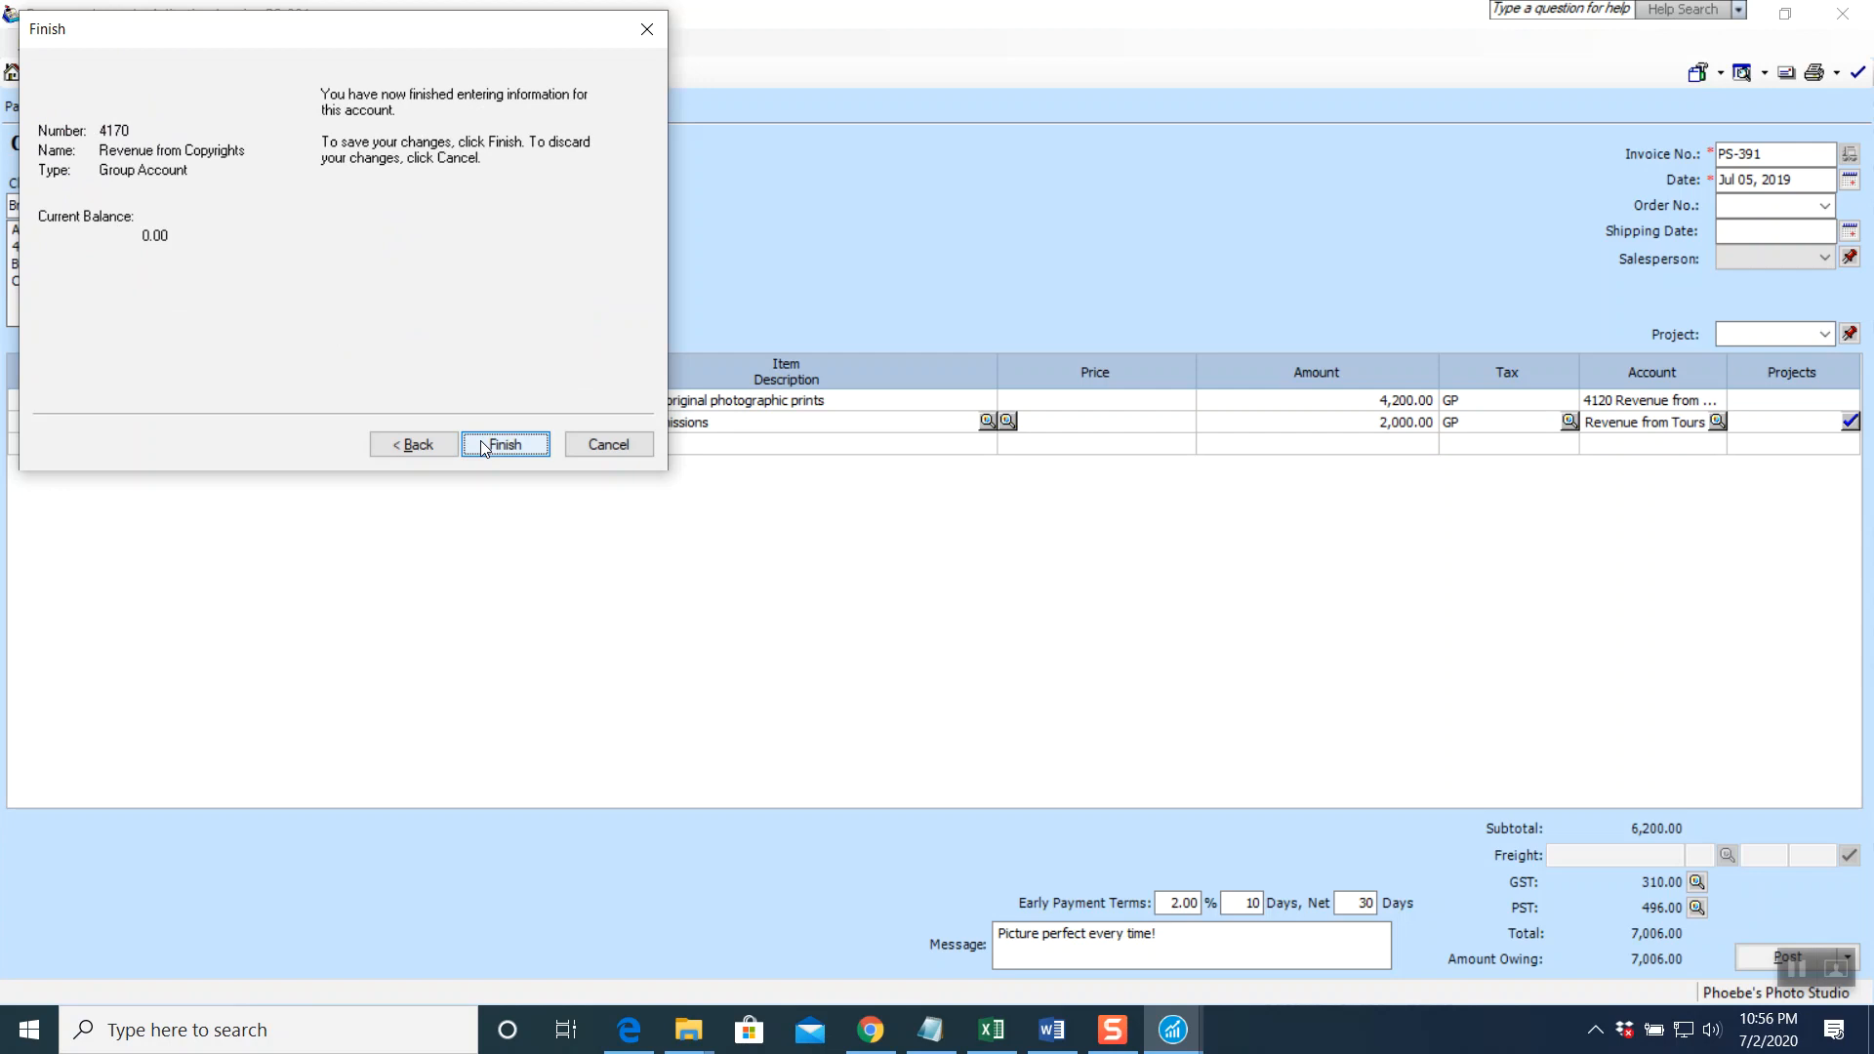
pyautogui.click(485, 446)
pyautogui.press('Tab')
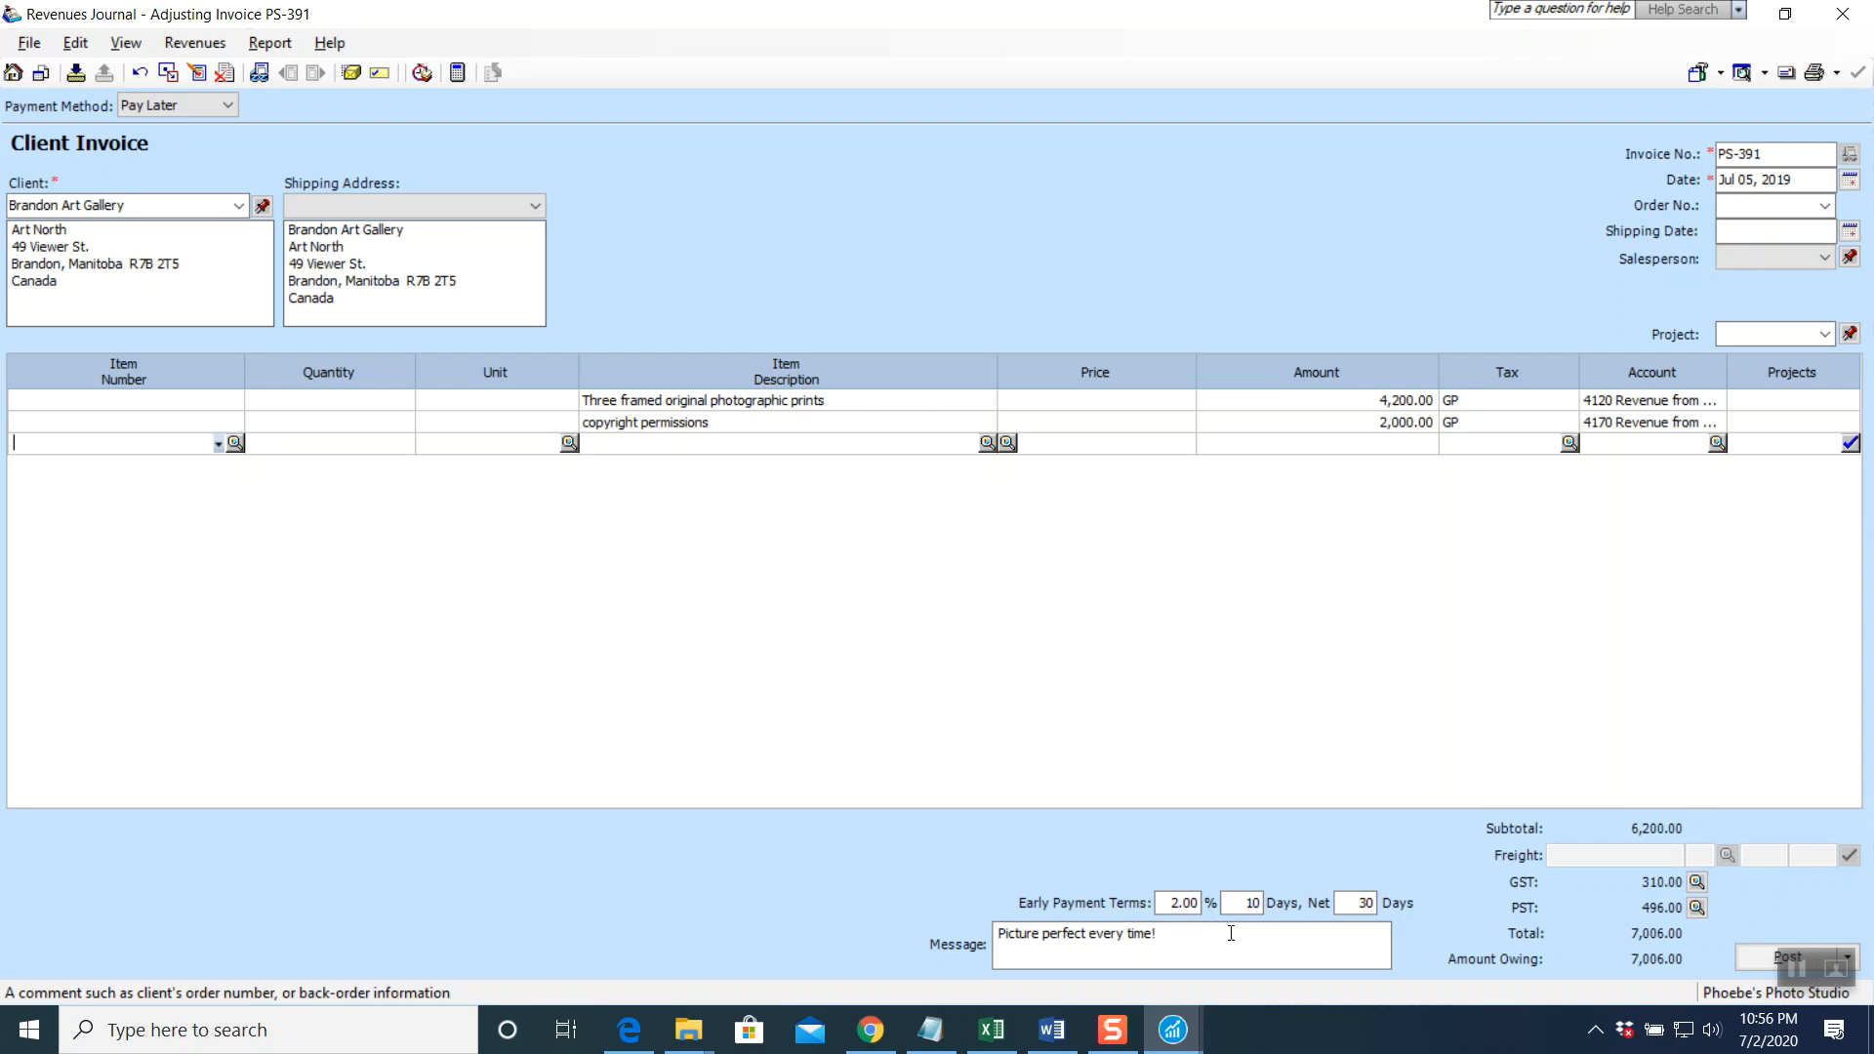
# Replace the invoice message with 'Revised Invoice'
pyautogui.click(1231, 933)
pyautogui.moveTo(1263, 943); pyautogui.dragTo(904, 904)
pyautogui.write('Revised Invoice')
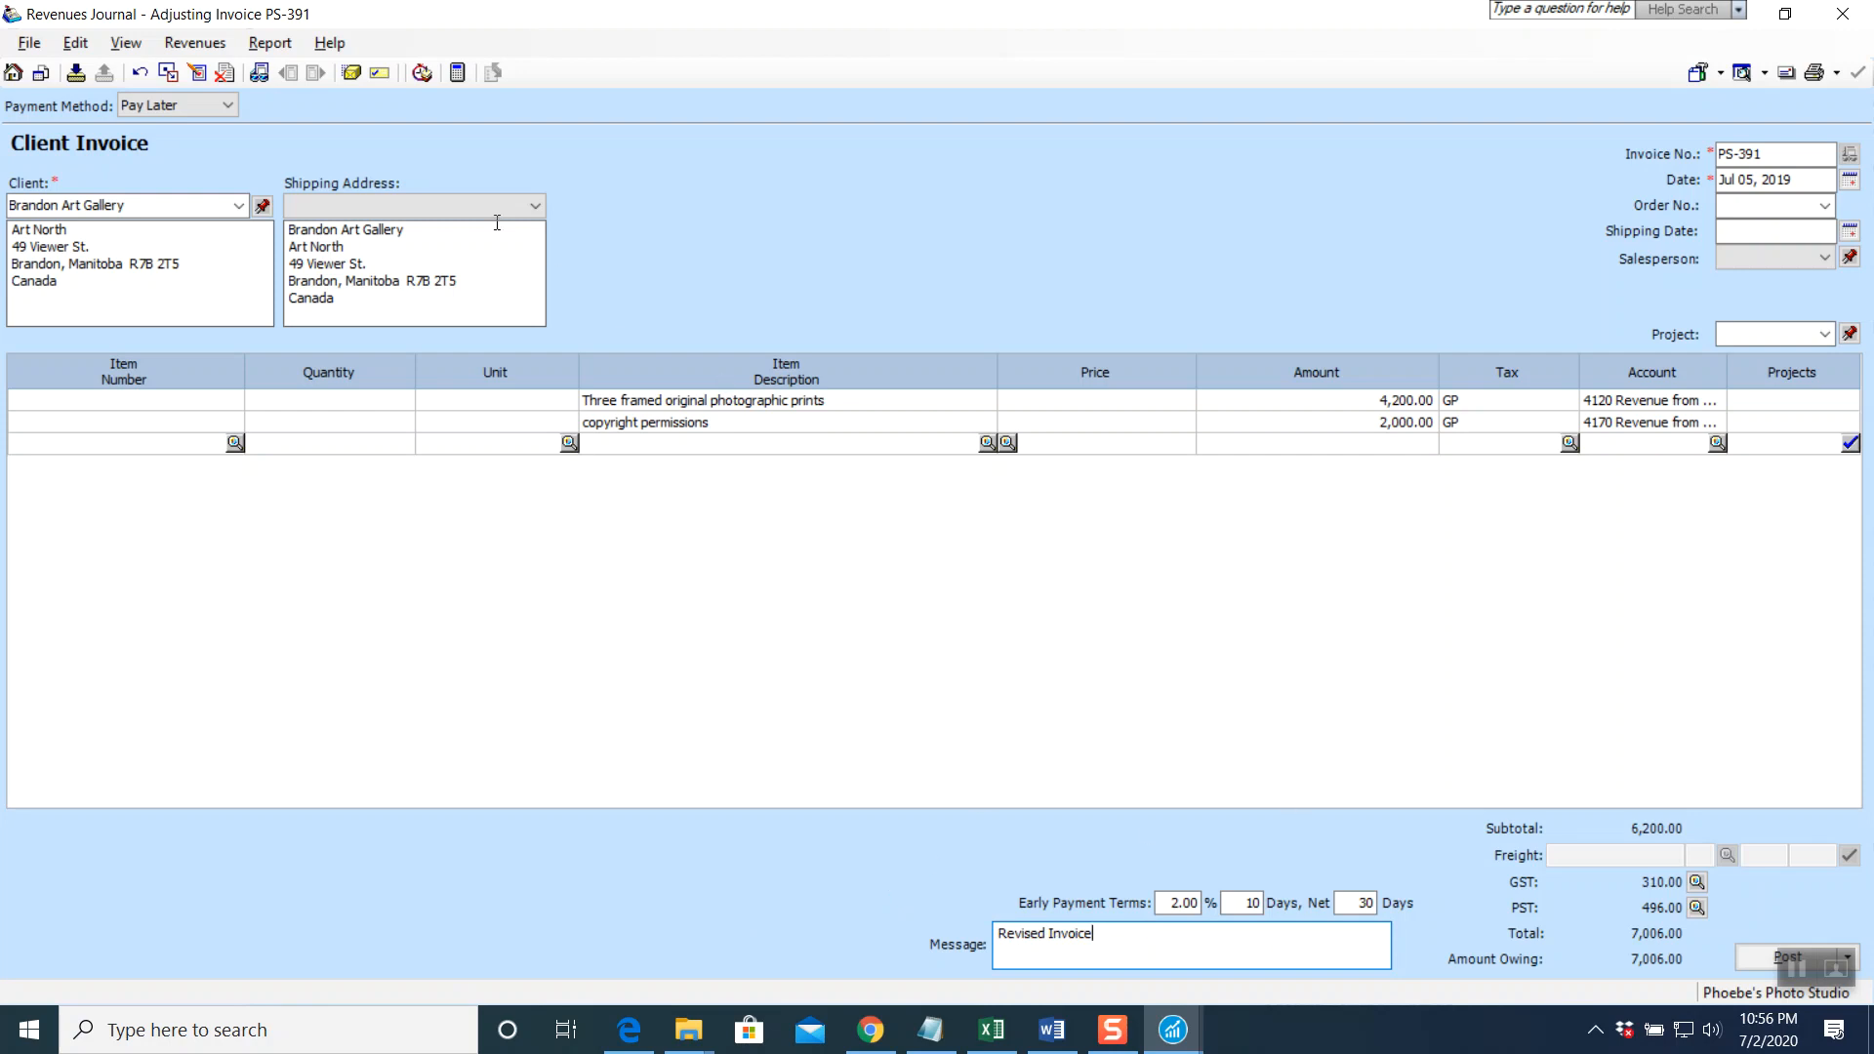
# Preview the revenues journal entry, post adjusted invoice PS-391, and close the journal
pyautogui.click(269, 43)
pyautogui.click(371, 73)
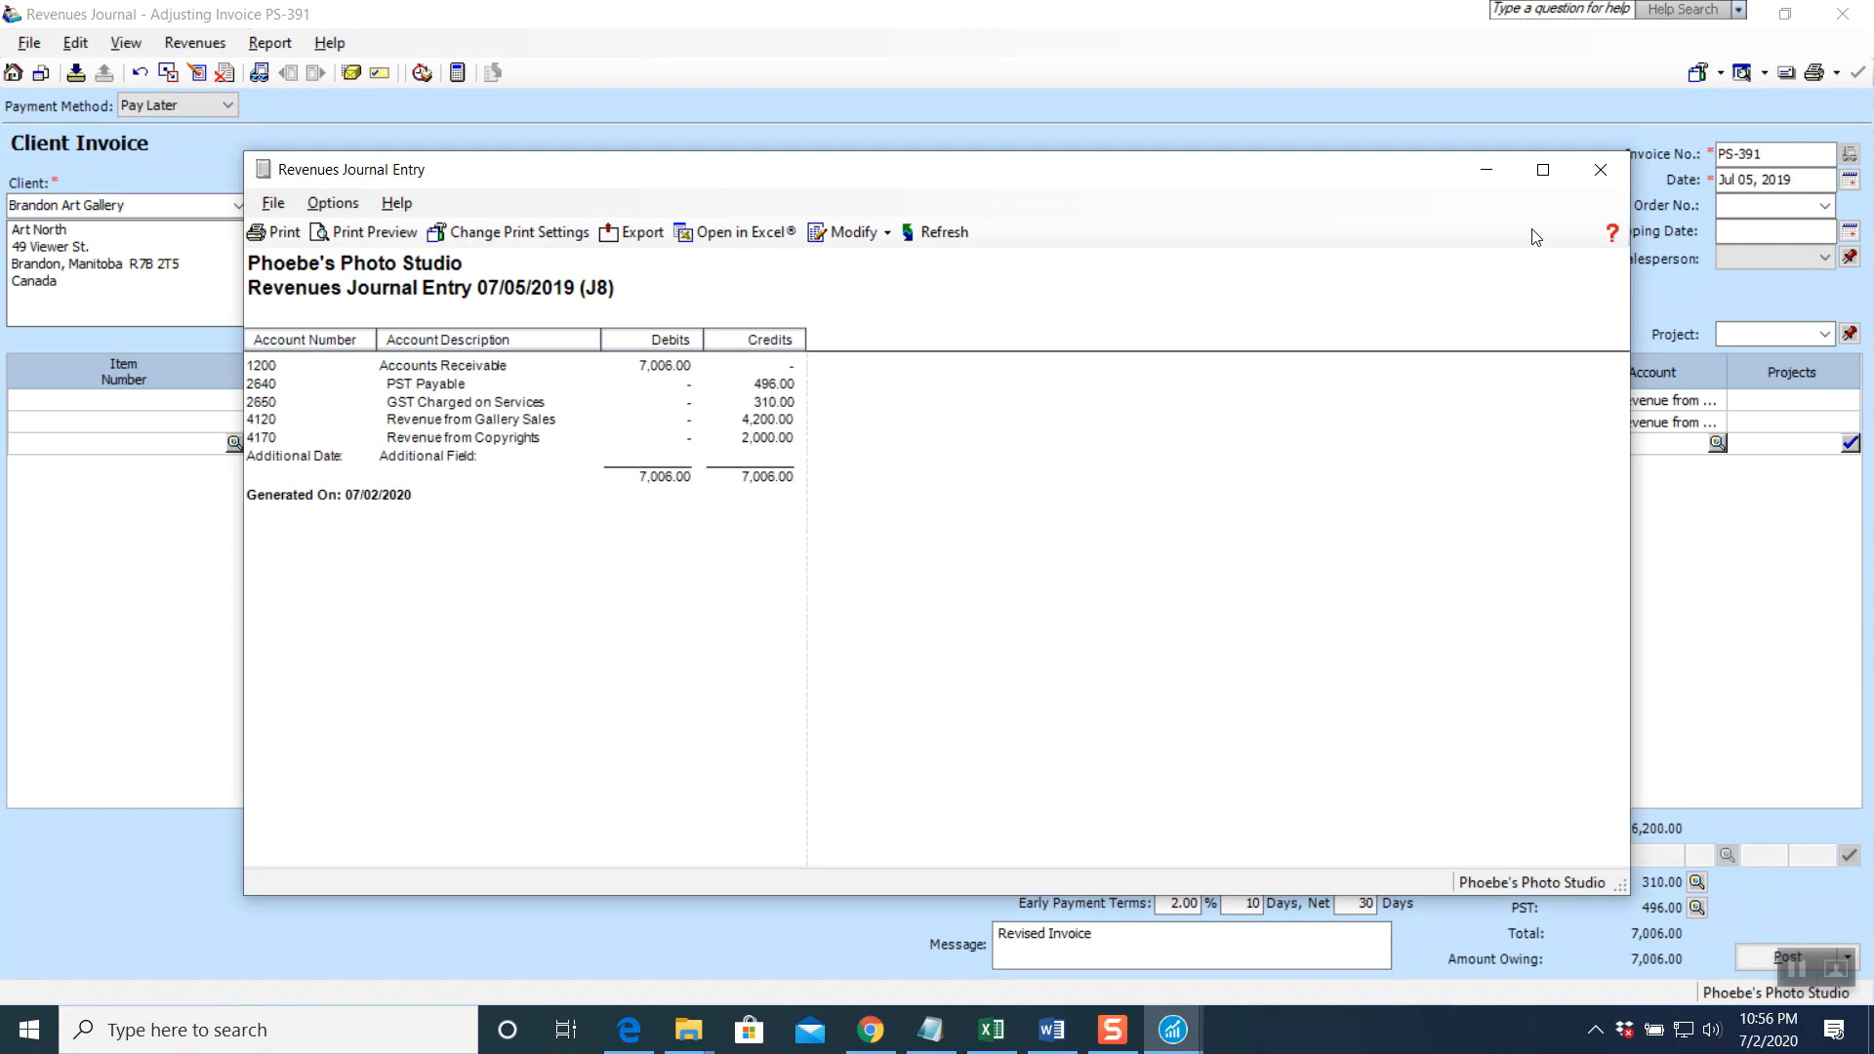
pyautogui.click(1601, 169)
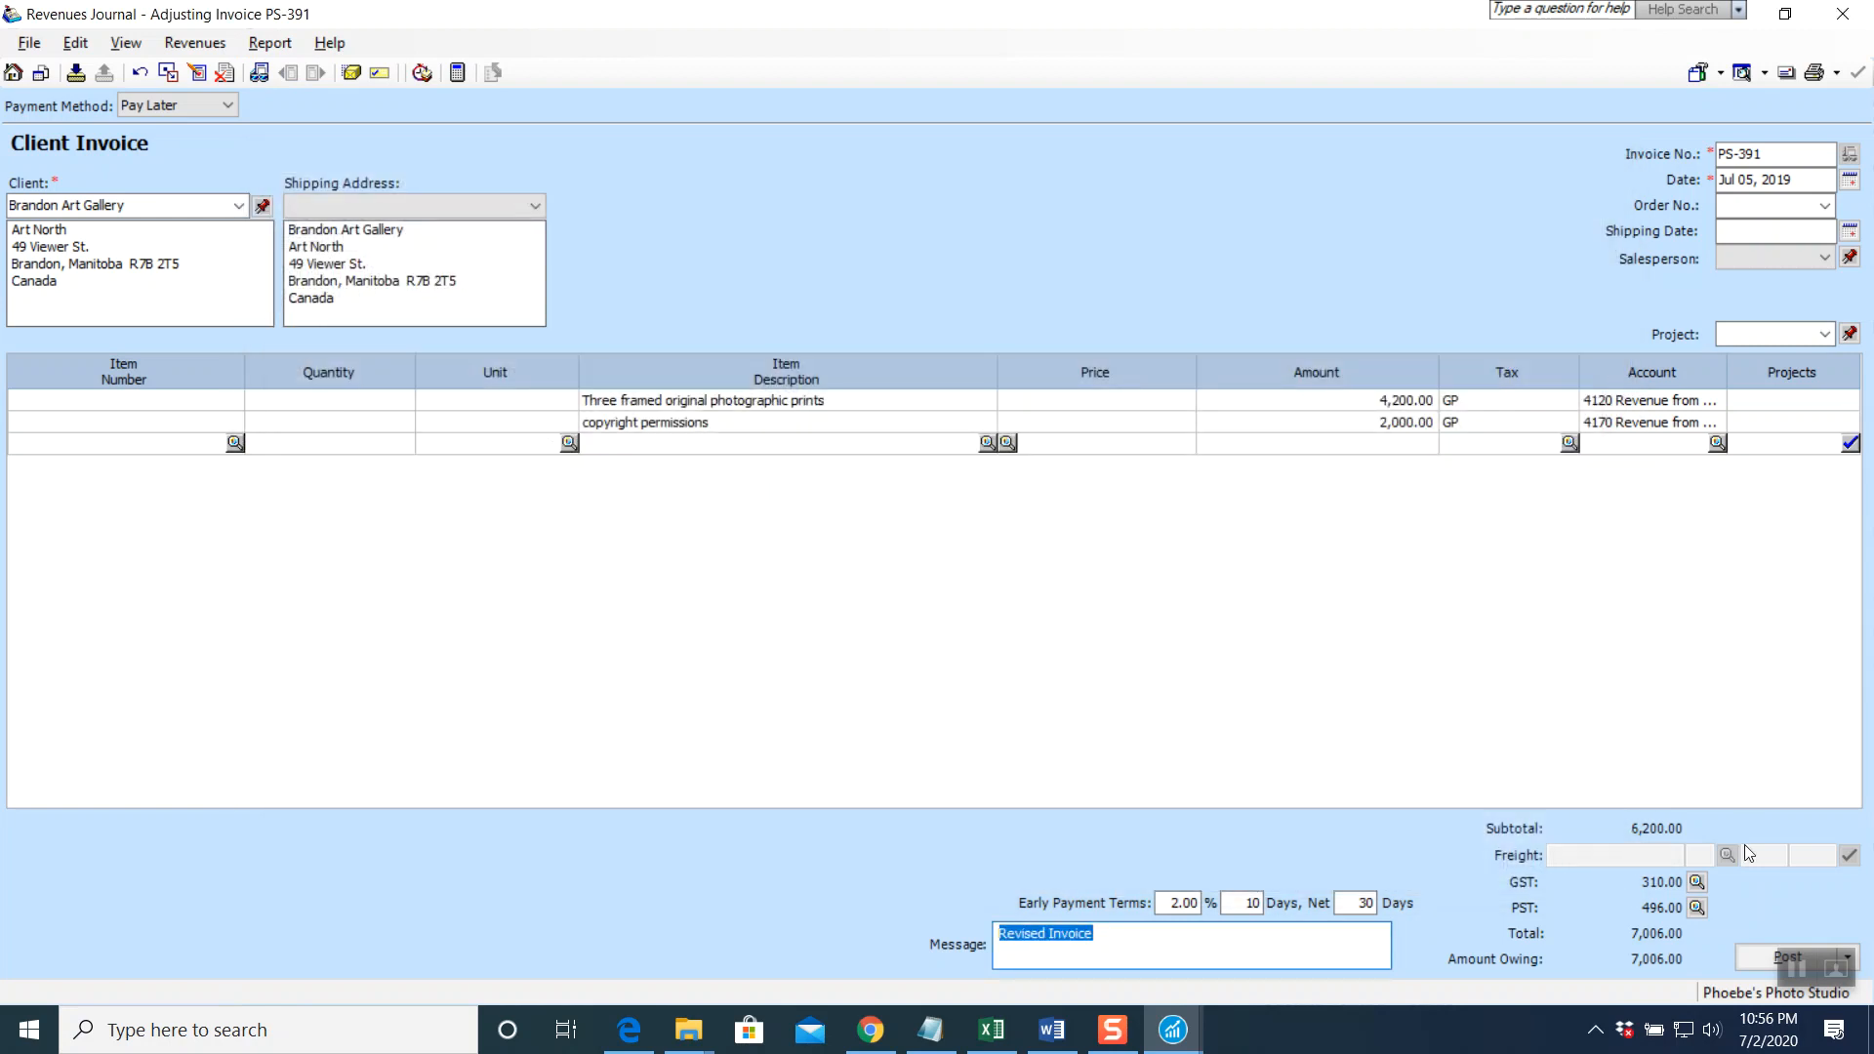
pyautogui.click(1751, 958)
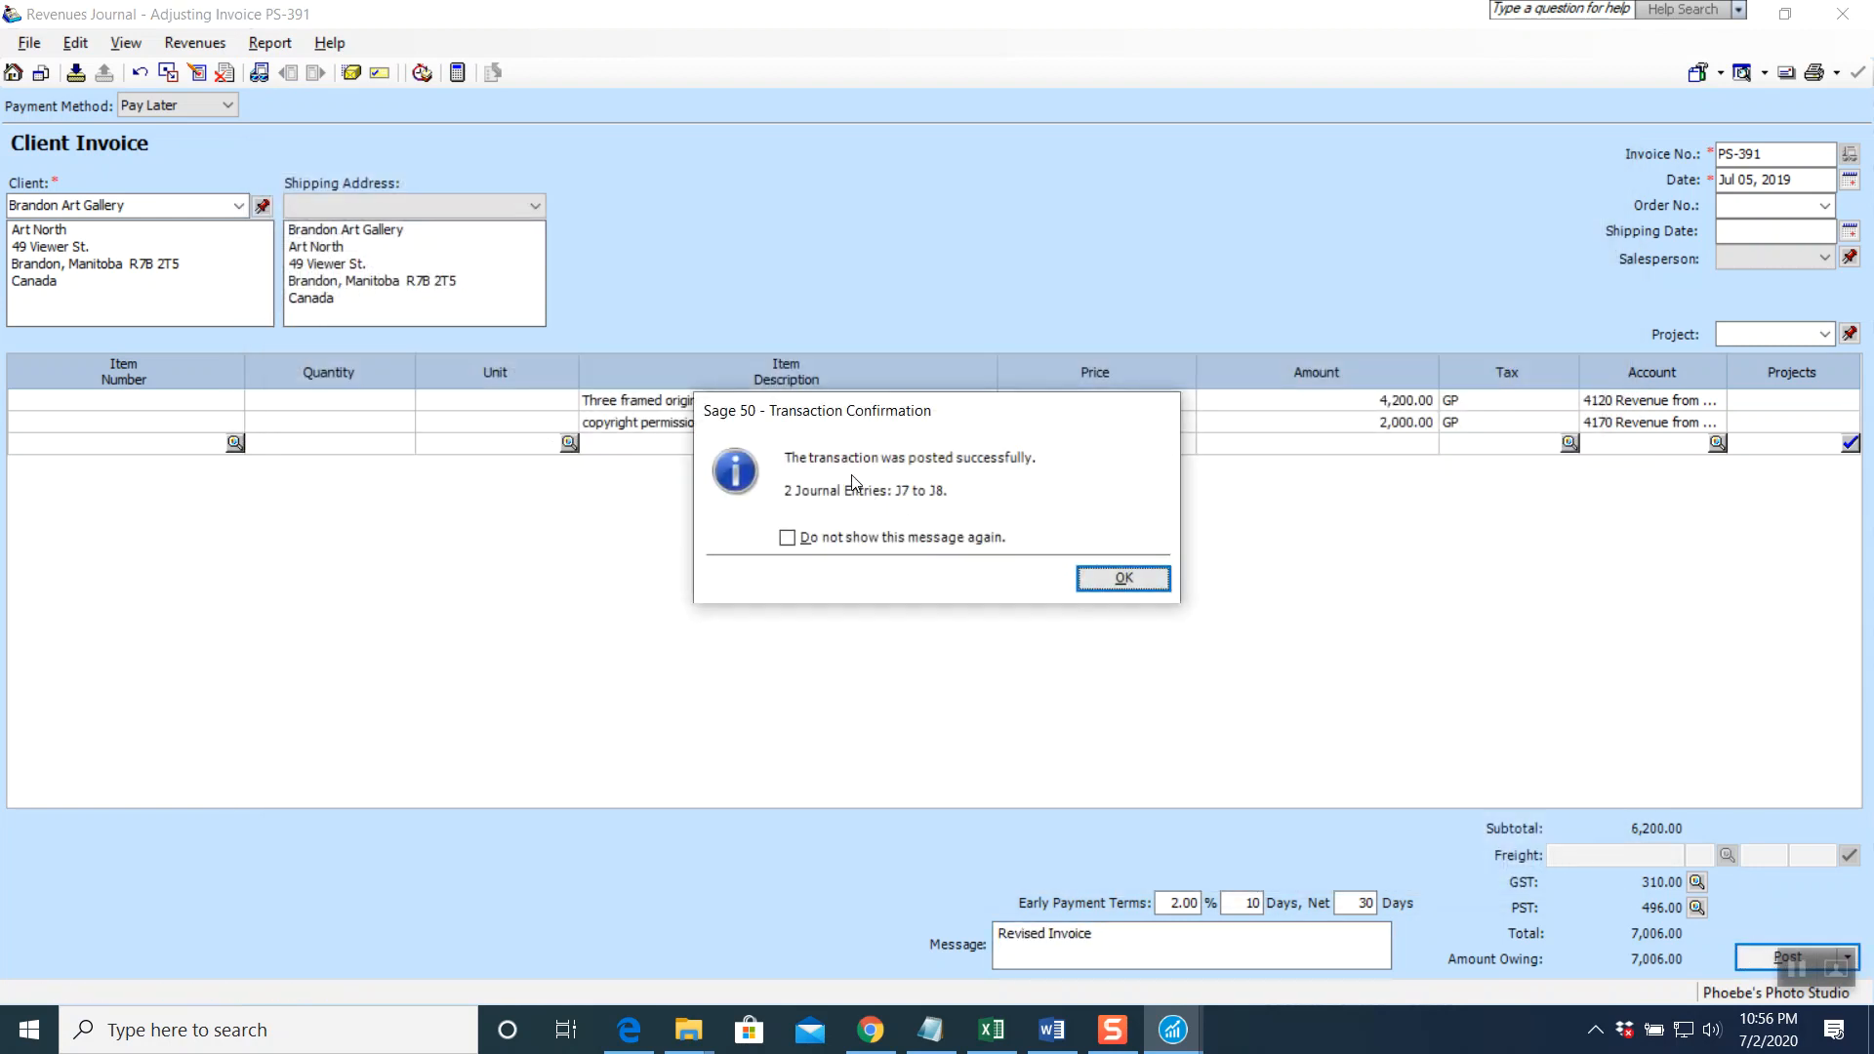
pyautogui.click(1106, 578)
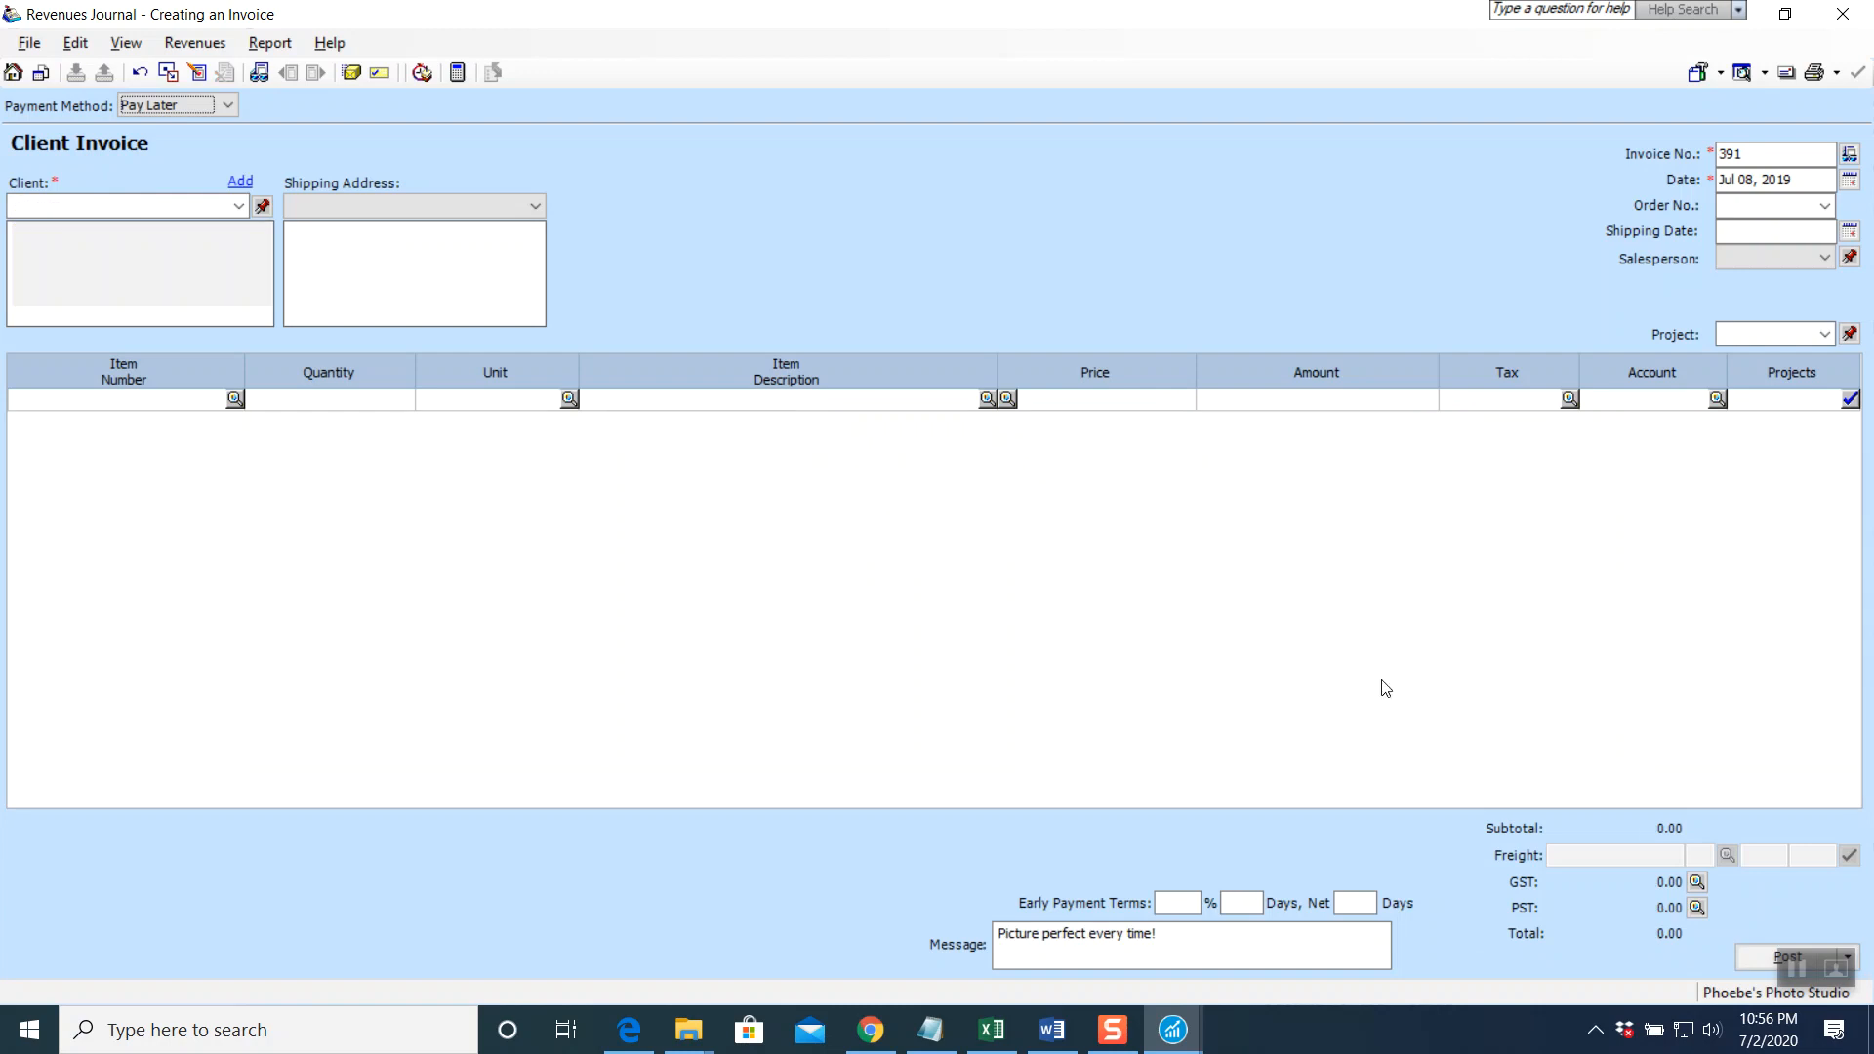
pyautogui.click(1842, 13)
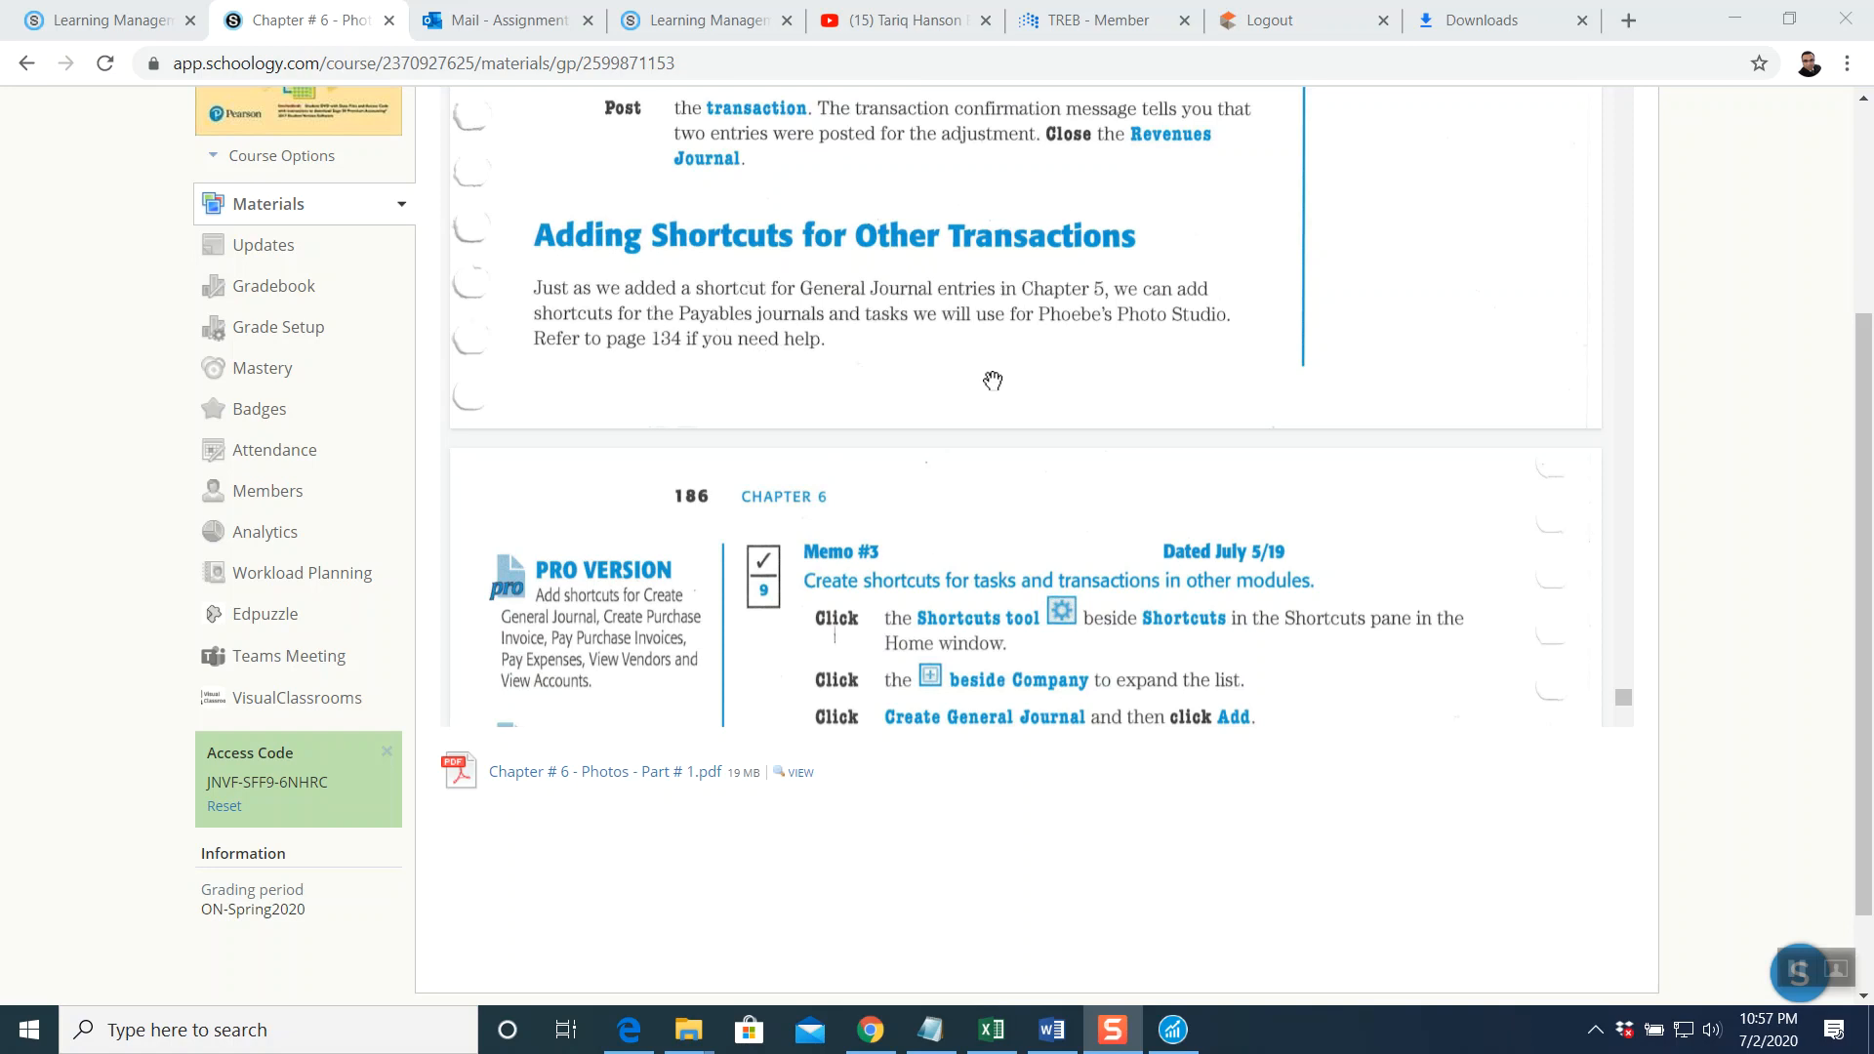
# Read Memo #3 on adding shortcuts in the textbook, then bring up Sage 50's Customize Shortcuts dialog
pyautogui.scroll(-1, 990, 385)
pyautogui.scroll(-1, 989, 391)
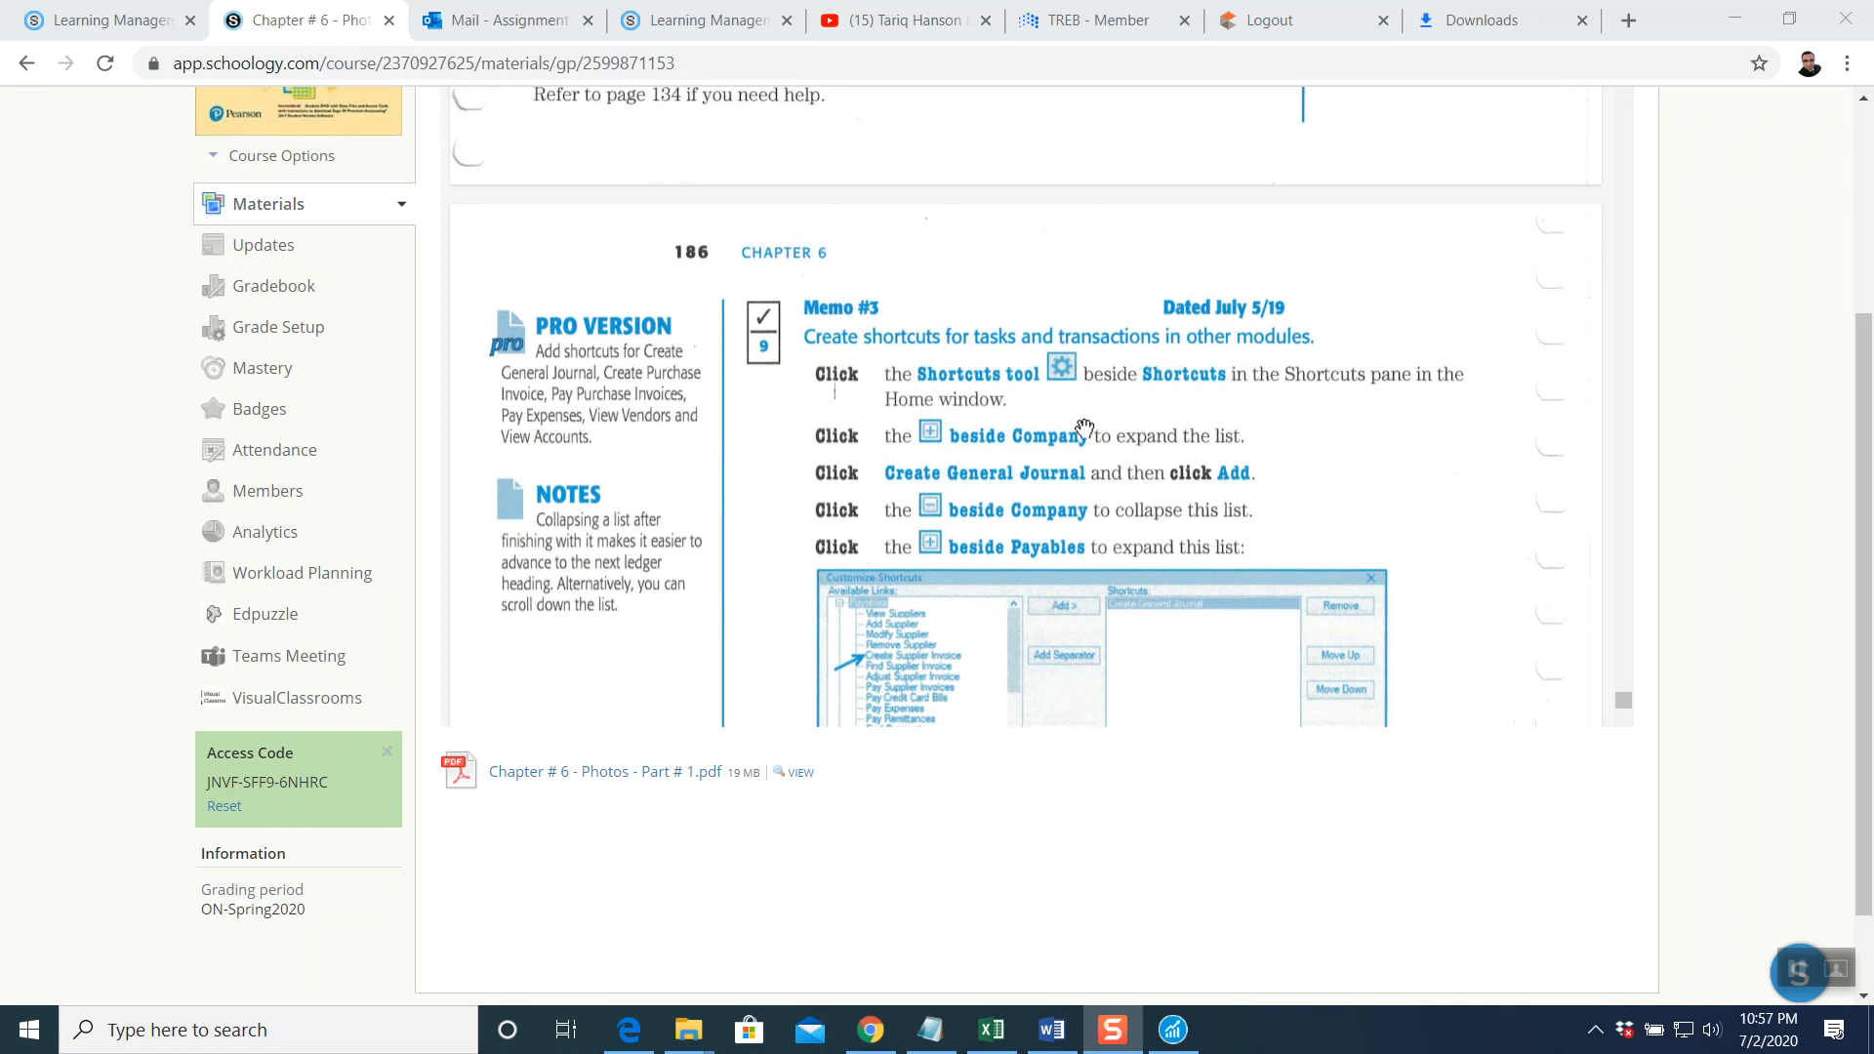
pyautogui.scroll(-1, 1113, 439)
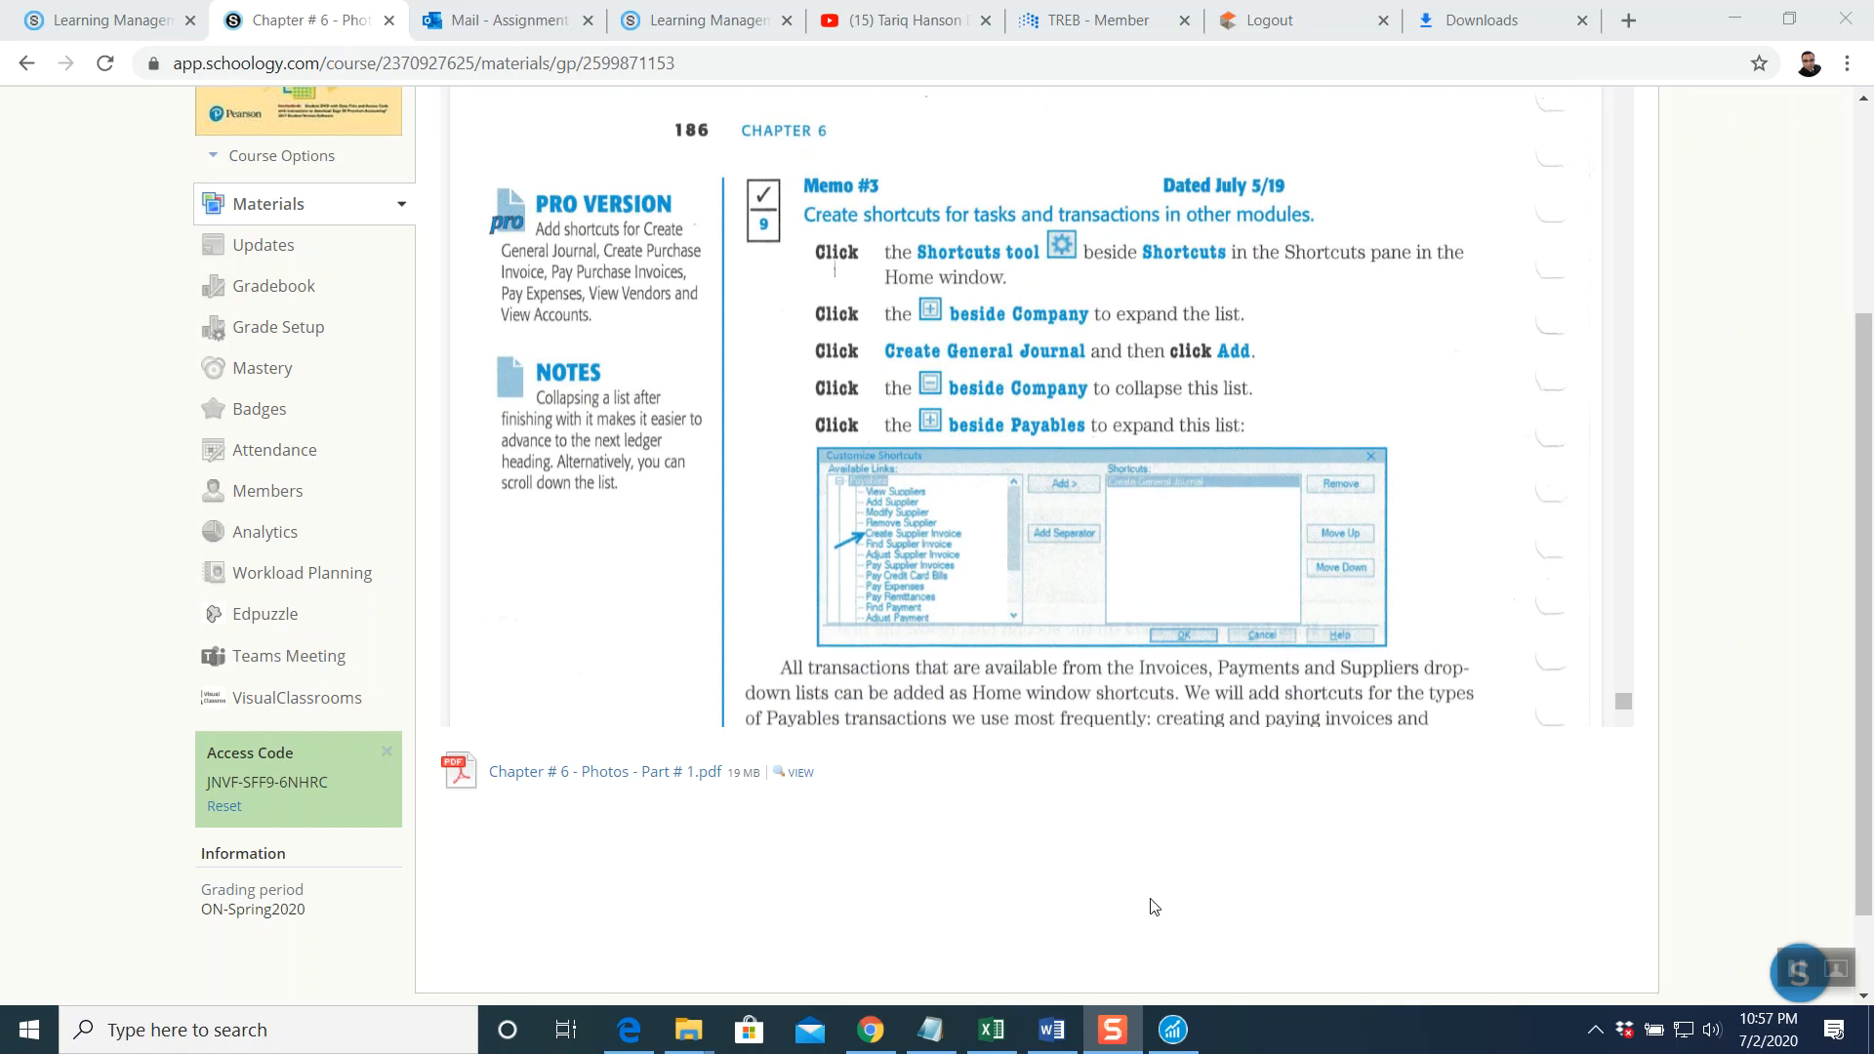
pyautogui.click(1174, 1029)
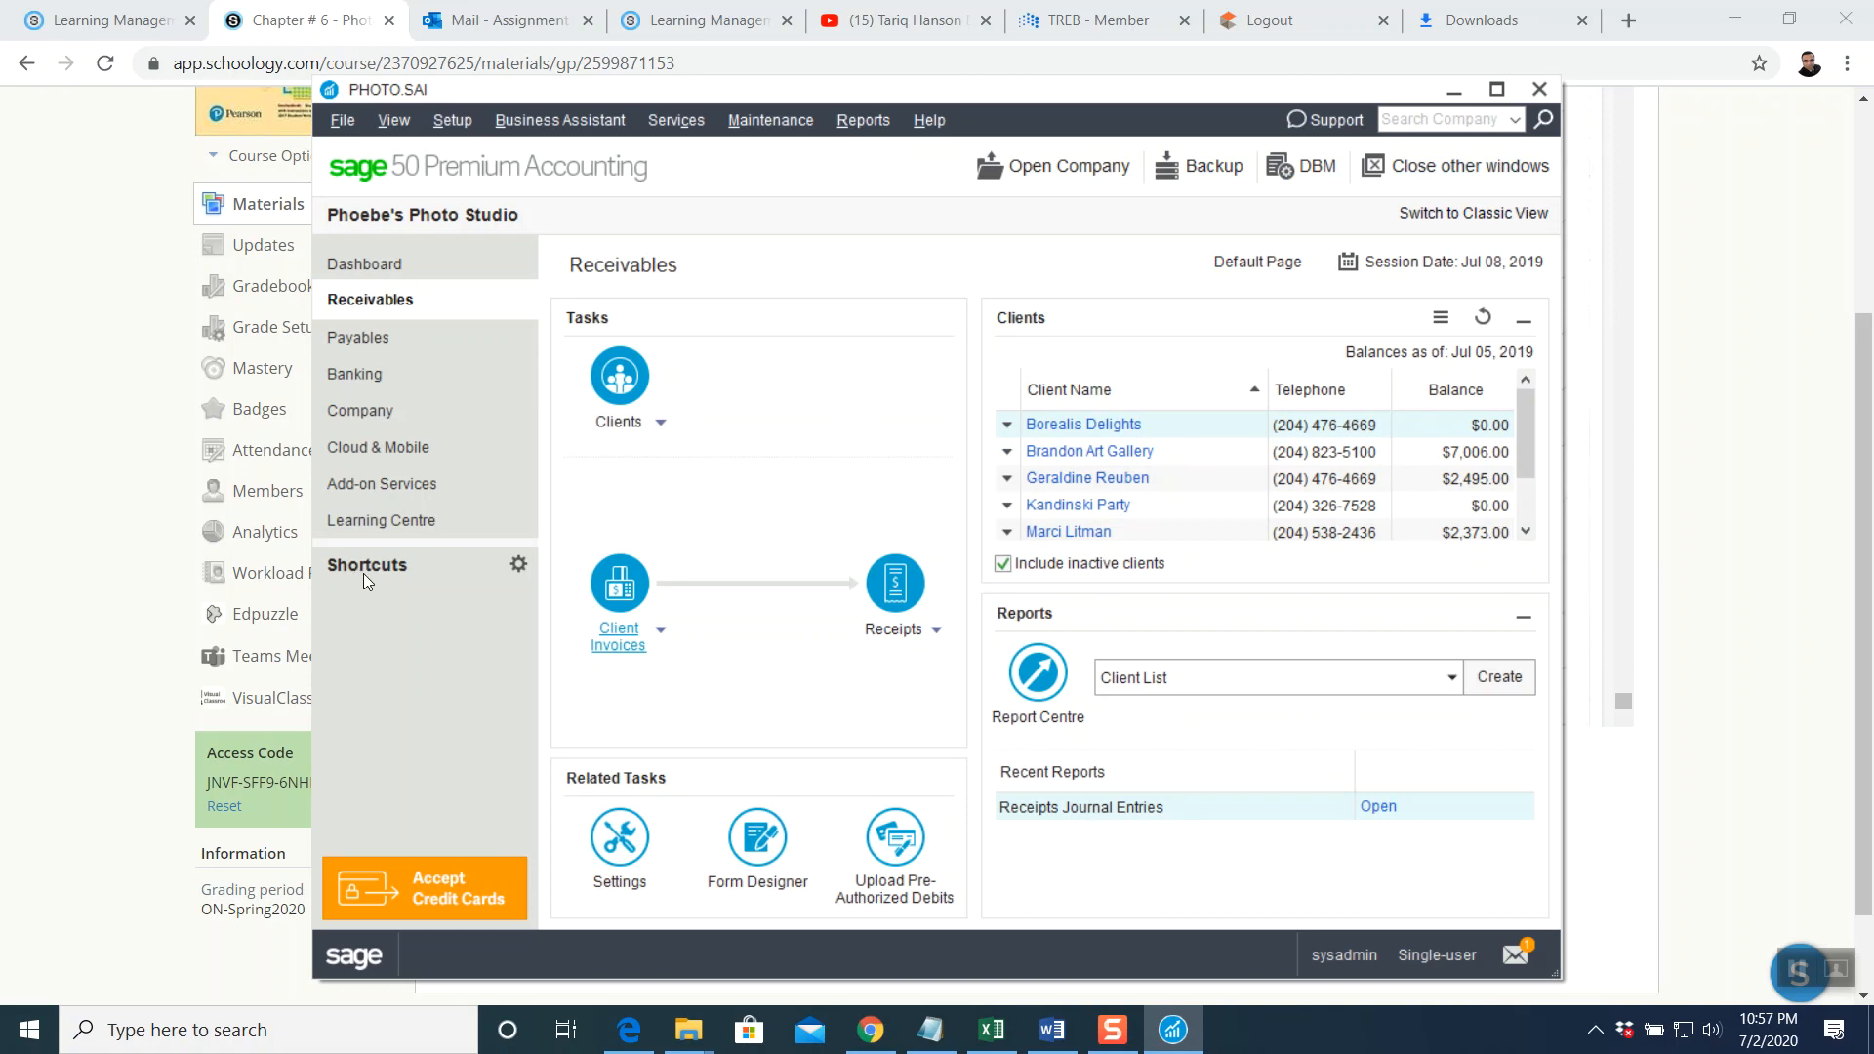
pyautogui.click(518, 565)
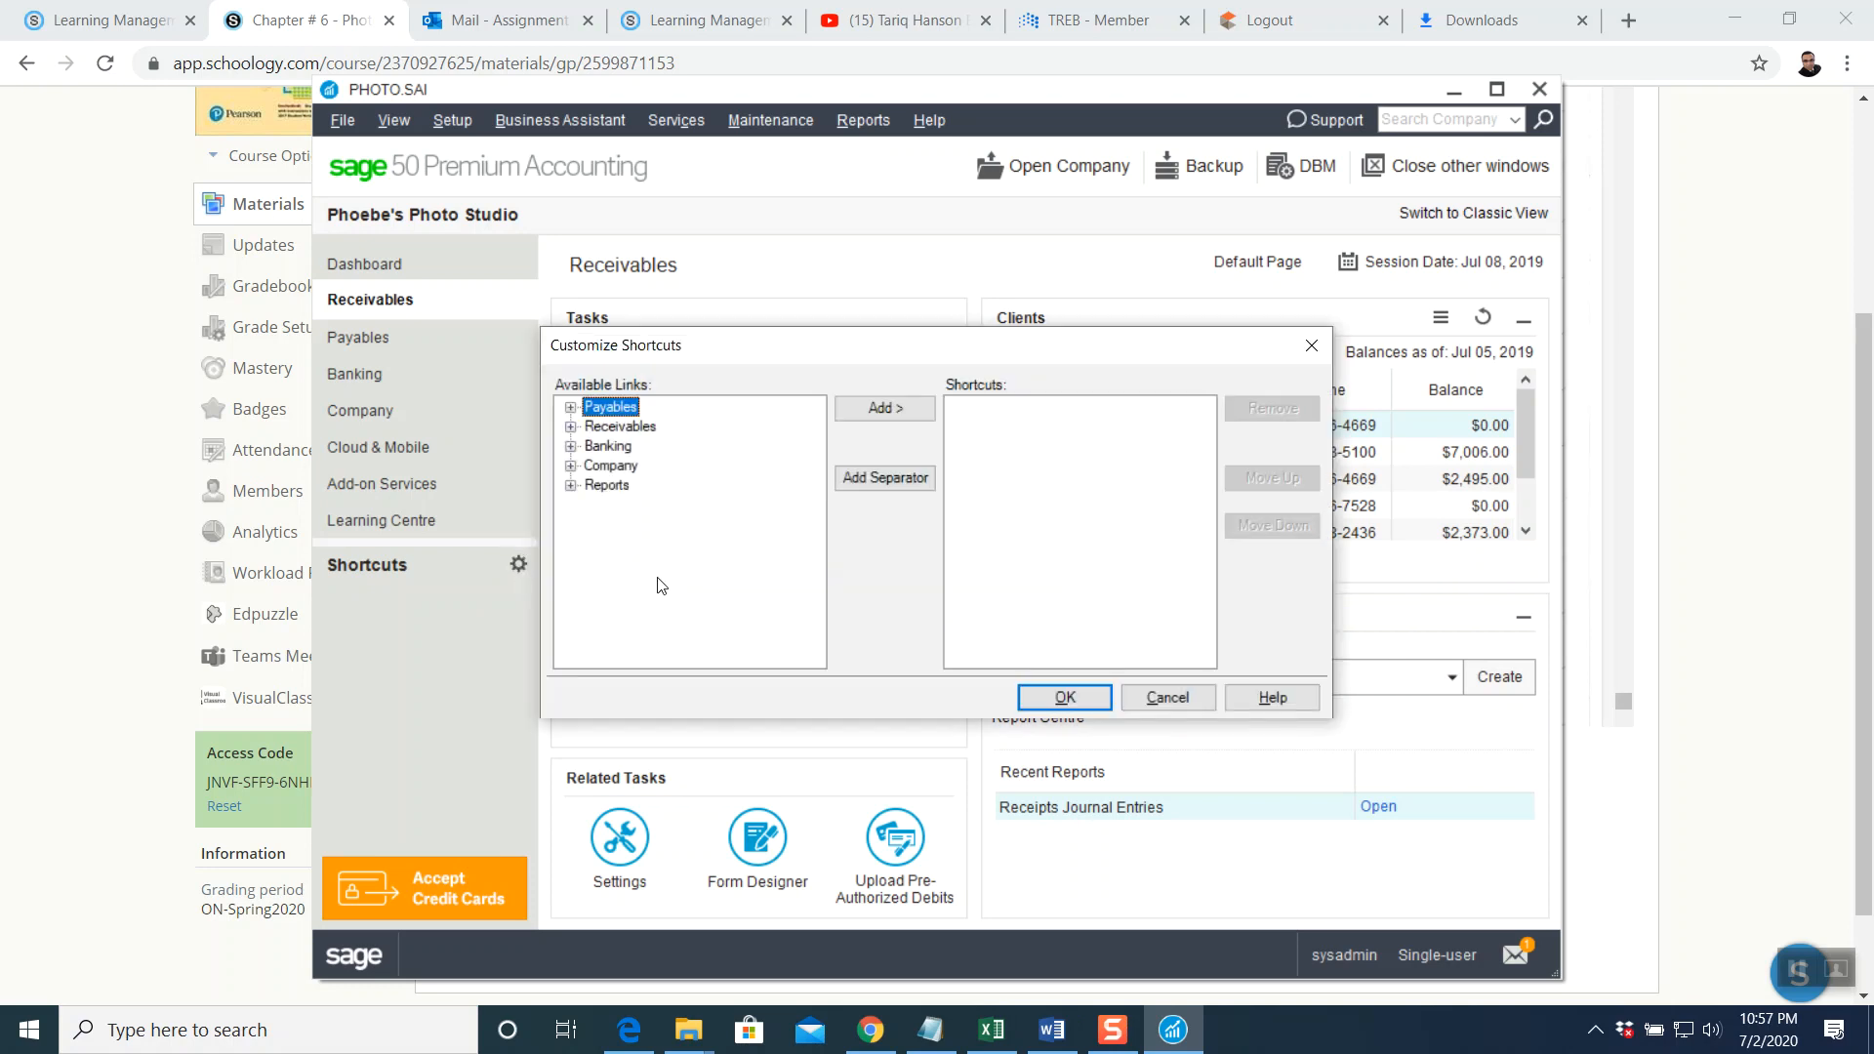
# Add Create General Journal from the Company links and remove the duplicate copy
pyautogui.click(571, 467)
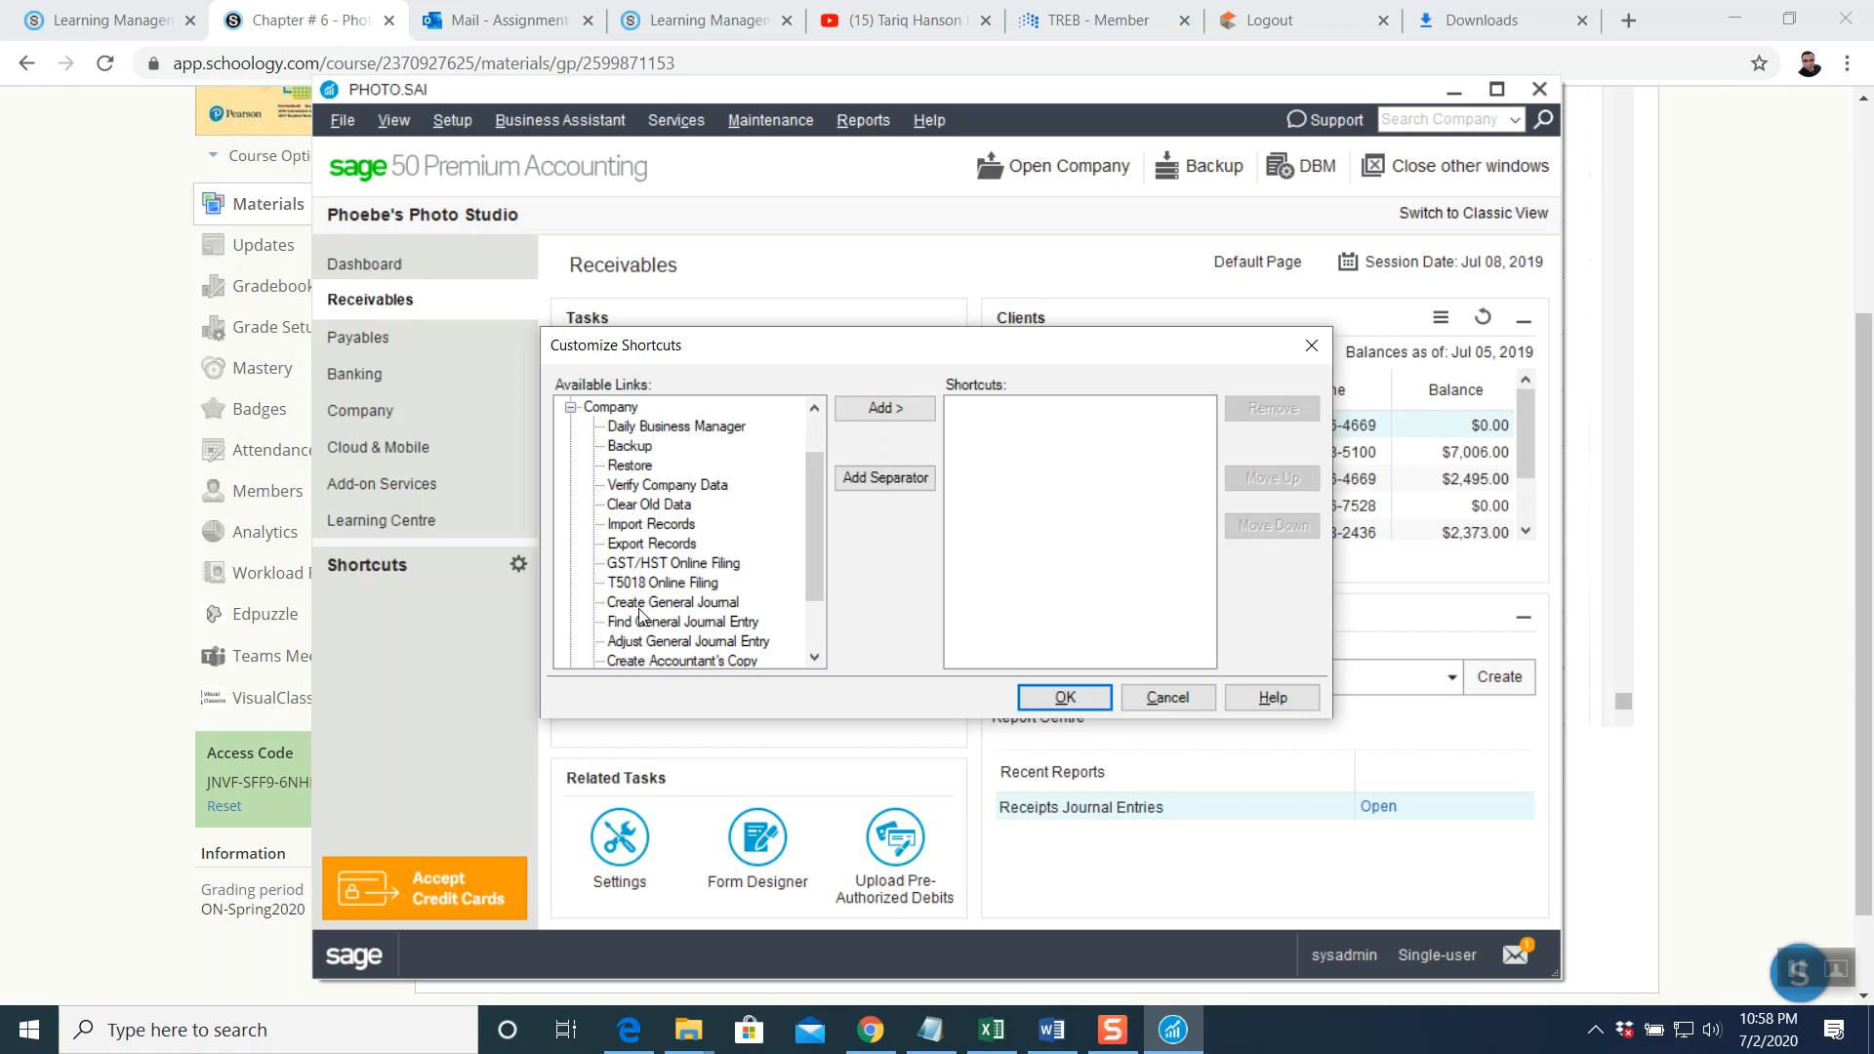
pyautogui.moveTo(806, 527); pyautogui.dragTo(811, 553)
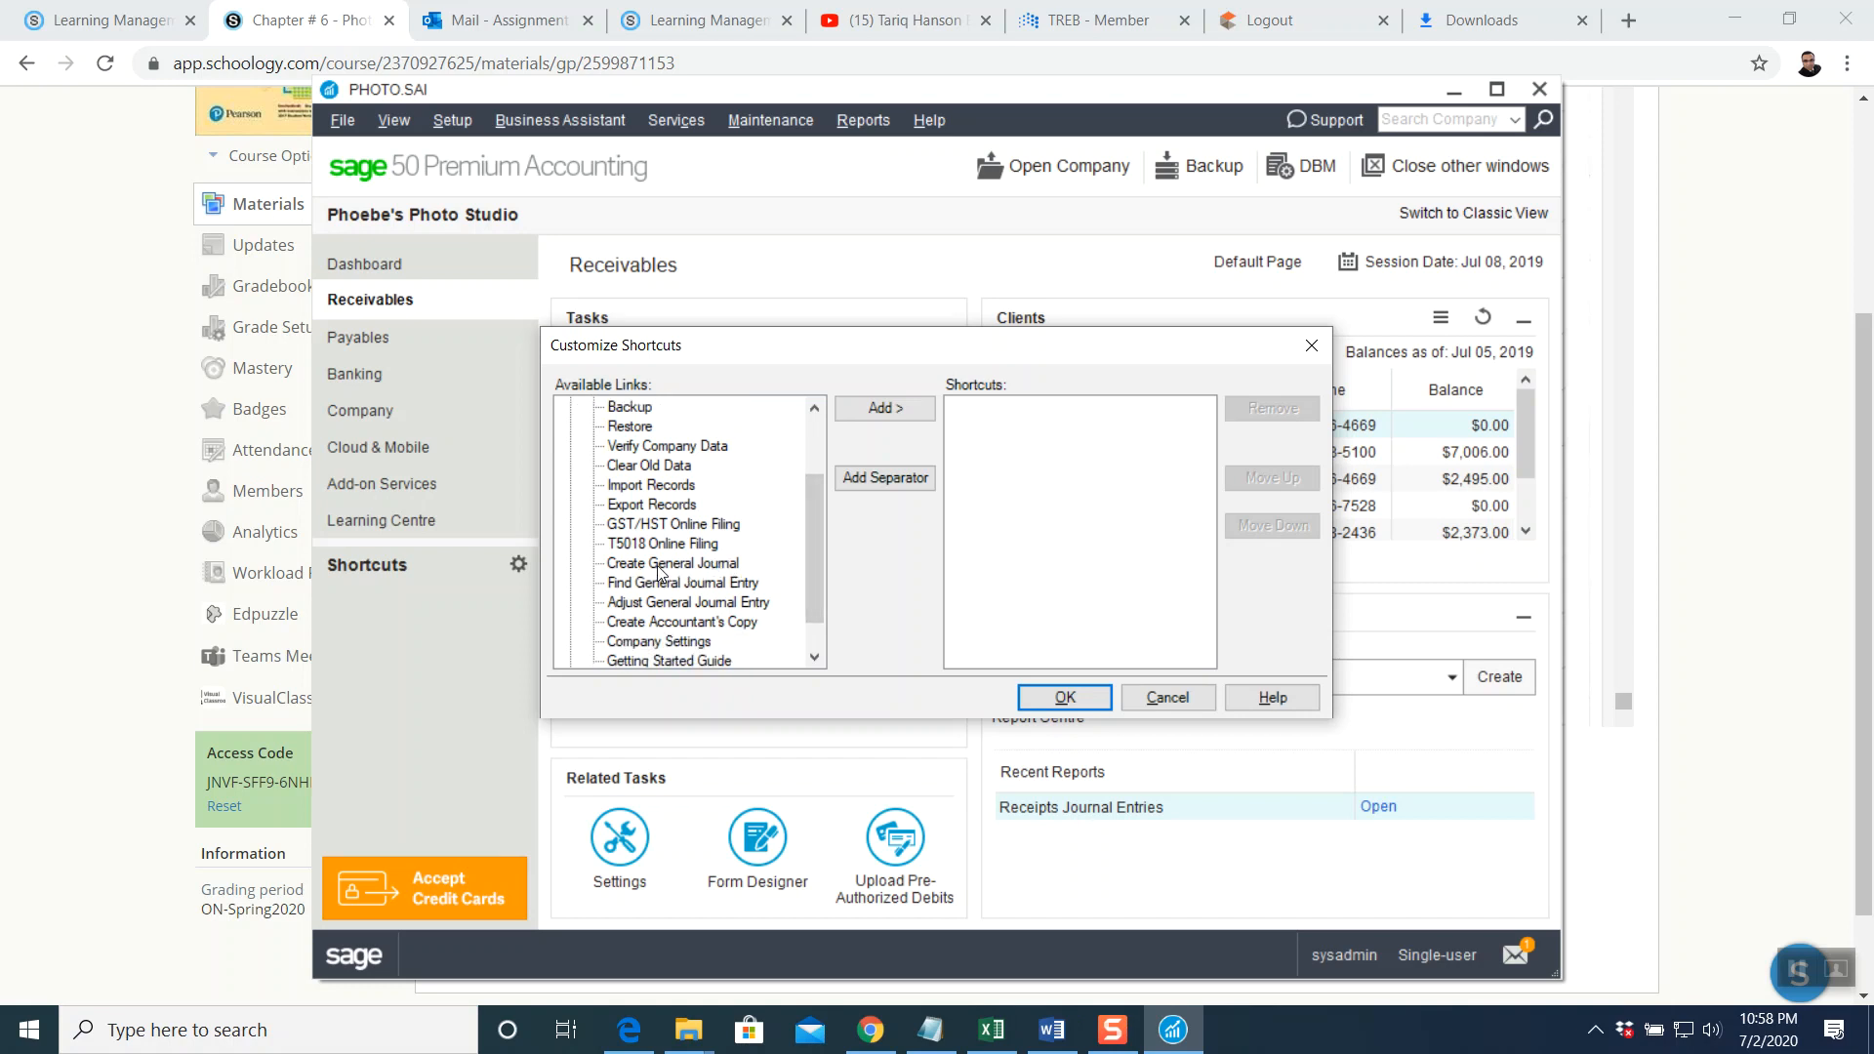
pyautogui.click(660, 566)
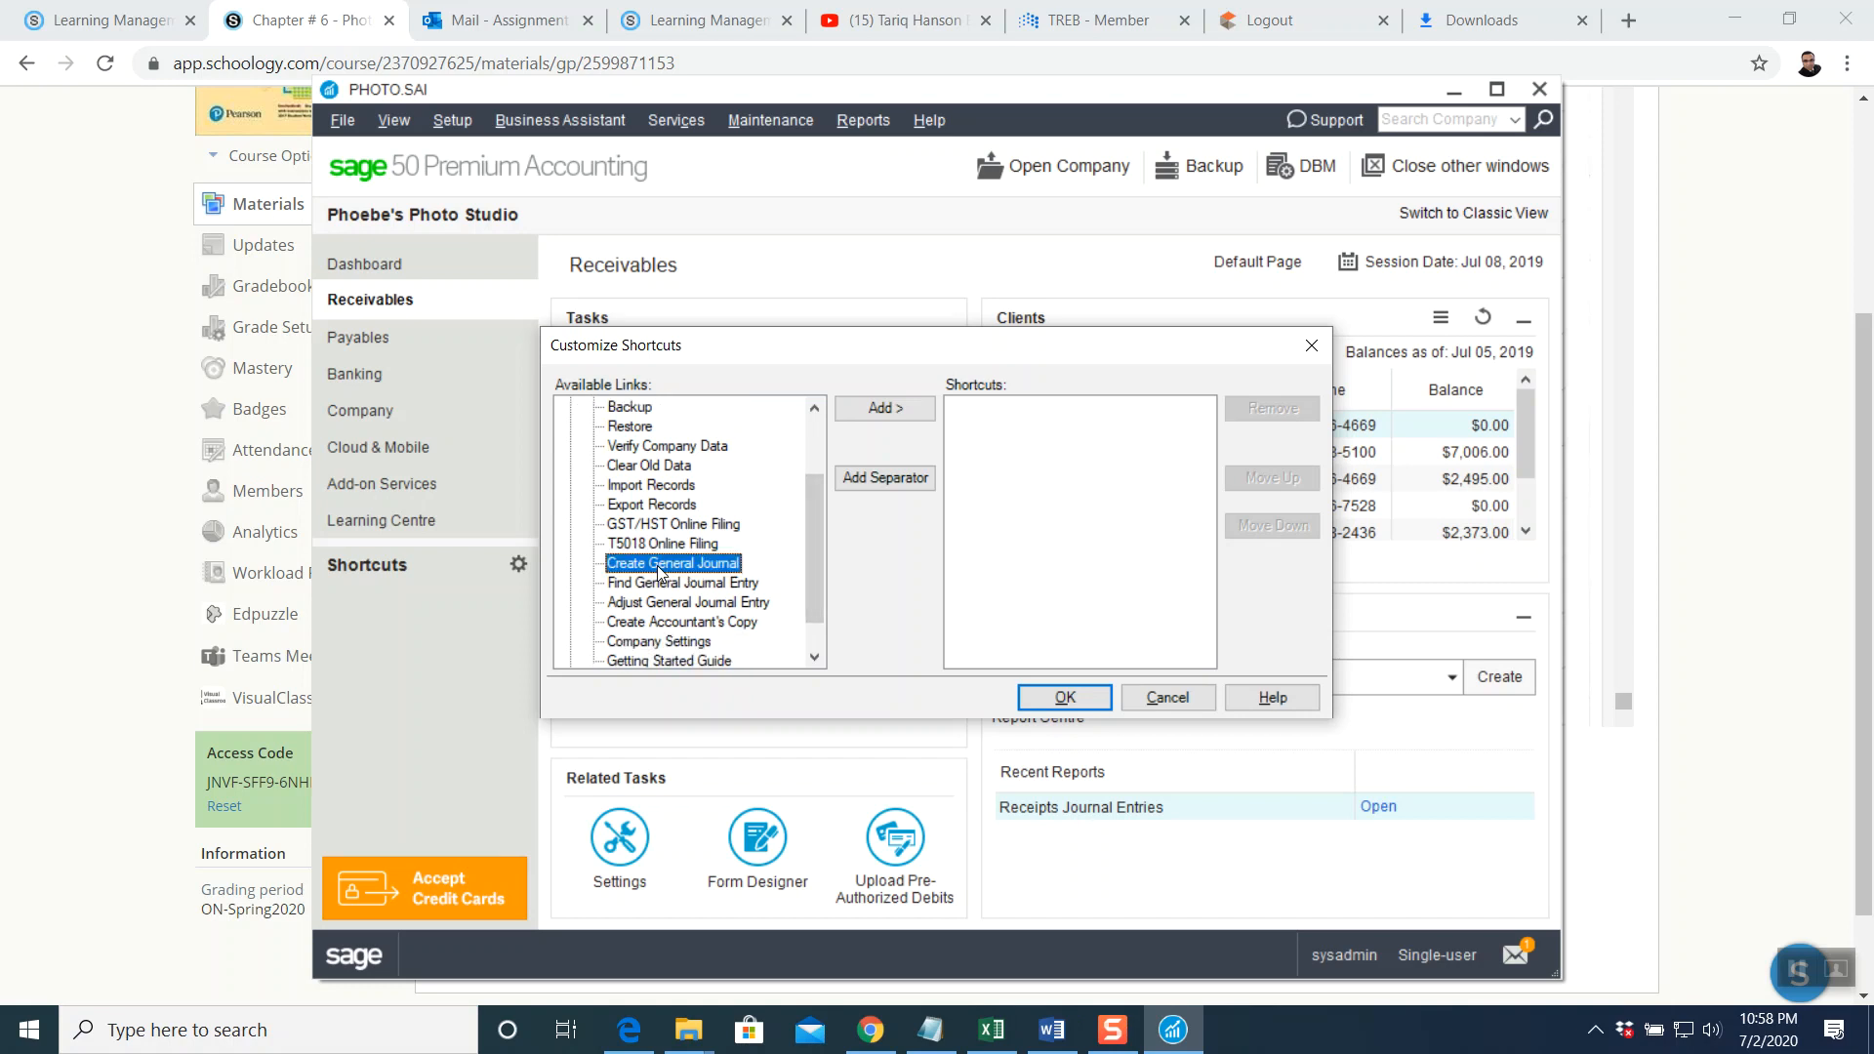
pyautogui.doubleClick(862, 412)
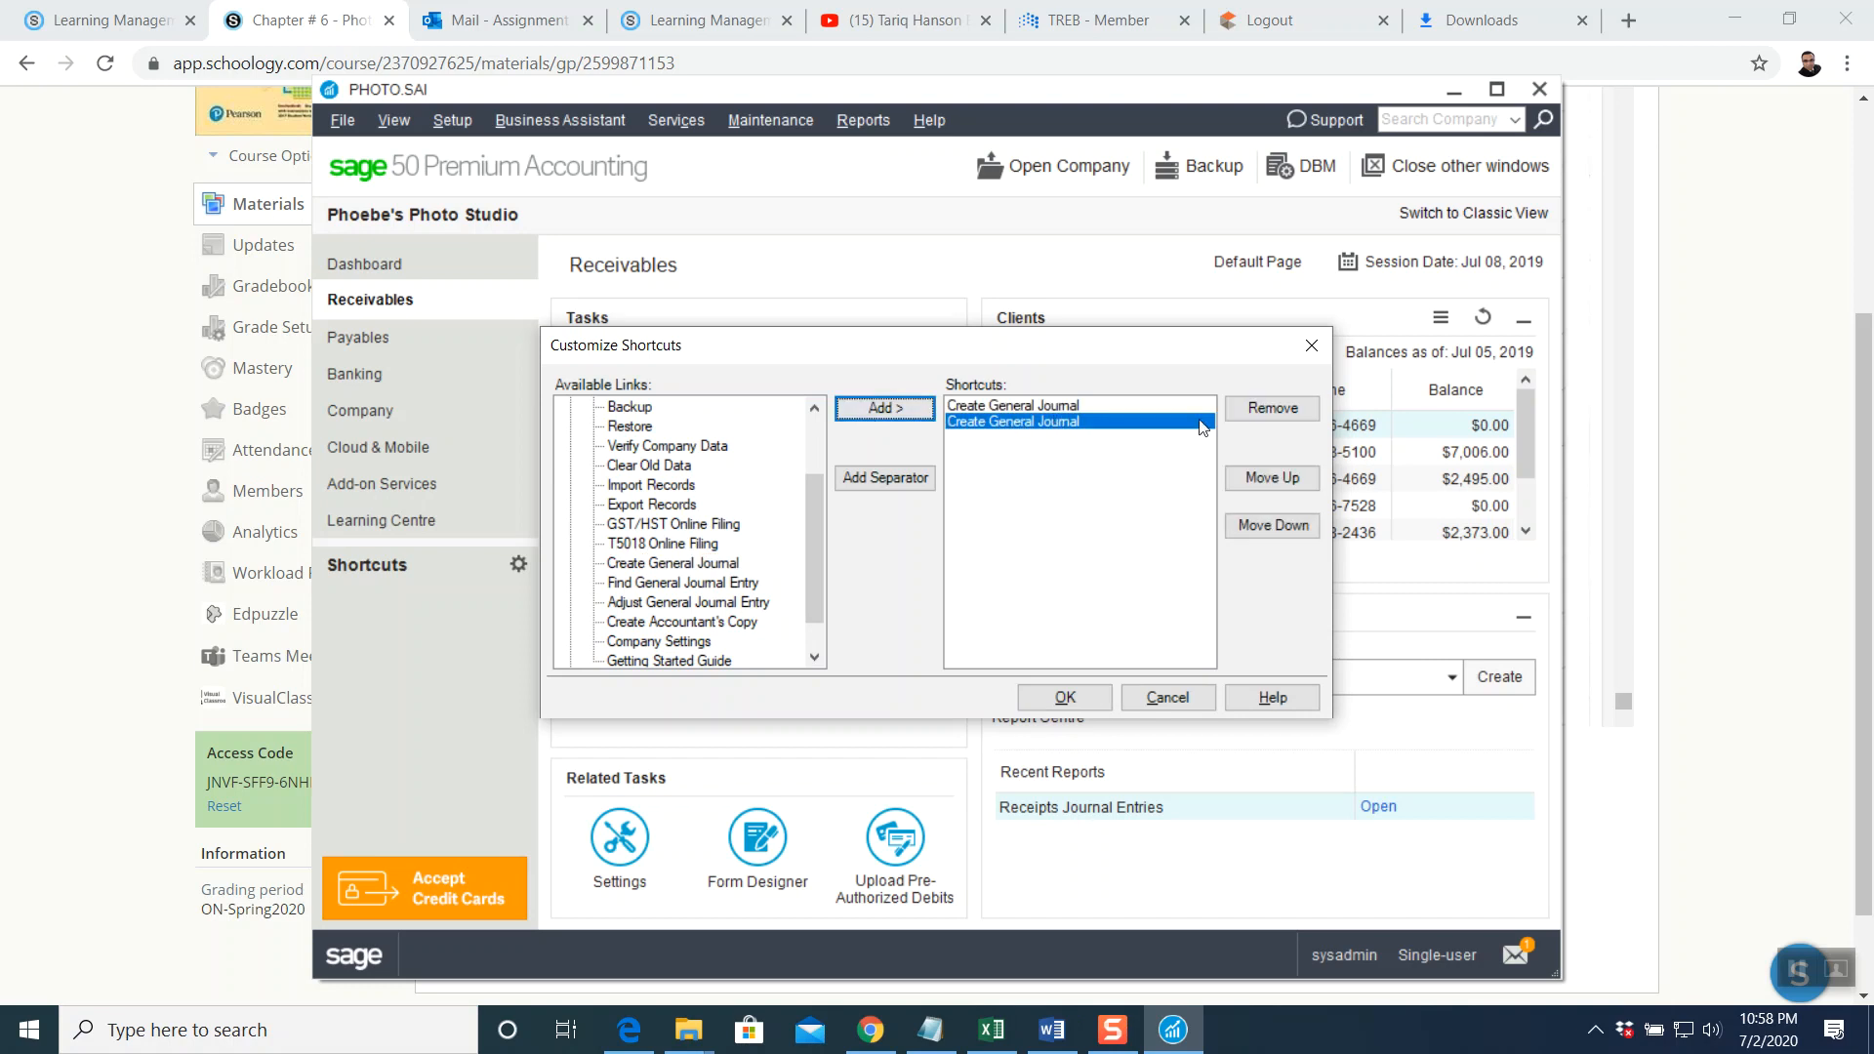
pyautogui.click(1258, 410)
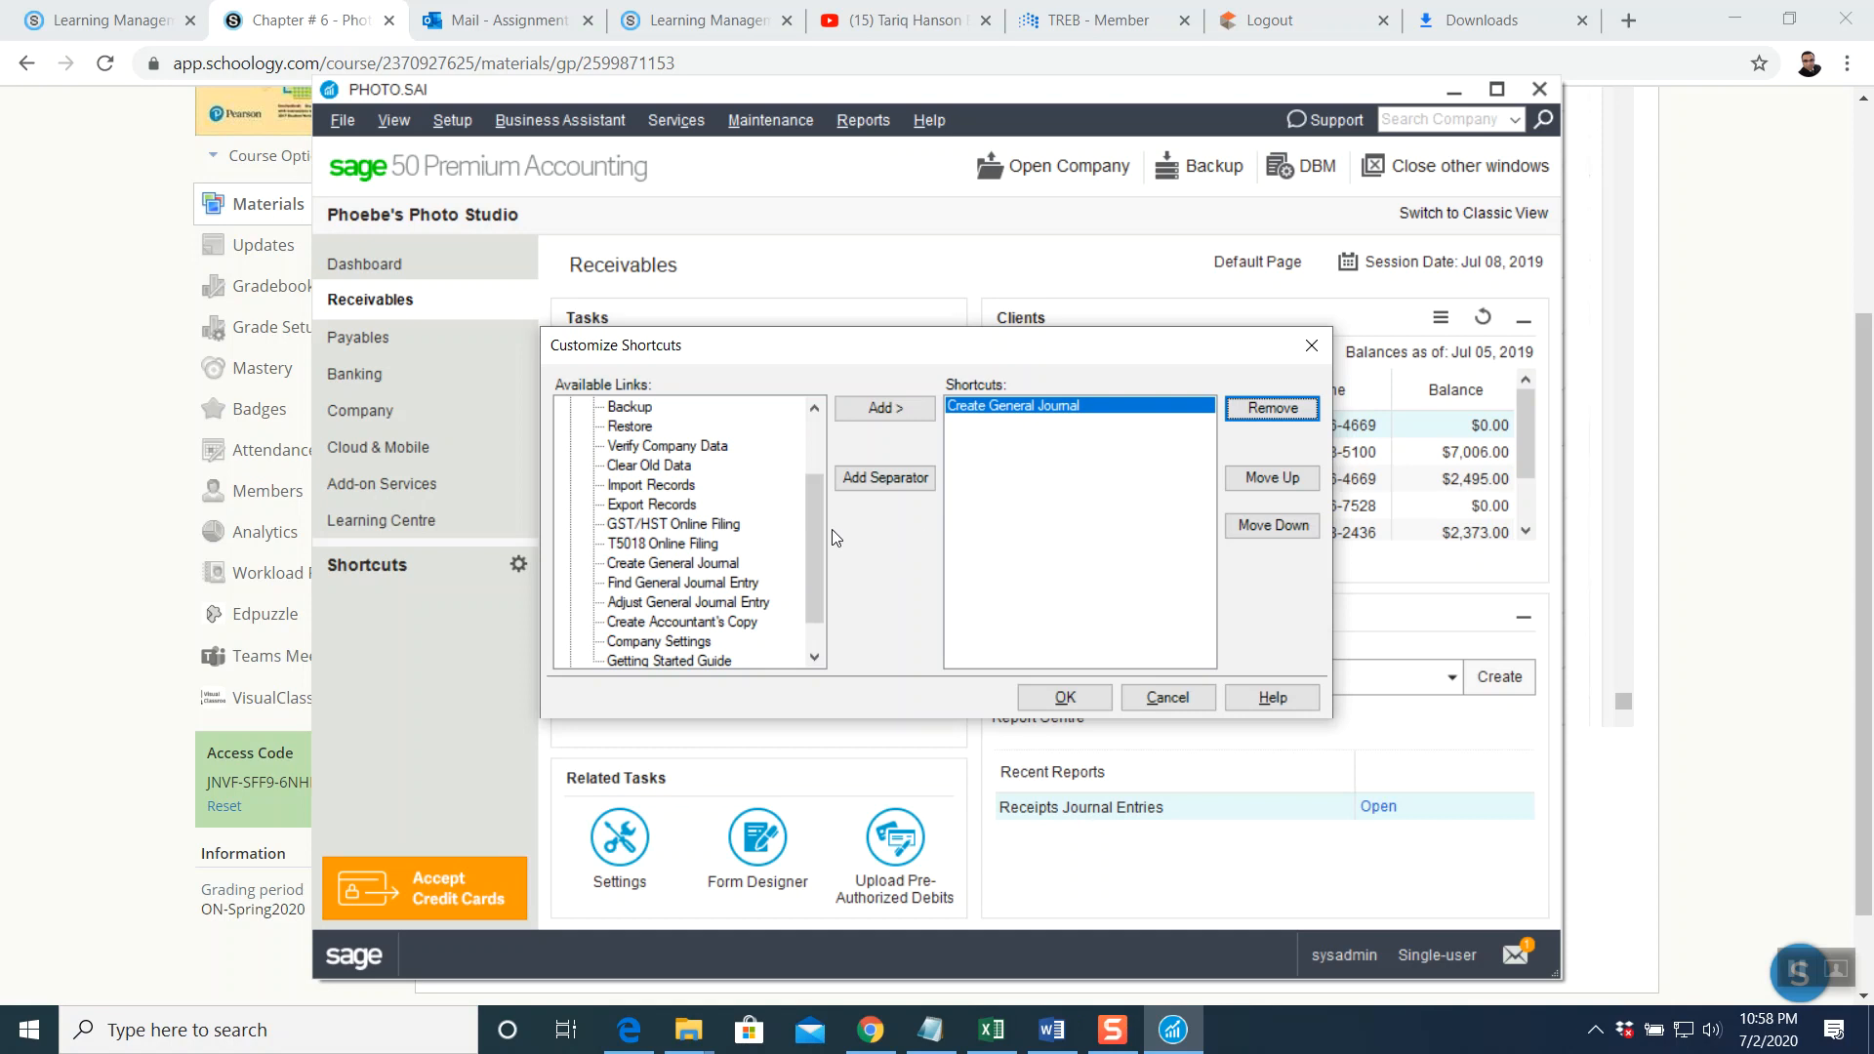
pyautogui.moveTo(821, 506); pyautogui.dragTo(823, 480)
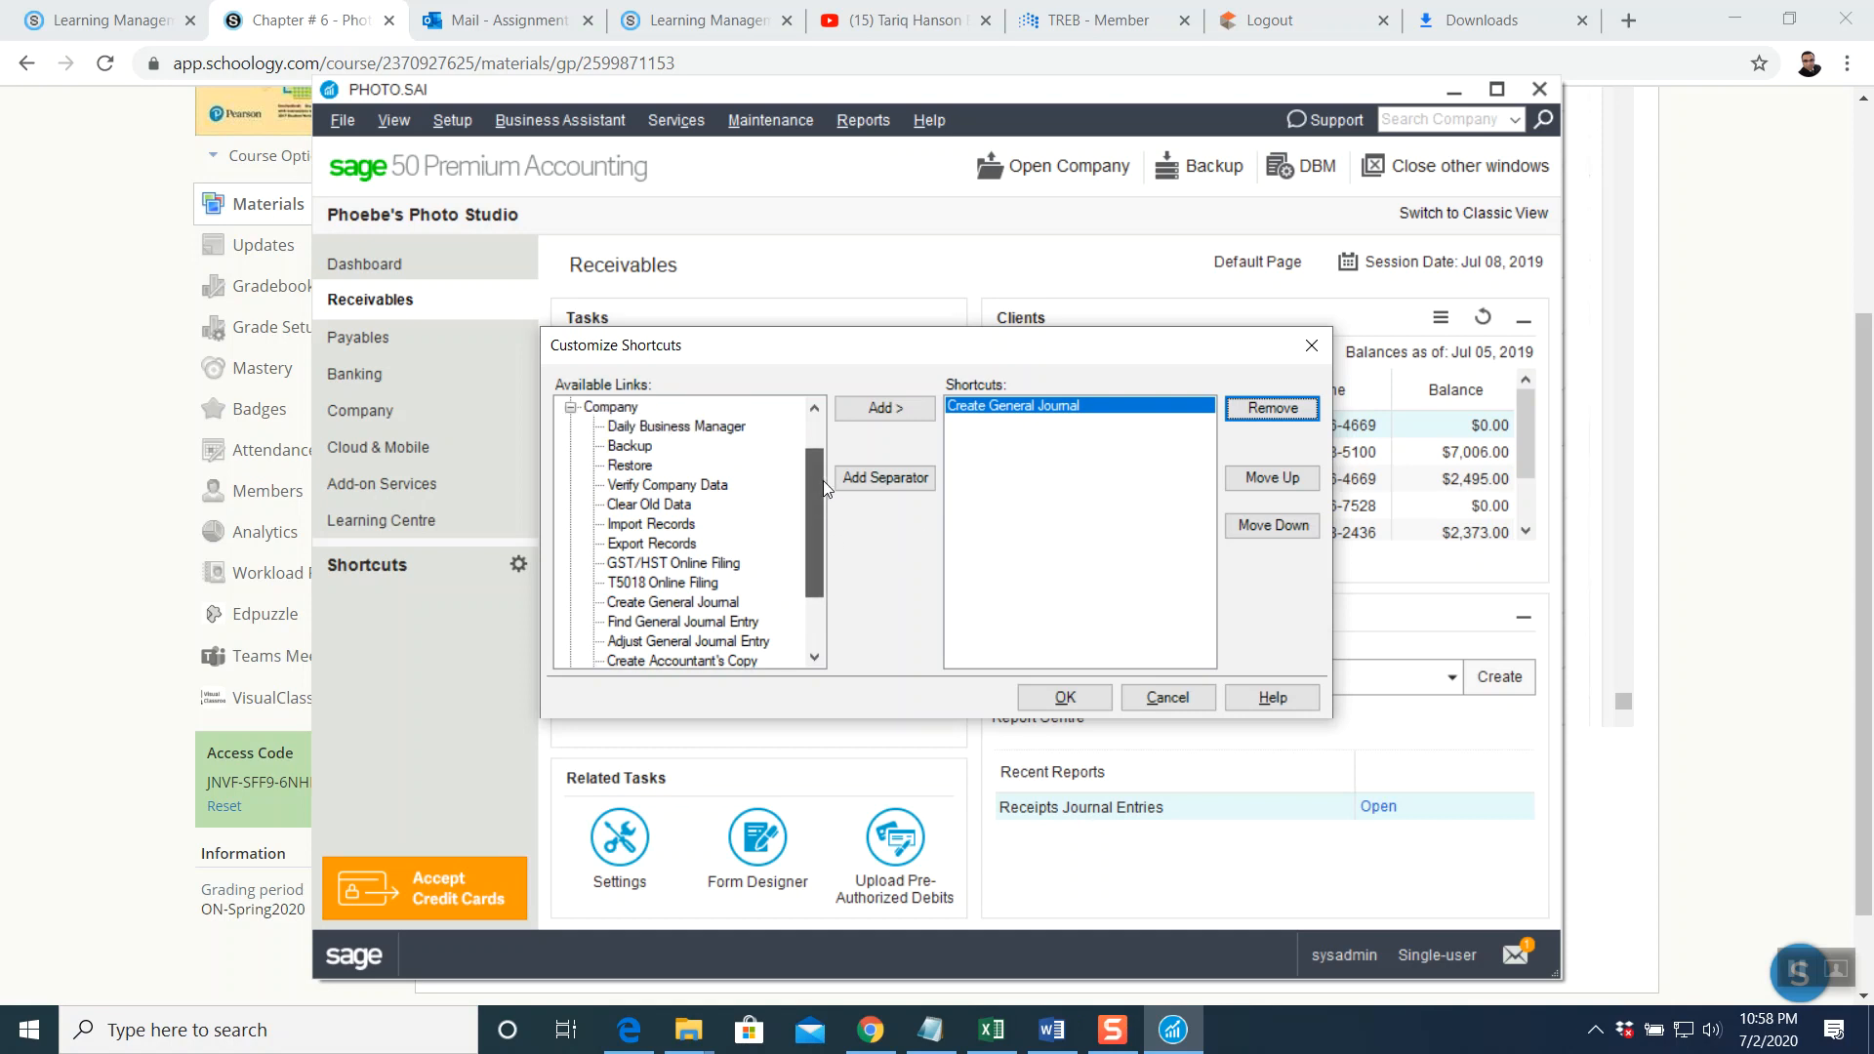
pyautogui.click(572, 410)
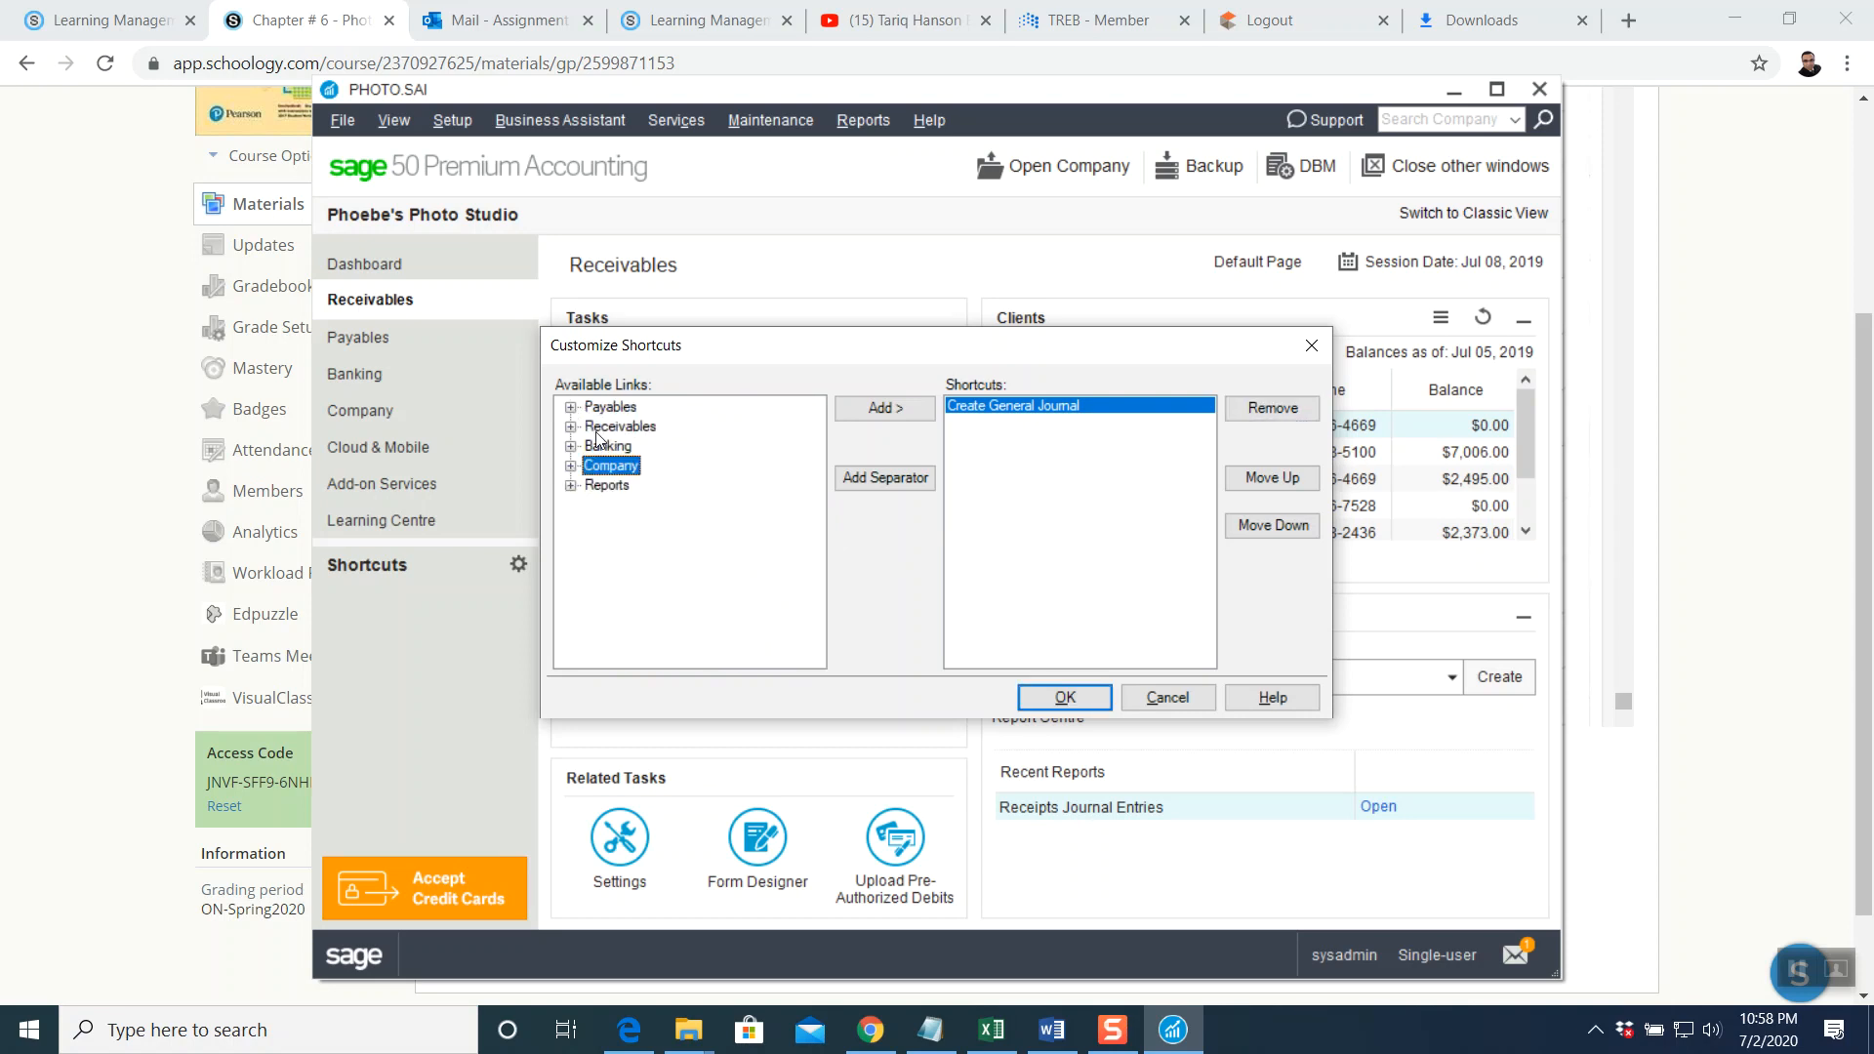
# Add Create Supplier Invoice, Pay Expenses and View Suppliers from the Payables links
pyautogui.click(571, 408)
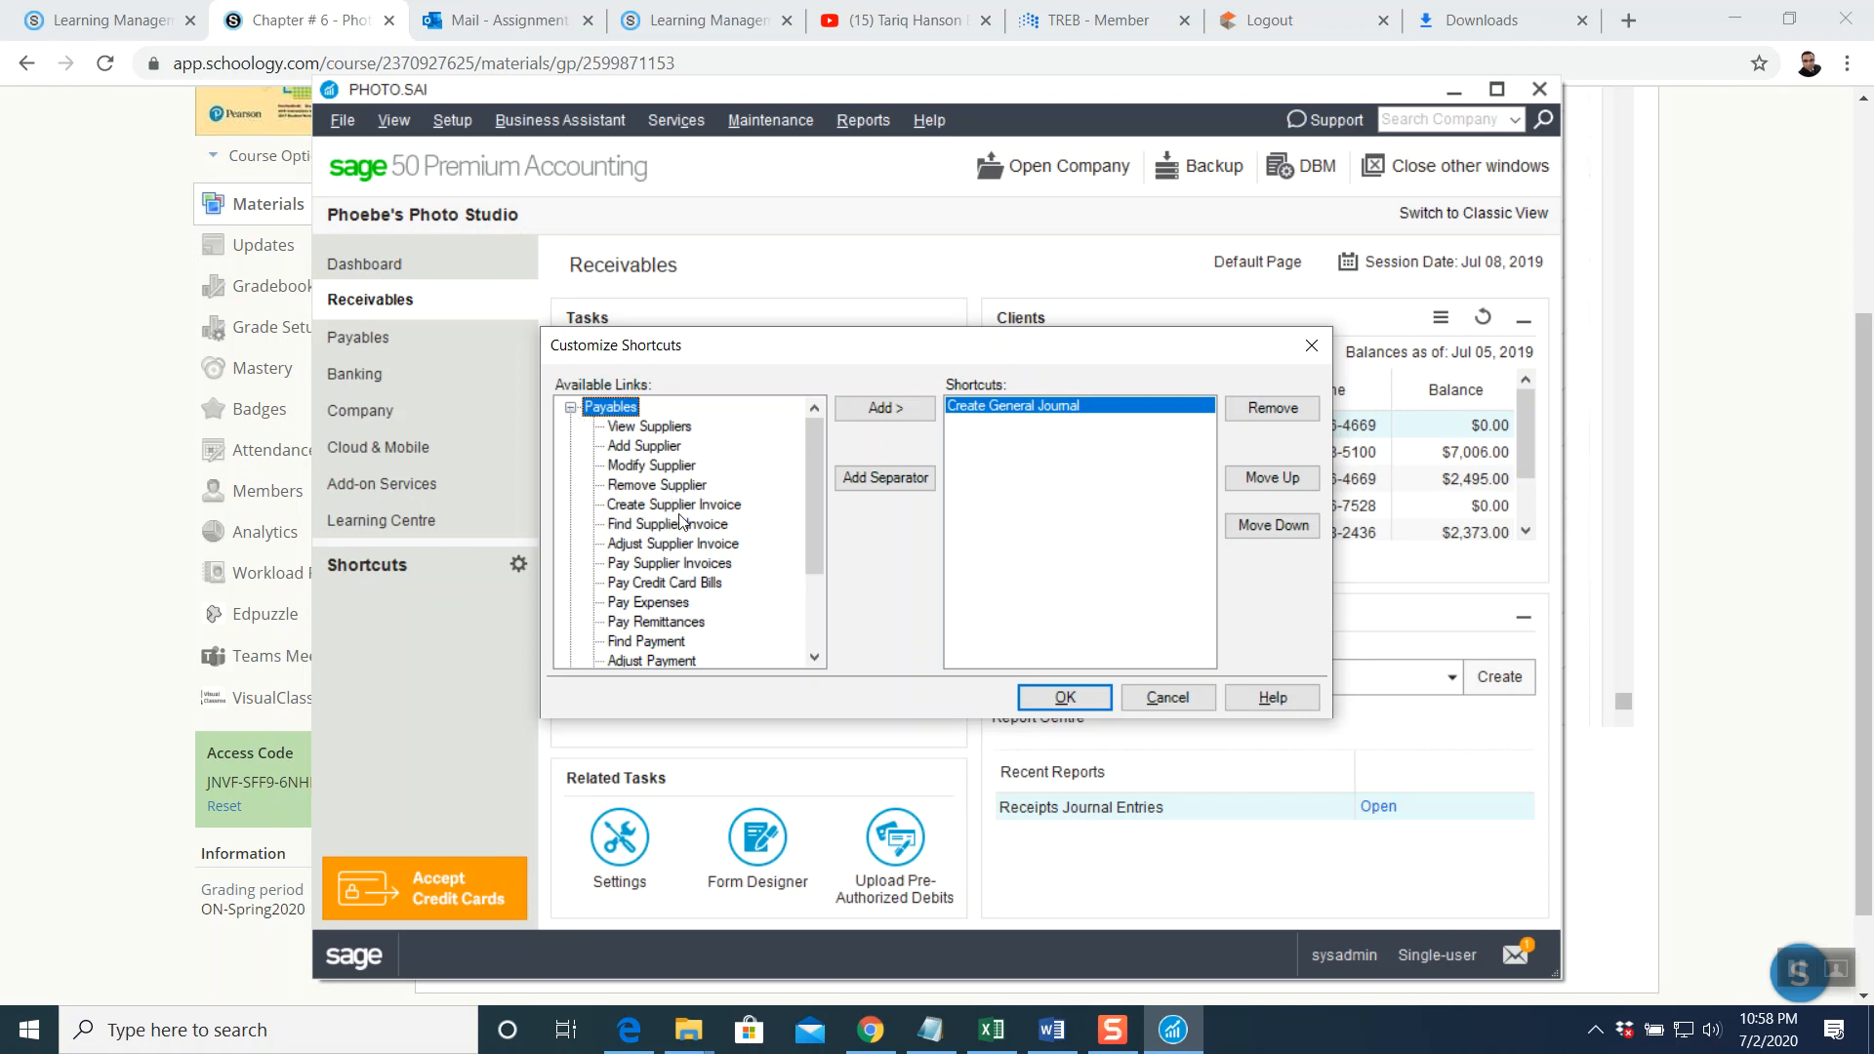
pyautogui.click(676, 506)
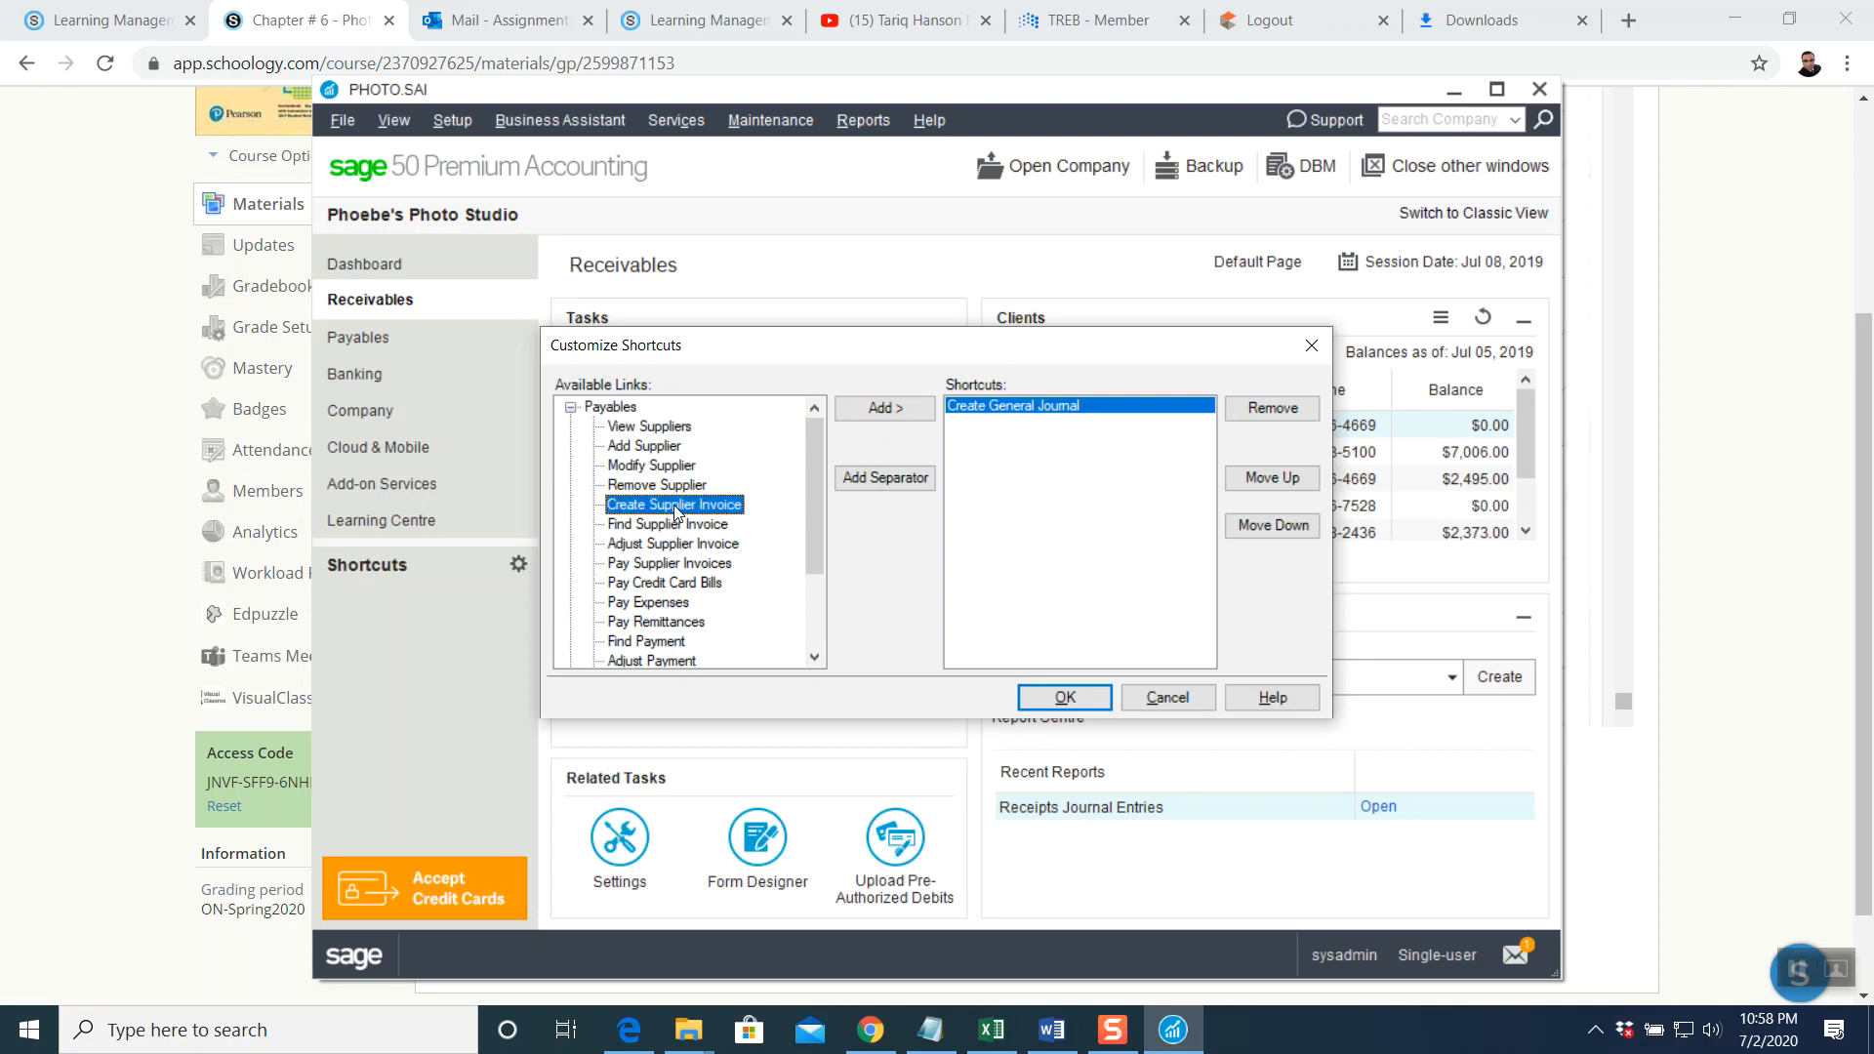
pyautogui.click(900, 410)
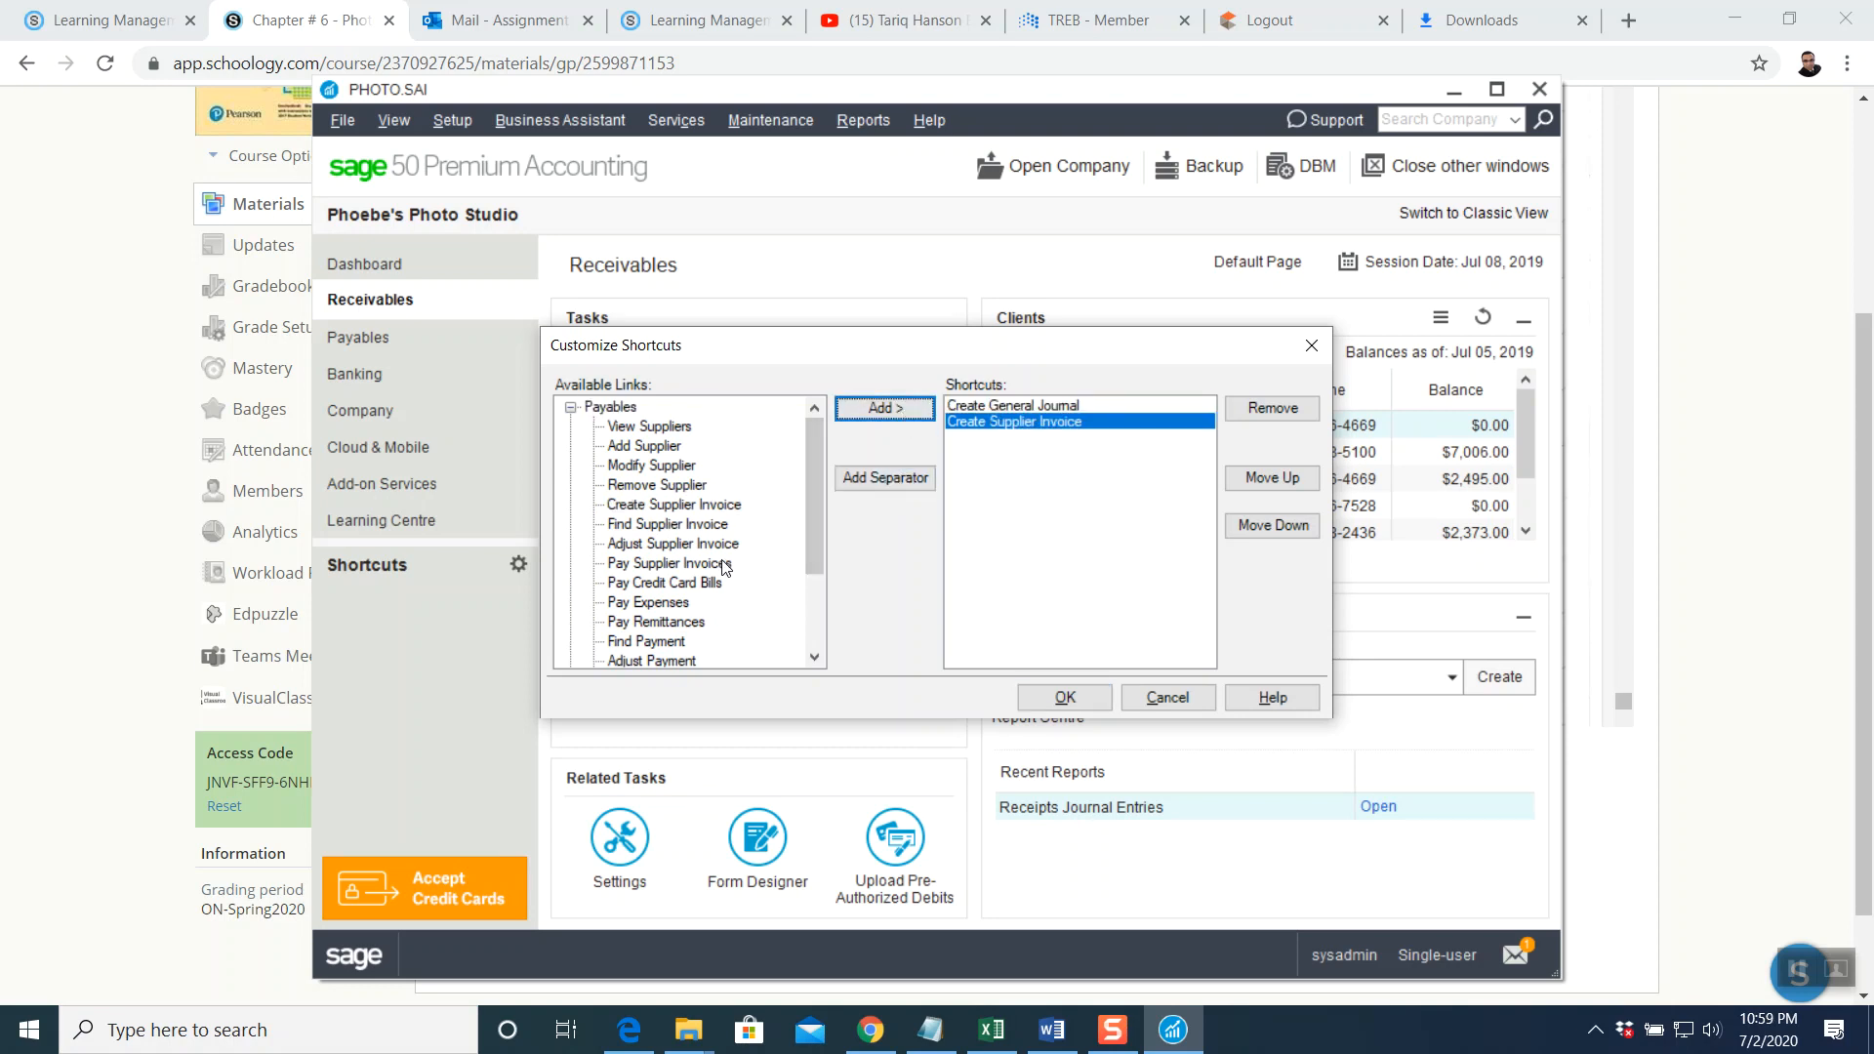
pyautogui.click(673, 605)
pyautogui.click(888, 413)
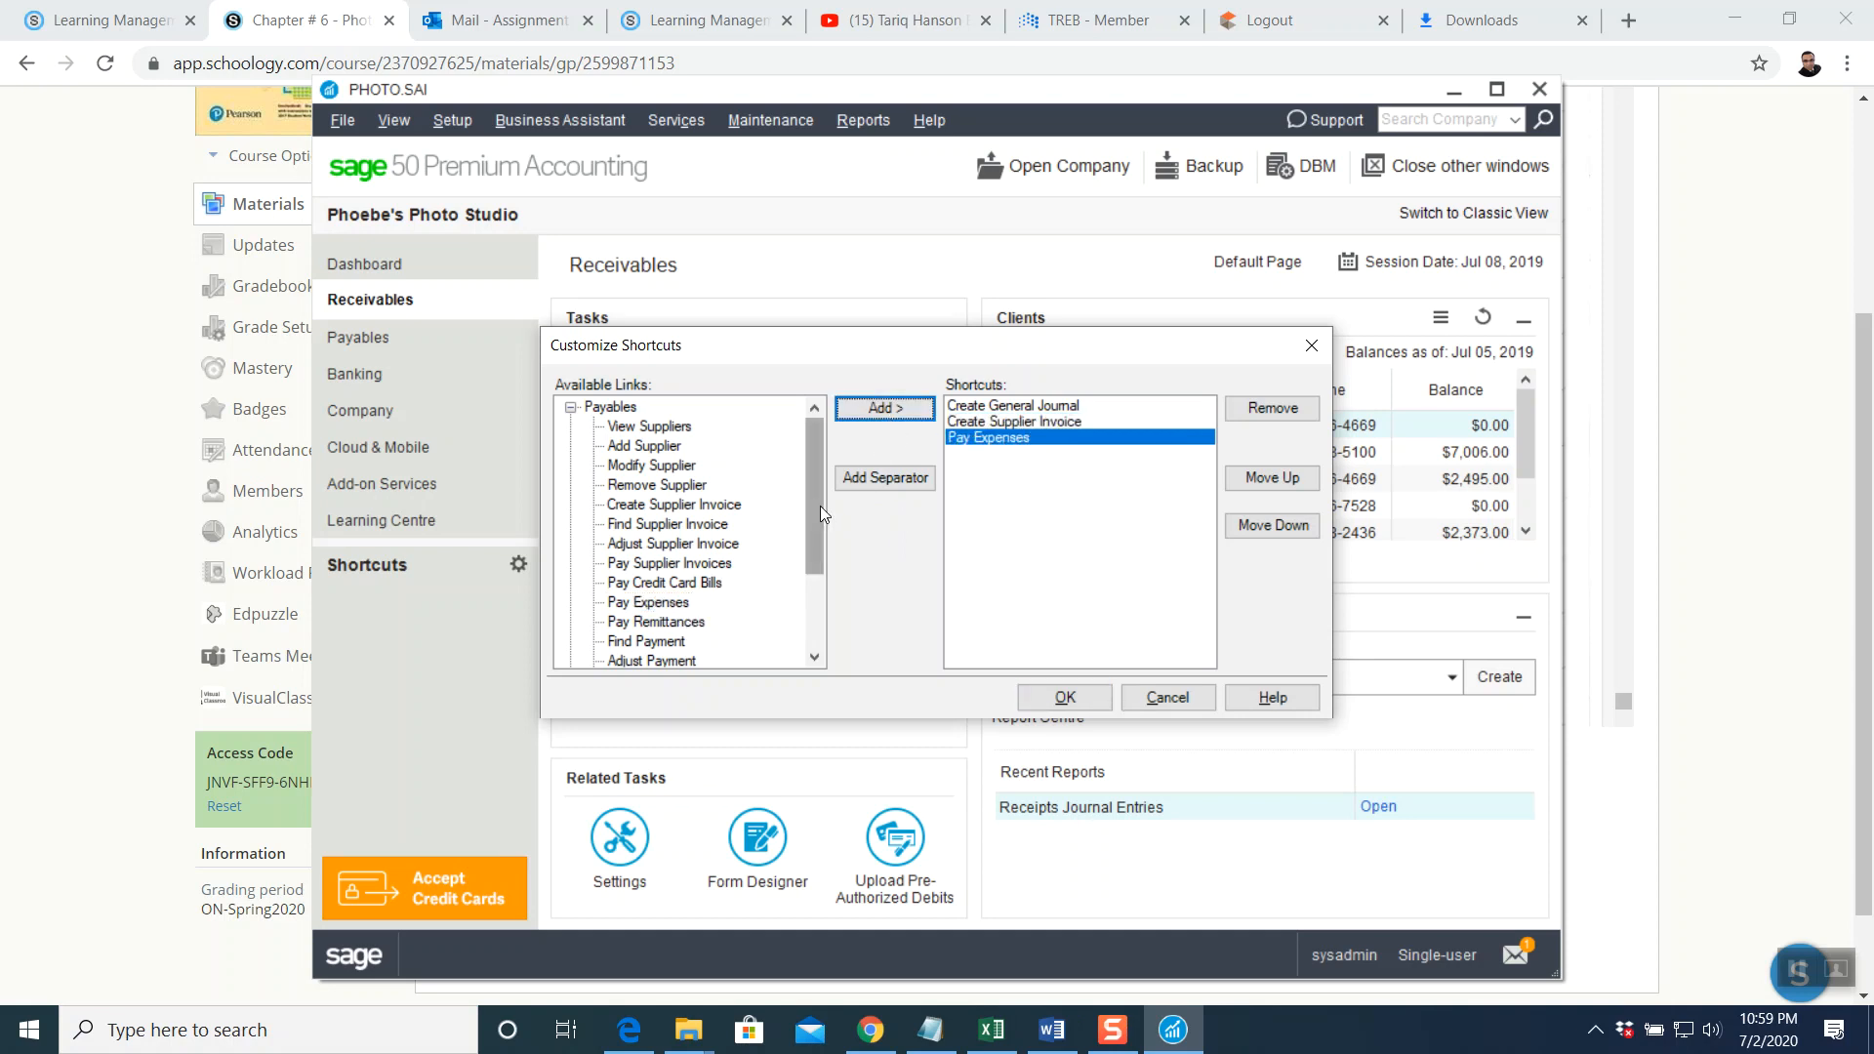
pyautogui.click(680, 430)
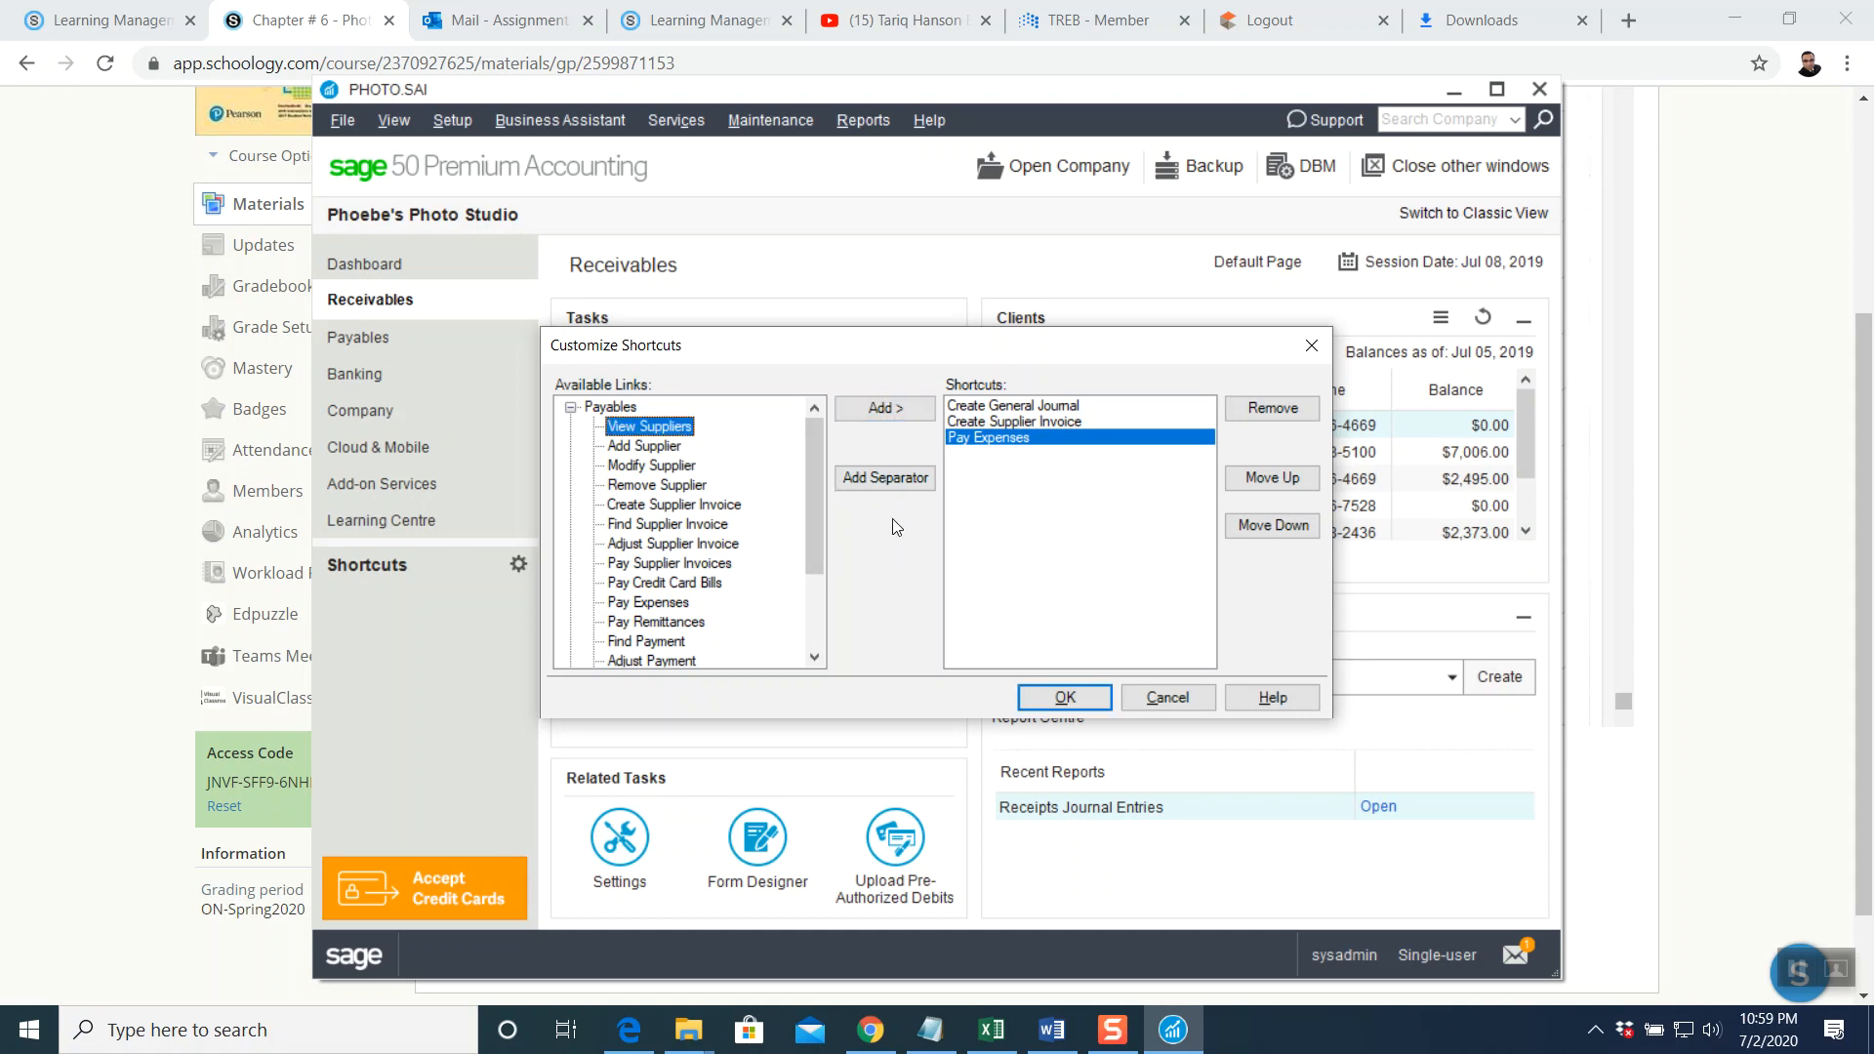
pyautogui.click(894, 420)
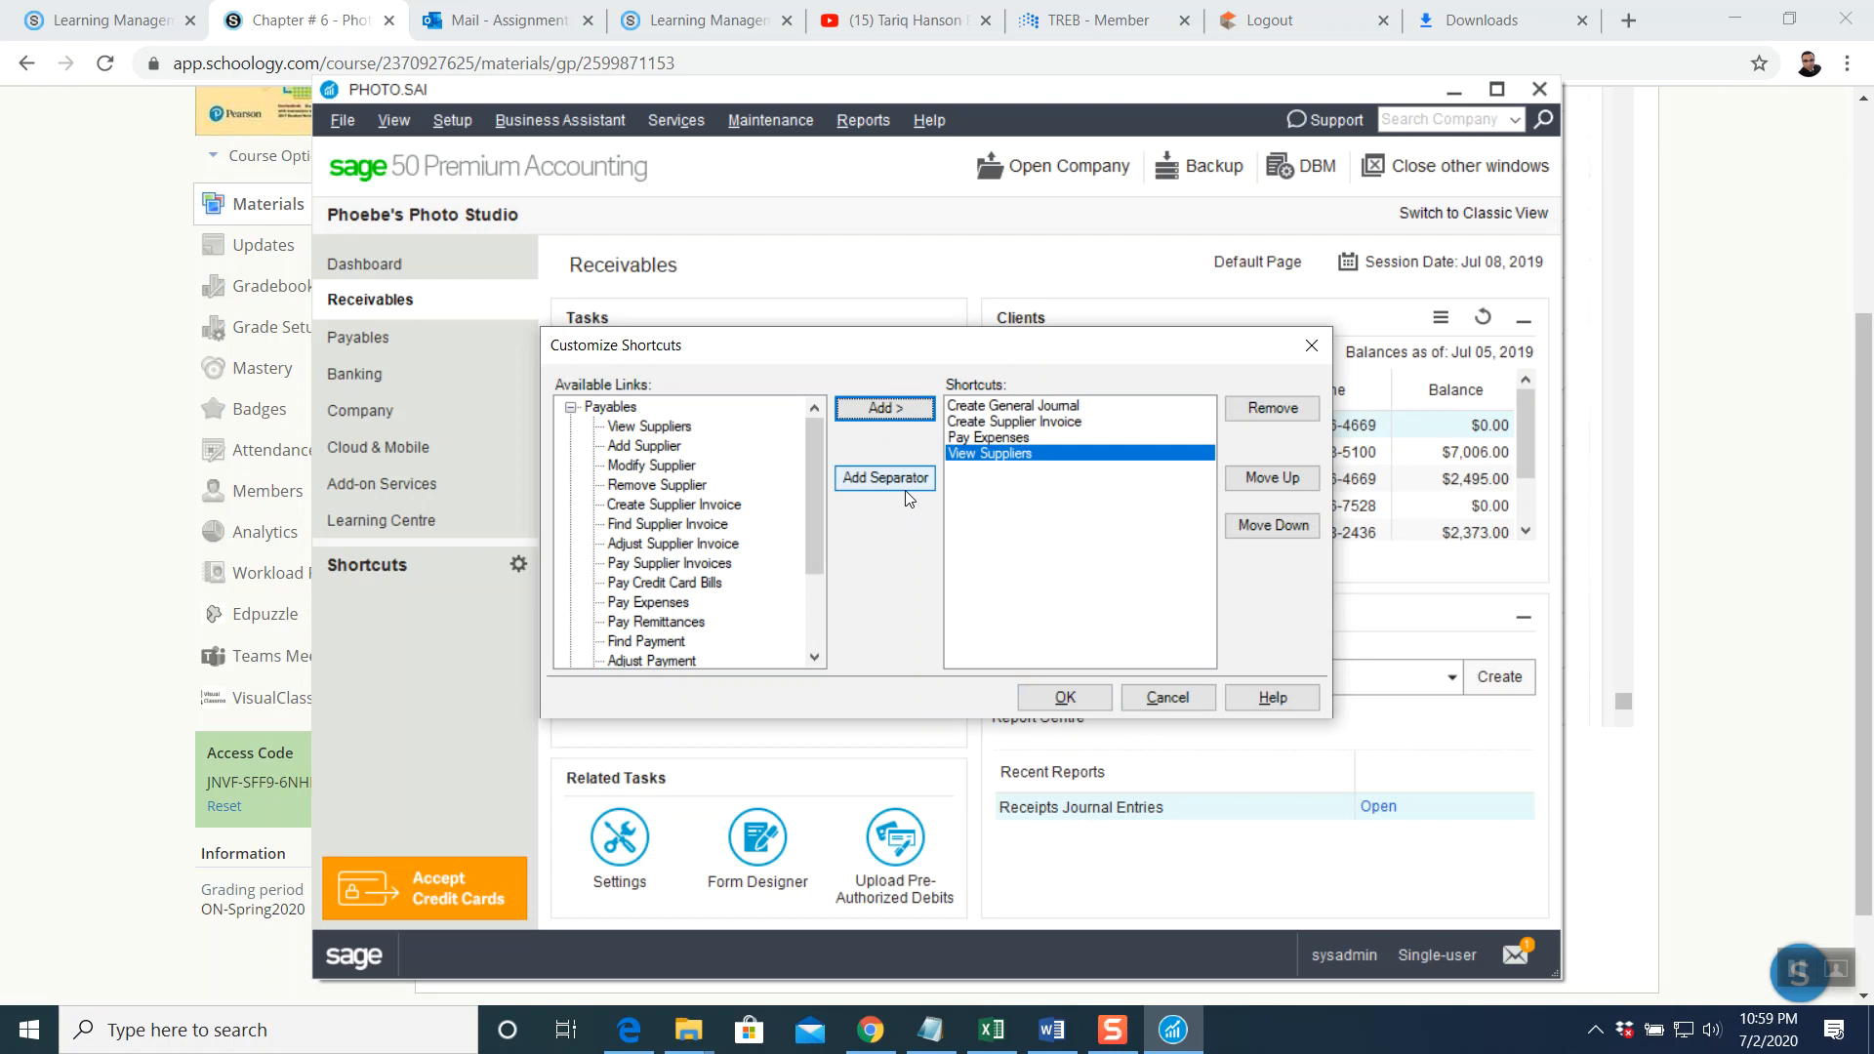
# Add View Accounts from Banking, save the shortcuts, and generate the Client List report
pyautogui.click(573, 411)
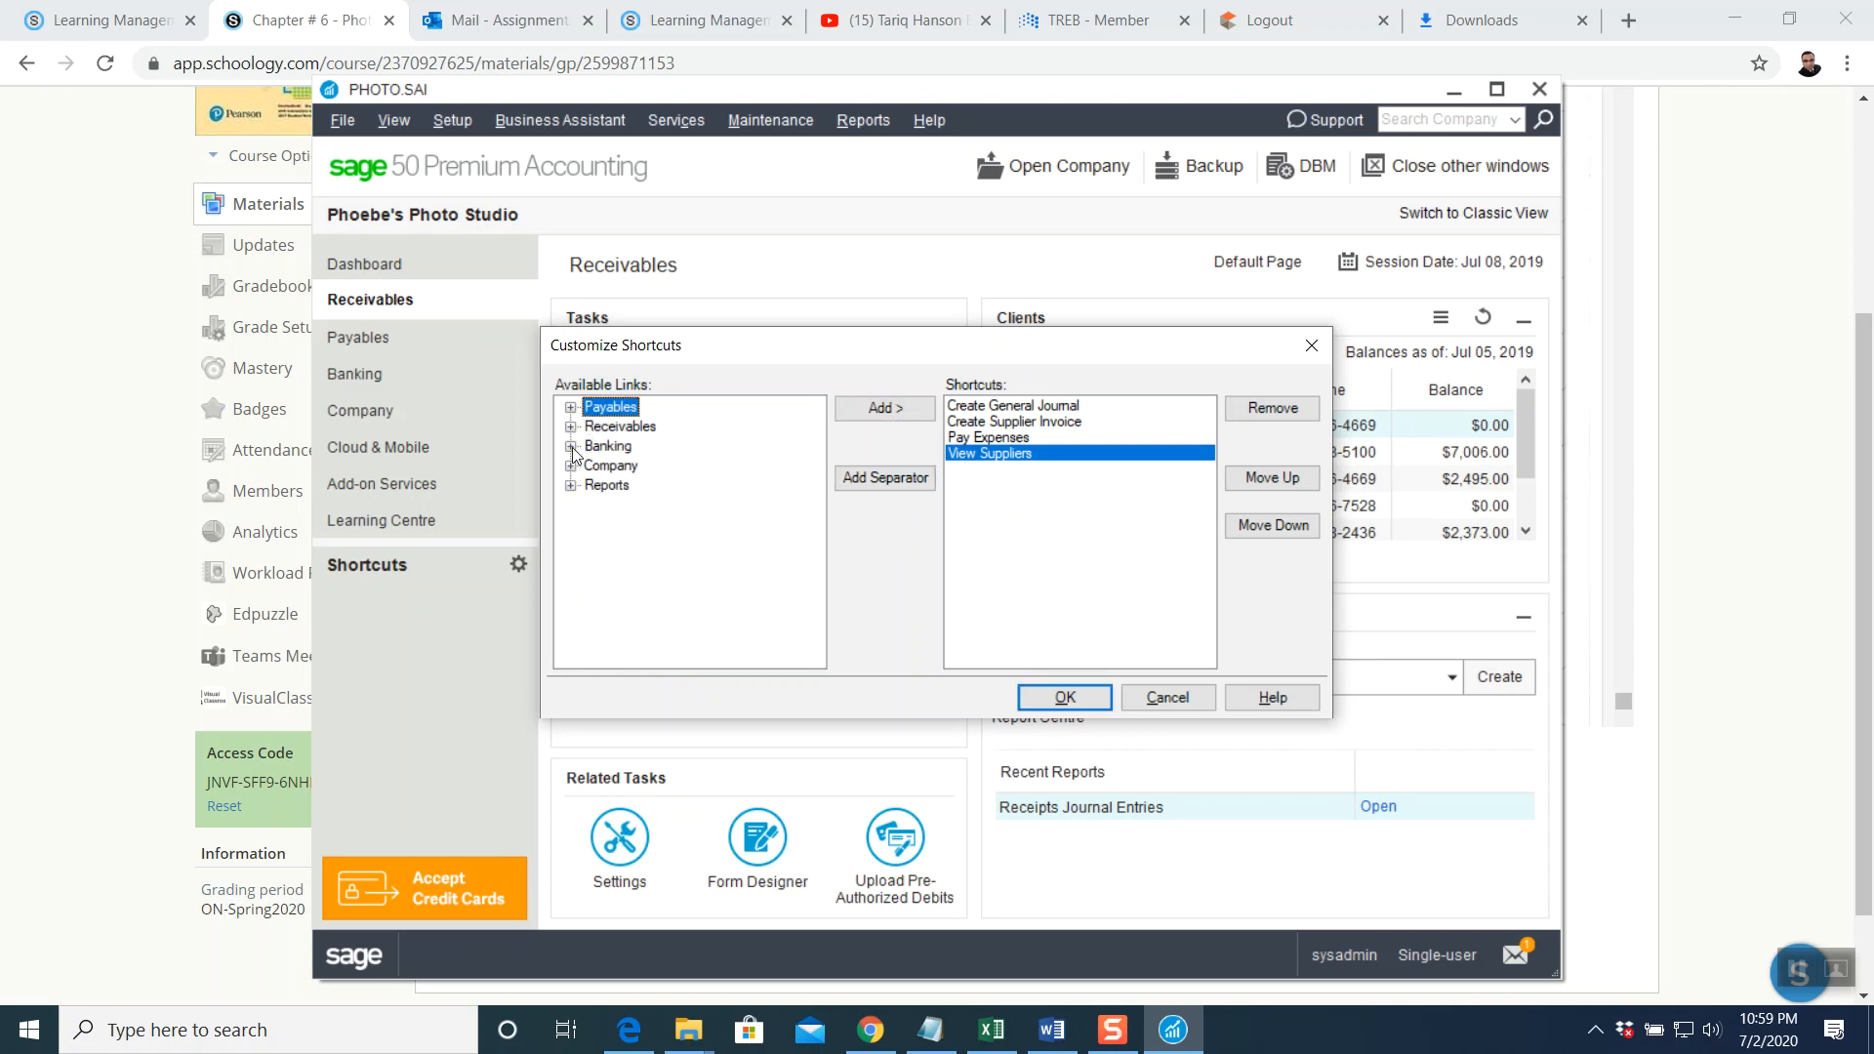
pyautogui.click(572, 448)
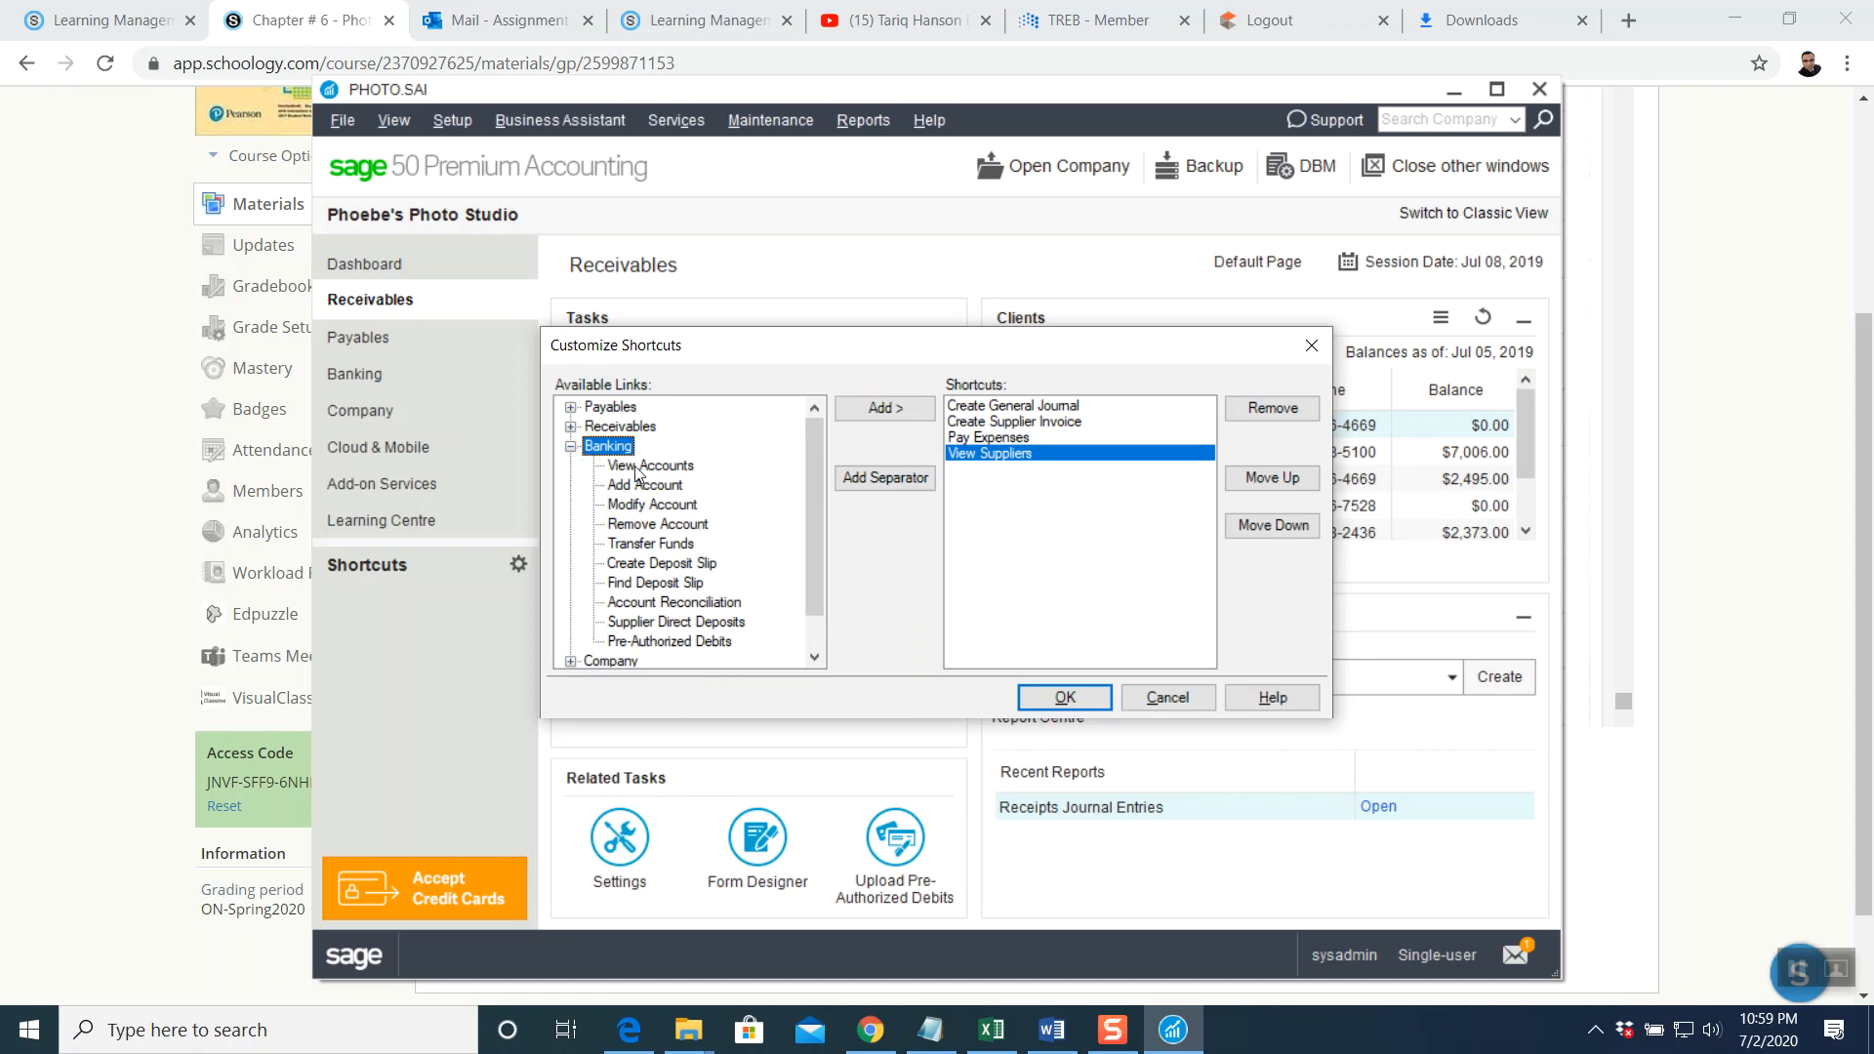
pyautogui.click(637, 467)
pyautogui.click(885, 408)
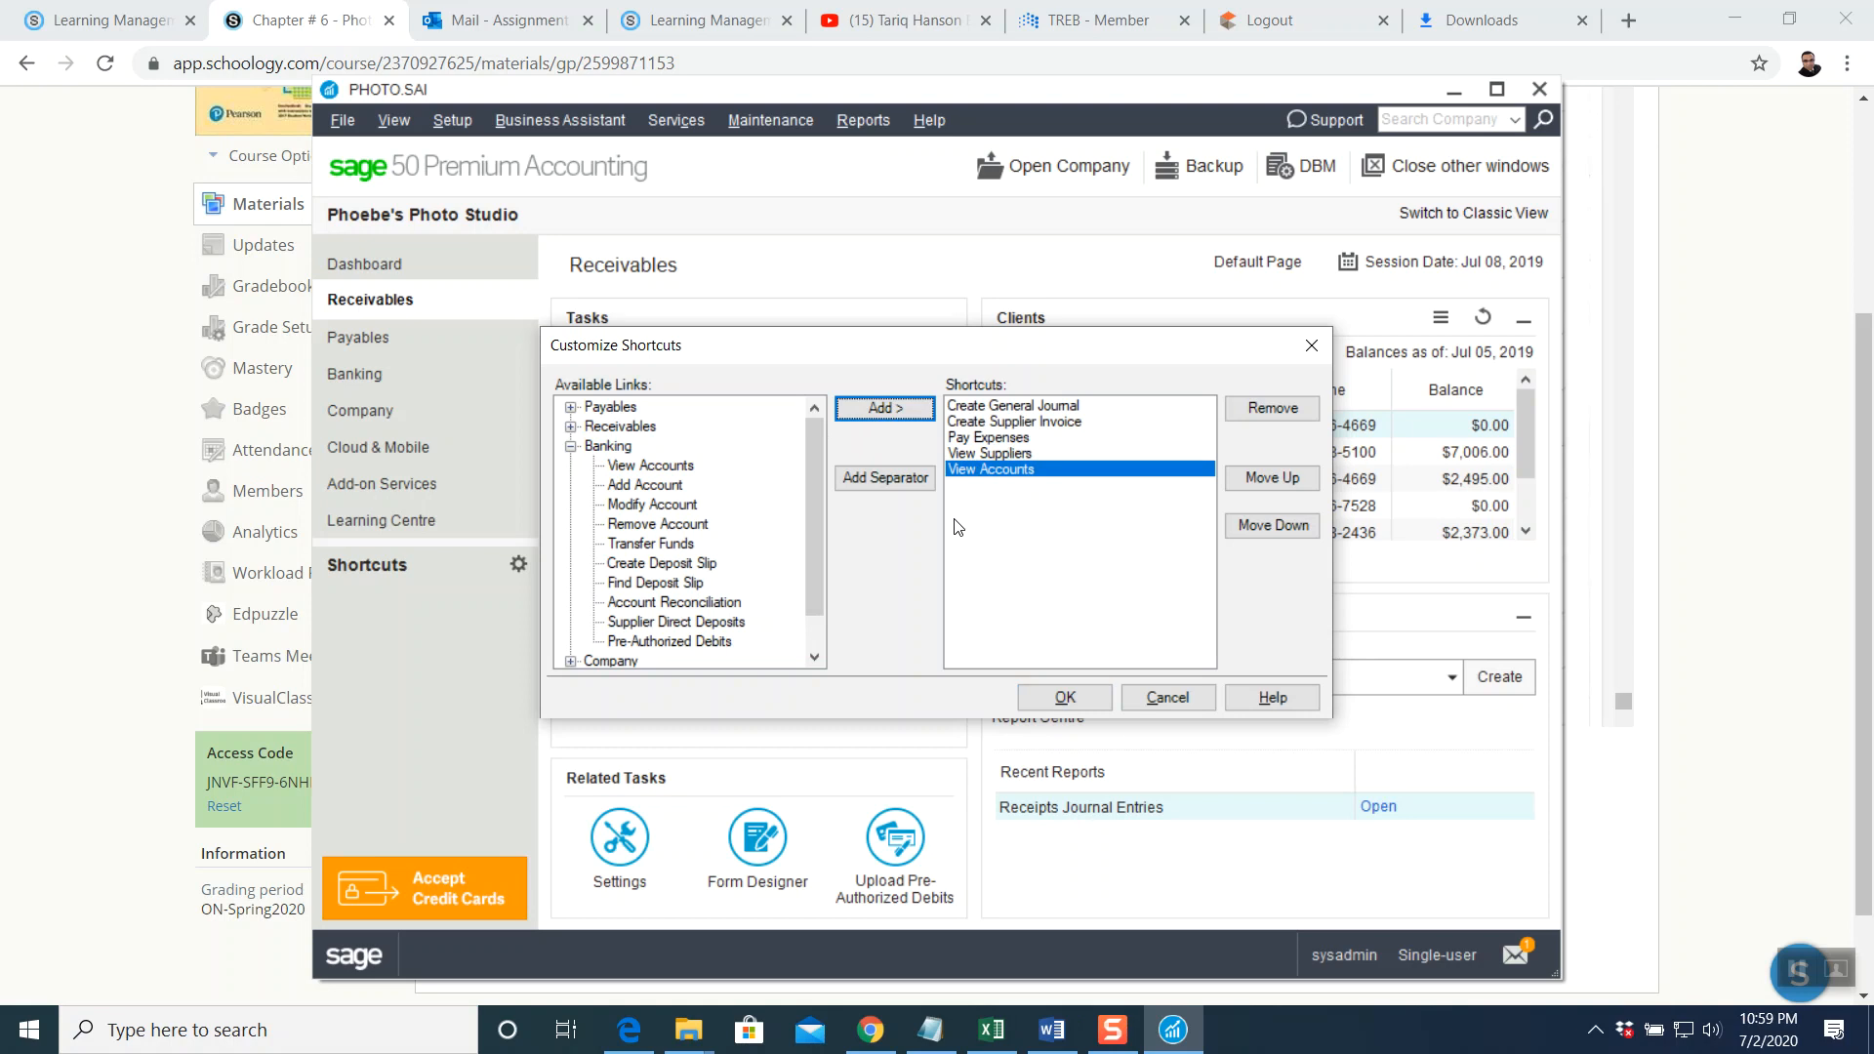
pyautogui.click(1065, 697)
pyautogui.click(1152, 831)
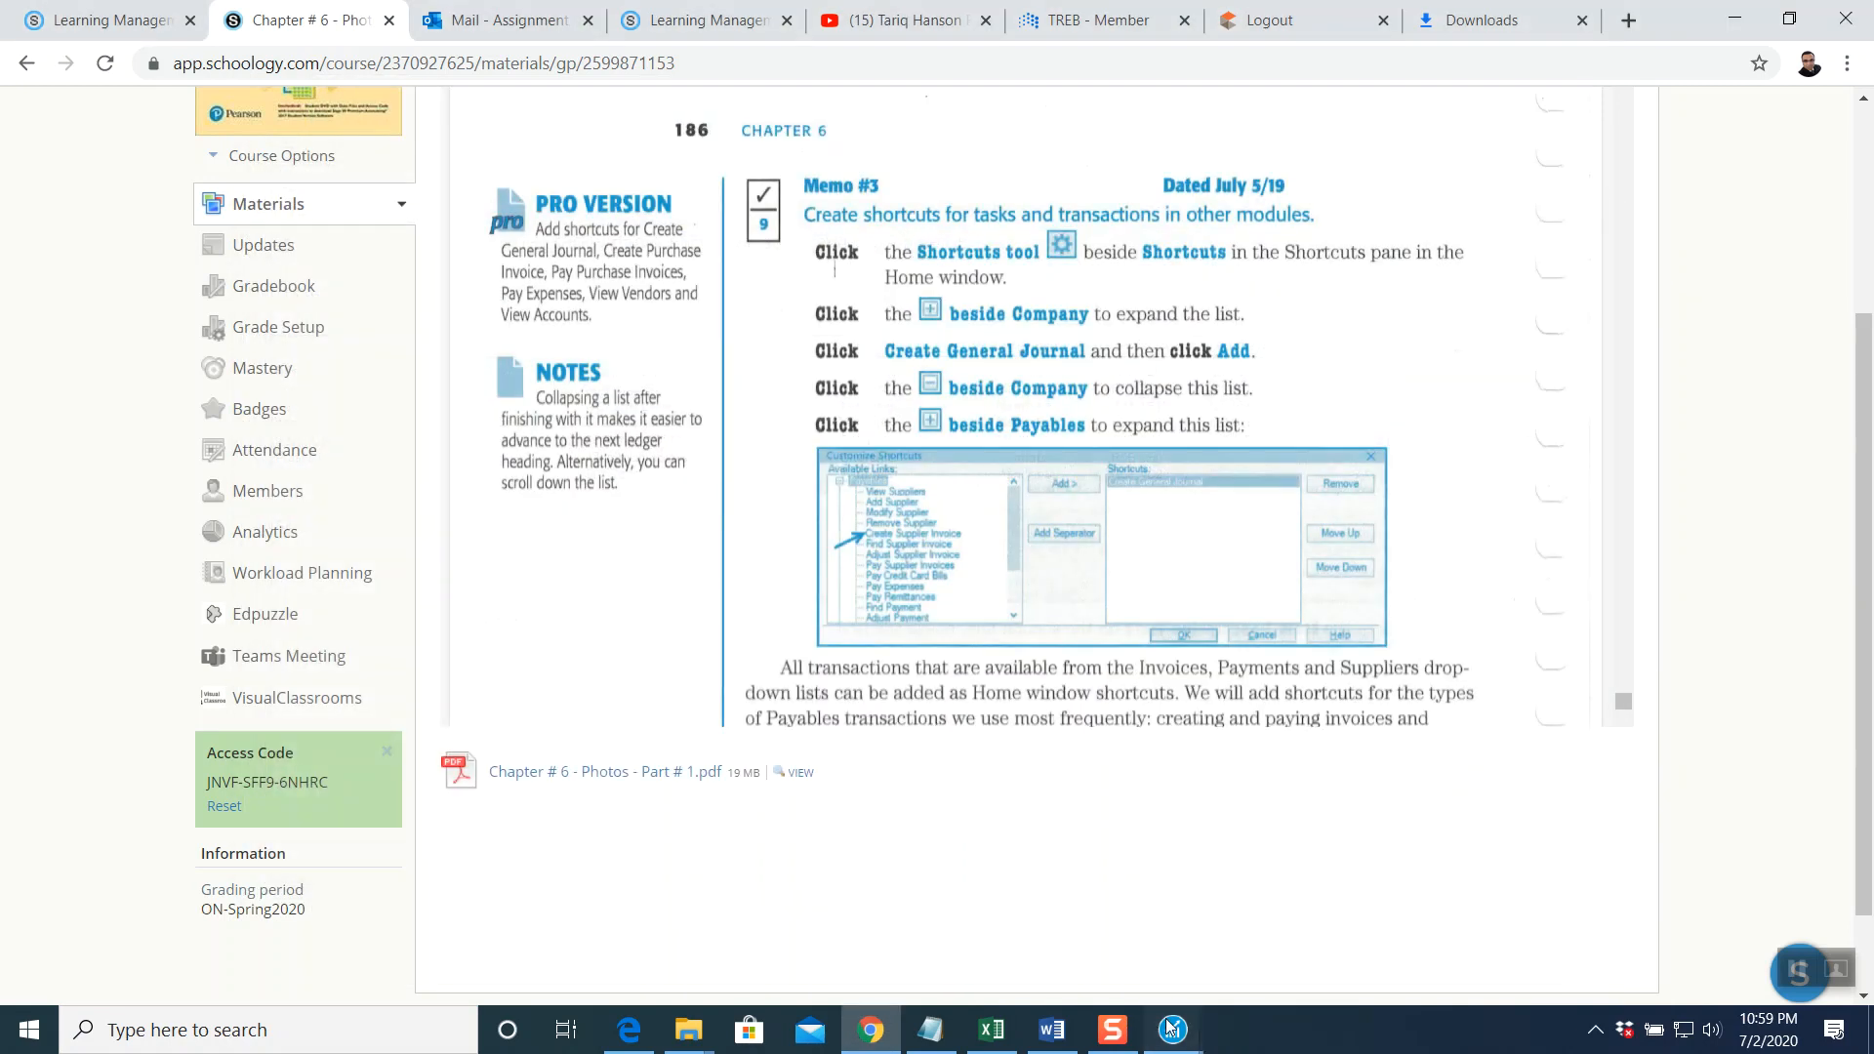
# Close the Report Centre window
pyautogui.moveTo(1173, 1029)
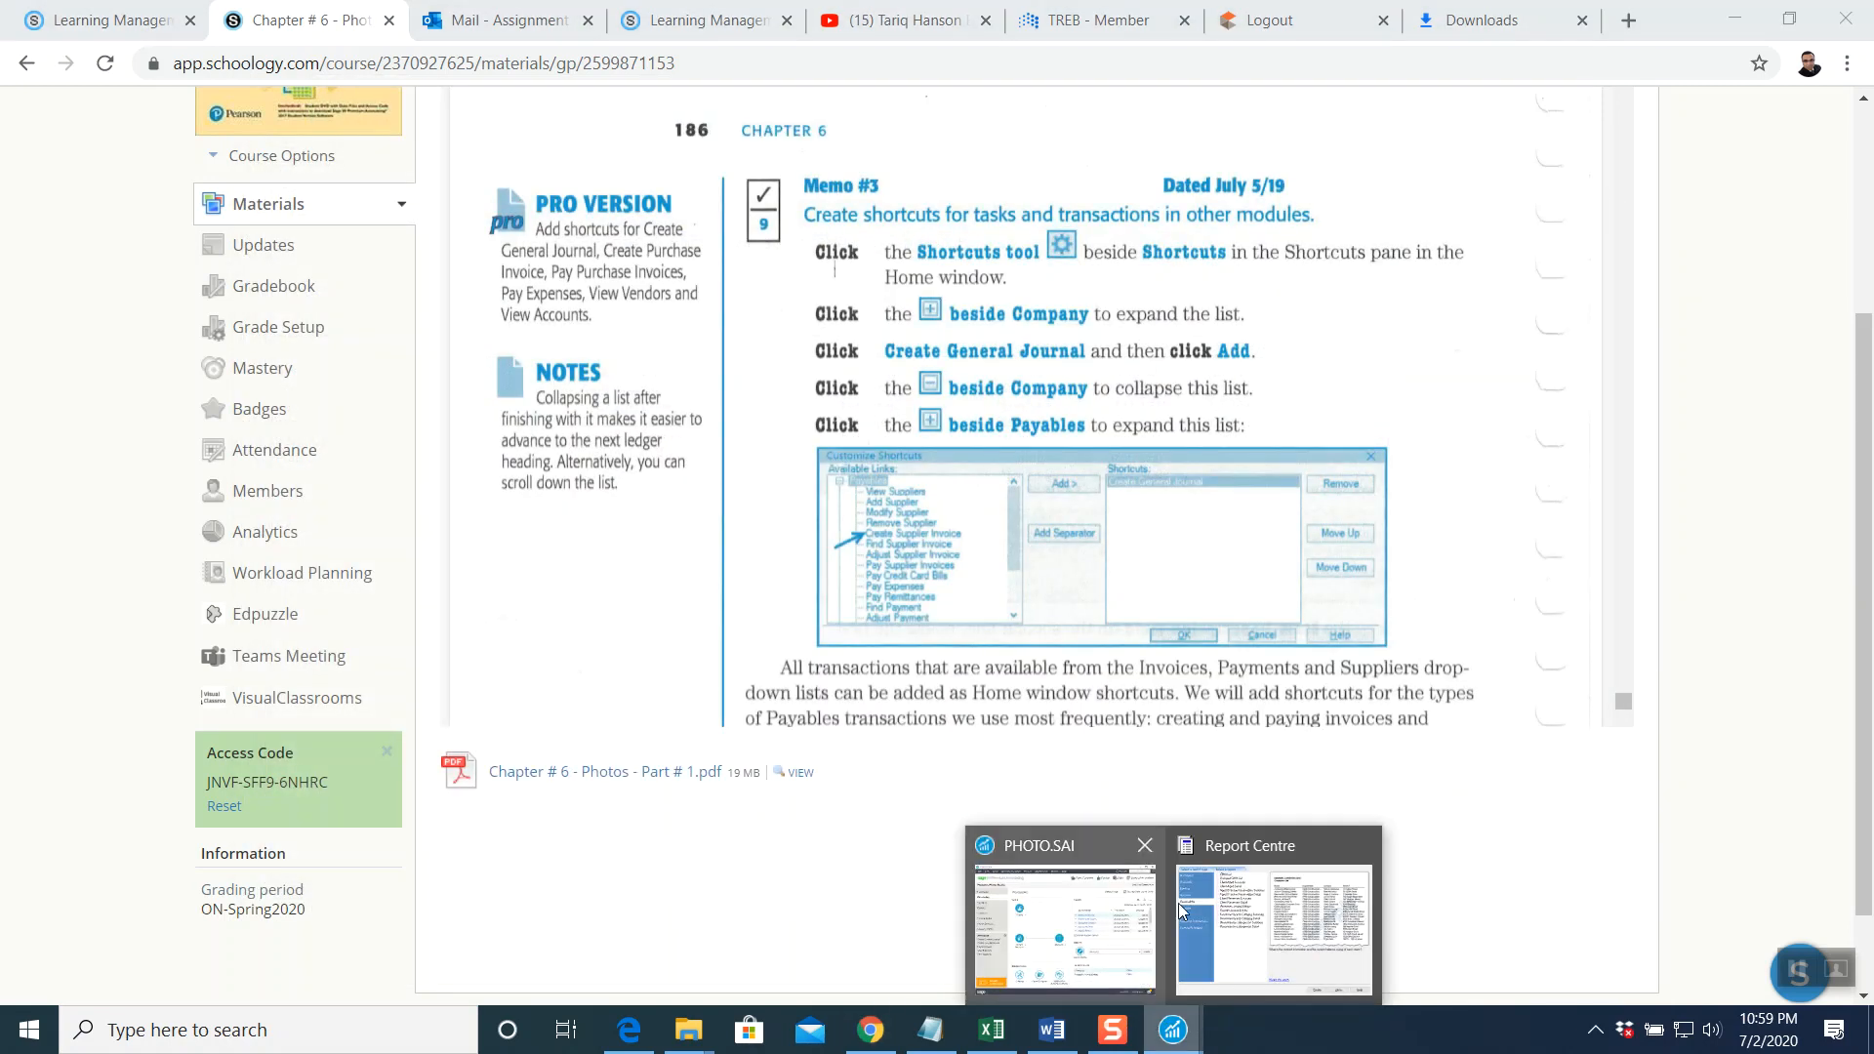
pyautogui.click(1226, 845)
pyautogui.click(1239, 829)
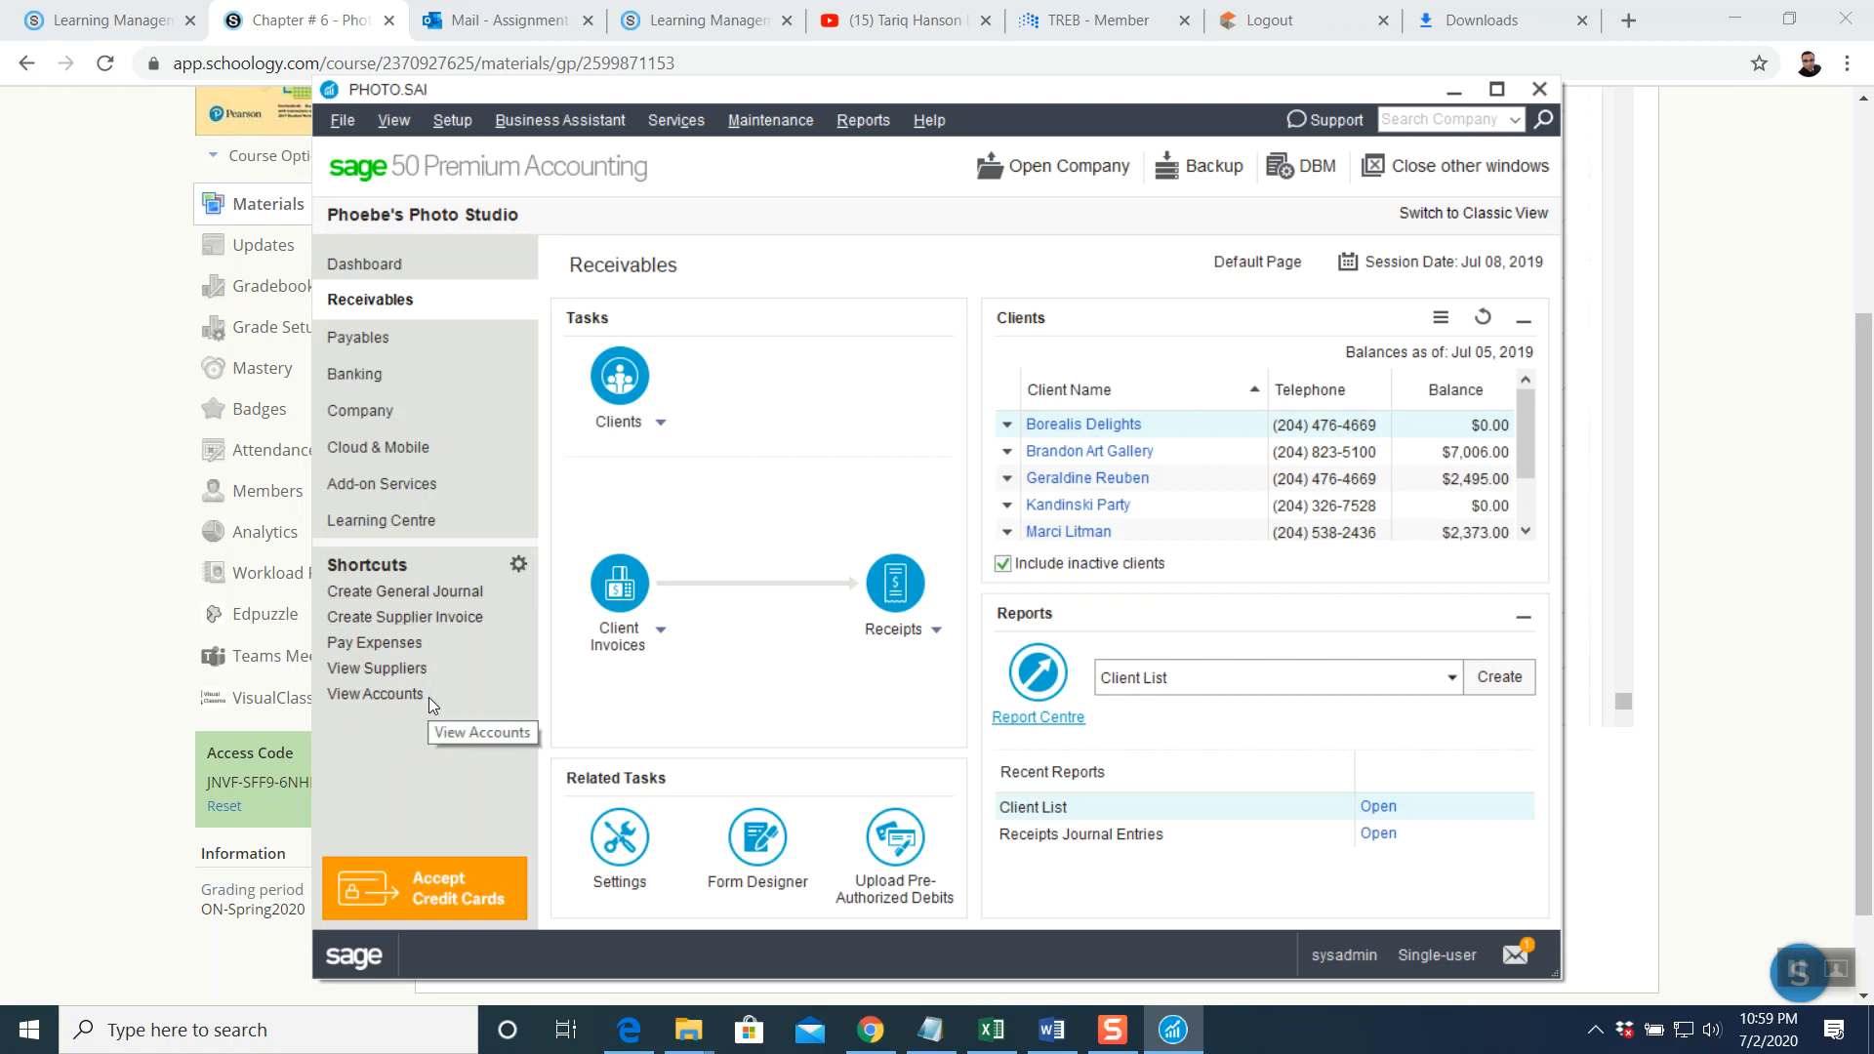
# Check the chapter instructions, then show the Payables home page with supplier balances
pyautogui.click(1810, 894)
pyautogui.scroll(-3, 1177, 952)
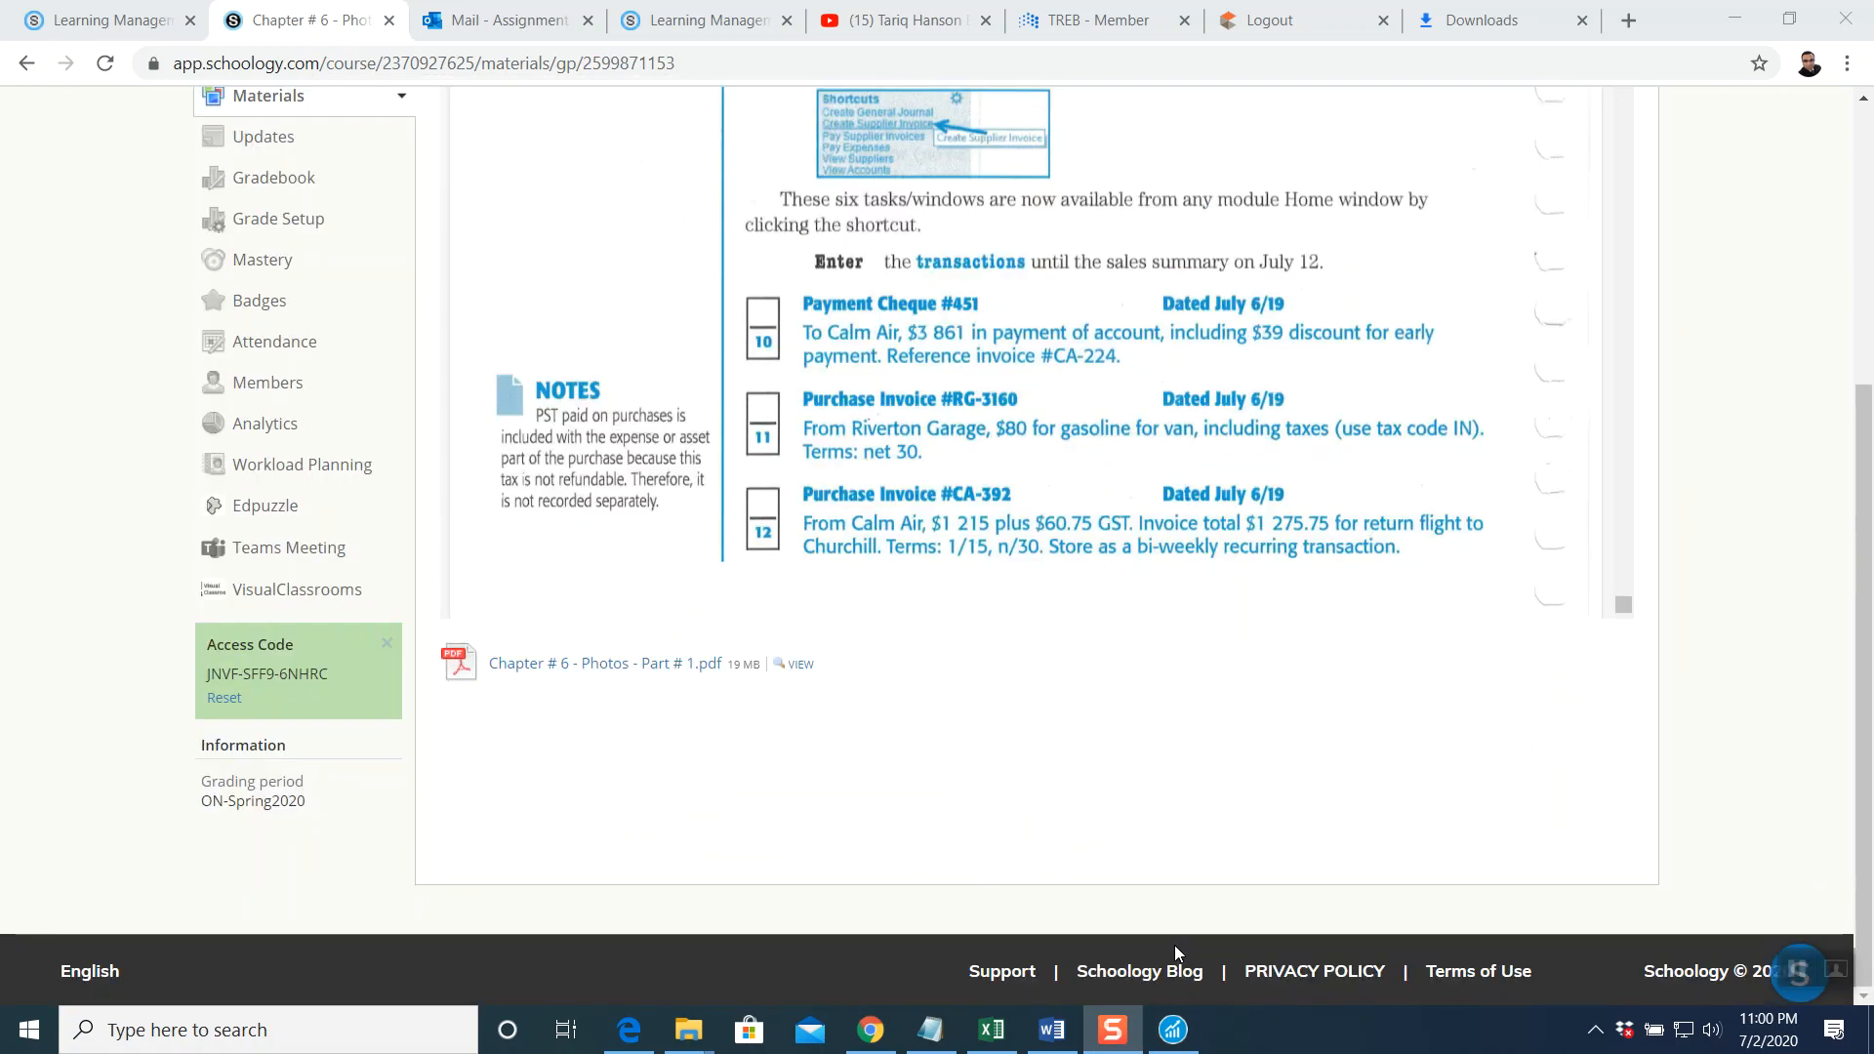
pyautogui.click(1172, 1030)
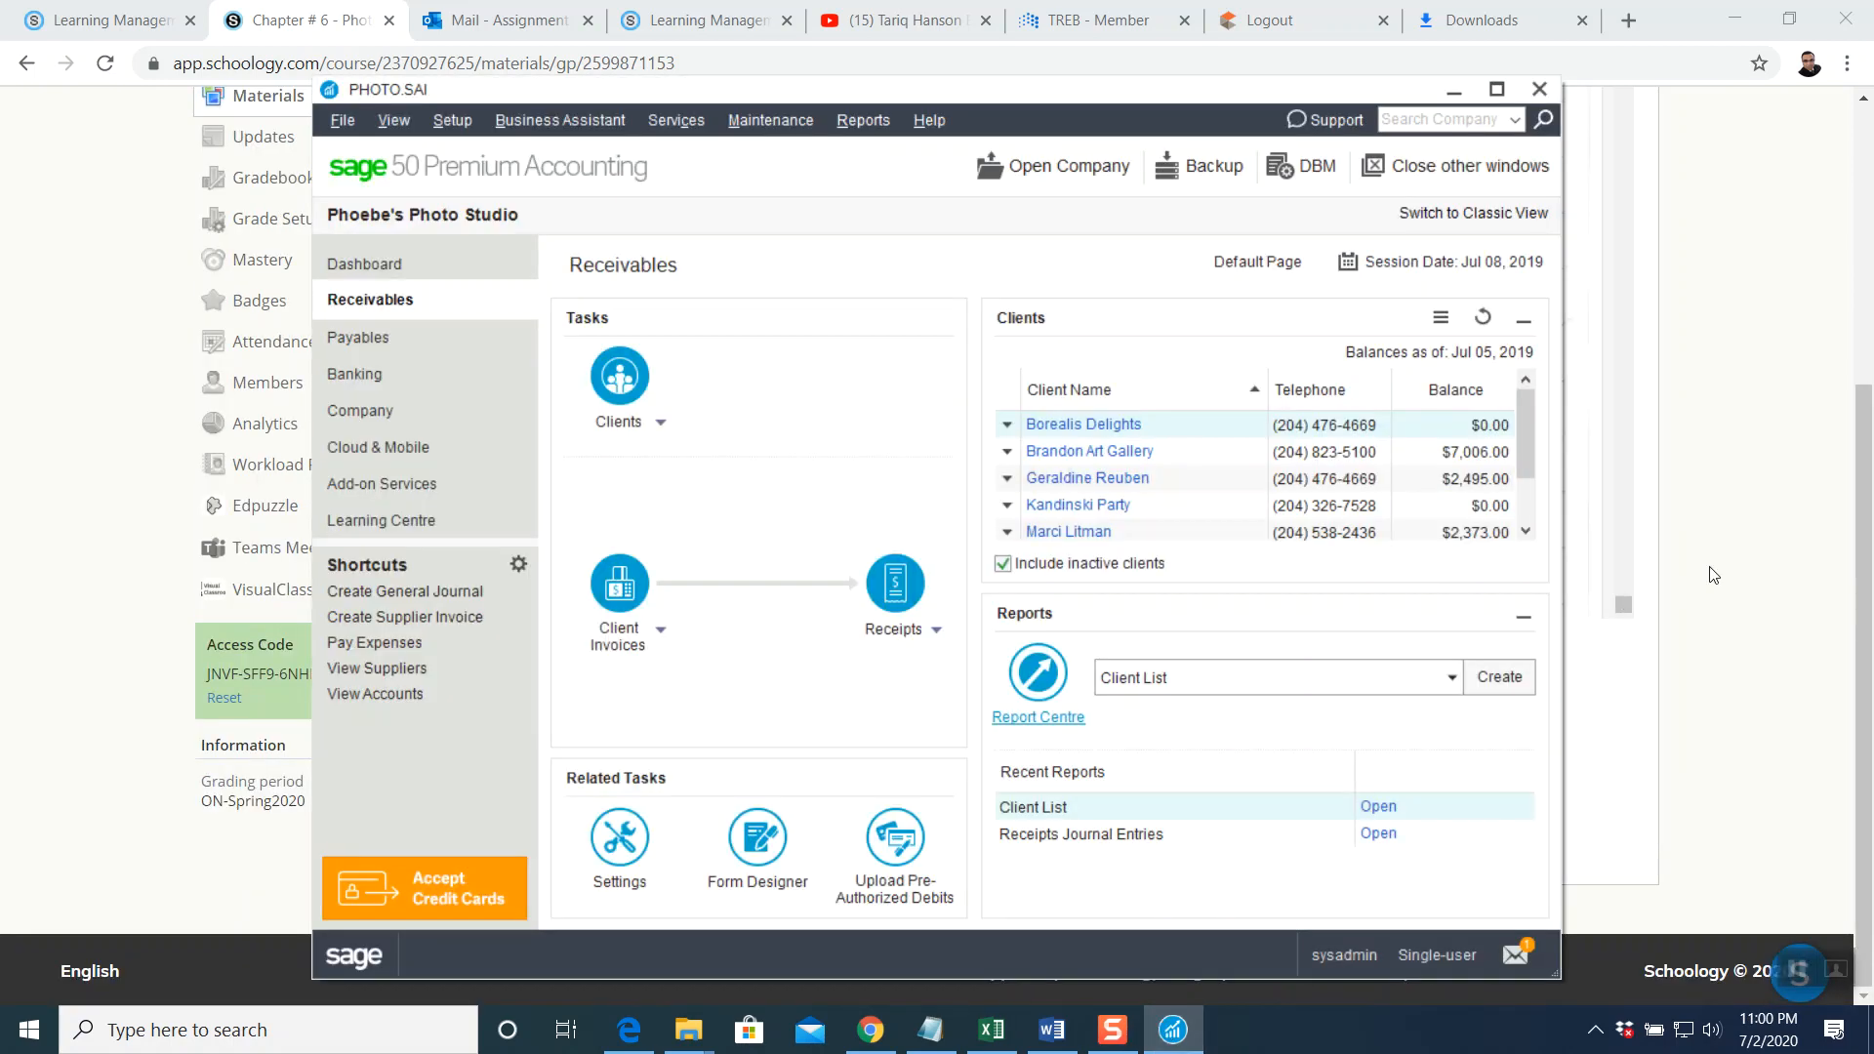
pyautogui.click(1737, 556)
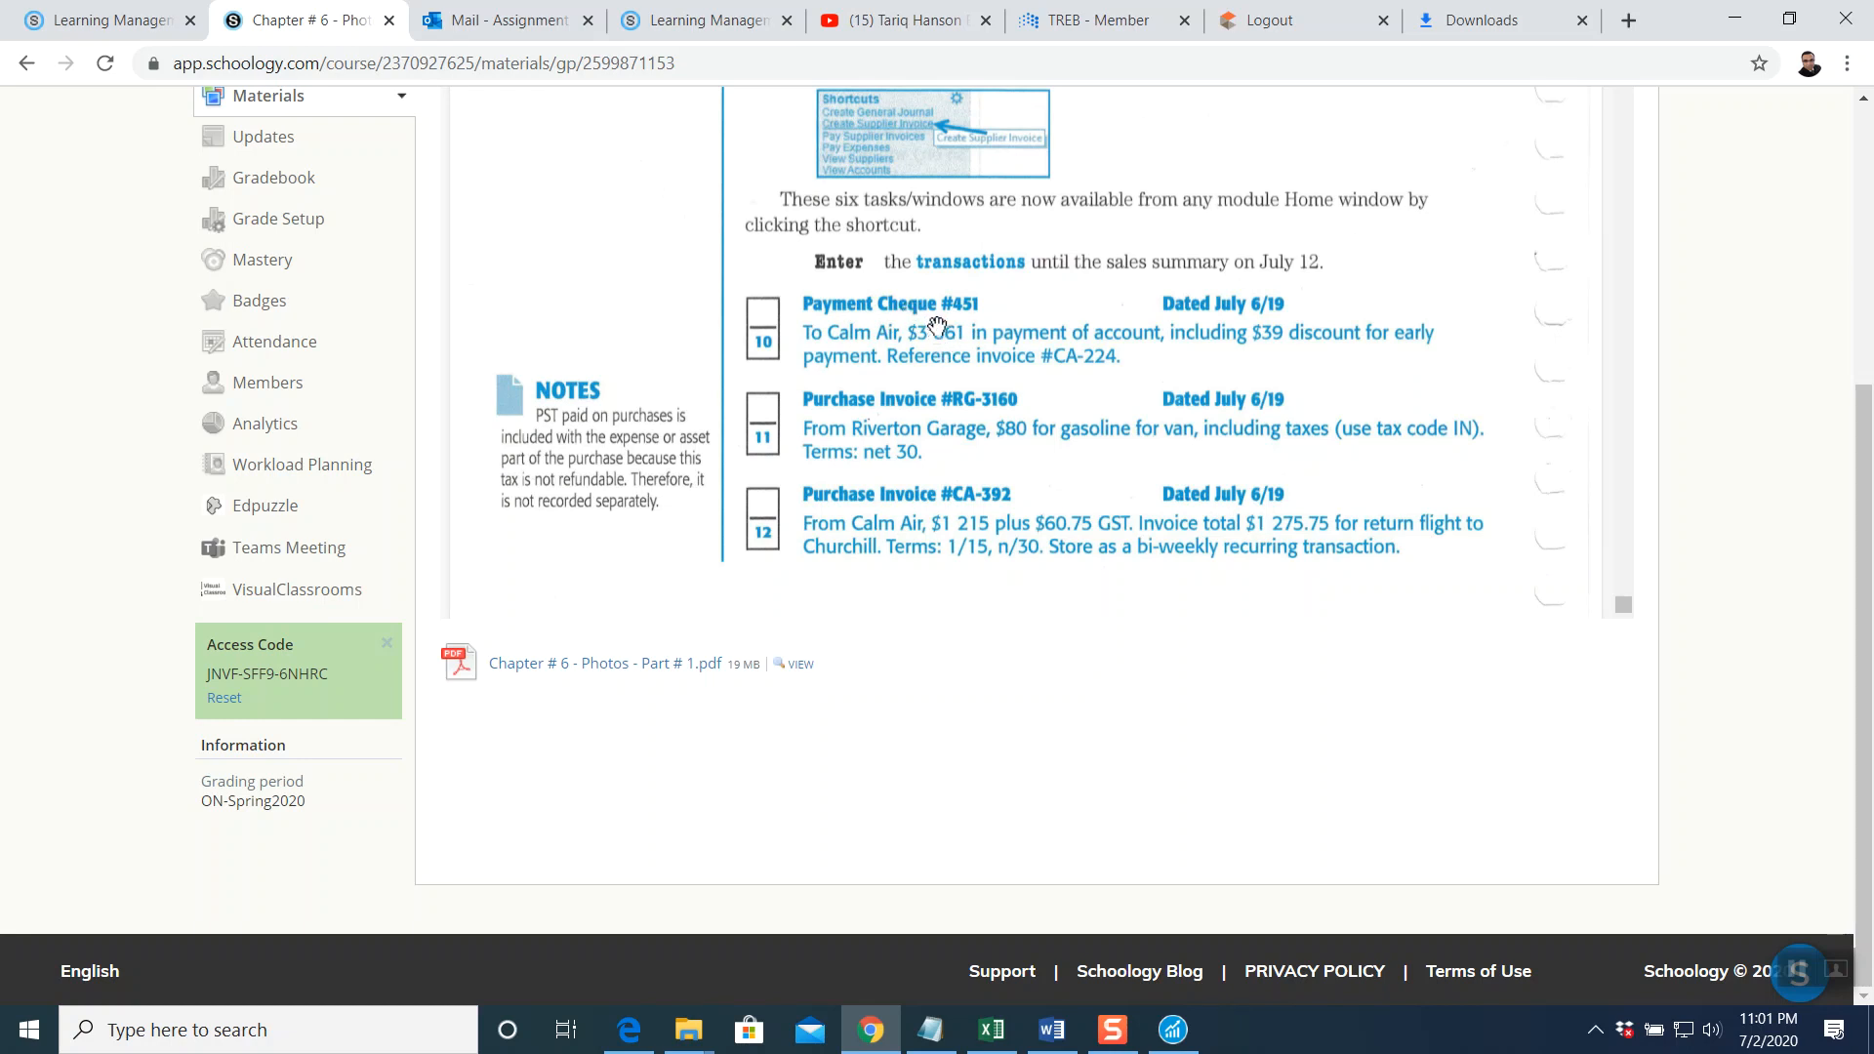
pyautogui.click(1174, 1031)
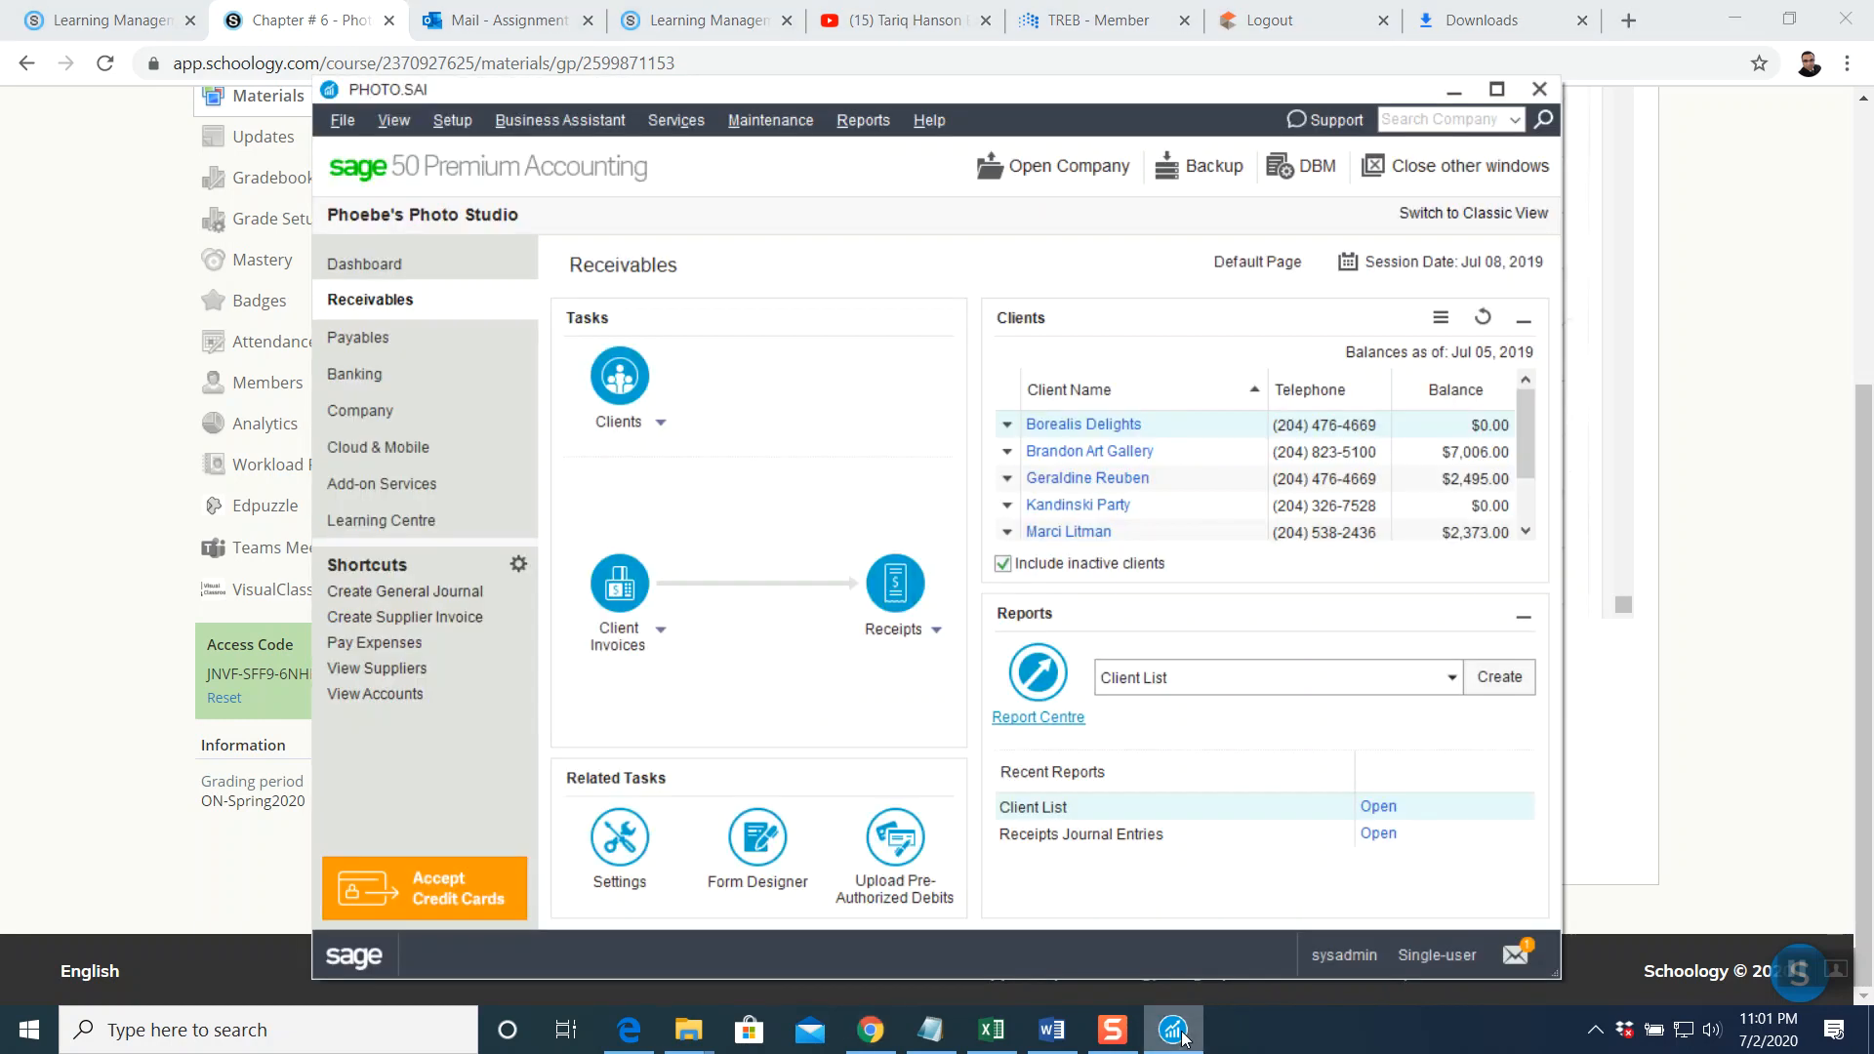
pyautogui.click(390, 339)
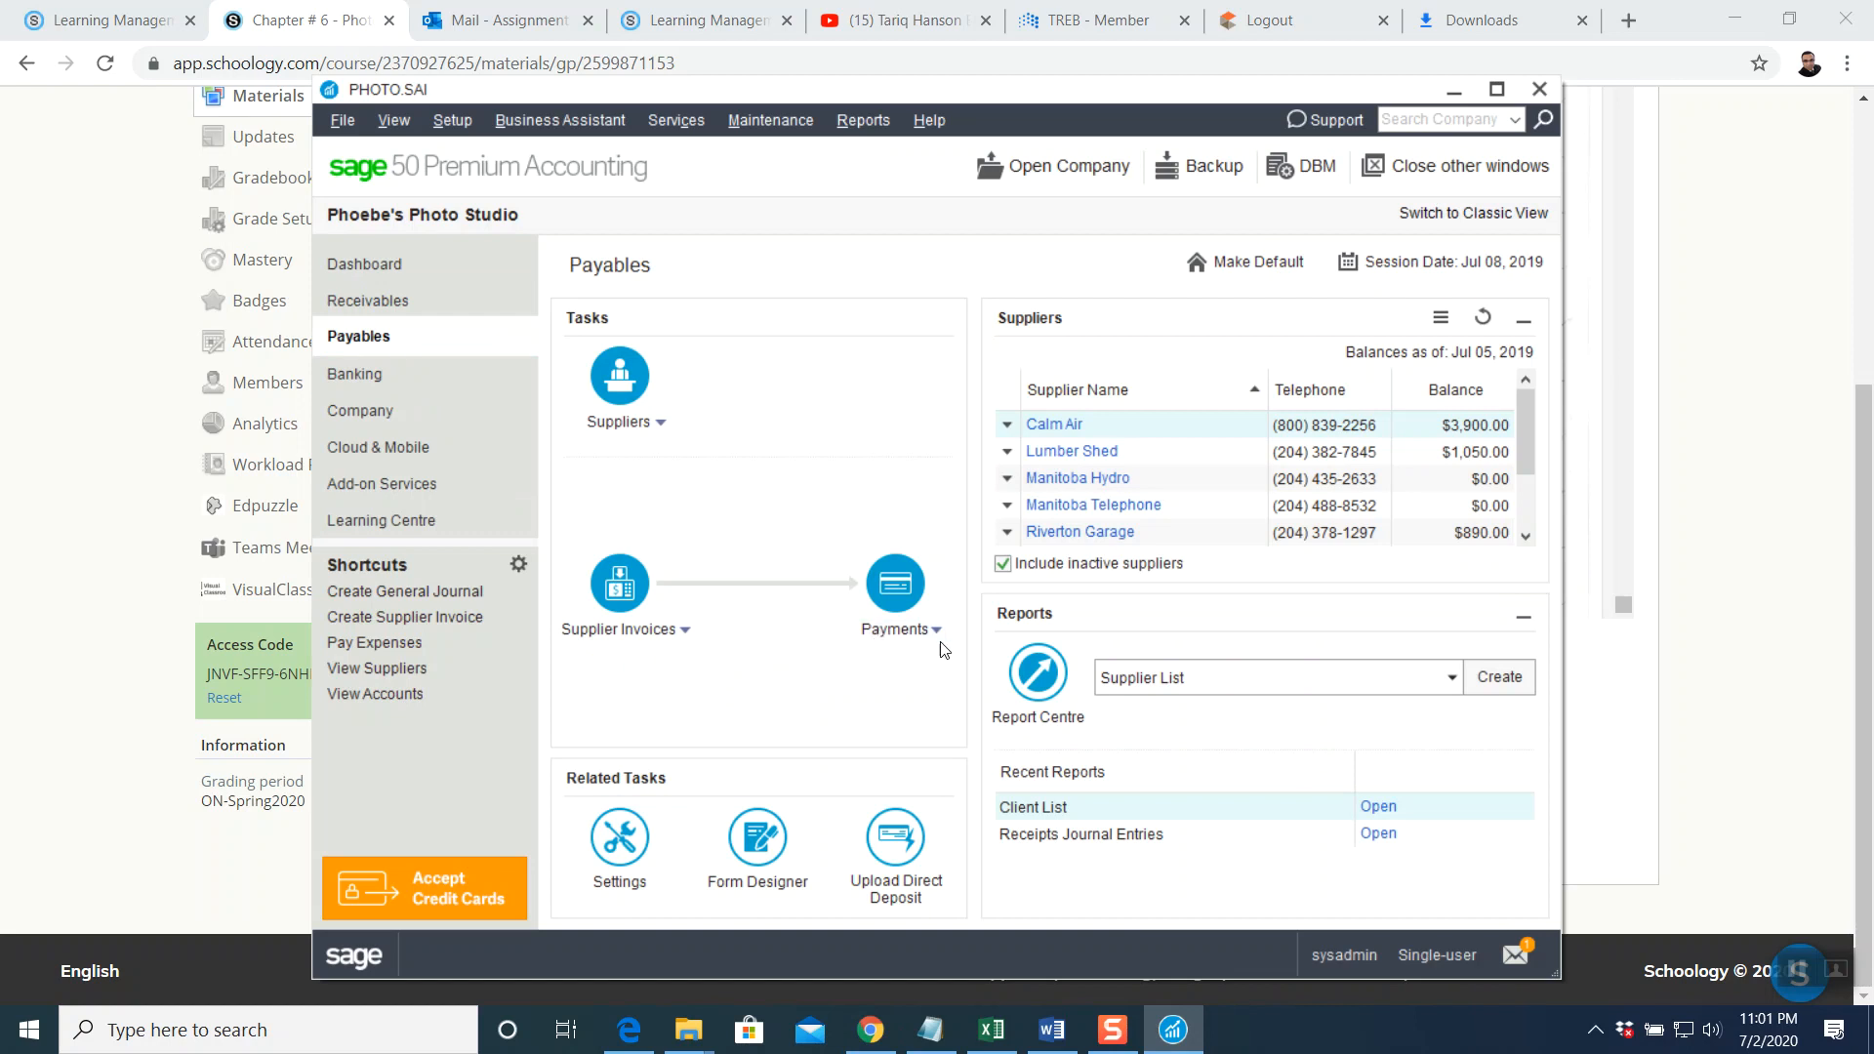
# Start a supplier payment cheque dated Jul 06, 2019
pyautogui.click(896, 585)
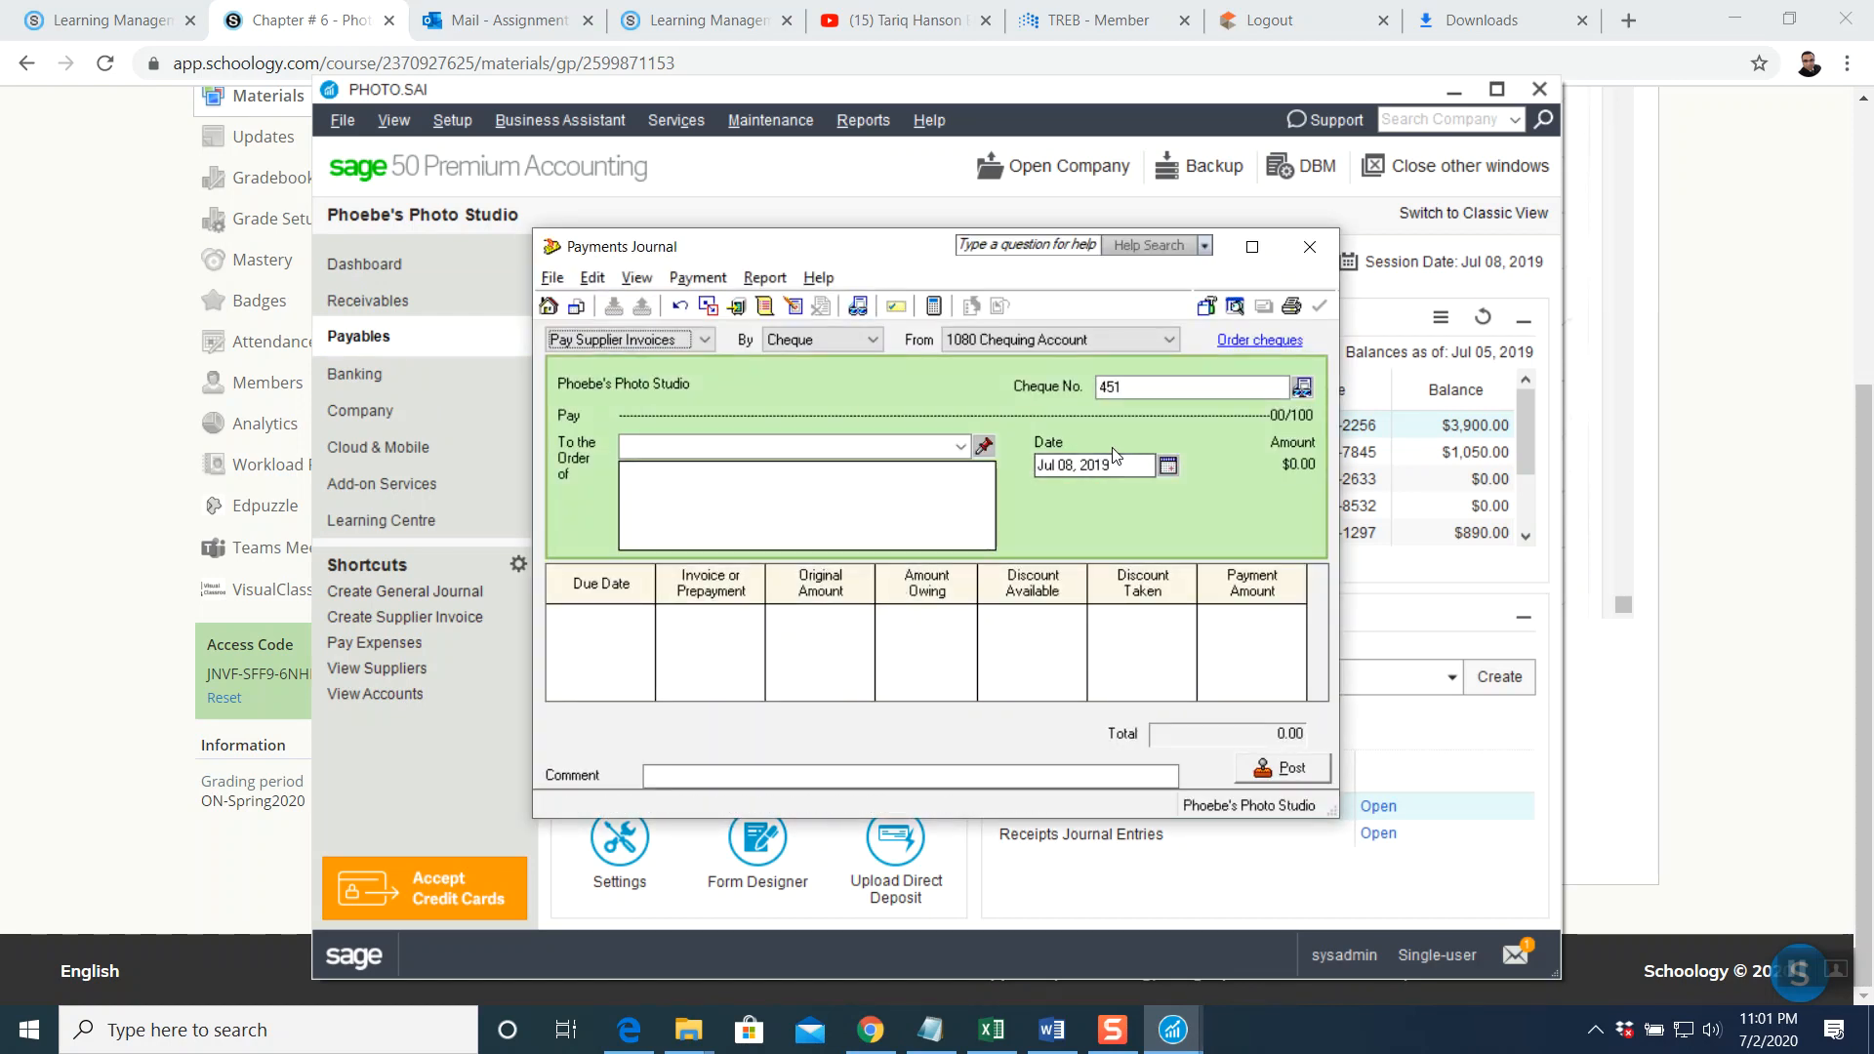
pyautogui.click(1055, 465)
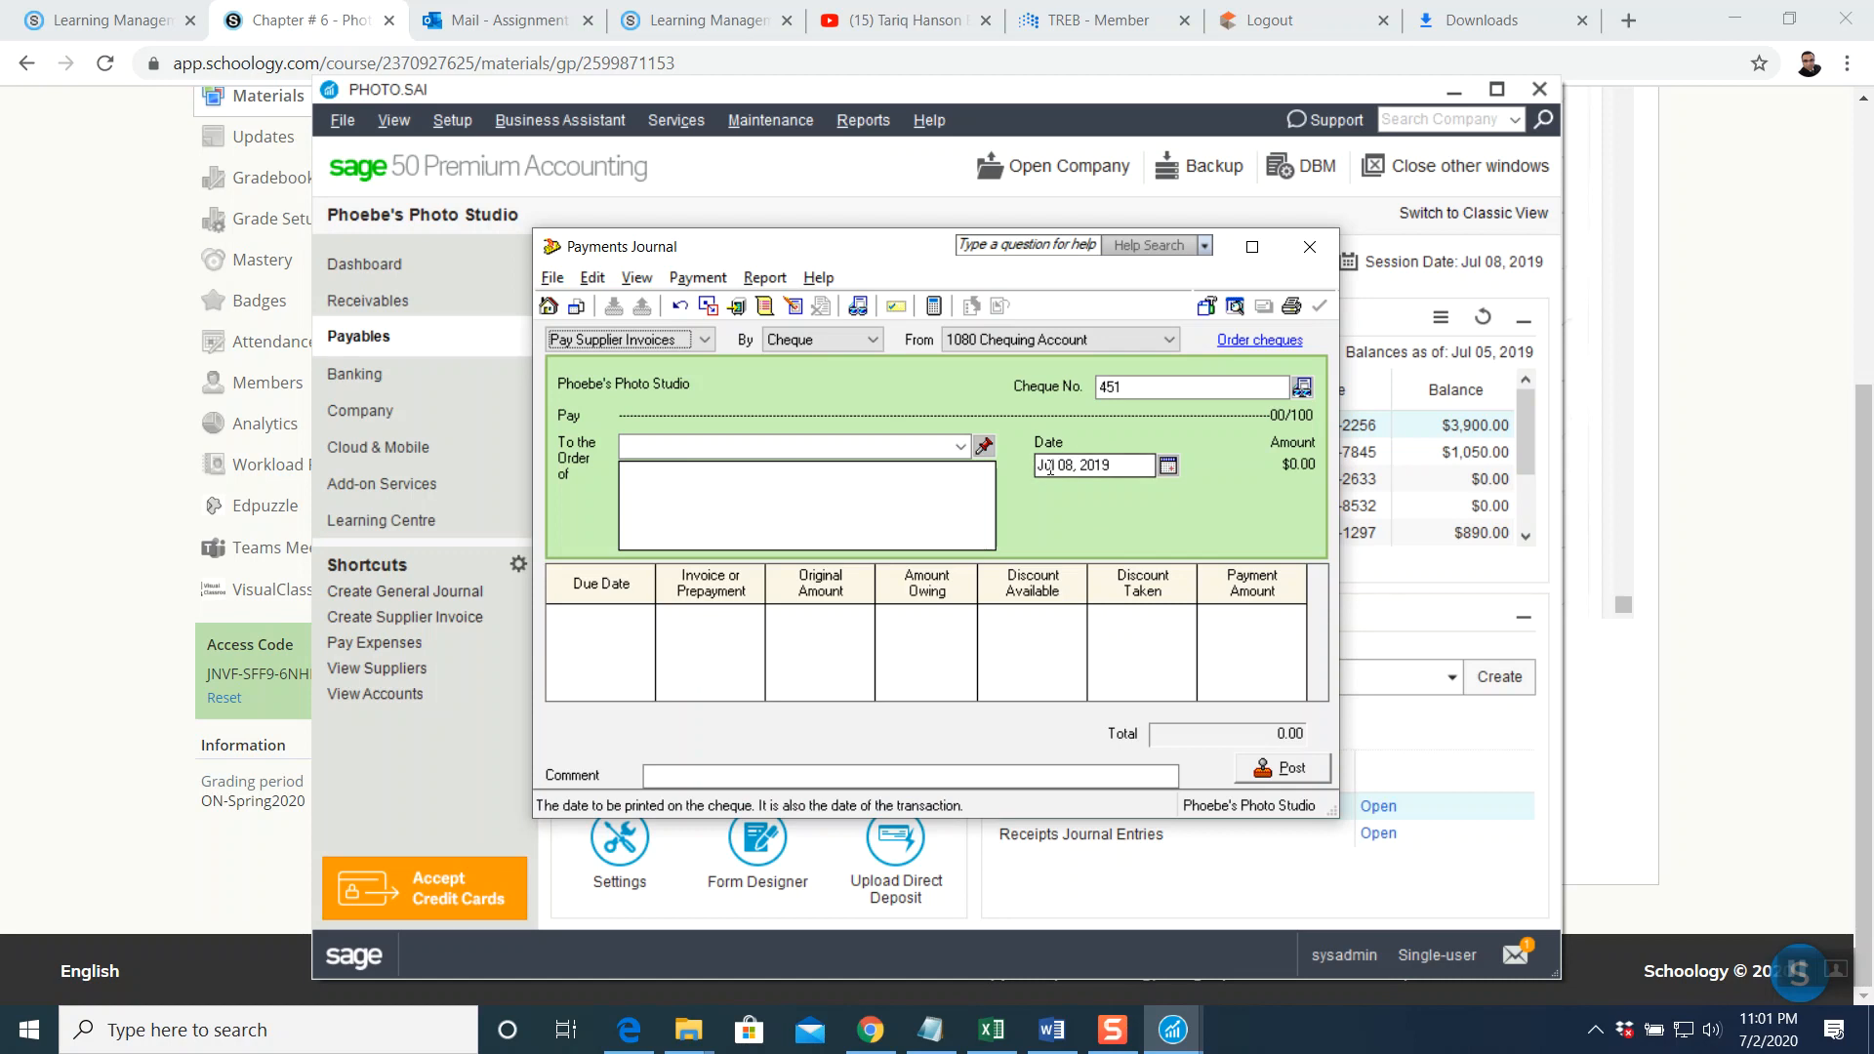
pyautogui.click(1131, 386)
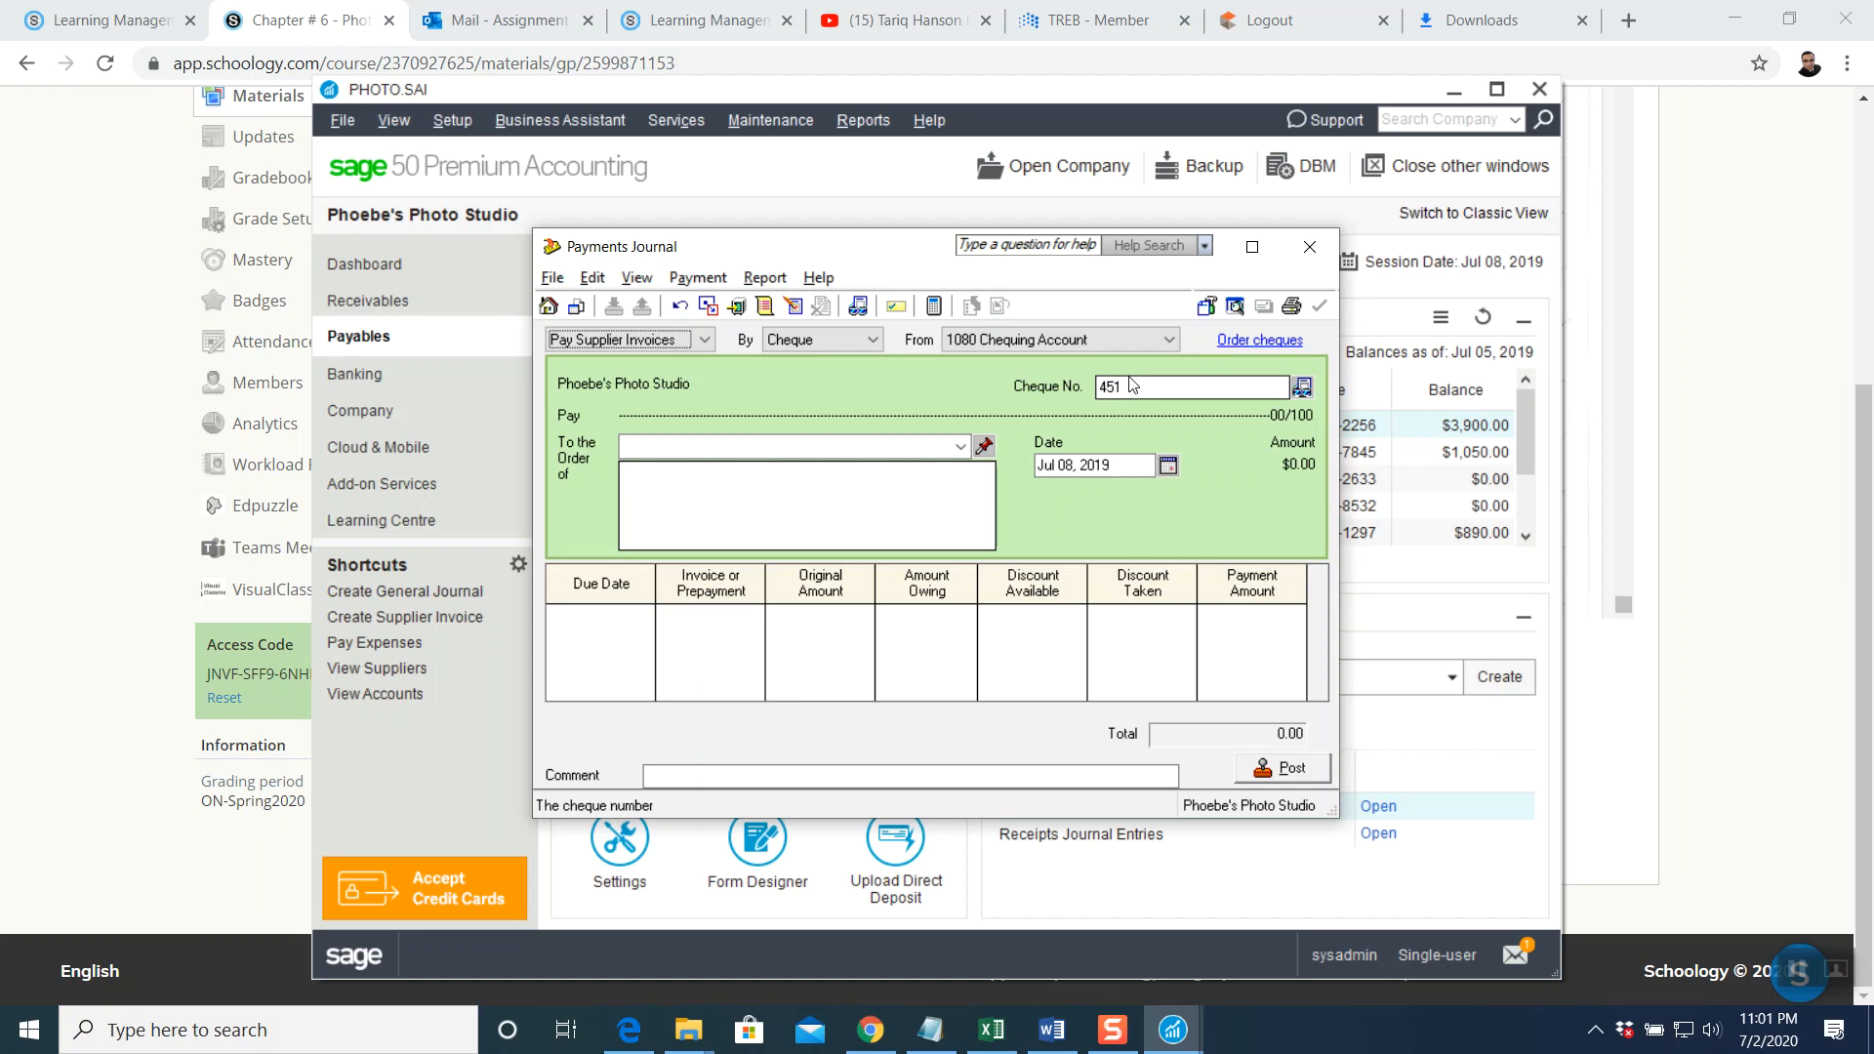
pyautogui.click(1107, 463)
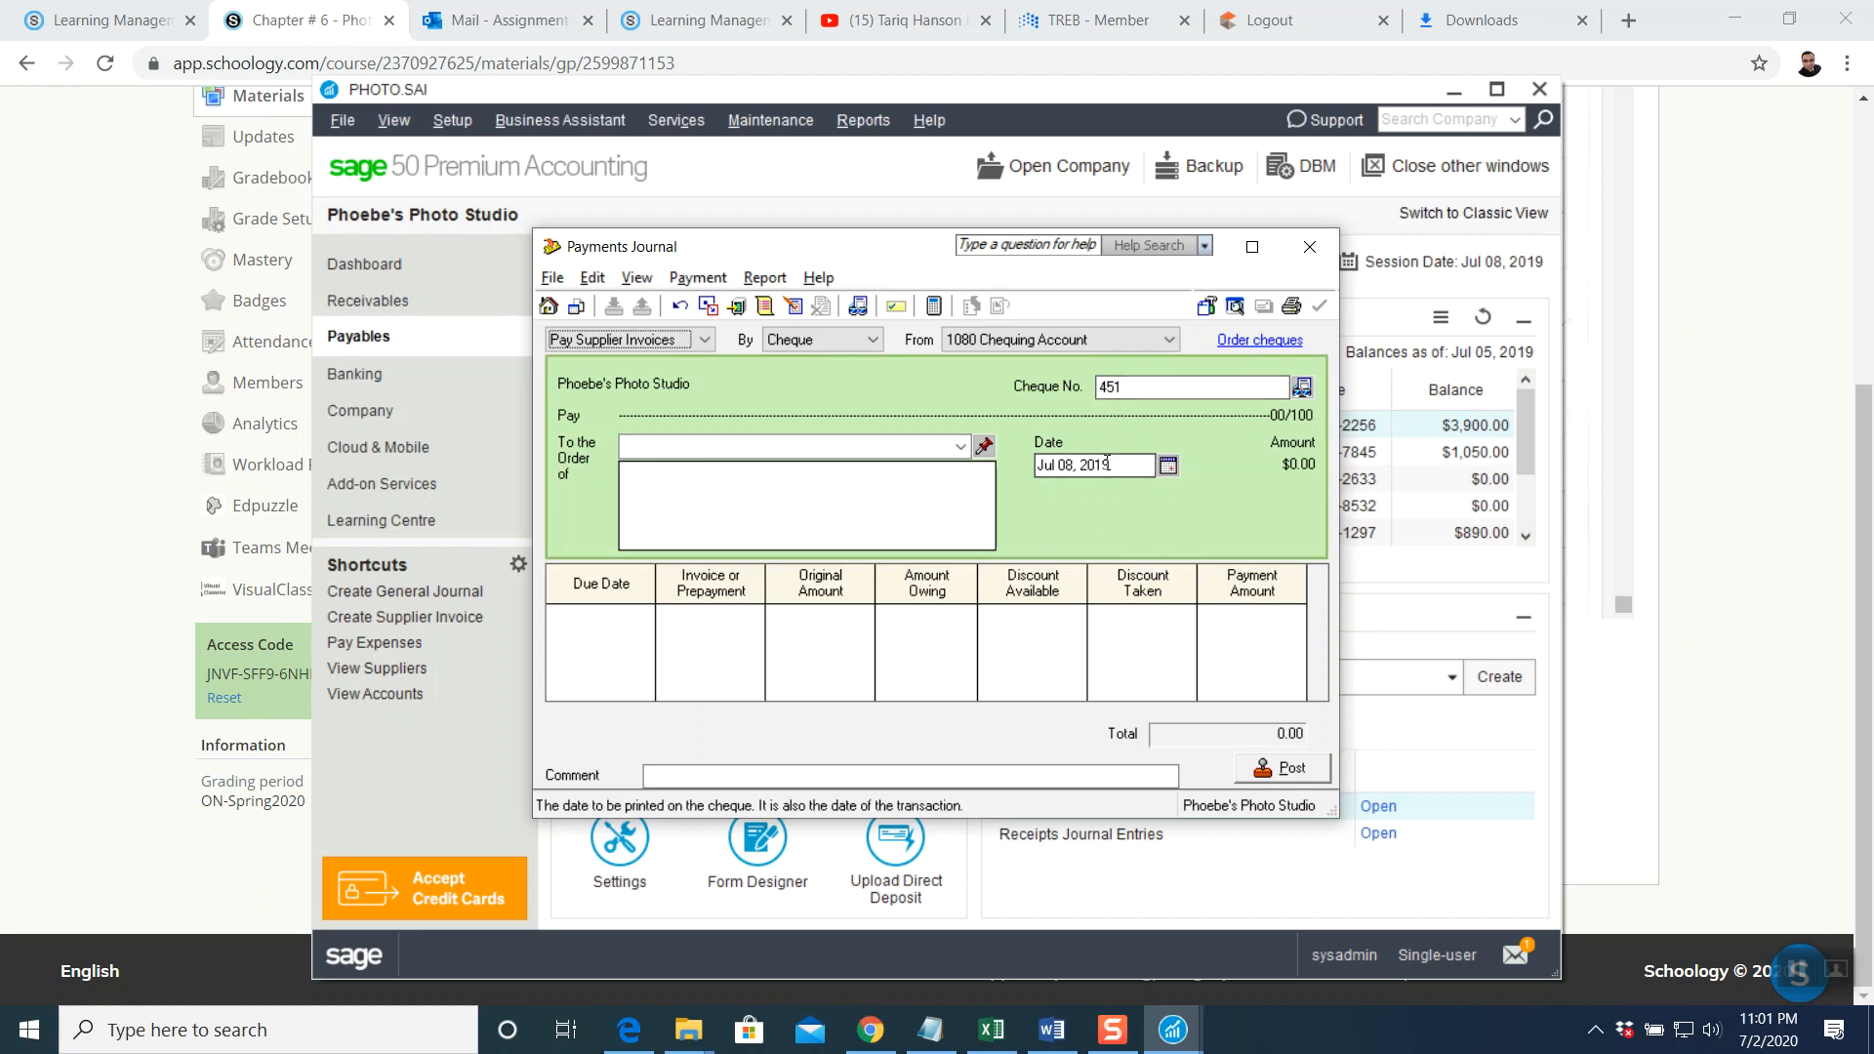
pyautogui.click(1168, 466)
pyautogui.click(1293, 553)
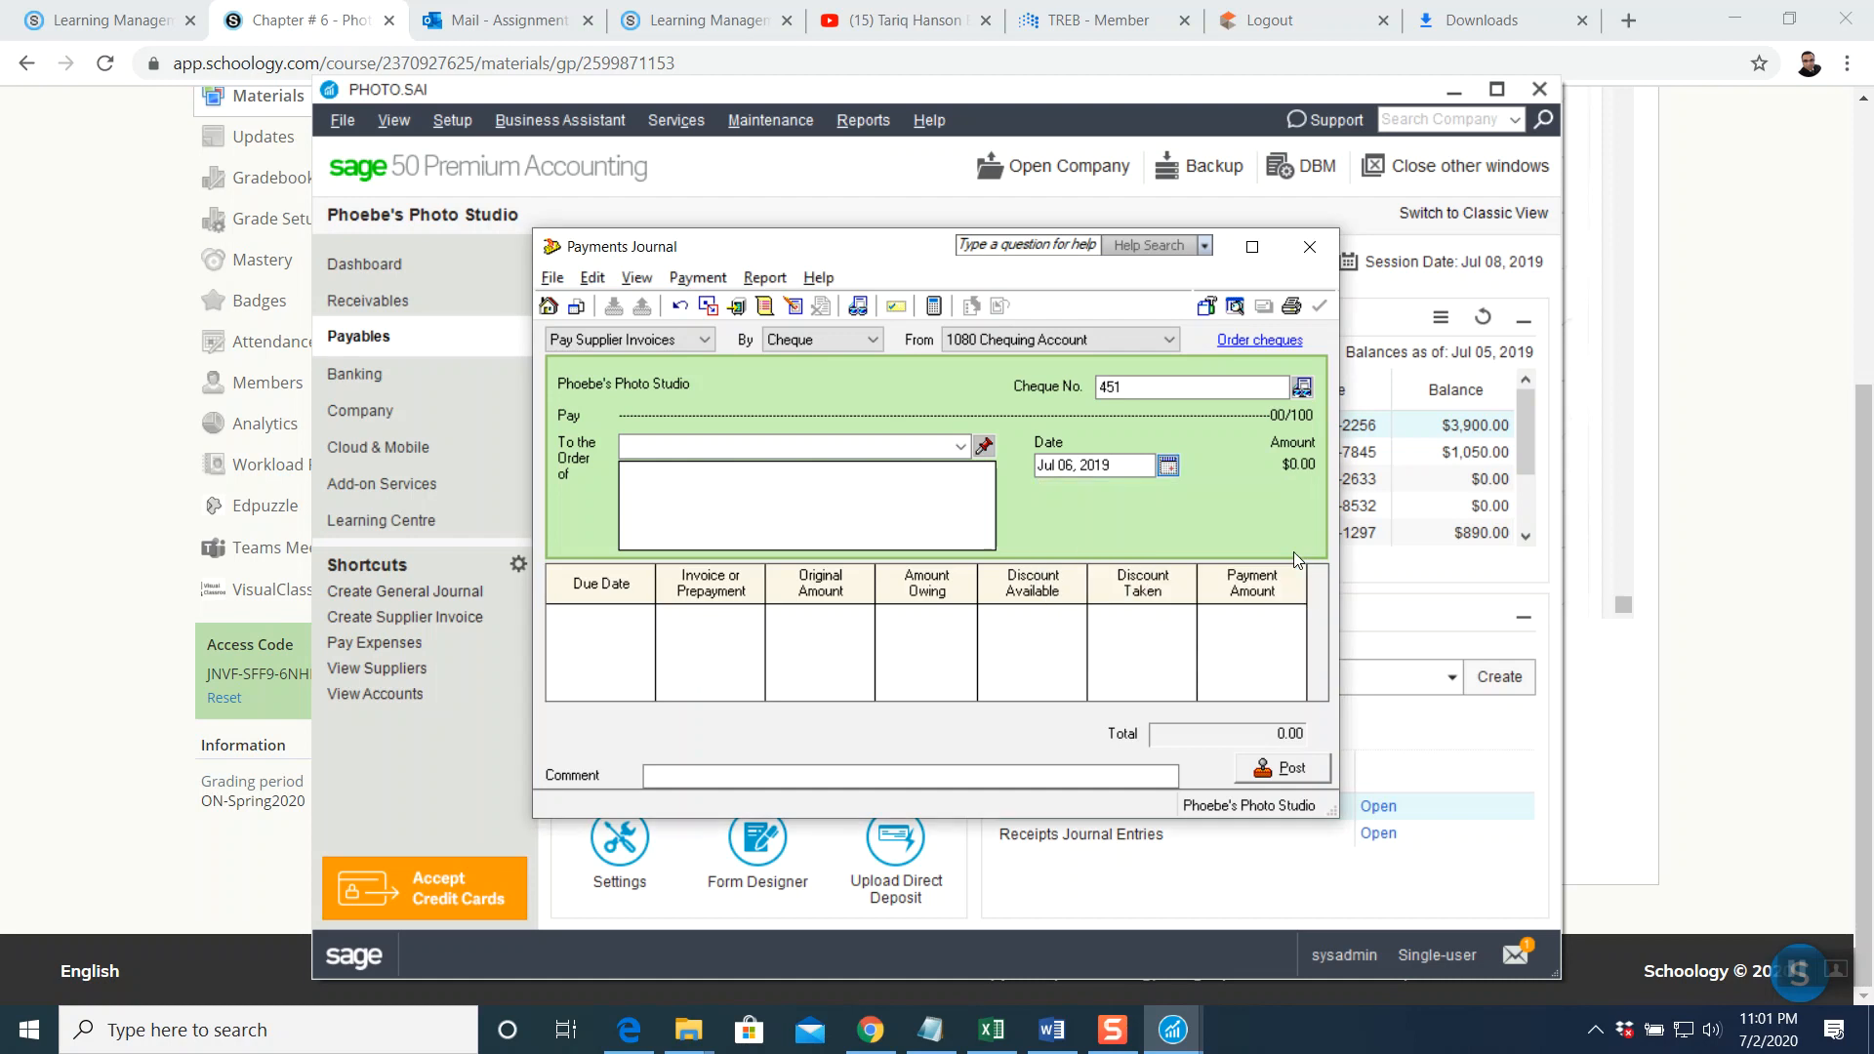
# Pay Calm Air's invoice CA-224 at 3,861.00 after the 39.00 discount, and begin the comment
pyautogui.click(961, 449)
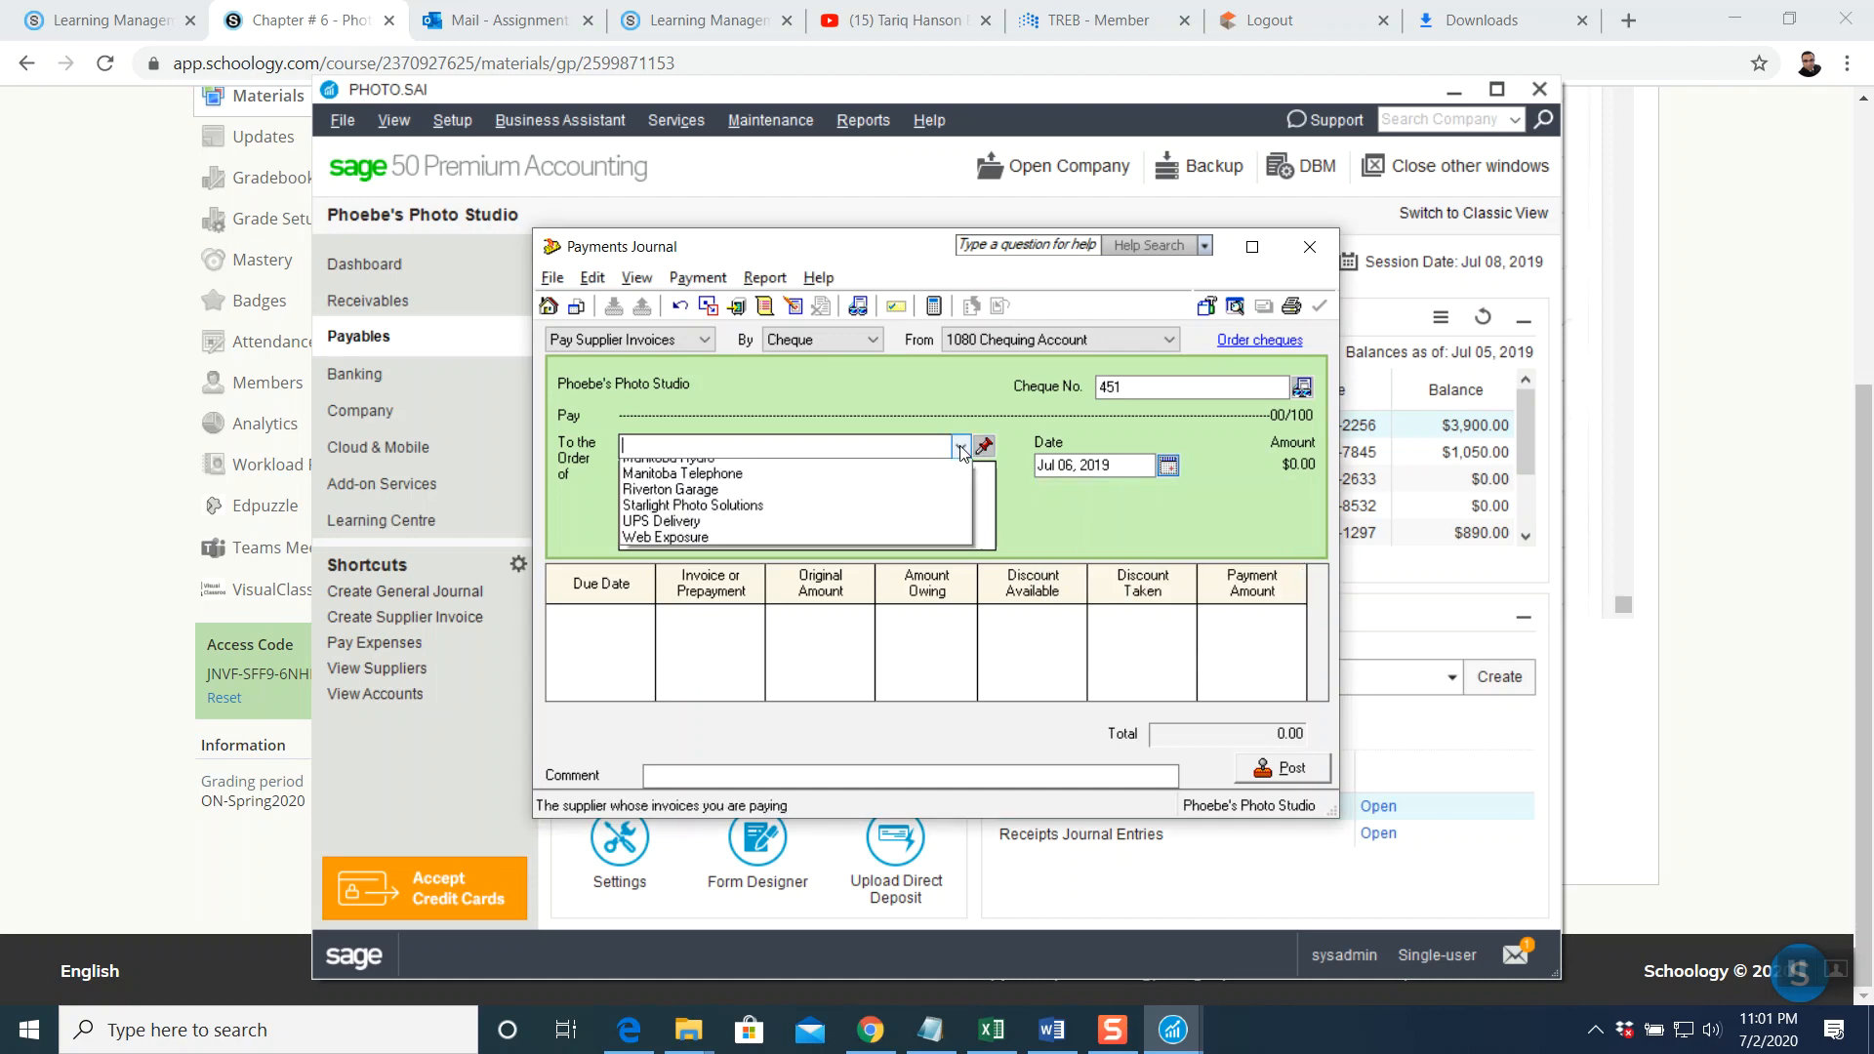
pyautogui.click(1252, 246)
pyautogui.click(1253, 246)
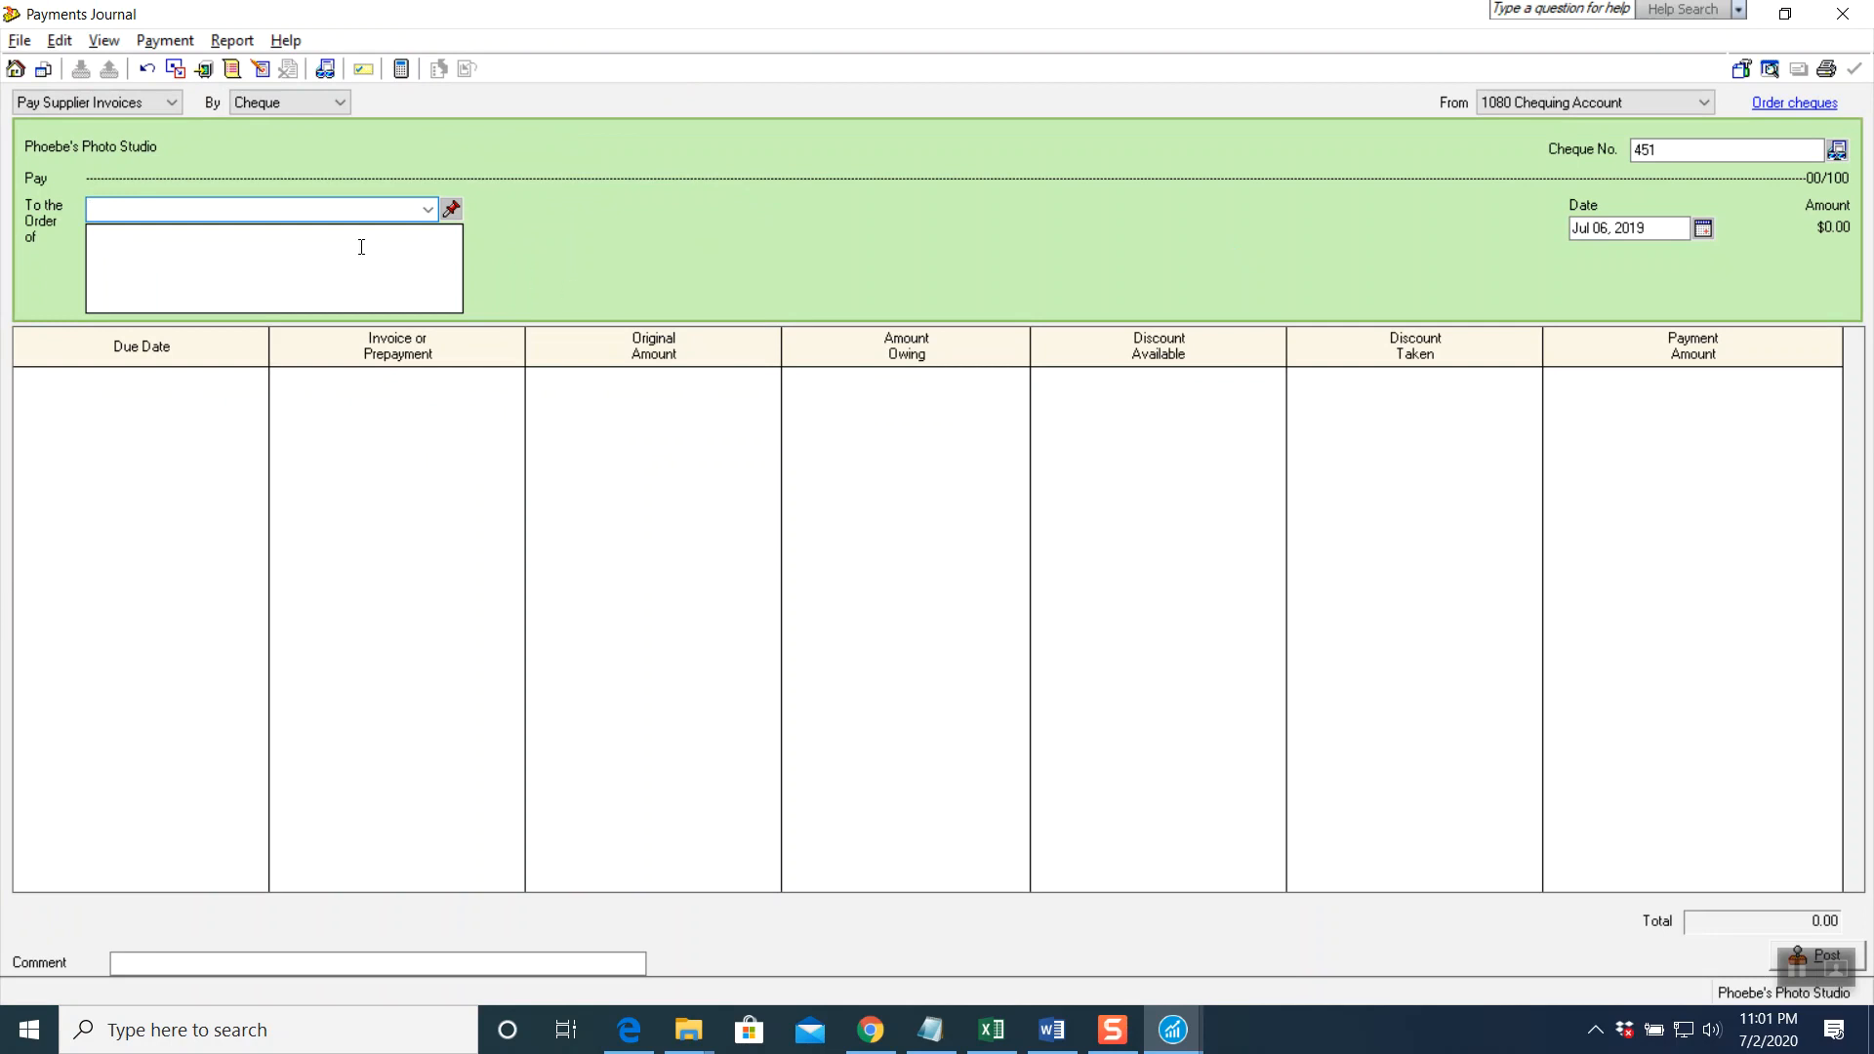
pyautogui.click(429, 209)
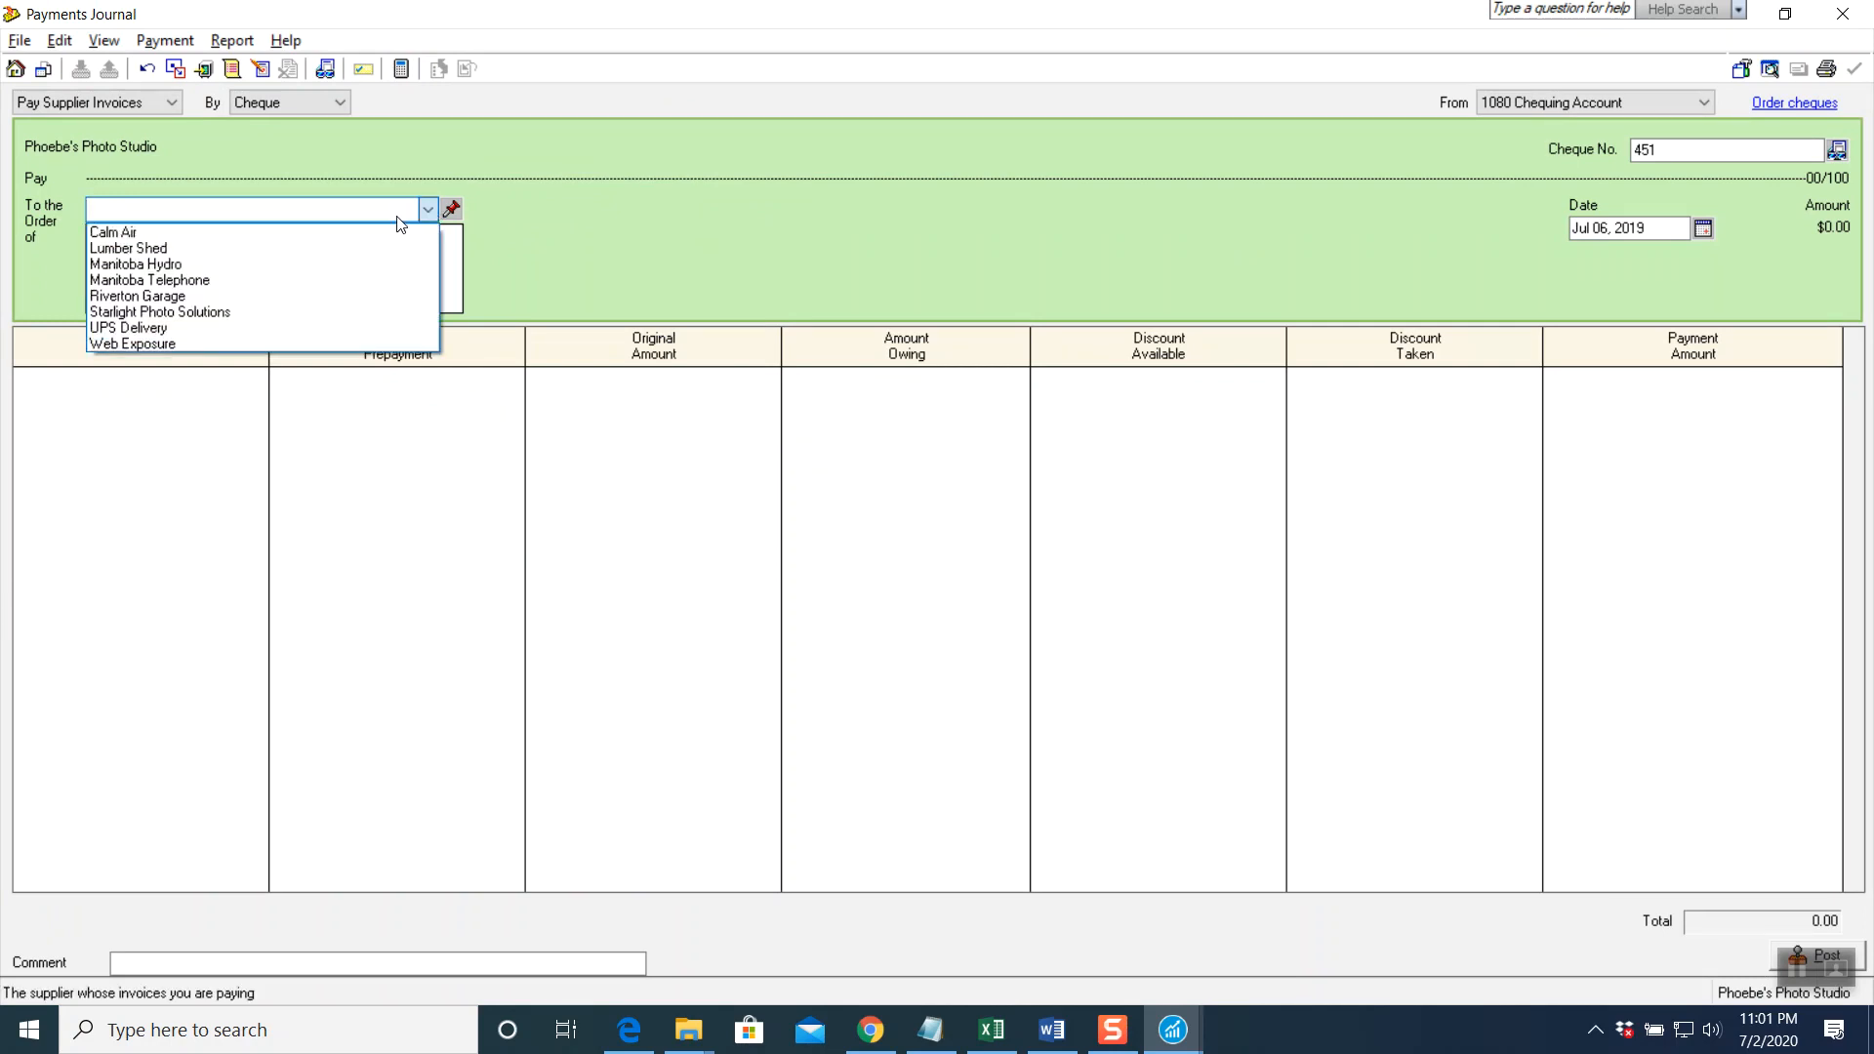
pyautogui.click(219, 233)
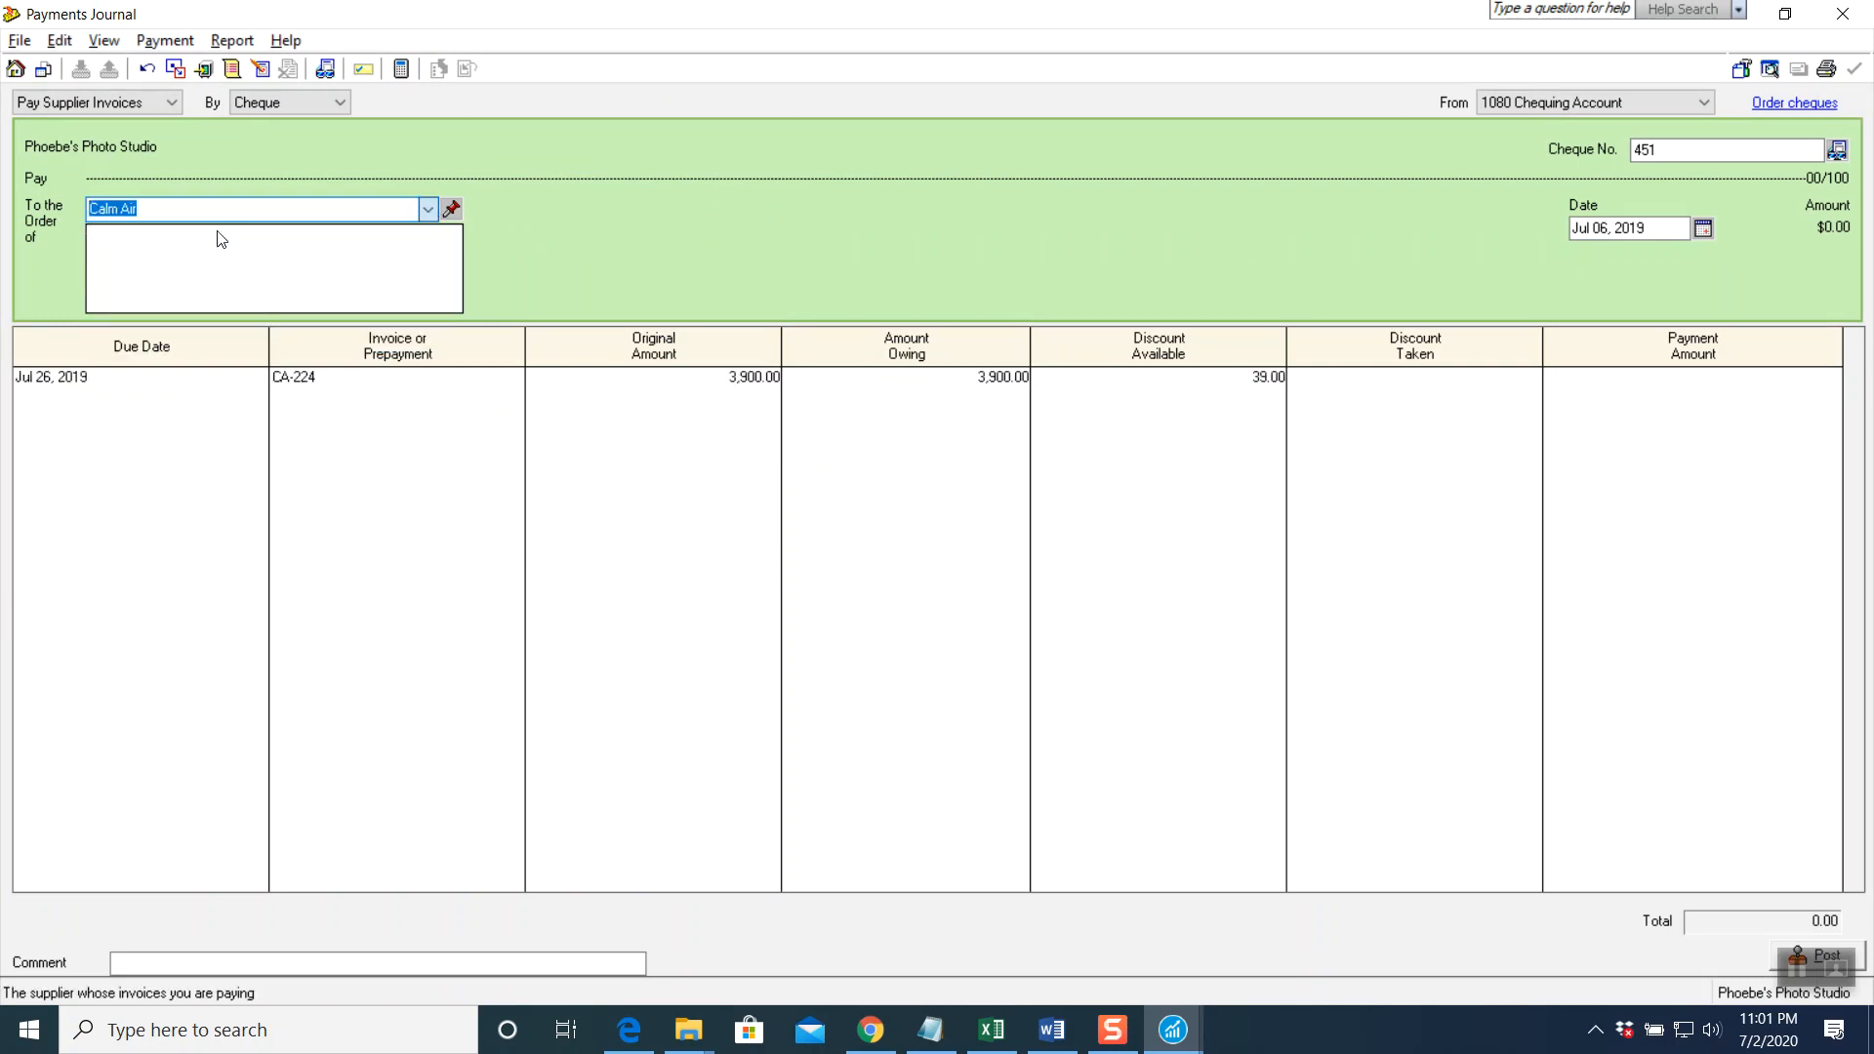
pyautogui.click(357, 379)
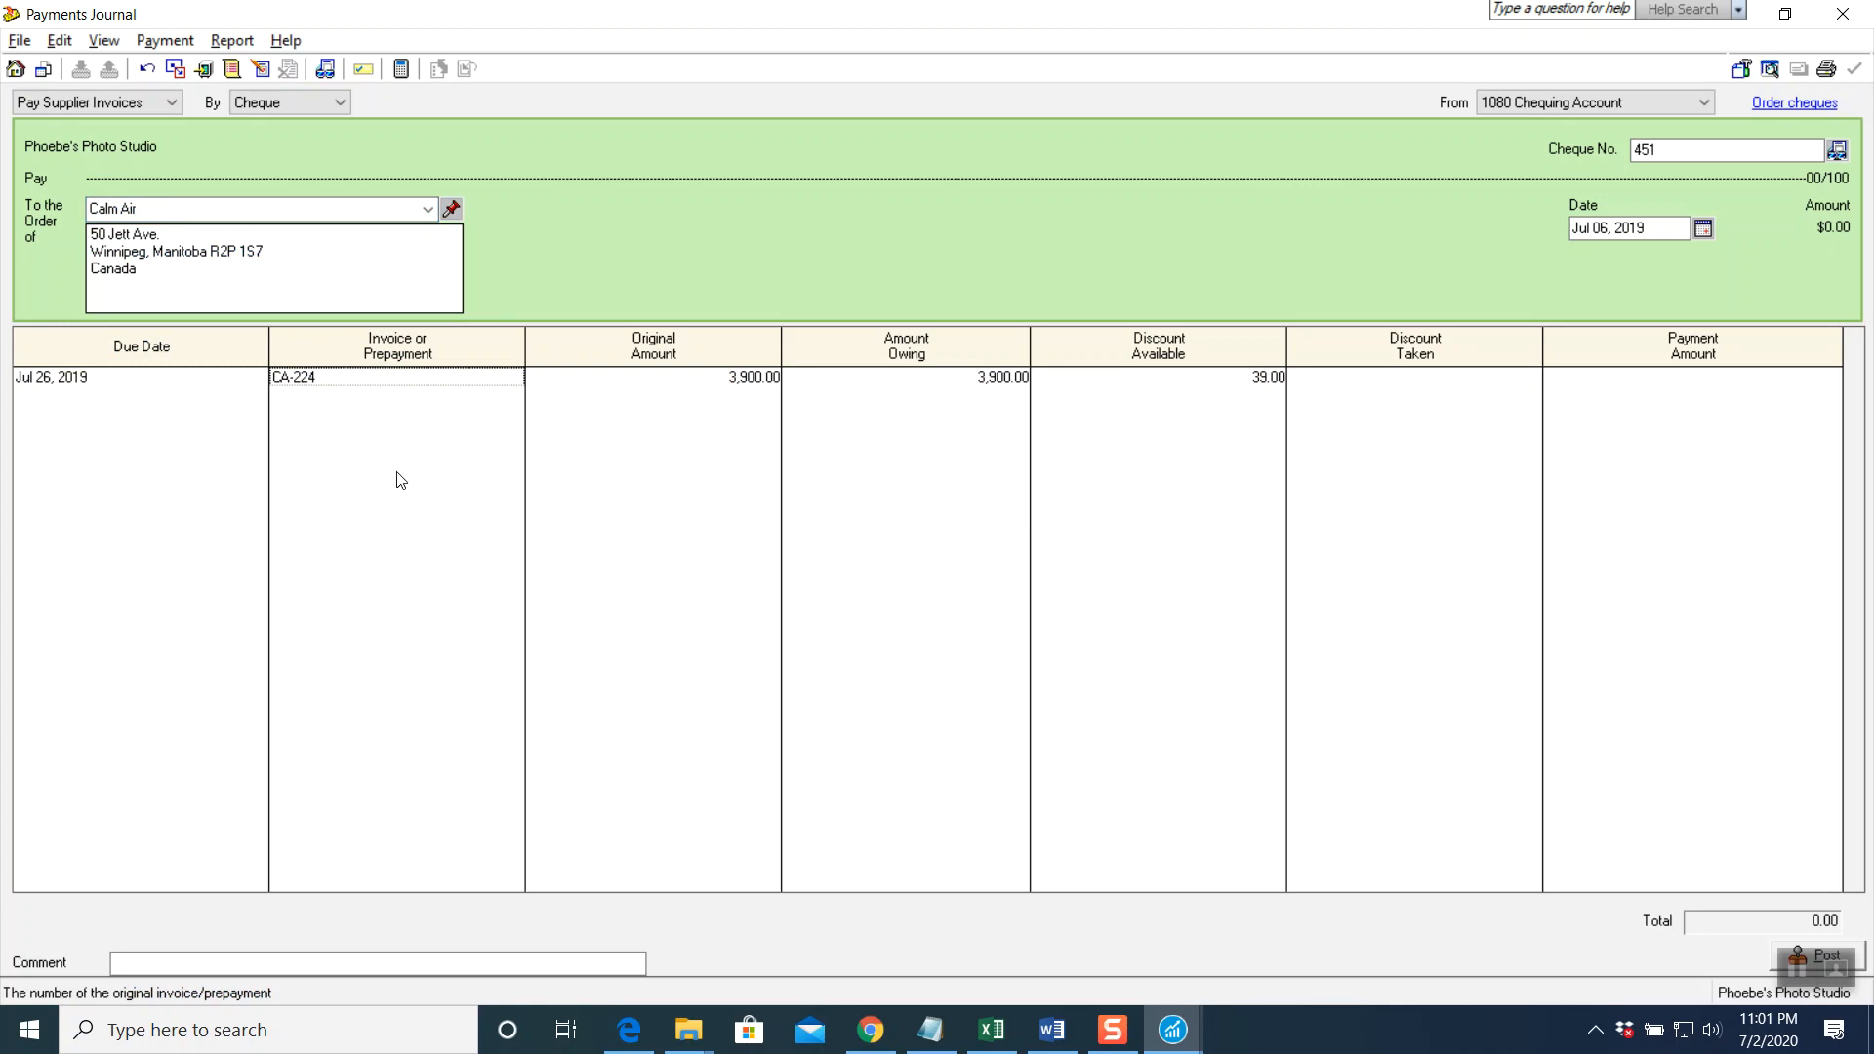
pyautogui.press('Tab')
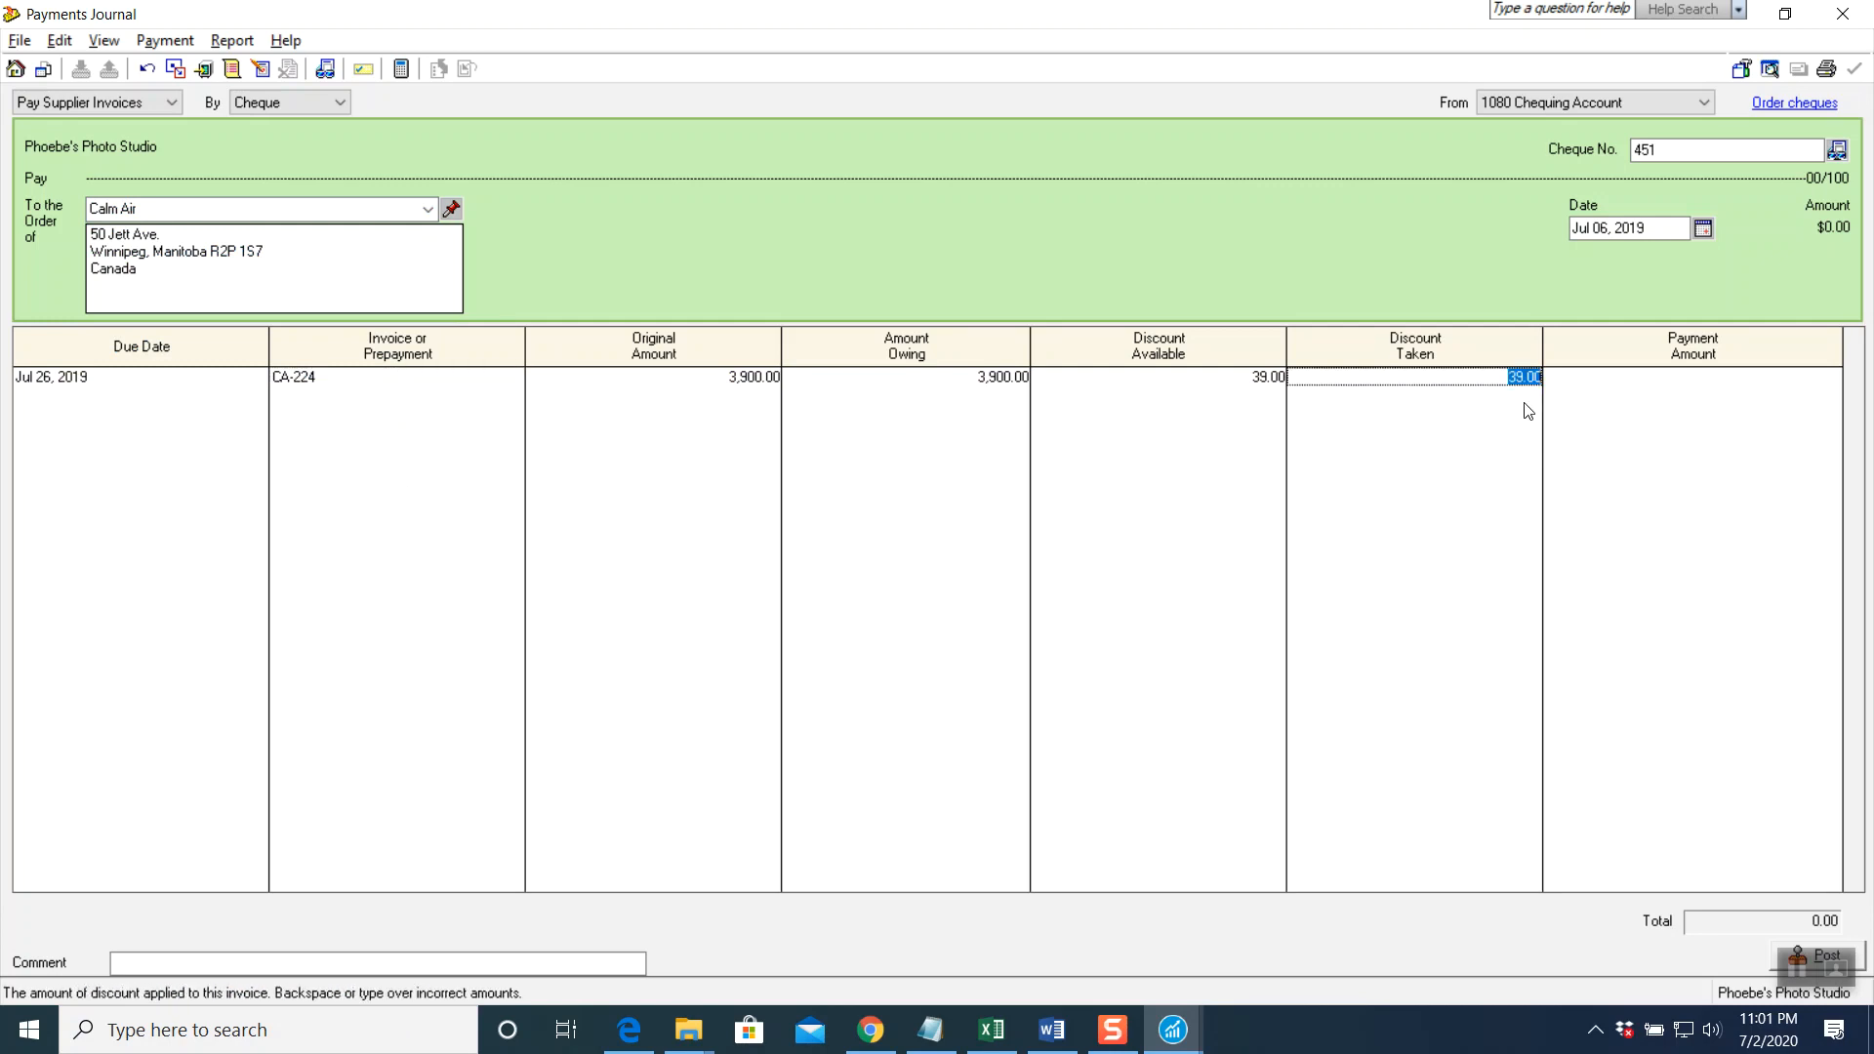
pyautogui.press('Tab')
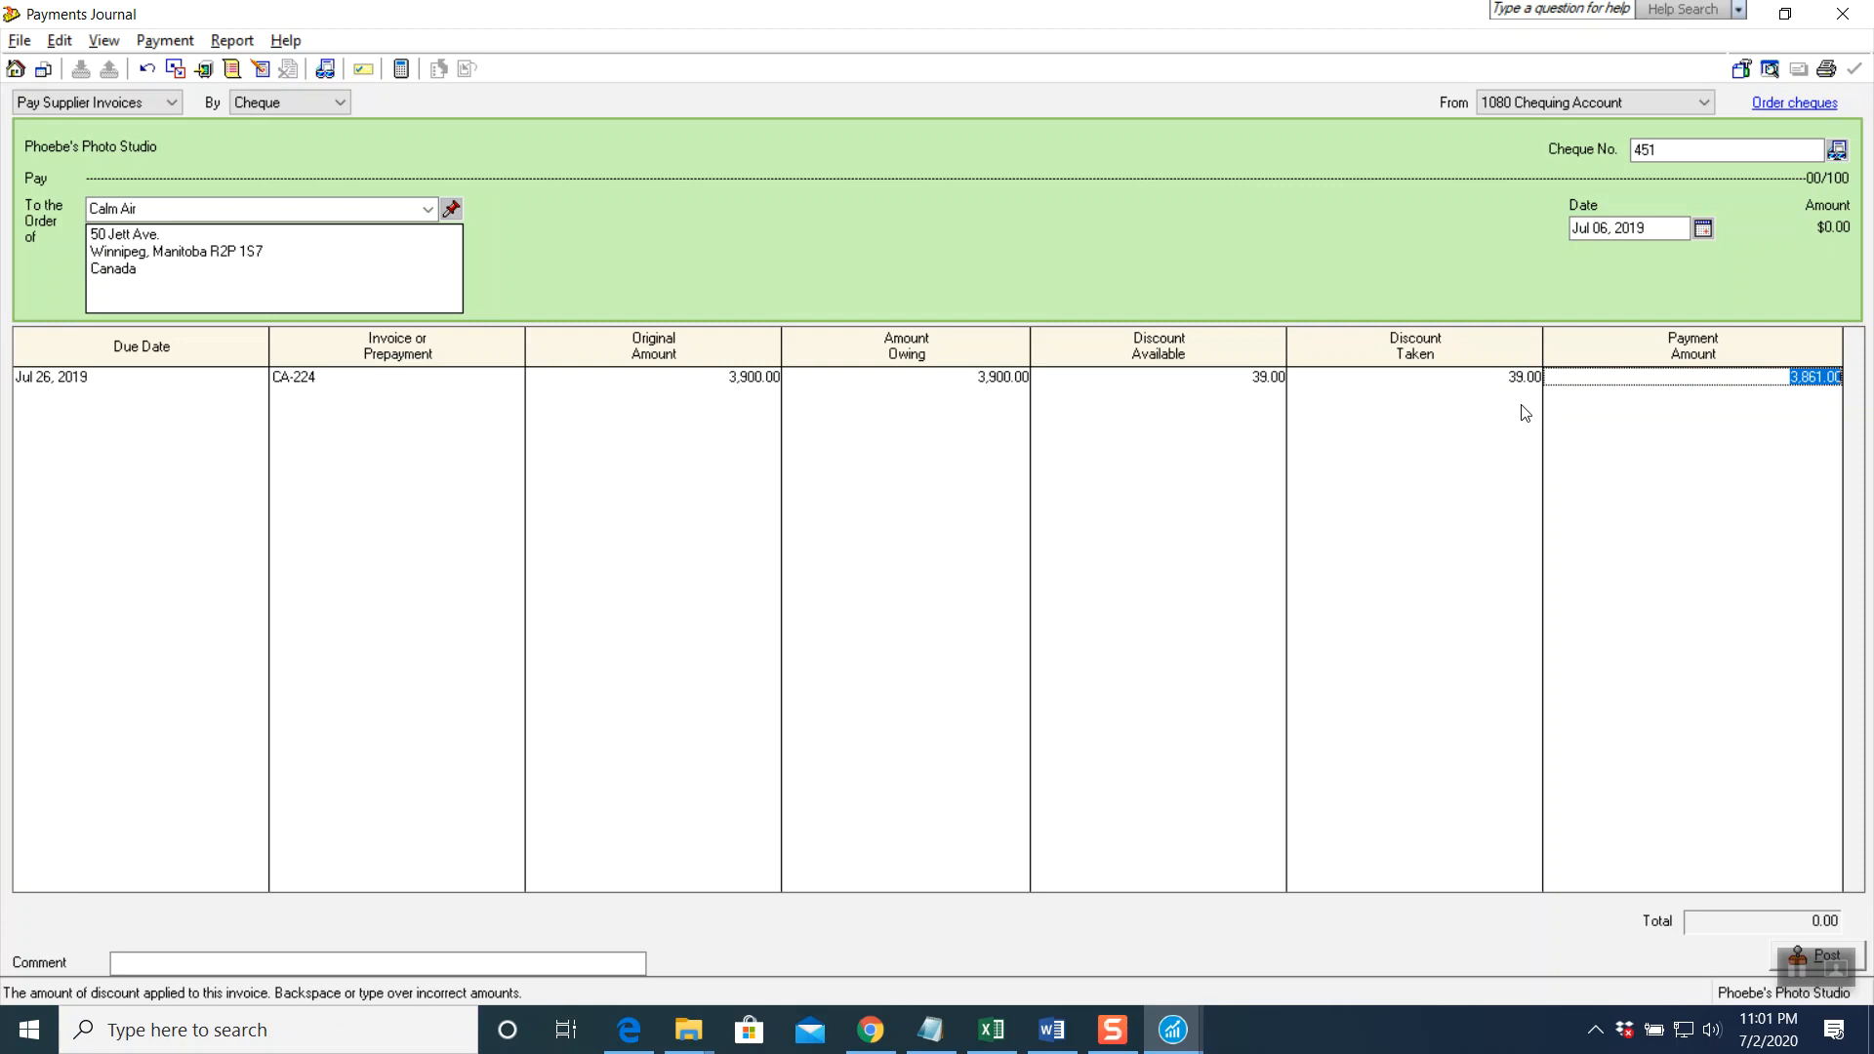
pyautogui.press('Tab')
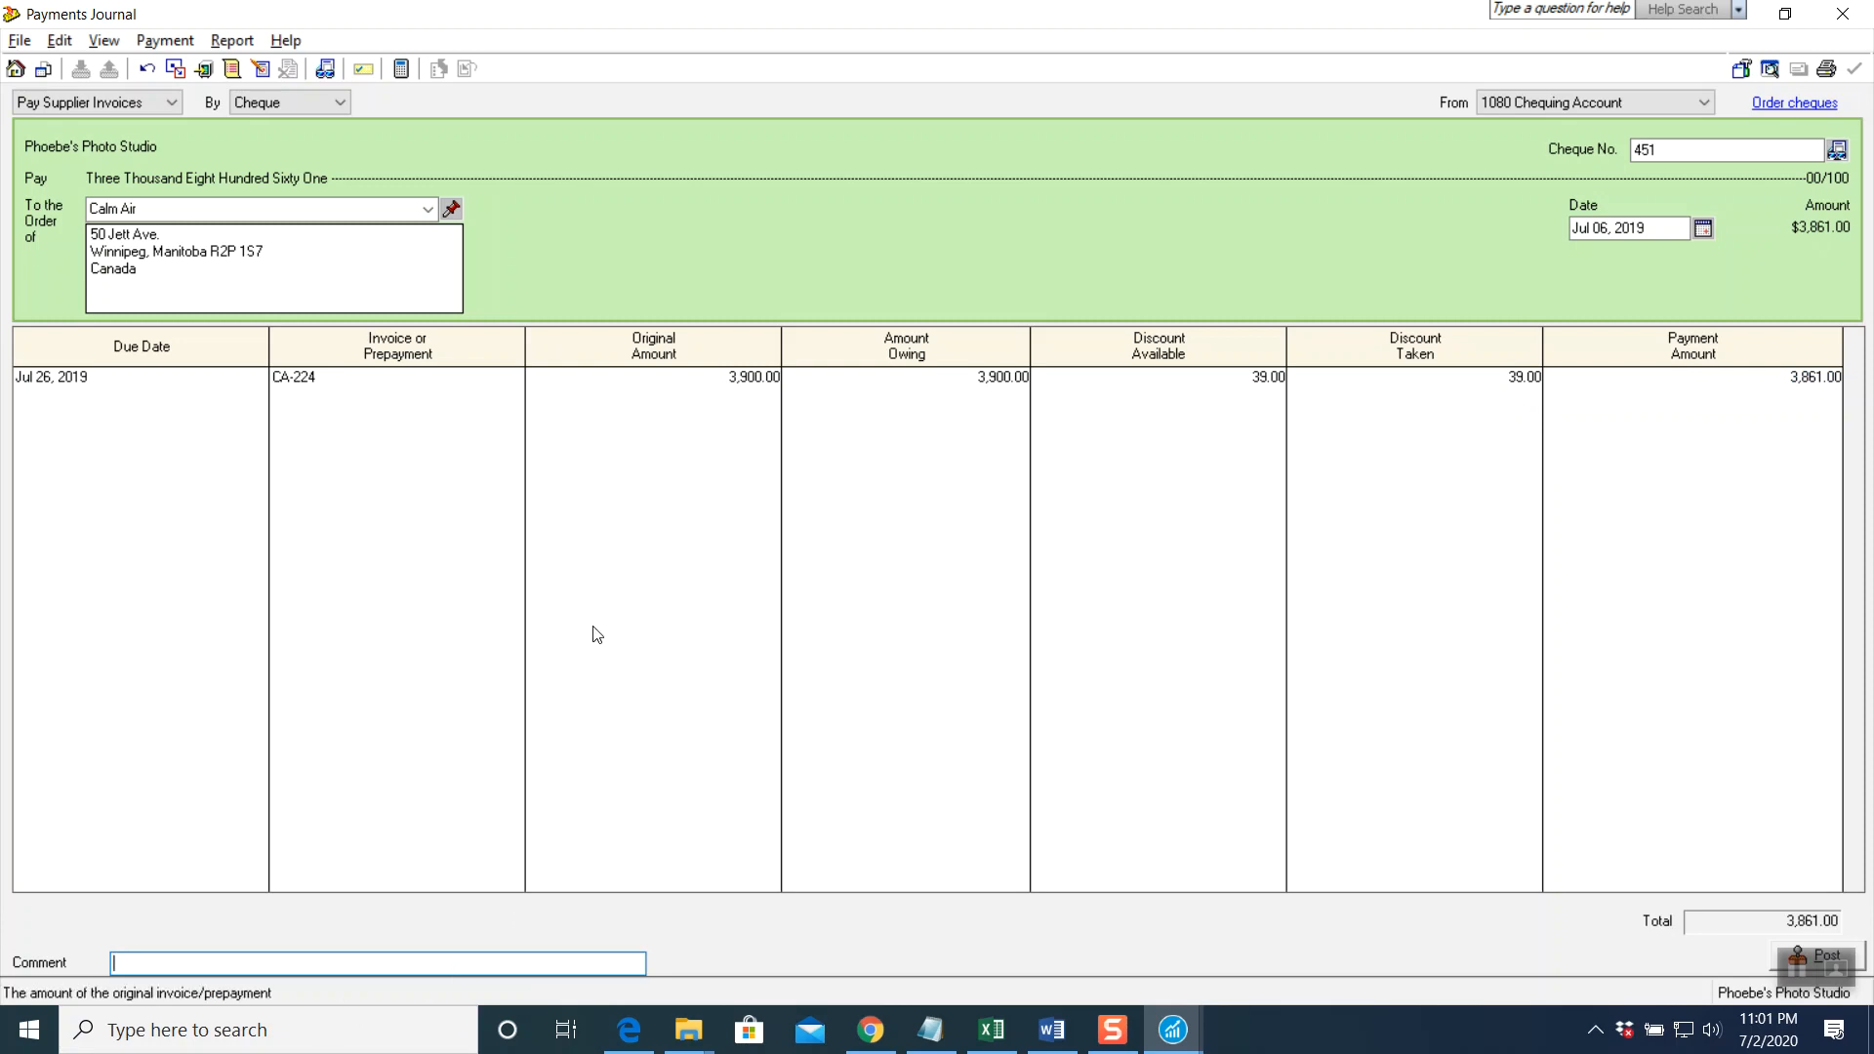
pyautogui.write('Reference Invoice # CA-224')
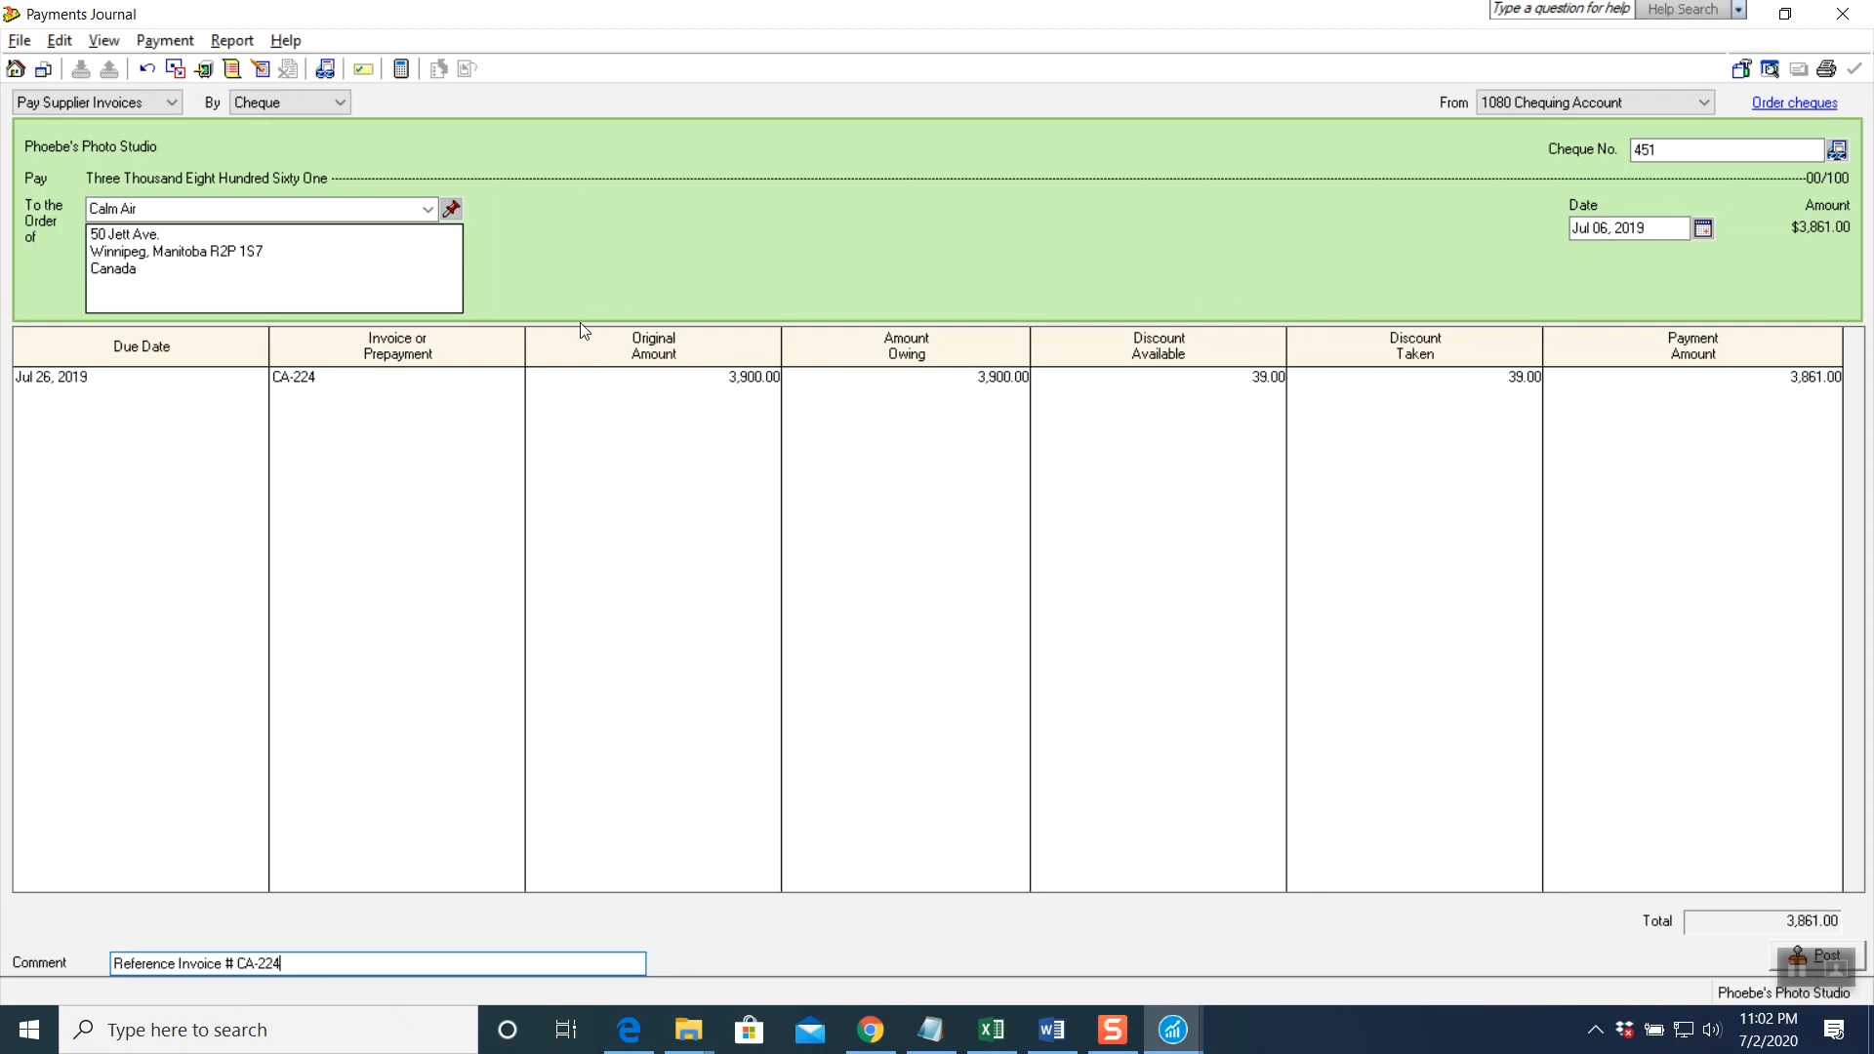
# Preview the payments journal entry, post the Calm Air cheque, and close the journal
pyautogui.click(232, 40)
pyautogui.click(249, 77)
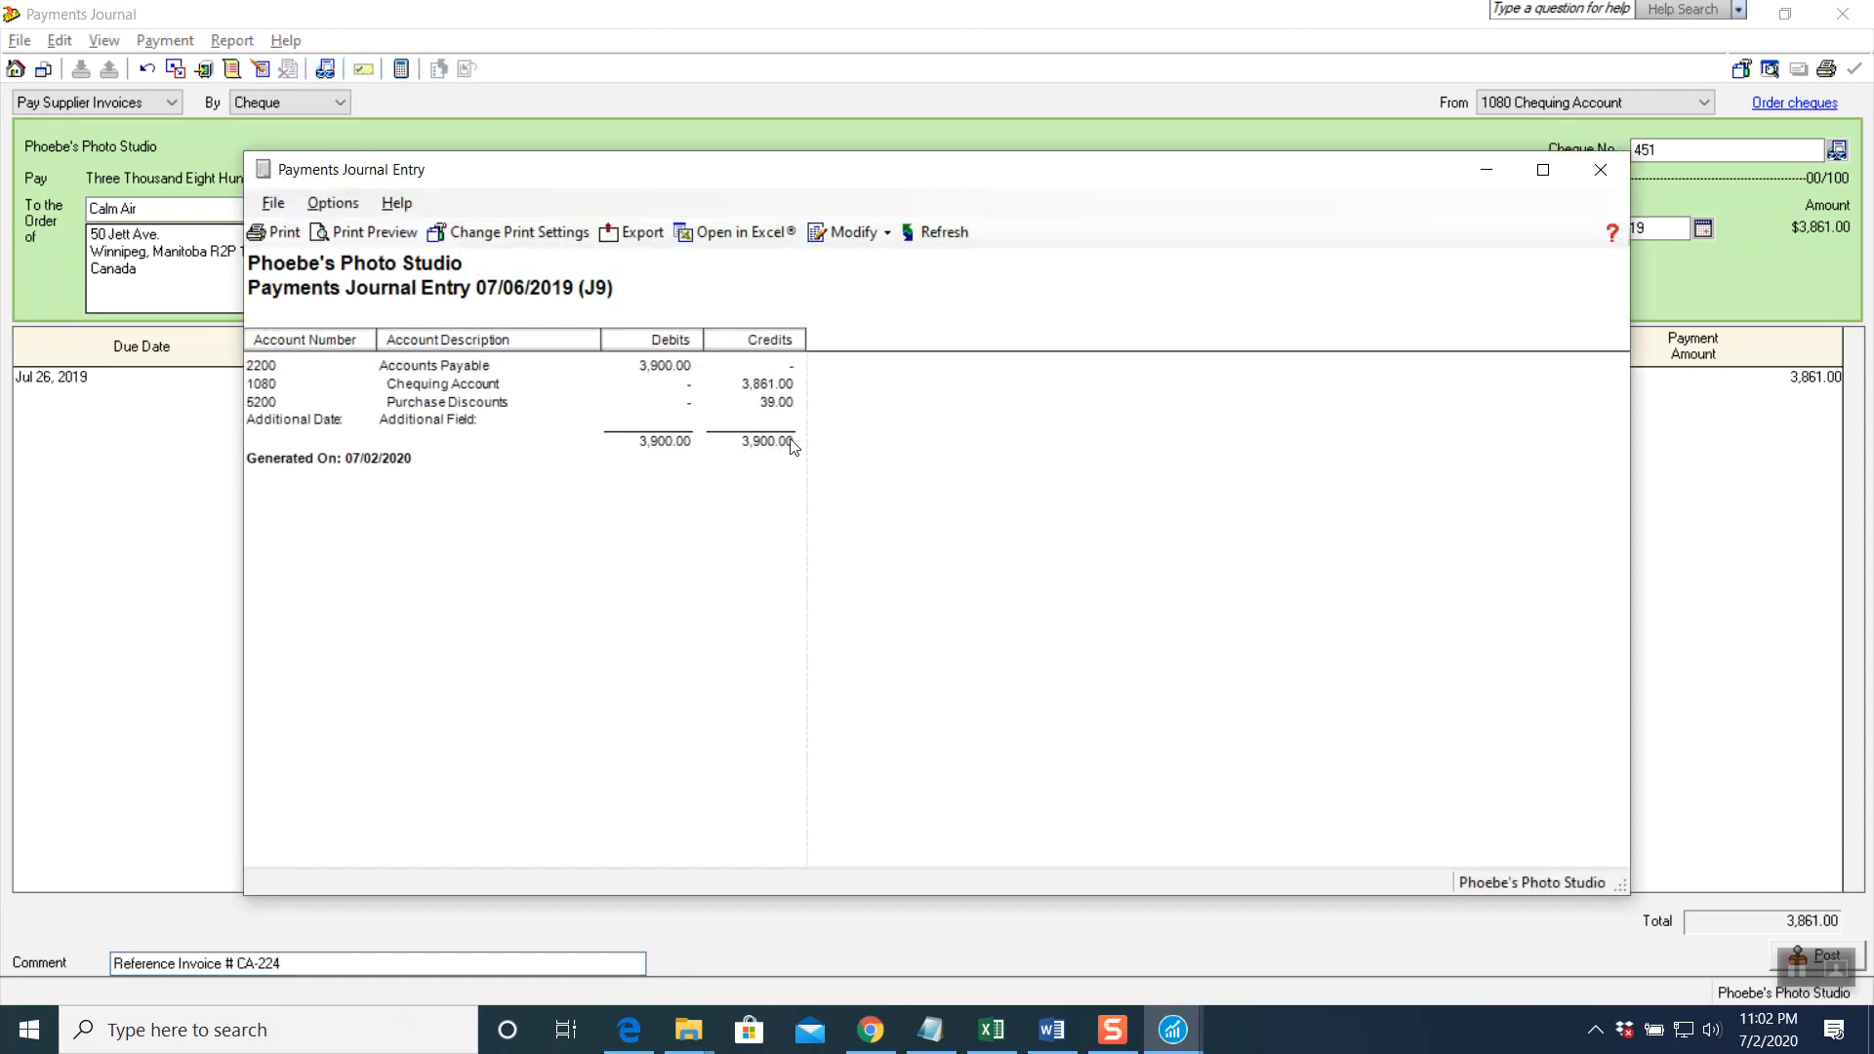
pyautogui.click(1599, 175)
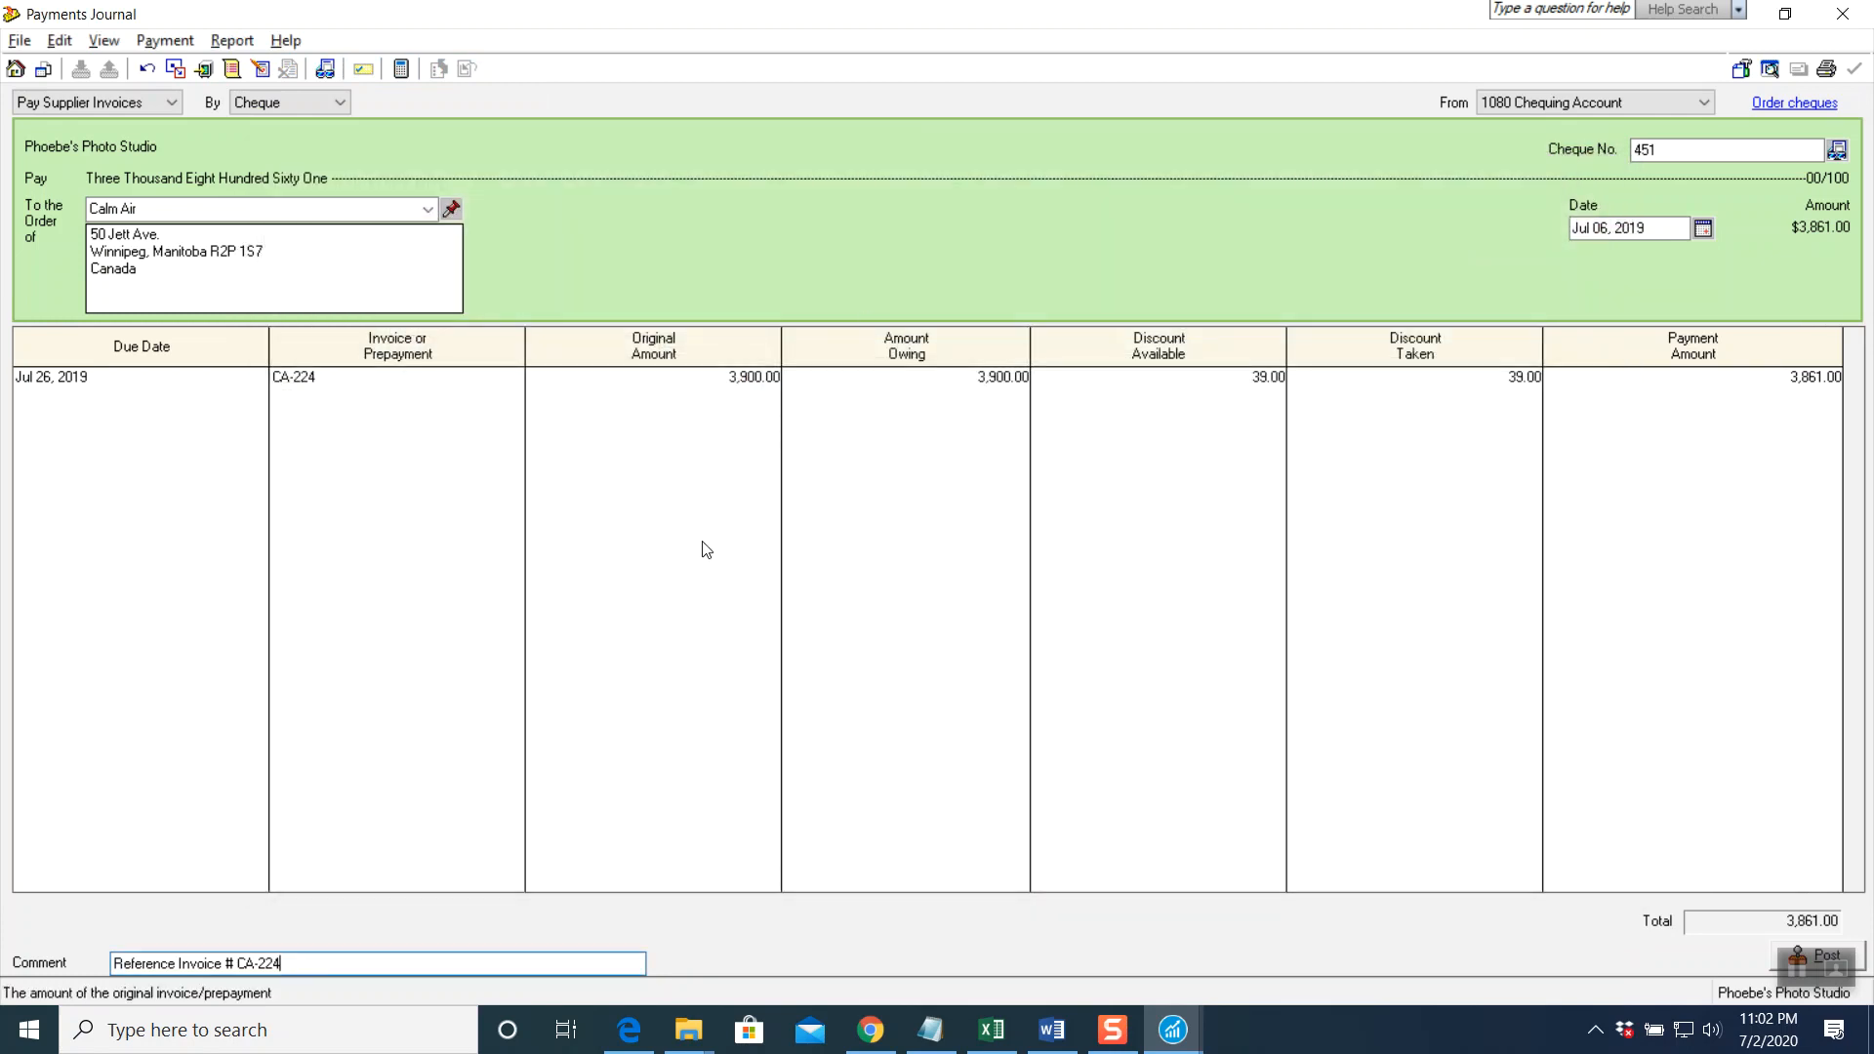
pyautogui.click(1777, 954)
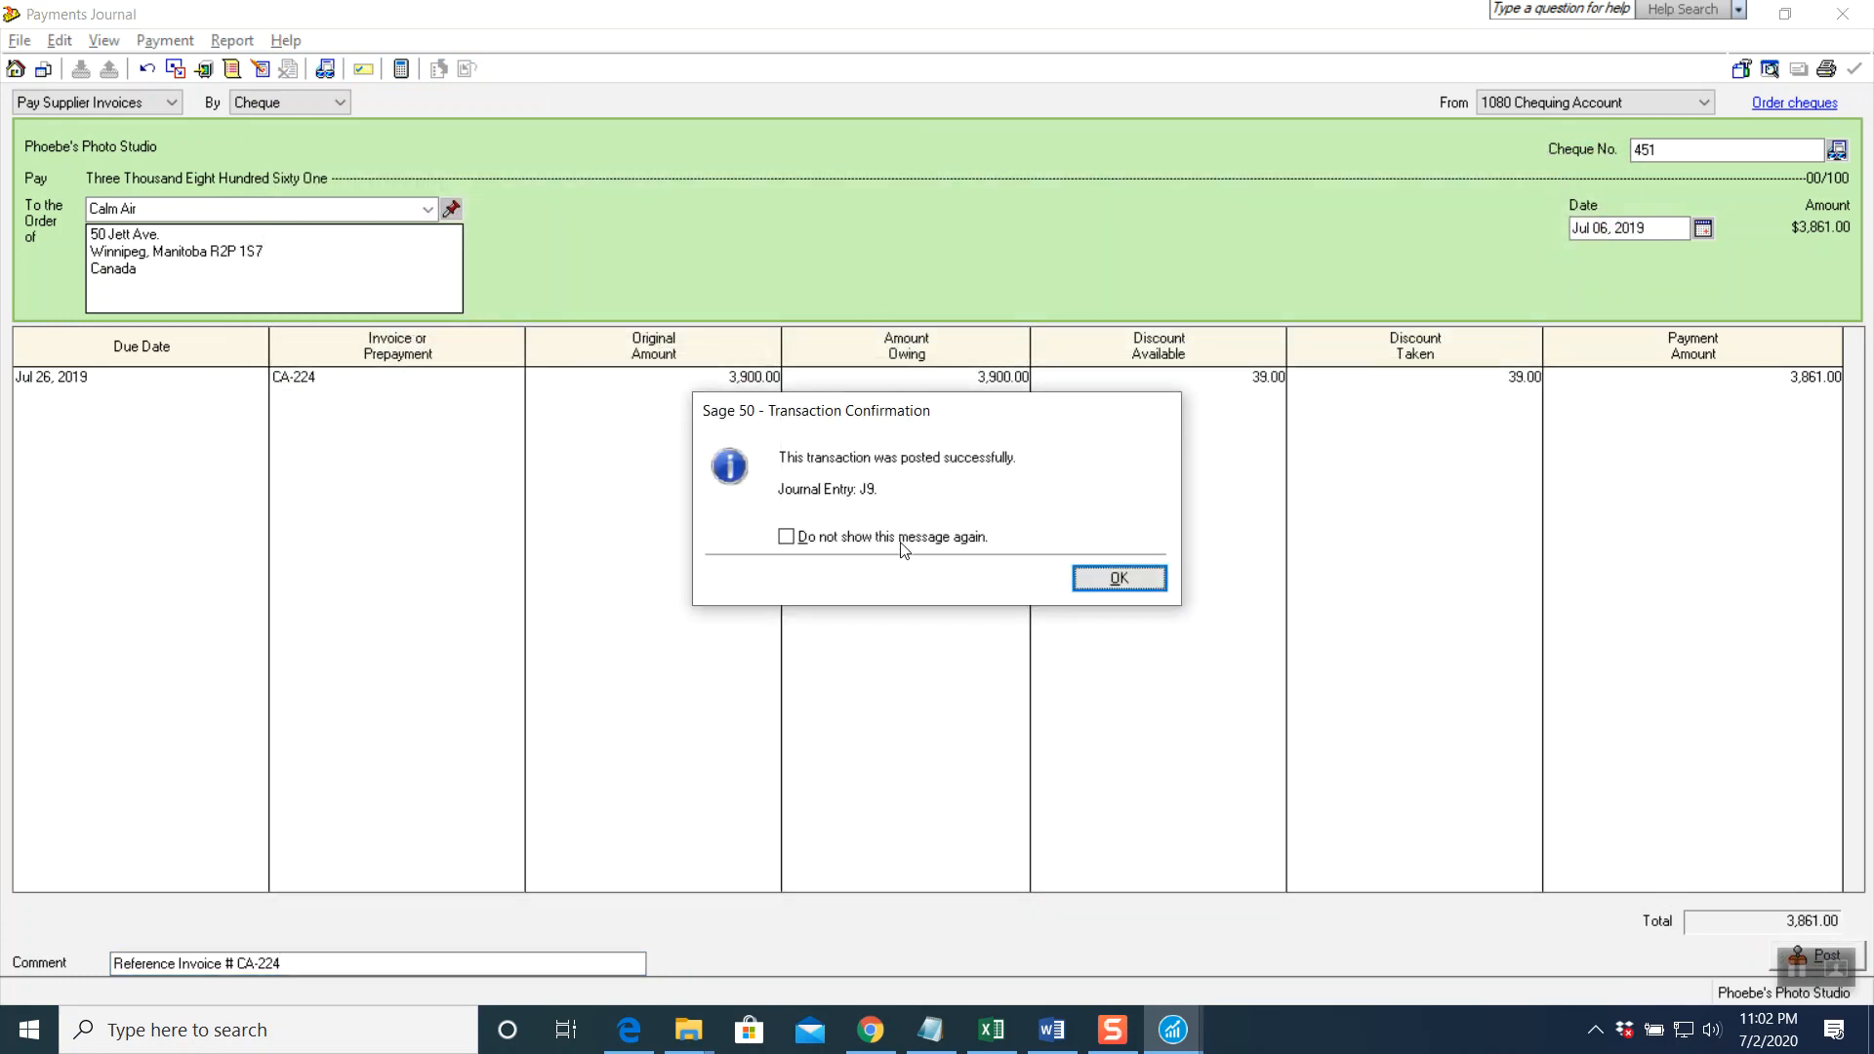
pyautogui.click(1112, 581)
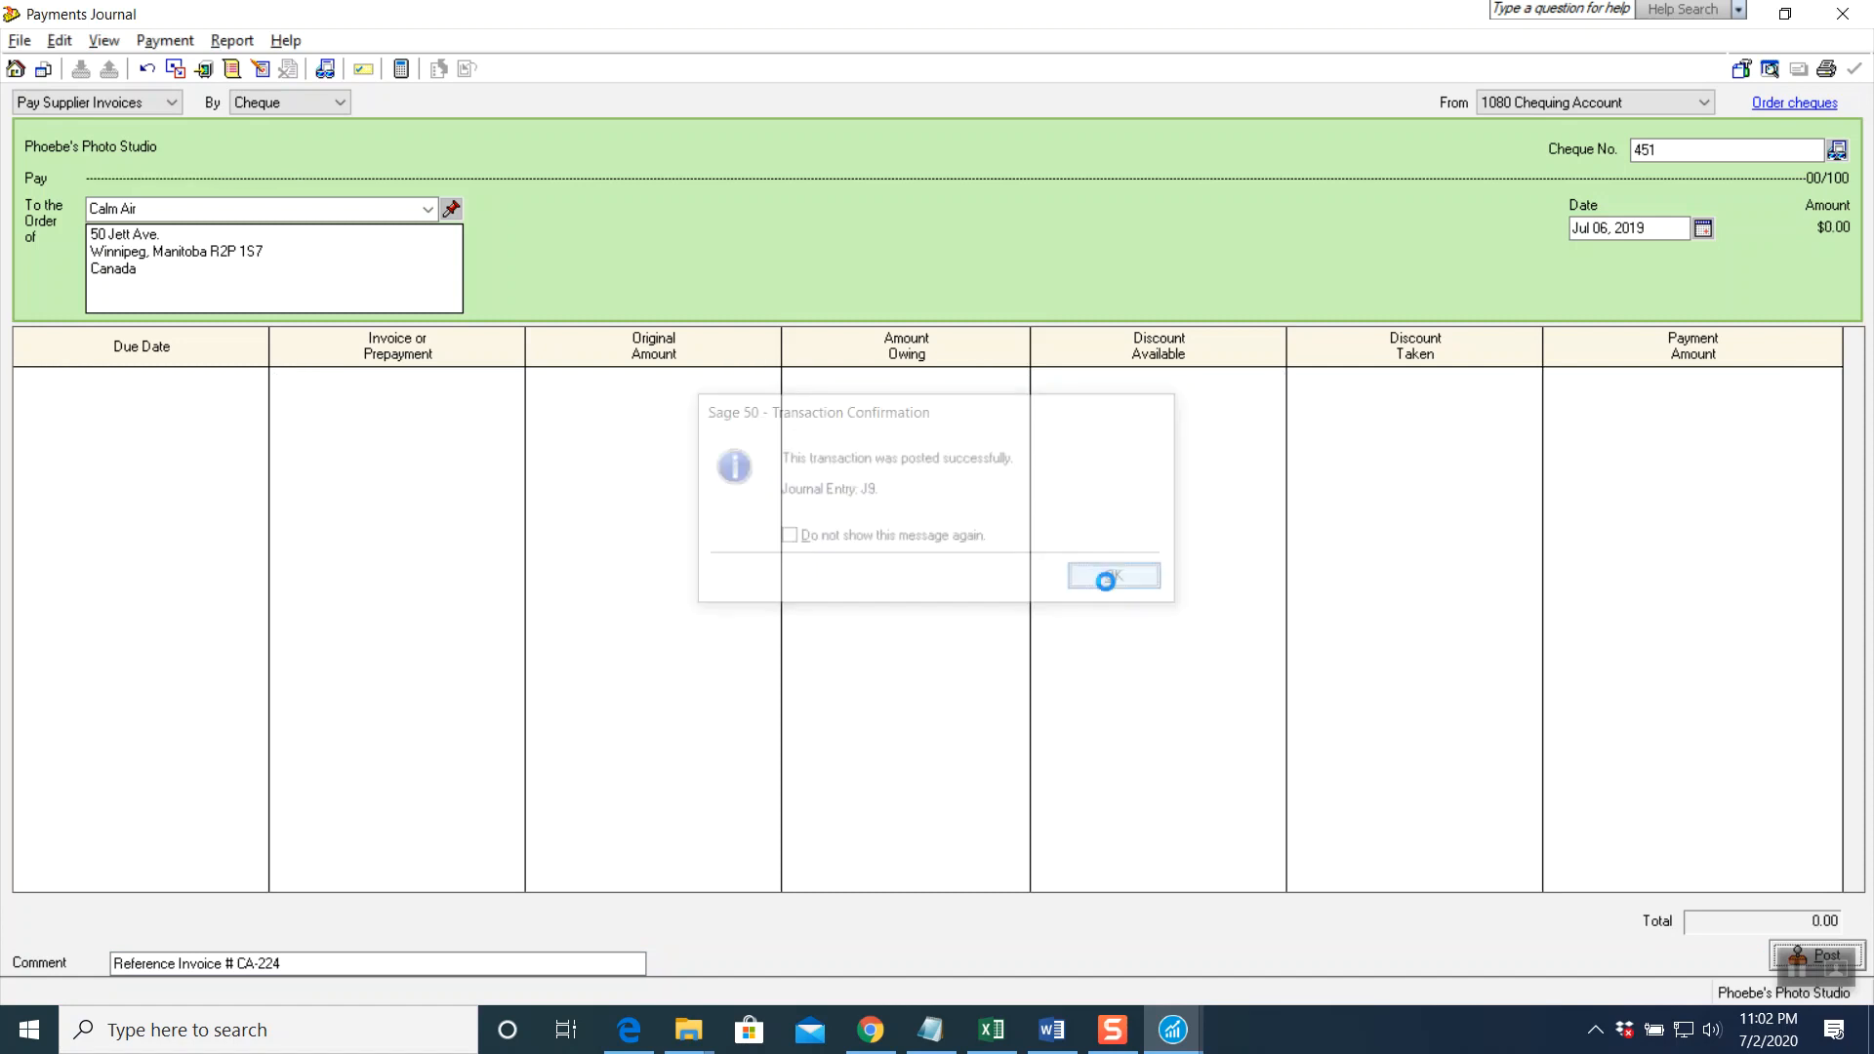
pyautogui.click(1844, 13)
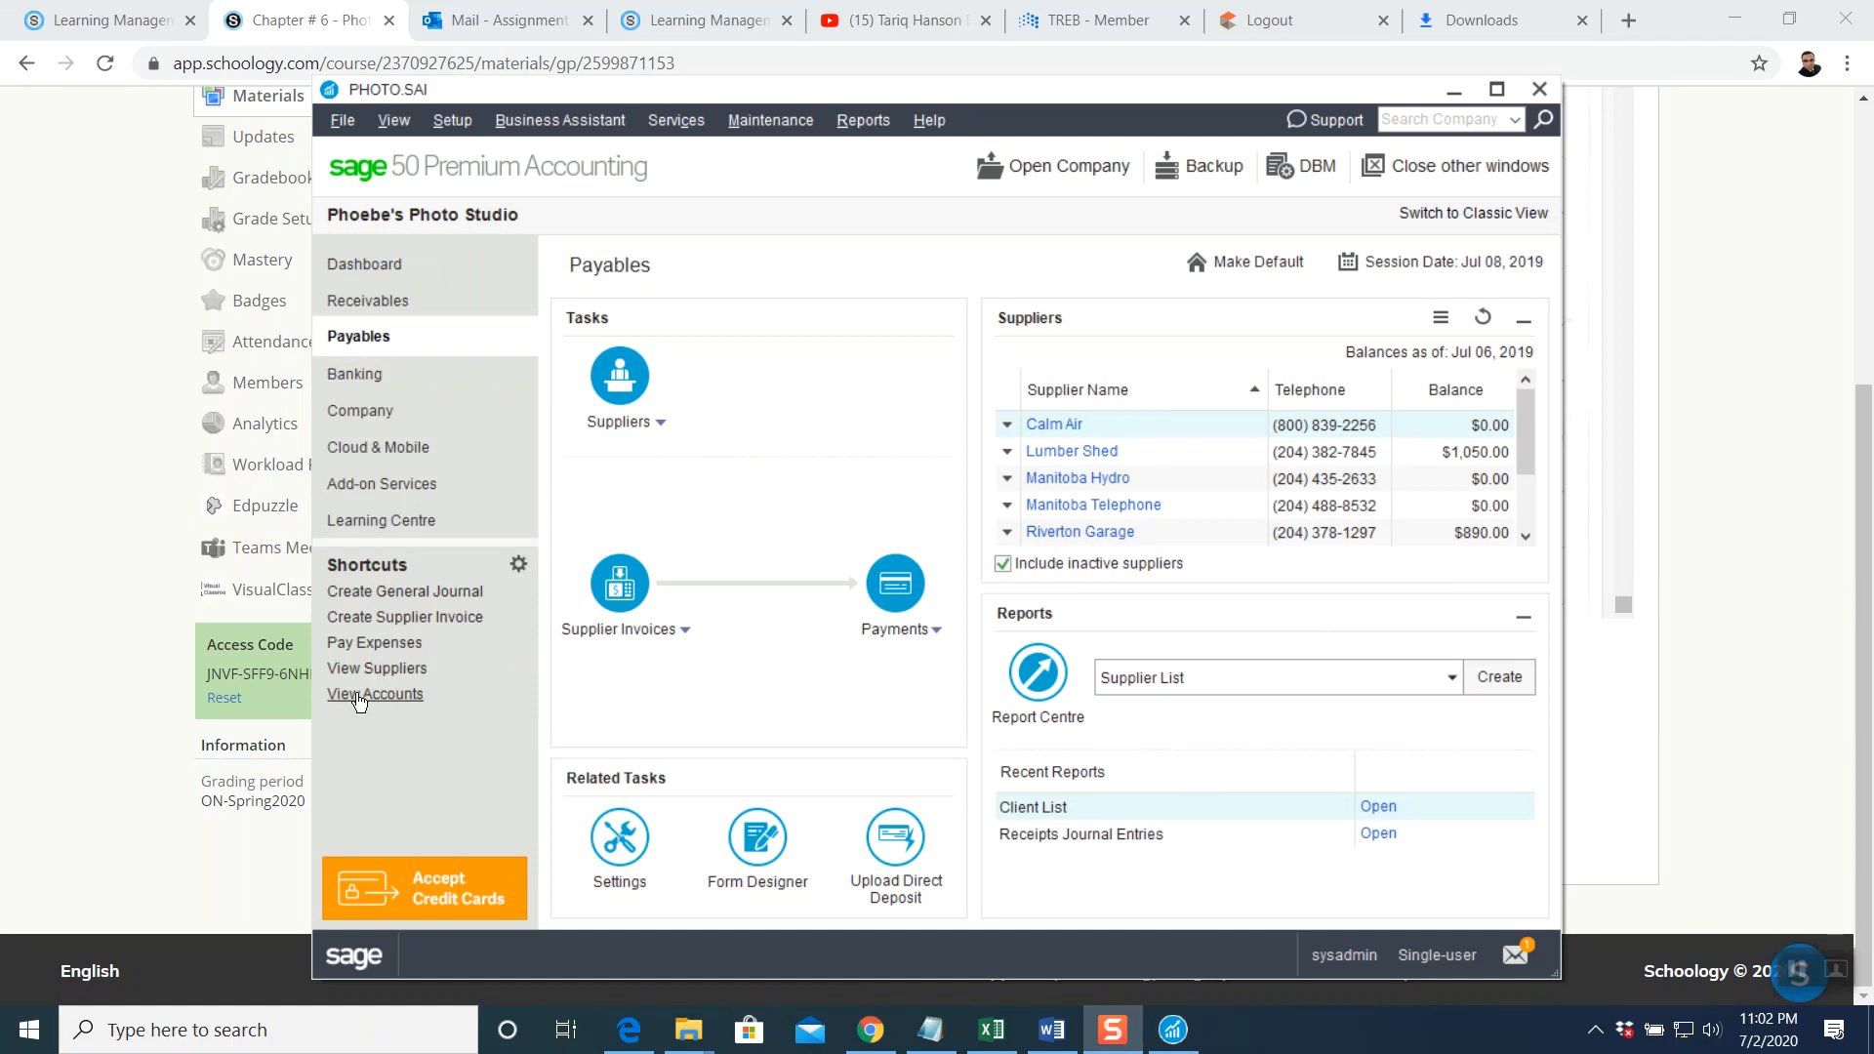
pyautogui.click(108, 644)
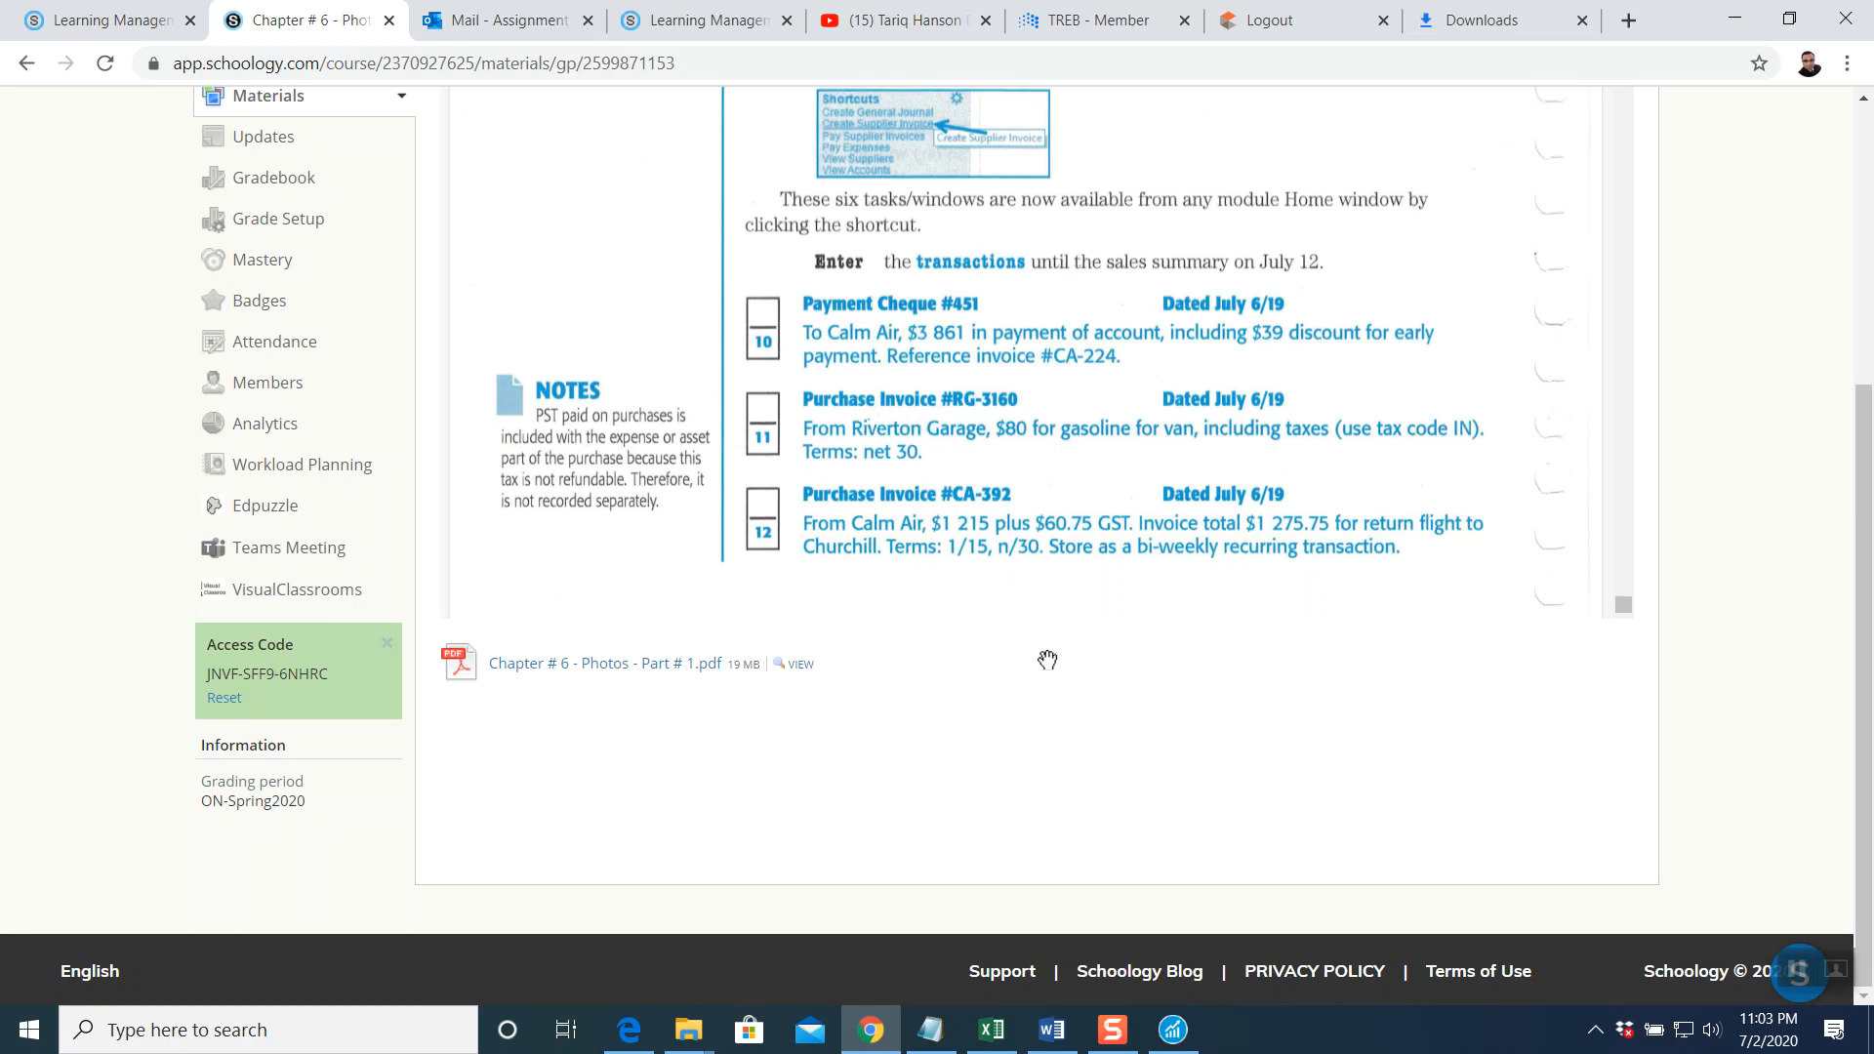
pyautogui.click(1172, 1030)
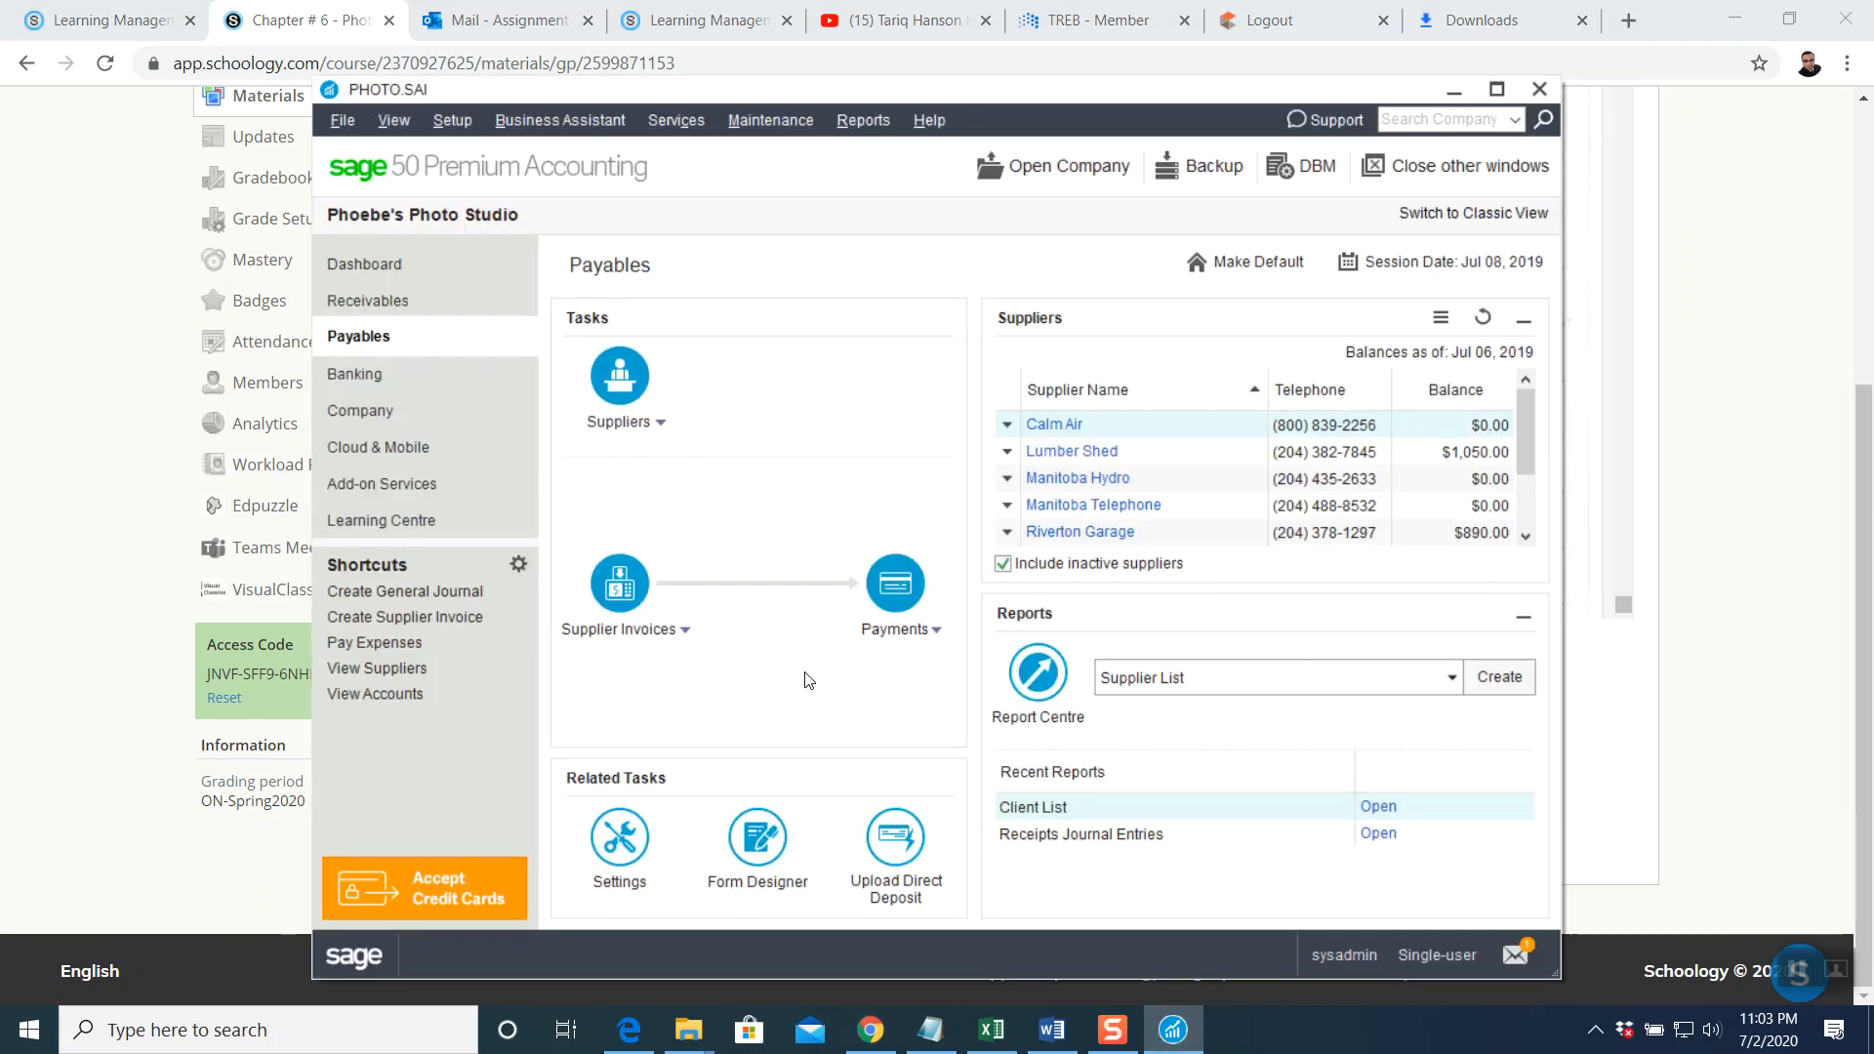
# From Receivables, begin a client invoice numbered RG dated July 6, 2019
pyautogui.click(407, 303)
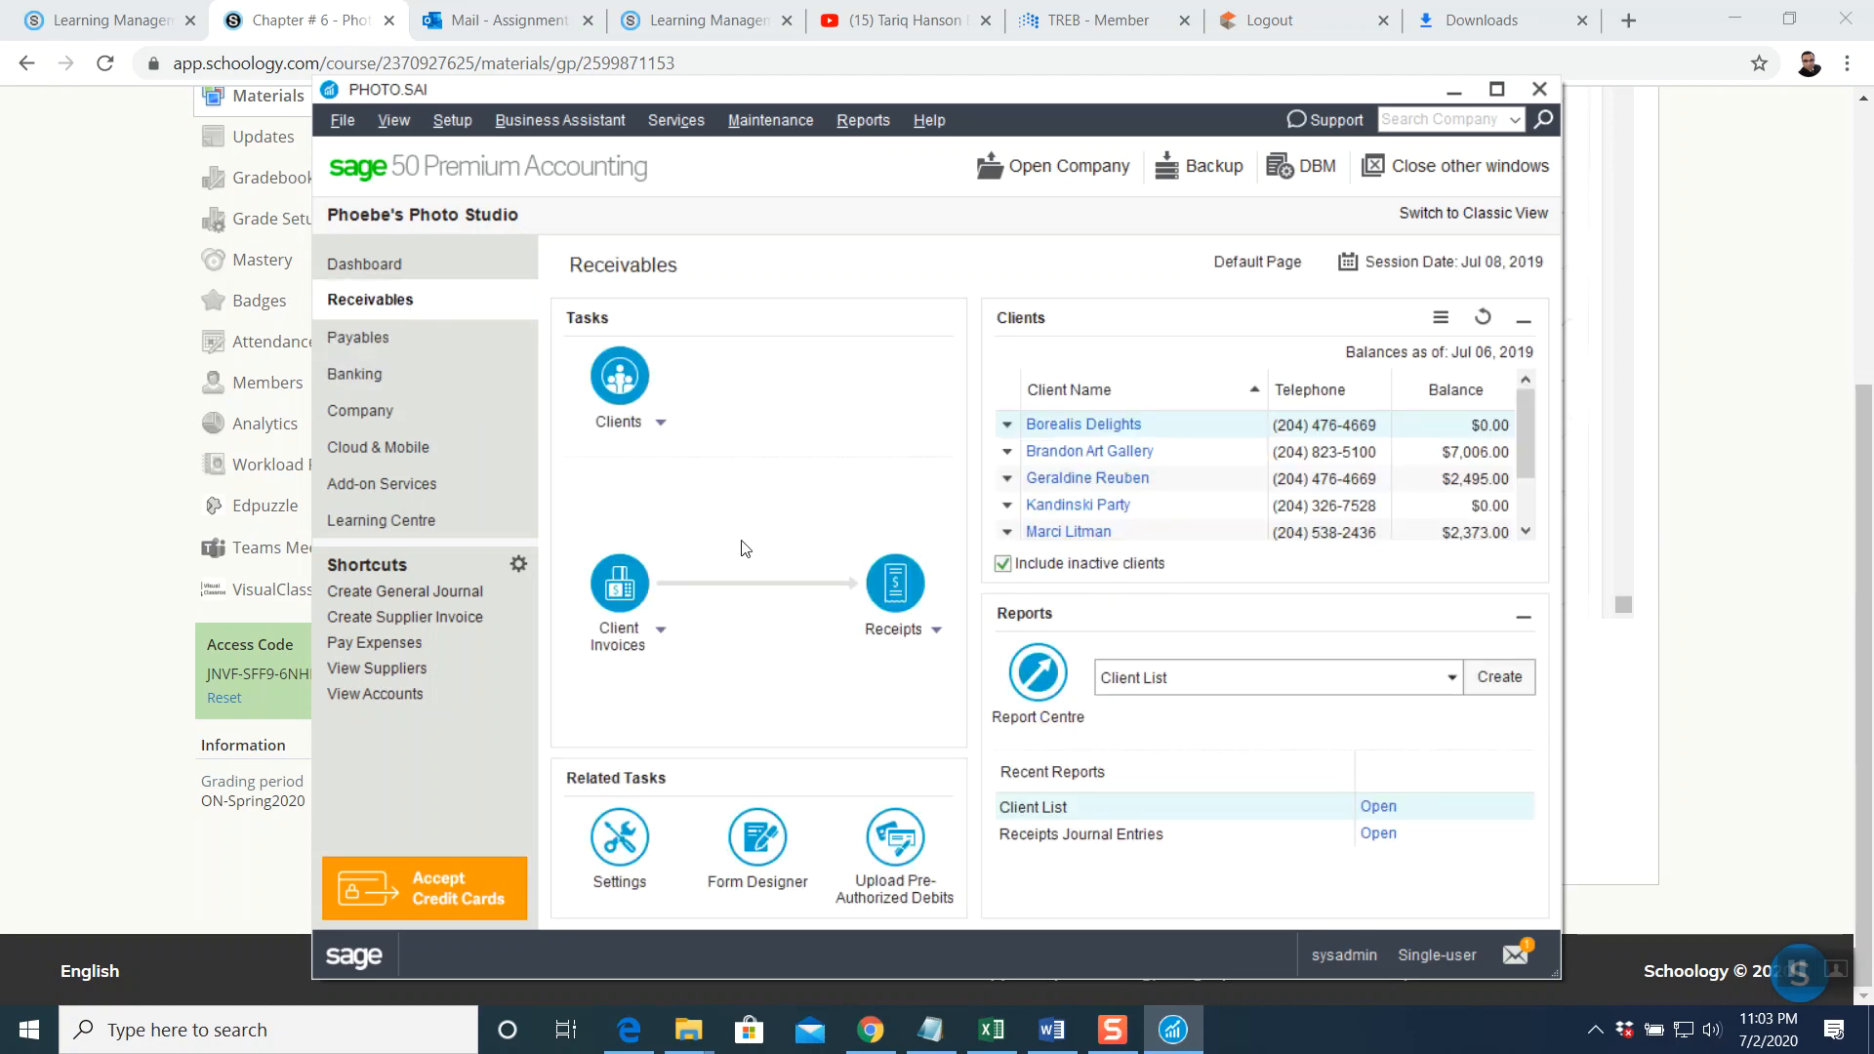
pyautogui.click(964, 617)
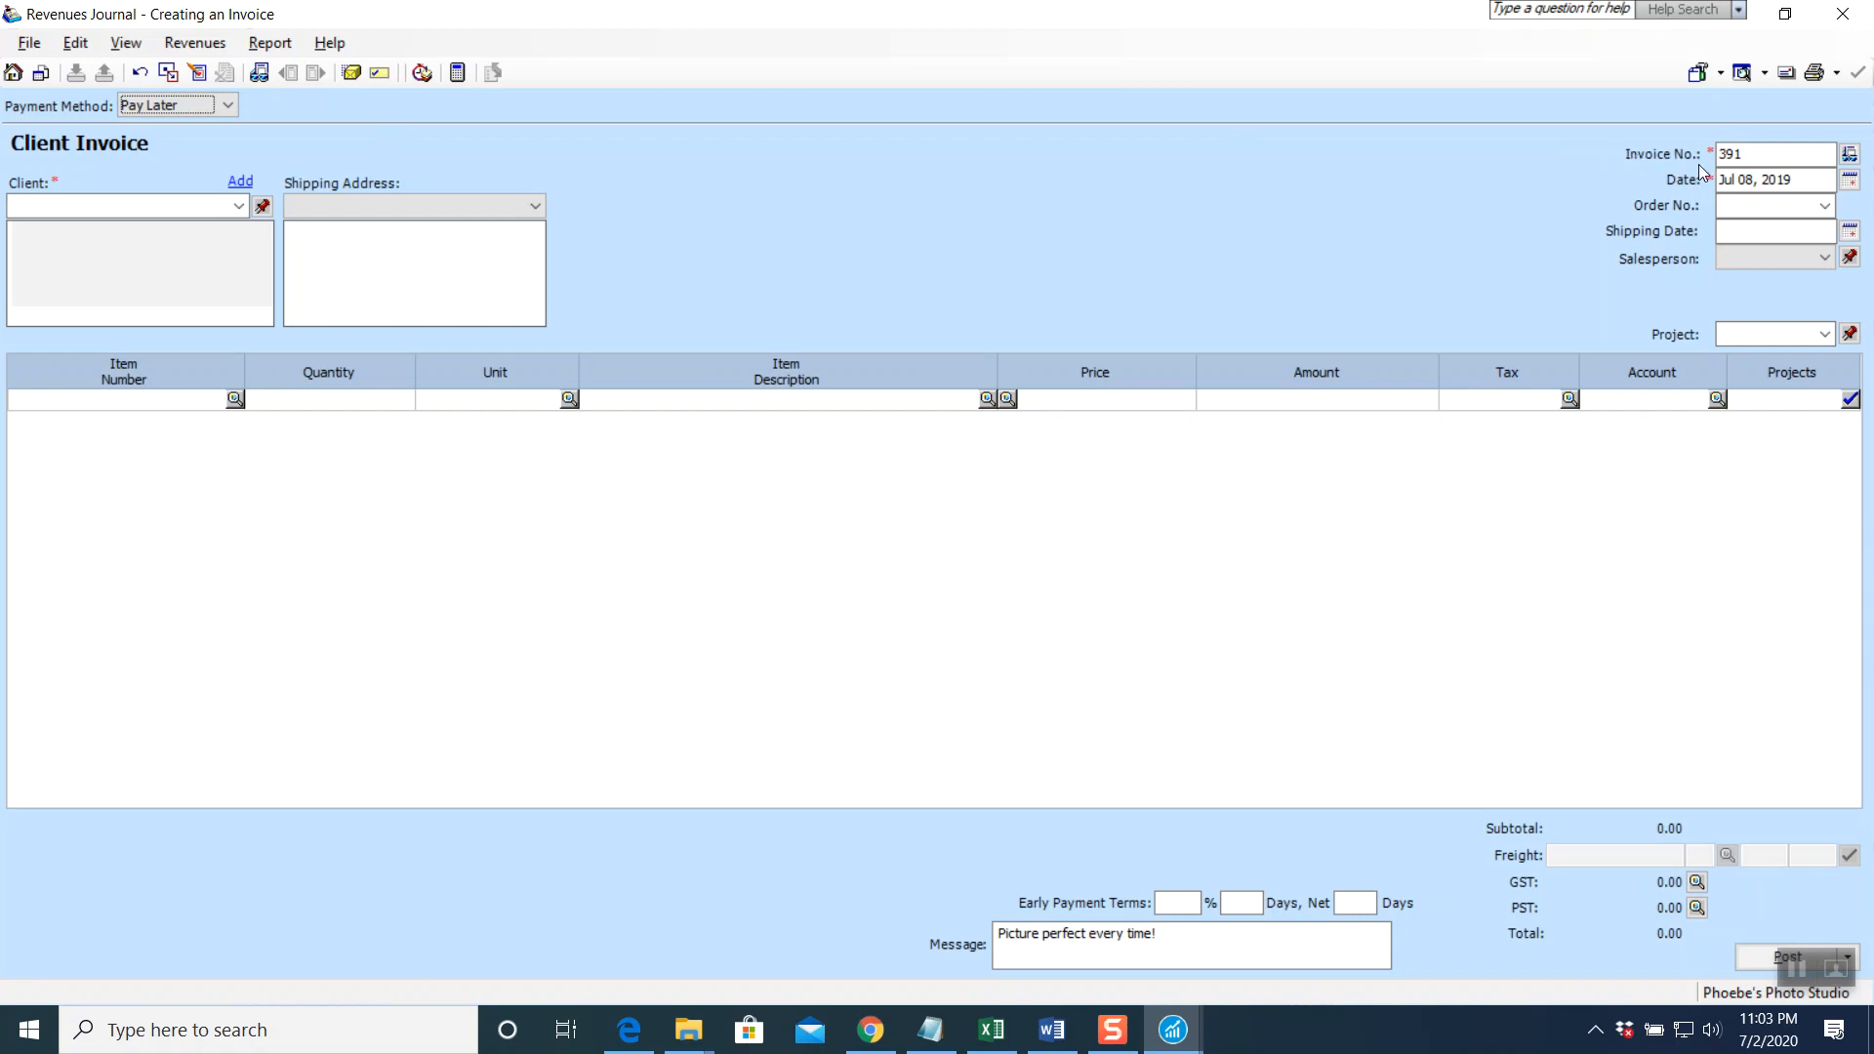
pyautogui.moveTo(1756, 151); pyautogui.dragTo(1672, 149)
pyautogui.write('RG-3160')
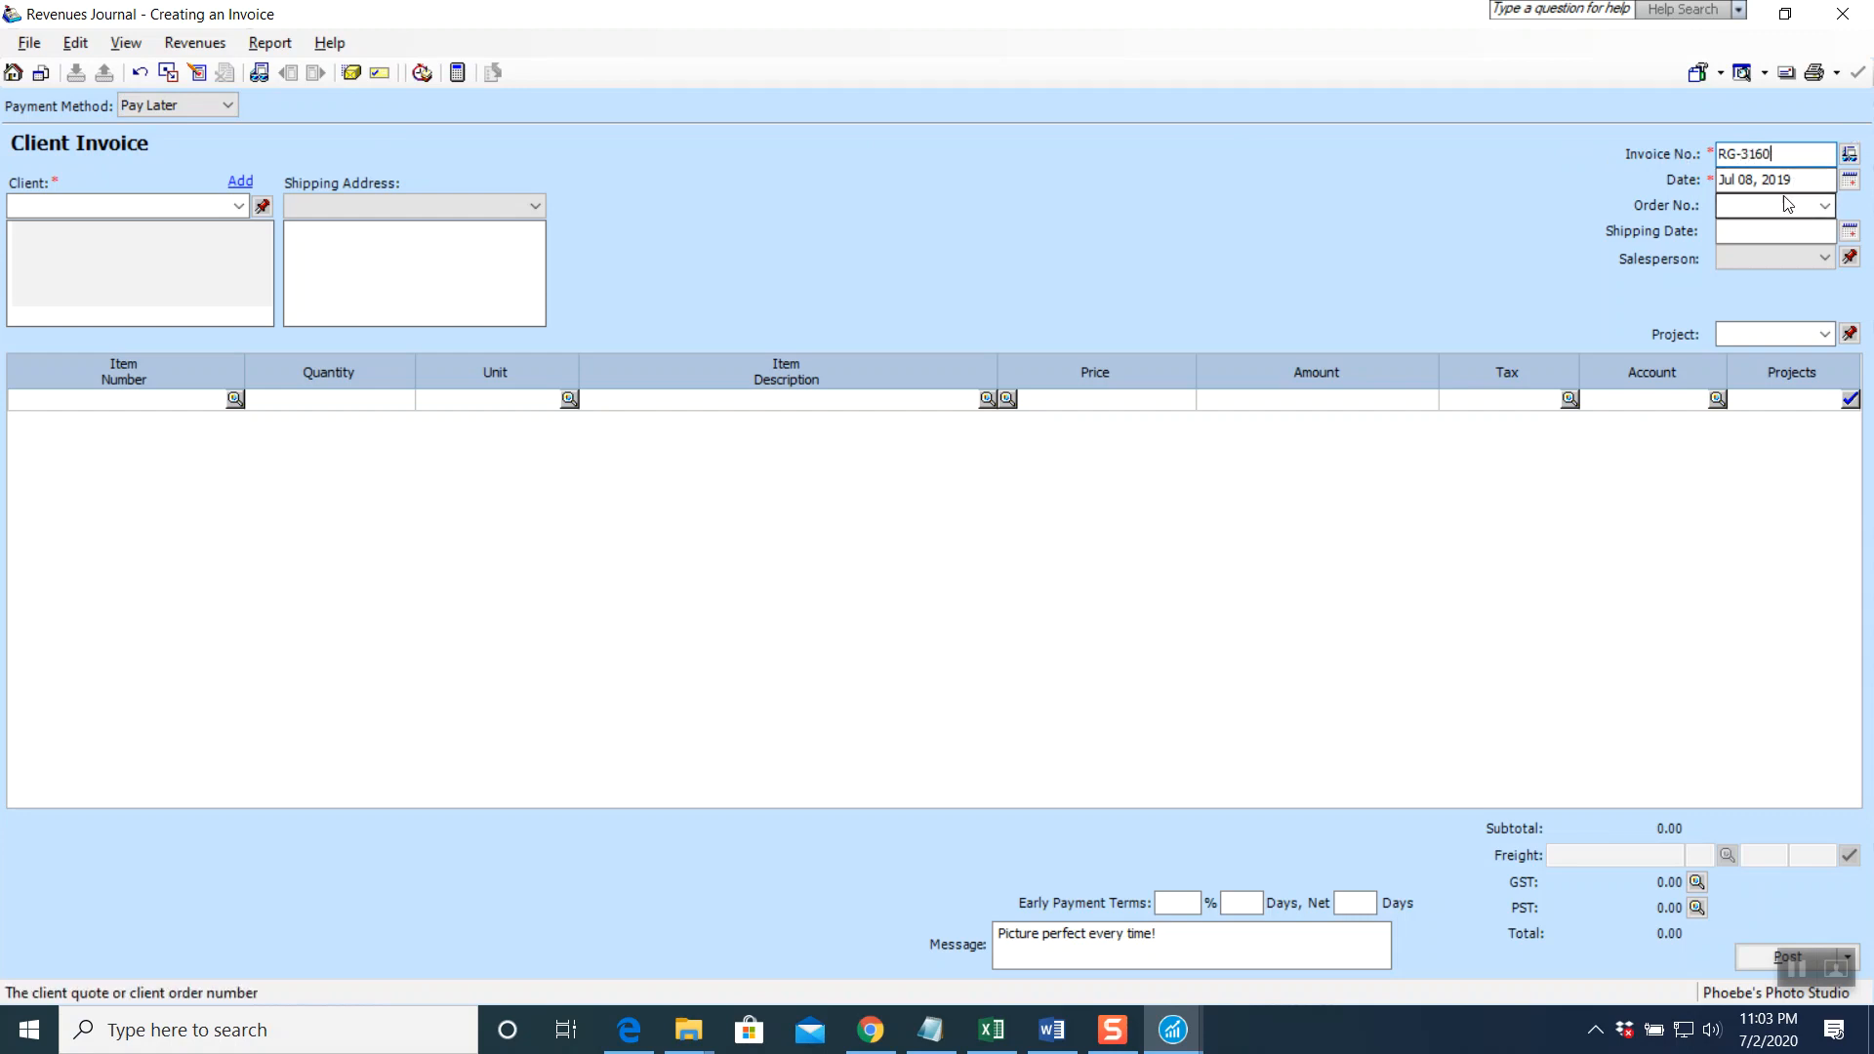
pyautogui.click(1850, 179)
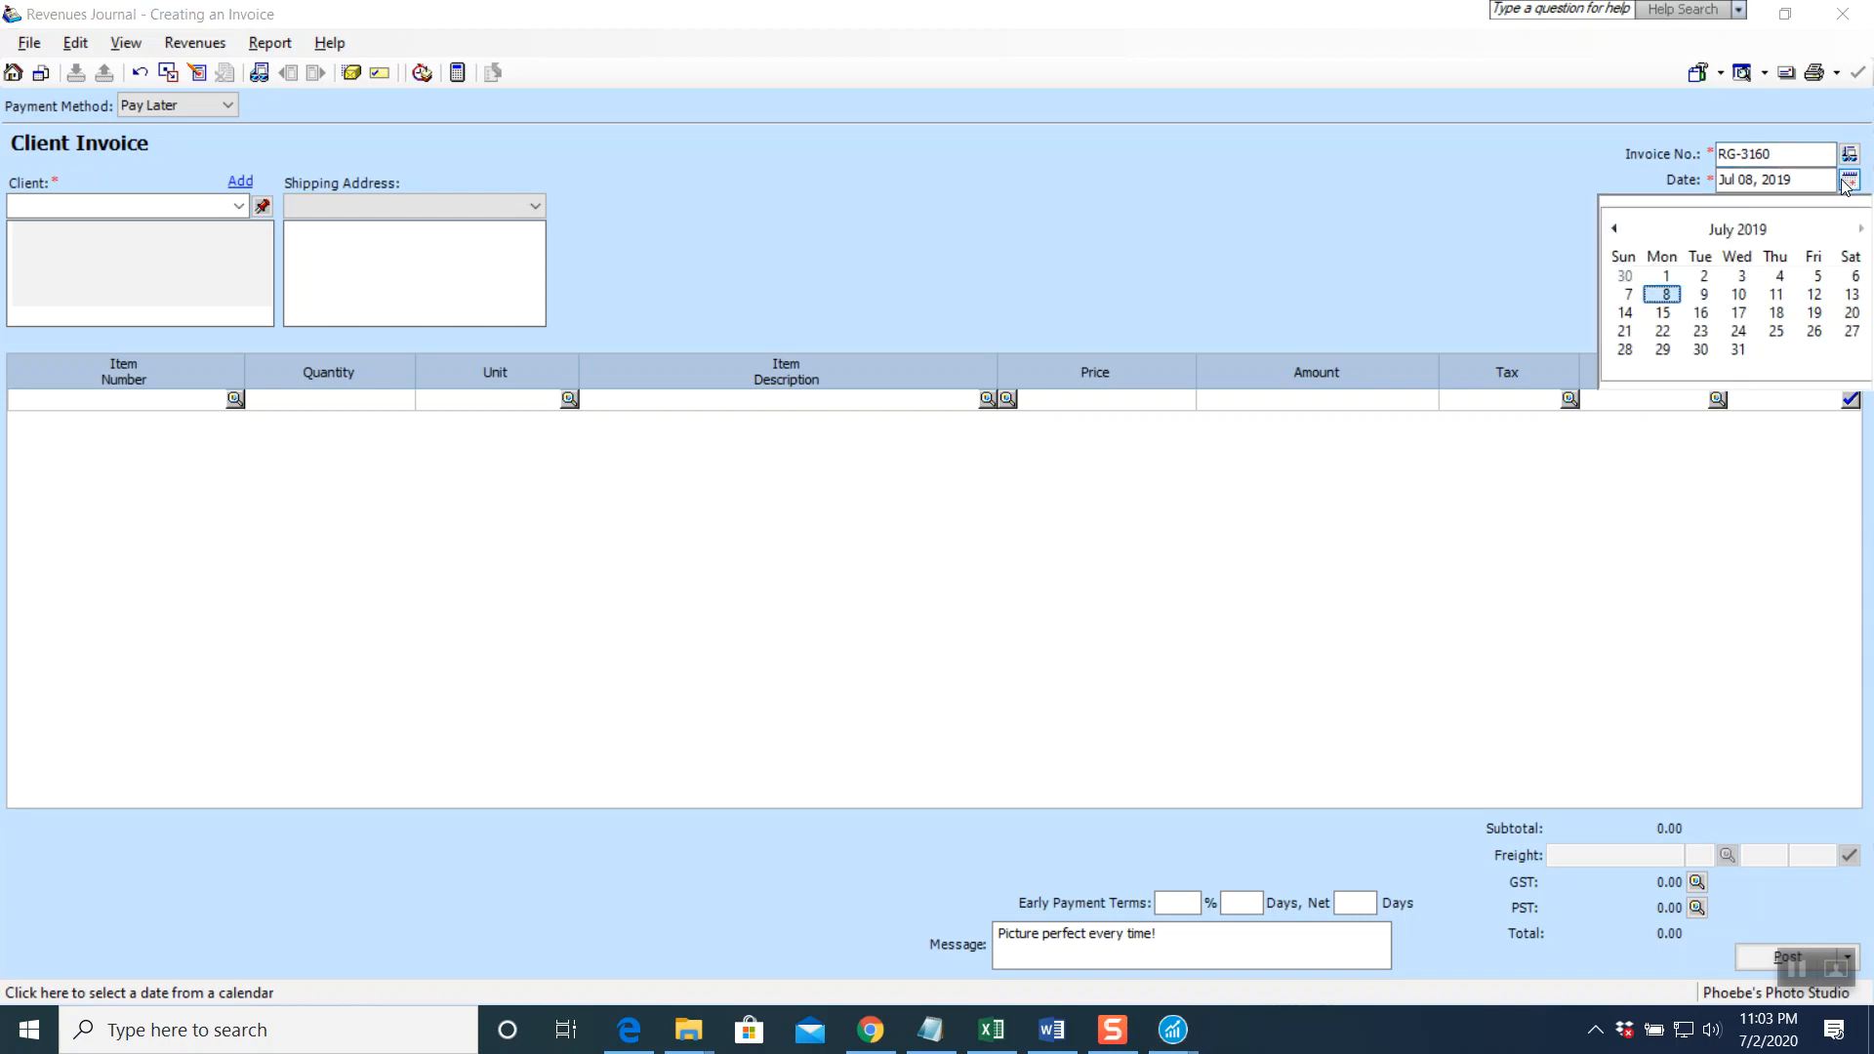
pyautogui.click(1856, 277)
# Abandon the mistaken client invoice without saving and switch to the Payables page
pyautogui.click(241, 206)
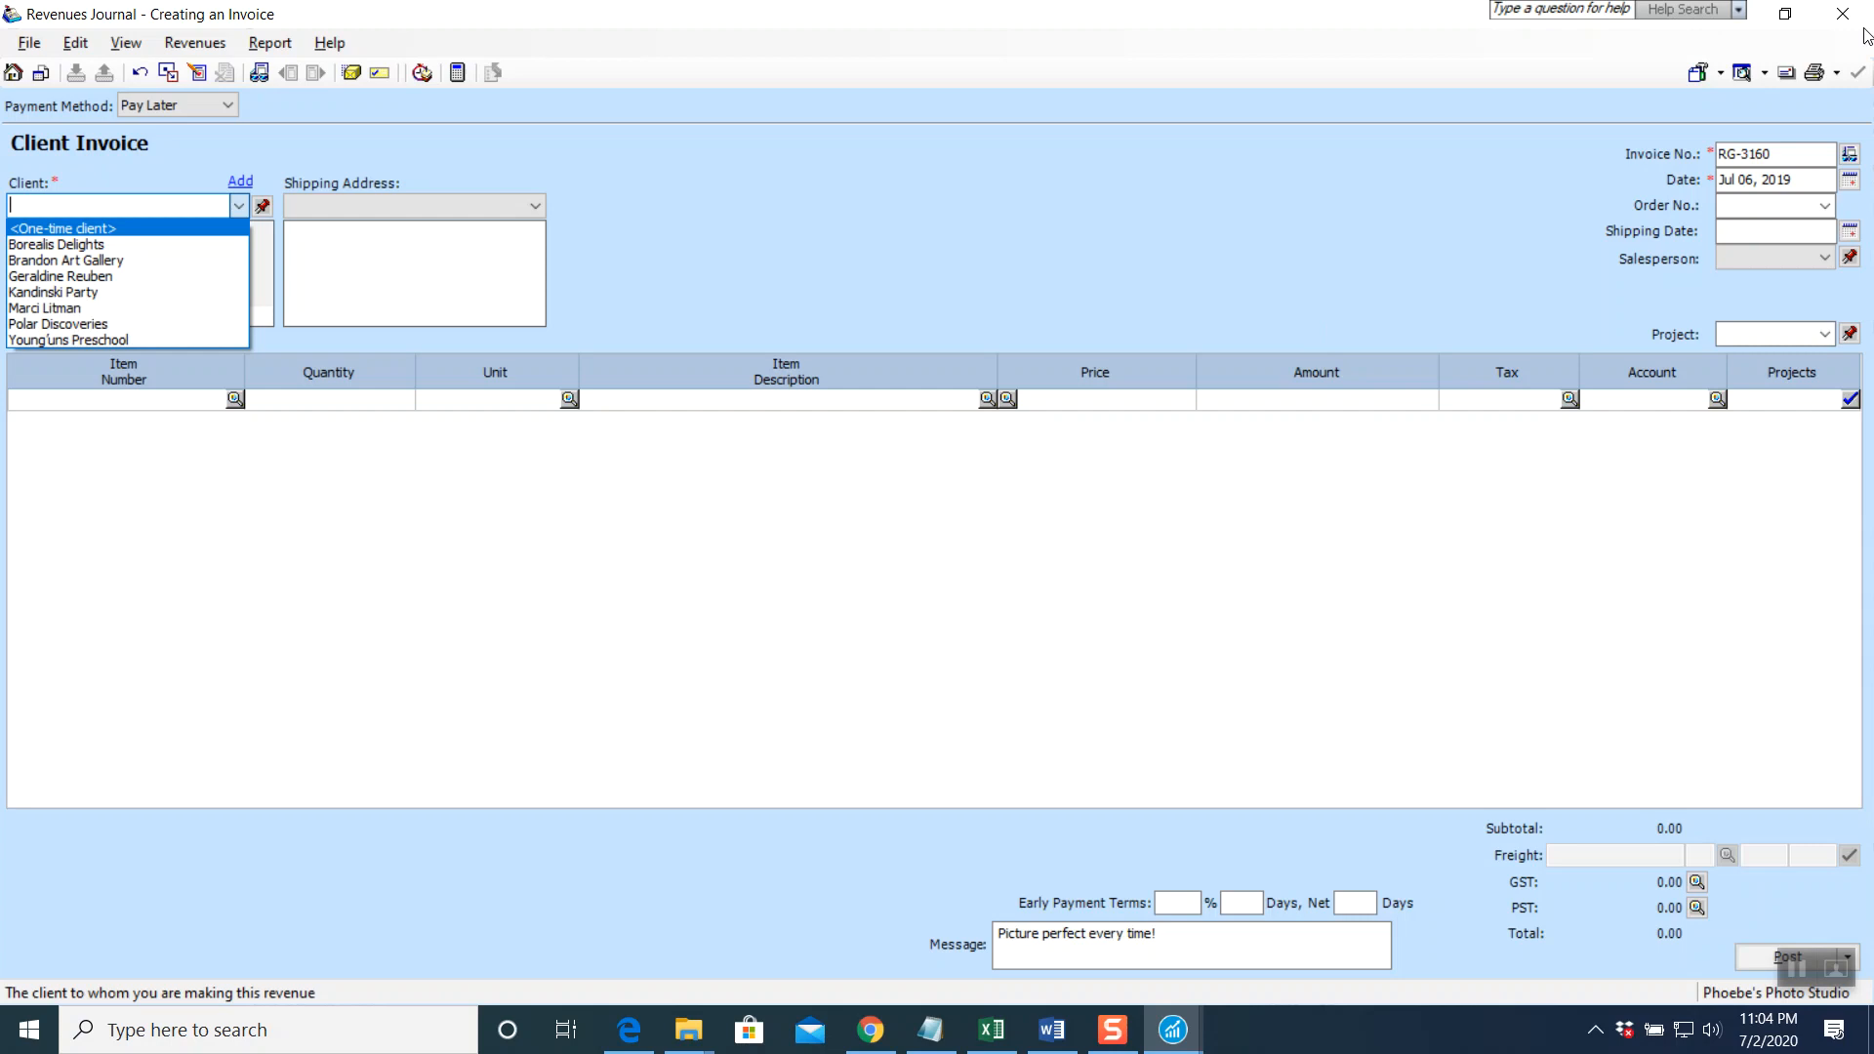
pyautogui.press('Escape')
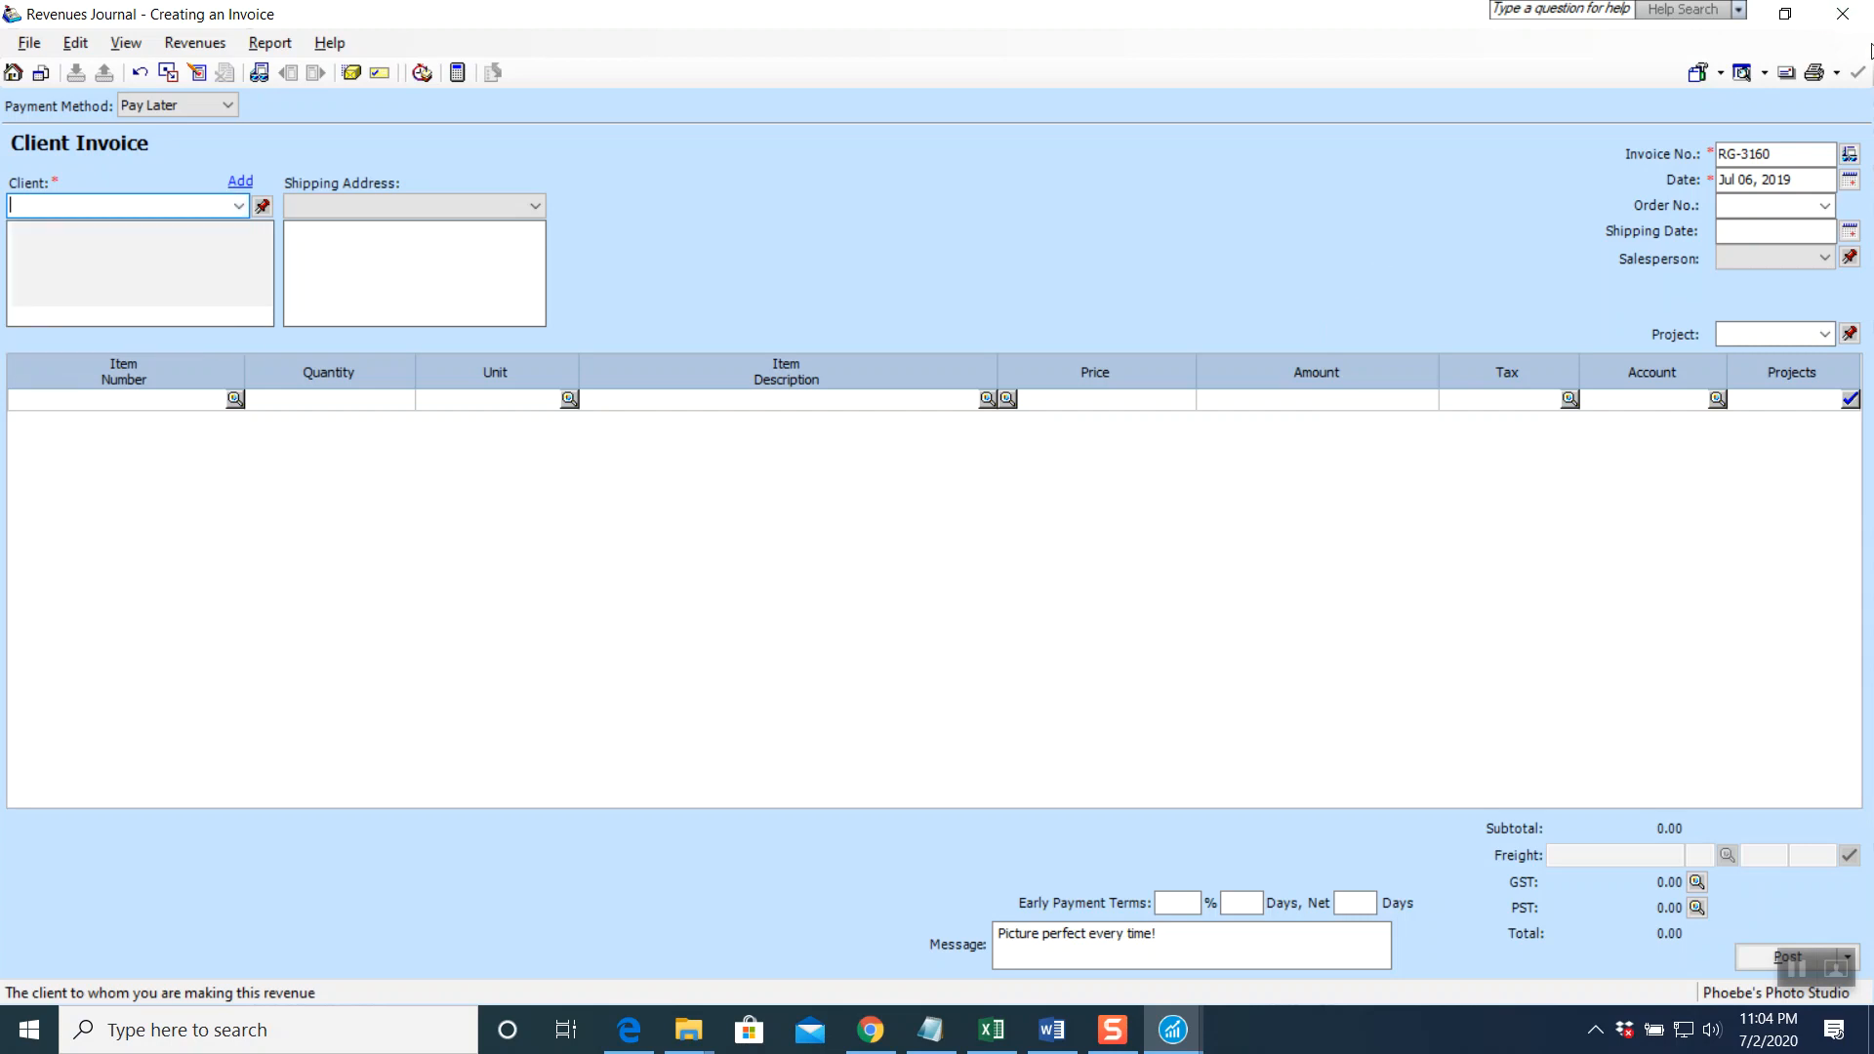
pyautogui.click(1843, 14)
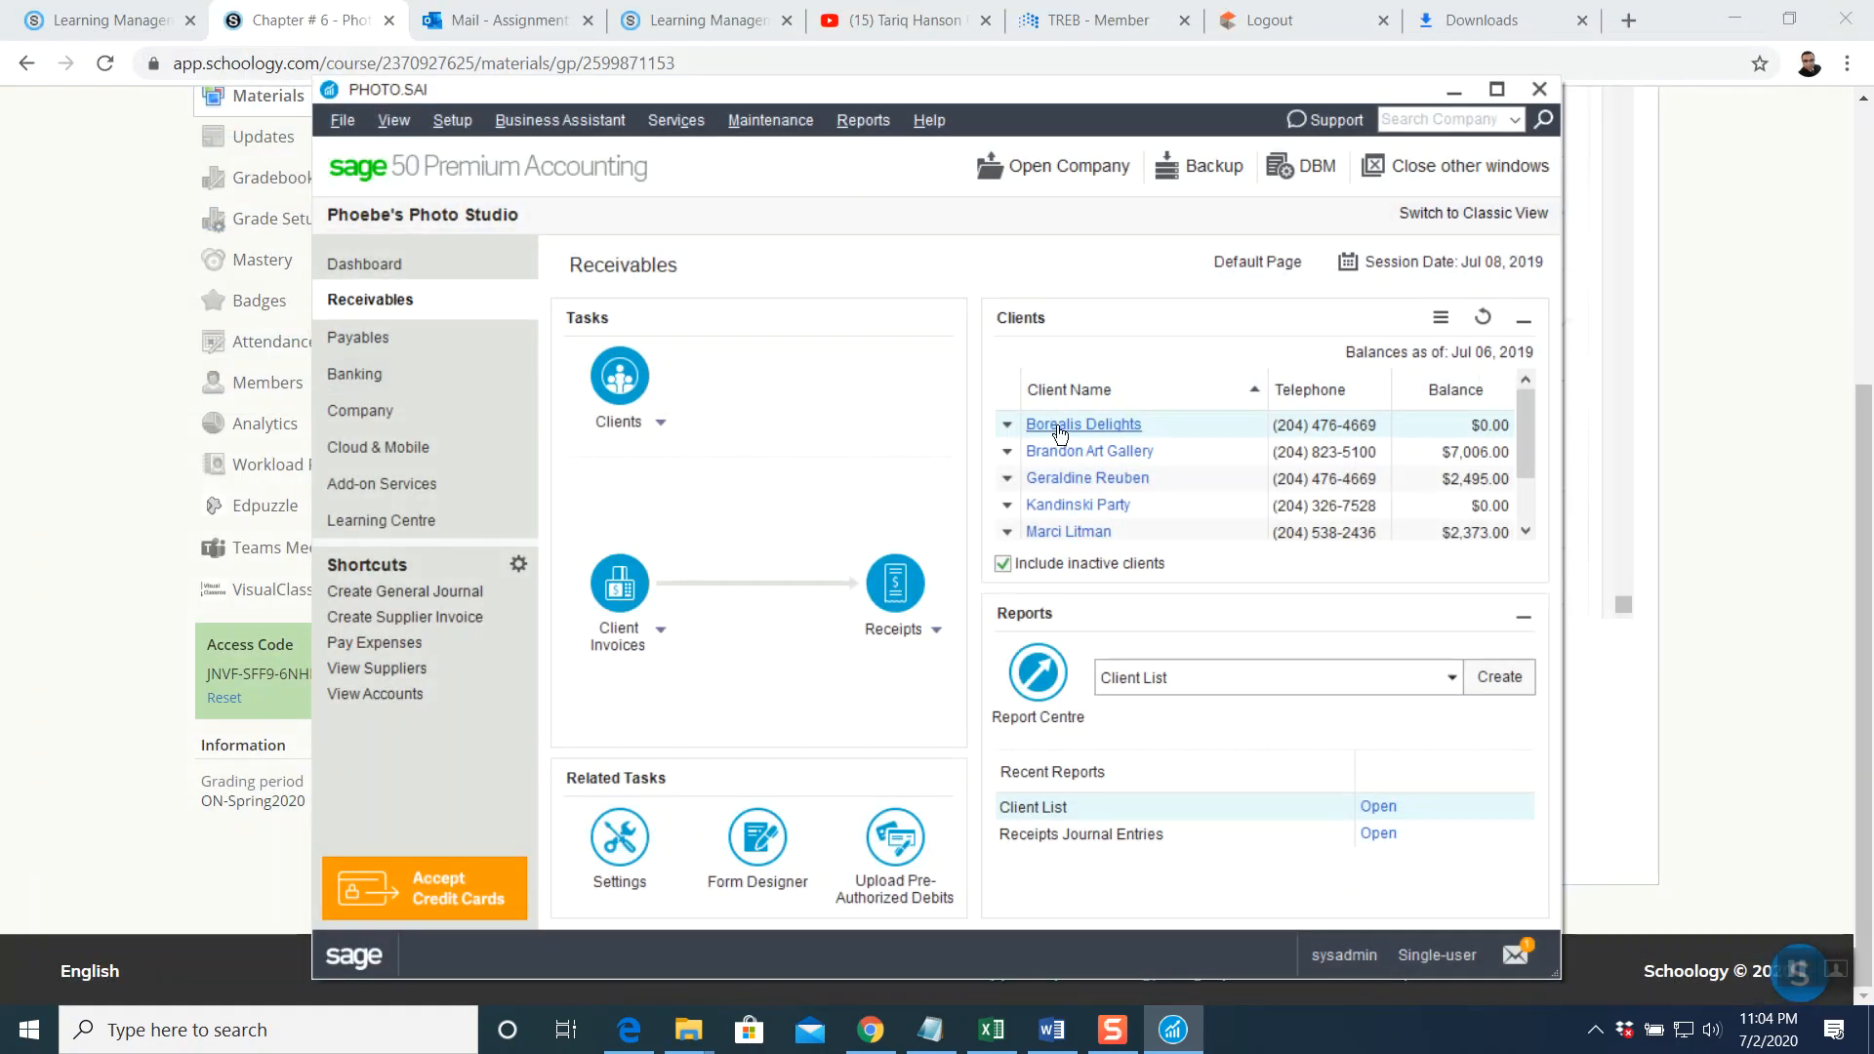
pyautogui.click(427, 339)
# Start supplier invoice RG-3160 dated July 6, 2019 for Riverton Garage
pyautogui.click(623, 585)
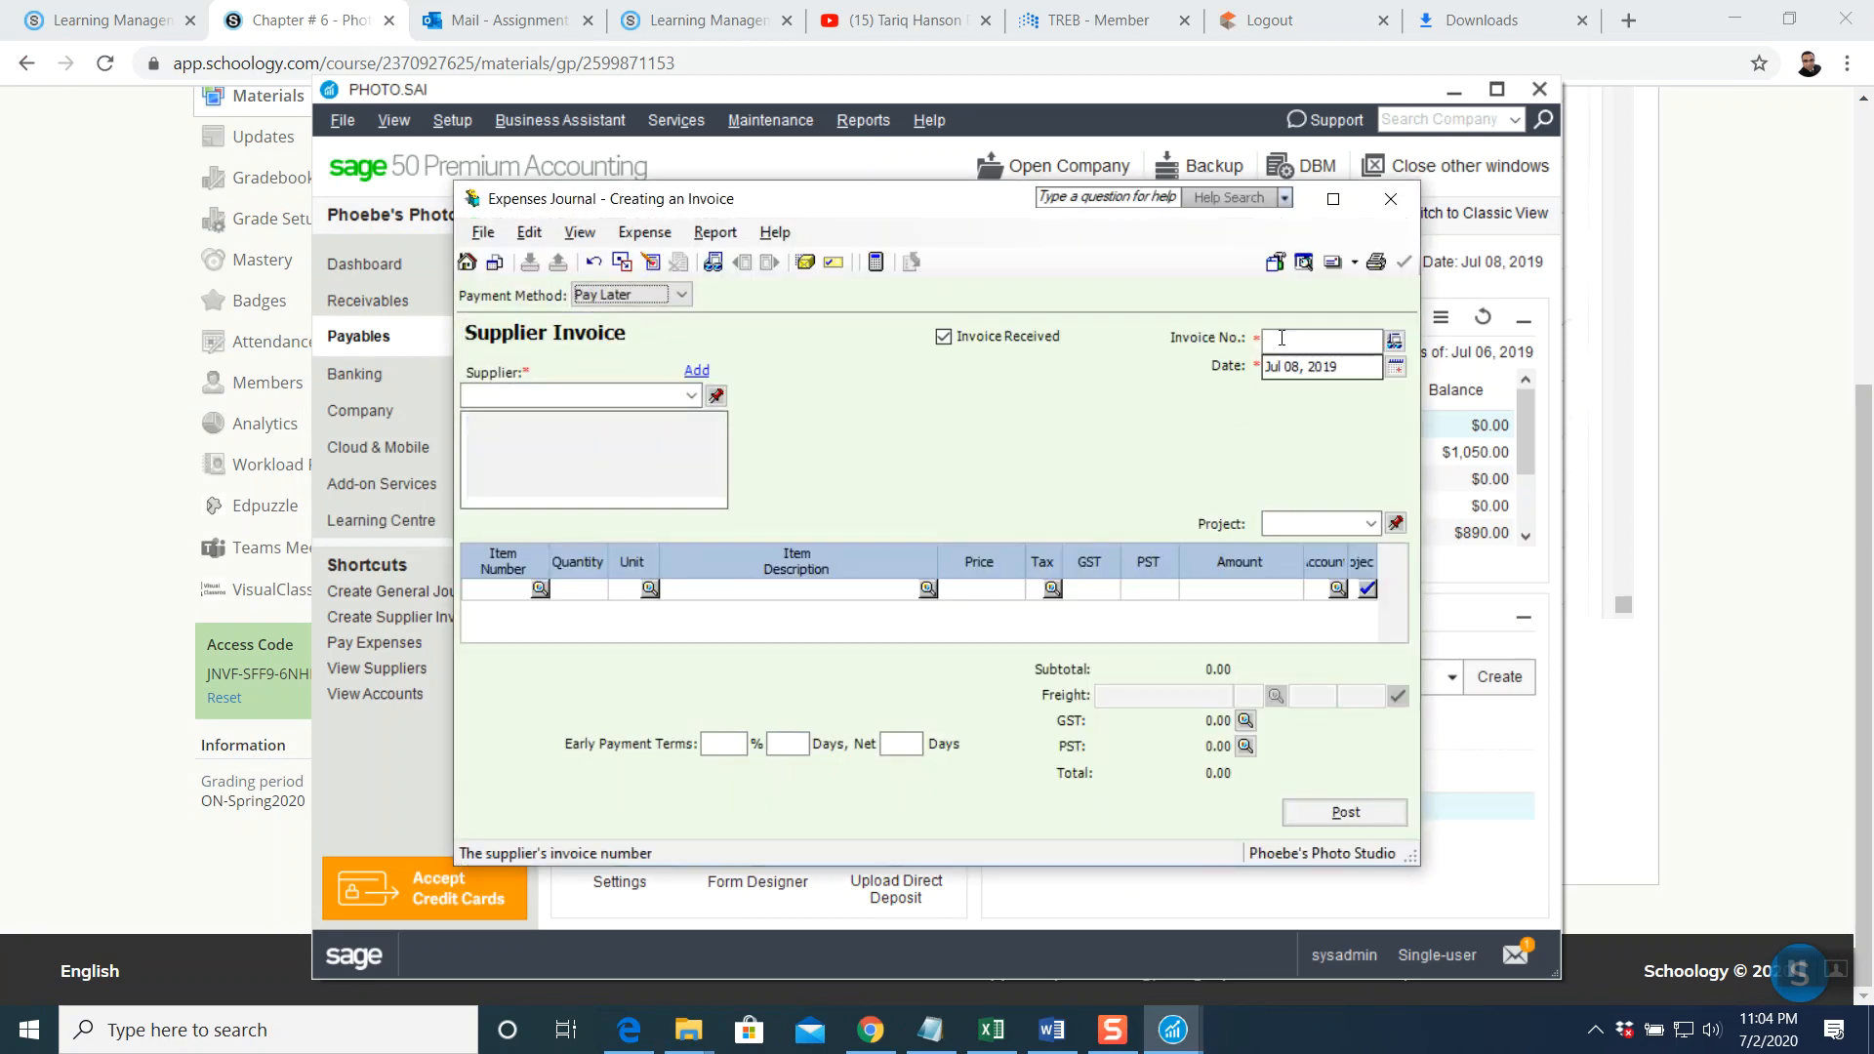
pyautogui.click(1332, 198)
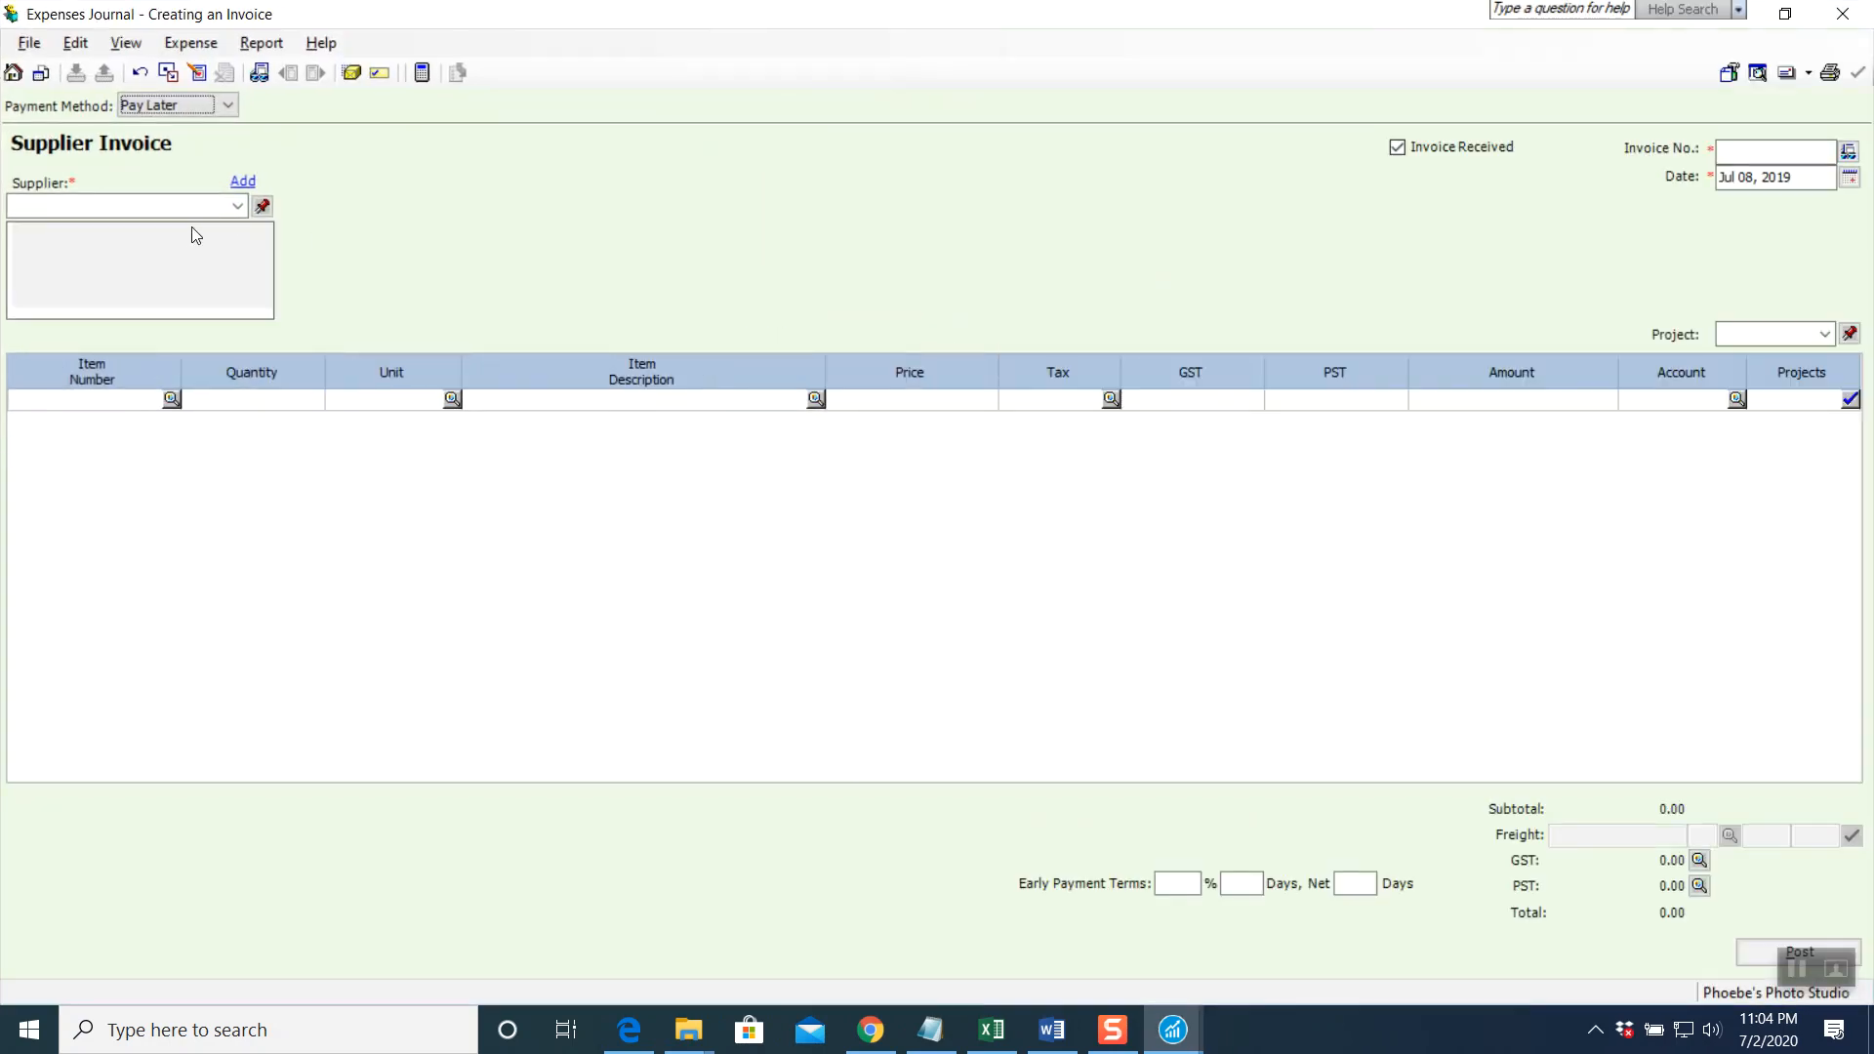
pyautogui.click(1773, 152)
pyautogui.write('RG-3160')
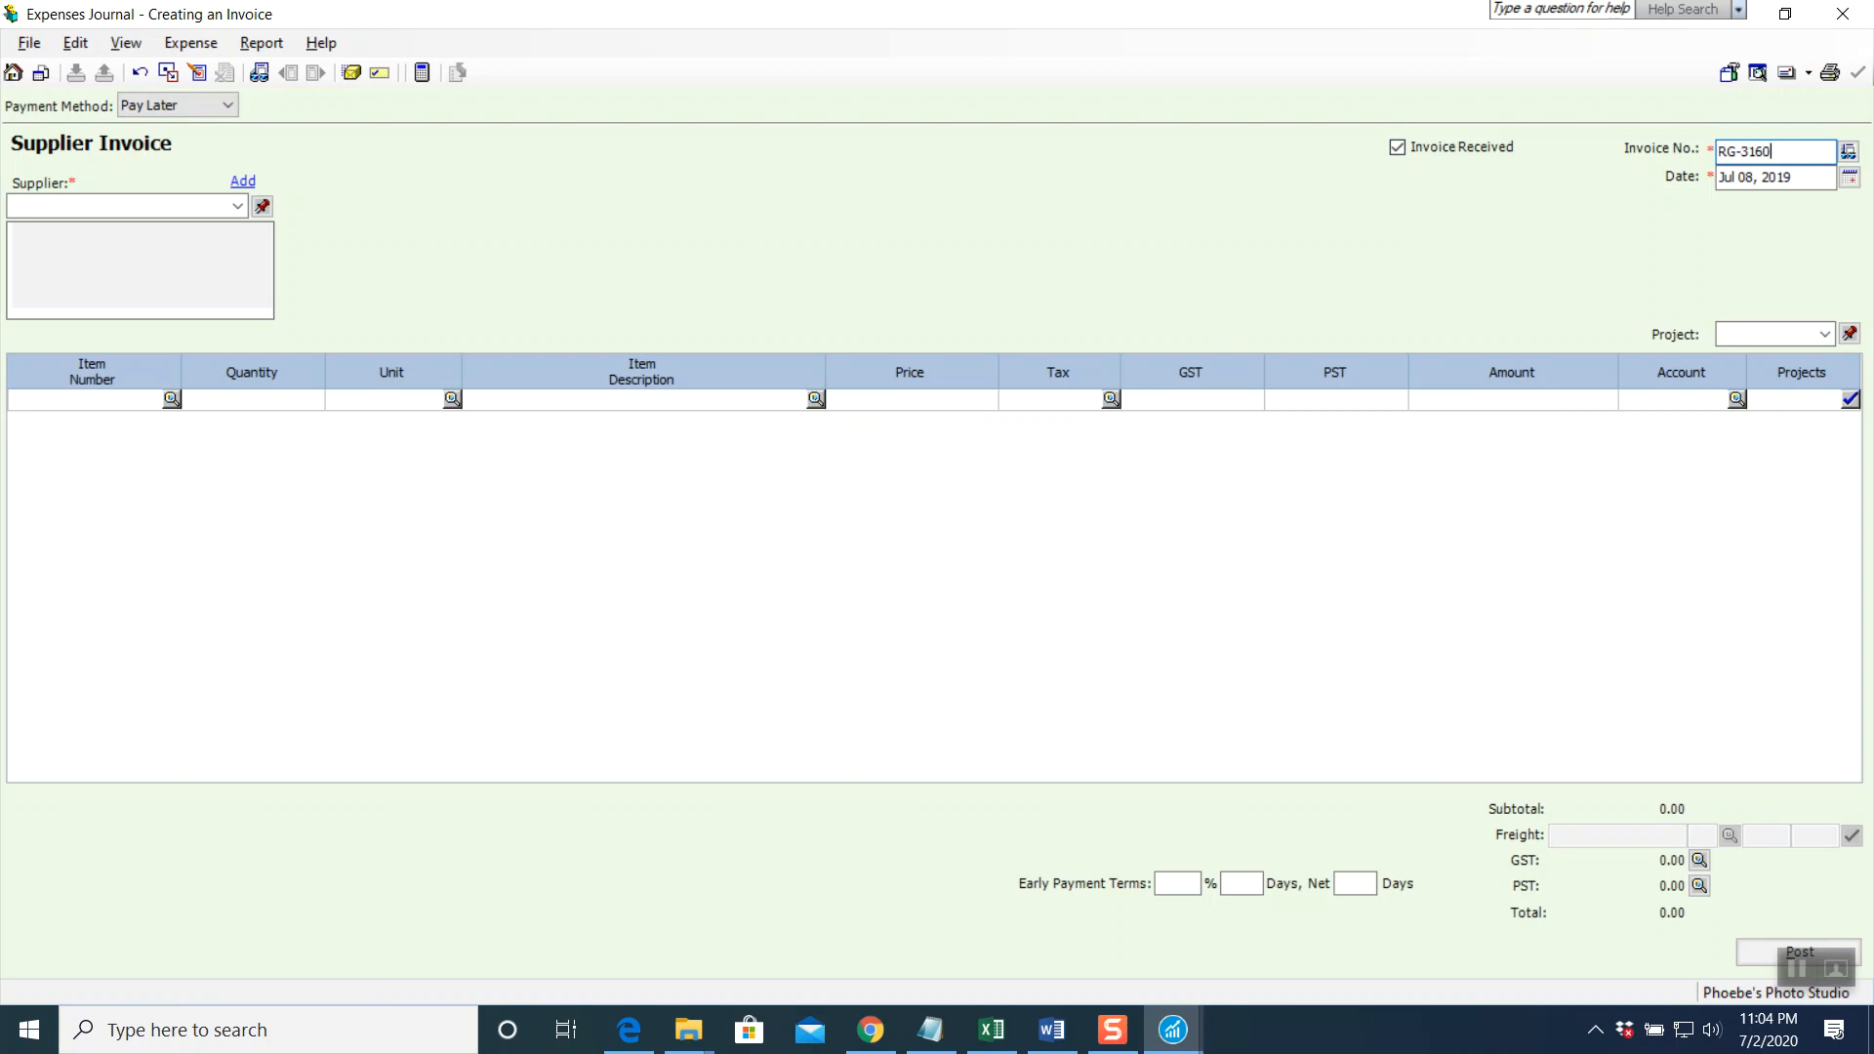
pyautogui.click(1833, 181)
pyautogui.click(1848, 177)
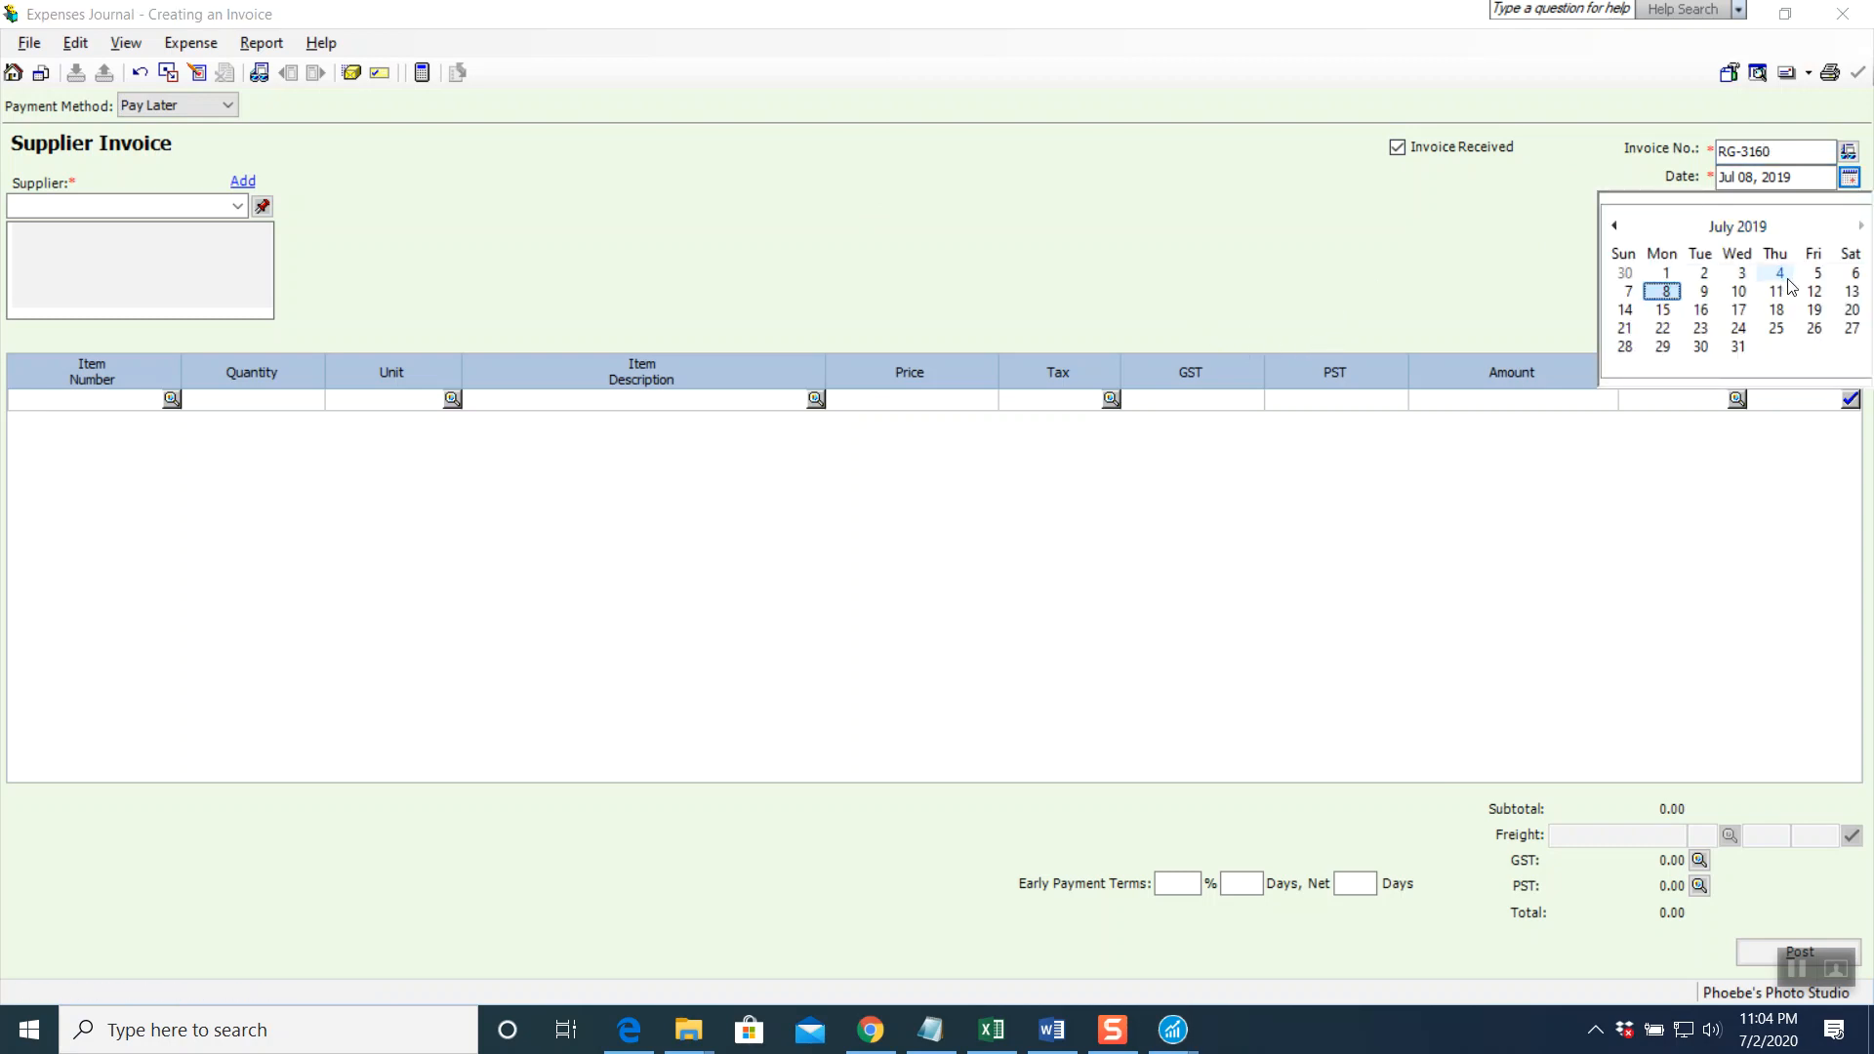
pyautogui.click(1848, 276)
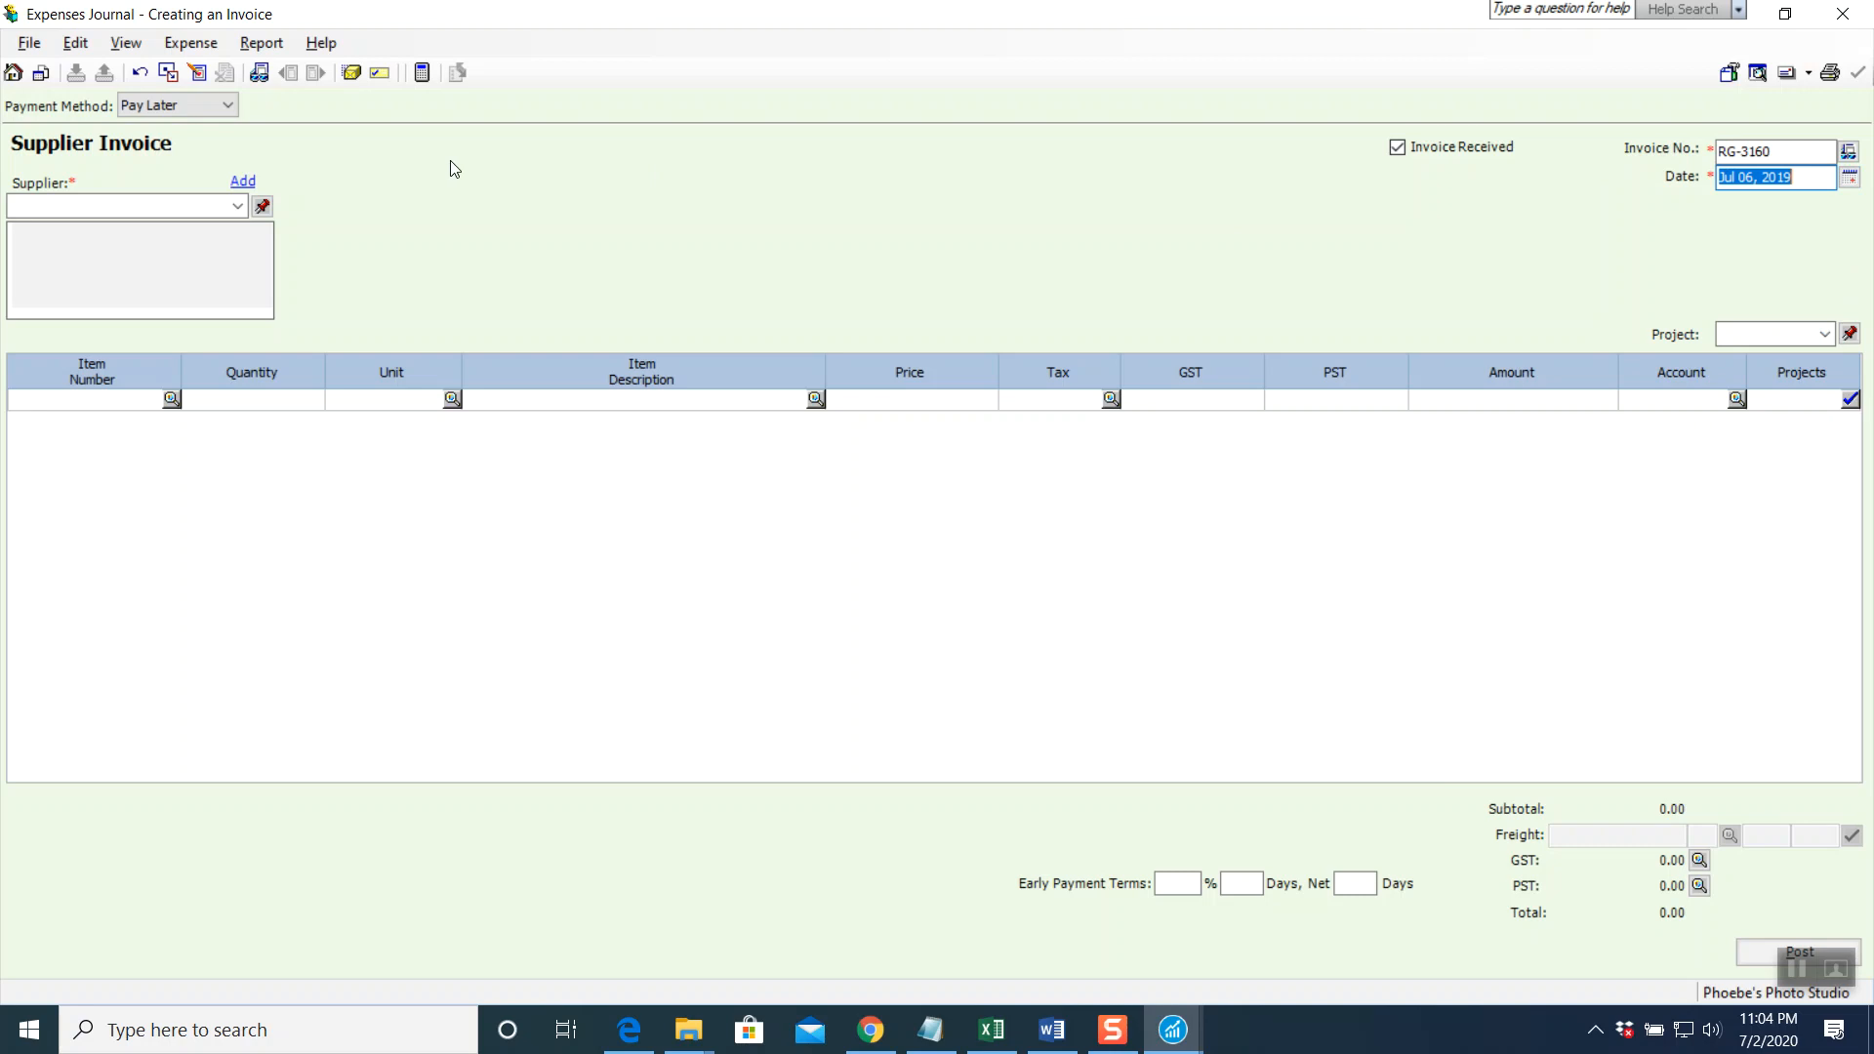
pyautogui.click(236, 206)
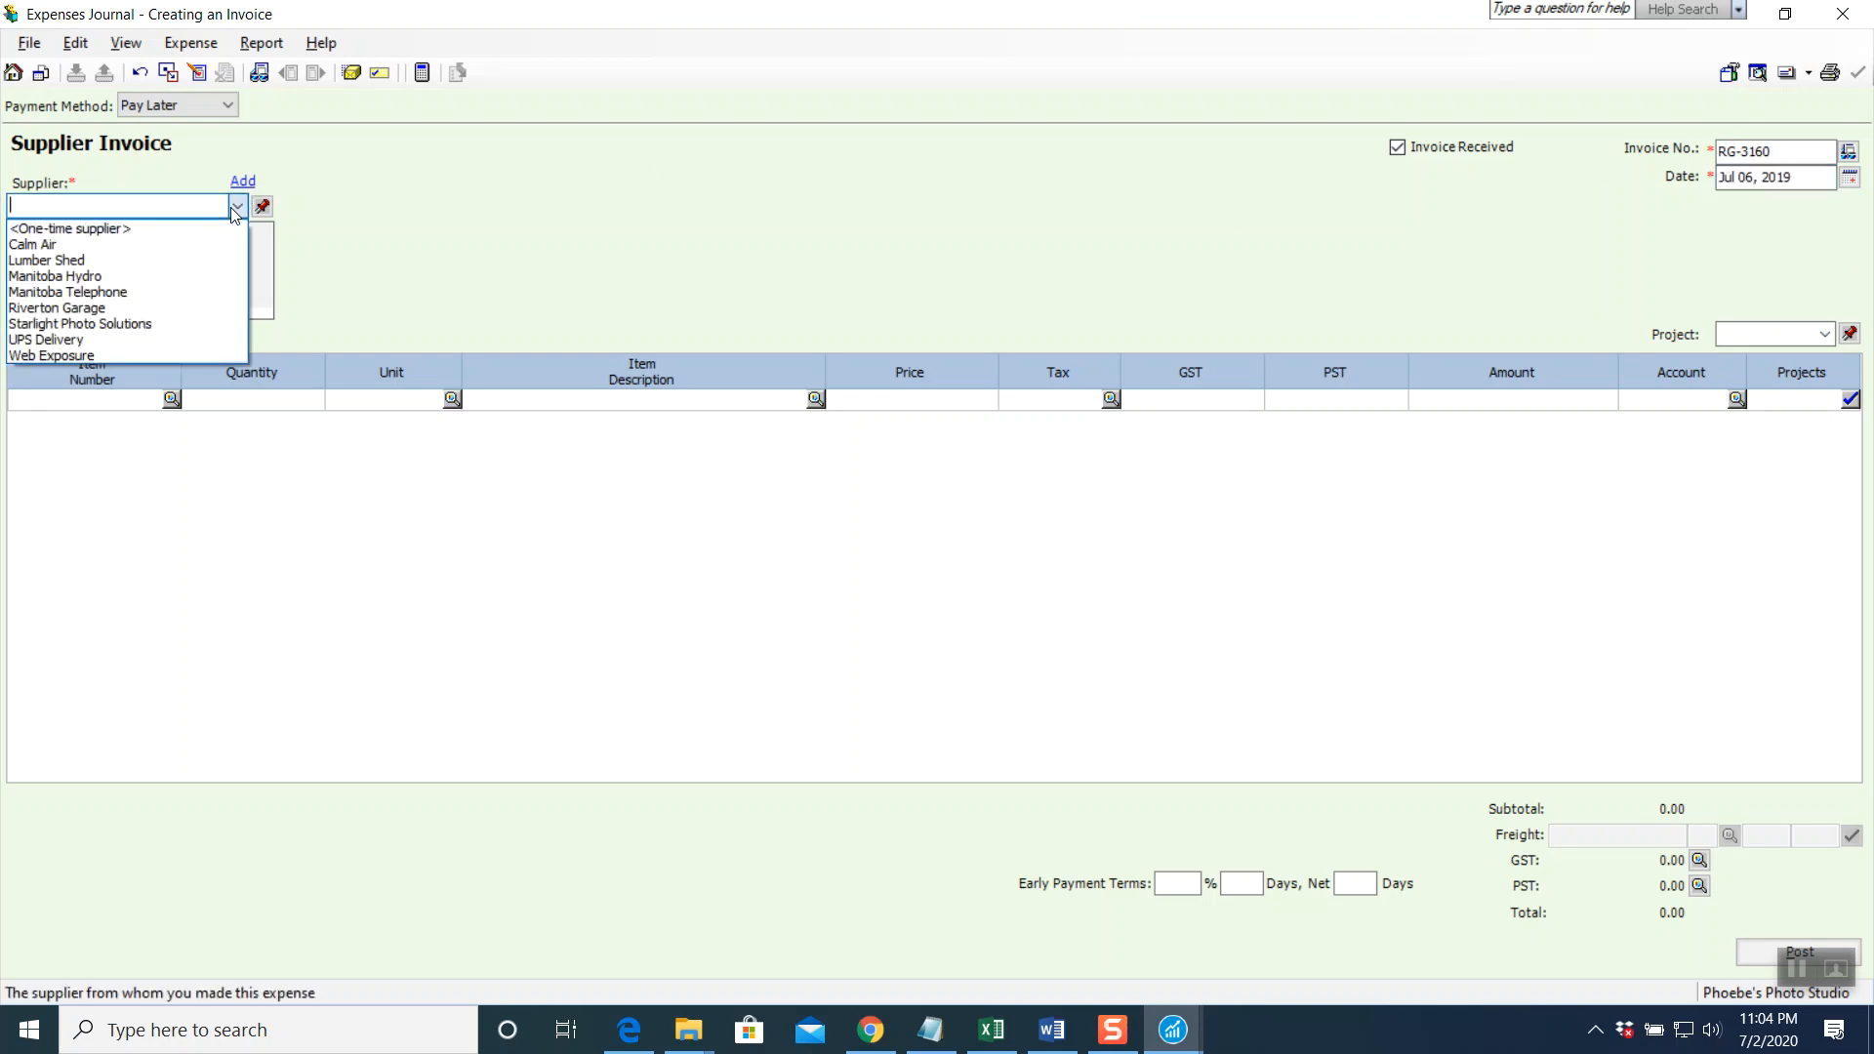
pyautogui.click(101, 308)
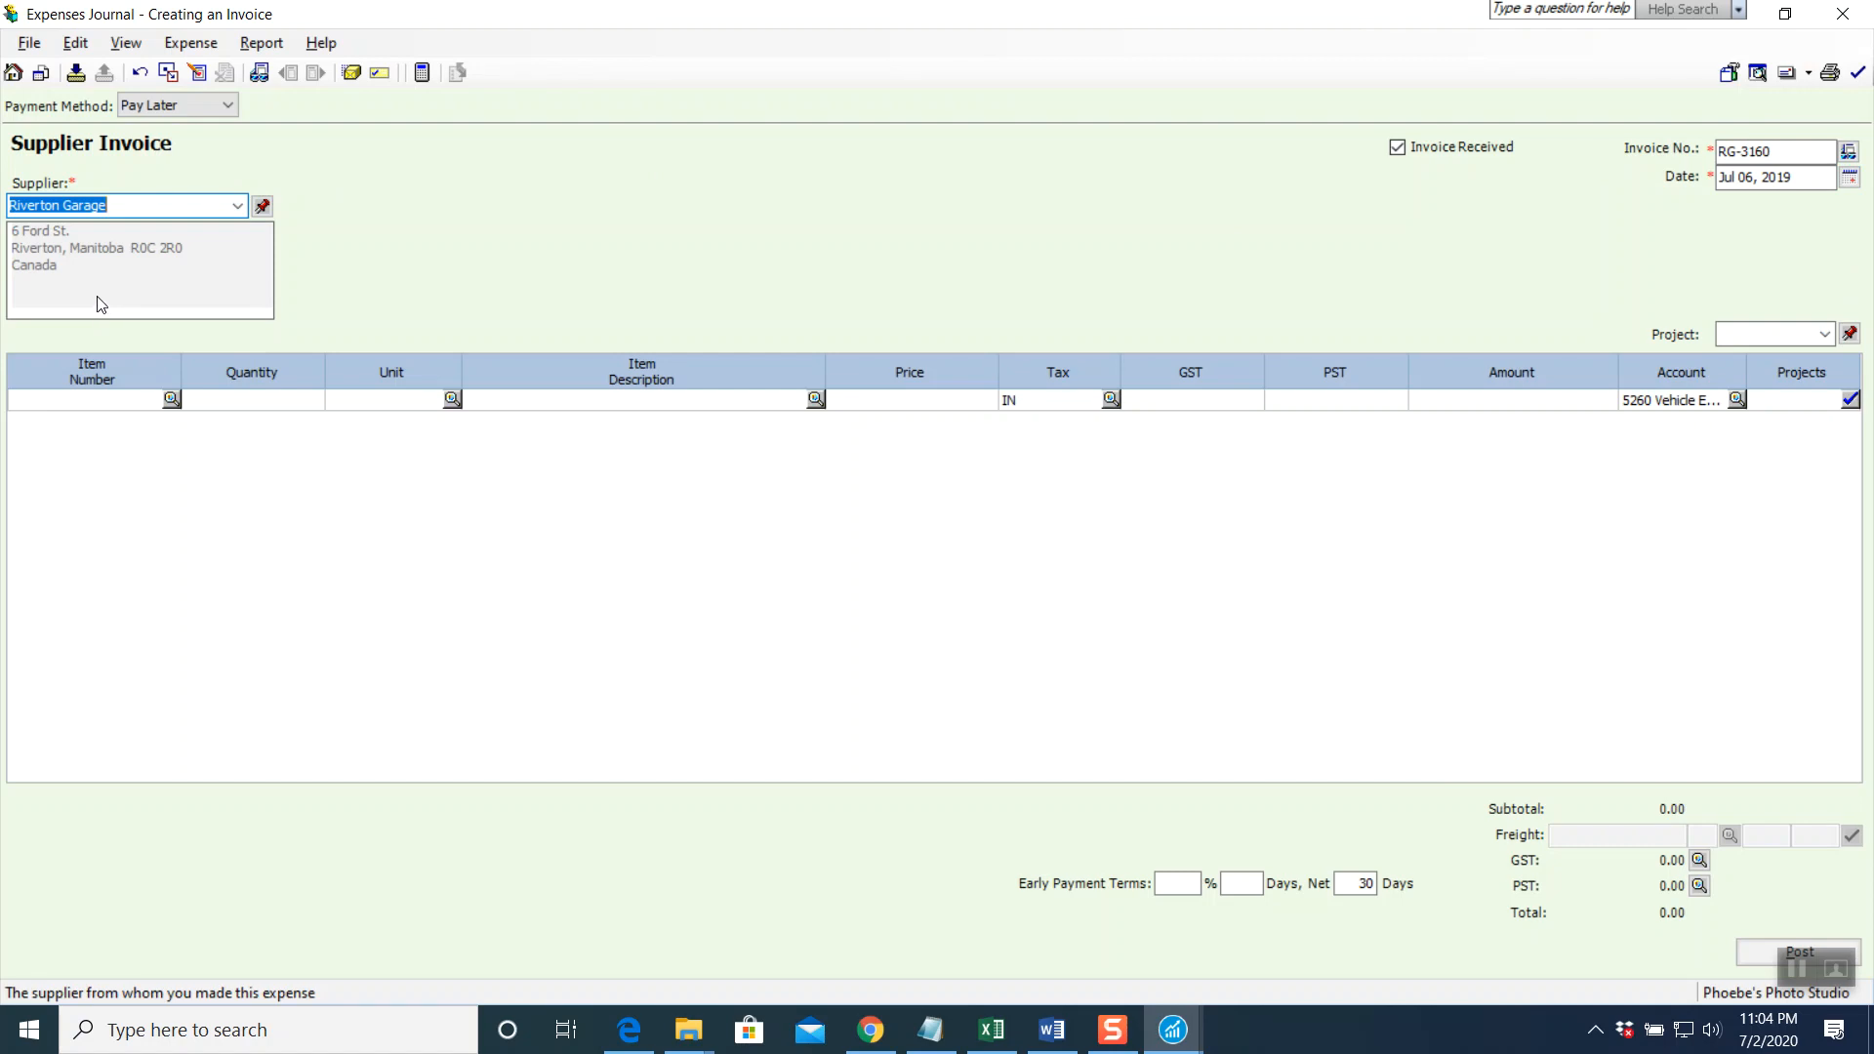
# Add an 80.00 'Gasoline for Van' line with tax code IN, charged to Vehicle Expenses
pyautogui.click(628, 401)
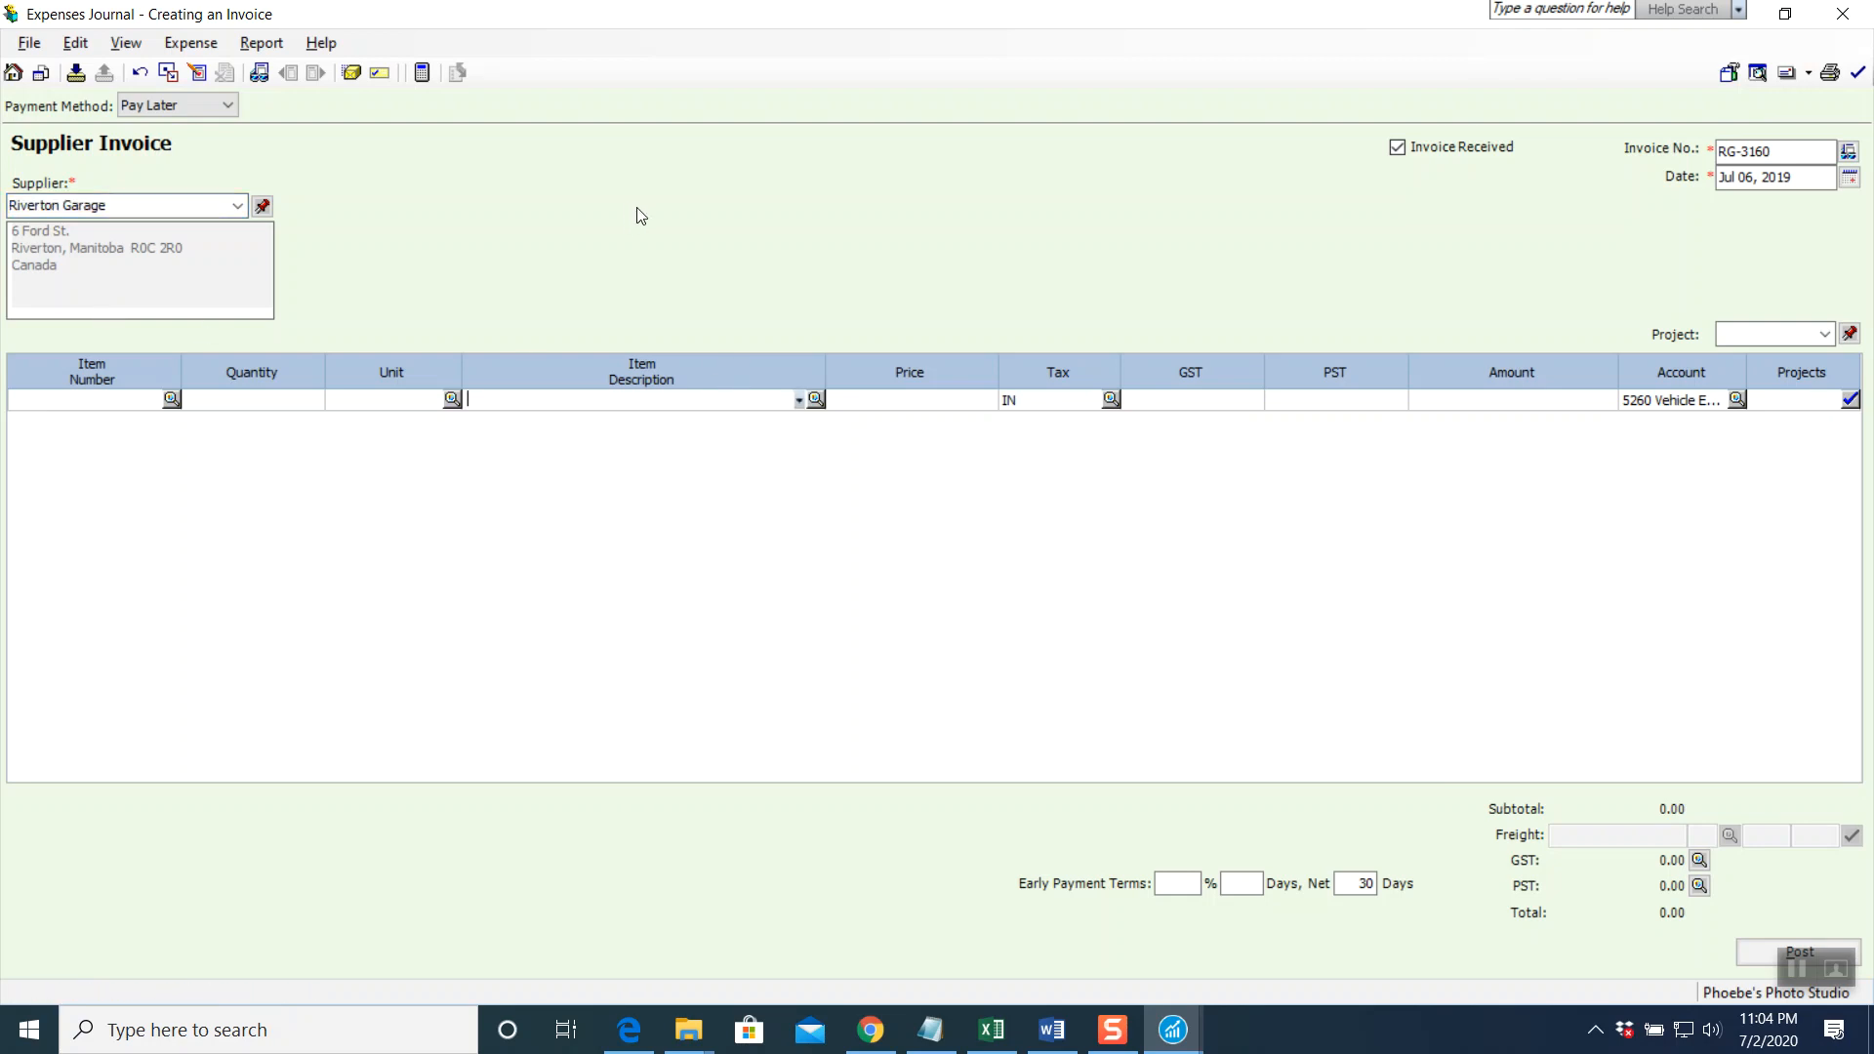
pyautogui.write('Gasoline for')
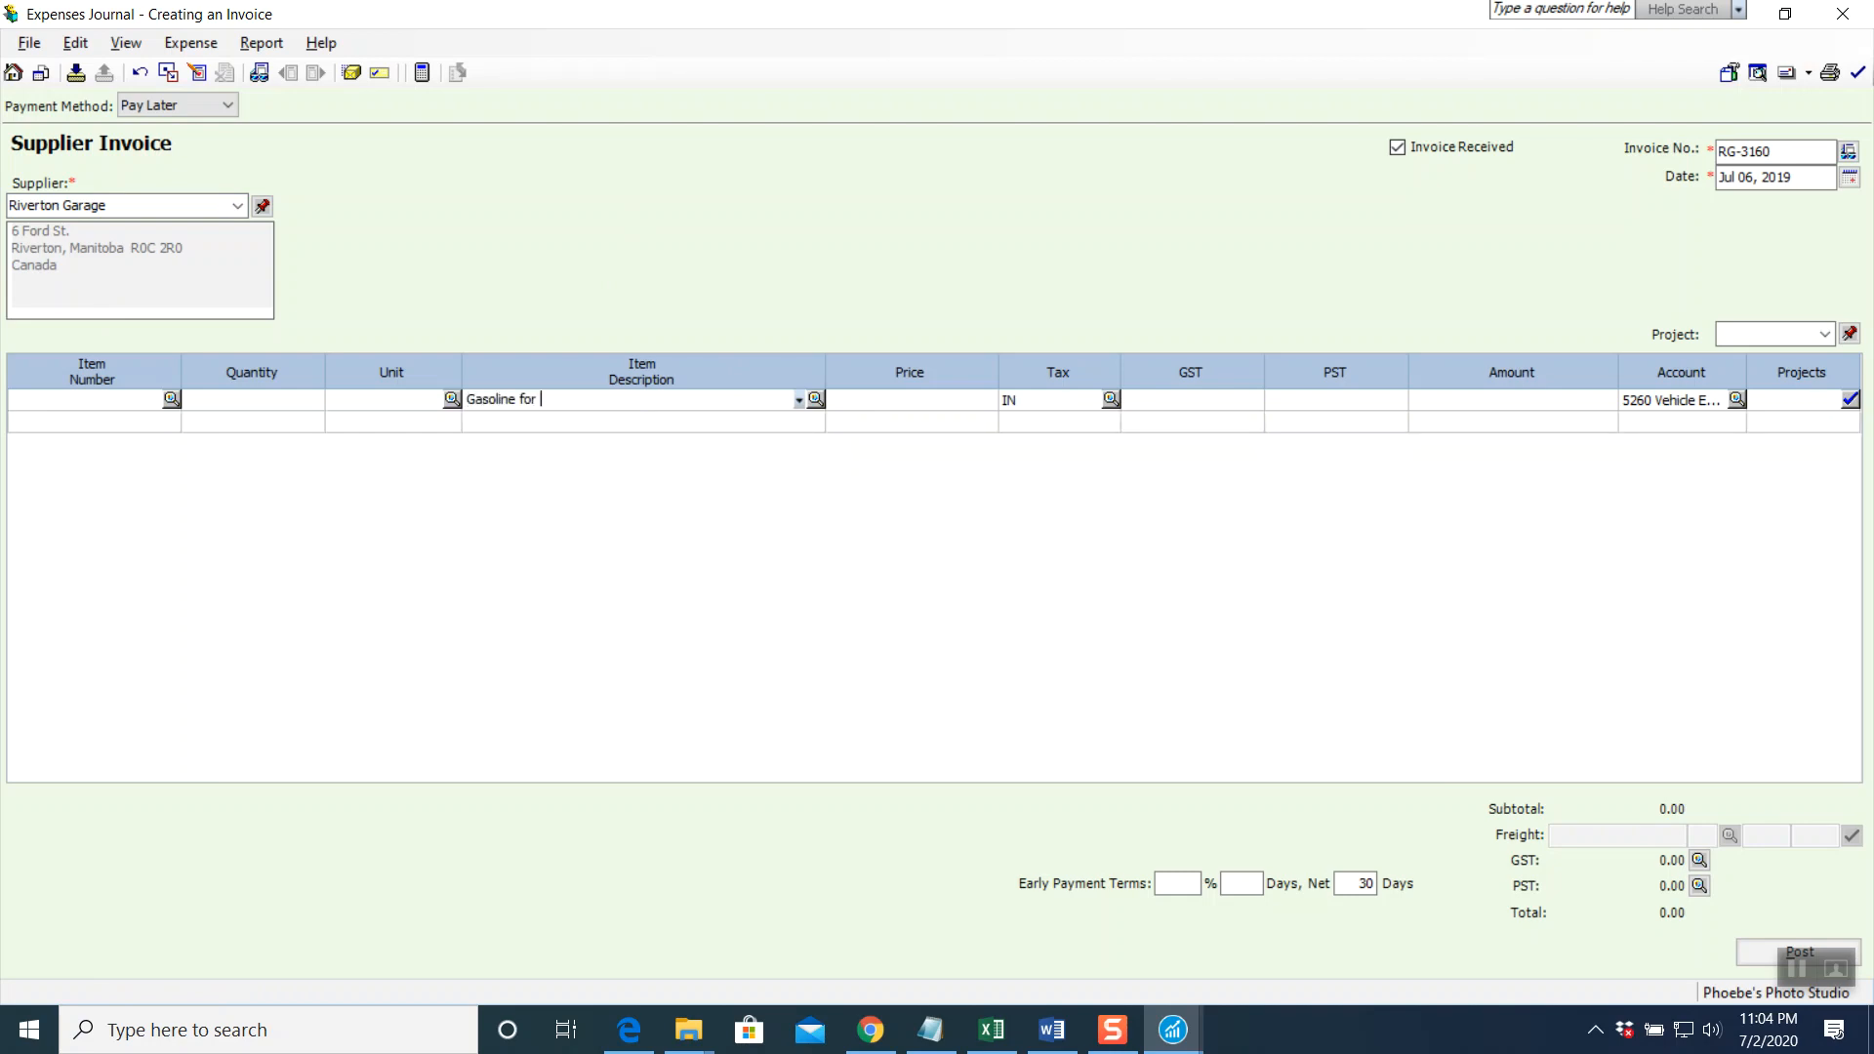
pyautogui.write(' Van')
pyautogui.press('Tab')
pyautogui.write('80')
pyautogui.press('Tab')
pyautogui.click(1111, 399)
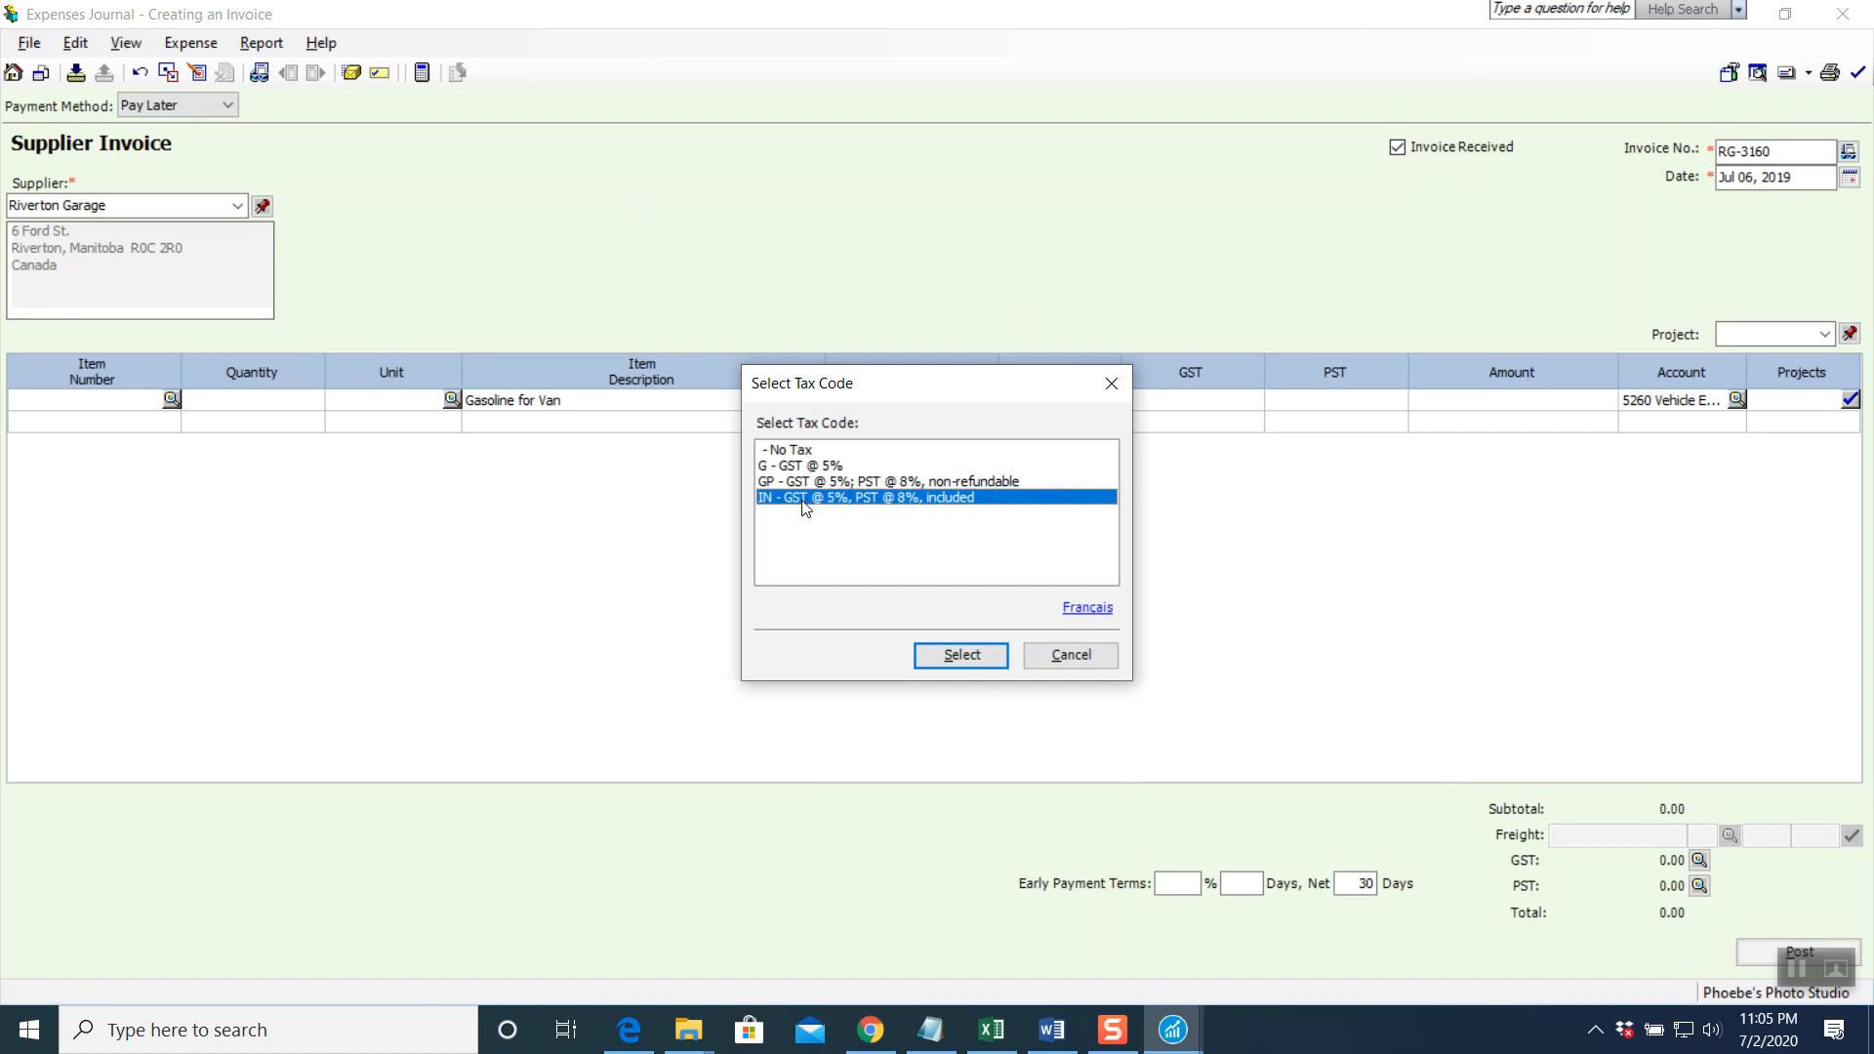
pyautogui.click(946, 658)
pyautogui.click(957, 402)
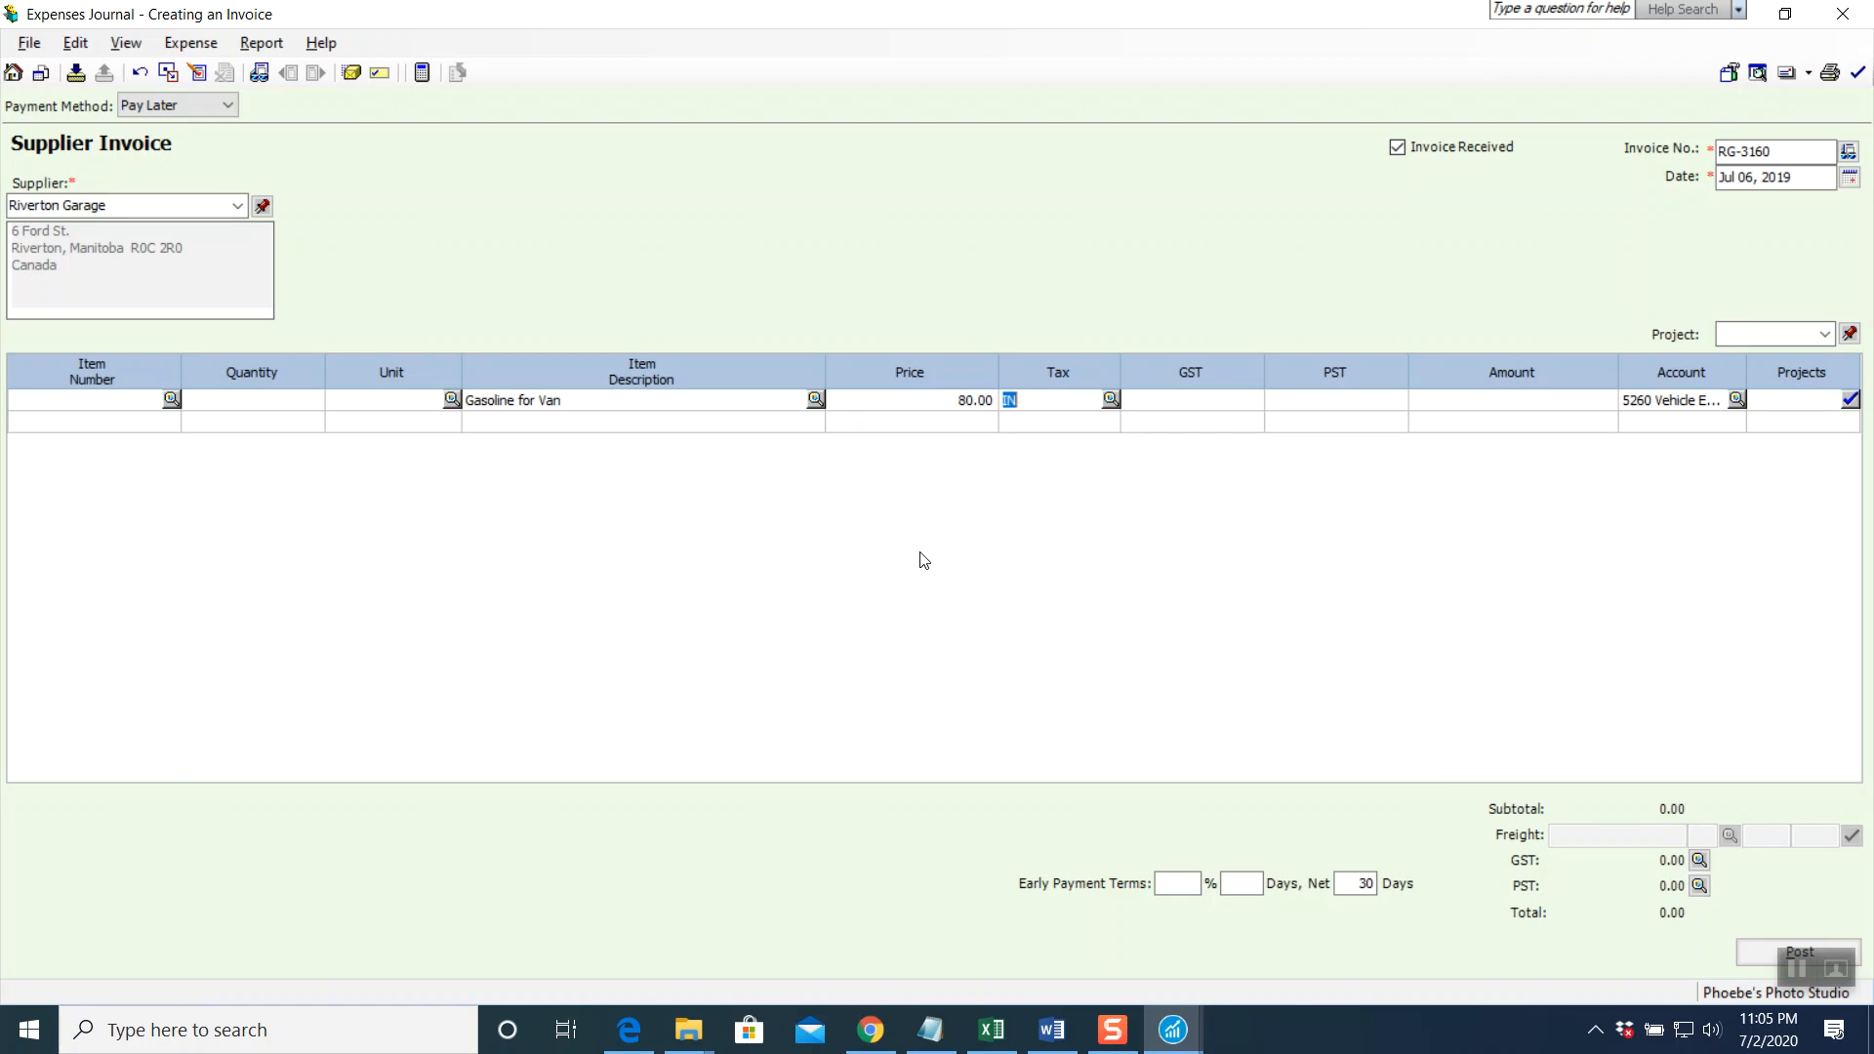
pyautogui.press('Delete')
pyautogui.press('Tab')
pyautogui.press('Tab')
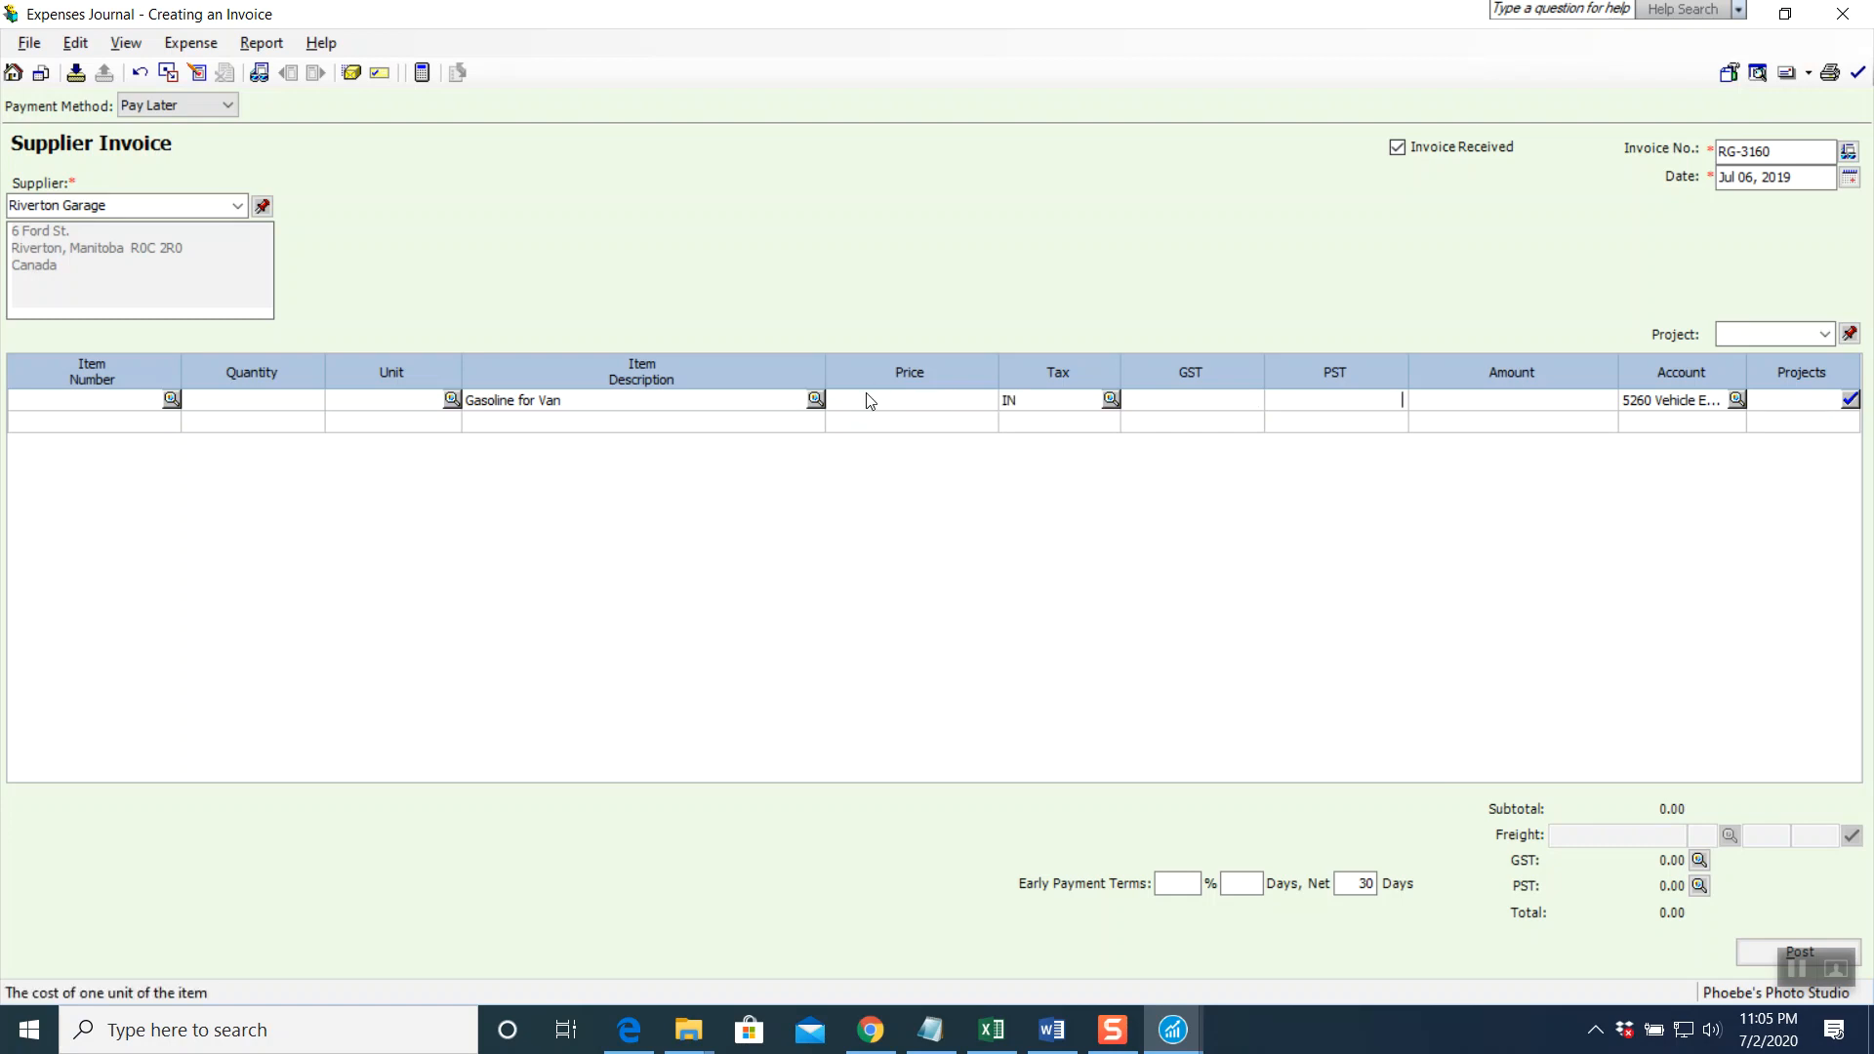
pyautogui.write('80')
pyautogui.press('Tab')
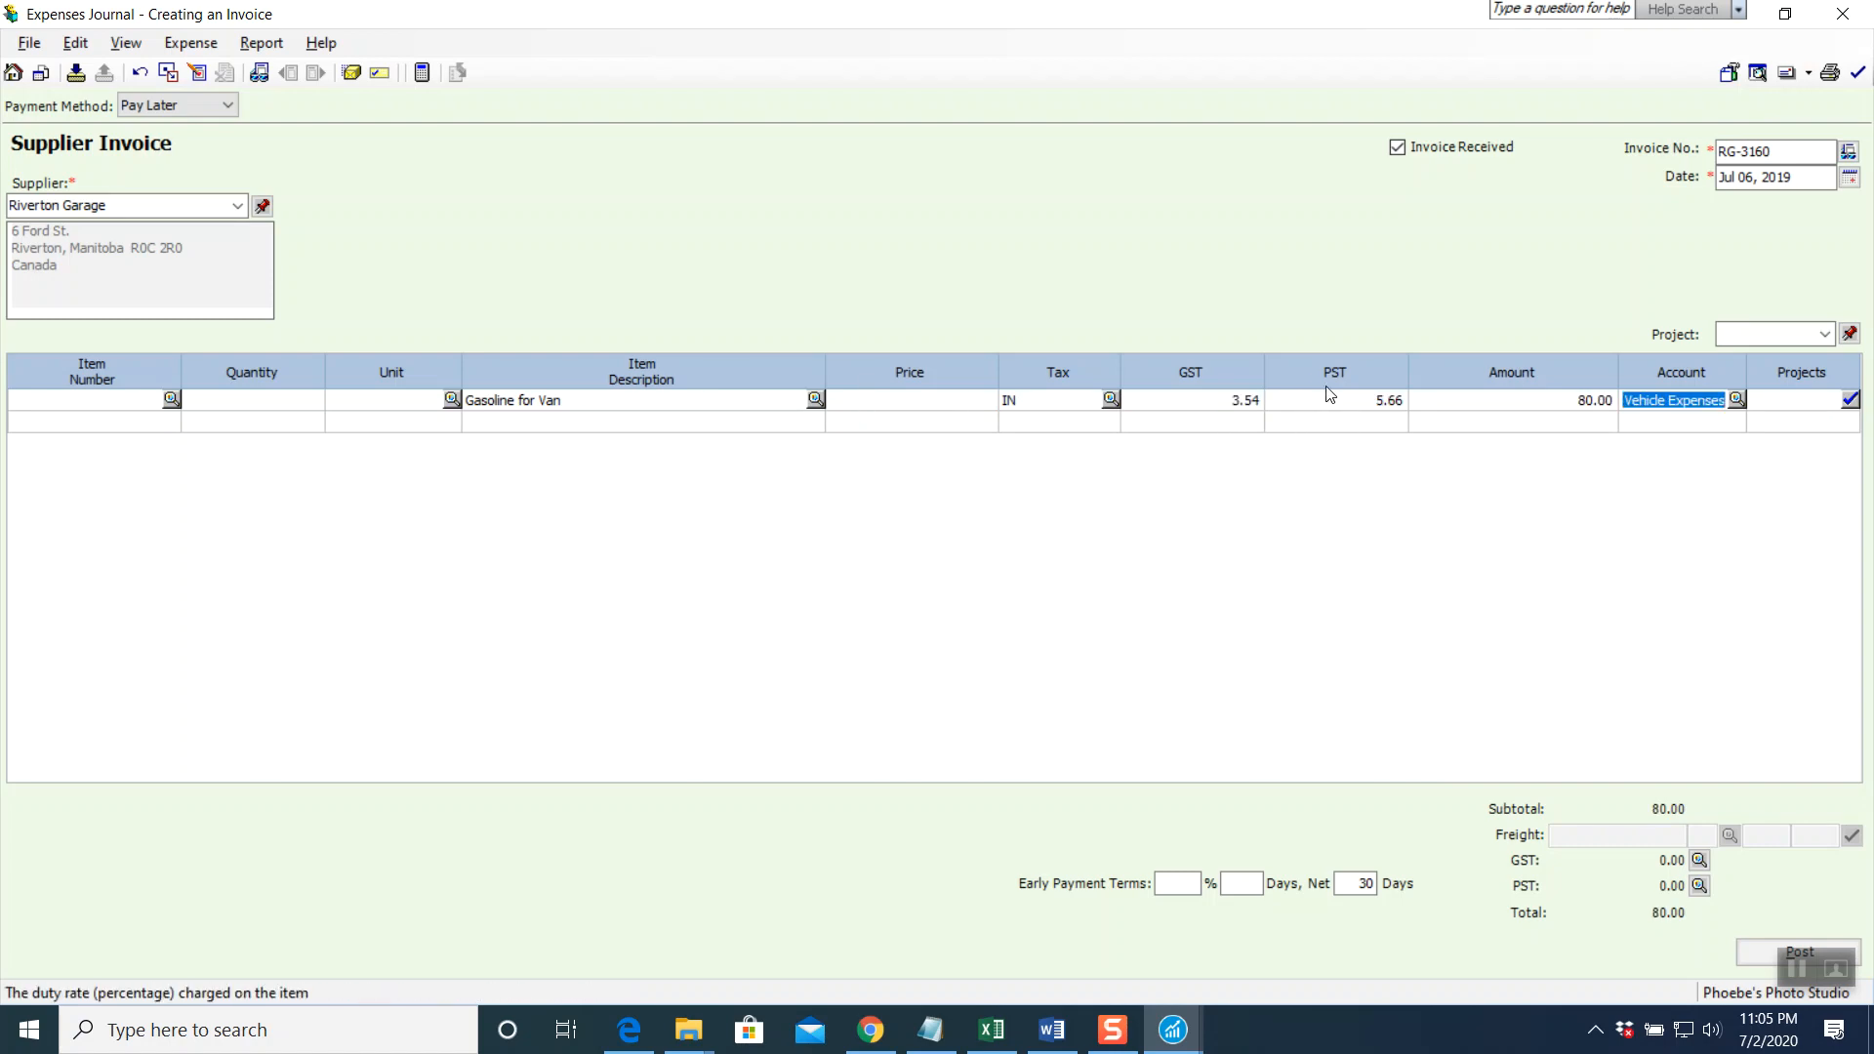
pyautogui.press('Tab')
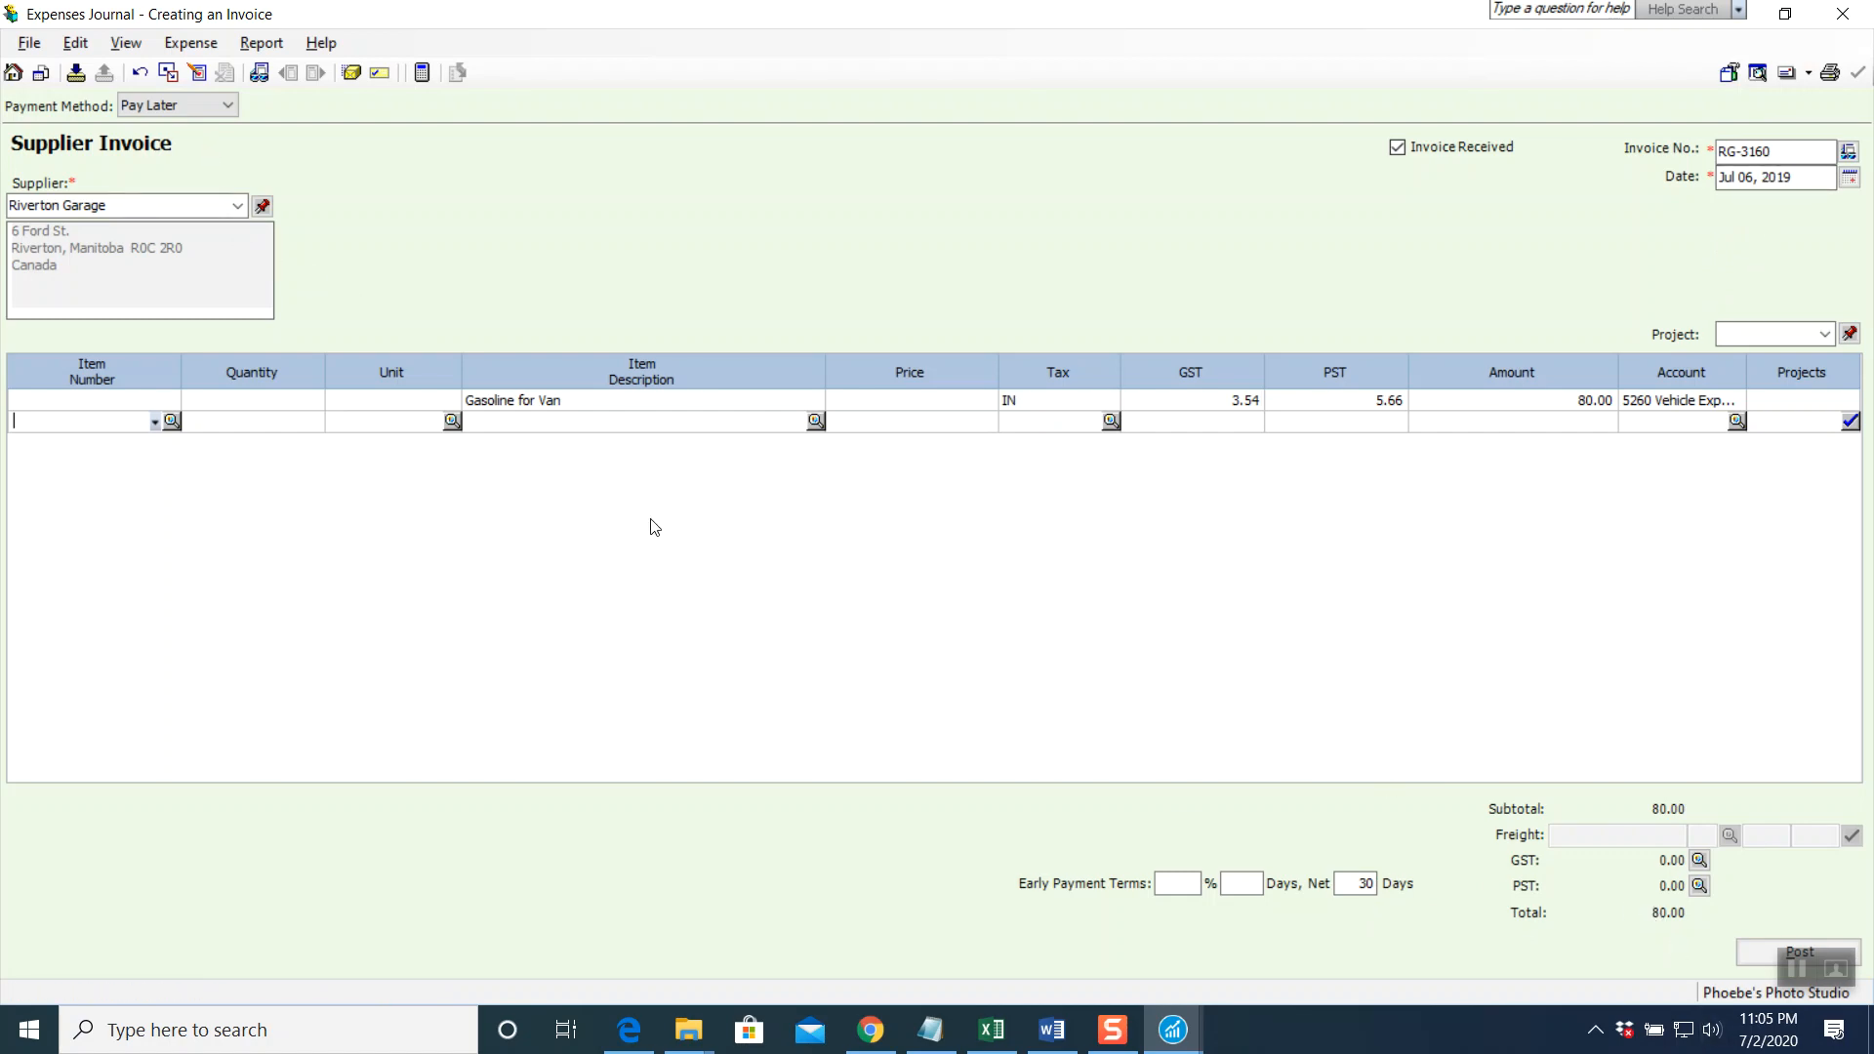
# Preview the journal entry, post invoice RG-3160 as J10, and close the expenses journal
pyautogui.click(261, 43)
pyautogui.click(291, 74)
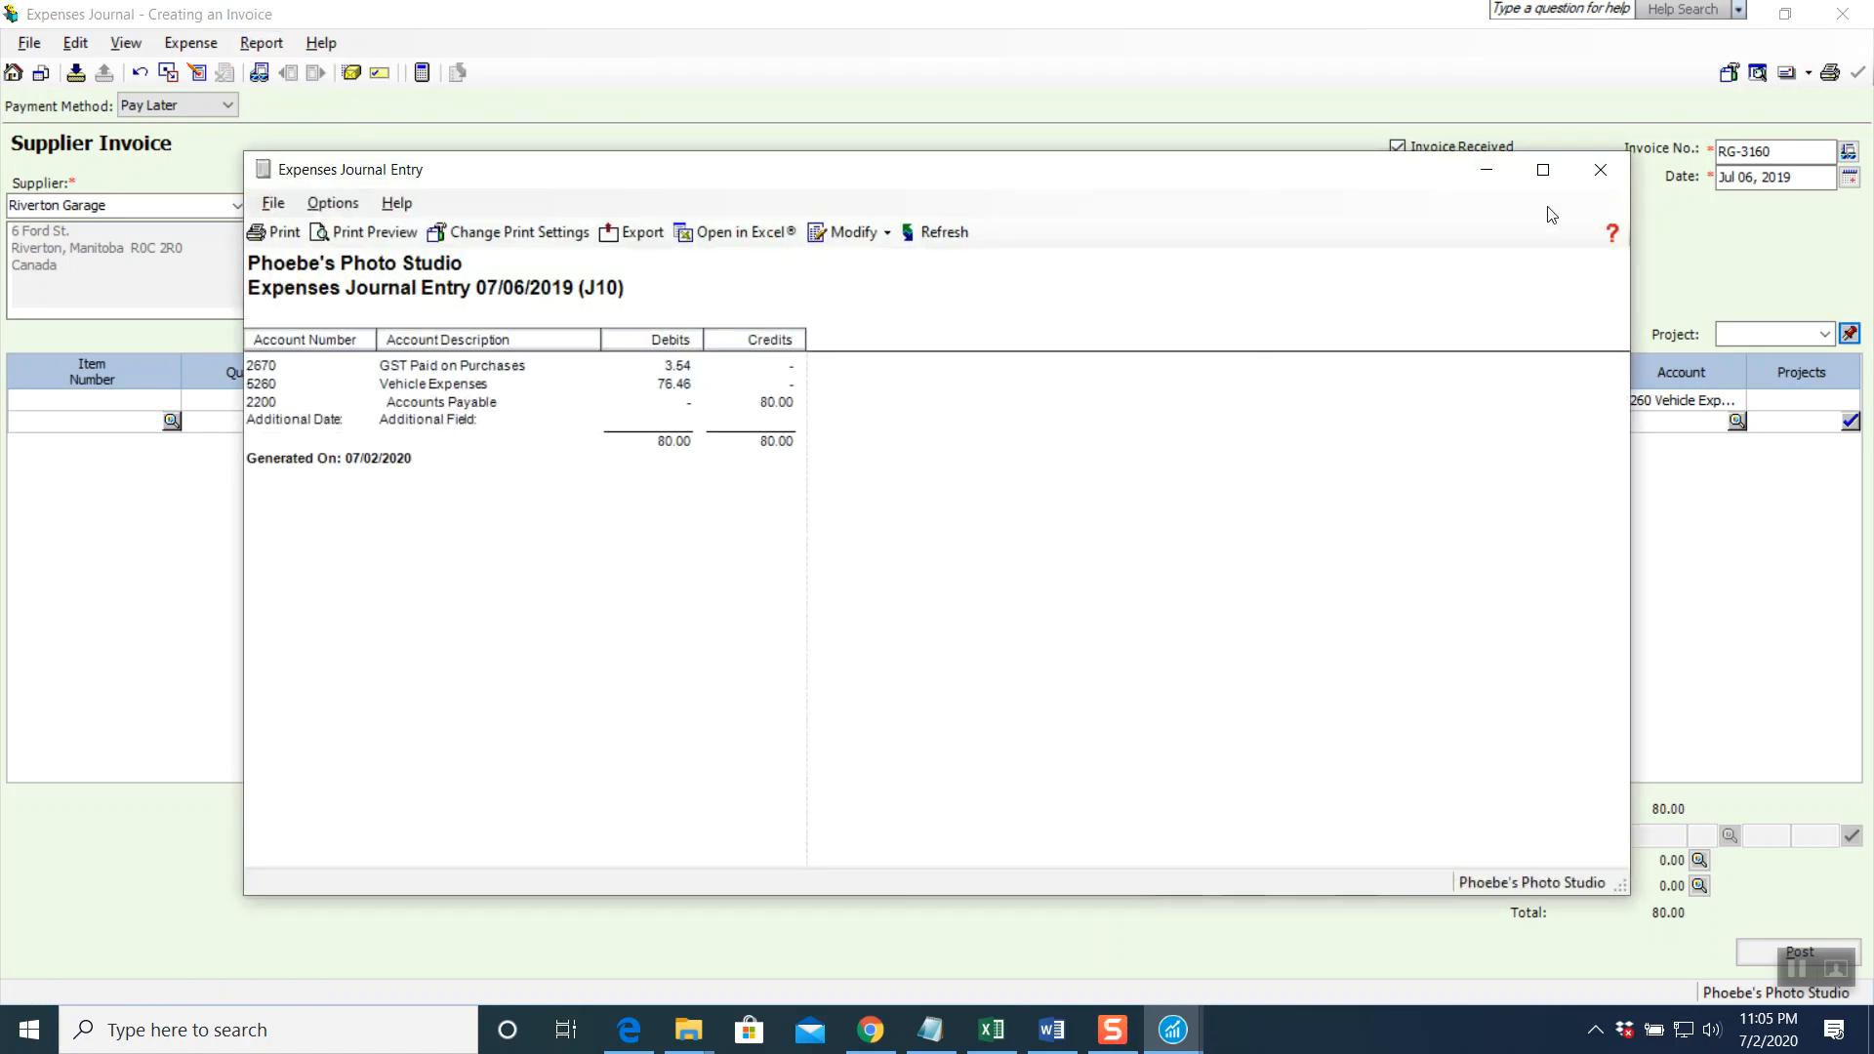
pyautogui.click(1604, 170)
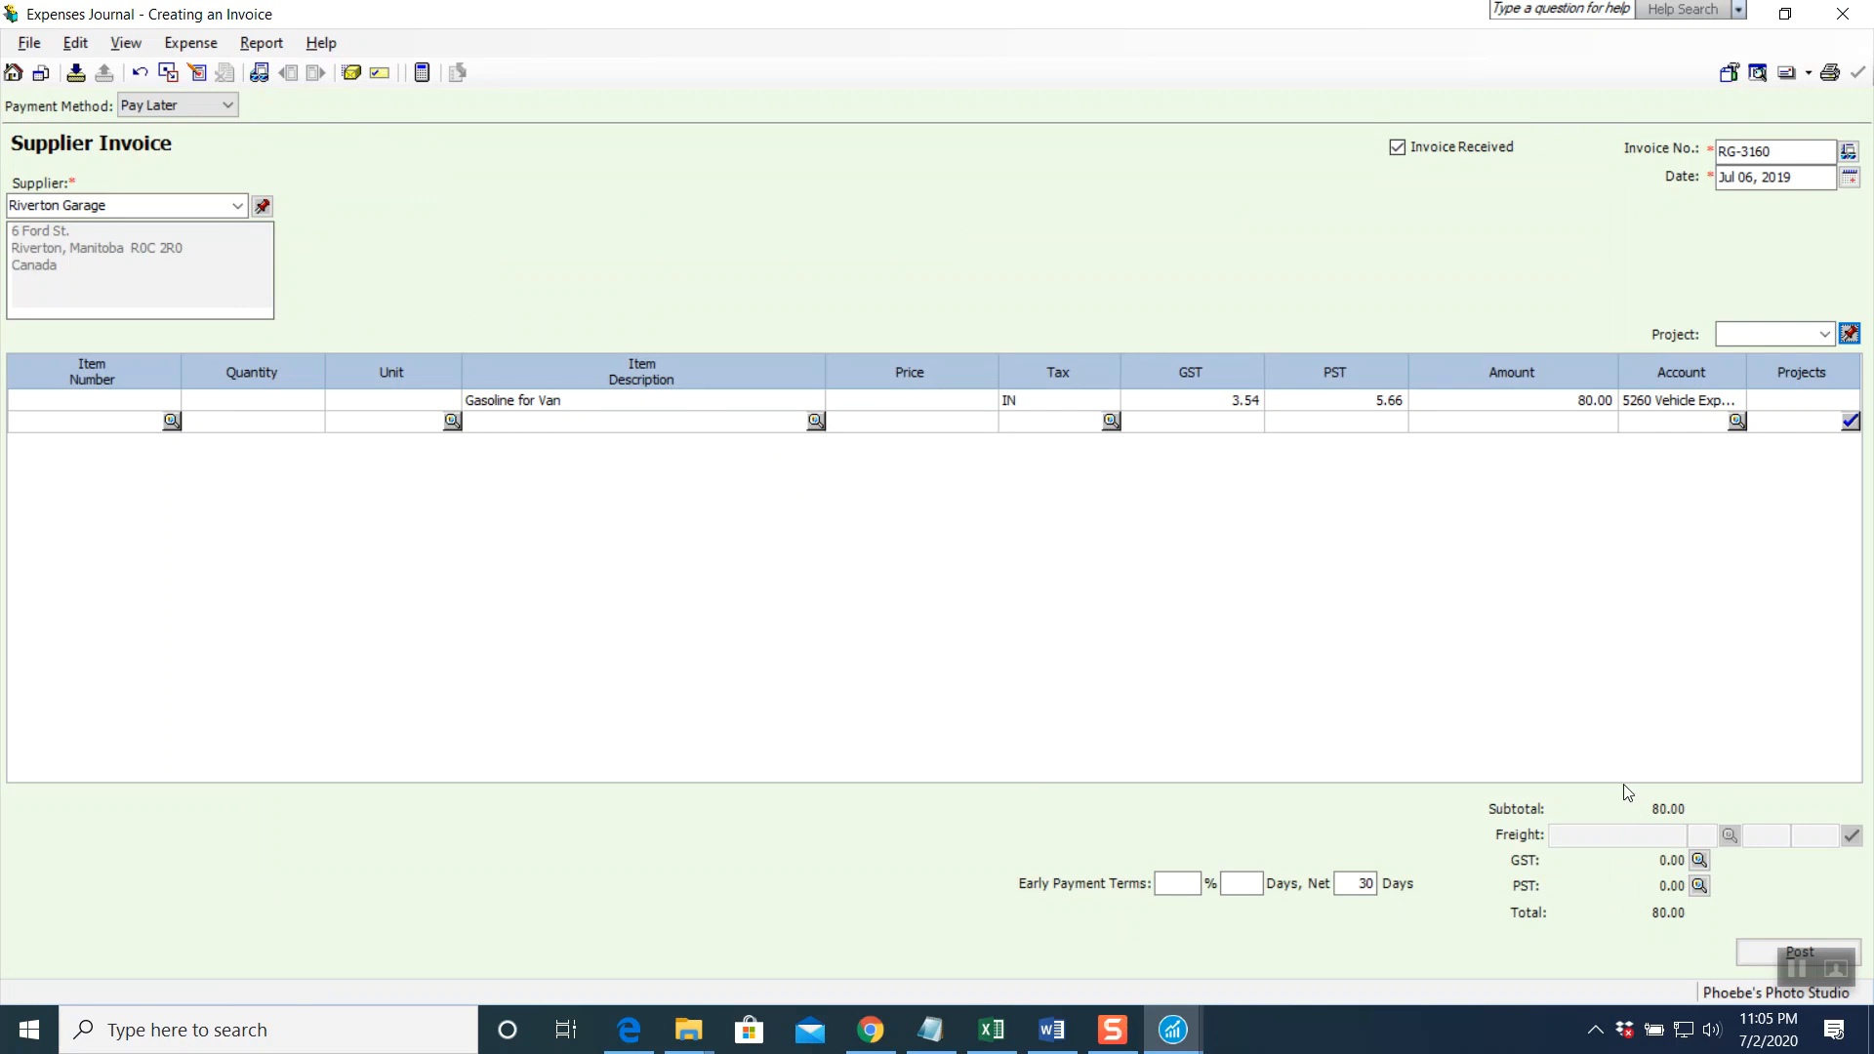
pyautogui.hotkey('alt', 'p')
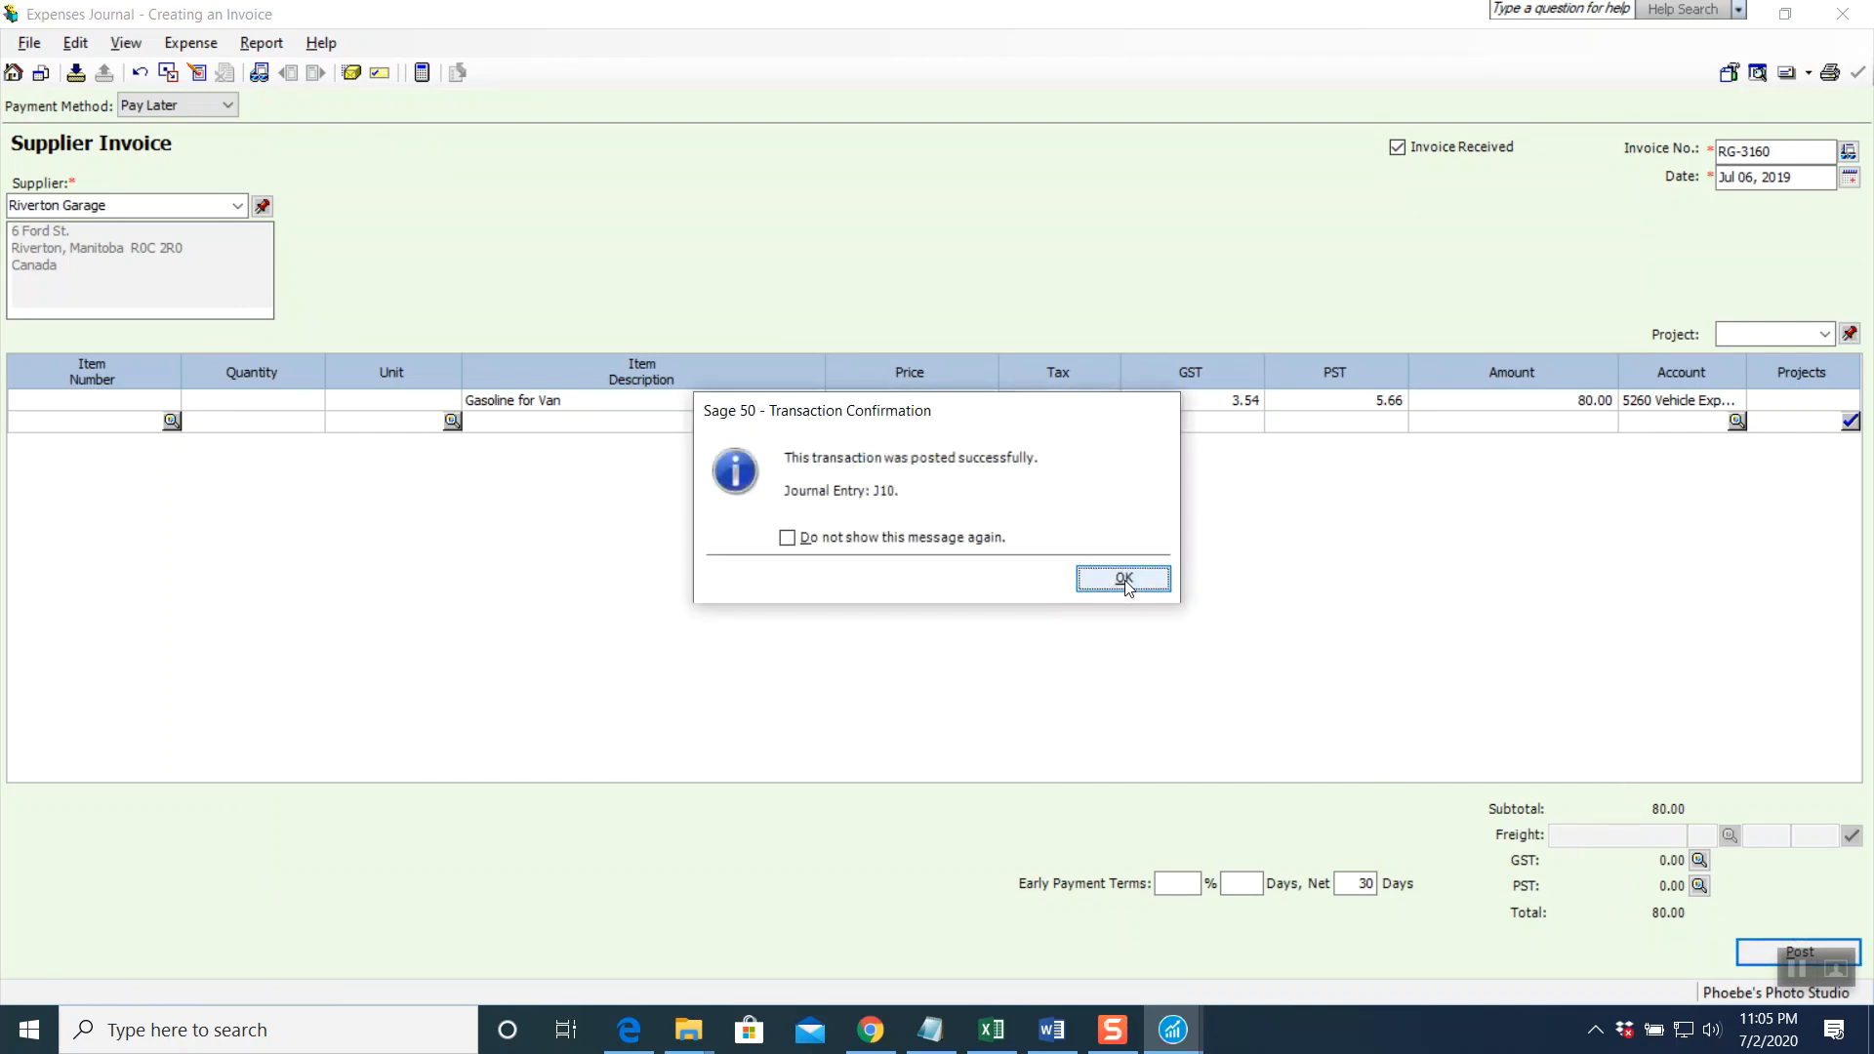
pyautogui.click(1123, 580)
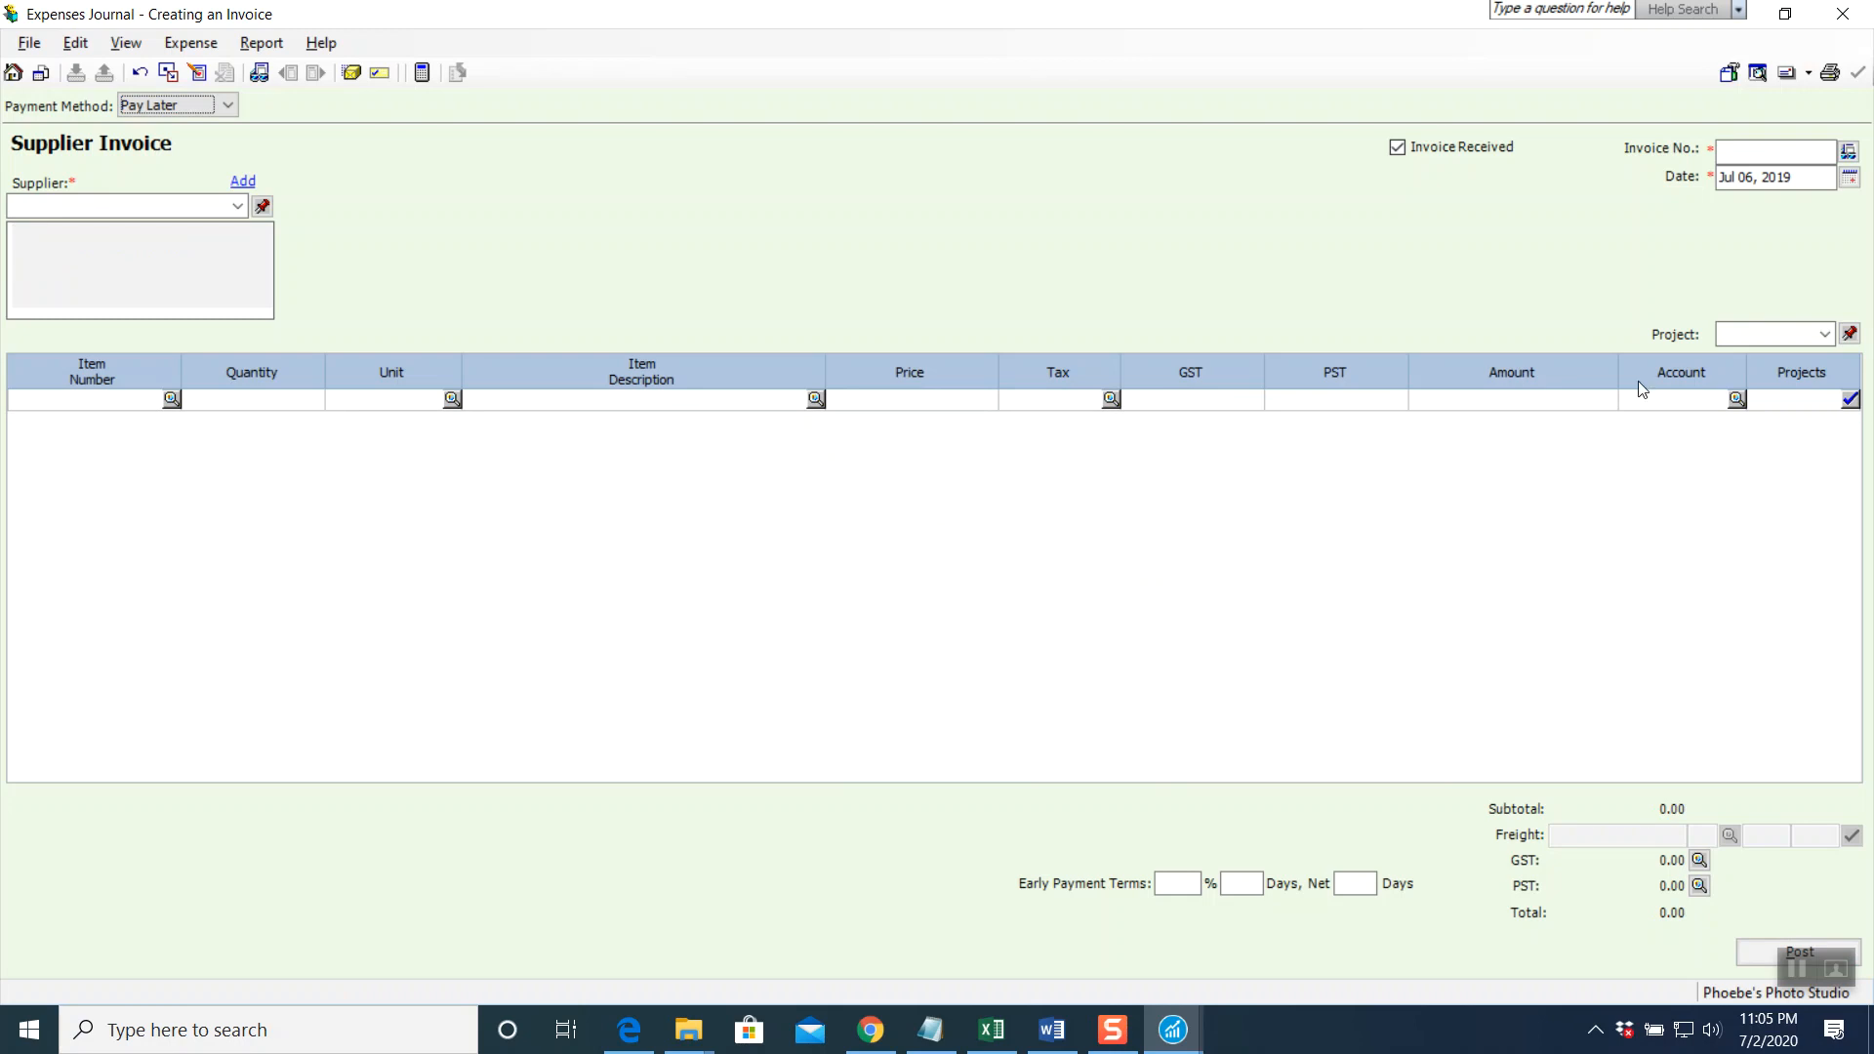
pyautogui.click(1842, 14)
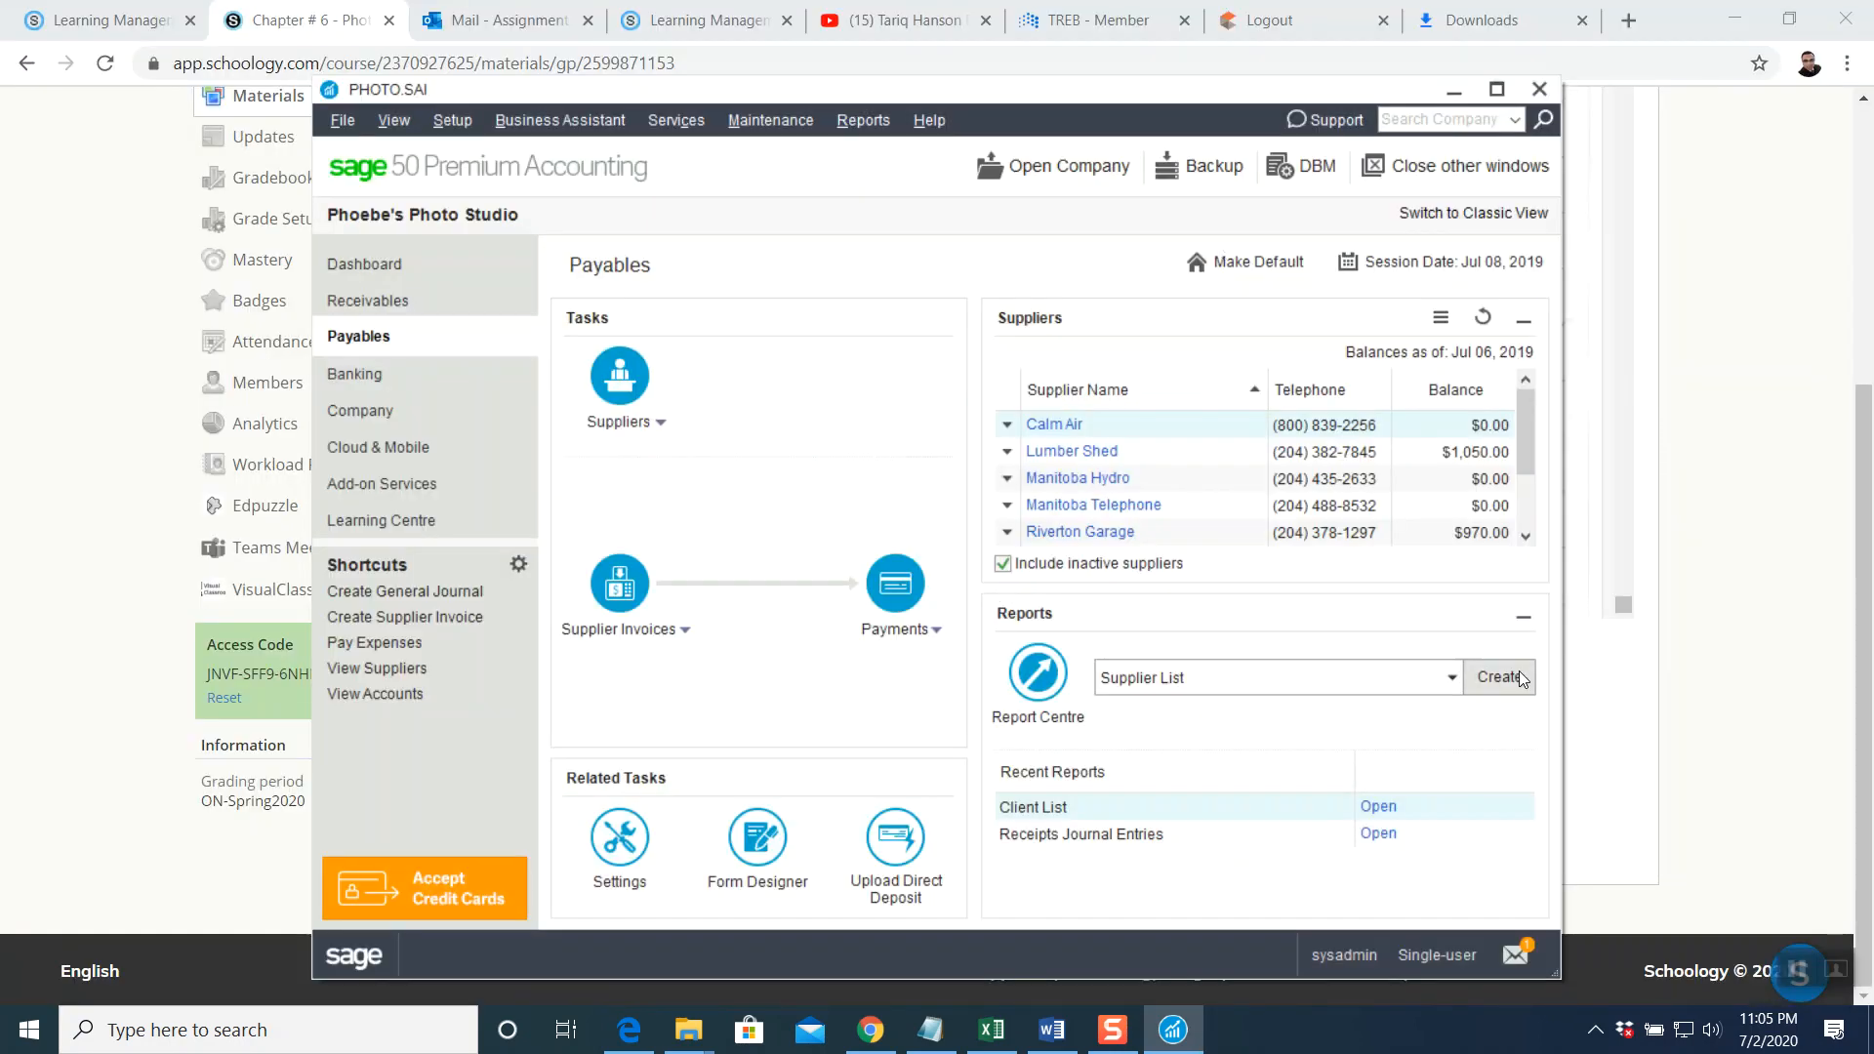
# Close the Expenses Journal, review the textbook's Calm Air invoice CA-392 instructions, then return to Sage Payables
pyautogui.click(1798, 974)
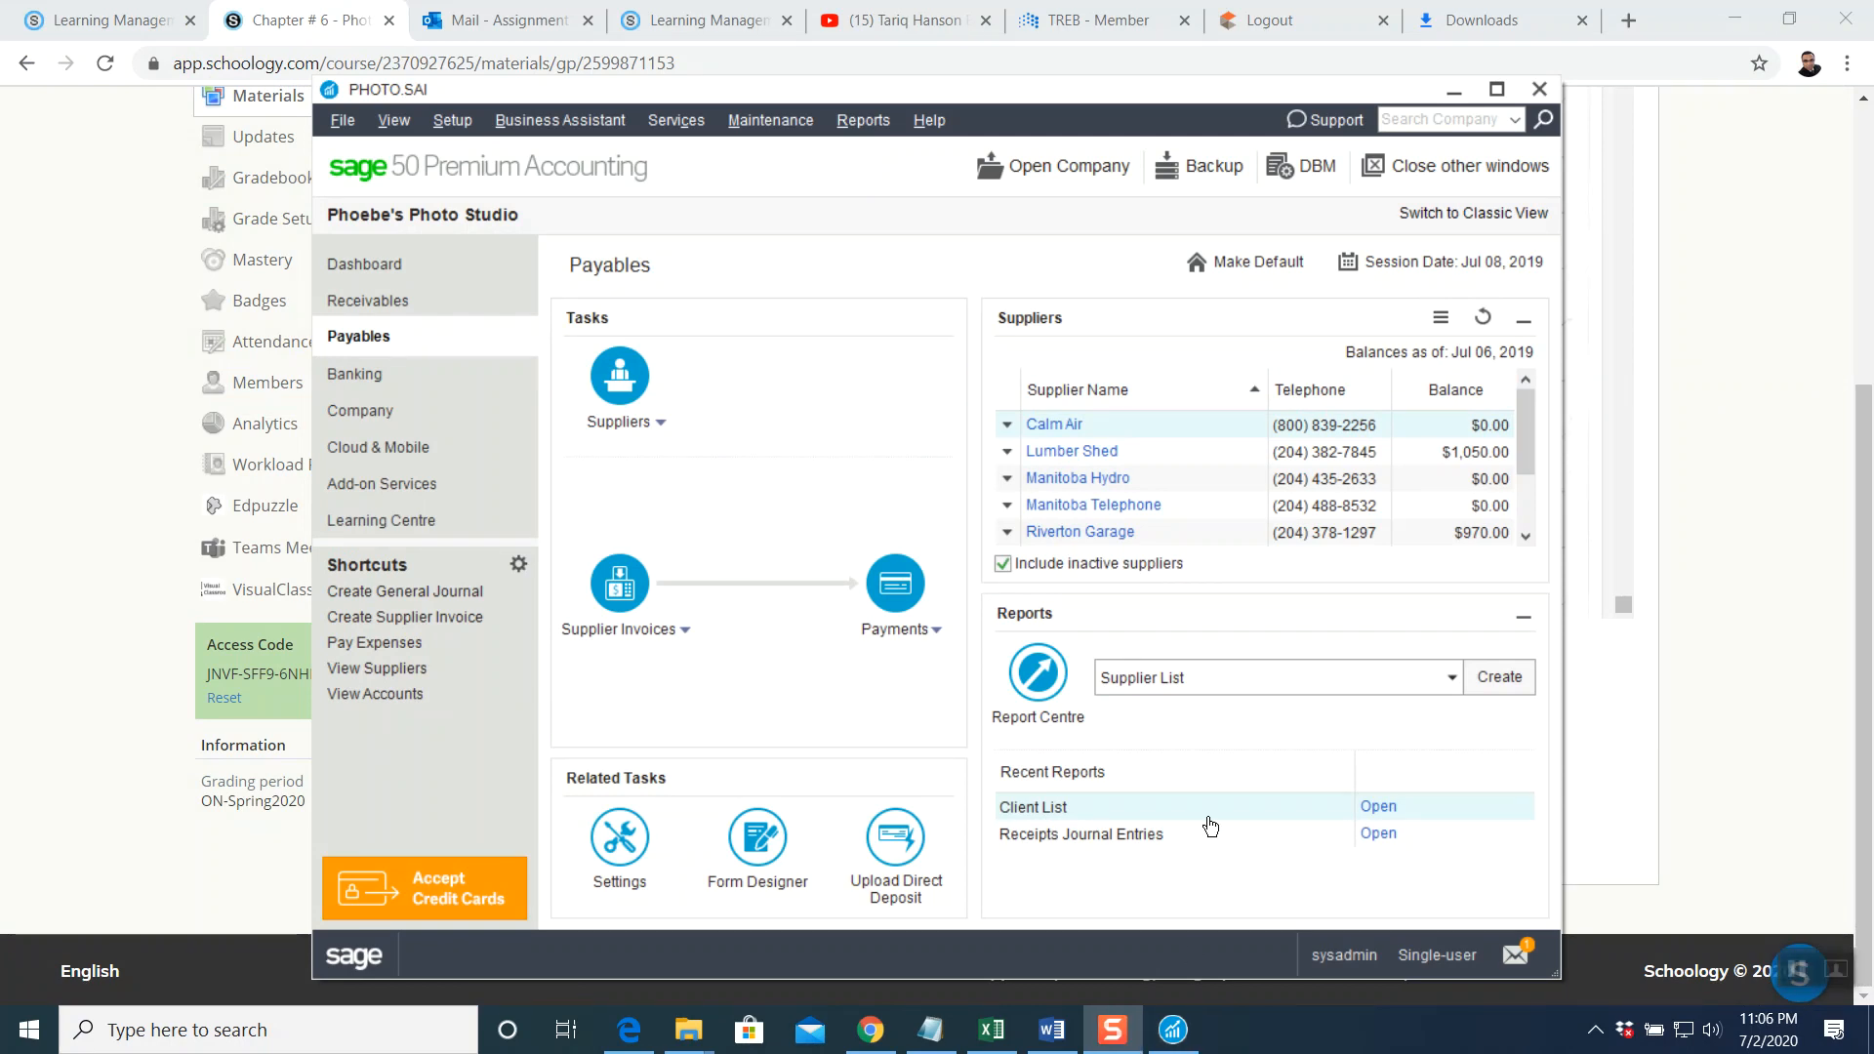
pyautogui.click(154, 484)
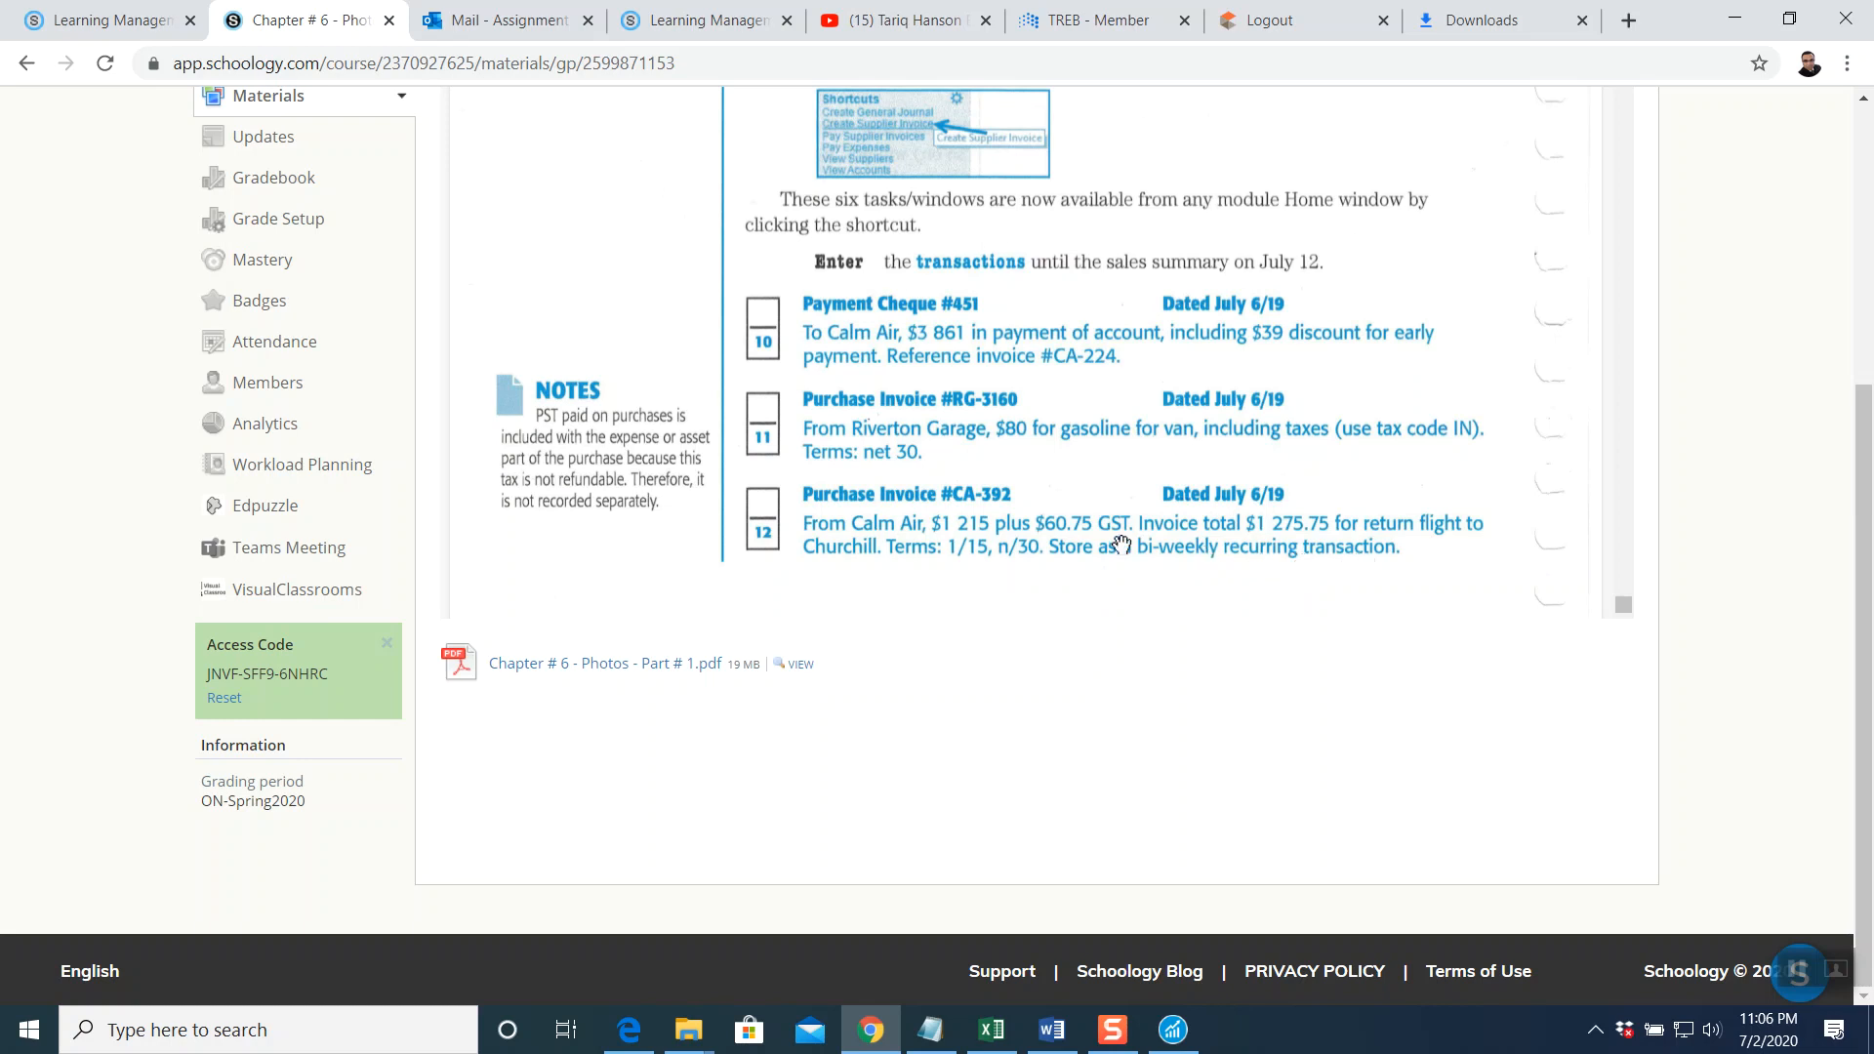
pyautogui.click(1183, 1031)
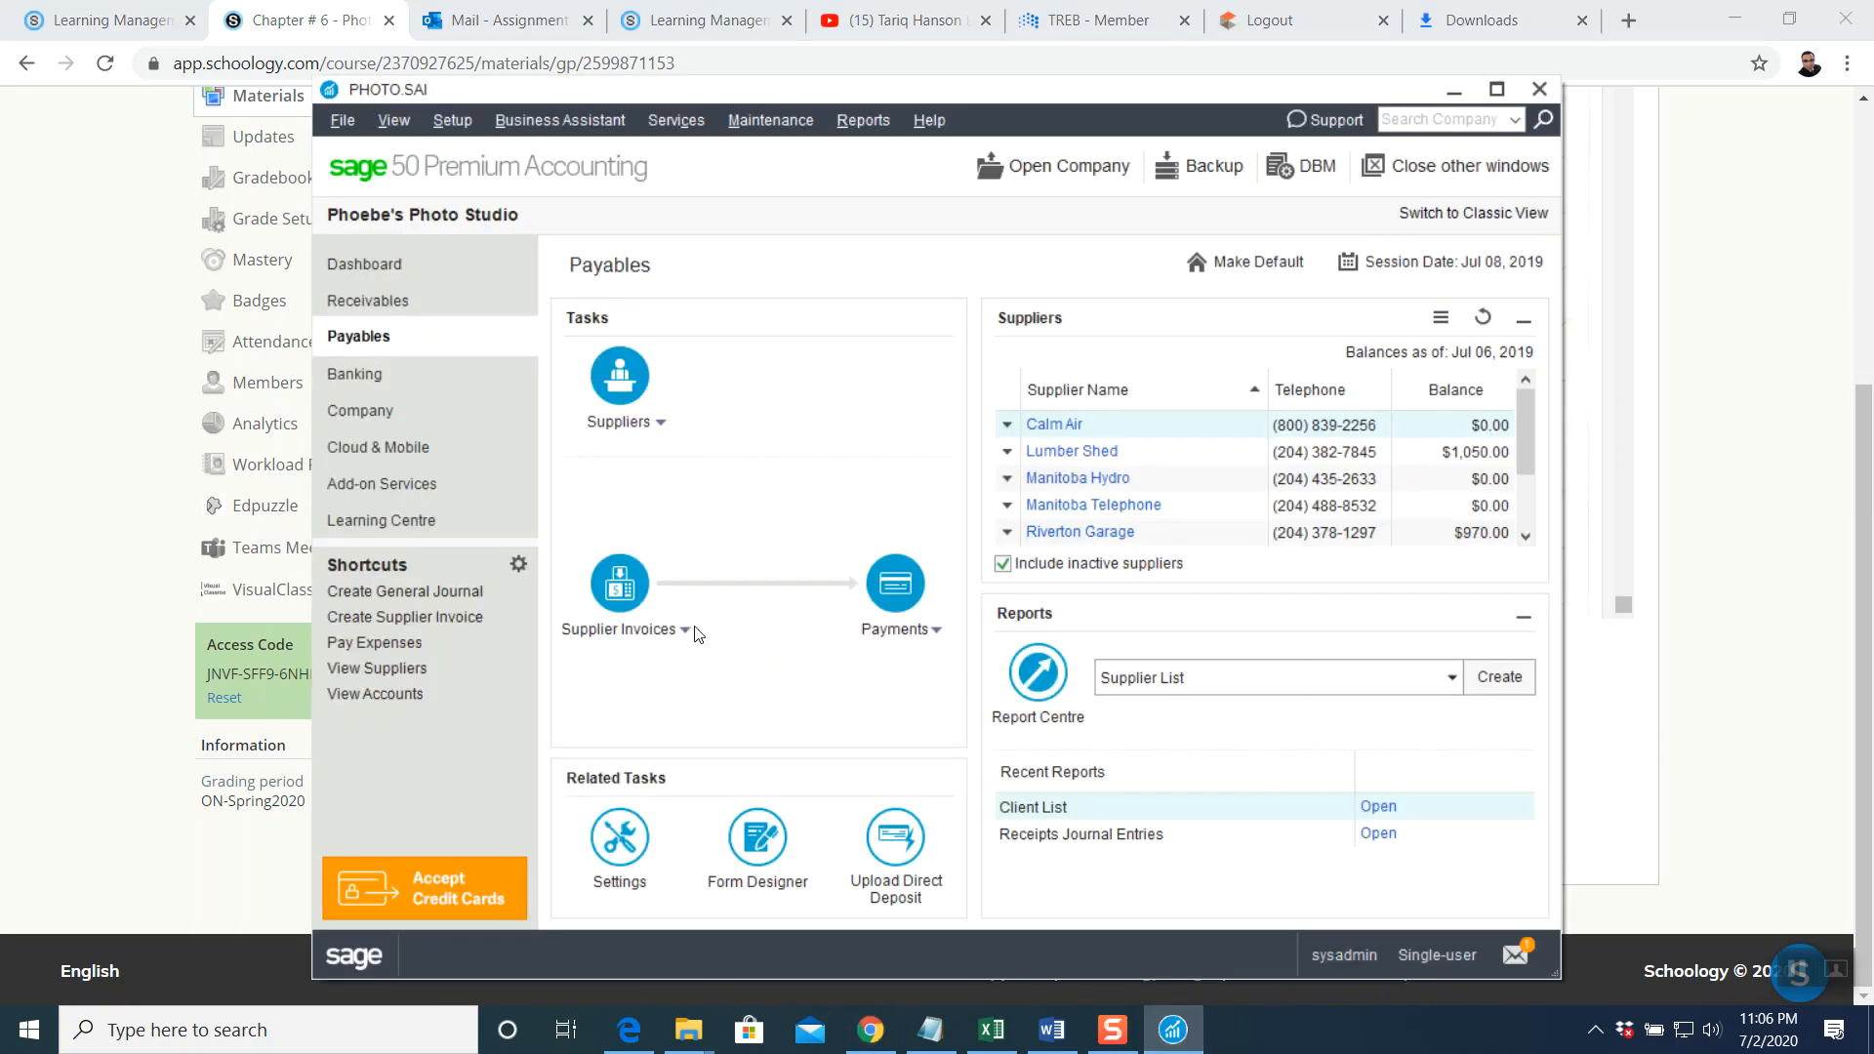
# Start a new supplier invoice CA-392 from Calm Air dated Jul 06, 2019
pyautogui.click(620, 583)
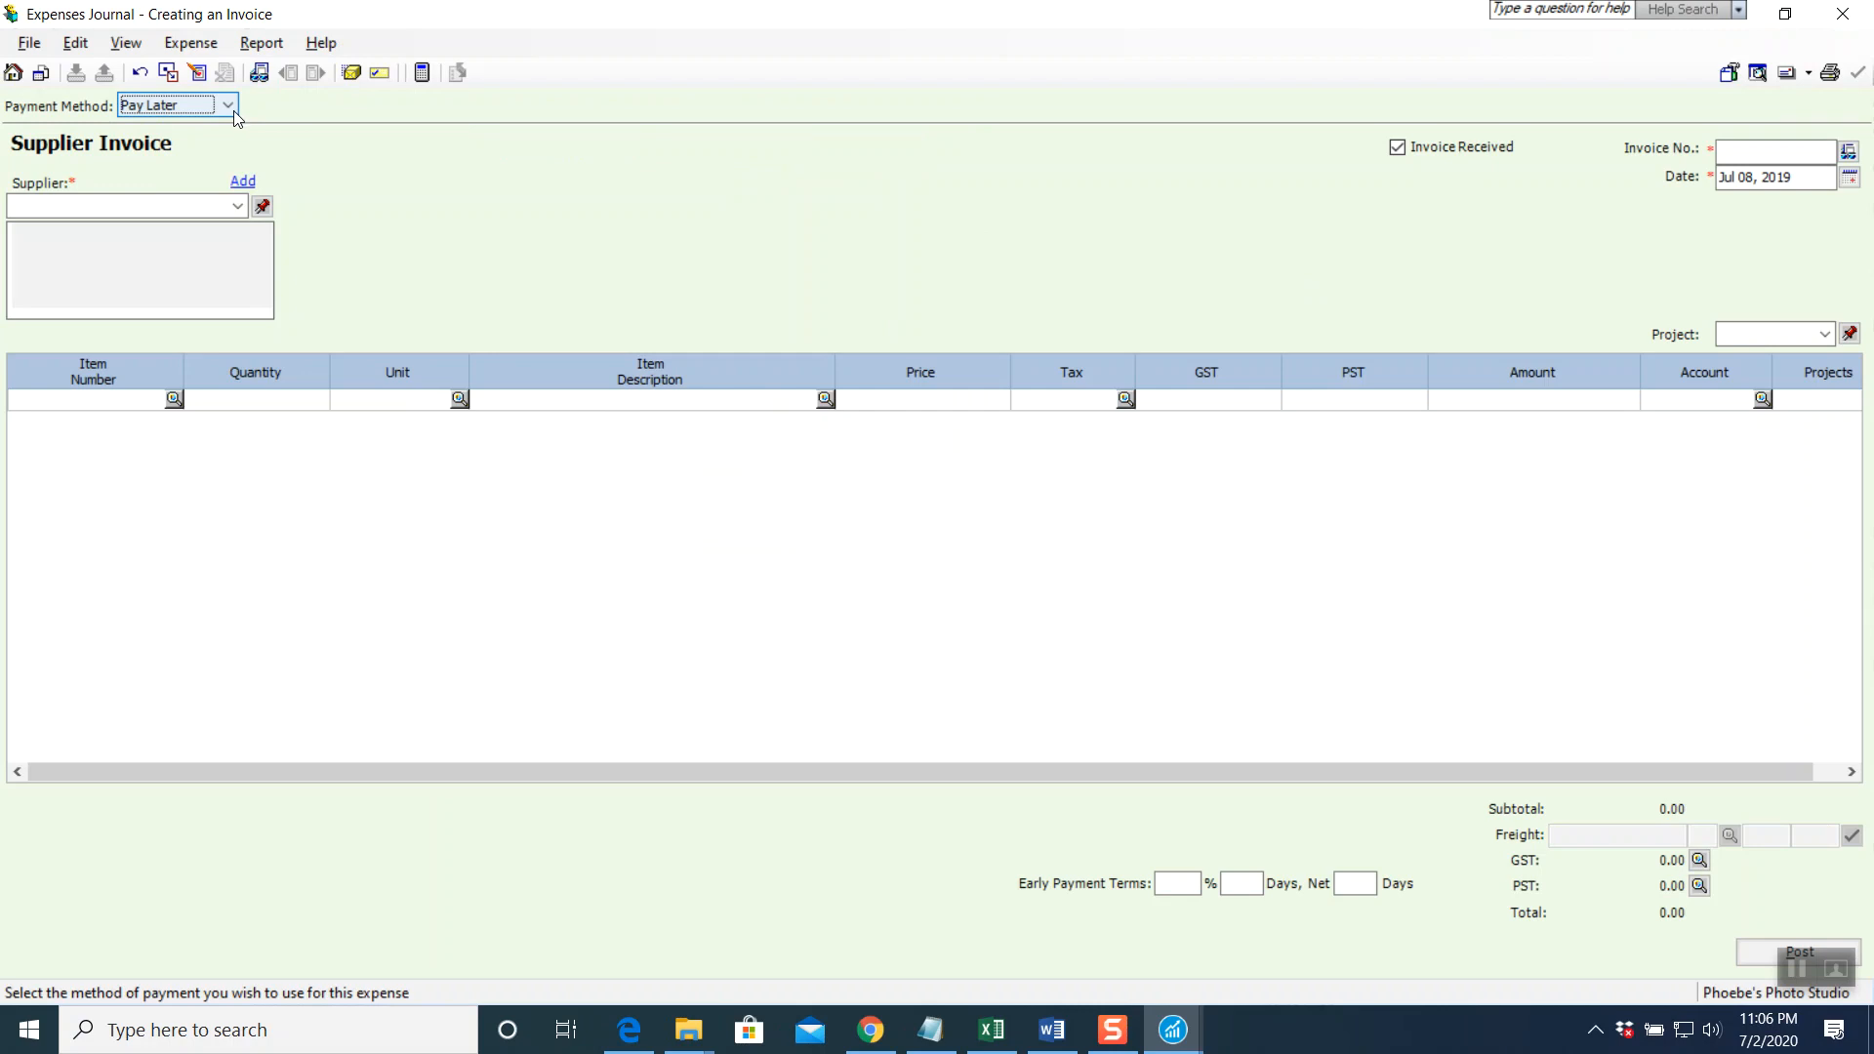
pyautogui.click(1742, 156)
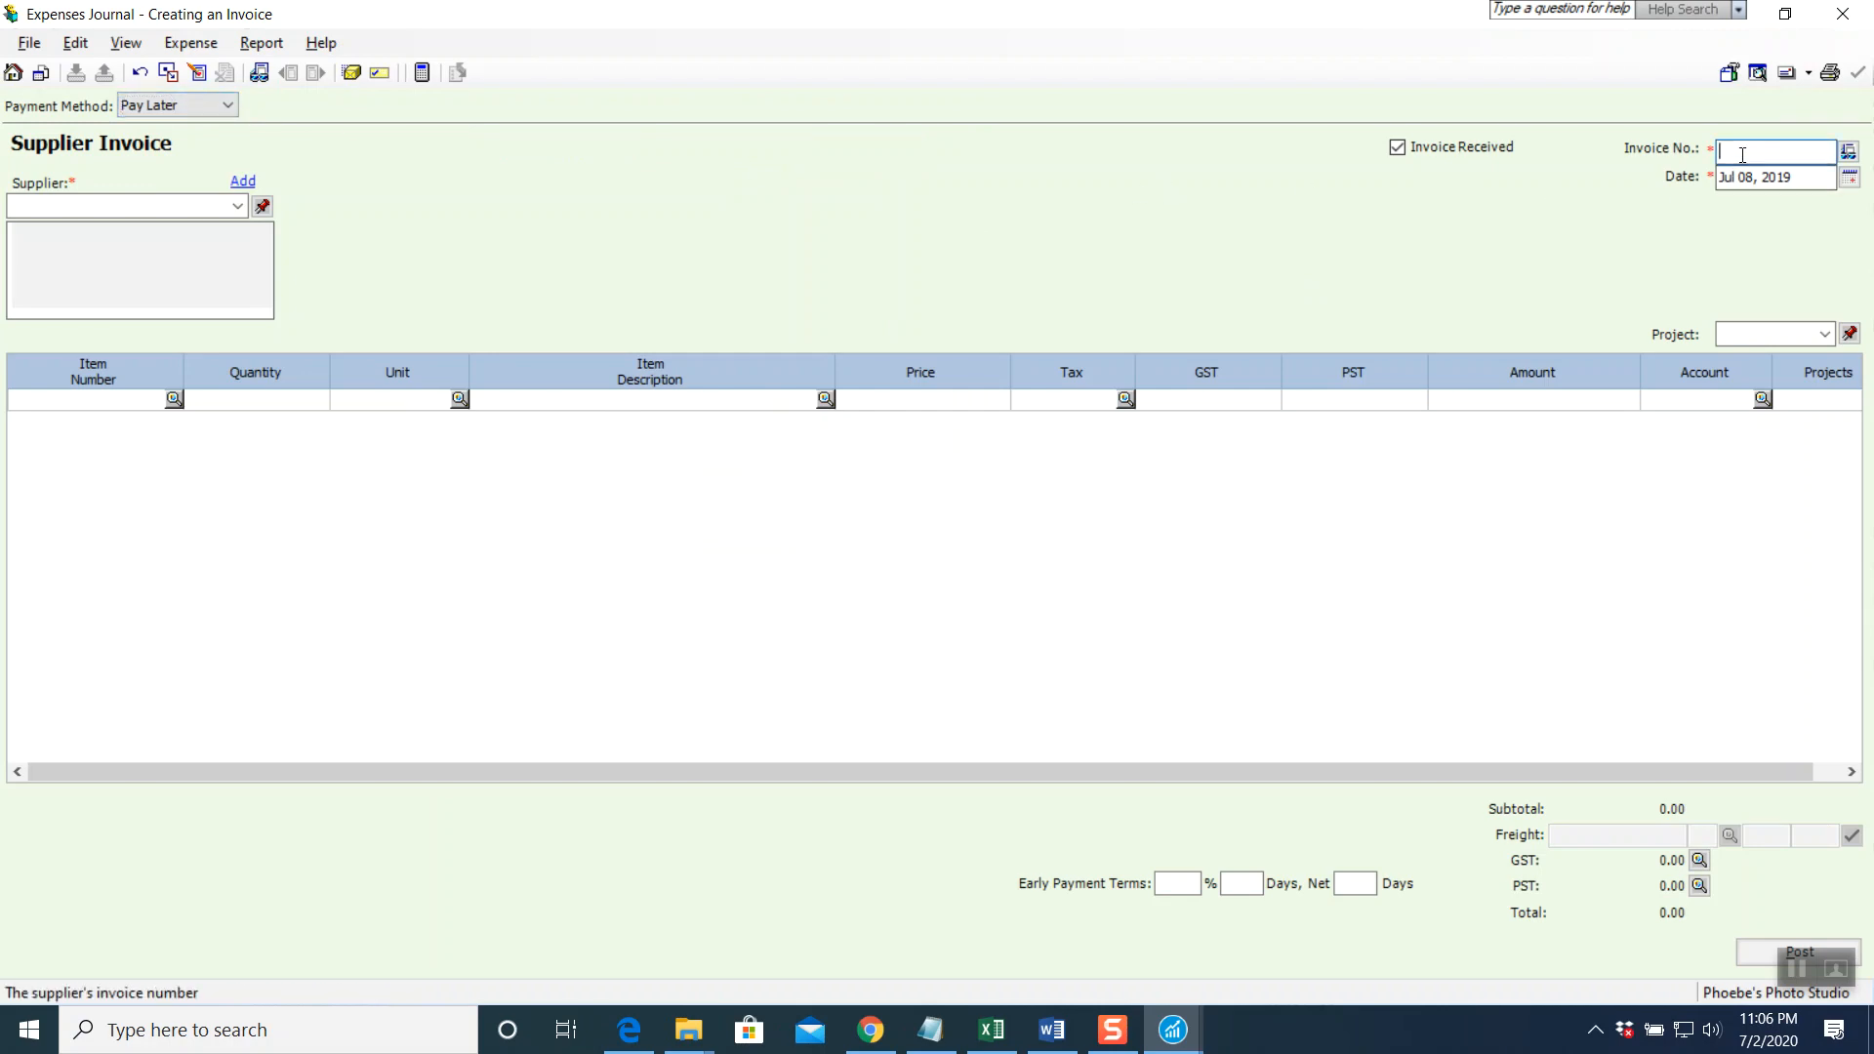
pyautogui.write('CA=392')
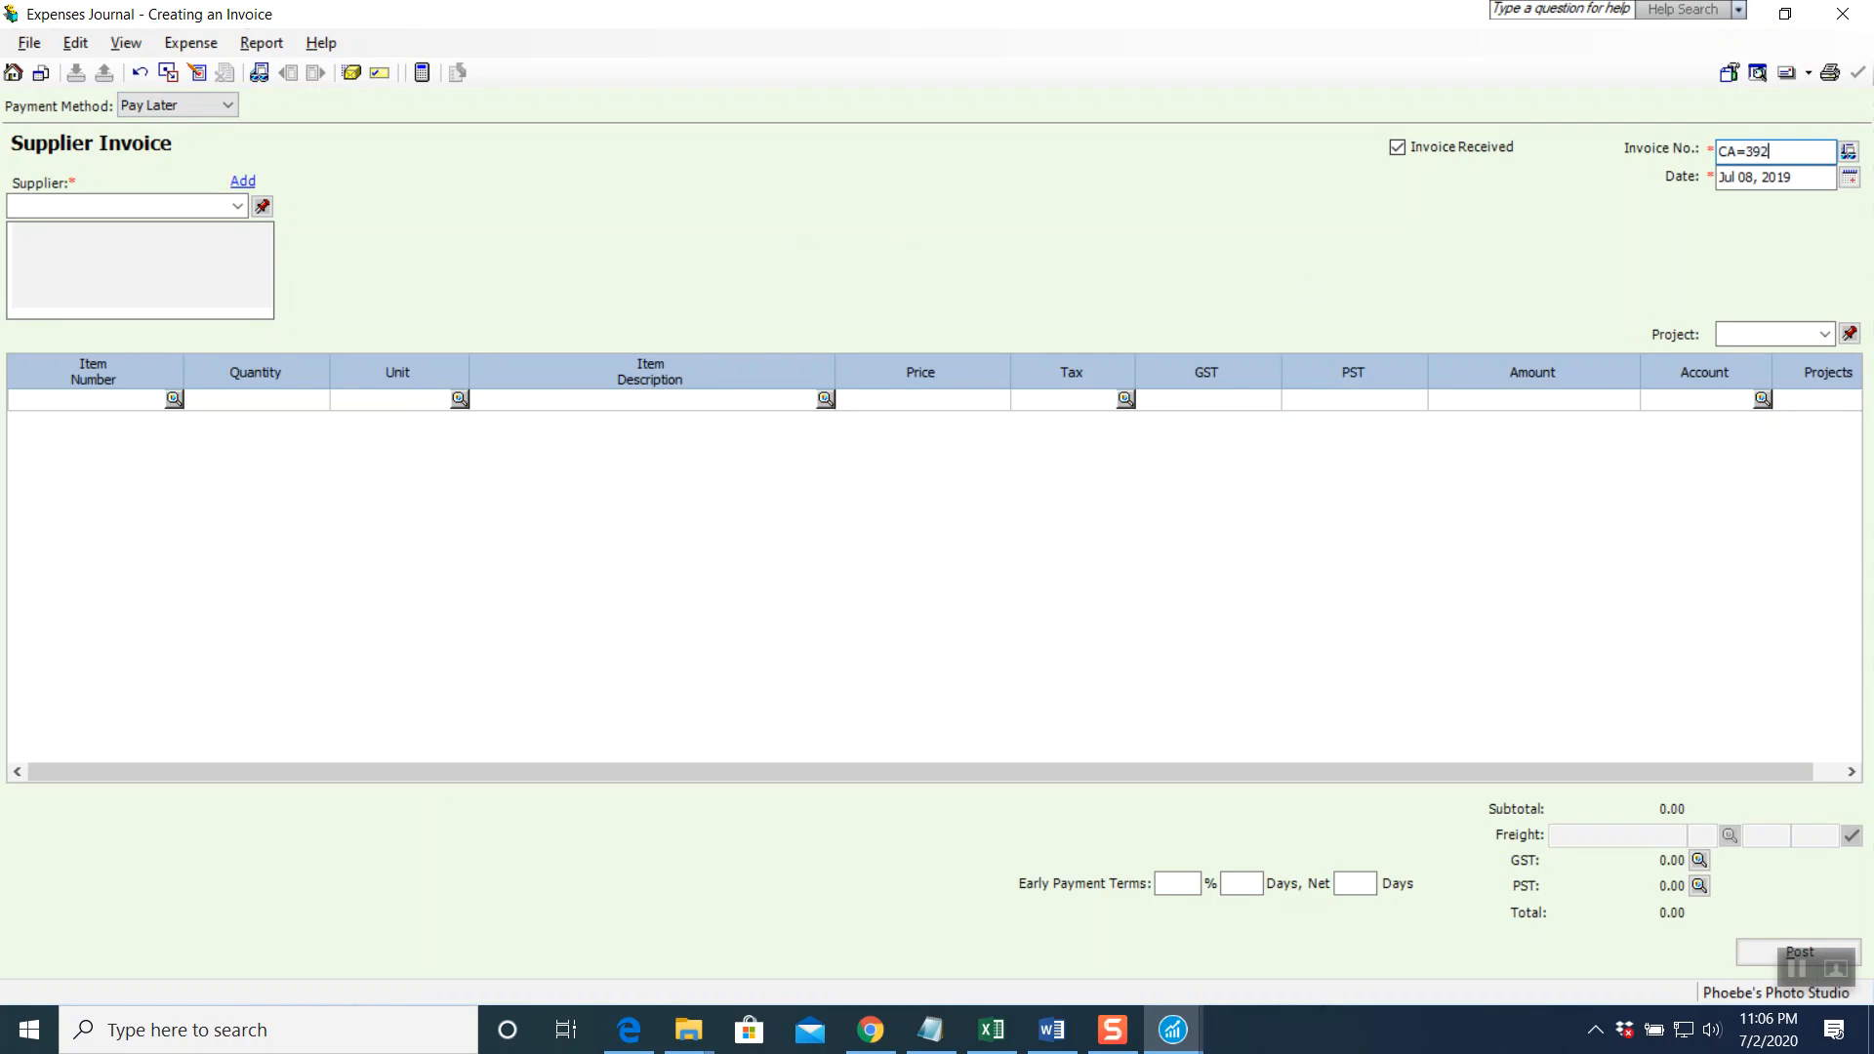
pyautogui.press('BackSpace')
pyautogui.press('BackSpace')
pyautogui.press('BackSpace')
pyautogui.write('-392')
pyautogui.click(1850, 177)
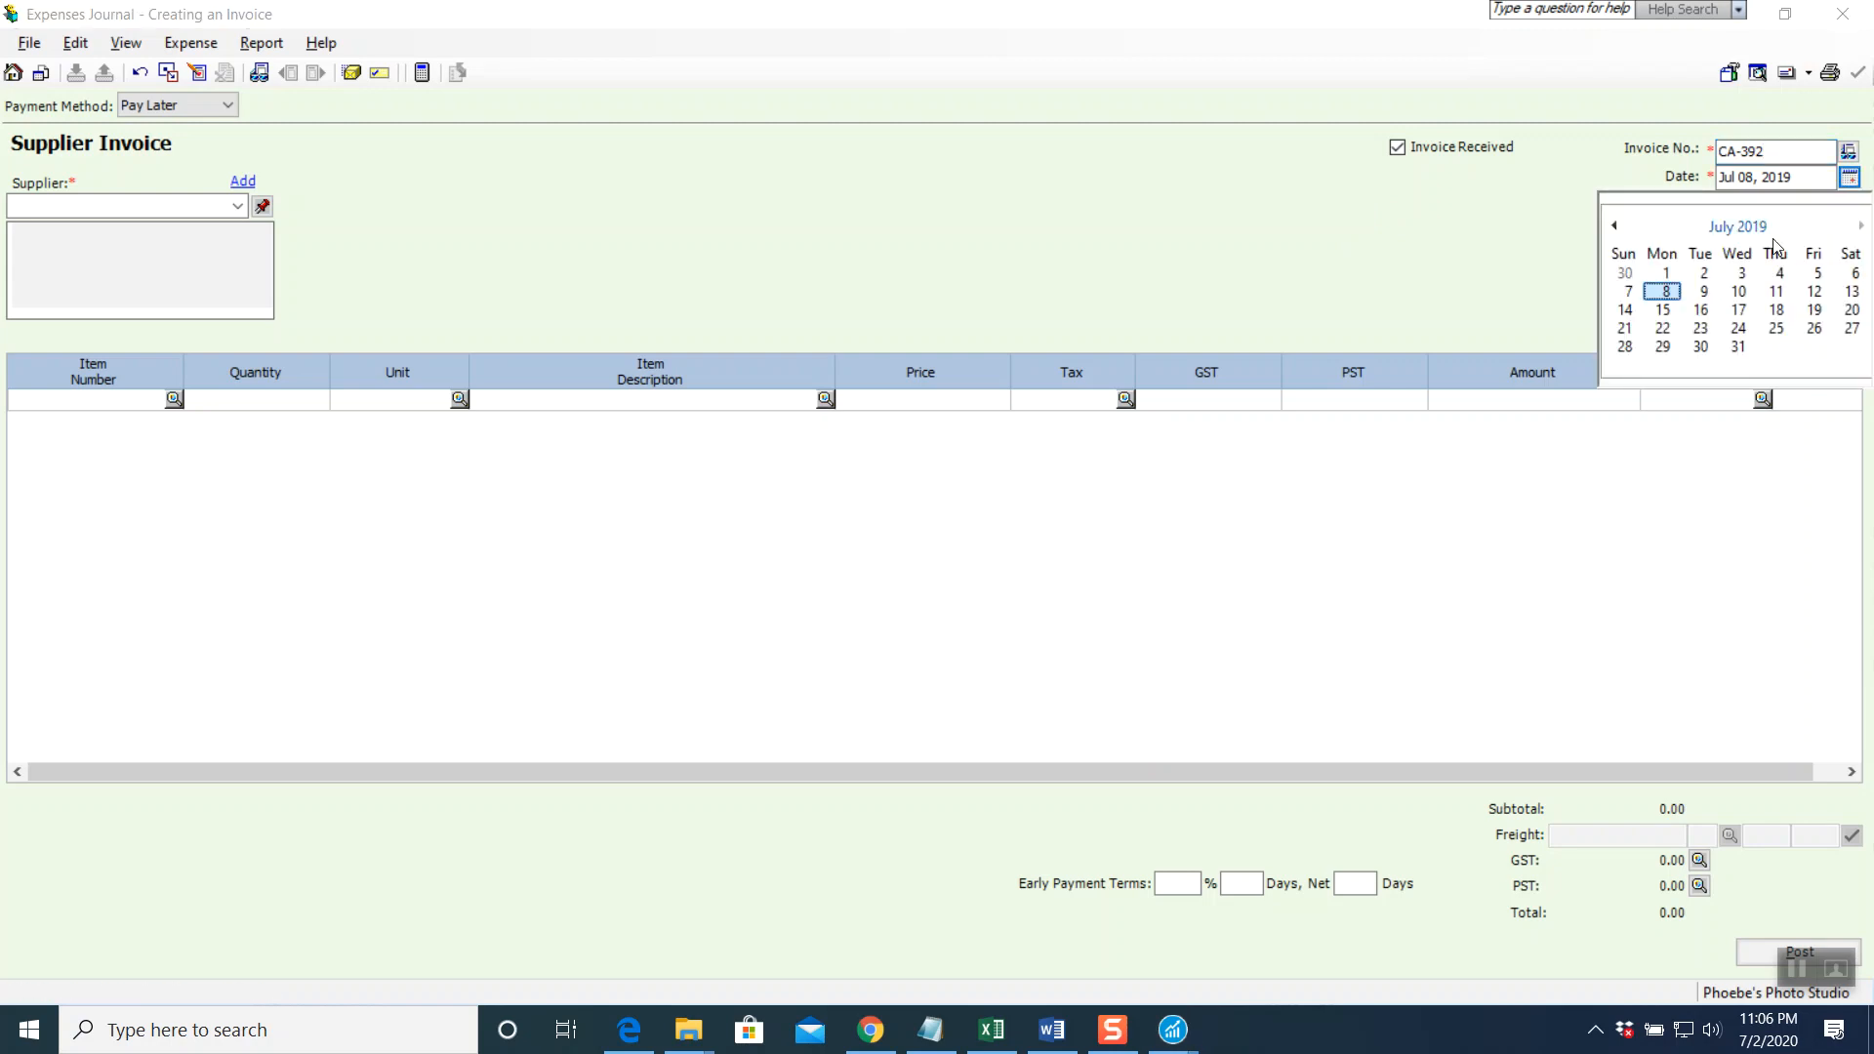
pyautogui.click(1854, 274)
pyautogui.click(238, 207)
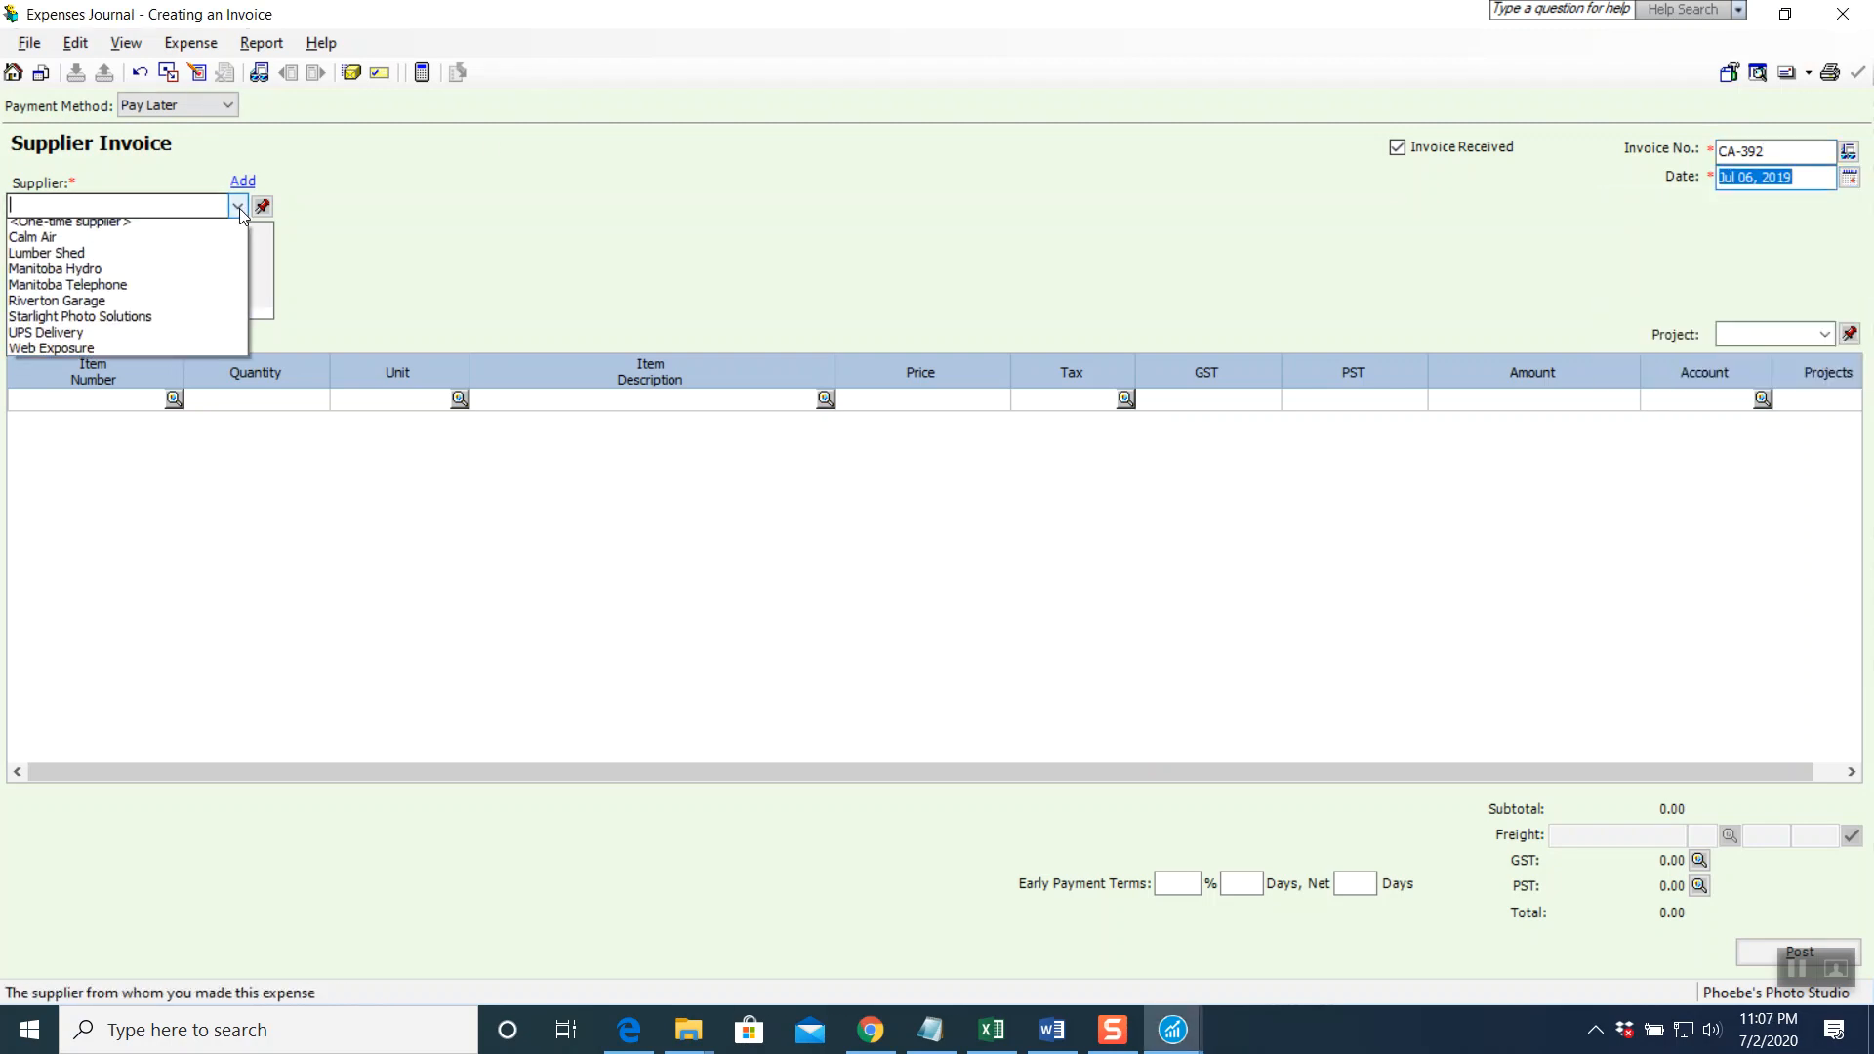
pyautogui.click(93, 242)
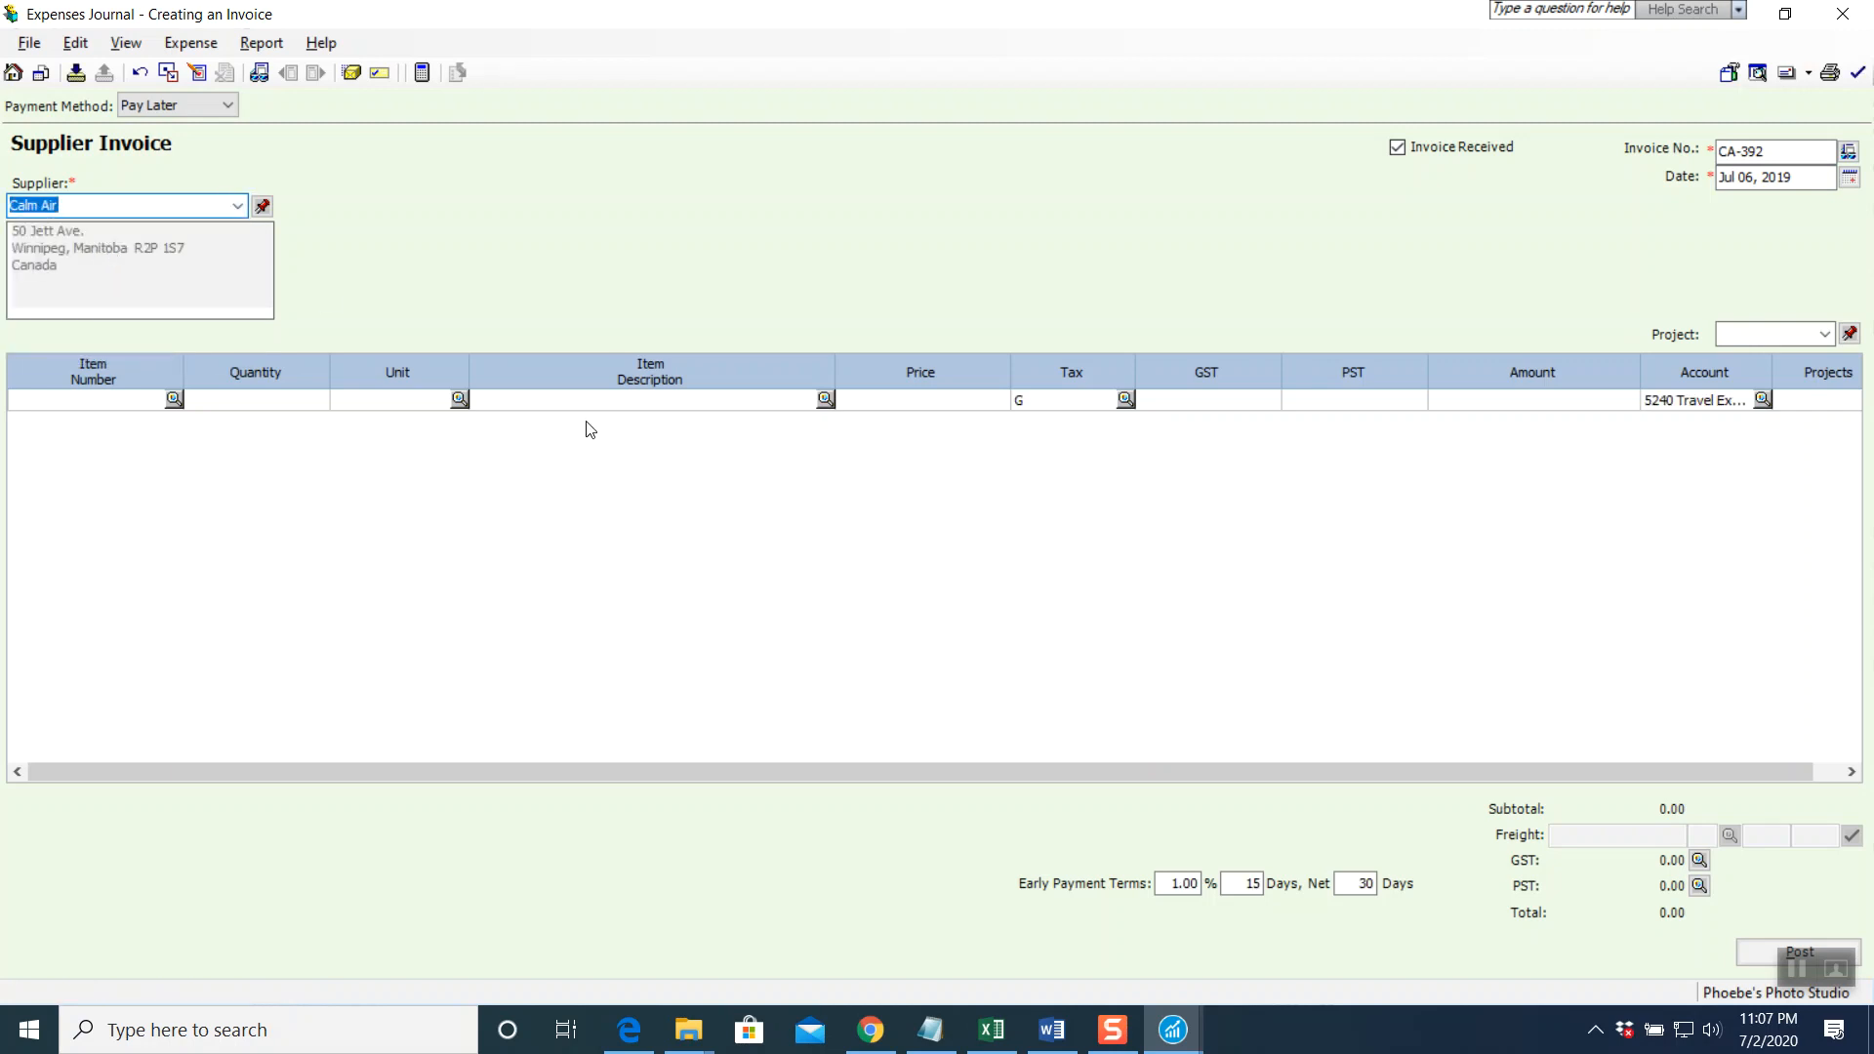
# Add a 'Return Flight to Churchill' line of 1,215.00 to Travel Expenses, with GST calculated
pyautogui.click(561, 402)
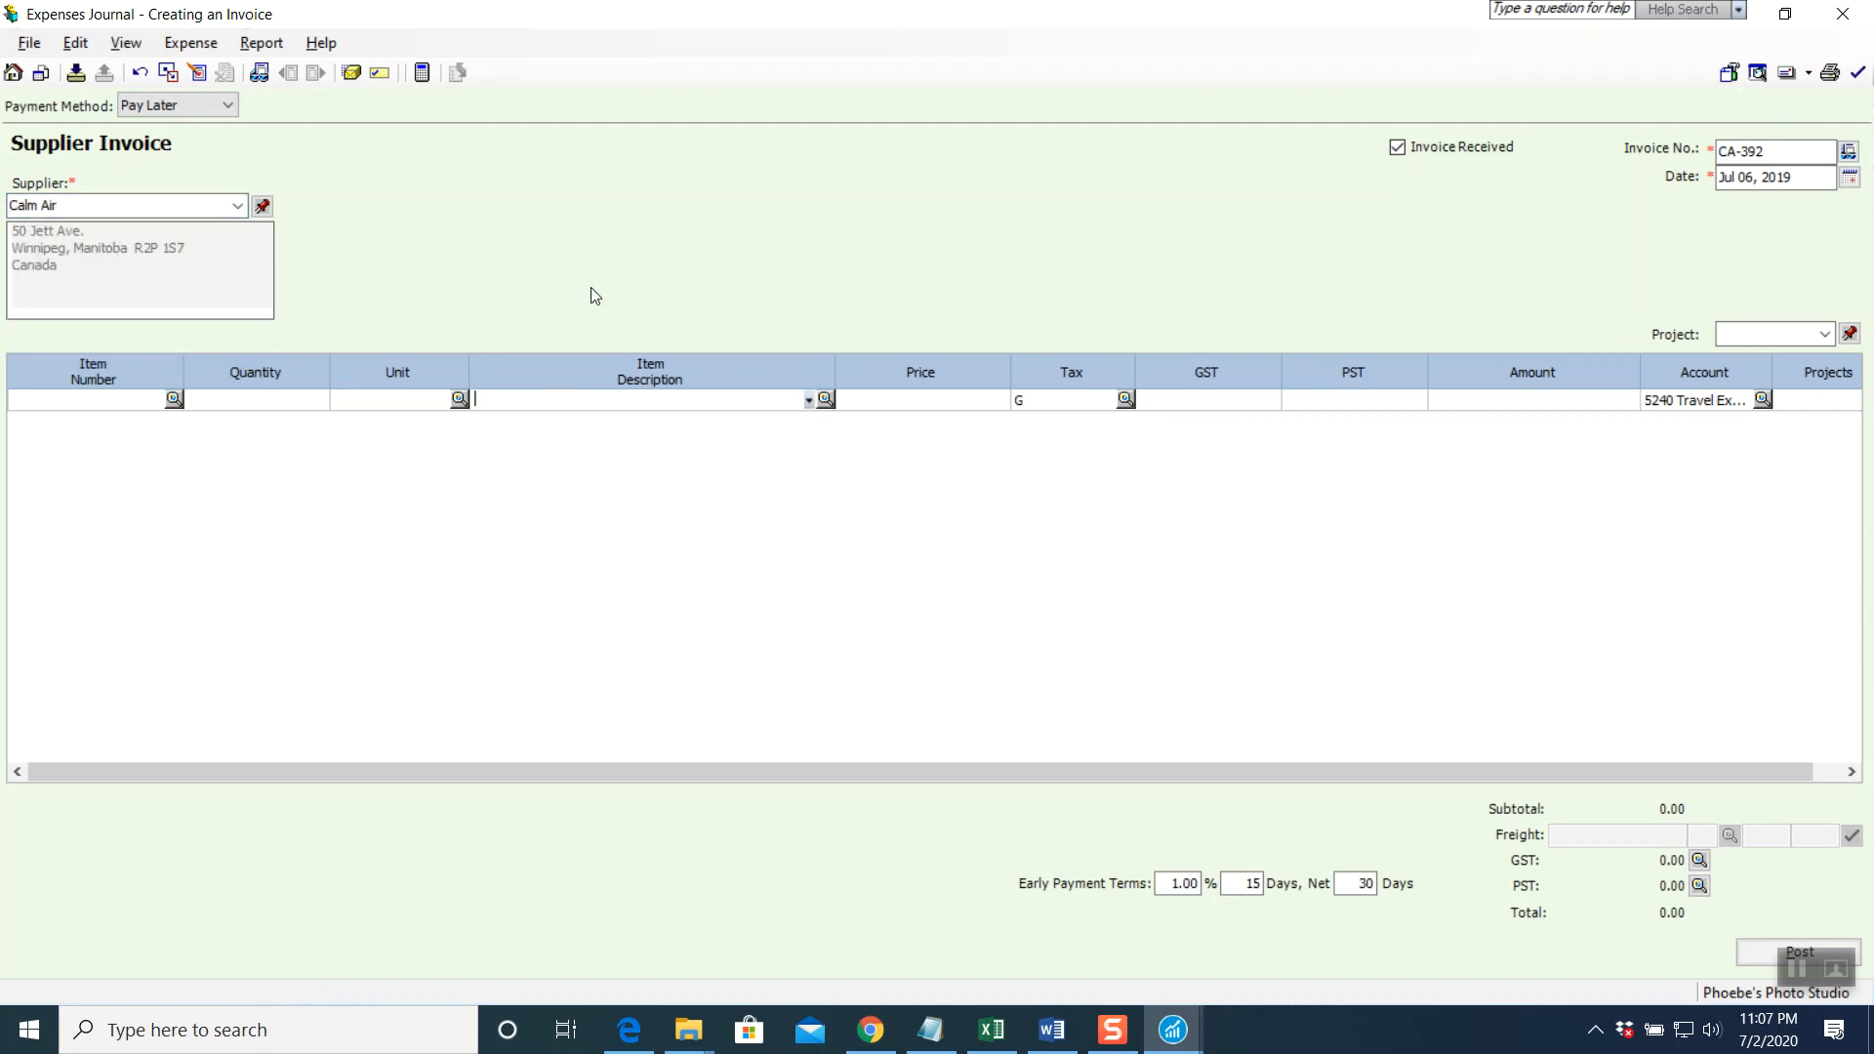
pyautogui.write('Return Flight s ')
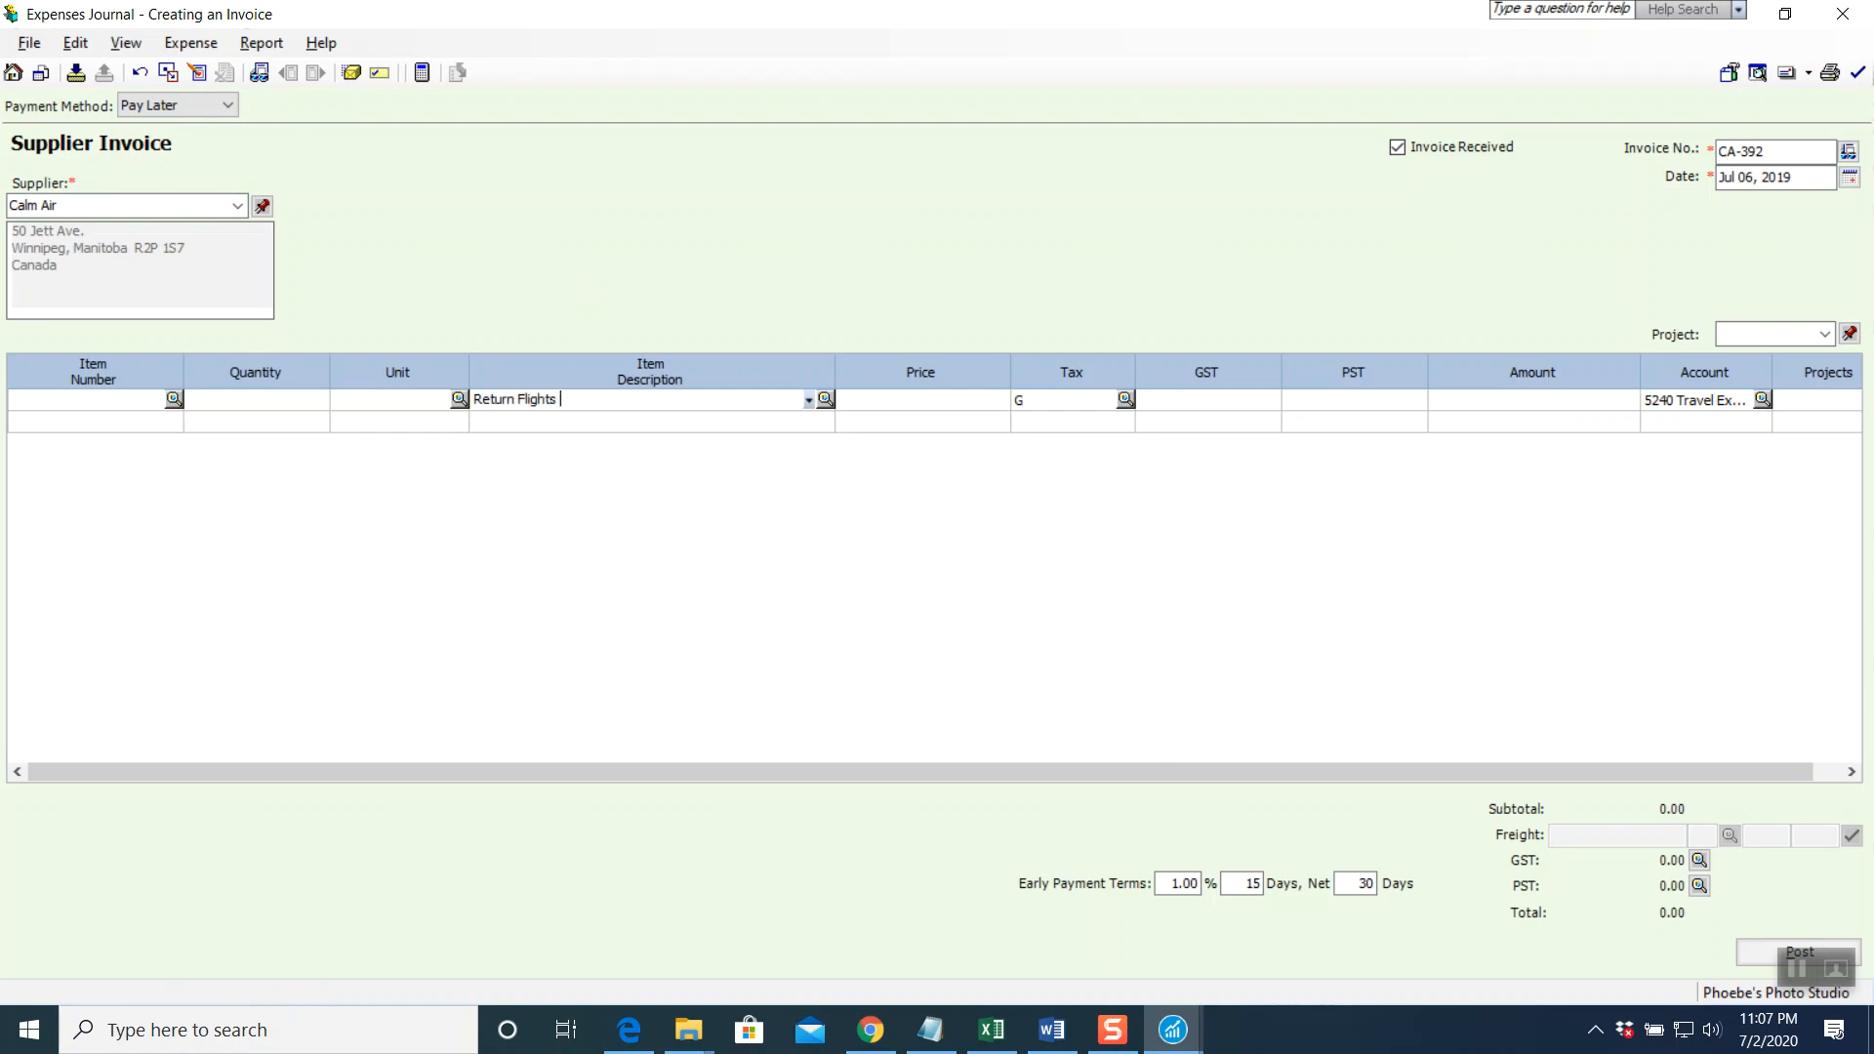
pyautogui.write(' to Churchill')
pyautogui.press('Tab')
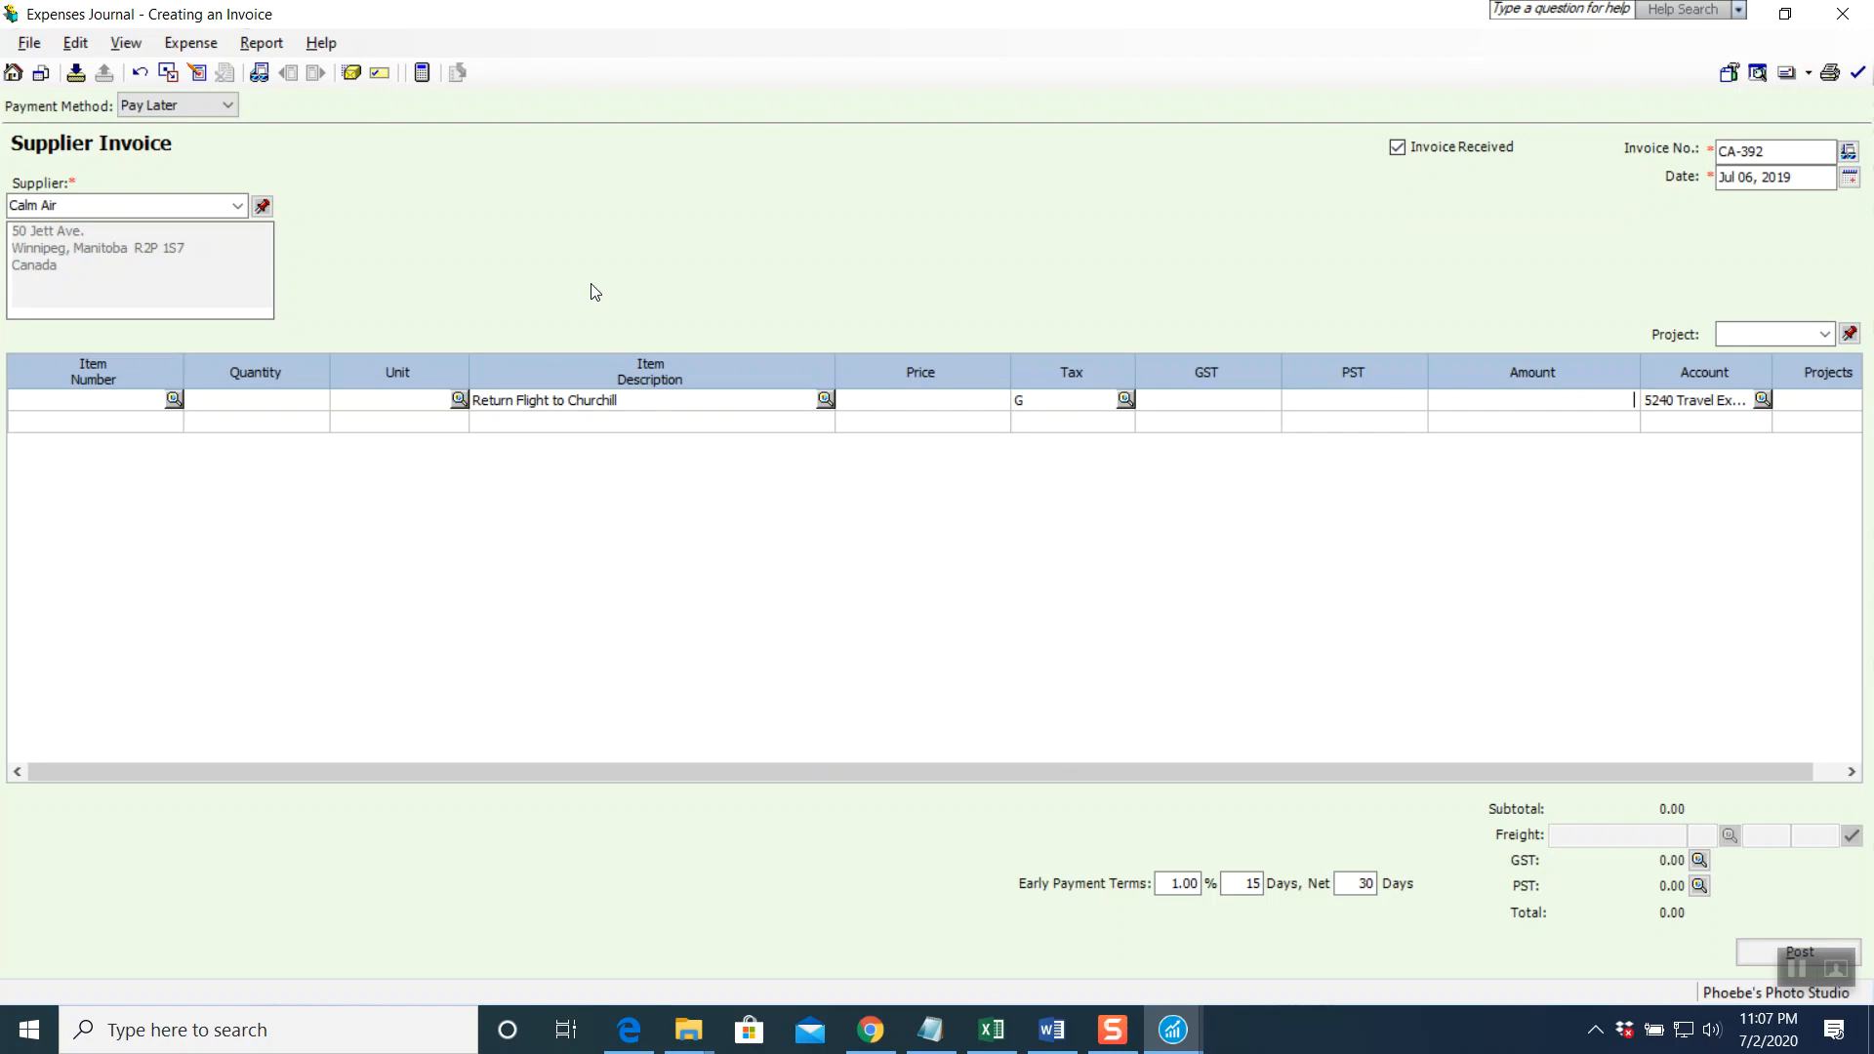
pyautogui.write('1,215')
pyautogui.press('Tab')
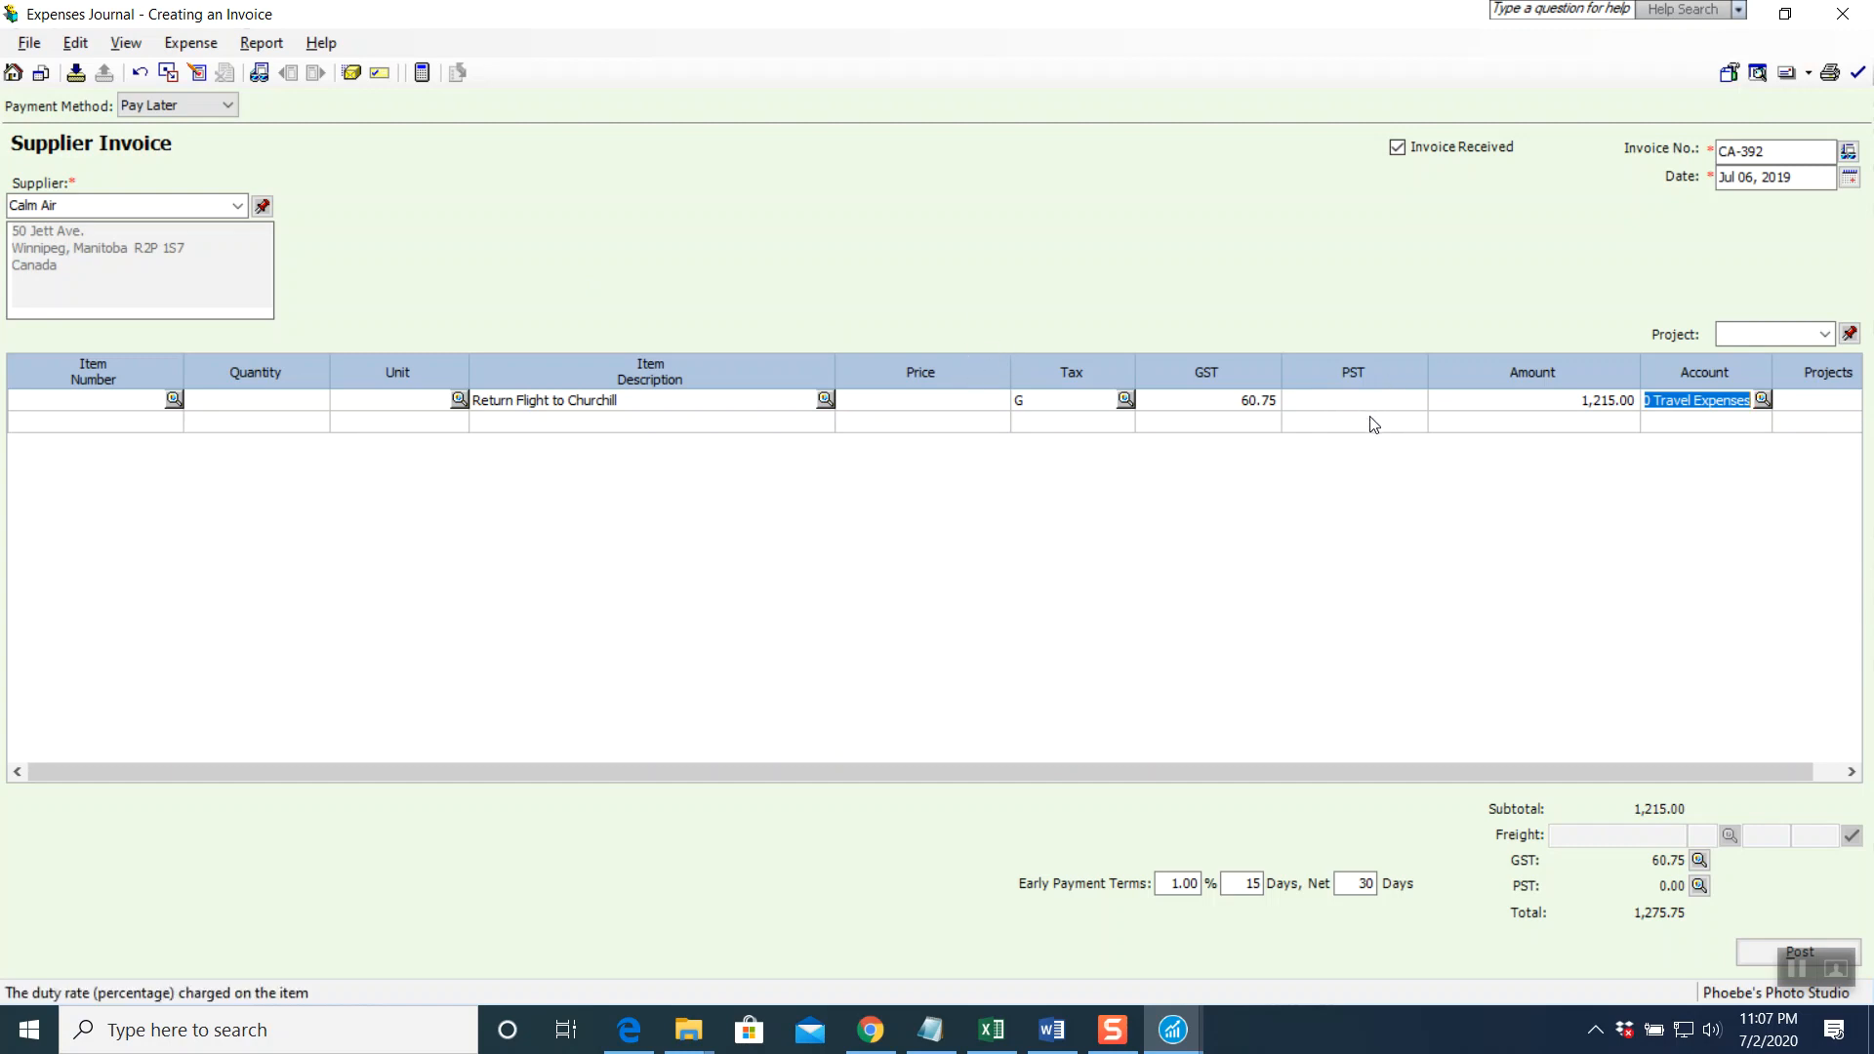
pyautogui.press('Tab')
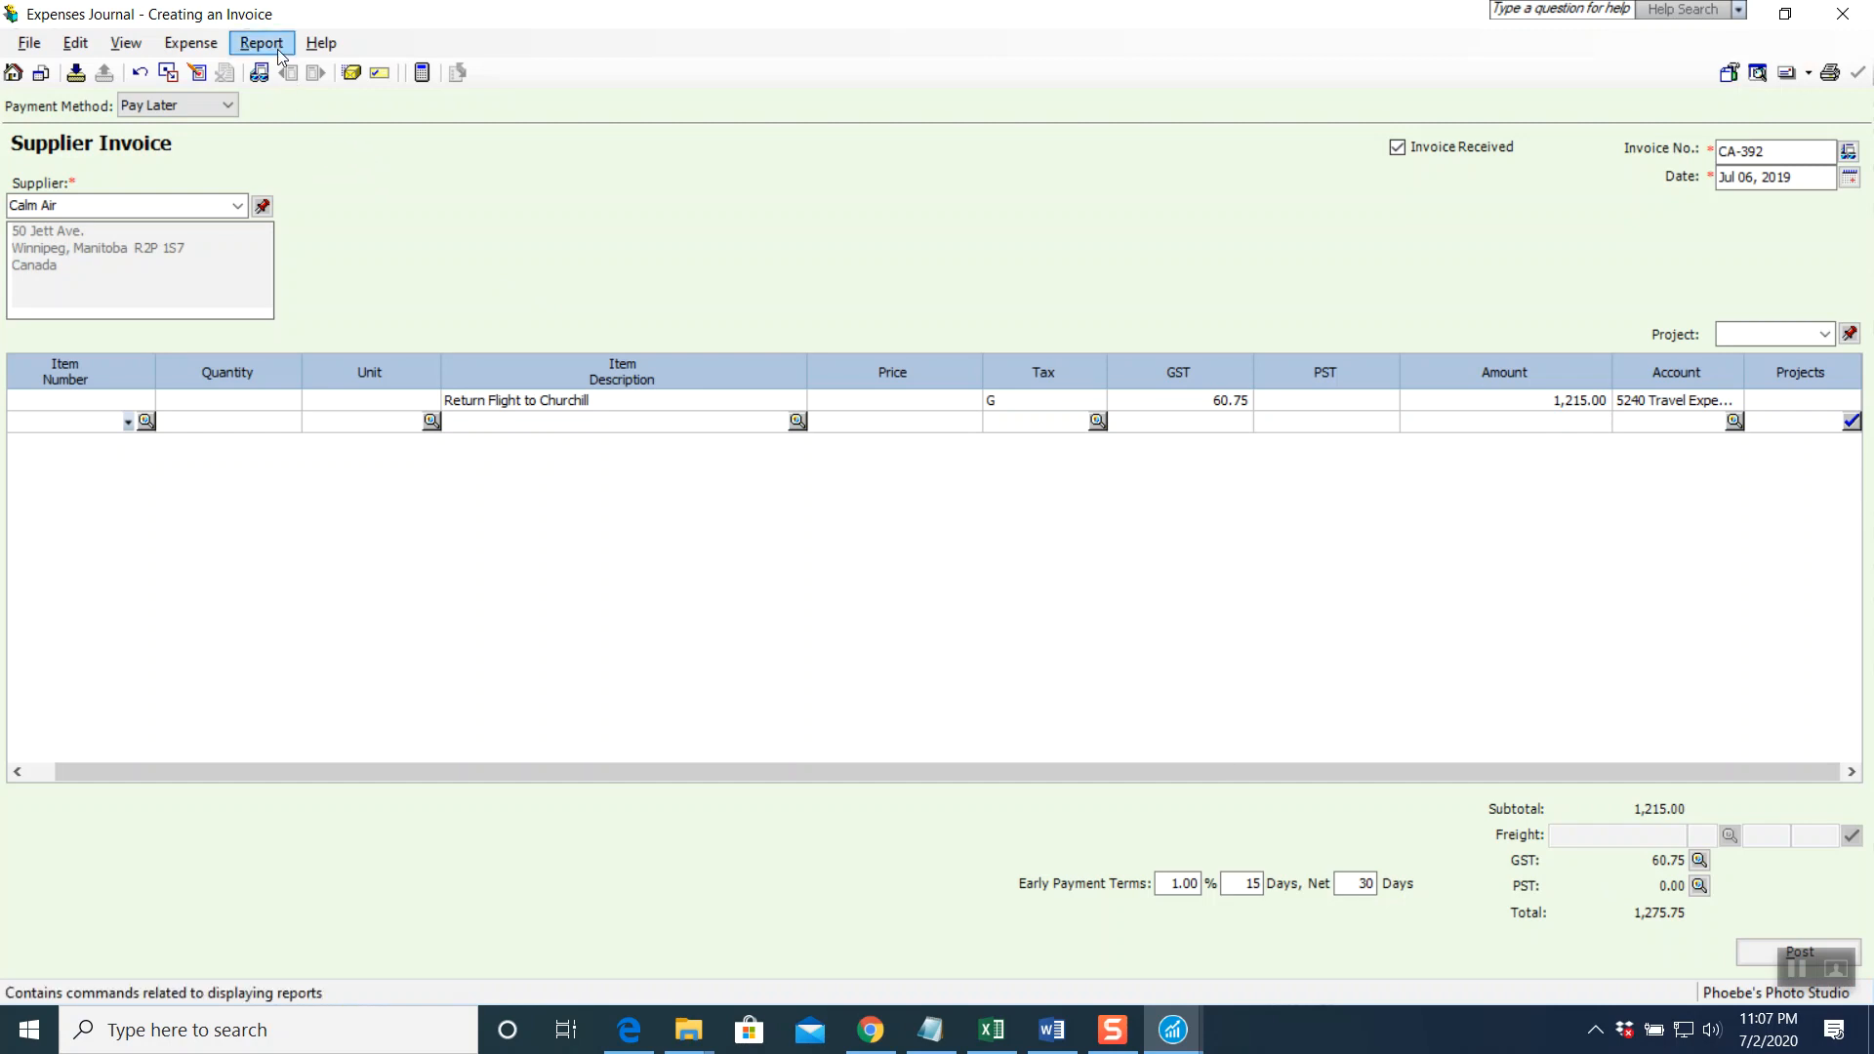
# Store the Calm Air invoice as a Bi-Weekly recurring transaction
pyautogui.click(76, 74)
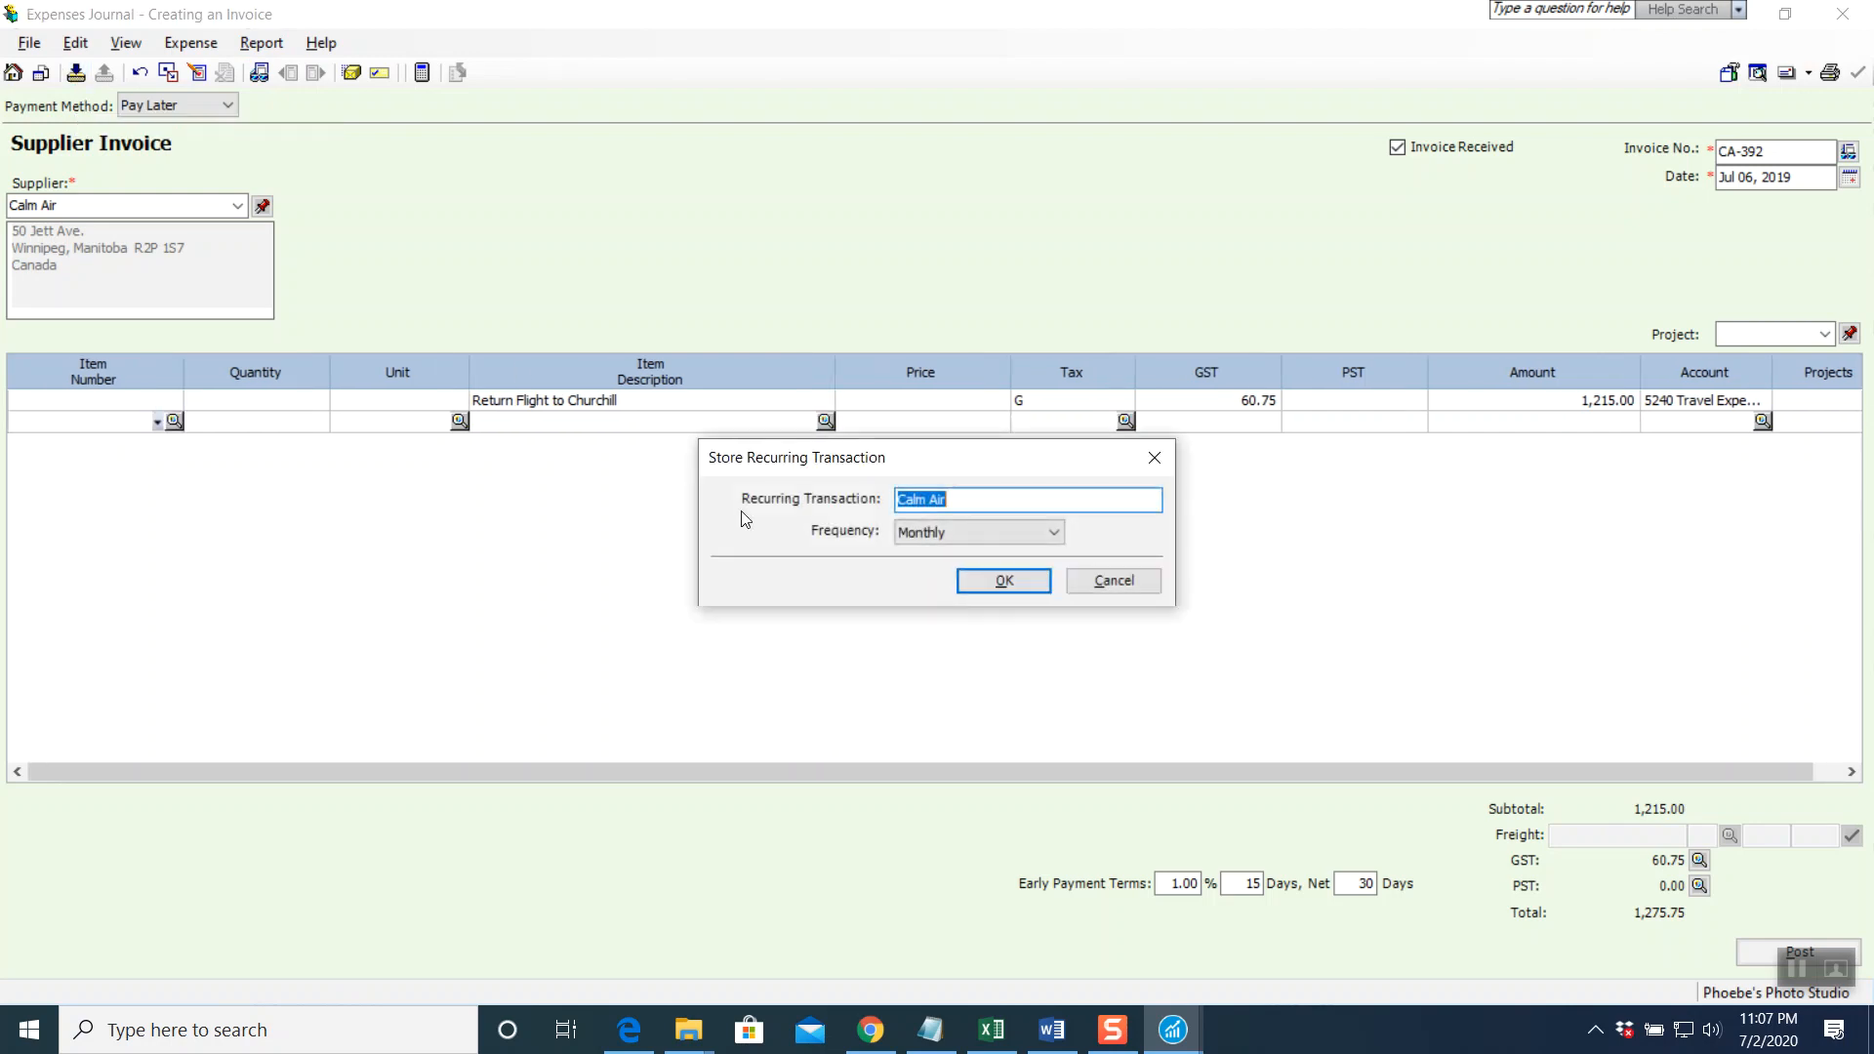
pyautogui.click(976, 532)
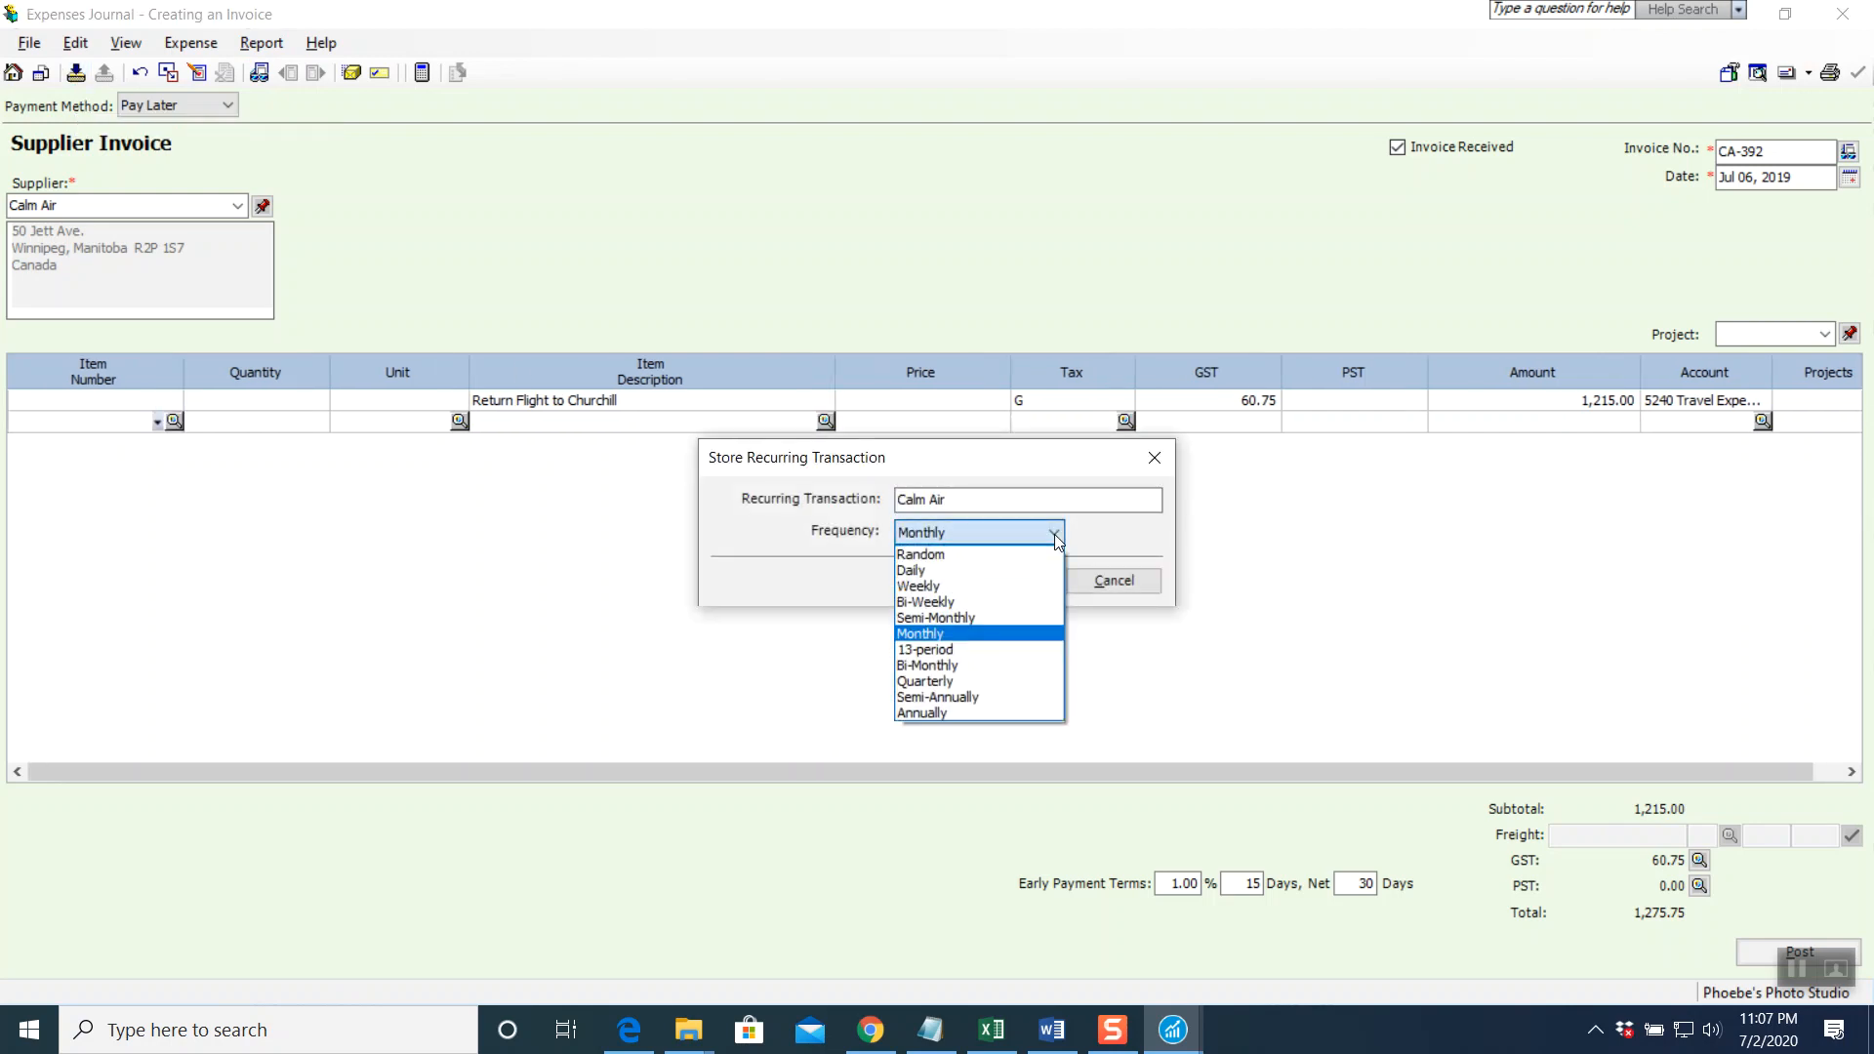
pyautogui.click(953, 603)
pyautogui.click(998, 585)
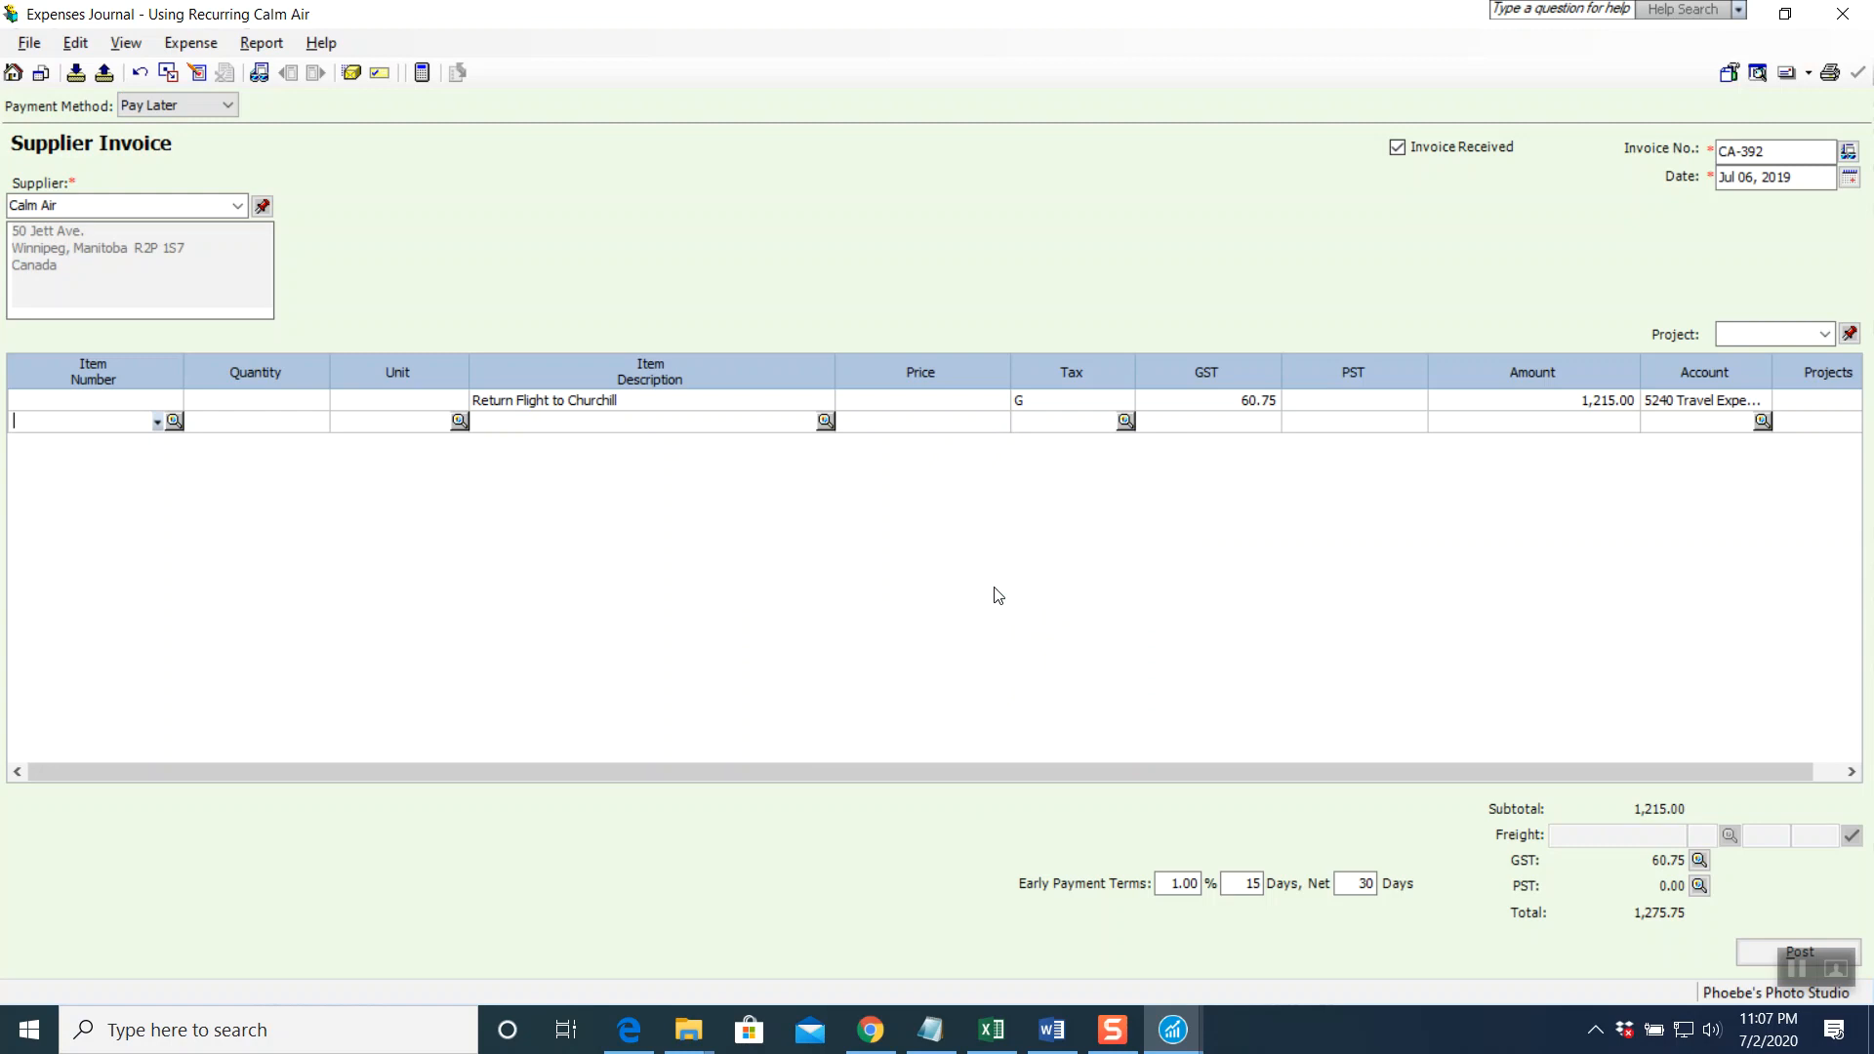
# Preview the Expenses Journal entry, then post the invoice as J11
pyautogui.click(262, 45)
pyautogui.click(283, 69)
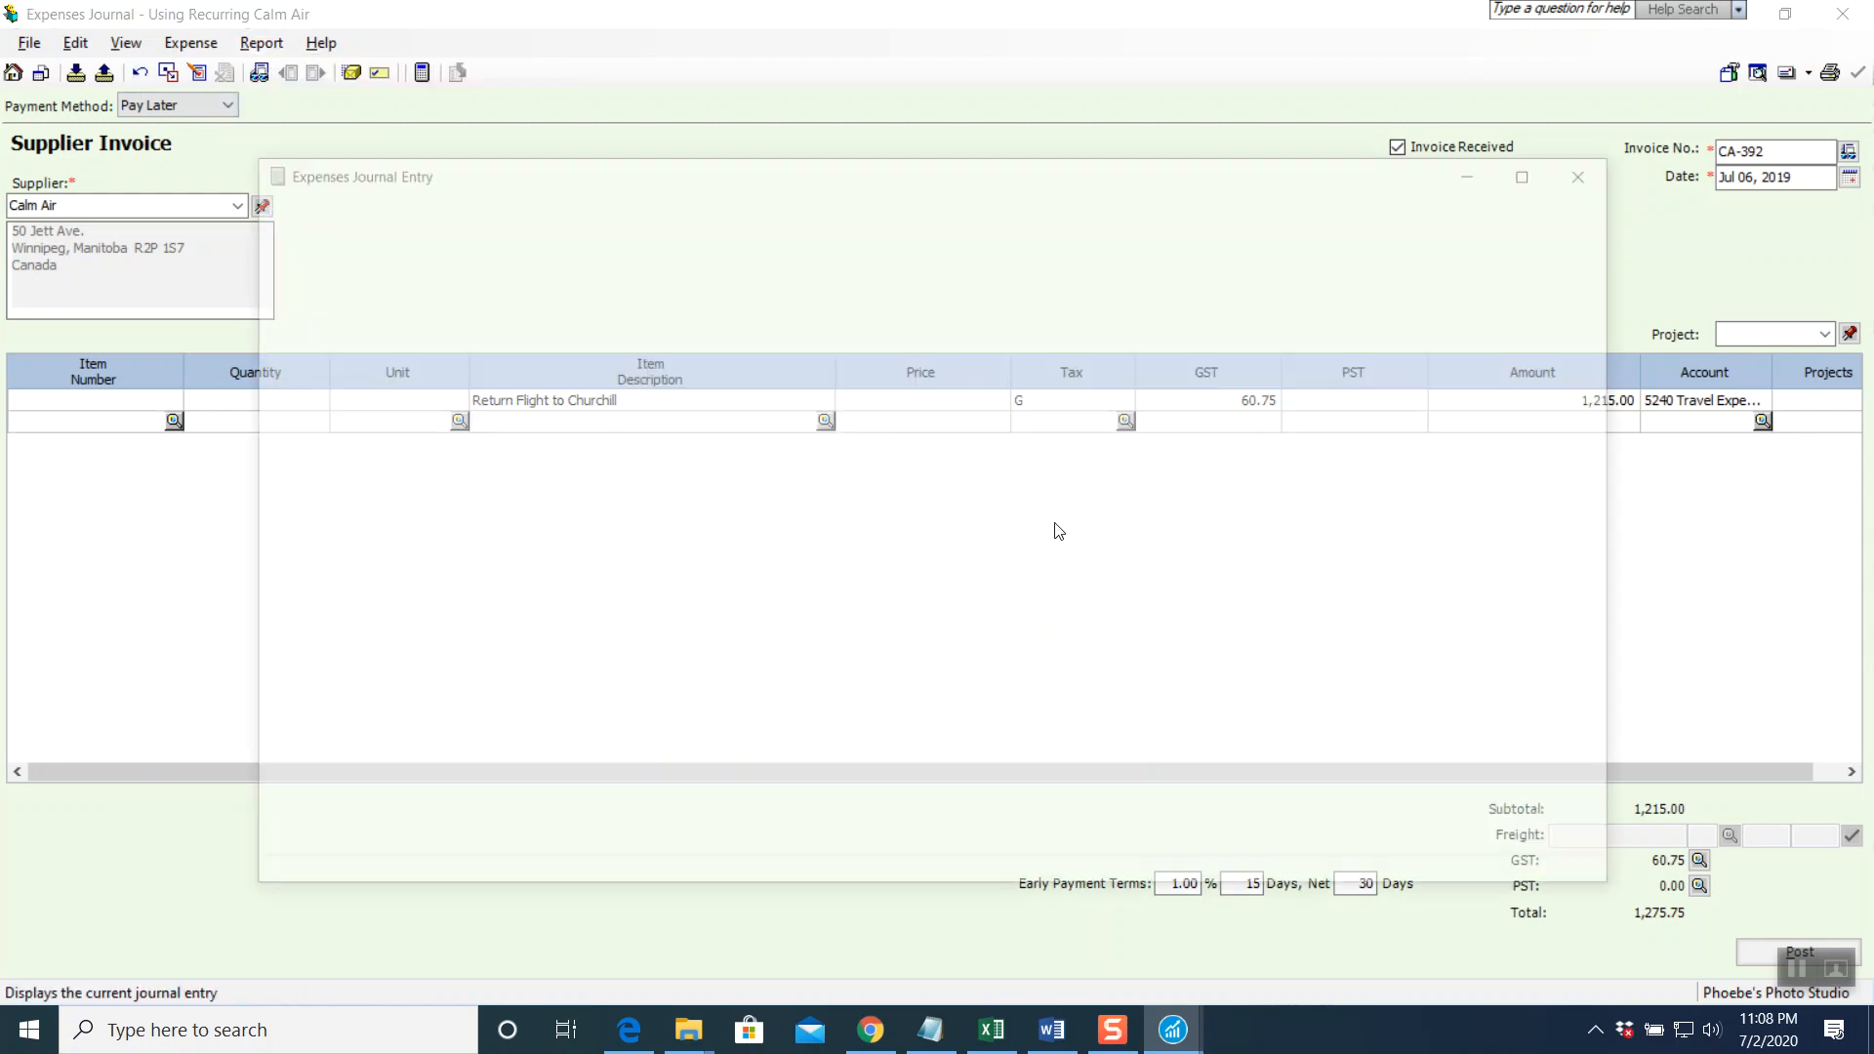
pyautogui.click(1598, 184)
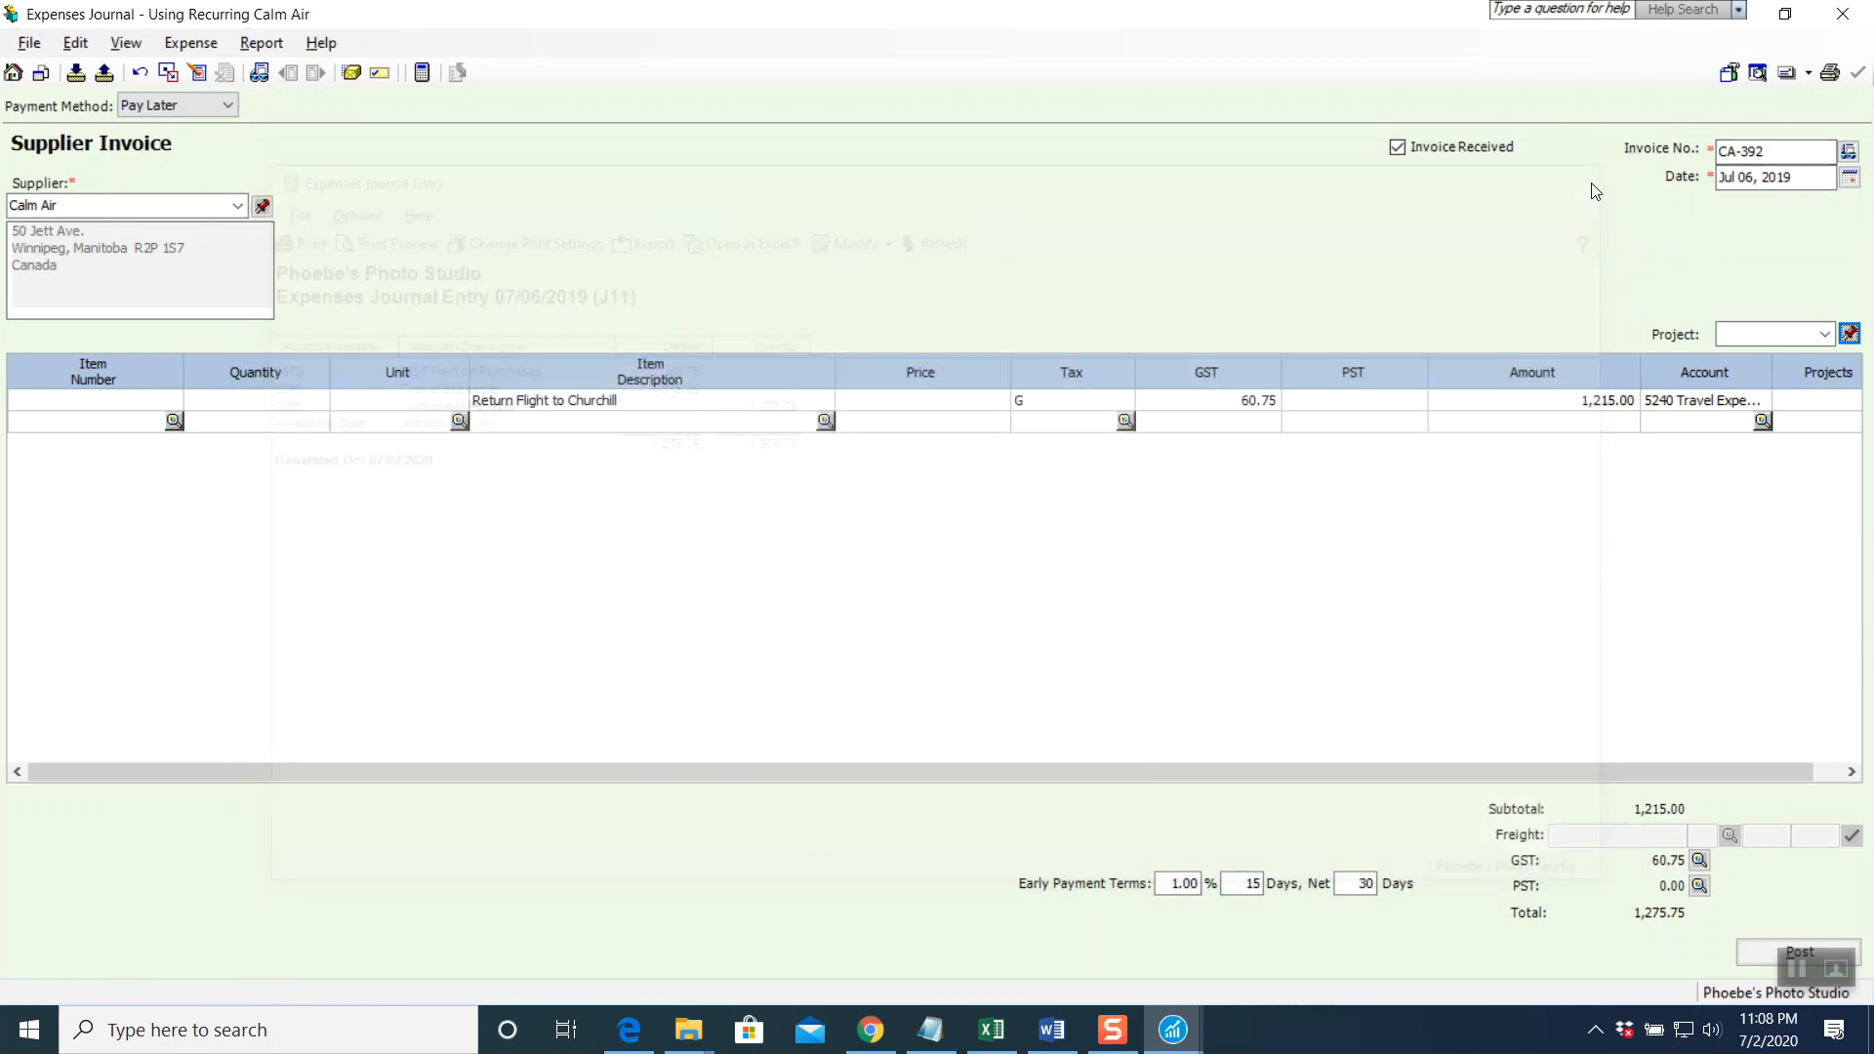
pyautogui.click(1754, 953)
pyautogui.click(1122, 577)
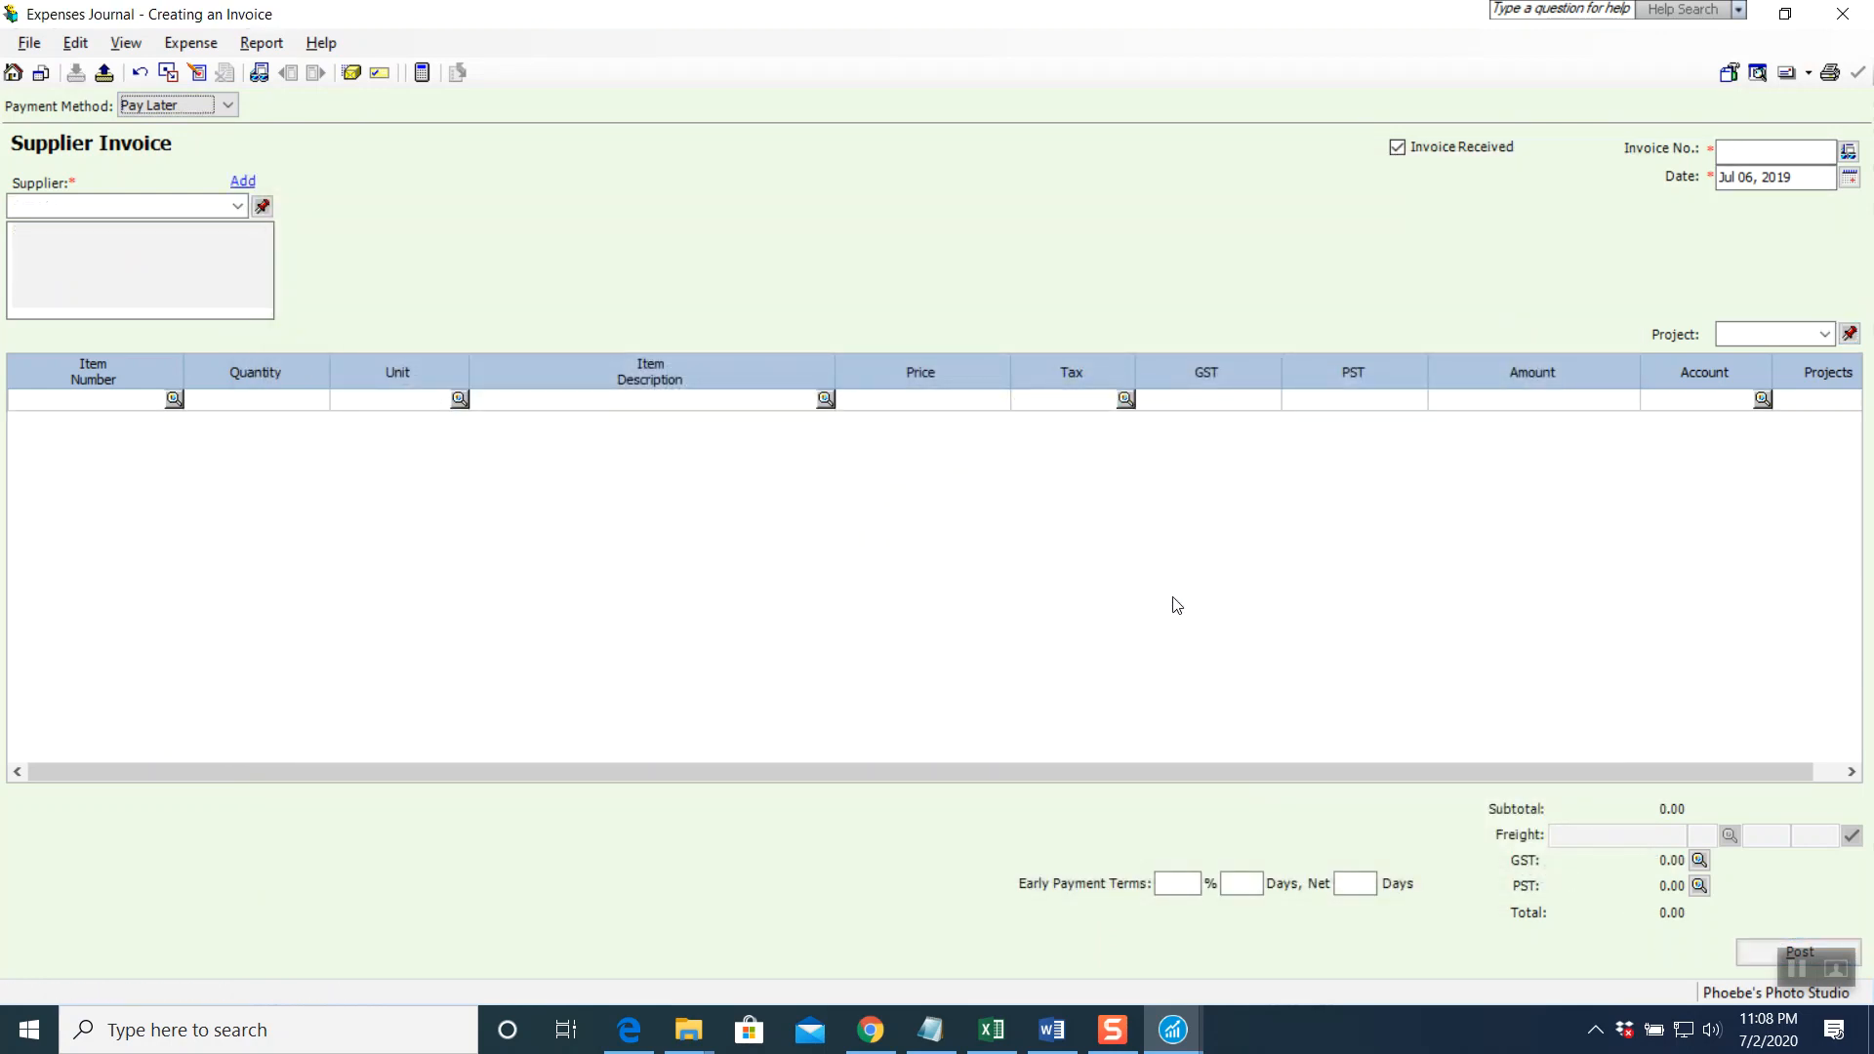
# Close the company with a backup, appending the student's name, ID, class code and 'Photo' to the backup name
pyautogui.click(1843, 16)
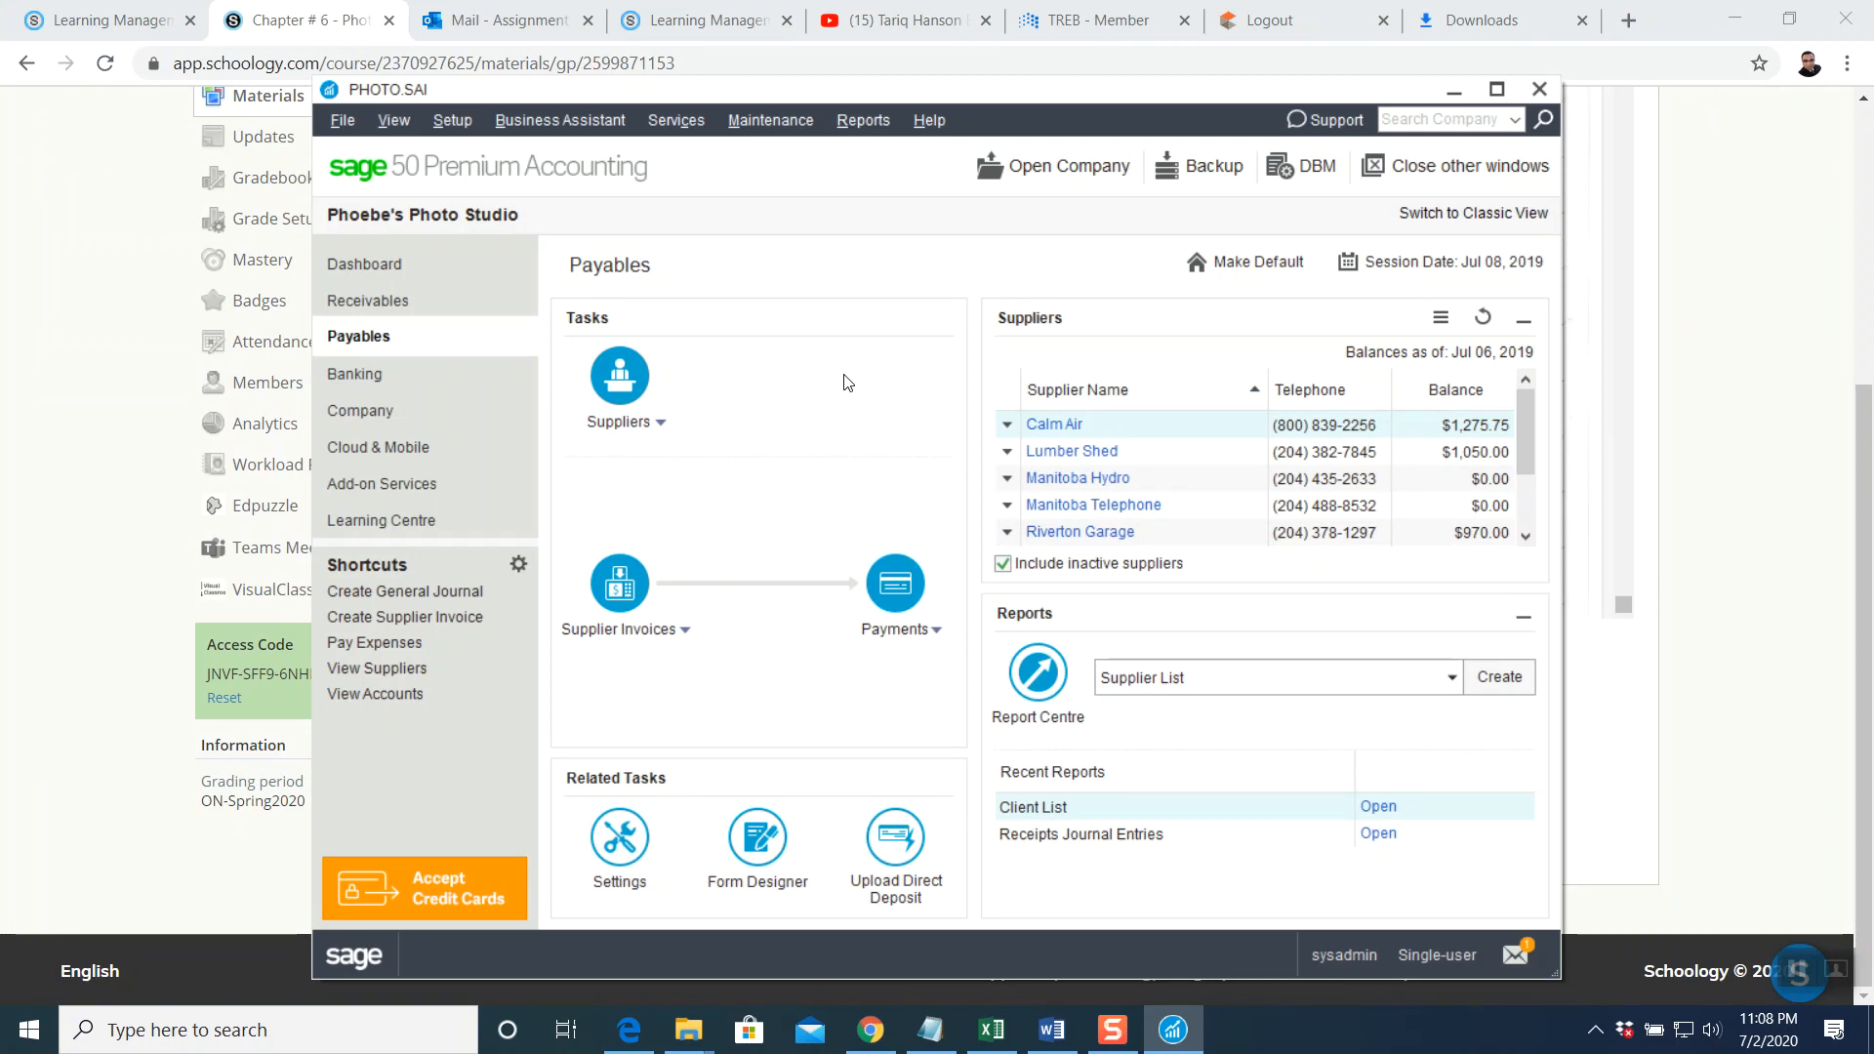
pyautogui.click(1539, 90)
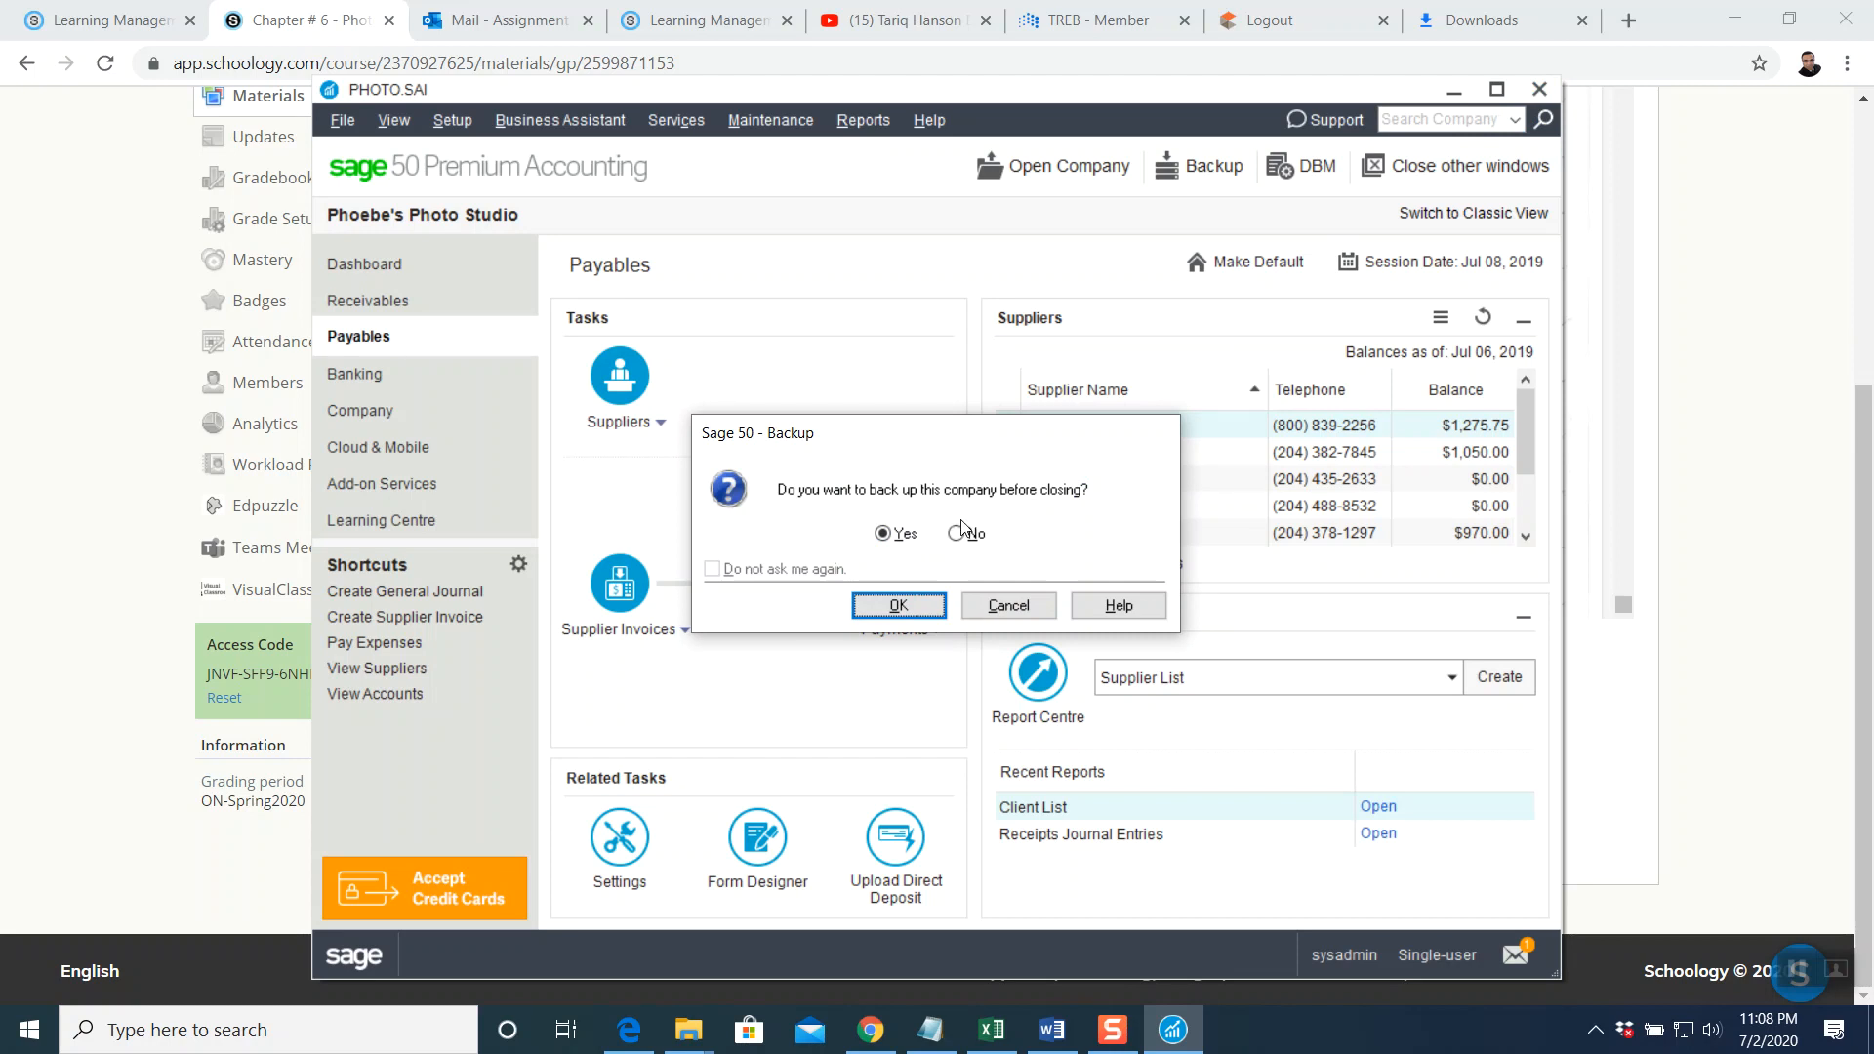
pyautogui.click(898, 606)
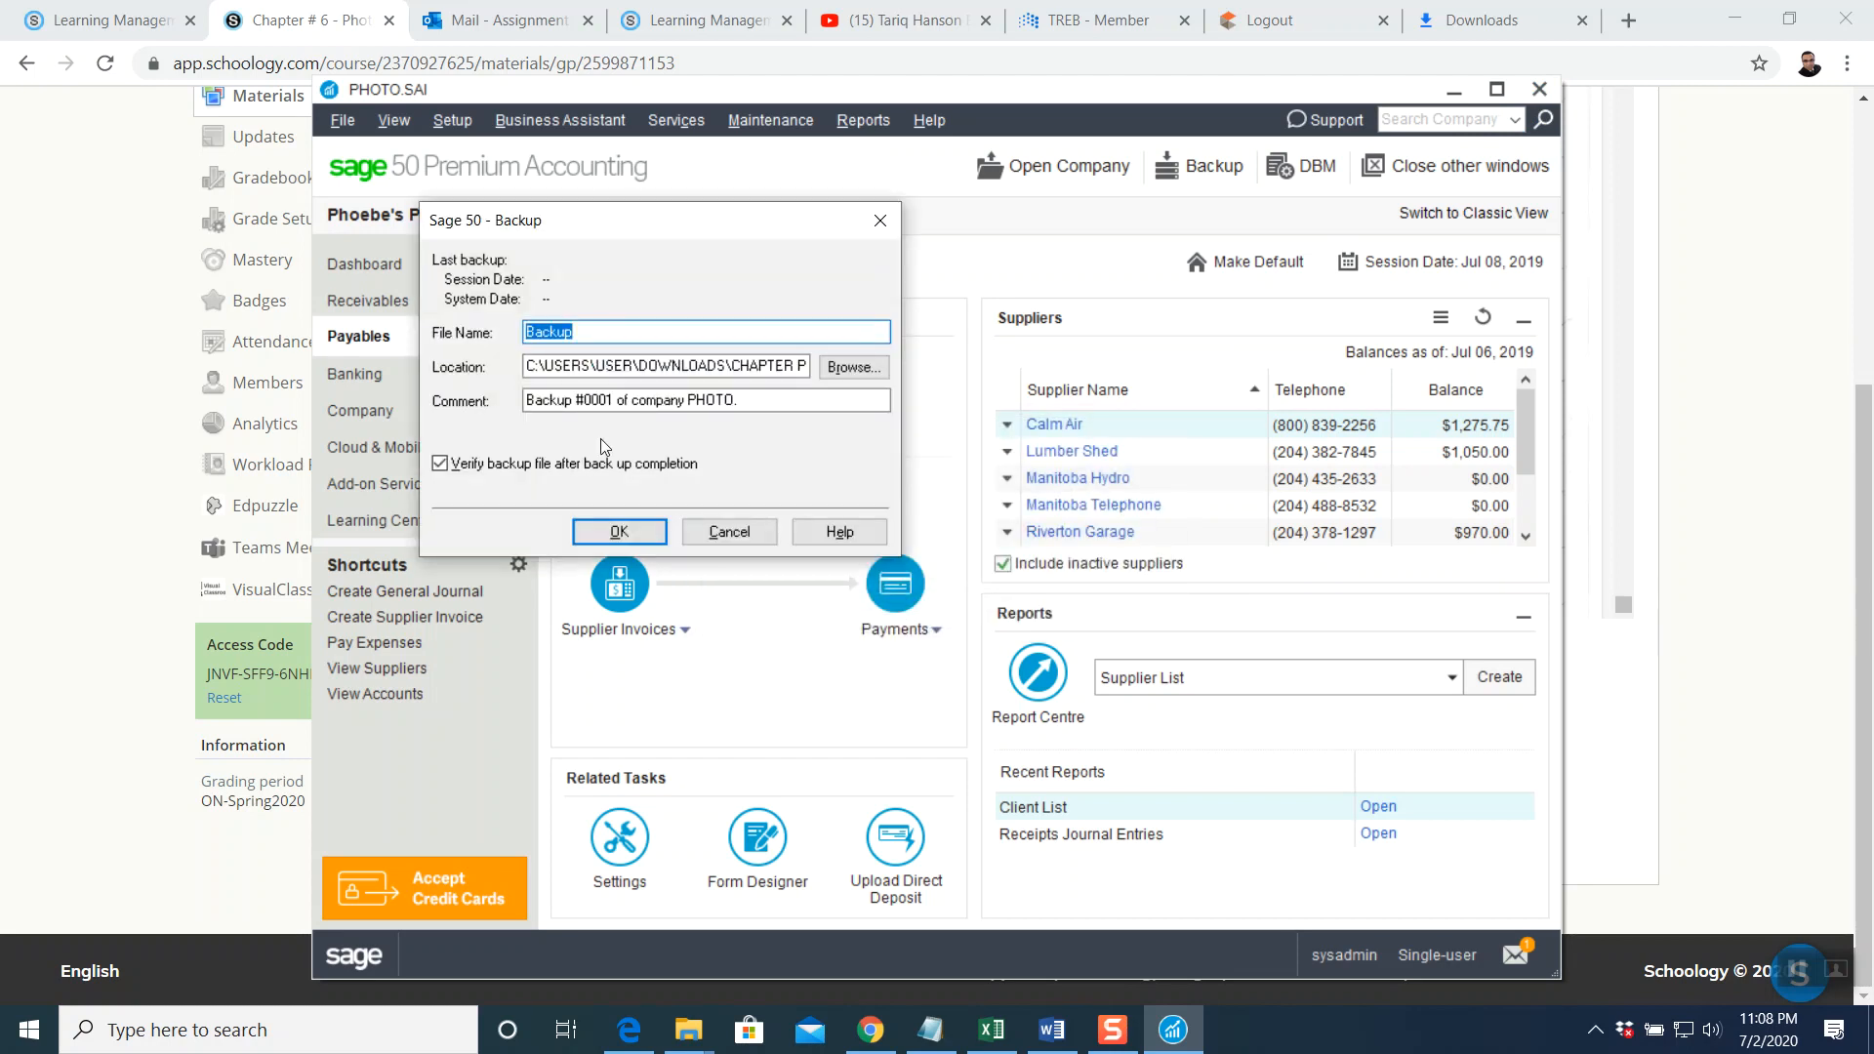
pyautogui.click(657, 334)
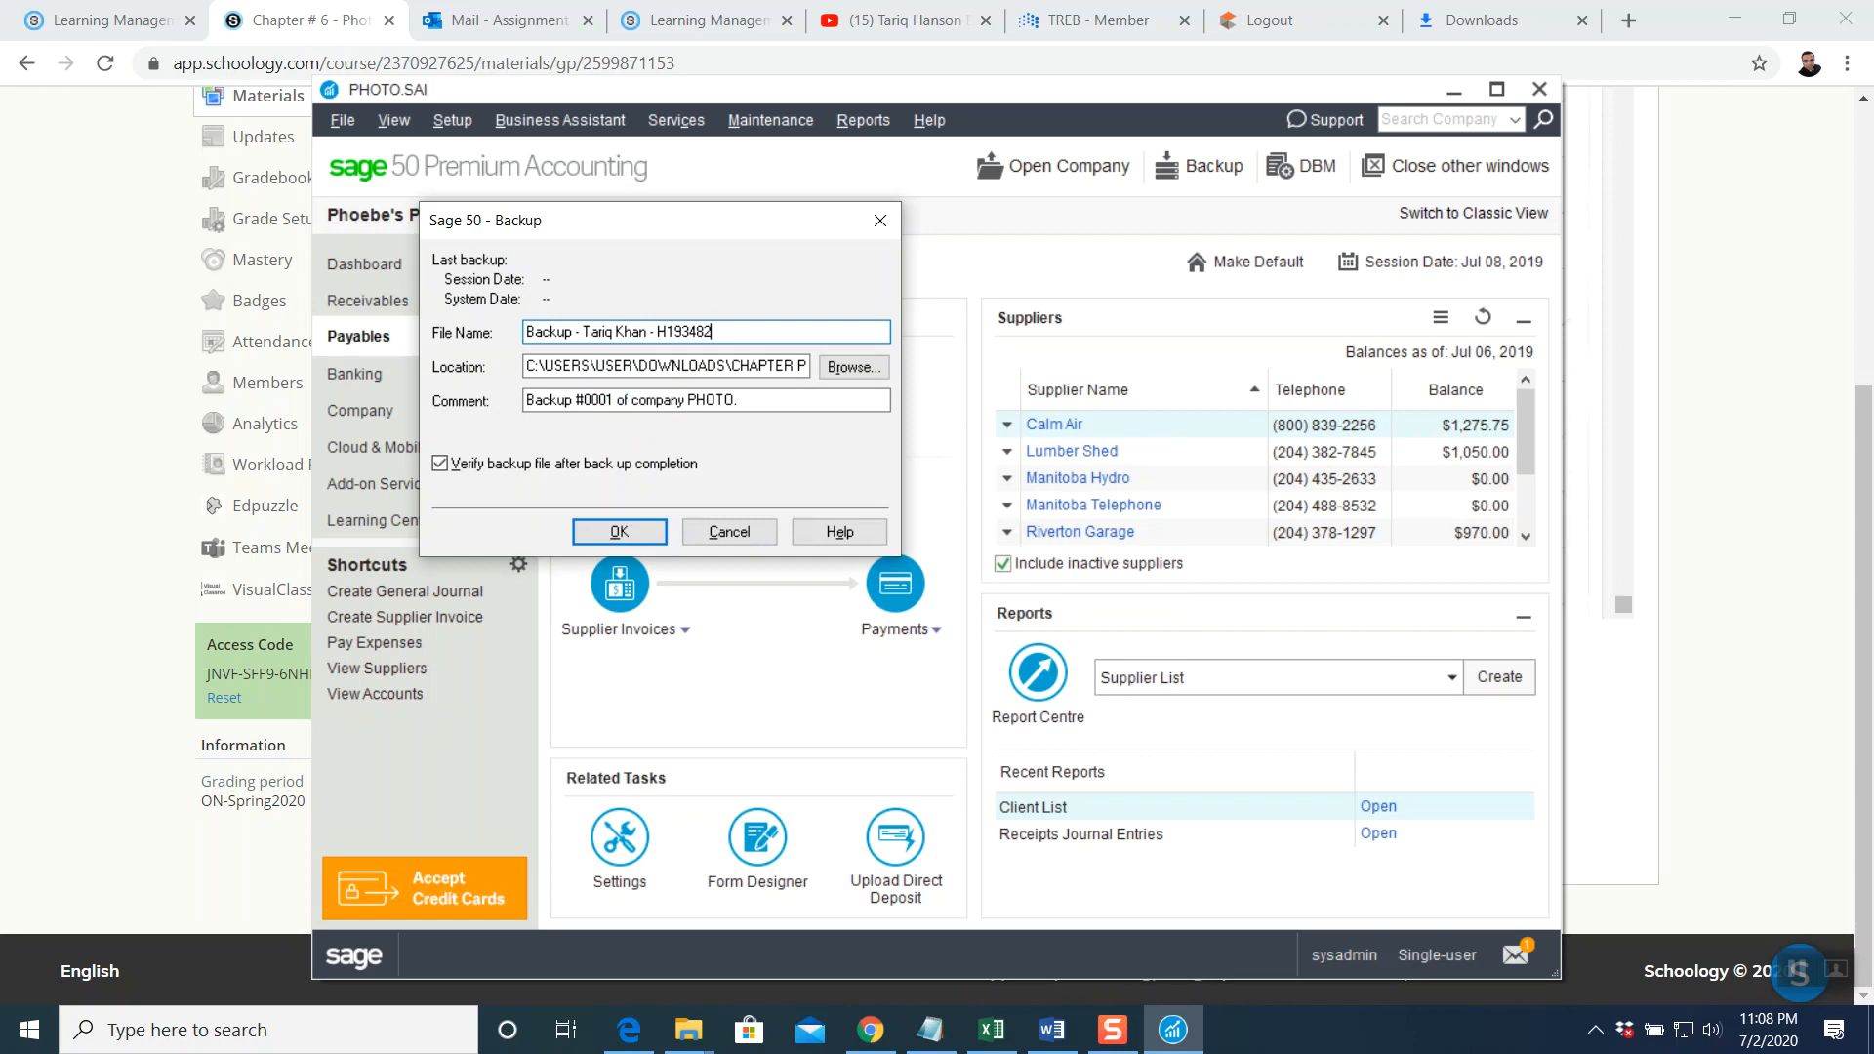
pyautogui.click(612, 537)
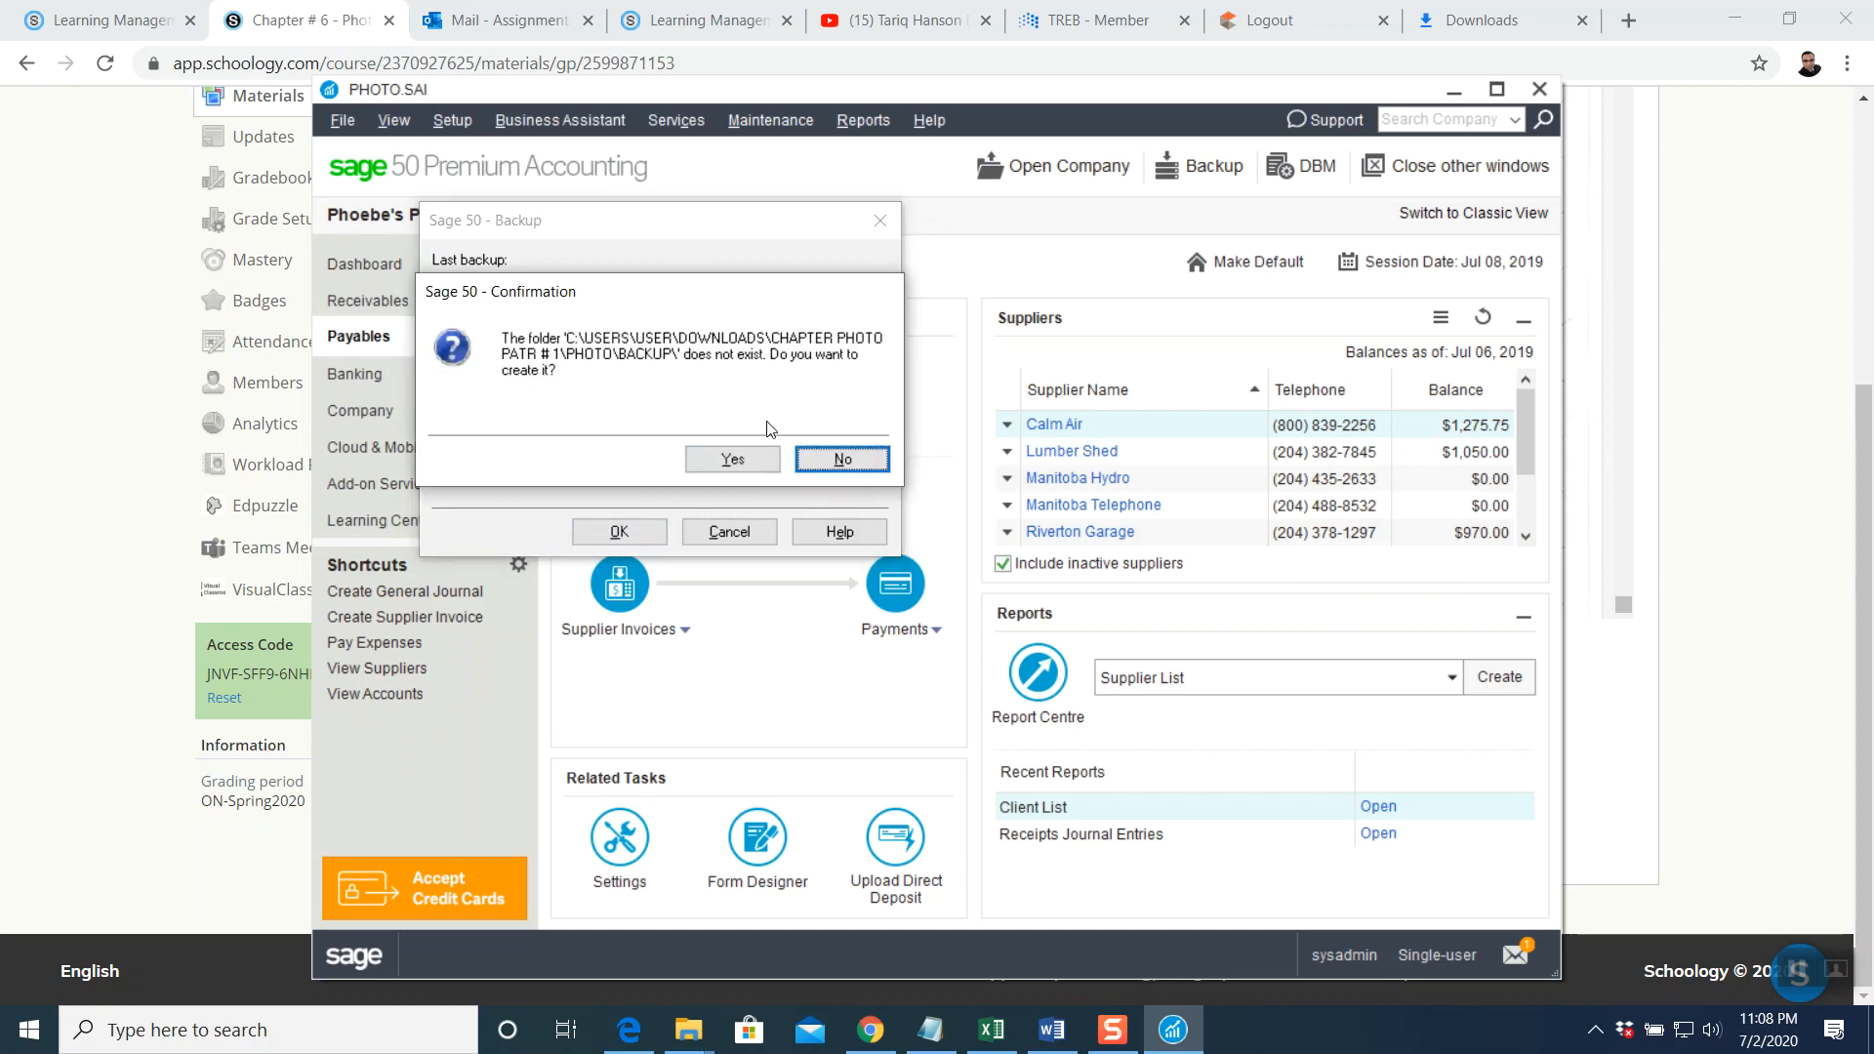
pyautogui.click(732, 460)
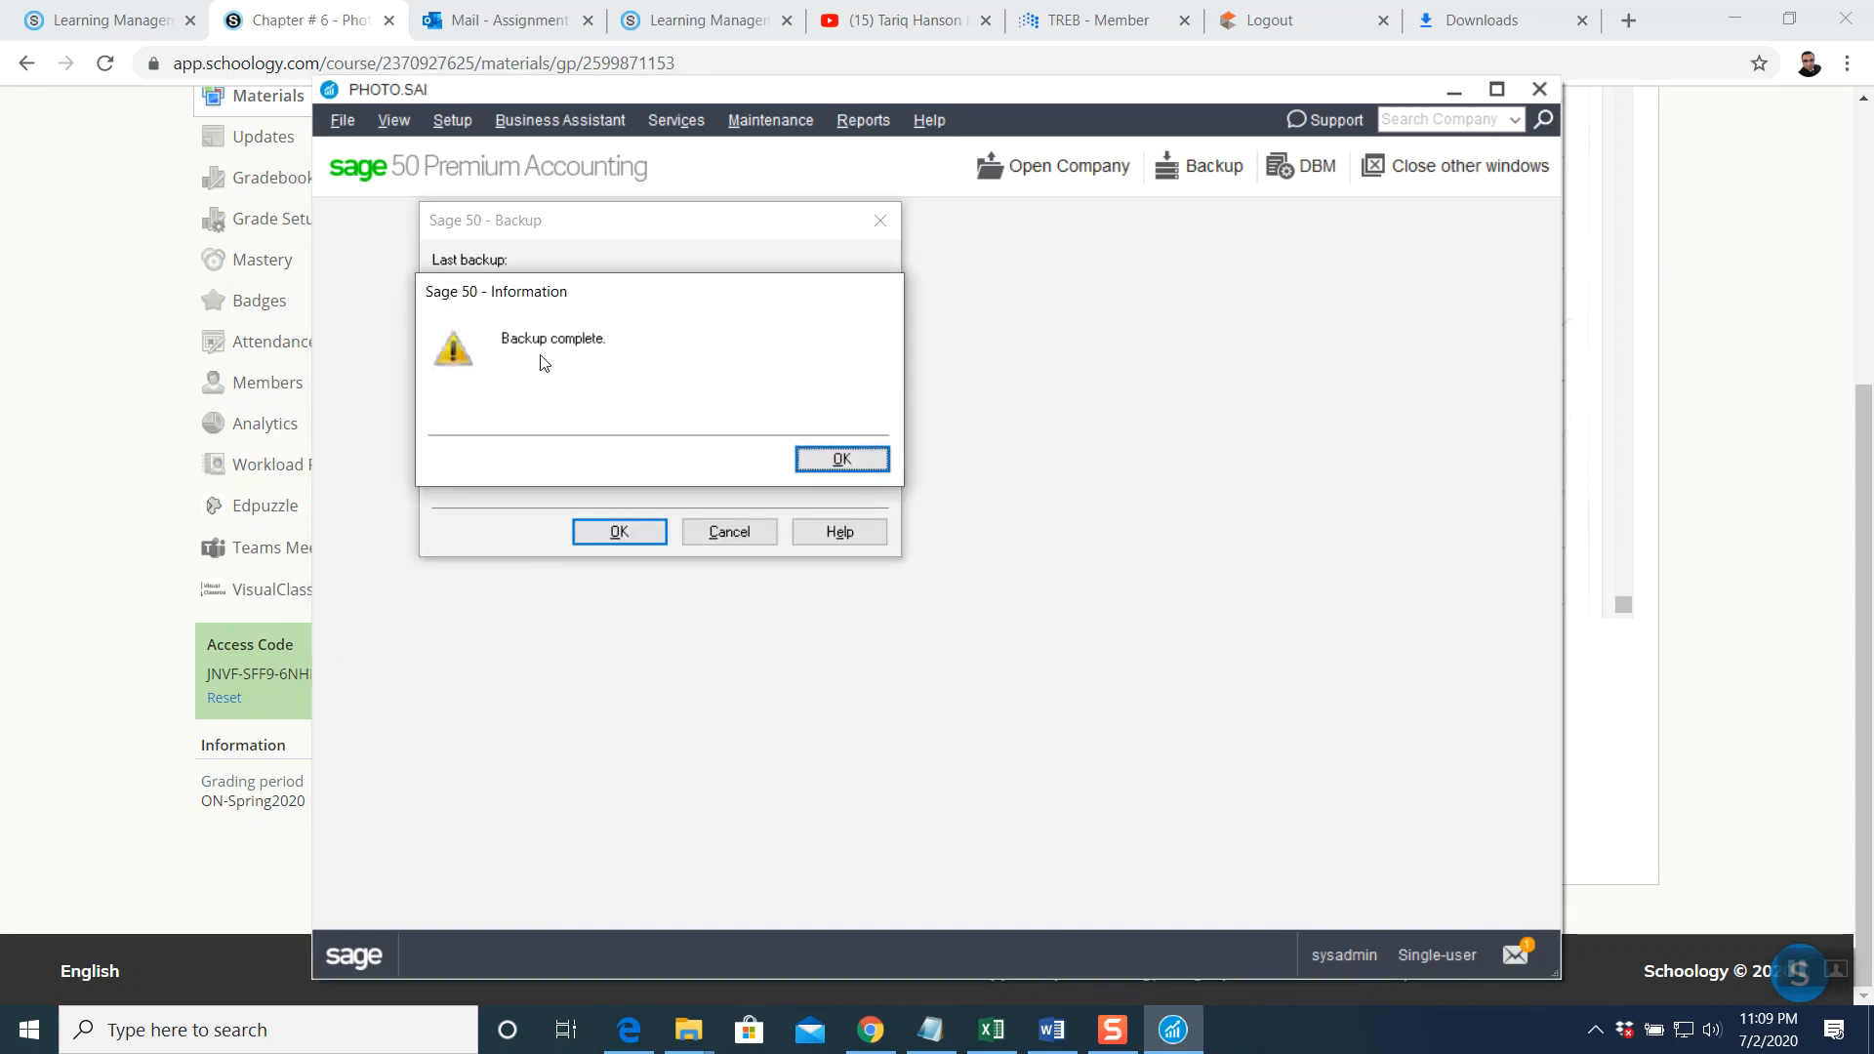
# Dismiss the backup-complete message and show the open File Explorer window previews
pyautogui.click(825, 472)
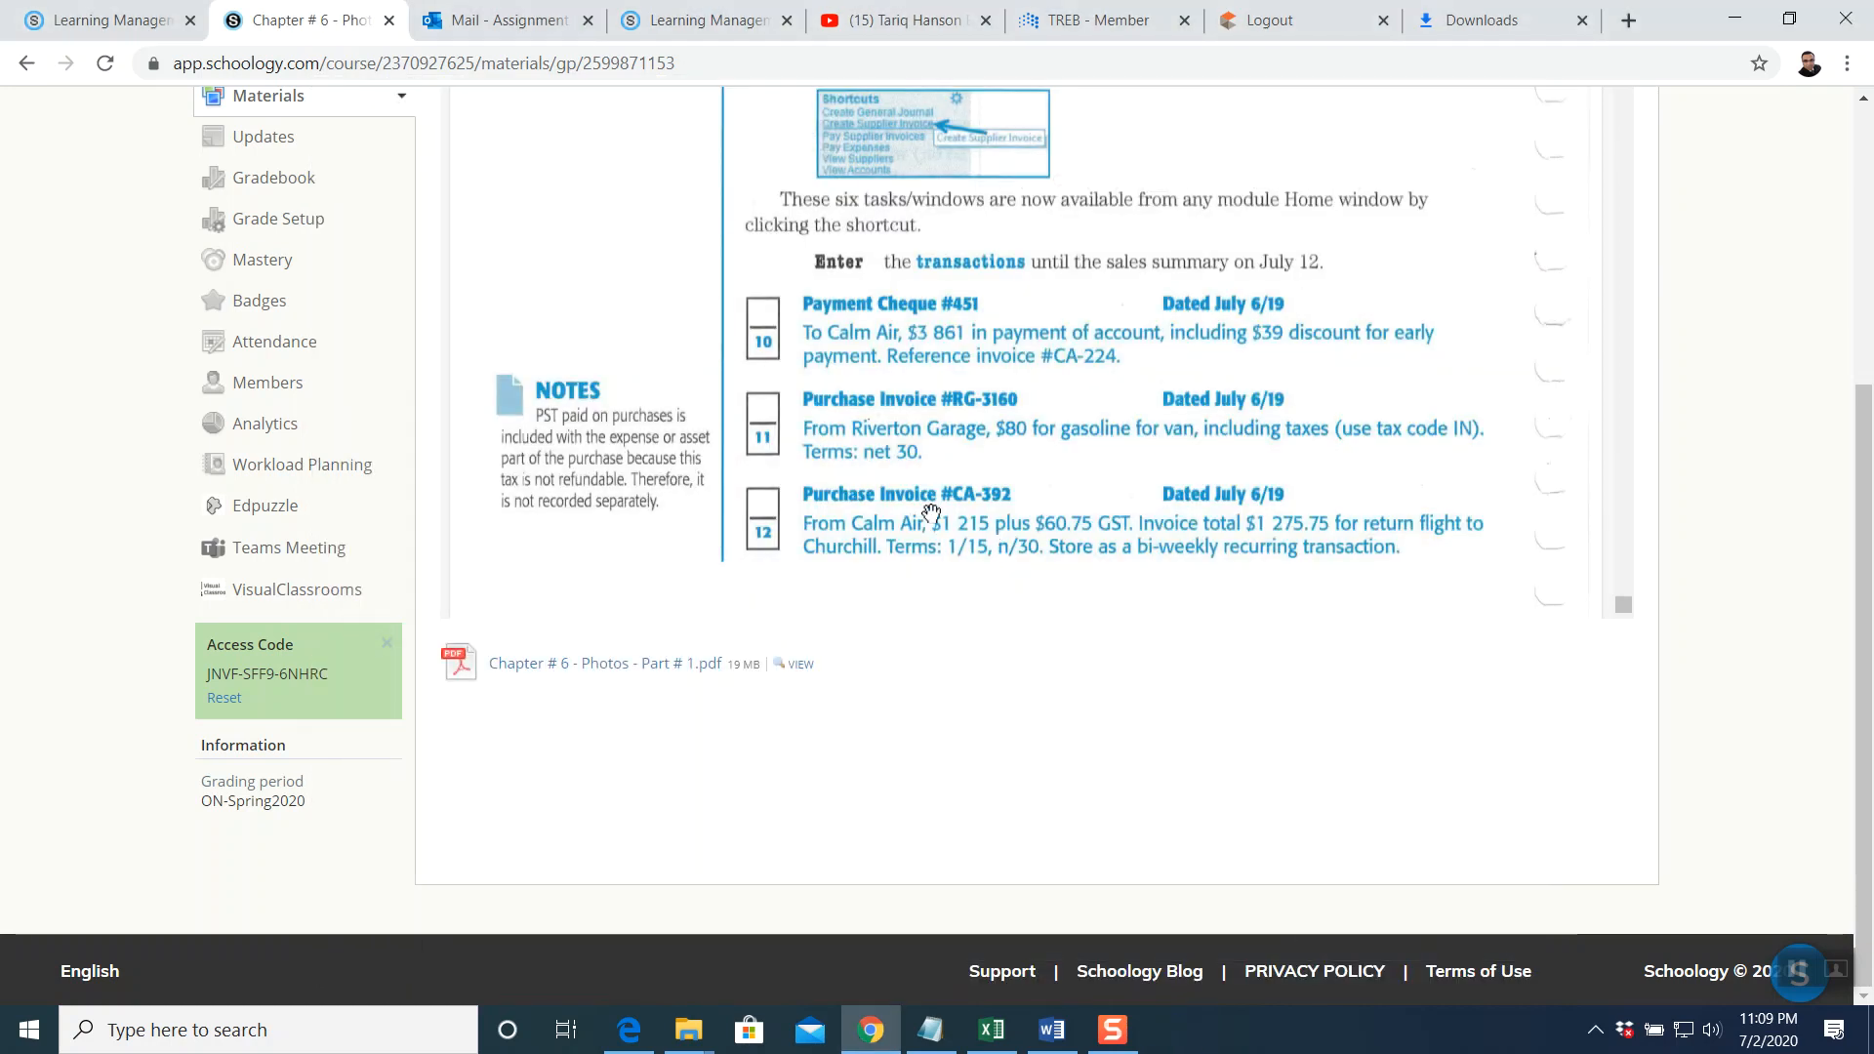
pyautogui.click(688, 1030)
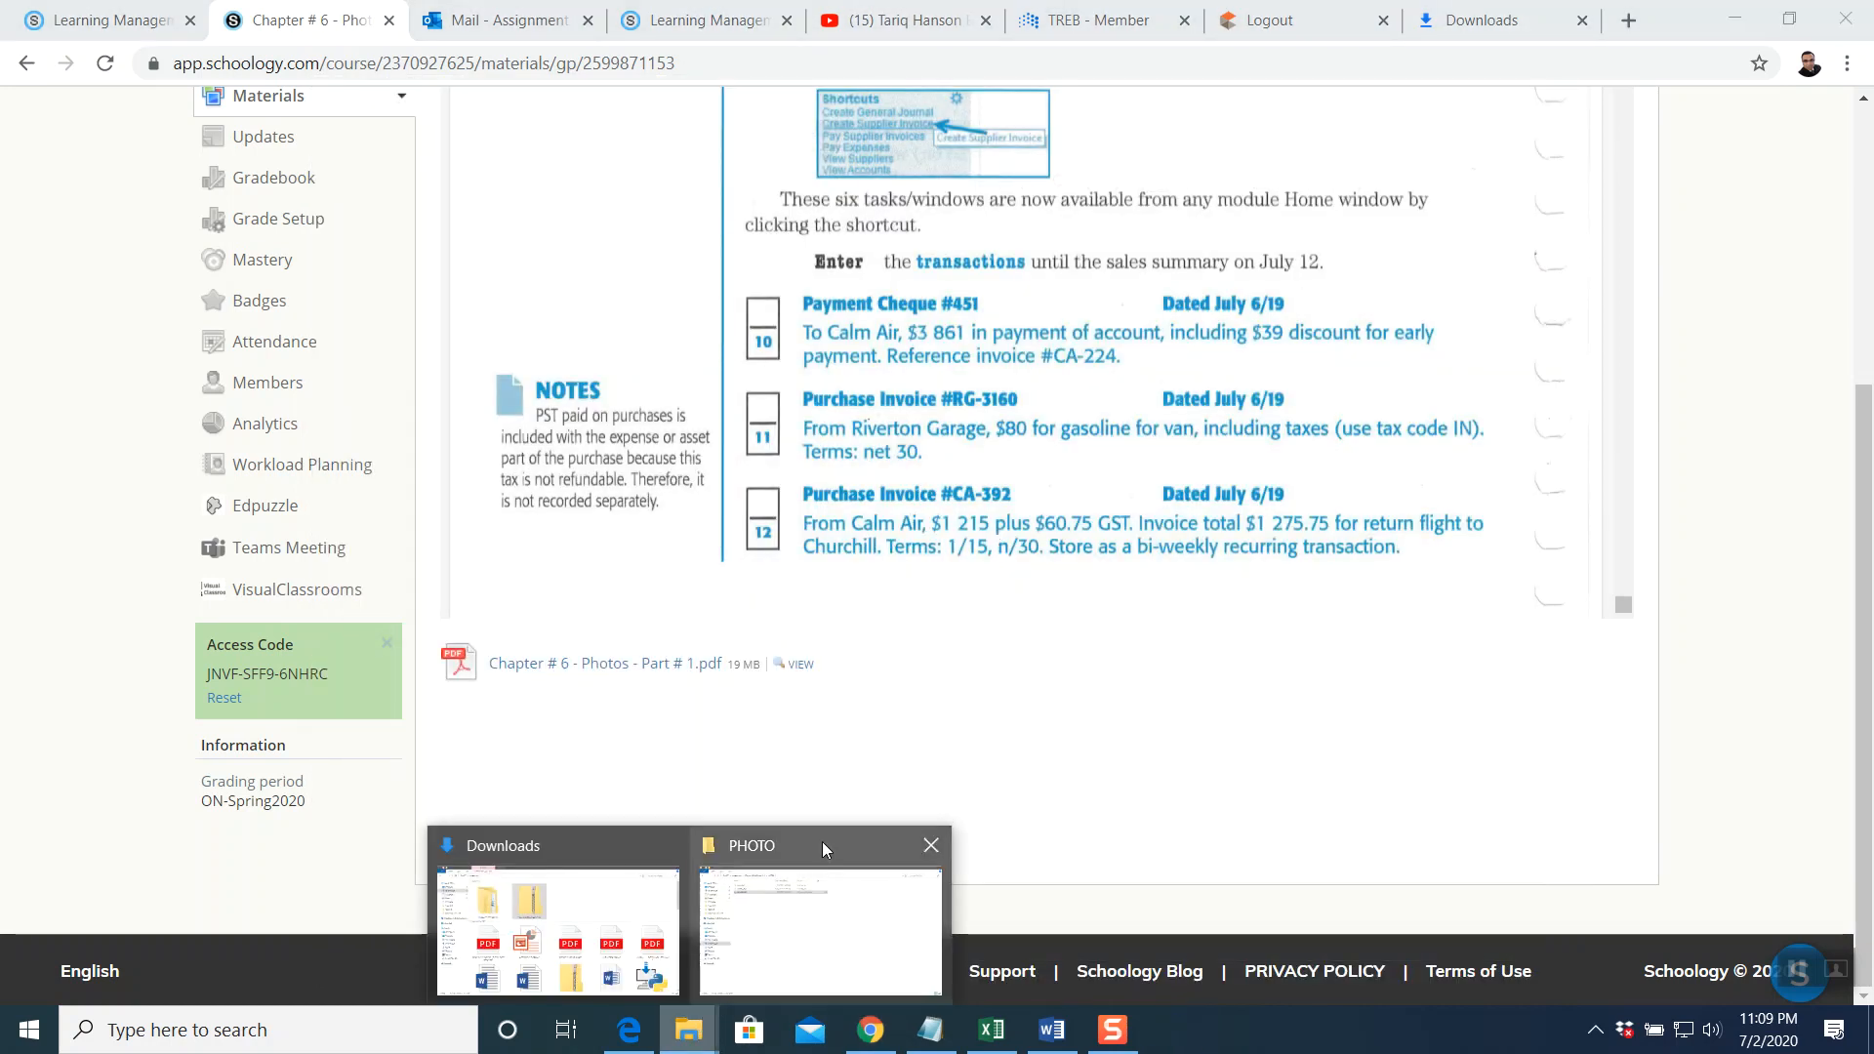
# Open the PHOTO > BACKUP folder, then start a new Gmail message
pyautogui.click(794, 847)
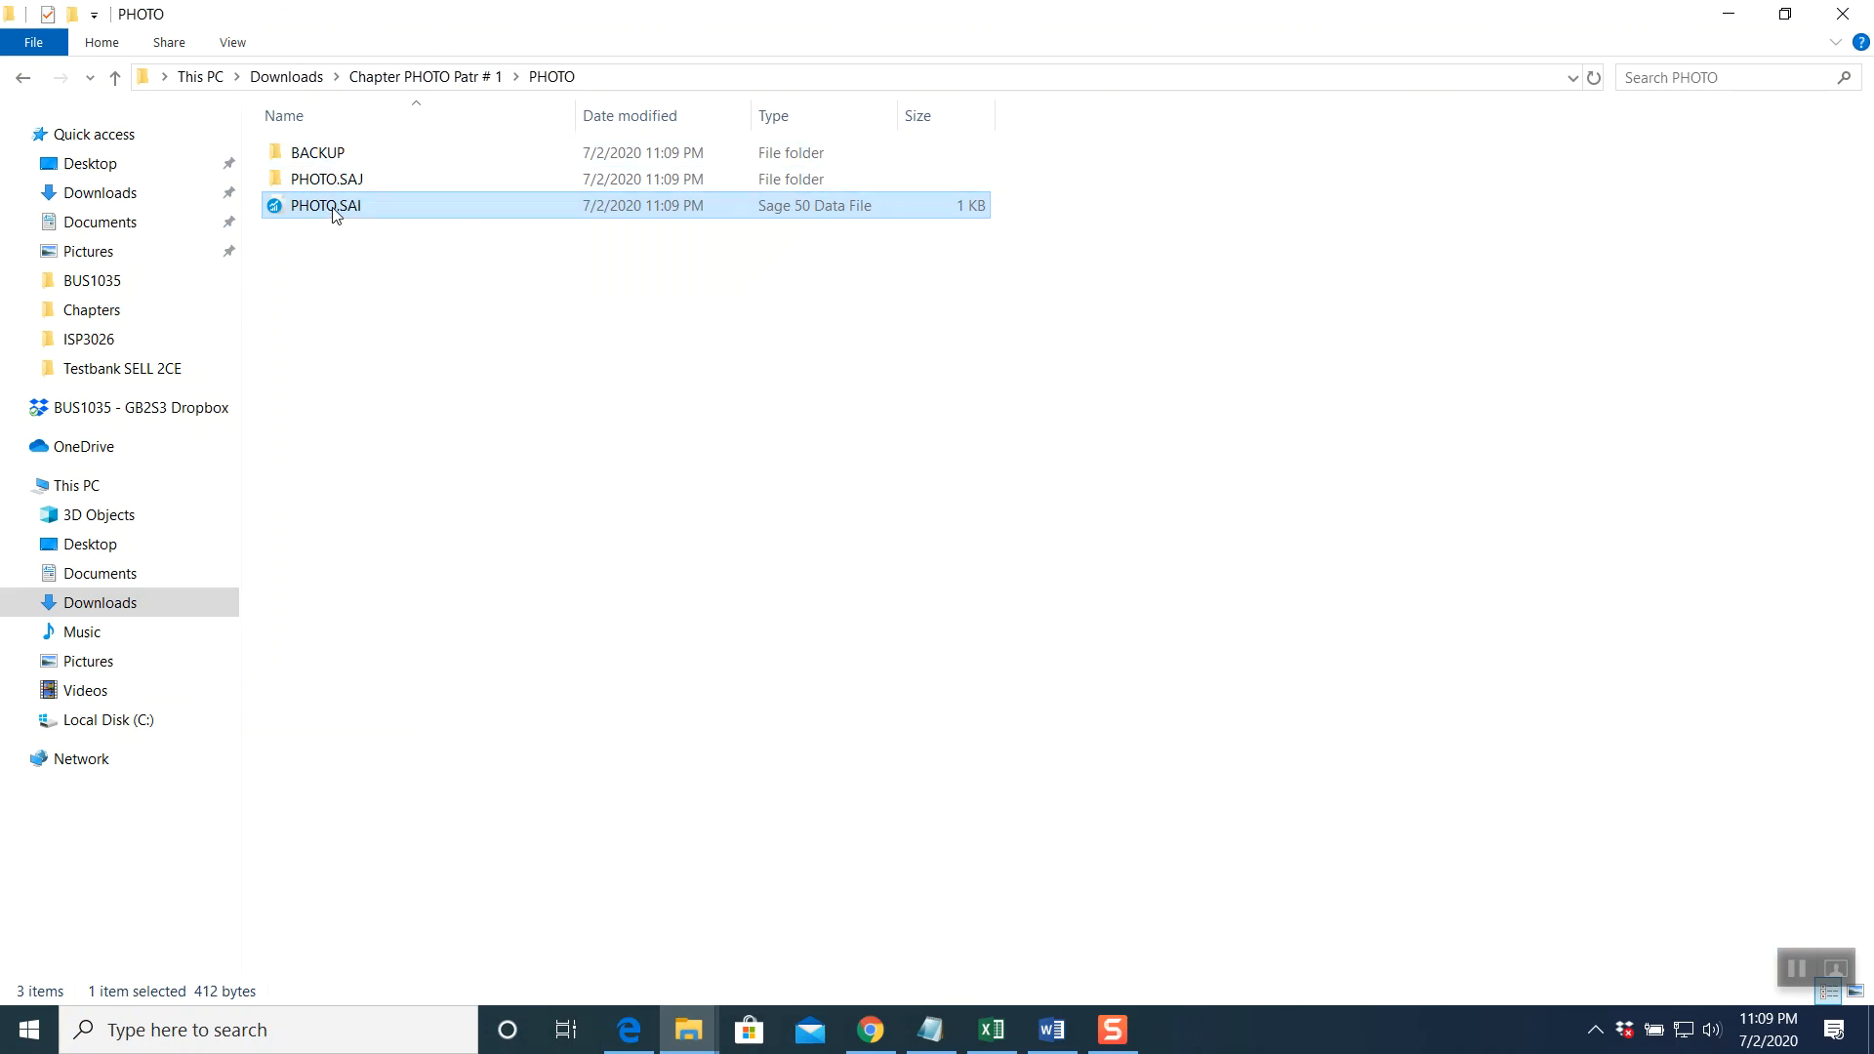
pyautogui.doubleClick(332, 155)
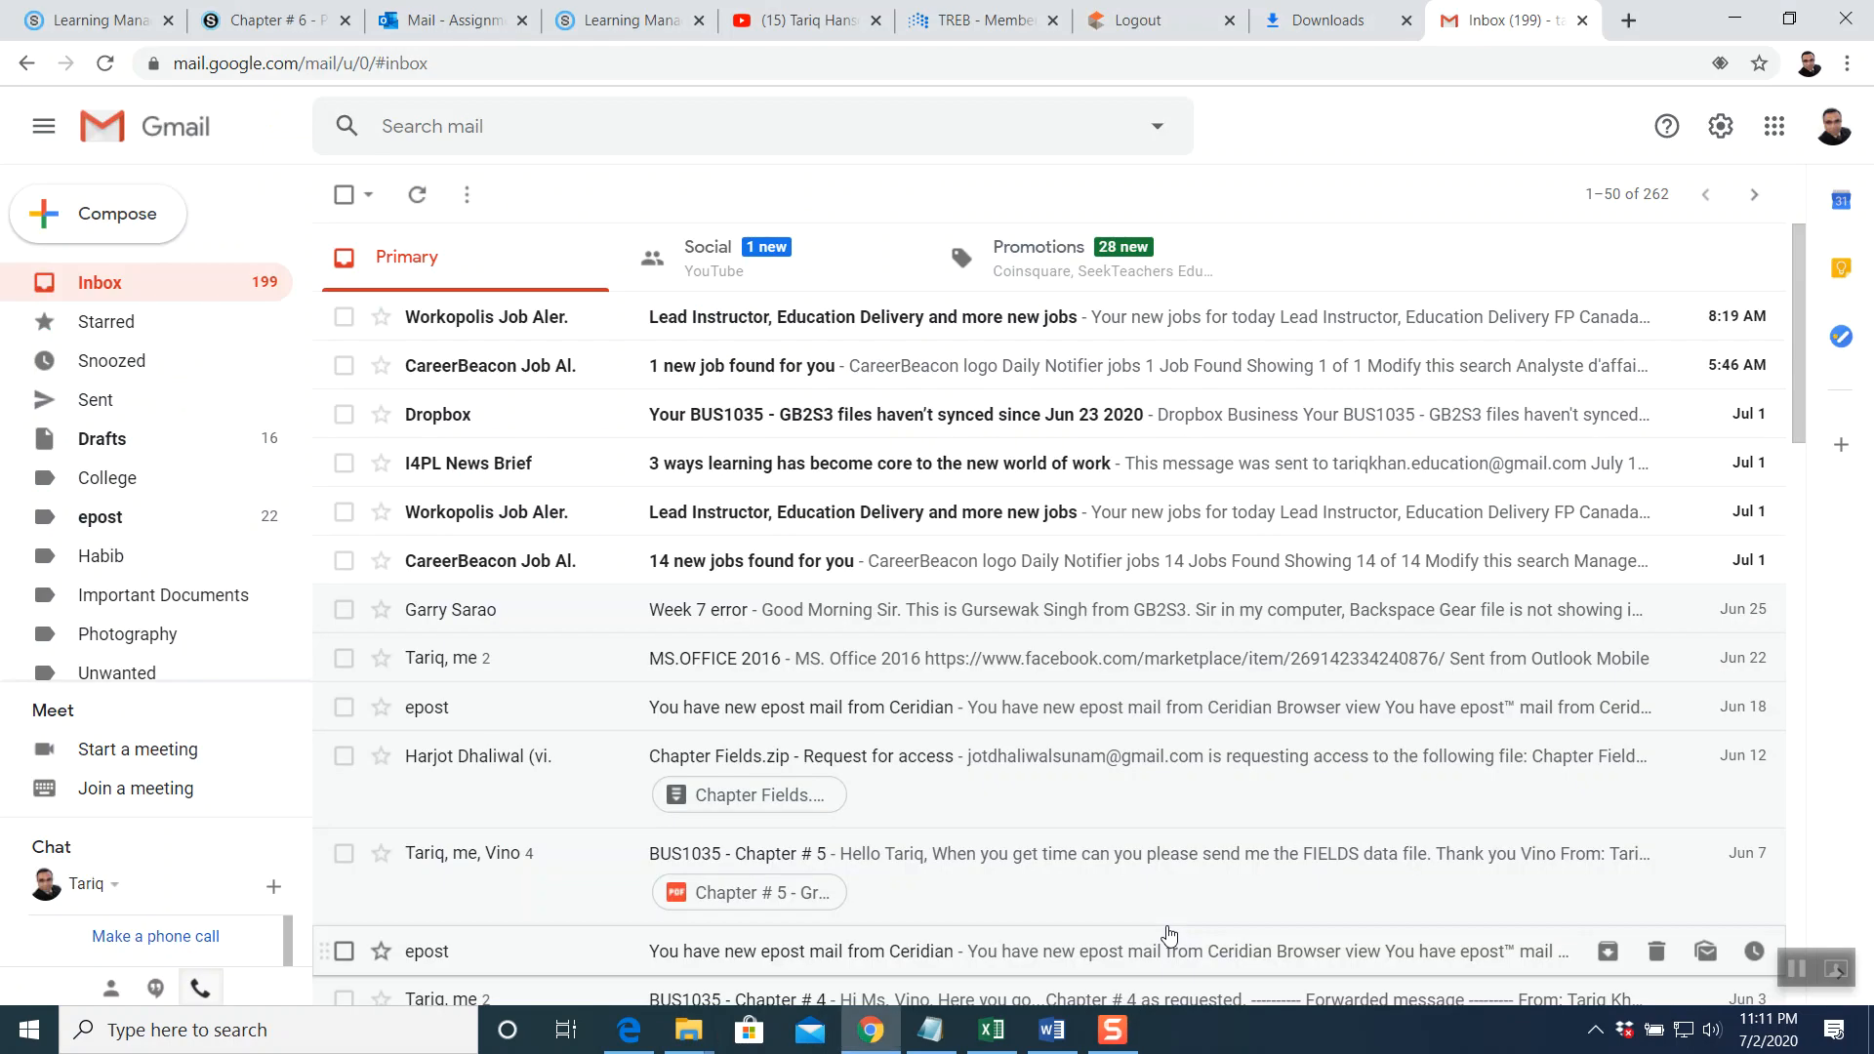
pyautogui.click(1161, 939)
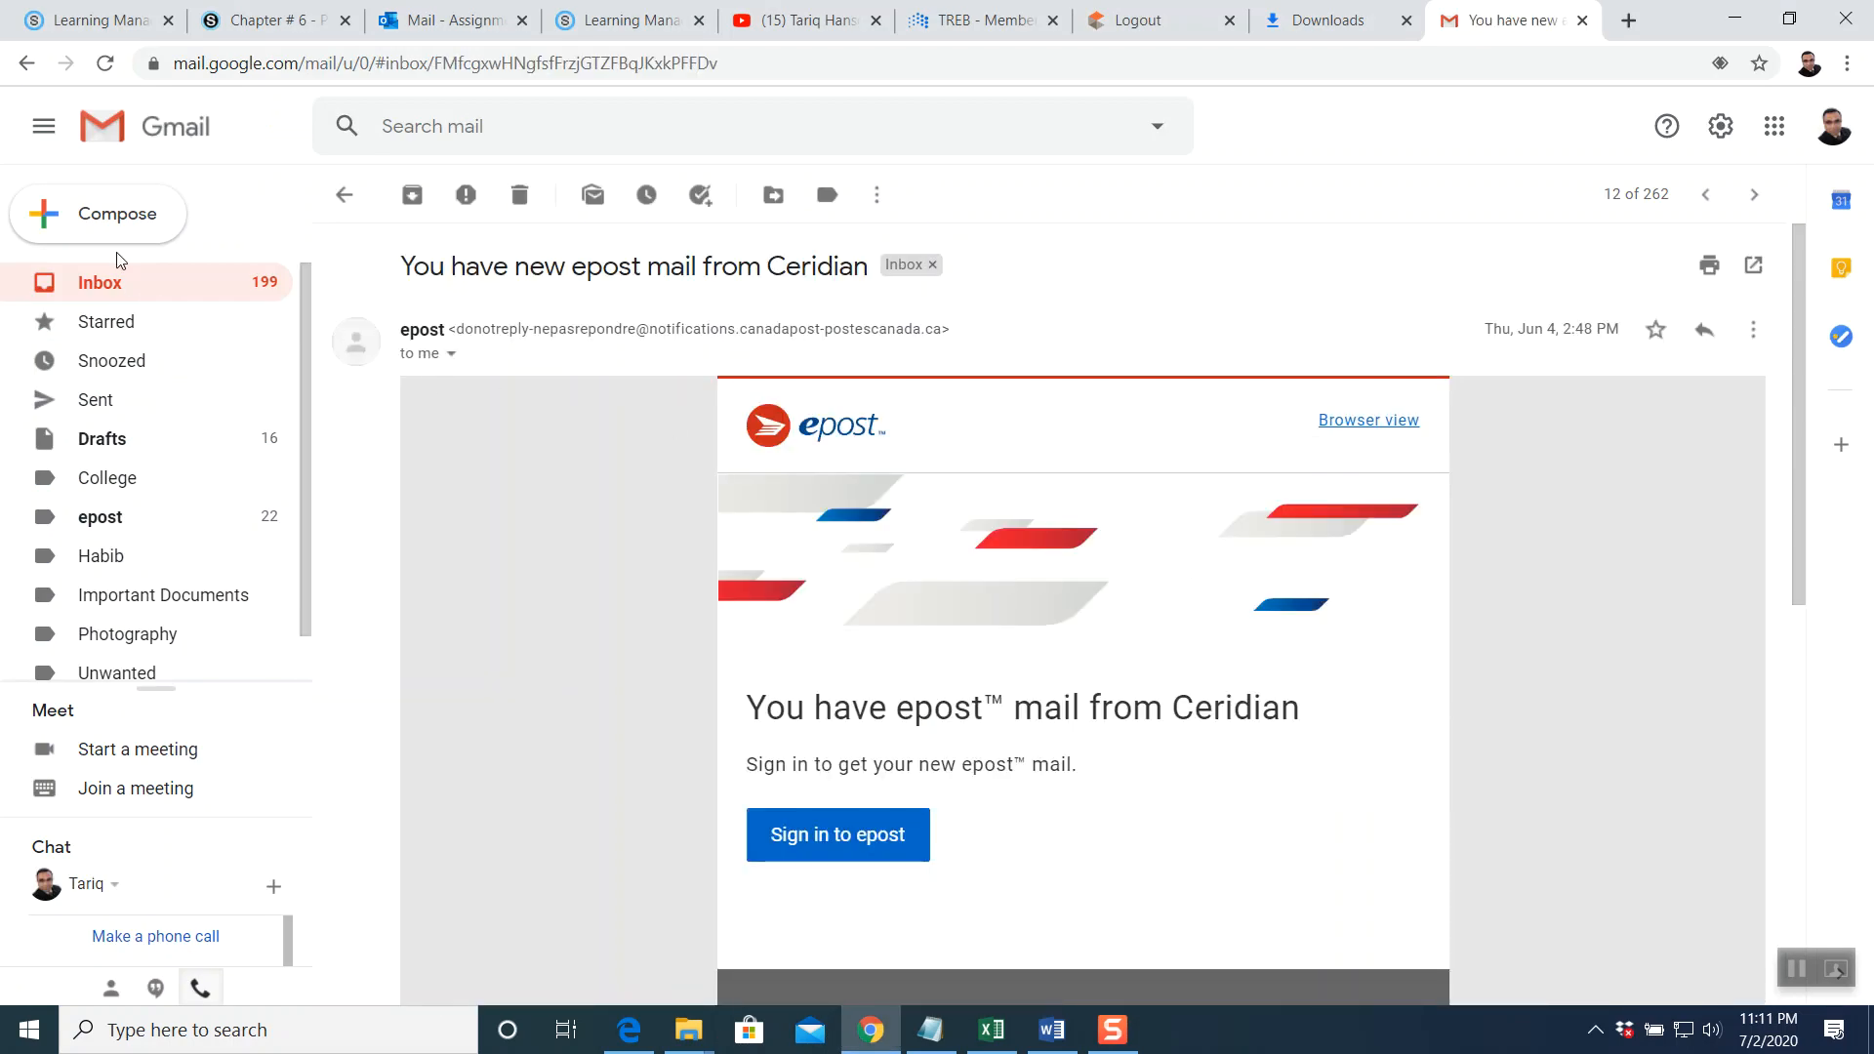
pyautogui.click(167, 240)
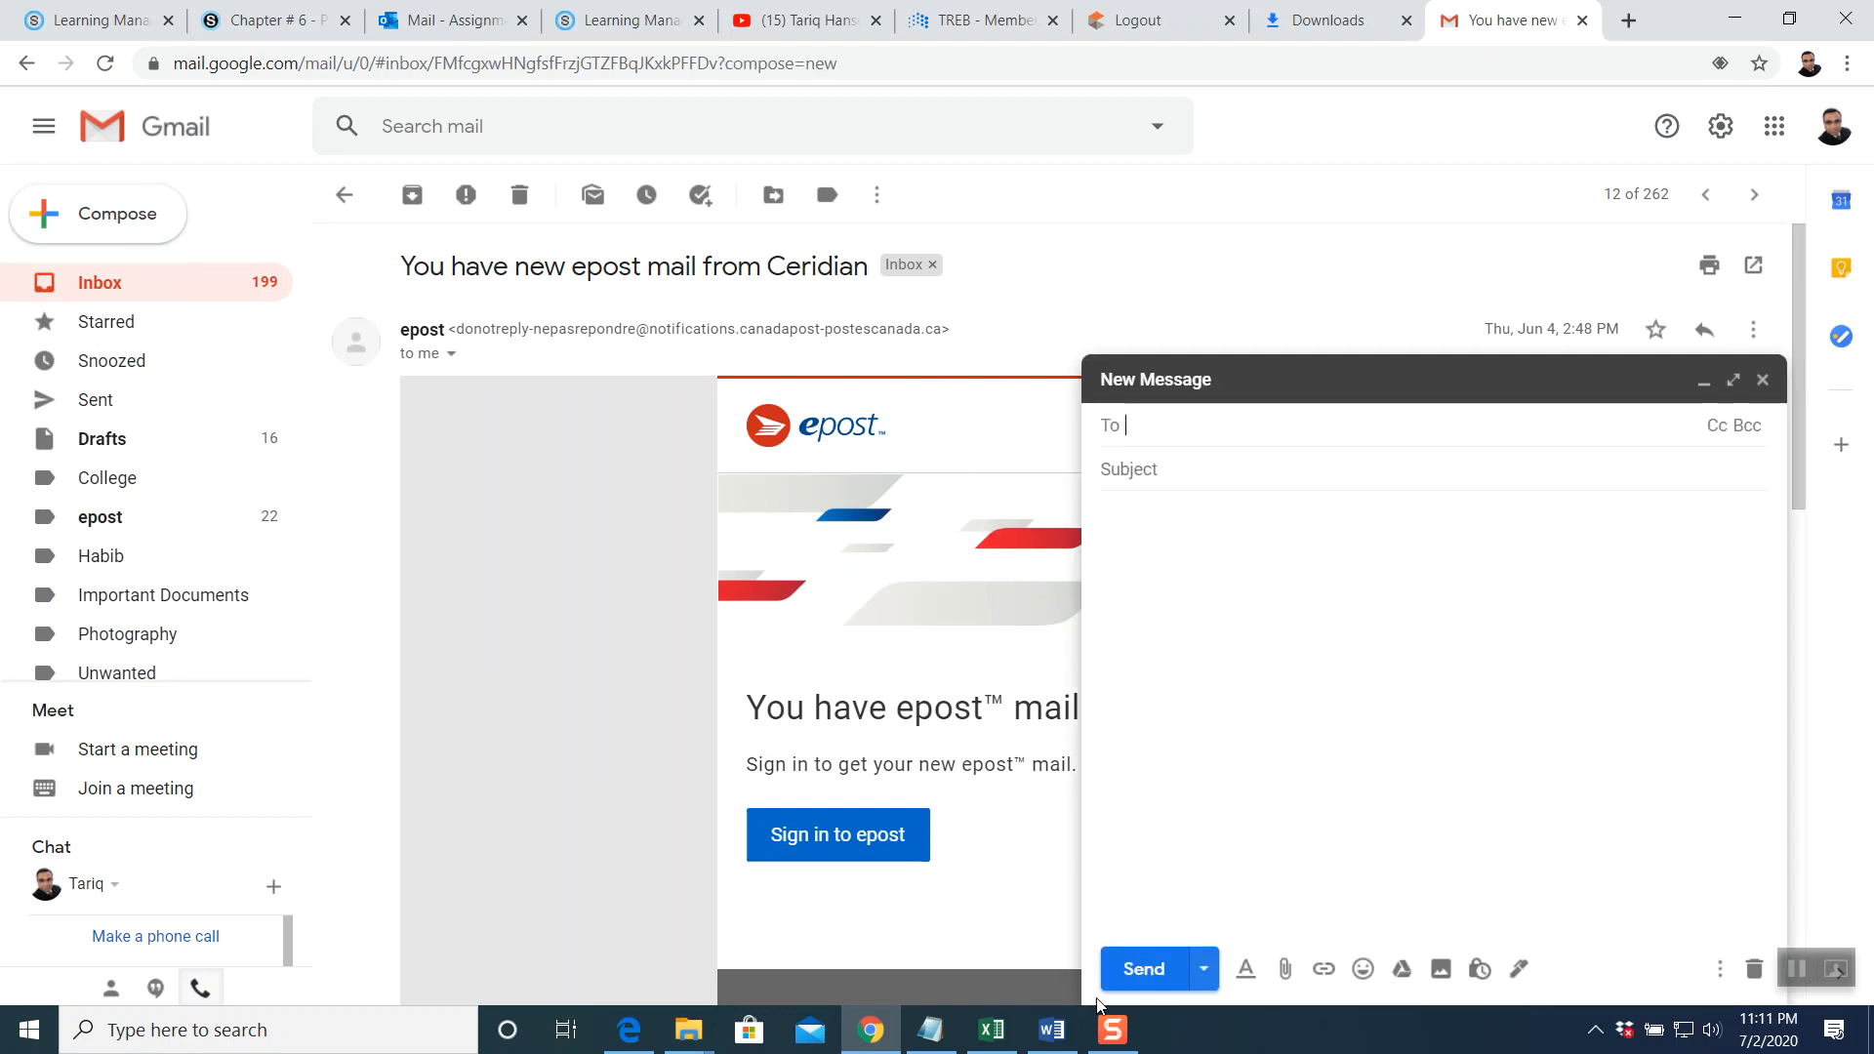
# Bring the Downloads File Explorer window to the front
pyautogui.moveTo(868, 1037)
pyautogui.click(688, 1029)
pyautogui.click(666, 852)
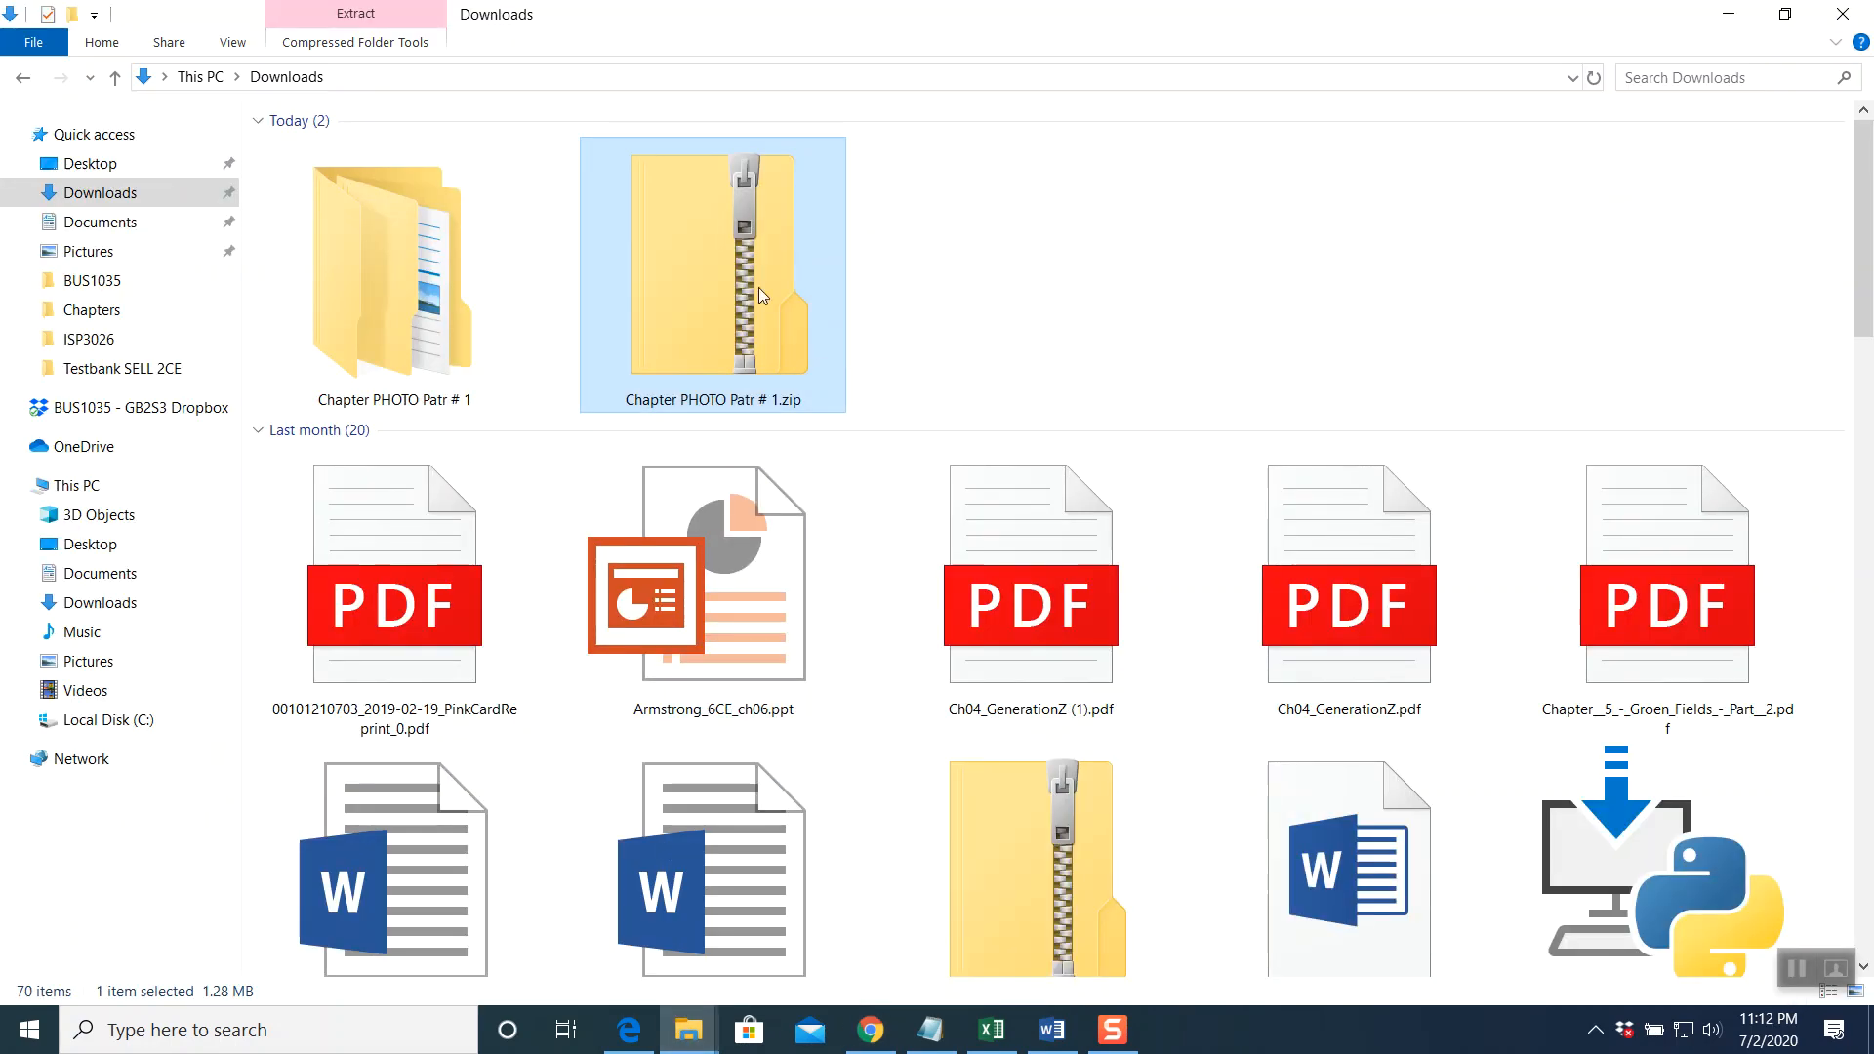
# Open Chapter PHOTO Patr # 1 > PHOTO > BACKUP and confirm file extensions are displayed
pyautogui.doubleClick(465, 299)
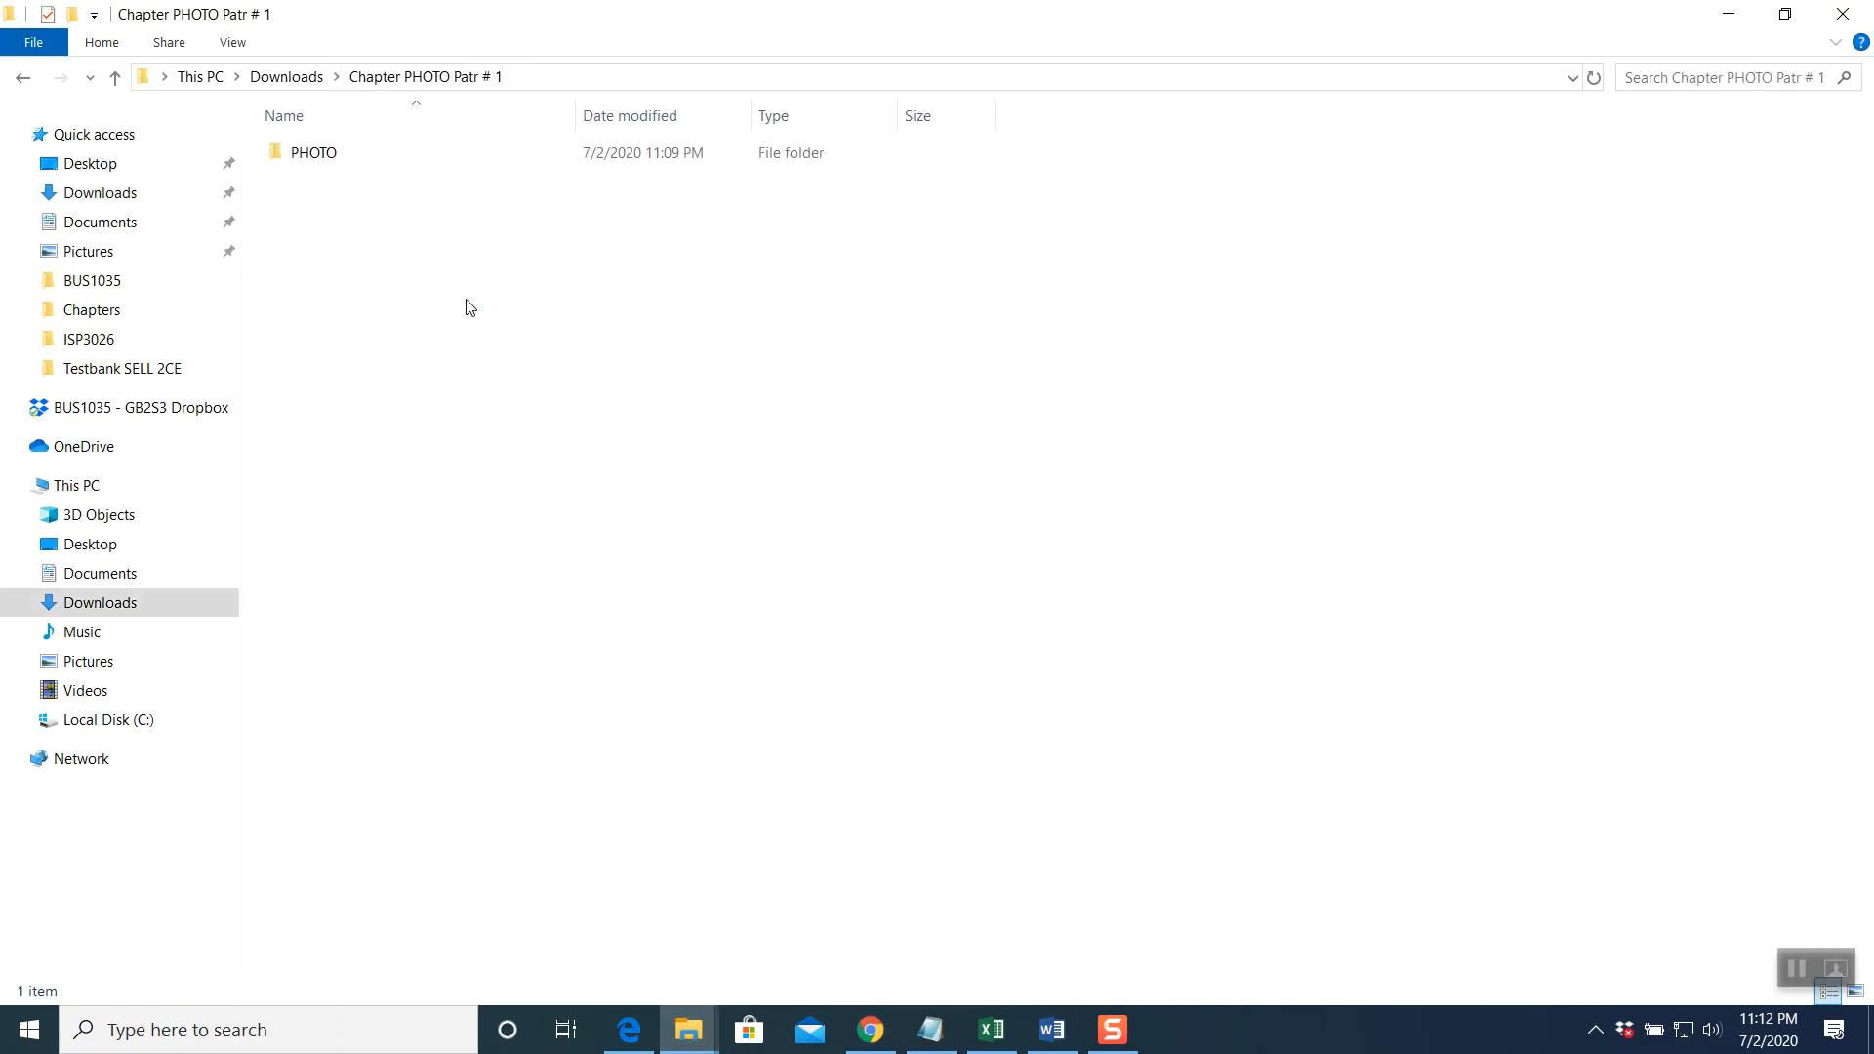
pyautogui.doubleClick(306, 159)
pyautogui.doubleClick(305, 160)
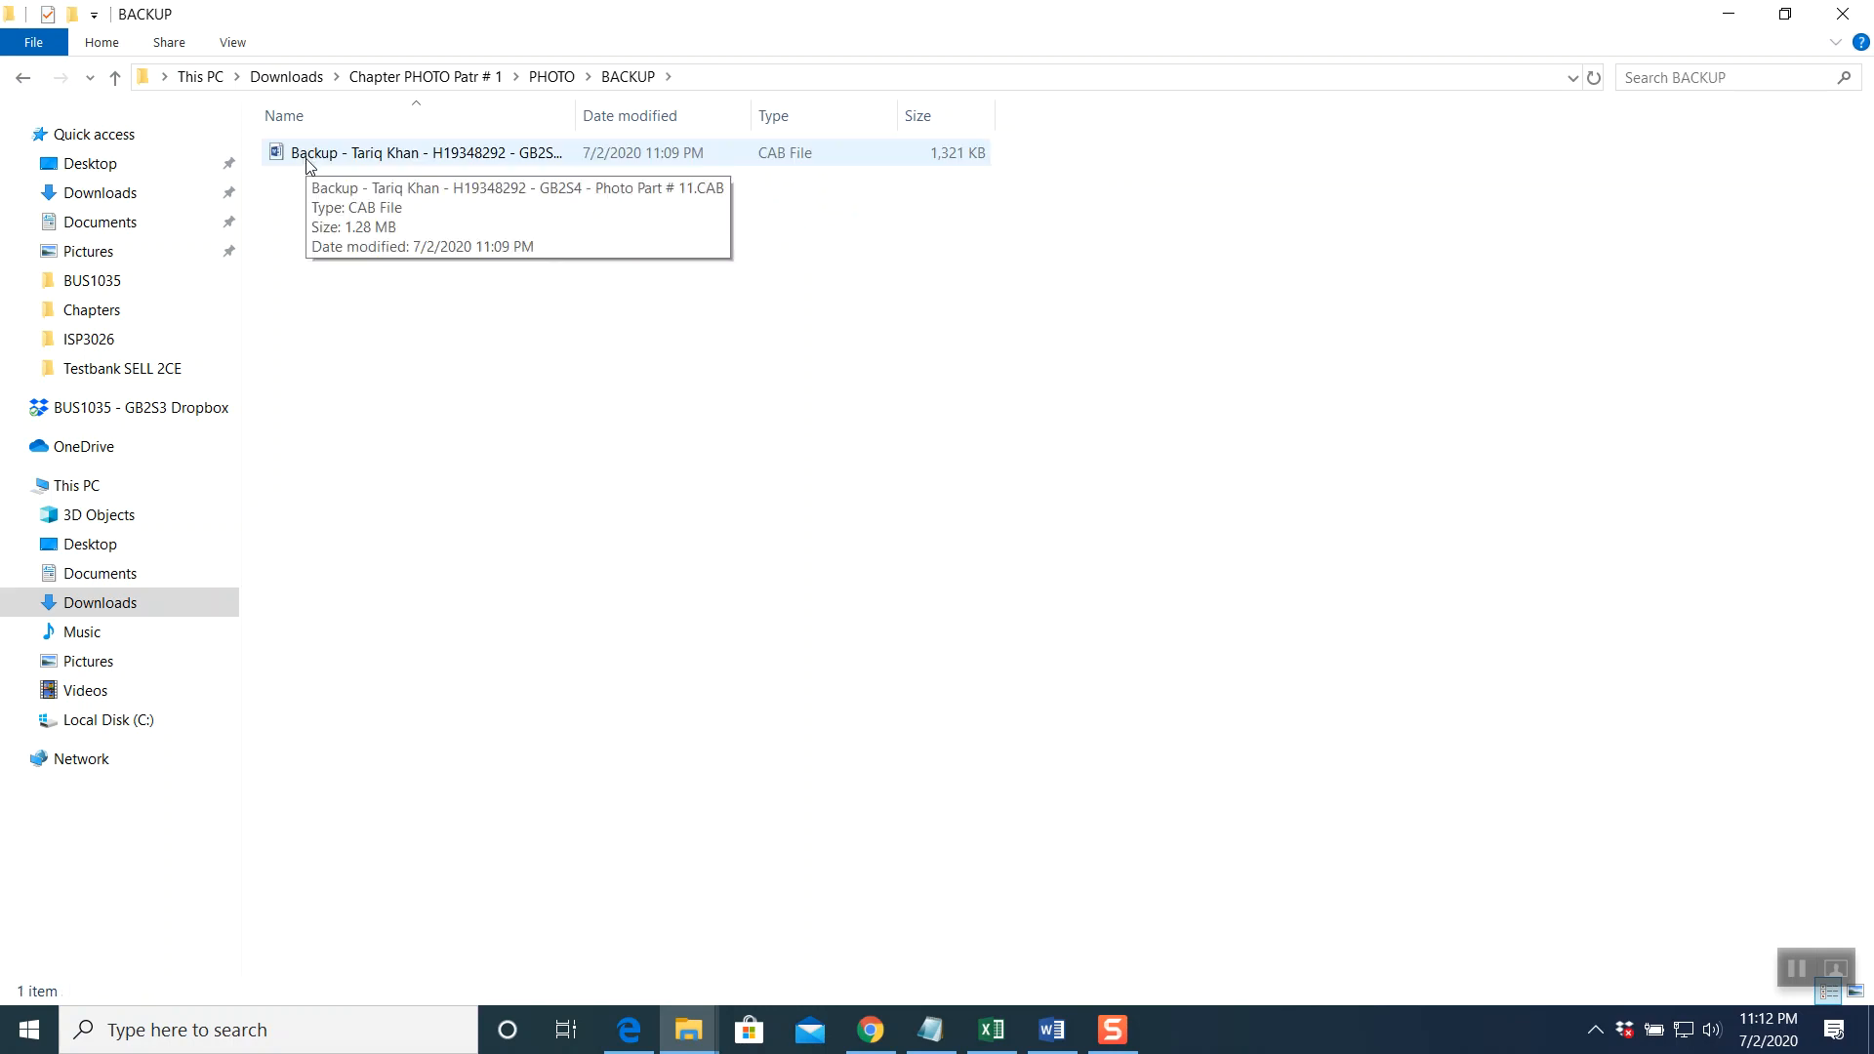
pyautogui.rightClick(309, 160)
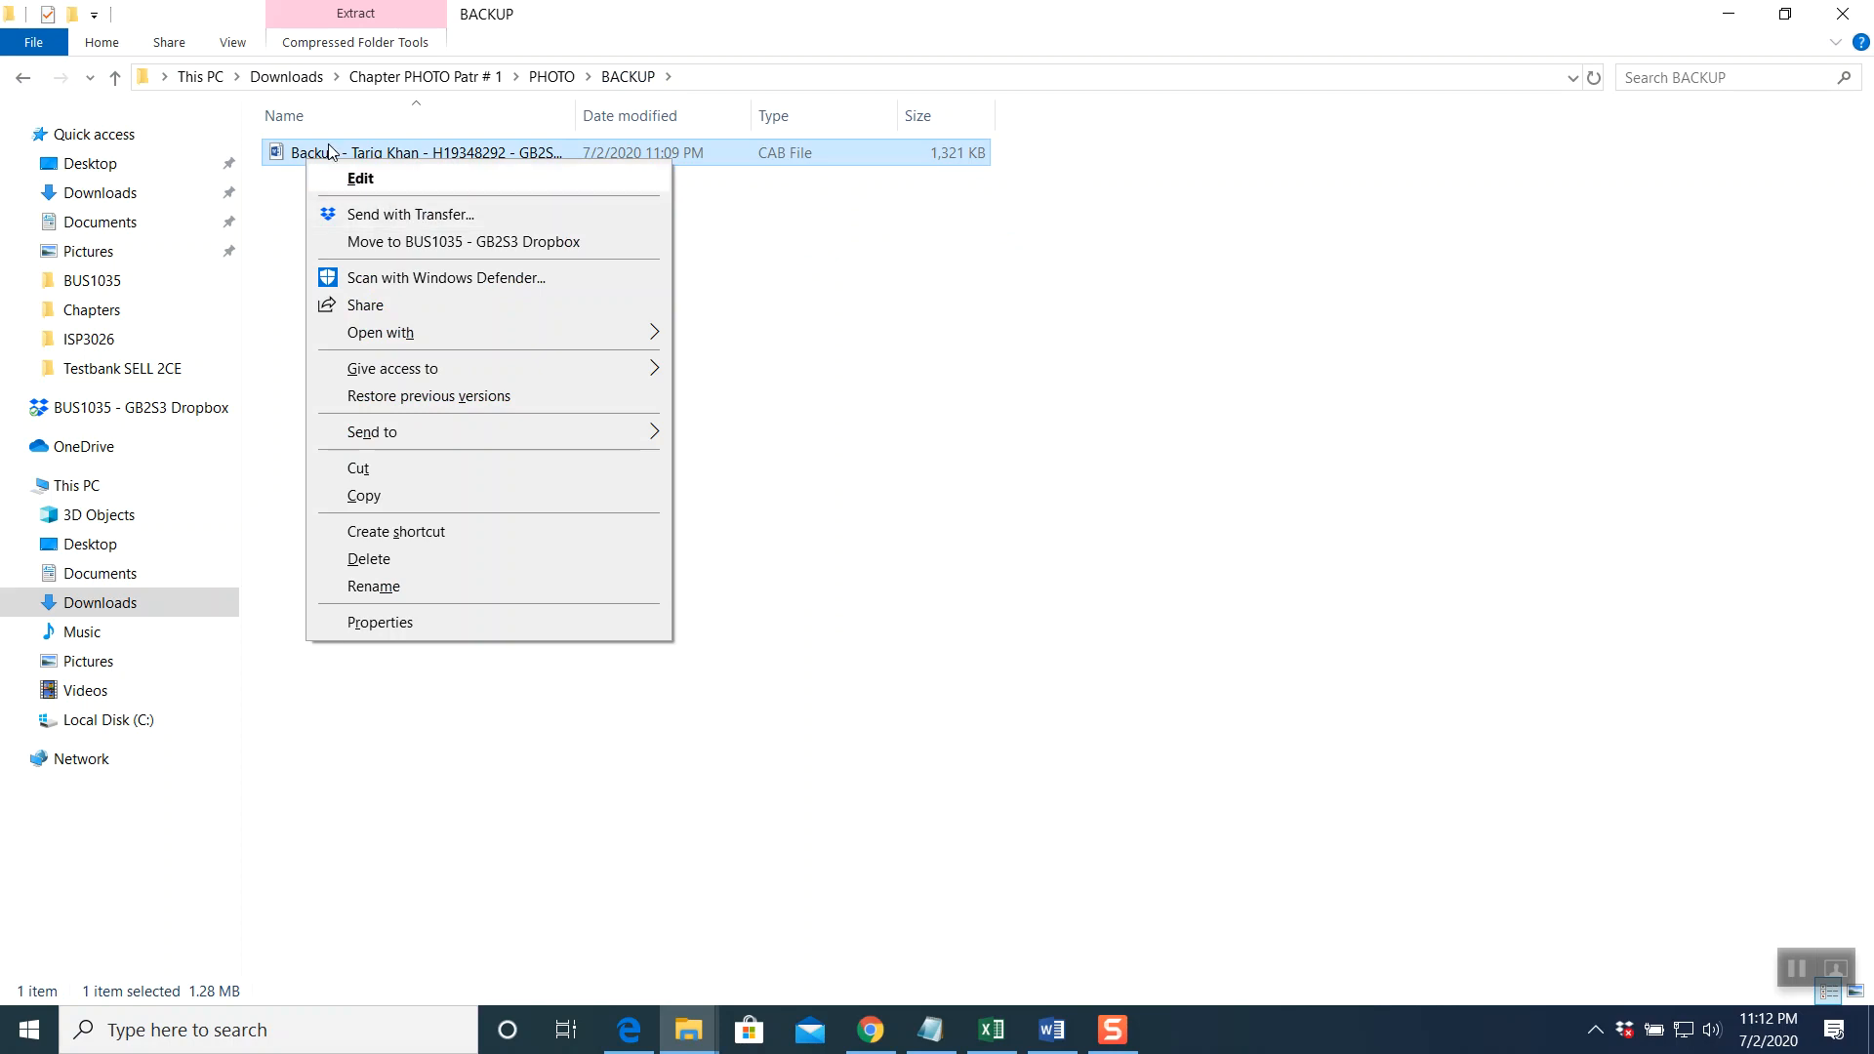
pyautogui.click(232, 44)
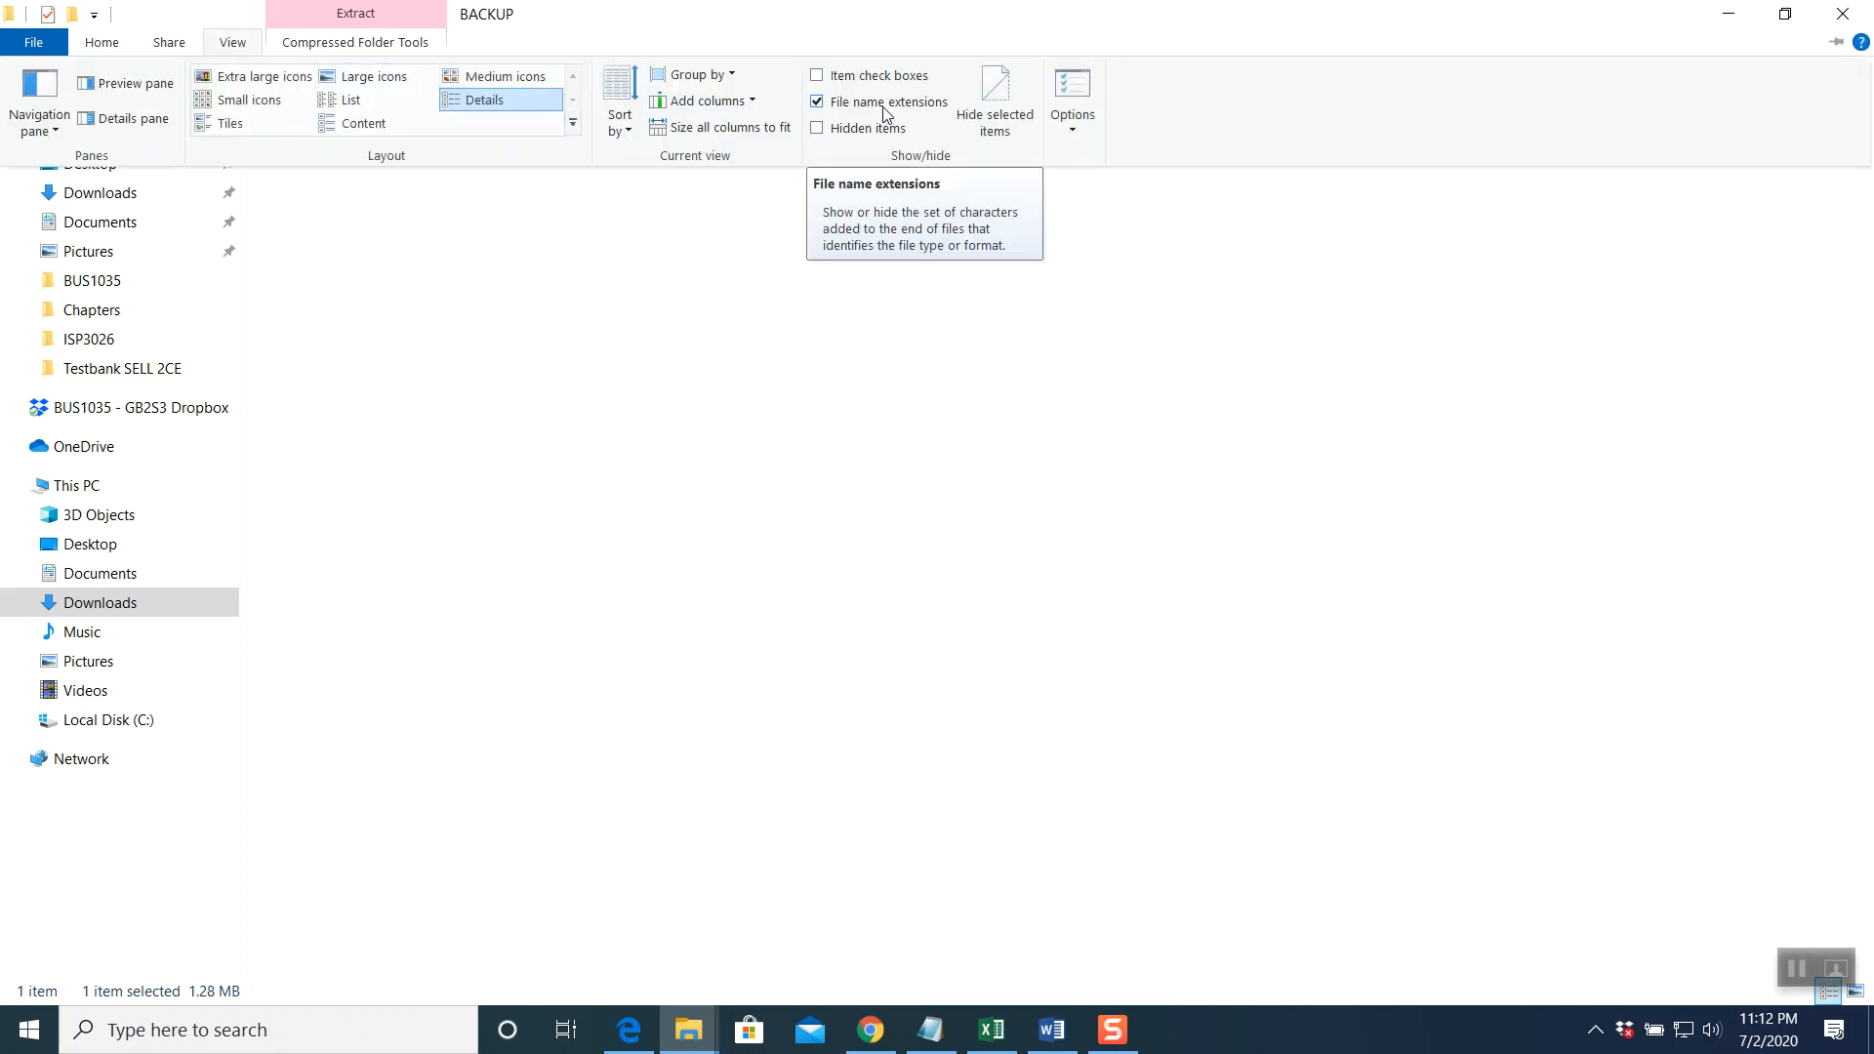
pyautogui.click(625, 255)
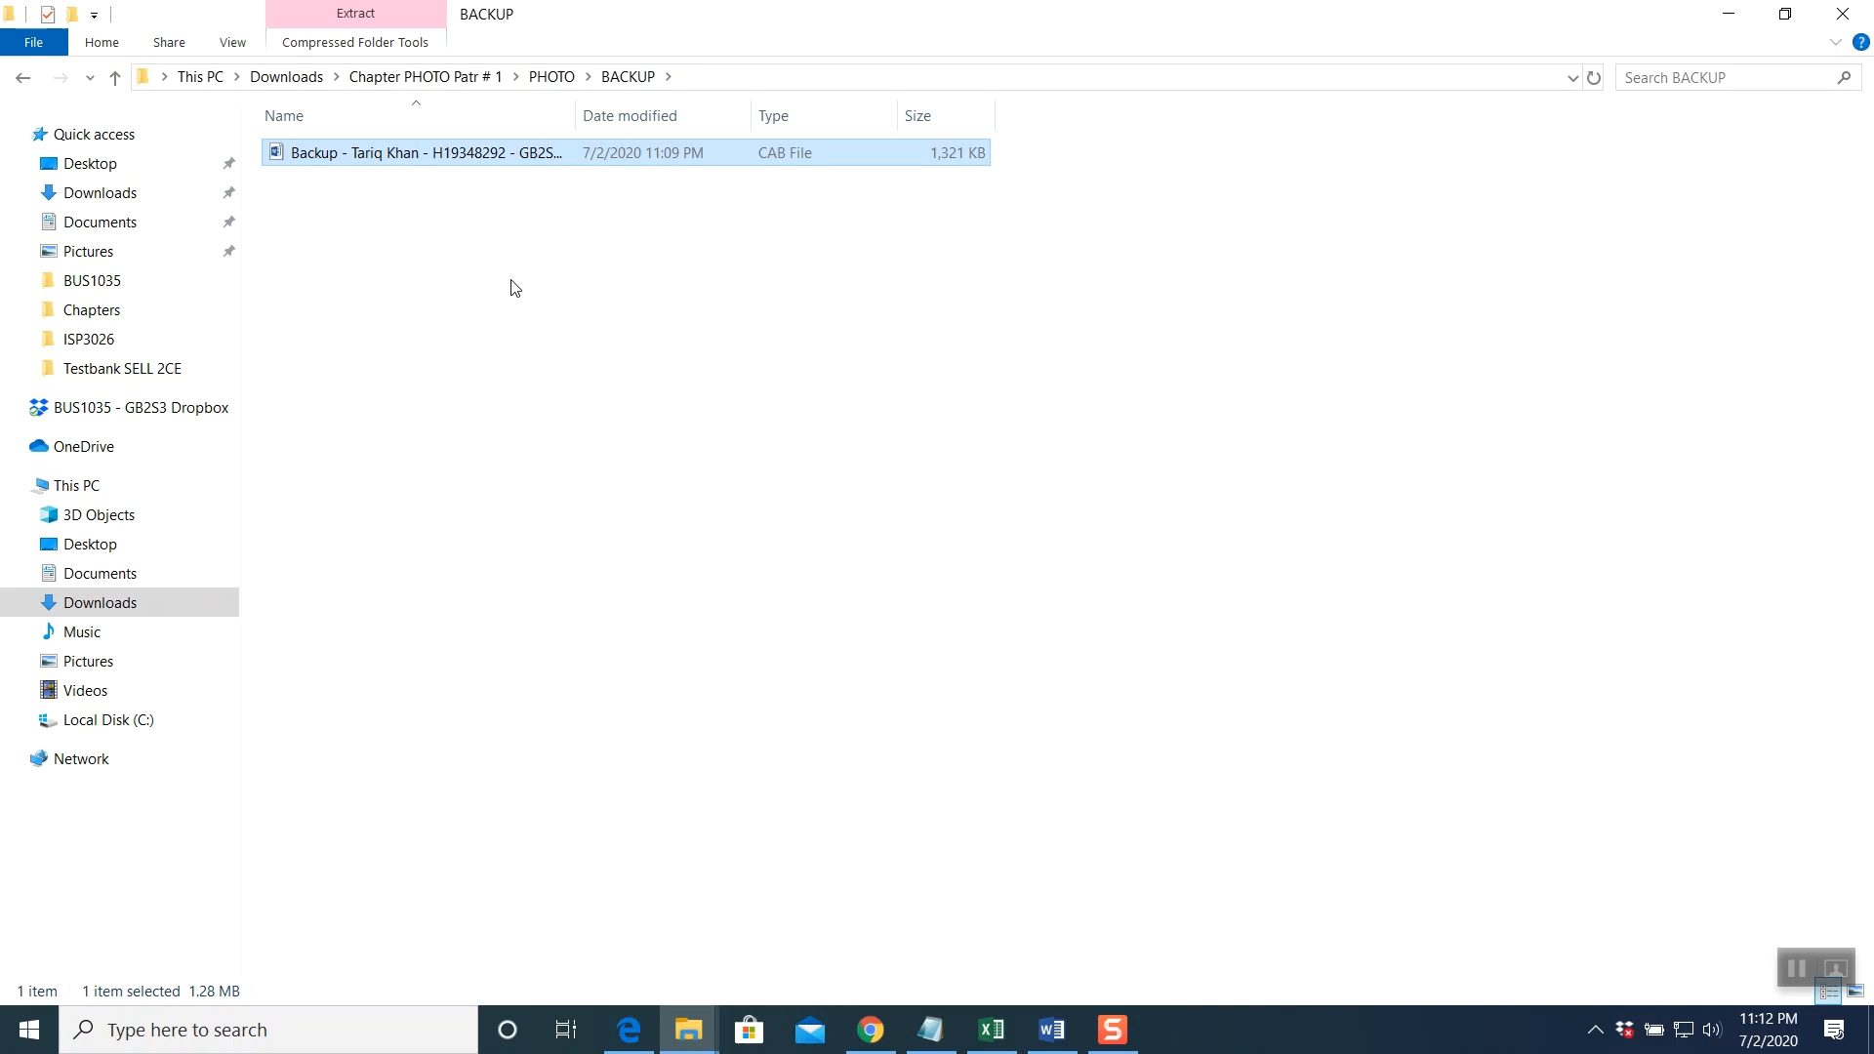
# Rename the backup file's CAB extension to docx, confirm the change, and return to Gmail
pyautogui.rightClick(383, 154)
pyautogui.click(485, 583)
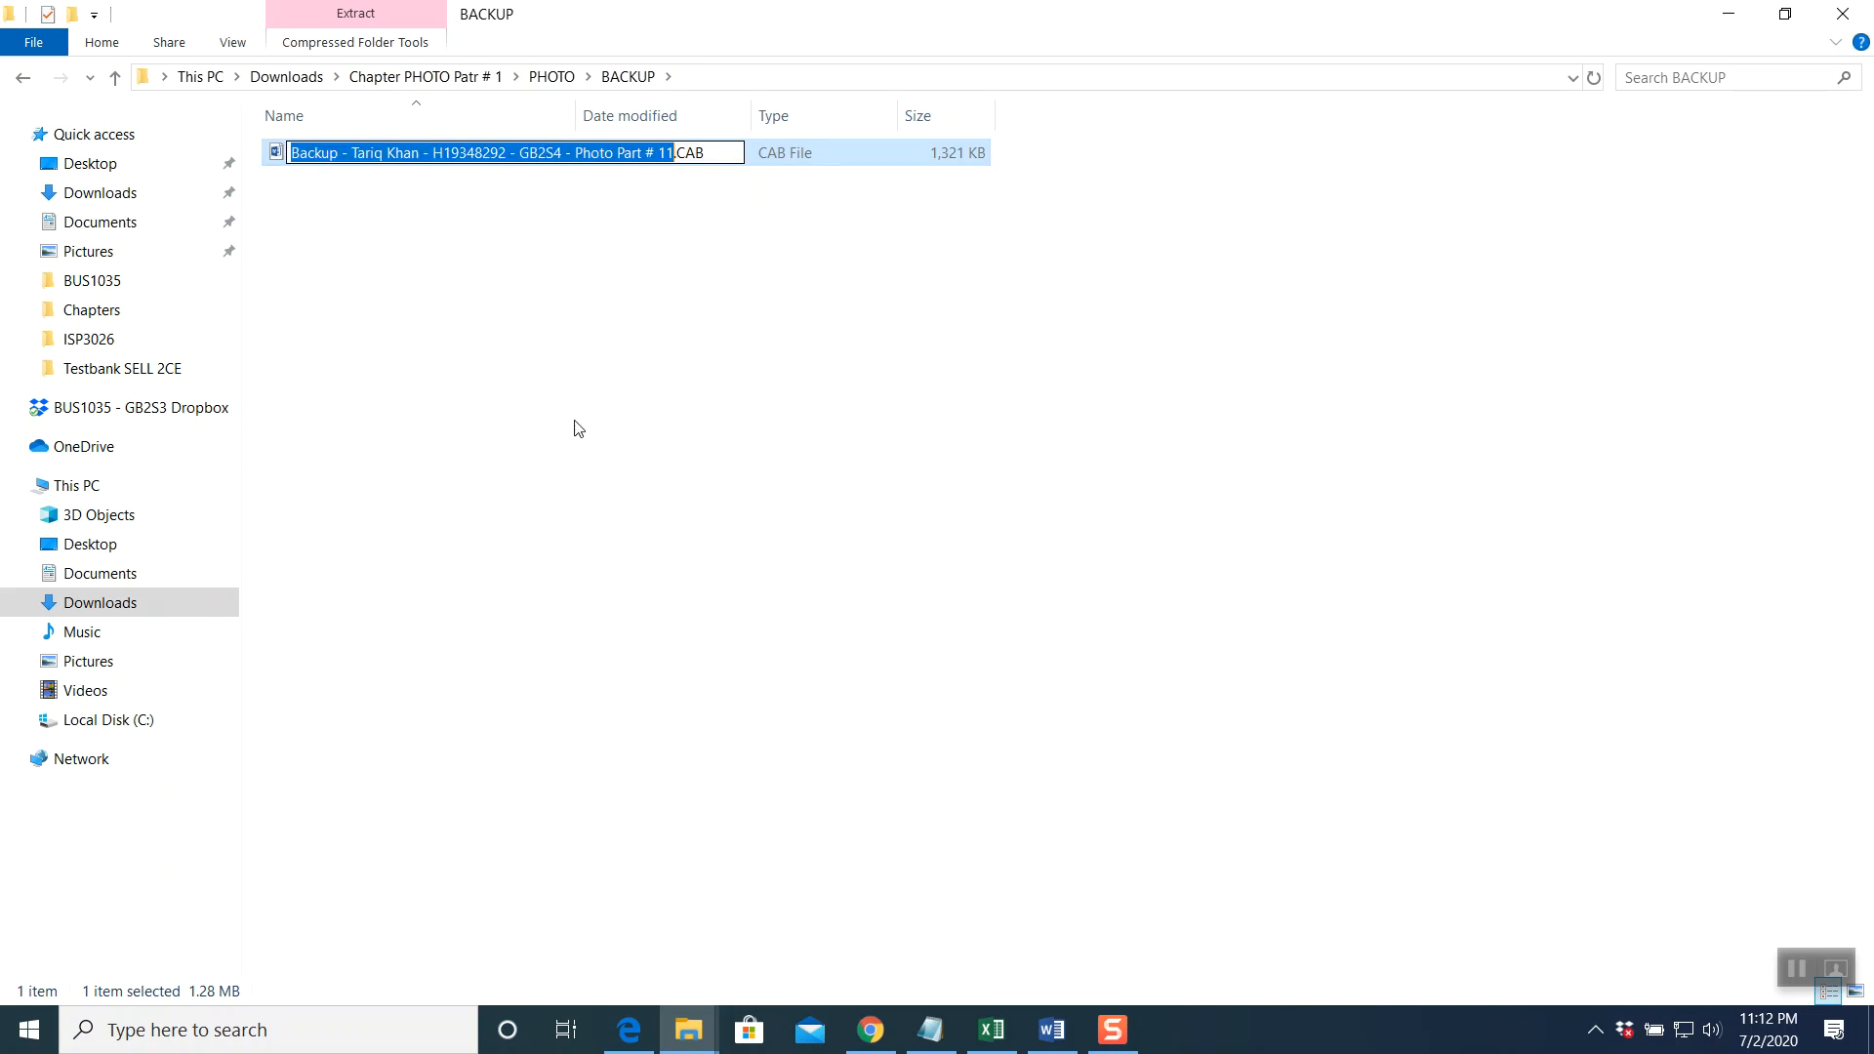
pyautogui.click(715, 155)
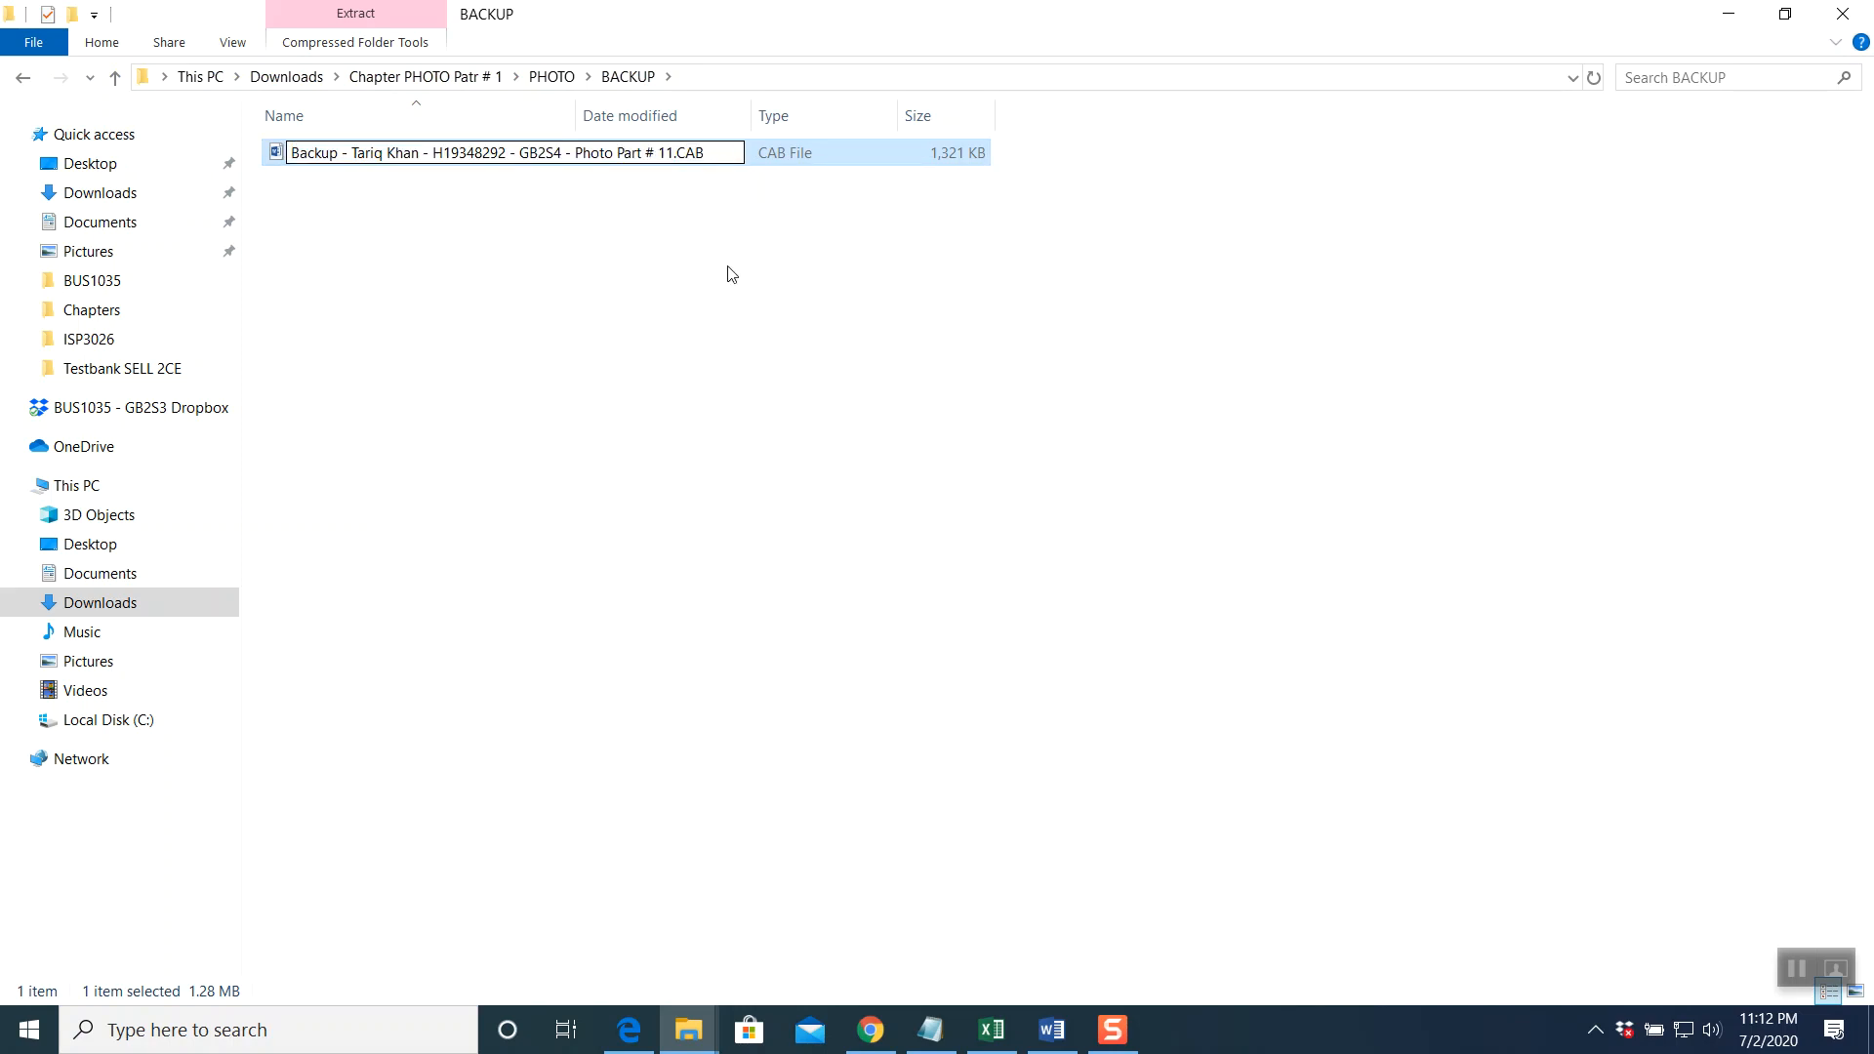
pyautogui.press('BackSpace')
pyautogui.press('BackSpace')
pyautogui.press('BackSpace')
pyautogui.write('docx')
pyautogui.press('Return')
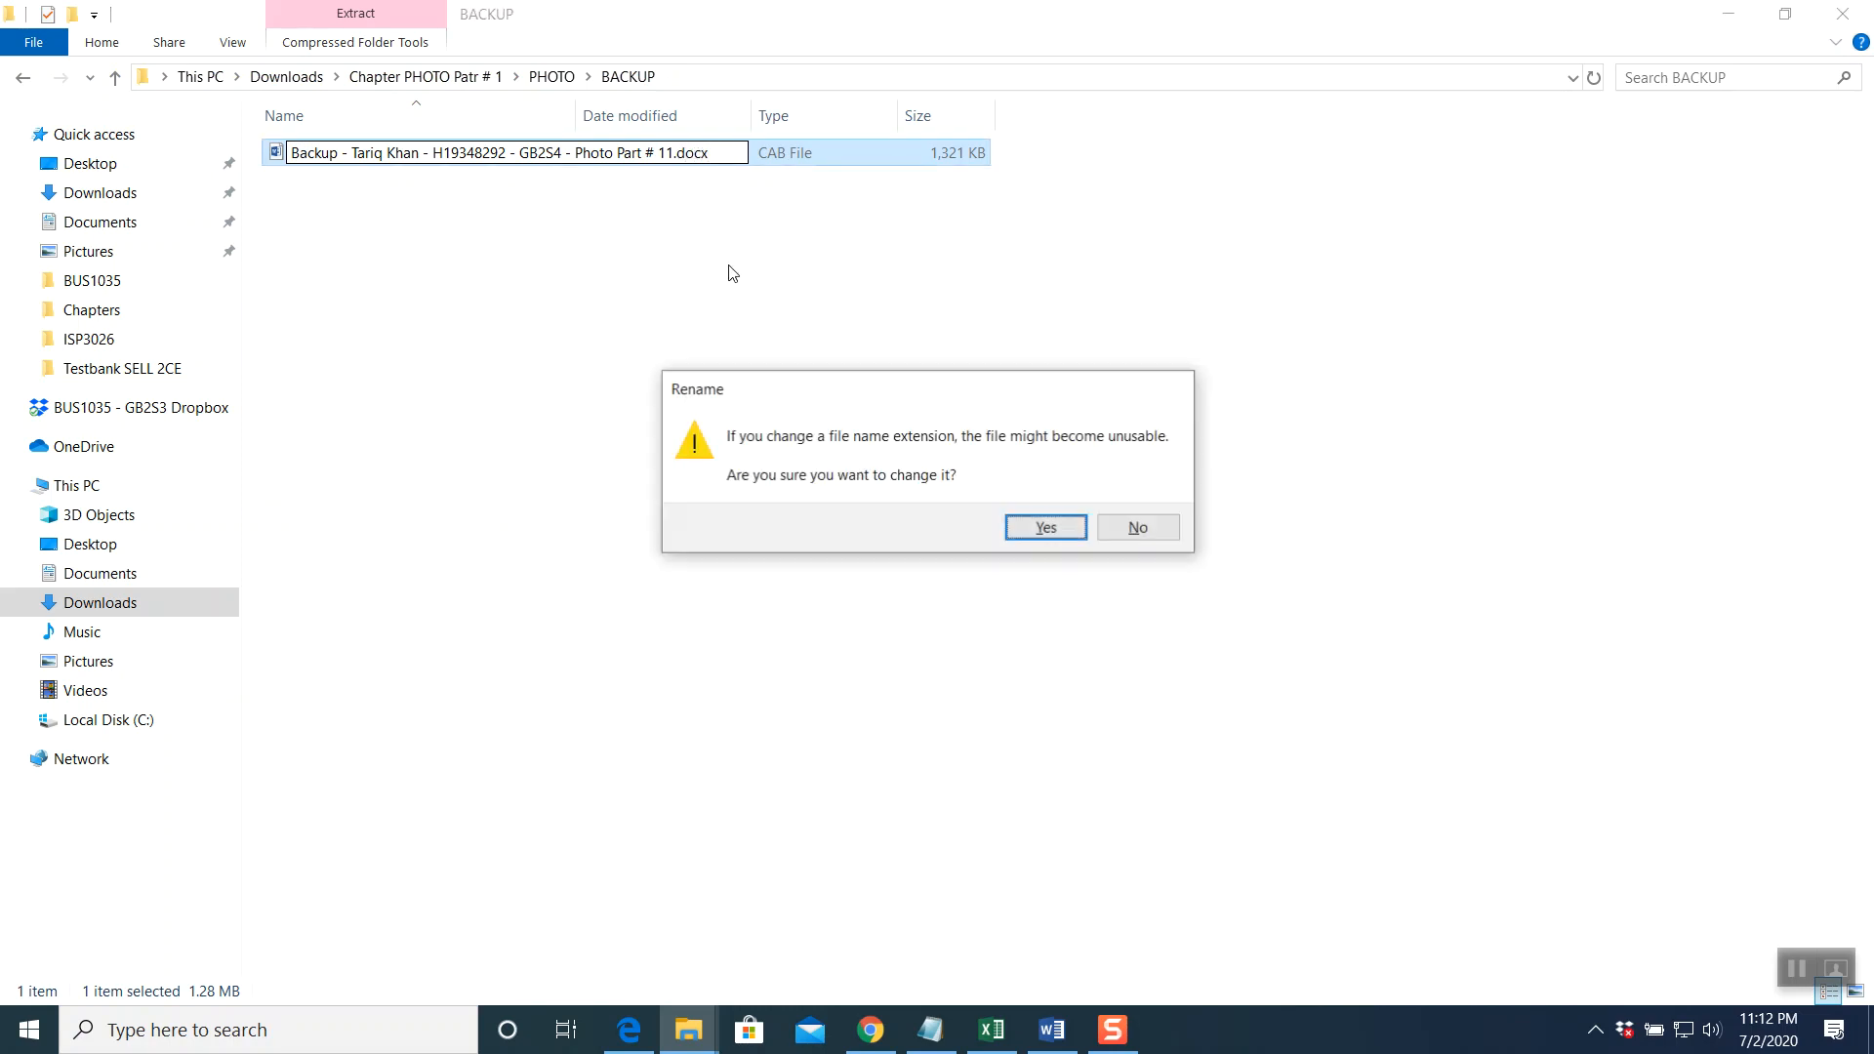
pyautogui.click(1017, 525)
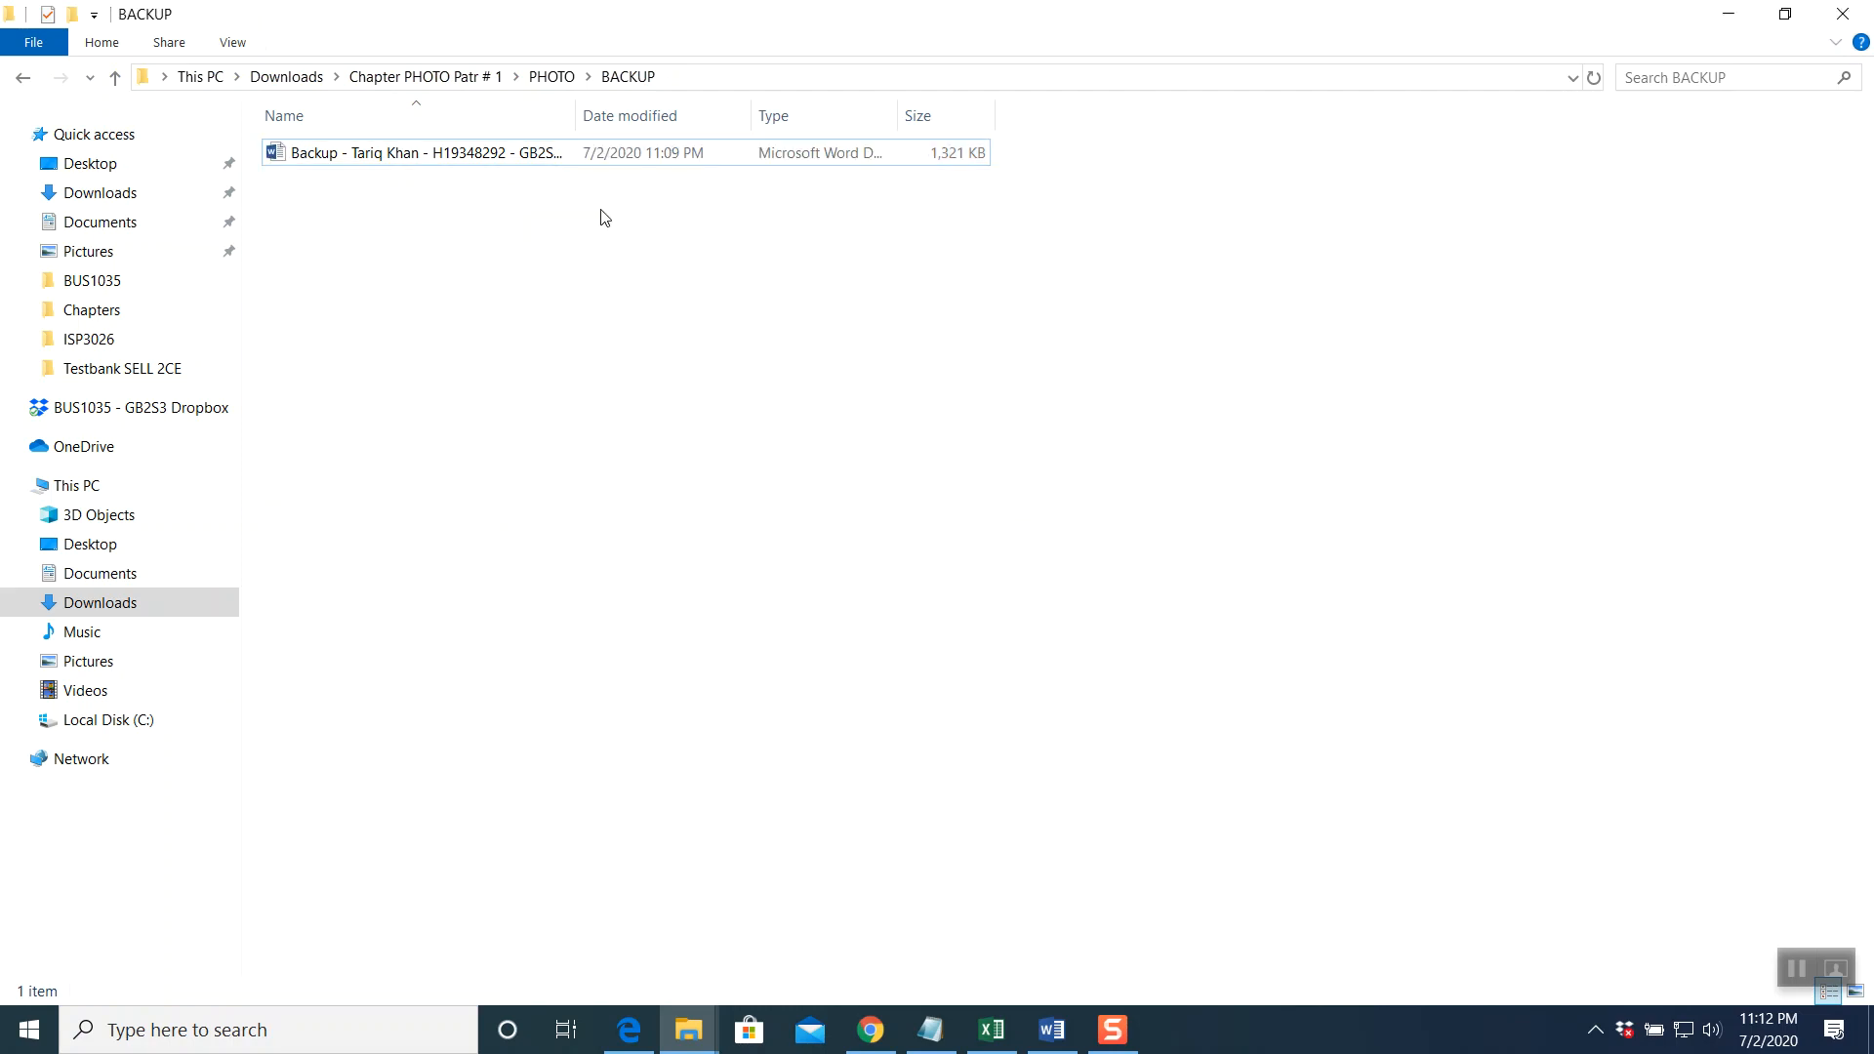
pyautogui.click(871, 1030)
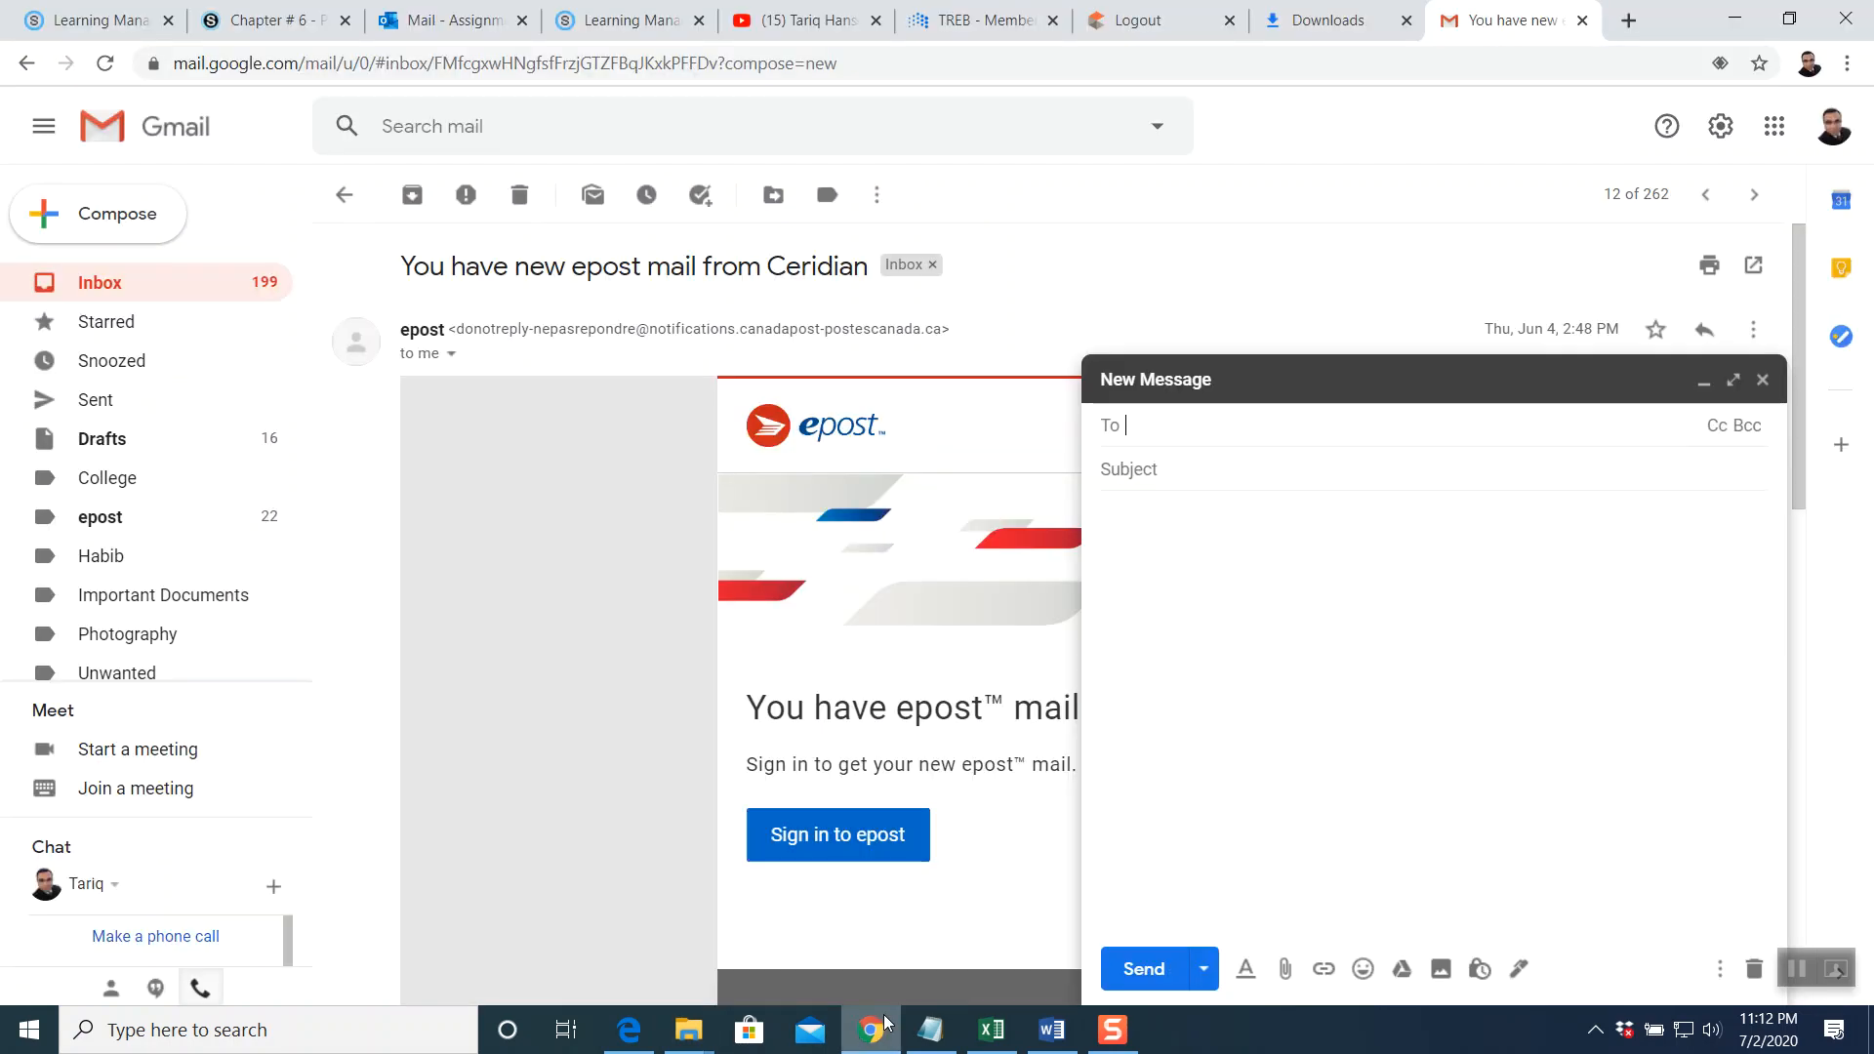
# Attach the renamed backup file from Downloads > Chapter PHOTO Patr # 1 > PHOTO > BACKUP
pyautogui.click(1282, 968)
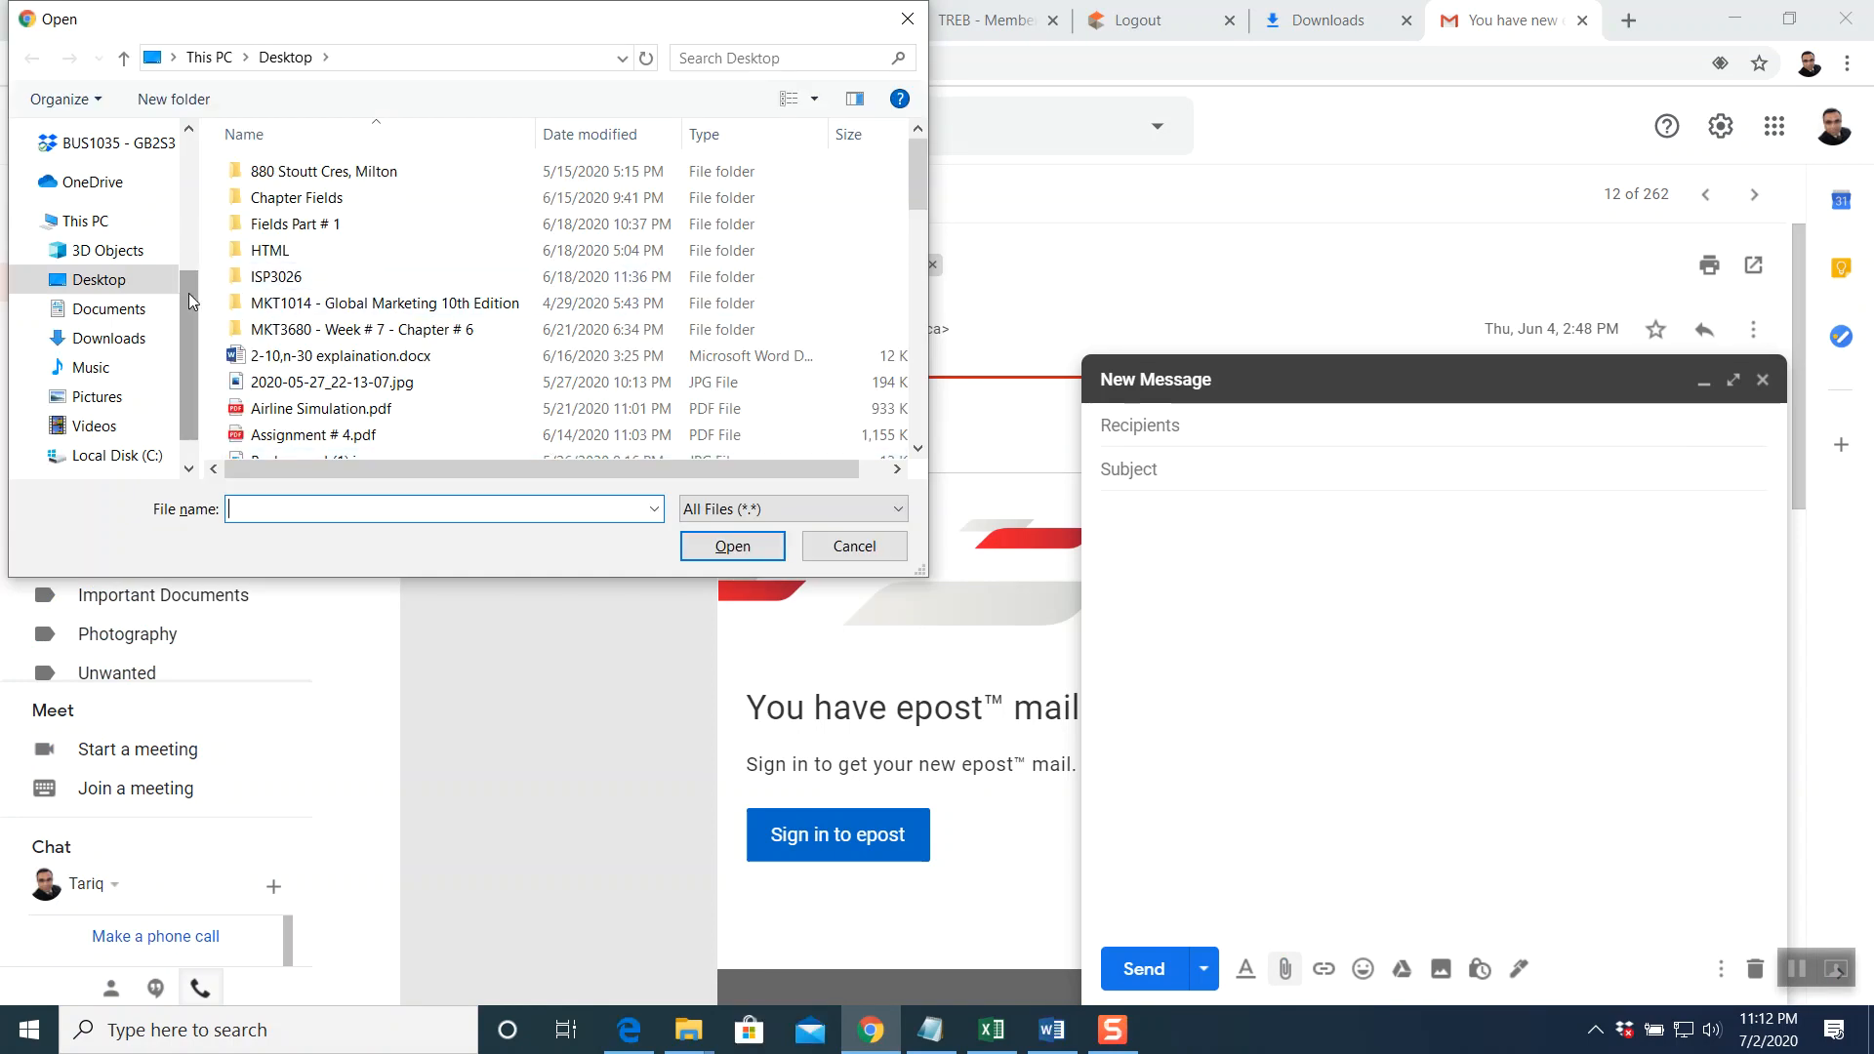
pyautogui.moveTo(190, 293); pyautogui.dragTo(179, 168)
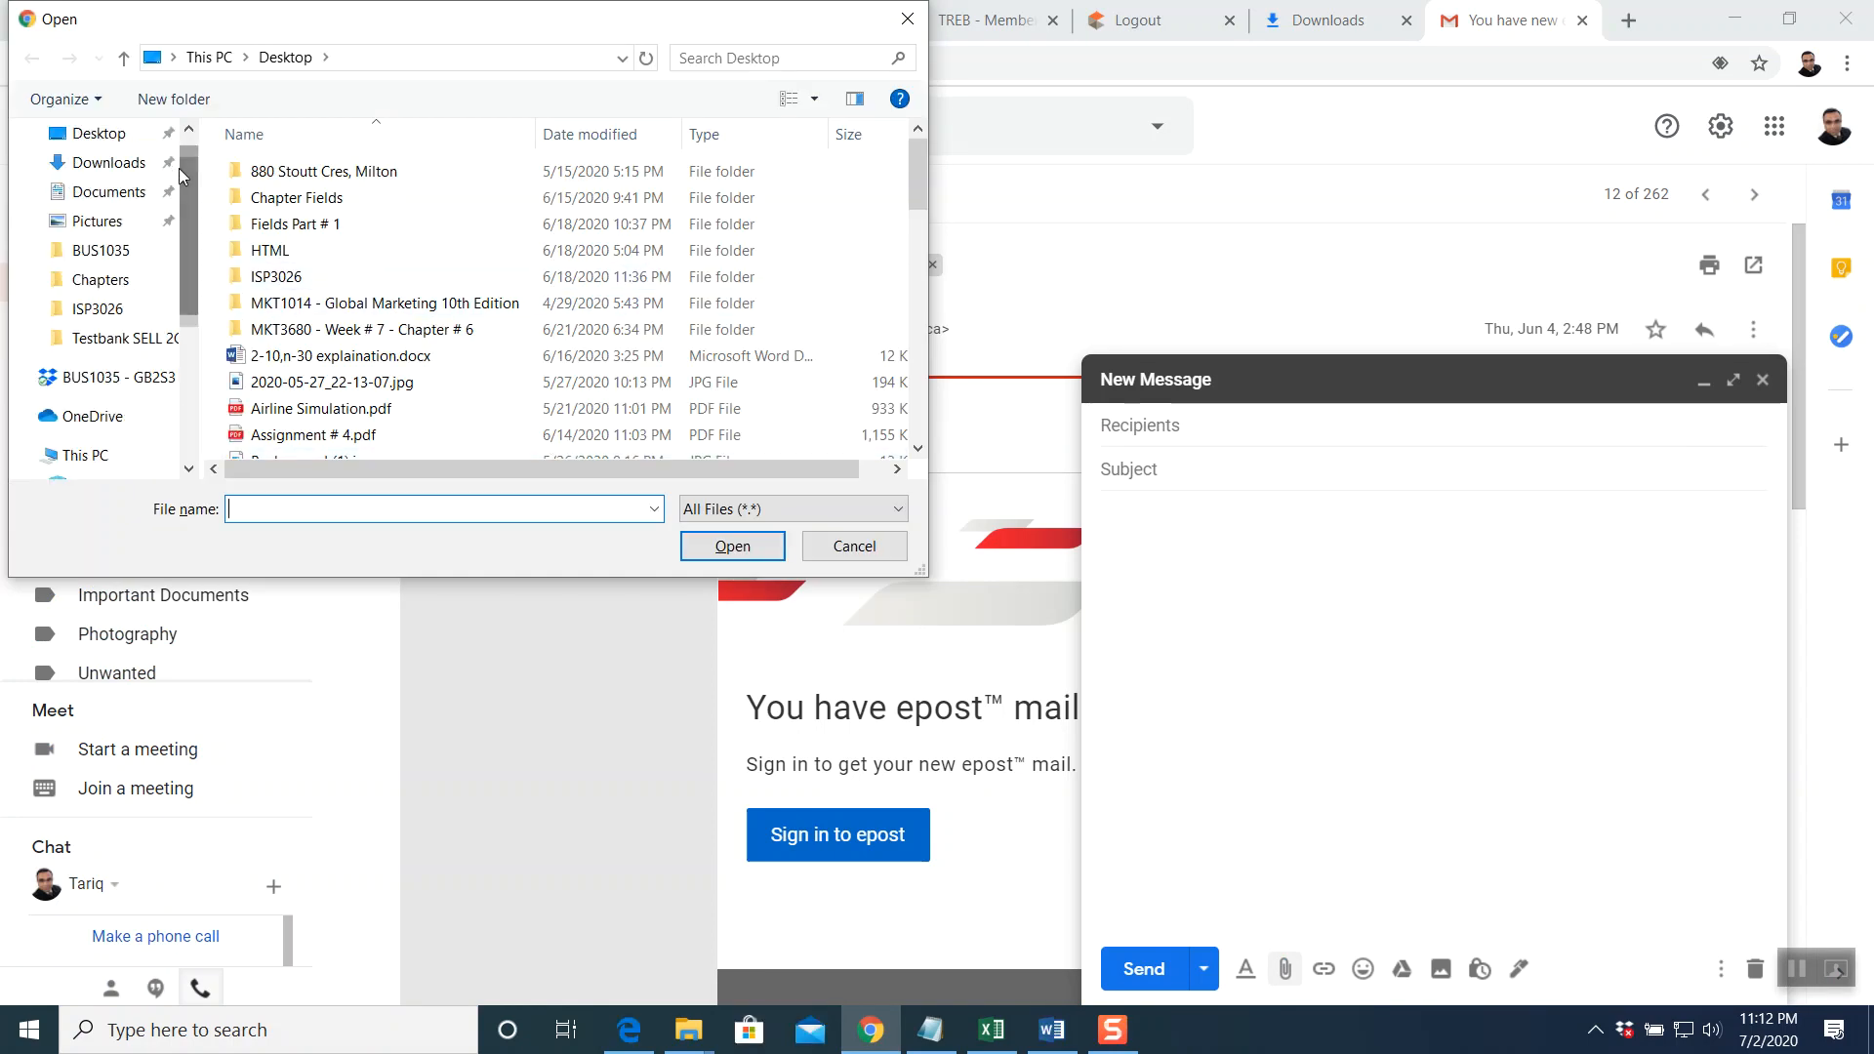
pyautogui.click(110, 164)
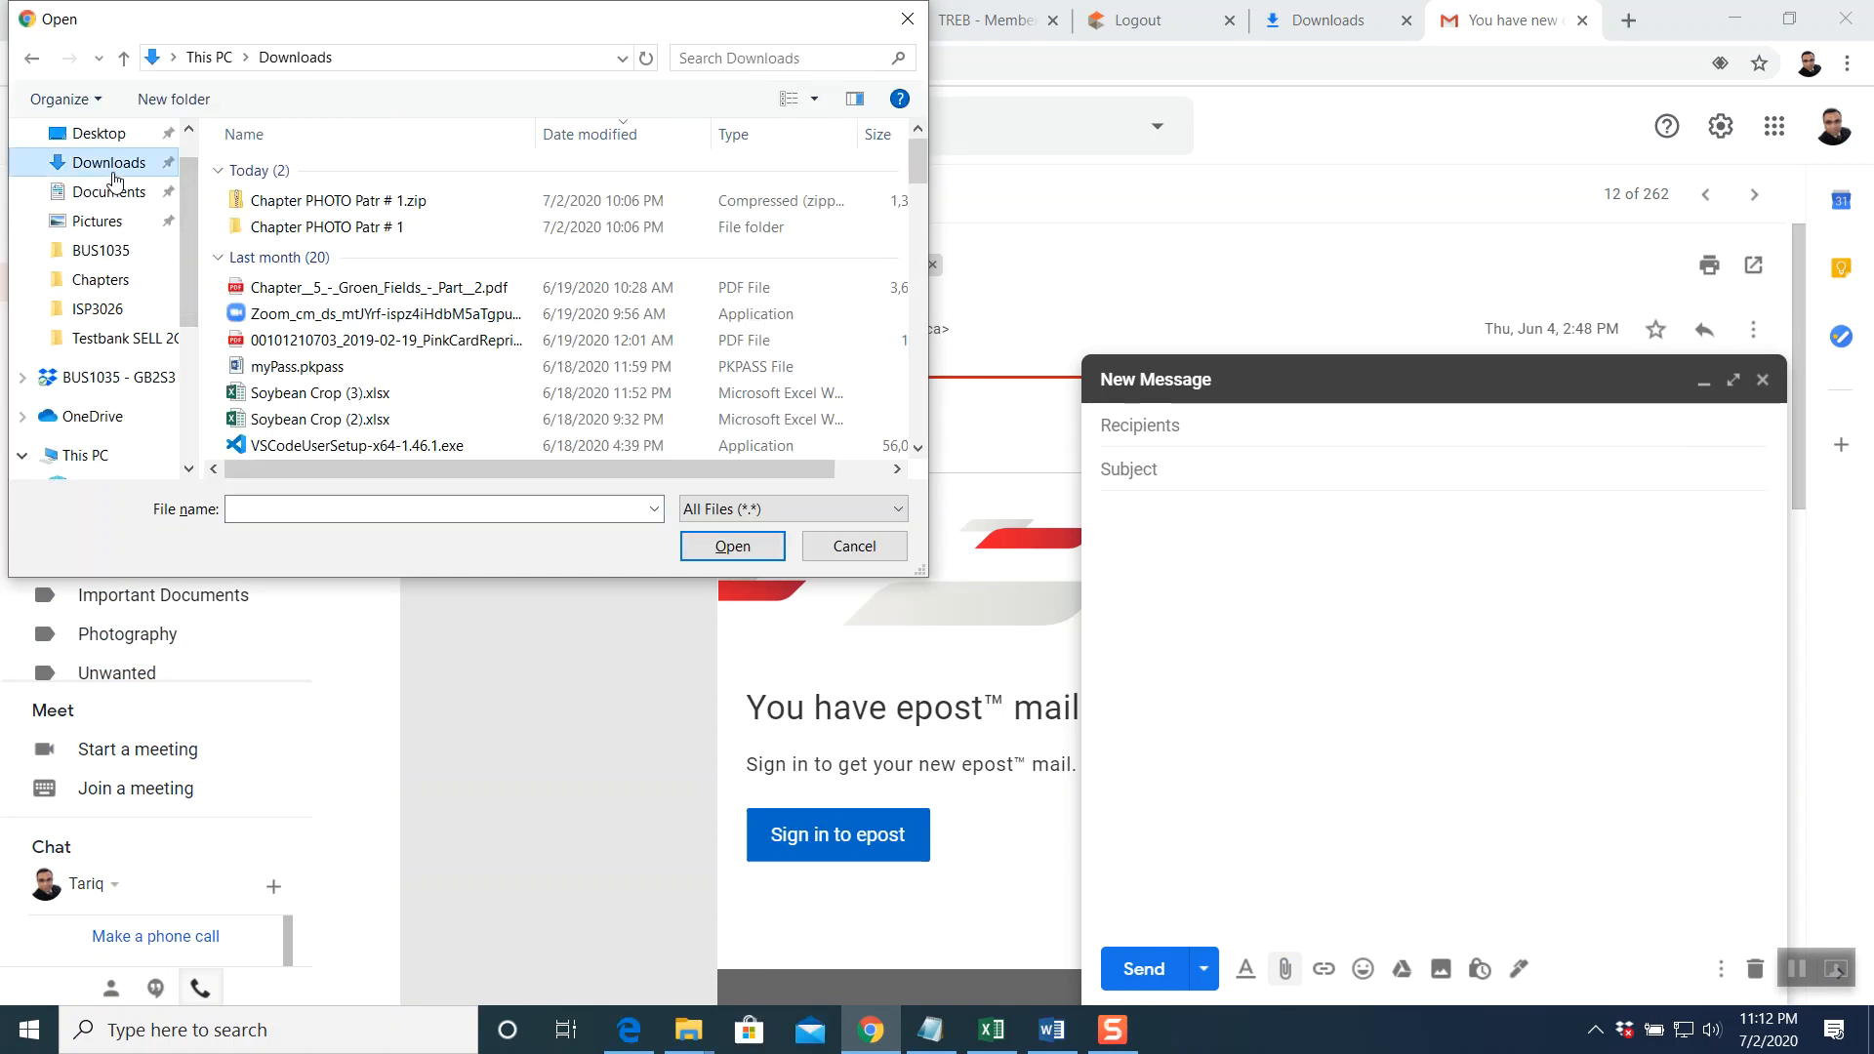
pyautogui.doubleClick(335, 232)
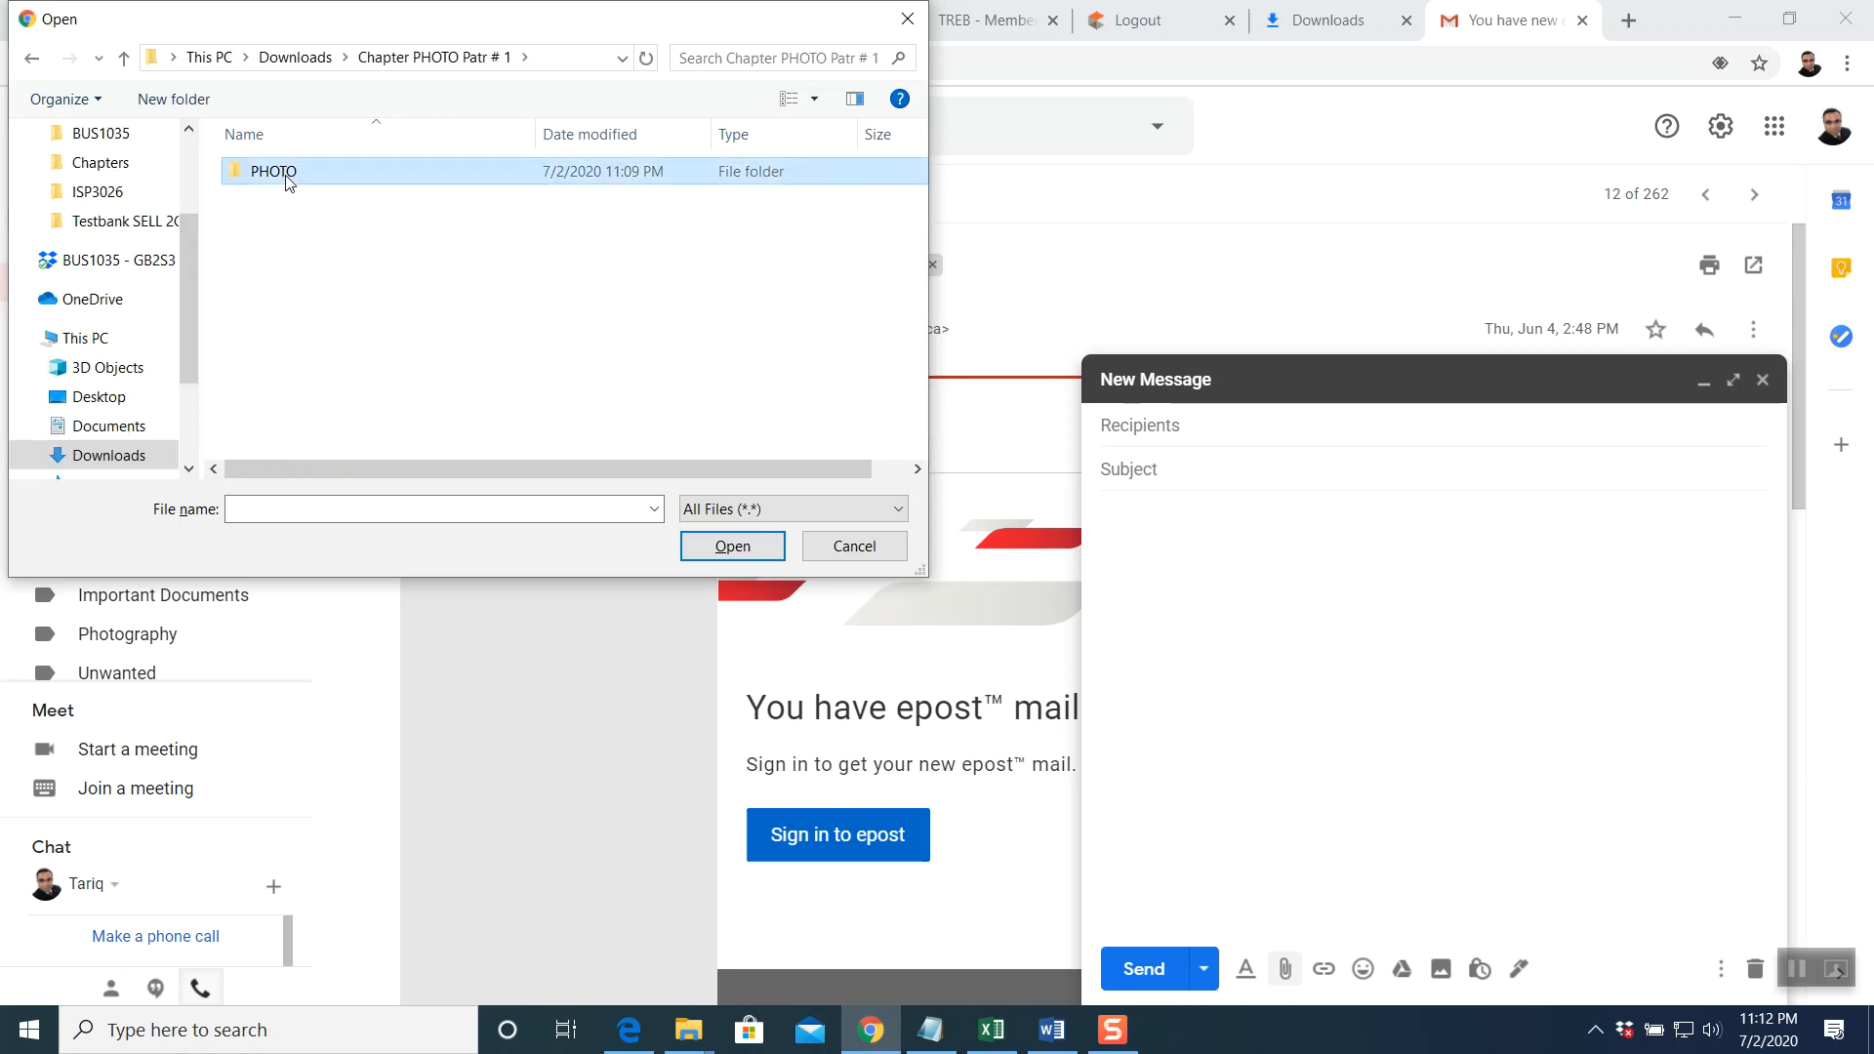
pyautogui.doubleClick(285, 174)
pyautogui.doubleClick(286, 173)
pyautogui.click(286, 174)
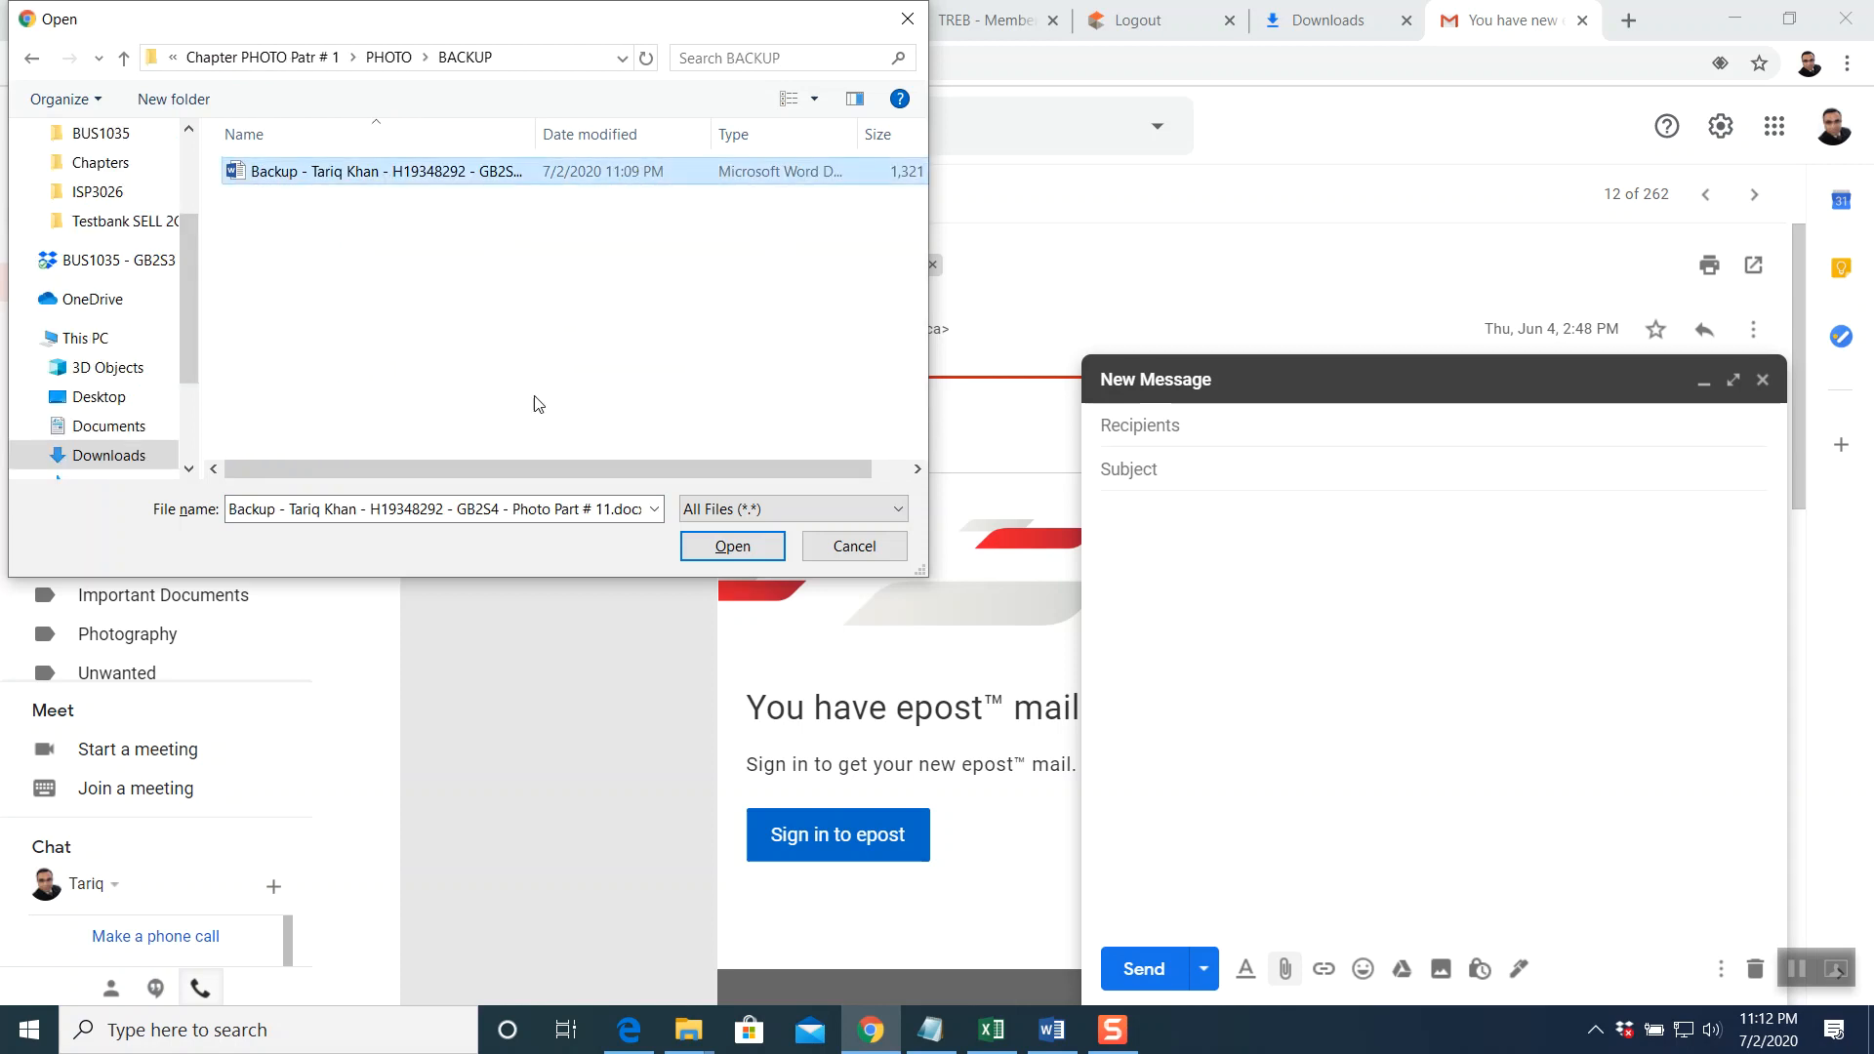
pyautogui.click(732, 547)
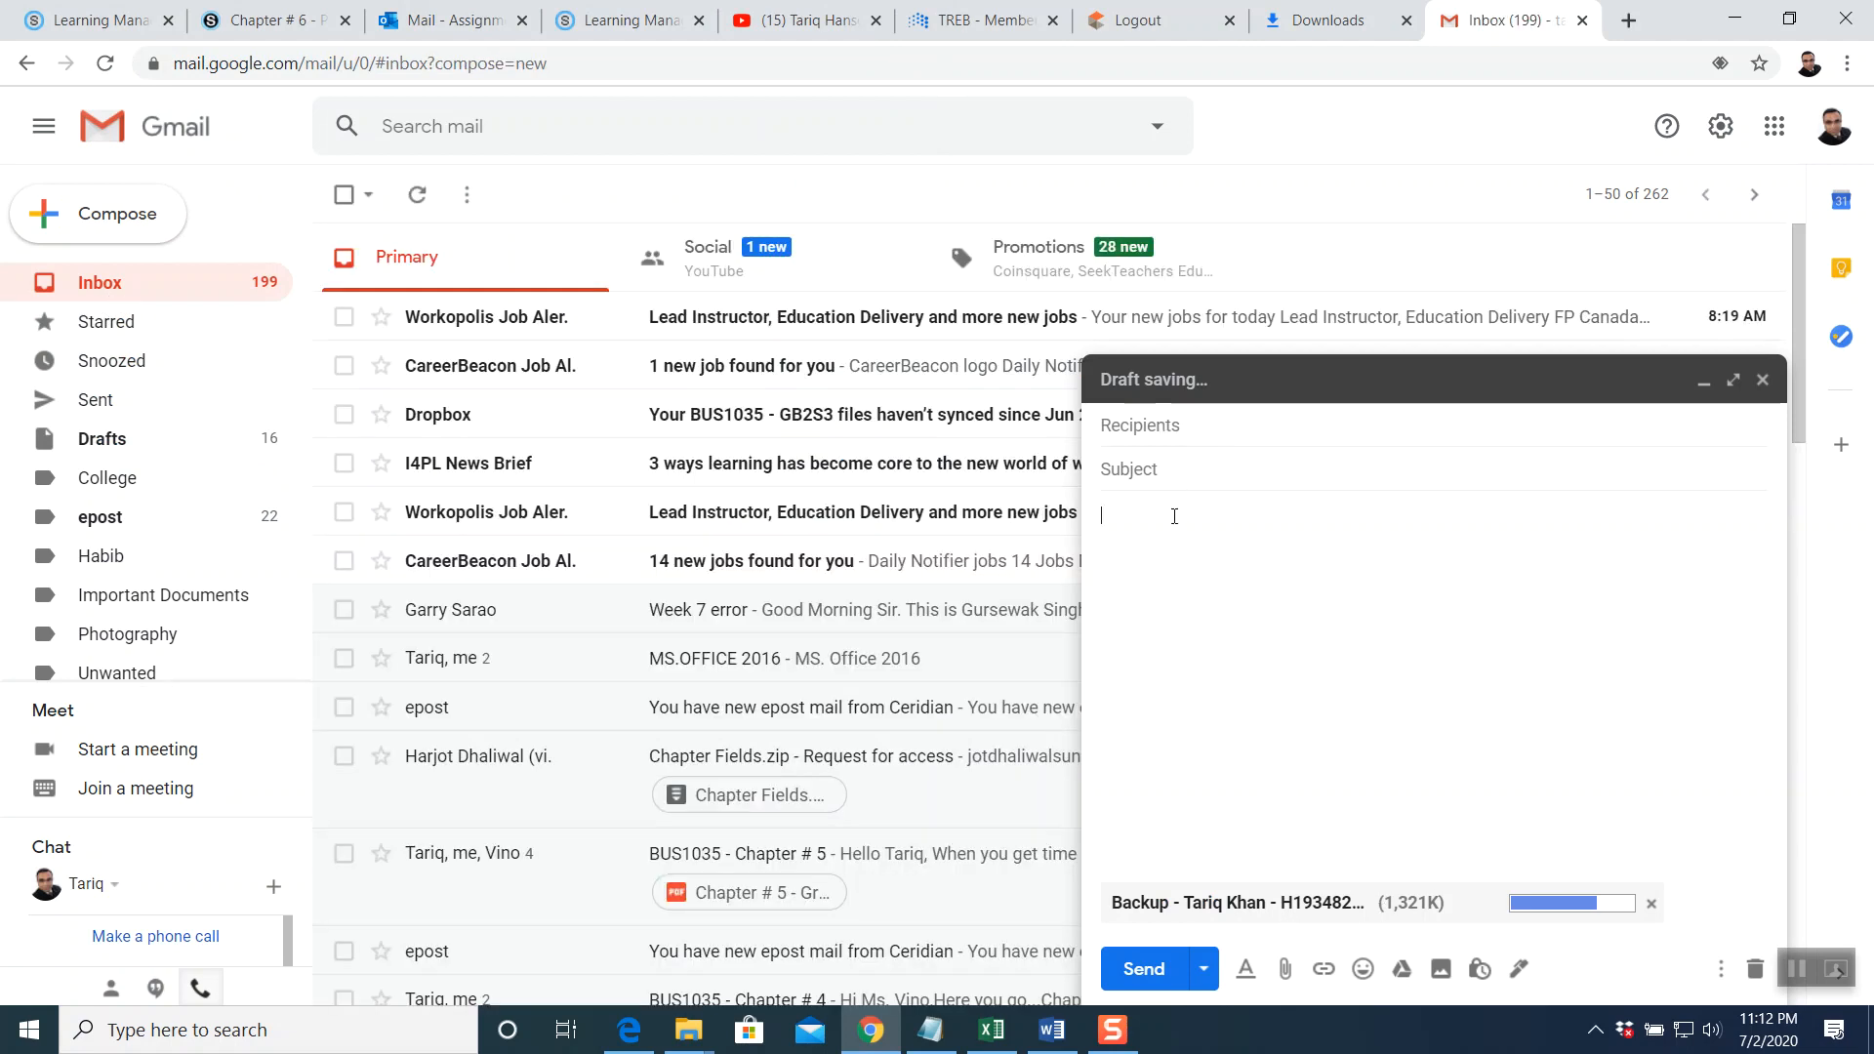
# Write the student-details body, subject 'Photo Part # 1', address it to the assignment inbox, send, and return to Chapter 6
pyautogui.write('Student Name: HID: Class ID: Phon')
pyautogui.press('Return')
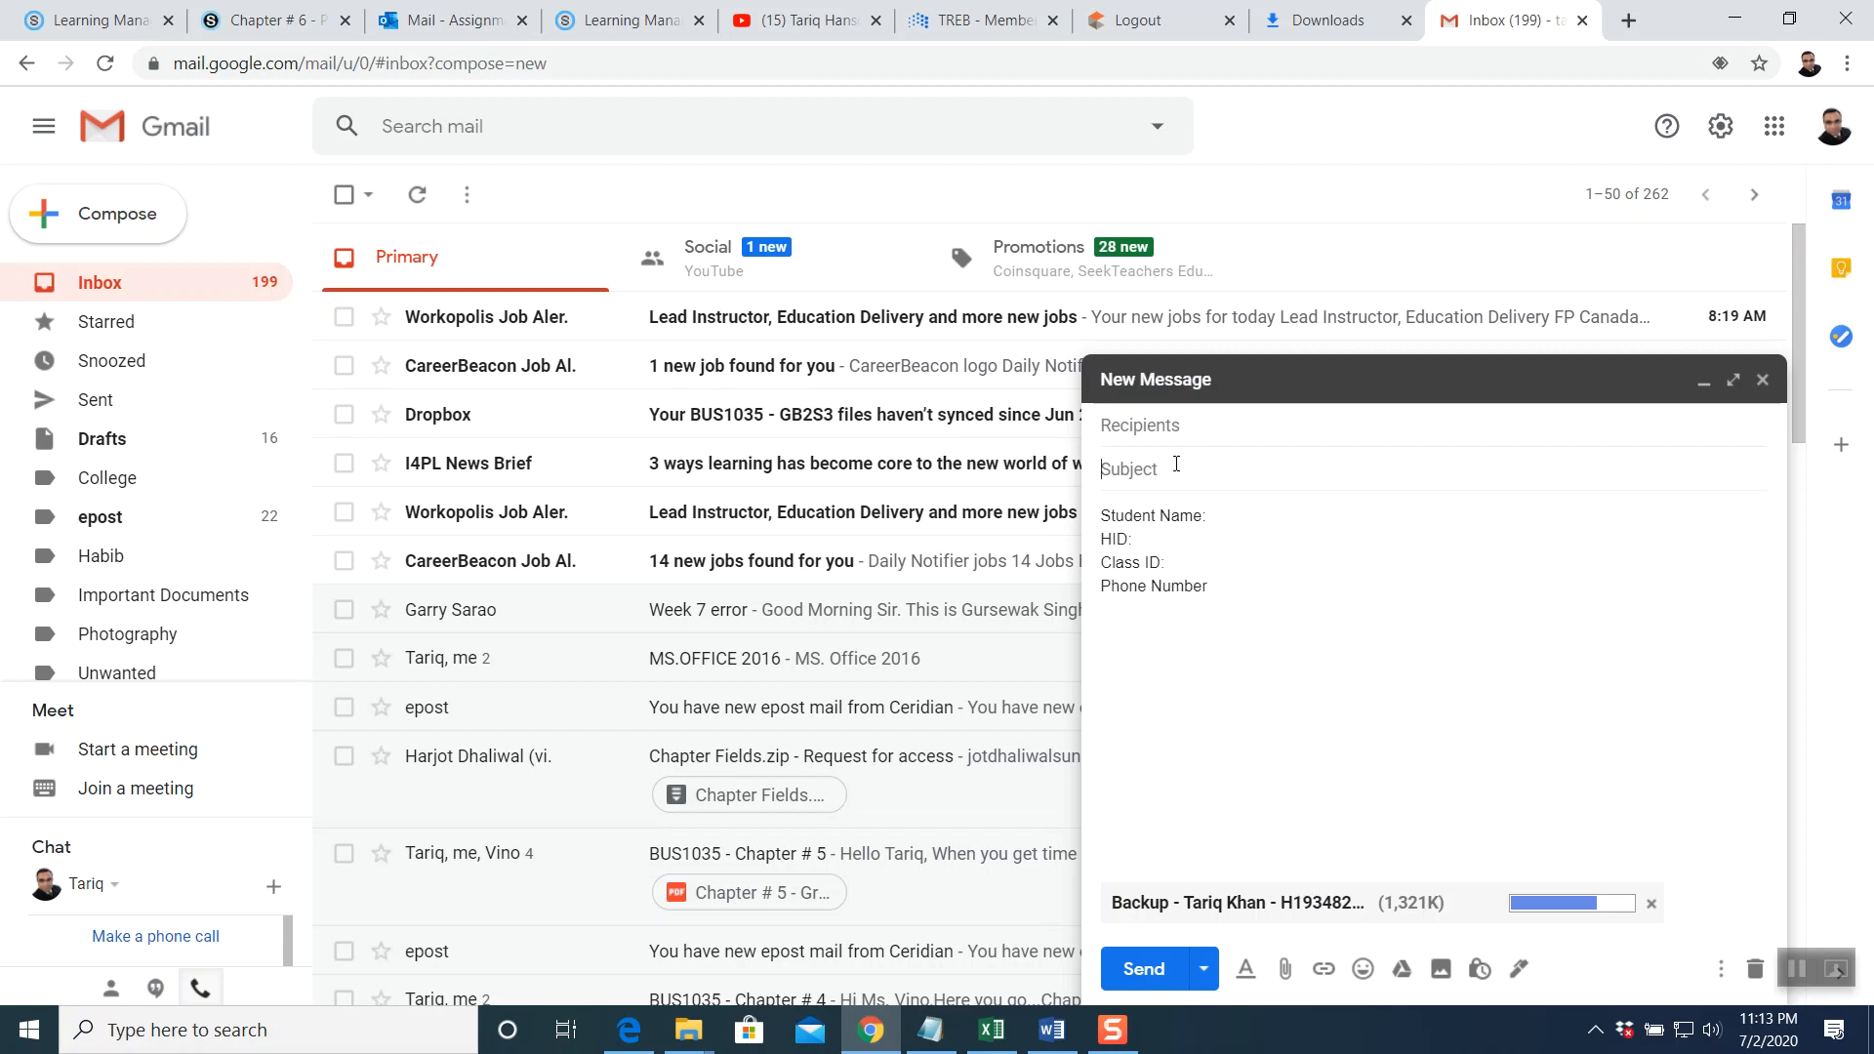
pyautogui.write('Photo Part # 1')
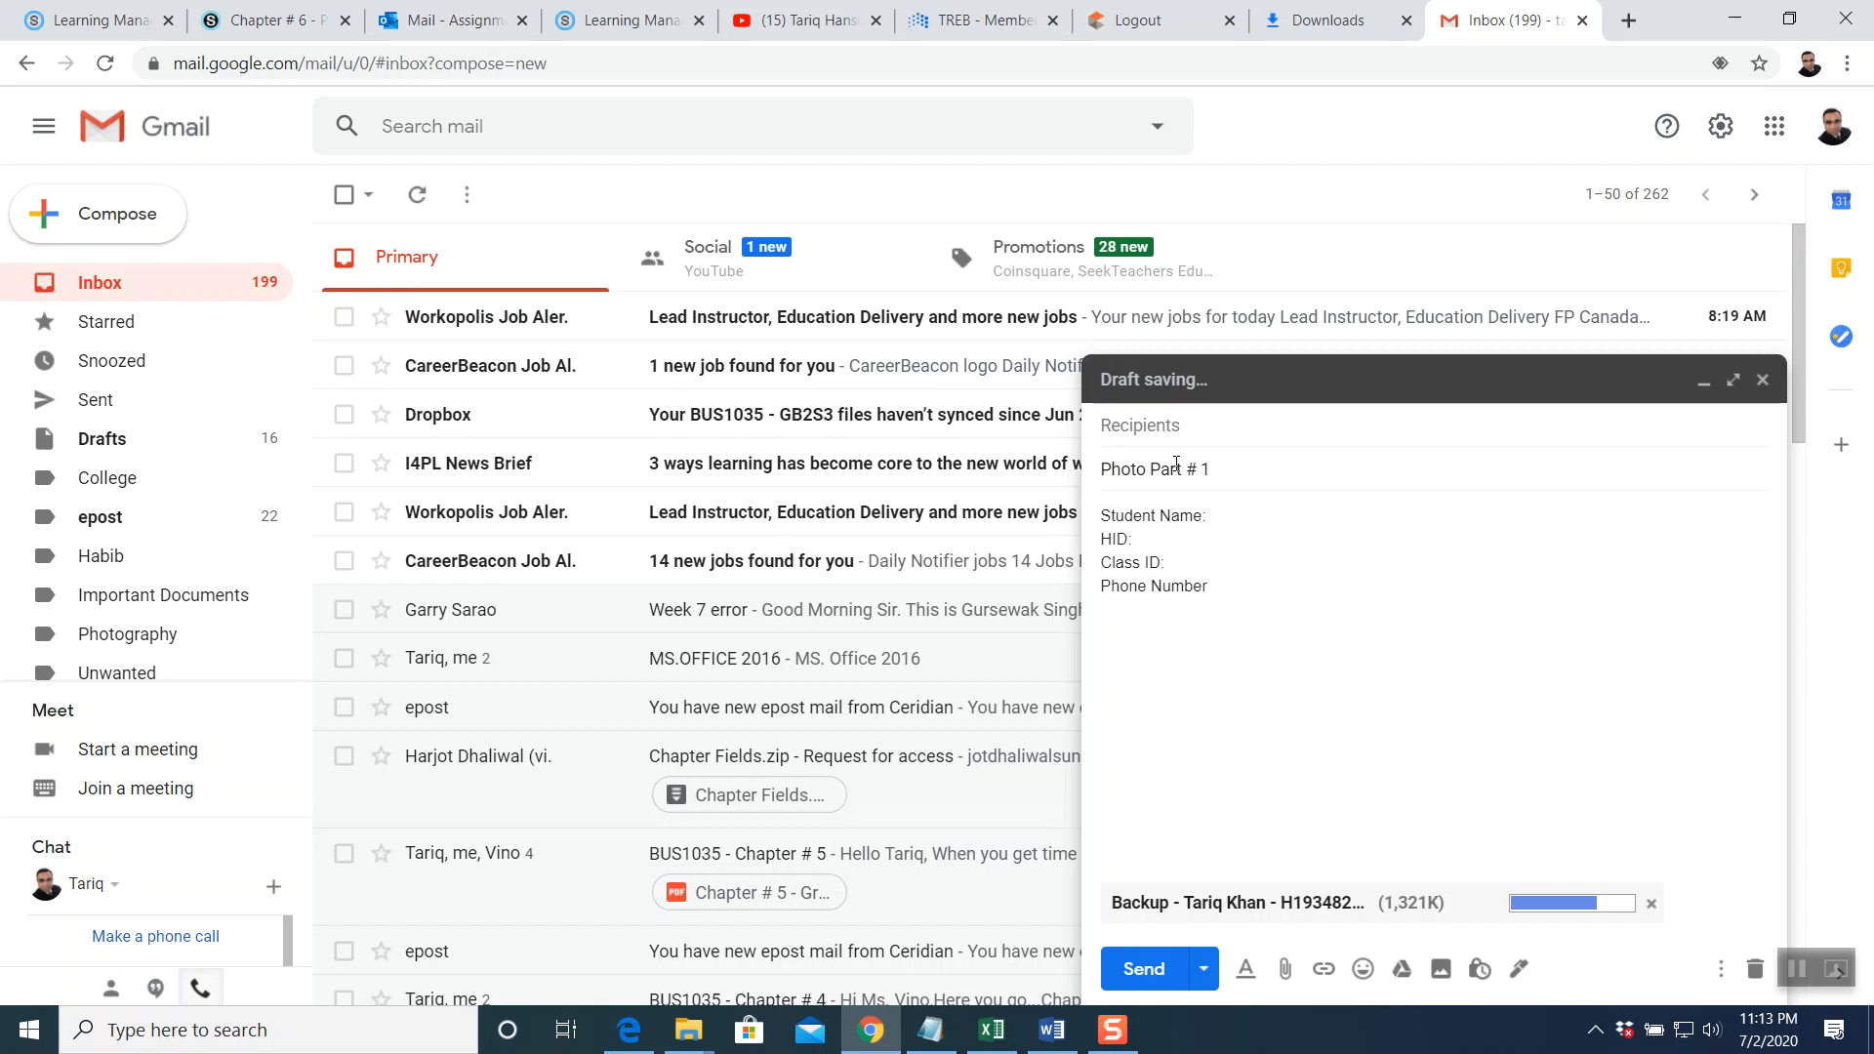
pyautogui.click(1185, 431)
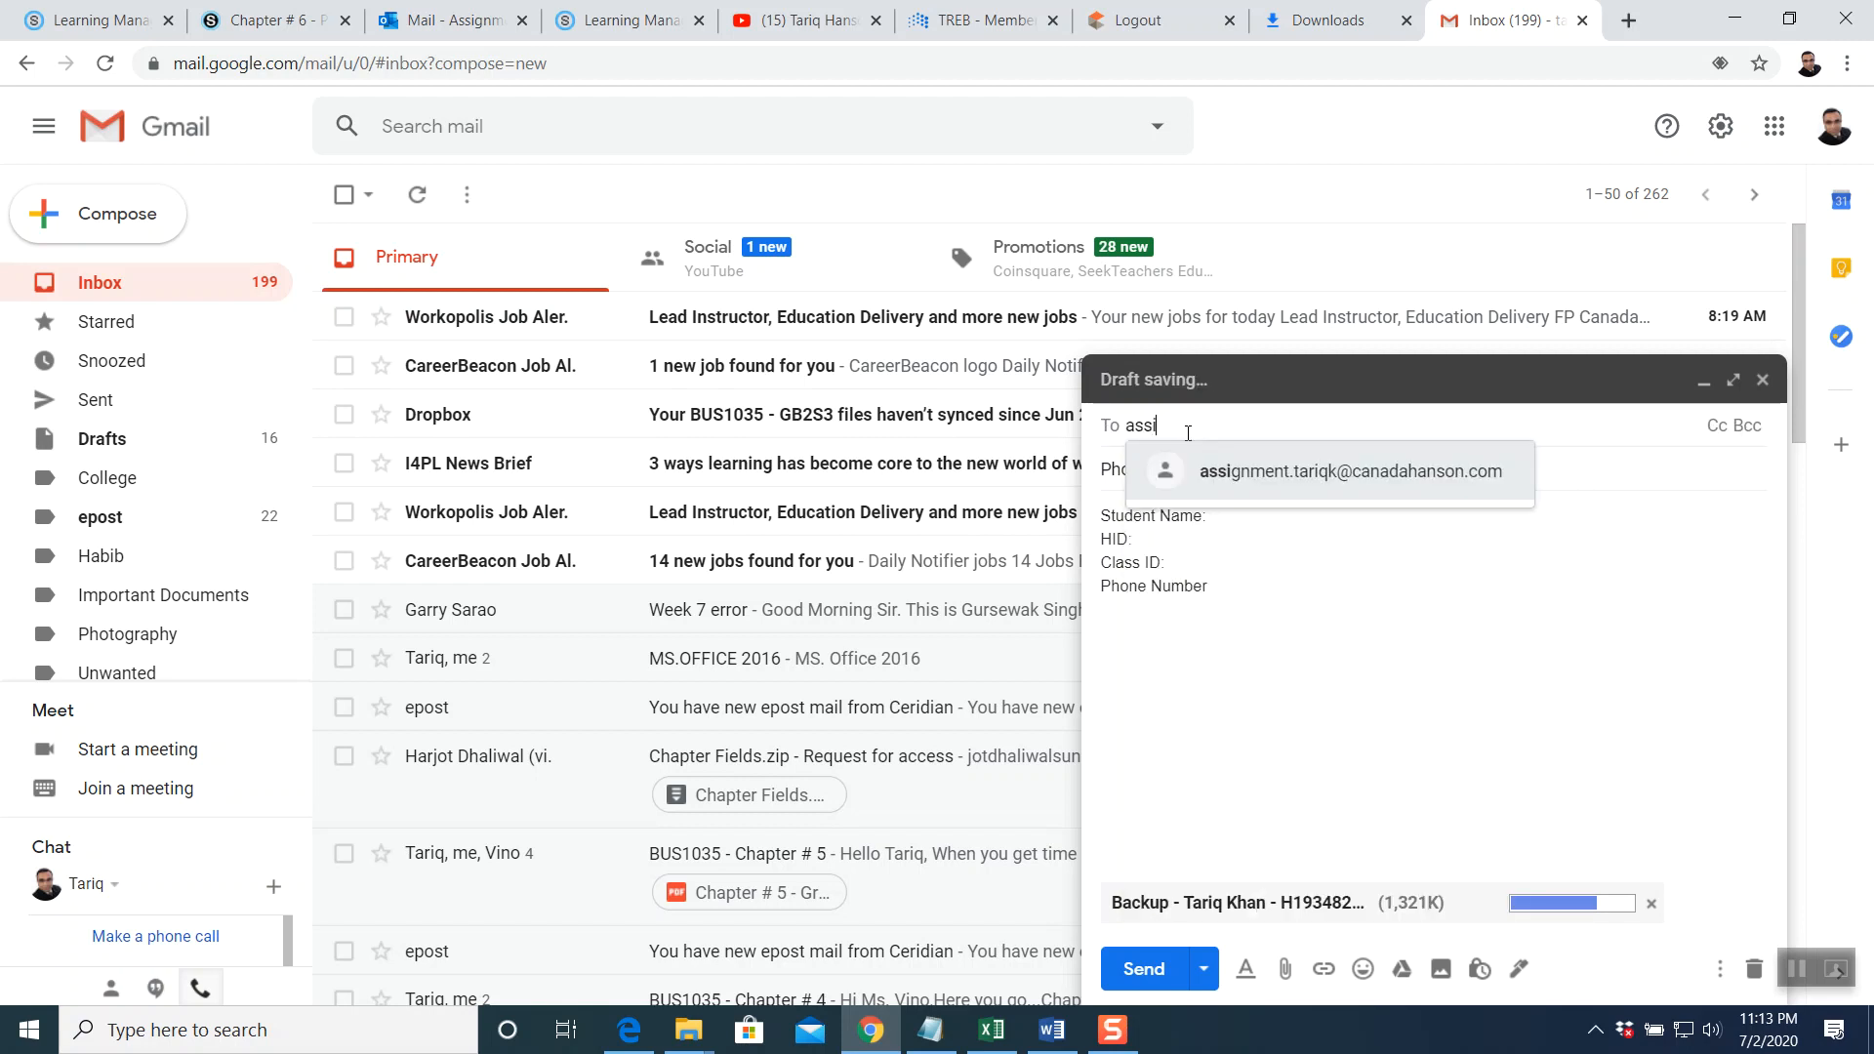
pyautogui.click(1309, 469)
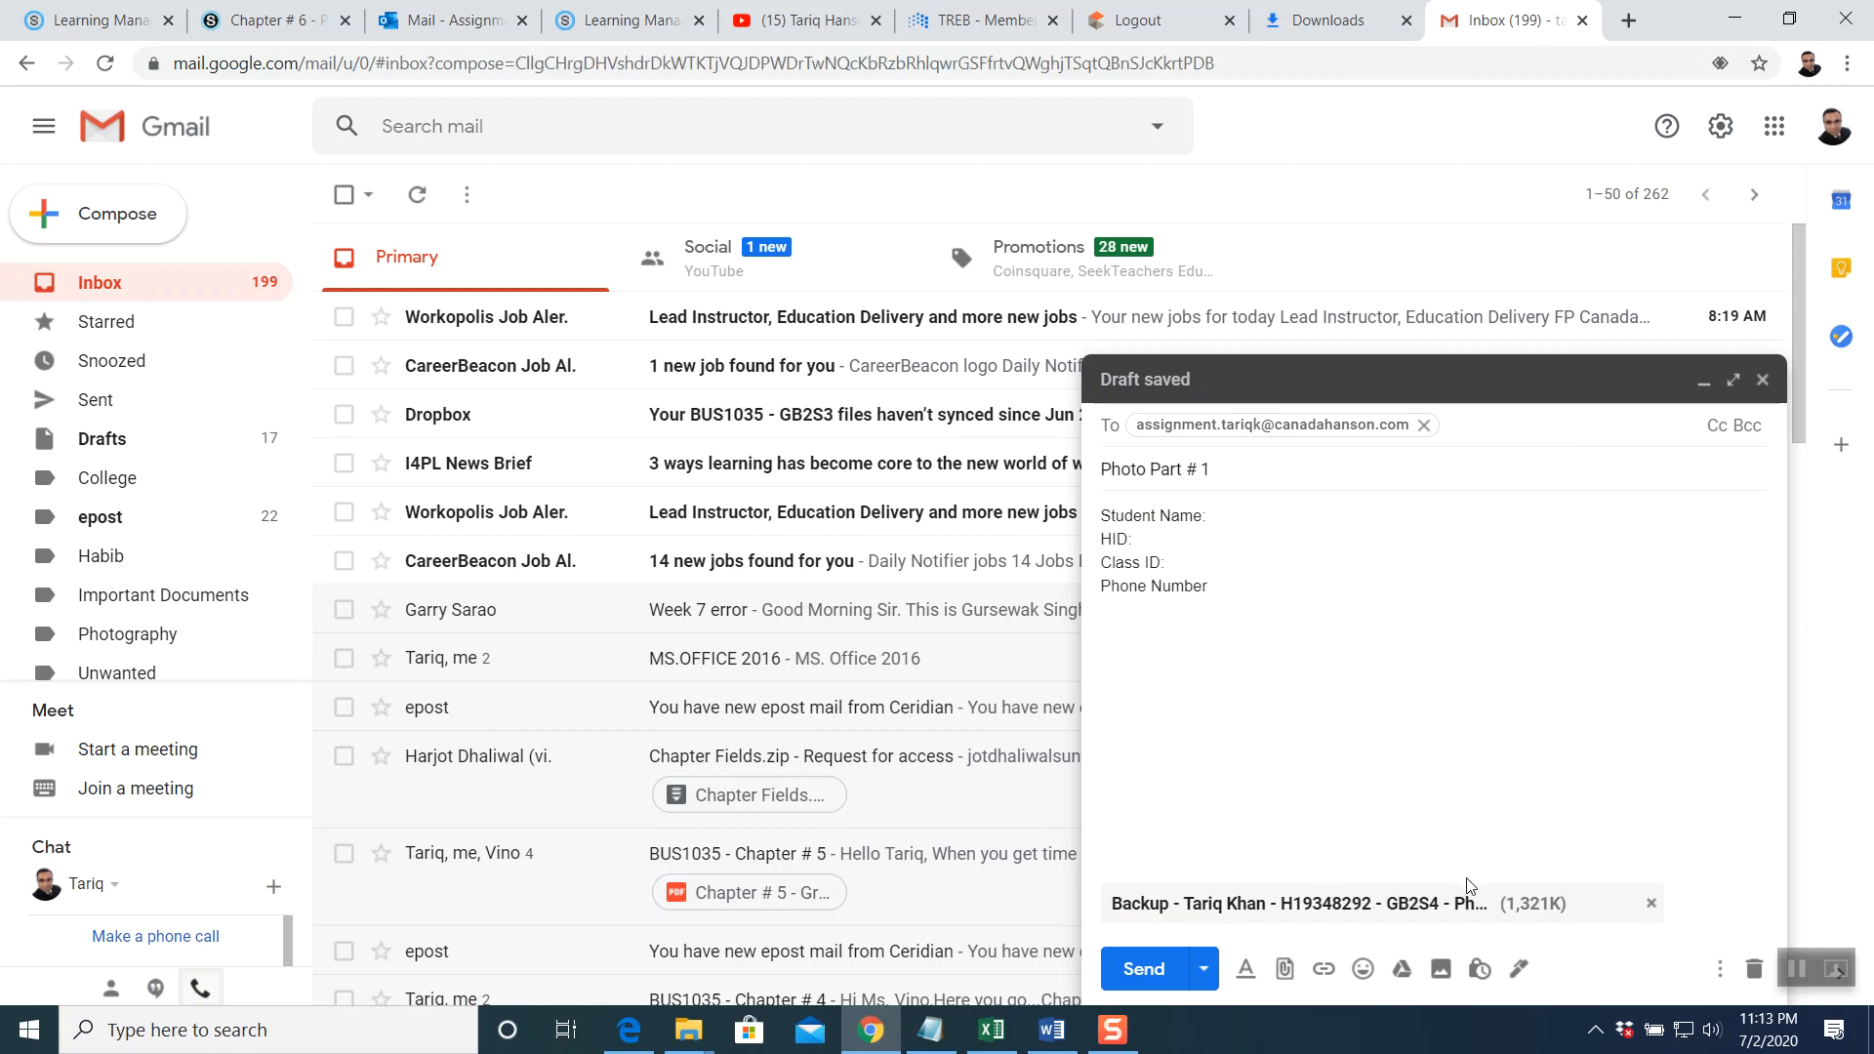
pyautogui.click(1140, 970)
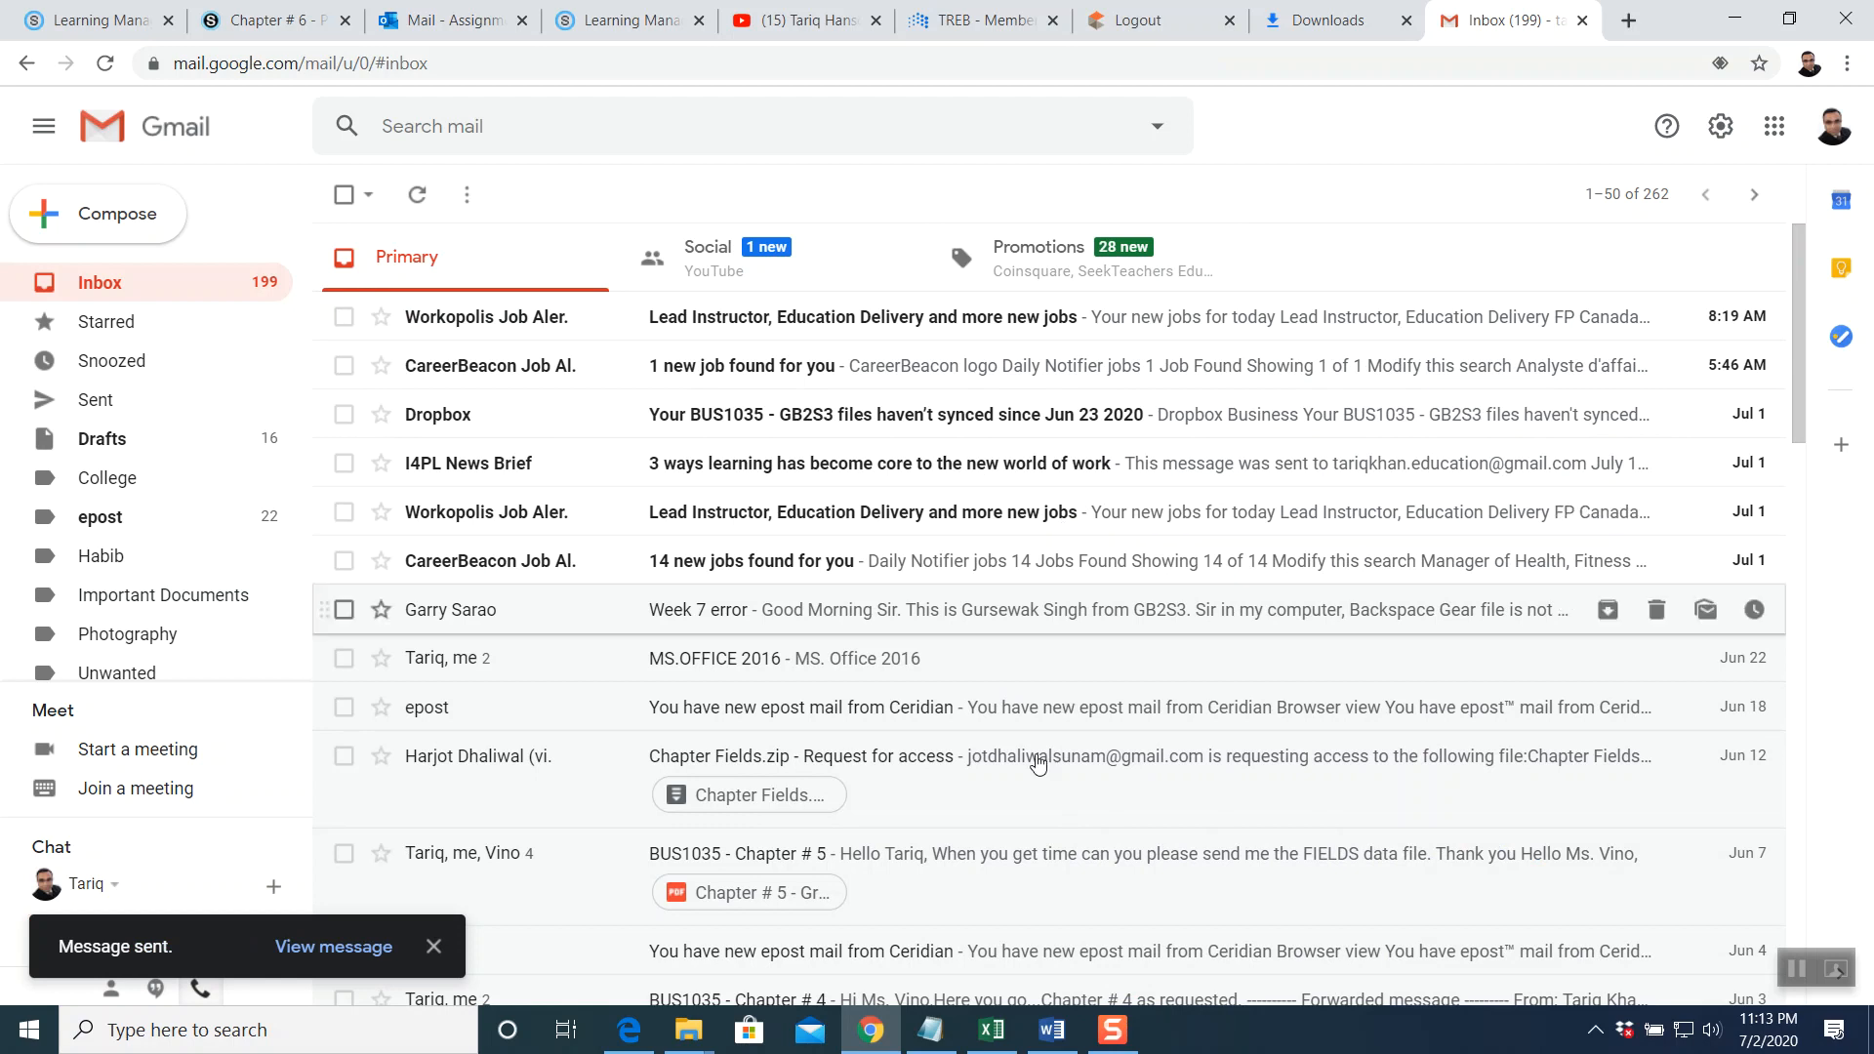
pyautogui.click(273, 19)
pyautogui.scroll(5, 1023, 332)
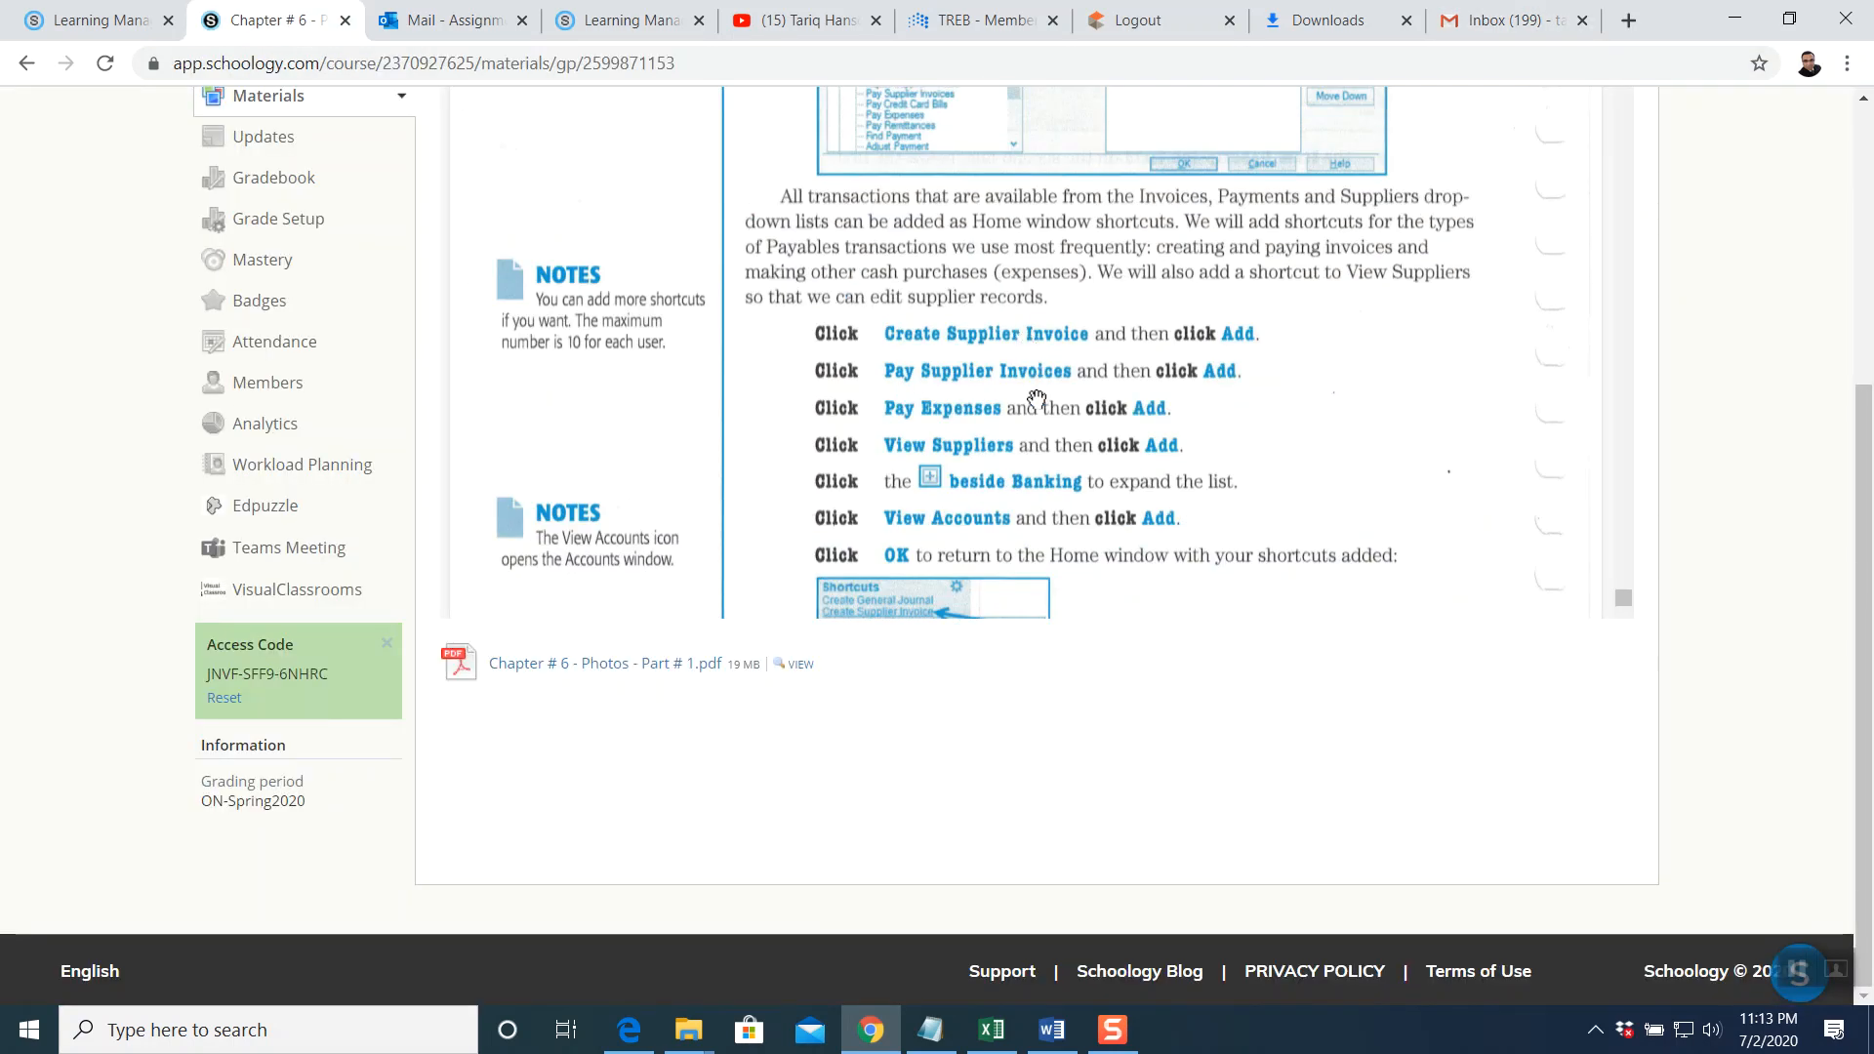